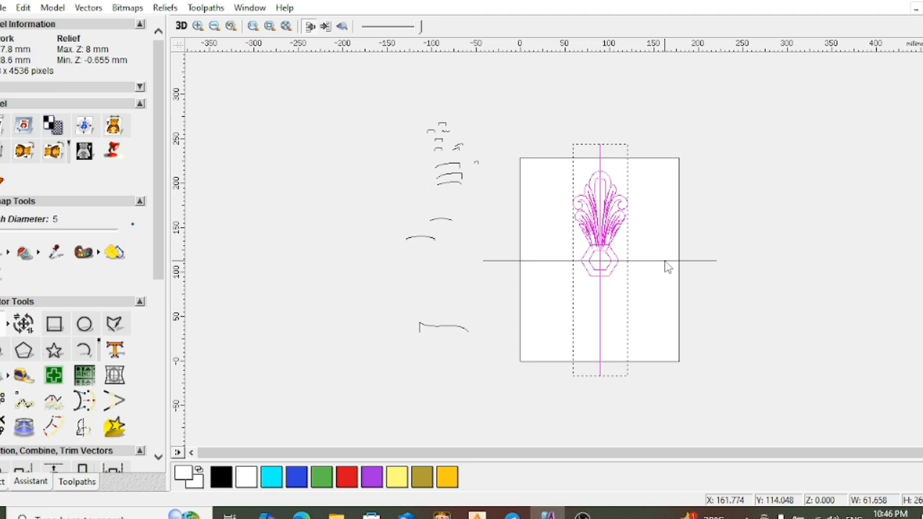
Export the leaf ornament, hexagon and crossing centre-line vectors to the Desktop as an EPS file named mmm
{"action": "left_click", "coordinate": [666, 262], "text": "shift"}
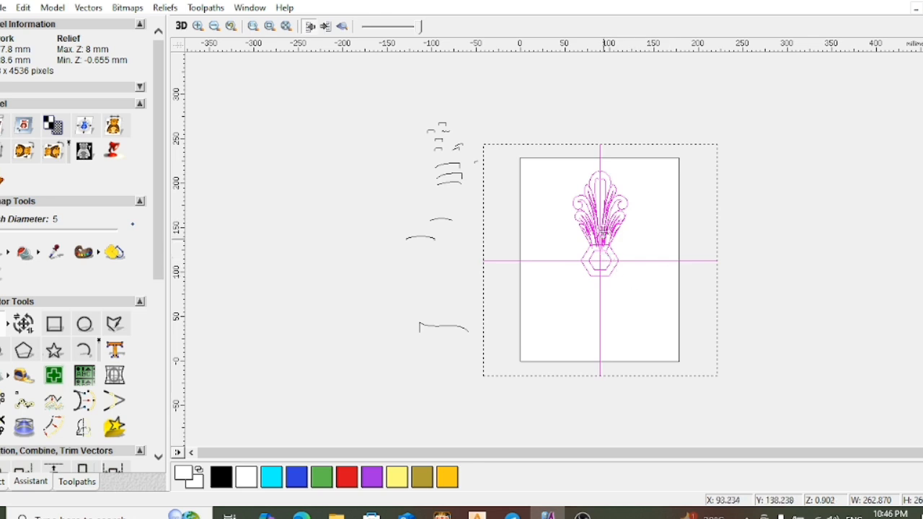
{"action": "left_click", "coordinate": [94, 13]}
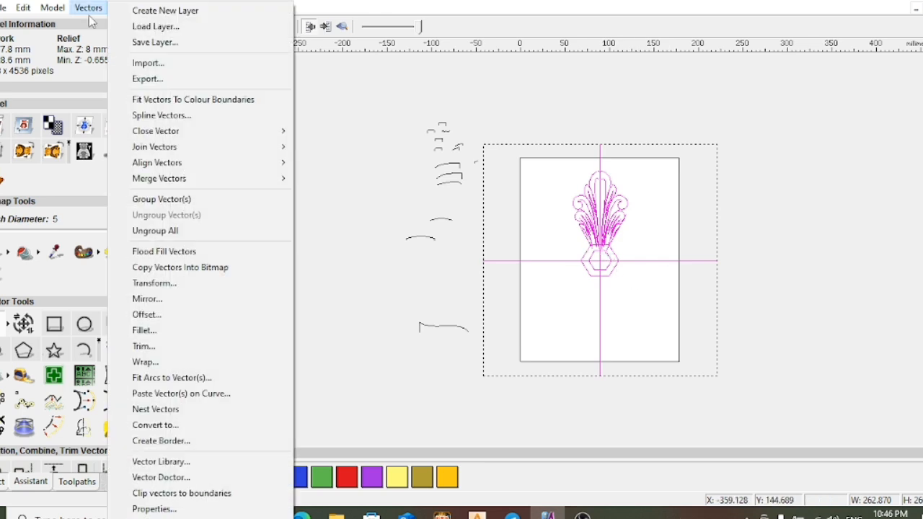
{"action": "left_click", "coordinate": [158, 81]}
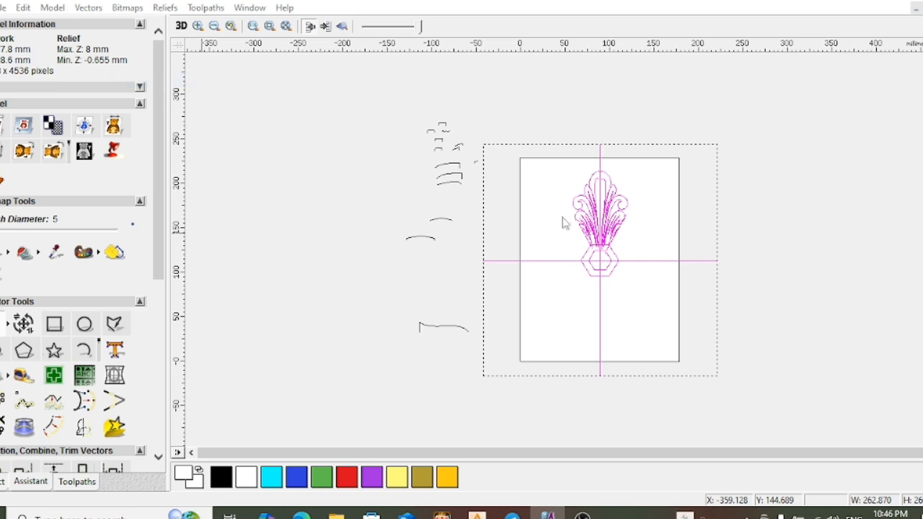
{"action": "left_click", "coordinate": [538, 152]}
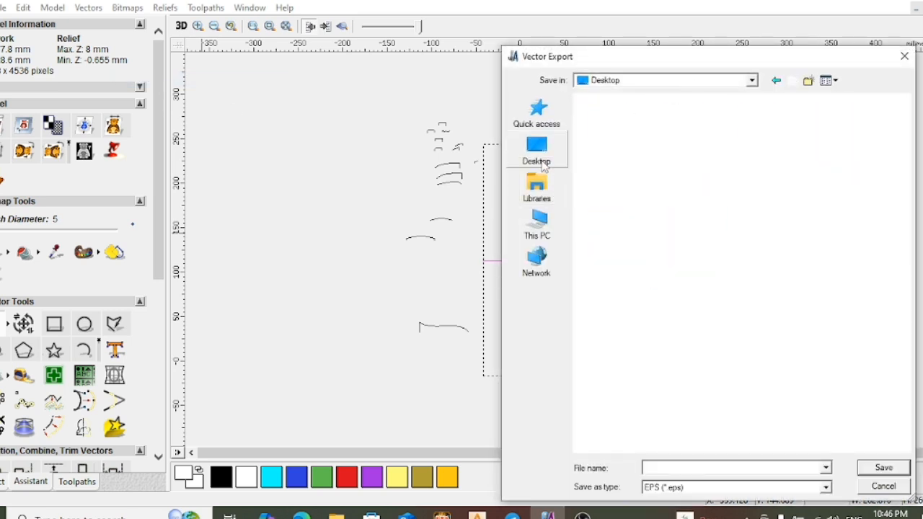
{"action": "left_click", "coordinate": [658, 467]}
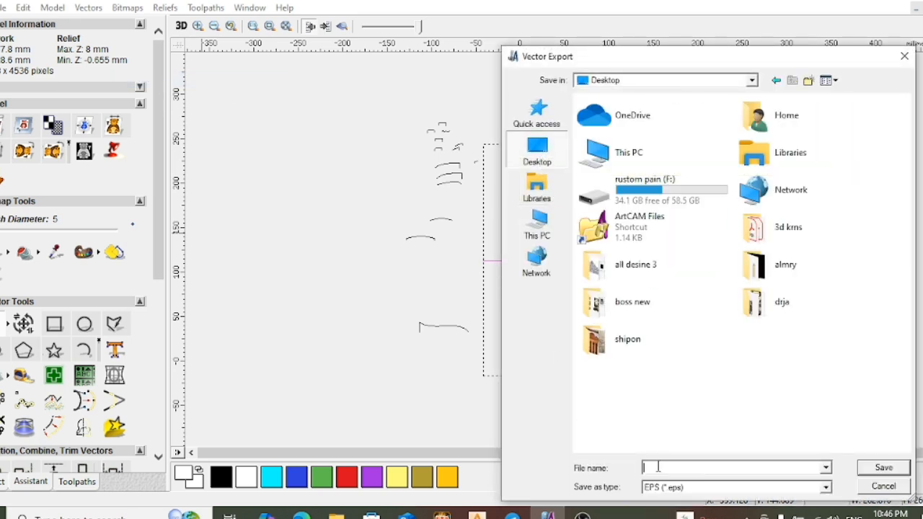
{"action": "type", "text": "ssss"}
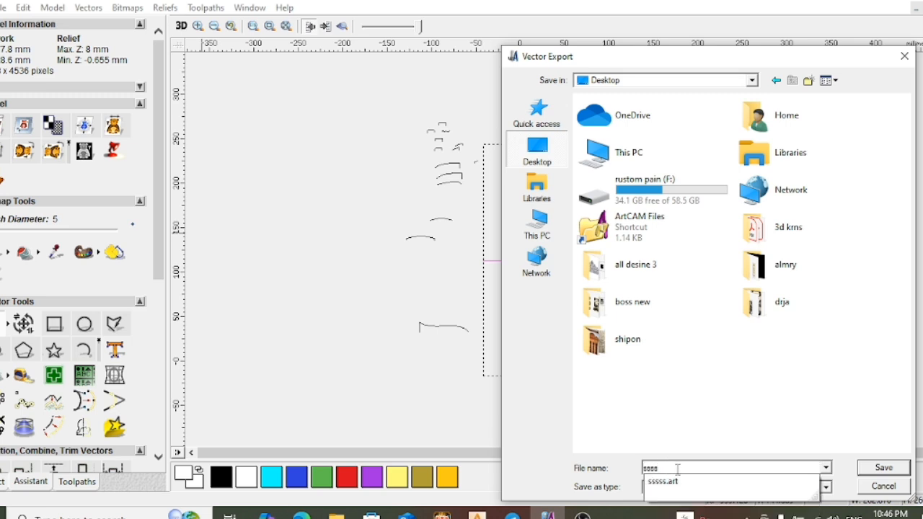
{"action": "left_click_drag", "start_coordinate": [677, 469], "coordinate": [600, 472]}
{"action": "type", "text": "mmm"}
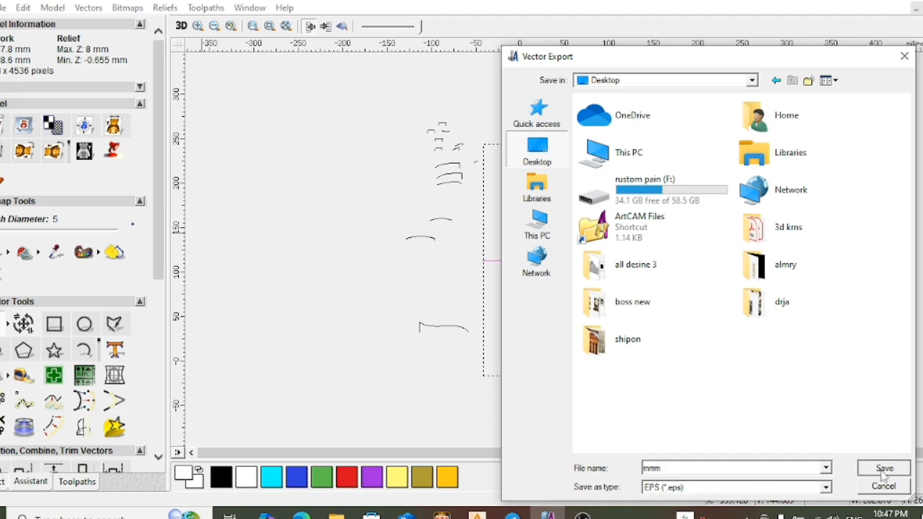
{"action": "left_click", "coordinate": [883, 467]}
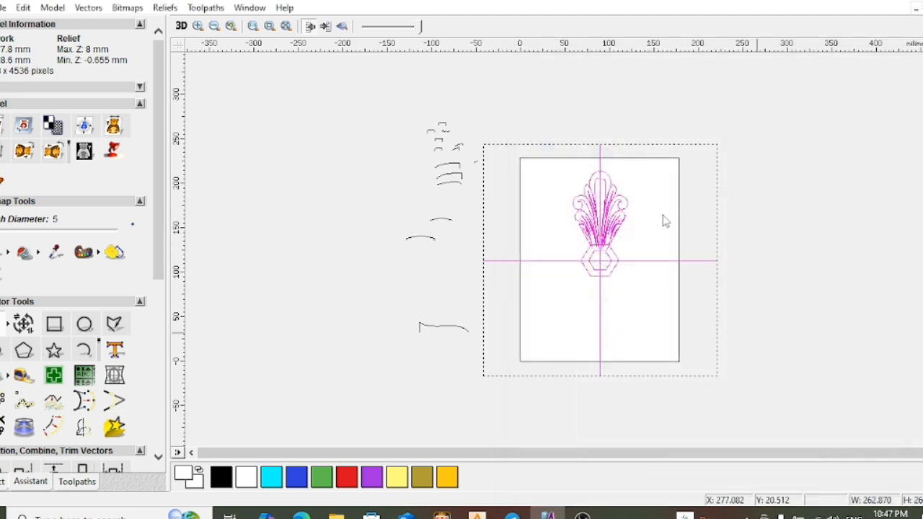
Check the desktop for the exported EPS file, return to the ornament model and clear the vector selection
{"action": "left_click", "coordinate": [872, 4]}
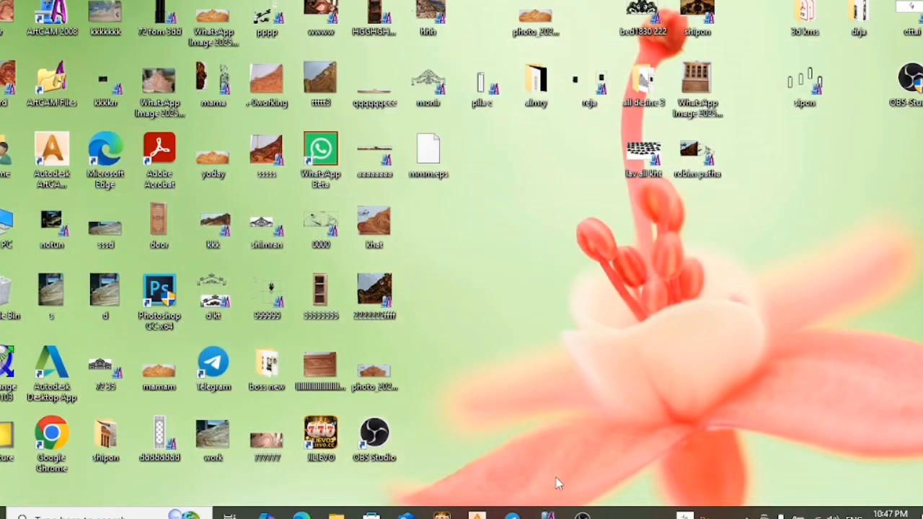
{"action": "left_click", "coordinate": [548, 515]}
{"action": "left_click", "coordinate": [750, 354]}
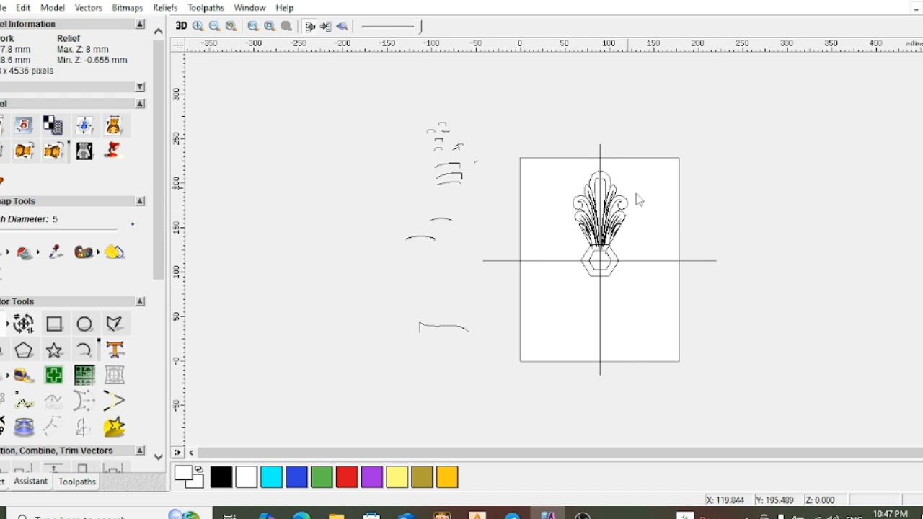
{"action": "left_click_drag", "start_coordinate": [545, 120], "coordinate": [649, 339]}
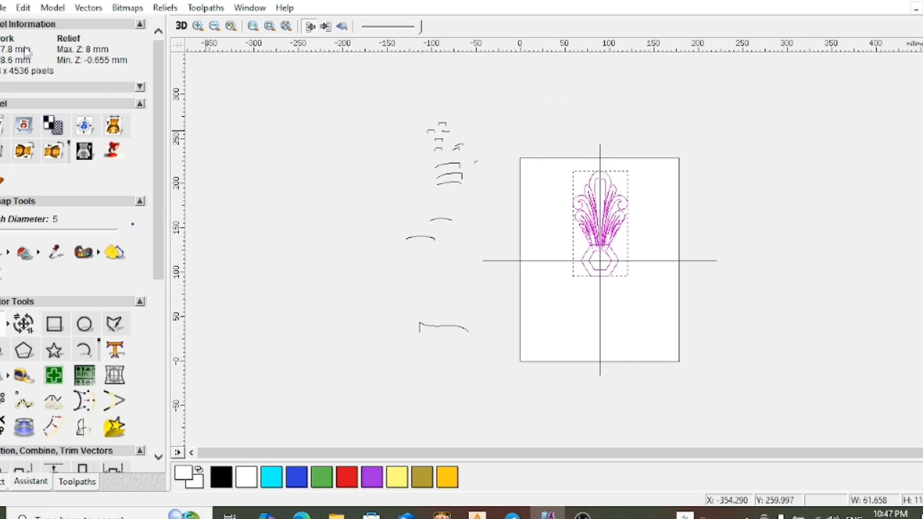
{"action": "left_click", "coordinate": [49, 8]}
{"action": "left_click", "coordinate": [84, 42]}
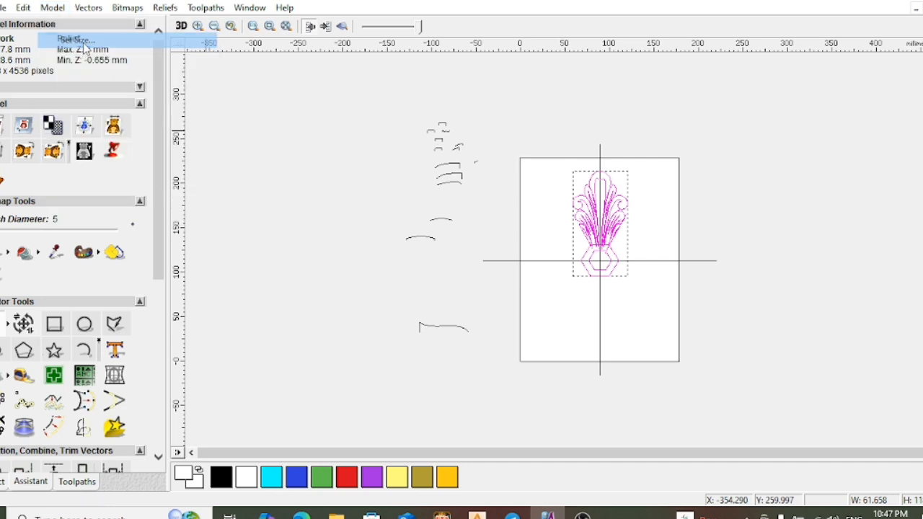
{"action": "left_click_drag", "start_coordinate": [373, 172], "coordinate": [369, 165]}
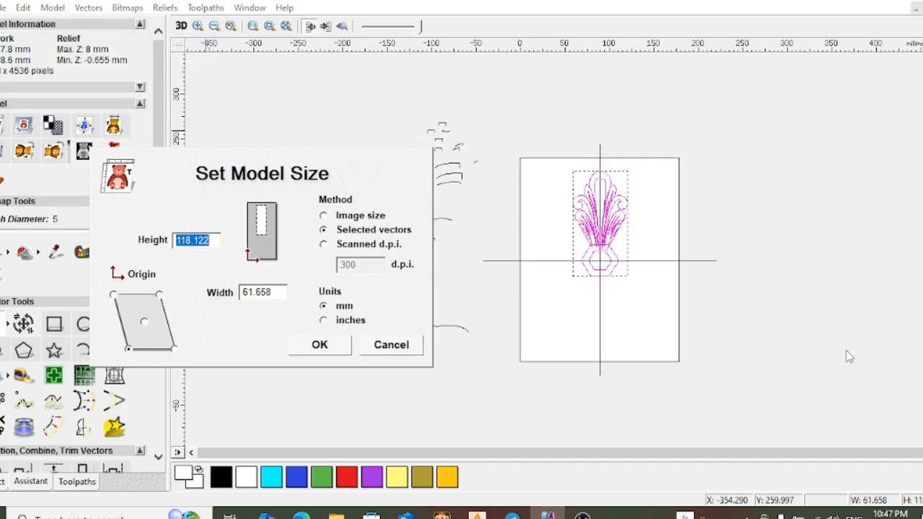
{"action": "left_click", "coordinate": [408, 348]}
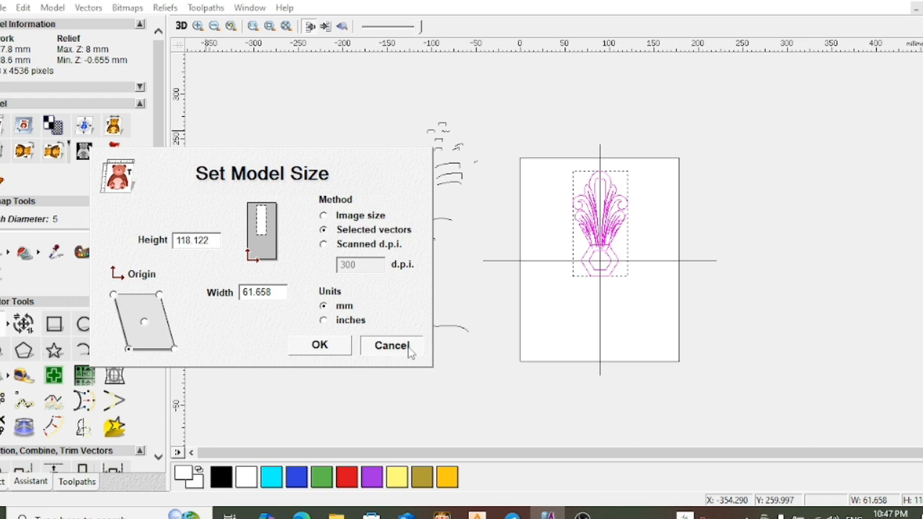
{"action": "left_click", "coordinate": [748, 384]}
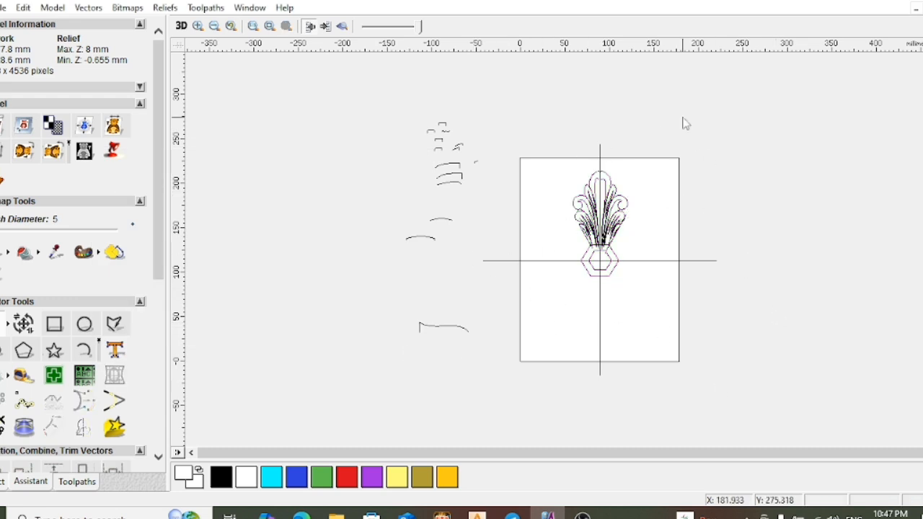
Check the whole model's width and height in inches and in millimetres
{"action": "left_click", "coordinate": [52, 8]}
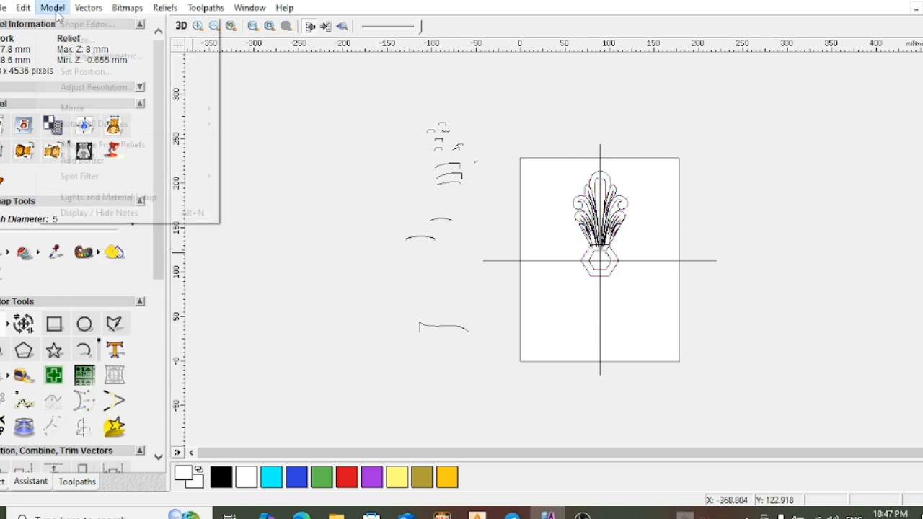
{"action": "left_click", "coordinate": [62, 39]}
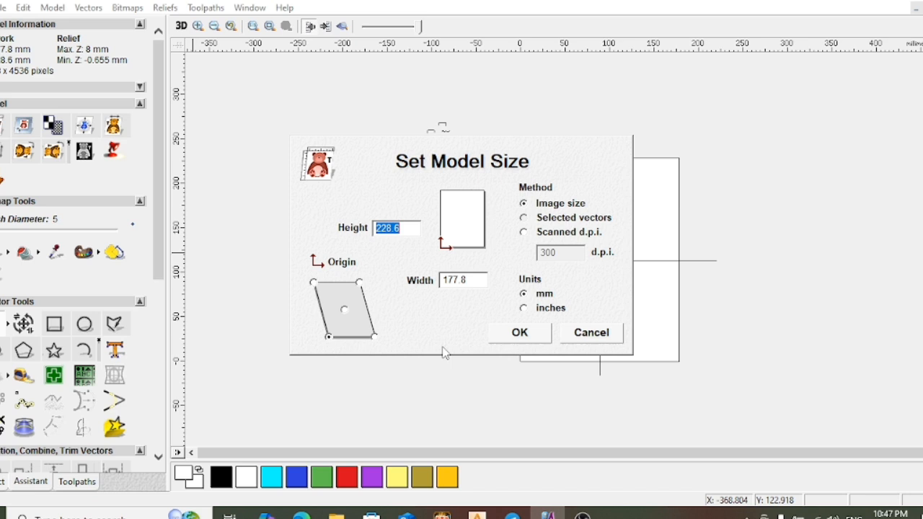
{"action": "left_click", "coordinate": [524, 308]}
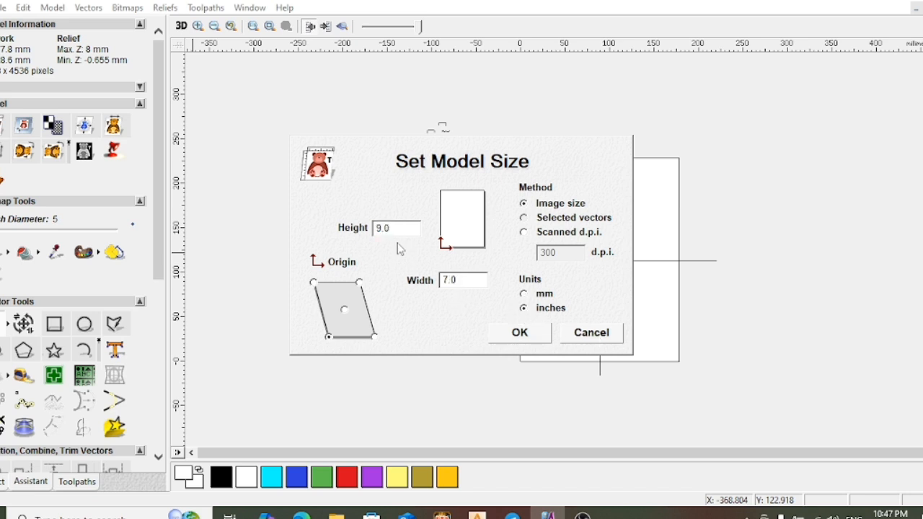
{"action": "left_click", "coordinate": [524, 295]}
{"action": "left_click", "coordinate": [521, 333]}
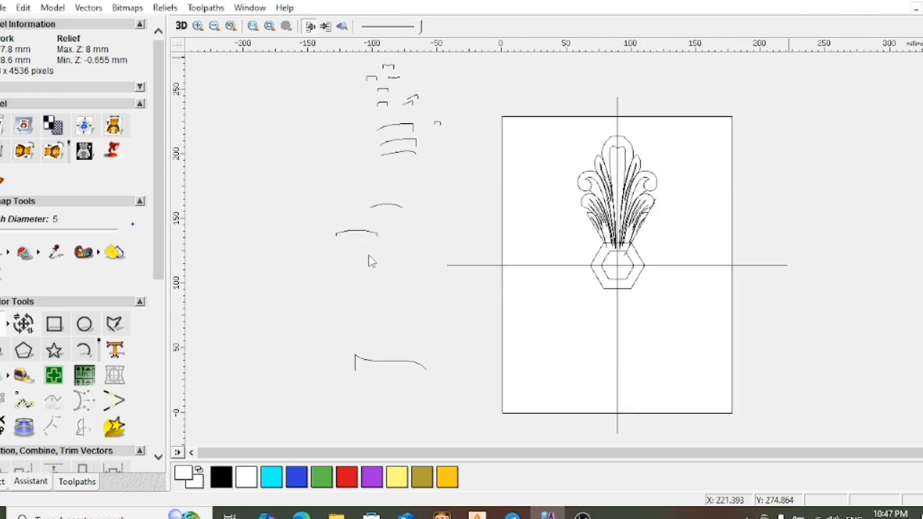
Switch to the desktop and launch Autodesk ArtCAM Premium 2018
{"action": "left_click", "coordinate": [888, 4]}
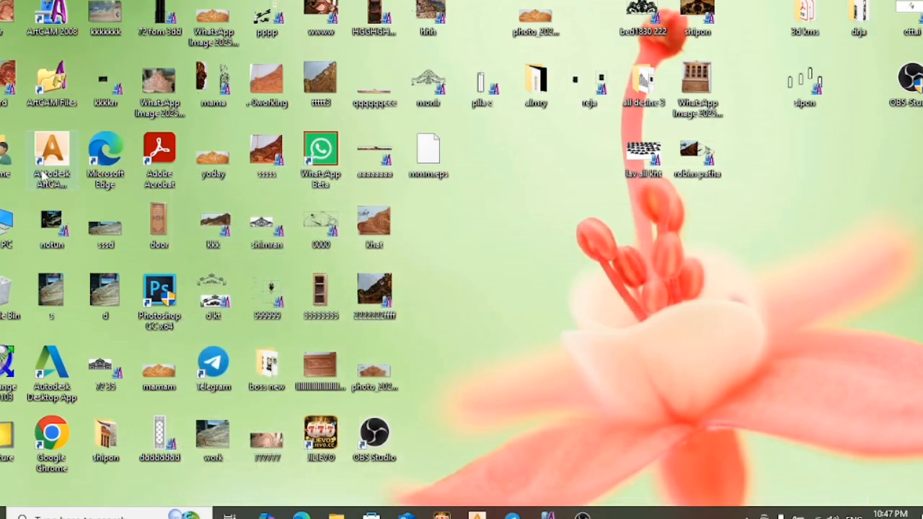
{"action": "double_click", "coordinate": [49, 164]}
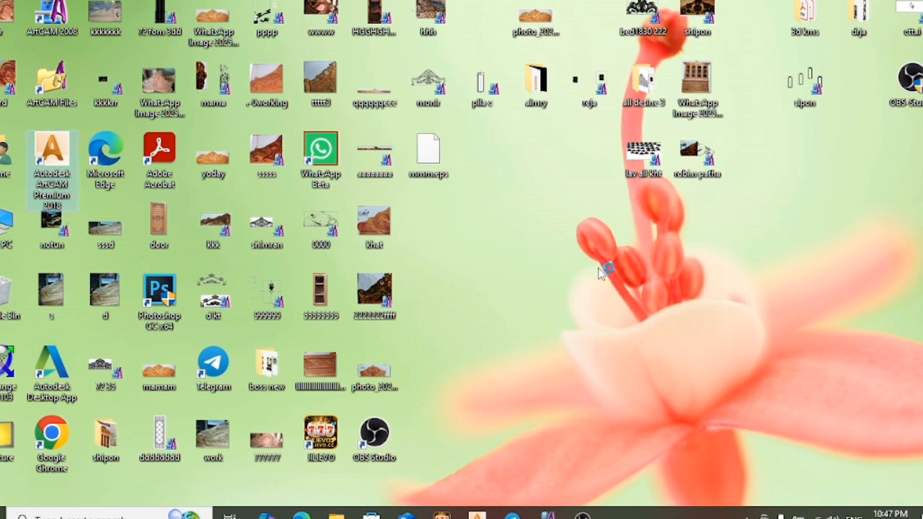
Check the 3d online group chat in Telegram and return to Autodesk ArtCAM 2018
{"action": "mouse_move", "coordinate": [512, 515]}
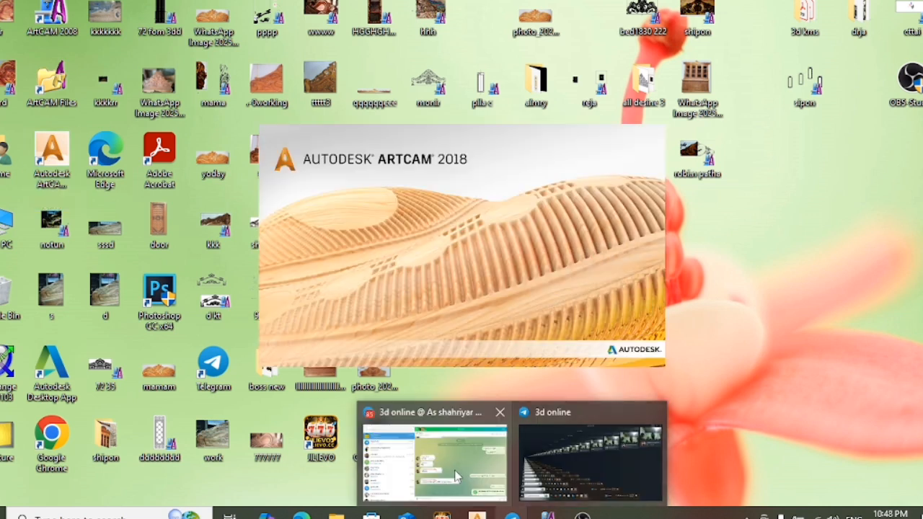
{"action": "left_click", "coordinate": [483, 419]}
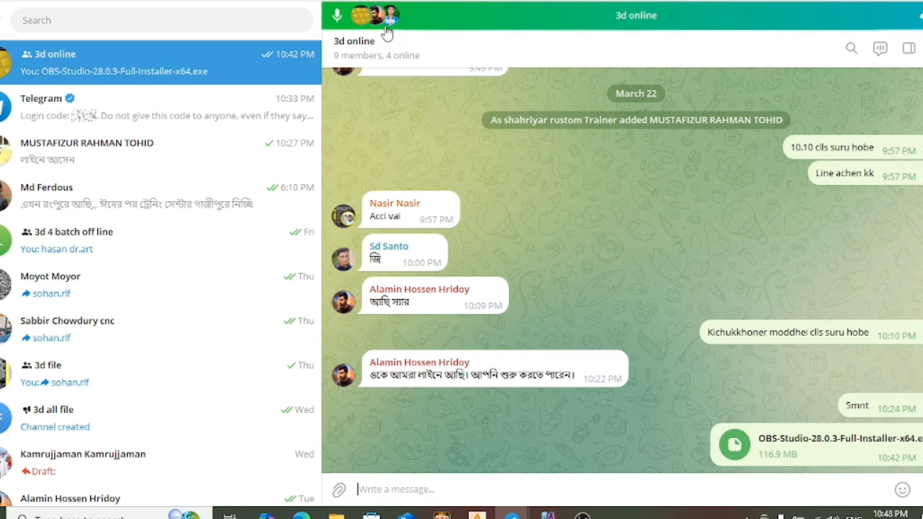
{"action": "left_click", "coordinate": [894, 3]}
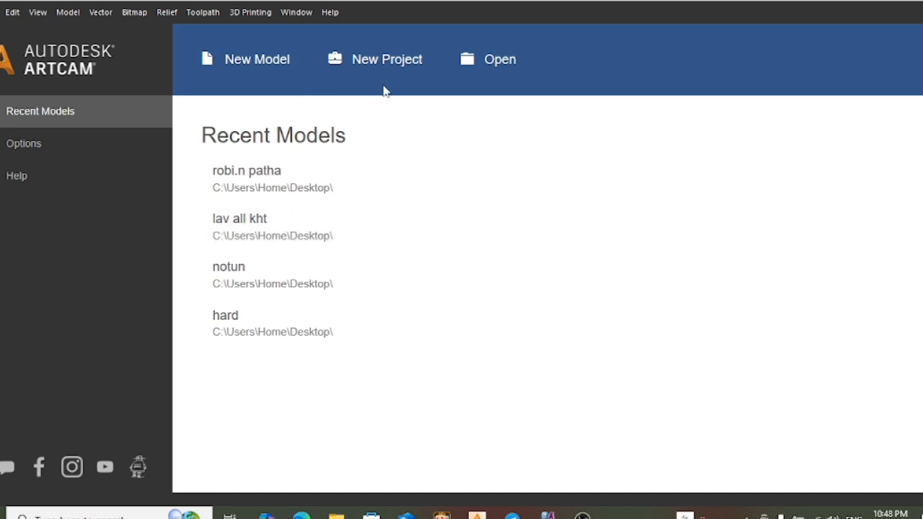
Create a new model 7 inches wide and 9 inches high, with the units switched back to mm
{"action": "left_click", "coordinate": [266, 70]}
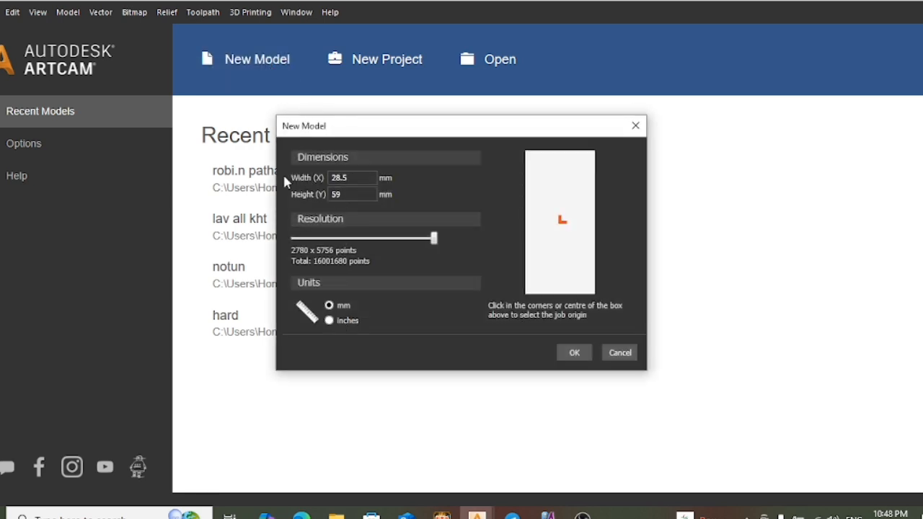
{"action": "left_click", "coordinate": [330, 321]}
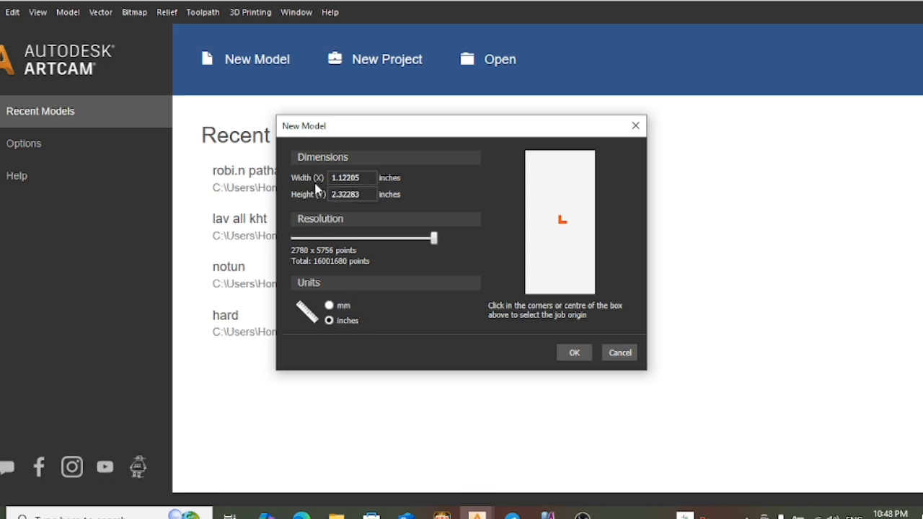
{"action": "left_click_drag", "start_coordinate": [367, 179], "coordinate": [284, 183]}
{"action": "type", "text": "7"}
{"action": "left_click_drag", "start_coordinate": [361, 196], "coordinate": [300, 207]}
{"action": "type", "text": "9"}
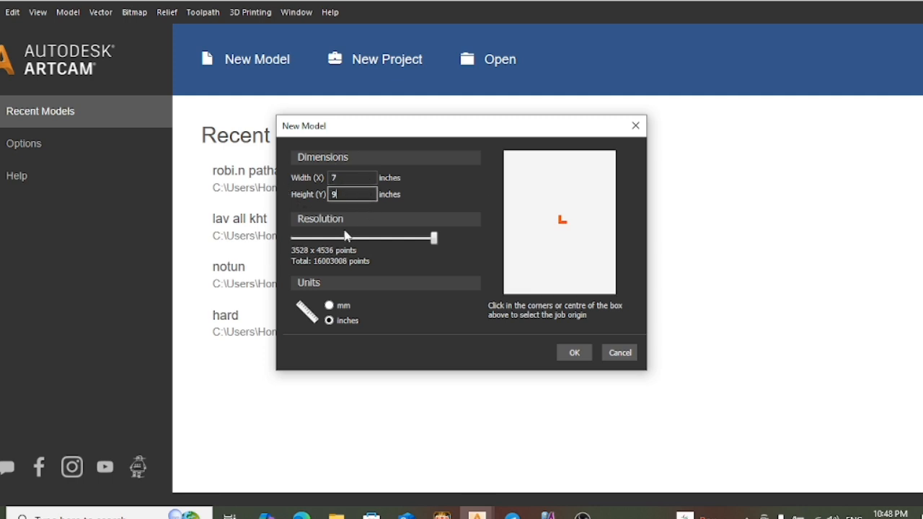
{"action": "left_click", "coordinate": [330, 305]}
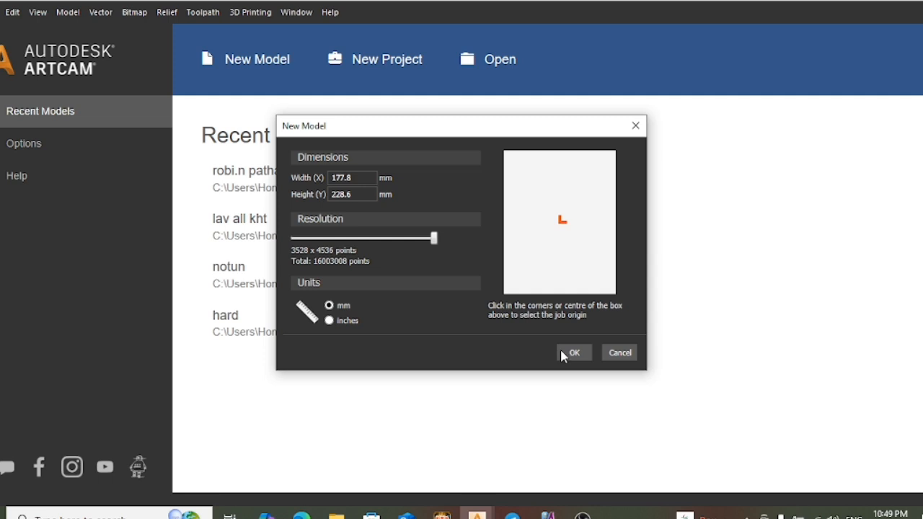
{"action": "left_click", "coordinate": [352, 178]}
{"action": "left_click", "coordinate": [571, 353]}
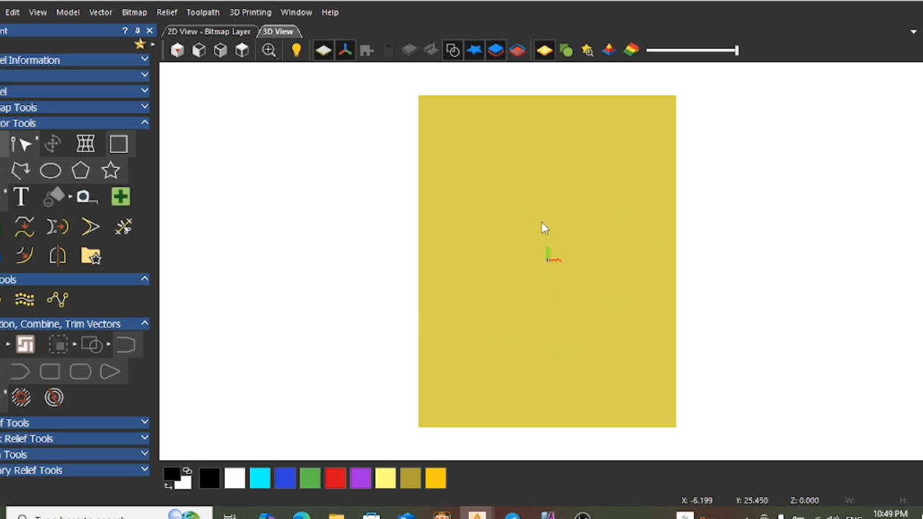
Draw a start-end-point arc with a radius of about 49 mm near the model's centre
{"action": "left_click", "coordinate": [2, 200]}
{"action": "left_click", "coordinate": [516, 231]}
{"action": "left_click", "coordinate": [617, 282]}
{"action": "left_click", "coordinate": [534, 285]}
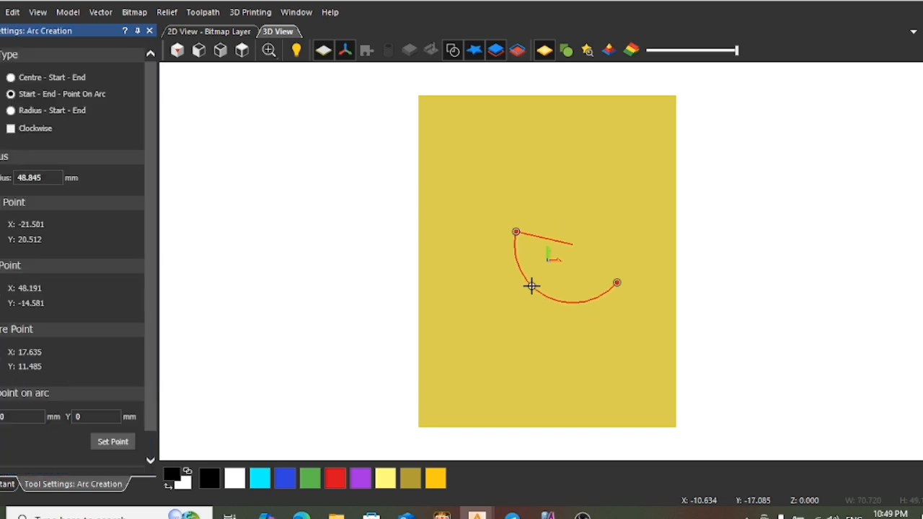
{"action": "key", "text": "Escape"}
{"action": "left_click", "coordinate": [209, 213]}
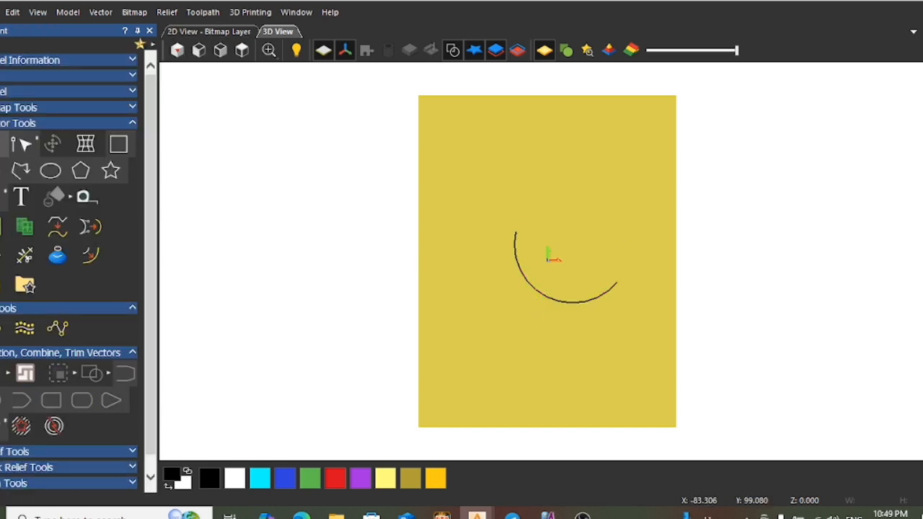
Delete the arc in the 2D view and go back to the desktop
{"action": "left_click", "coordinate": [185, 33]}
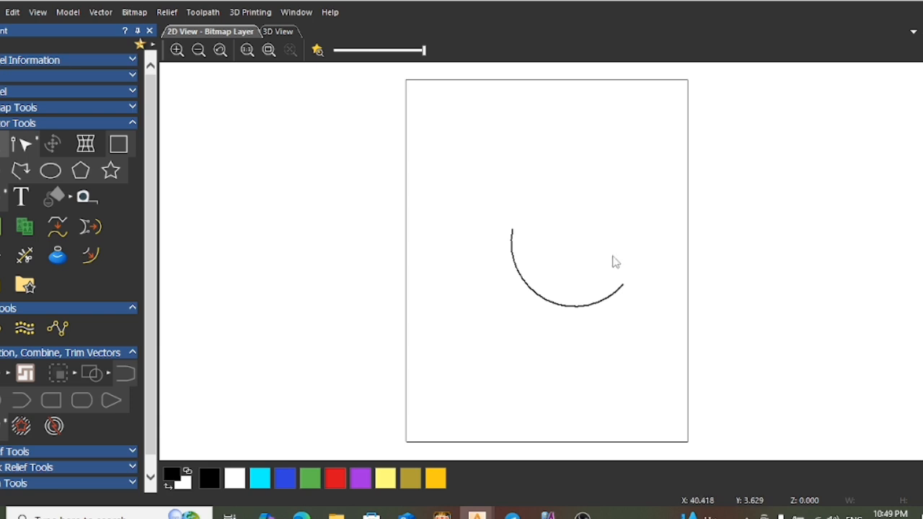
{"action": "left_click_drag", "start_coordinate": [617, 322], "coordinate": [792, 272]}
{"action": "scroll", "coordinate": [653, 321], "scroll_direction": "down", "scroll_amount": 1}
{"action": "left_click", "coordinate": [736, 309]}
{"action": "left_click_drag", "start_coordinate": [763, 237], "coordinate": [737, 290]}
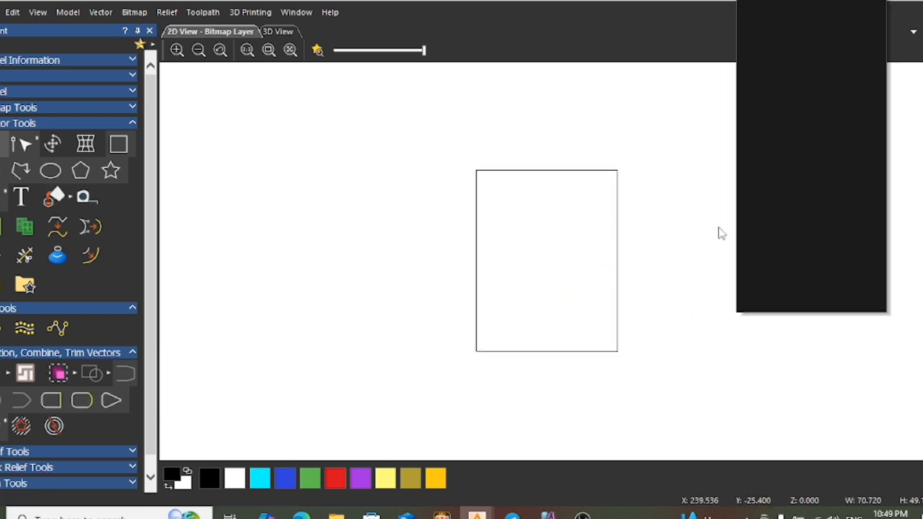
{"action": "left_click", "coordinate": [801, 4]}
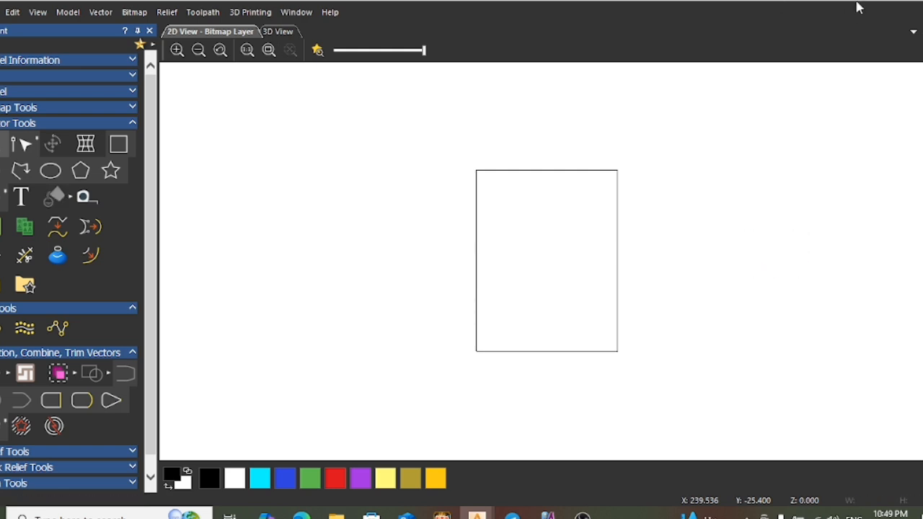
{"action": "left_click", "coordinate": [865, 3]}
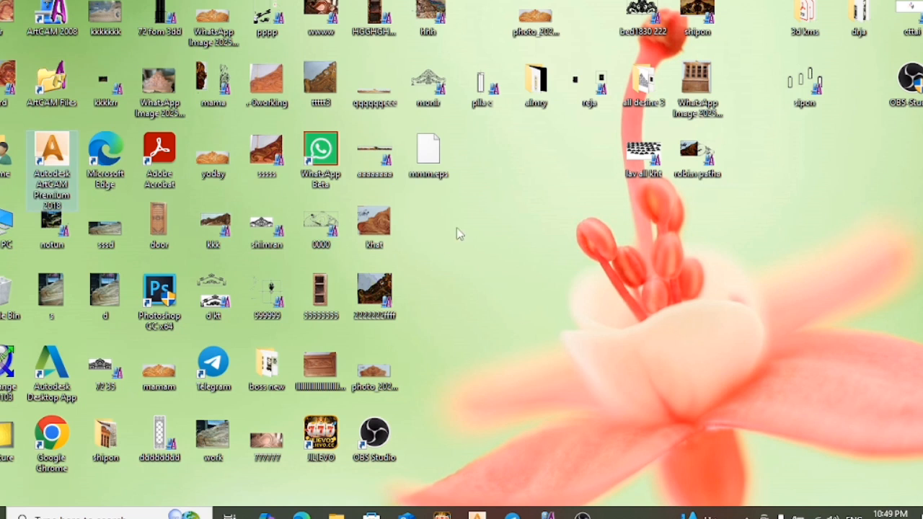
Move the mmm.eps file to an empty area of the desktop and switch to Autodesk ArtCAM 2018
{"action": "left_click_drag", "start_coordinate": [436, 171], "coordinate": [730, 294]}
{"action": "mouse_move", "coordinate": [809, 283]}
{"action": "left_mouse_down"}
{"action": "mouse_move", "coordinate": [812, 316]}
{"action": "mouse_move", "coordinate": [25, 162]}
{"action": "mouse_move", "coordinate": [50, 170]}
{"action": "mouse_move", "coordinate": [62, 44]}
{"action": "mouse_move", "coordinate": [793, 288]}
{"action": "mouse_move", "coordinate": [817, 313]}
{"action": "mouse_move", "coordinate": [63, 122]}
{"action": "mouse_move", "coordinate": [52, 45]}
{"action": "mouse_move", "coordinate": [57, 29]}
{"action": "mouse_move", "coordinate": [740, 213]}
{"action": "mouse_move", "coordinate": [805, 299]}
{"action": "left_mouse_up"}
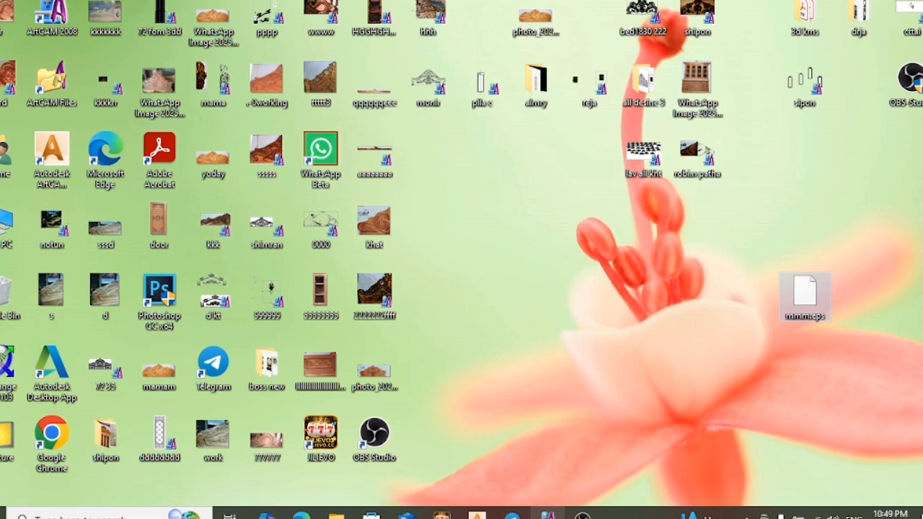
{"action": "mouse_move", "coordinate": [549, 514]}
{"action": "left_click", "coordinate": [558, 473]}
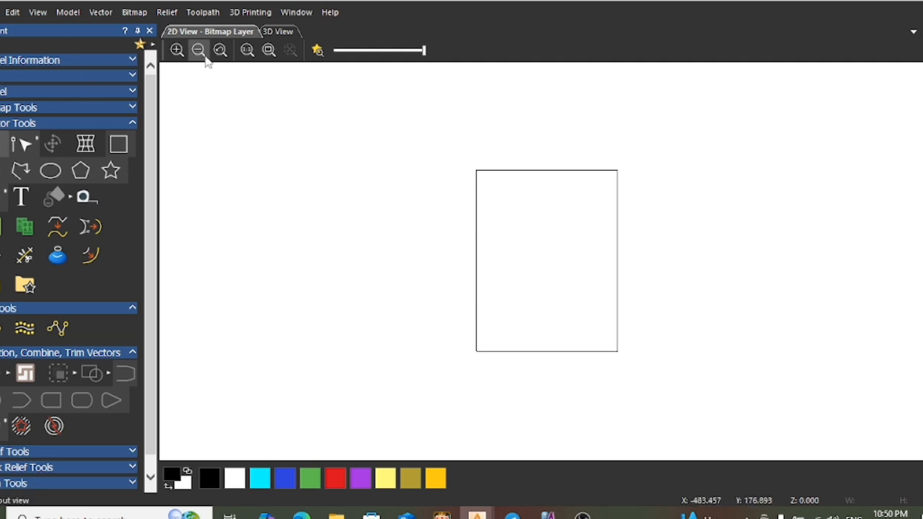
Import mmm.eps from the desktop into the current layer and move the imported vectors near the model's centre
{"action": "left_click", "coordinate": [101, 12]}
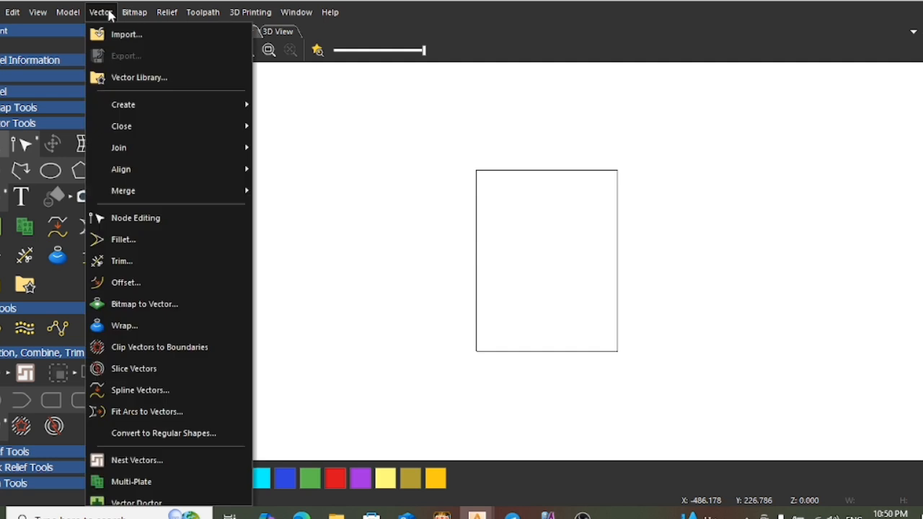
{"action": "left_click", "coordinate": [125, 41]}
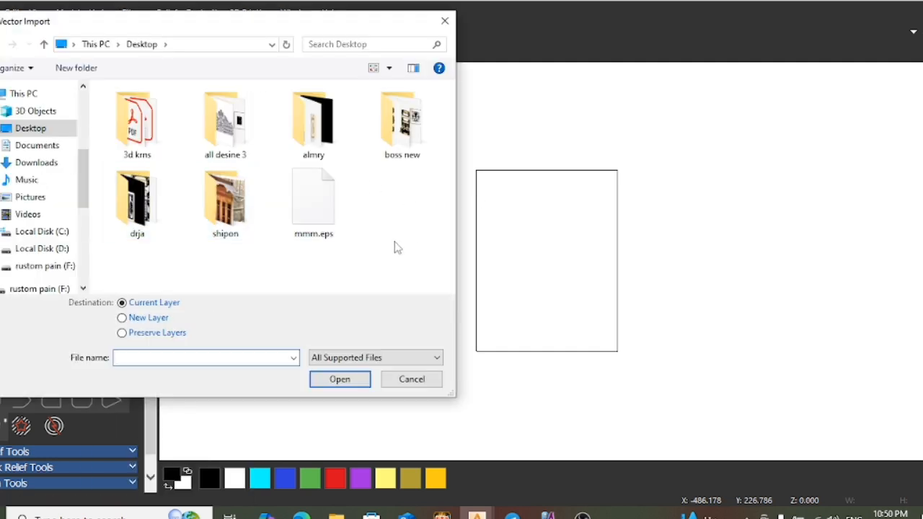
{"action": "left_click", "coordinate": [322, 213]}
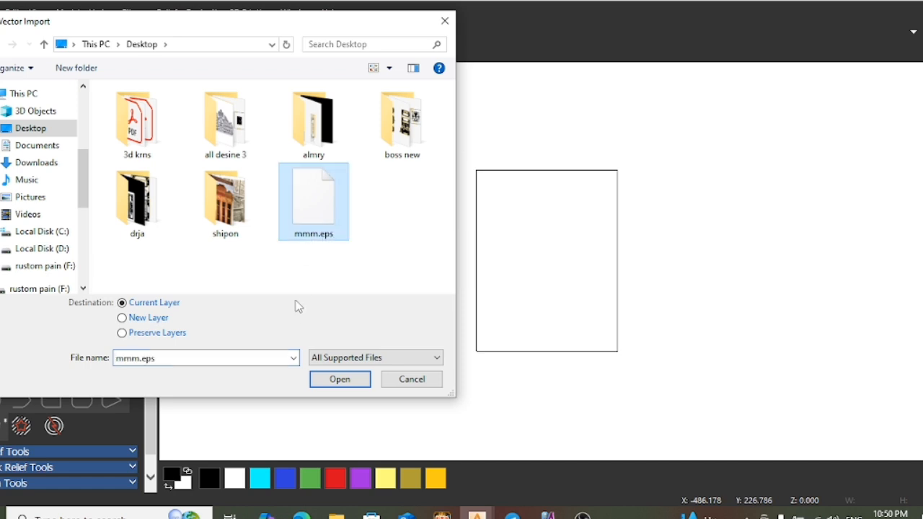
{"action": "left_click", "coordinate": [342, 382]}
{"action": "left_click", "coordinate": [705, 189]}
{"action": "left_click", "coordinate": [648, 152]}
{"action": "left_click_drag", "start_coordinate": [648, 152], "coordinate": [555, 266]}
Ungroup all the imported vectors into individual vectors and deselect them
{"action": "scroll", "coordinate": [576, 278], "scroll_direction": "up", "scroll_amount": 2}
{"action": "scroll", "coordinate": [577, 281], "scroll_direction": "up", "scroll_amount": 2}
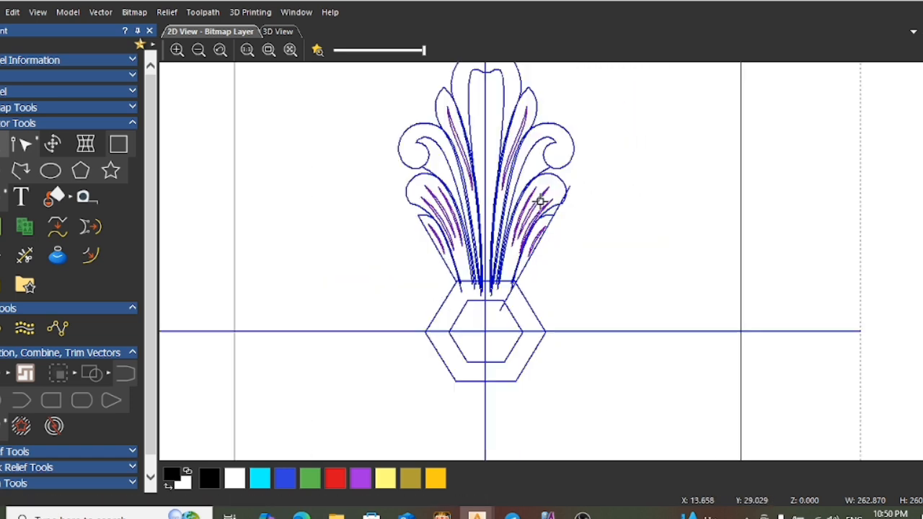
{"action": "right_click", "coordinate": [620, 198]}
{"action": "left_click", "coordinate": [653, 93]}
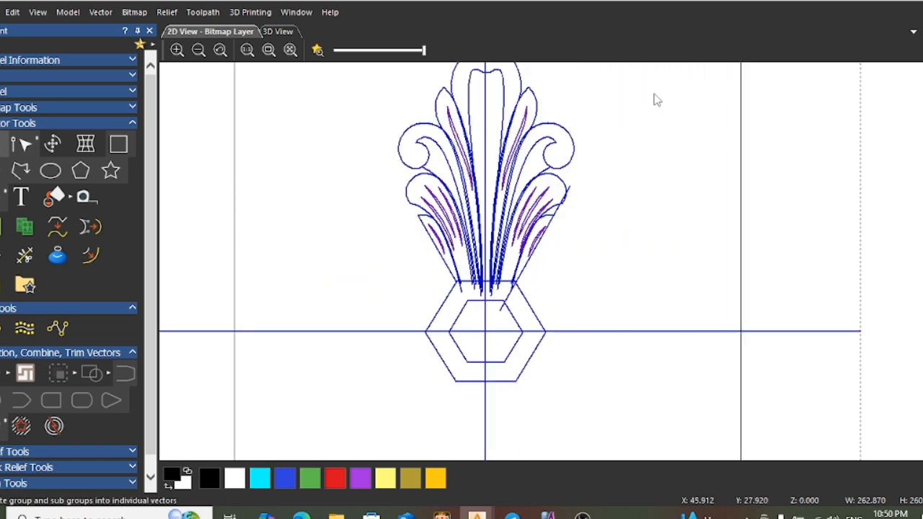
{"action": "left_click", "coordinate": [498, 197]}
{"action": "scroll", "coordinate": [536, 318], "scroll_direction": "down", "scroll_amount": 2}
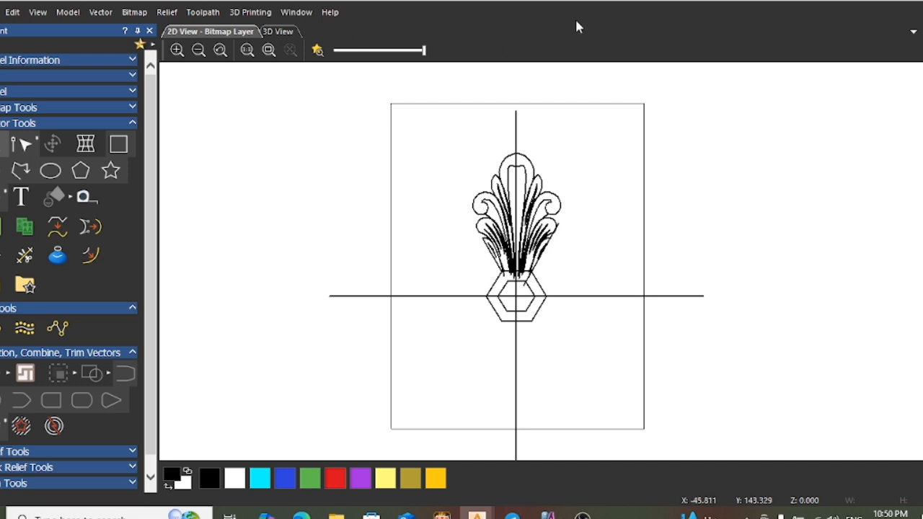
Centre the long horizontal line and the long vertical line in the model
{"action": "left_click", "coordinate": [557, 297]}
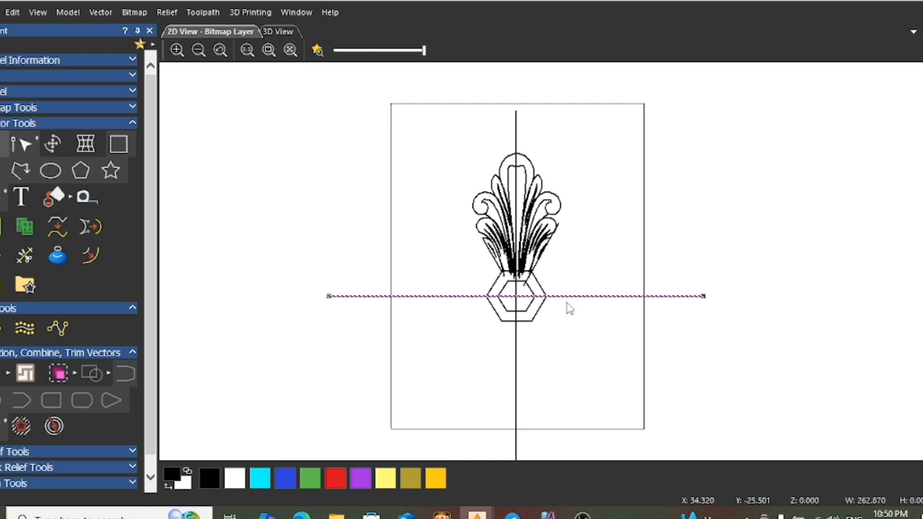
{"action": "key", "text": "F9"}
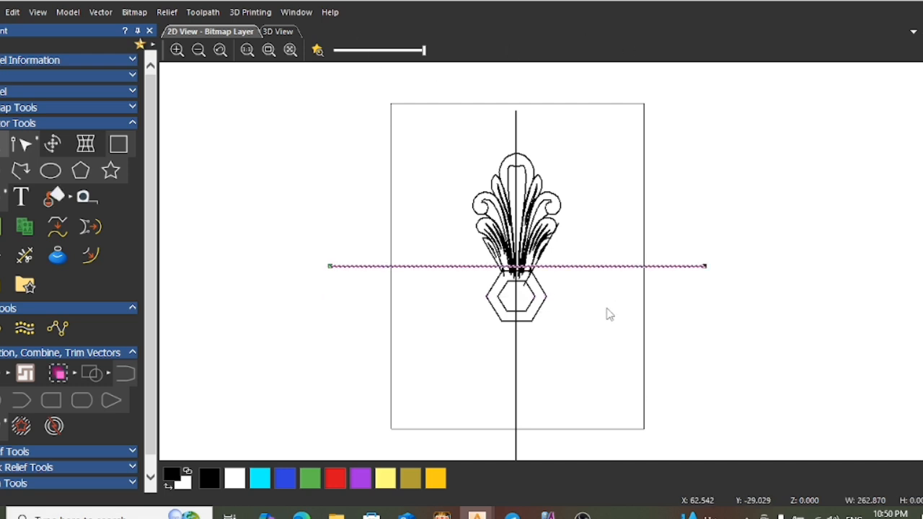
{"action": "left_click", "coordinate": [516, 372]}
{"action": "key", "text": "F9"}
{"action": "left_click", "coordinate": [577, 328]}
{"action": "scroll", "coordinate": [529, 299], "scroll_direction": "up", "scroll_amount": 2}
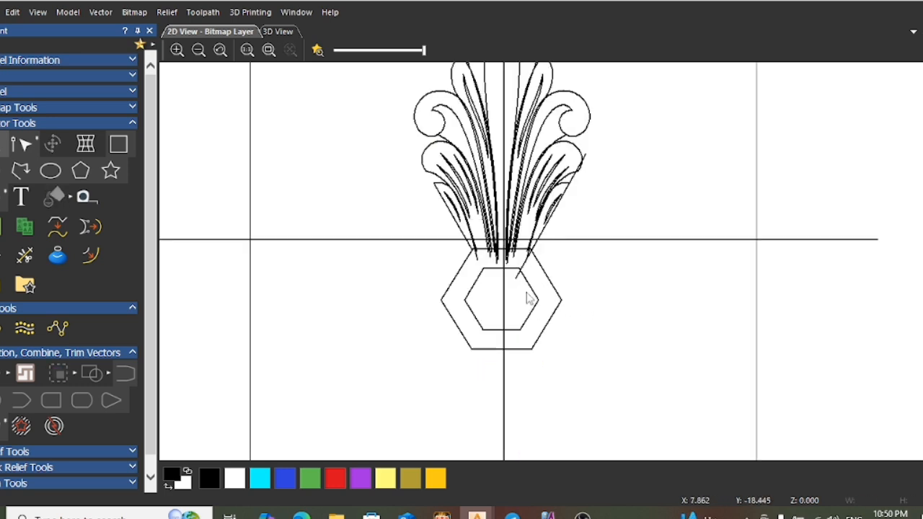
Select both hexagons together and centre them in the model
{"action": "left_click_drag", "start_coordinate": [414, 245], "coordinate": [591, 372]}
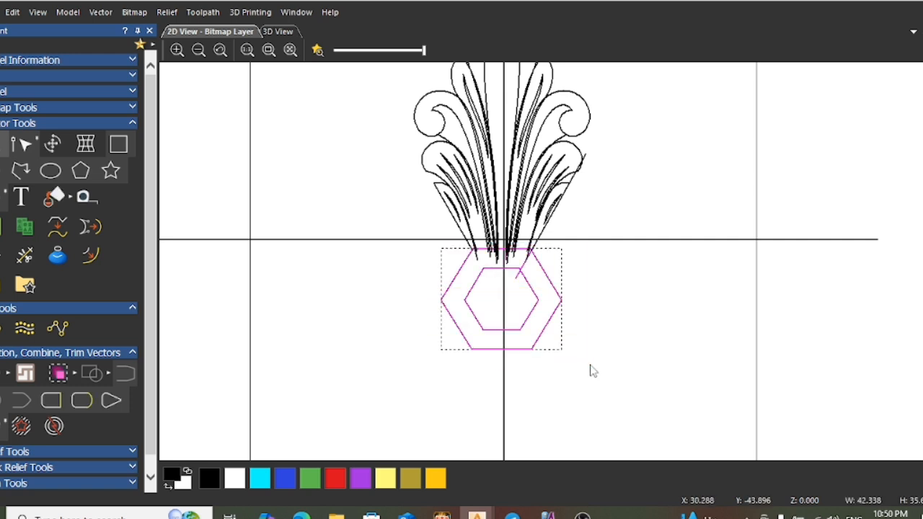
{"action": "key", "text": "F9"}
{"action": "left_click", "coordinate": [579, 208]}
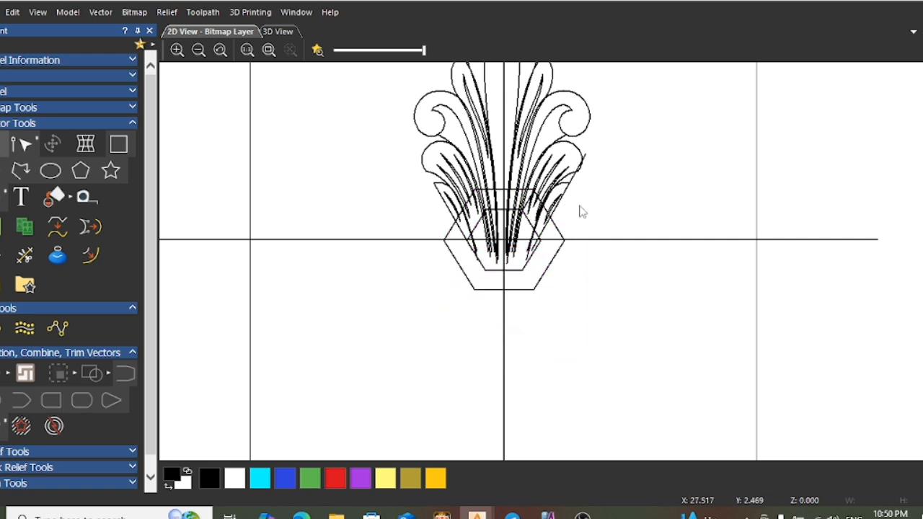
Select the leaf ornament and nudge it up until its lower tips sit at the inner hexagon's upper edge
{"action": "scroll", "coordinate": [577, 204], "scroll_direction": "down", "scroll_amount": 2}
{"action": "scroll", "coordinate": [577, 205], "scroll_direction": "up", "scroll_amount": 2}
{"action": "left_click_drag", "start_coordinate": [351, 73], "coordinate": [597, 339]}
{"action": "key", "text": "Up"}
{"action": "key", "text": "Up"}
{"action": "key", "text": "Up"}
{"action": "key", "text": "Up"}
{"action": "key", "text": "Up"}
{"action": "key", "text": "Up"}
{"action": "key", "text": "Up"}
{"action": "key", "text": "Up"}
{"action": "key", "text": "Up"}
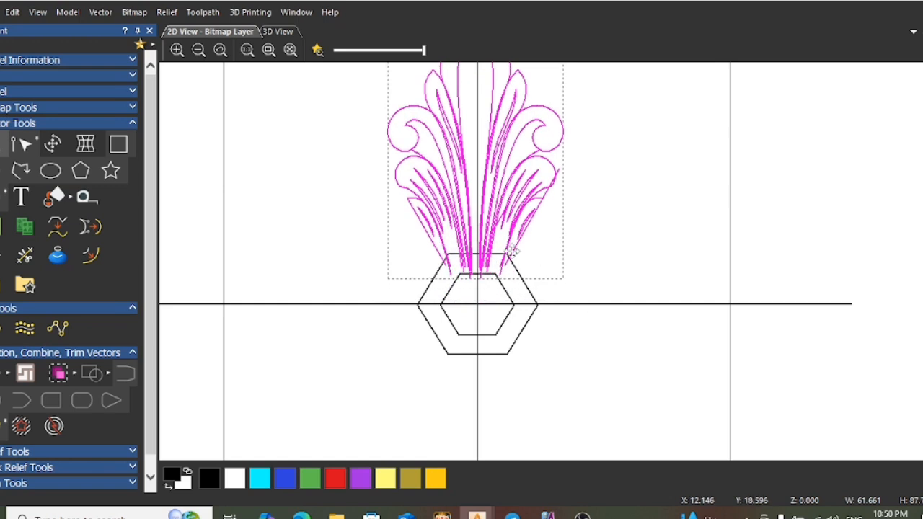
{"action": "scroll", "coordinate": [481, 261], "scroll_direction": "up", "scroll_amount": 2}
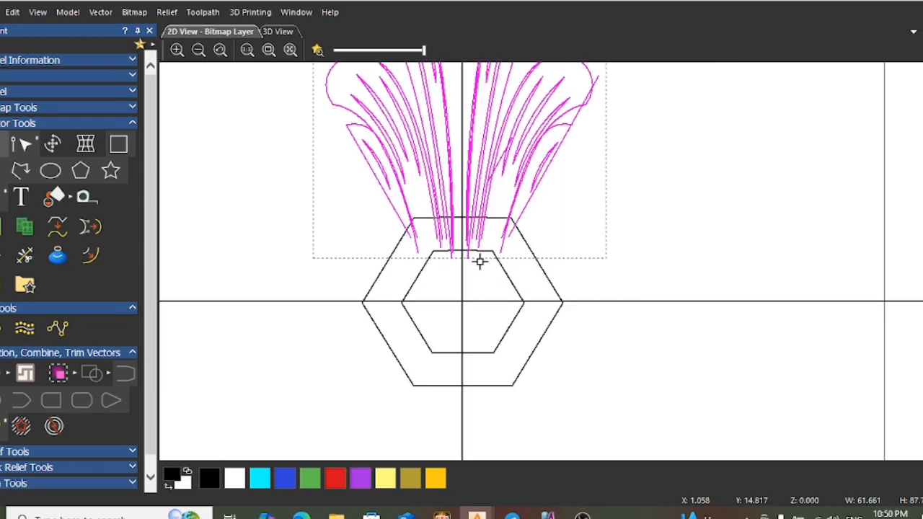
{"action": "key", "text": "Up"}
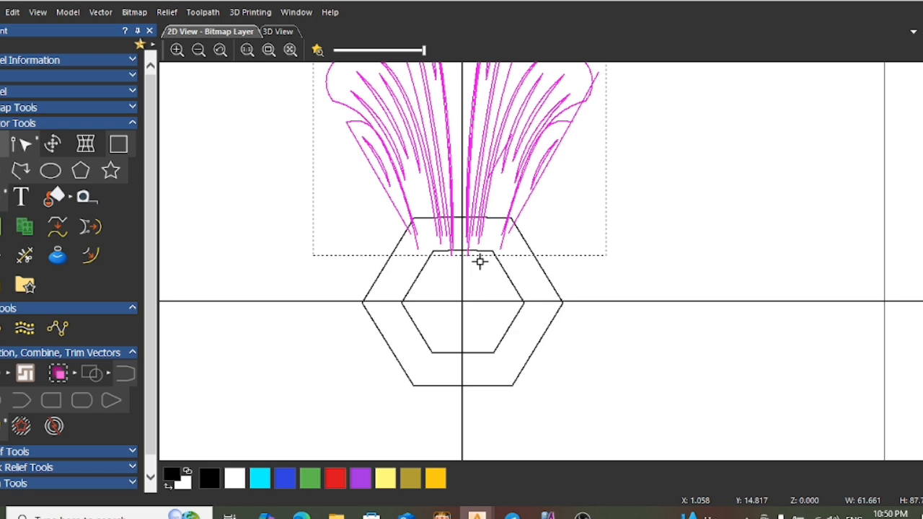
{"action": "key", "text": "Up"}
{"action": "scroll", "coordinate": [619, 222], "scroll_direction": "down", "scroll_amount": 2}
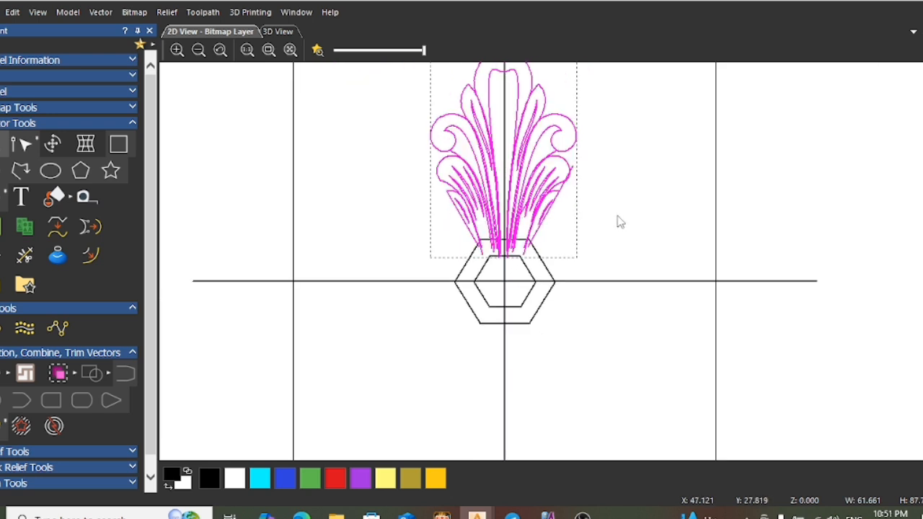
{"action": "left_click", "coordinate": [646, 226]}
Examine the leaf tips at the hexagons and the ornament's outer edge line, selecting vectors to check them
{"action": "scroll", "coordinate": [510, 249], "scroll_direction": "up", "scroll_amount": 2}
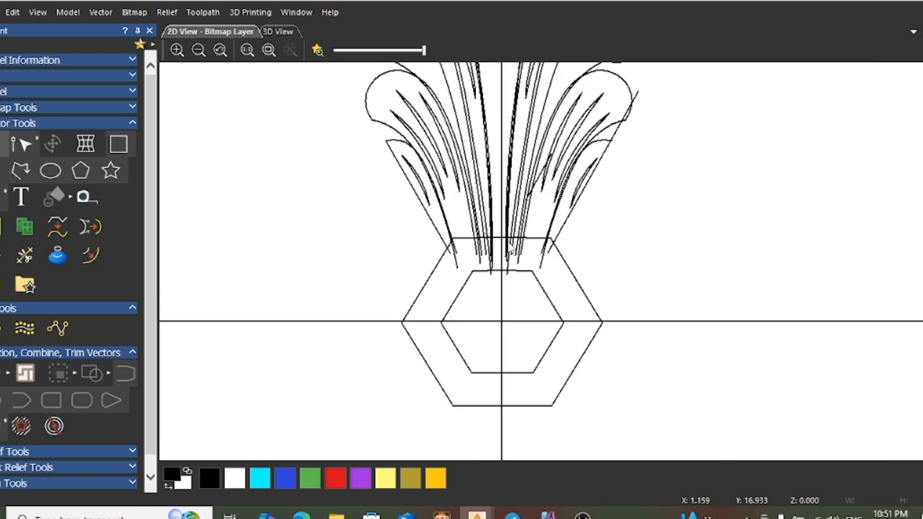
{"action": "scroll", "coordinate": [509, 253], "scroll_direction": "up", "scroll_amount": 1}
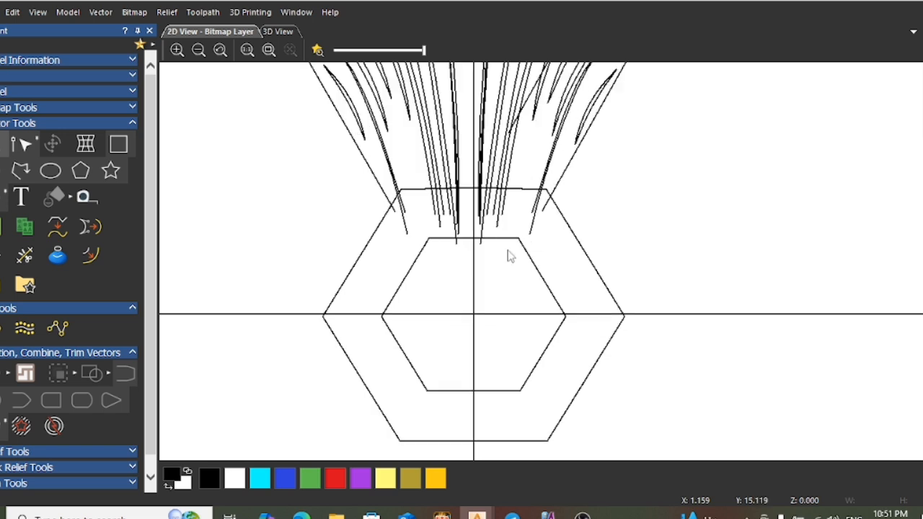
{"action": "scroll", "coordinate": [563, 213], "scroll_direction": "down", "scroll_amount": 2}
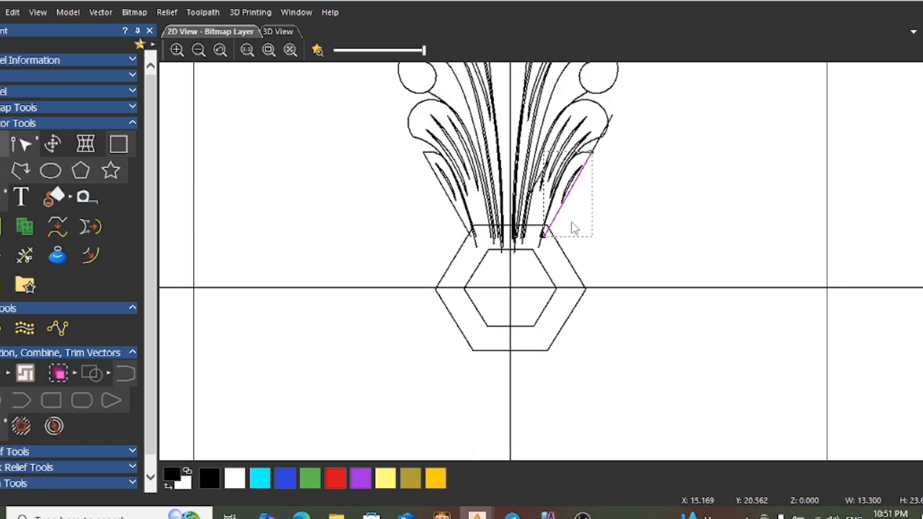
{"action": "scroll", "coordinate": [591, 155], "scroll_direction": "up", "scroll_amount": 2}
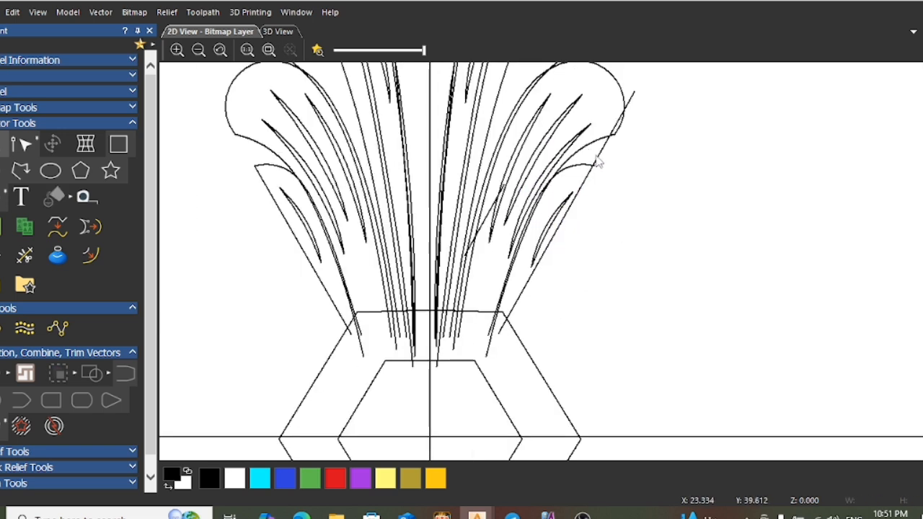
{"action": "left_click", "coordinate": [591, 161]}
{"action": "left_click", "coordinate": [716, 254]}
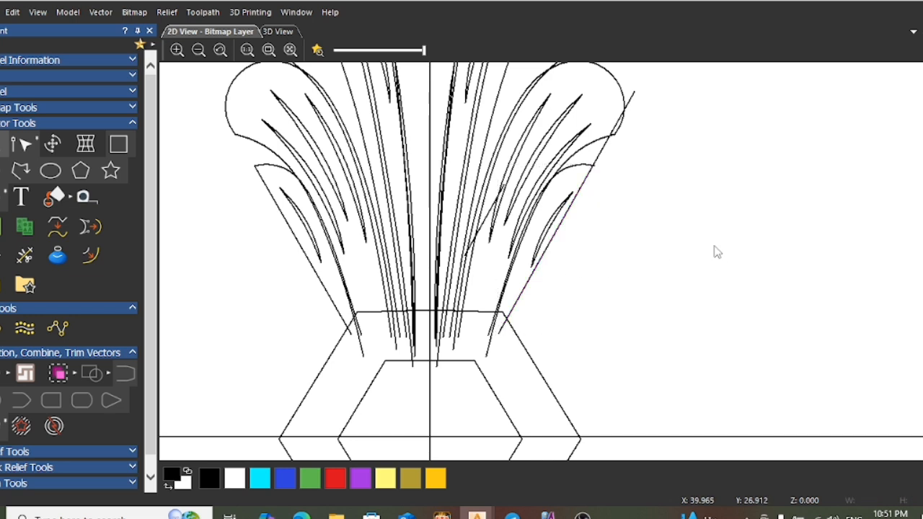
{"action": "scroll", "coordinate": [619, 192], "scroll_direction": "down", "scroll_amount": 3}
{"action": "left_click_drag", "start_coordinate": [426, 117], "coordinate": [638, 308]}
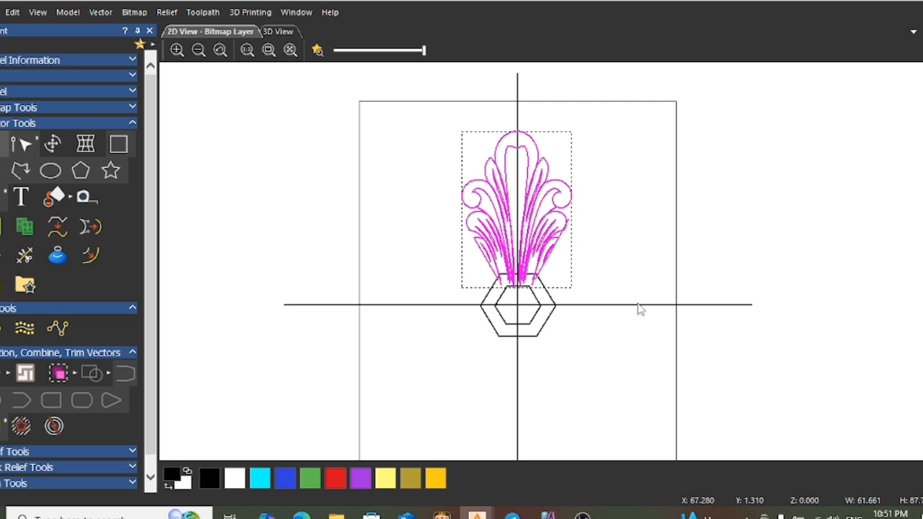
{"action": "left_click", "coordinate": [635, 261]}
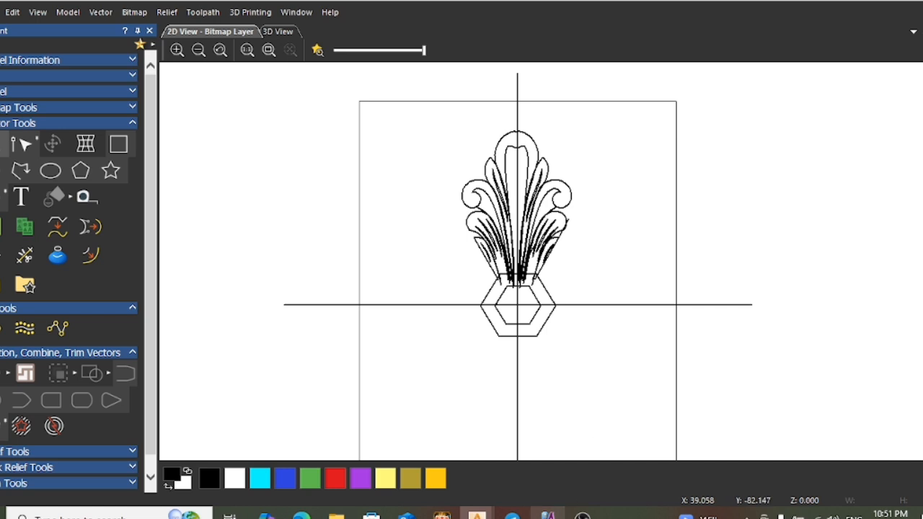
Switch to ArtCAM Pro, copy the leaf ornament with both hexagons, and return to Autodesk ArtCAM 2018
{"action": "left_click", "coordinate": [583, 466]}
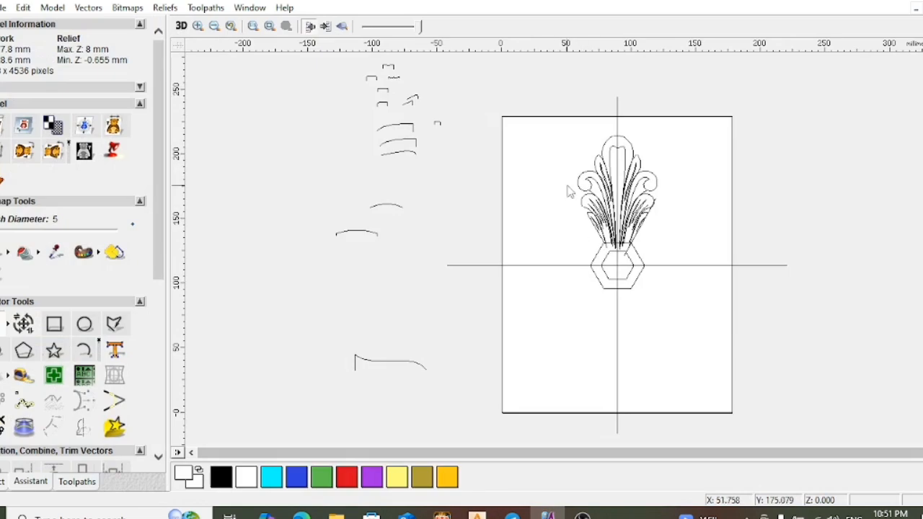
{"action": "left_click_drag", "start_coordinate": [603, 186], "coordinate": [701, 313]}
{"action": "right_click", "coordinate": [701, 313]}
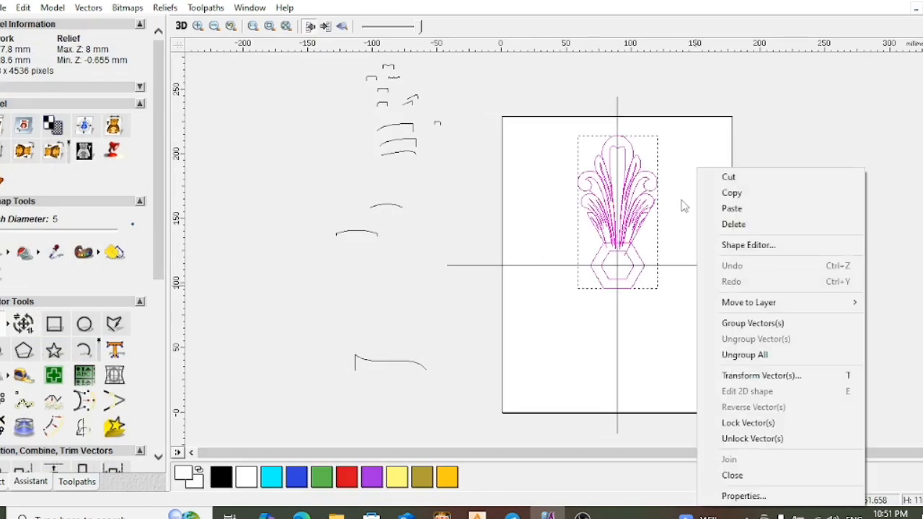
{"action": "left_click", "coordinate": [745, 194]}
{"action": "left_click", "coordinate": [866, 1]}
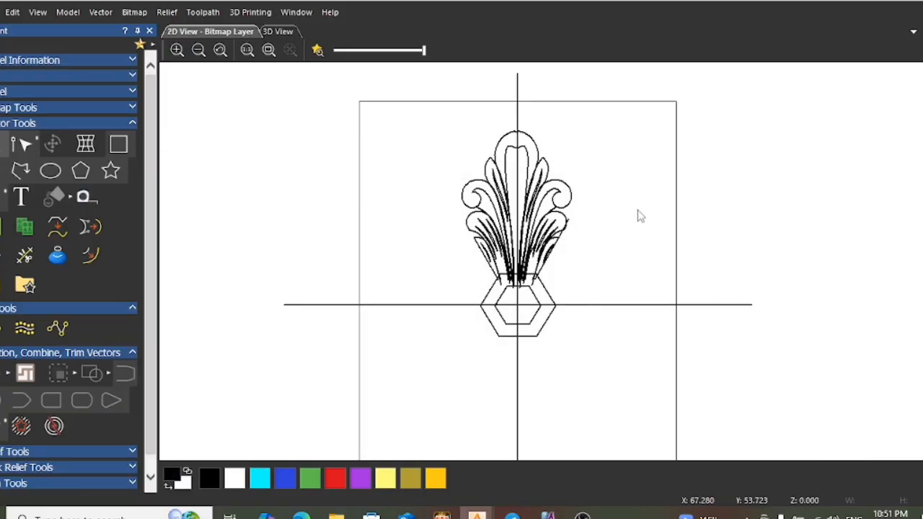
Paste the copied ornament and hexagons into the 2D view of the model
{"action": "right_click", "coordinate": [638, 210]}
{"action": "mouse_move", "coordinate": [680, 220]}
{"action": "left_click", "coordinate": [763, 222]}
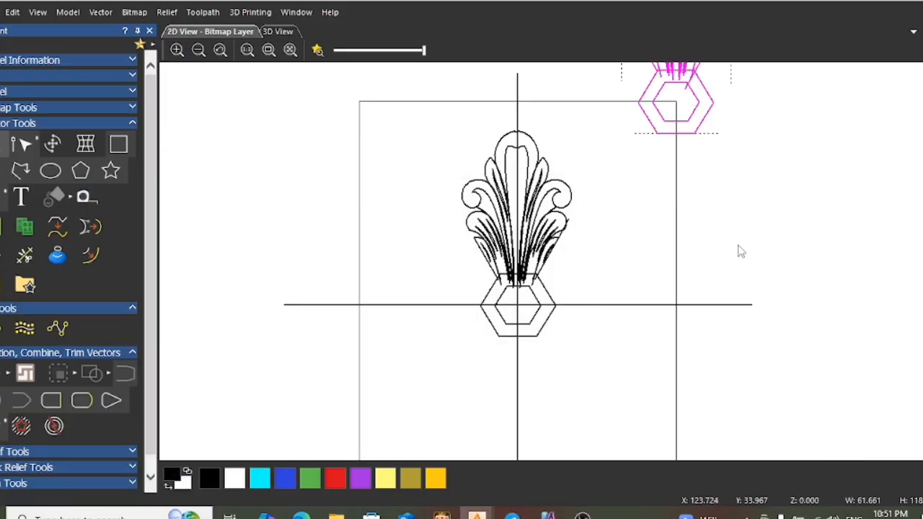
{"action": "scroll", "coordinate": [618, 149], "scroll_direction": "down", "scroll_amount": 2}
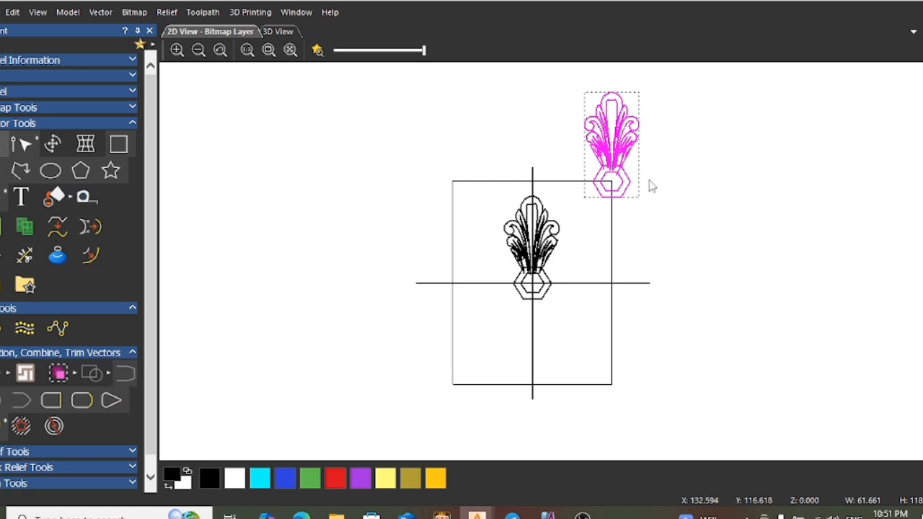
Copy the pasted ornament, try to paste it into the ArtCAM Pro model, and go back to the desktop
{"action": "right_click", "coordinate": [707, 156]}
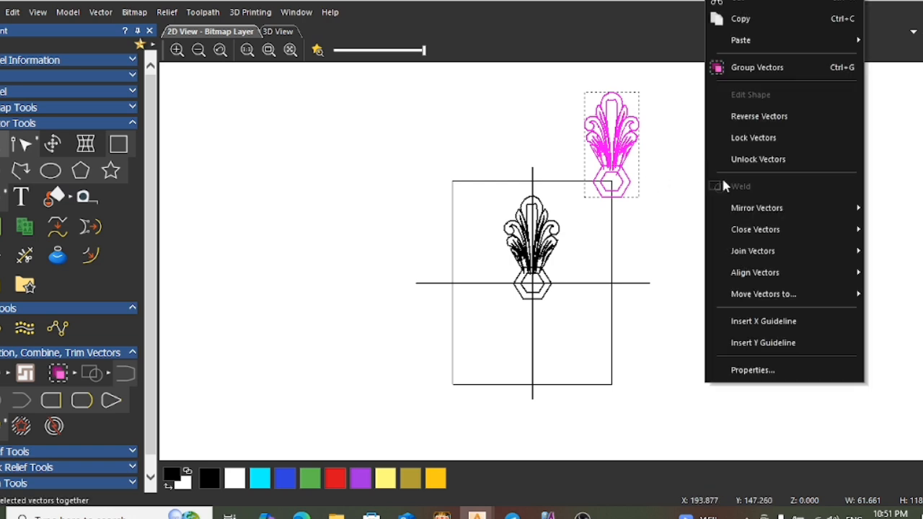
{"action": "left_click", "coordinate": [755, 20]}
{"action": "left_click", "coordinate": [875, 5]}
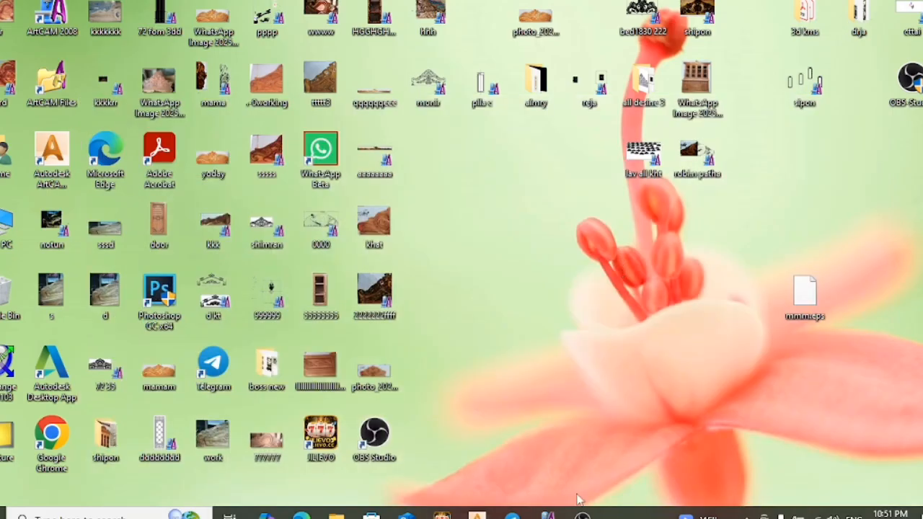
{"action": "left_click", "coordinate": [548, 514]}
{"action": "right_click", "coordinate": [752, 321]}
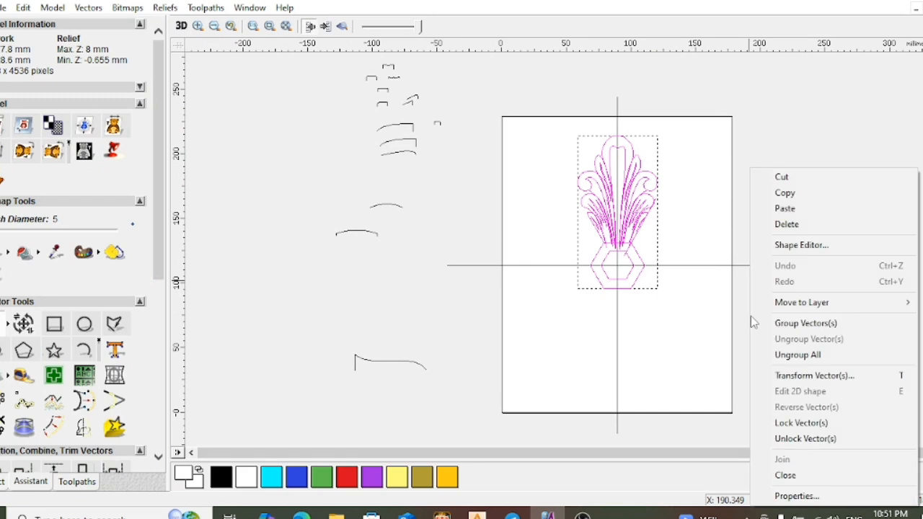
{"action": "left_click", "coordinate": [756, 209]}
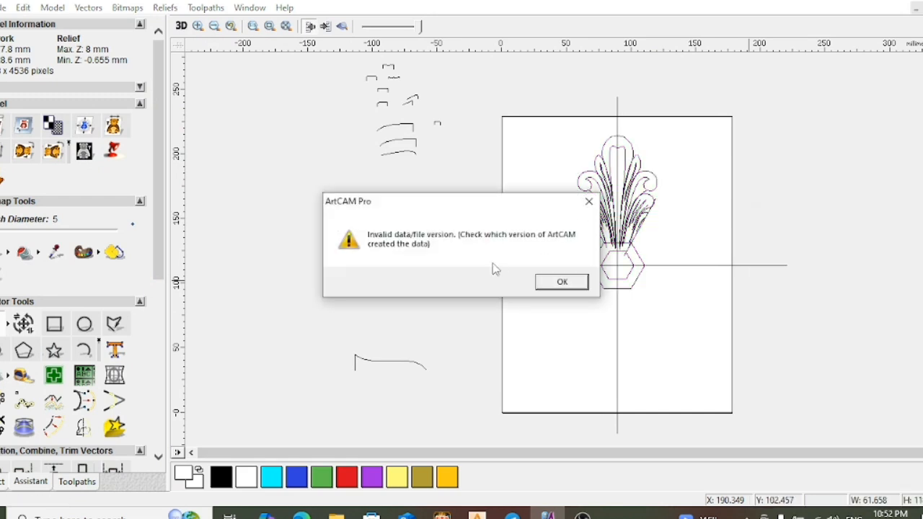
{"action": "left_click", "coordinate": [588, 201]}
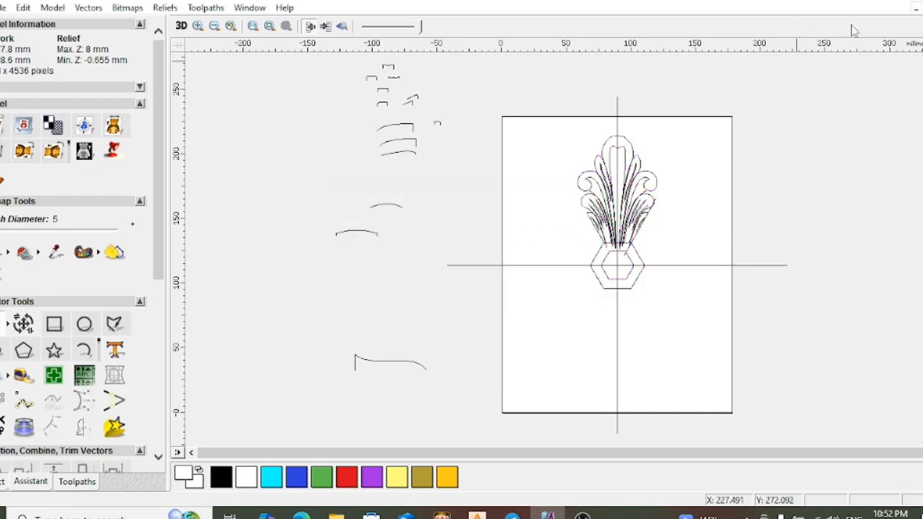
{"action": "left_click", "coordinate": [868, 5]}
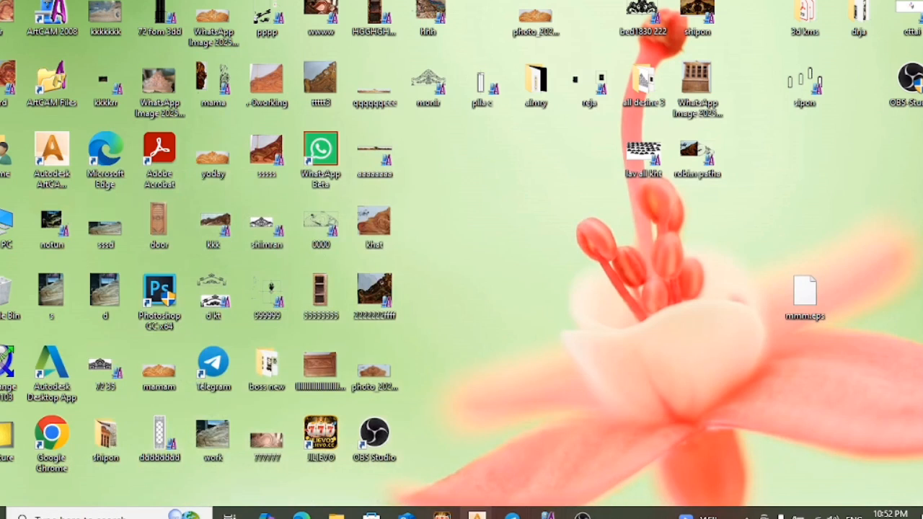
Switch to Autodesk ArtCAM 2018 and cut the duplicate ornament with hexagons placed at the page's upper right corner
{"action": "mouse_move", "coordinate": [477, 513]}
{"action": "left_click", "coordinate": [592, 483]}
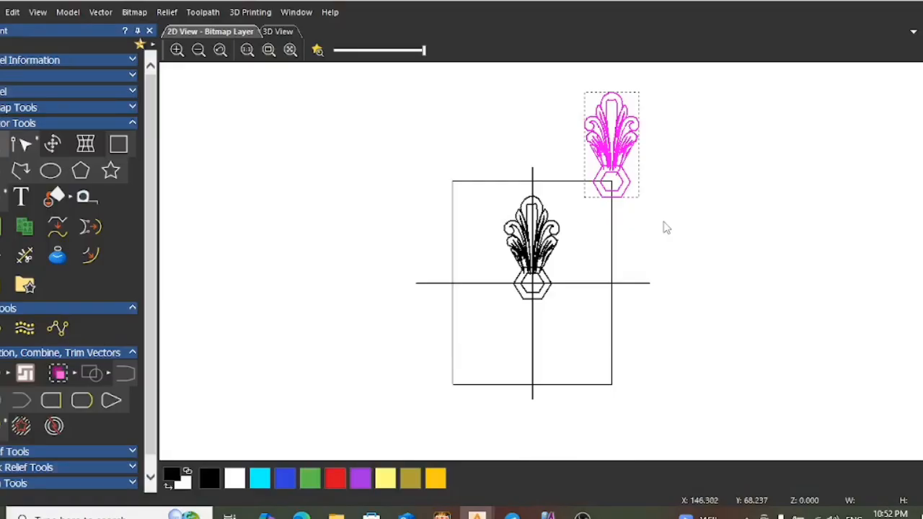
{"action": "right_click", "coordinate": [667, 228]}
{"action": "left_click", "coordinate": [714, 27]}
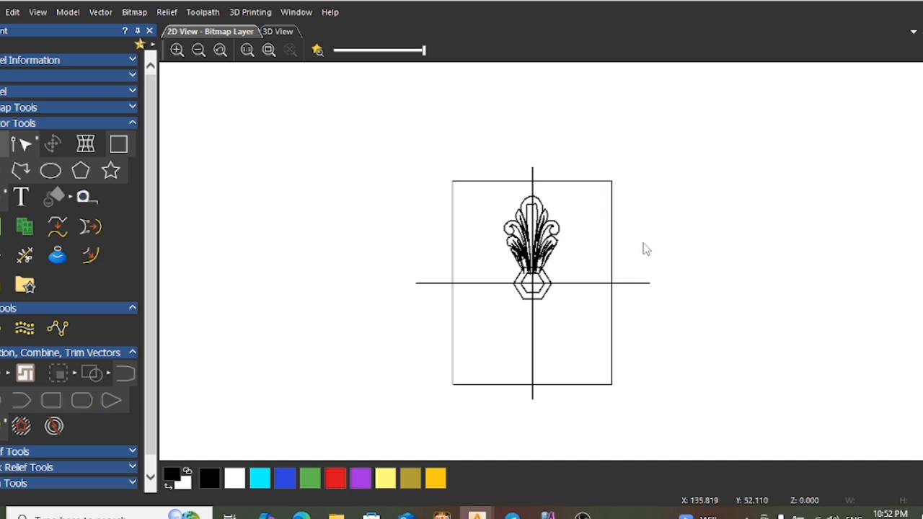
Examine where the centred ornament's leaf lines meet the hexagons, selecting vectors to check them
{"action": "scroll", "coordinate": [565, 241], "scroll_direction": "up", "scroll_amount": 2}
{"action": "left_click_drag", "start_coordinate": [410, 143], "coordinate": [579, 319]}
{"action": "scroll", "coordinate": [524, 306], "scroll_direction": "up", "scroll_amount": 2}
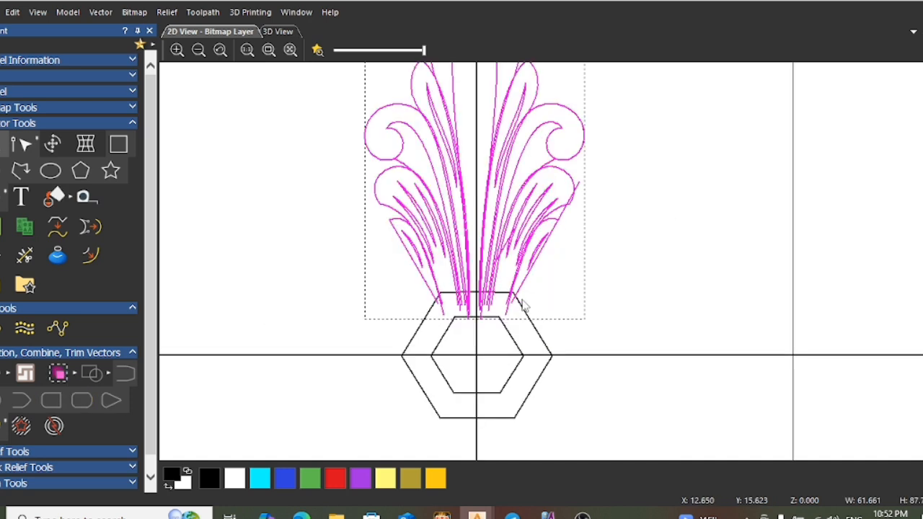
{"action": "left_click", "coordinate": [603, 302]}
{"action": "scroll", "coordinate": [467, 324], "scroll_direction": "up", "scroll_amount": 2}
{"action": "left_click", "coordinate": [388, 255]}
{"action": "left_click", "coordinate": [375, 261]}
{"action": "scroll", "coordinate": [388, 249], "scroll_direction": "down", "scroll_amount": 2}
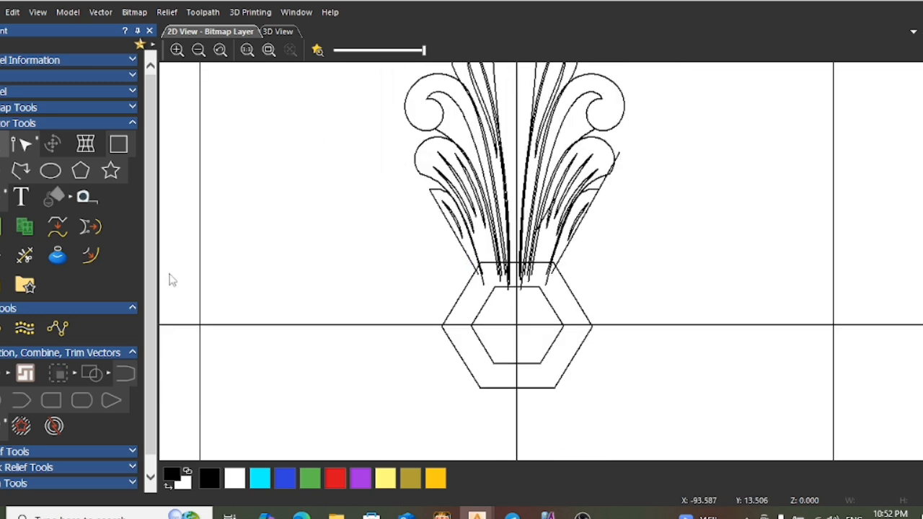
{"action": "left_click", "coordinate": [26, 256]}
{"action": "scroll", "coordinate": [517, 295], "scroll_direction": "up", "scroll_amount": 2}
{"action": "scroll", "coordinate": [519, 296], "scroll_direction": "down", "scroll_amount": 4}
{"action": "scroll", "coordinate": [533, 261], "scroll_direction": "up", "scroll_amount": 2}
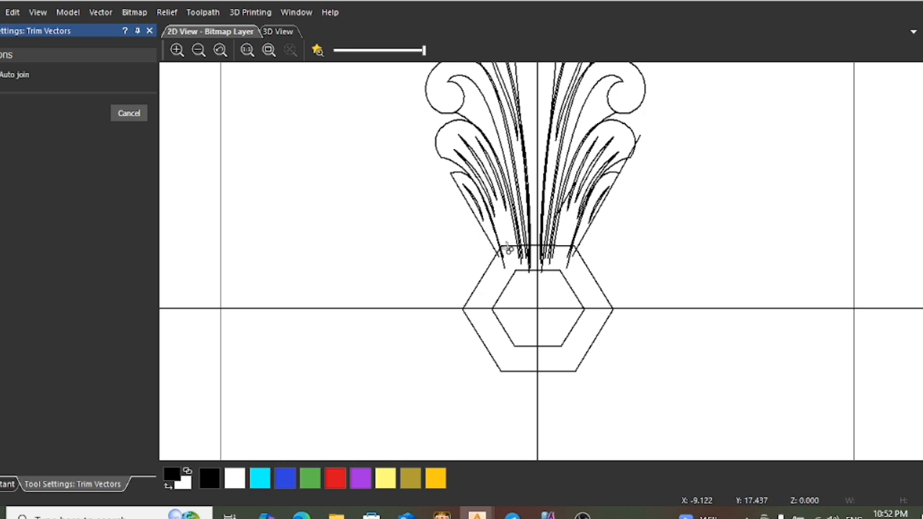
{"action": "scroll", "coordinate": [509, 249], "scroll_direction": "down", "scroll_amount": 2}
{"action": "left_click", "coordinate": [137, 117]}
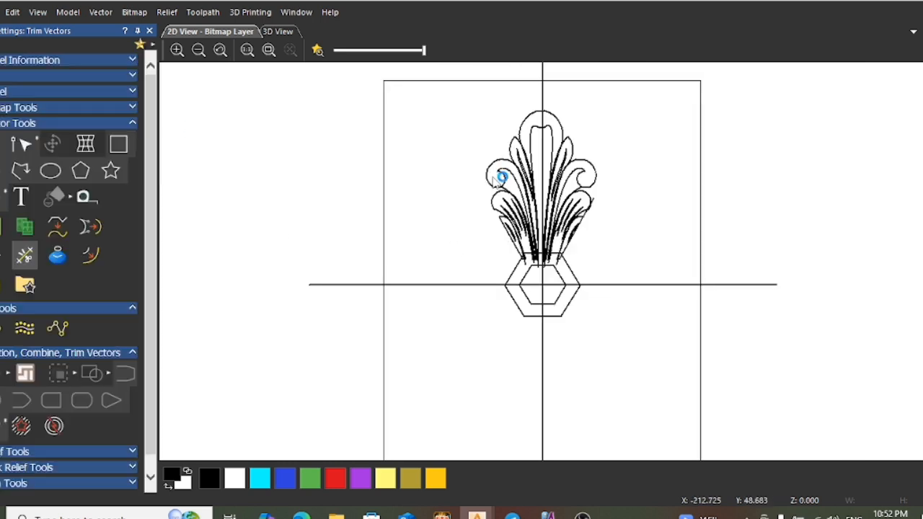
{"action": "scroll", "coordinate": [548, 261], "scroll_direction": "down", "scroll_amount": 2}
{"action": "scroll", "coordinate": [570, 291], "scroll_direction": "up", "scroll_amount": 2}
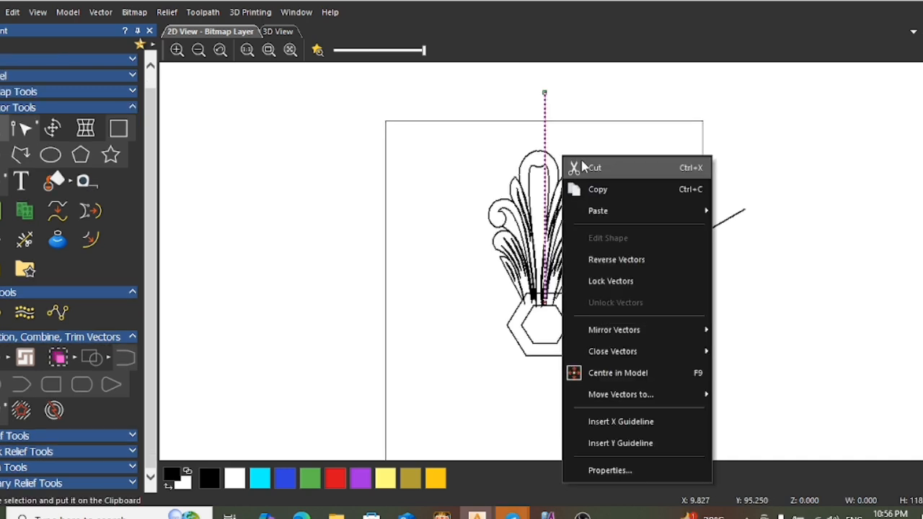
Cut the vertical centre line and set up a rotate copy of the slanted line with a 360-degree total angle and 12 objects
{"action": "key", "text": "Escape"}
{"action": "left_click", "coordinate": [653, 259]}
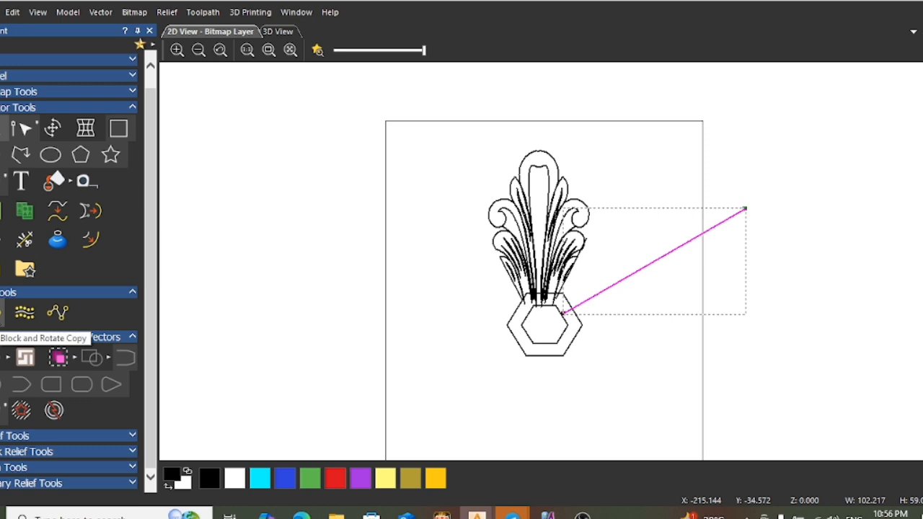
{"action": "left_click", "coordinate": [1, 315]}
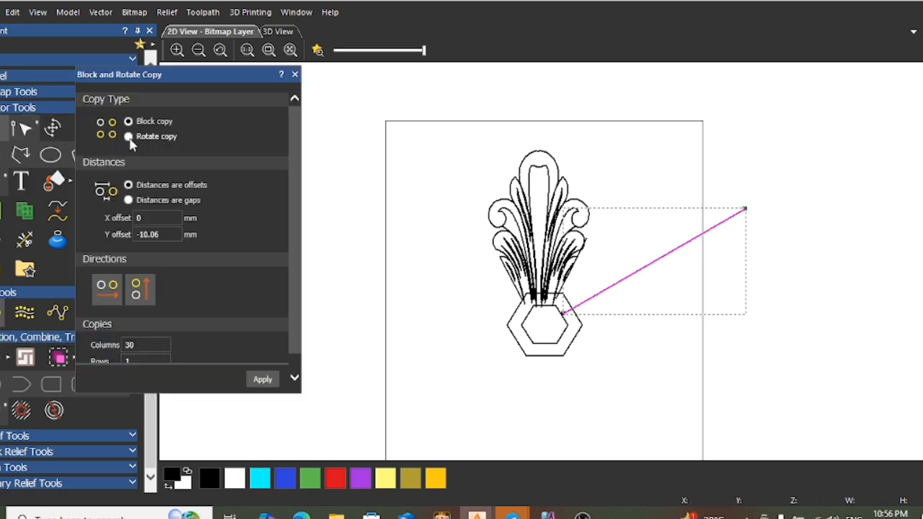
{"action": "left_click", "coordinate": [128, 137]}
{"action": "left_click", "coordinate": [120, 307]}
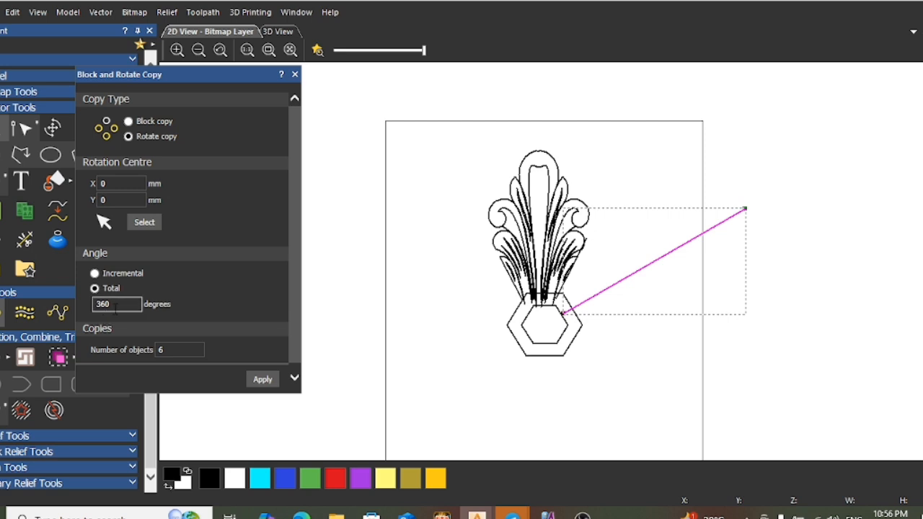
{"action": "left_click", "coordinate": [145, 222]}
{"action": "left_click", "coordinate": [510, 354]}
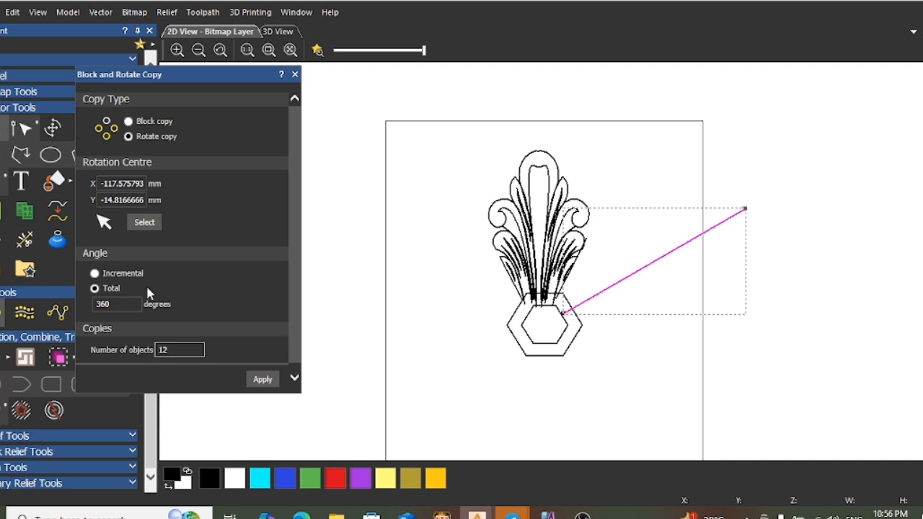
Set the rotation centre at the middle of the hexagons (0, 0) and apply the rotate copy
{"action": "left_click", "coordinate": [144, 224]}
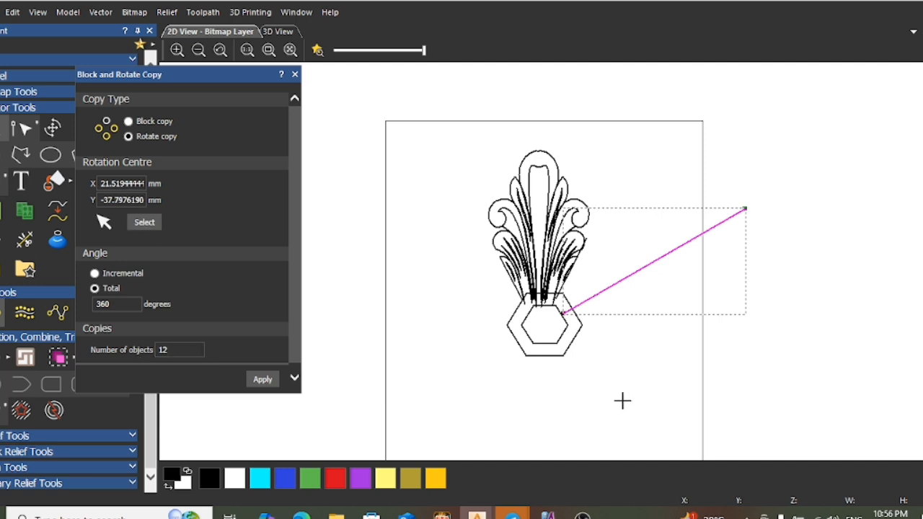
{"action": "left_click", "coordinate": [545, 326]}
{"action": "left_click", "coordinate": [261, 380]}
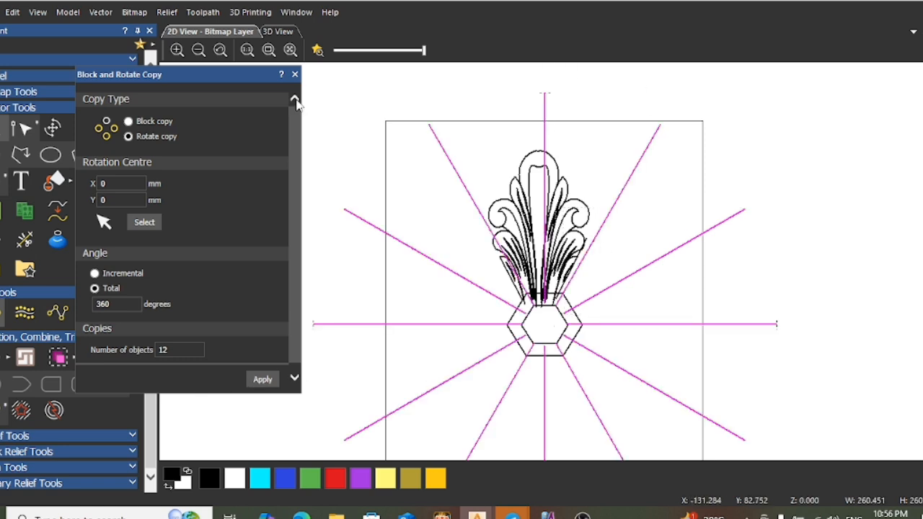
{"action": "left_click", "coordinate": [296, 75]}
{"action": "left_click", "coordinate": [371, 146]}
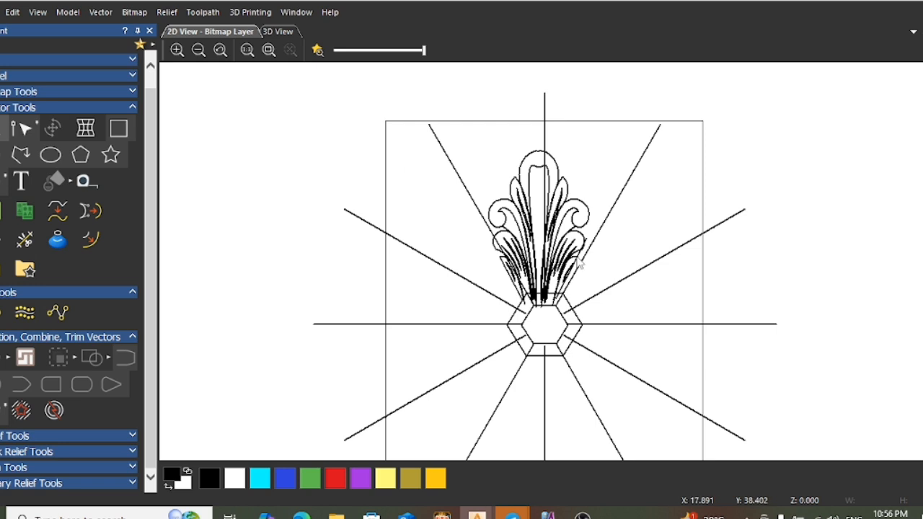
Nudge the leaf ornament to the right until it is centred on the vertical line between the two slanted guide lines
{"action": "scroll", "coordinate": [577, 258], "scroll_direction": "up", "scroll_amount": 1}
{"action": "scroll", "coordinate": [516, 199], "scroll_direction": "down", "scroll_amount": 1}
{"action": "left_click_drag", "start_coordinate": [444, 134], "coordinate": [593, 322]}
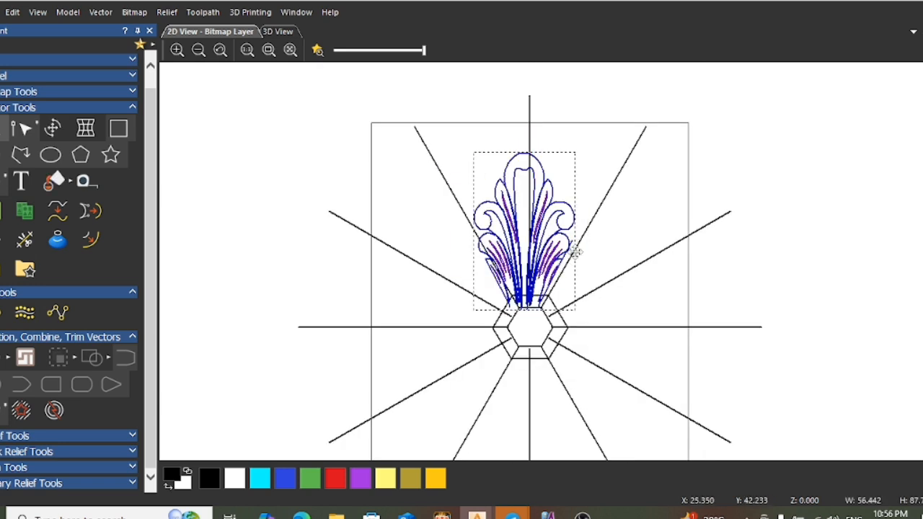
{"action": "scroll", "coordinate": [575, 251], "scroll_direction": "up", "scroll_amount": 1}
{"action": "key", "text": "Right"}
{"action": "key", "text": "Right"}
{"action": "key", "text": "Right"}
{"action": "key", "text": "Right"}
{"action": "key", "text": "Right"}
{"action": "key", "text": "Right"}
{"action": "key", "text": "Right"}
{"action": "key", "text": "Right"}
{"action": "key", "text": "Right"}
{"action": "key", "text": "Right"}
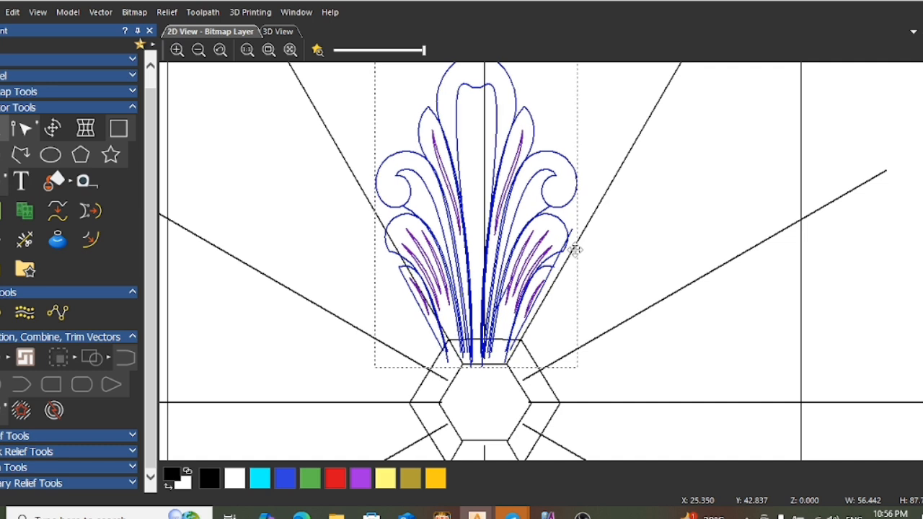
{"action": "key", "text": "Right"}
{"action": "key", "text": "Right"}
{"action": "key", "text": "Right"}
{"action": "key", "text": "Right"}
{"action": "key", "text": "Right"}
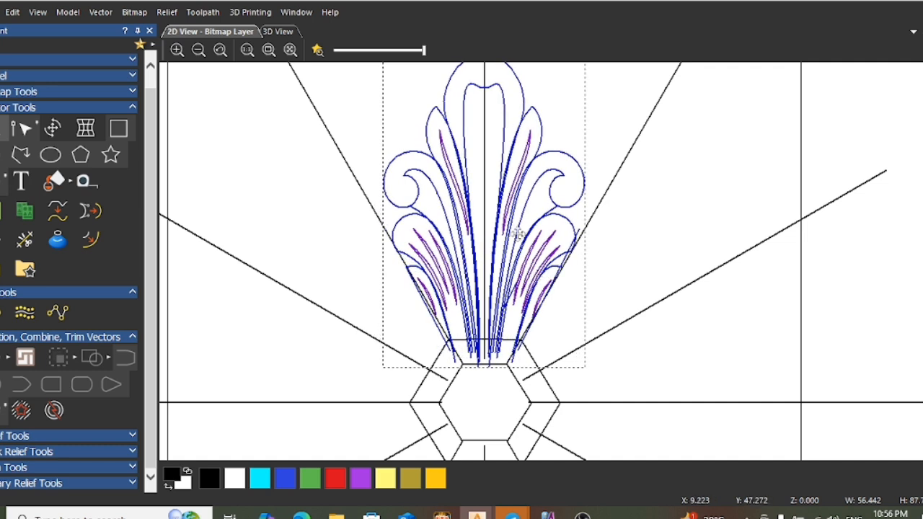
Check the ornament's fit against the guide lines and ungroup all of its vectors
{"action": "scroll", "coordinate": [518, 234], "scroll_direction": "up", "scroll_amount": 1}
{"action": "scroll", "coordinate": [447, 283], "scroll_direction": "up", "scroll_amount": 2}
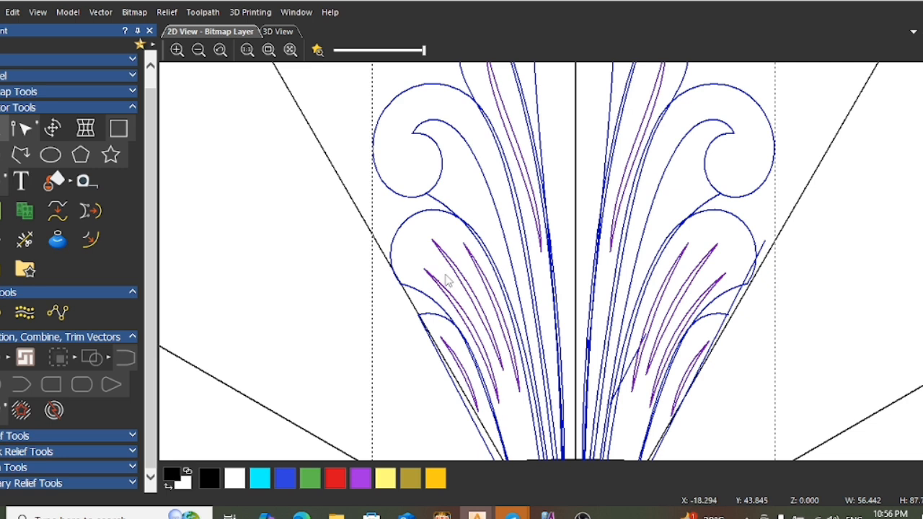
{"action": "scroll", "coordinate": [508, 263], "scroll_direction": "down", "scroll_amount": 2}
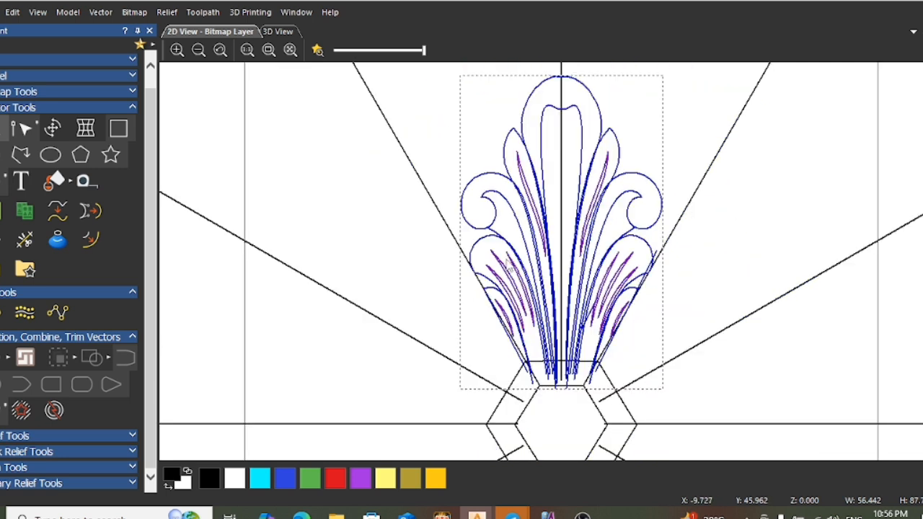
{"action": "scroll", "coordinate": [633, 292], "scroll_direction": "up", "scroll_amount": 1}
{"action": "right_click", "coordinate": [693, 222]}
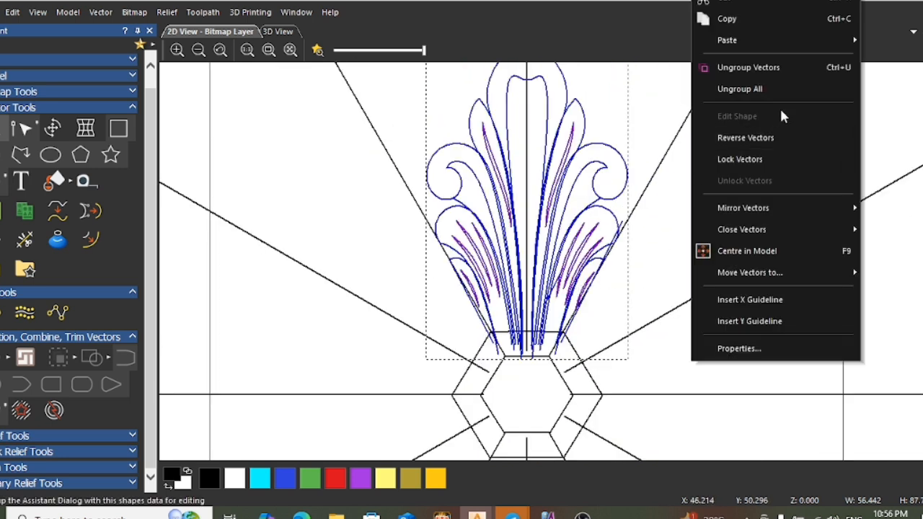
{"action": "left_click", "coordinate": [754, 89]}
{"action": "key", "text": "Escape"}
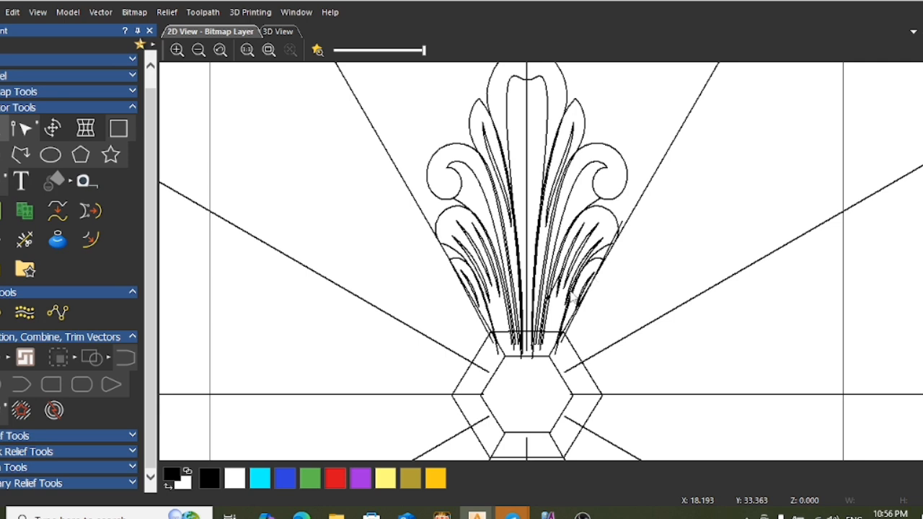
Cut the ornament's slanted outer edge line on the left side, beside the rotated guide line
{"action": "scroll", "coordinate": [525, 364], "scroll_direction": "down", "scroll_amount": 2}
{"action": "scroll", "coordinate": [528, 371], "scroll_direction": "up", "scroll_amount": 4}
{"action": "scroll", "coordinate": [549, 316], "scroll_direction": "down", "scroll_amount": 3}
{"action": "scroll", "coordinate": [606, 109], "scroll_direction": "down", "scroll_amount": 2}
{"action": "scroll", "coordinate": [604, 112], "scroll_direction": "up", "scroll_amount": 3}
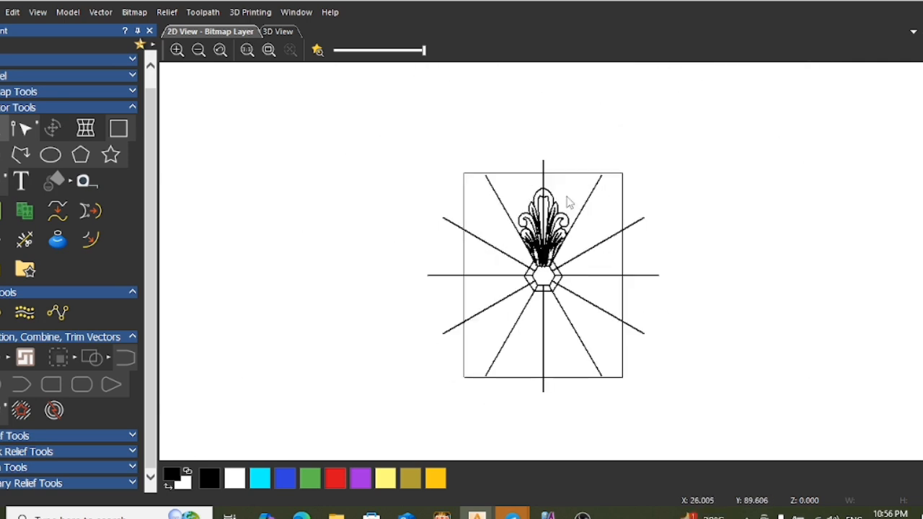
{"action": "scroll", "coordinate": [550, 264], "scroll_direction": "up", "scroll_amount": 3}
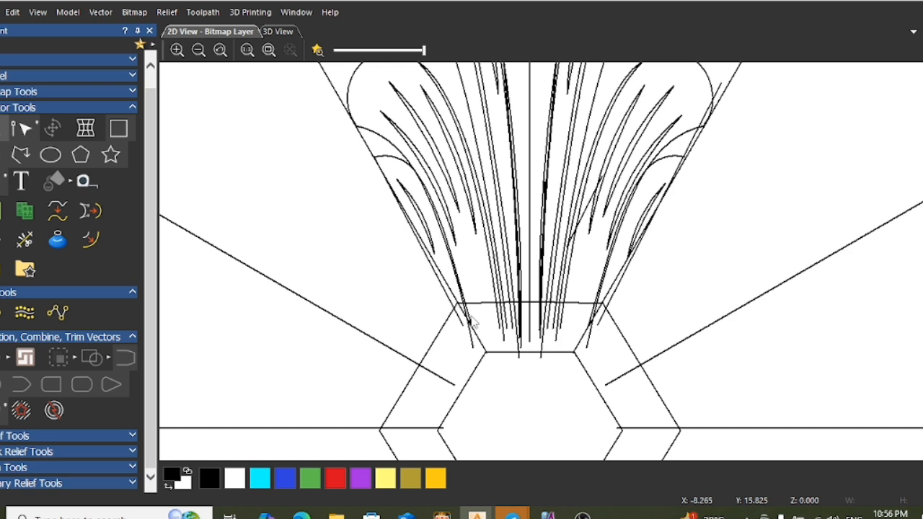
{"action": "scroll", "coordinate": [472, 323], "scroll_direction": "up", "scroll_amount": 2}
{"action": "left_click", "coordinate": [446, 322]}
{"action": "scroll", "coordinate": [478, 284], "scroll_direction": "down", "scroll_amount": 4}
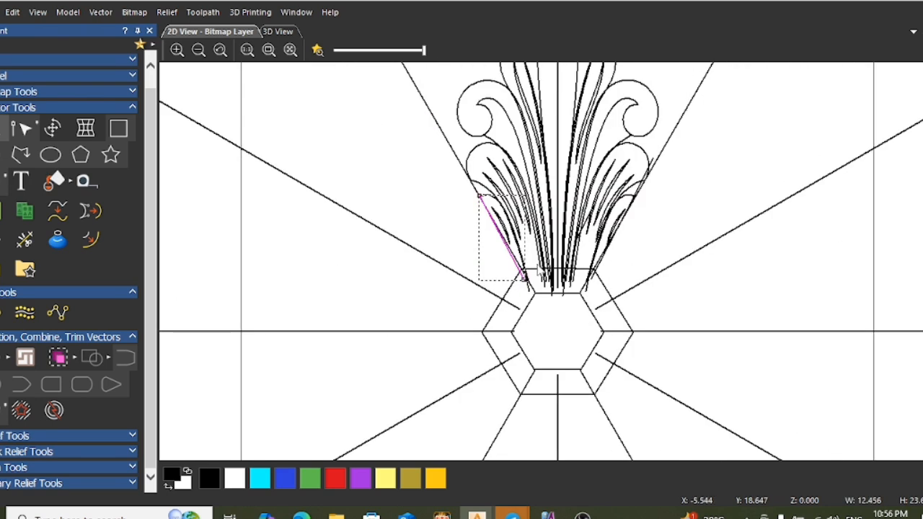
{"action": "scroll", "coordinate": [538, 270], "scroll_direction": "up", "scroll_amount": 3}
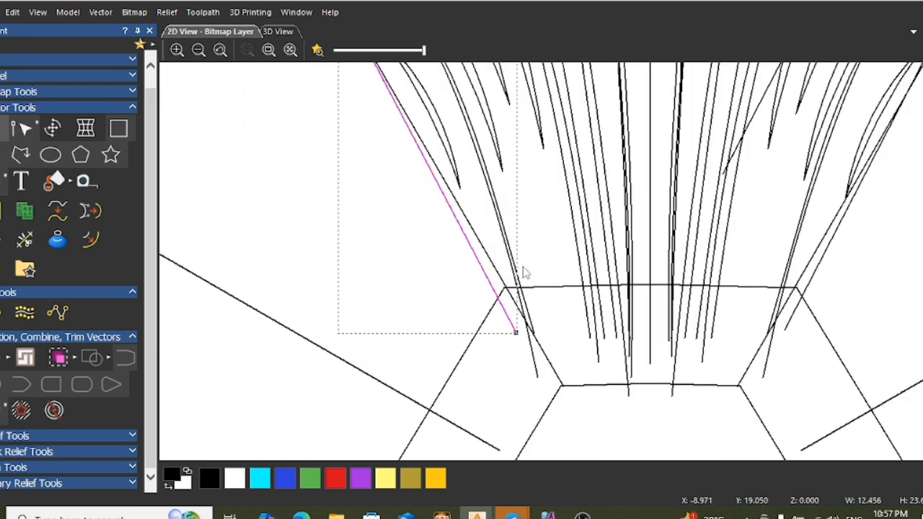
{"action": "key", "text": "n"}
{"action": "scroll", "coordinate": [439, 267], "scroll_direction": "down", "scroll_amount": 3}
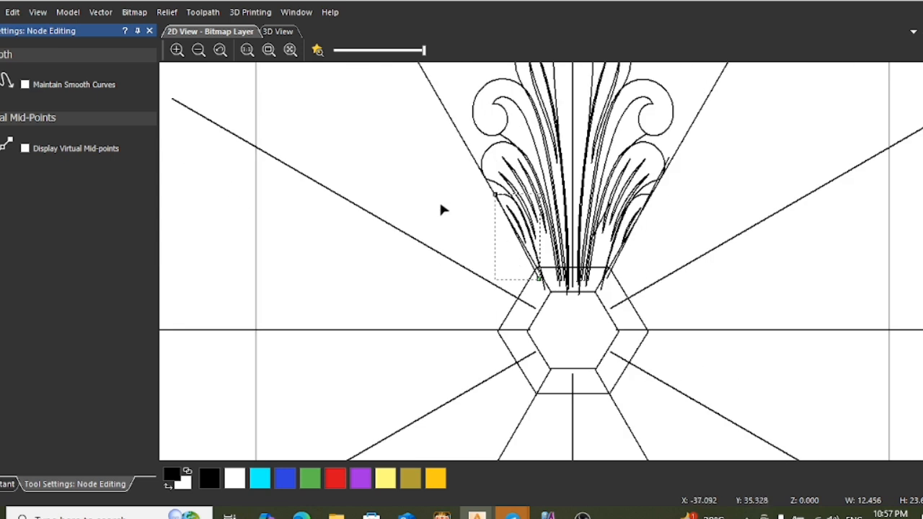
{"action": "key", "text": "Escape"}
{"action": "scroll", "coordinate": [552, 319], "scroll_direction": "up", "scroll_amount": 3}
{"action": "left_click", "coordinate": [564, 322]}
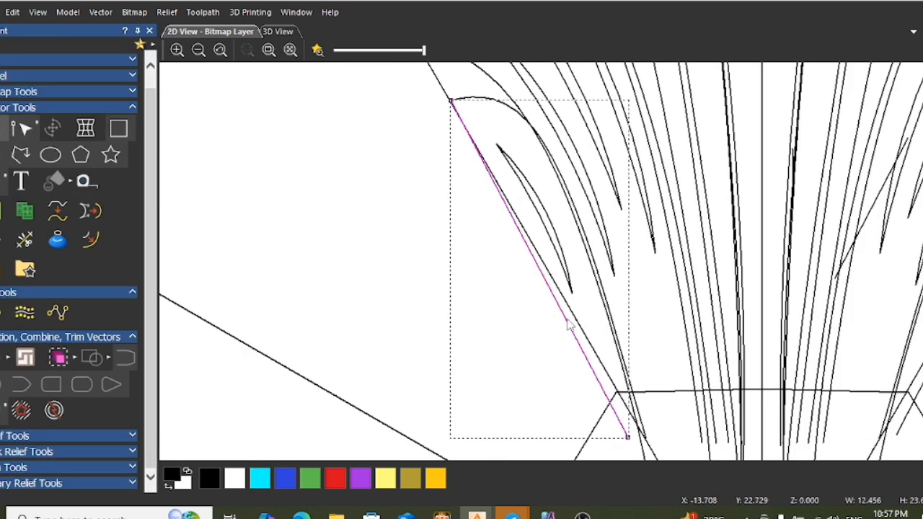
{"action": "right_click", "coordinate": [561, 321]}
{"action": "left_click", "coordinate": [601, 3]}
{"action": "scroll", "coordinate": [690, 340], "scroll_direction": "down", "scroll_amount": 3}
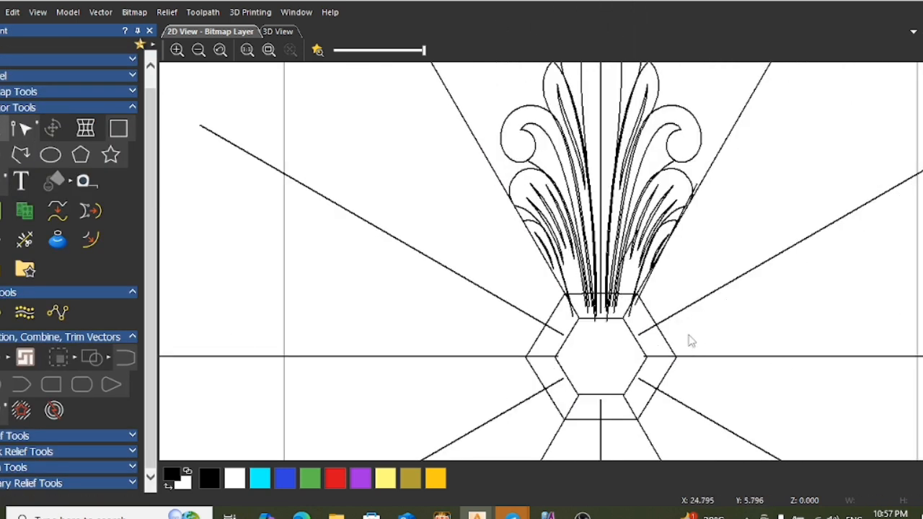
Cut the matching slanted outer edge line on the ornament's right side
{"action": "scroll", "coordinate": [650, 291], "scroll_direction": "up", "scroll_amount": 2}
{"action": "left_click", "coordinate": [633, 308]}
{"action": "right_click", "coordinate": [670, 244]}
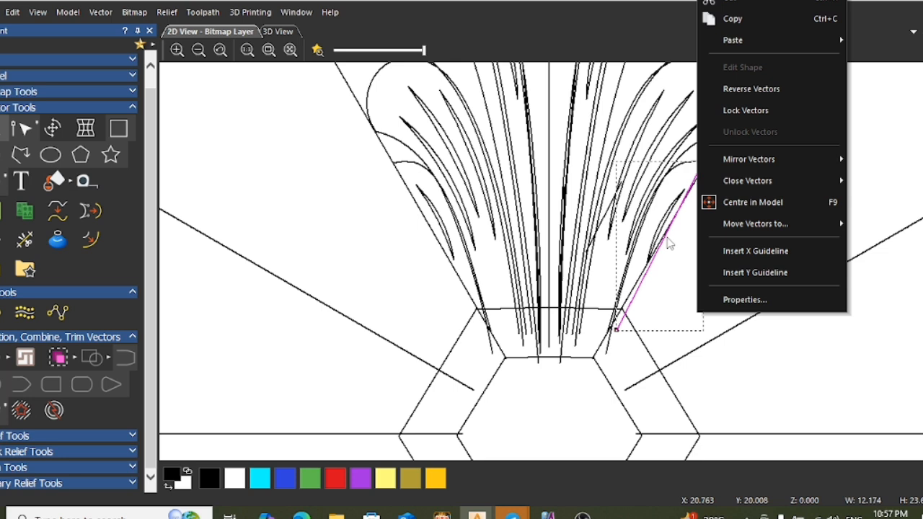
{"action": "left_click", "coordinate": [751, 6]}
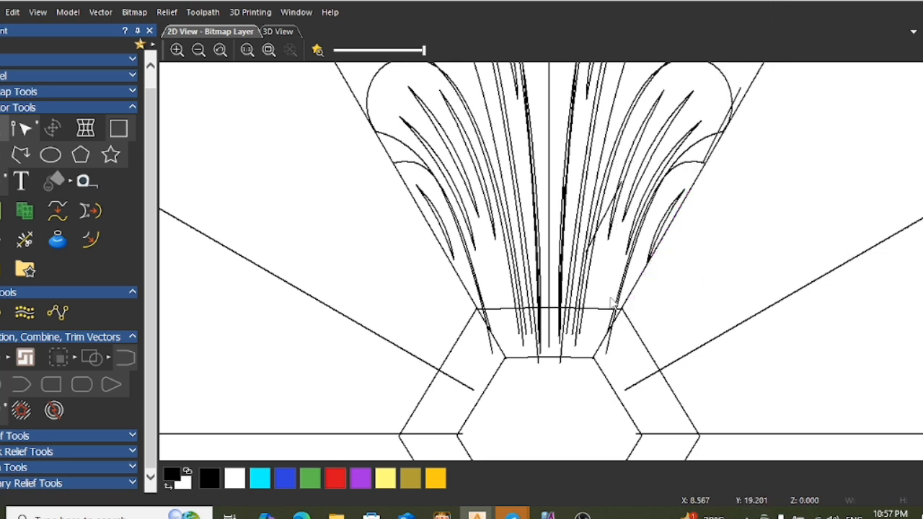
Trim the ends of the left-half leaf lines that extend past the outer hexagon's top edge
{"action": "scroll", "coordinate": [612, 303], "scroll_direction": "down", "scroll_amount": 2}
{"action": "left_click", "coordinate": [25, 239]}
{"action": "scroll", "coordinate": [590, 319], "scroll_direction": "up", "scroll_amount": 2}
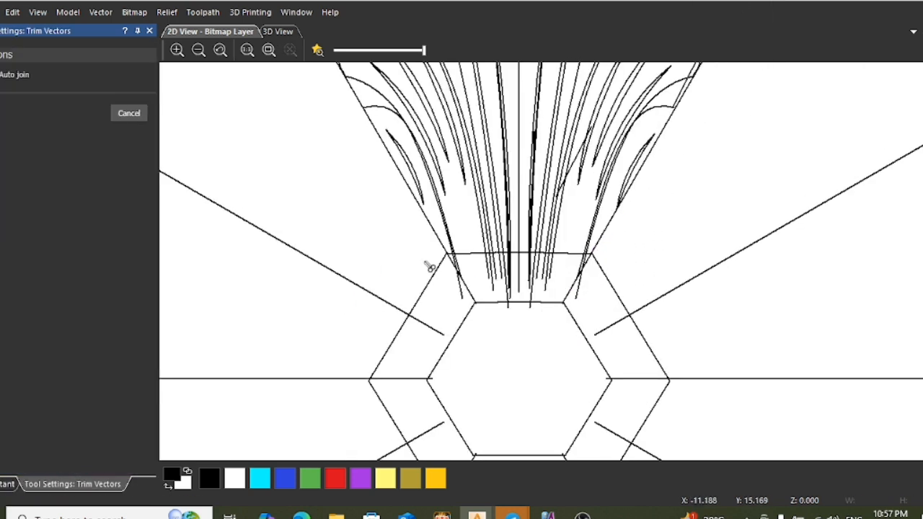
{"action": "scroll", "coordinate": [430, 267], "scroll_direction": "up", "scroll_amount": 2}
{"action": "left_click", "coordinate": [449, 260]}
{"action": "left_click", "coordinate": [519, 267]}
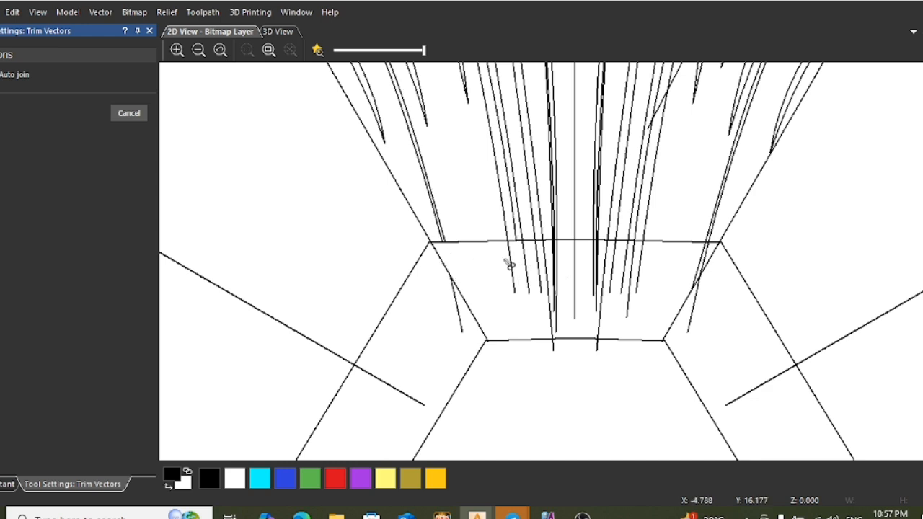
{"action": "left_click", "coordinate": [513, 264]}
{"action": "left_click", "coordinate": [538, 256]}
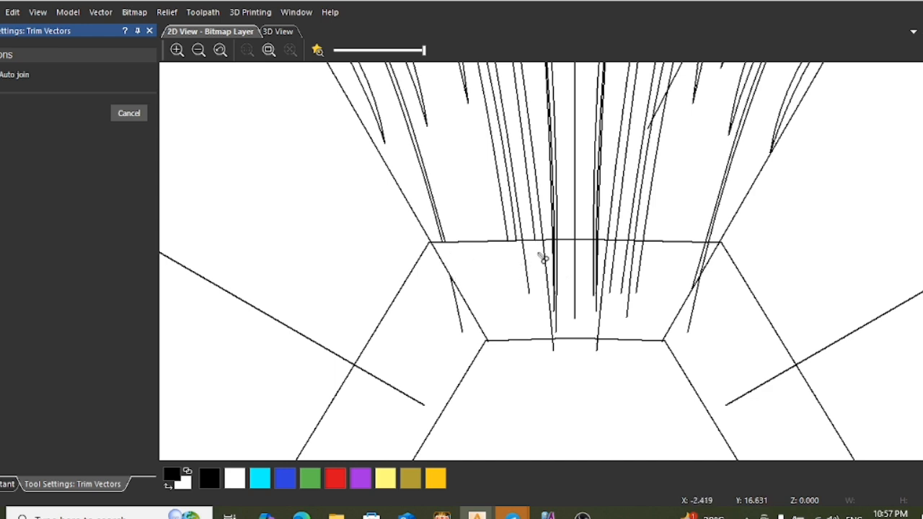
{"action": "left_click", "coordinate": [546, 262]}
{"action": "left_click", "coordinate": [529, 262]}
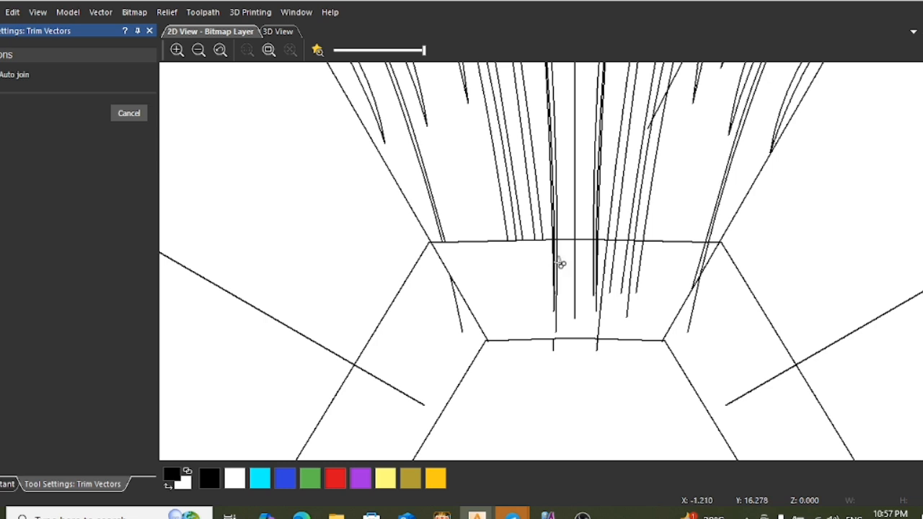
Trim the overhanging ends of the line pairs flanking the vertical centre line at the outer hexagon's top edge
{"action": "scroll", "coordinate": [555, 261], "scroll_direction": "up", "scroll_amount": 2}
{"action": "left_click", "coordinate": [552, 254]}
{"action": "left_click", "coordinate": [552, 256]}
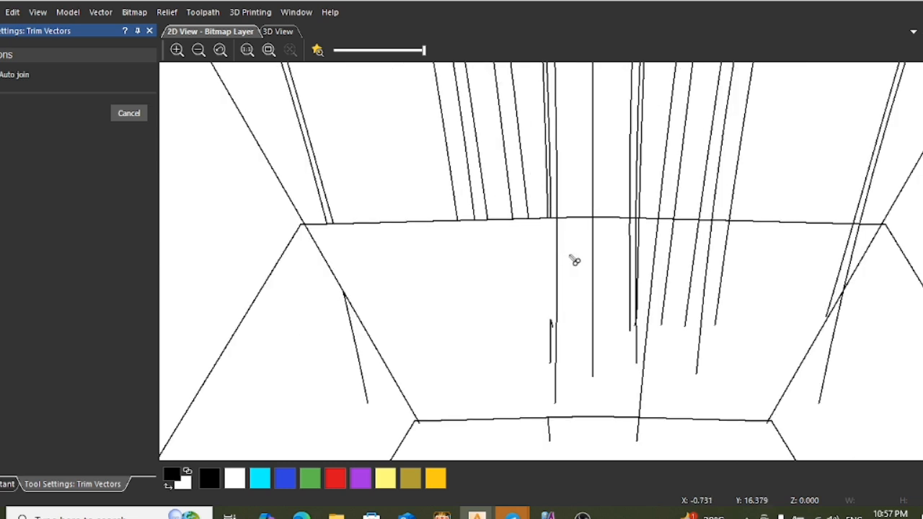
{"action": "left_click", "coordinate": [632, 255]}
{"action": "left_click", "coordinate": [637, 255]}
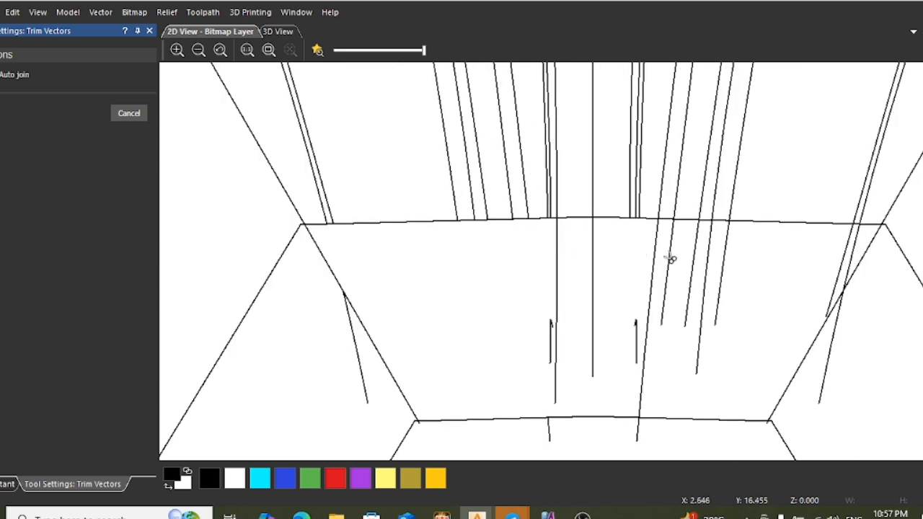
Trim the right-half leaf lines and the remaining line beside the centre line at the outer hexagon's top edge
{"action": "scroll", "coordinate": [658, 255], "scroll_direction": "down", "scroll_amount": 3}
{"action": "scroll", "coordinate": [639, 226], "scroll_direction": "down", "scroll_amount": 2}
{"action": "scroll", "coordinate": [586, 266], "scroll_direction": "up", "scroll_amount": 5}
{"action": "left_click", "coordinate": [596, 270]}
{"action": "left_click", "coordinate": [585, 262]}
{"action": "scroll", "coordinate": [551, 267], "scroll_direction": "down", "scroll_amount": 2}
{"action": "left_click", "coordinate": [443, 264]}
{"action": "left_click", "coordinate": [425, 261]}
{"action": "left_click", "coordinate": [413, 267]}
{"action": "left_click", "coordinate": [388, 268]}
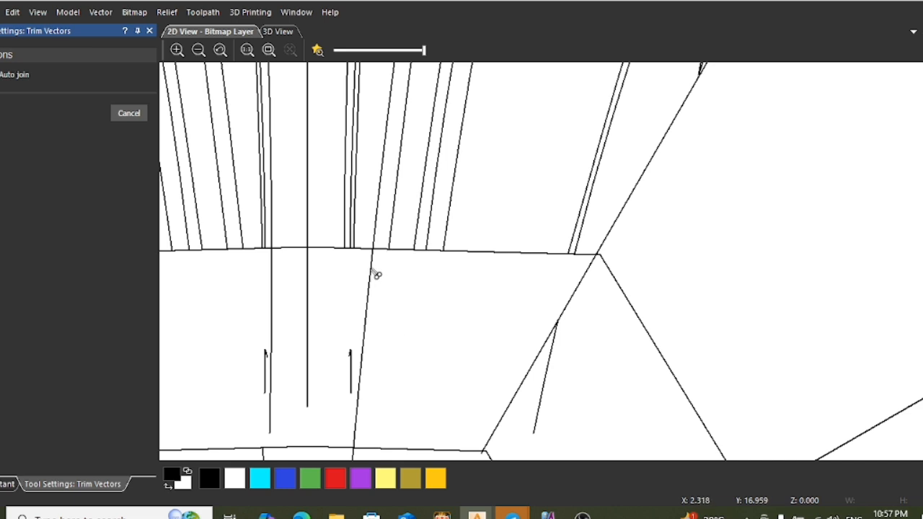
{"action": "left_click", "coordinate": [372, 271]}
{"action": "scroll", "coordinate": [373, 272], "scroll_direction": "down", "scroll_amount": 2}
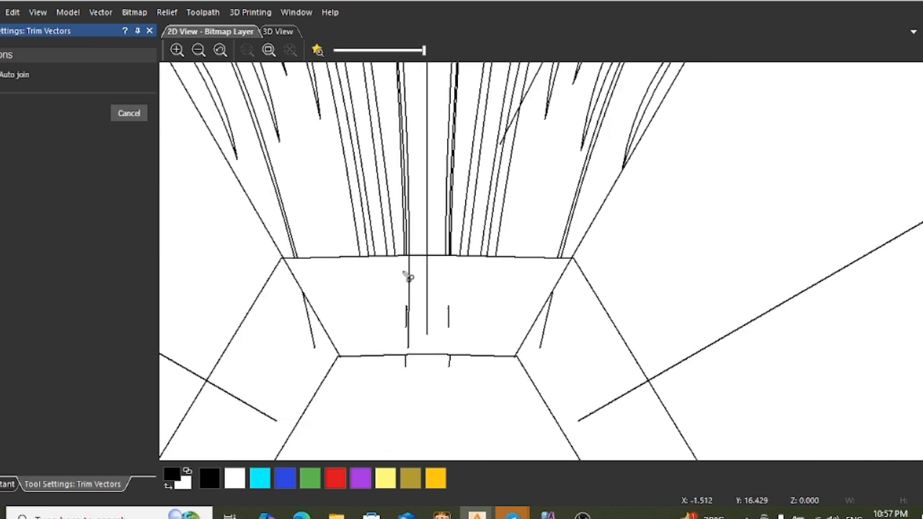
{"action": "left_click", "coordinate": [409, 276]}
End trimming and cut the leftover line fragments lying around the upper part of the two hexagons
{"action": "left_click", "coordinate": [129, 114]}
{"action": "left_click_drag", "start_coordinate": [238, 247], "coordinate": [609, 409]}
{"action": "right_click", "coordinate": [507, 334]}
{"action": "left_click", "coordinate": [522, 4]}
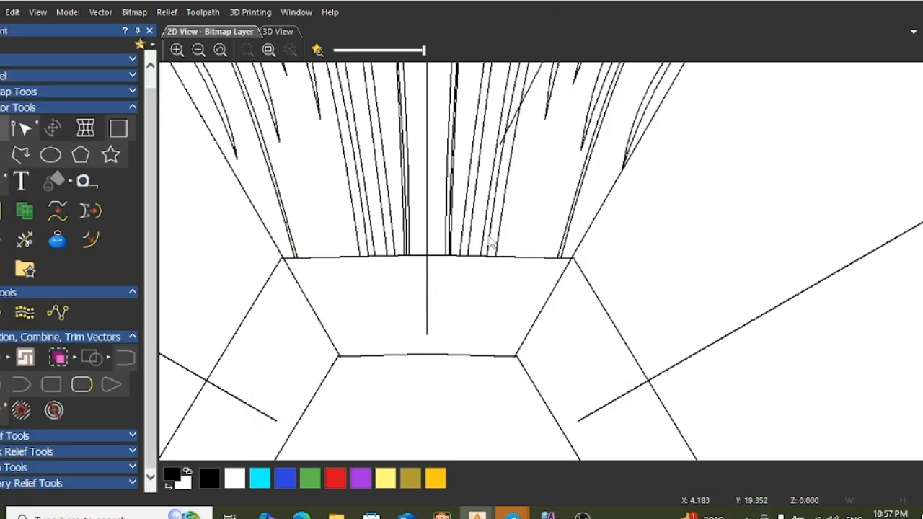
Cut the stray short slanted line at the outer edge of the right lower leaf
{"action": "scroll", "coordinate": [597, 255], "scroll_direction": "down", "scroll_amount": 2}
{"action": "scroll", "coordinate": [593, 189], "scroll_direction": "up", "scroll_amount": 1}
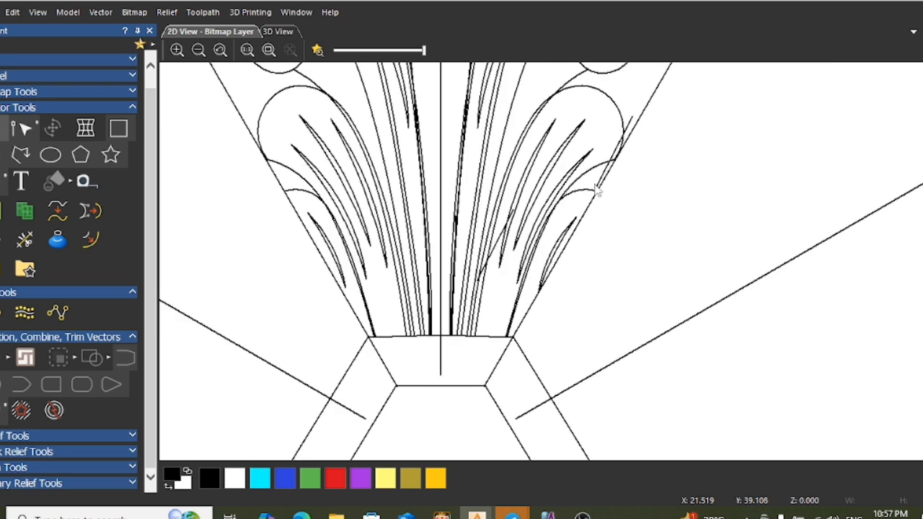
{"action": "left_click", "coordinate": [632, 129]}
{"action": "right_click", "coordinate": [645, 175]}
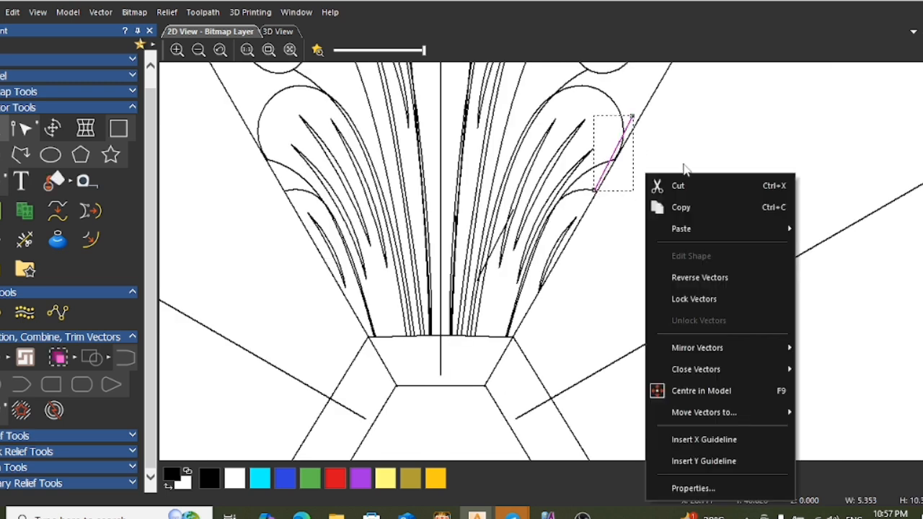
{"action": "left_click", "coordinate": [682, 184]}
Edit the nodes of the right lowest leaf curve, moving its outer end node onto the slanted guide line
{"action": "scroll", "coordinate": [471, 220], "scroll_direction": "down", "scroll_amount": 2}
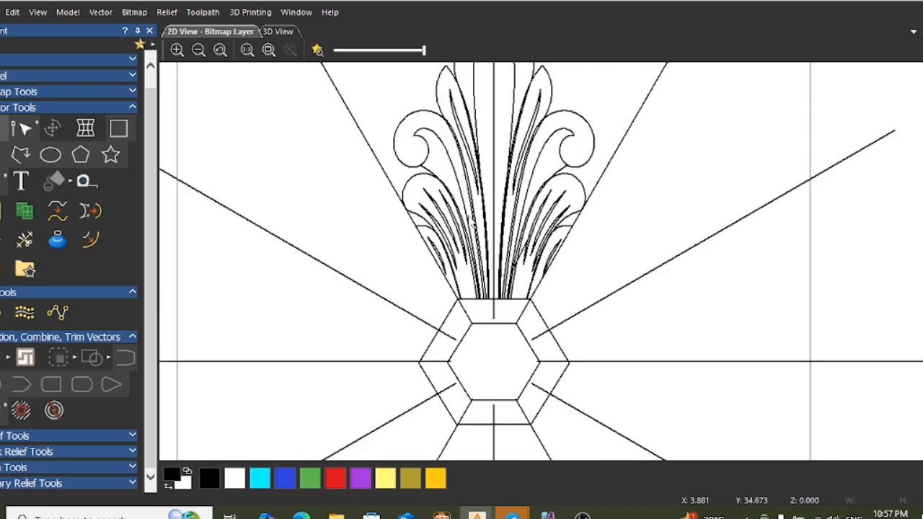
{"action": "scroll", "coordinate": [490, 185], "scroll_direction": "down", "scroll_amount": 2}
{"action": "scroll", "coordinate": [538, 192], "scroll_direction": "up", "scroll_amount": 3}
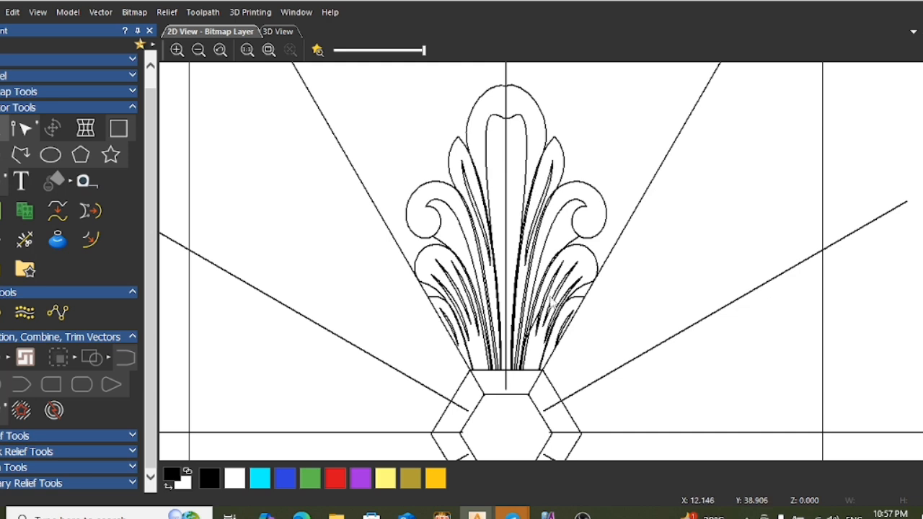
{"action": "scroll", "coordinate": [551, 301], "scroll_direction": "up", "scroll_amount": 4}
{"action": "left_click", "coordinate": [653, 218]}
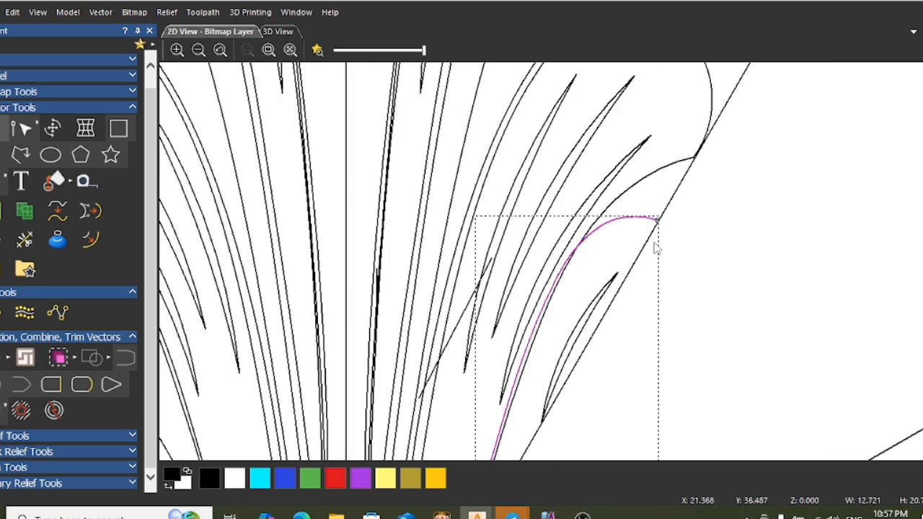
{"action": "scroll", "coordinate": [655, 248], "scroll_direction": "up", "scroll_amount": 3}
{"action": "key", "text": "n"}
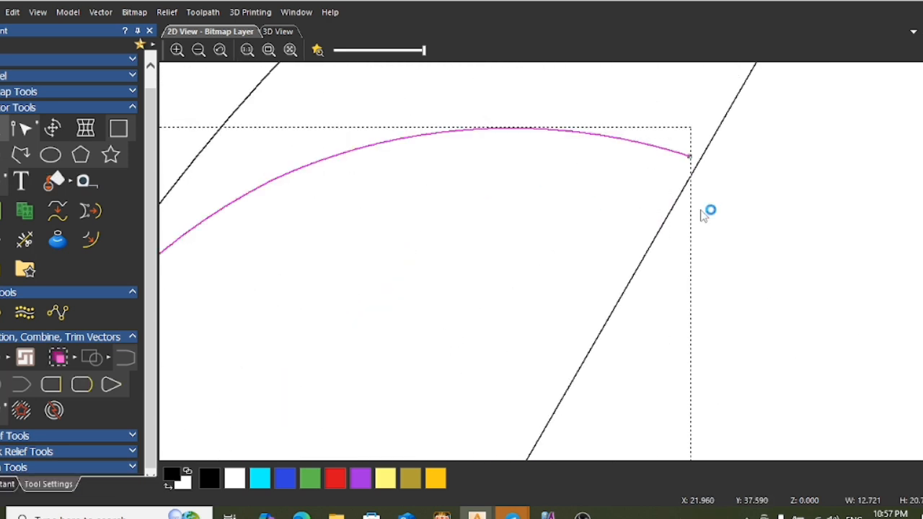
{"action": "key", "text": "n"}
{"action": "scroll", "coordinate": [691, 157], "scroll_direction": "up", "scroll_amount": 1}
{"action": "key", "text": "n"}
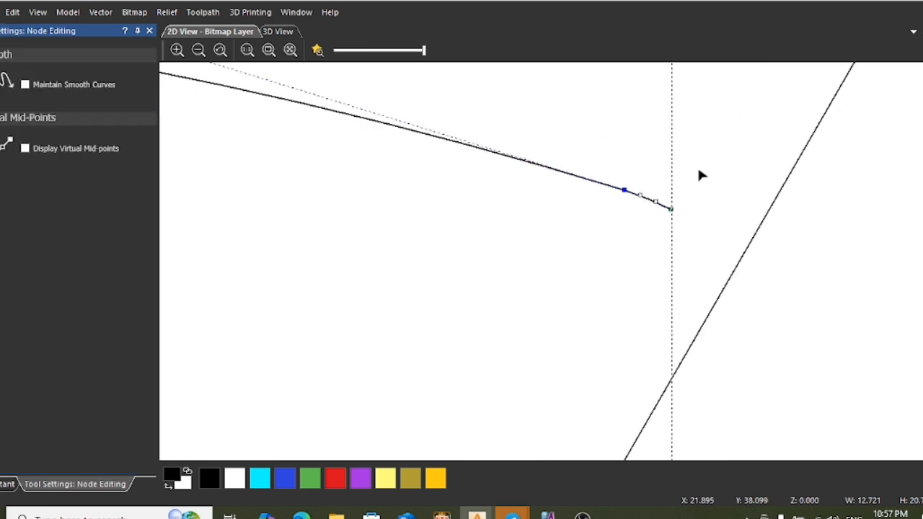
{"action": "left_click_drag", "start_coordinate": [671, 210], "coordinate": [756, 232]}
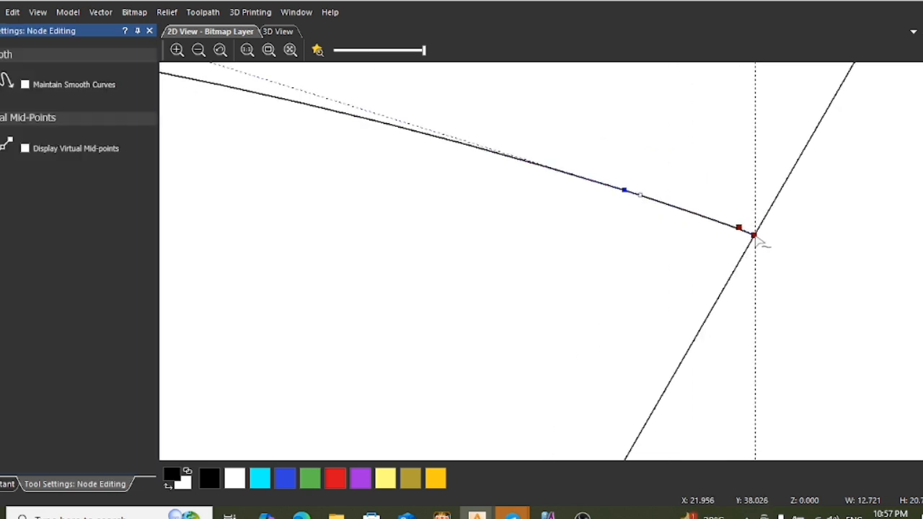
Reshape the outer curve of the large right lower leaf by moving its control handle outward to meet the guide line
{"action": "scroll", "coordinate": [676, 217], "scroll_direction": "down", "scroll_amount": 3}
{"action": "scroll", "coordinate": [623, 213], "scroll_direction": "down", "scroll_amount": 2}
{"action": "scroll", "coordinate": [605, 211], "scroll_direction": "up", "scroll_amount": 5}
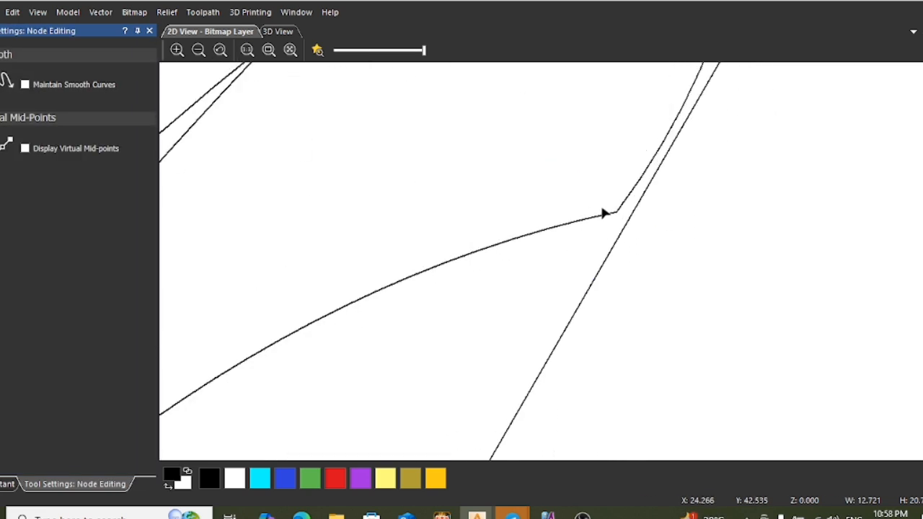
{"action": "left_click", "coordinate": [633, 194]}
{"action": "scroll", "coordinate": [645, 193], "scroll_direction": "down", "scroll_amount": 2}
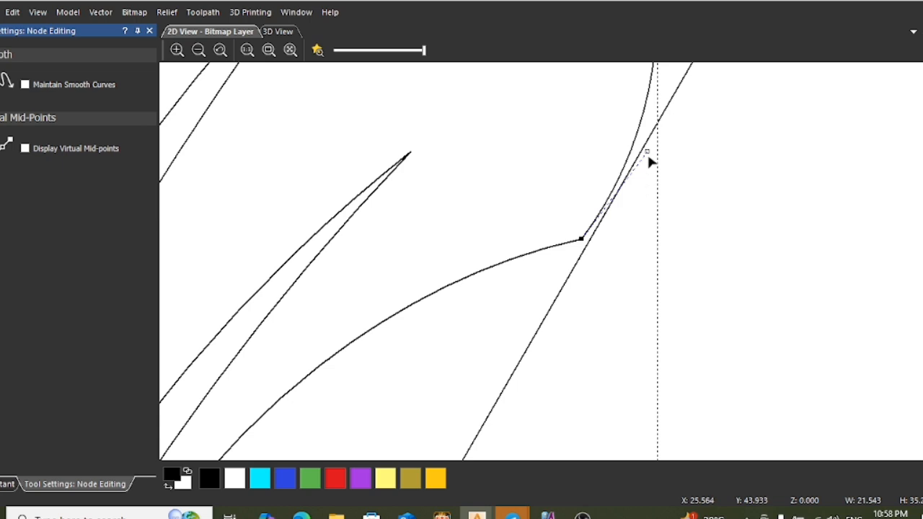
{"action": "left_click_drag", "start_coordinate": [646, 150], "coordinate": [658, 167]}
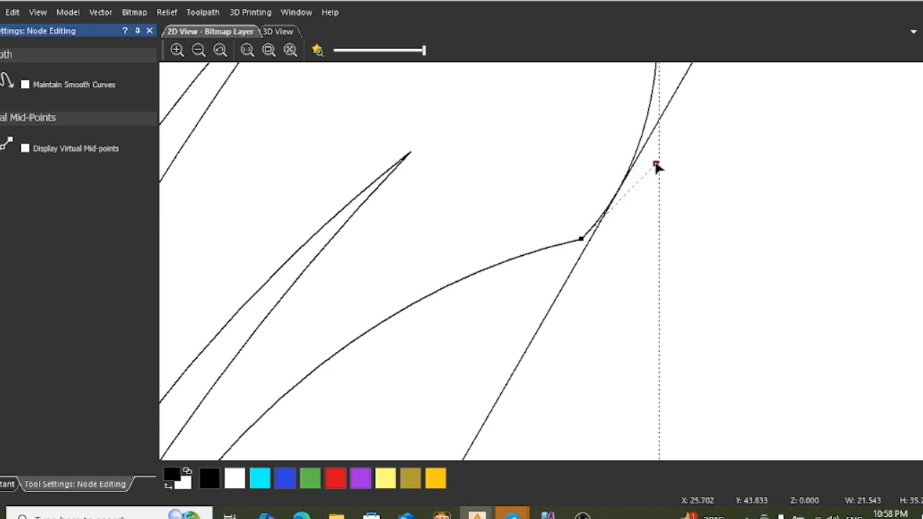
Move the outer end node of the left lowest leaf curve onto the left slanted guide line
{"action": "scroll", "coordinate": [588, 263], "scroll_direction": "down", "scroll_amount": 2}
{"action": "scroll", "coordinate": [516, 274], "scroll_direction": "down", "scroll_amount": 2}
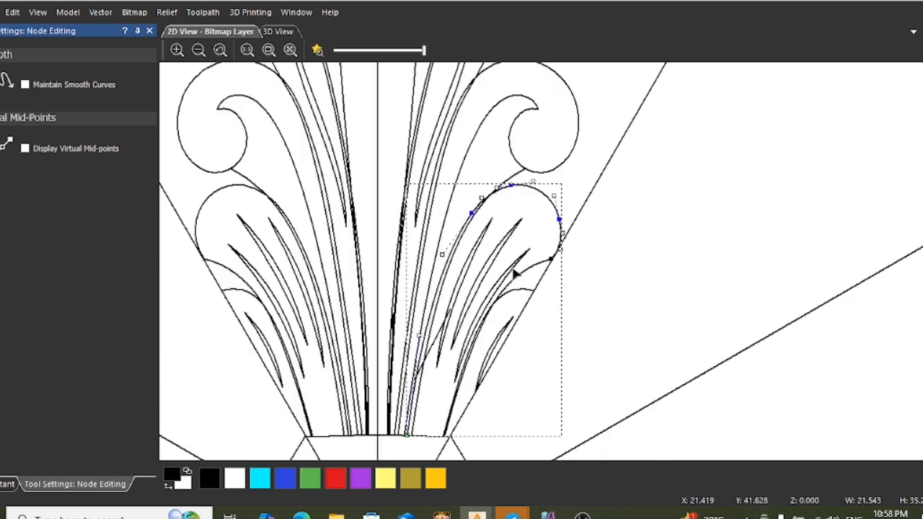
{"action": "scroll", "coordinate": [255, 315], "scroll_direction": "up", "scroll_amount": 4}
{"action": "left_click", "coordinate": [244, 163]}
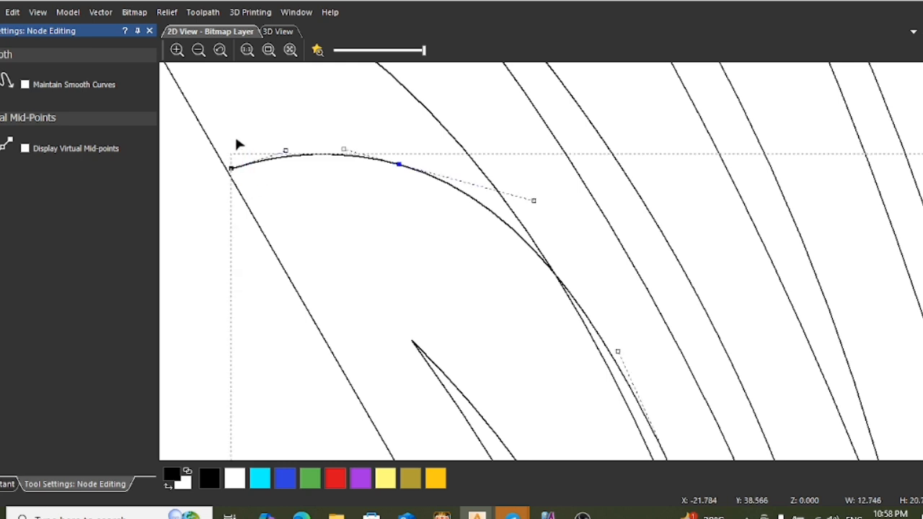
{"action": "left_click", "coordinate": [233, 169]}
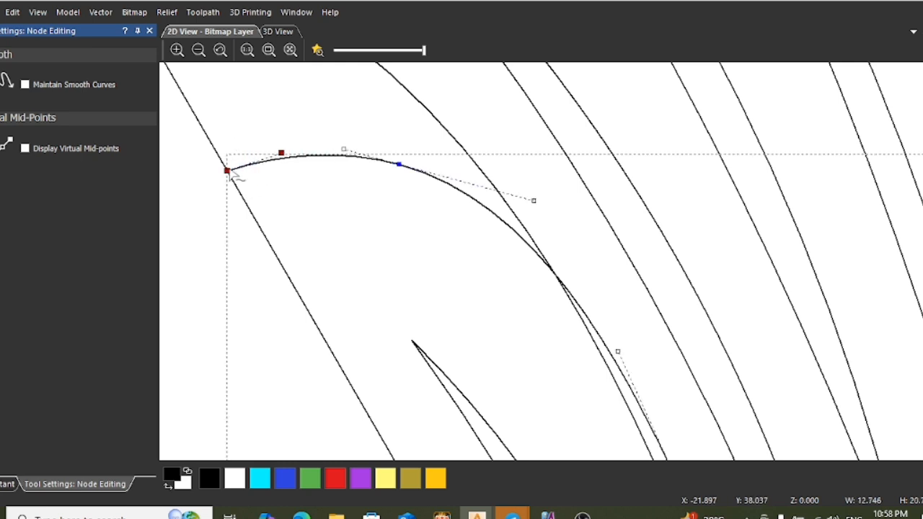
Reshape the outer curve of the large left lower leaf by moving its control handle outward to meet the guide line
{"action": "scroll", "coordinate": [373, 175], "scroll_direction": "down", "scroll_amount": 4}
{"action": "scroll", "coordinate": [415, 177], "scroll_direction": "up", "scroll_amount": 4}
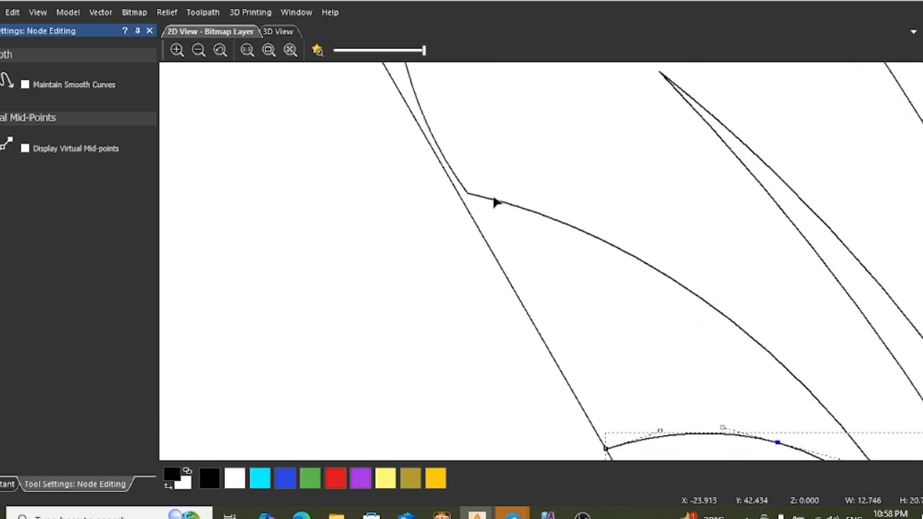
{"action": "left_click", "coordinate": [453, 168]}
{"action": "scroll", "coordinate": [456, 174], "scroll_direction": "up", "scroll_amount": 3}
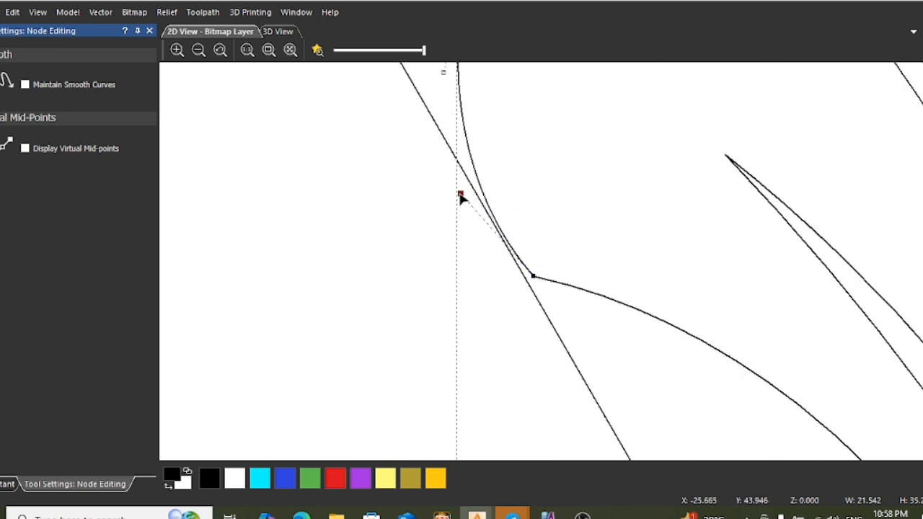
Examine the ornament's scrolls, top lobe and lower leaf ends against the vertical centre line and slanted guide lines
{"action": "scroll", "coordinate": [575, 204], "scroll_direction": "down", "scroll_amount": 3}
{"action": "scroll", "coordinate": [574, 204], "scroll_direction": "down", "scroll_amount": 5}
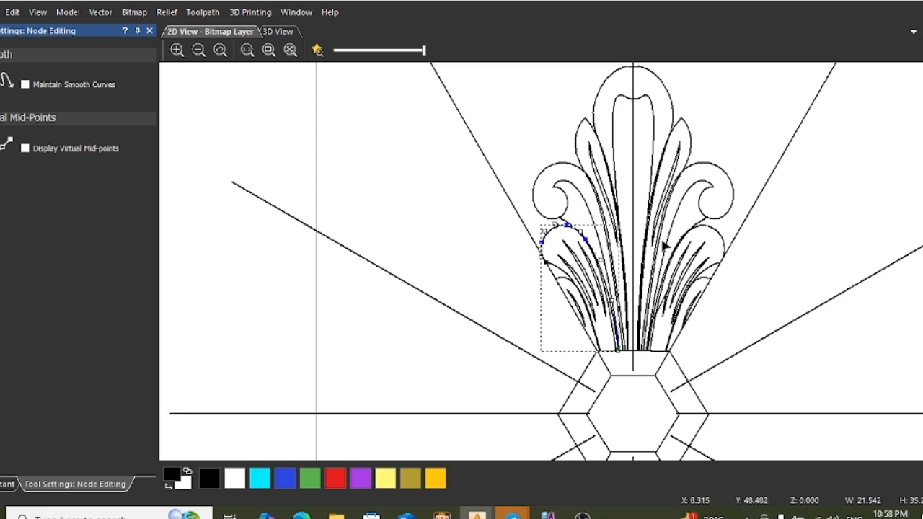
{"action": "scroll", "coordinate": [610, 197], "scroll_direction": "up", "scroll_amount": 3}
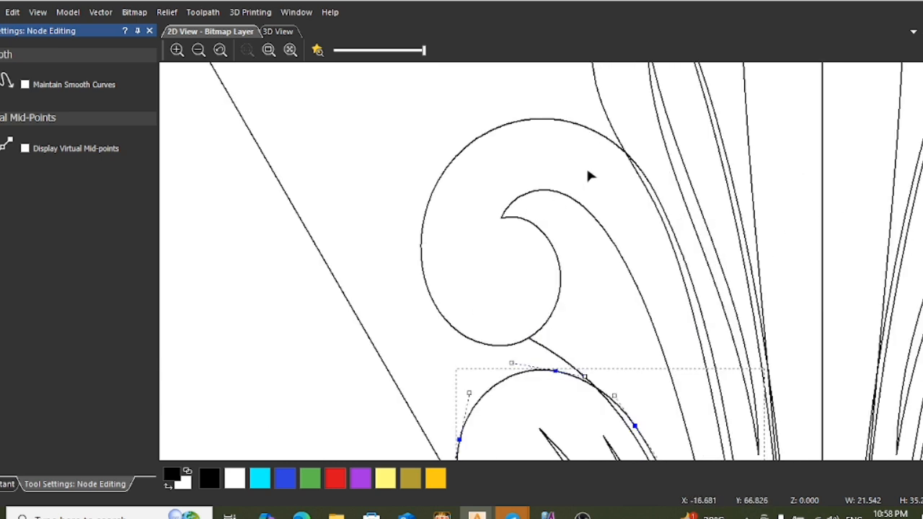
{"action": "scroll", "coordinate": [620, 166], "scroll_direction": "down", "scroll_amount": 2}
{"action": "scroll", "coordinate": [633, 158], "scroll_direction": "up", "scroll_amount": 2}
{"action": "scroll", "coordinate": [628, 173], "scroll_direction": "down", "scroll_amount": 3}
{"action": "scroll", "coordinate": [629, 206], "scroll_direction": "up", "scroll_amount": 2}
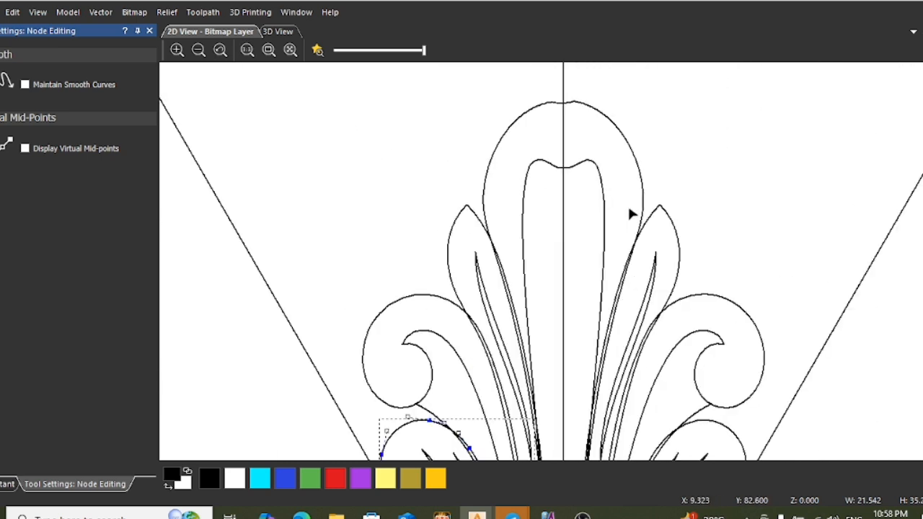
{"action": "scroll", "coordinate": [632, 215], "scroll_direction": "down", "scroll_amount": 1}
{"action": "left_click", "coordinate": [635, 197]}
{"action": "scroll", "coordinate": [637, 200], "scroll_direction": "down", "scroll_amount": 2}
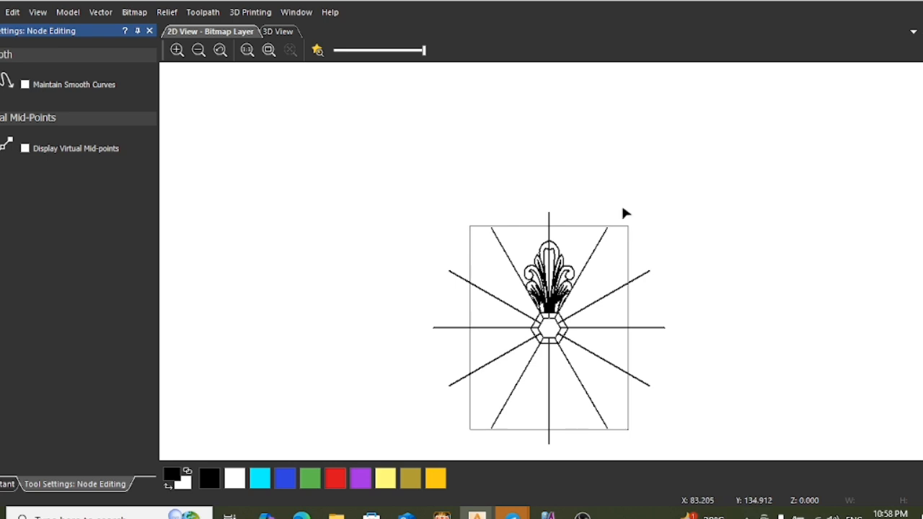
{"action": "key", "text": "Escape"}
{"action": "left_click", "coordinate": [549, 231]}
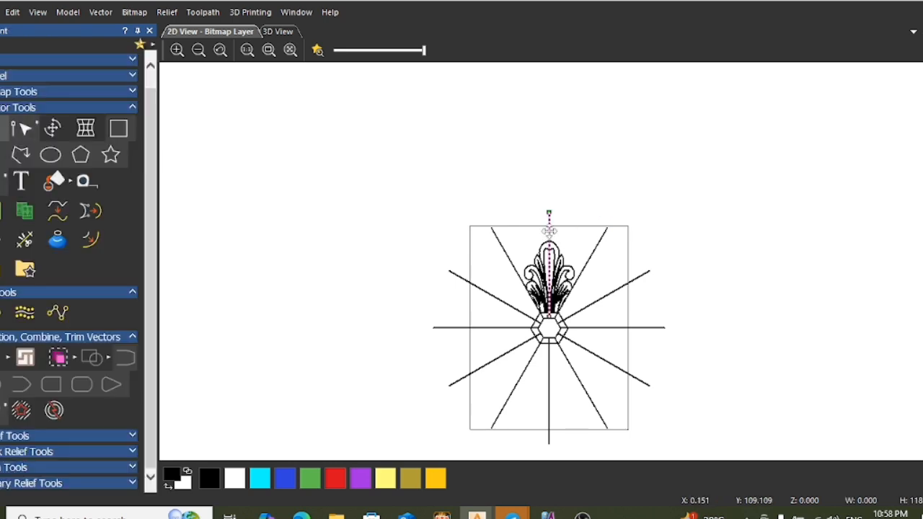
{"action": "scroll", "coordinate": [559, 285], "scroll_direction": "up", "scroll_amount": 2}
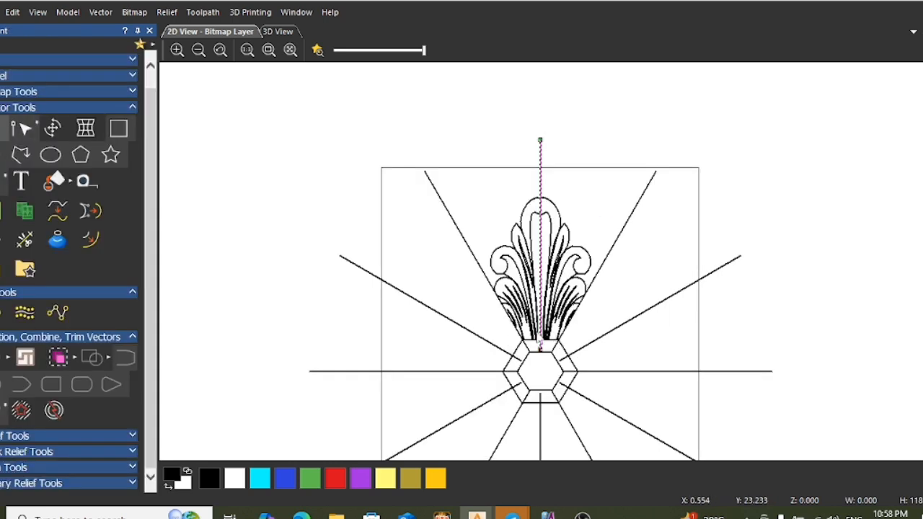
{"action": "scroll", "coordinate": [563, 339], "scroll_direction": "up", "scroll_amount": 2}
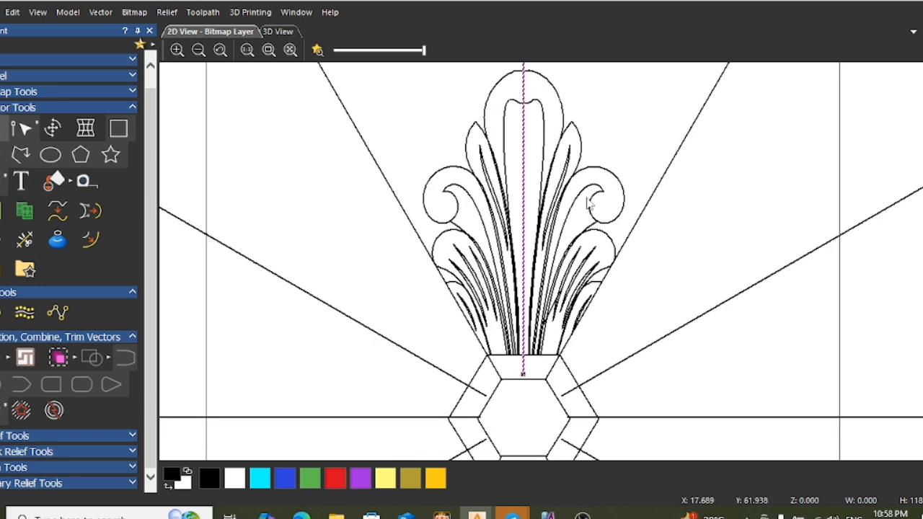
{"action": "scroll", "coordinate": [470, 316], "scroll_direction": "up", "scroll_amount": 2}
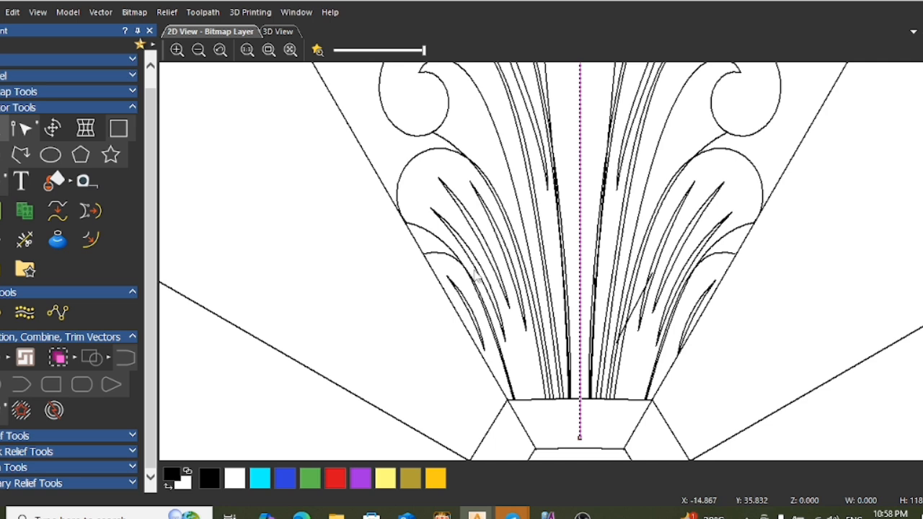
{"action": "scroll", "coordinate": [477, 276], "scroll_direction": "up", "scroll_amount": 1}
{"action": "scroll", "coordinate": [489, 245], "scroll_direction": "up", "scroll_amount": 3}
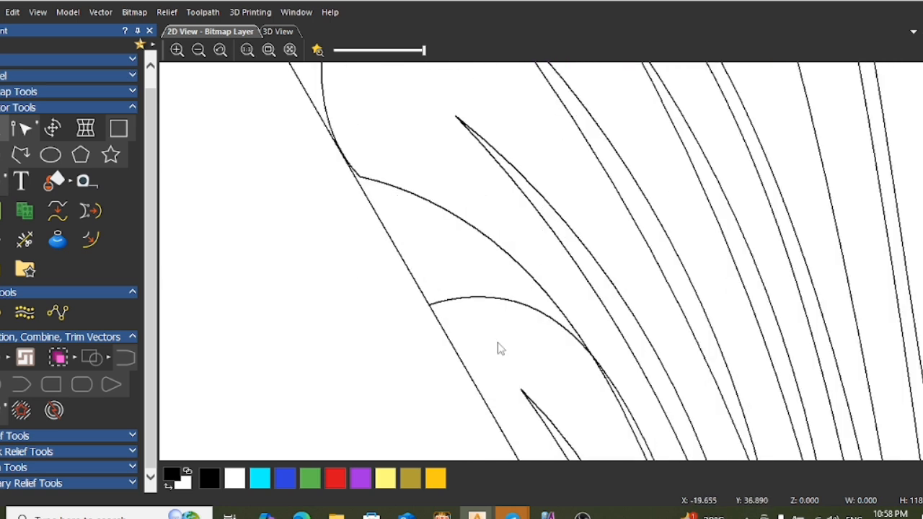
{"action": "scroll", "coordinate": [548, 332], "scroll_direction": "down", "scroll_amount": 6}
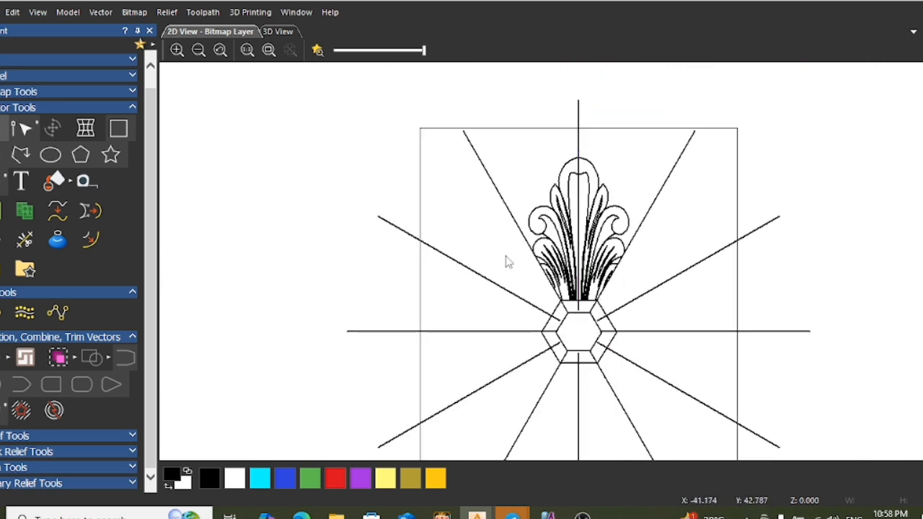
{"action": "scroll", "coordinate": [600, 267], "scroll_direction": "up", "scroll_amount": 3}
{"action": "scroll", "coordinate": [600, 268], "scroll_direction": "down", "scroll_amount": 2}
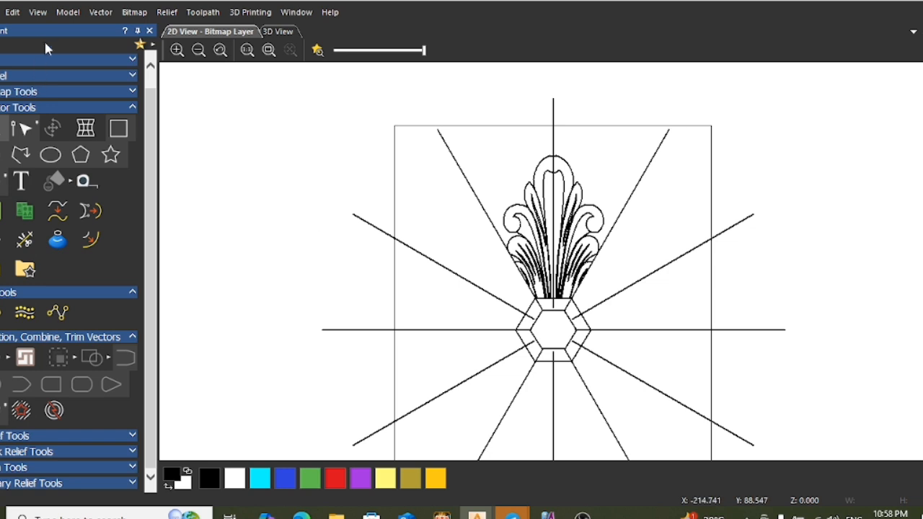
Adjust the resolution of the model containing the ornament
{"action": "left_click", "coordinate": [67, 12]}
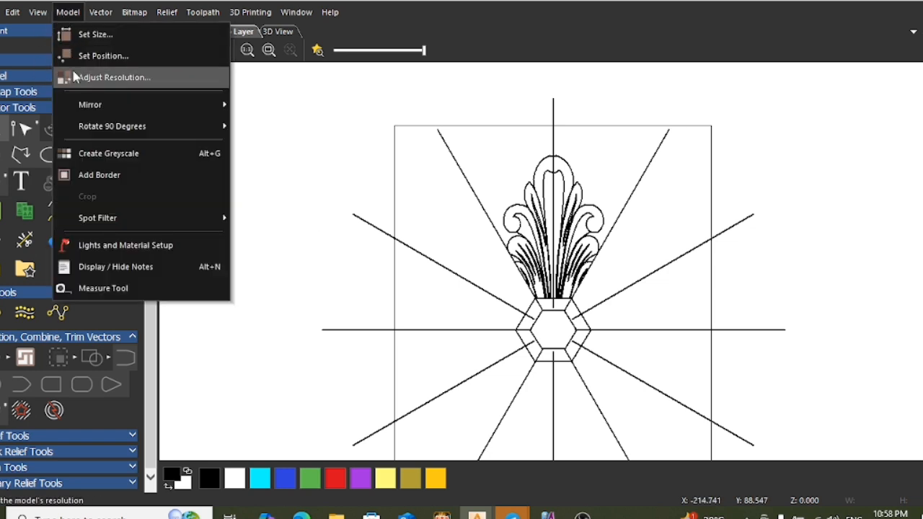
{"action": "left_click", "coordinate": [112, 78]}
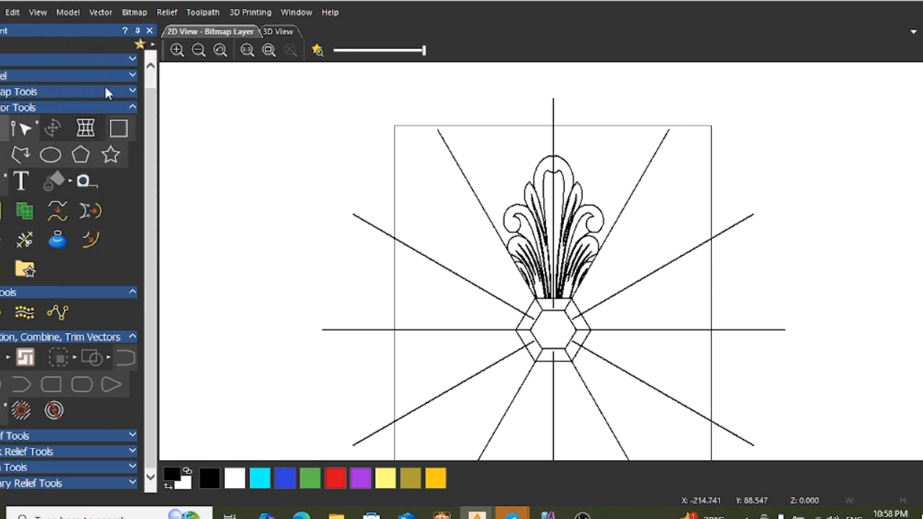
{"action": "left_click_drag", "start_coordinate": [842, 197], "coordinate": [908, 203]}
{"action": "left_click", "coordinate": [891, 281]}
{"action": "left_click", "coordinate": [844, 254]}
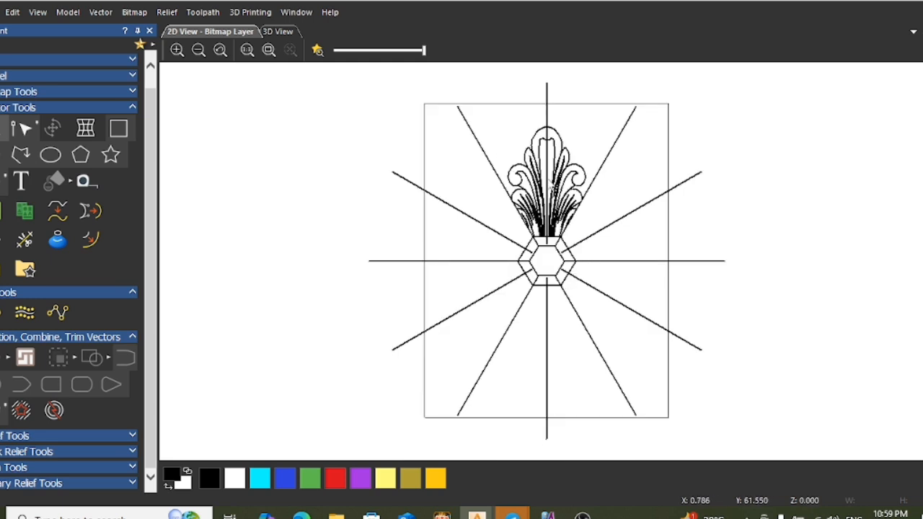
Examine the ornament's left lower leaves and scroll against the slanted guide line and the hexagon
{"action": "scroll", "coordinate": [544, 180], "scroll_direction": "up", "scroll_amount": 2}
{"action": "scroll", "coordinate": [501, 237], "scroll_direction": "up", "scroll_amount": 1}
{"action": "scroll", "coordinate": [501, 236], "scroll_direction": "down", "scroll_amount": 2}
{"action": "scroll", "coordinate": [503, 245], "scroll_direction": "up", "scroll_amount": 3}
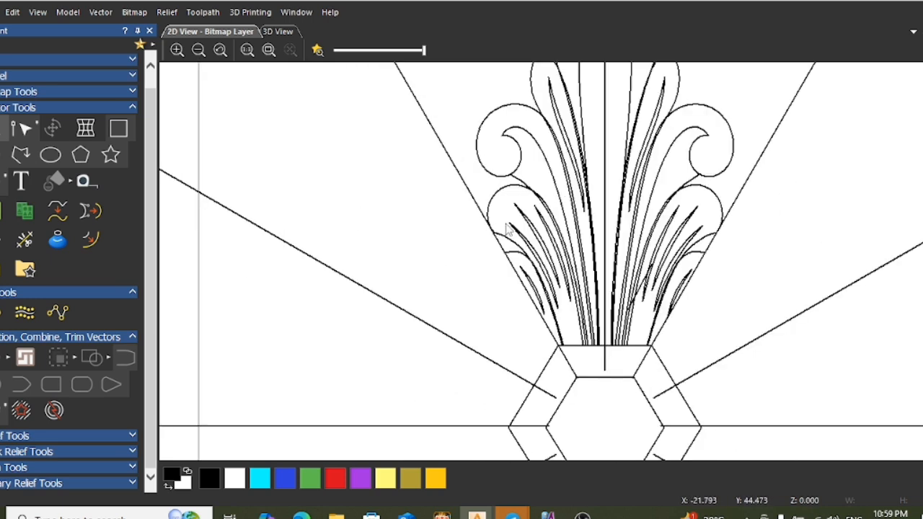
{"action": "scroll", "coordinate": [502, 249], "scroll_direction": "down", "scroll_amount": 3}
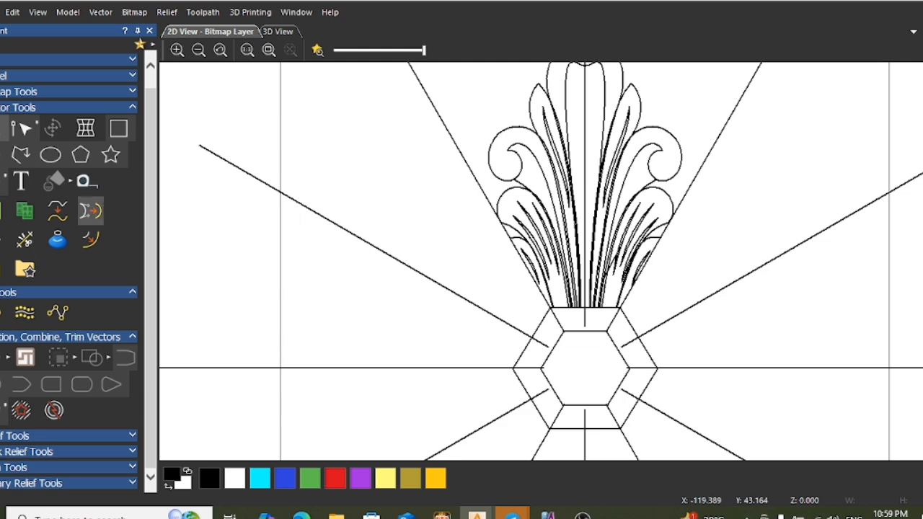
{"action": "scroll", "coordinate": [541, 220], "scroll_direction": "up", "scroll_amount": 2}
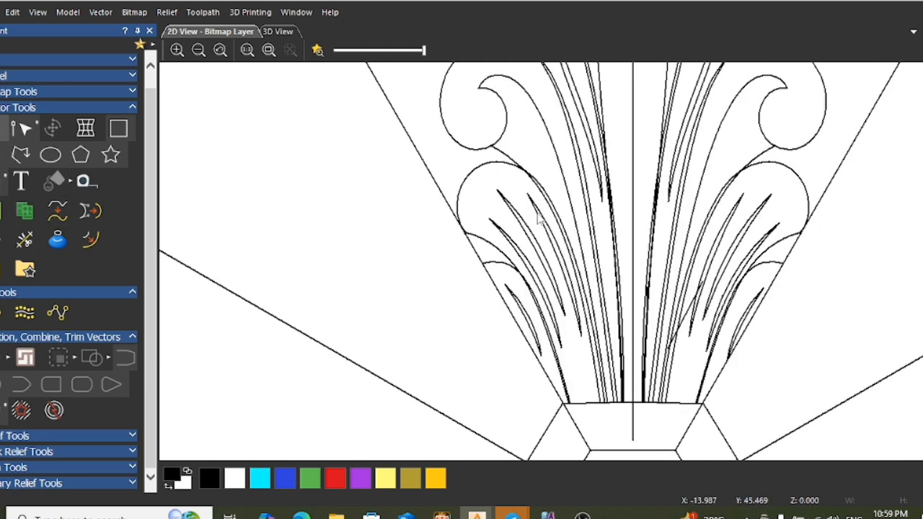
{"action": "scroll", "coordinate": [564, 187], "scroll_direction": "down", "scroll_amount": 2}
{"action": "scroll", "coordinate": [549, 261], "scroll_direction": "up", "scroll_amount": 1}
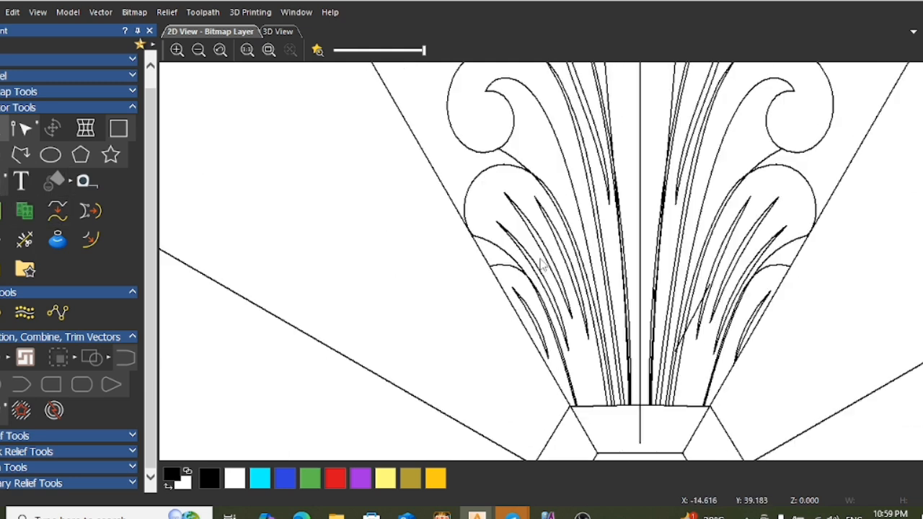
{"action": "scroll", "coordinate": [527, 262], "scroll_direction": "up", "scroll_amount": 2}
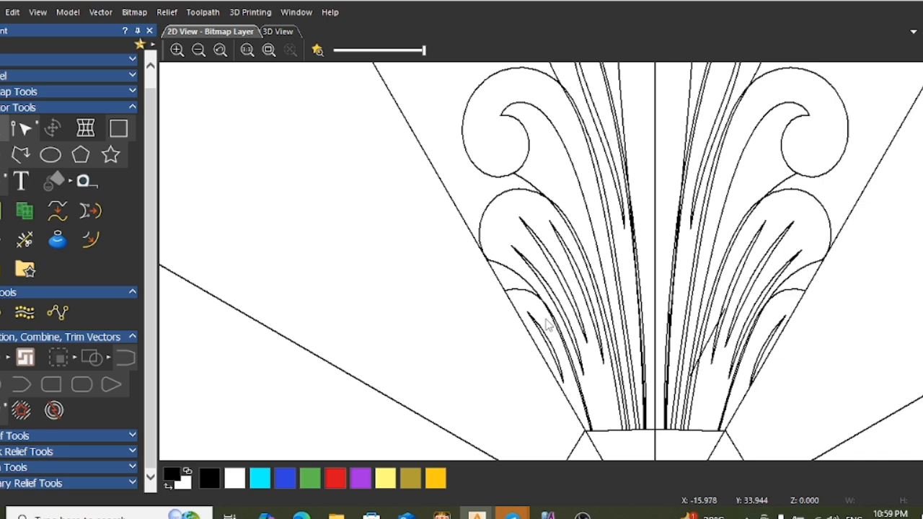
{"action": "scroll", "coordinate": [557, 322], "scroll_direction": "down", "scroll_amount": 2}
{"action": "scroll", "coordinate": [565, 317], "scroll_direction": "up", "scroll_amount": 2}
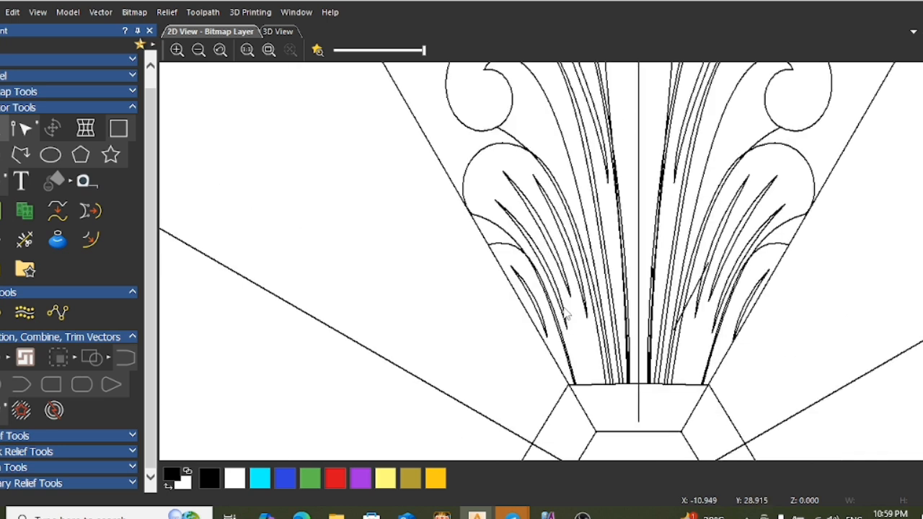
{"action": "scroll", "coordinate": [559, 226], "scroll_direction": "up", "scroll_amount": 2}
{"action": "scroll", "coordinate": [552, 227], "scroll_direction": "down", "scroll_amount": 2}
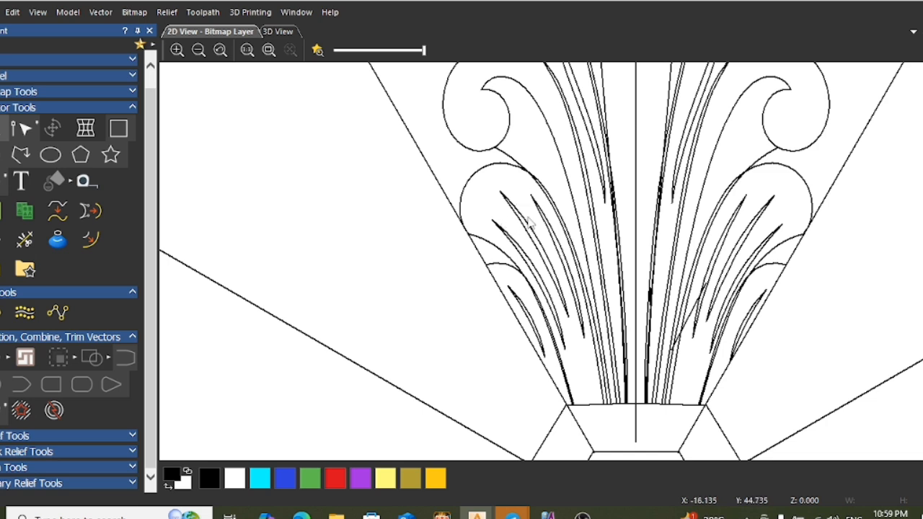
{"action": "scroll", "coordinate": [549, 224], "scroll_direction": "down", "scroll_amount": 1}
{"action": "scroll", "coordinate": [548, 224], "scroll_direction": "up", "scroll_amount": 1}
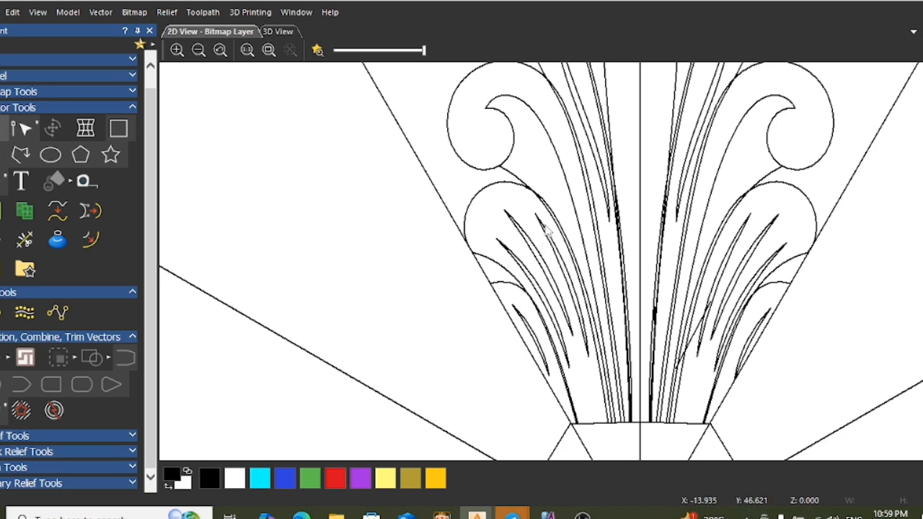
Draw an open polyline profile about 6.3 mm wide and 2.4 mm high, with a sloped top, outside the ornament's left guide line
{"action": "left_click", "coordinate": [20, 154]}
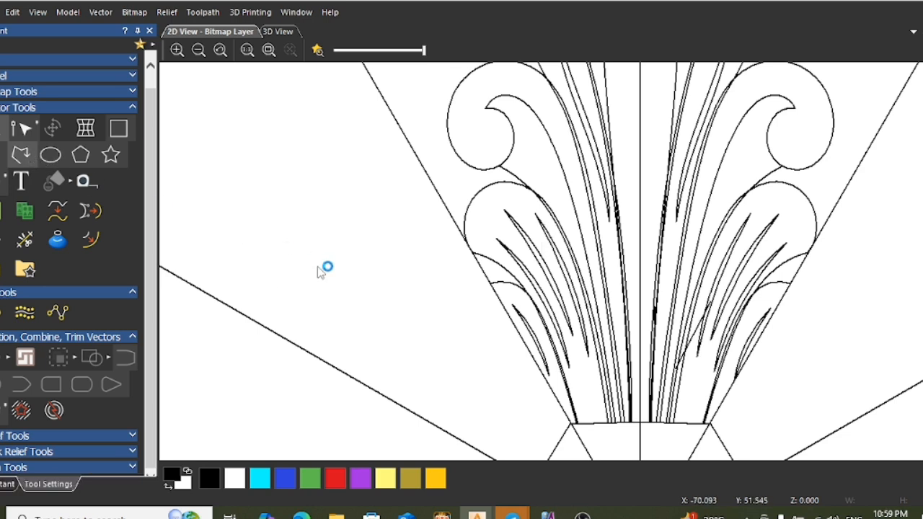
{"action": "left_click", "coordinate": [312, 300]}
{"action": "left_click", "coordinate": [312, 292]}
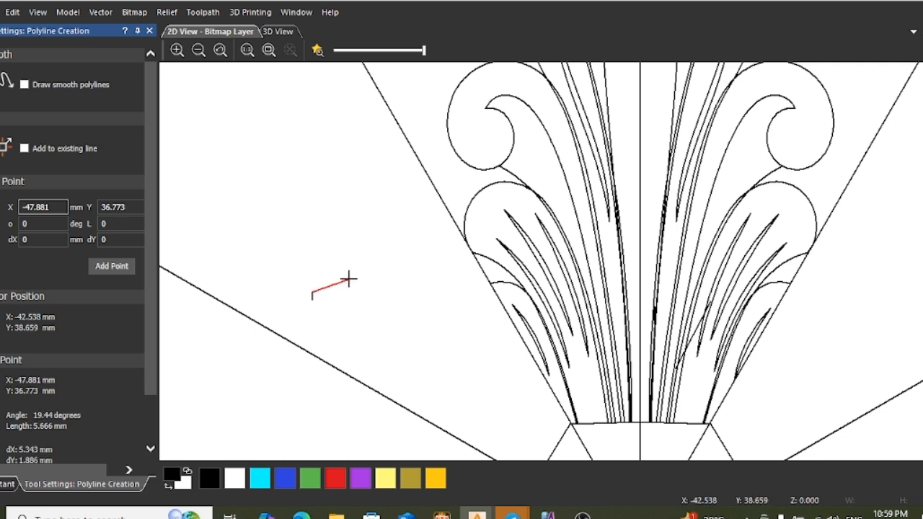
{"action": "left_click", "coordinate": [348, 284]}
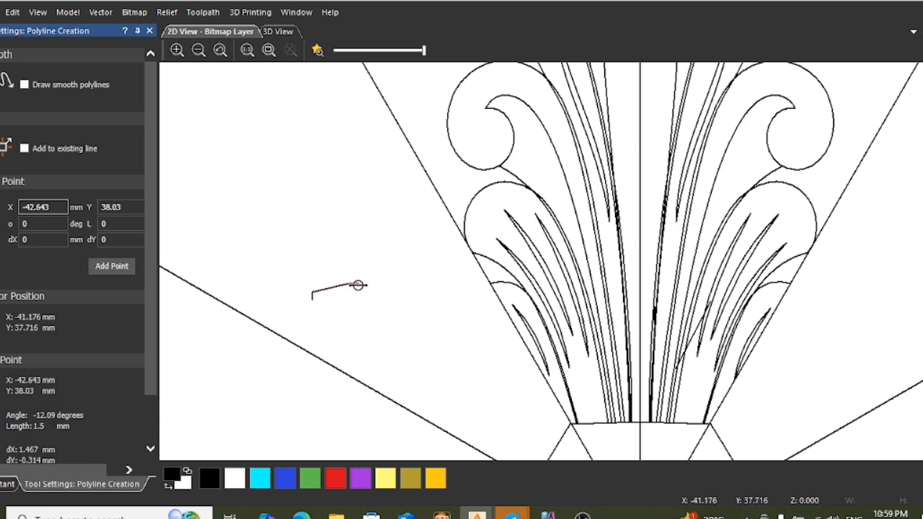
{"action": "scroll", "coordinate": [361, 289], "scroll_direction": "up", "scroll_amount": 2}
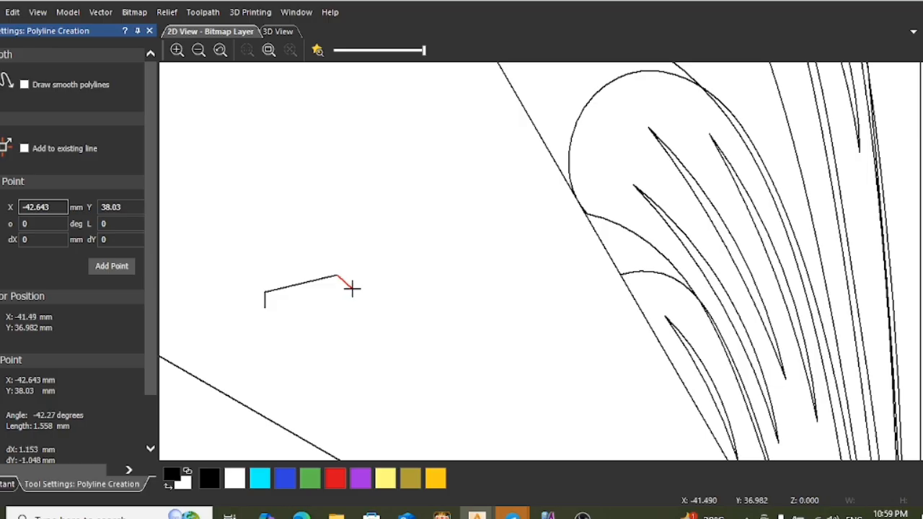
{"action": "left_click", "coordinate": [350, 286]}
{"action": "left_click", "coordinate": [351, 308]}
{"action": "scroll", "coordinate": [440, 310], "scroll_direction": "down", "scroll_amount": 2}
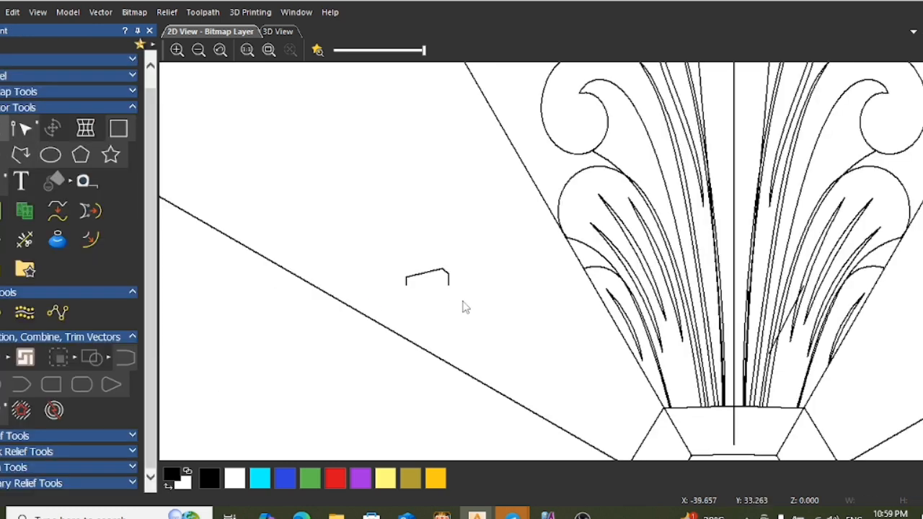
Inspect the small polyline profile and compare it with the ornament's left leaves
{"action": "left_click", "coordinate": [436, 271]}
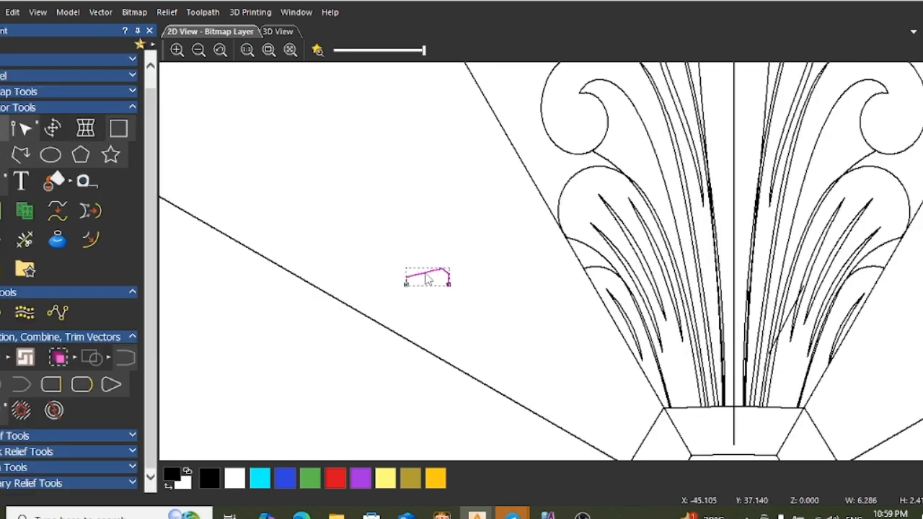
{"action": "scroll", "coordinate": [476, 275], "scroll_direction": "up", "scroll_amount": 2}
{"action": "scroll", "coordinate": [391, 301], "scroll_direction": "up", "scroll_amount": 2}
{"action": "left_click", "coordinate": [350, 281]}
{"action": "scroll", "coordinate": [418, 273], "scroll_direction": "down", "scroll_amount": 5}
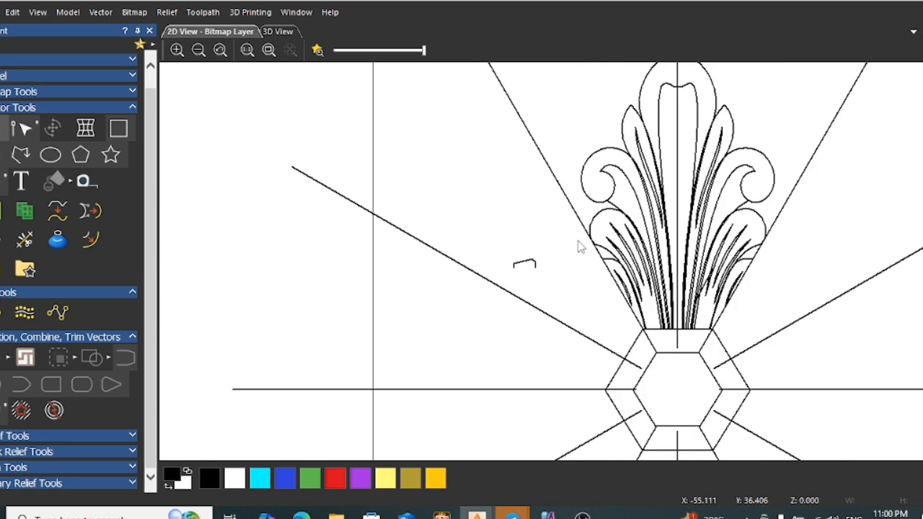
{"action": "scroll", "coordinate": [606, 242], "scroll_direction": "up", "scroll_amount": 3}
{"action": "scroll", "coordinate": [407, 336], "scroll_direction": "down", "scroll_amount": 1}
{"action": "scroll", "coordinate": [236, 361], "scroll_direction": "up", "scroll_amount": 1}
{"action": "scroll", "coordinate": [238, 319], "scroll_direction": "down", "scroll_amount": 1}
{"action": "scroll", "coordinate": [341, 298], "scroll_direction": "up", "scroll_amount": 1}
Raise the upper left corner node of the small profile slightly to reduce the slope of its top edge
{"action": "left_click", "coordinate": [422, 256]}
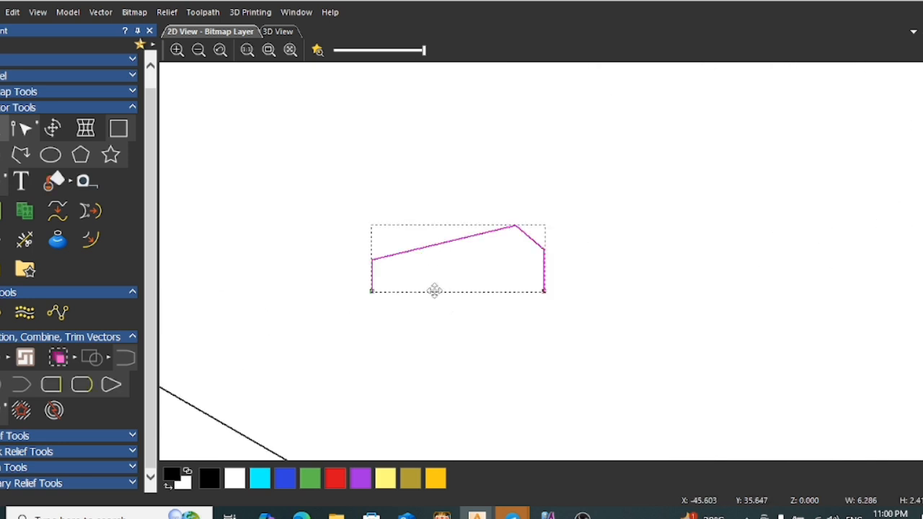
{"action": "key", "text": "n"}
{"action": "scroll", "coordinate": [379, 280], "scroll_direction": "up", "scroll_amount": 1}
{"action": "left_click", "coordinate": [365, 240]}
{"action": "key", "text": "Up"}
{"action": "key", "text": "Up"}
{"action": "key", "text": "Up"}
{"action": "key", "text": "Up"}
{"action": "key", "text": "Up"}
{"action": "key", "text": "Up"}
{"action": "key", "text": "Up"}
{"action": "key", "text": "Up"}
{"action": "key", "text": "Up"}
{"action": "key", "text": "Up"}
{"action": "key", "text": "Up"}
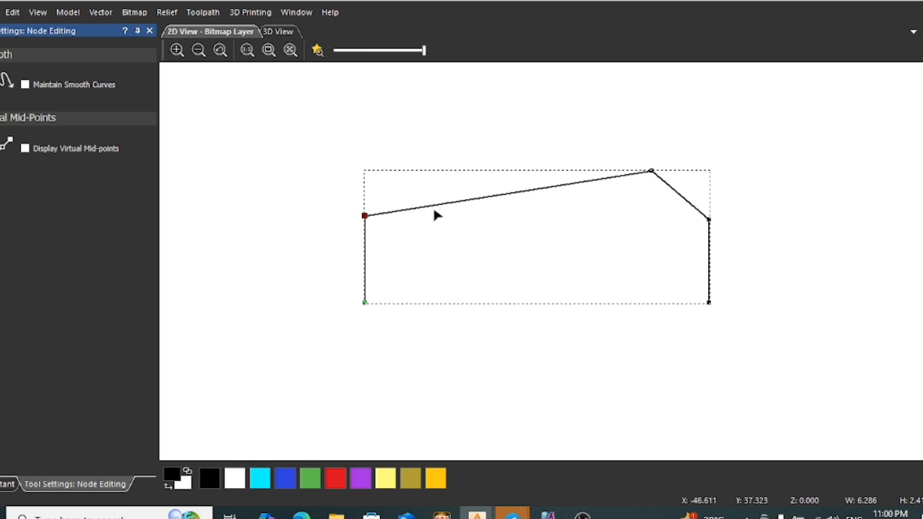
Turn the profile's sloped top edge into an arc and flatten it into a shallow arch
{"action": "scroll", "coordinate": [706, 229], "scroll_direction": "down", "scroll_amount": 3}
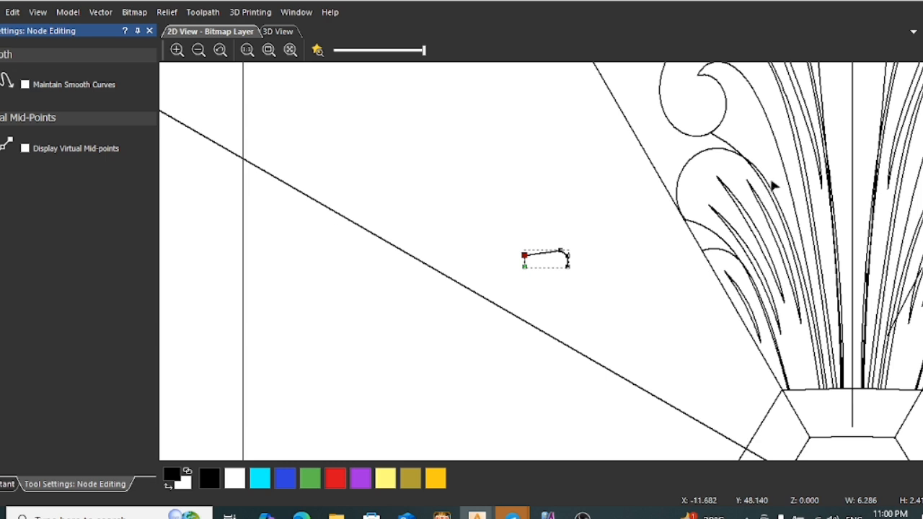
{"action": "scroll", "coordinate": [535, 260], "scroll_direction": "up", "scroll_amount": 4}
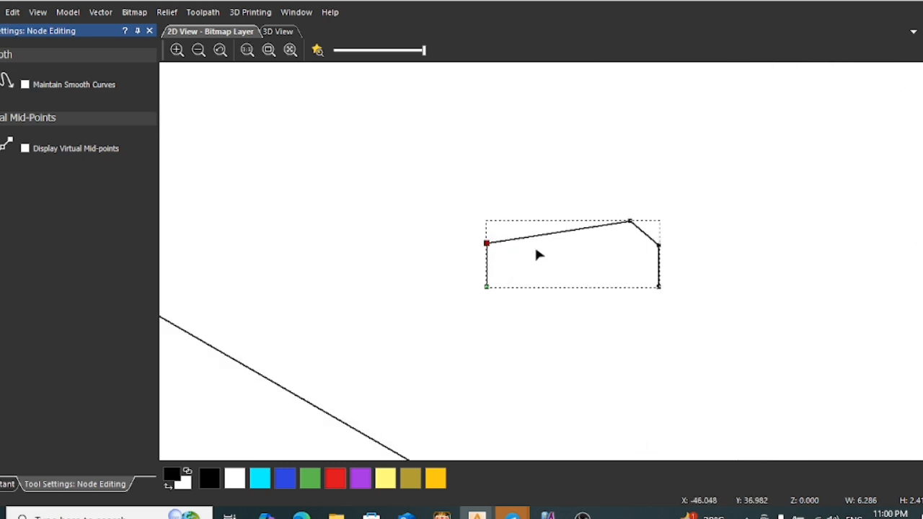
{"action": "left_click_drag", "start_coordinate": [541, 236], "coordinate": [546, 213]}
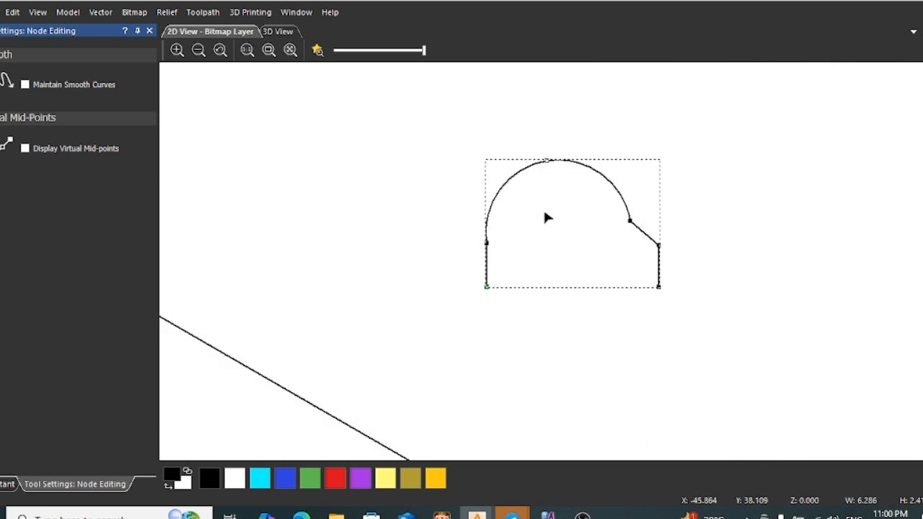
{"action": "left_click_drag", "start_coordinate": [548, 160], "coordinate": [556, 225]}
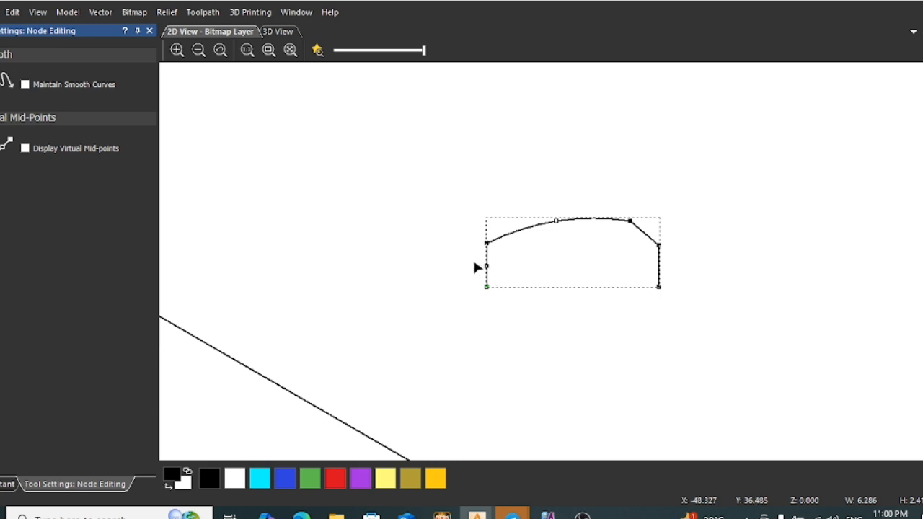
Add a node halfway along the profile's left side and shift the two lower left nodes outward to widen it to about 7 mm
{"action": "left_click", "coordinate": [506, 295]}
{"action": "left_click", "coordinate": [488, 286]}
{"action": "left_click_drag", "start_coordinate": [471, 258], "coordinate": [513, 316]}
{"action": "key", "text": "Left"}
{"action": "key", "text": "Left"}
{"action": "key", "text": "Left"}
{"action": "key", "text": "Left"}
{"action": "key", "text": "Left"}
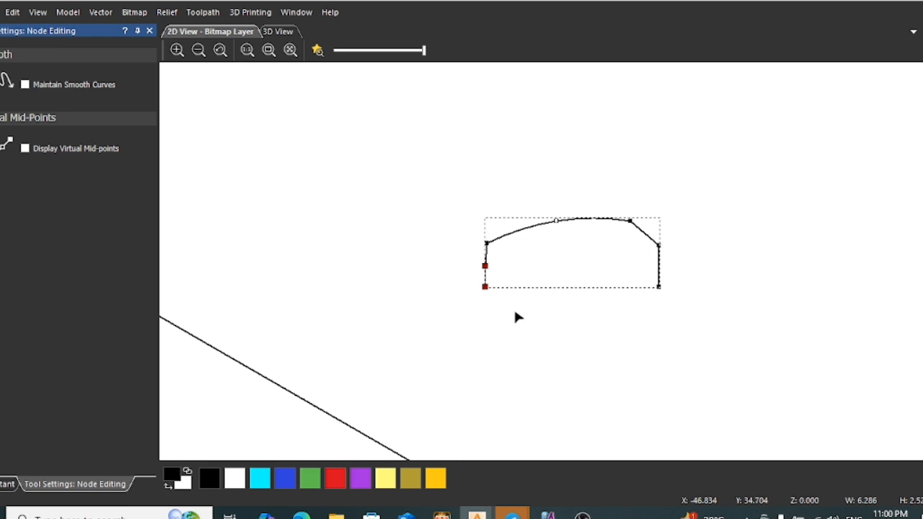
{"action": "key", "text": "Left"}
{"action": "key", "text": "Left"}
{"action": "key", "text": "Left"}
{"action": "key", "text": "Left"}
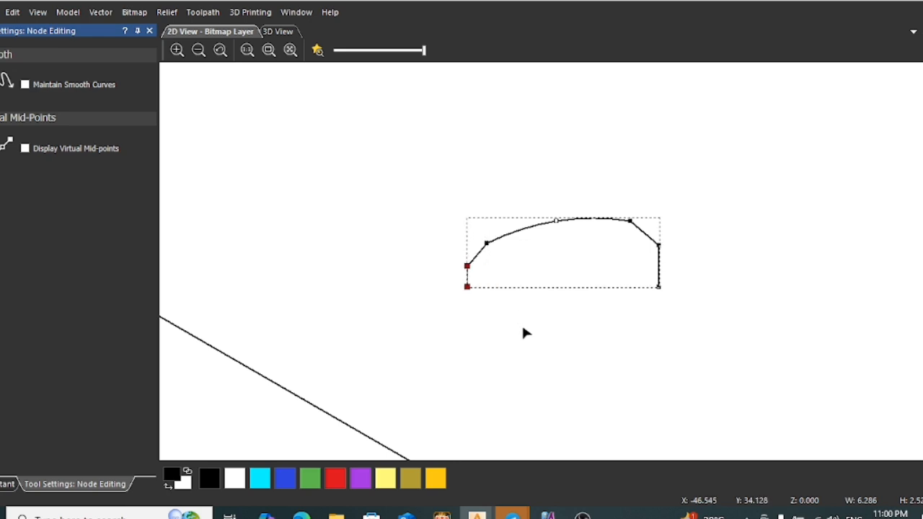
Lower the three right-hand nodes of the profile slightly and finish its node editing
{"action": "left_click", "coordinate": [523, 327]}
{"action": "left_click", "coordinate": [632, 225]}
{"action": "left_click_drag", "start_coordinate": [618, 198], "coordinate": [692, 349]}
{"action": "key", "text": "Down"}
{"action": "key", "text": "Down"}
{"action": "key", "text": "Down"}
{"action": "key", "text": "Down"}
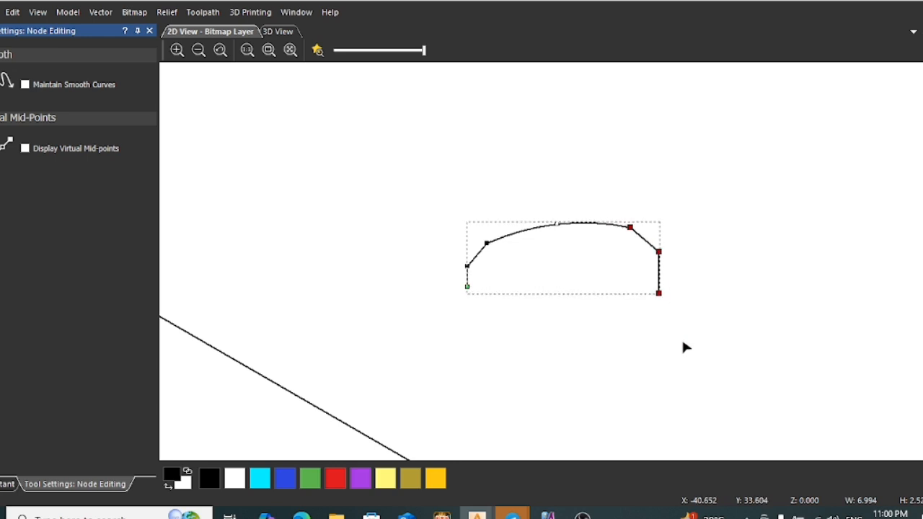
{"action": "key", "text": "Up"}
{"action": "key", "text": "Up"}
{"action": "key", "text": "Up"}
{"action": "key", "text": "Up"}
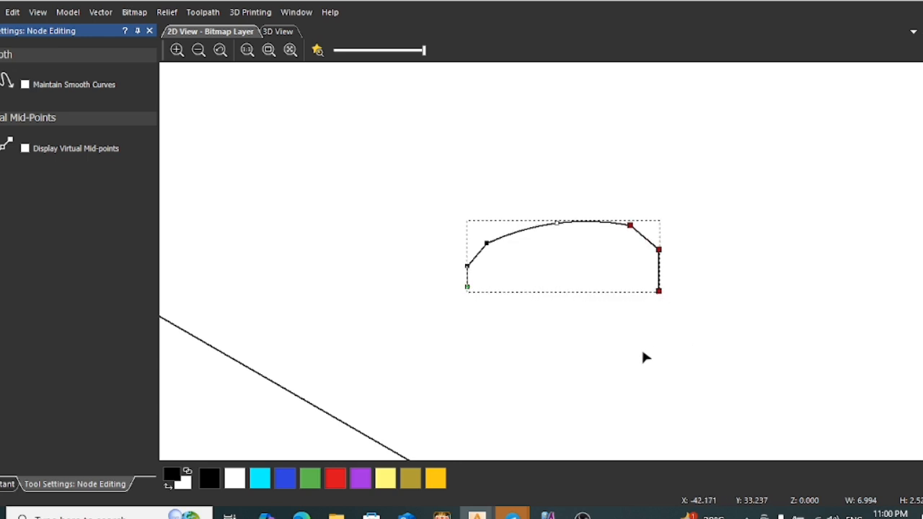
{"action": "left_click", "coordinate": [642, 352]}
{"action": "key", "text": "Escape"}
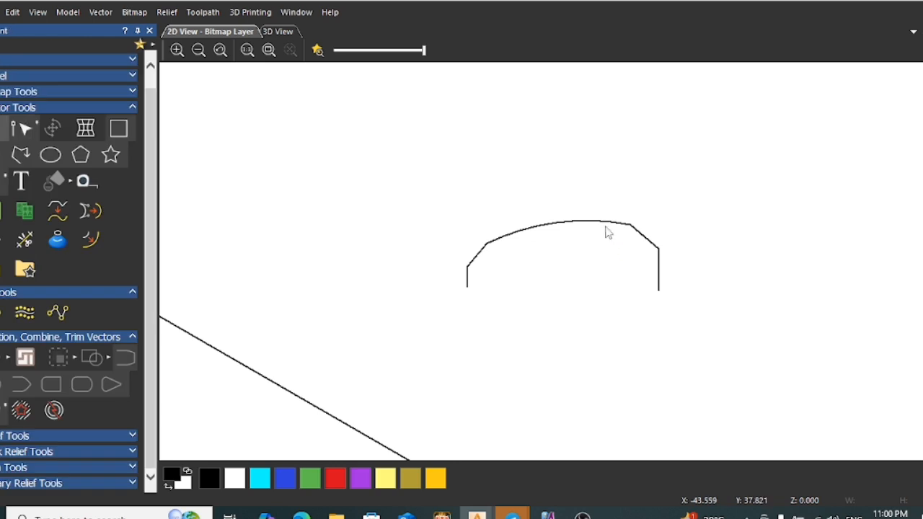
Raise the profile's right end node level with its left end node
{"action": "left_click", "coordinate": [605, 222]}
{"action": "scroll", "coordinate": [529, 257], "scroll_direction": "up", "scroll_amount": 1}
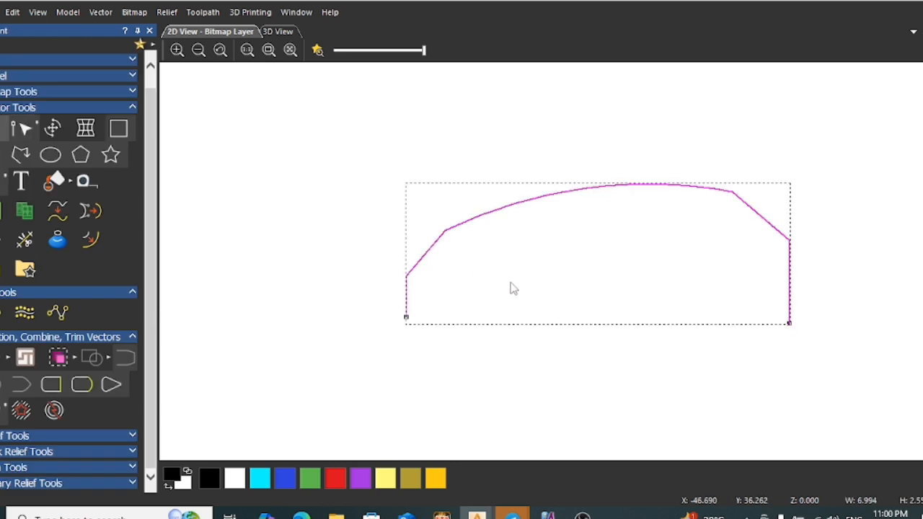
{"action": "key", "text": "n"}
{"action": "left_click_drag", "start_coordinate": [709, 303], "coordinate": [826, 354]}
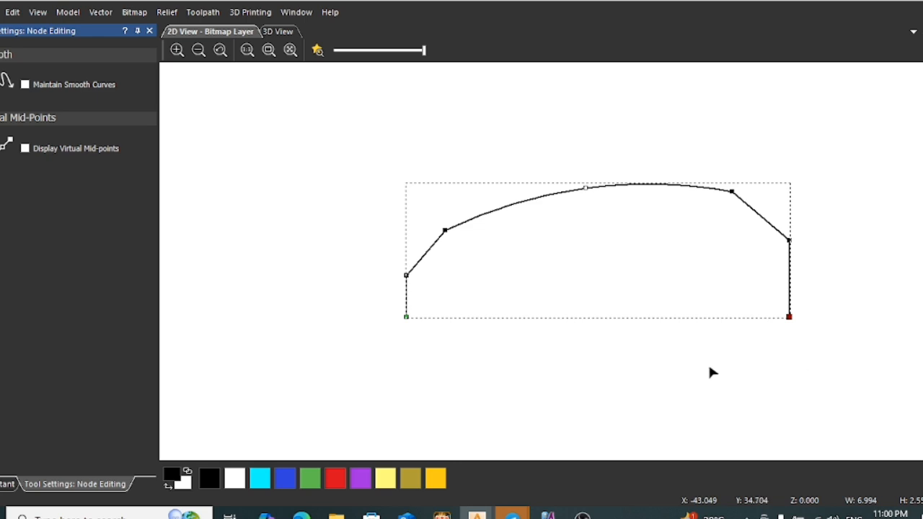
{"action": "scroll", "coordinate": [575, 302], "scroll_direction": "down", "scroll_amount": 3}
{"action": "scroll", "coordinate": [580, 318], "scroll_direction": "down", "scroll_amount": 2}
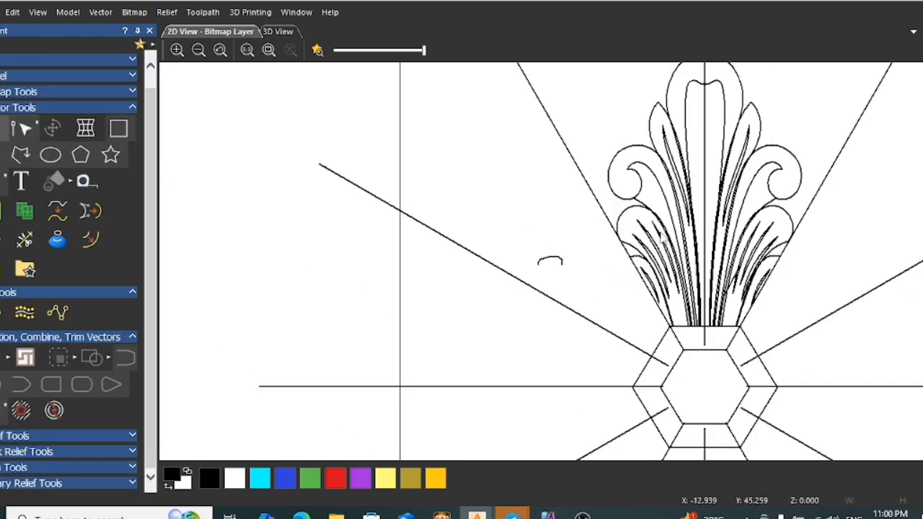
{"action": "scroll", "coordinate": [661, 242], "scroll_direction": "up", "scroll_amount": 1}
{"action": "left_click", "coordinate": [629, 272]}
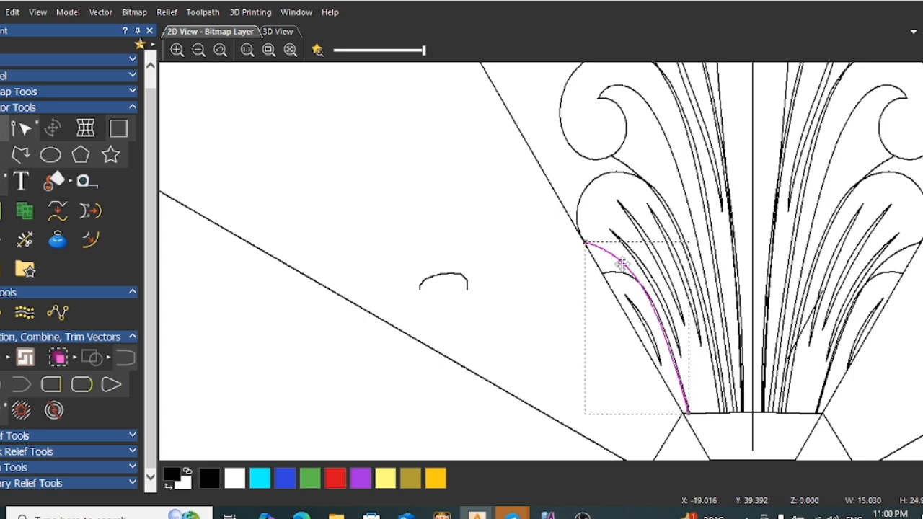
{"action": "scroll", "coordinate": [555, 274], "scroll_direction": "down", "scroll_amount": 1}
{"action": "key", "text": "Delete"}
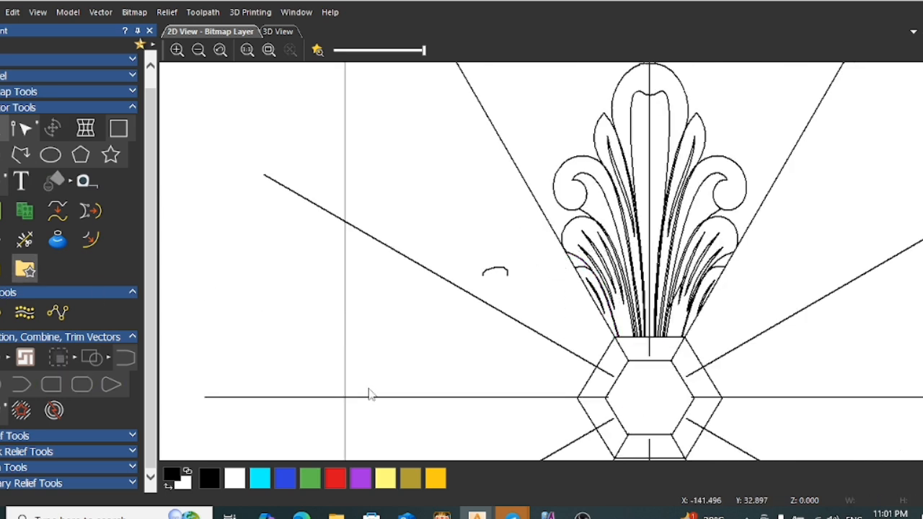
Draw a shallow Start - End - Point On Arc curve about 17.8 mm wide and 1.6 mm high above and left of the small profile
{"action": "left_click", "coordinate": [2, 189]}
{"action": "left_click", "coordinate": [395, 209]}
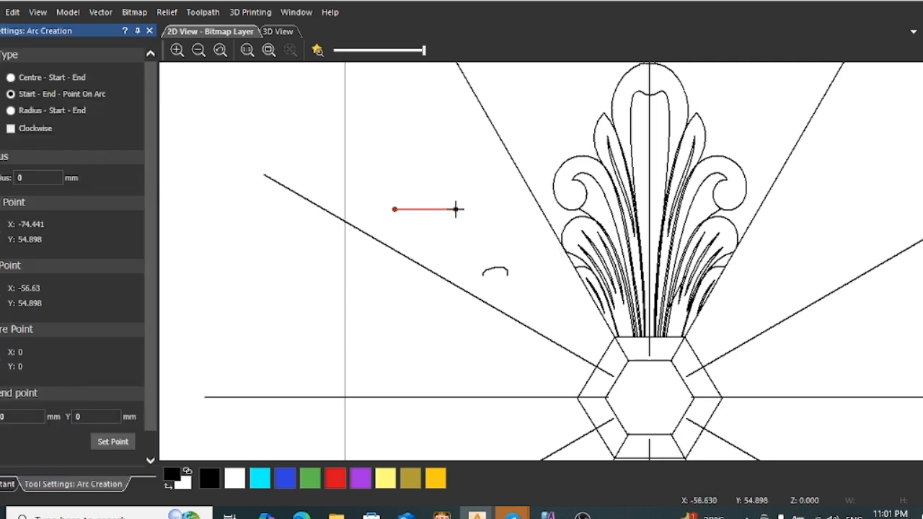
{"action": "left_click", "coordinate": [456, 209]}
{"action": "left_click", "coordinate": [441, 207]}
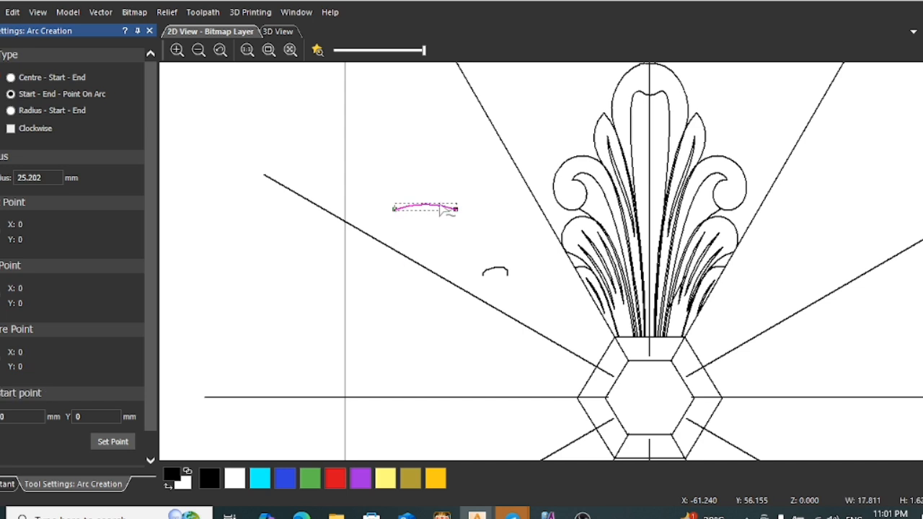
{"action": "key", "text": "Escape"}
Convert the new shallow arc into a Bezier curve through node editing
{"action": "double_click", "coordinate": [443, 209]}
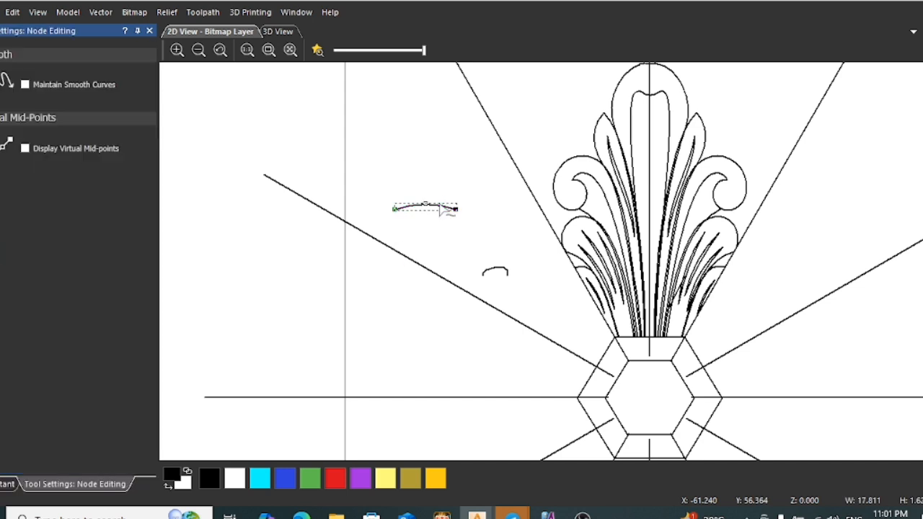
{"action": "scroll", "coordinate": [442, 206], "scroll_direction": "up", "scroll_amount": 3}
{"action": "key", "text": "b"}
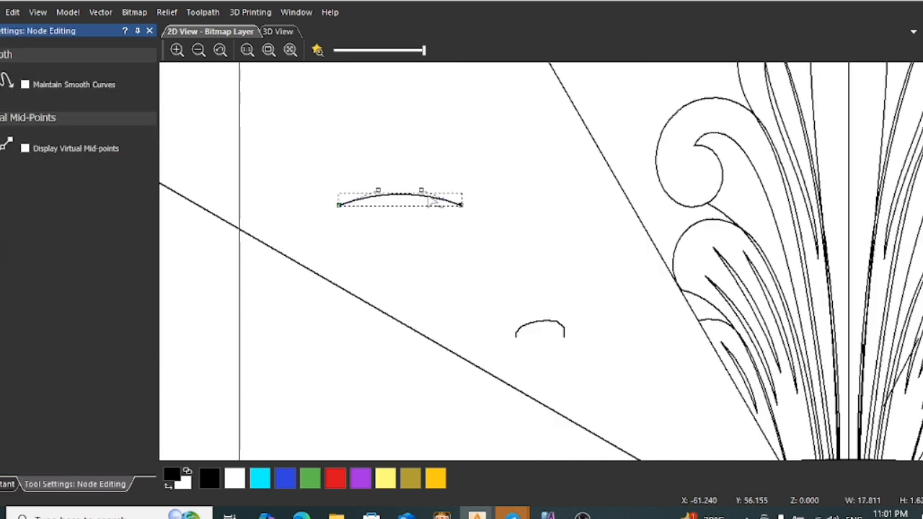
Move the shallow curve's right Bezier handle above its right end node so the curve falls off steeply there, and finish node editing
{"action": "left_click_drag", "start_coordinate": [422, 190], "coordinate": [463, 181]}
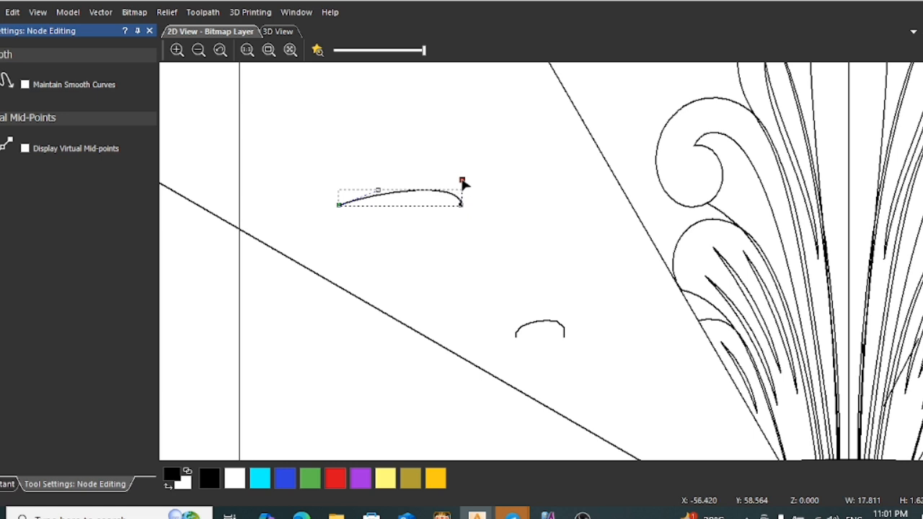
{"action": "scroll", "coordinate": [430, 209], "scroll_direction": "up", "scroll_amount": 5}
{"action": "scroll", "coordinate": [314, 162], "scroll_direction": "down", "scroll_amount": 1}
{"action": "left_click_drag", "start_coordinate": [386, 199], "coordinate": [391, 203]}
{"action": "left_click_drag", "start_coordinate": [554, 178], "coordinate": [557, 181]}
{"action": "scroll", "coordinate": [570, 213], "scroll_direction": "down", "scroll_amount": 1}
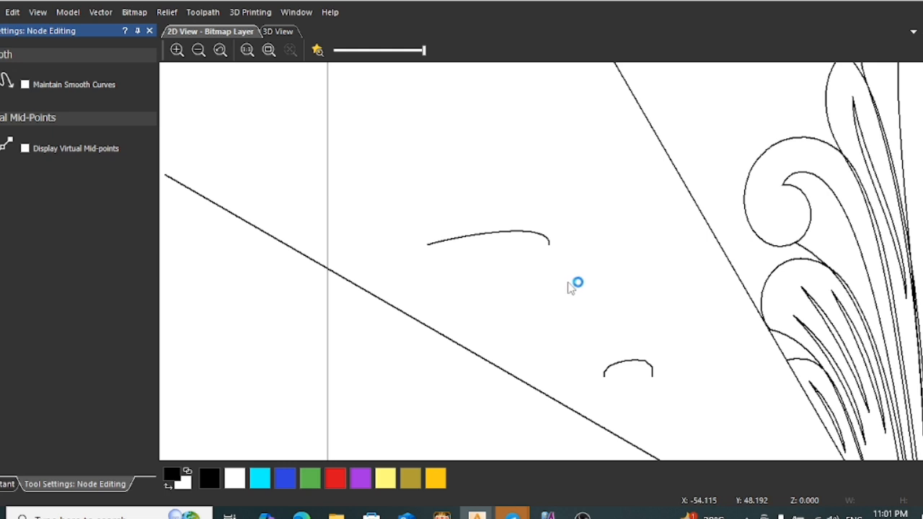
{"action": "scroll", "coordinate": [549, 261], "scroll_direction": "down", "scroll_amount": 1}
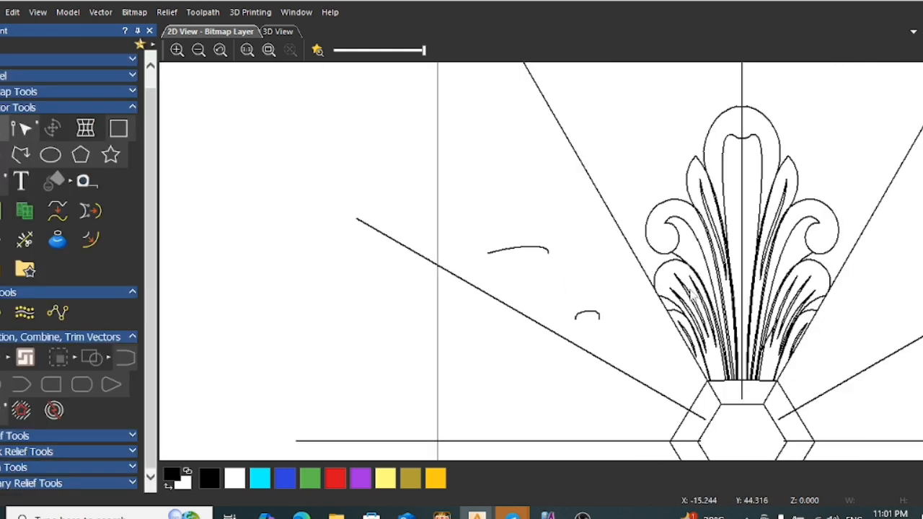
Draw a rectangle about 18 mm wide and 7.8 mm high above the shallow curve and remove its bottom span
{"action": "left_click", "coordinate": [119, 128]}
{"action": "left_click_drag", "start_coordinate": [499, 189], "coordinate": [561, 215]}
{"action": "key", "text": "Escape"}
{"action": "key", "text": "n"}
{"action": "key", "text": "r"}
{"action": "left_click", "coordinate": [503, 153]}
{"action": "key", "text": "Escape"}
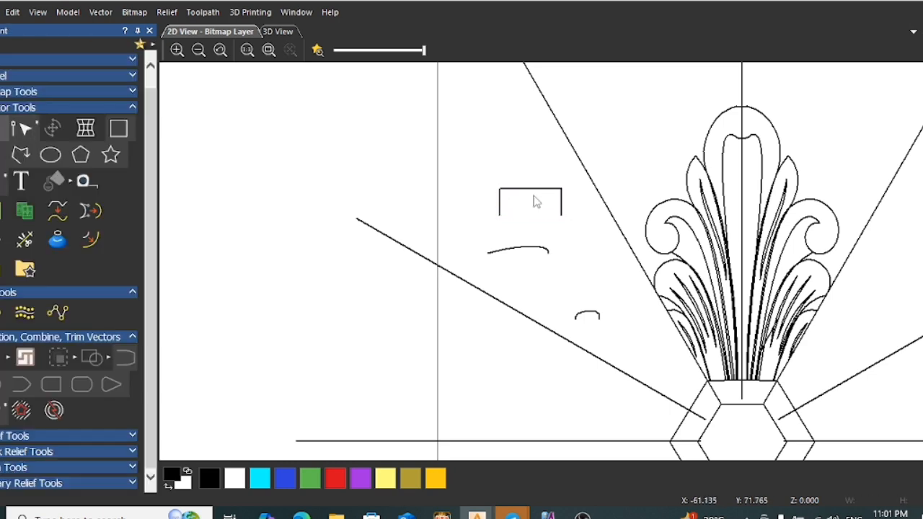
Duplicate the open rectangle just above the original and remove the copy's left span through node editing
{"action": "left_click", "coordinate": [536, 190]}
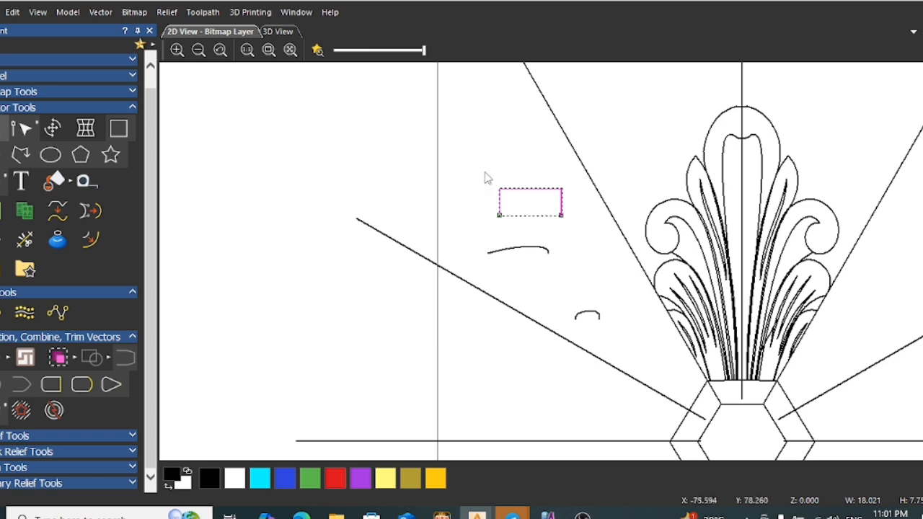
{"action": "left_click_drag", "start_coordinate": [517, 194], "coordinate": [500, 133]}
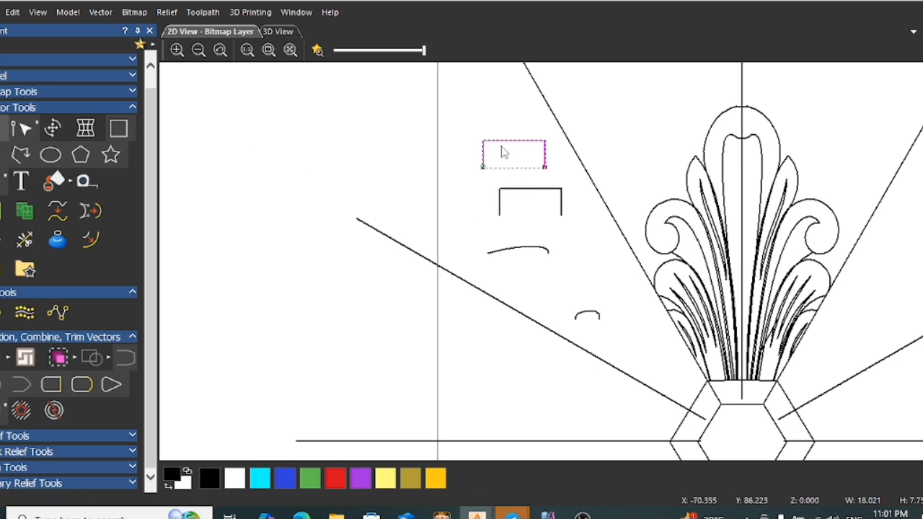
{"action": "key", "text": "n"}
{"action": "scroll", "coordinate": [486, 136], "scroll_direction": "up", "scroll_amount": 2}
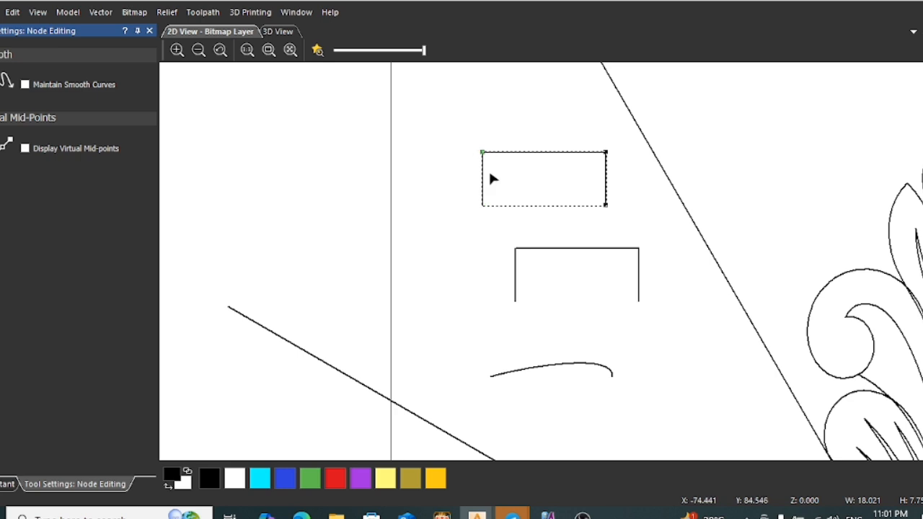
{"action": "key", "text": "ctrl+z"}
{"action": "left_click_drag", "start_coordinate": [501, 202], "coordinate": [458, 175]}
{"action": "right_click", "coordinate": [481, 187]}
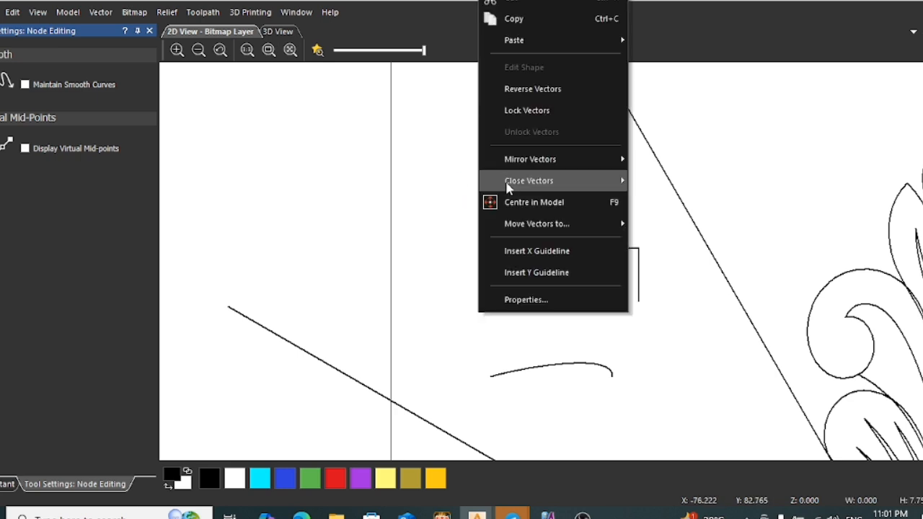
{"action": "left_click", "coordinate": [517, 2]}
{"action": "key", "text": "ctrl+z"}
Lower the copied shape's upper-left node to the level of its right side's bottom end, making the top span a diagonal
{"action": "left_click_drag", "start_coordinate": [459, 109], "coordinate": [512, 176]}
{"action": "key", "text": "Down"}
{"action": "key", "text": "Down"}
{"action": "key", "text": "Down"}
{"action": "key", "text": "Down"}
{"action": "key", "text": "Down"}
{"action": "key", "text": "Down"}
{"action": "key", "text": "Down"}
{"action": "key", "text": "Down"}
{"action": "key", "text": "Down"}
{"action": "key", "text": "Down"}
{"action": "key", "text": "Down"}
{"action": "key", "text": "Down"}
{"action": "key", "text": "Down"}
{"action": "key", "text": "Down"}
{"action": "key", "text": "Down"}
Bow the copied shape's diagonal span upward into a shallow arc and finish node editing
{"action": "left_click_drag", "start_coordinate": [527, 192], "coordinate": [546, 171]}
{"action": "scroll", "coordinate": [606, 153], "scroll_direction": "up", "scroll_amount": 2}
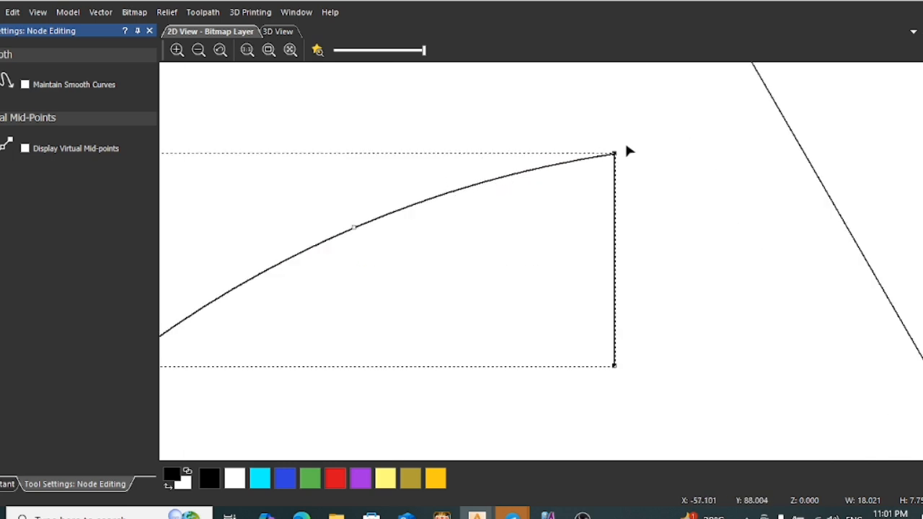
{"action": "scroll", "coordinate": [552, 204], "scroll_direction": "down", "scroll_amount": 3}
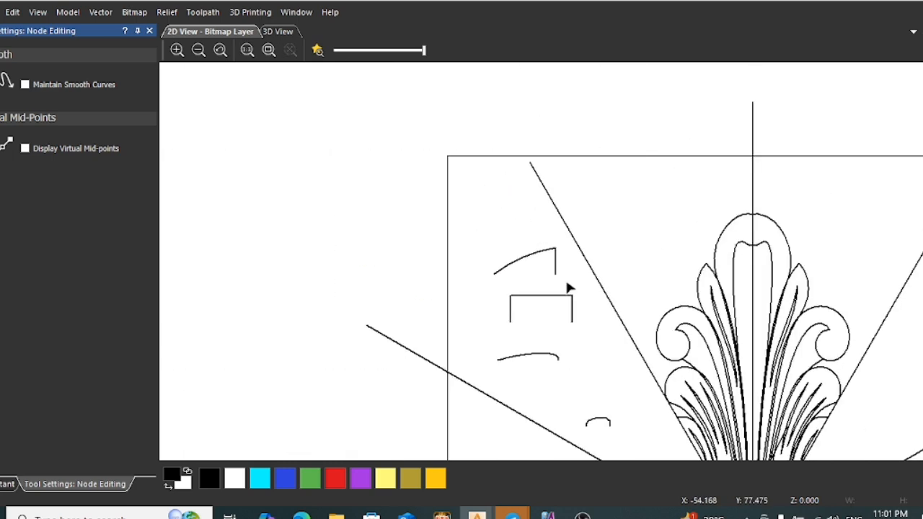
Examine the ornament's leaf, scroll and hexagon outlines alongside the four profile curves
{"action": "scroll", "coordinate": [579, 294], "scroll_direction": "down", "scroll_amount": 1}
{"action": "scroll", "coordinate": [575, 306], "scroll_direction": "up", "scroll_amount": 1}
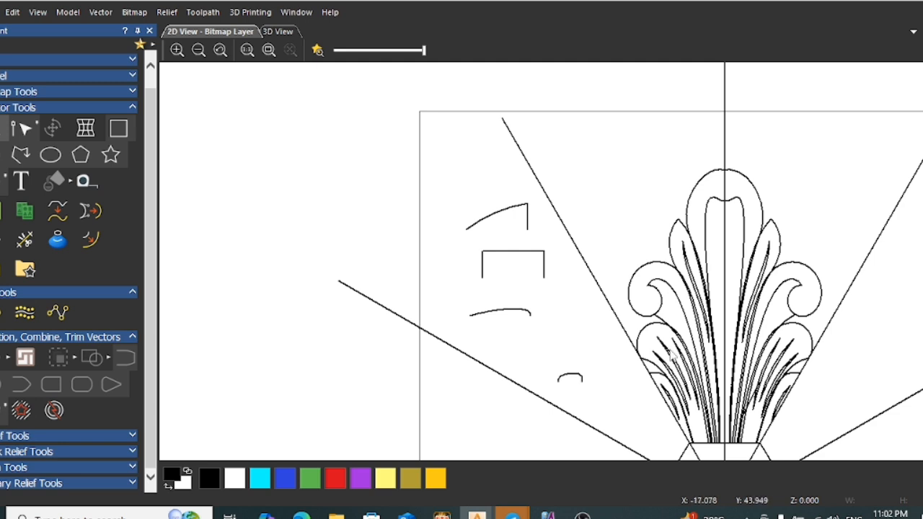
{"action": "scroll", "coordinate": [662, 387], "scroll_direction": "up", "scroll_amount": 2}
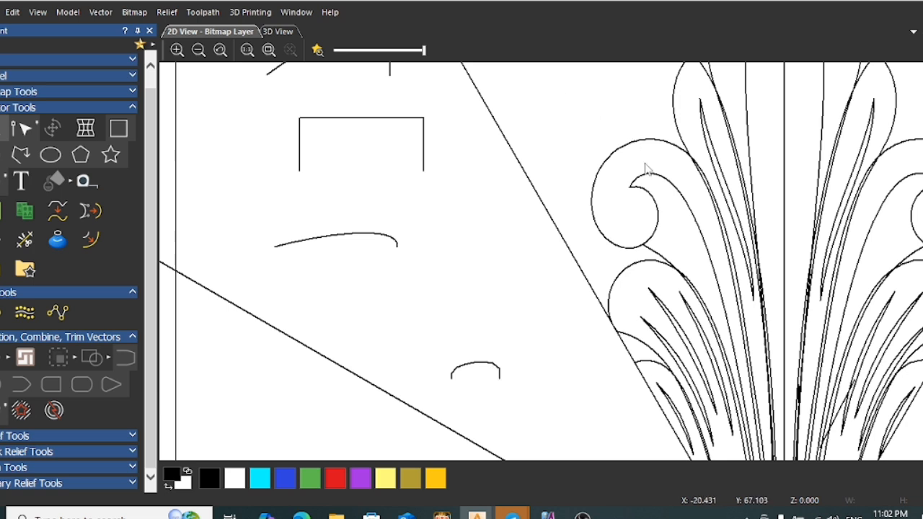
{"action": "scroll", "coordinate": [674, 234], "scroll_direction": "down", "scroll_amount": 2}
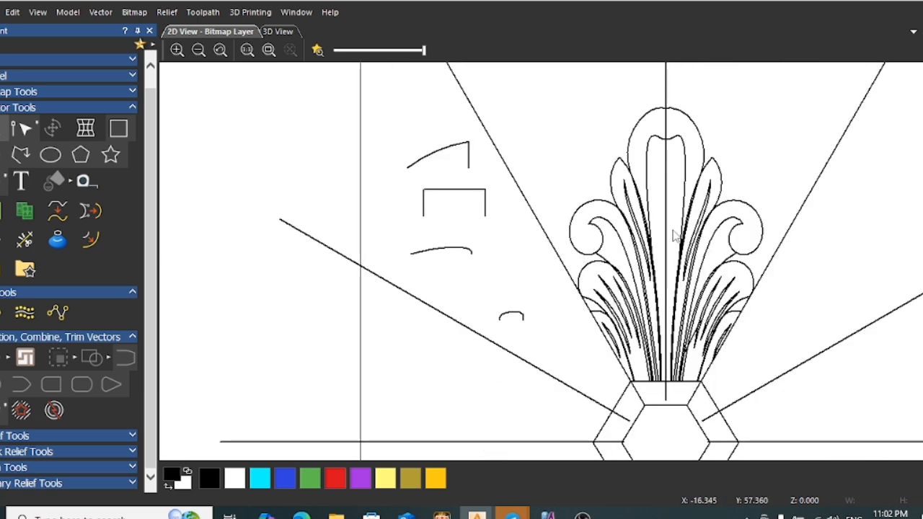
{"action": "scroll", "coordinate": [637, 155], "scroll_direction": "up", "scroll_amount": 2}
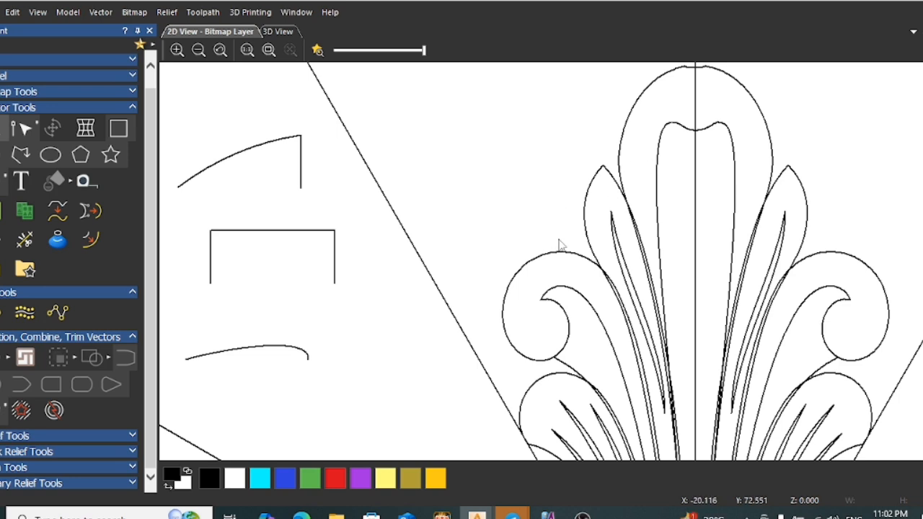
{"action": "scroll", "coordinate": [560, 244], "scroll_direction": "down", "scroll_amount": 3}
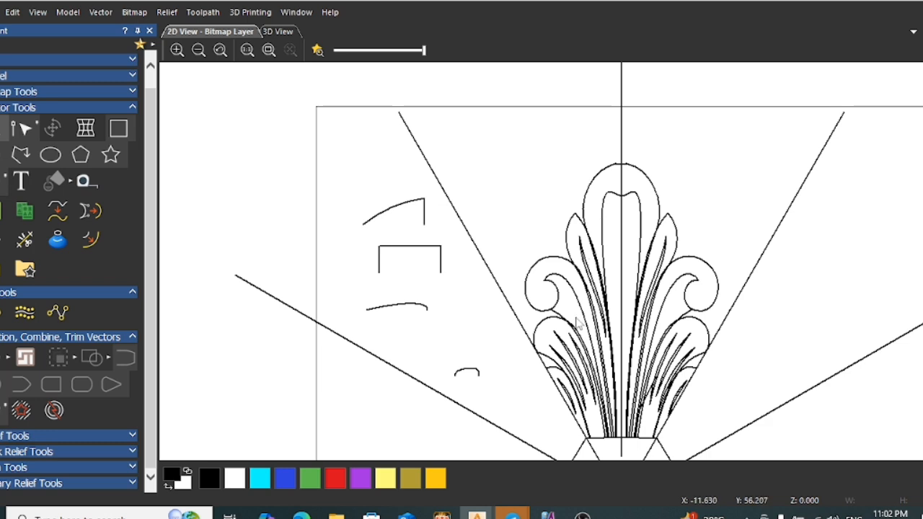
{"action": "scroll", "coordinate": [565, 401], "scroll_direction": "up", "scroll_amount": 2}
{"action": "scroll", "coordinate": [562, 337], "scroll_direction": "down", "scroll_amount": 2}
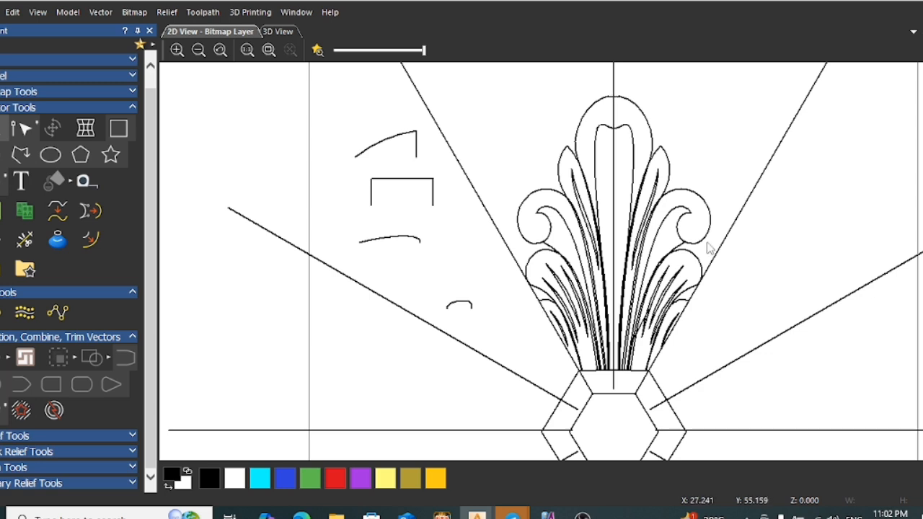
{"action": "scroll", "coordinate": [561, 265], "scroll_direction": "down", "scroll_amount": 2}
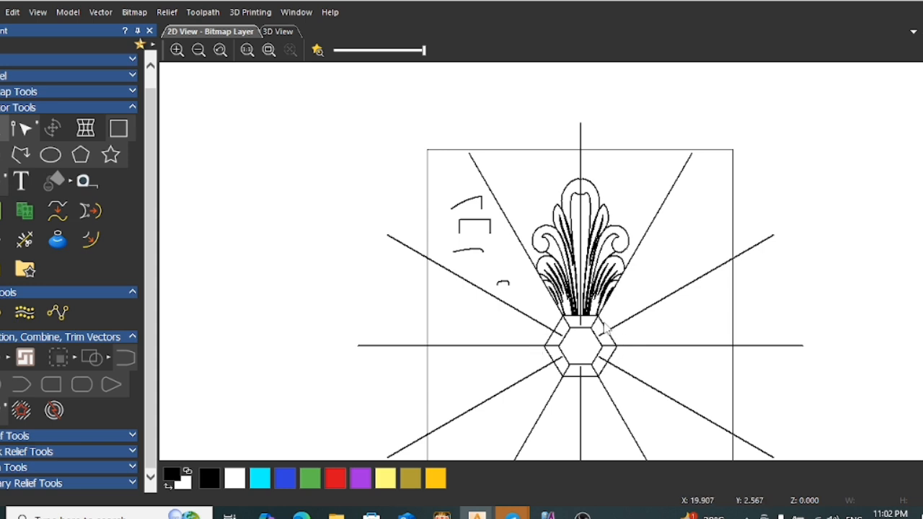
{"action": "scroll", "coordinate": [551, 256], "scroll_direction": "up", "scroll_amount": 2}
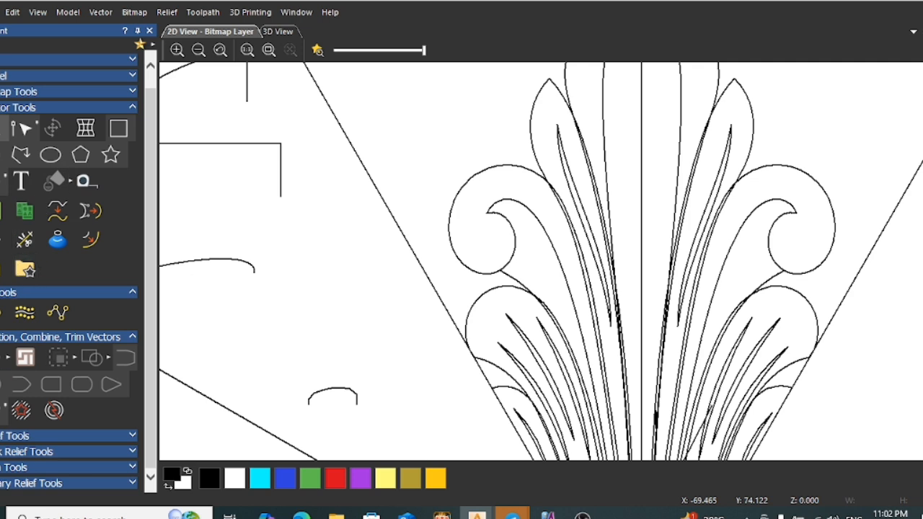
{"action": "scroll", "coordinate": [23, 409], "scroll_direction": "up", "scroll_amount": 1}
{"action": "scroll", "coordinate": [32, 296], "scroll_direction": "down", "scroll_amount": 1}
Start a Two Rail Sweep with the lower-left leaf's rounded outer outline as first drive rail and its lower edge as second
{"action": "left_click", "coordinate": [130, 437]}
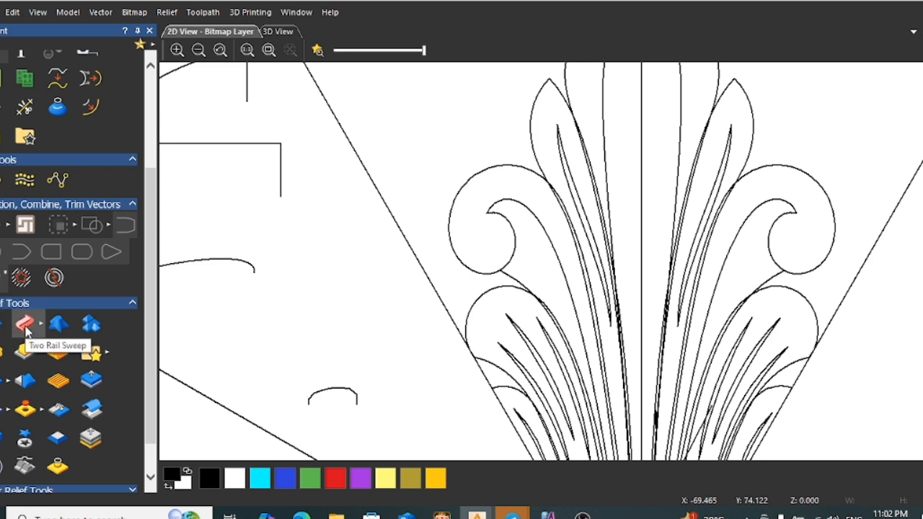
{"action": "left_click", "coordinate": [25, 326]}
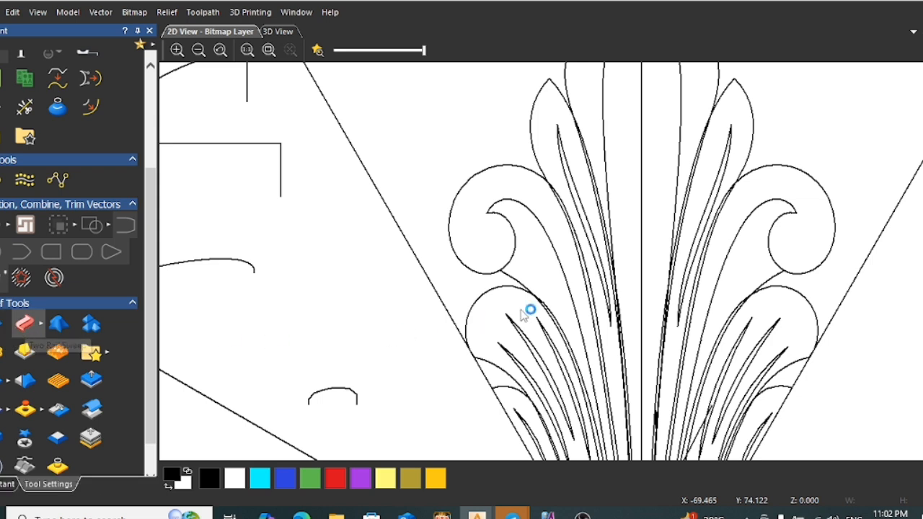
{"action": "scroll", "coordinate": [550, 316], "scroll_direction": "down", "scroll_amount": 3}
{"action": "scroll", "coordinate": [538, 305], "scroll_direction": "up", "scroll_amount": 3}
{"action": "scroll", "coordinate": [466, 326], "scroll_direction": "down", "scroll_amount": 3}
{"action": "scroll", "coordinate": [460, 321], "scroll_direction": "up", "scroll_amount": 3}
{"action": "scroll", "coordinate": [433, 302], "scroll_direction": "up", "scroll_amount": 2}
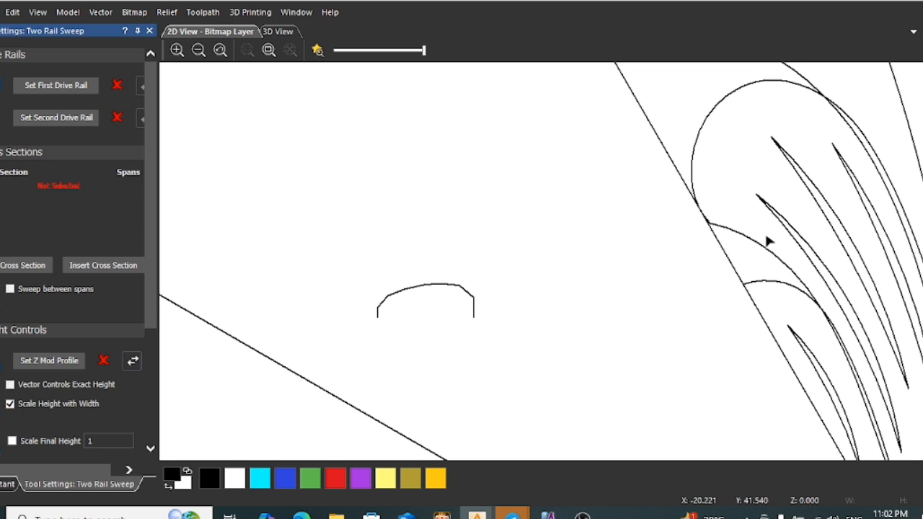
{"action": "scroll", "coordinate": [769, 243], "scroll_direction": "down", "scroll_amount": 2}
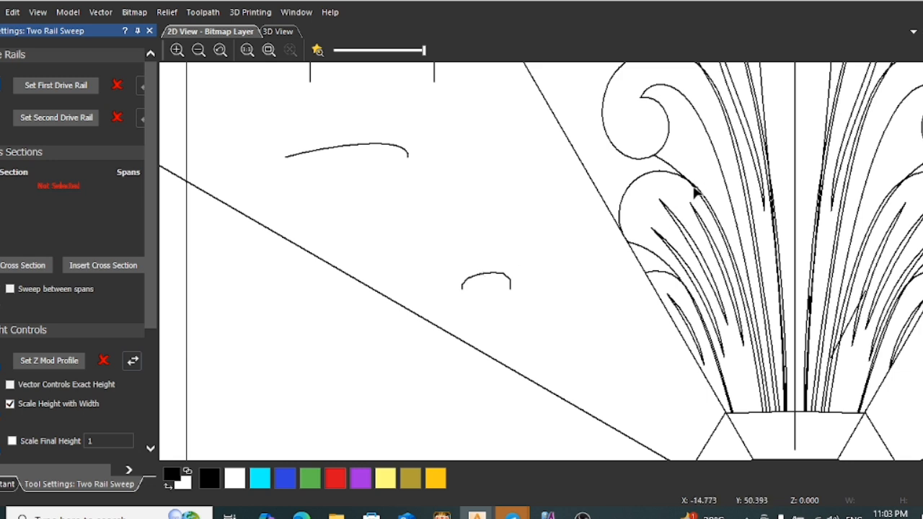
{"action": "left_click", "coordinate": [626, 213]}
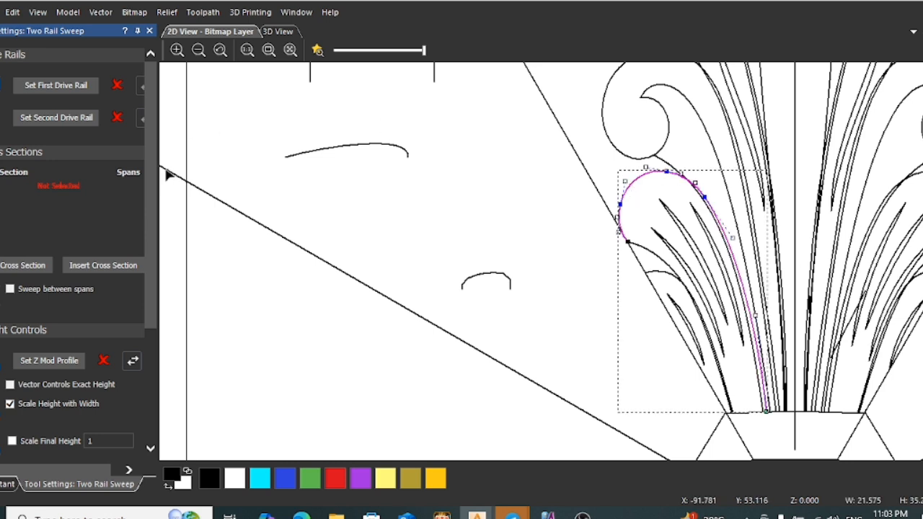
{"action": "left_click_drag", "start_coordinate": [165, 168], "coordinate": [175, 169]}
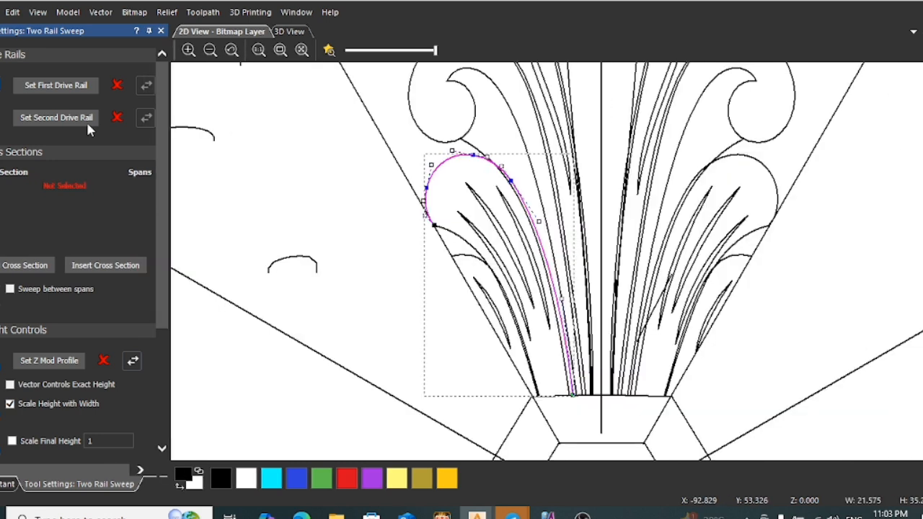
{"action": "left_click", "coordinate": [49, 86]}
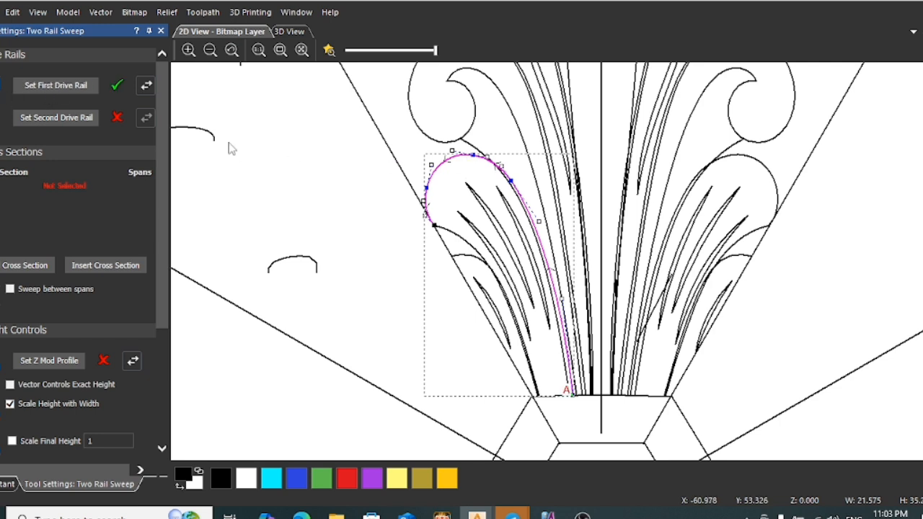
{"action": "left_click", "coordinate": [471, 245]}
{"action": "left_click", "coordinate": [63, 118]}
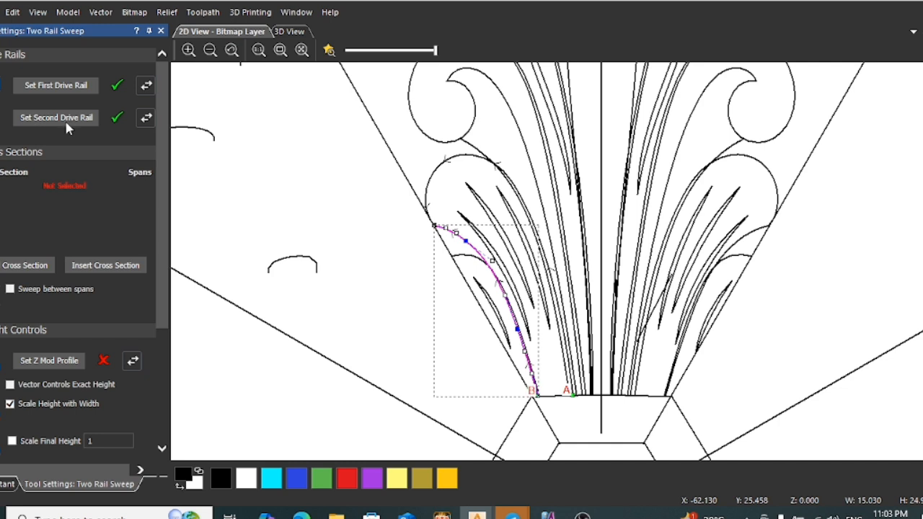
Add the small rounded profile as the sweep's cross section
{"action": "scroll", "coordinate": [467, 258], "scroll_direction": "up", "scroll_amount": 2}
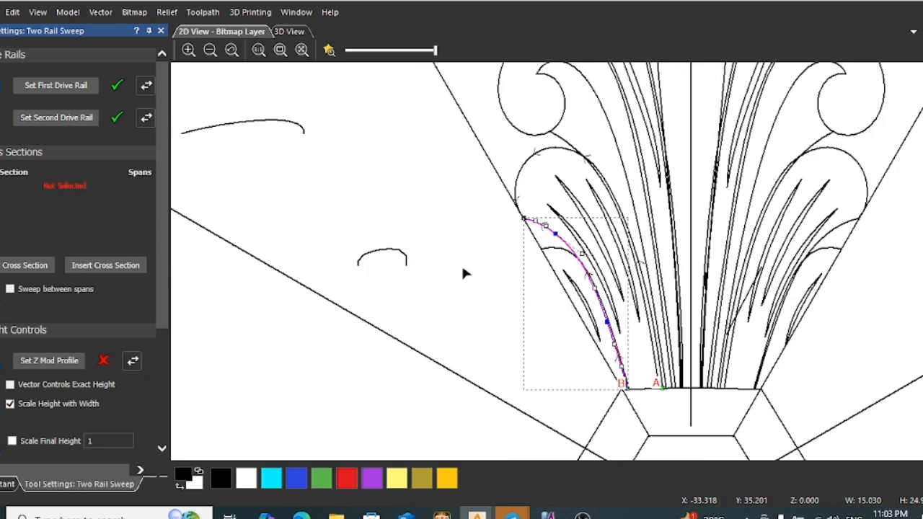
{"action": "left_click", "coordinate": [386, 251]}
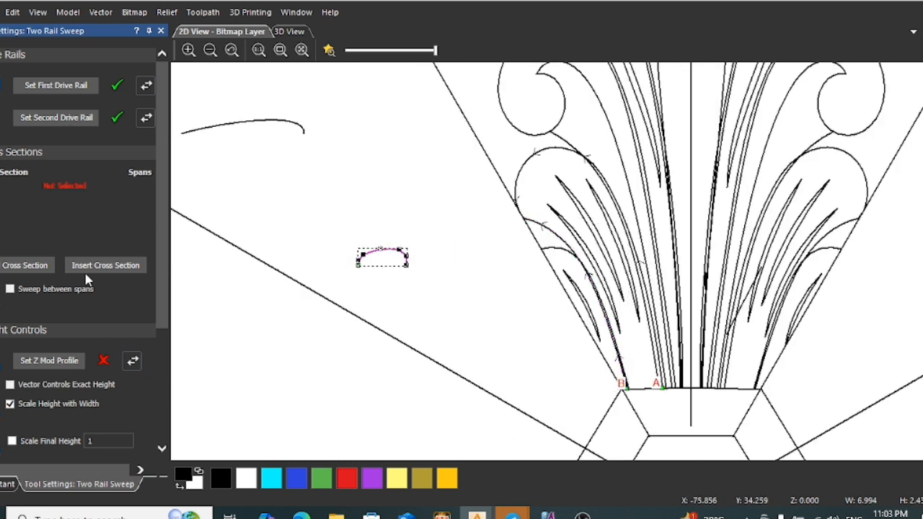
{"action": "left_click", "coordinate": [33, 267]}
Set the shallow asymmetric curve as the sweep's Z modulation profile
{"action": "scroll", "coordinate": [469, 202], "scroll_direction": "down", "scroll_amount": 2}
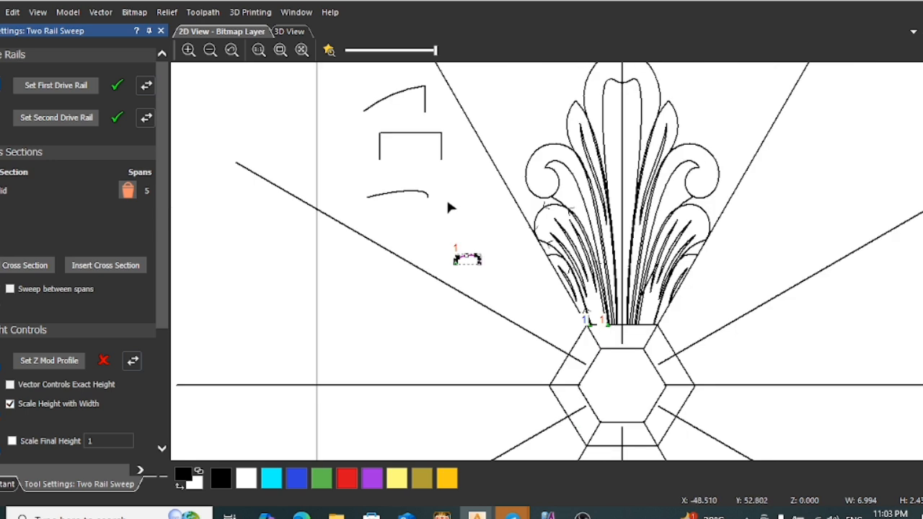
{"action": "scroll", "coordinate": [412, 204], "scroll_direction": "up", "scroll_amount": 2}
{"action": "left_click", "coordinate": [408, 186]}
{"action": "scroll", "coordinate": [50, 288], "scroll_direction": "down", "scroll_amount": 3}
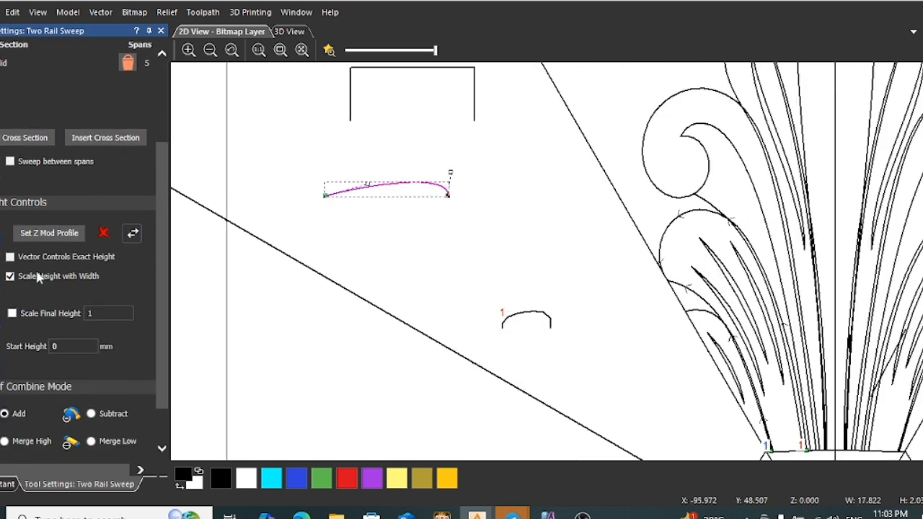
{"action": "left_click", "coordinate": [55, 236]}
Disable Scale Height with Width, enable Scale Final Height with a value of 8, and set the combine mode to Merge High
{"action": "left_click", "coordinate": [10, 278]}
{"action": "scroll", "coordinate": [22, 295], "scroll_direction": "down", "scroll_amount": 1}
{"action": "left_click", "coordinate": [12, 263]}
{"action": "left_click", "coordinate": [101, 267]}
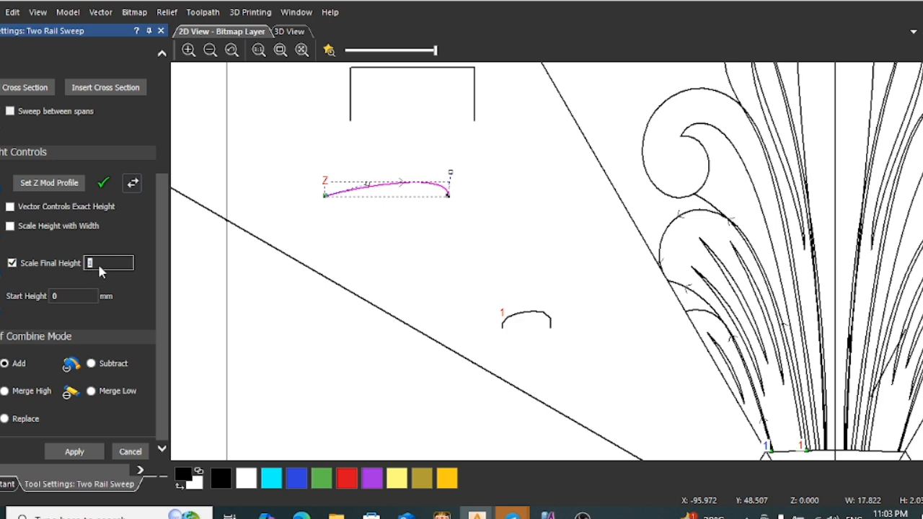
{"action": "type", "text": "8"}
{"action": "left_click", "coordinate": [8, 391]}
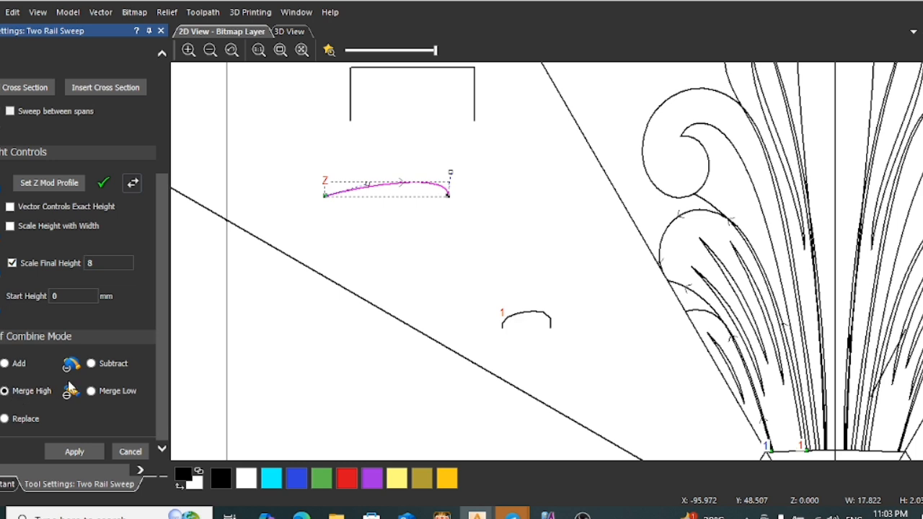
Preview the two-rail sweep on the lower-left leaf and inspect its shape down to the base
{"action": "left_click", "coordinate": [329, 50]}
{"action": "scroll", "coordinate": [766, 285], "scroll_direction": "down", "scroll_amount": 3}
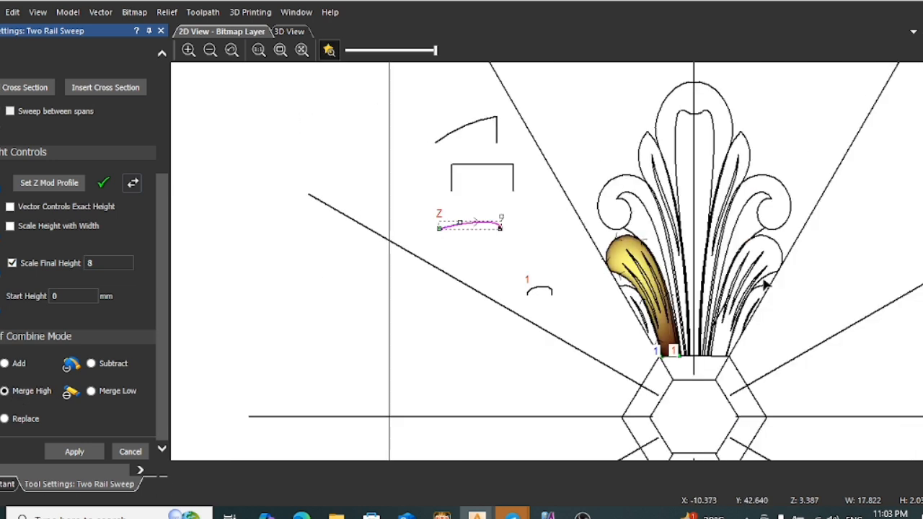
{"action": "scroll", "coordinate": [667, 281], "scroll_direction": "up", "scroll_amount": 3}
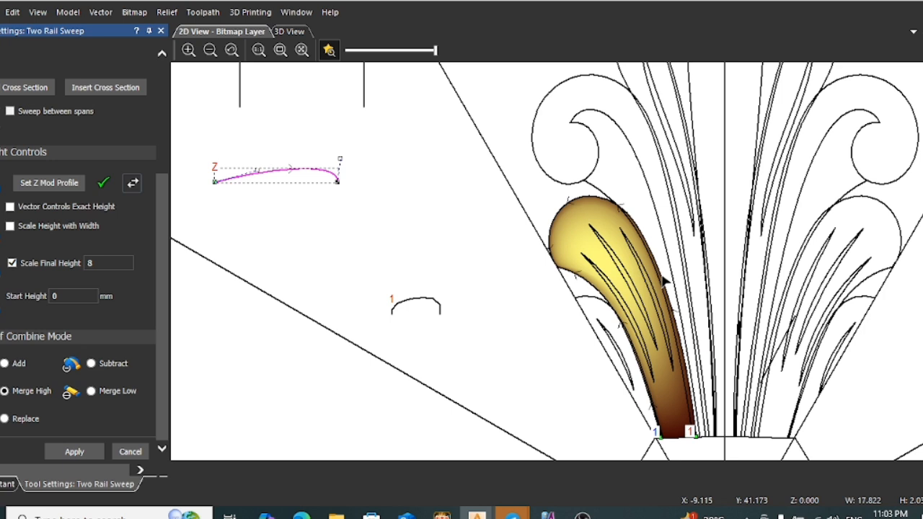
{"action": "scroll", "coordinate": [660, 432], "scroll_direction": "up", "scroll_amount": 2}
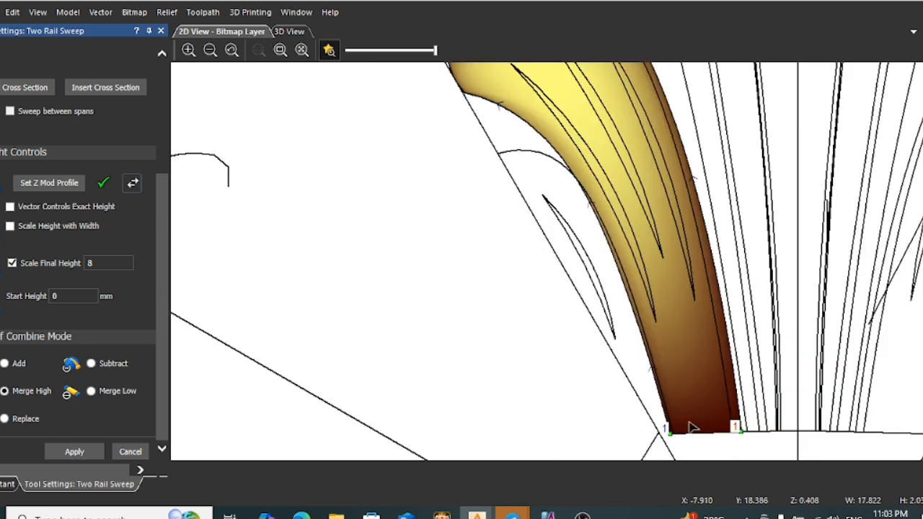
Flatten the top of the small rounded cross section by lowering the midpoint of its arc
{"action": "scroll", "coordinate": [692, 432], "scroll_direction": "down", "scroll_amount": 4}
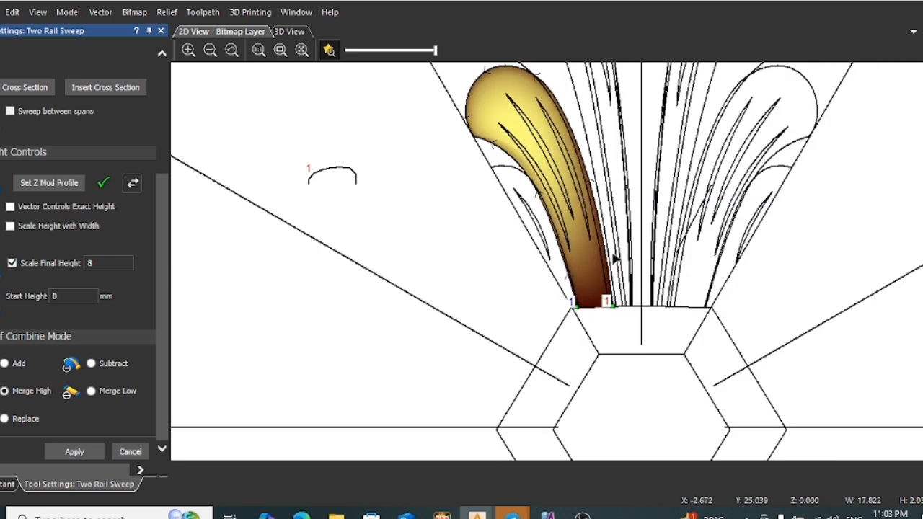
{"action": "scroll", "coordinate": [523, 141], "scroll_direction": "up", "scroll_amount": 1}
{"action": "scroll", "coordinate": [541, 187], "scroll_direction": "up", "scroll_amount": 3}
{"action": "scroll", "coordinate": [548, 213], "scroll_direction": "down", "scroll_amount": 3}
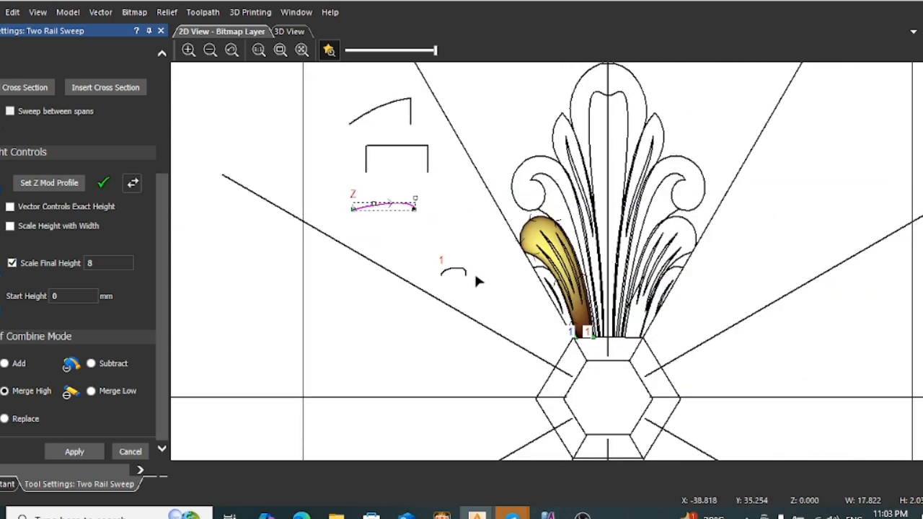
{"action": "scroll", "coordinate": [534, 273], "scroll_direction": "up", "scroll_amount": 2}
{"action": "scroll", "coordinate": [392, 288], "scroll_direction": "up", "scroll_amount": 2}
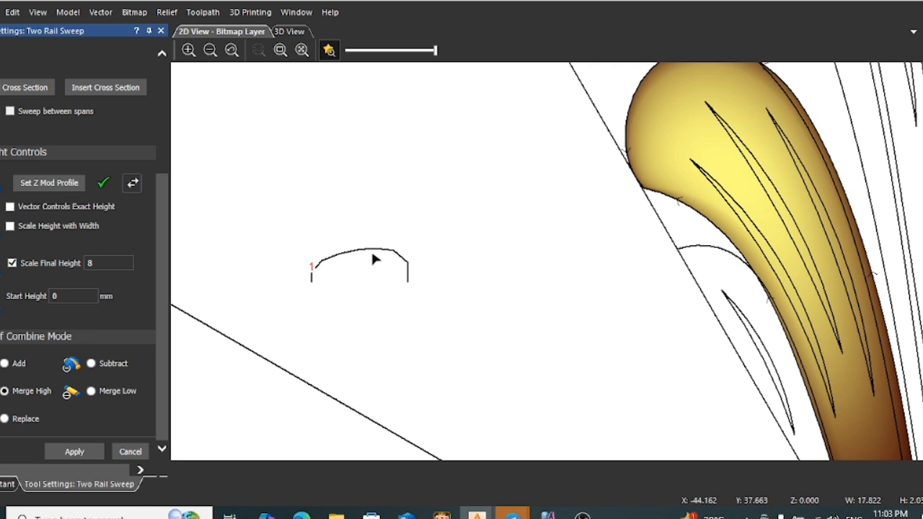
{"action": "left_click", "coordinate": [373, 252]}
{"action": "scroll", "coordinate": [375, 255], "scroll_direction": "up", "scroll_amount": 2}
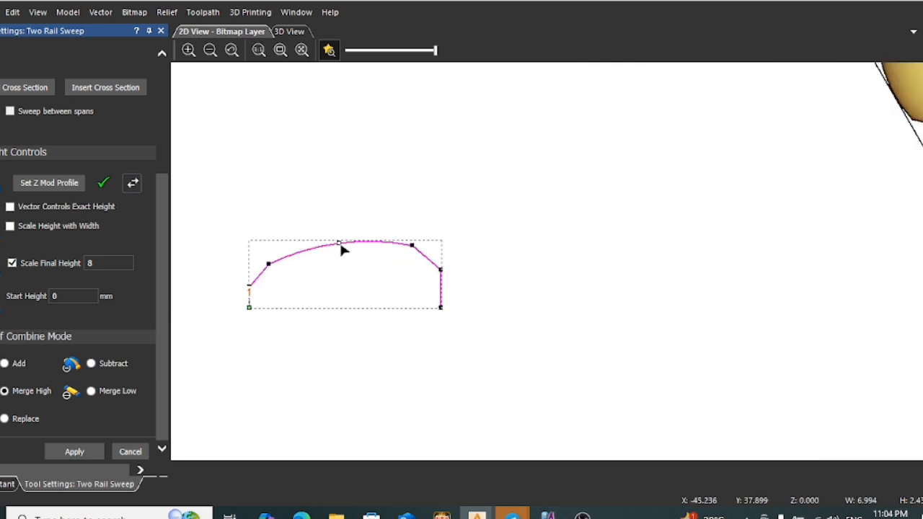
{"action": "left_click_drag", "start_coordinate": [340, 244], "coordinate": [342, 256]}
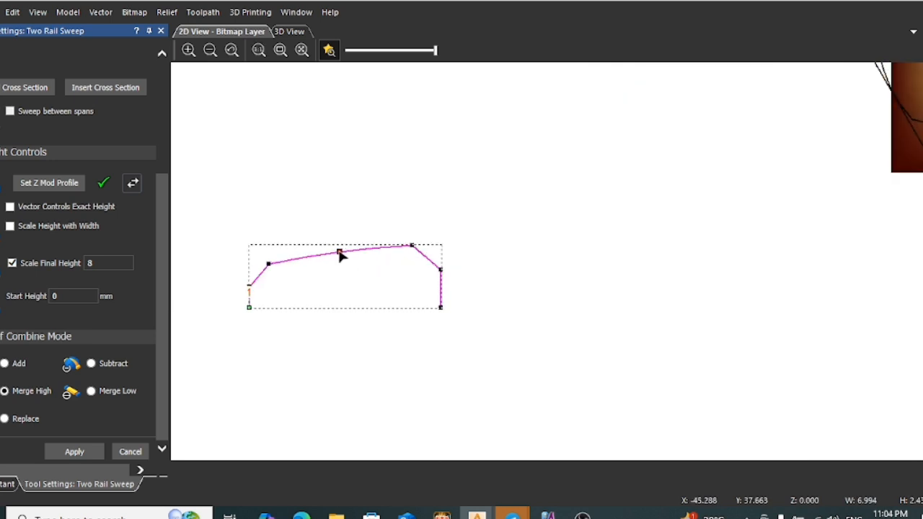
Nudge the small cross section's upper-left corner node upward to level its top edge
{"action": "scroll", "coordinate": [389, 274], "scroll_direction": "down", "scroll_amount": 5}
{"action": "scroll", "coordinate": [602, 265], "scroll_direction": "up", "scroll_amount": 2}
{"action": "scroll", "coordinate": [439, 261], "scroll_direction": "up", "scroll_amount": 4}
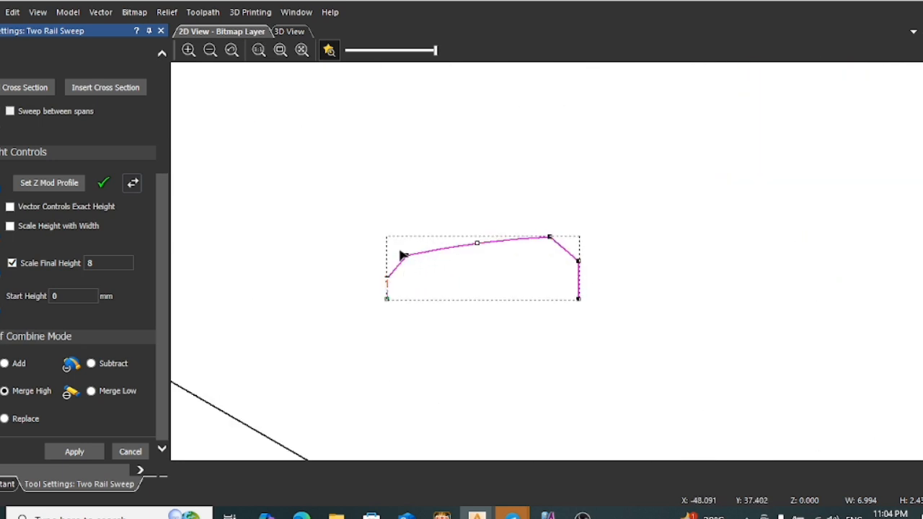
{"action": "key", "text": "Up"}
{"action": "key", "text": "Up"}
{"action": "key", "text": "Up"}
{"action": "scroll", "coordinate": [553, 261], "scroll_direction": "down", "scroll_amount": 4}
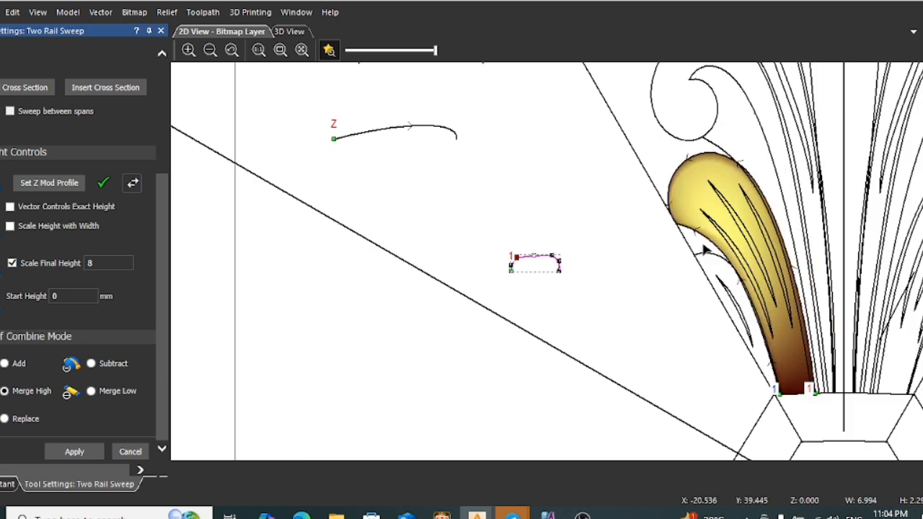
{"action": "left_click", "coordinate": [611, 193]}
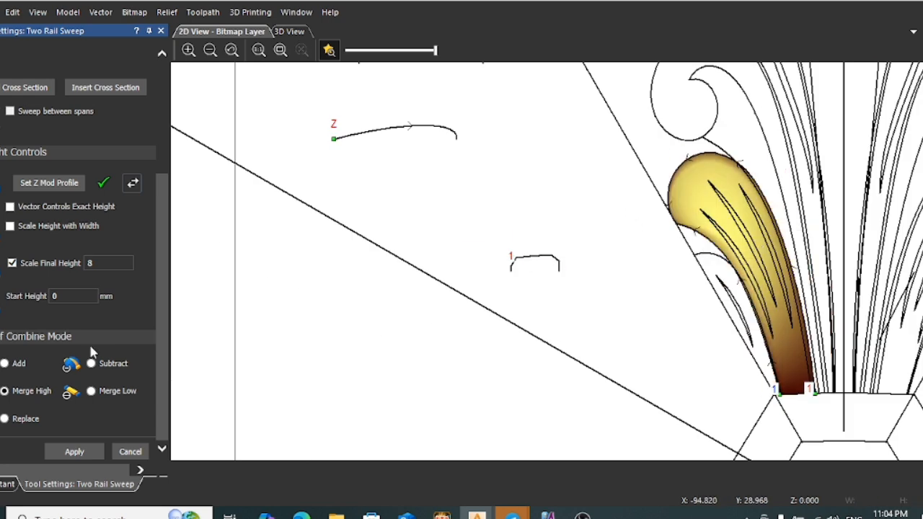
Reapply the two-rail sweep on the lower-left leaf with the edited cross section and inspect the relief
{"action": "left_click", "coordinate": [80, 454]}
{"action": "scroll", "coordinate": [552, 253], "scroll_direction": "down", "scroll_amount": 2}
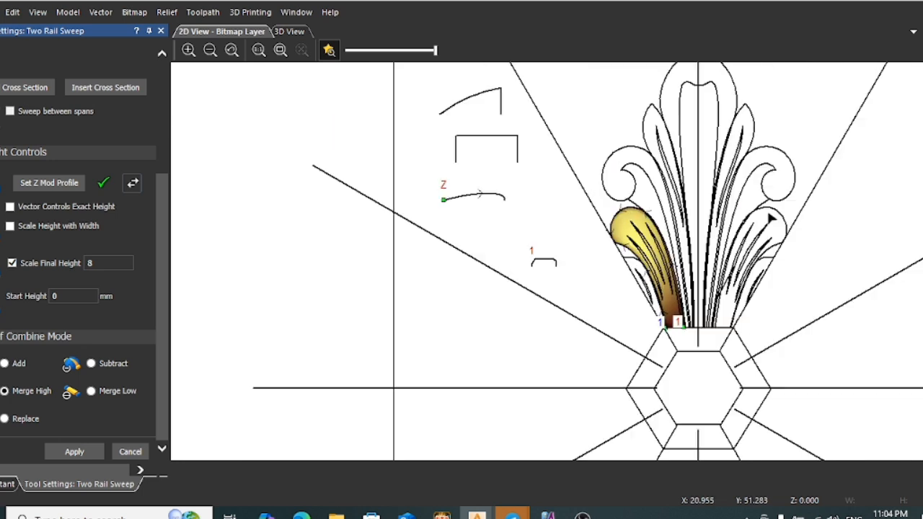
{"action": "scroll", "coordinate": [648, 190], "scroll_direction": "up", "scroll_amount": 2}
{"action": "scroll", "coordinate": [655, 190], "scroll_direction": "down", "scroll_amount": 2}
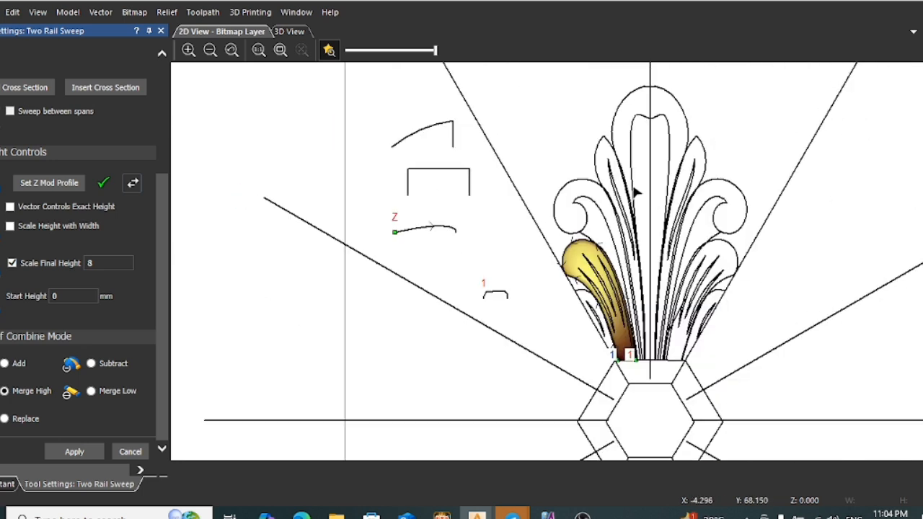
{"action": "scroll", "coordinate": [612, 175], "scroll_direction": "up", "scroll_amount": 2}
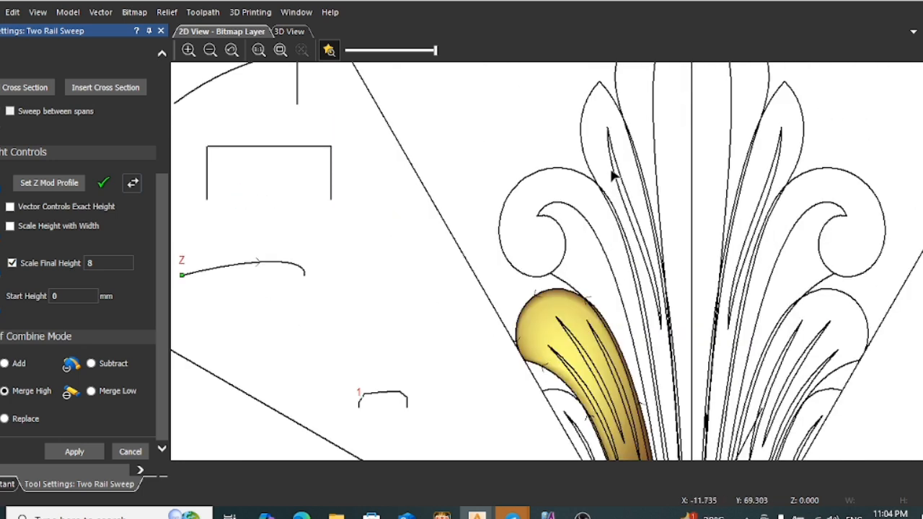
Select the right edge curve of the upper-left pointed leaf and check where it runs to the base
{"action": "left_click", "coordinate": [607, 93]}
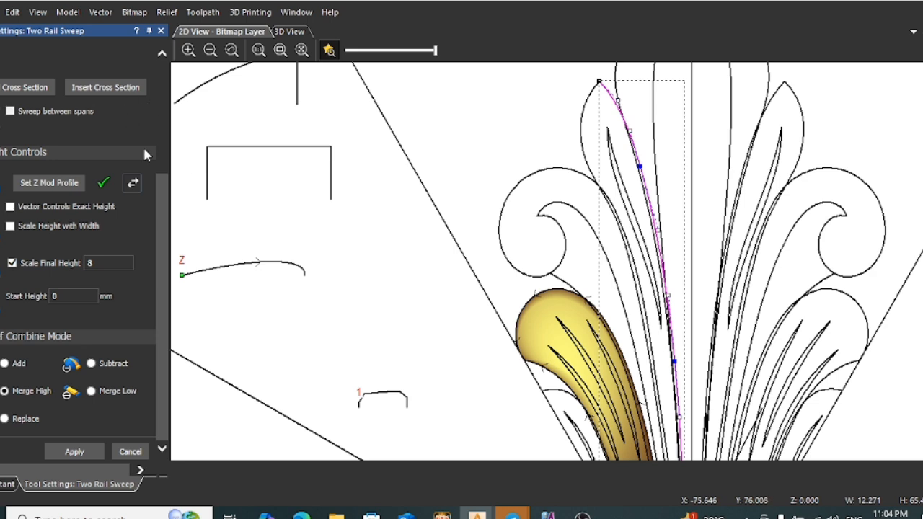
{"action": "scroll", "coordinate": [546, 209], "scroll_direction": "down", "scroll_amount": 2}
{"action": "scroll", "coordinate": [577, 249], "scroll_direction": "up", "scroll_amount": 2}
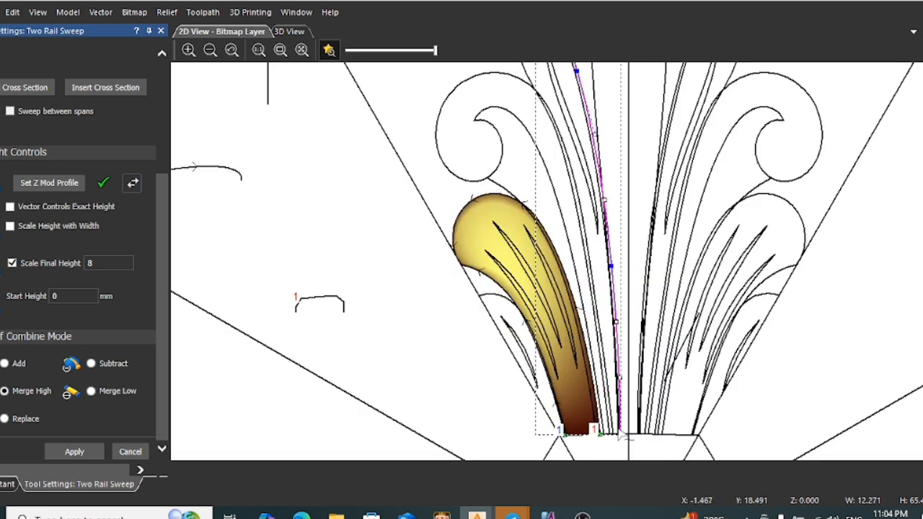
{"action": "scroll", "coordinate": [570, 315], "scroll_direction": "down", "scroll_amount": 1}
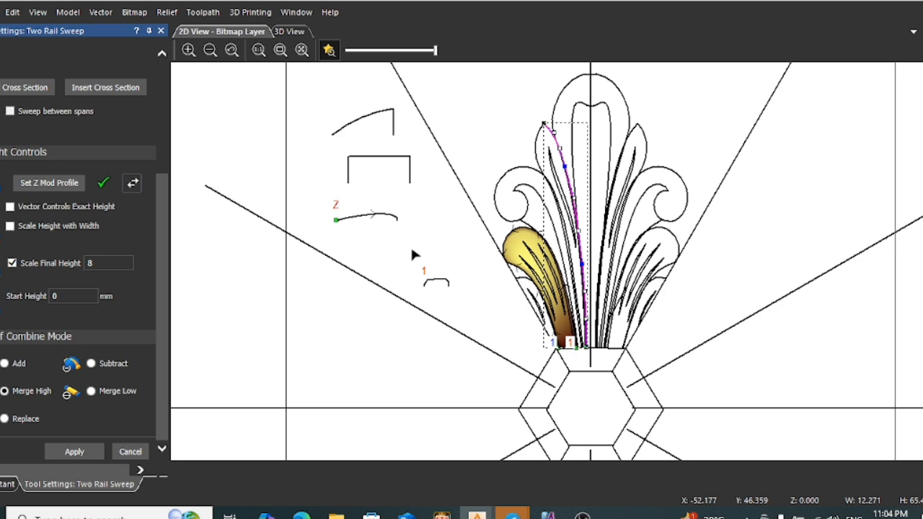
Exit Two Rail Sweep and clear the swept relief from the lower-left leaf
{"action": "left_click", "coordinate": [131, 452]}
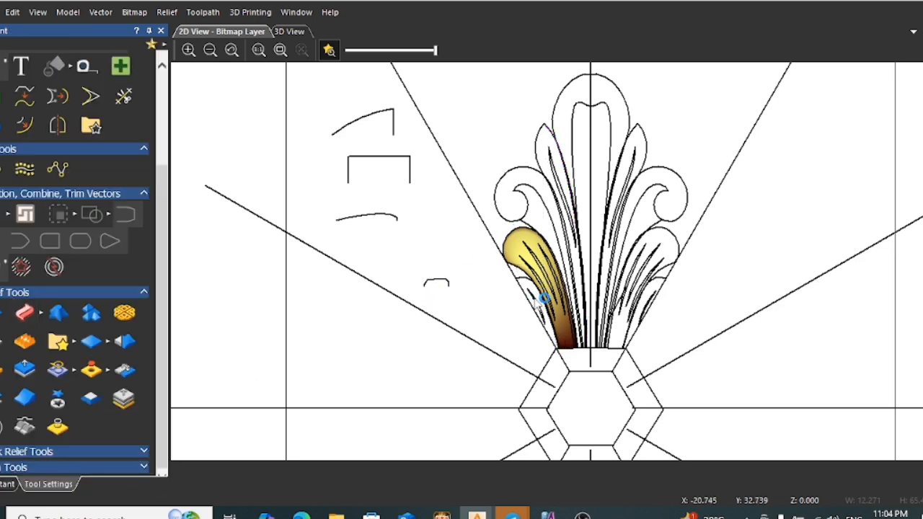
{"action": "left_click", "coordinate": [160, 31]}
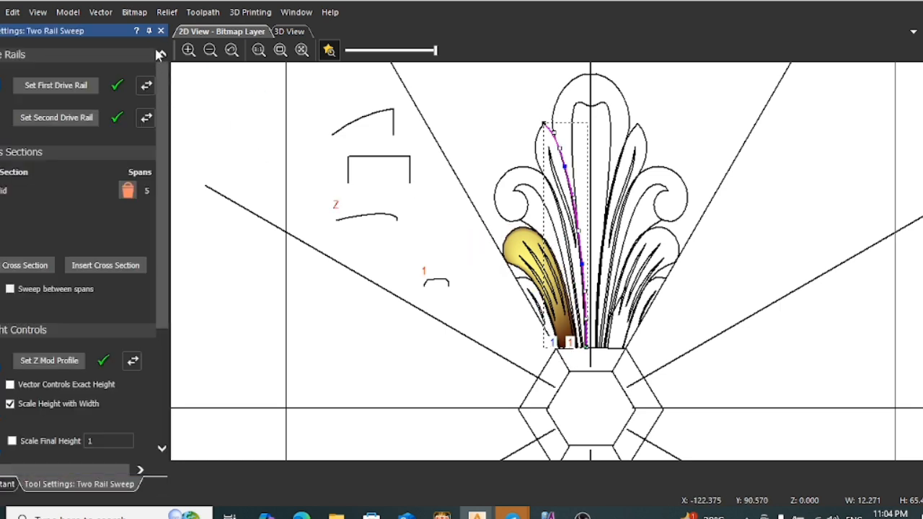
{"action": "left_click", "coordinate": [160, 31]}
{"action": "left_click", "coordinate": [216, 104]}
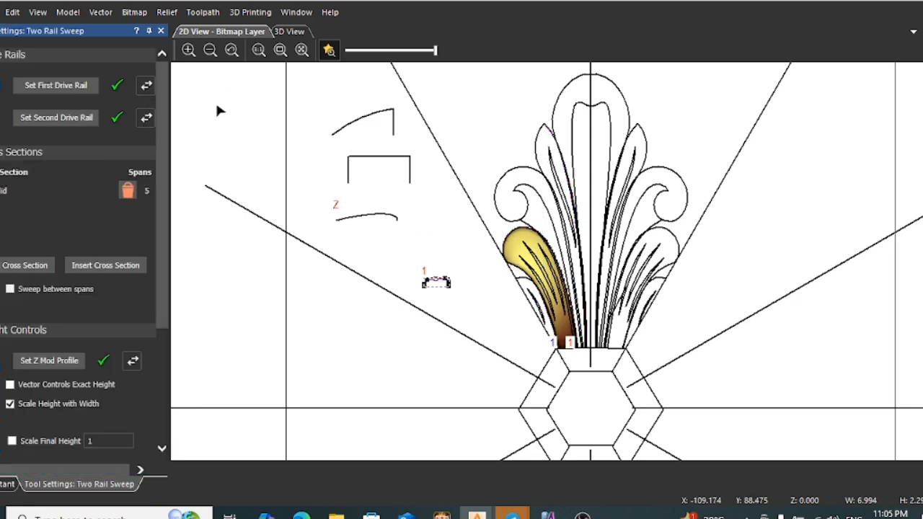
{"action": "left_click", "coordinate": [161, 31]}
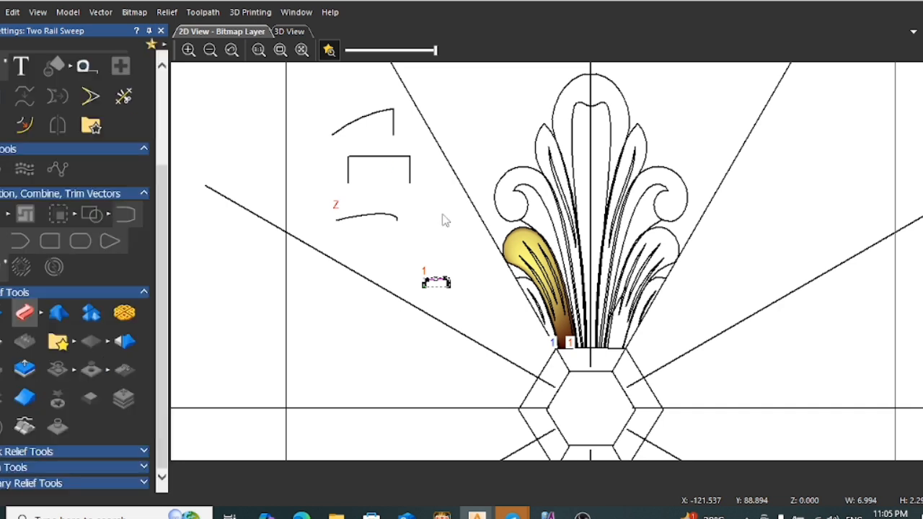
{"action": "scroll", "coordinate": [545, 271], "scroll_direction": "up", "scroll_amount": 2}
{"action": "scroll", "coordinate": [509, 282], "scroll_direction": "down", "scroll_amount": 2}
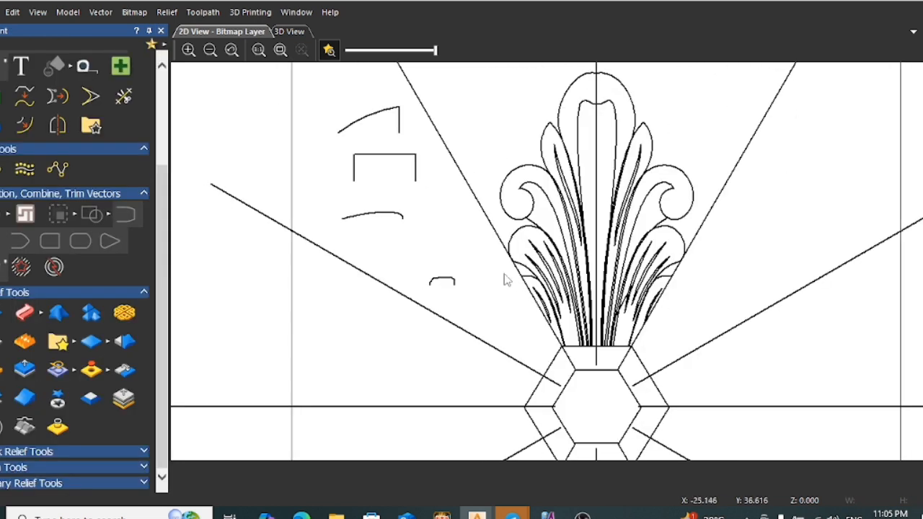
Duplicate the shallow asymmetric height profile curve and place the copy just below the original
{"action": "scroll", "coordinate": [392, 237], "scroll_direction": "up", "scroll_amount": 3}
{"action": "left_click", "coordinate": [367, 203]}
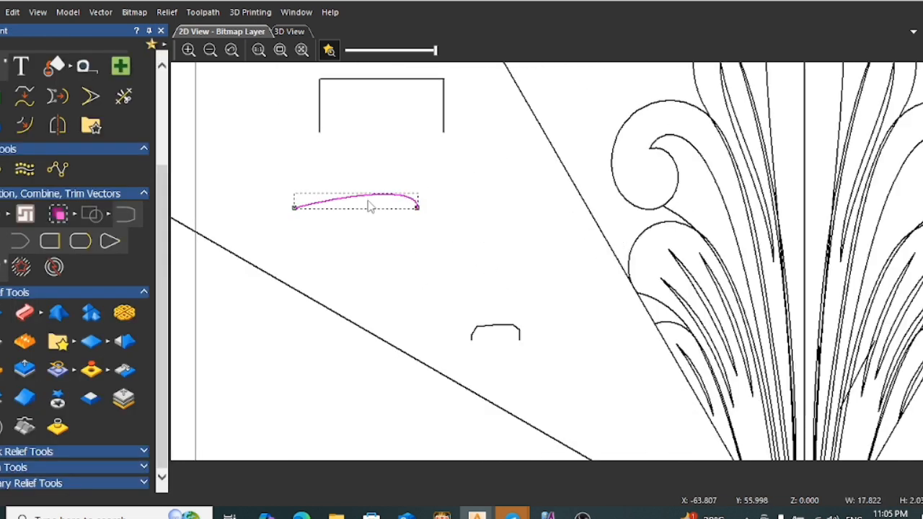
{"action": "left_click_drag", "start_coordinate": [369, 195], "coordinate": [389, 239], "text": "ctrl"}
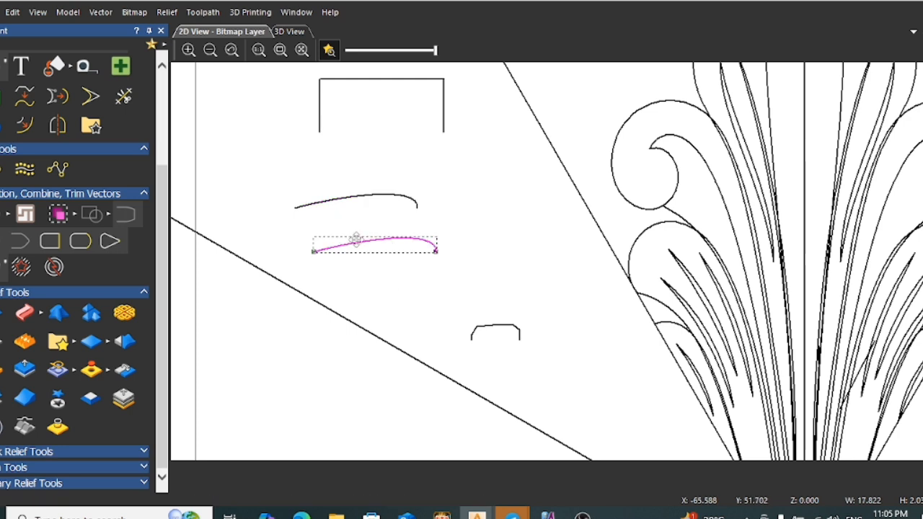
Reshape the copied height curve into a fuller, nearly symmetrical arch by adjusting the control handles at both ends
{"action": "left_click", "coordinate": [367, 250]}
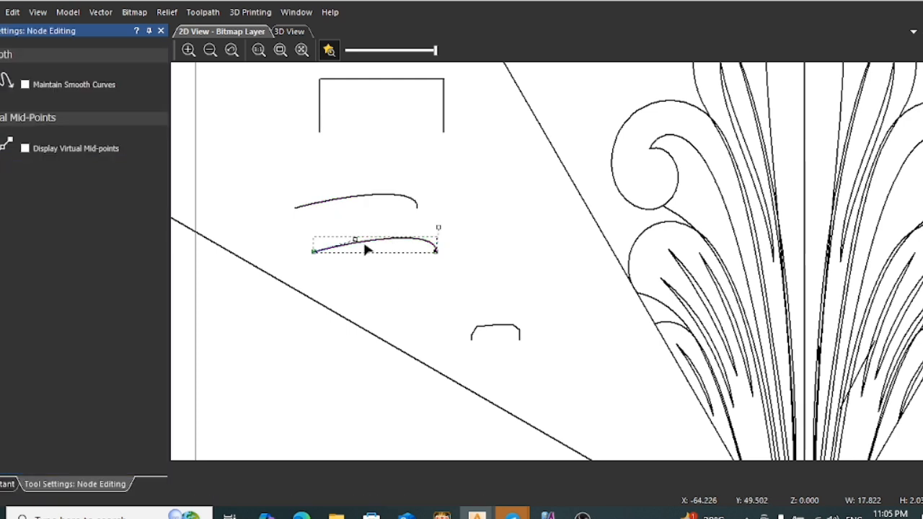
{"action": "left_click_drag", "start_coordinate": [356, 241], "coordinate": [328, 228]}
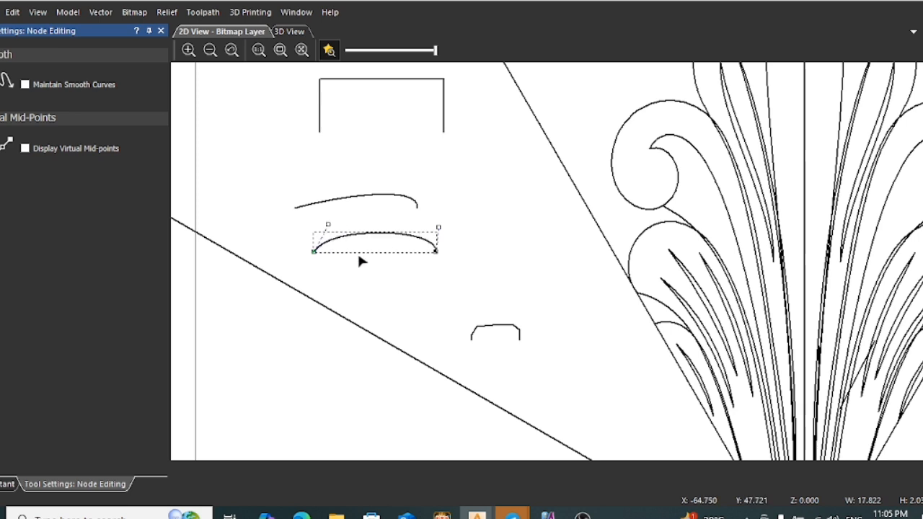
{"action": "left_click", "coordinate": [396, 296]}
{"action": "left_click", "coordinate": [396, 242]}
{"action": "scroll", "coordinate": [404, 241], "scroll_direction": "up", "scroll_amount": 2}
{"action": "left_click_drag", "start_coordinate": [473, 217], "coordinate": [473, 205]}
{"action": "left_click_drag", "start_coordinate": [257, 211], "coordinate": [246, 219]}
{"action": "left_click", "coordinate": [458, 256]}
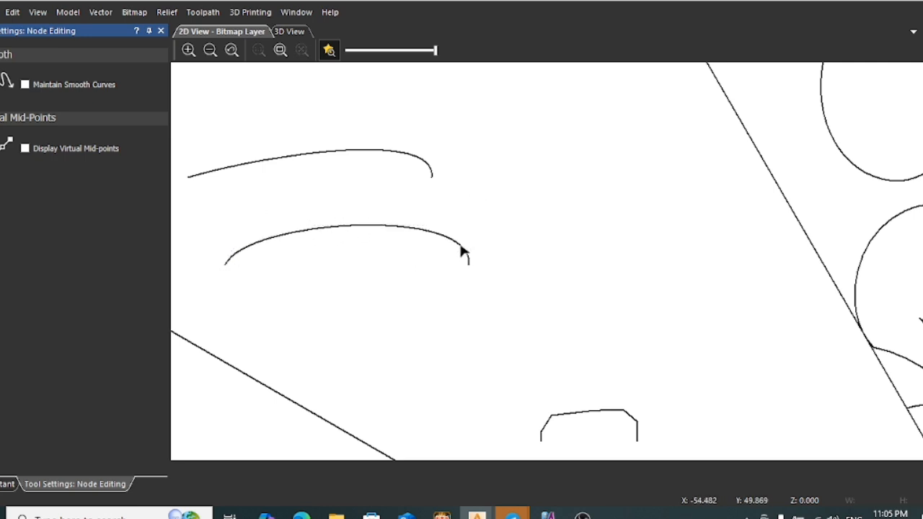
{"action": "left_click", "coordinate": [462, 253]}
{"action": "left_click_drag", "start_coordinate": [472, 207], "coordinate": [470, 200]}
{"action": "left_click", "coordinate": [435, 259]}
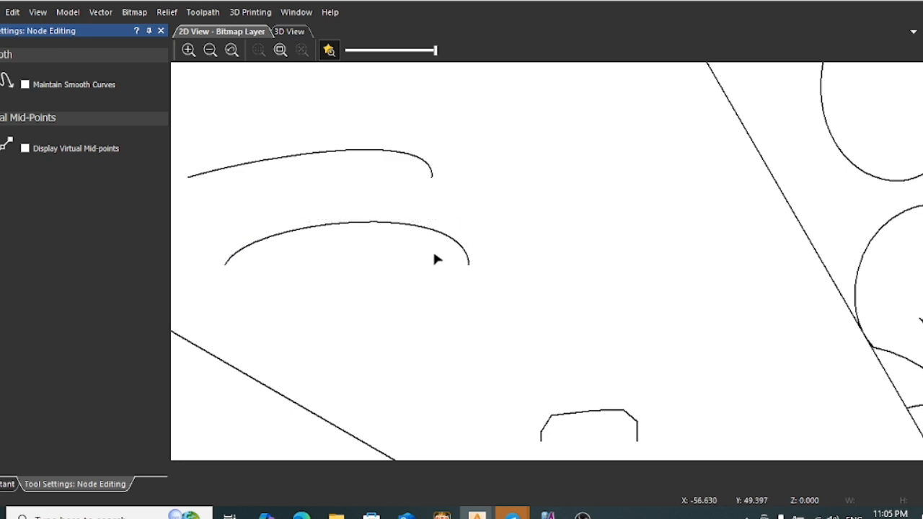
{"action": "left_click", "coordinate": [453, 244]}
{"action": "left_click", "coordinate": [431, 289]}
{"action": "scroll", "coordinate": [442, 284], "scroll_direction": "down", "scroll_amount": 3}
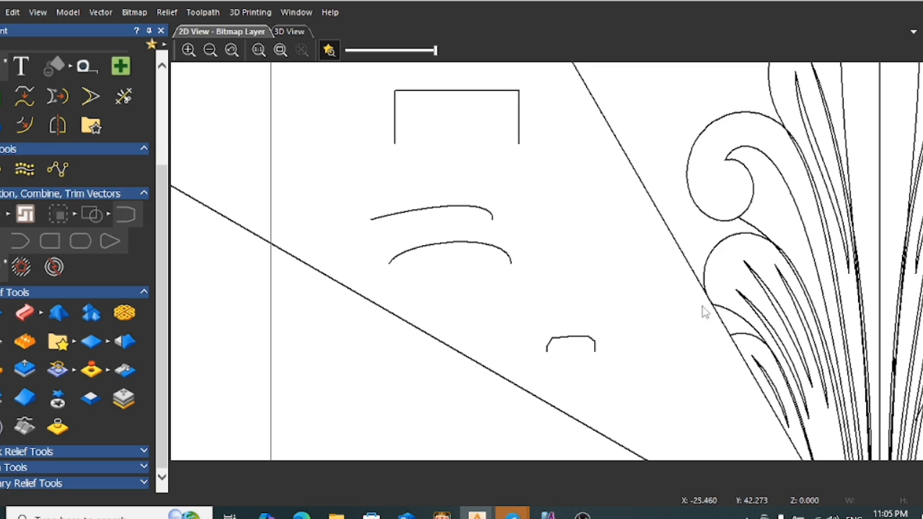
{"action": "scroll", "coordinate": [668, 307], "scroll_direction": "down", "scroll_amount": 2}
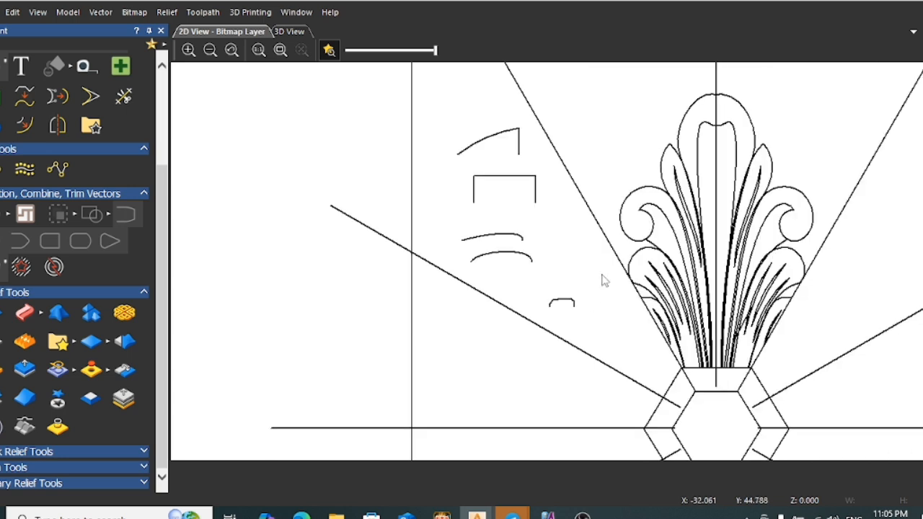
{"action": "scroll", "coordinate": [528, 274], "scroll_direction": "up", "scroll_amount": 2}
{"action": "scroll", "coordinate": [520, 259], "scroll_direction": "up", "scroll_amount": 2}
{"action": "left_click", "coordinate": [519, 226]}
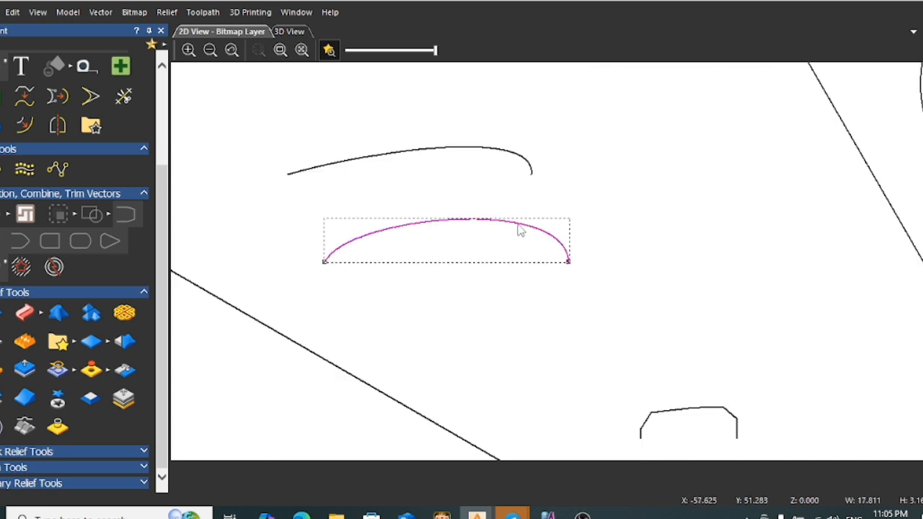
{"action": "left_click", "coordinate": [546, 309]}
{"action": "scroll", "coordinate": [86, 194], "scroll_direction": "up", "scroll_amount": 5}
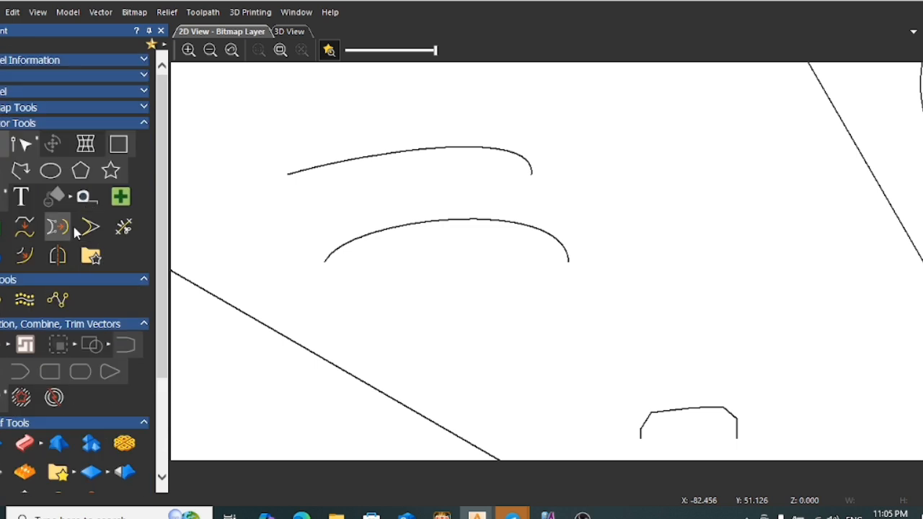
{"action": "left_click", "coordinate": [25, 173]}
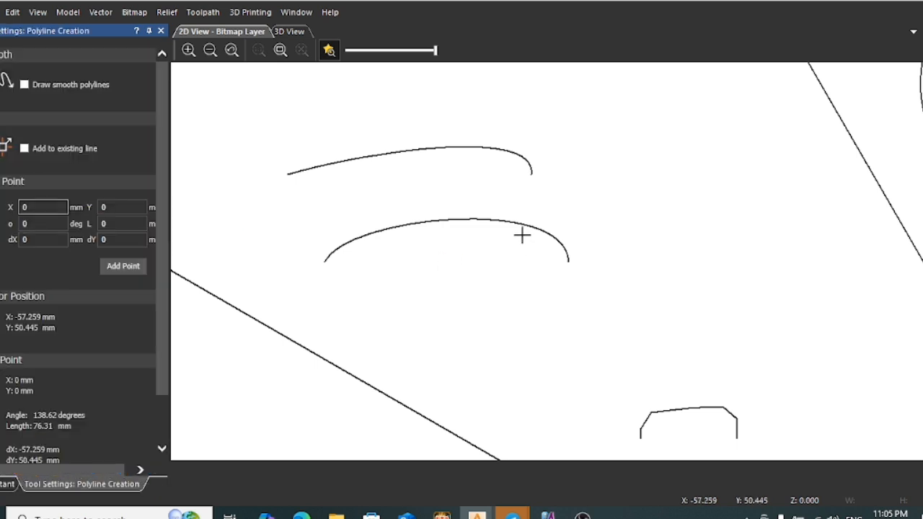
{"action": "key", "text": "Escape"}
{"action": "left_click", "coordinate": [533, 165]}
{"action": "right_click", "coordinate": [532, 165]}
{"action": "left_click", "coordinate": [538, 165]}
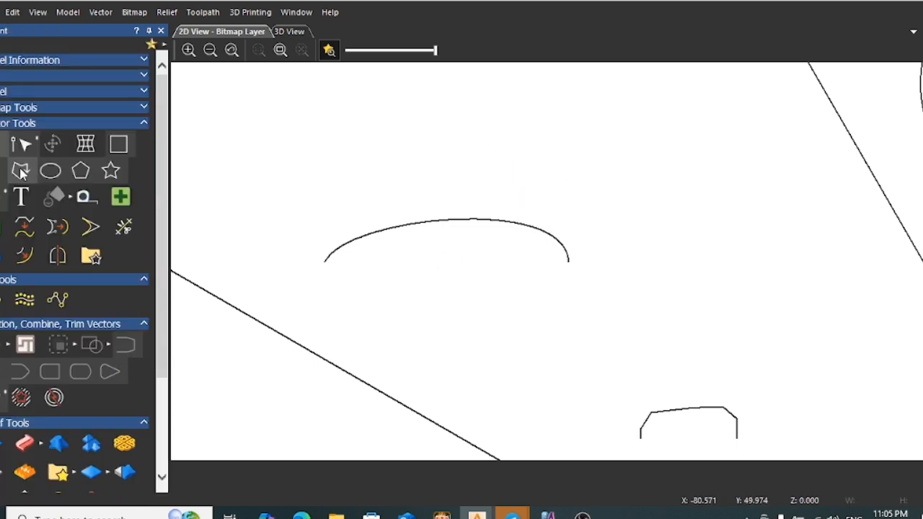
{"action": "key", "text": "ctrl+v"}
Move the original shallow asymmetric curve up and to the left, away from the copied arch
{"action": "scroll", "coordinate": [488, 206], "scroll_direction": "down", "scroll_amount": 2}
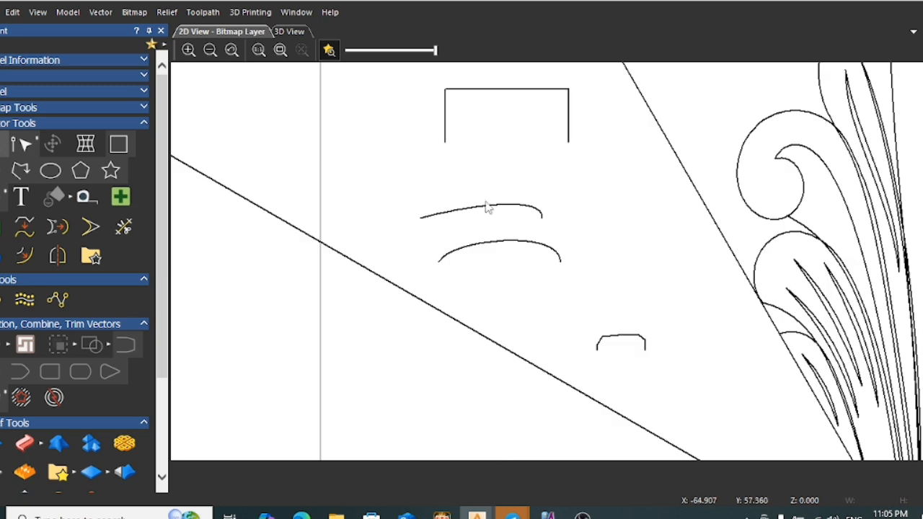
{"action": "left_click", "coordinate": [464, 206]}
{"action": "left_click_drag", "start_coordinate": [464, 207], "coordinate": [407, 166]}
{"action": "left_click", "coordinate": [439, 223]}
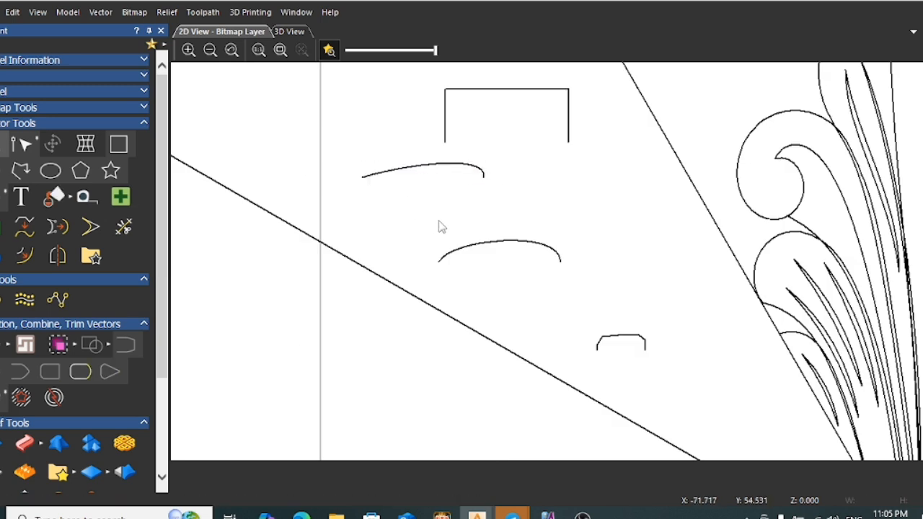
Draw a vertical line about 8 mm long crossing the right part of the copied arch
{"action": "left_click", "coordinate": [536, 226]}
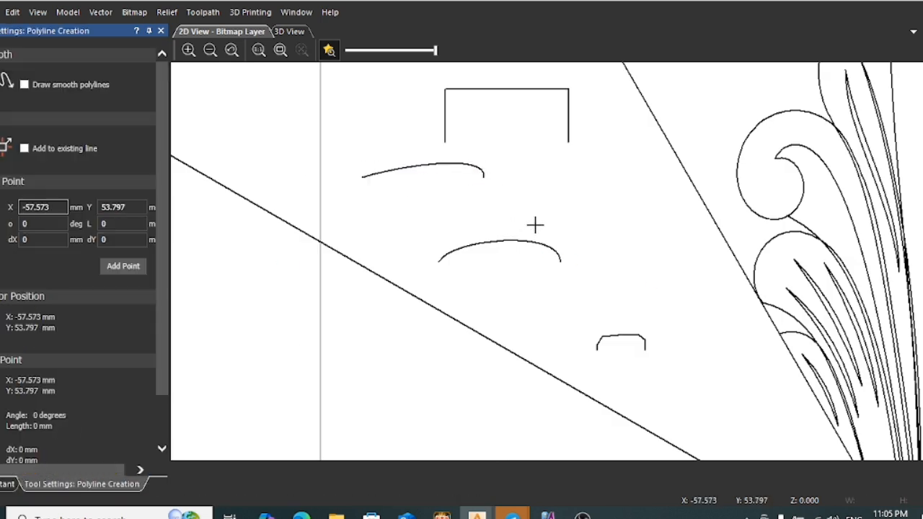
{"action": "left_click", "coordinate": [539, 283]}
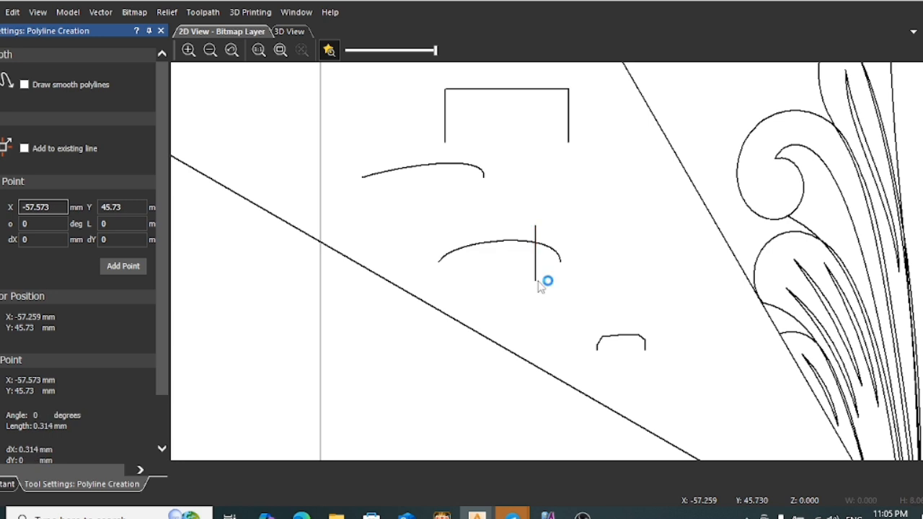
Duplicate the full arch and place the copy below and to the right of the original, above the small chamfered profile
{"action": "key", "text": "Escape"}
{"action": "scroll", "coordinate": [522, 266], "scroll_direction": "up", "scroll_amount": 2}
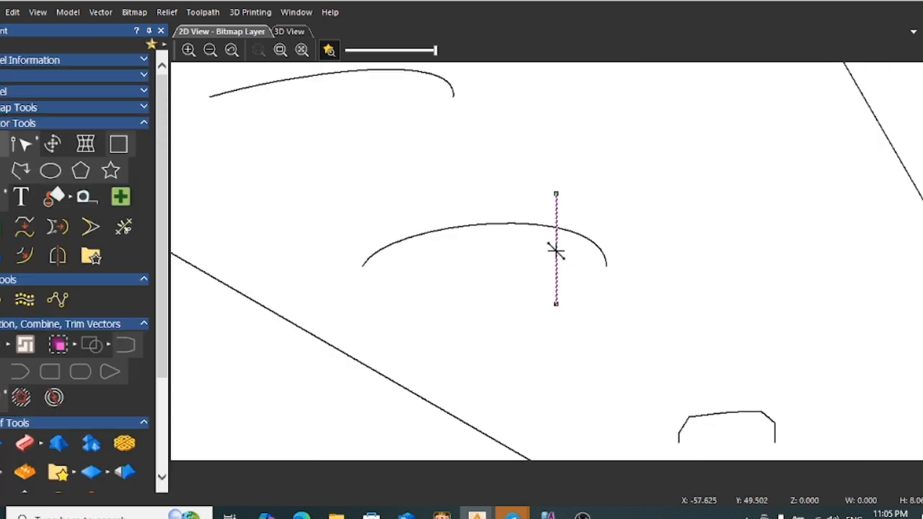
{"action": "scroll", "coordinate": [542, 245], "scroll_direction": "down", "scroll_amount": 2}
{"action": "left_click", "coordinate": [506, 252]}
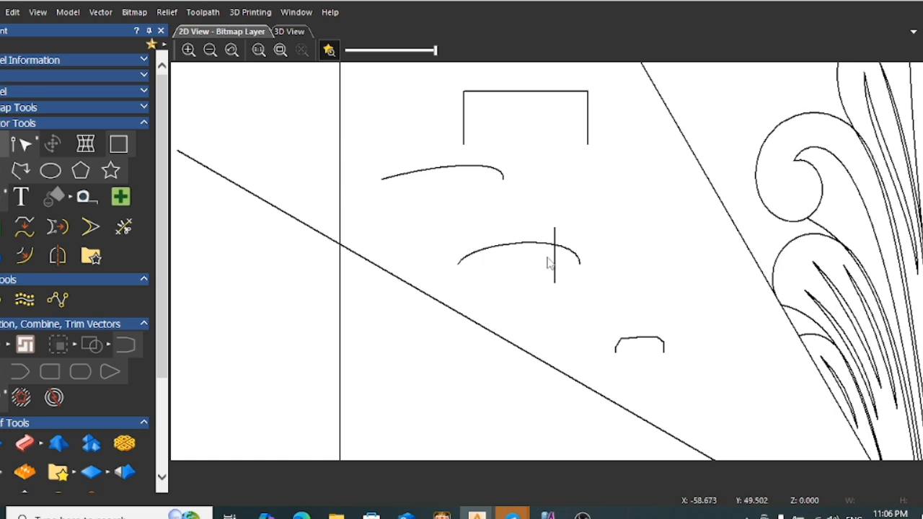
{"action": "scroll", "coordinate": [585, 206], "scroll_direction": "down", "scroll_amount": 2}
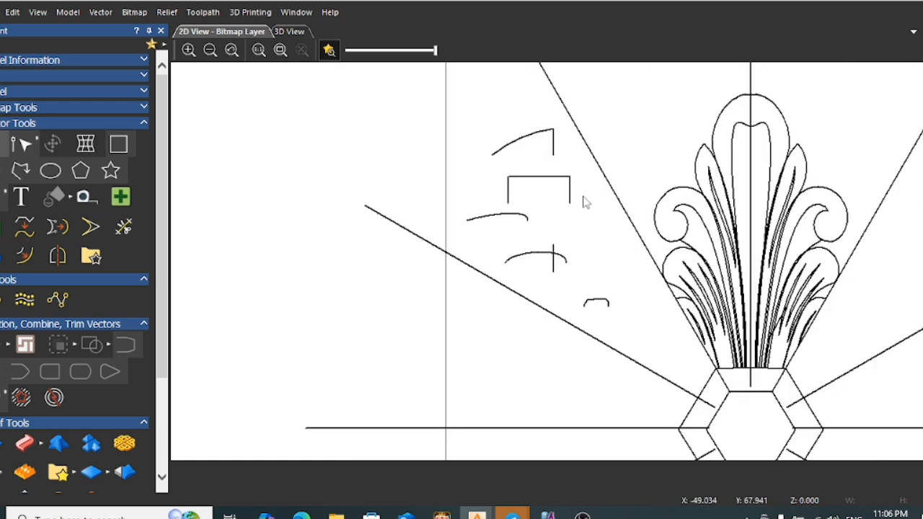
{"action": "left_click", "coordinate": [527, 254]}
{"action": "left_click_drag", "start_coordinate": [531, 257], "coordinate": [587, 275]}
{"action": "scroll", "coordinate": [555, 257], "scroll_direction": "up", "scroll_amount": 2}
{"action": "key", "text": "Escape"}
Move the vertical line left so that it crosses the original arch at its highest point
{"action": "left_click", "coordinate": [551, 281]}
{"action": "scroll", "coordinate": [545, 273], "scroll_direction": "up", "scroll_amount": 2}
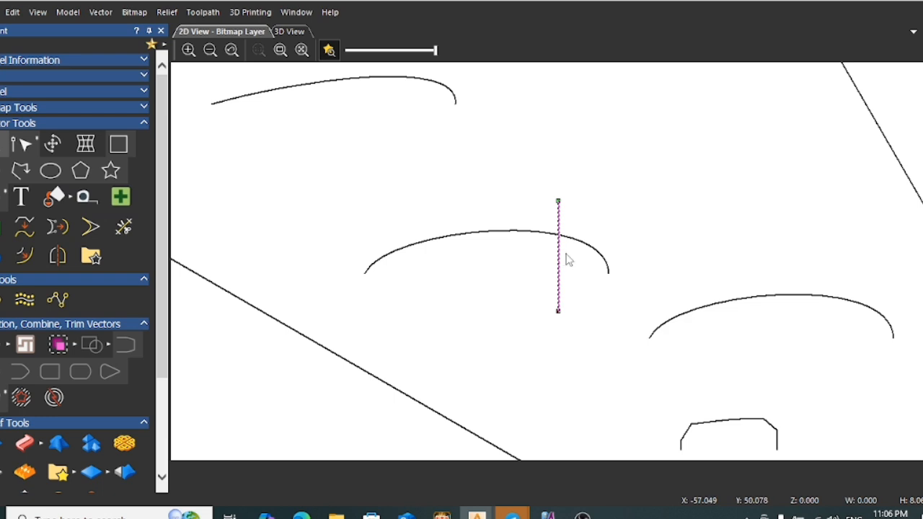
{"action": "left_click_drag", "start_coordinate": [520, 248], "coordinate": [511, 241]}
{"action": "scroll", "coordinate": [512, 241], "scroll_direction": "up", "scroll_amount": 3}
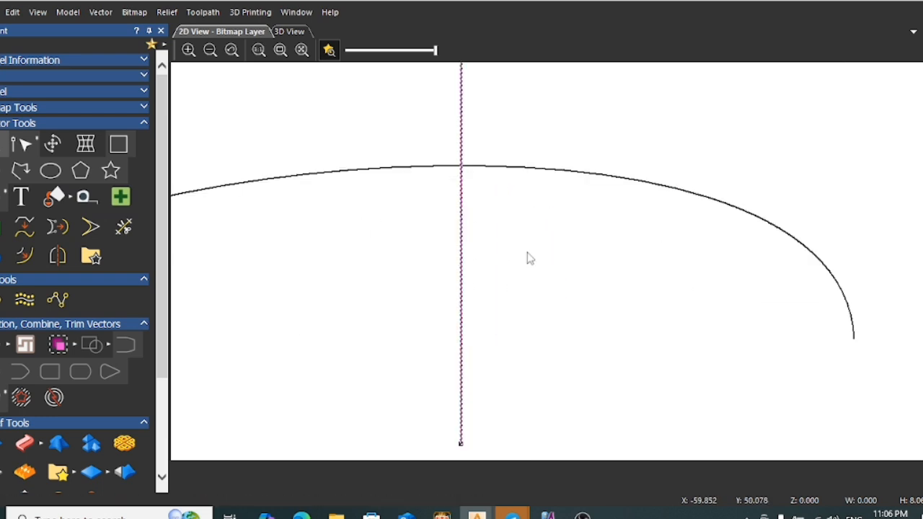
{"action": "key", "text": "Escape"}
{"action": "left_click", "coordinate": [438, 170]}
{"action": "scroll", "coordinate": [447, 179], "scroll_direction": "up", "scroll_amount": 4}
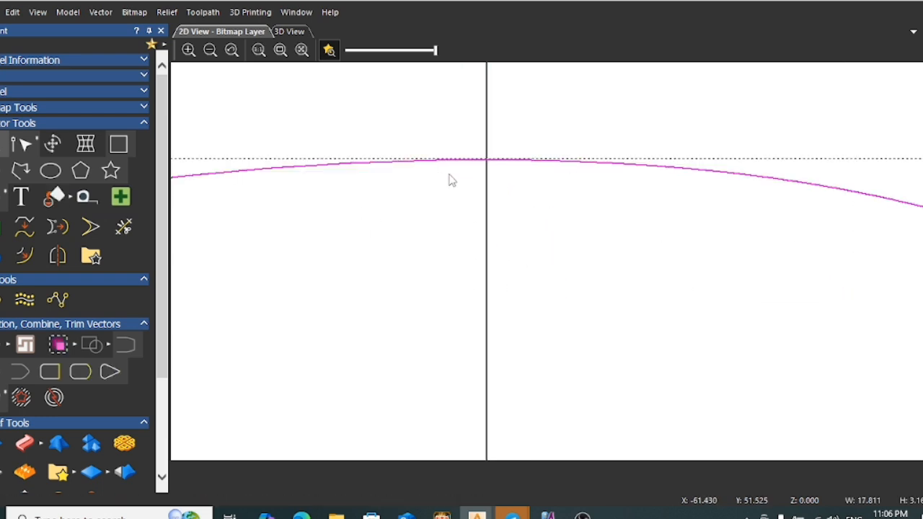
{"action": "scroll", "coordinate": [468, 186], "scroll_direction": "down", "scroll_amount": 2}
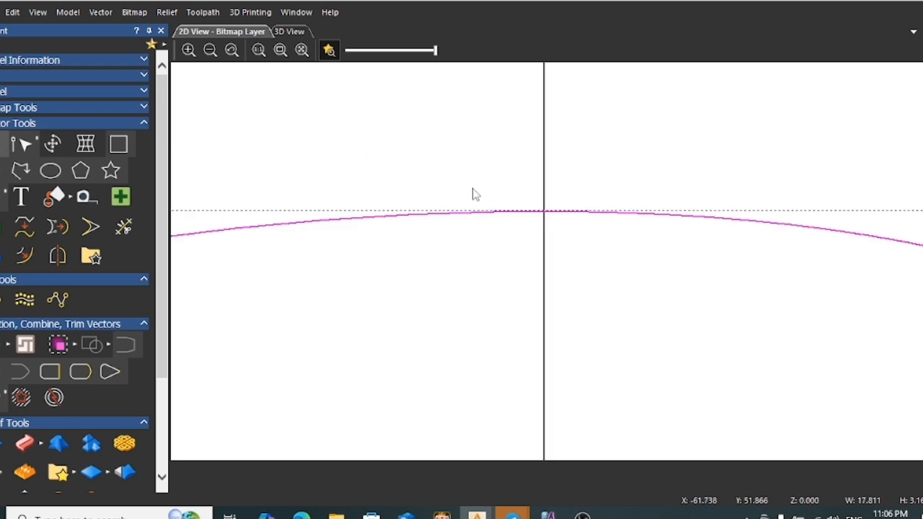
{"action": "left_click", "coordinate": [544, 272]}
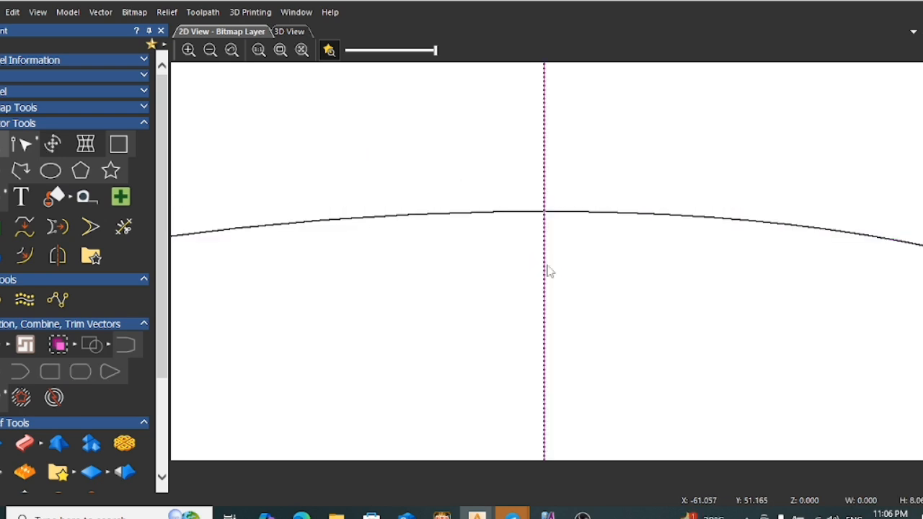
{"action": "scroll", "coordinate": [561, 261], "scroll_direction": "down", "scroll_amount": 5}
Trim away the original arch's right part and the portion of the vertical line above the arch
{"action": "left_click", "coordinate": [570, 301]}
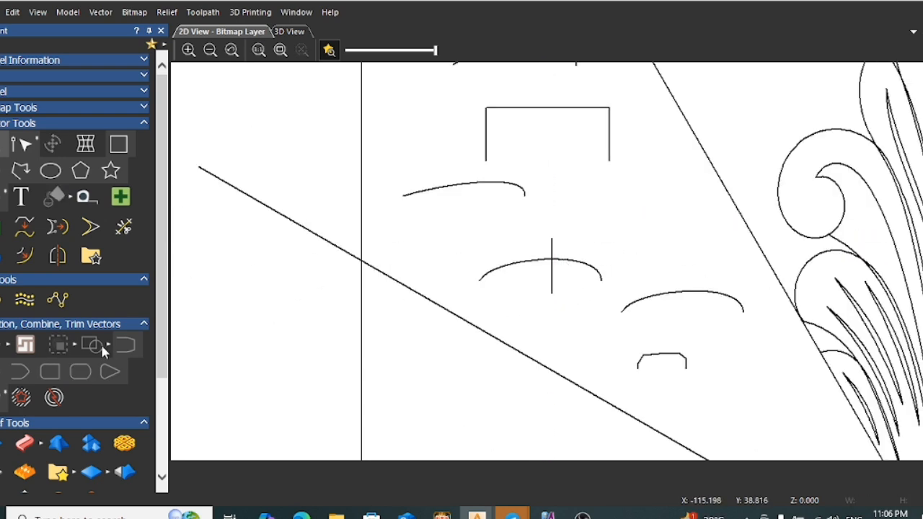
{"action": "left_click", "coordinate": [91, 228]}
{"action": "left_click", "coordinate": [557, 256]}
{"action": "left_click", "coordinate": [140, 113]}
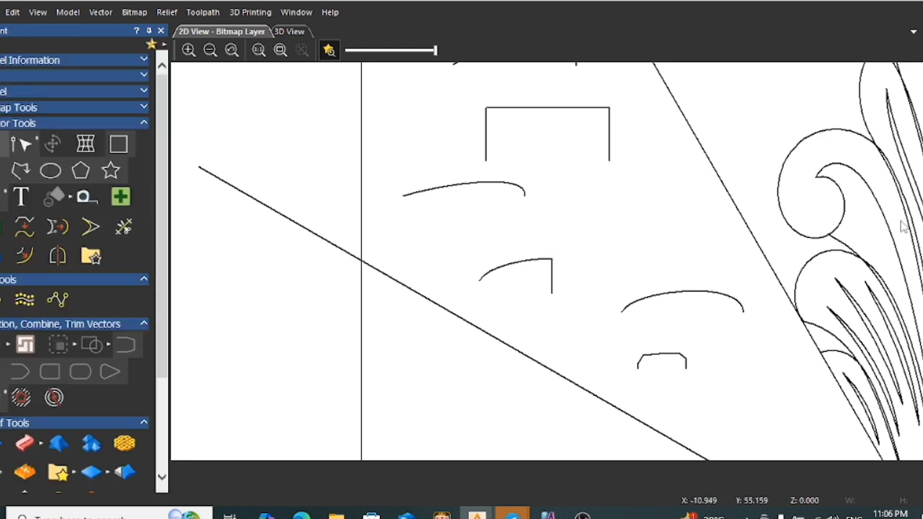
Join the remaining left half of the arch and the vertical line into a single vector
{"action": "scroll", "coordinate": [539, 275], "scroll_direction": "up", "scroll_amount": 2}
{"action": "left_click", "coordinate": [568, 254]}
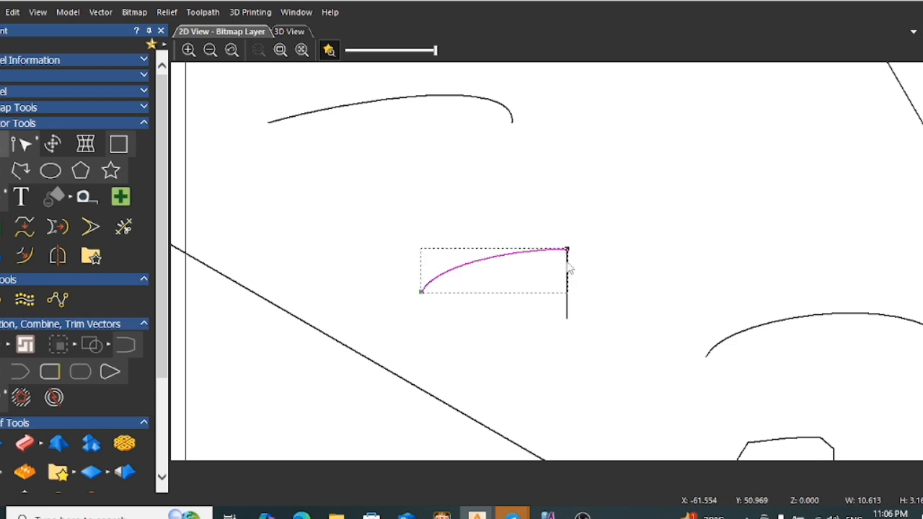
{"action": "left_click", "coordinate": [568, 270], "text": "shift"}
{"action": "right_click", "coordinate": [598, 292]}
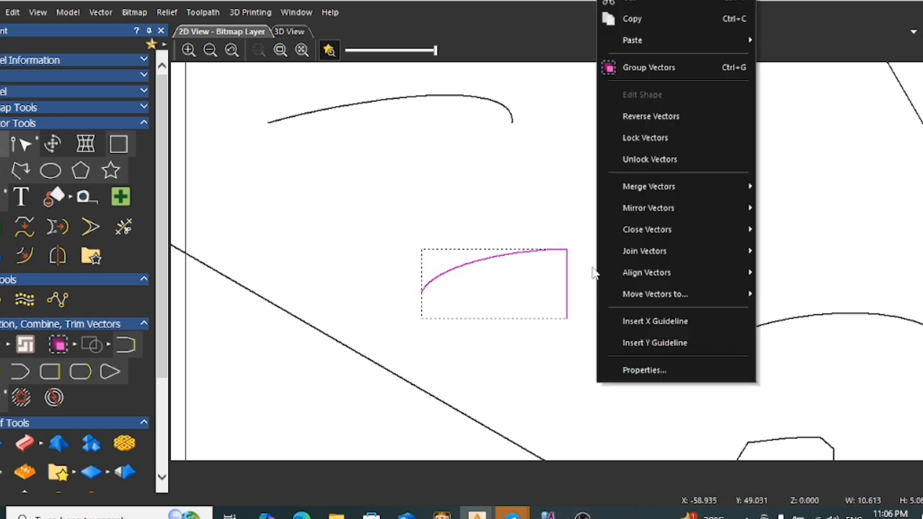
{"action": "mouse_move", "coordinate": [638, 257]}
{"action": "left_click", "coordinate": [766, 254]}
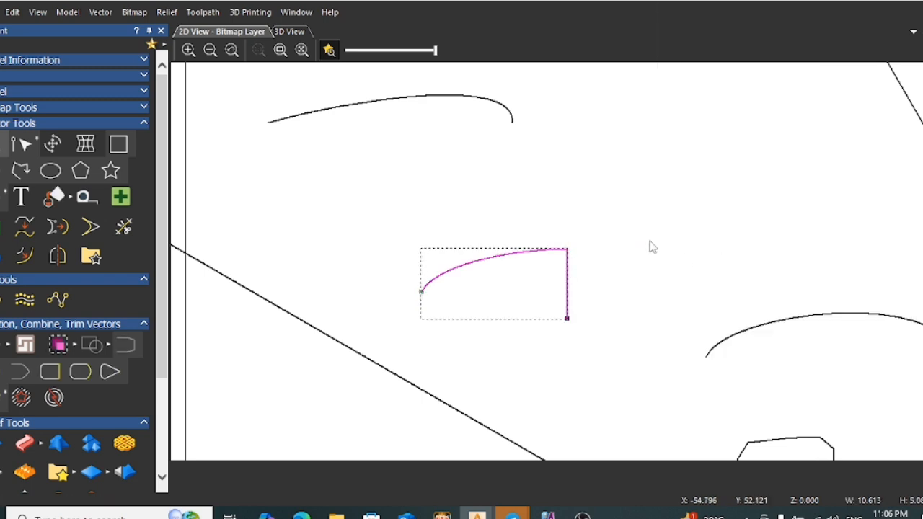
Raise the lower end node of the joined profile's vertical segment to the level of the curve's left end
{"action": "key", "text": "n"}
{"action": "left_click_drag", "start_coordinate": [529, 293], "coordinate": [607, 348]}
{"action": "key", "text": "Up"}
{"action": "key", "text": "Up"}
{"action": "key", "text": "Up"}
{"action": "key", "text": "Up"}
{"action": "key", "text": "Up"}
{"action": "key", "text": "Up"}
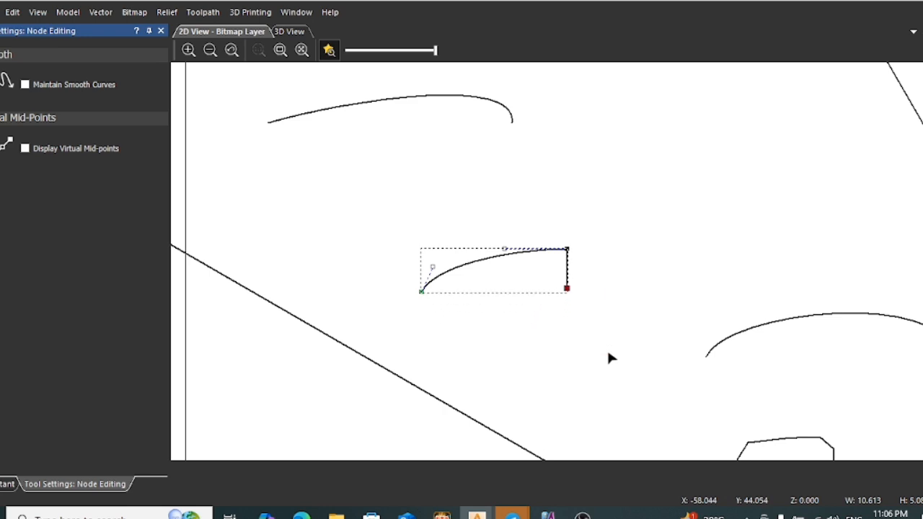
{"action": "key", "text": "Escape"}
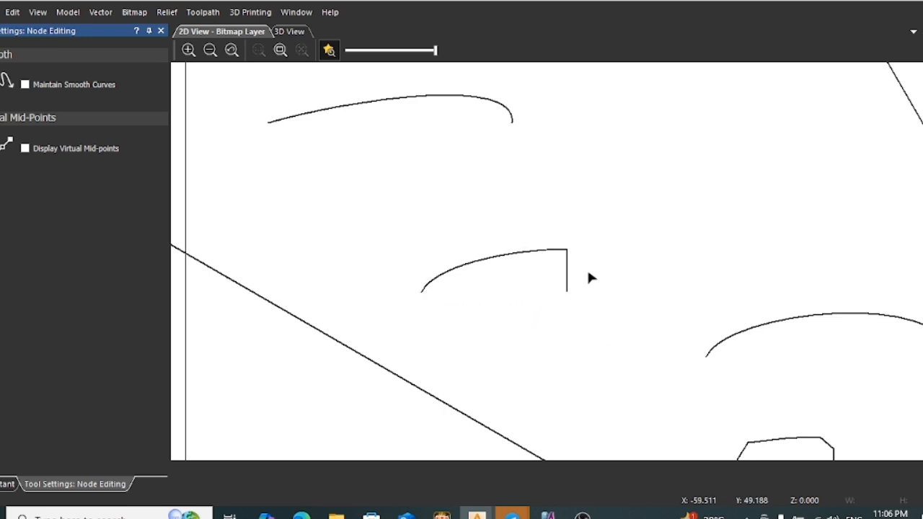
Adjust the half-arch's upper curve handle slightly left and down to refine its slope towards the peak
{"action": "left_click", "coordinate": [568, 274]}
{"action": "scroll", "coordinate": [570, 274], "scroll_direction": "down", "scroll_amount": 2}
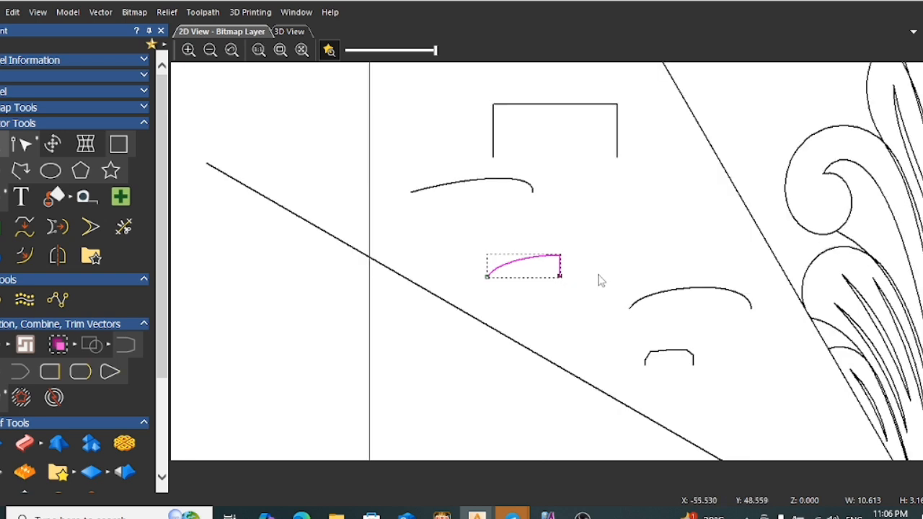
{"action": "scroll", "coordinate": [555, 266], "scroll_direction": "up", "scroll_amount": 4}
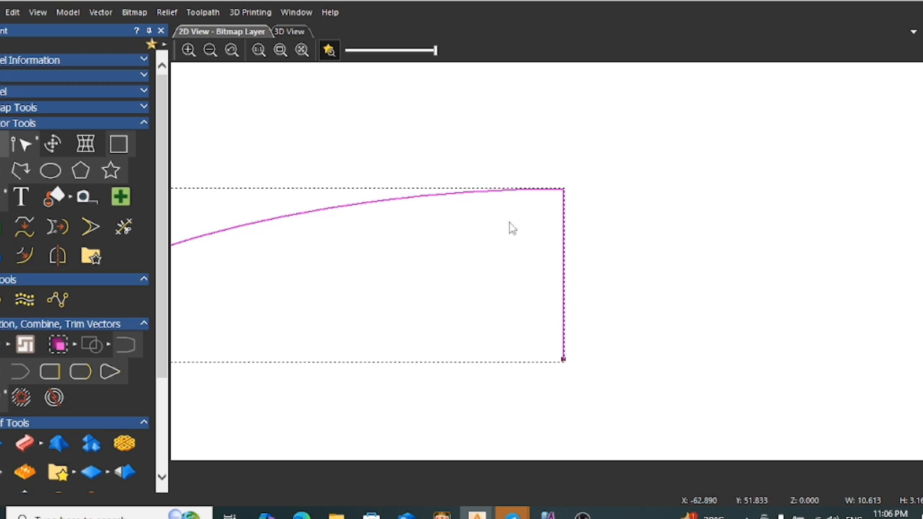
{"action": "scroll", "coordinate": [512, 228], "scroll_direction": "down", "scroll_amount": 2}
{"action": "double_click", "coordinate": [490, 245]}
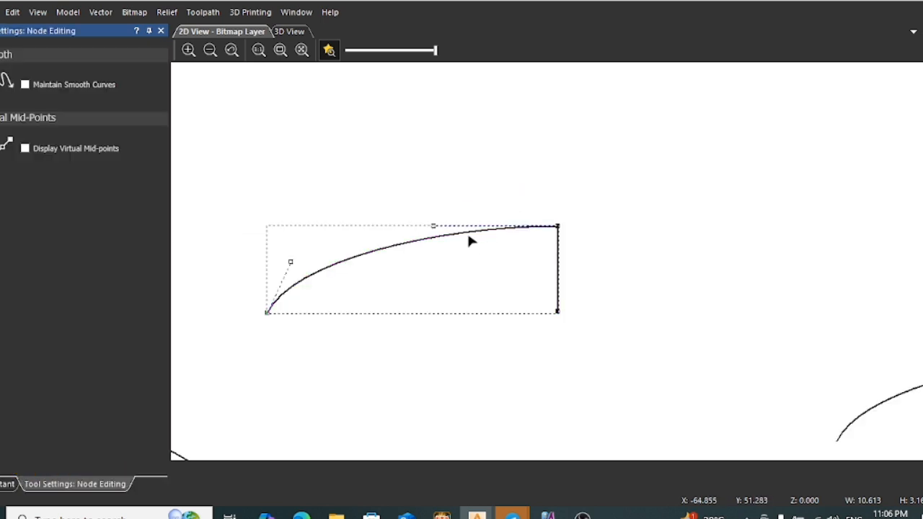
{"action": "left_click_drag", "start_coordinate": [433, 227], "coordinate": [417, 231]}
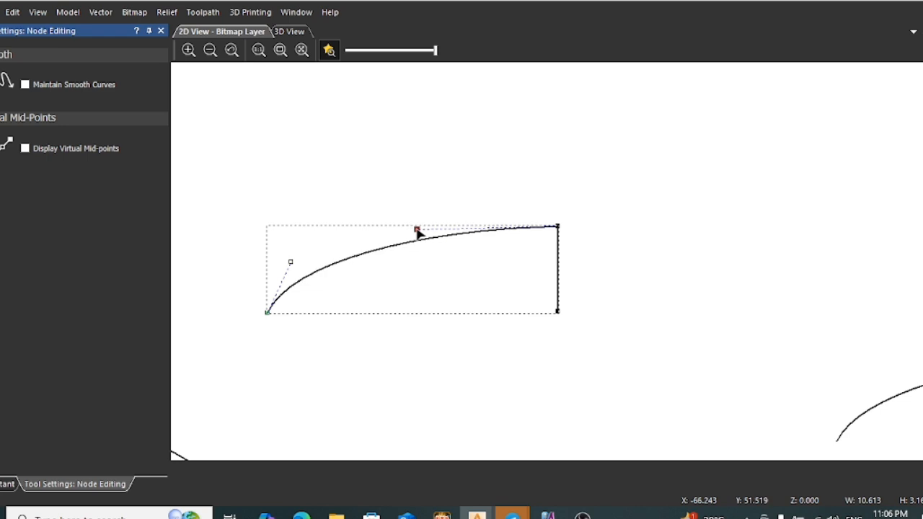
{"action": "left_click", "coordinate": [531, 273]}
{"action": "scroll", "coordinate": [575, 271], "scroll_direction": "down", "scroll_amount": 3}
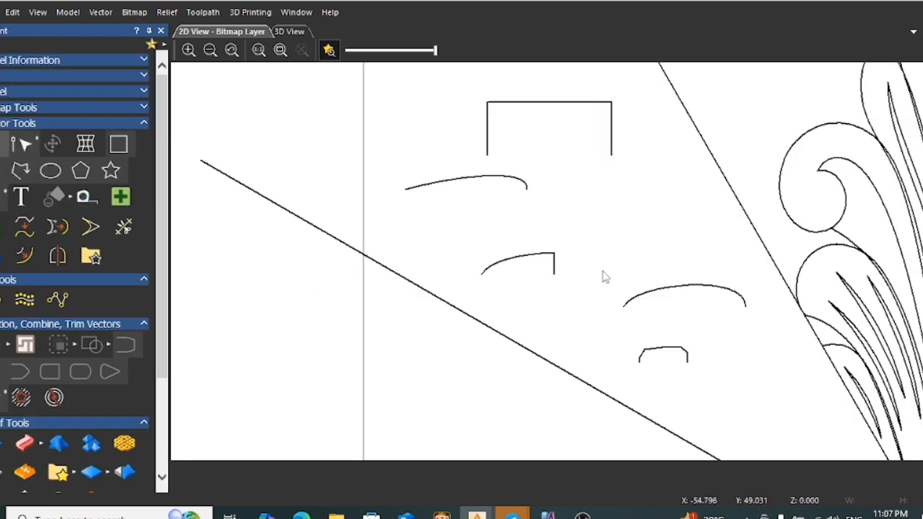
Start a Two Rail Sweep with the lower-left leaf's outer curve as first drive rail and its lower curve as second
{"action": "scroll", "coordinate": [698, 289], "scroll_direction": "up", "scroll_amount": 2}
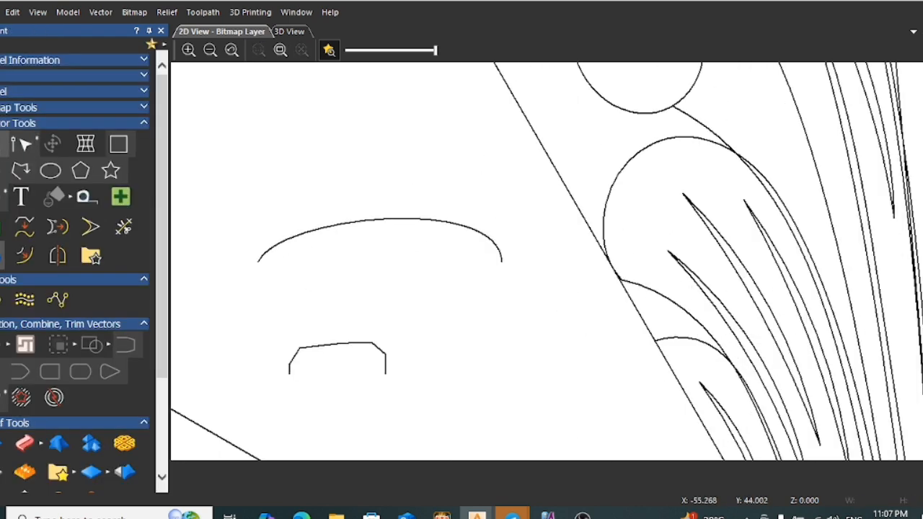
{"action": "scroll", "coordinate": [31, 375], "scroll_direction": "down", "scroll_amount": 3}
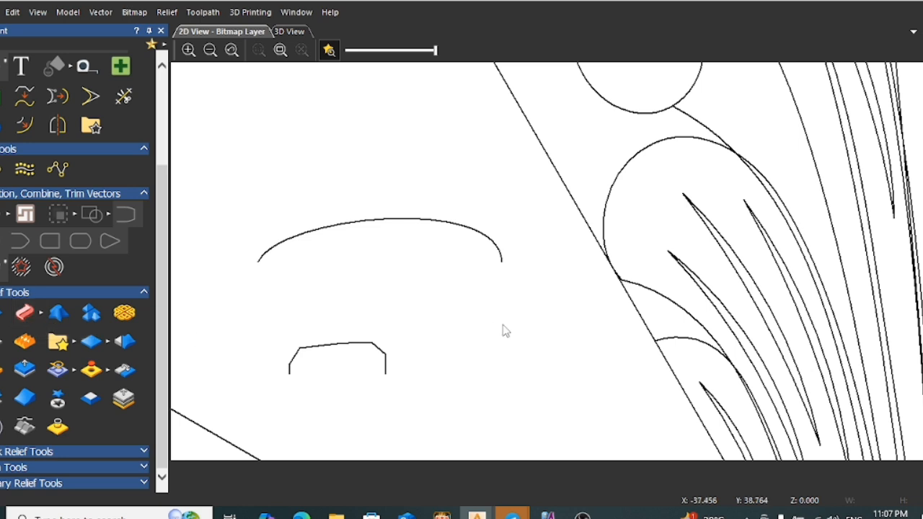
{"action": "scroll", "coordinate": [505, 331], "scroll_direction": "down", "scroll_amount": 2}
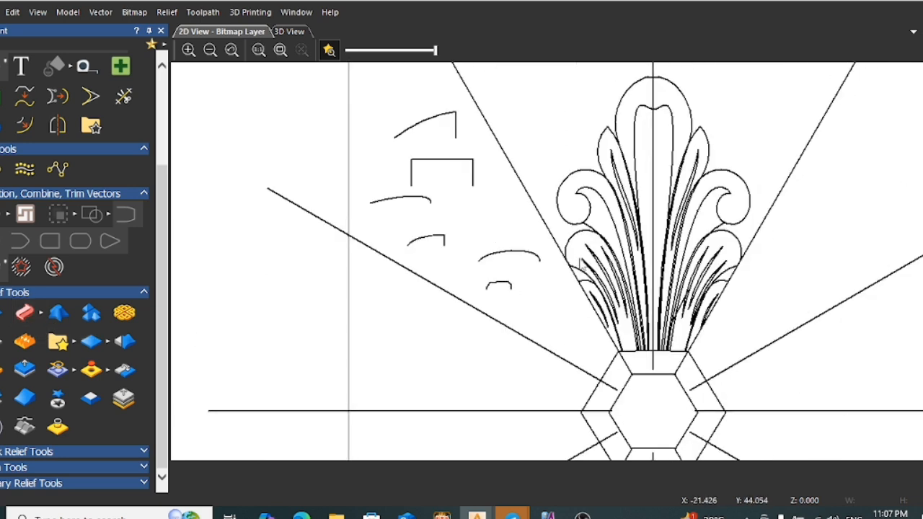
{"action": "scroll", "coordinate": [577, 258], "scroll_direction": "up", "scroll_amount": 1}
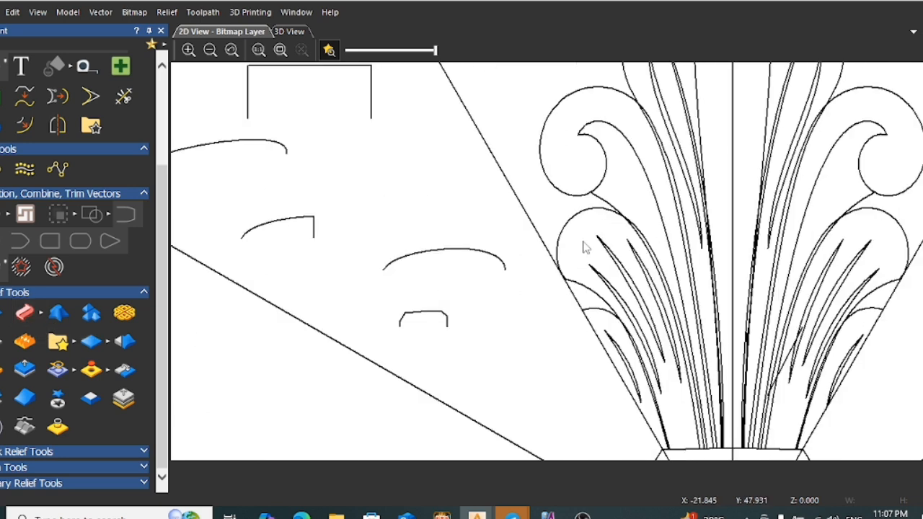
{"action": "left_click", "coordinate": [91, 315]}
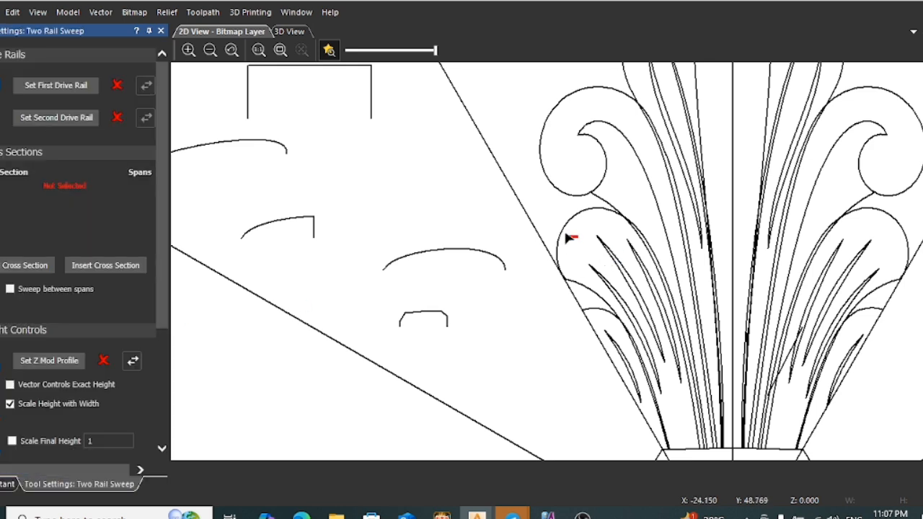
{"action": "left_click", "coordinate": [567, 237]}
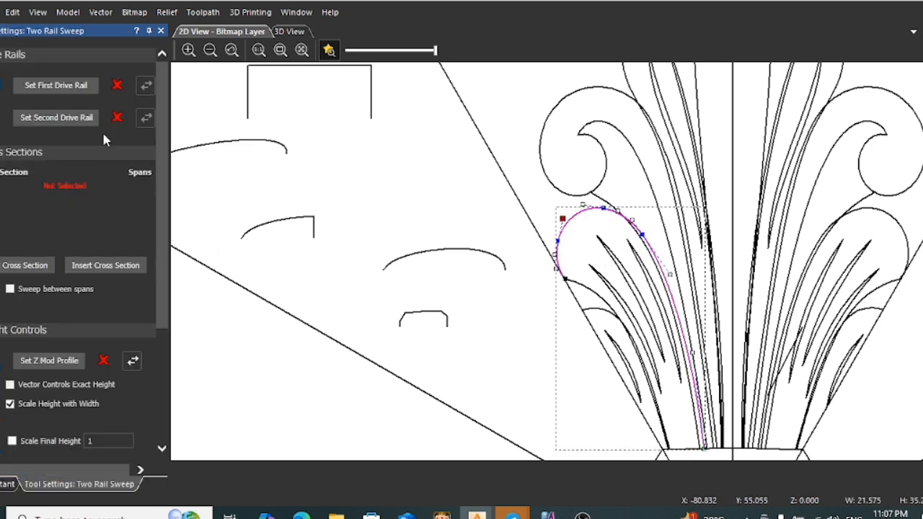
{"action": "left_click", "coordinate": [52, 88]}
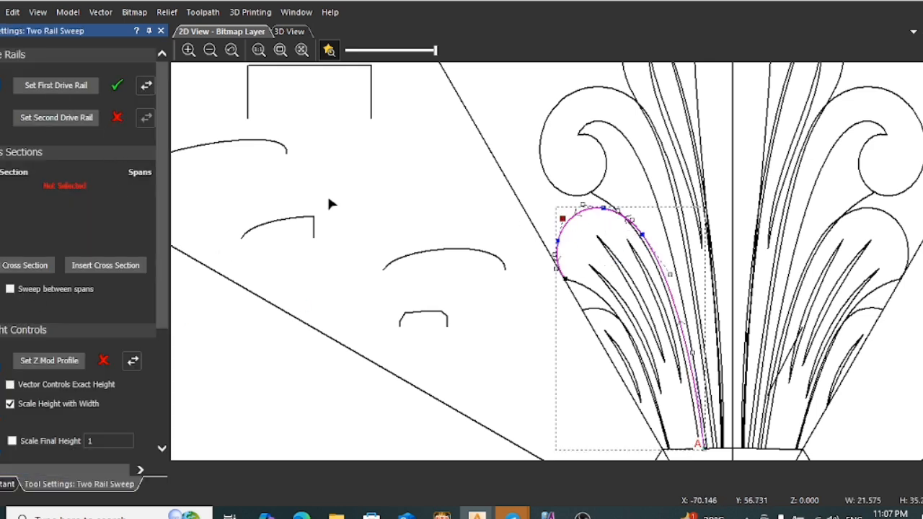
{"action": "left_click", "coordinate": [585, 286]}
{"action": "left_click", "coordinate": [52, 121]}
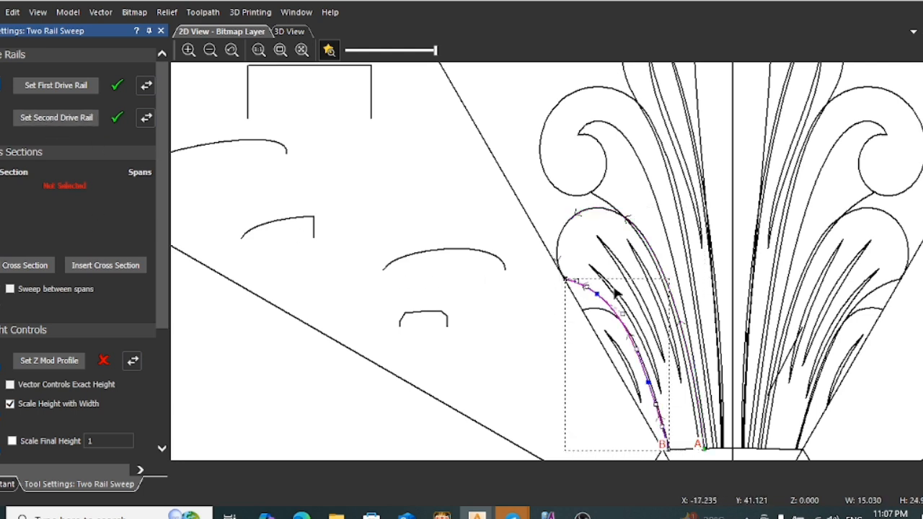
Set the small chamfered profile below the full arch as the sweep's cross section
{"action": "left_click", "coordinate": [464, 252]}
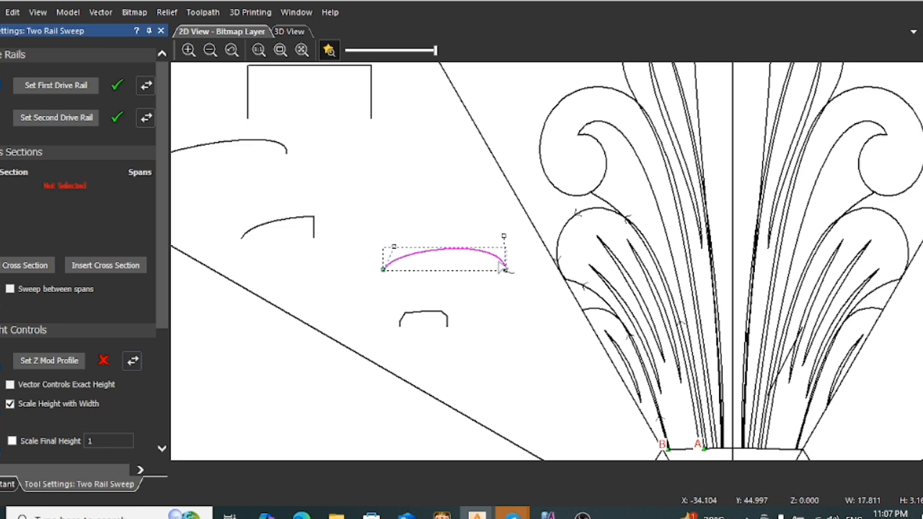
{"action": "scroll", "coordinate": [43, 325], "scroll_direction": "down", "scroll_amount": 3}
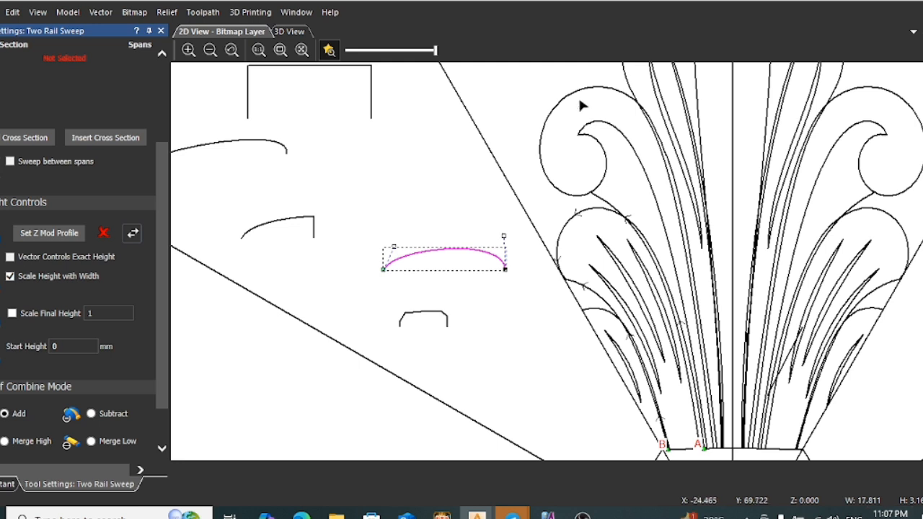
{"action": "scroll", "coordinate": [559, 238], "scroll_direction": "down", "scroll_amount": 2}
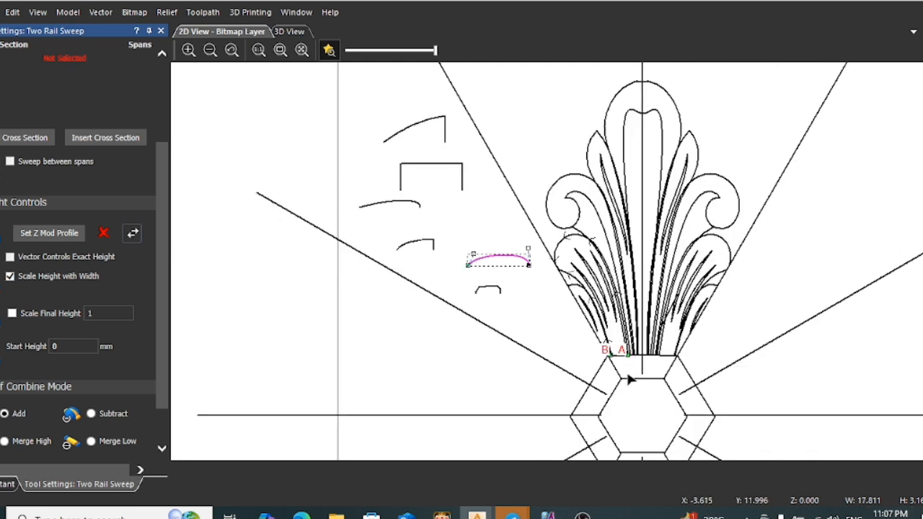
{"action": "scroll", "coordinate": [546, 274], "scroll_direction": "up", "scroll_amount": 2}
{"action": "scroll", "coordinate": [546, 310], "scroll_direction": "down", "scroll_amount": 2}
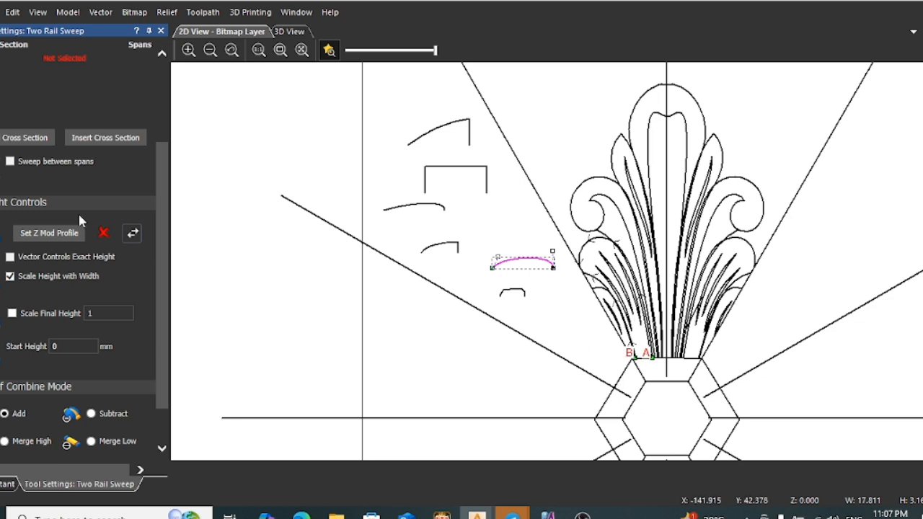
{"action": "scroll", "coordinate": [388, 209], "scroll_direction": "down", "scroll_amount": 2}
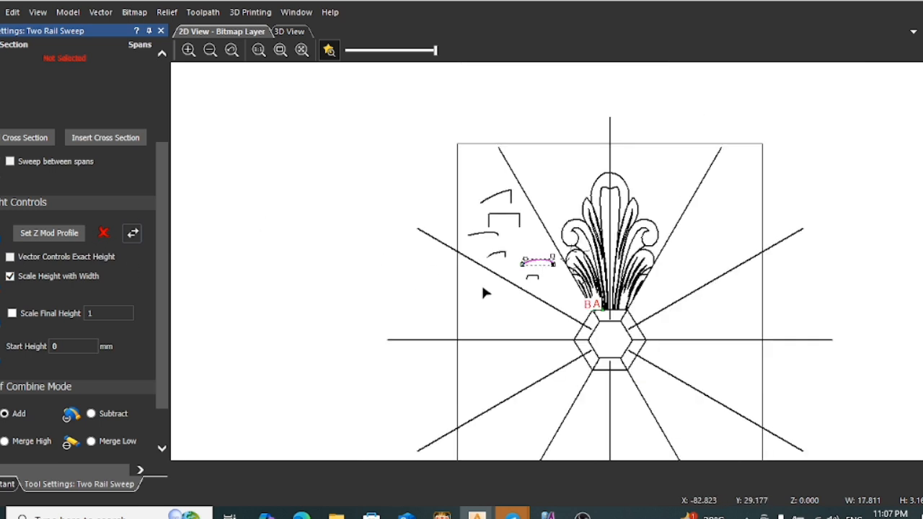
{"action": "scroll", "coordinate": [530, 274], "scroll_direction": "up", "scroll_amount": 2}
{"action": "left_click_drag", "start_coordinate": [544, 281], "coordinate": [525, 251]}
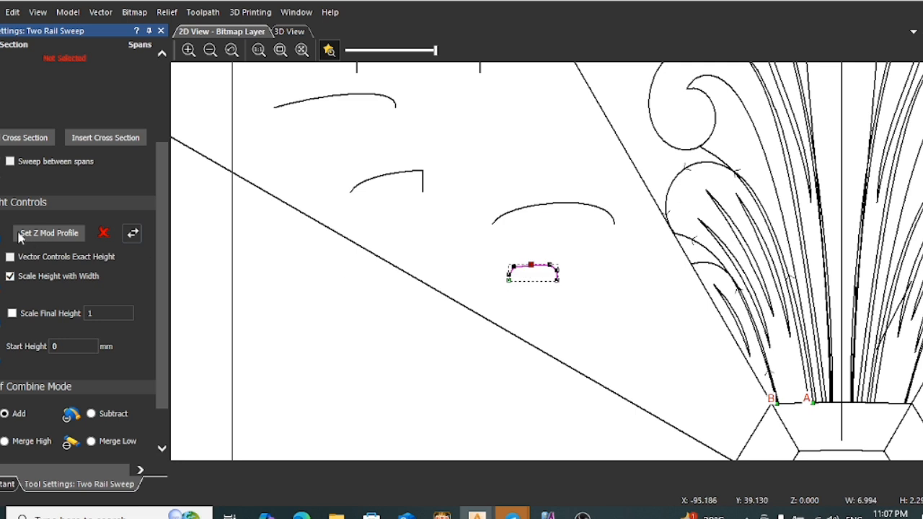
{"action": "left_click", "coordinate": [28, 138]}
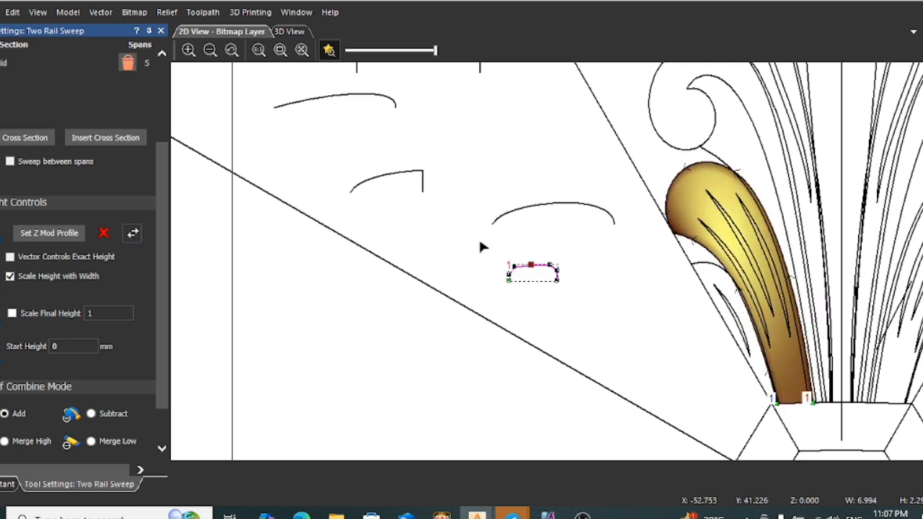
{"action": "left_click", "coordinate": [533, 216]}
{"action": "left_click", "coordinate": [56, 235]}
{"action": "scroll", "coordinate": [521, 243], "scroll_direction": "down", "scroll_amount": 1}
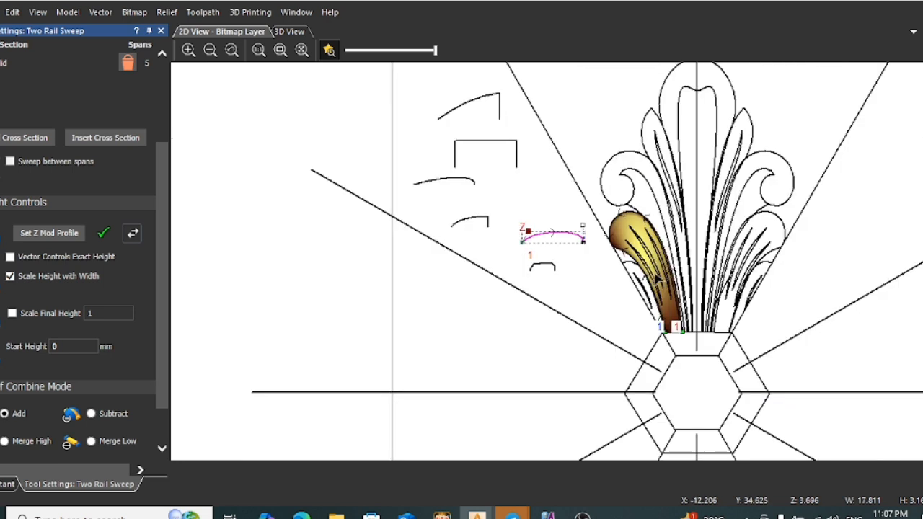
{"action": "left_click", "coordinate": [161, 30]}
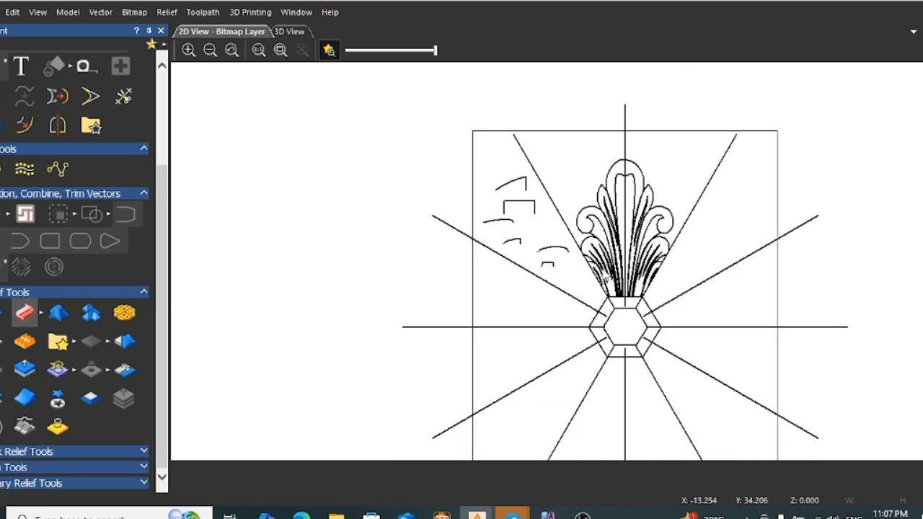
{"action": "scroll", "coordinate": [577, 285], "scroll_direction": "down", "scroll_amount": 1}
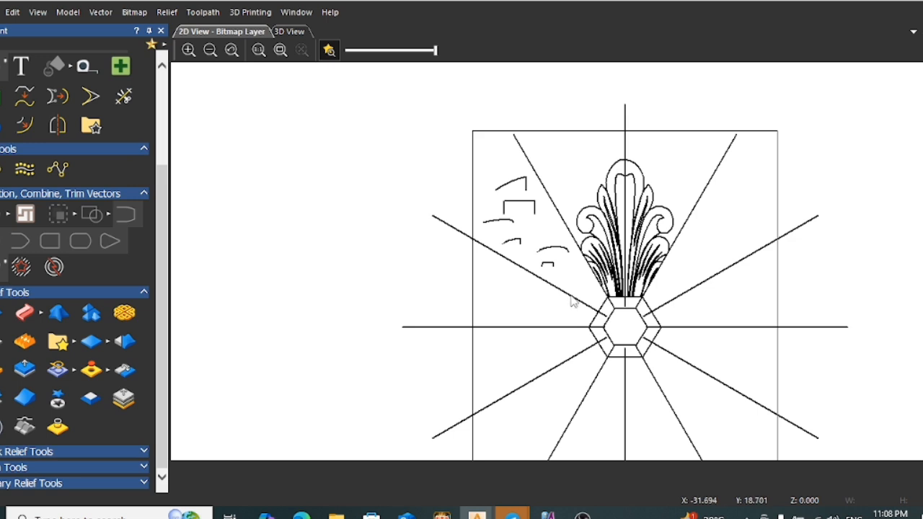
{"action": "scroll", "coordinate": [487, 288], "scroll_direction": "up", "scroll_amount": 2}
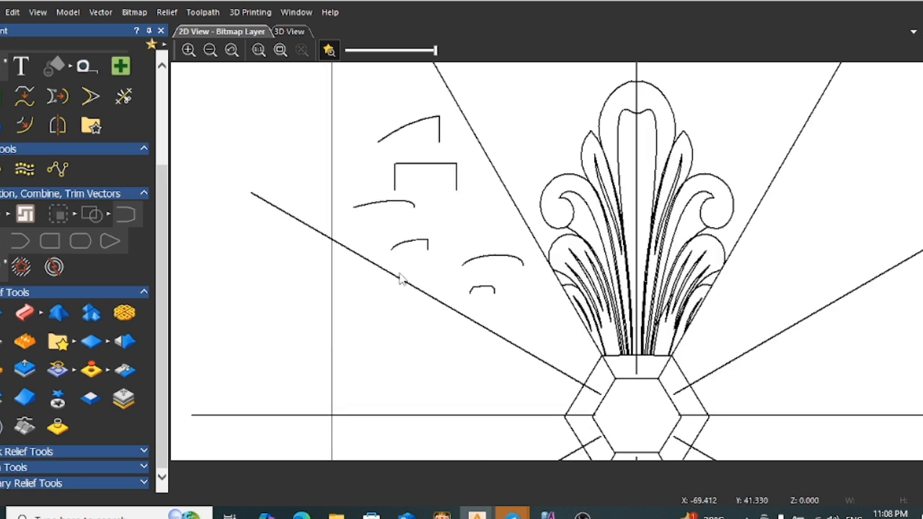
{"action": "scroll", "coordinate": [482, 293], "scroll_direction": "up", "scroll_amount": 2}
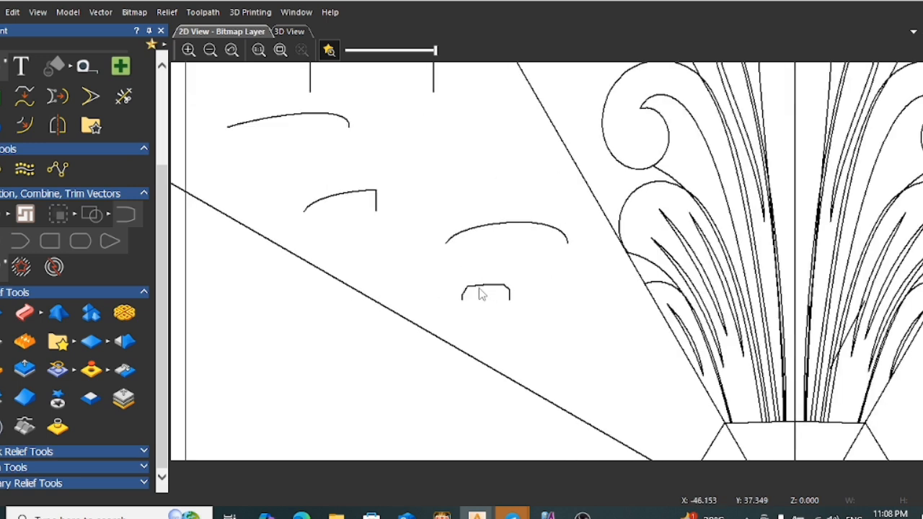
{"action": "scroll", "coordinate": [614, 261], "scroll_direction": "down", "scroll_amount": 2}
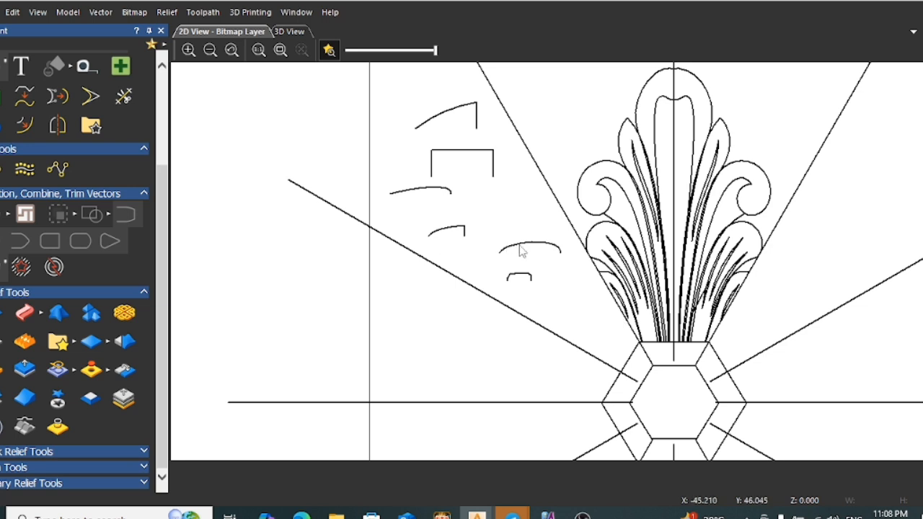
{"action": "scroll", "coordinate": [522, 250], "scroll_direction": "up", "scroll_amount": 2}
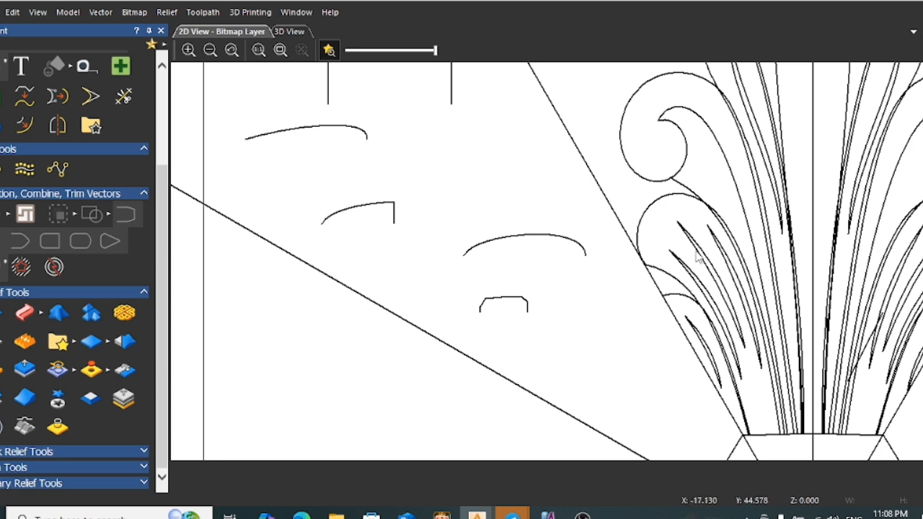
{"action": "scroll", "coordinate": [599, 248], "scroll_direction": "down", "scroll_amount": 3}
{"action": "scroll", "coordinate": [645, 253], "scroll_direction": "down", "scroll_amount": 1}
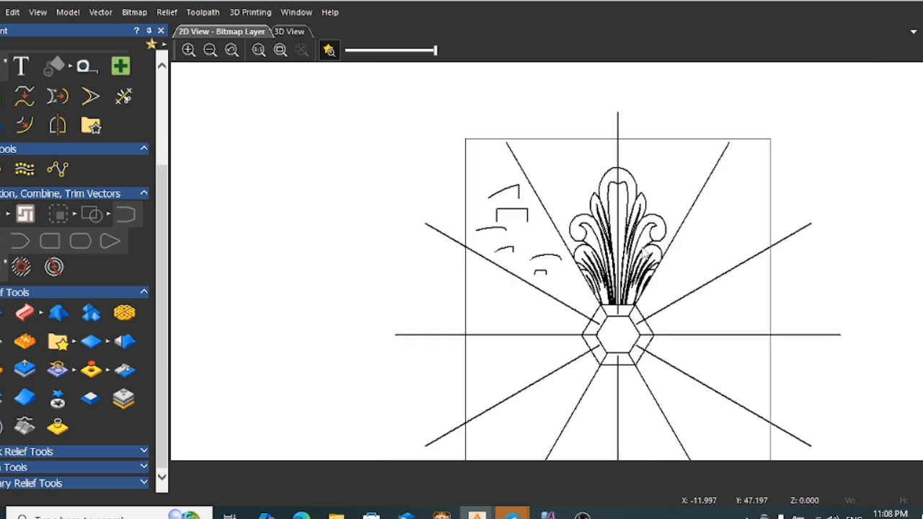
Start a Two Rail Sweep with the rounded lower-left leaf's upper outline as first drive rail and its lower outline as second
{"action": "scroll", "coordinate": [605, 274], "scroll_direction": "up", "scroll_amount": 3}
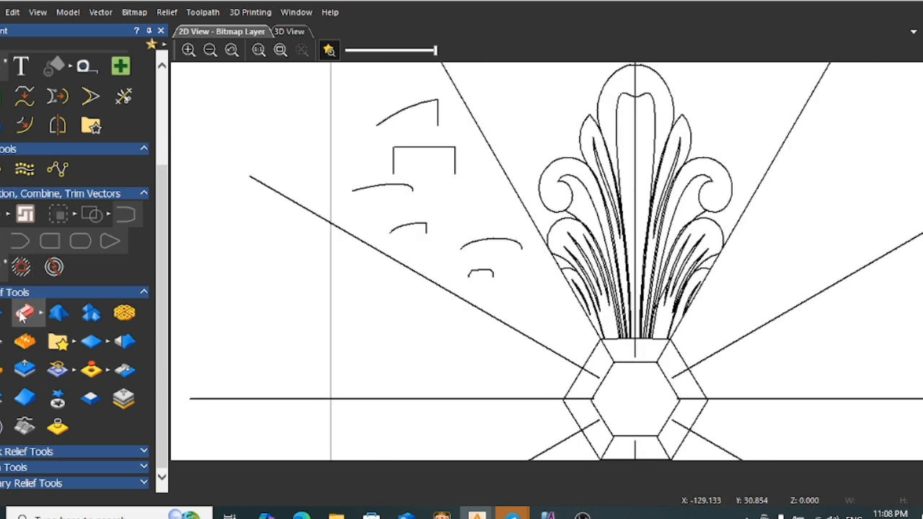
{"action": "left_click", "coordinate": [24, 313]}
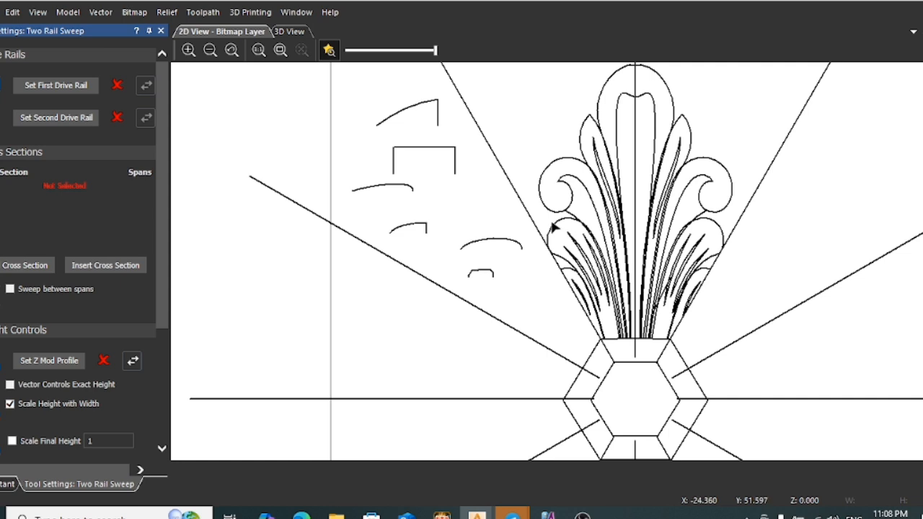
{"action": "left_click", "coordinate": [549, 233]}
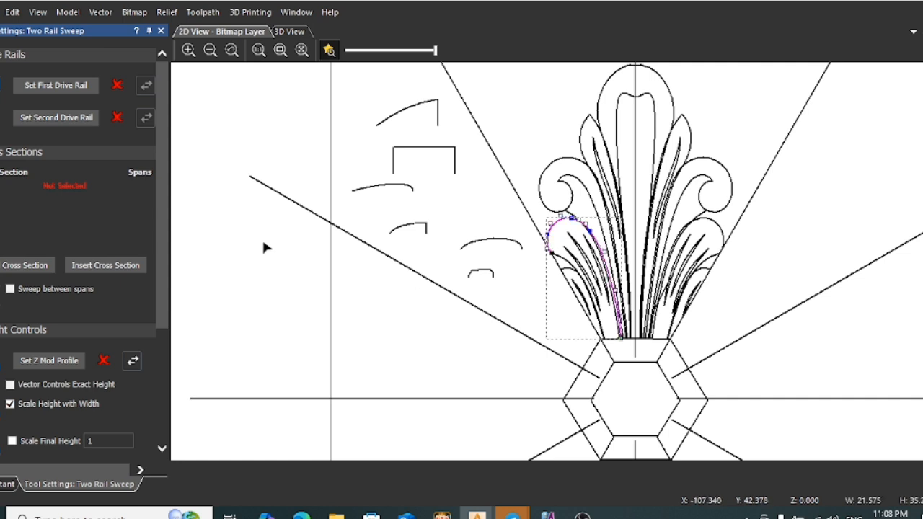
{"action": "left_click", "coordinate": [70, 87]}
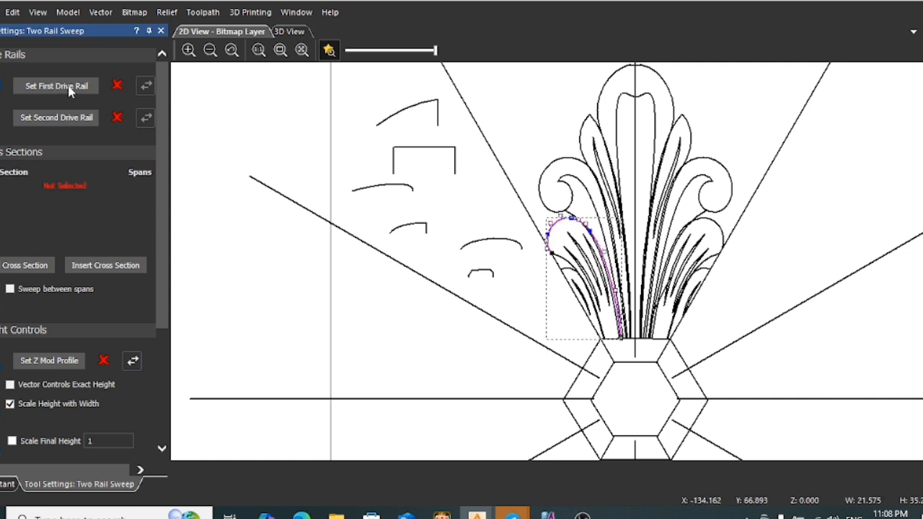
{"action": "left_click", "coordinate": [565, 262]}
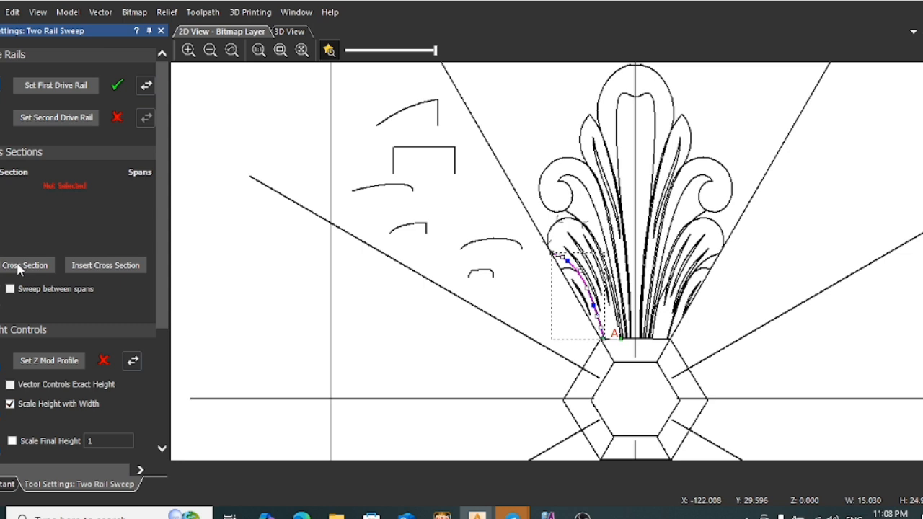
{"action": "left_click", "coordinate": [58, 117]}
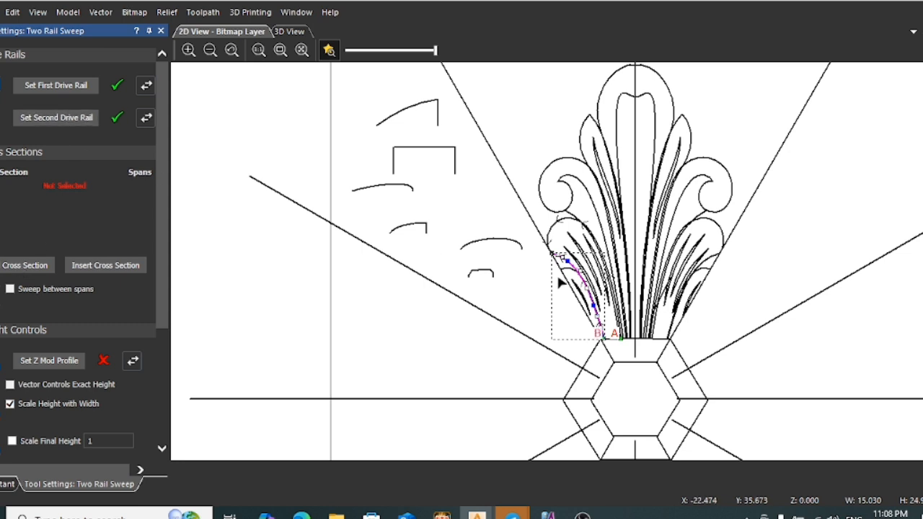
Add the small chamfered profile as the sweep's cross section and set the full arch above it as Z Mod Profile
{"action": "scroll", "coordinate": [569, 269], "scroll_direction": "up", "scroll_amount": 2}
{"action": "left_click", "coordinate": [396, 292]}
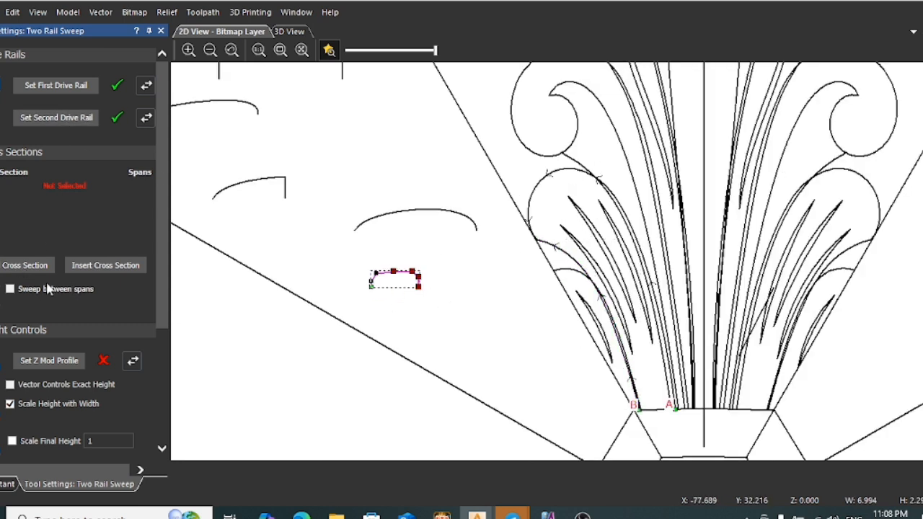
{"action": "left_click", "coordinate": [24, 267]}
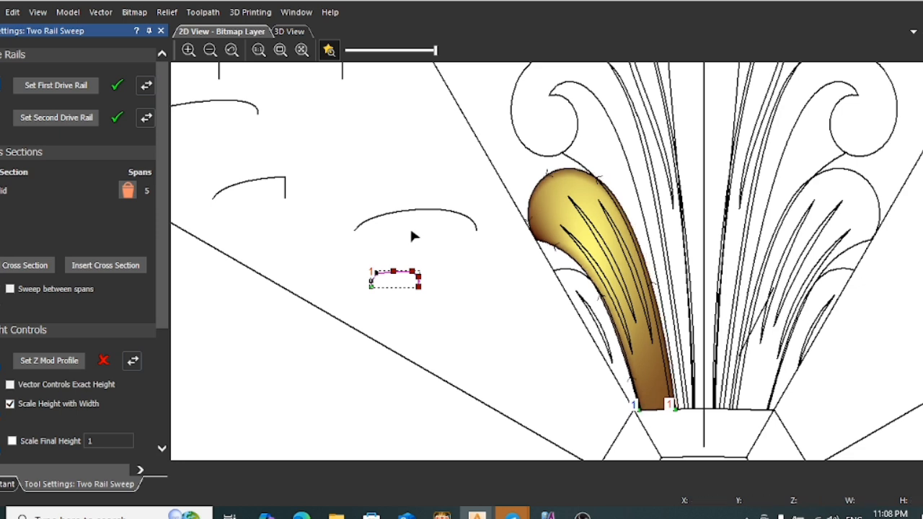
{"action": "left_click", "coordinate": [416, 210]}
{"action": "left_click", "coordinate": [51, 361]}
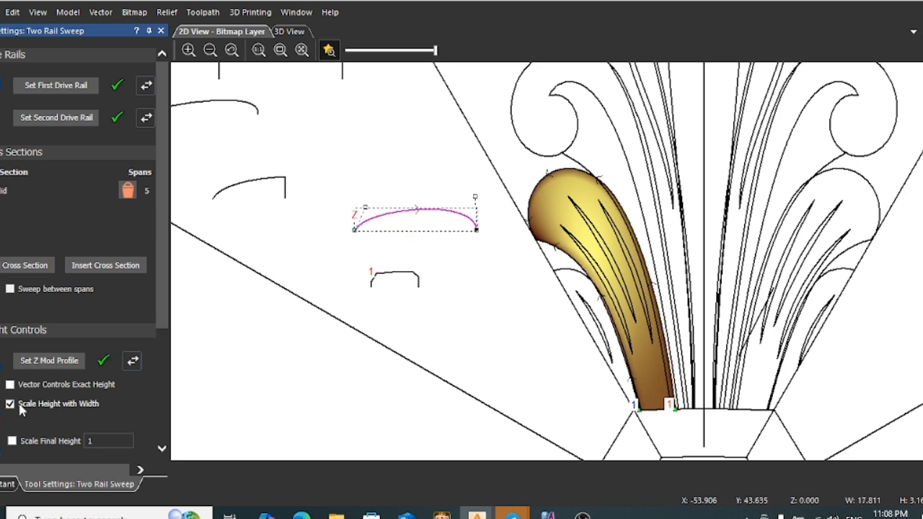
Apply the leaf sweep with Scale Height with Width off, Scale Final Height set to 8 and Merge High combine mode
{"action": "left_click", "coordinate": [10, 404]}
{"action": "scroll", "coordinate": [54, 394], "scroll_direction": "down", "scroll_amount": 3}
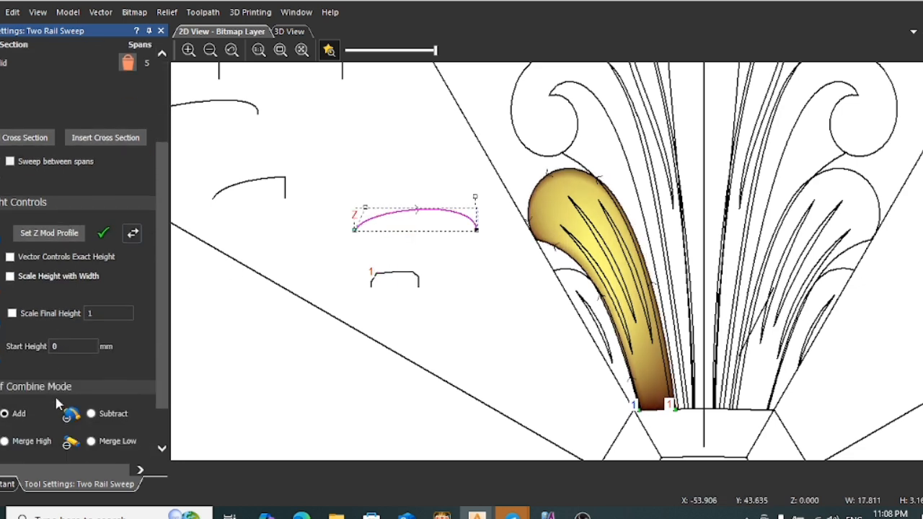
{"action": "left_click", "coordinate": [12, 313]}
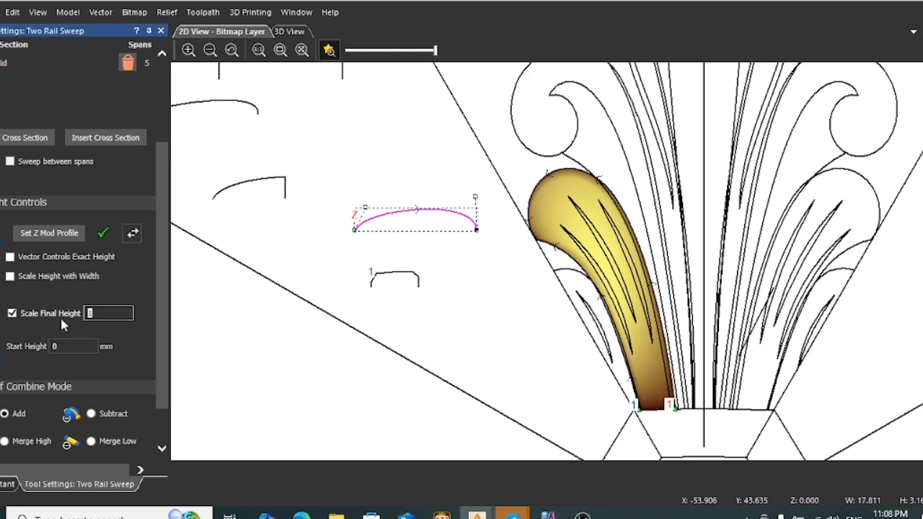
{"action": "type", "text": "8"}
{"action": "scroll", "coordinate": [7, 407], "scroll_direction": "down", "scroll_amount": 1}
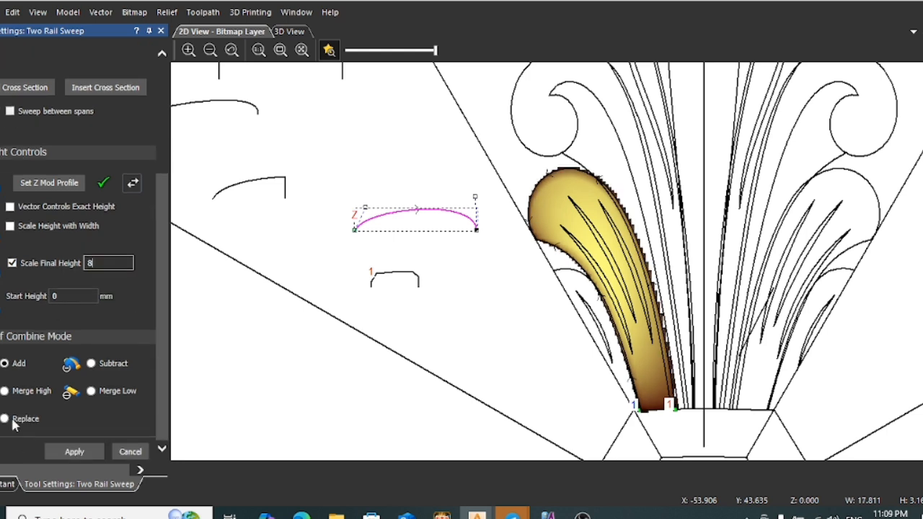
{"action": "left_click", "coordinate": [5, 391]}
{"action": "left_click", "coordinate": [76, 454]}
{"action": "scroll", "coordinate": [552, 260], "scroll_direction": "down", "scroll_amount": 2}
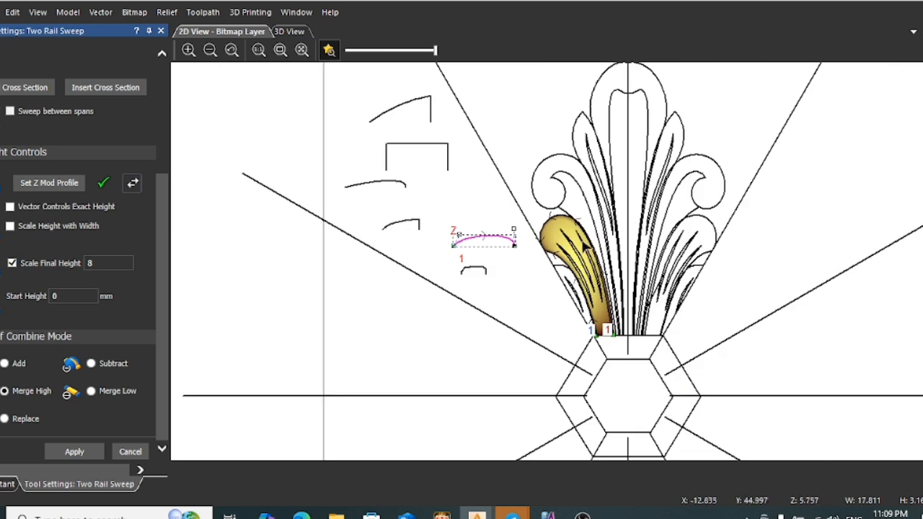
Set the upper-left pointed leaf's right edge as first drive rail and its left edge as second drive rail
{"action": "scroll", "coordinate": [590, 157], "scroll_direction": "up", "scroll_amount": 2}
{"action": "scroll", "coordinate": [578, 274], "scroll_direction": "down", "scroll_amount": 2}
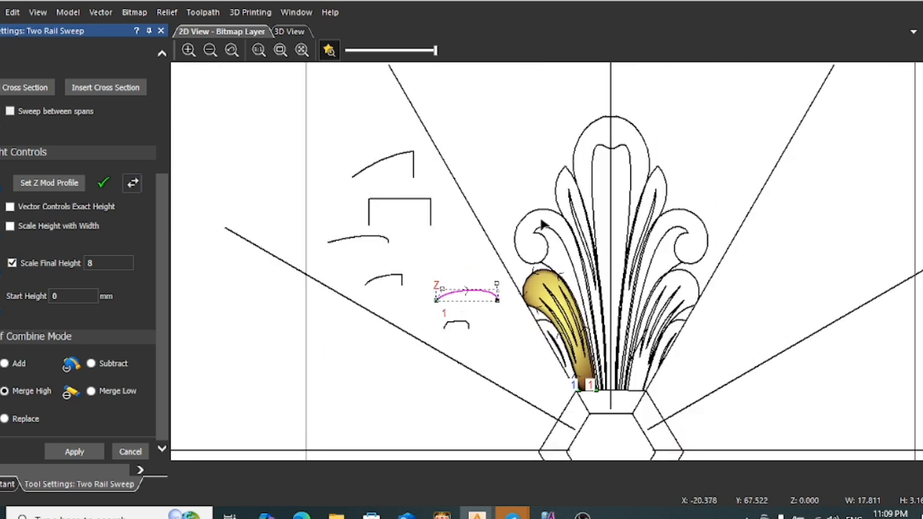
{"action": "scroll", "coordinate": [575, 201], "scroll_direction": "up", "scroll_amount": 2}
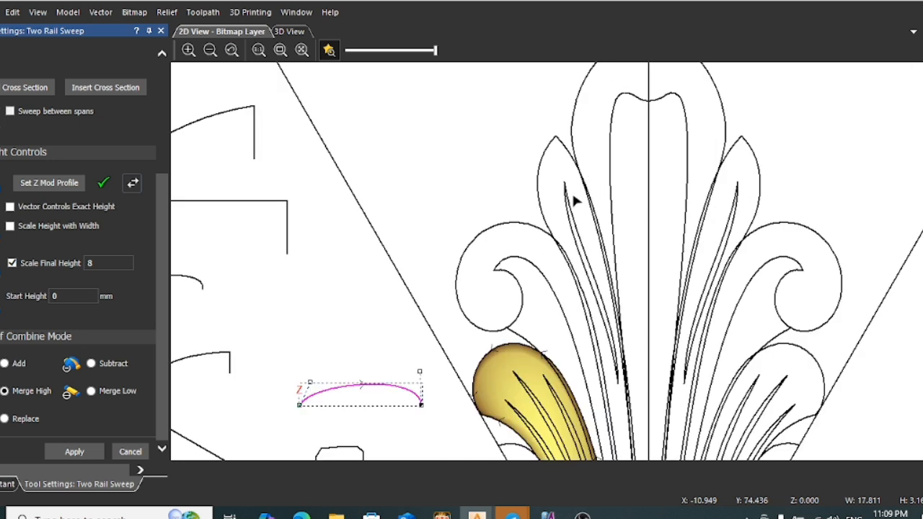
{"action": "left_click", "coordinate": [575, 156]}
{"action": "scroll", "coordinate": [99, 117], "scroll_direction": "up", "scroll_amount": 5}
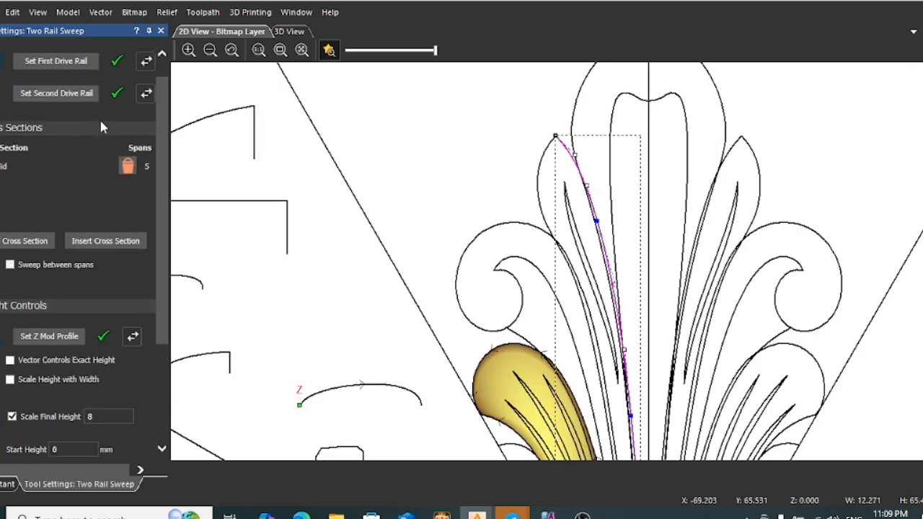
{"action": "left_click", "coordinate": [81, 86]}
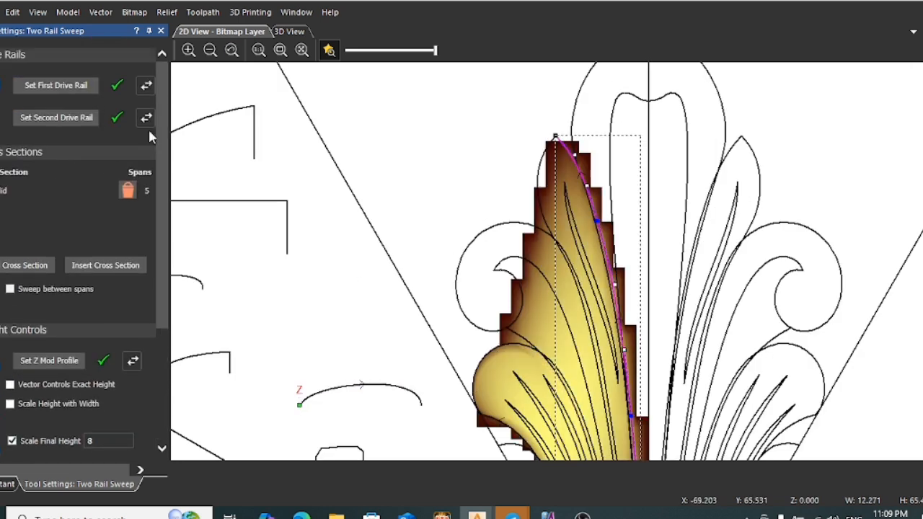
{"action": "left_click", "coordinate": [539, 185]}
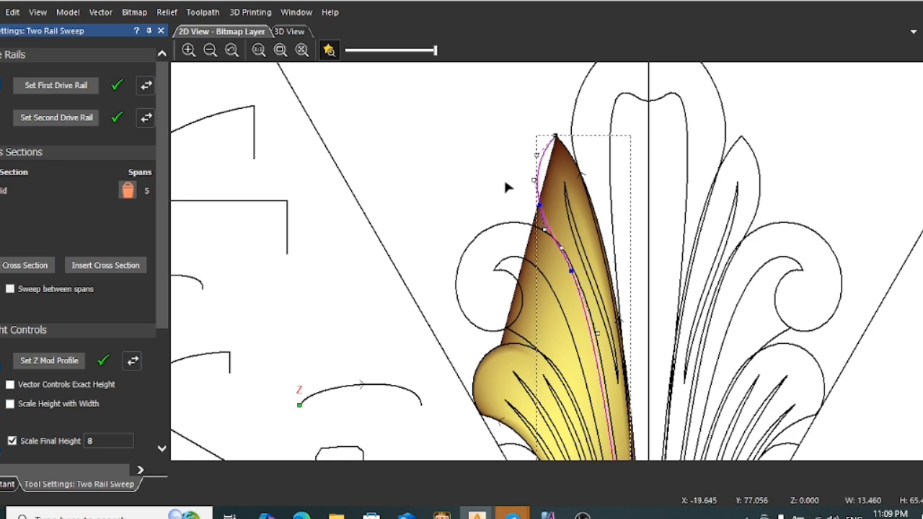
{"action": "left_click", "coordinate": [33, 117]}
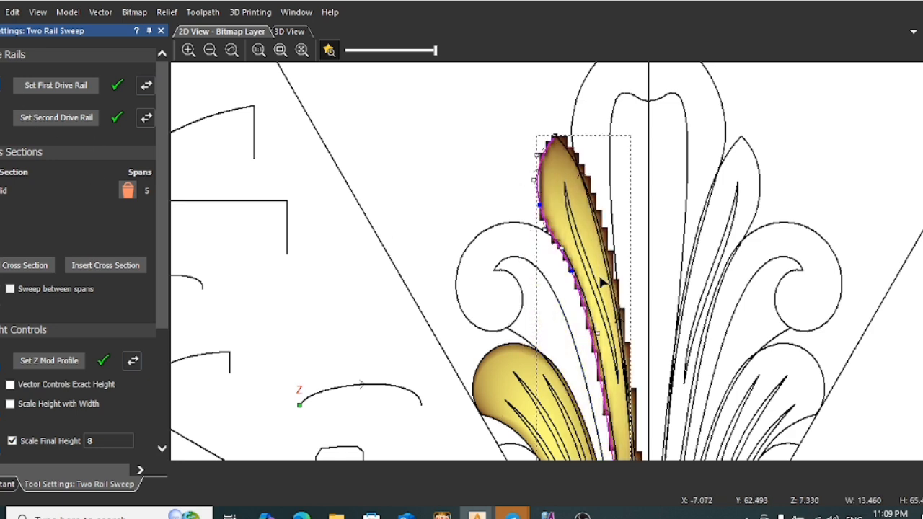
Examine the sweep preview on the upper-left pointed leaf from its tip down to its base
{"action": "scroll", "coordinate": [603, 295], "scroll_direction": "down", "scroll_amount": 2}
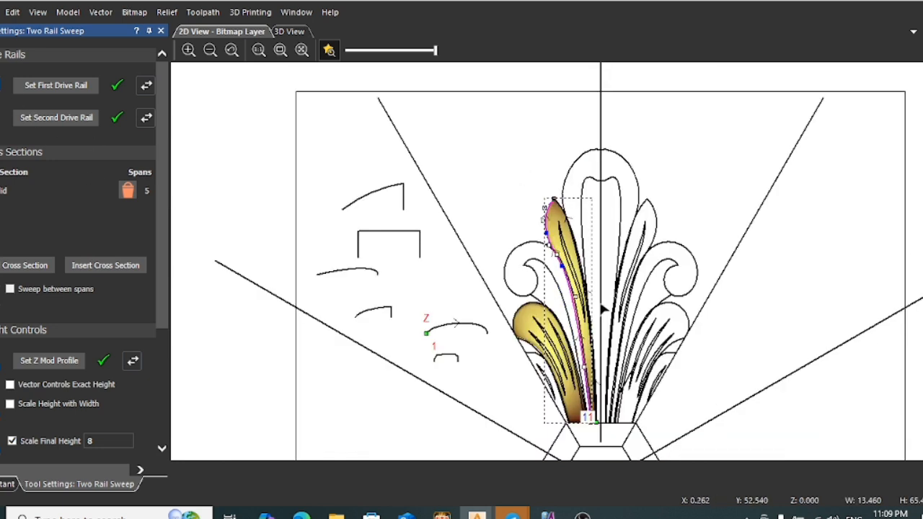
{"action": "scroll", "coordinate": [582, 322], "scroll_direction": "up", "scroll_amount": 2}
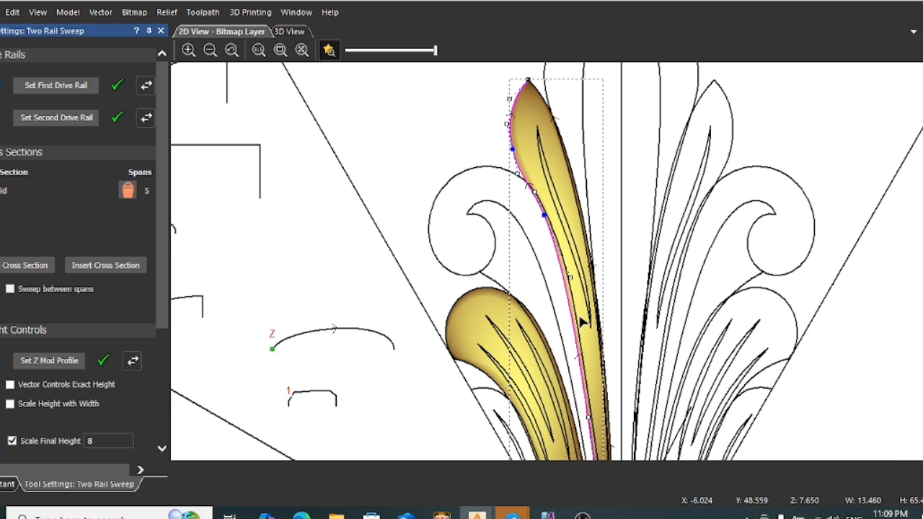
{"action": "scroll", "coordinate": [582, 322], "scroll_direction": "down", "scroll_amount": 2}
{"action": "scroll", "coordinate": [583, 334], "scroll_direction": "up", "scroll_amount": 2}
{"action": "scroll", "coordinate": [592, 422], "scroll_direction": "up", "scroll_amount": 3}
{"action": "scroll", "coordinate": [592, 426], "scroll_direction": "down", "scroll_amount": 2}
{"action": "scroll", "coordinate": [596, 421], "scroll_direction": "up", "scroll_amount": 1}
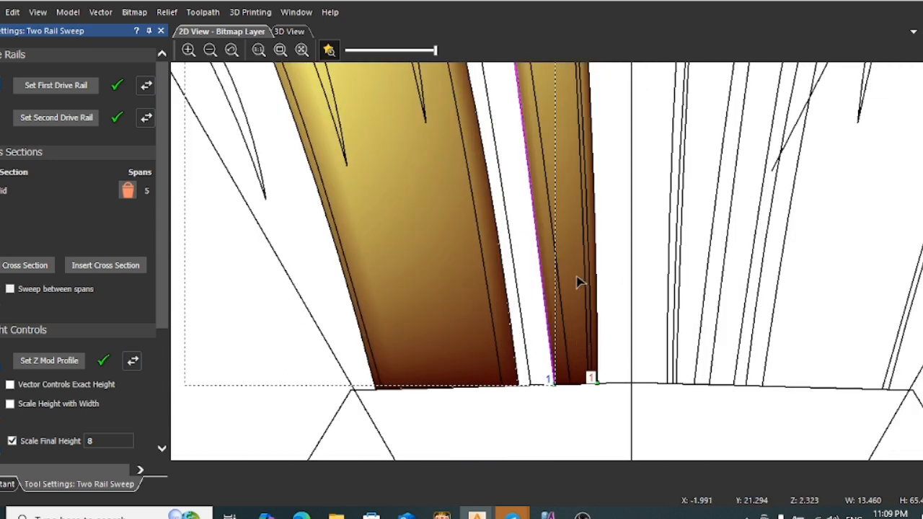
{"action": "scroll", "coordinate": [580, 281], "scroll_direction": "down", "scroll_amount": 3}
{"action": "scroll", "coordinate": [557, 168], "scroll_direction": "down", "scroll_amount": 1}
{"action": "scroll", "coordinate": [547, 178], "scroll_direction": "up", "scroll_amount": 4}
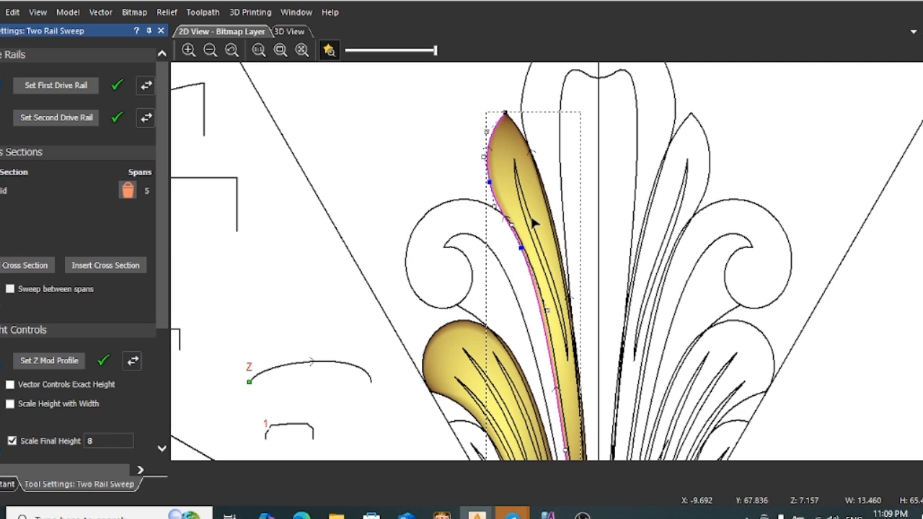
Apply the Two Rail Sweep to the upper-left pointed leaf
{"action": "scroll", "coordinate": [168, 357], "scroll_direction": "down", "scroll_amount": 3}
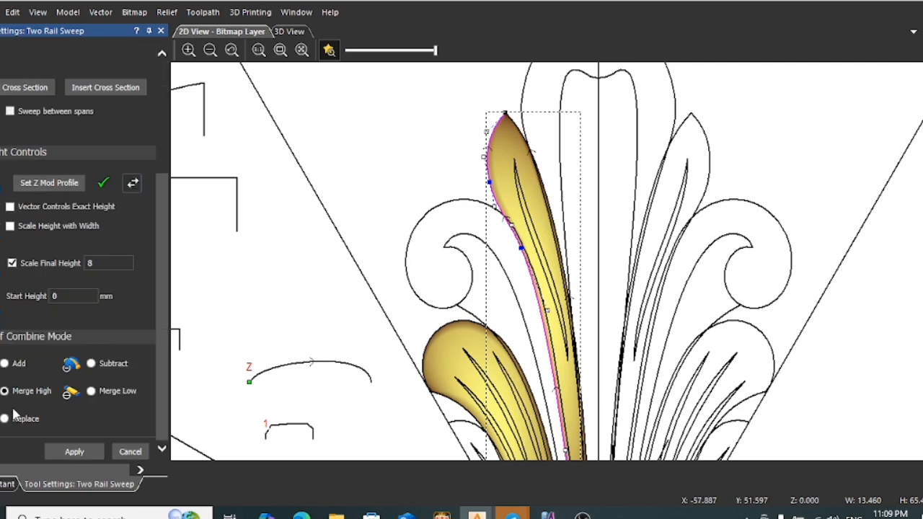
{"action": "left_click", "coordinate": [75, 453]}
{"action": "scroll", "coordinate": [560, 206], "scroll_direction": "down", "scroll_amount": 2}
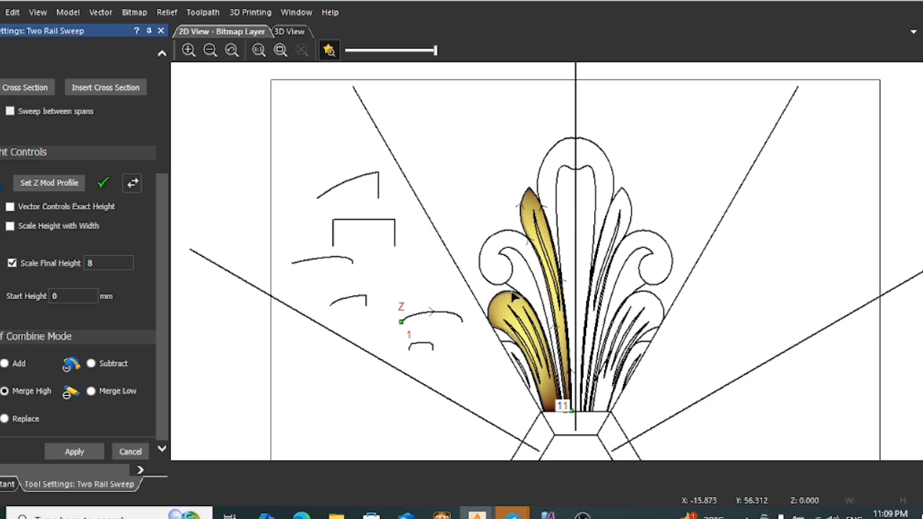
Leave the Two Rail Sweep tool and check the vector segments forming the left scroll leaf's inner edge and stem
{"action": "scroll", "coordinate": [503, 267], "scroll_direction": "up", "scroll_amount": 2}
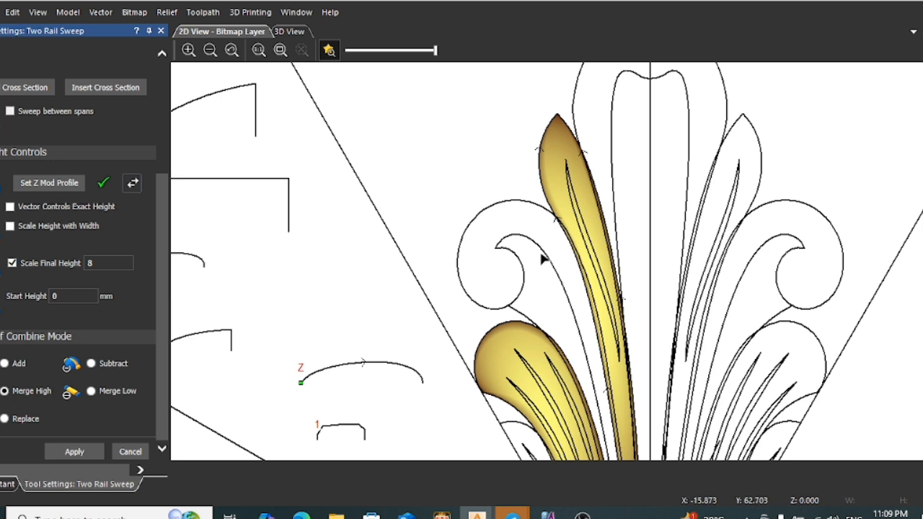
{"action": "left_click", "coordinate": [546, 258]}
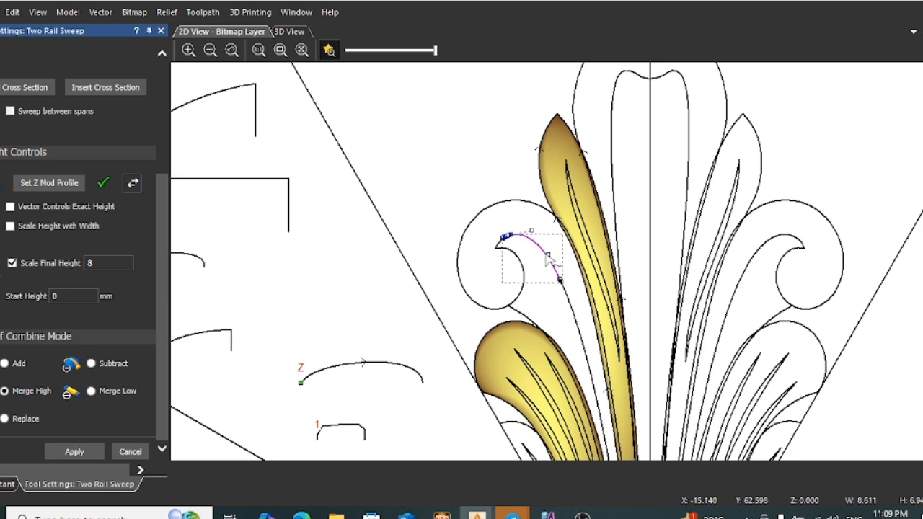
{"action": "left_click", "coordinate": [566, 291]}
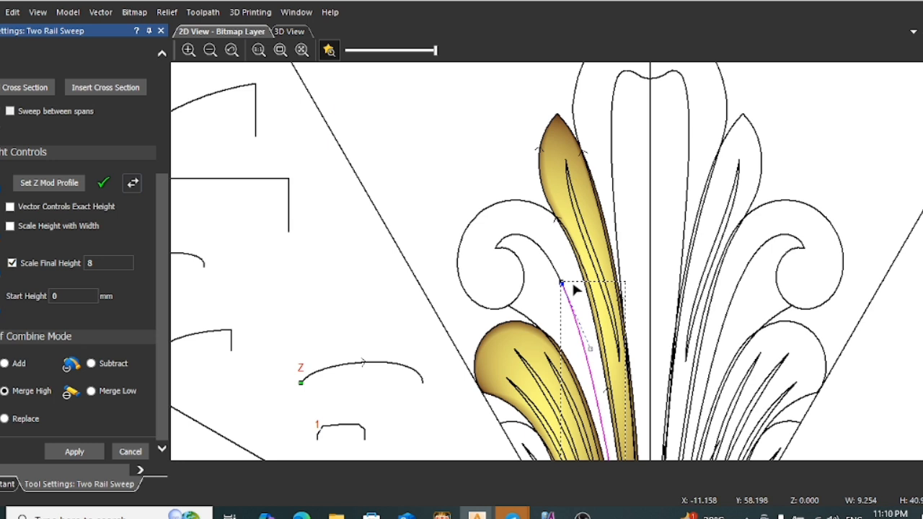
{"action": "scroll", "coordinate": [572, 282], "scroll_direction": "down", "scroll_amount": 3}
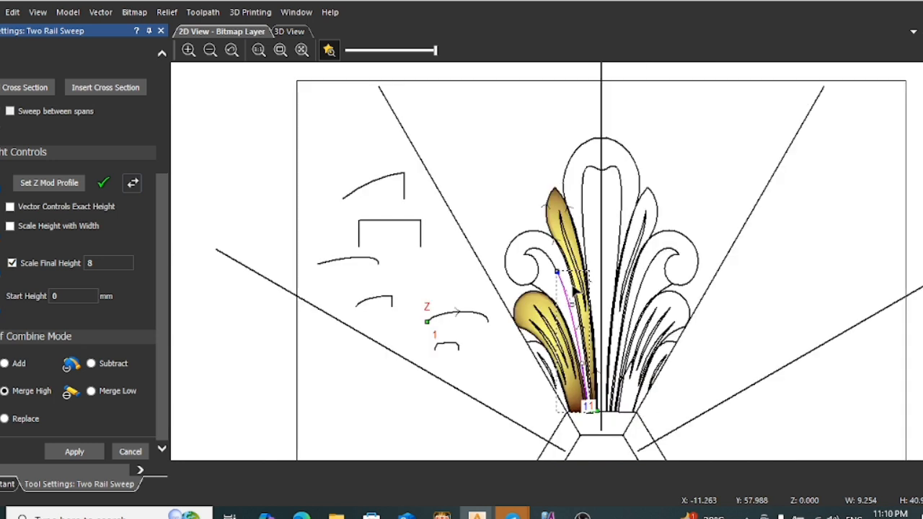
{"action": "scroll", "coordinate": [537, 278], "scroll_direction": "up", "scroll_amount": 3}
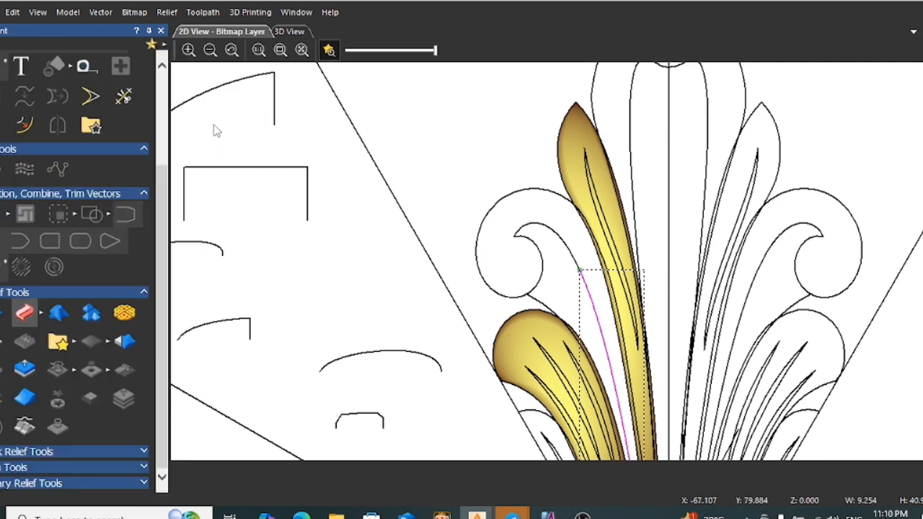
{"action": "left_click", "coordinate": [584, 281]}
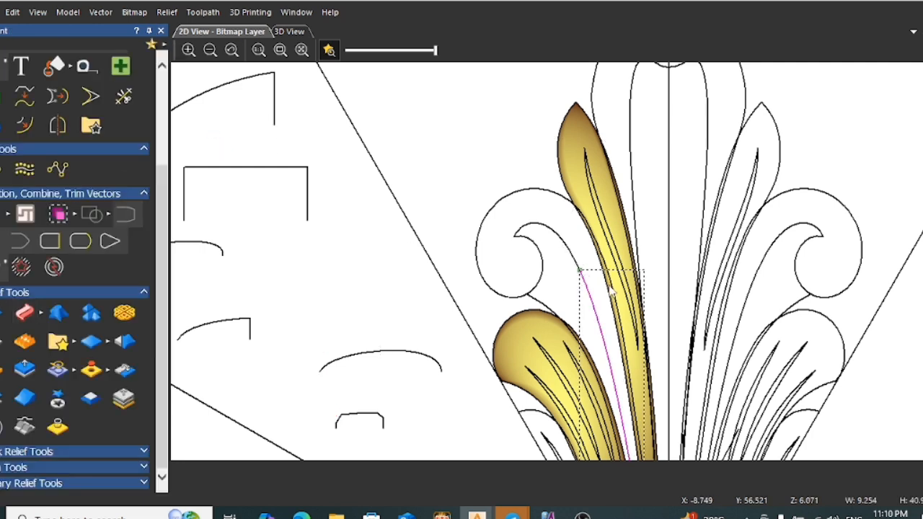
{"action": "left_click", "coordinate": [610, 285]}
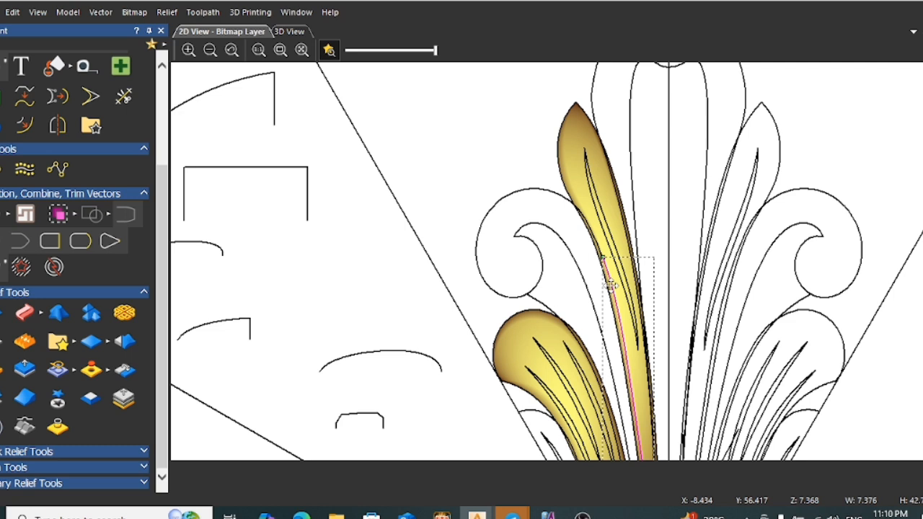
Check where the left scroll leaf's outer curve is divided between the curl and the upper arc
{"action": "left_click", "coordinate": [526, 234]}
{"action": "scroll", "coordinate": [533, 231], "scroll_direction": "up", "scroll_amount": 2}
{"action": "left_click", "coordinate": [535, 225]}
{"action": "left_click", "coordinate": [478, 172]}
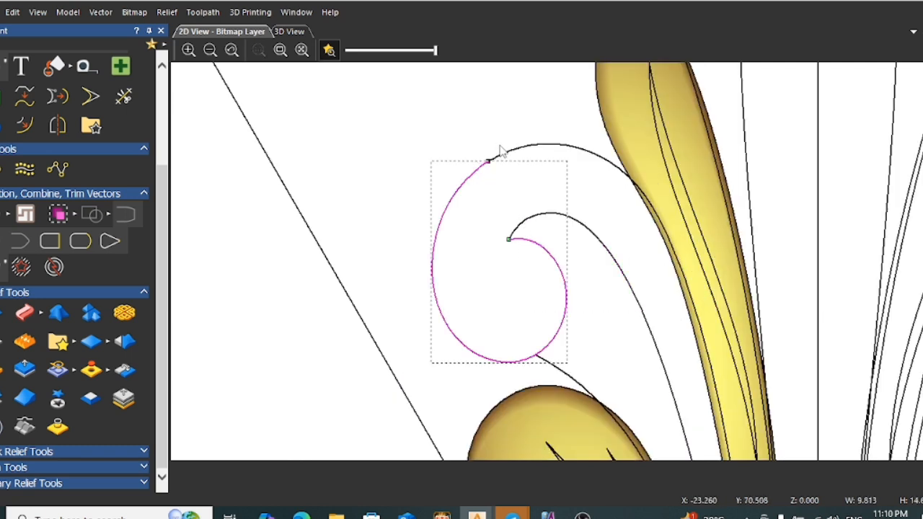
{"action": "left_click", "coordinate": [498, 159]}
{"action": "left_click", "coordinate": [501, 154]}
{"action": "left_click", "coordinate": [476, 181]}
{"action": "left_click", "coordinate": [476, 171]}
{"action": "scroll", "coordinate": [484, 225], "scroll_direction": "up", "scroll_amount": 2}
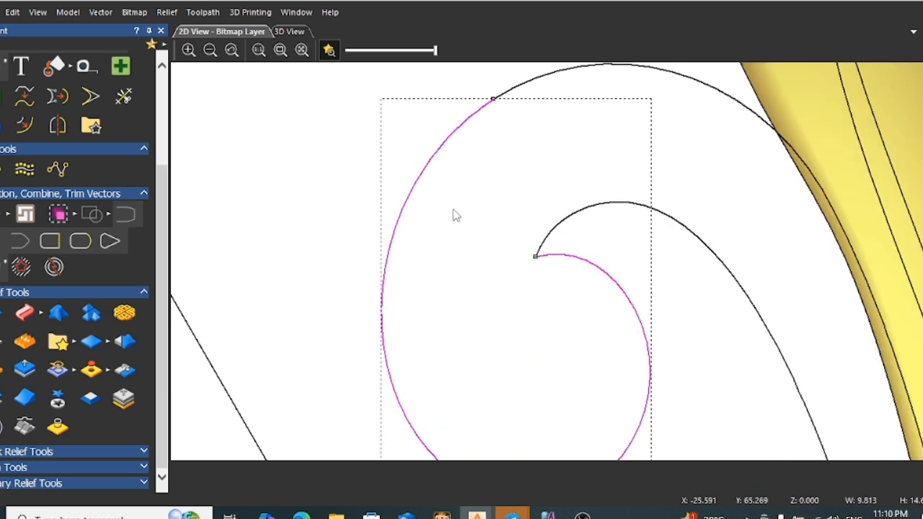
Cut the left scroll's curl vector lower on its outer side and join the cut-off piece to the upper arc
{"action": "double_click", "coordinate": [417, 193]}
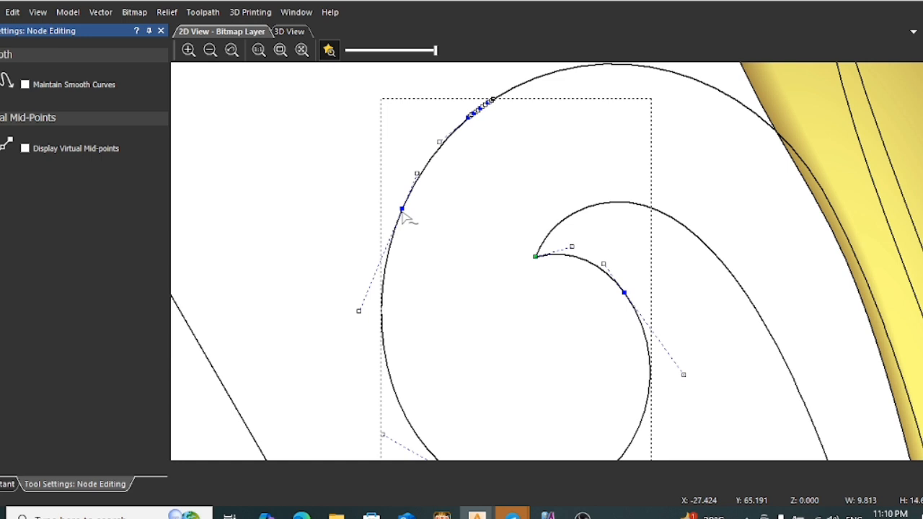
{"action": "key", "text": "c"}
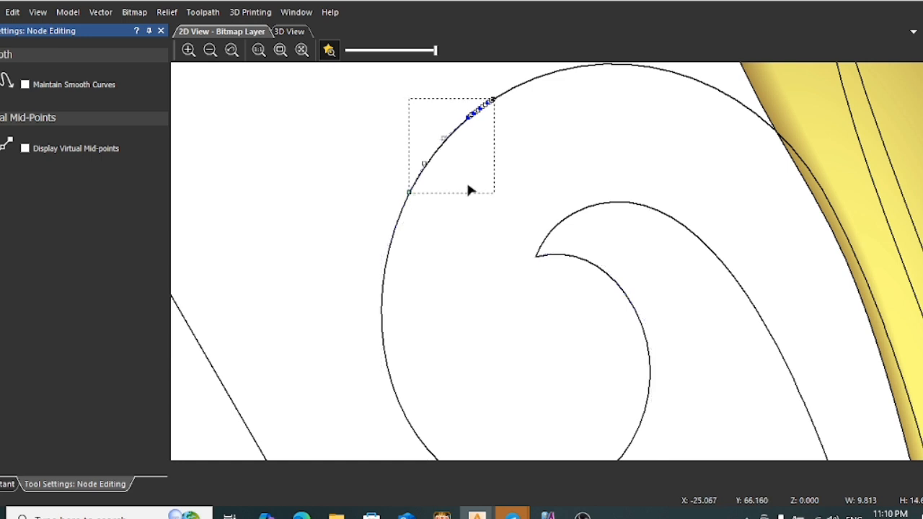
{"action": "left_click", "coordinate": [517, 78], "text": "shift"}
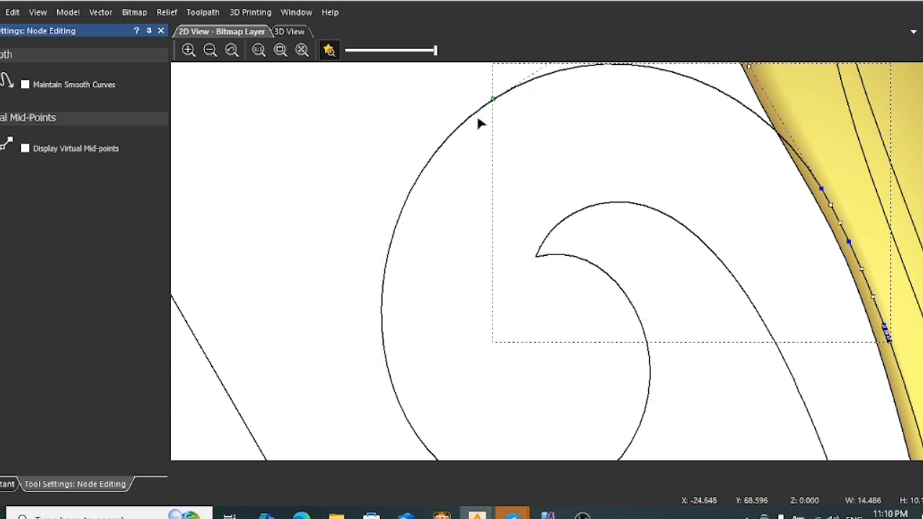
{"action": "right_click", "coordinate": [590, 270]}
{"action": "mouse_move", "coordinate": [651, 250]}
{"action": "left_click", "coordinate": [794, 250]}
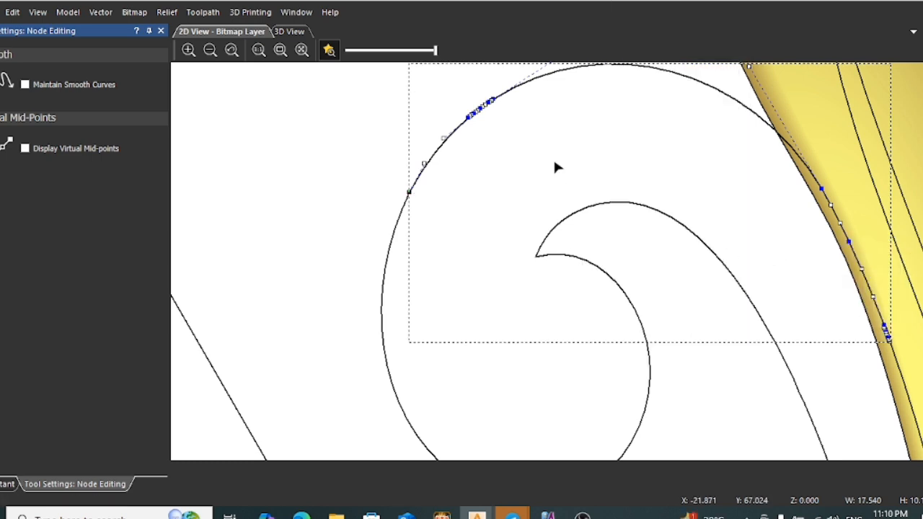
Check the left scroll leaf's joined upper arc and the adjoining stem edge vectors
{"action": "scroll", "coordinate": [563, 217], "scroll_direction": "down", "scroll_amount": 3}
{"action": "left_click", "coordinate": [561, 237]}
{"action": "scroll", "coordinate": [583, 248], "scroll_direction": "up", "scroll_amount": 3}
{"action": "left_click", "coordinate": [560, 265]}
{"action": "left_click", "coordinate": [525, 251]}
{"action": "left_click", "coordinate": [538, 264]}
{"action": "scroll", "coordinate": [586, 256], "scroll_direction": "down", "scroll_amount": 3}
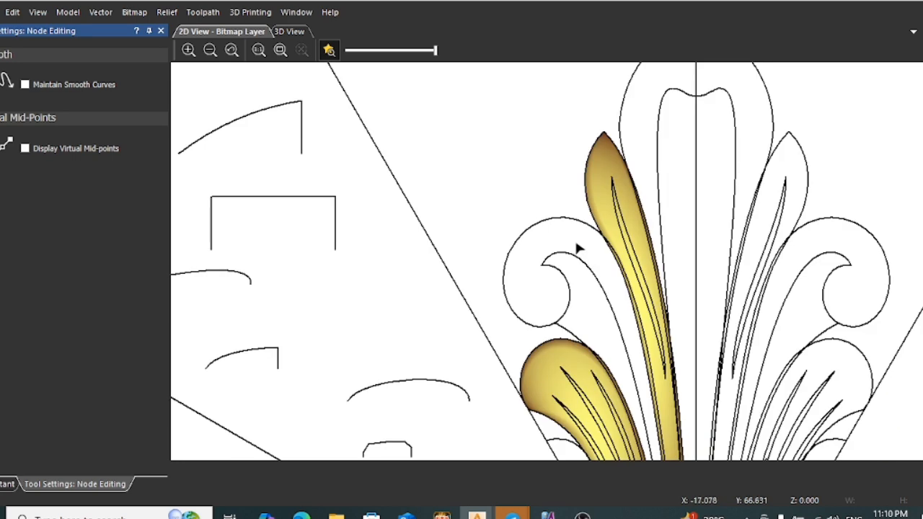
{"action": "key", "text": "n"}
{"action": "left_click", "coordinate": [598, 229]}
{"action": "scroll", "coordinate": [609, 281], "scroll_direction": "down", "scroll_amount": 1}
{"action": "scroll", "coordinate": [605, 303], "scroll_direction": "up", "scroll_amount": 1}
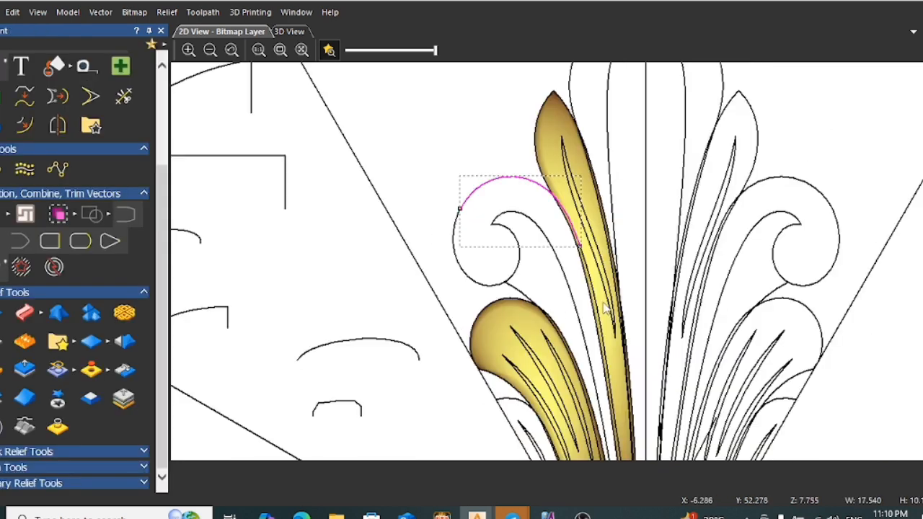
{"action": "left_click", "coordinate": [603, 309]}
{"action": "left_click", "coordinate": [579, 315]}
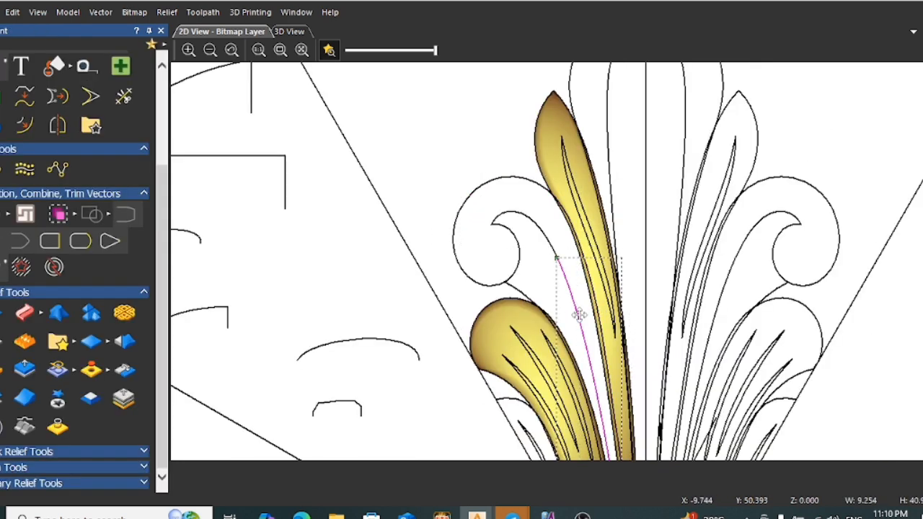
Examine the left scroll leaf from curl to base against the small chamfered cross-section profile
{"action": "scroll", "coordinate": [581, 312], "scroll_direction": "down", "scroll_amount": 2}
{"action": "scroll", "coordinate": [574, 281], "scroll_direction": "up", "scroll_amount": 2}
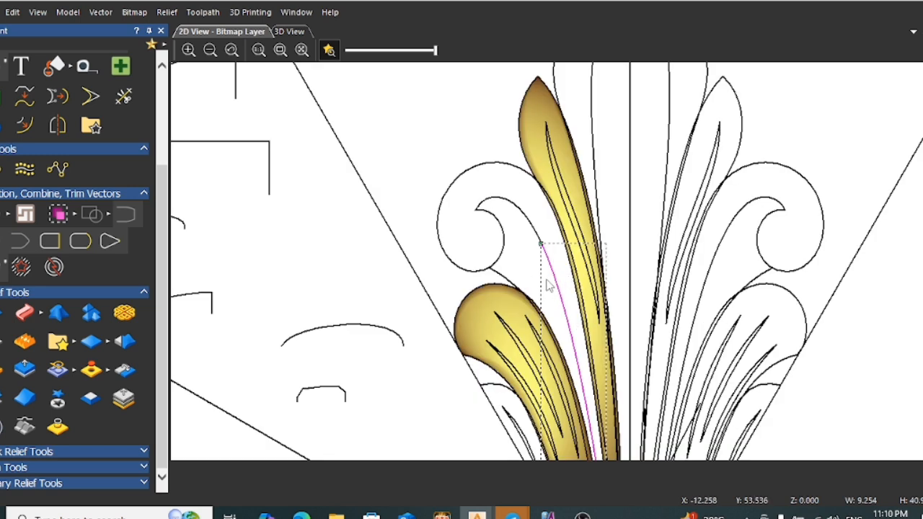
{"action": "scroll", "coordinate": [526, 287], "scroll_direction": "up", "scroll_amount": 2}
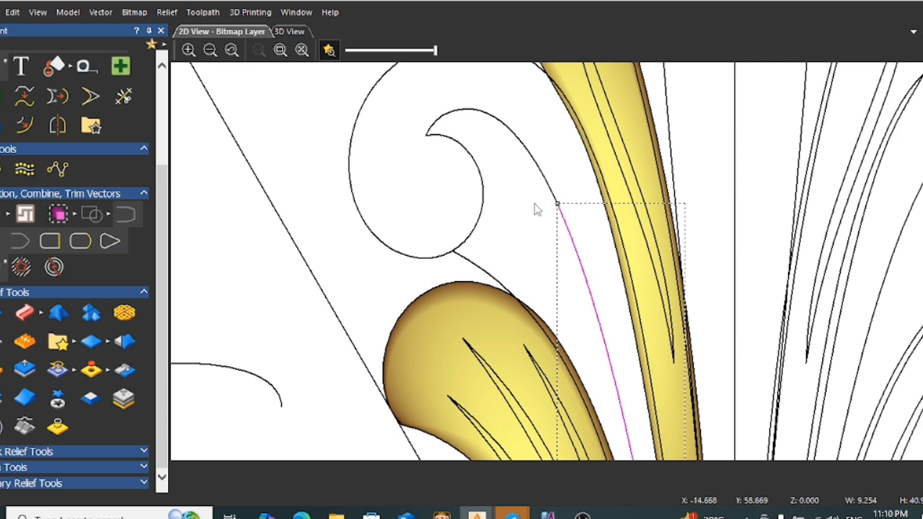
{"action": "scroll", "coordinate": [537, 216], "scroll_direction": "down", "scroll_amount": 4}
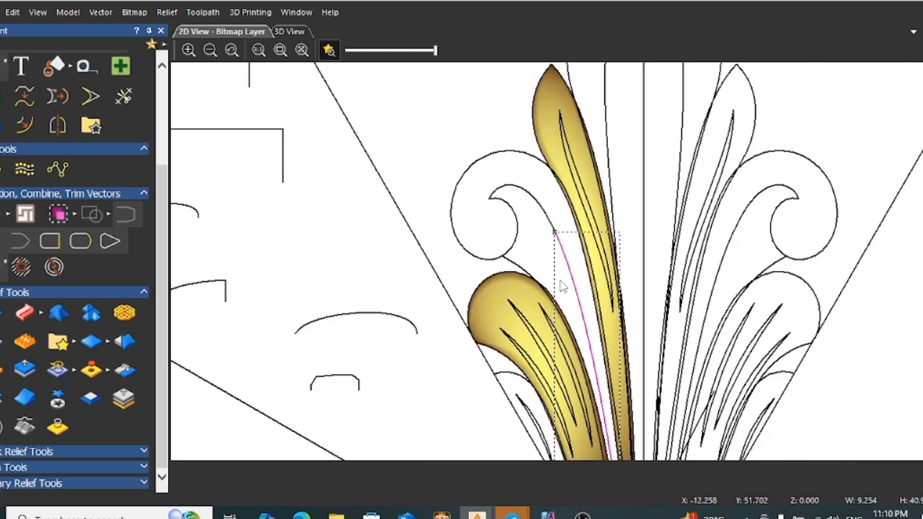
{"action": "scroll", "coordinate": [580, 319], "scroll_direction": "up", "scroll_amount": 2}
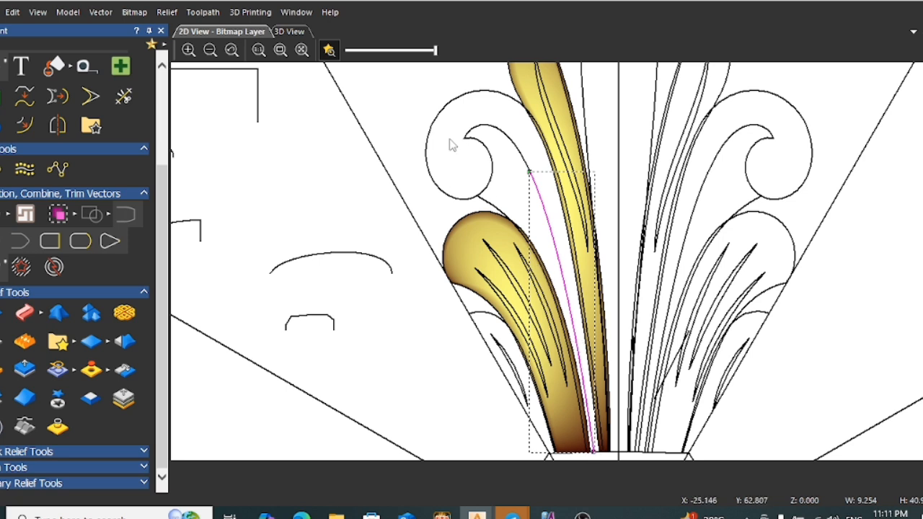
{"action": "left_click", "coordinate": [521, 189]}
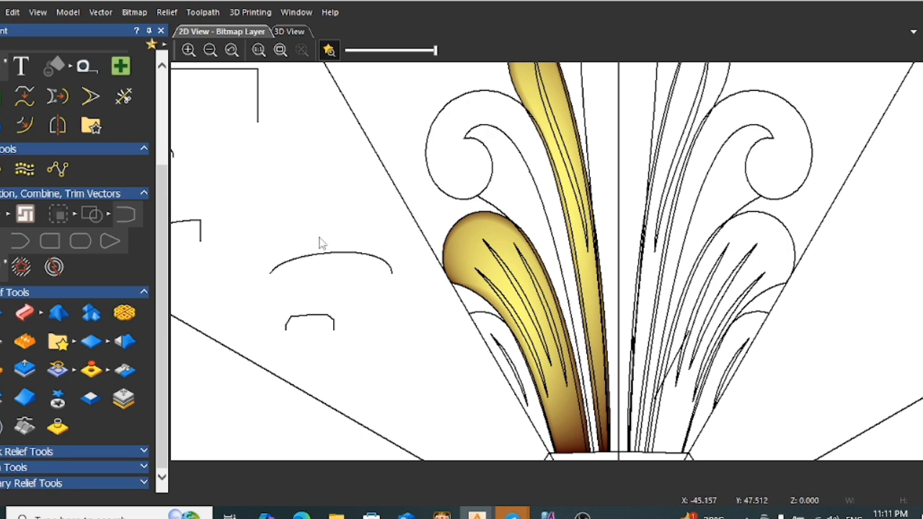
{"action": "scroll", "coordinate": [320, 243], "scroll_direction": "down", "scroll_amount": 2}
{"action": "scroll", "coordinate": [382, 243], "scroll_direction": "up", "scroll_amount": 4}
{"action": "scroll", "coordinate": [461, 201], "scroll_direction": "down", "scroll_amount": 2}
{"action": "scroll", "coordinate": [522, 214], "scroll_direction": "down", "scroll_amount": 2}
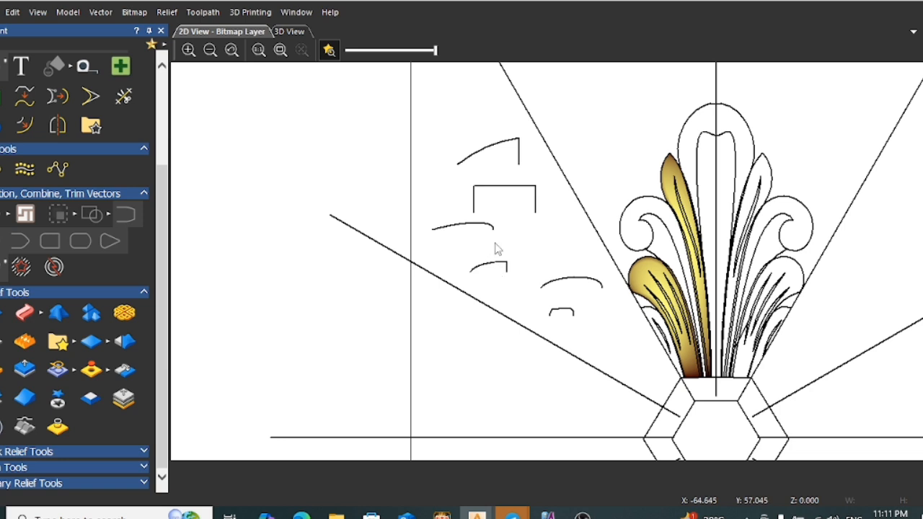
{"action": "left_click", "coordinate": [563, 313]}
{"action": "scroll", "coordinate": [569, 316], "scroll_direction": "up", "scroll_amount": 2}
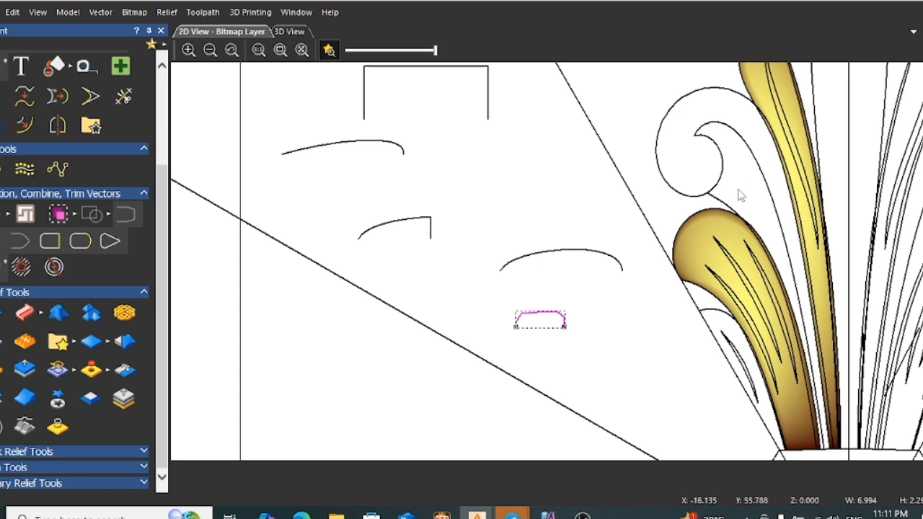
{"action": "left_click", "coordinate": [758, 167]}
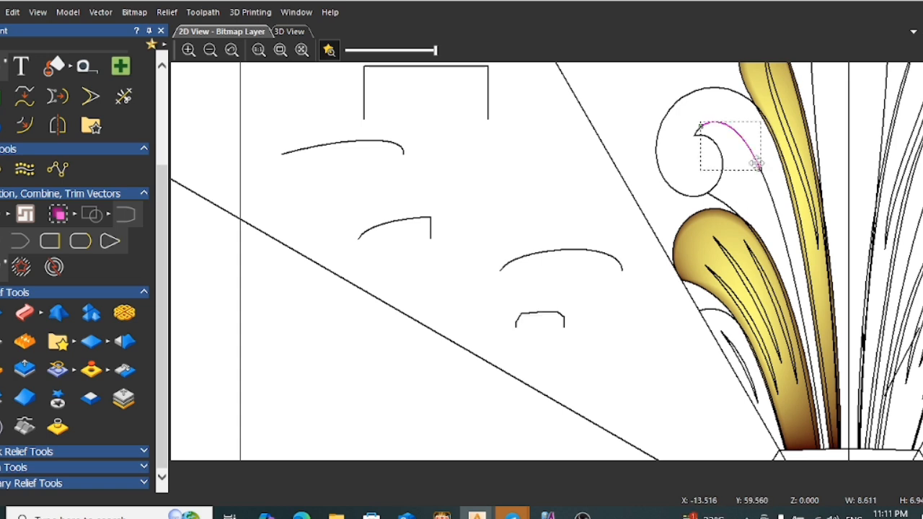
{"action": "key", "text": "Delete"}
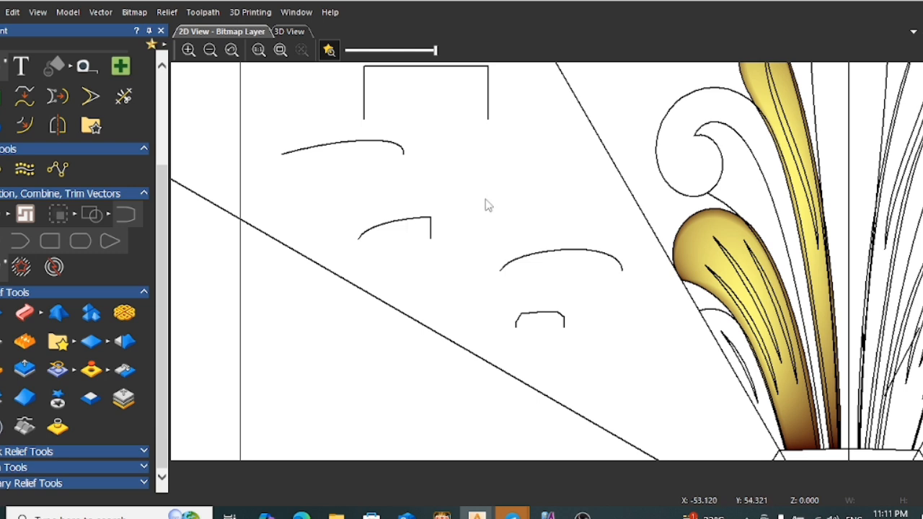
Place a copy of the small chamfered cross-section profile between the original and the wide arch profile
{"action": "left_click", "coordinate": [548, 315]}
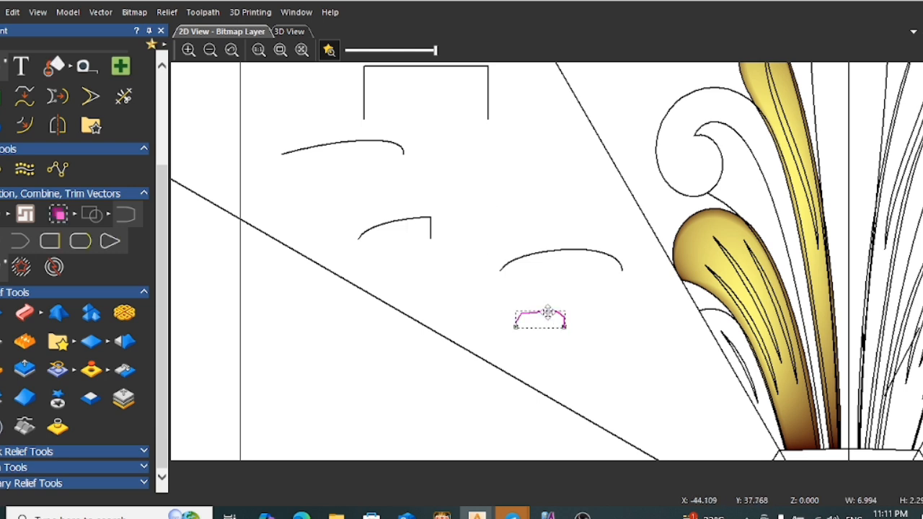
{"action": "left_click_drag", "start_coordinate": [554, 312], "coordinate": [571, 283]}
{"action": "scroll", "coordinate": [569, 283], "scroll_direction": "up", "scroll_amount": 3}
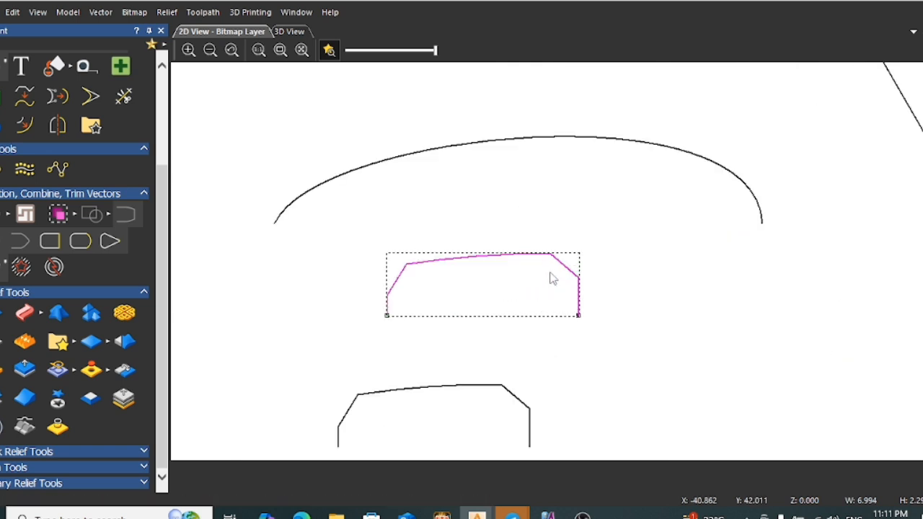
Cut the copied profile at both ends of its right chamfer and delete the chamfer segment
{"action": "key", "text": "n"}
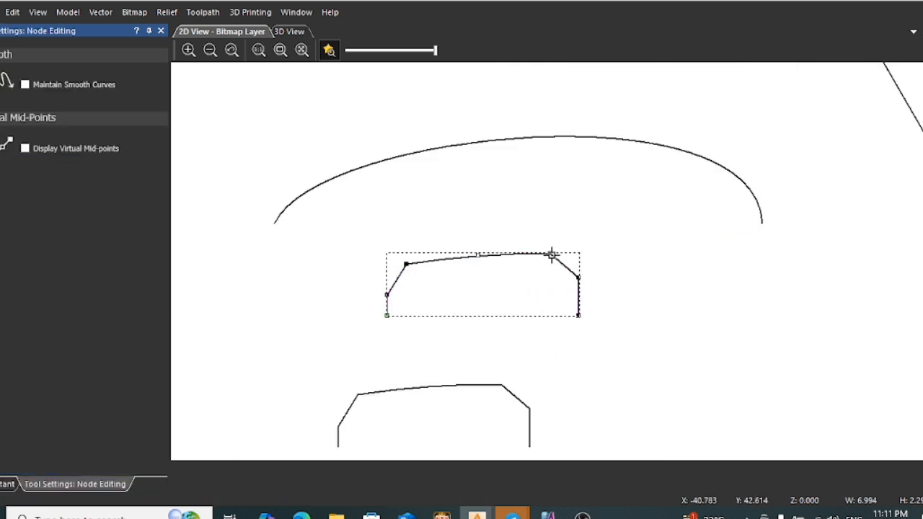
{"action": "key", "text": "c"}
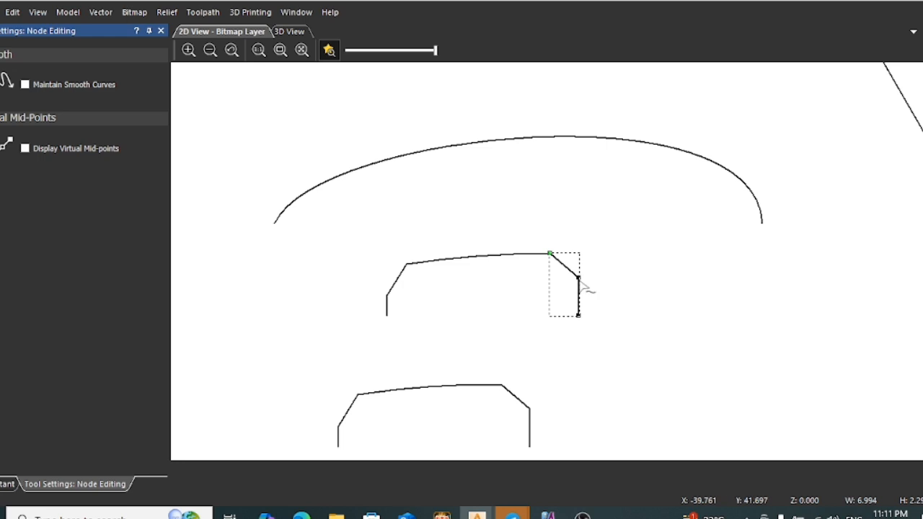
{"action": "key", "text": "c"}
{"action": "left_click", "coordinate": [572, 272]}
{"action": "right_click", "coordinate": [607, 288]}
{"action": "left_click", "coordinate": [632, 4]}
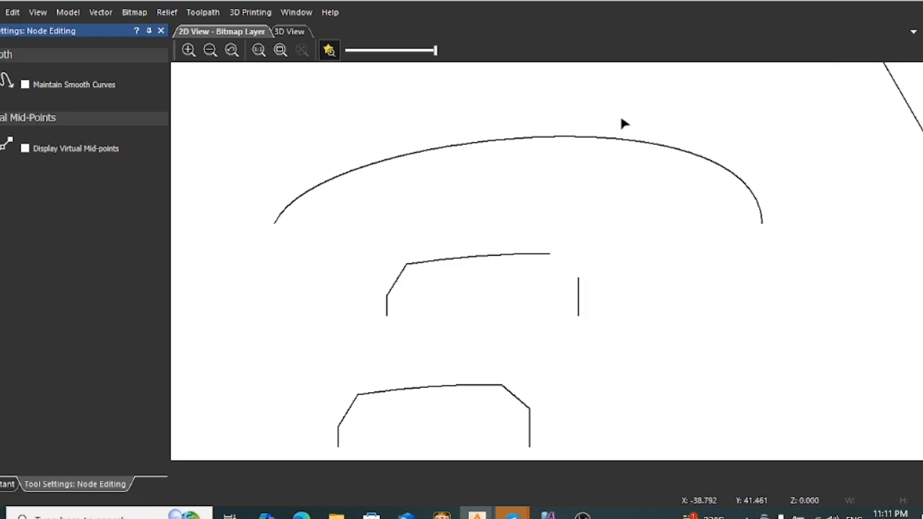
{"action": "key", "text": "Escape"}
Delete the leftover short vertical line beside the copied profile's open right end
{"action": "left_click_drag", "start_coordinate": [601, 314], "coordinate": [557, 288]}
{"action": "scroll", "coordinate": [572, 292], "scroll_direction": "up", "scroll_amount": 3}
{"action": "scroll", "coordinate": [536, 274], "scroll_direction": "down", "scroll_amount": 2}
{"action": "right_click", "coordinate": [587, 301]}
{"action": "left_click", "coordinate": [605, 18]}
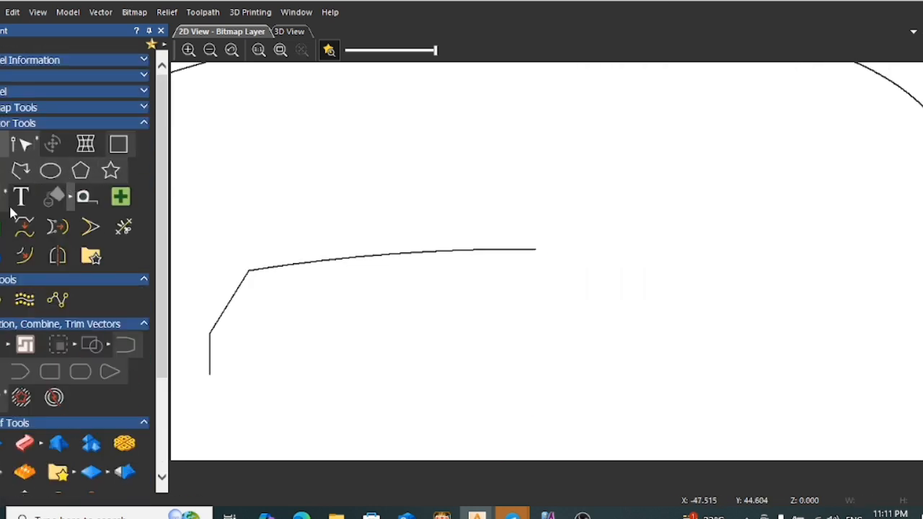
Draw a straight vertical polyline about 2.4 mm long down from the copied profile's open right end
{"action": "left_click", "coordinate": [20, 170]}
{"action": "left_click", "coordinate": [535, 251]}
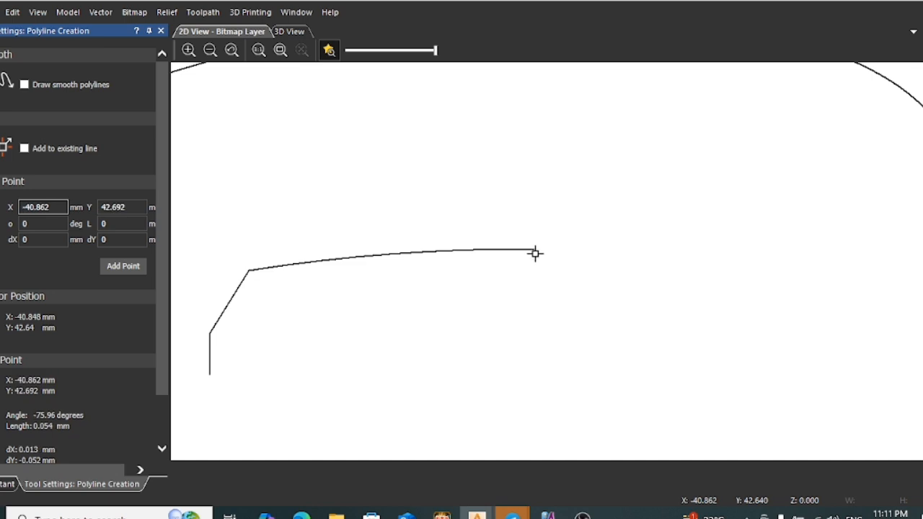
{"action": "scroll", "coordinate": [535, 254], "scroll_direction": "down", "scroll_amount": 2}
{"action": "left_click", "coordinate": [542, 322]}
{"action": "right_click", "coordinate": [543, 323]}
Join the vertical line to the copied profile with a smooth curve
{"action": "left_click", "coordinate": [525, 257], "text": "shift"}
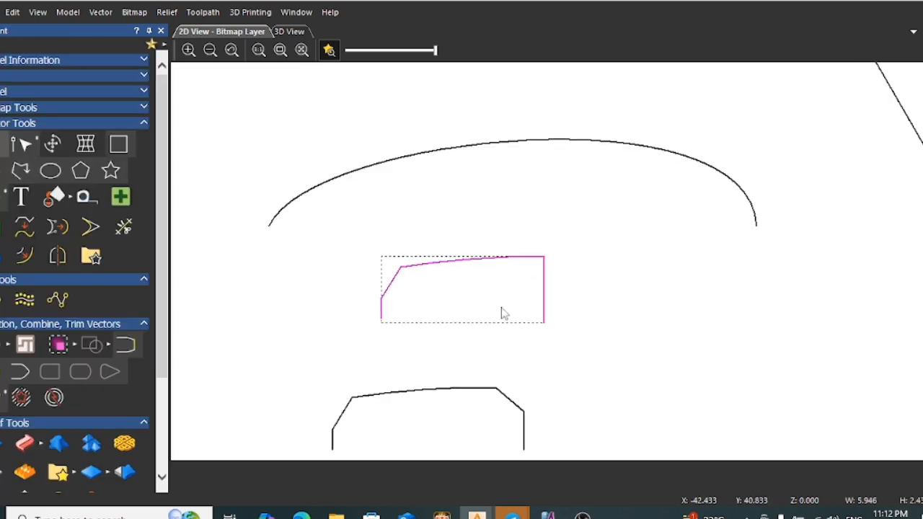
{"action": "right_click", "coordinate": [503, 314]}
{"action": "mouse_move", "coordinate": [570, 252]}
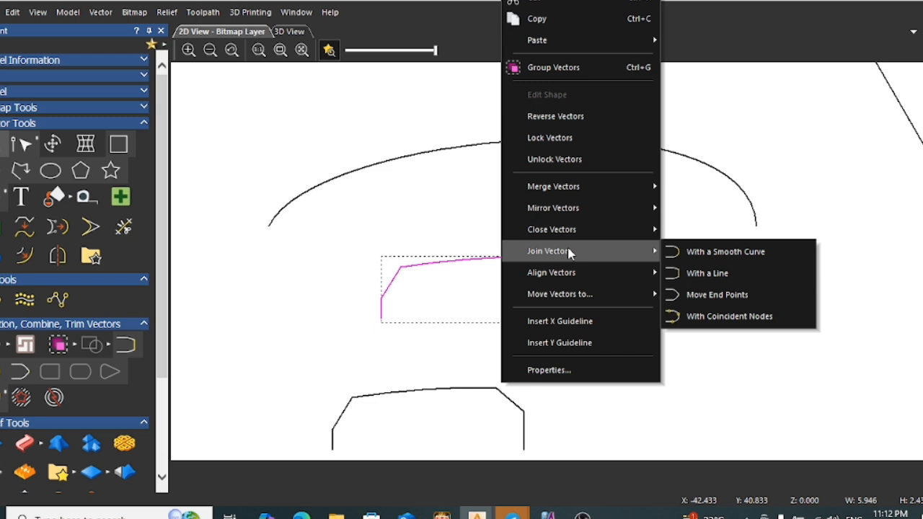
{"action": "left_click", "coordinate": [694, 253]}
Nudge the copied profile's lower-right end node up to level with its left end node
{"action": "key", "text": "n"}
{"action": "left_click_drag", "start_coordinate": [509, 310], "coordinate": [606, 339]}
{"action": "key", "text": "Up"}
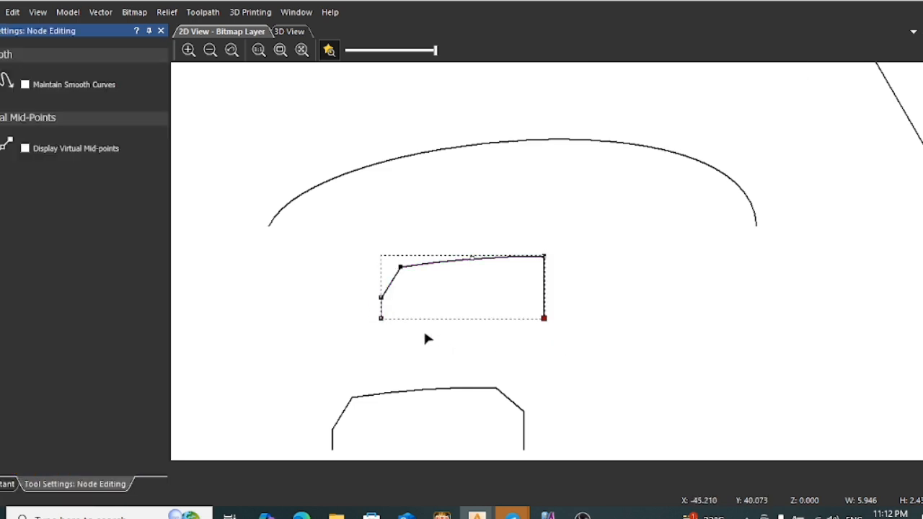
{"action": "key", "text": "Escape"}
{"action": "scroll", "coordinate": [633, 288], "scroll_direction": "down", "scroll_amount": 6}
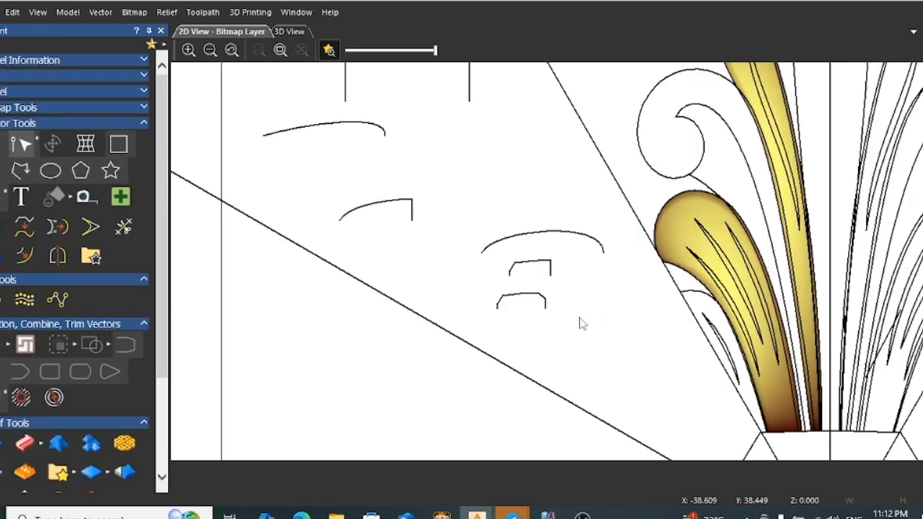
Duplicate the small chamfered half profile and place the copy just below and to the right of the original
{"action": "left_click", "coordinate": [721, 122]}
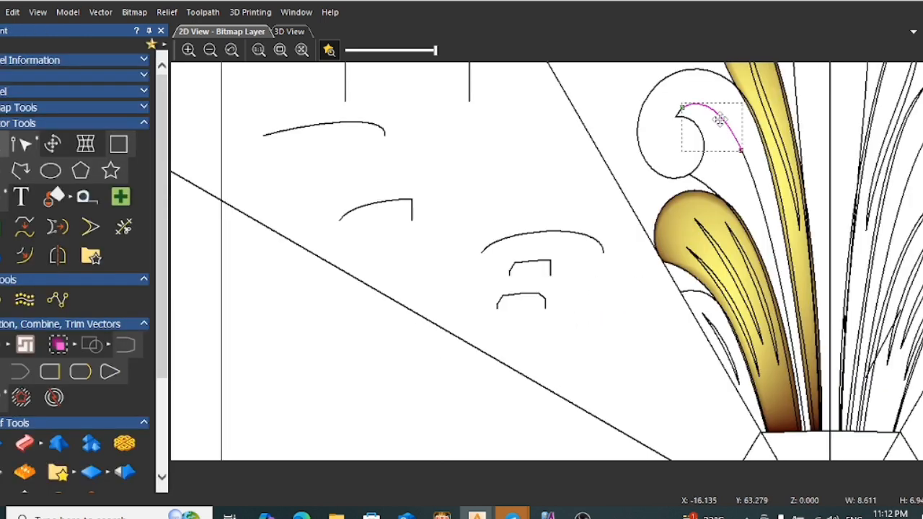
{"action": "scroll", "coordinate": [539, 274], "scroll_direction": "up", "scroll_amount": 3}
{"action": "left_click", "coordinate": [541, 272]}
{"action": "left_click_drag", "start_coordinate": [534, 255], "coordinate": [663, 311], "text": "ctrl"}
{"action": "scroll", "coordinate": [658, 310], "scroll_direction": "down", "scroll_amount": 3}
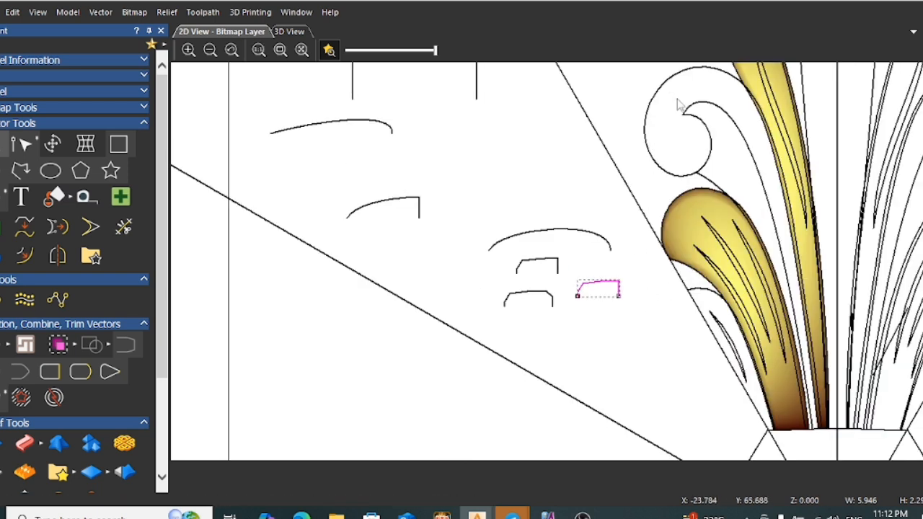
Lower the upper corner node beside the chamfer on the copied profile so its top edge slopes more steeply
{"action": "scroll", "coordinate": [612, 321], "scroll_direction": "up", "scroll_amount": 3}
{"action": "scroll", "coordinate": [591, 258], "scroll_direction": "up", "scroll_amount": 3}
{"action": "scroll", "coordinate": [548, 266], "scroll_direction": "up", "scroll_amount": 3}
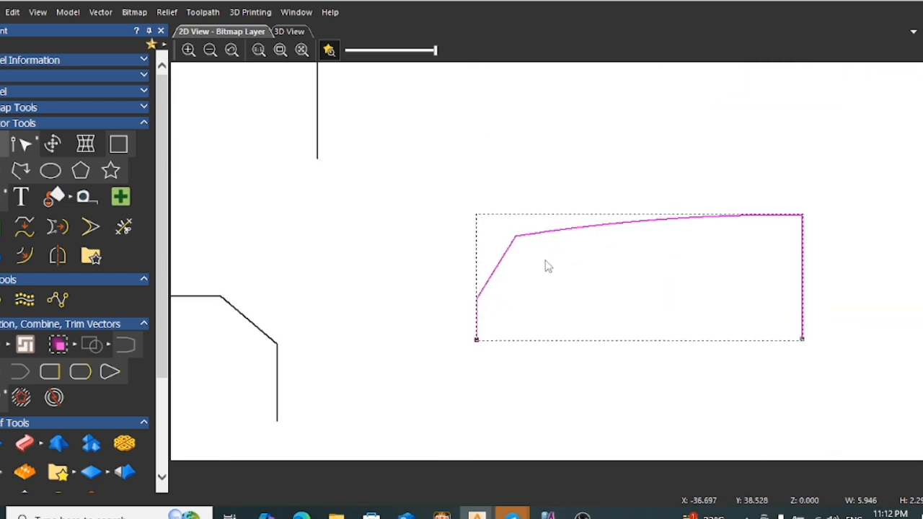
{"action": "key", "text": "n"}
{"action": "scroll", "coordinate": [648, 270], "scroll_direction": "down", "scroll_amount": 5}
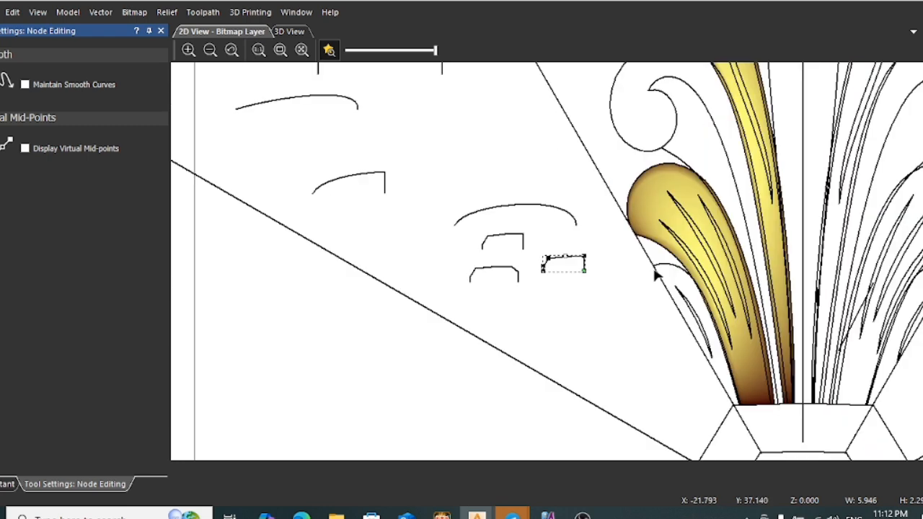
{"action": "scroll", "coordinate": [627, 242], "scroll_direction": "up", "scroll_amount": 2}
{"action": "scroll", "coordinate": [577, 249], "scroll_direction": "down", "scroll_amount": 2}
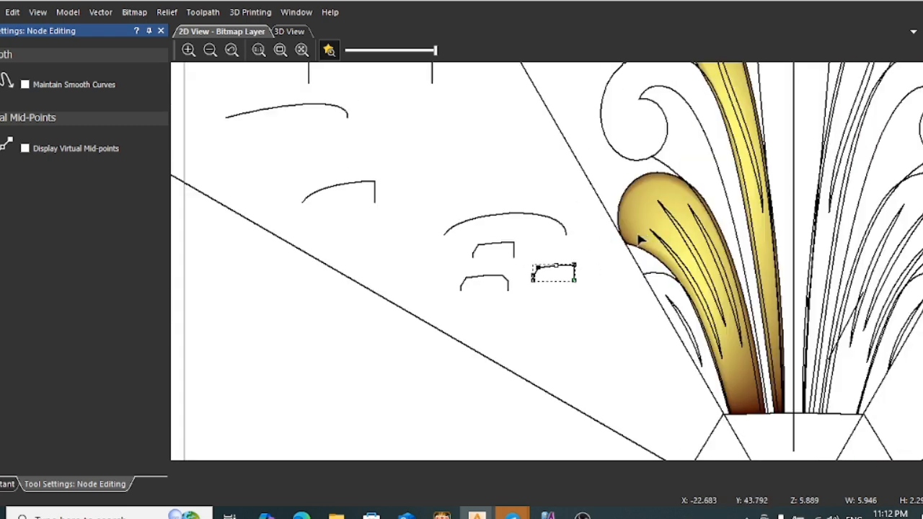
{"action": "scroll", "coordinate": [606, 115], "scroll_direction": "down", "scroll_amount": 2}
{"action": "scroll", "coordinate": [614, 177], "scroll_direction": "up", "scroll_amount": 2}
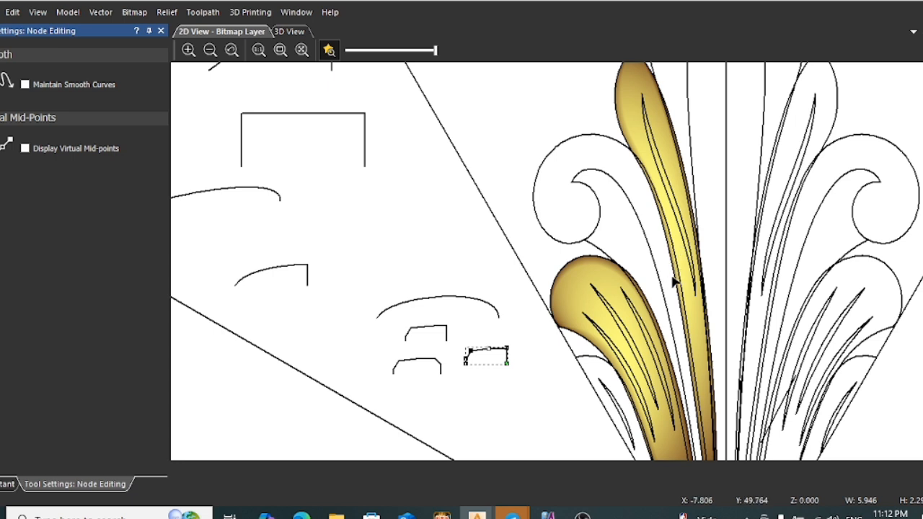
{"action": "scroll", "coordinate": [469, 361], "scroll_direction": "up", "scroll_amount": 3}
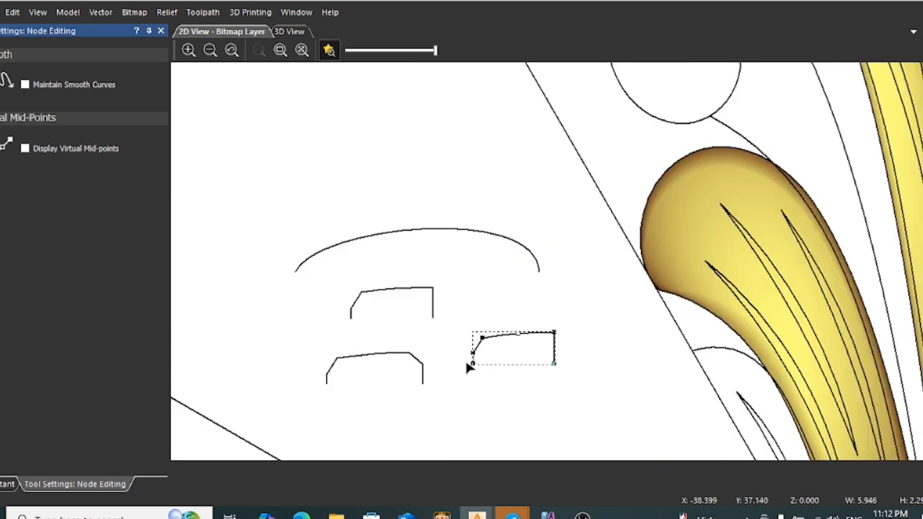
{"action": "key", "text": "Down"}
{"action": "key", "text": "Down"}
{"action": "key", "text": "Down"}
{"action": "key", "text": "Down"}
{"action": "left_click", "coordinate": [561, 304]}
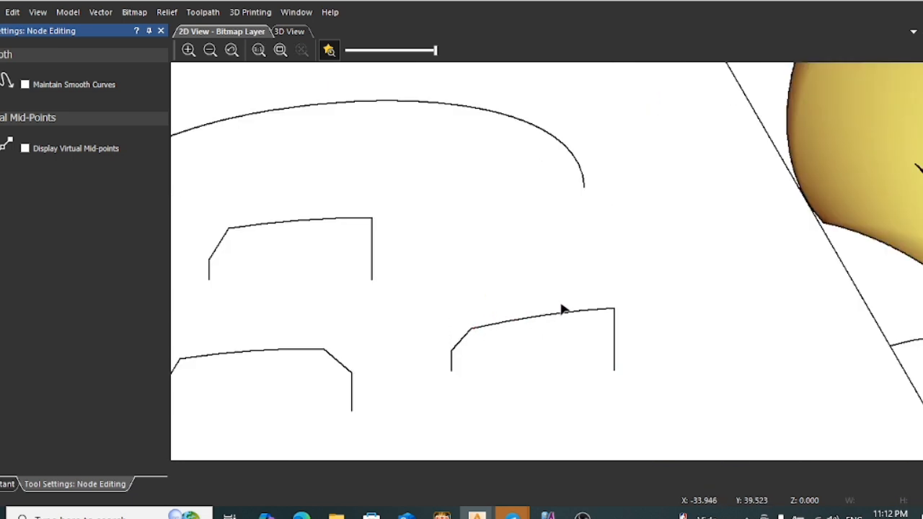
{"action": "scroll", "coordinate": [604, 244], "scroll_direction": "down", "scroll_amount": 1}
{"action": "key", "text": "Escape"}
{"action": "scroll", "coordinate": [622, 258], "scroll_direction": "down", "scroll_amount": 1}
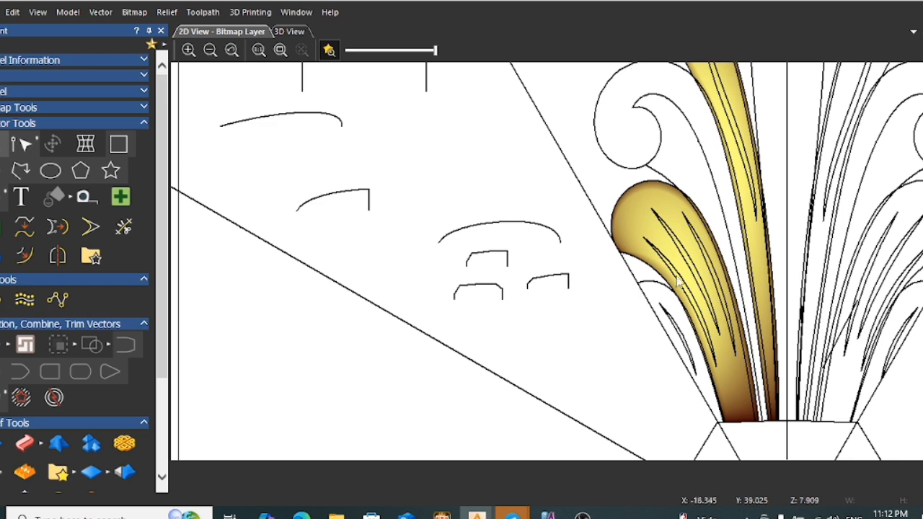
Set up a Two Rail Sweep with the tall leaf's left edge and the adjacent stem curve as drive rails, both starting at the base
{"action": "left_click", "coordinate": [748, 294]}
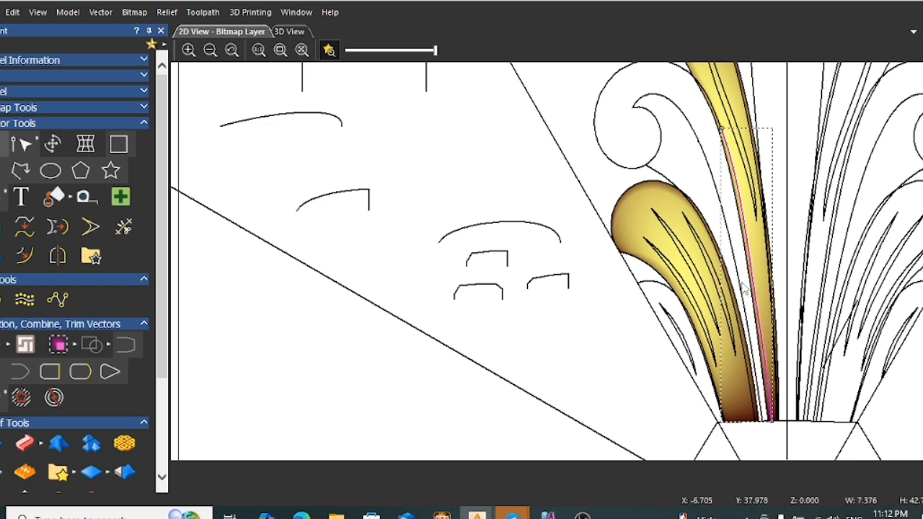
{"action": "scroll", "coordinate": [57, 303], "scroll_direction": "down", "scroll_amount": 3}
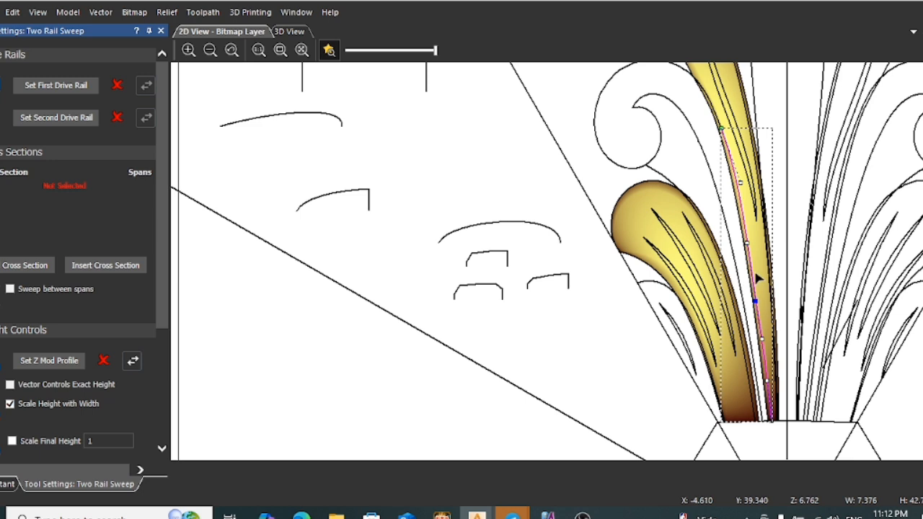
{"action": "left_click", "coordinate": [56, 85]}
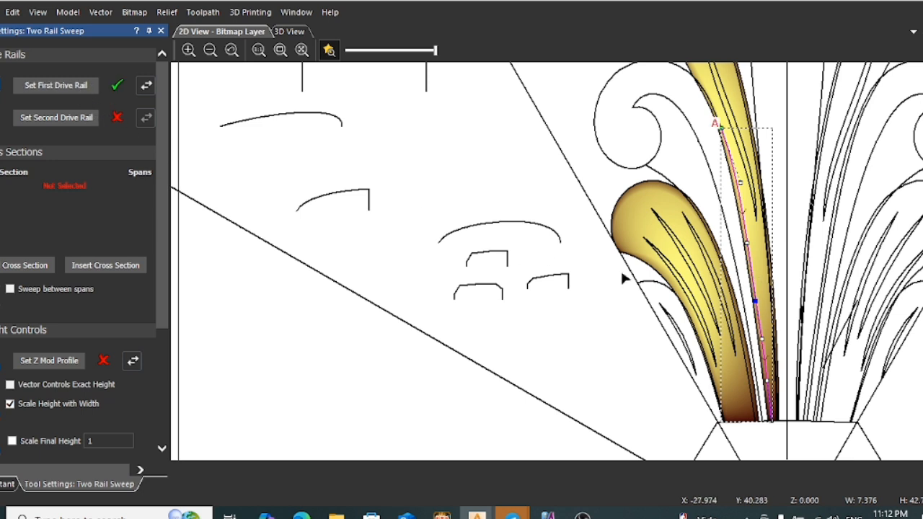
{"action": "left_click", "coordinate": [738, 254]}
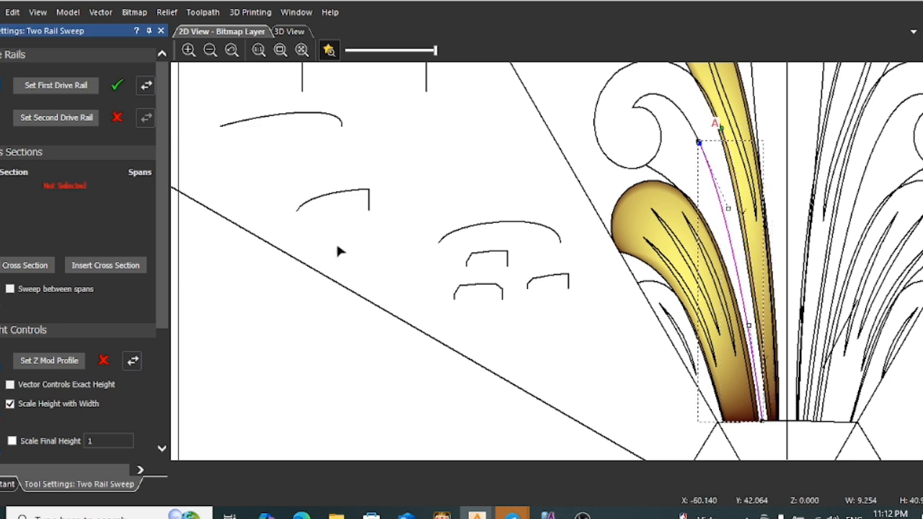
{"action": "left_click", "coordinate": [52, 119]}
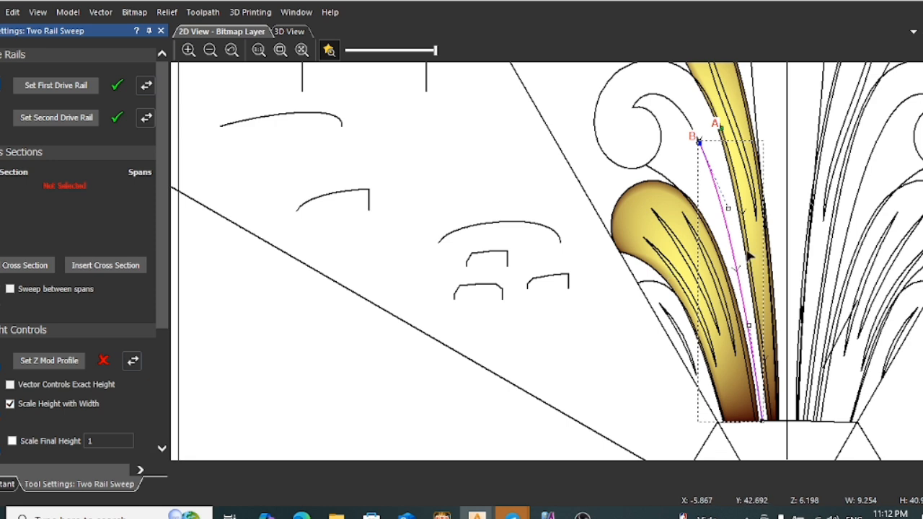
{"action": "scroll", "coordinate": [746, 258], "scroll_direction": "up", "scroll_amount": 2}
{"action": "left_click", "coordinate": [718, 260]}
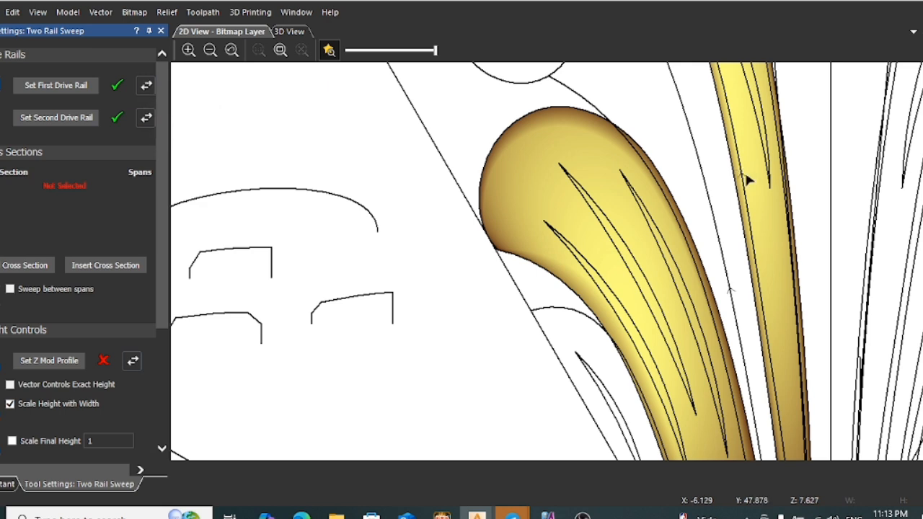
{"action": "scroll", "coordinate": [744, 180], "scroll_direction": "down", "scroll_amount": 2}
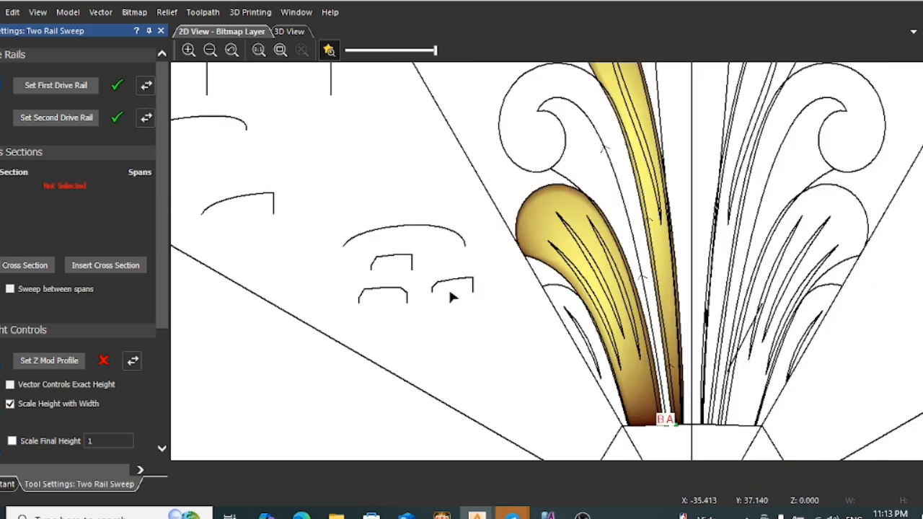
{"action": "scroll", "coordinate": [509, 223], "scroll_direction": "down", "scroll_amount": 3}
{"action": "scroll", "coordinate": [490, 242], "scroll_direction": "up", "scroll_amount": 3}
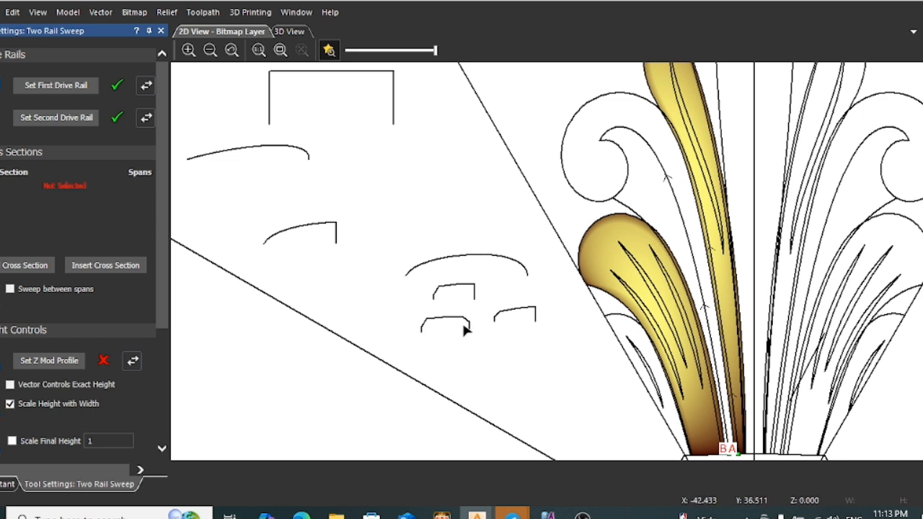
Use the edited copy of the chamfered profile as the sweep's cross section and the quarter-arch vector as its Z Mod Profile
{"action": "left_click", "coordinate": [514, 315]}
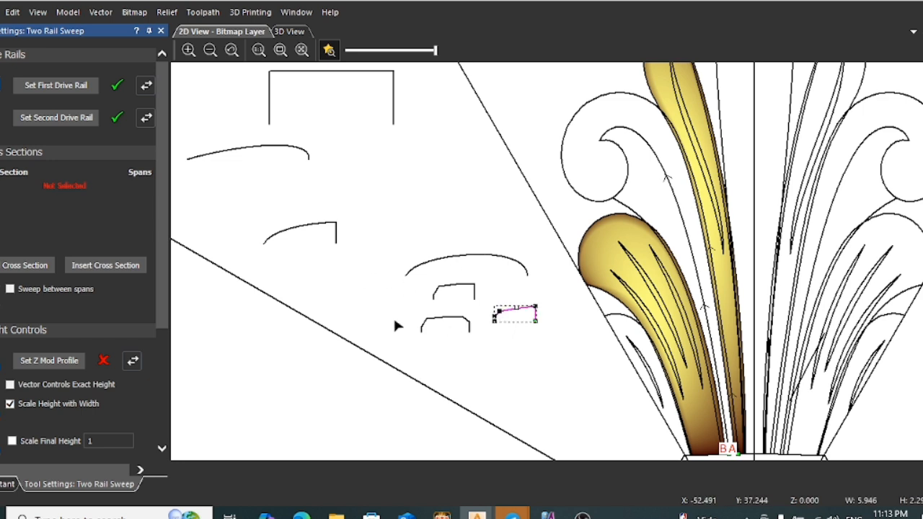
{"action": "left_click", "coordinate": [33, 267]}
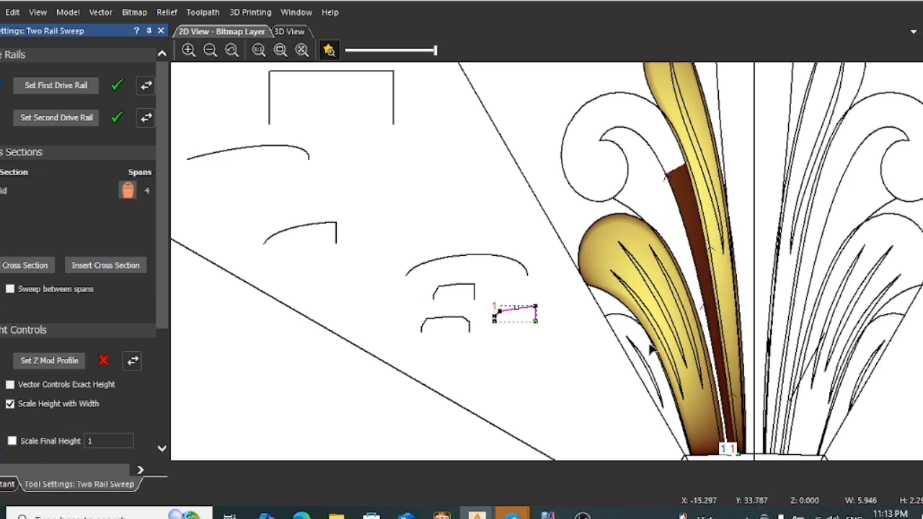
{"action": "scroll", "coordinate": [649, 348], "scroll_direction": "down", "scroll_amount": 3}
{"action": "scroll", "coordinate": [520, 304], "scroll_direction": "up", "scroll_amount": 3}
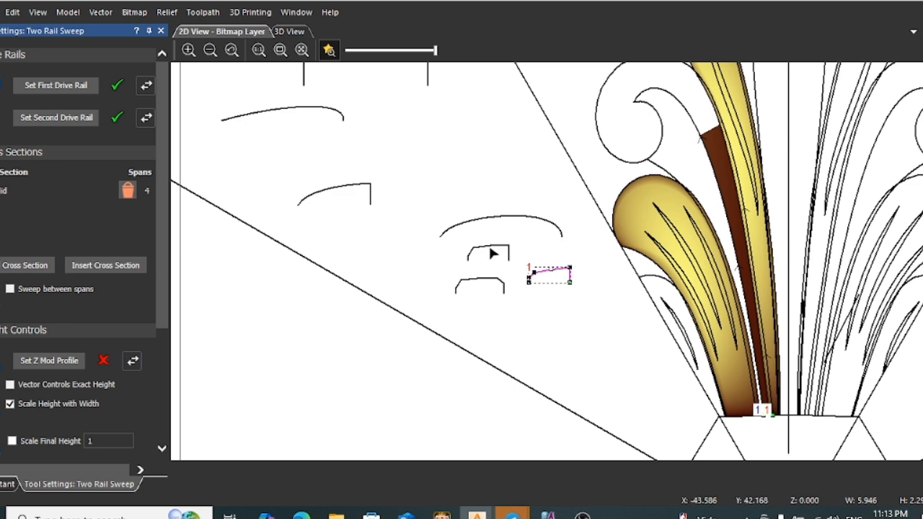
{"action": "left_click", "coordinate": [337, 190]}
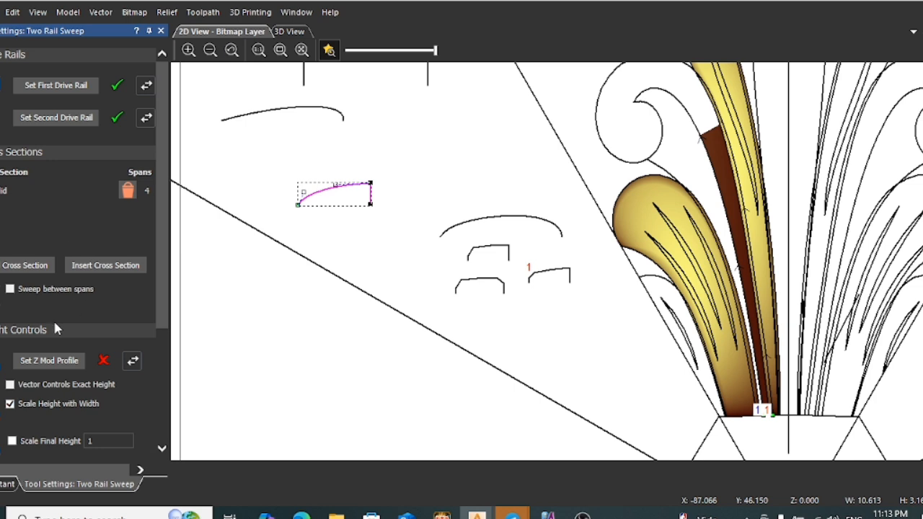
{"action": "left_click", "coordinate": [61, 362]}
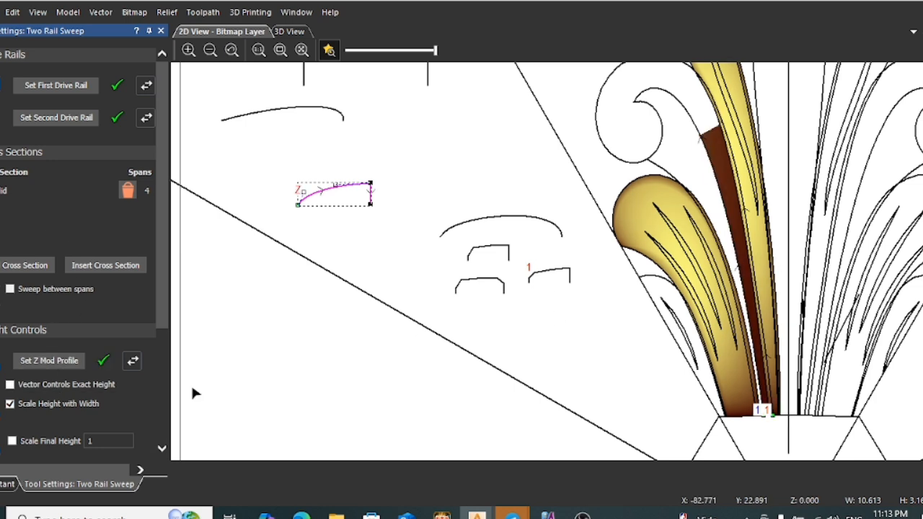
Turn off Scale Height with Width, scale the final height to 8, and apply the stem sweep with Merge High
{"action": "scroll", "coordinate": [24, 307], "scroll_direction": "down", "scroll_amount": 3}
{"action": "left_click", "coordinate": [13, 277]}
{"action": "left_click", "coordinate": [13, 314]}
{"action": "left_click_drag", "start_coordinate": [102, 314], "coordinate": [70, 325]}
{"action": "type", "text": "8"}
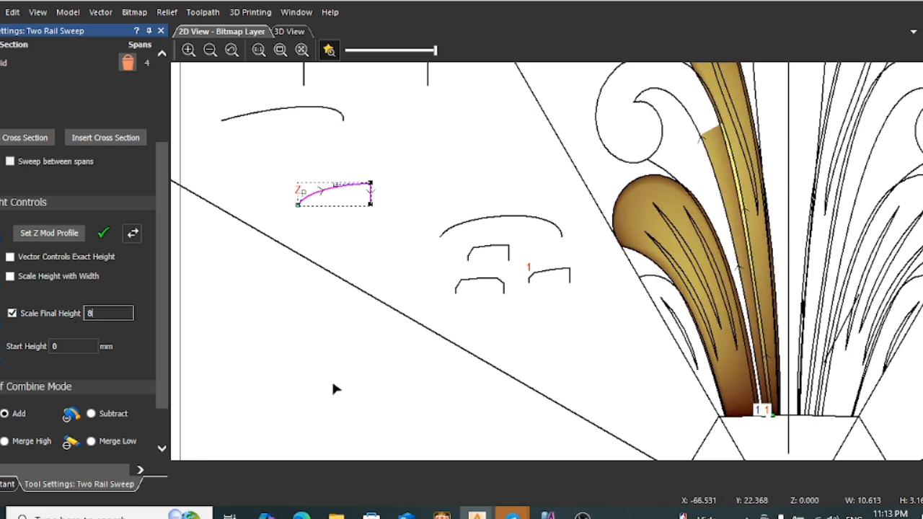
{"action": "scroll", "coordinate": [65, 407], "scroll_direction": "down", "scroll_amount": 1}
{"action": "left_click", "coordinate": [7, 394]}
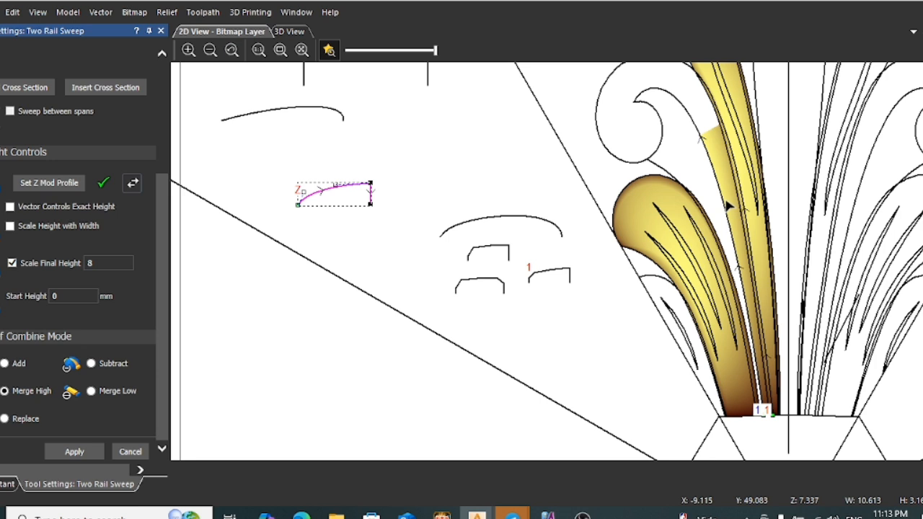
{"action": "scroll", "coordinate": [725, 156], "scroll_direction": "up", "scroll_amount": 2}
{"action": "scroll", "coordinate": [726, 159], "scroll_direction": "down", "scroll_amount": 2}
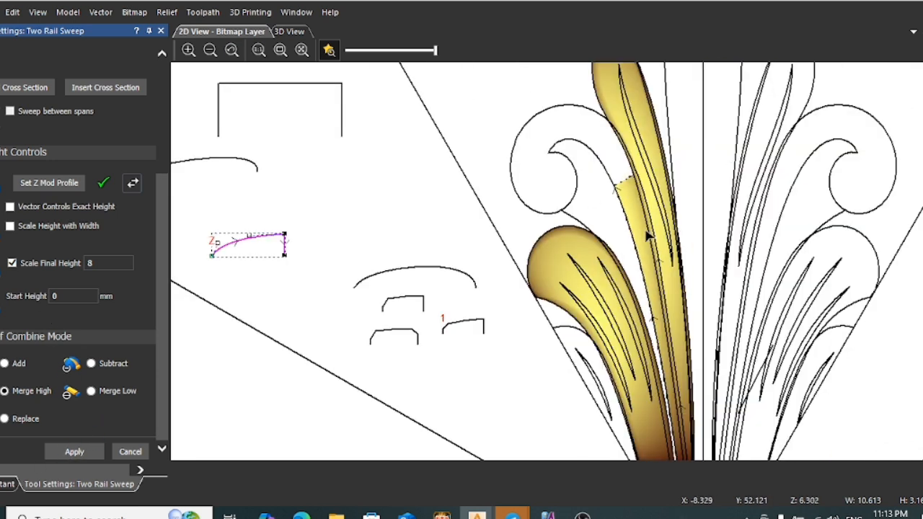
Set the outer upper arc of the left scroll as the first drive rail
{"action": "left_click", "coordinate": [577, 108]}
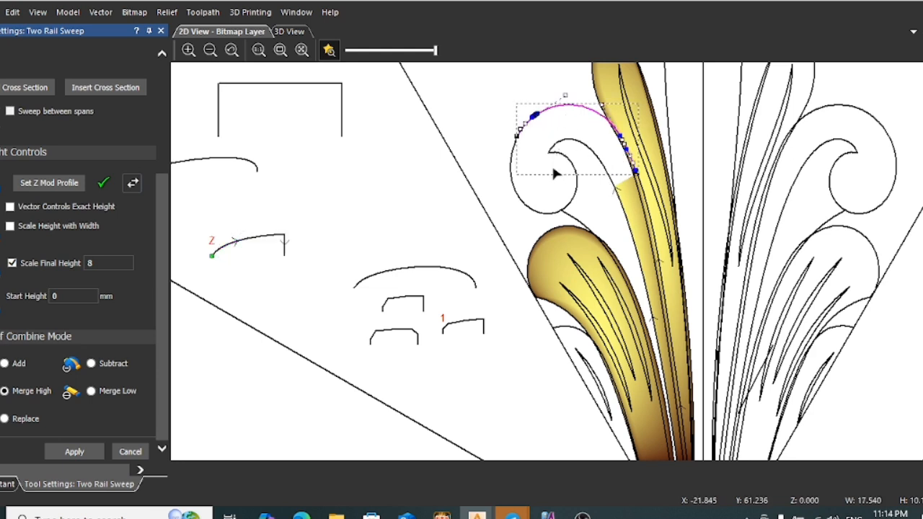
{"action": "scroll", "coordinate": [563, 163], "scroll_direction": "up", "scroll_amount": 2}
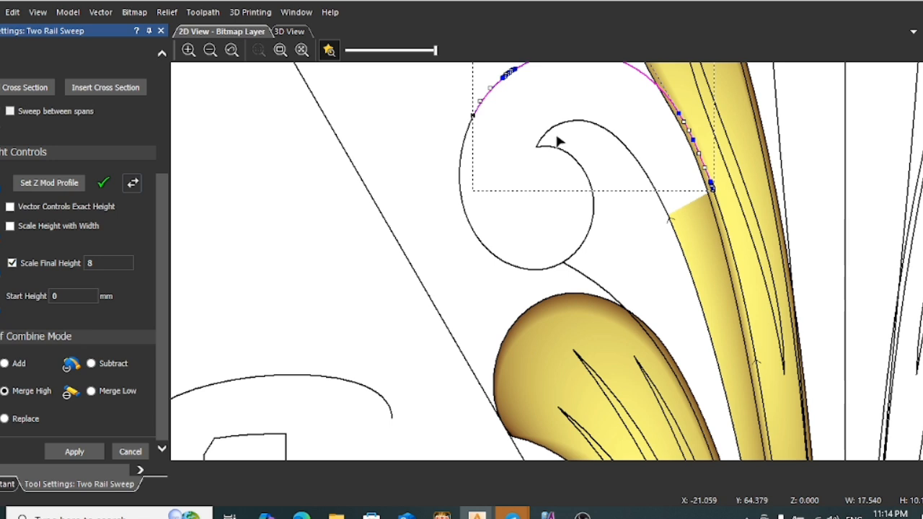
{"action": "scroll", "coordinate": [647, 173], "scroll_direction": "down", "scroll_amount": 2}
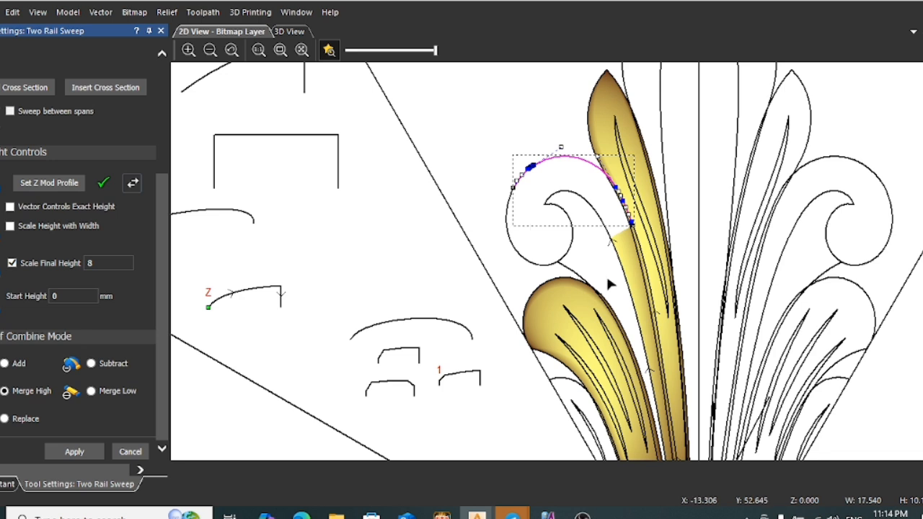
{"action": "scroll", "coordinate": [68, 119], "scroll_direction": "up", "scroll_amount": 3}
{"action": "scroll", "coordinate": [60, 154], "scroll_direction": "up", "scroll_amount": 1}
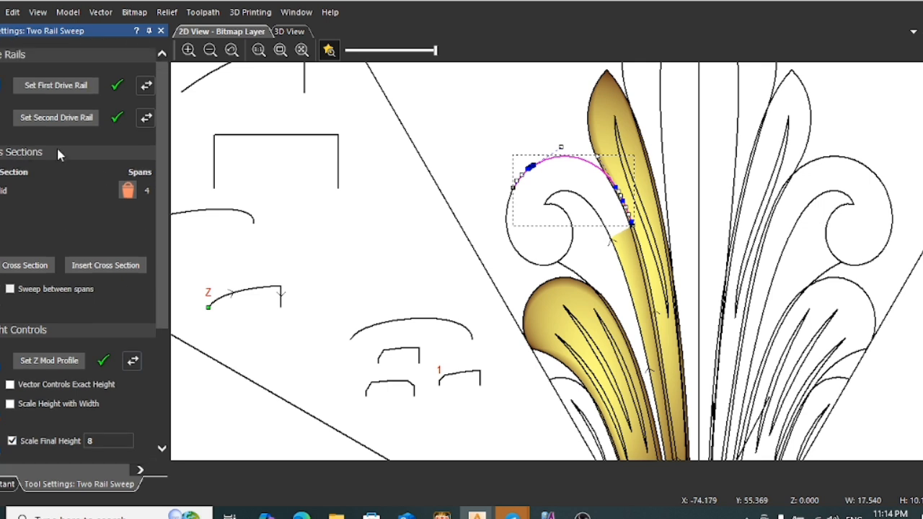
{"action": "left_click", "coordinate": [75, 89]}
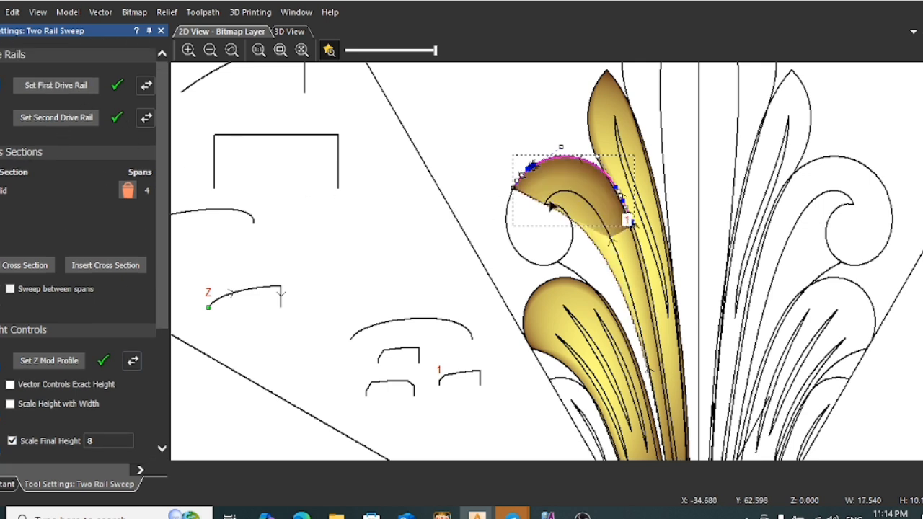
Set the left scroll's inner arc as the second drive rail and reverse its direction to match the first rail
{"action": "left_click", "coordinate": [577, 204]}
{"action": "left_click", "coordinate": [579, 194]}
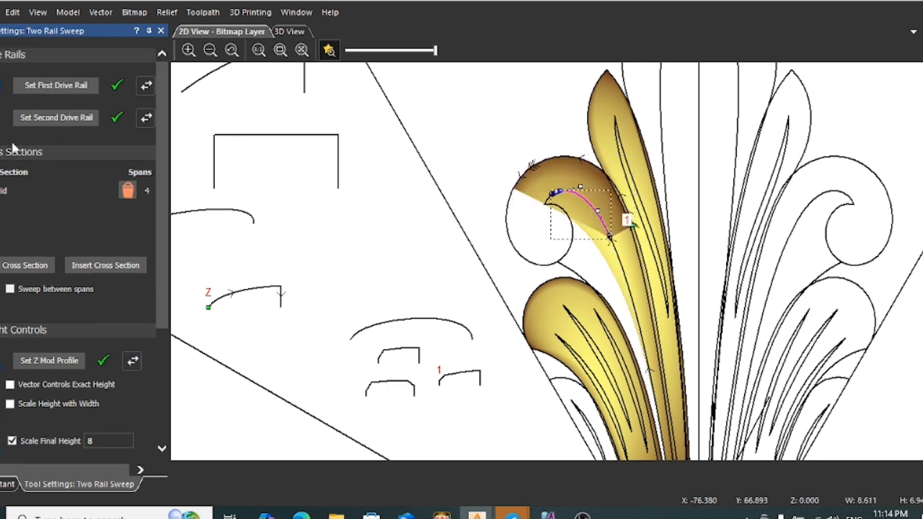
{"action": "left_click", "coordinate": [56, 118]}
{"action": "scroll", "coordinate": [585, 242], "scroll_direction": "down", "scroll_amount": 3}
{"action": "scroll", "coordinate": [591, 231], "scroll_direction": "up", "scroll_amount": 3}
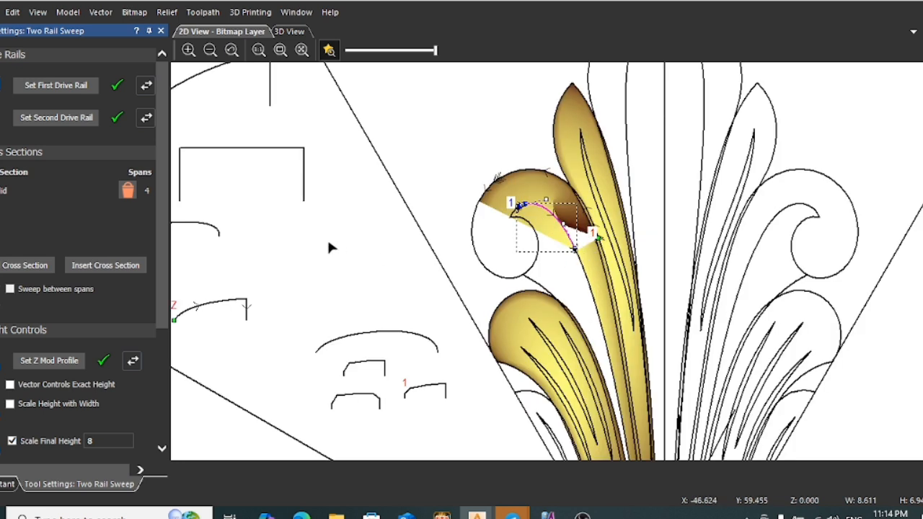
{"action": "scroll", "coordinate": [590, 231], "scroll_direction": "up", "scroll_amount": 2}
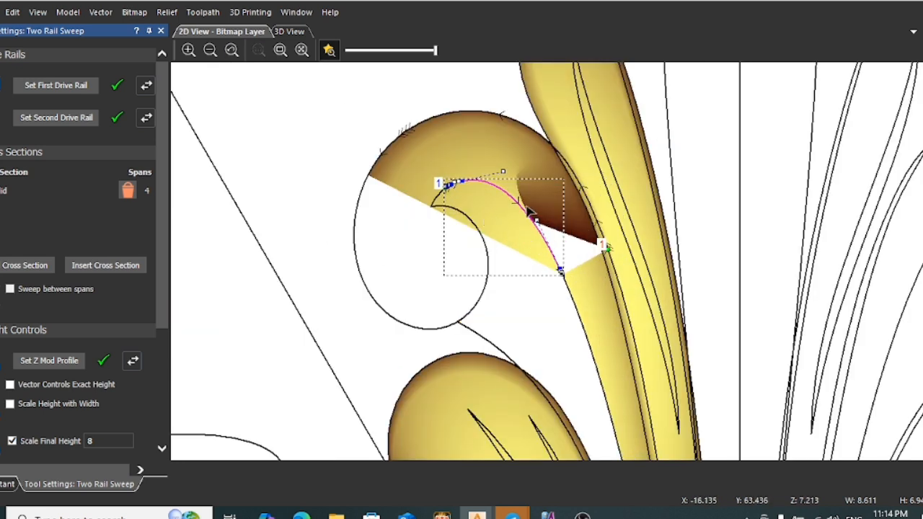
{"action": "left_click", "coordinate": [147, 121]}
{"action": "scroll", "coordinate": [525, 228], "scroll_direction": "down", "scroll_amount": 2}
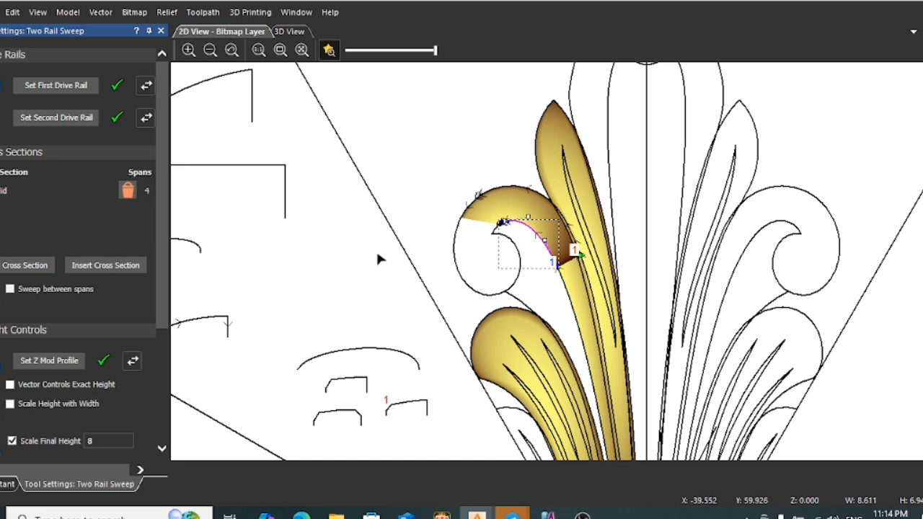
{"action": "scroll", "coordinate": [378, 251], "scroll_direction": "down", "scroll_amount": 2}
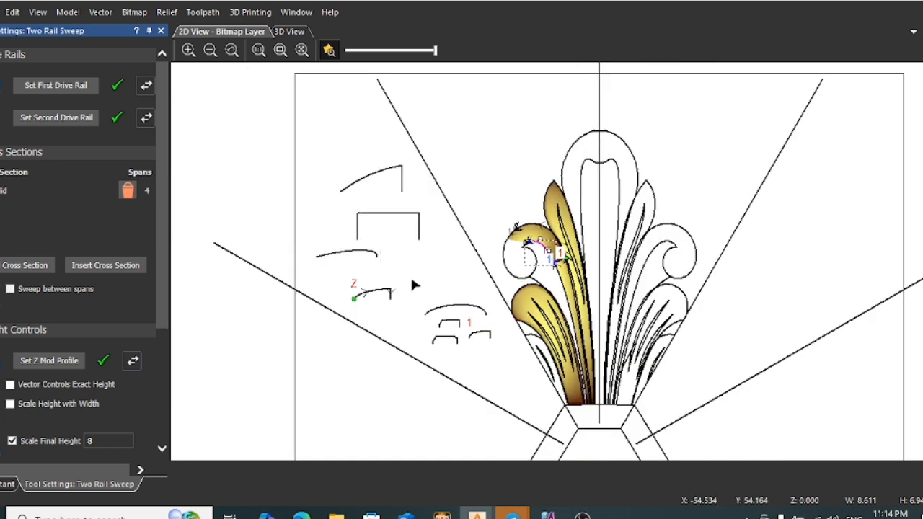
Set the open rectangular vector as the Z Mod Profile and apply the scroll's upper arc sweep with Merge High
{"action": "left_click", "coordinate": [400, 220]}
{"action": "scroll", "coordinate": [559, 239], "scroll_direction": "up", "scroll_amount": 2}
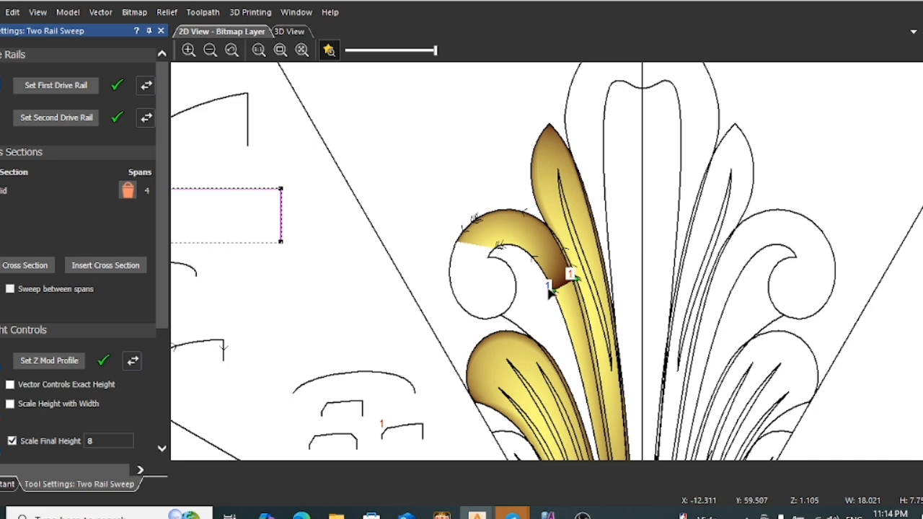
{"action": "scroll", "coordinate": [52, 361], "scroll_direction": "down", "scroll_amount": 3}
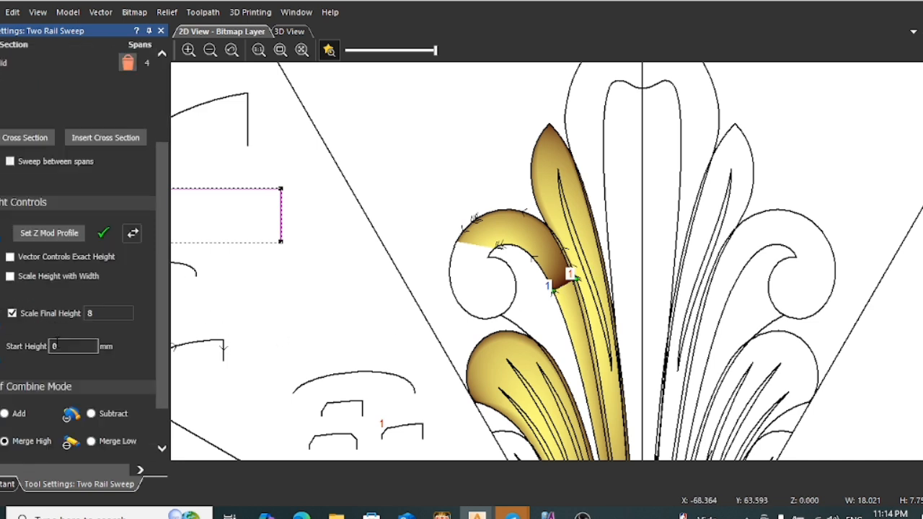
{"action": "left_click", "coordinate": [50, 235]}
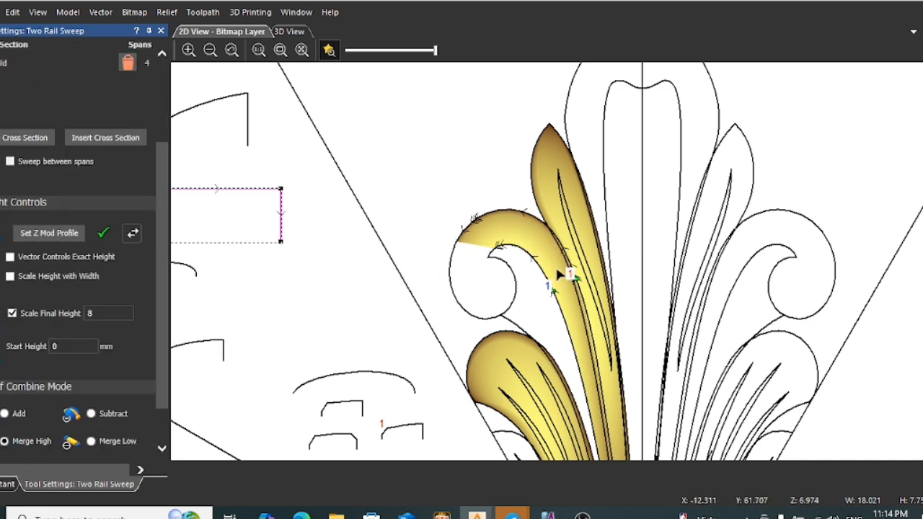
{"action": "scroll", "coordinate": [522, 254], "scroll_direction": "up", "scroll_amount": 2}
{"action": "scroll", "coordinate": [603, 351], "scroll_direction": "down", "scroll_amount": 2}
{"action": "scroll", "coordinate": [101, 377], "scroll_direction": "down", "scroll_amount": 1}
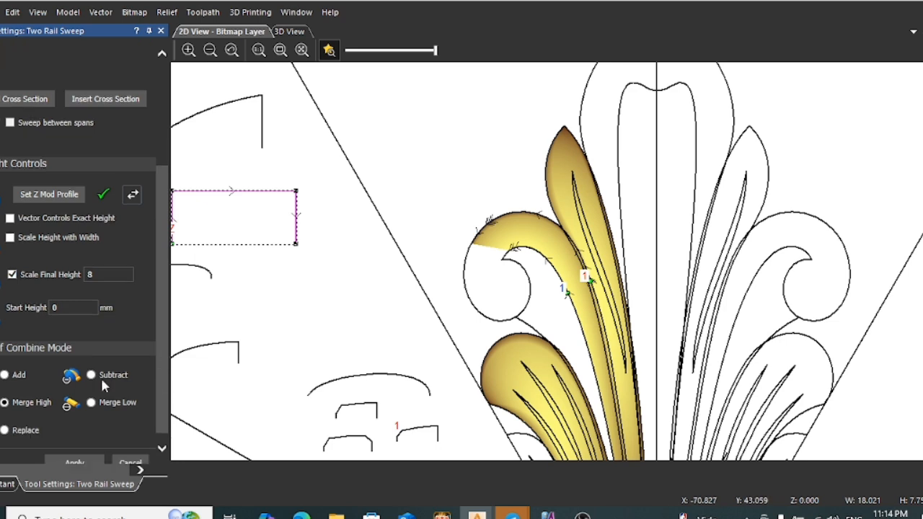
{"action": "left_click", "coordinate": [76, 451]}
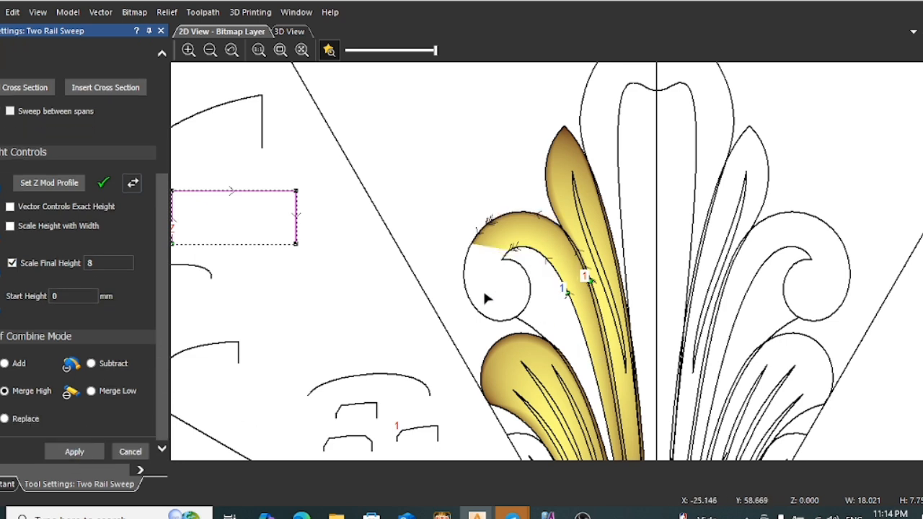
Set the left scroll's round curl as the first drive rail and the short curve at its inner tip as the second
{"action": "left_click", "coordinate": [473, 307]}
{"action": "scroll", "coordinate": [58, 109], "scroll_direction": "up", "scroll_amount": 3}
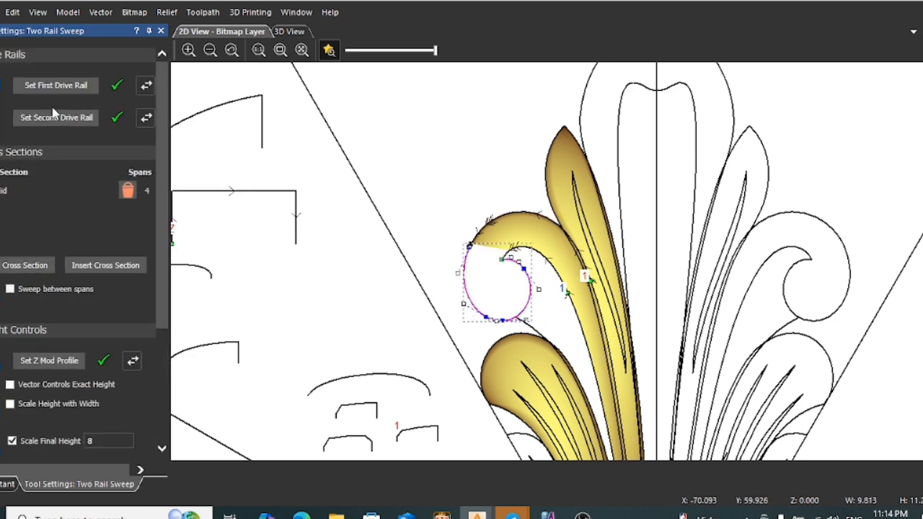
{"action": "left_click", "coordinate": [28, 88]}
{"action": "scroll", "coordinate": [499, 262], "scroll_direction": "up", "scroll_amount": 2}
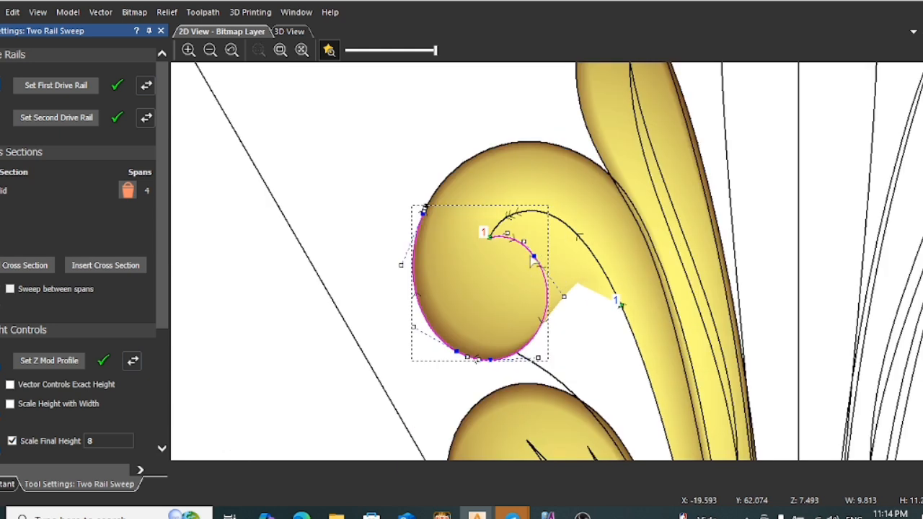
{"action": "scroll", "coordinate": [489, 232], "scroll_direction": "up", "scroll_amount": 2}
{"action": "left_click", "coordinate": [495, 219]}
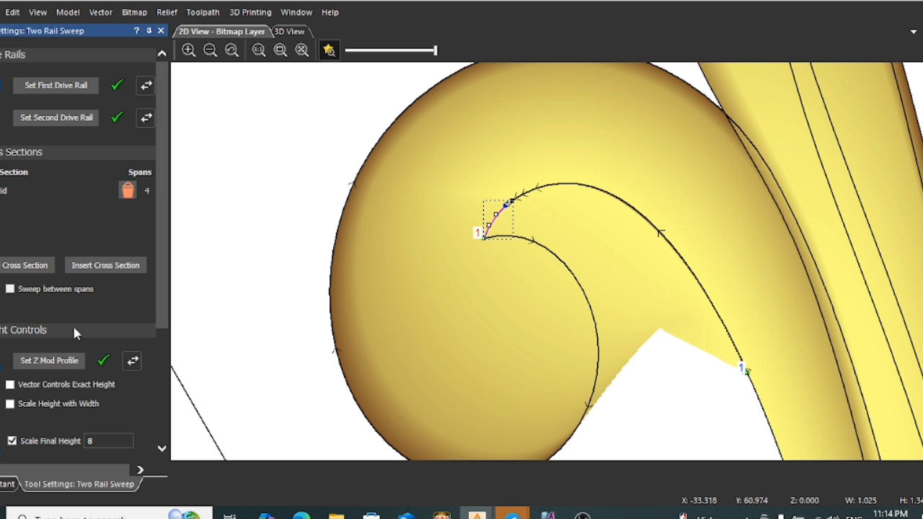
{"action": "left_click", "coordinate": [70, 125]}
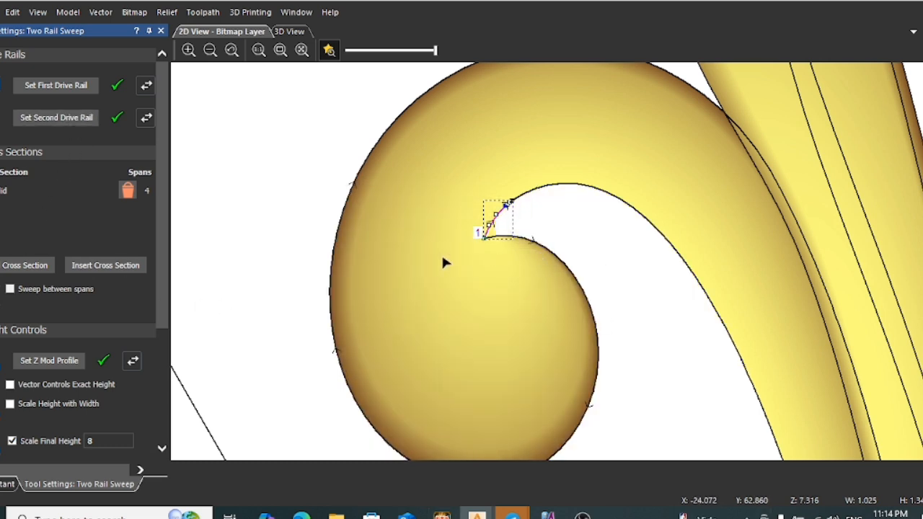
Examine the previewed curl sweep around the scroll's inner tip and along its edges
{"action": "scroll", "coordinate": [514, 232], "scroll_direction": "up", "scroll_amount": 5}
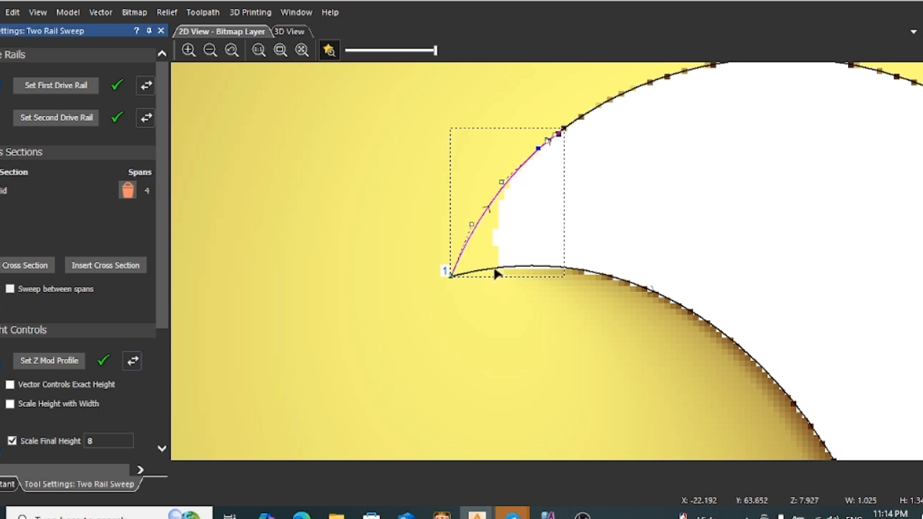
{"action": "scroll", "coordinate": [476, 260], "scroll_direction": "down", "scroll_amount": 5}
{"action": "scroll", "coordinate": [518, 264], "scroll_direction": "up", "scroll_amount": 4}
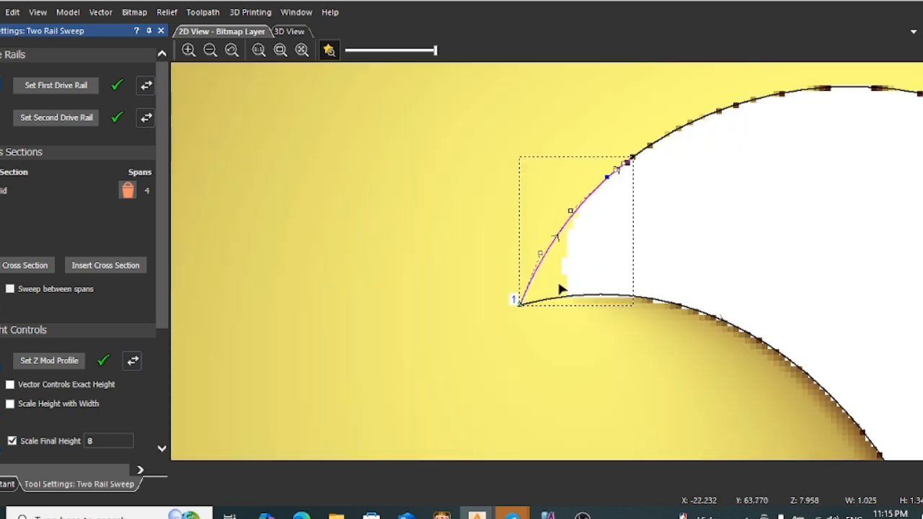
{"action": "scroll", "coordinate": [587, 288], "scroll_direction": "down", "scroll_amount": 2}
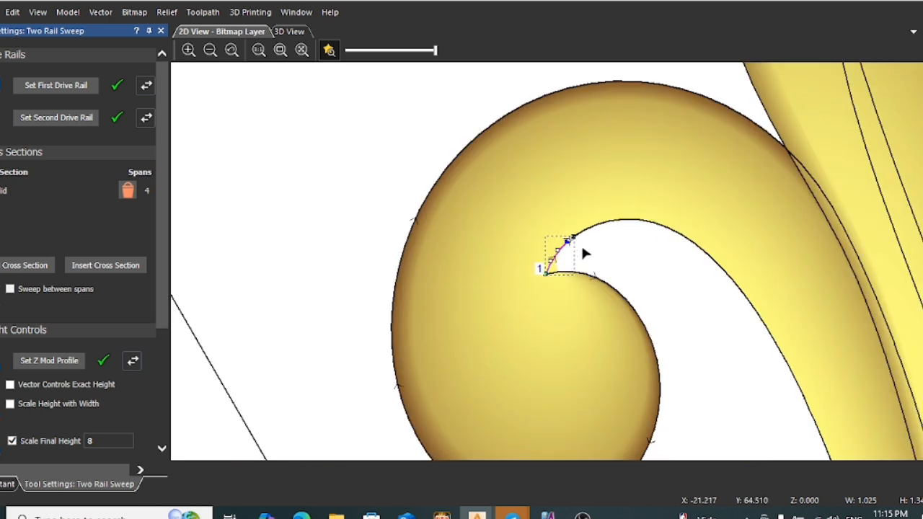
{"action": "scroll", "coordinate": [567, 257], "scroll_direction": "up", "scroll_amount": 2}
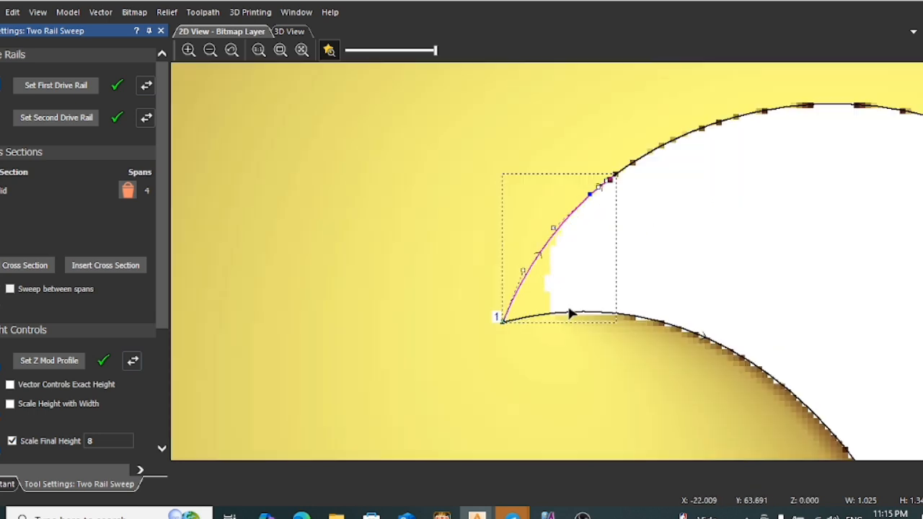
{"action": "scroll", "coordinate": [570, 314], "scroll_direction": "down", "scroll_amount": 2}
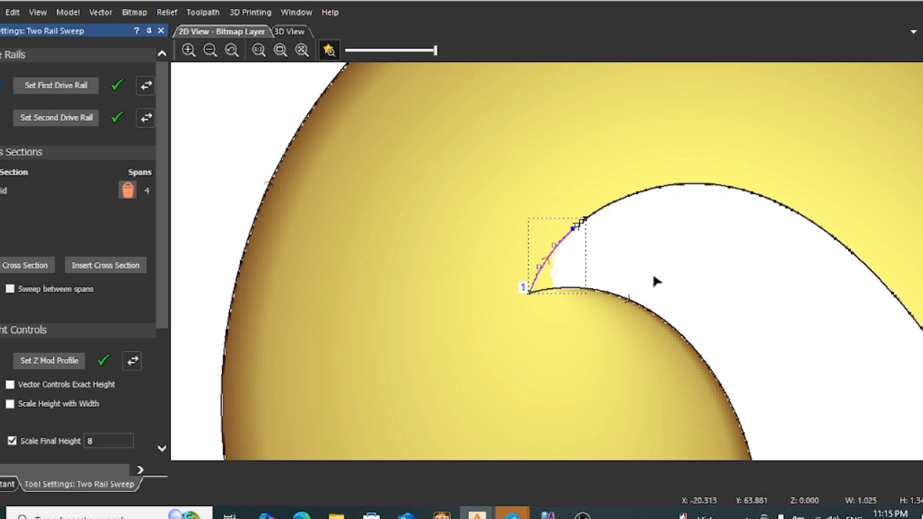
{"action": "scroll", "coordinate": [633, 226], "scroll_direction": "down", "scroll_amount": 3}
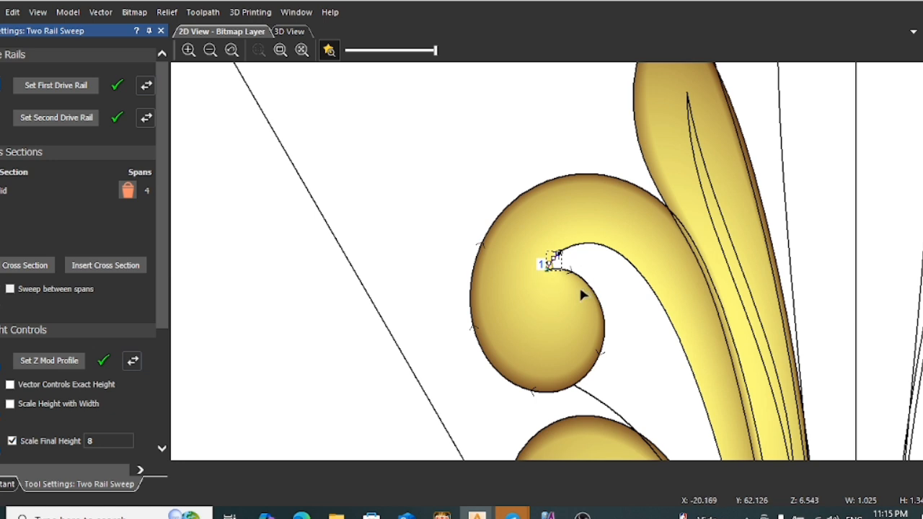
{"action": "scroll", "coordinate": [580, 289], "scroll_direction": "up", "scroll_amount": 3}
{"action": "scroll", "coordinate": [583, 282], "scroll_direction": "down", "scroll_amount": 3}
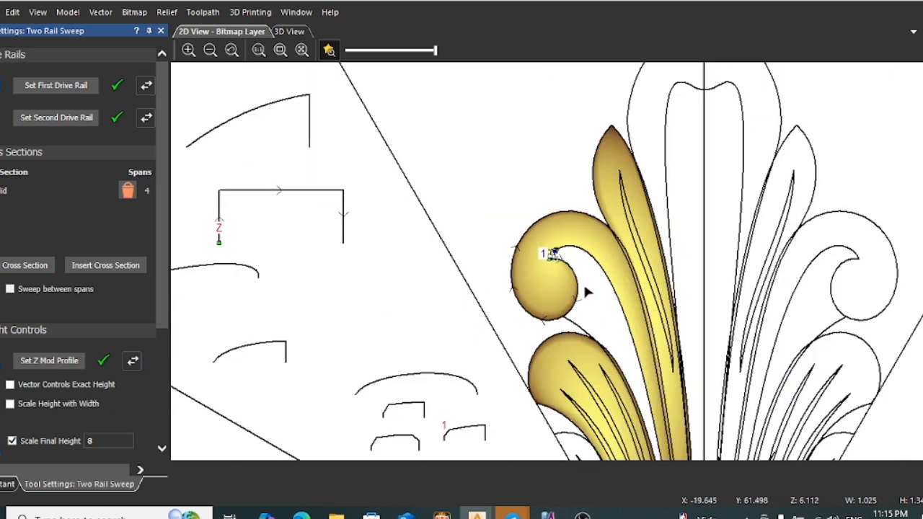
Apply the curl sweep and close the Two Rail Sweep tool
{"action": "scroll", "coordinate": [90, 425], "scroll_direction": "down", "scroll_amount": 3}
{"action": "left_click", "coordinate": [75, 452]}
{"action": "left_click", "coordinate": [131, 452]}
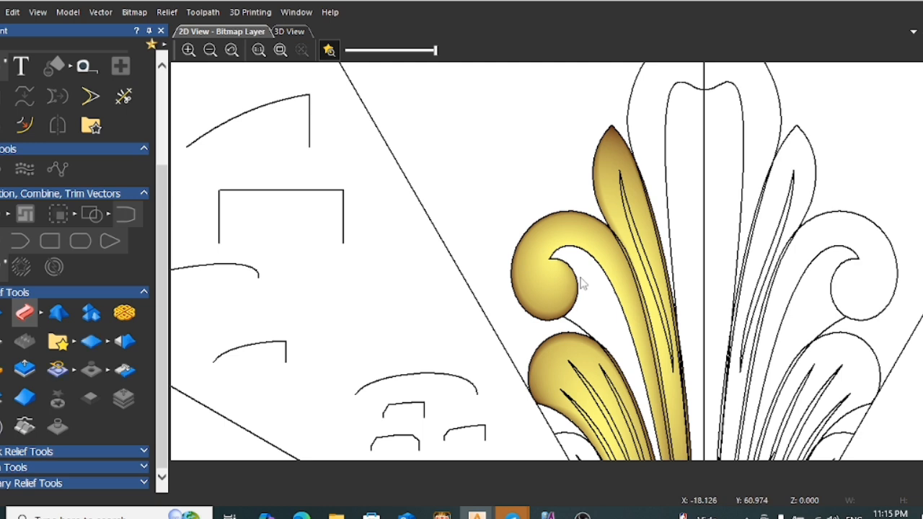
Split the scroll's curl vector in node editing a short distance from its inner tip
{"action": "scroll", "coordinate": [584, 283], "scroll_direction": "up", "scroll_amount": 4}
{"action": "left_click", "coordinate": [553, 266]}
{"action": "scroll", "coordinate": [583, 274], "scroll_direction": "up", "scroll_amount": 1}
{"action": "left_click", "coordinate": [566, 269]}
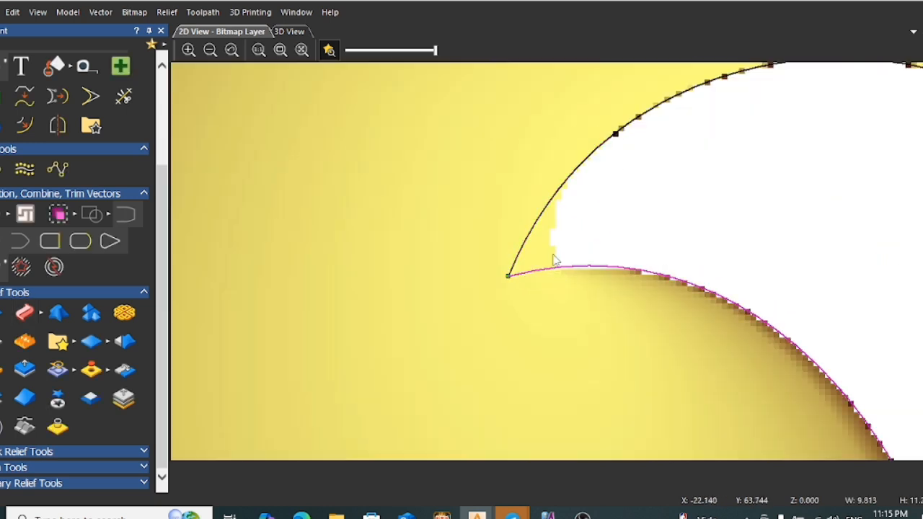
{"action": "left_click", "coordinate": [619, 238]}
{"action": "left_click", "coordinate": [633, 274]}
{"action": "left_click", "coordinate": [641, 270]}
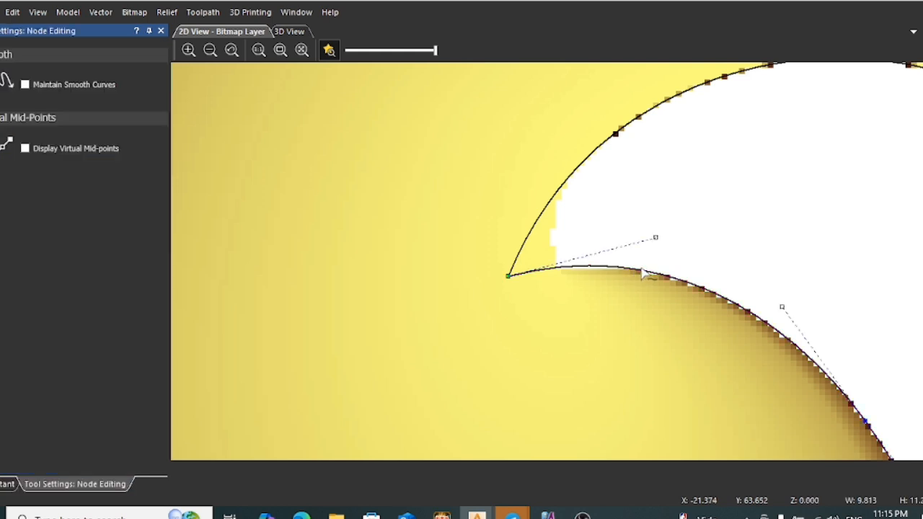
{"action": "double_click", "coordinate": [636, 268]}
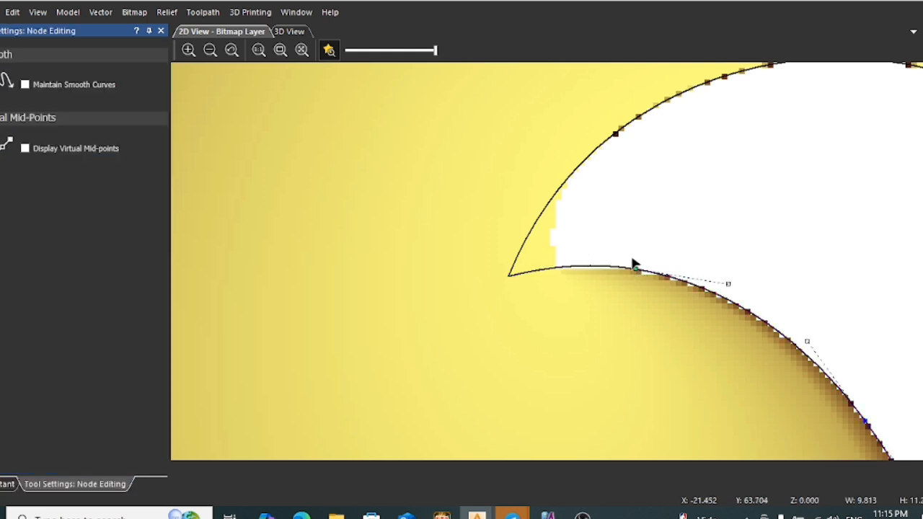
Join the short upper tip curve and the cut-off lower piece into one vector using a smooth curve
{"action": "left_click", "coordinate": [582, 169]}
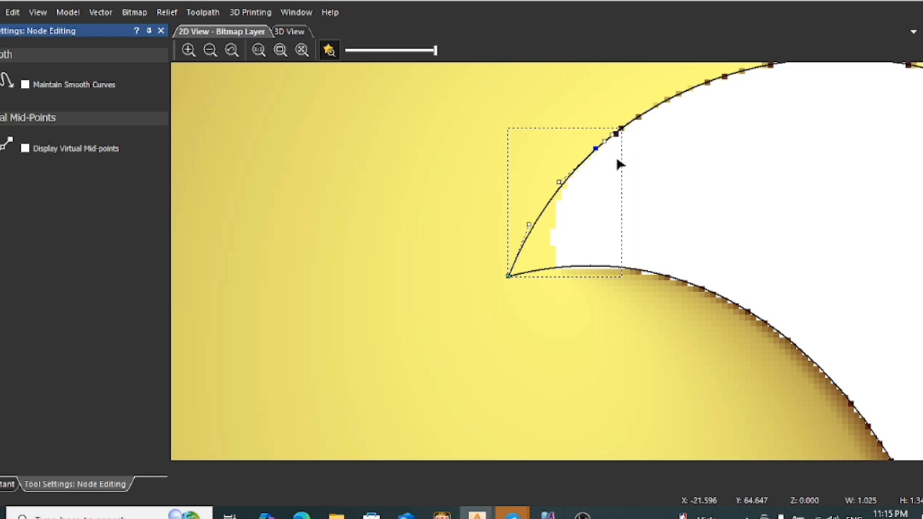
{"action": "left_click", "coordinate": [607, 188]}
{"action": "key", "text": "n"}
{"action": "left_click", "coordinate": [578, 169]}
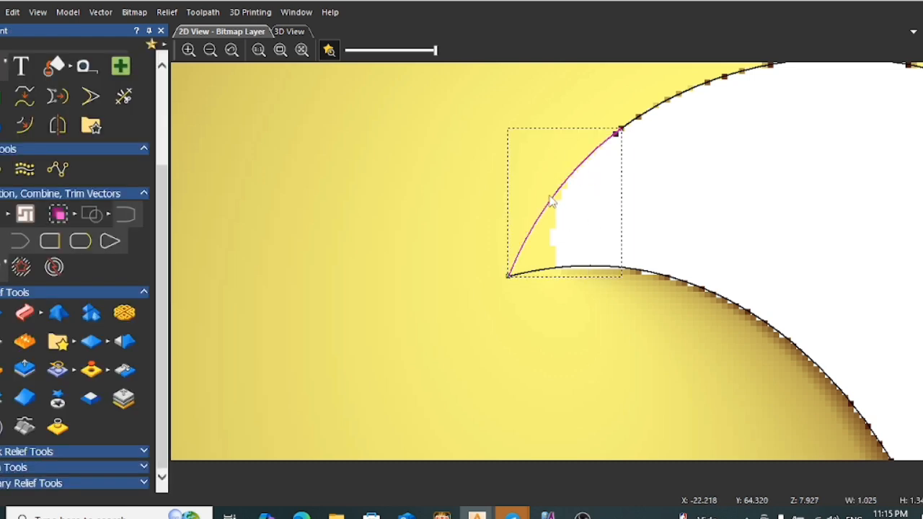
{"action": "left_click", "coordinate": [590, 269], "text": "shift"}
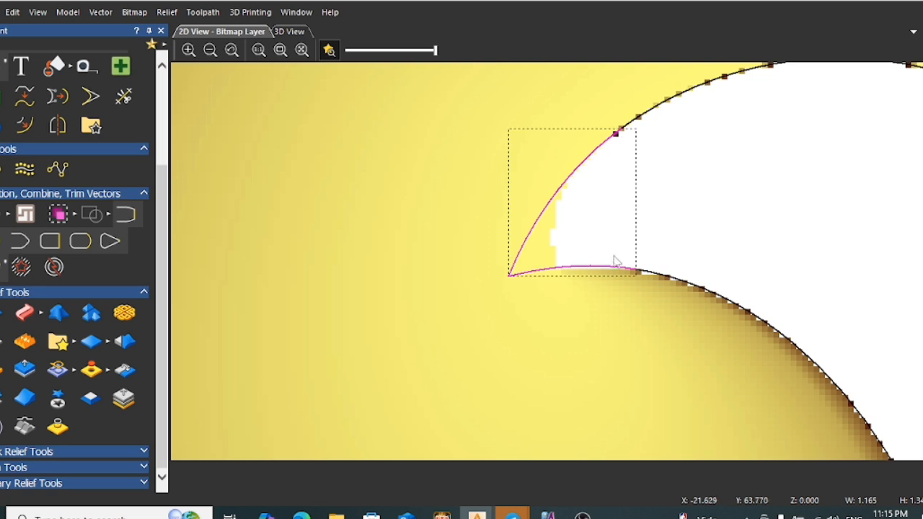
{"action": "right_click", "coordinate": [711, 188]}
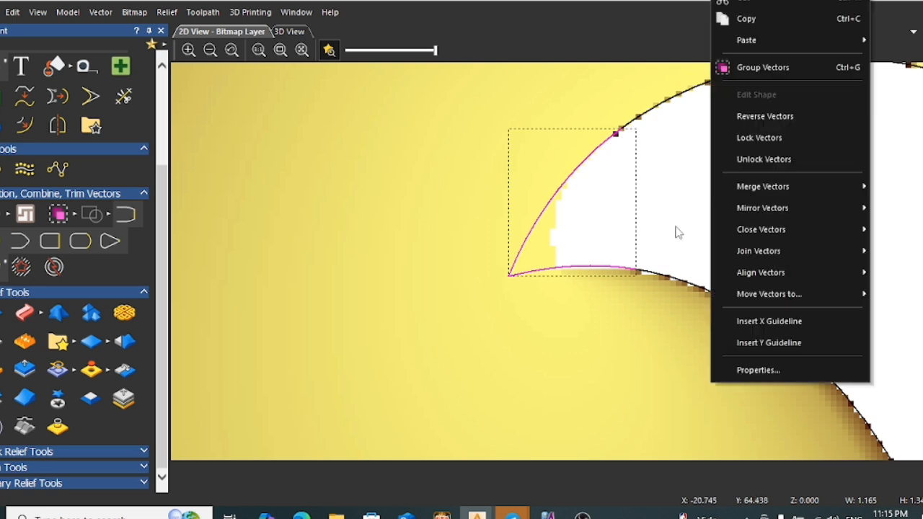
{"action": "mouse_move", "coordinate": [753, 262]}
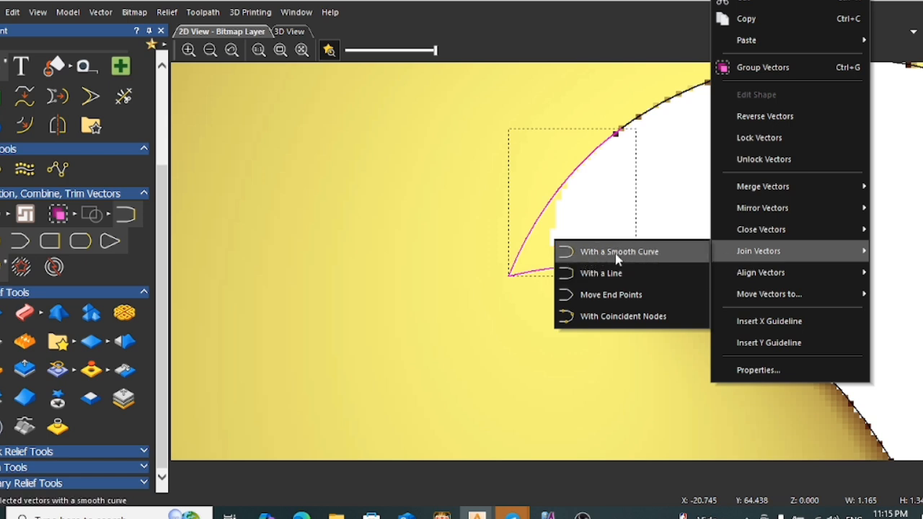
{"action": "left_click", "coordinate": [645, 255]}
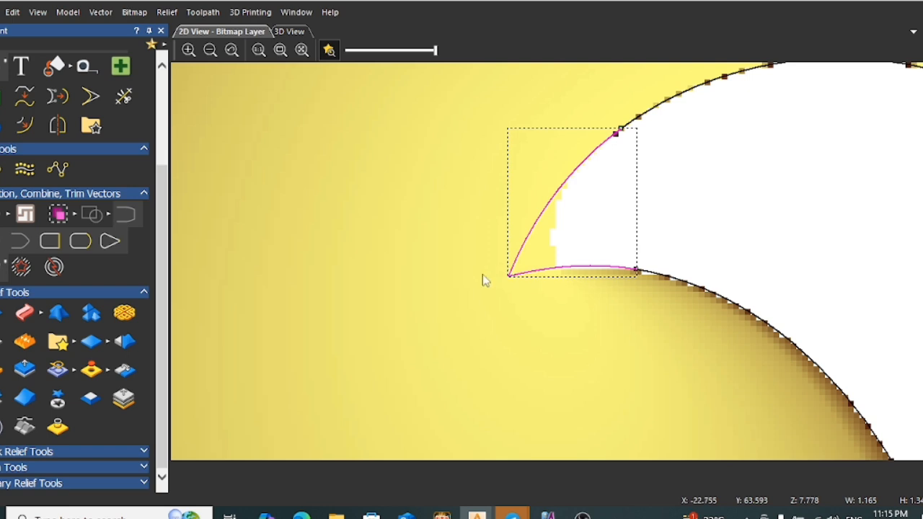
Close the joined tip vector with a smooth curve around the gap at the scroll's inner tip
{"action": "right_click", "coordinate": [423, 181]}
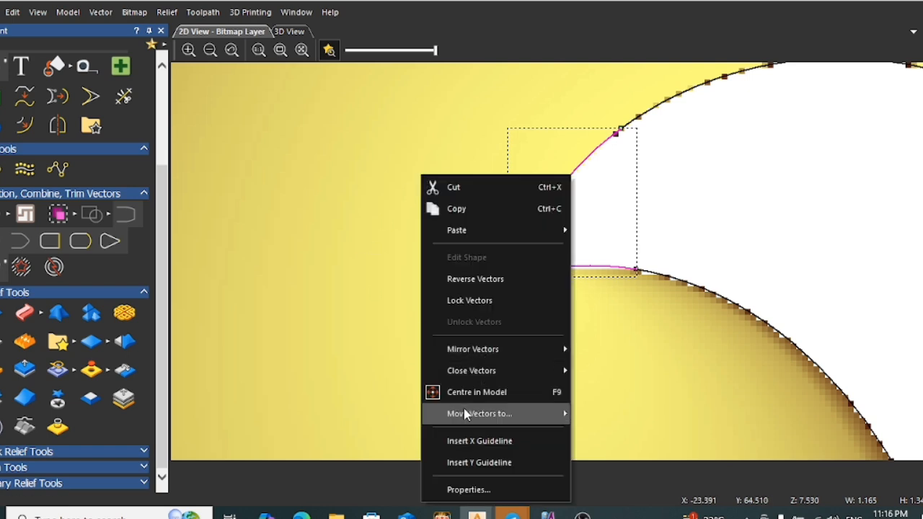
{"action": "mouse_move", "coordinate": [530, 376]}
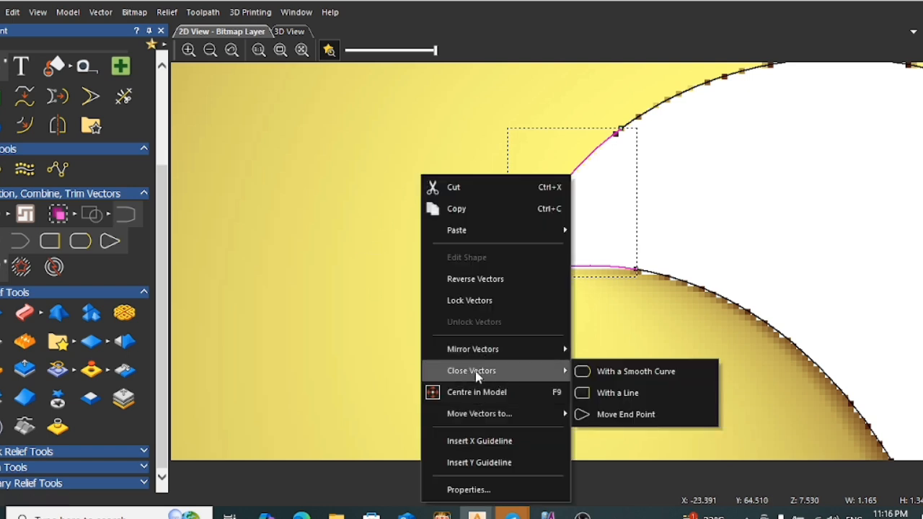
{"action": "left_click", "coordinate": [639, 371]}
{"action": "scroll", "coordinate": [692, 195], "scroll_direction": "down", "scroll_amount": 2}
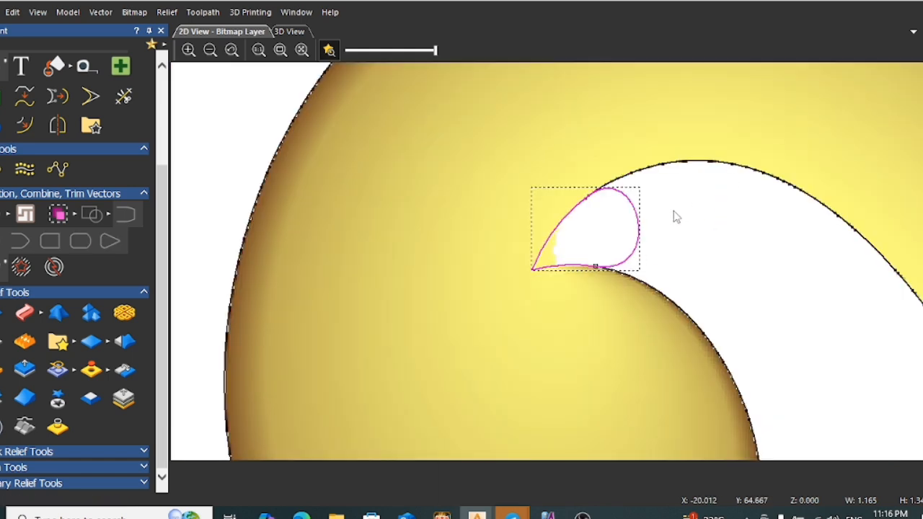
{"action": "scroll", "coordinate": [676, 216], "scroll_direction": "down", "scroll_amount": 2}
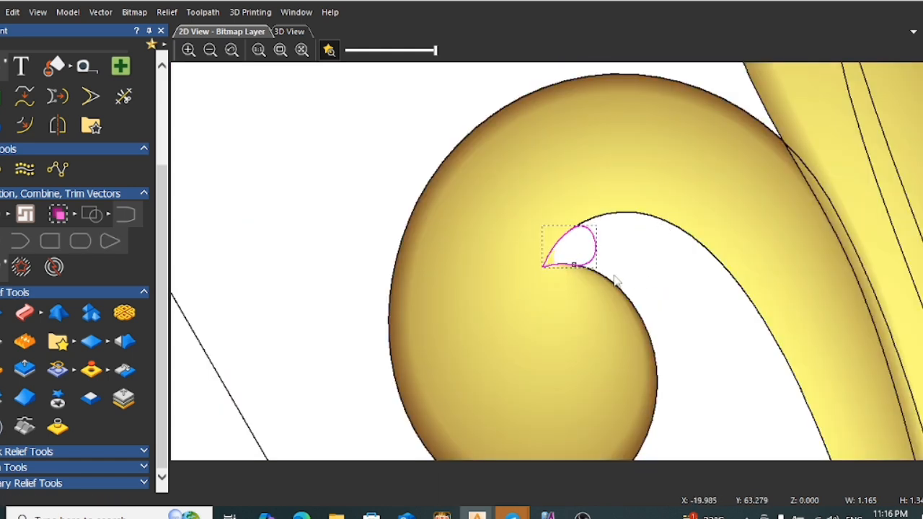
{"action": "scroll", "coordinate": [561, 270], "scroll_direction": "up", "scroll_amount": 4}
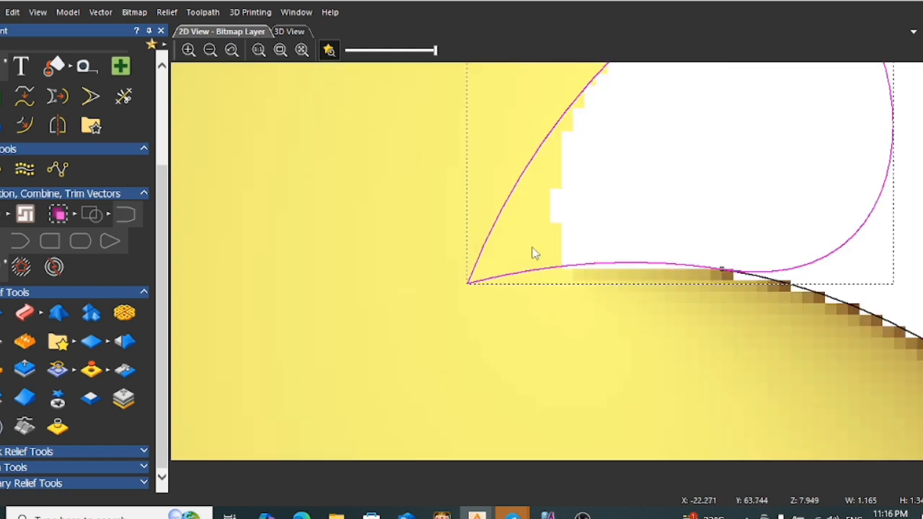
{"action": "scroll", "coordinate": [543, 231], "scroll_direction": "down", "scroll_amount": 2}
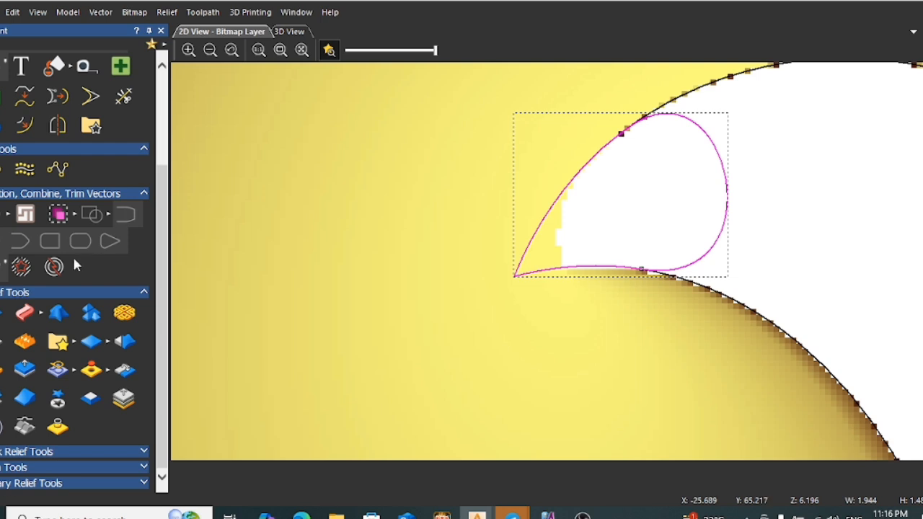
Switch the workspace to the Standard layout
{"action": "left_click", "coordinate": [305, 14]}
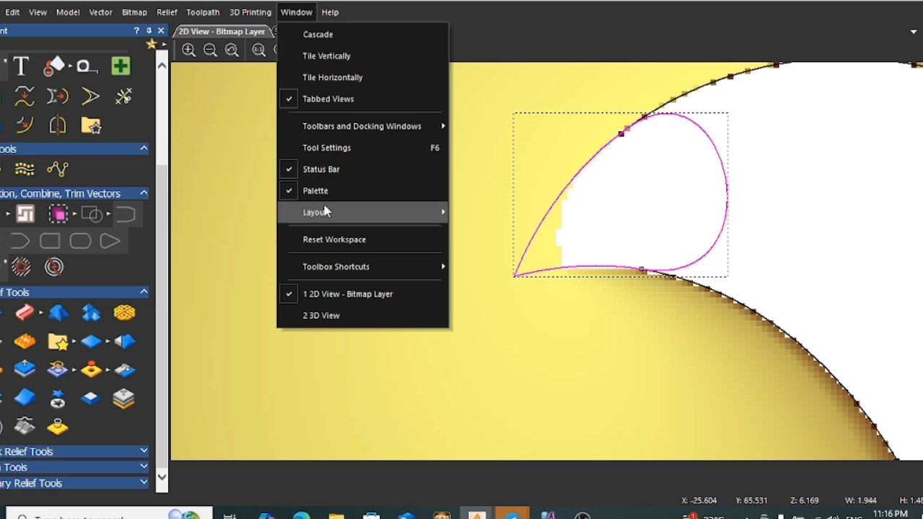
{"action": "mouse_move", "coordinate": [326, 211]}
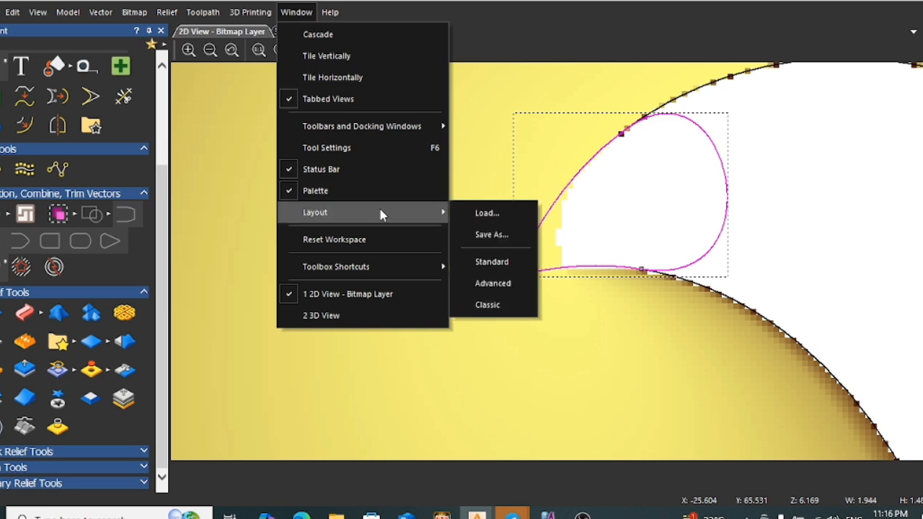
{"action": "left_click", "coordinate": [495, 266]}
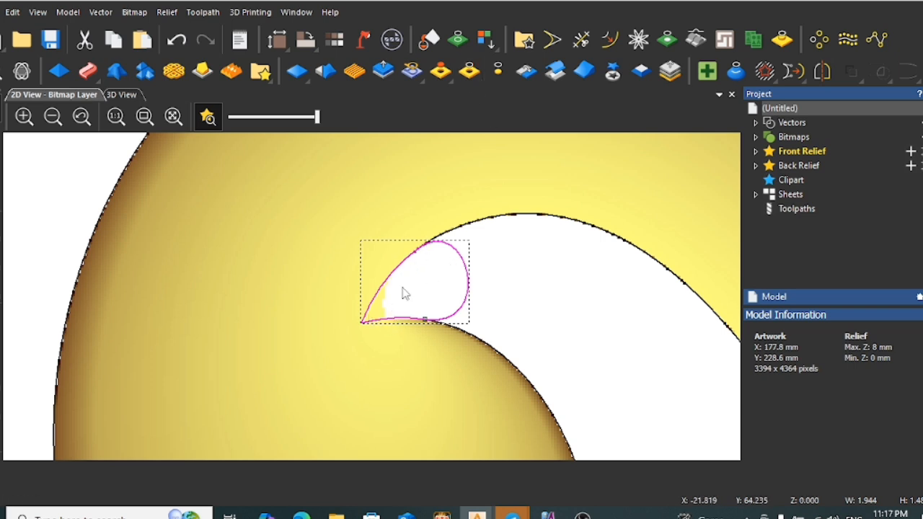
Clear the relief inside the closed teardrop vector at the scroll's inner tip
{"action": "scroll", "coordinate": [381, 323], "scroll_direction": "up", "scroll_amount": 3}
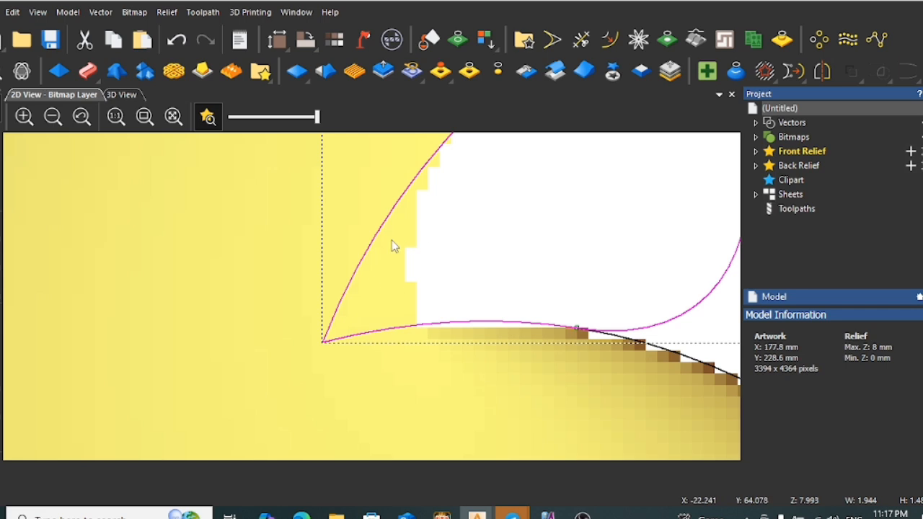
{"action": "scroll", "coordinate": [518, 205], "scroll_direction": "down", "scroll_amount": 3}
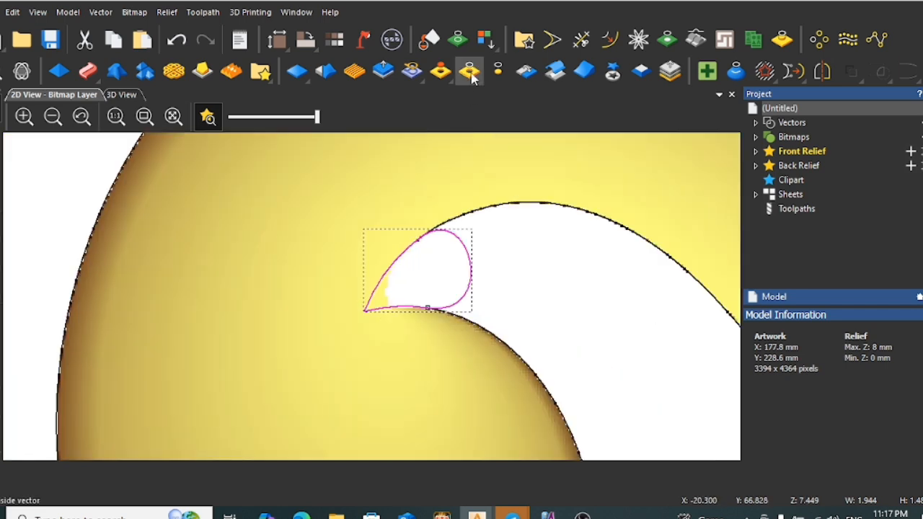
{"action": "left_click", "coordinate": [469, 70]}
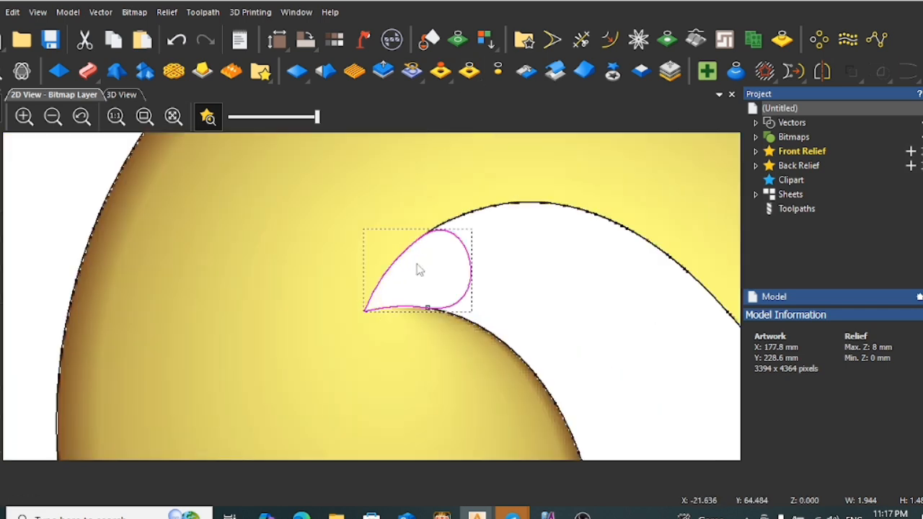
{"action": "scroll", "coordinate": [371, 309], "scroll_direction": "up", "scroll_amount": 3}
{"action": "scroll", "coordinate": [396, 292], "scroll_direction": "up", "scroll_amount": 2}
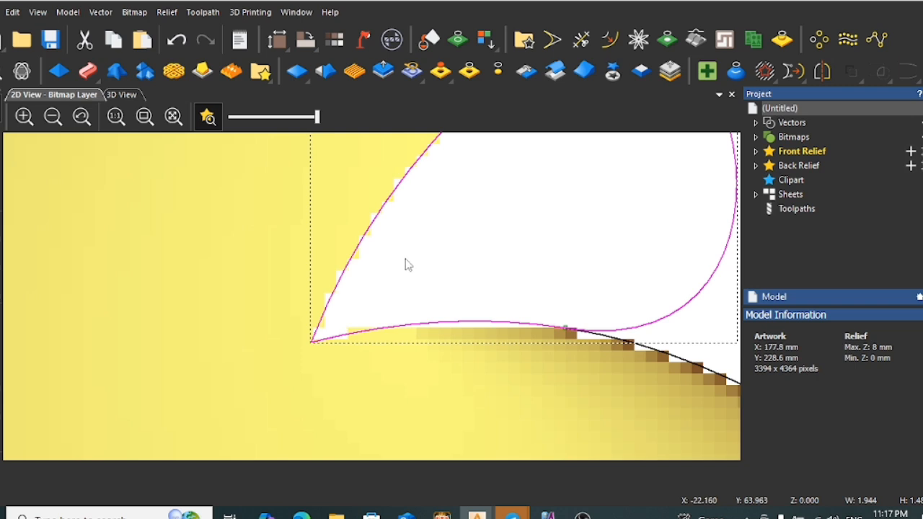
{"action": "scroll", "coordinate": [408, 265], "scroll_direction": "down", "scroll_amount": 2}
{"action": "scroll", "coordinate": [541, 220], "scroll_direction": "down", "scroll_amount": 3}
{"action": "left_click", "coordinate": [527, 286]}
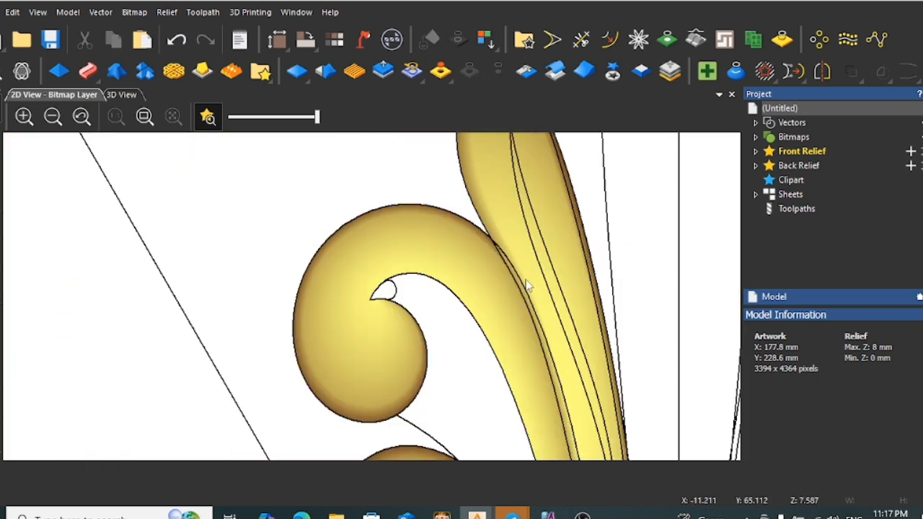
Split the teardrop vector in node editing on its lower edge, a short distance from the scroll's inner tip
{"action": "scroll", "coordinate": [458, 330], "scroll_direction": "down", "scroll_amount": 2}
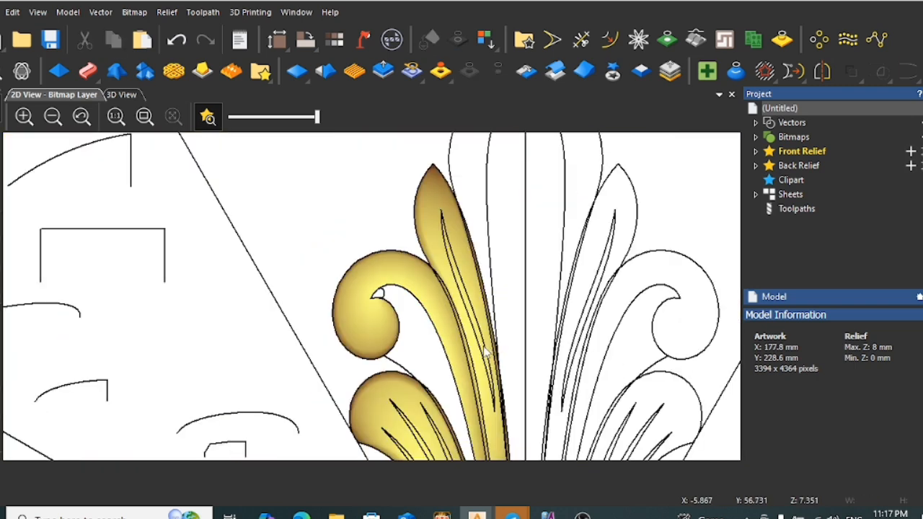
{"action": "scroll", "coordinate": [412, 324], "scroll_direction": "up", "scroll_amount": 4}
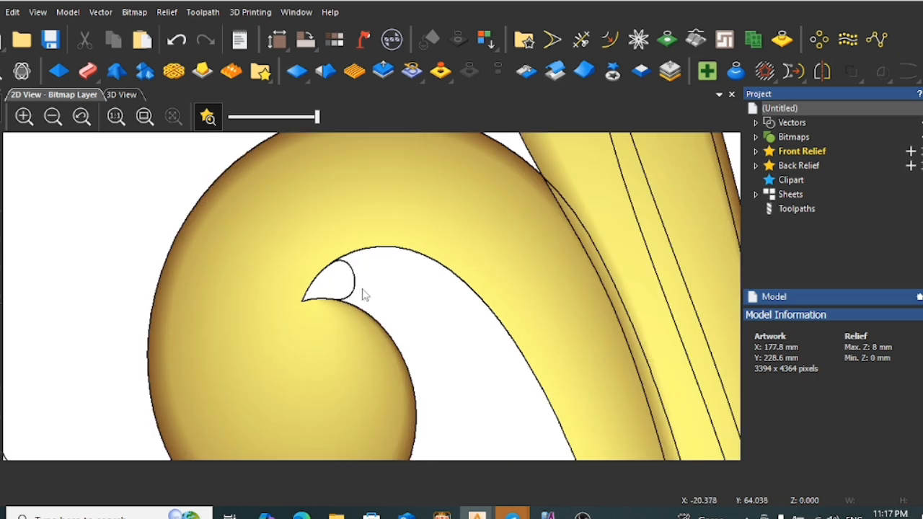
{"action": "left_click", "coordinate": [357, 292]}
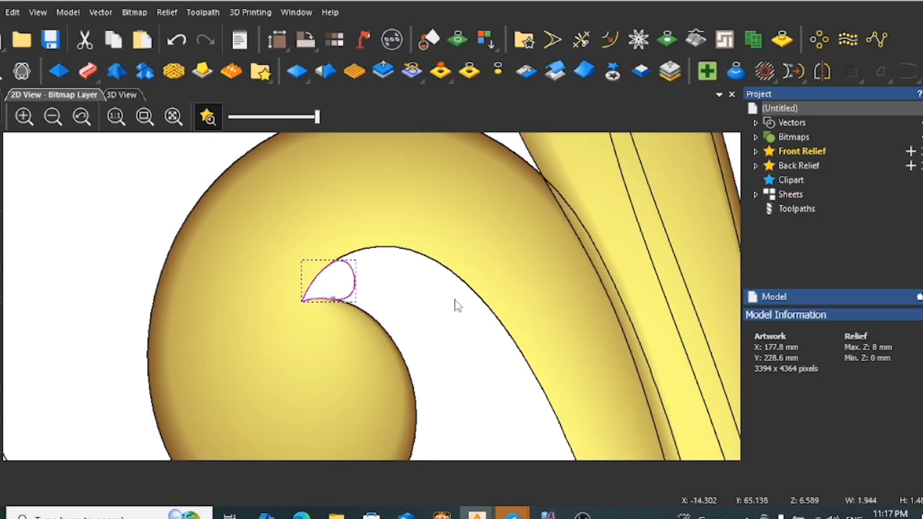
{"action": "right_click", "coordinate": [458, 322]}
{"action": "left_click", "coordinate": [359, 302]}
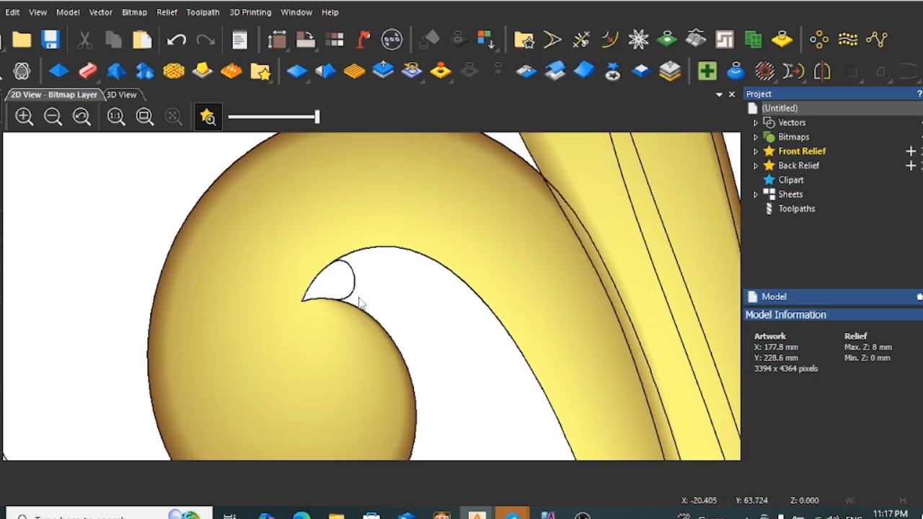
{"action": "left_click", "coordinate": [320, 287]}
{"action": "key", "text": "n"}
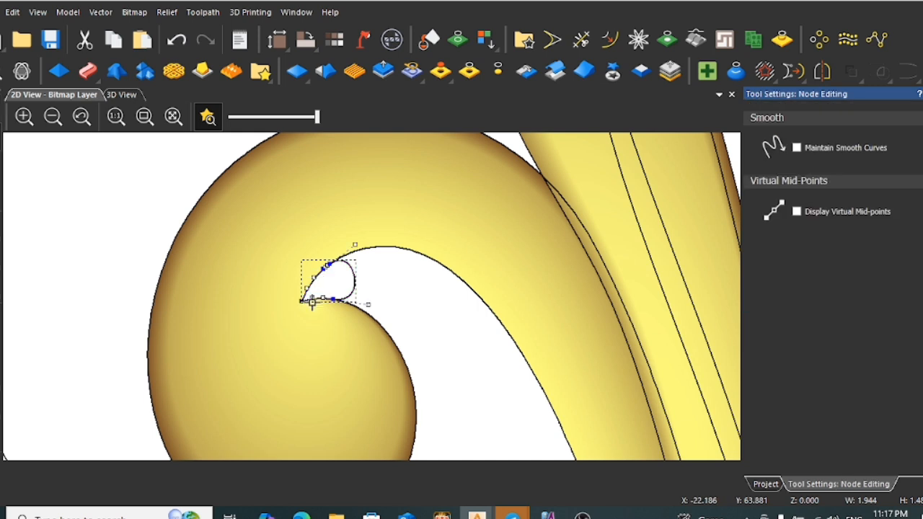
{"action": "left_click", "coordinate": [320, 300]}
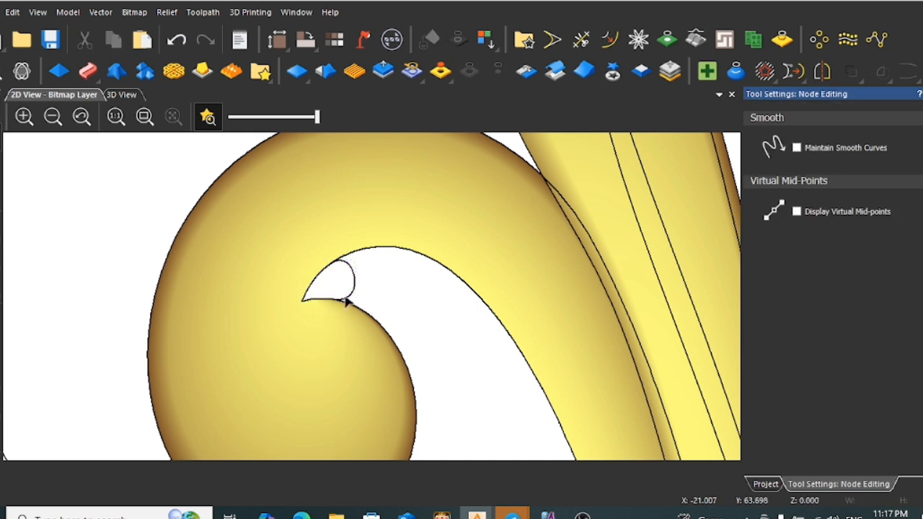
{"action": "left_click", "coordinate": [323, 299]}
{"action": "scroll", "coordinate": [334, 300], "scroll_direction": "up", "scroll_amount": 3}
{"action": "left_click", "coordinate": [294, 298]}
{"action": "left_click_drag", "start_coordinate": [456, 297], "coordinate": [401, 242]}
{"action": "right_click", "coordinate": [455, 316]}
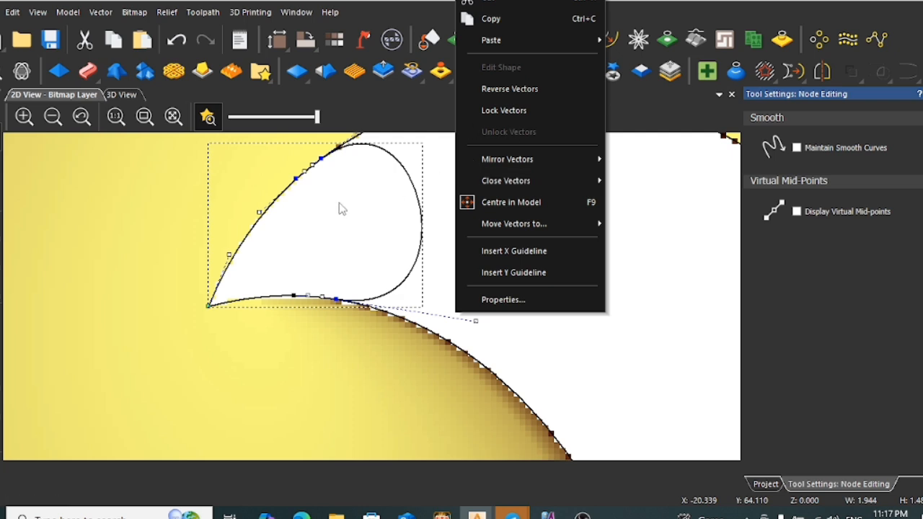
{"action": "left_click", "coordinate": [340, 203]}
{"action": "key", "text": "n"}
Split the teardrop vector on its upper edge near the tip and remove the rounded closing portion
{"action": "left_click", "coordinate": [288, 188]}
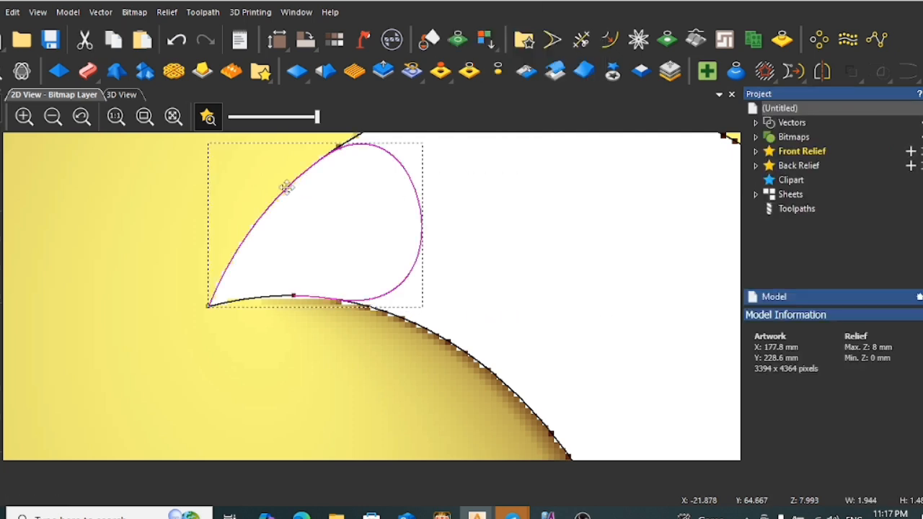
{"action": "key", "text": "n"}
{"action": "key", "text": "c"}
{"action": "right_click", "coordinate": [460, 236]}
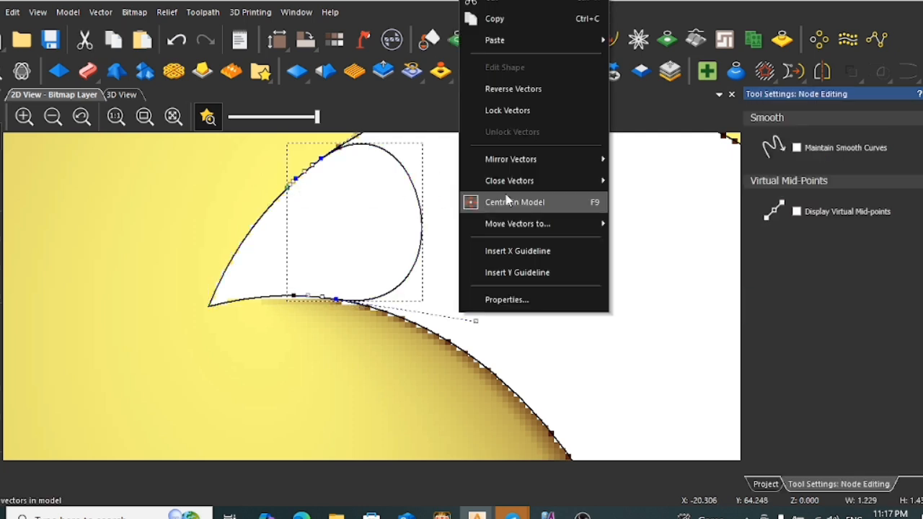
{"action": "left_click", "coordinate": [491, 4]}
{"action": "scroll", "coordinate": [456, 311], "scroll_direction": "down", "scroll_amount": 2}
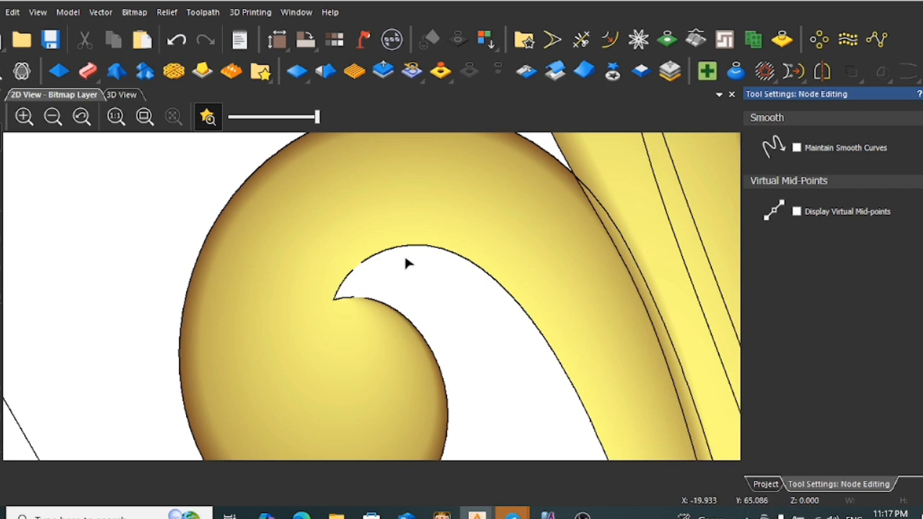
Join the short upper tip curve to the adjoining vector along the scroll's inner edge
{"action": "left_click", "coordinate": [361, 286]}
{"action": "left_click", "coordinate": [348, 283], "text": "shift"}
{"action": "right_click", "coordinate": [435, 286]}
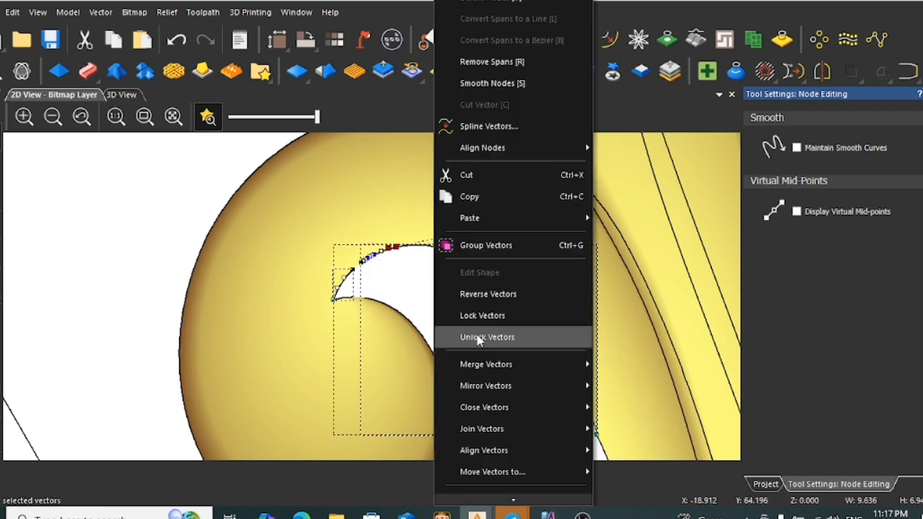
{"action": "mouse_move", "coordinate": [484, 433]}
{"action": "left_click", "coordinate": [638, 385]}
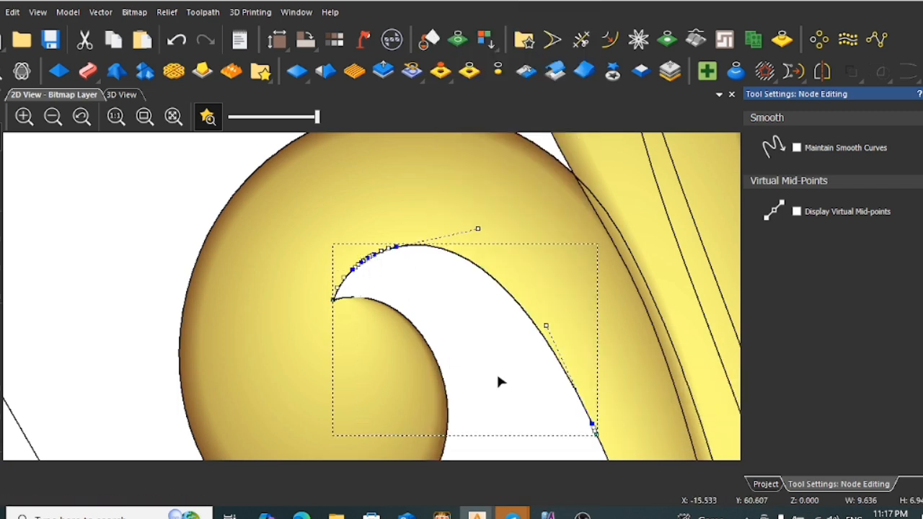
Leave node editing and join the scroll's upper inner-edge vector with the lower stem edge into one rail
{"action": "scroll", "coordinate": [394, 295], "scroll_direction": "up", "scroll_amount": 2}
{"action": "scroll", "coordinate": [438, 334], "scroll_direction": "down", "scroll_amount": 2}
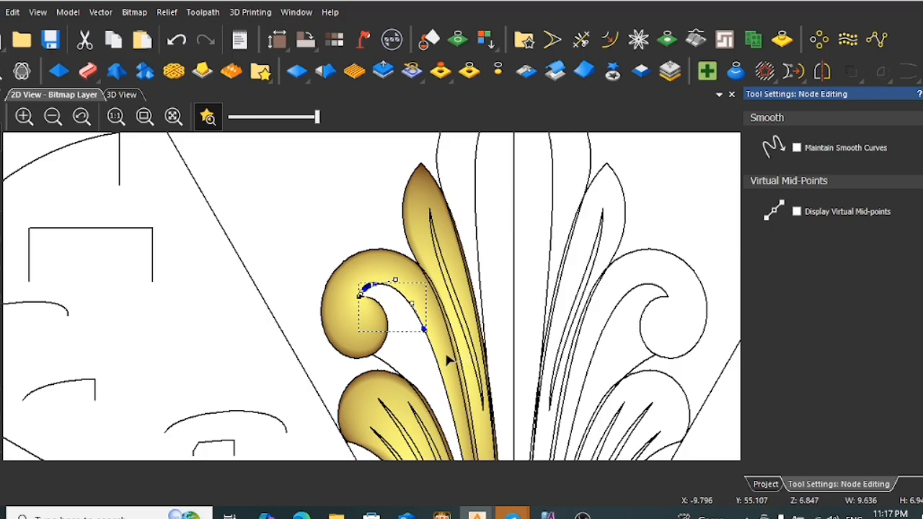
{"action": "scroll", "coordinate": [433, 362], "scroll_direction": "up", "scroll_amount": 2}
{"action": "left_click", "coordinate": [339, 370]}
{"action": "key", "text": "Escape"}
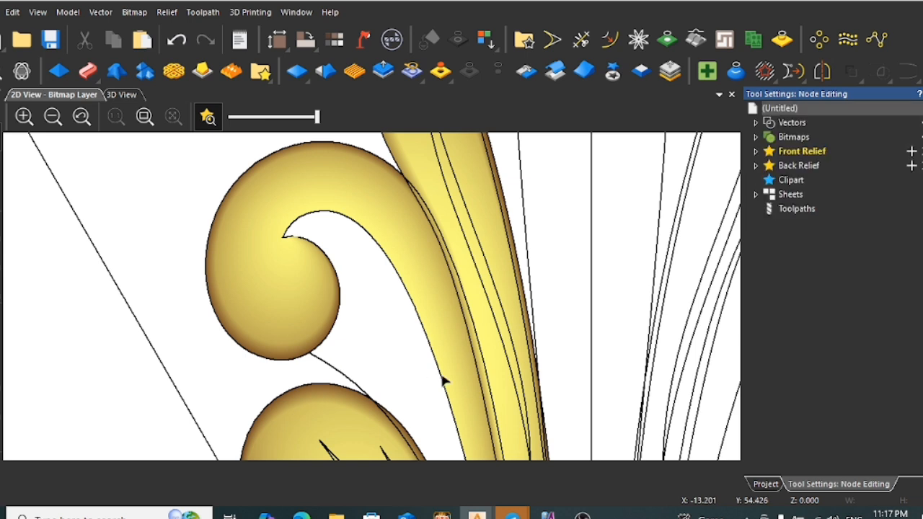
{"action": "left_click", "coordinate": [445, 390]}
{"action": "left_click", "coordinate": [405, 287], "text": "shift"}
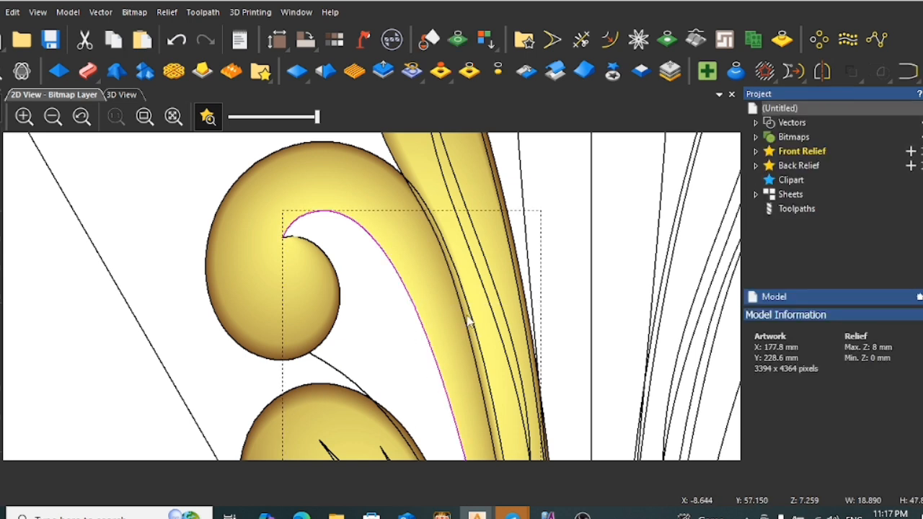
{"action": "right_click", "coordinate": [473, 316]}
{"action": "mouse_move", "coordinate": [541, 253]}
{"action": "left_click", "coordinate": [665, 252]}
Select the curve running from below the curl to the leaf's base and examine the empty area beside the stem
{"action": "scroll", "coordinate": [474, 321], "scroll_direction": "down", "scroll_amount": 4}
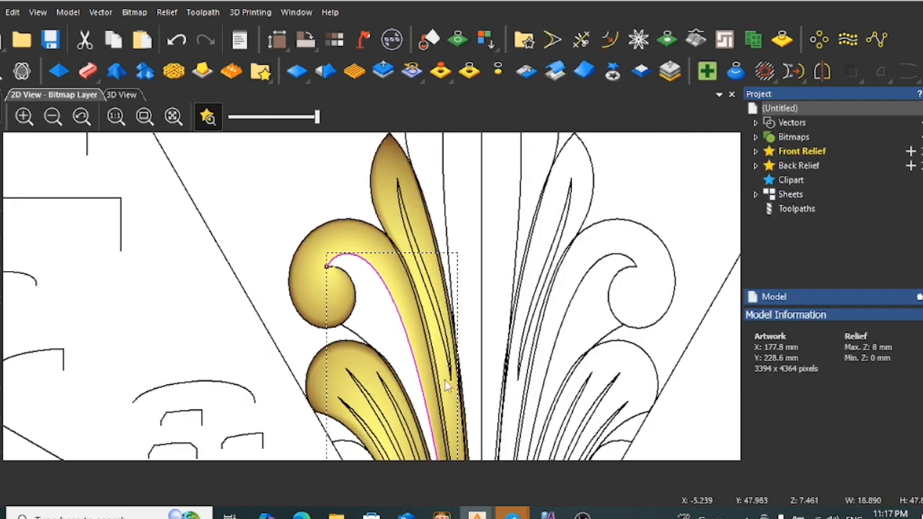
{"action": "scroll", "coordinate": [363, 307], "scroll_direction": "up", "scroll_amount": 4}
{"action": "left_click", "coordinate": [313, 262]}
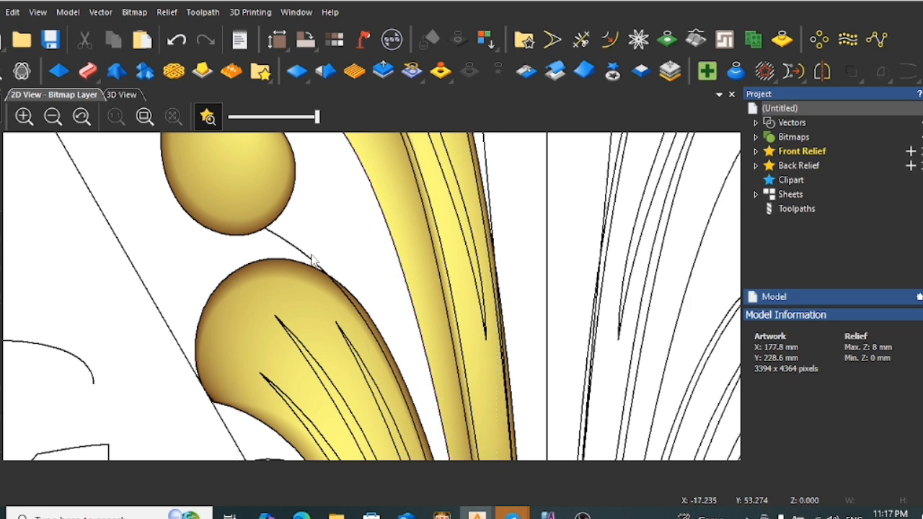
{"action": "left_click", "coordinate": [312, 272]}
{"action": "scroll", "coordinate": [419, 344], "scroll_direction": "down", "scroll_amount": 4}
{"action": "scroll", "coordinate": [395, 393], "scroll_direction": "up", "scroll_amount": 4}
{"action": "scroll", "coordinate": [396, 393], "scroll_direction": "down", "scroll_amount": 4}
{"action": "scroll", "coordinate": [382, 381], "scroll_direction": "up", "scroll_amount": 4}
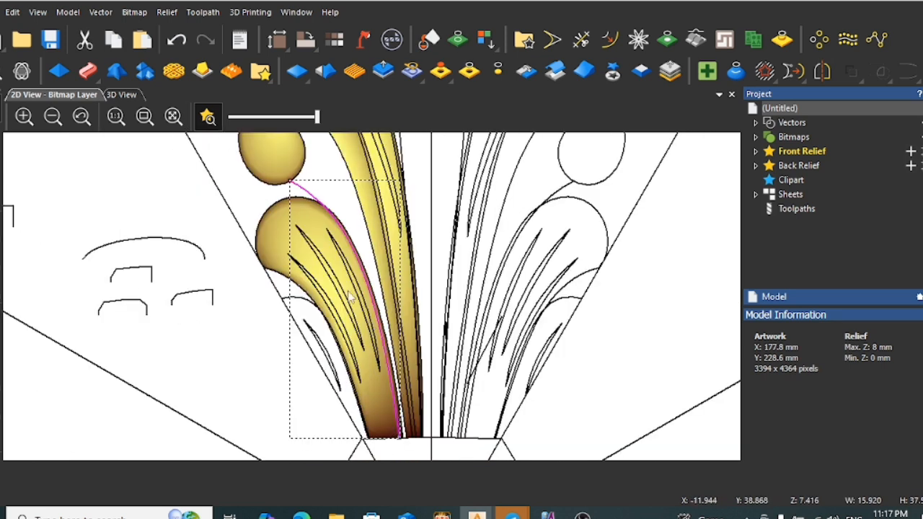
{"action": "scroll", "coordinate": [360, 251], "scroll_direction": "down", "scroll_amount": 2}
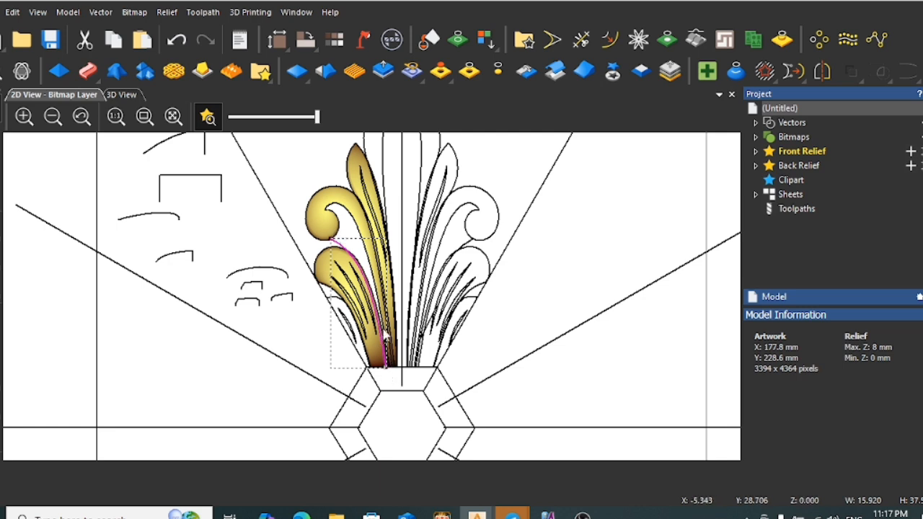
{"action": "scroll", "coordinate": [398, 359], "scroll_direction": "up", "scroll_amount": 2}
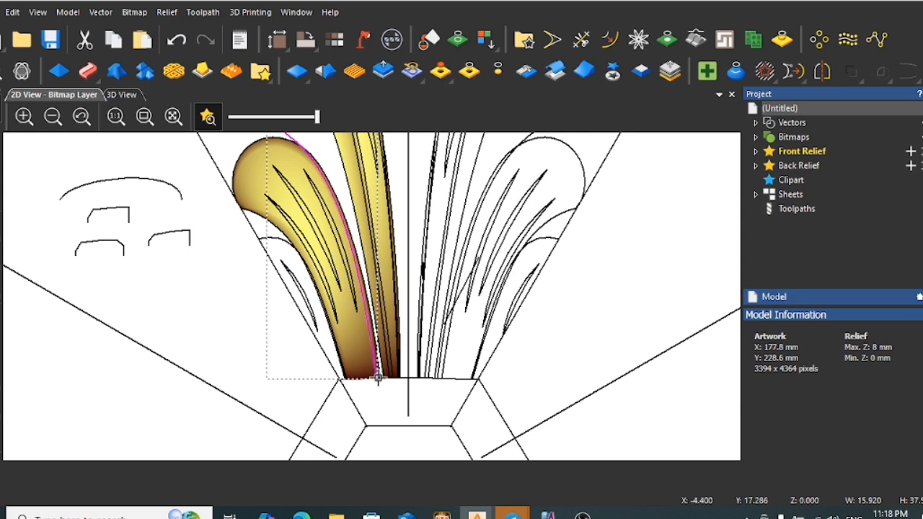
{"action": "scroll", "coordinate": [378, 378], "scroll_direction": "down", "scroll_amount": 2}
{"action": "scroll", "coordinate": [338, 208], "scroll_direction": "up", "scroll_amount": 3}
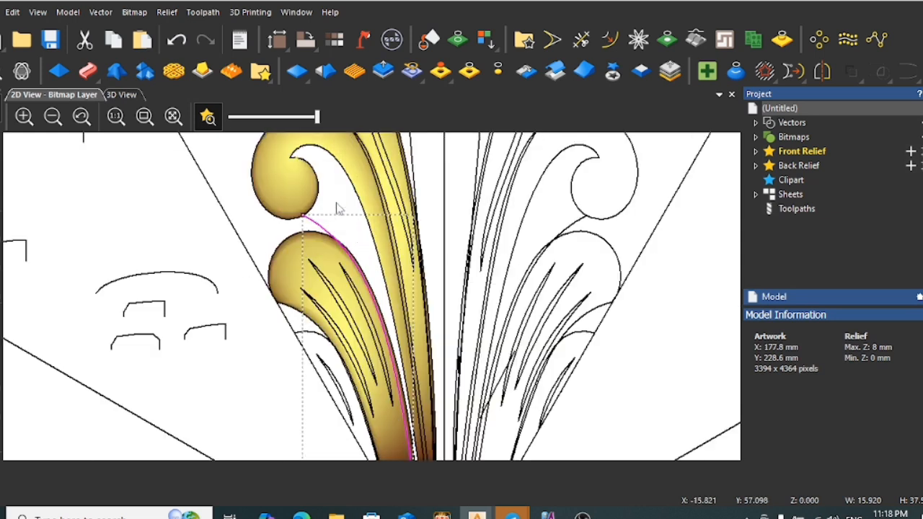
{"action": "scroll", "coordinate": [338, 229], "scroll_direction": "down", "scroll_amount": 2}
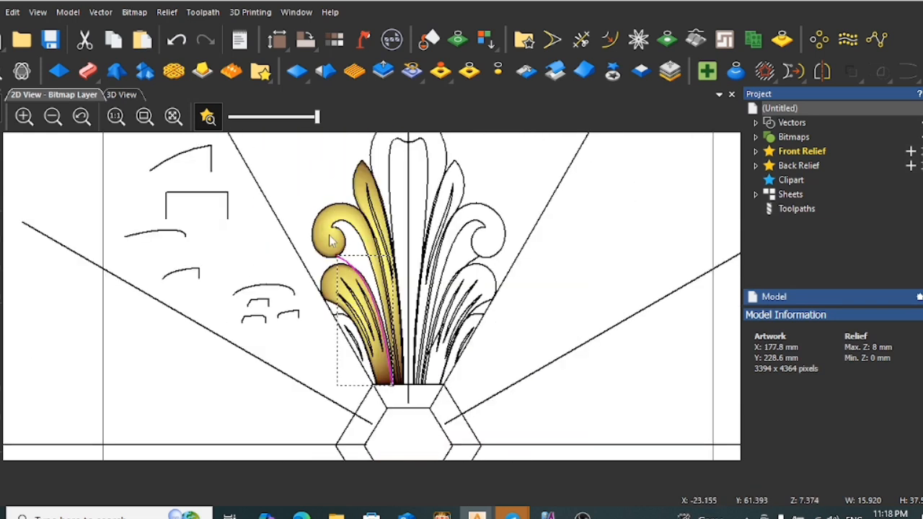
{"action": "scroll", "coordinate": [336, 252], "scroll_direction": "up", "scroll_amount": 2}
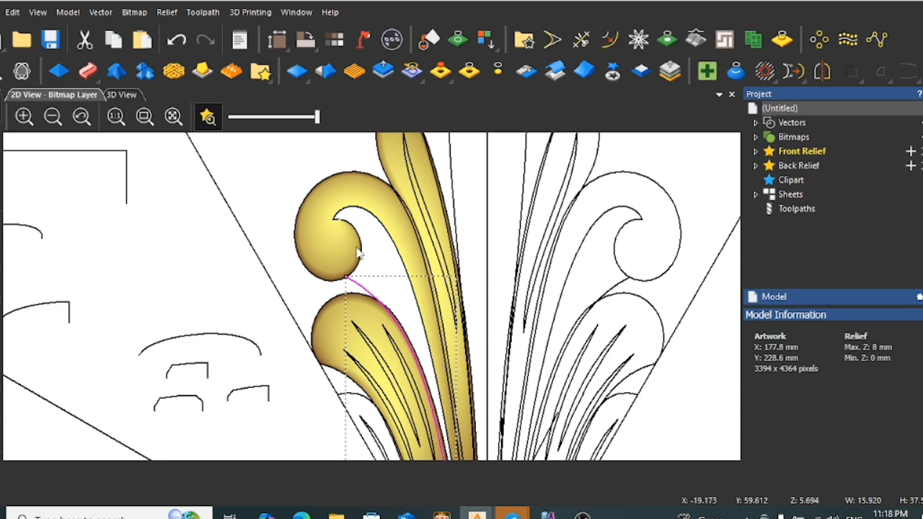
{"action": "scroll", "coordinate": [392, 273], "scroll_direction": "down", "scroll_amount": 2}
{"action": "scroll", "coordinate": [389, 275], "scroll_direction": "up", "scroll_amount": 3}
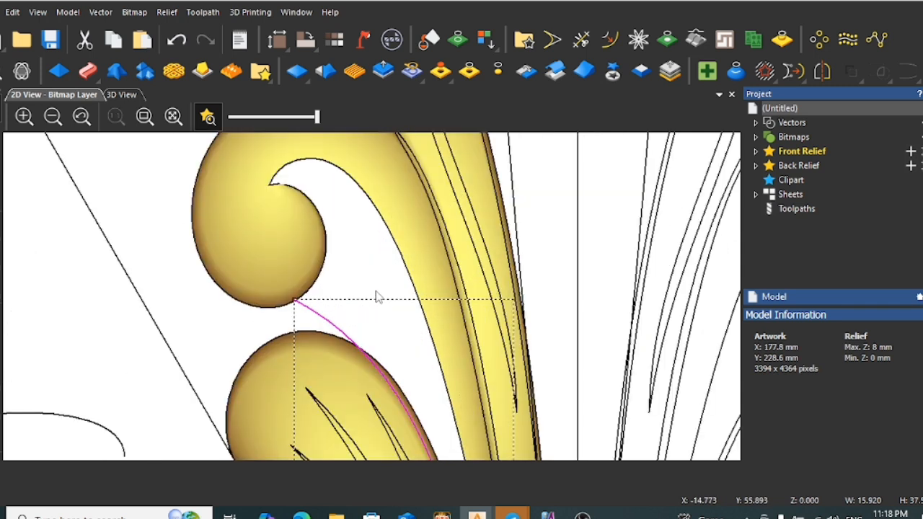
Draw an open three-segment polyline profile with vertical legs between the connecting curve and the stem edge, about 6.1 mm wide and 3.3 mm high
{"action": "left_click", "coordinate": [352, 334]}
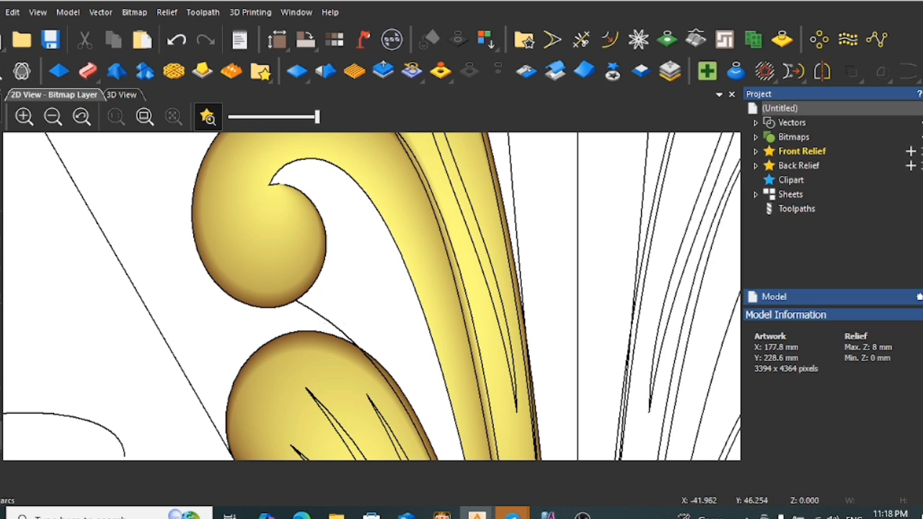
{"action": "left_click", "coordinate": [3, 325]}
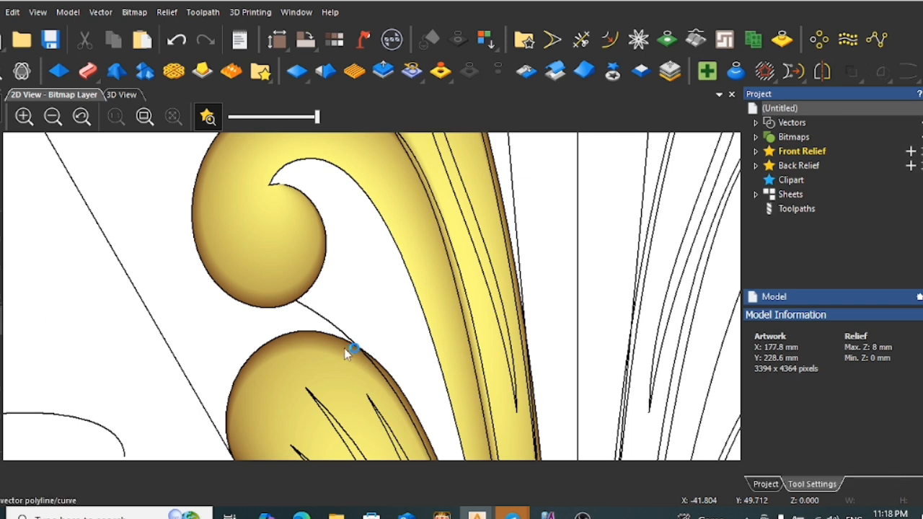
{"action": "scroll", "coordinate": [342, 316], "scroll_direction": "up", "scroll_amount": 2}
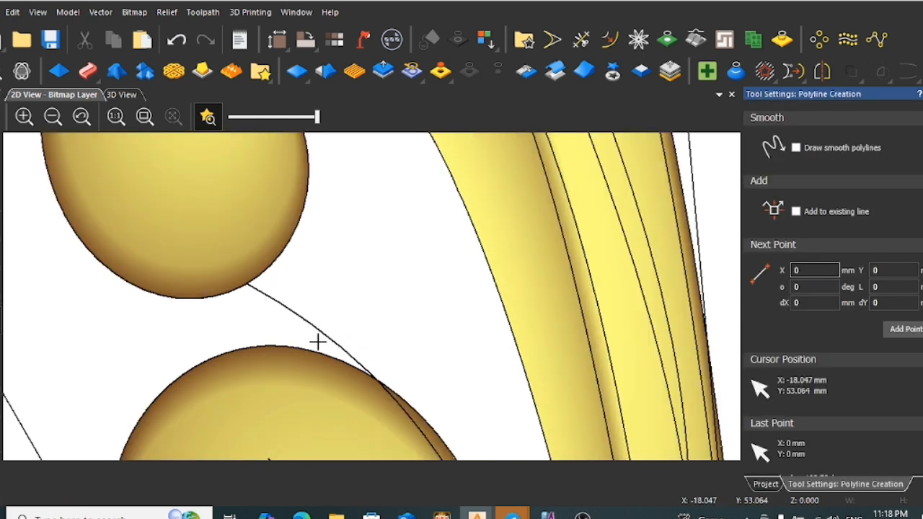
{"action": "left_click", "coordinate": [318, 342]}
{"action": "left_click", "coordinate": [318, 331]}
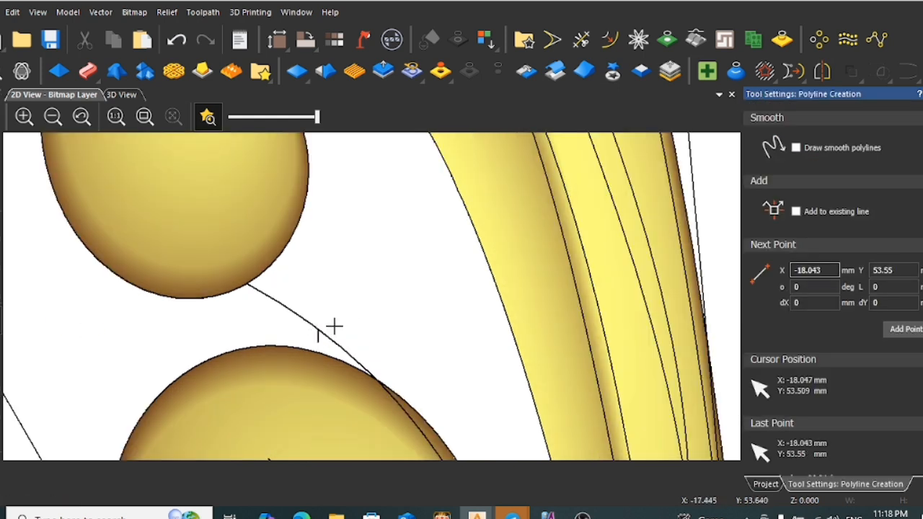
{"action": "left_click", "coordinate": [483, 255]}
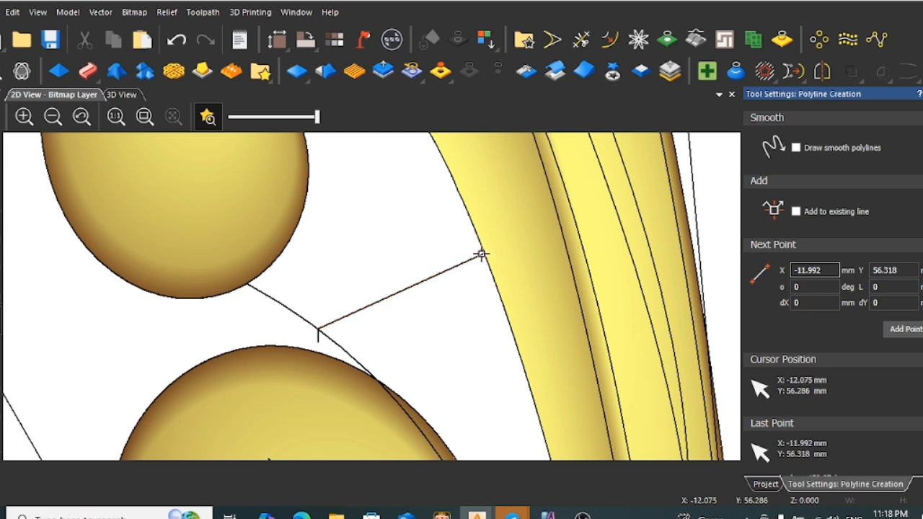
{"action": "left_click", "coordinate": [482, 323]}
{"action": "key", "text": "Escape"}
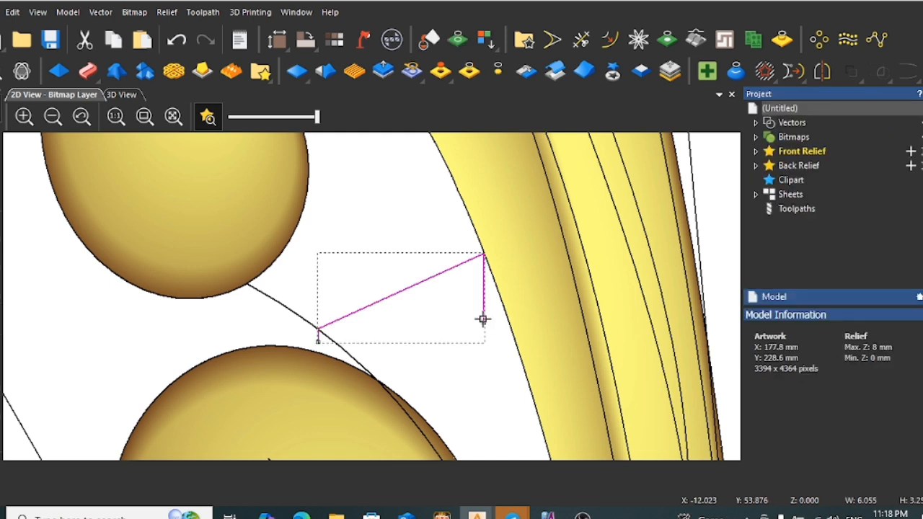
{"action": "scroll", "coordinate": [423, 303], "scroll_direction": "down", "scroll_amount": 2}
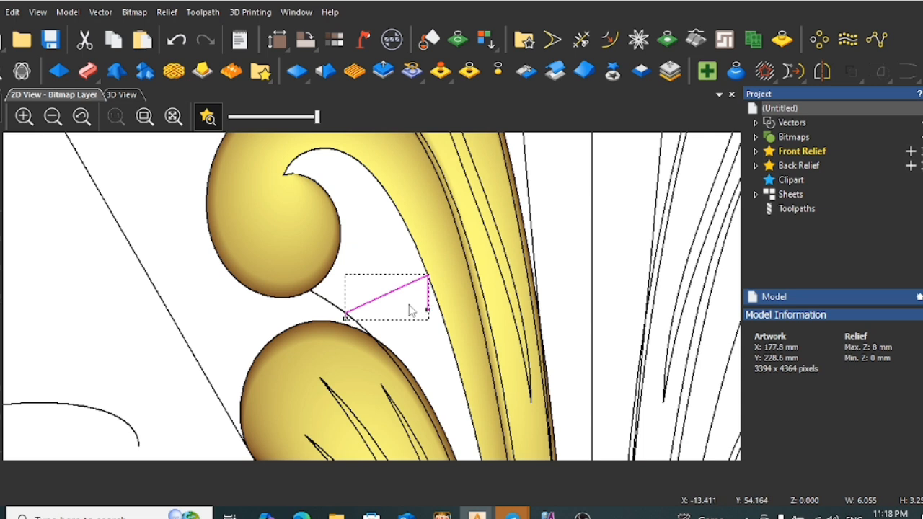
{"action": "scroll", "coordinate": [410, 310], "scroll_direction": "up", "scroll_amount": 2}
{"action": "left_click", "coordinate": [123, 366]}
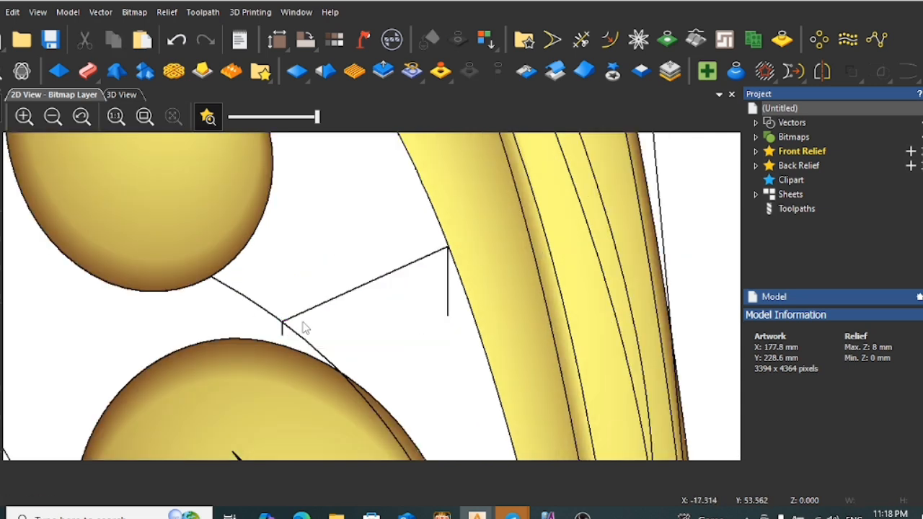
{"action": "left_click", "coordinate": [1, 436]}
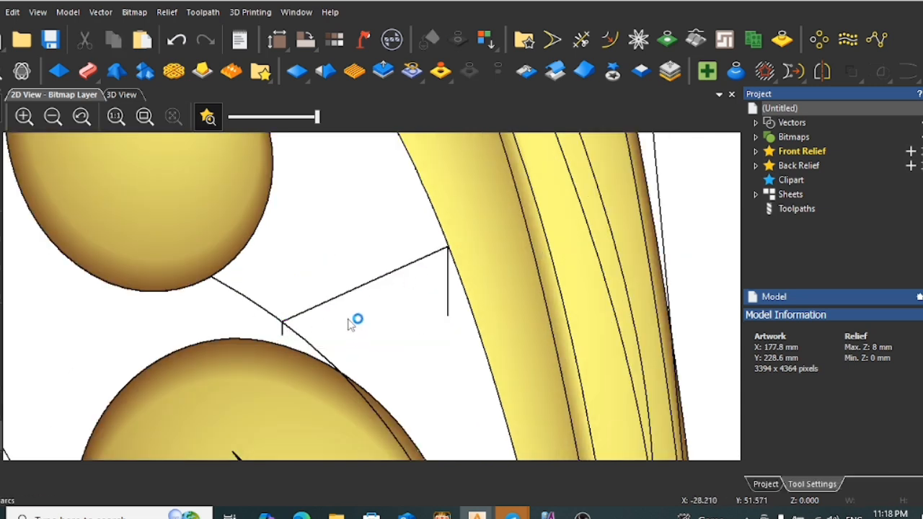
{"action": "left_click", "coordinate": [260, 312]}
{"action": "key", "text": "Escape"}
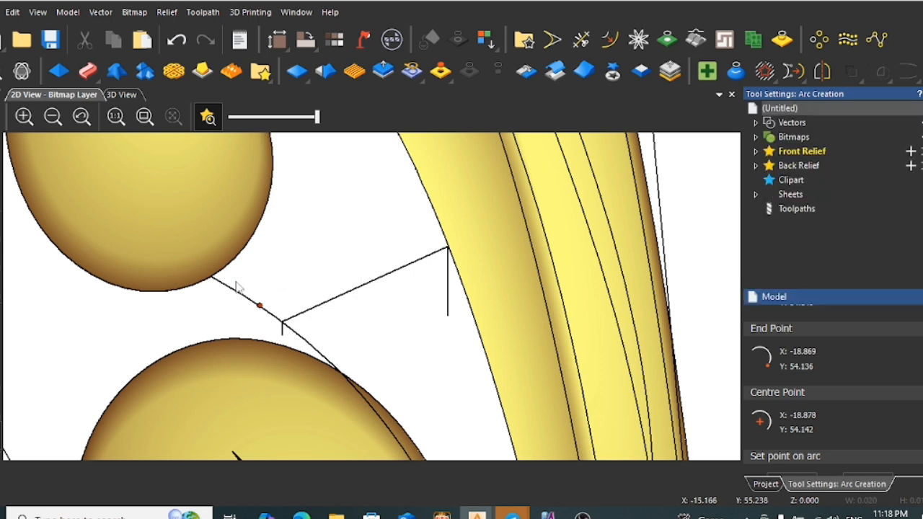
{"action": "right_click", "coordinate": [289, 313]}
{"action": "key", "text": "Escape"}
Raise the upper-left corner node of the three-segment profile in node editing so its top edge slopes more gently
{"action": "left_click", "coordinate": [371, 280]}
{"action": "scroll", "coordinate": [382, 285], "scroll_direction": "down", "scroll_amount": 2}
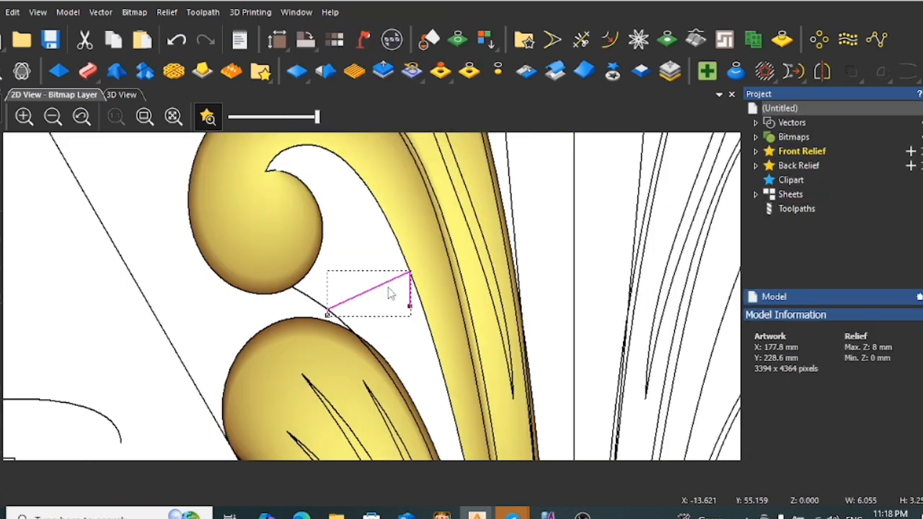
{"action": "key", "text": "n"}
{"action": "scroll", "coordinate": [365, 313], "scroll_direction": "up", "scroll_amount": 2}
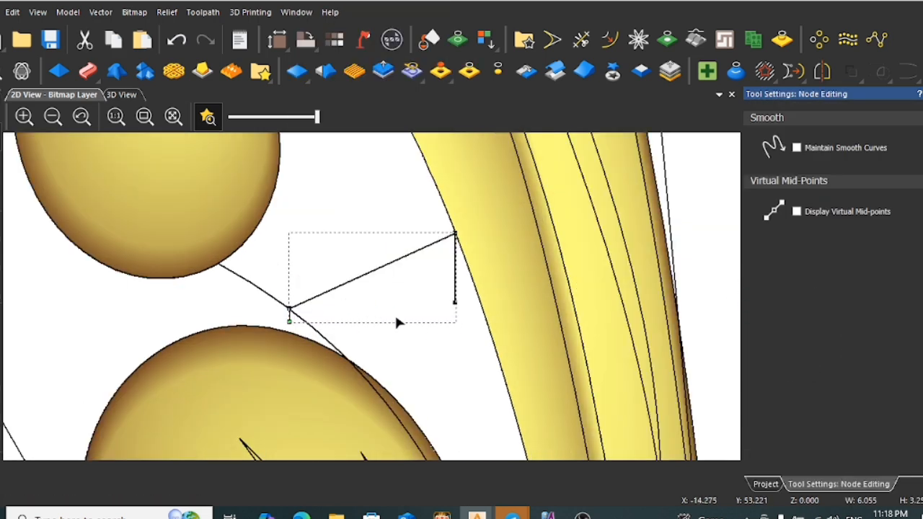
{"action": "left_click", "coordinate": [289, 309]}
{"action": "key", "text": "Up"}
{"action": "key", "text": "Up"}
{"action": "key", "text": "Up"}
{"action": "key", "text": "Up"}
{"action": "key", "text": "Up"}
{"action": "key", "text": "Up"}
{"action": "key", "text": "Up"}
{"action": "key", "text": "Up"}
{"action": "key", "text": "Up"}
{"action": "key", "text": "Up"}
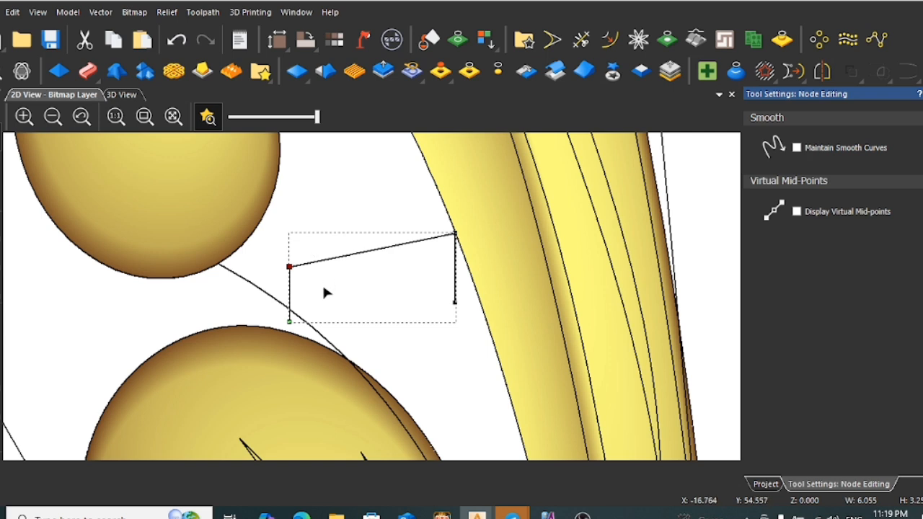
Raise the profile's lower-left end node until it is level with the lower end of the right leg
{"action": "left_click", "coordinate": [289, 321]}
{"action": "key", "text": "Up"}
{"action": "key", "text": "Up"}
{"action": "key", "text": "Up"}
{"action": "key", "text": "Up"}
{"action": "key", "text": "Up"}
{"action": "key", "text": "Up"}
{"action": "key", "text": "Up"}
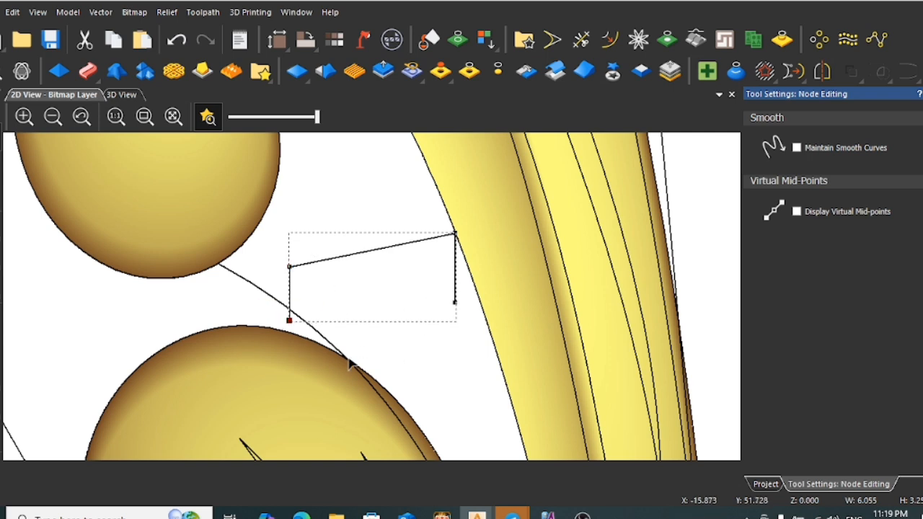
{"action": "key", "text": "Up"}
{"action": "key", "text": "Up"}
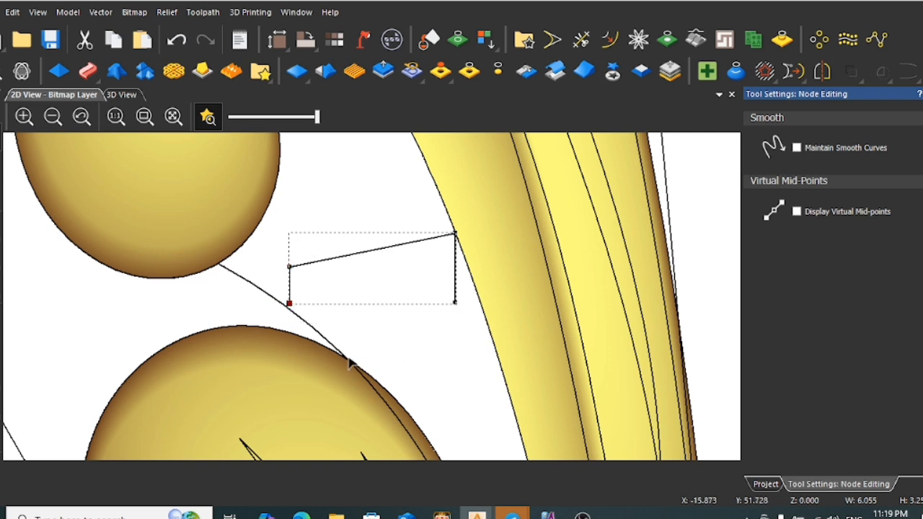
Cut the profile on both sides of its upper-left corner, partway down the left leg and slightly along the sloping top
{"action": "left_click", "coordinate": [373, 321]}
{"action": "scroll", "coordinate": [378, 285], "scroll_direction": "down", "scroll_amount": 1}
{"action": "scroll", "coordinate": [352, 279], "scroll_direction": "up", "scroll_amount": 1}
{"action": "scroll", "coordinate": [390, 284], "scroll_direction": "down", "scroll_amount": 1}
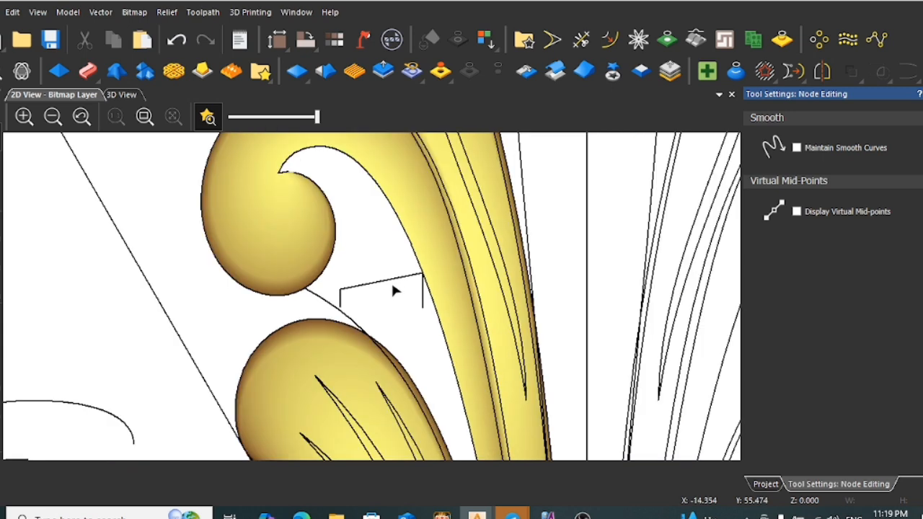
{"action": "scroll", "coordinate": [394, 290], "scroll_direction": "up", "scroll_amount": 2}
{"action": "scroll", "coordinate": [438, 277], "scroll_direction": "down", "scroll_amount": 2}
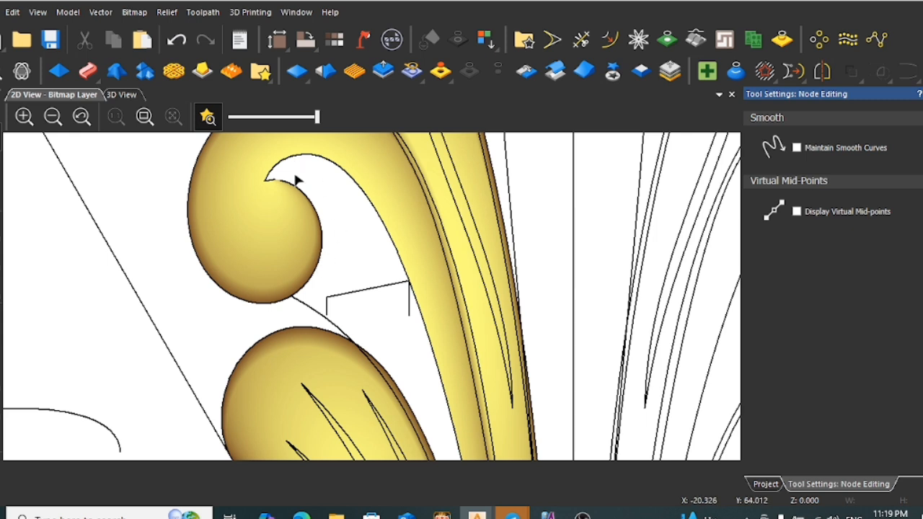
{"action": "scroll", "coordinate": [359, 310], "scroll_direction": "up", "scroll_amount": 2}
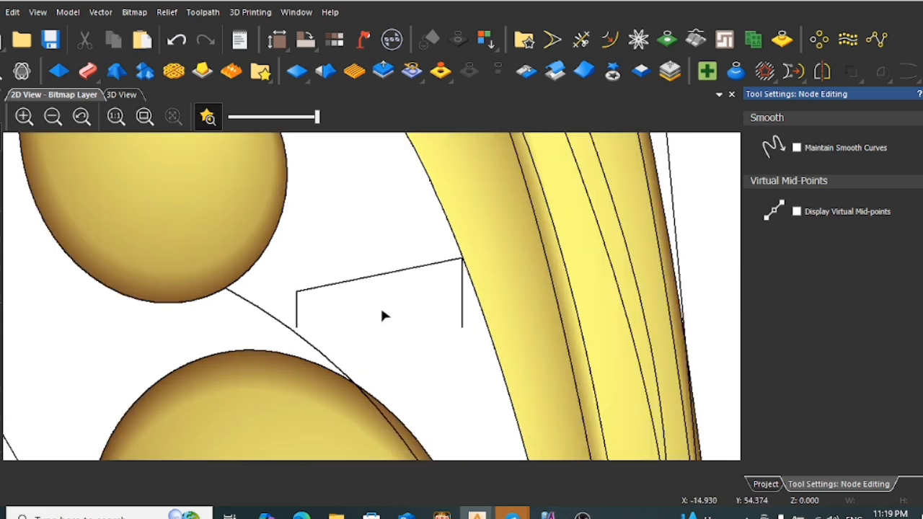
{"action": "left_click", "coordinate": [303, 298]}
{"action": "scroll", "coordinate": [312, 298], "scroll_direction": "down", "scroll_amount": 2}
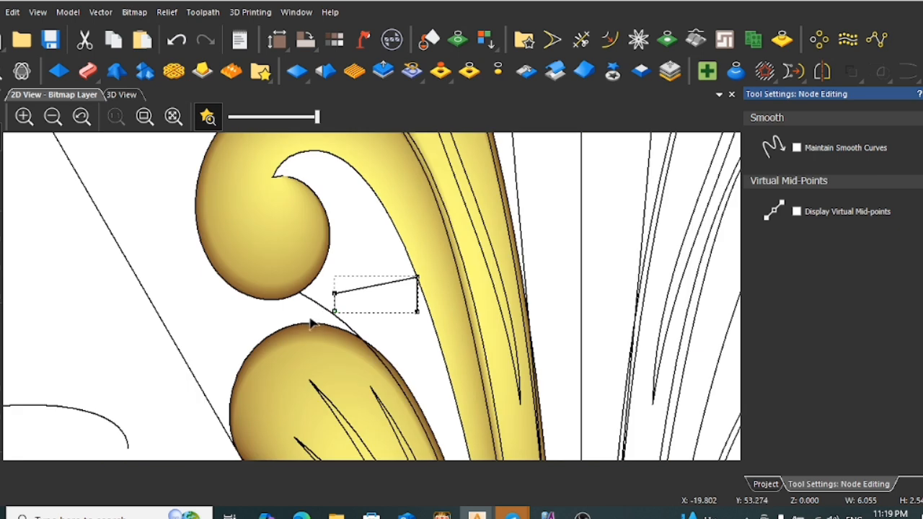
{"action": "scroll", "coordinate": [345, 306], "scroll_direction": "up", "scroll_amount": 2}
{"action": "scroll", "coordinate": [339, 306], "scroll_direction": "up", "scroll_amount": 2}
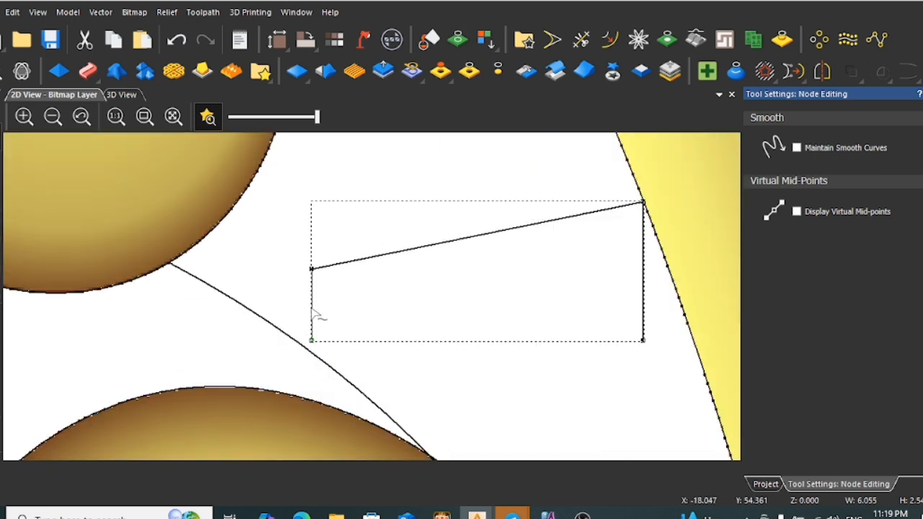
{"action": "left_click_drag", "start_coordinate": [312, 340], "coordinate": [312, 308]}
{"action": "key", "text": "c"}
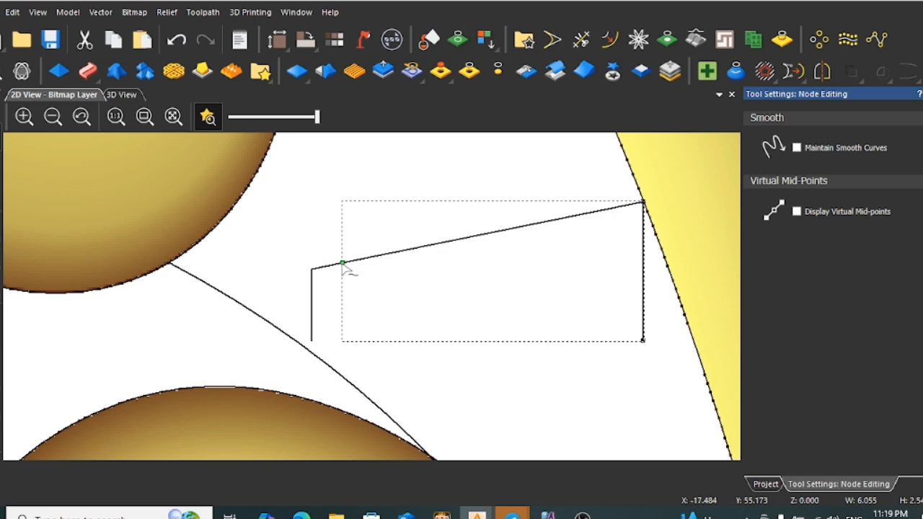
Join the two cut profile pieces with a smooth curve and remove the leftover sharp corner, leaving one rounded profile
{"action": "left_click", "coordinate": [312, 338], "text": "shift"}
{"action": "right_click", "coordinate": [357, 337]}
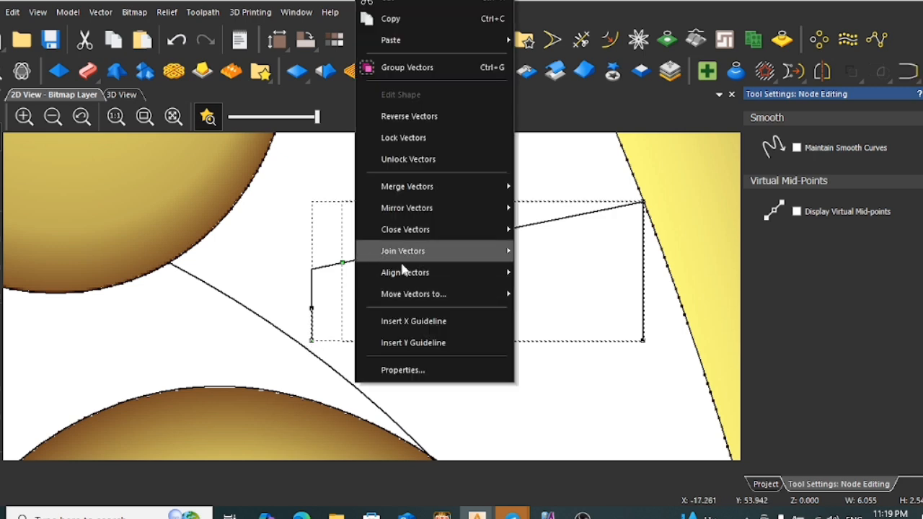
{"action": "mouse_move", "coordinate": [423, 252]}
{"action": "left_click", "coordinate": [570, 251]}
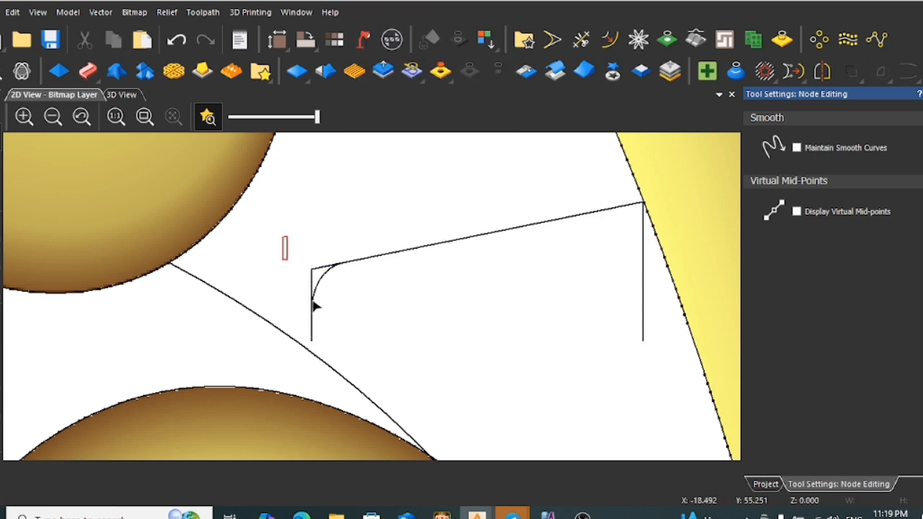
{"action": "left_click", "coordinate": [313, 301]}
{"action": "right_click", "coordinate": [389, 251]}
{"action": "left_click", "coordinate": [445, 177]}
{"action": "scroll", "coordinate": [492, 296], "scroll_direction": "down", "scroll_amount": 1}
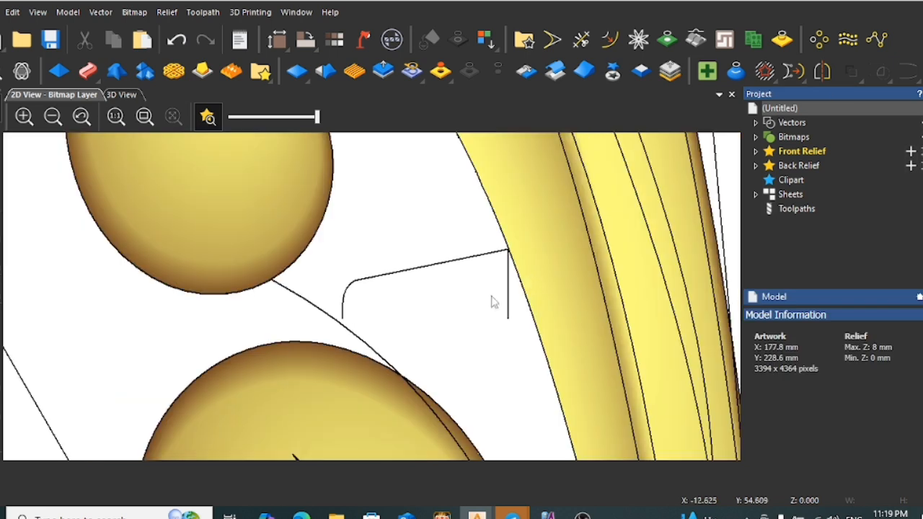
Convert the profile's sloping top line to an arc and pull its middle down into a shallow concave curve
{"action": "left_click", "coordinate": [435, 267]}
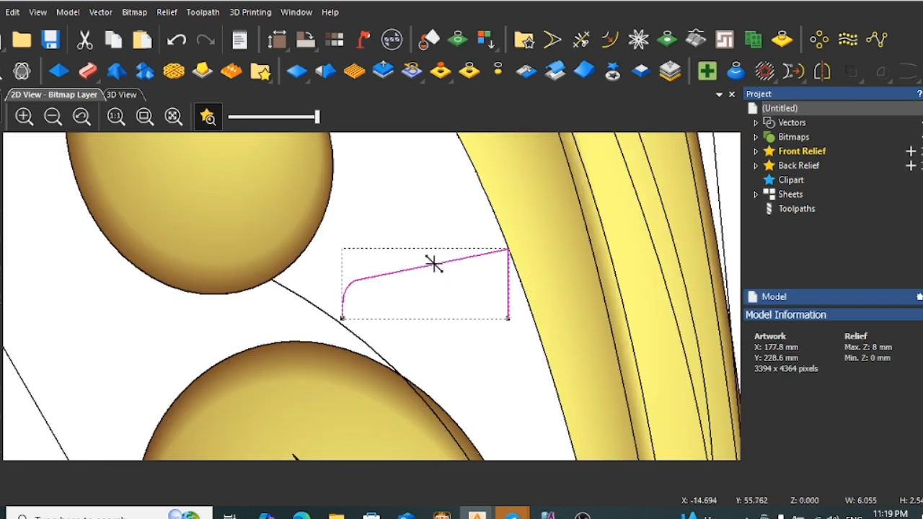
{"action": "double_click", "coordinate": [435, 265]}
{"action": "scroll", "coordinate": [437, 267], "scroll_direction": "up", "scroll_amount": 2}
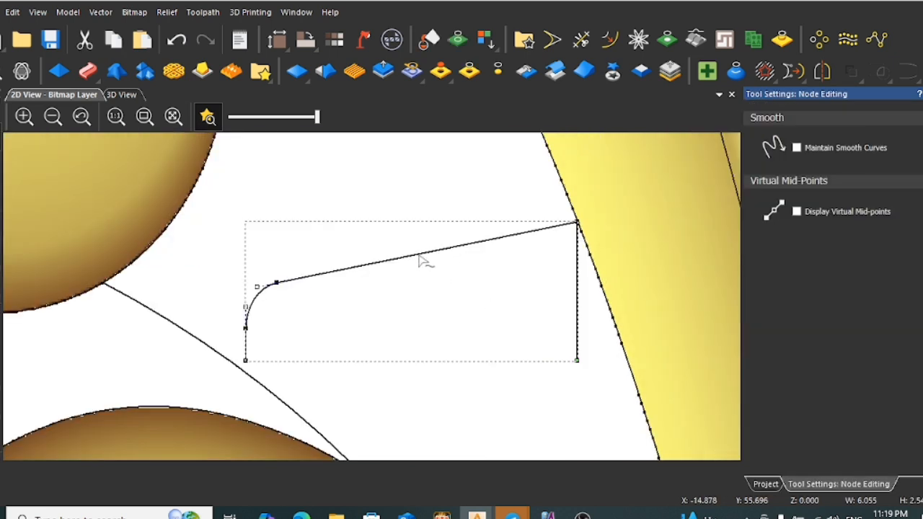
{"action": "left_click_drag", "start_coordinate": [421, 261], "coordinate": [422, 255]}
{"action": "scroll", "coordinate": [423, 255], "scroll_direction": "down", "scroll_amount": 2}
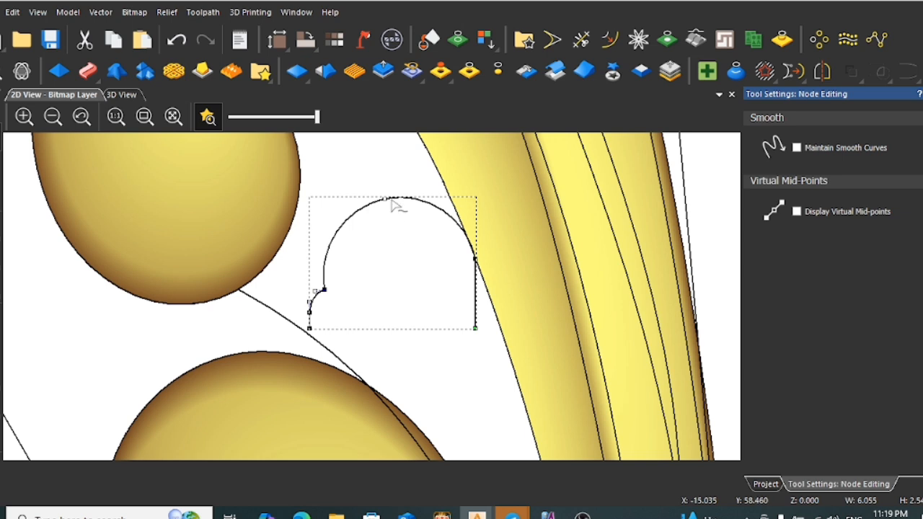
{"action": "left_click_drag", "start_coordinate": [386, 200], "coordinate": [406, 270]}
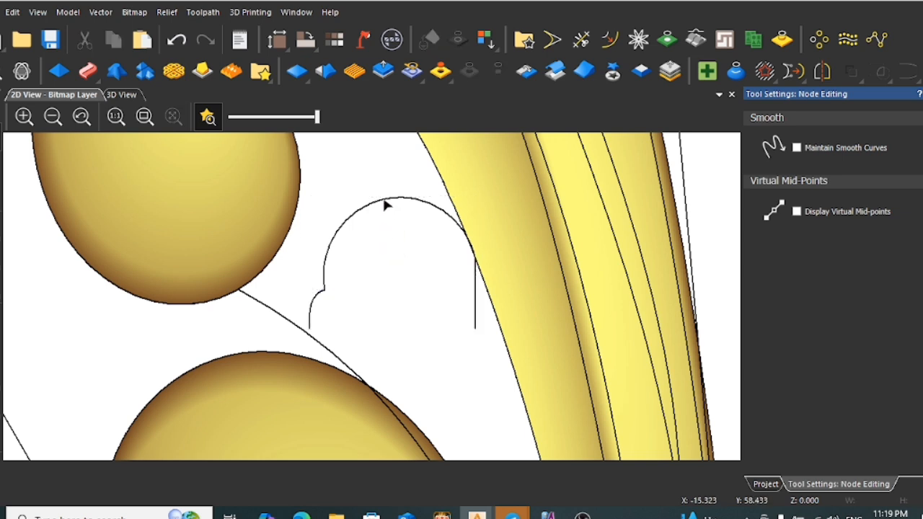
{"action": "left_click", "coordinate": [386, 202]}
{"action": "left_click_drag", "start_coordinate": [385, 200], "coordinate": [396, 283]}
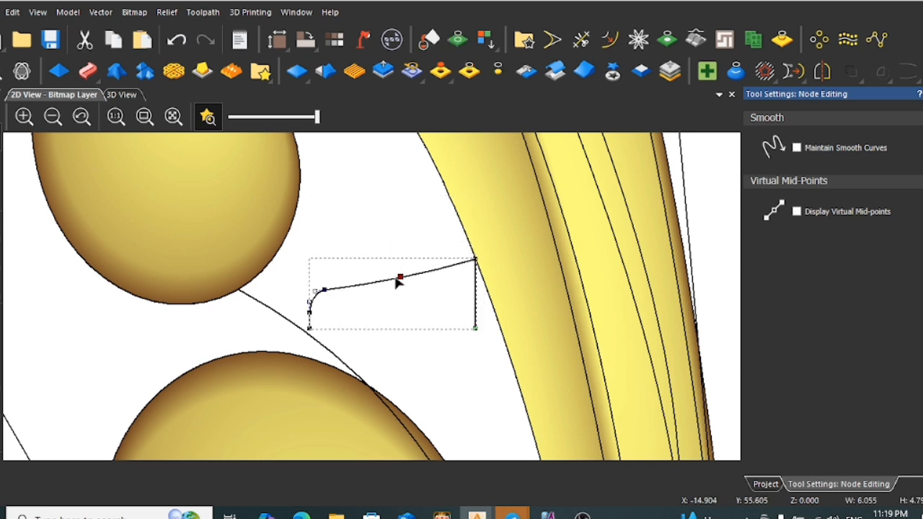
{"action": "left_click", "coordinate": [425, 297]}
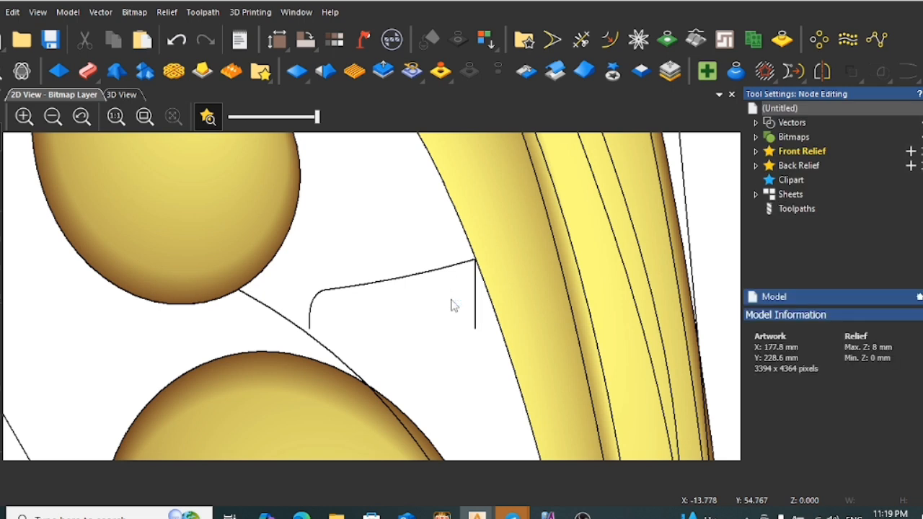
Move the finished profile out of the gap to the blank area left of the scroll, across the slanted guide line
{"action": "scroll", "coordinate": [364, 309], "scroll_direction": "down", "scroll_amount": 4}
{"action": "scroll", "coordinate": [364, 308], "scroll_direction": "up", "scroll_amount": 2}
{"action": "left_click", "coordinate": [381, 300]}
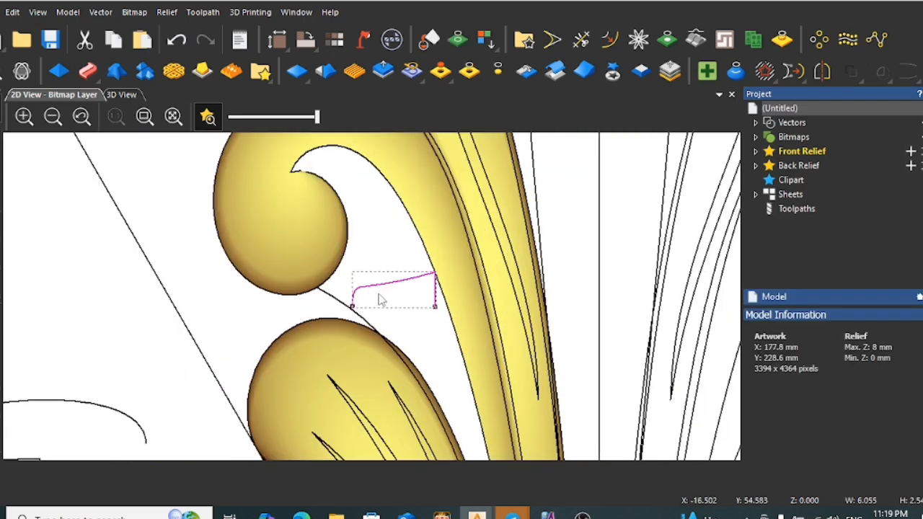
{"action": "left_click_drag", "start_coordinate": [381, 285], "coordinate": [166, 303]}
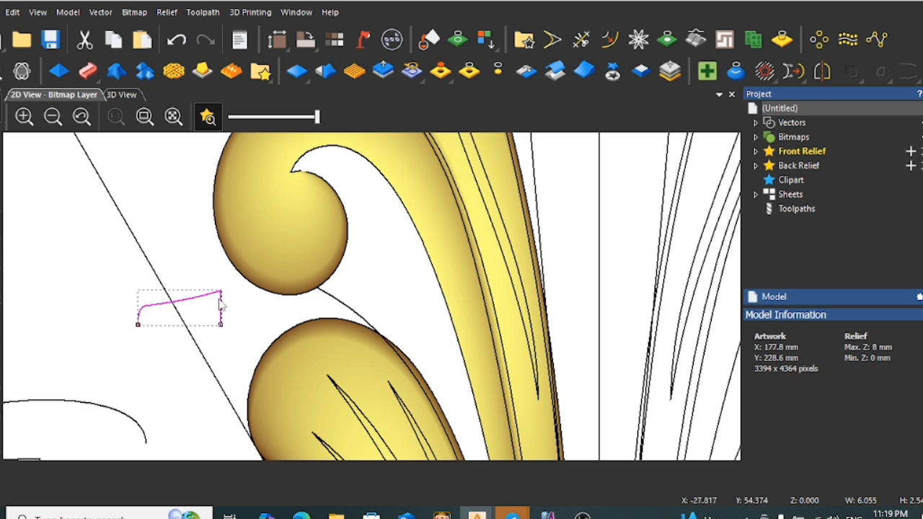
{"action": "left_click", "coordinate": [421, 289]}
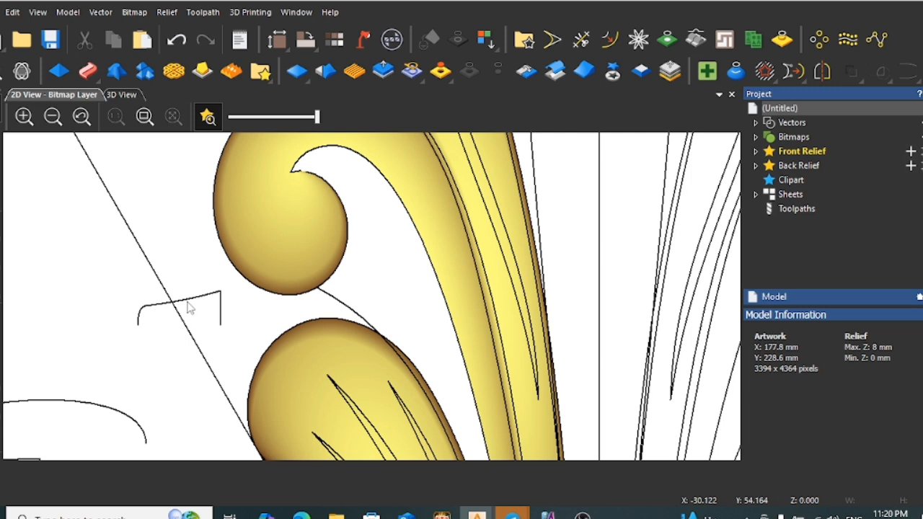
Move the wide arched profile upward, clear of the small profiles beneath it
{"action": "left_click", "coordinate": [186, 306]}
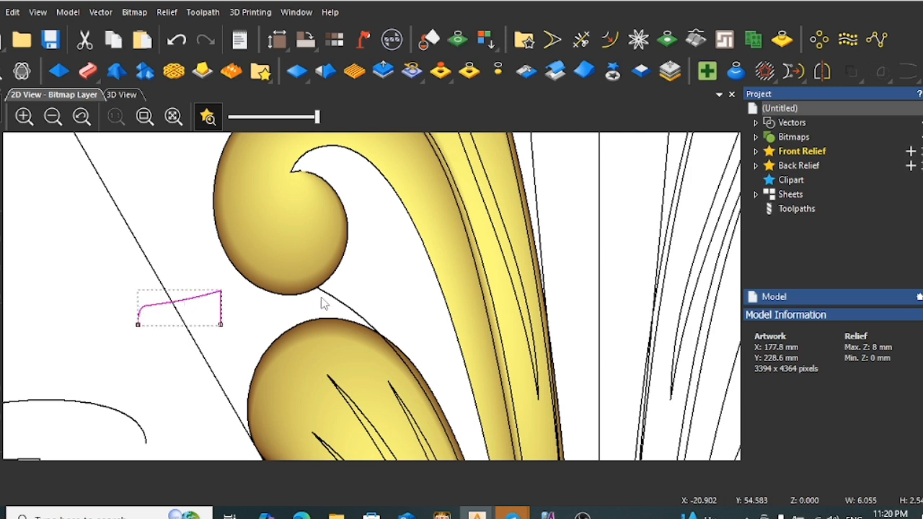
{"action": "scroll", "coordinate": [390, 281], "scroll_direction": "down", "scroll_amount": 3}
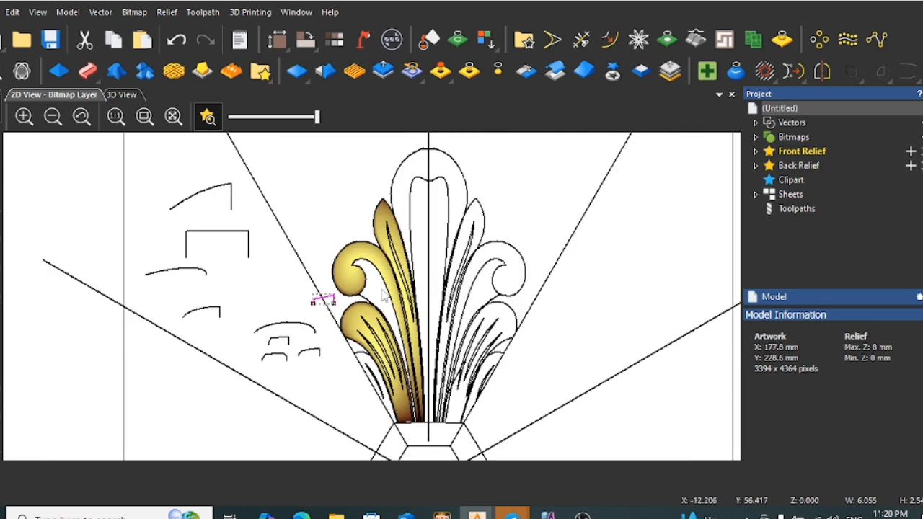
{"action": "scroll", "coordinate": [383, 295], "scroll_direction": "up", "scroll_amount": 2}
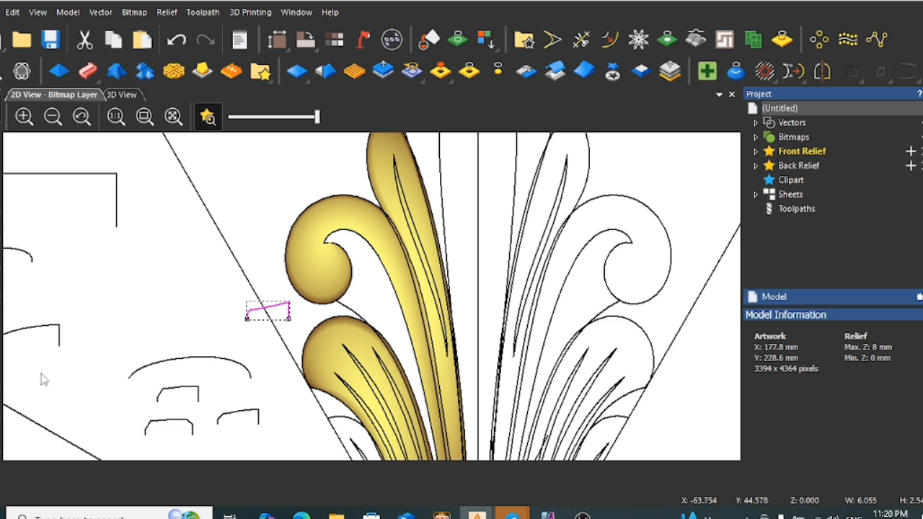
{"action": "scroll", "coordinate": [303, 372], "scroll_direction": "down", "scroll_amount": 2}
{"action": "scroll", "coordinate": [324, 369], "scroll_direction": "up", "scroll_amount": 2}
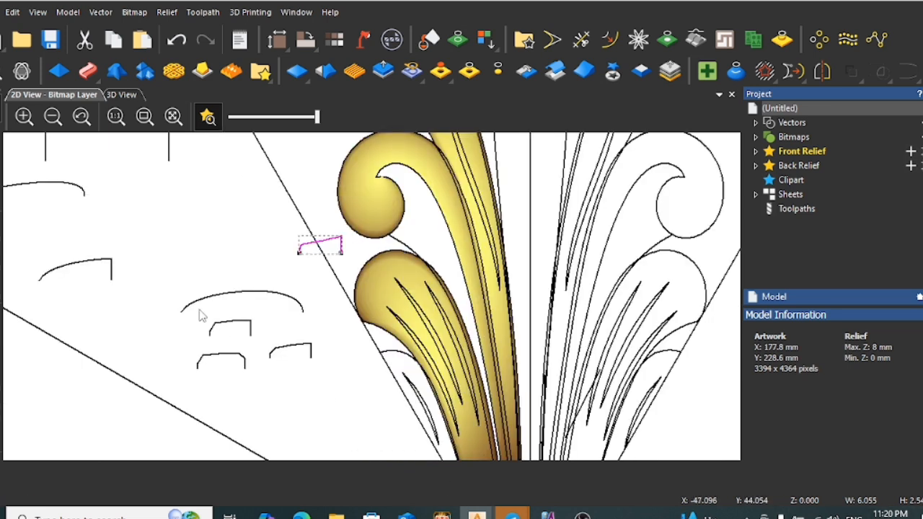
{"action": "left_click", "coordinate": [262, 293]}
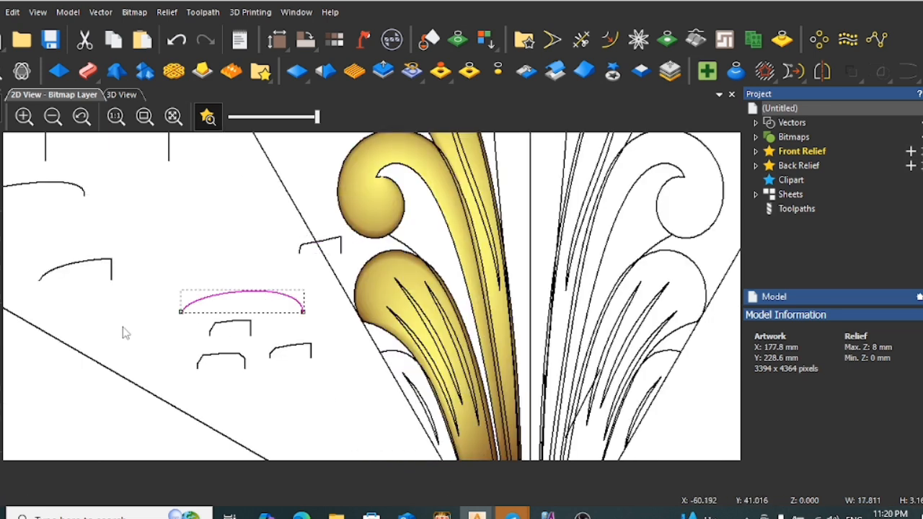
{"action": "scroll", "coordinate": [311, 309], "scroll_direction": "down", "scroll_amount": 2}
{"action": "left_click_drag", "start_coordinate": [305, 298], "coordinate": [302, 273]}
{"action": "left_click", "coordinate": [322, 307]}
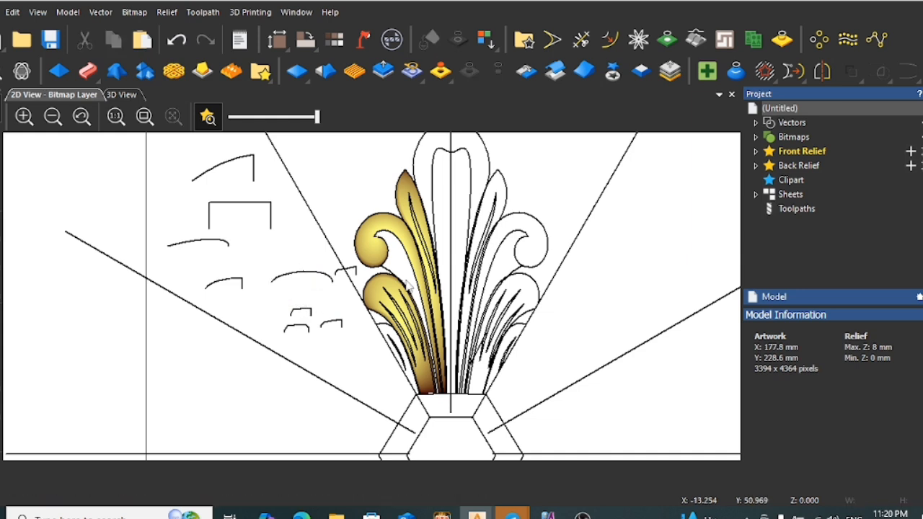
Start a two-rail sweep in the gap beneath the scroll, using the lower leaf's upper edge curve as first rail and the scroll's inner edge as second
{"action": "scroll", "coordinate": [381, 283], "scroll_direction": "up", "scroll_amount": 2}
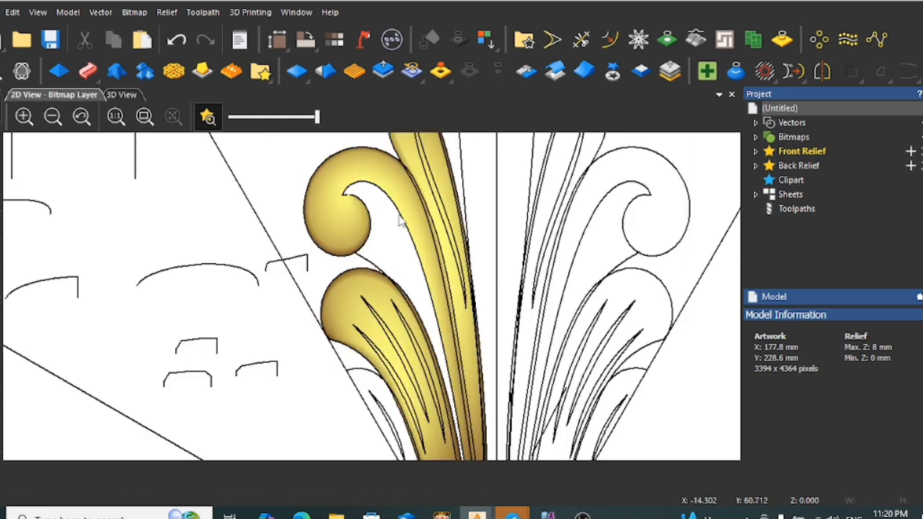
{"action": "left_click", "coordinate": [273, 267]}
{"action": "left_click", "coordinate": [322, 290]}
{"action": "left_click", "coordinate": [371, 268]}
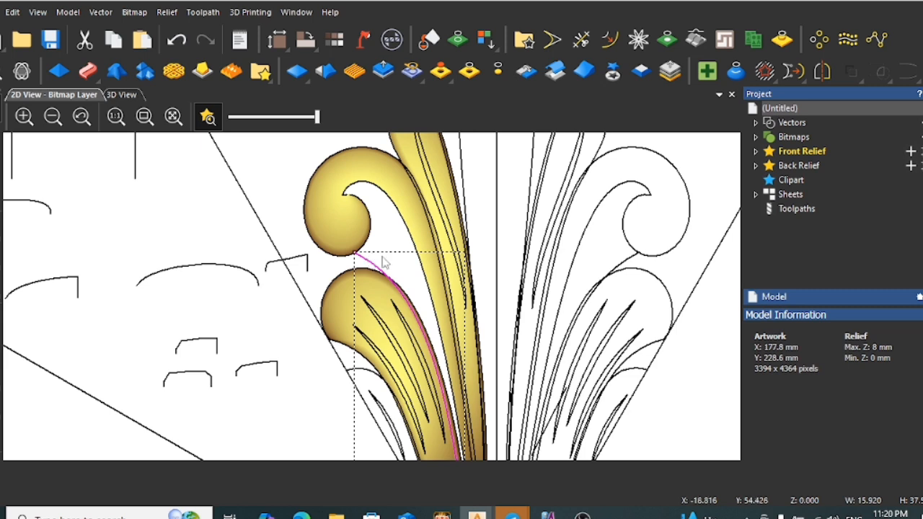
{"action": "left_click", "coordinate": [88, 71]}
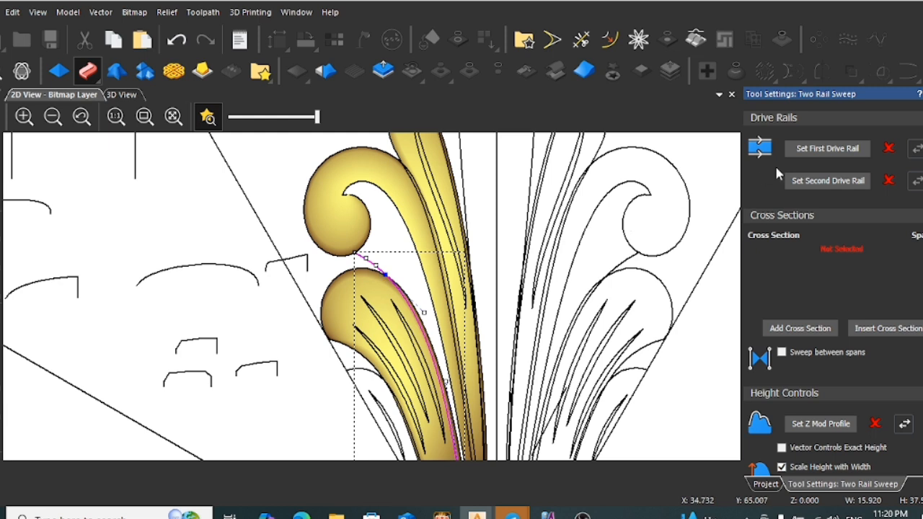
{"action": "left_click", "coordinate": [826, 153]}
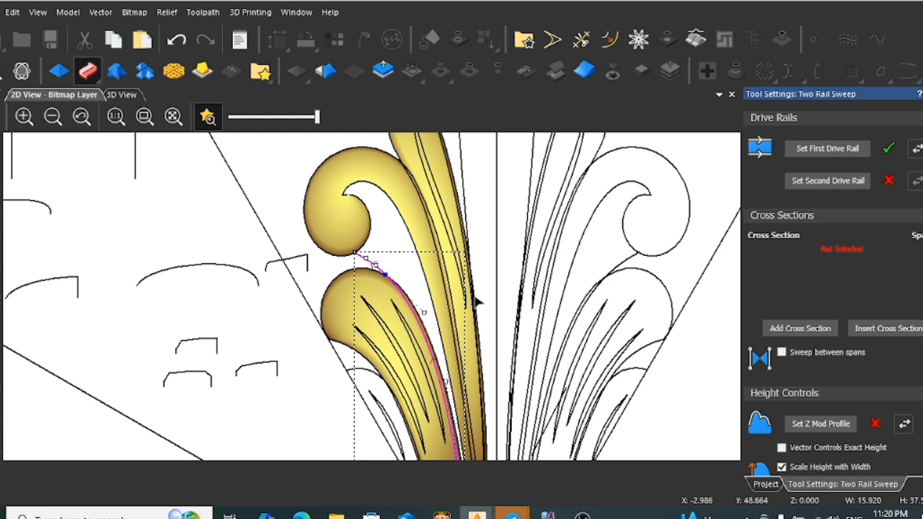
{"action": "left_click", "coordinate": [432, 285]}
{"action": "left_click", "coordinate": [850, 182]}
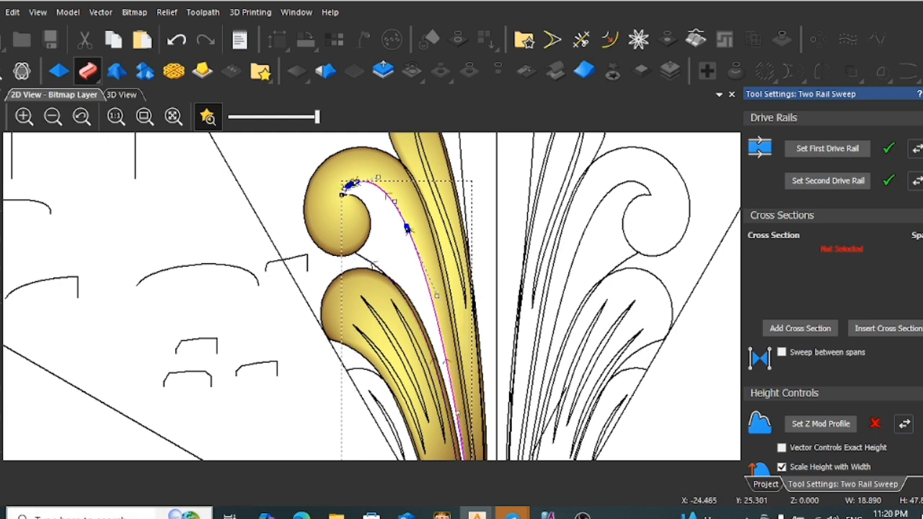
Add the small slanted profile beside the guide line as cross section and set the wide arched profile as the Z modulation profile
{"action": "left_click", "coordinate": [278, 263]}
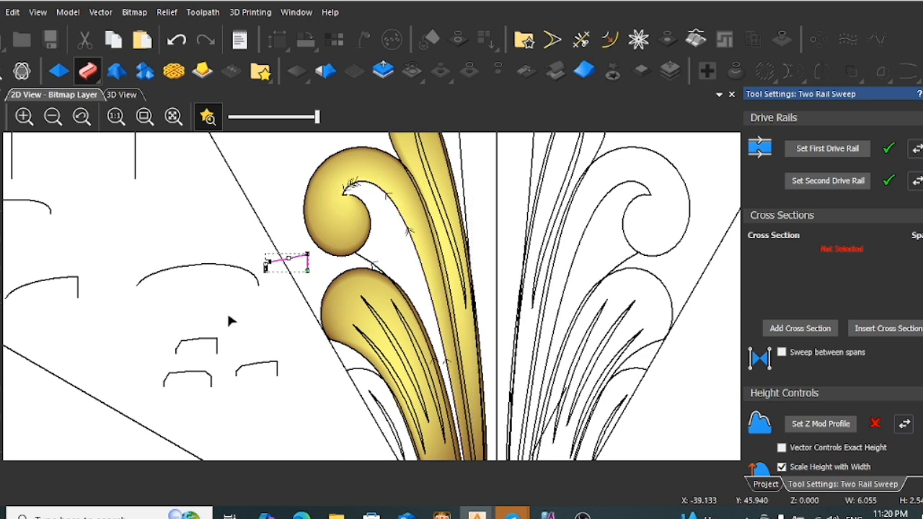
{"action": "left_click", "coordinate": [801, 328]}
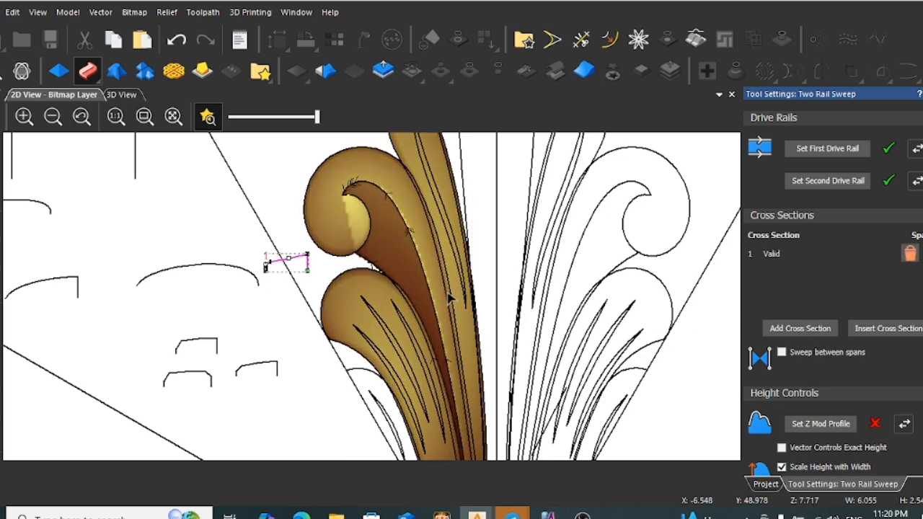
{"action": "left_click", "coordinate": [229, 267]}
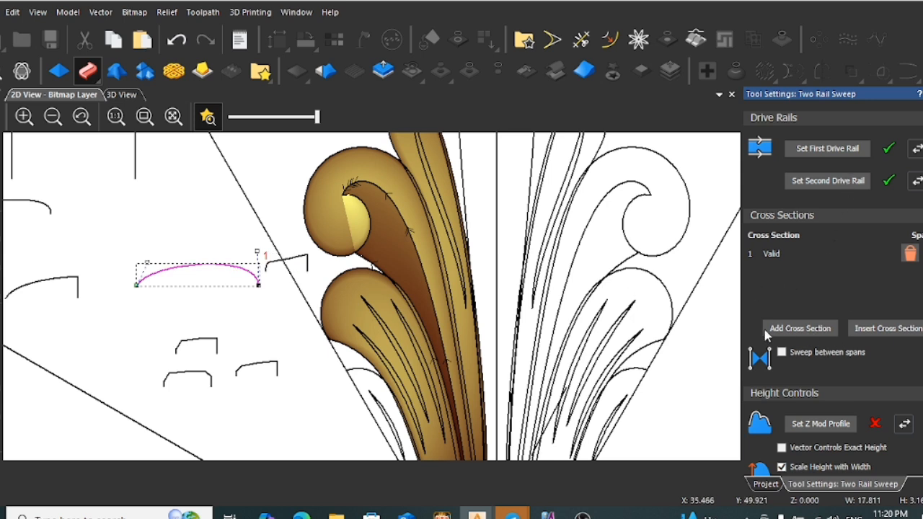
{"action": "left_click", "coordinate": [819, 425]}
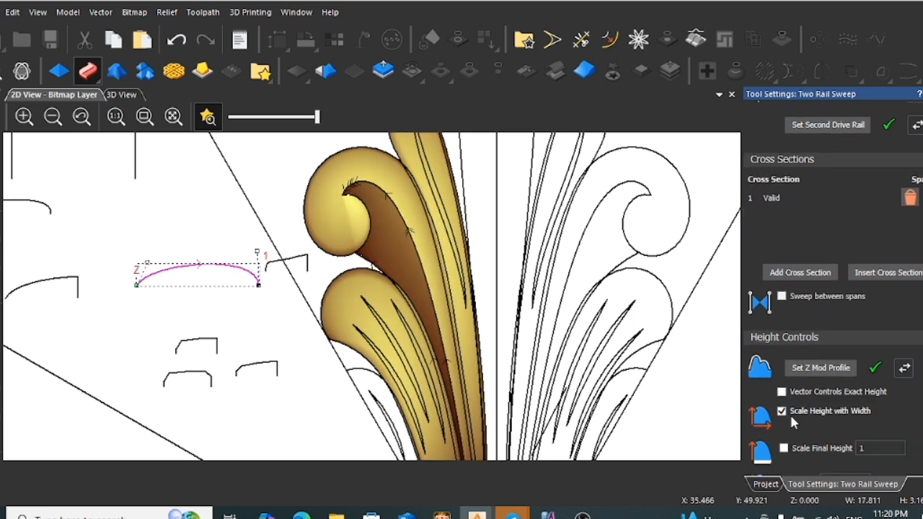
Apply the sweep with Merge High, height scaling with width turned off and the final height scaled to 7
{"action": "left_click", "coordinate": [783, 412]}
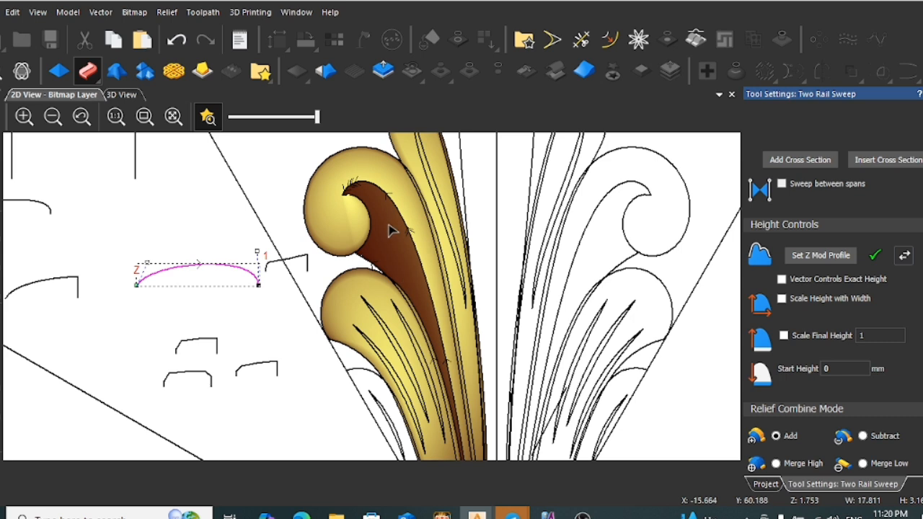
{"action": "scroll", "coordinate": [808, 408], "scroll_direction": "down", "scroll_amount": 2}
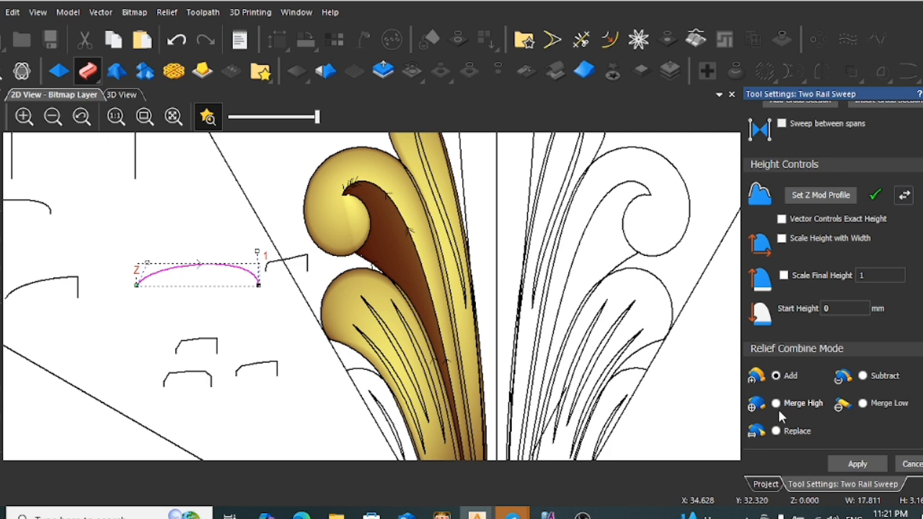
{"action": "left_click", "coordinate": [776, 404]}
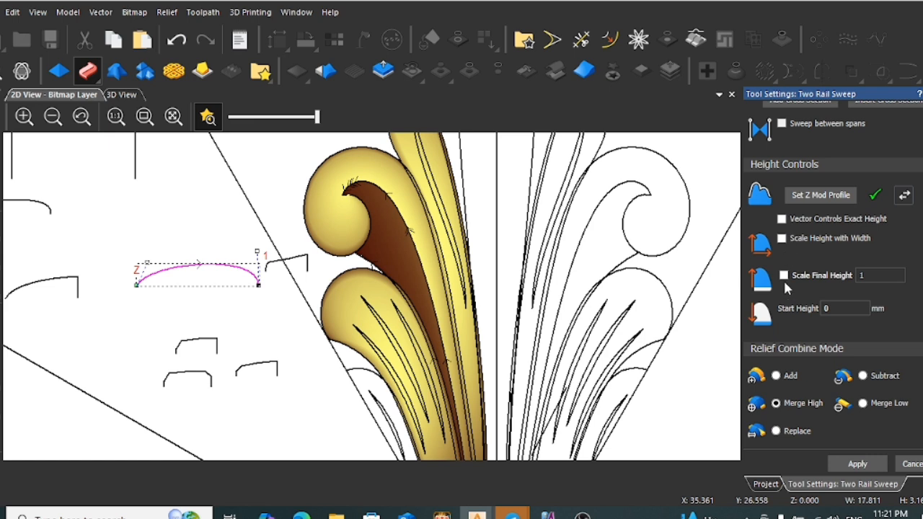
{"action": "left_click", "coordinate": [837, 279]}
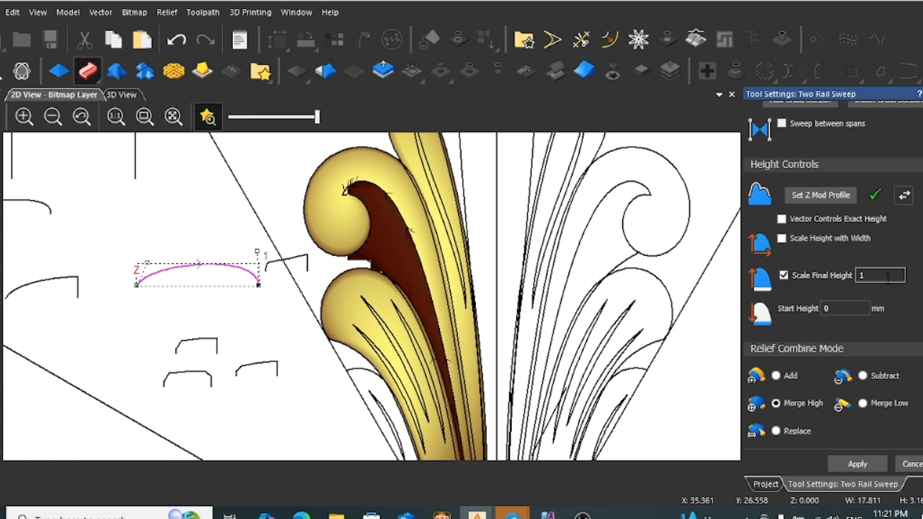
{"action": "type", "text": "7"}
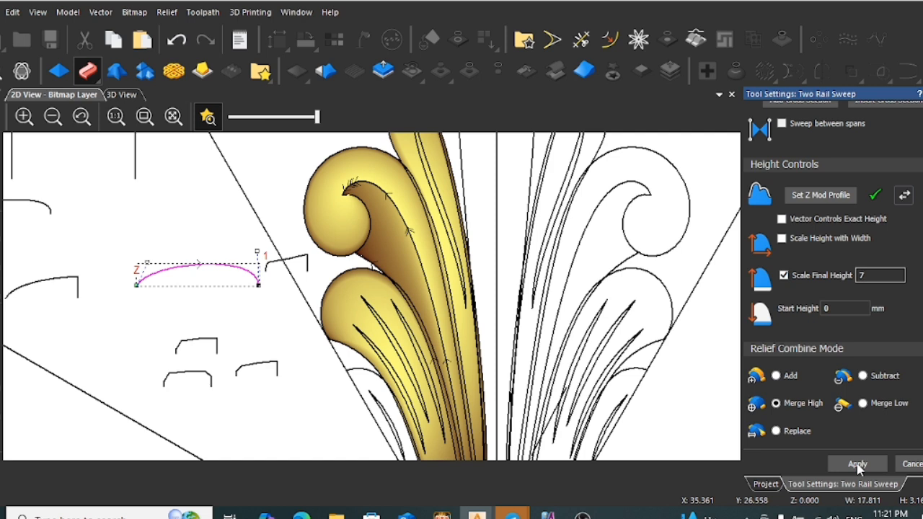
{"action": "scroll", "coordinate": [481, 366], "scroll_direction": "down", "scroll_amount": 1}
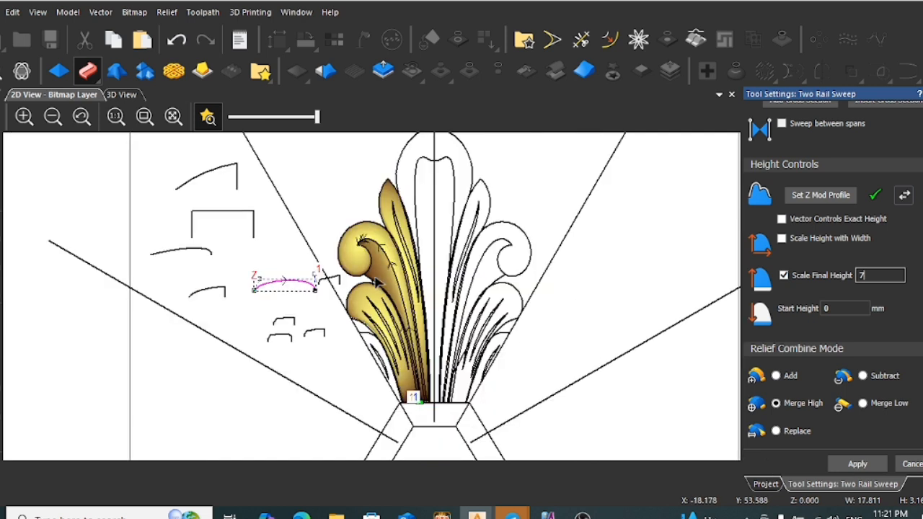
{"action": "scroll", "coordinate": [386, 283], "scroll_direction": "up", "scroll_amount": 1}
{"action": "left_click", "coordinate": [851, 464]}
Examine the central petal's outer and inner left outlines from tip to base, and close the Two Rail Sweep settings
{"action": "scroll", "coordinate": [375, 298], "scroll_direction": "down", "scroll_amount": 1}
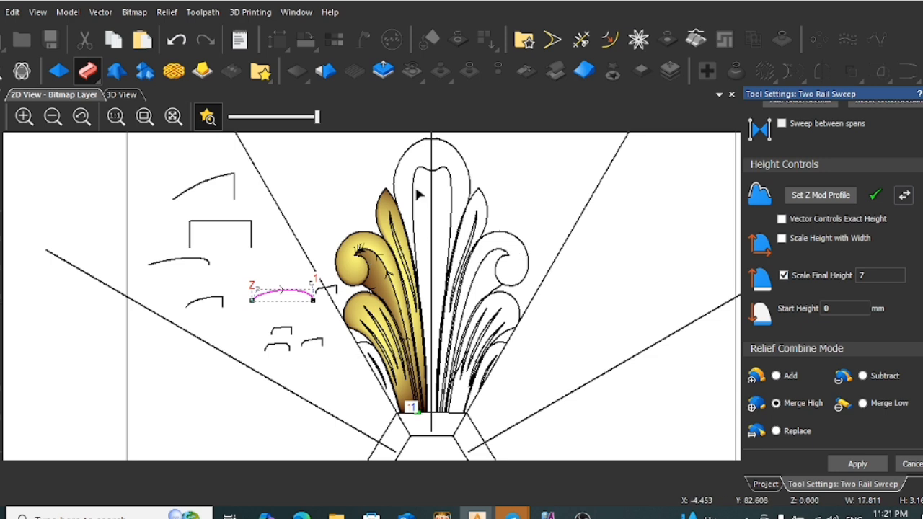
{"action": "scroll", "coordinate": [416, 216], "scroll_direction": "down", "scroll_amount": 1}
{"action": "scroll", "coordinate": [388, 243], "scroll_direction": "up", "scroll_amount": 1}
{"action": "scroll", "coordinate": [377, 244], "scroll_direction": "up", "scroll_amount": 1}
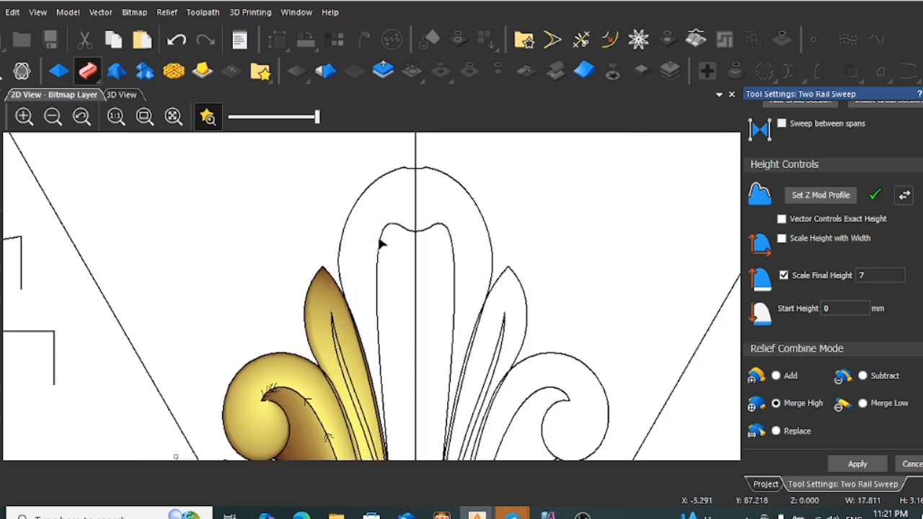
{"action": "left_click", "coordinate": [349, 222]}
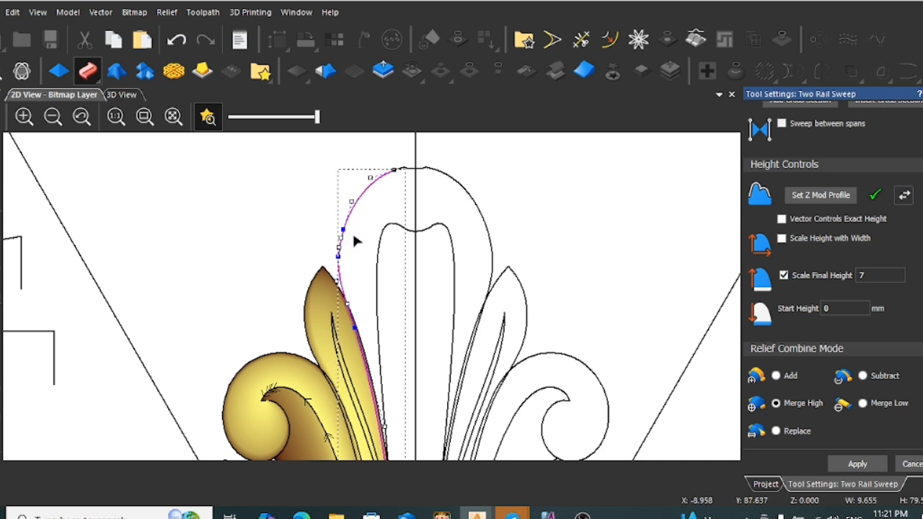
{"action": "scroll", "coordinate": [385, 319], "scroll_direction": "down", "scroll_amount": 1}
{"action": "scroll", "coordinate": [382, 337], "scroll_direction": "down", "scroll_amount": 1}
{"action": "scroll", "coordinate": [380, 348], "scroll_direction": "up", "scroll_amount": 1}
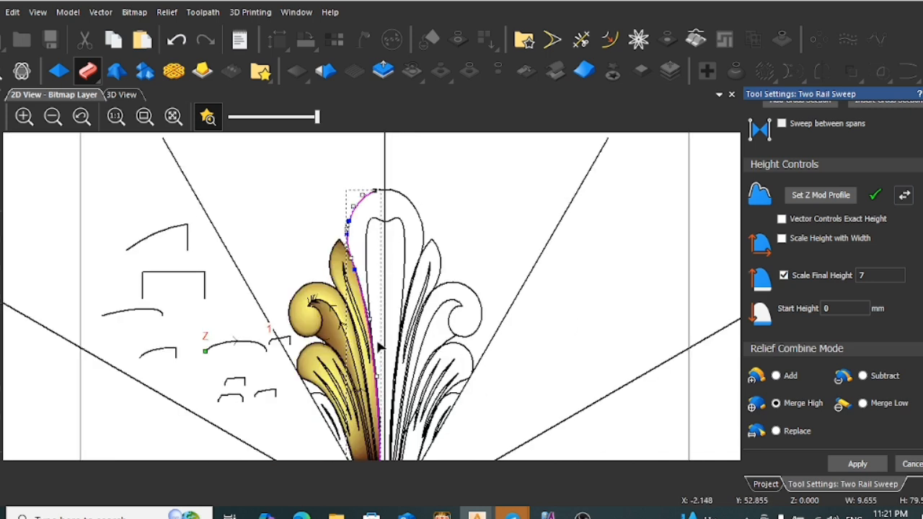
{"action": "left_click", "coordinate": [372, 287]}
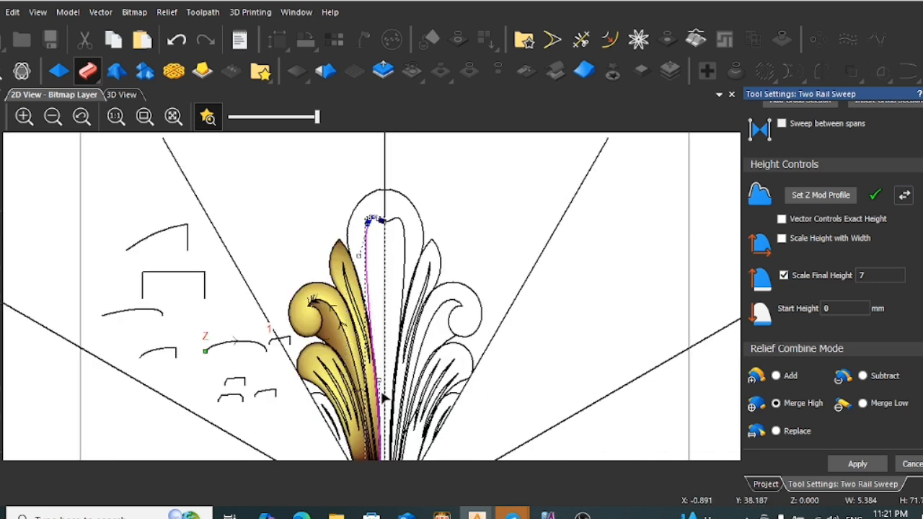
{"action": "scroll", "coordinate": [384, 391], "scroll_direction": "down", "scroll_amount": 1}
{"action": "scroll", "coordinate": [388, 390], "scroll_direction": "up", "scroll_amount": 1}
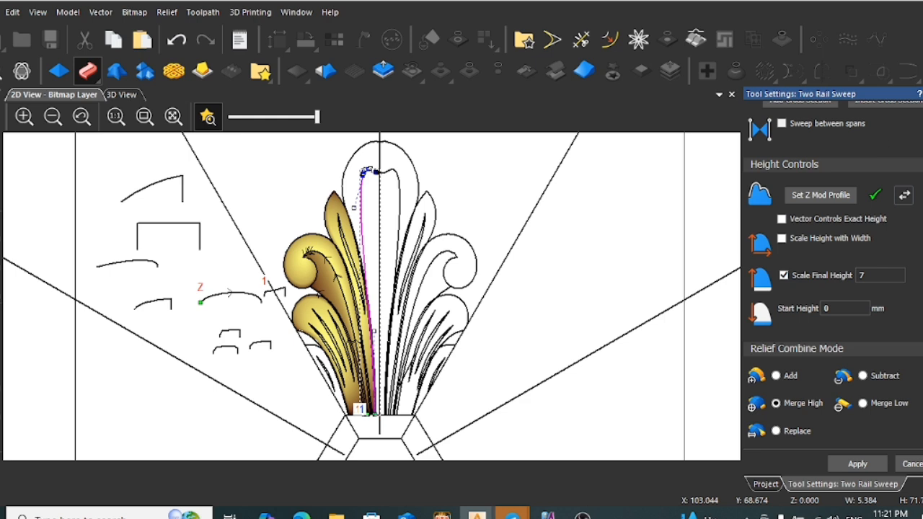
{"action": "left_click", "coordinate": [916, 464]}
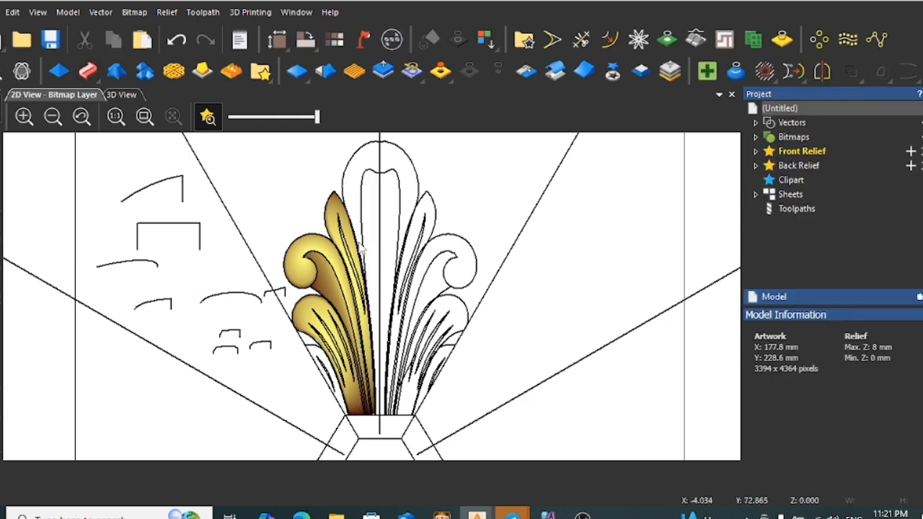
Bend the lower part of the central petal's inner left outline slightly toward the vertical centre line by node editing
{"action": "scroll", "coordinate": [360, 249], "scroll_direction": "up", "scroll_amount": 2}
{"action": "left_click", "coordinate": [380, 252]}
{"action": "scroll", "coordinate": [393, 303], "scroll_direction": "down", "scroll_amount": 2}
{"action": "scroll", "coordinate": [389, 370], "scroll_direction": "up", "scroll_amount": 2}
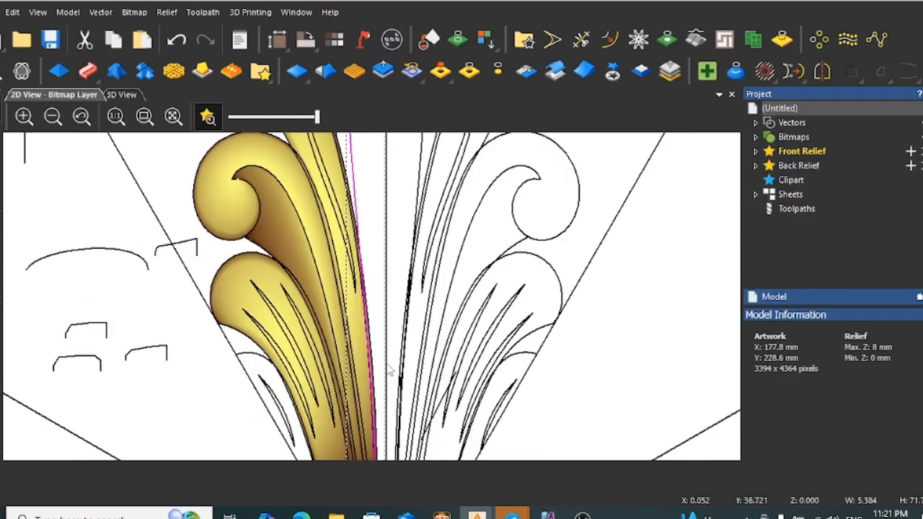
{"action": "scroll", "coordinate": [390, 370], "scroll_direction": "up", "scroll_amount": 1}
{"action": "scroll", "coordinate": [370, 373], "scroll_direction": "down", "scroll_amount": 2}
{"action": "scroll", "coordinate": [381, 333], "scroll_direction": "up", "scroll_amount": 1}
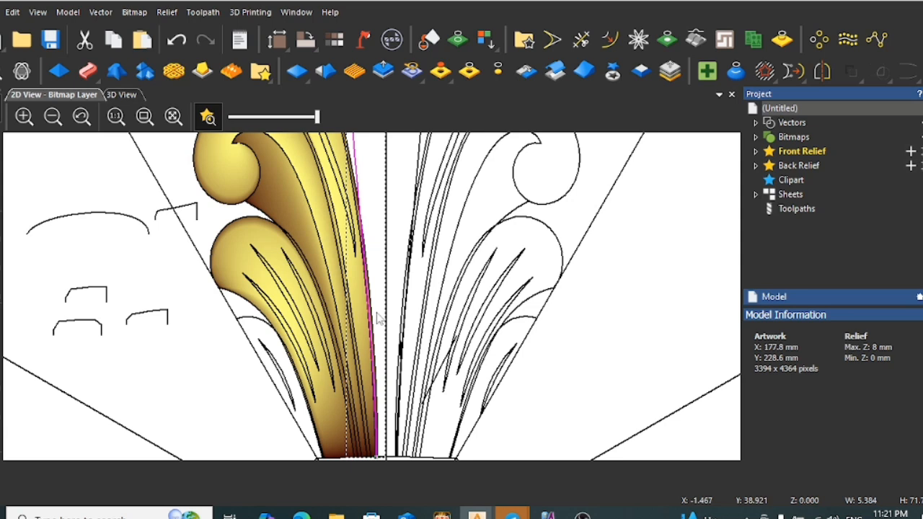
{"action": "double_click", "coordinate": [381, 318]}
{"action": "scroll", "coordinate": [383, 313], "scroll_direction": "down", "scroll_amount": 1}
{"action": "scroll", "coordinate": [378, 314], "scroll_direction": "up", "scroll_amount": 1}
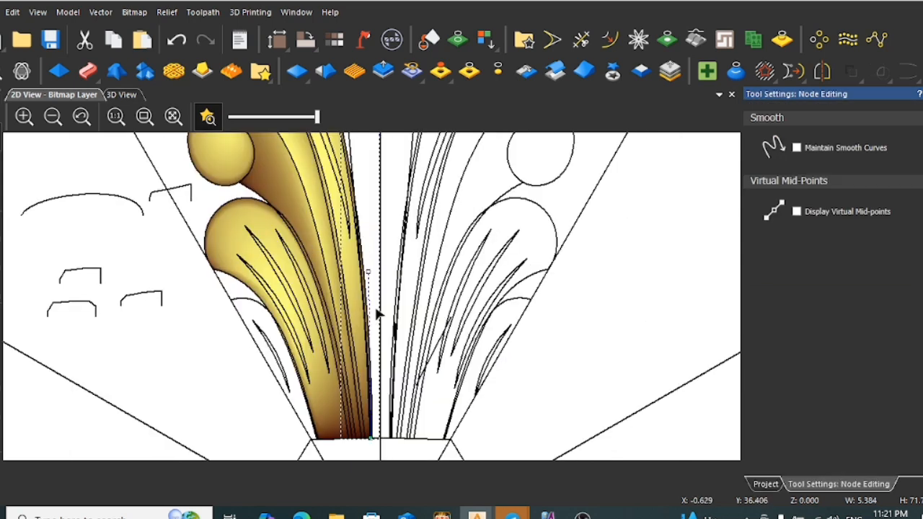
{"action": "left_click_drag", "start_coordinate": [368, 273], "coordinate": [375, 280]}
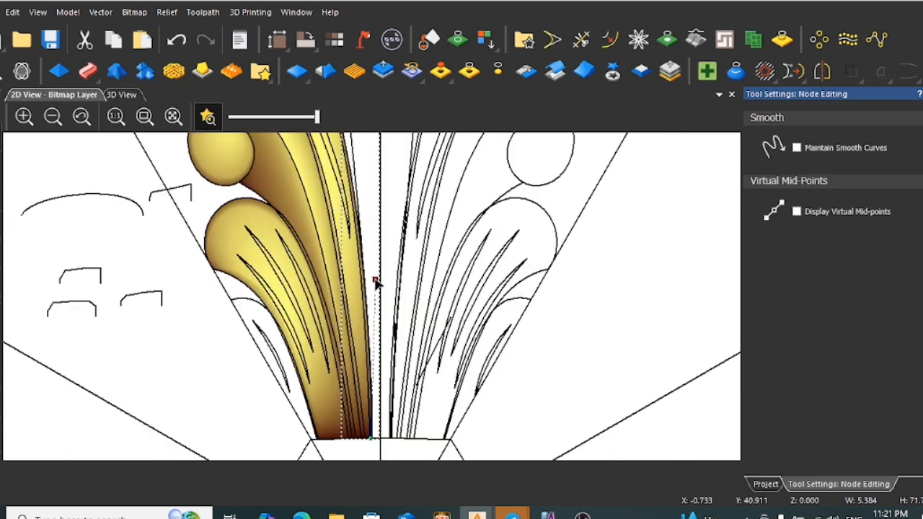
Nudge the lower curve of the central petal's outer left outline slightly outward, away from the inner outline, and leave node editing
{"action": "scroll", "coordinate": [374, 251], "scroll_direction": "down", "scroll_amount": 2}
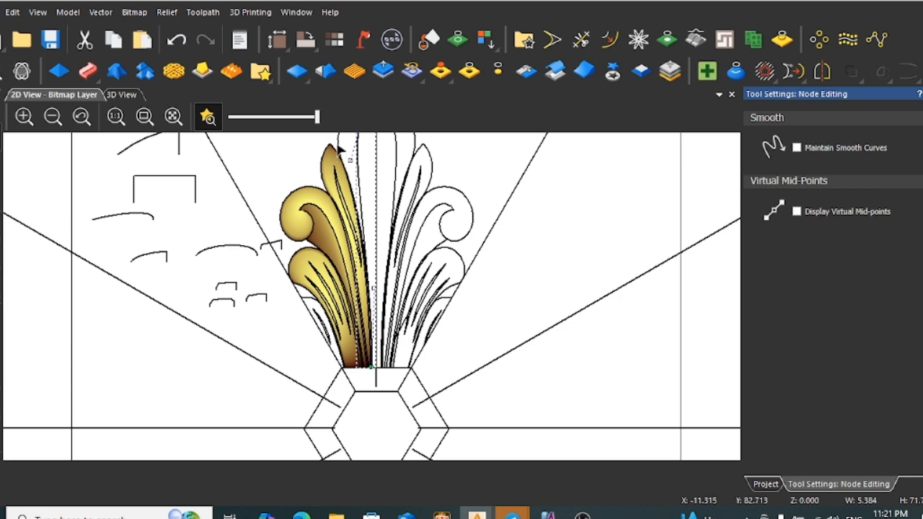
{"action": "scroll", "coordinate": [369, 245], "scroll_direction": "up", "scroll_amount": 2}
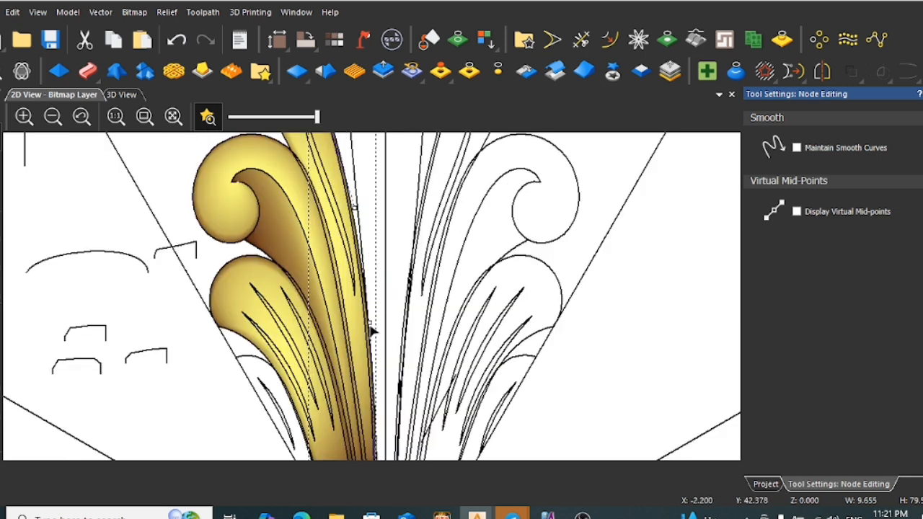
{"action": "left_click_drag", "start_coordinate": [370, 325], "coordinate": [367, 323]}
{"action": "scroll", "coordinate": [413, 246], "scroll_direction": "down", "scroll_amount": 3}
{"action": "scroll", "coordinate": [373, 231], "scroll_direction": "up", "scroll_amount": 2}
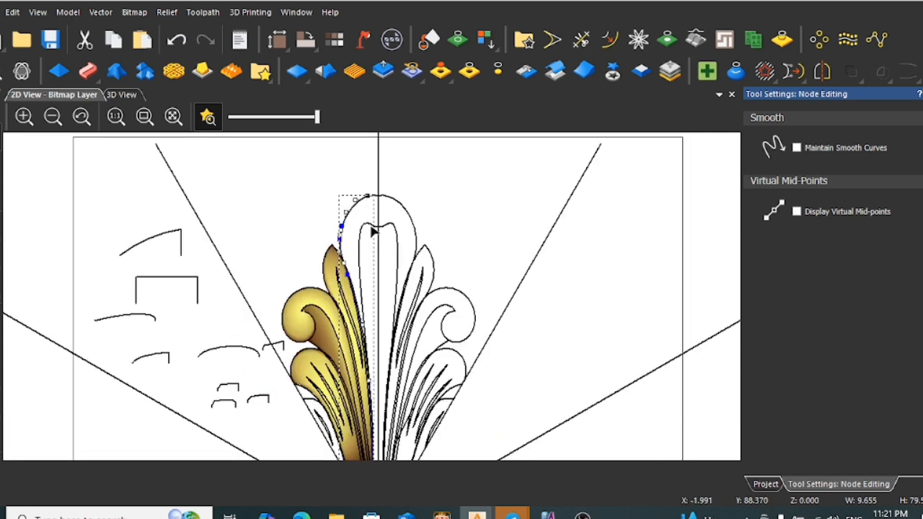
{"action": "key", "text": "n"}
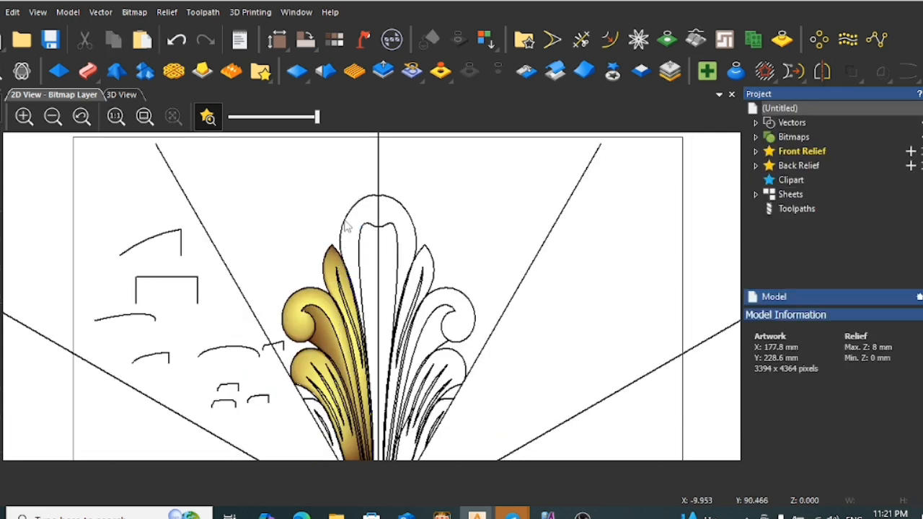
Delete the right half of the central petal's outer outline
{"action": "scroll", "coordinate": [370, 214], "scroll_direction": "up", "scroll_amount": 2}
{"action": "scroll", "coordinate": [375, 192], "scroll_direction": "up", "scroll_amount": 2}
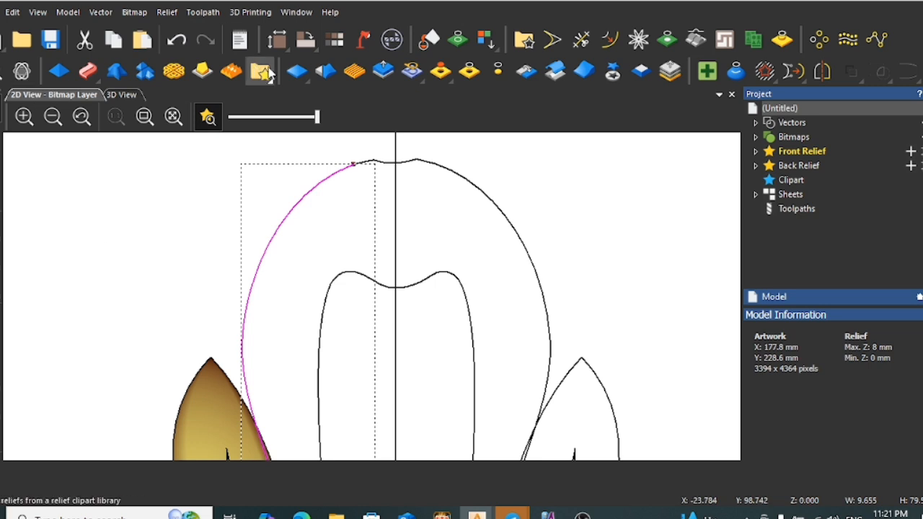
{"action": "left_click", "coordinate": [380, 162]}
{"action": "left_click", "coordinate": [410, 162], "text": "shift"}
{"action": "right_click", "coordinate": [456, 197]}
{"action": "left_click", "coordinate": [423, 202]}
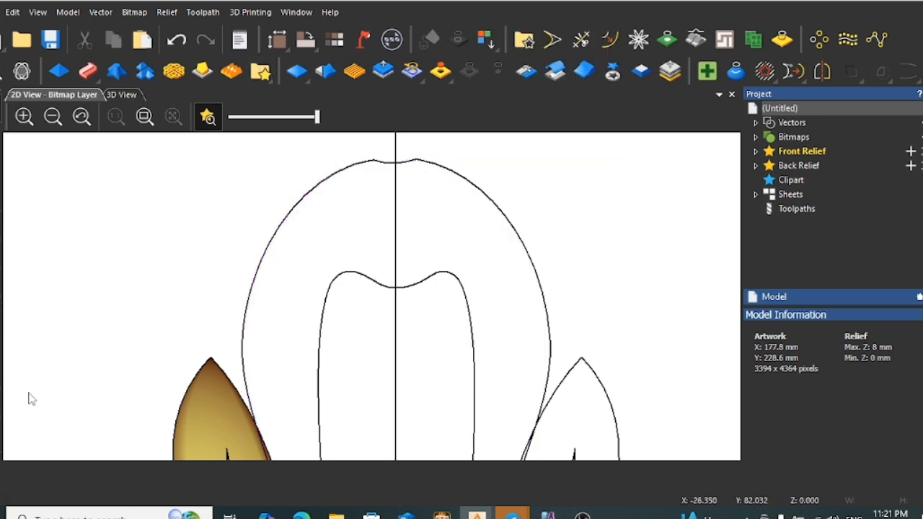
{"action": "left_click", "coordinate": [407, 164]}
{"action": "right_click", "coordinate": [423, 183]}
{"action": "left_click", "coordinate": [443, 8]}
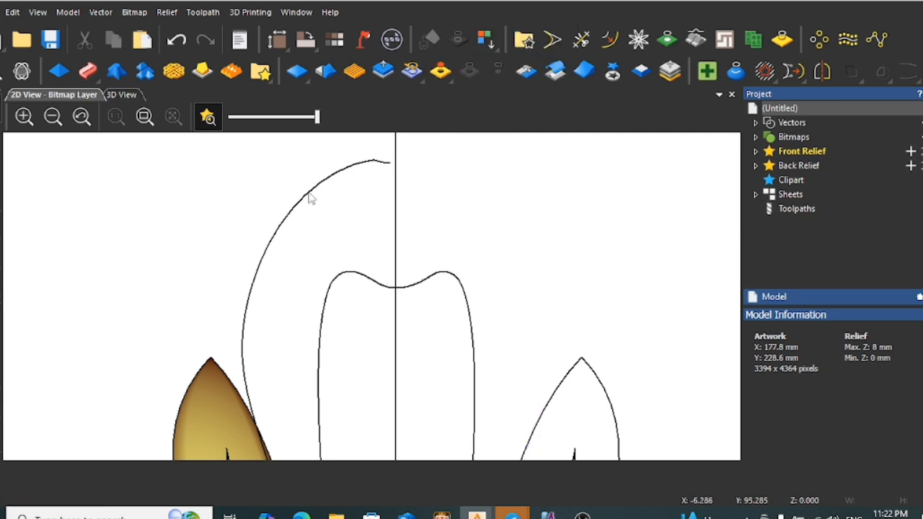
Delete the short wavy piece at the tip of the central petal's left outer outline and select the remaining curve
{"action": "left_click", "coordinate": [318, 193]}
{"action": "left_click", "coordinate": [382, 163]}
{"action": "right_click", "coordinate": [402, 201]}
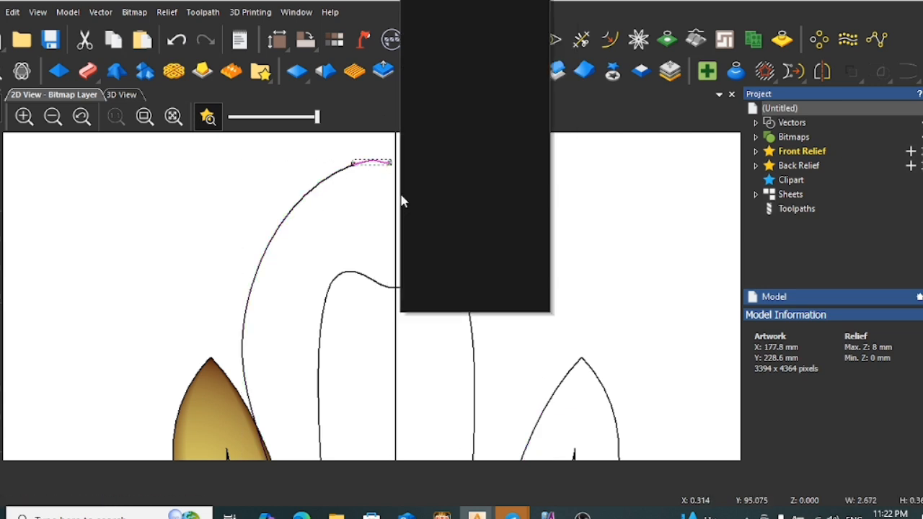
{"action": "left_click", "coordinate": [425, 7]}
{"action": "left_click_drag", "start_coordinate": [312, 229], "coordinate": [264, 185]}
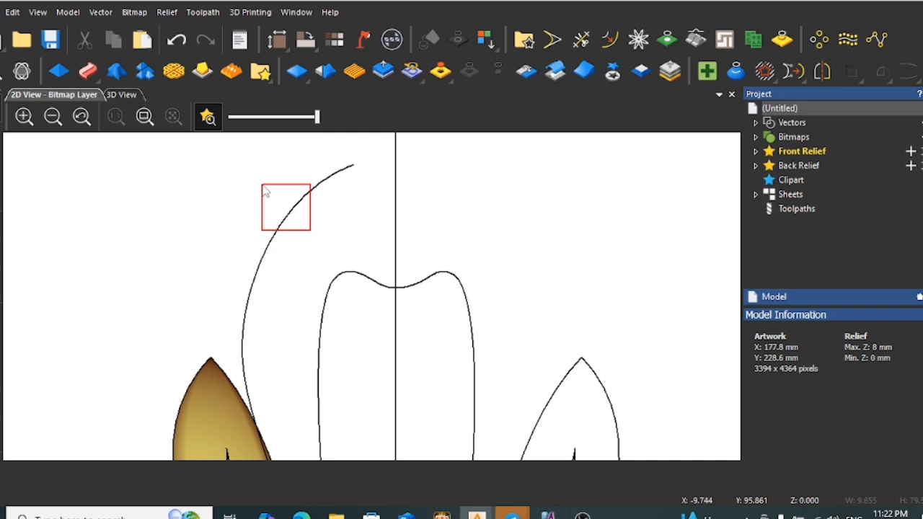
Mirror a copy of the central petal's left outer outline across the vertical centre line, keeping the original
{"action": "left_click", "coordinate": [396, 230], "text": "shift"}
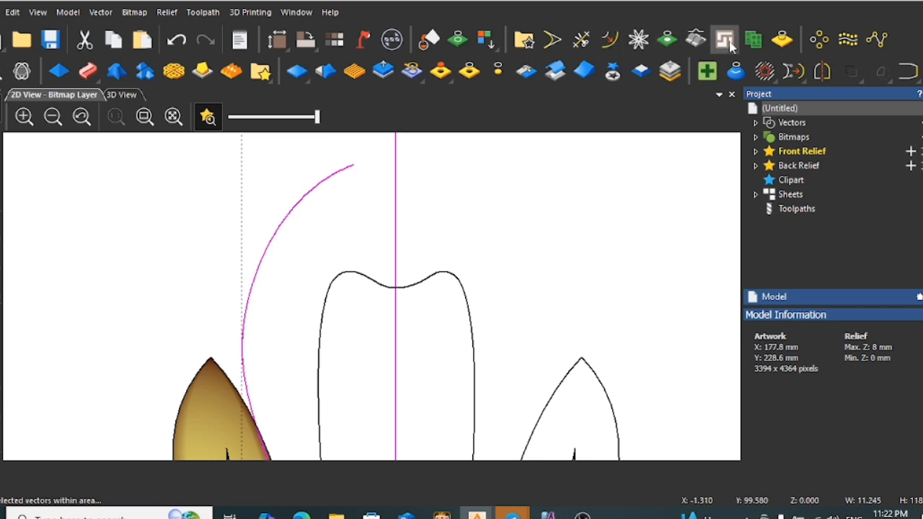
{"action": "left_click", "coordinate": [823, 72]}
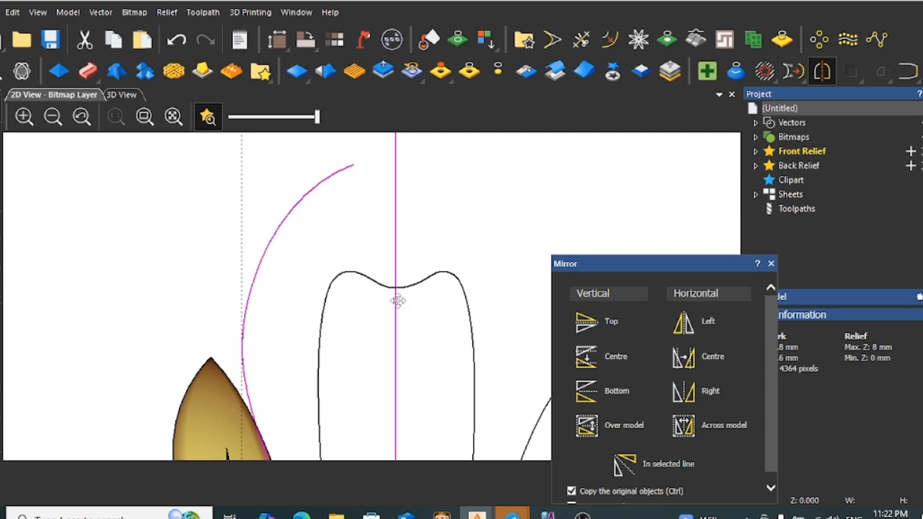
{"action": "scroll", "coordinate": [613, 418], "scroll_direction": "down", "scroll_amount": 1}
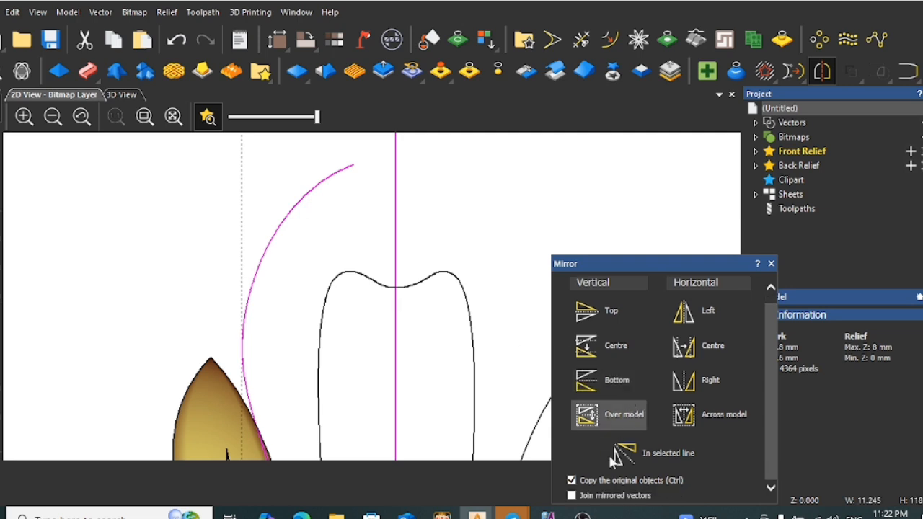
{"action": "left_click", "coordinate": [686, 456]}
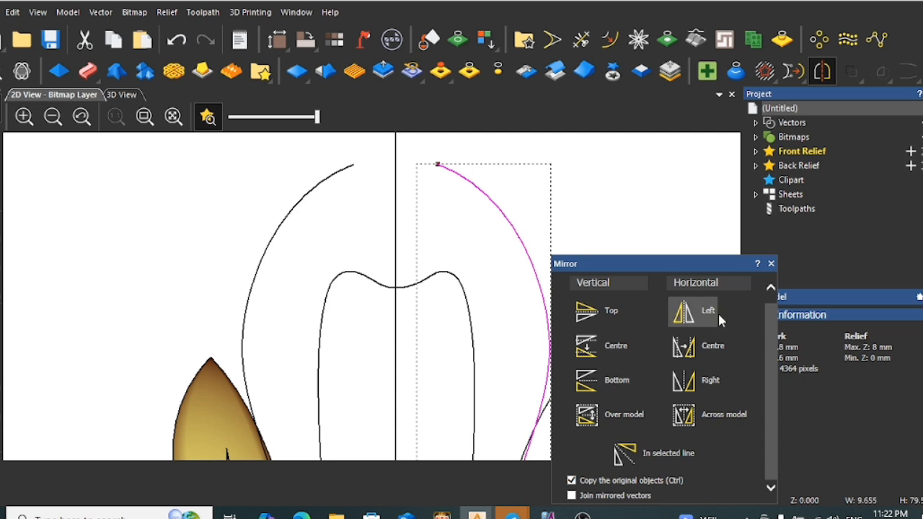
{"action": "left_click", "coordinate": [771, 264]}
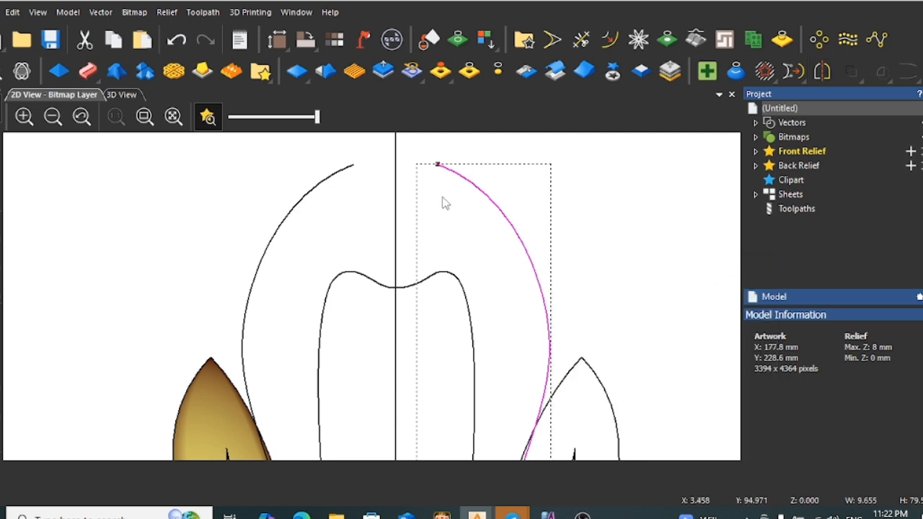
Try to join the left and right halves of the central petal's outer outline, and undo the attempt
{"action": "left_click", "coordinate": [304, 205], "text": "shift"}
{"action": "right_click", "coordinate": [340, 231]}
{"action": "mouse_move", "coordinate": [468, 250]}
{"action": "left_click", "coordinate": [554, 253]}
{"action": "scroll", "coordinate": [534, 277], "scroll_direction": "down", "scroll_amount": 5}
{"action": "scroll", "coordinate": [376, 363], "scroll_direction": "up", "scroll_amount": 3}
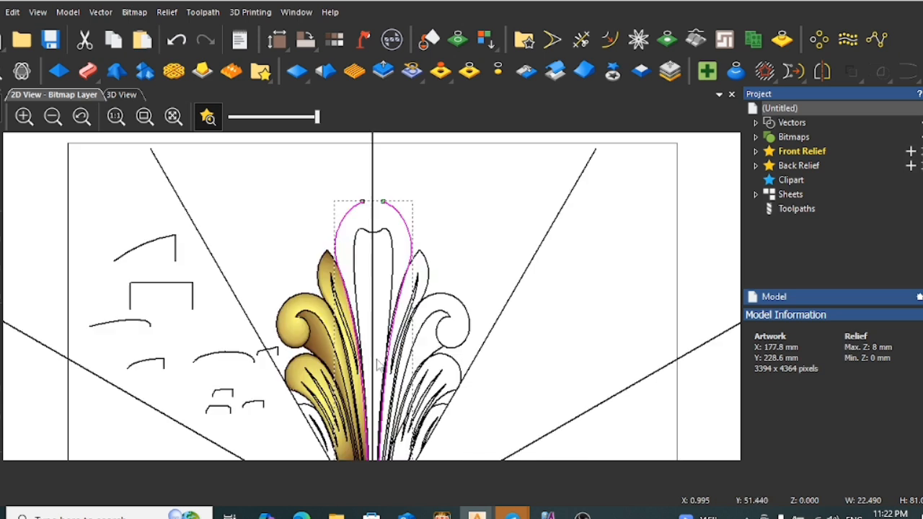
{"action": "key", "text": "ctrl+z"}
{"action": "scroll", "coordinate": [375, 227], "scroll_direction": "up", "scroll_amount": 2}
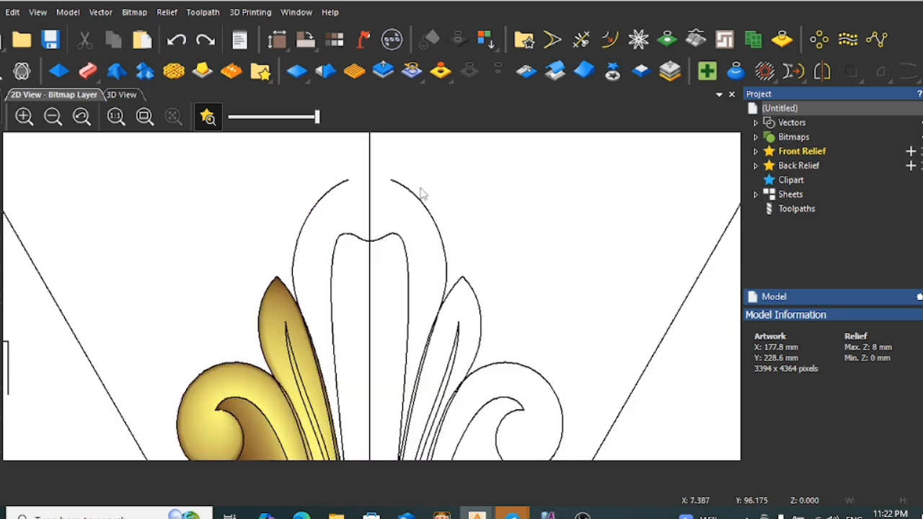
Join the two halves of the central petal's outer outline with a smooth curve across the tip and leave node editing
{"action": "left_click", "coordinate": [411, 195]}
{"action": "key", "text": "n"}
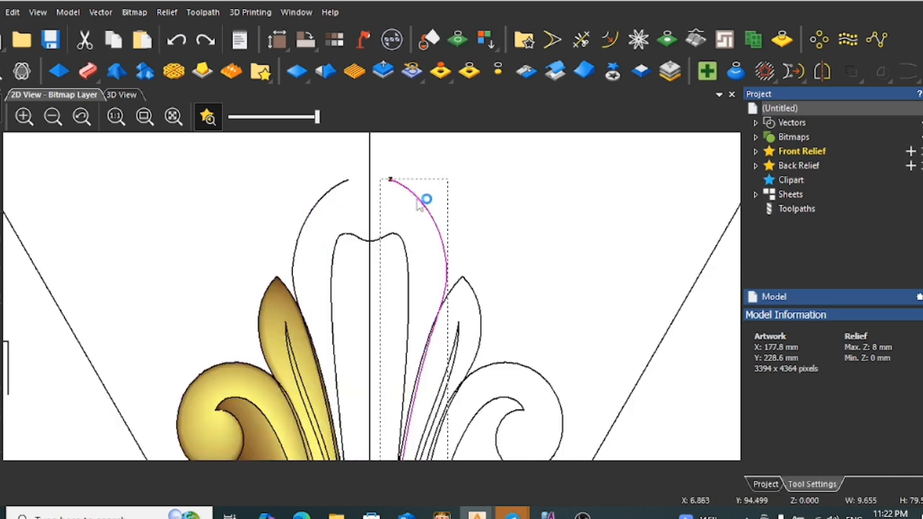
{"action": "key", "text": "c"}
{"action": "left_click_drag", "start_coordinate": [342, 200], "coordinate": [301, 185]}
{"action": "right_click", "coordinate": [342, 202]}
{"action": "mouse_move", "coordinate": [389, 429]}
{"action": "left_click", "coordinate": [548, 407]}
{"action": "left_click_drag", "start_coordinate": [466, 224], "coordinate": [416, 249]}
{"action": "right_click", "coordinate": [473, 231]}
{"action": "mouse_move", "coordinate": [515, 431]}
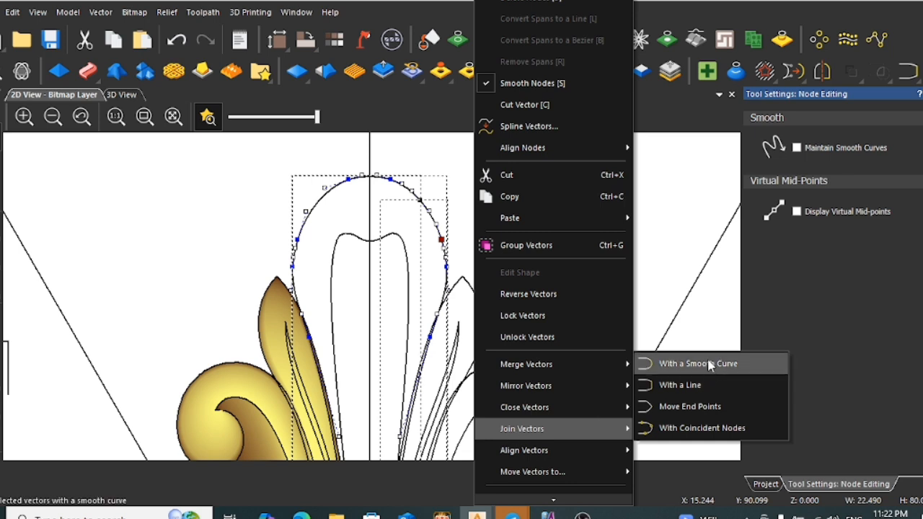
{"action": "left_click", "coordinate": [685, 363]}
{"action": "left_click", "coordinate": [512, 181]}
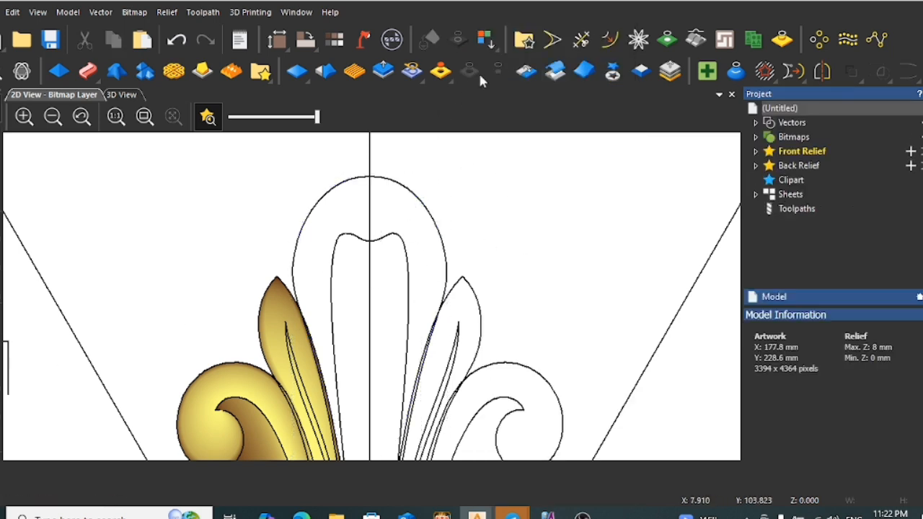
Trim away the central petal's inner and outer outlines on the right side of the vertical centre line
{"action": "left_click", "coordinate": [581, 39]}
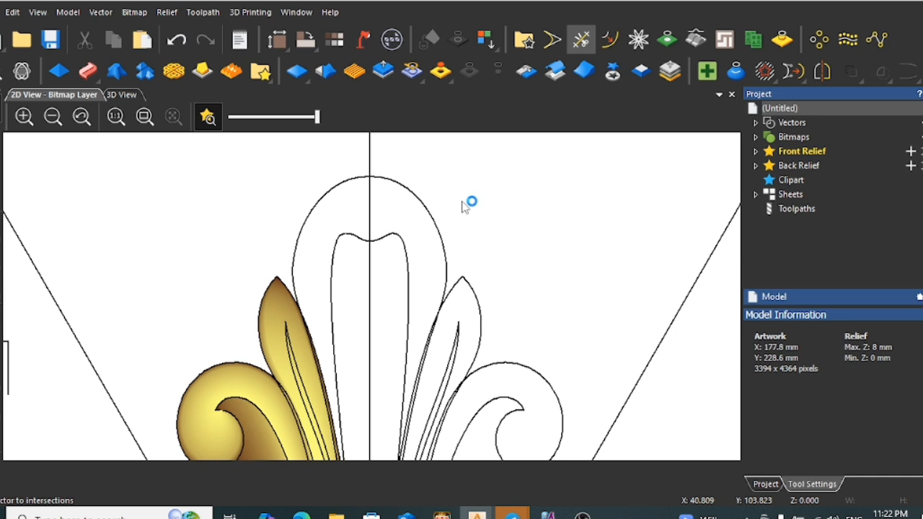
{"action": "left_click", "coordinate": [383, 244]}
{"action": "left_click", "coordinate": [411, 192]}
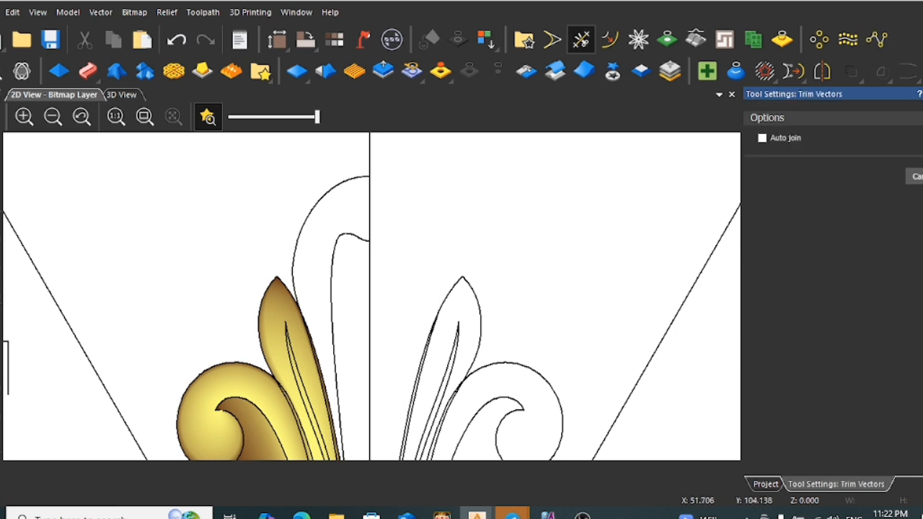
{"action": "key", "text": "Escape"}
{"action": "scroll", "coordinate": [406, 270], "scroll_direction": "down", "scroll_amount": 3}
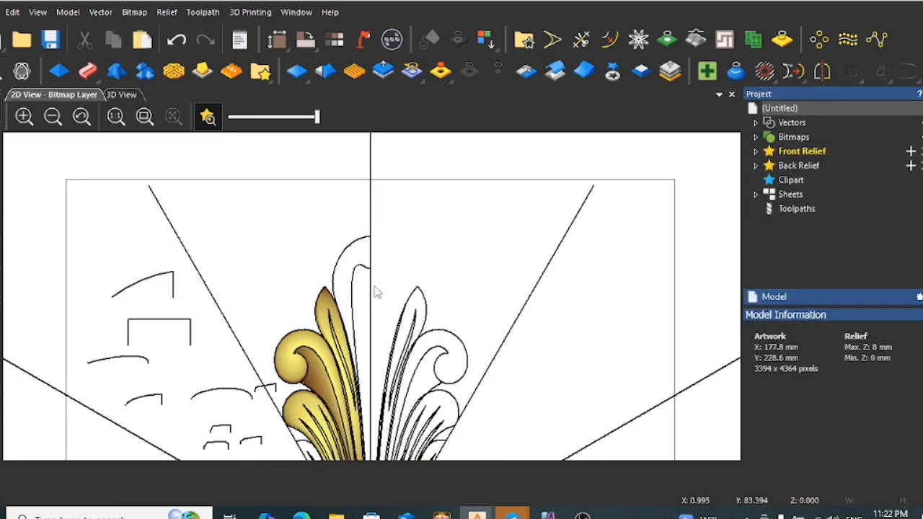
Start a two-rail sweep with the central petal's left outer outline as first drive rail and its inner outline as second
{"action": "left_click", "coordinate": [335, 274]}
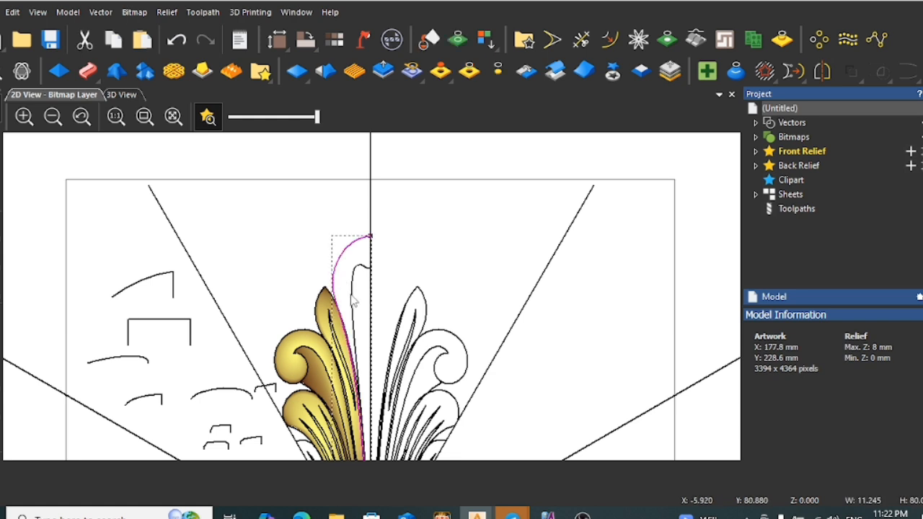
{"action": "left_click", "coordinate": [291, 185]}
{"action": "left_click", "coordinate": [88, 73]}
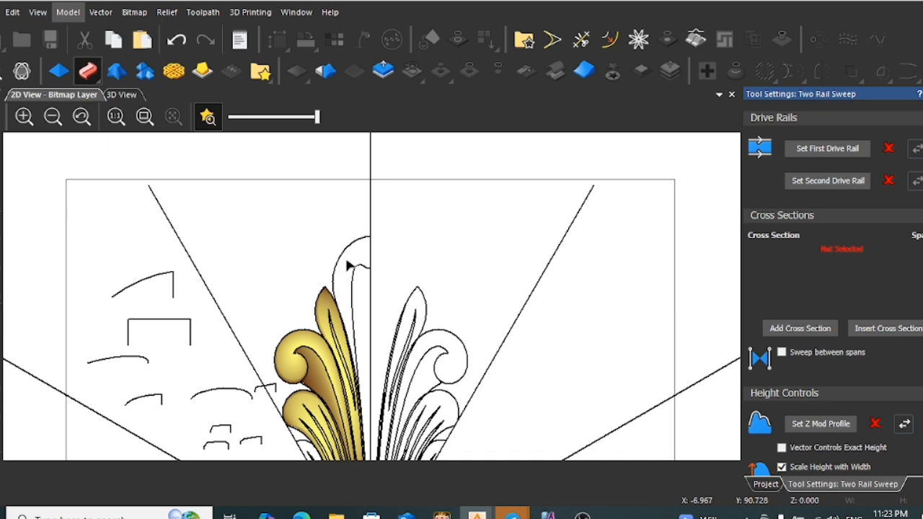
{"action": "scroll", "coordinate": [268, 402], "scroll_direction": "down", "scroll_amount": 2}
{"action": "scroll", "coordinate": [320, 343], "scroll_direction": "up", "scroll_amount": 5}
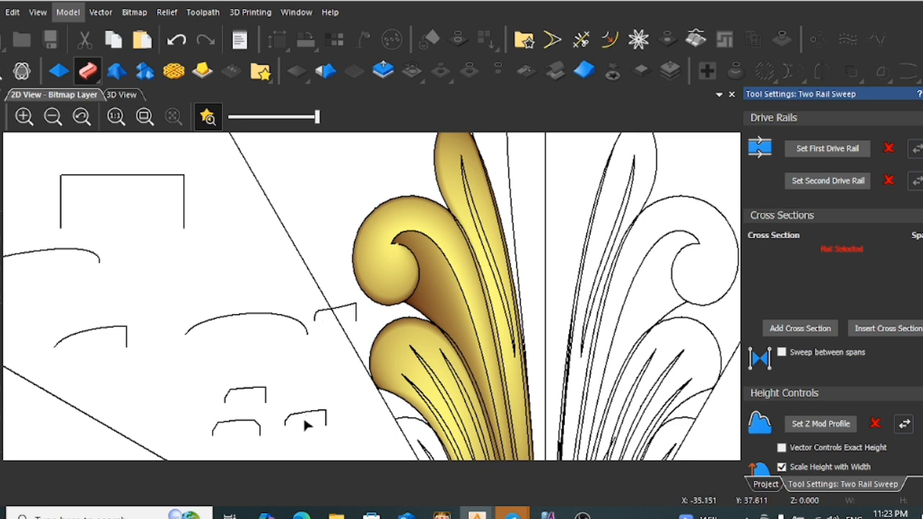
{"action": "scroll", "coordinate": [306, 420], "scroll_direction": "down", "scroll_amount": 2}
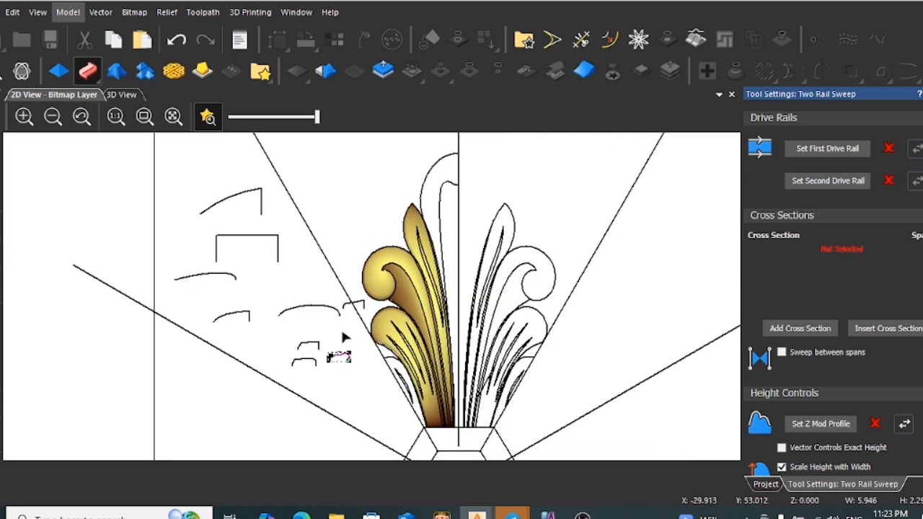
{"action": "left_click", "coordinate": [423, 199]}
{"action": "left_click", "coordinate": [820, 150]}
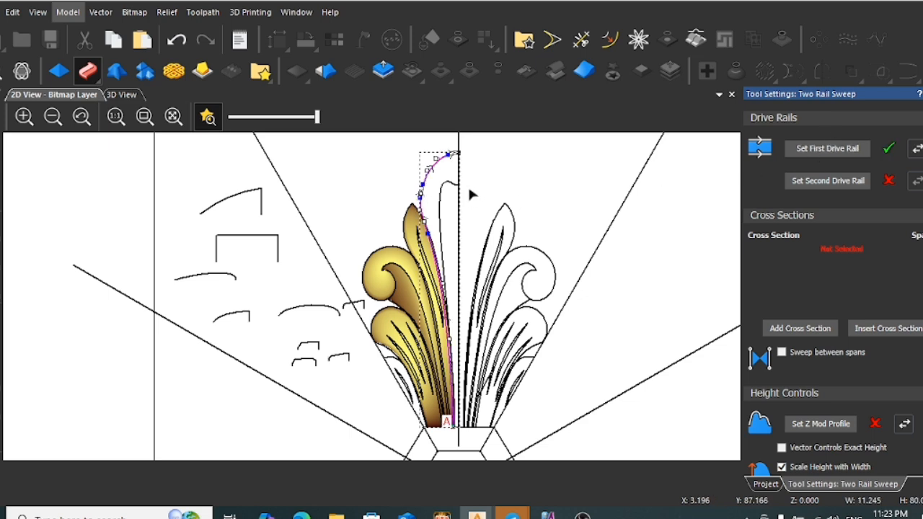
{"action": "left_click", "coordinate": [442, 189]}
{"action": "left_click", "coordinate": [828, 182]}
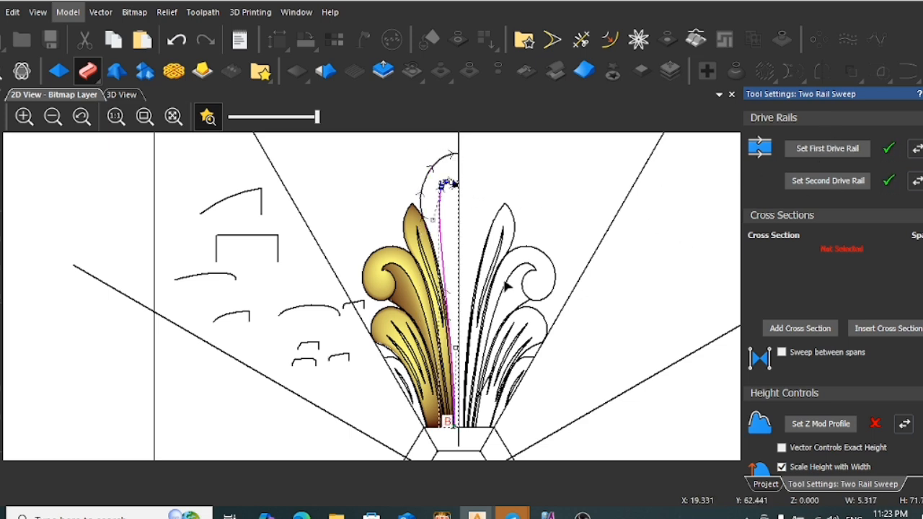
Add the small rising profile with one bevelled corner, nearest the leaves, as the sweep's cross section
{"action": "scroll", "coordinate": [326, 370], "scroll_direction": "up", "scroll_amount": 4}
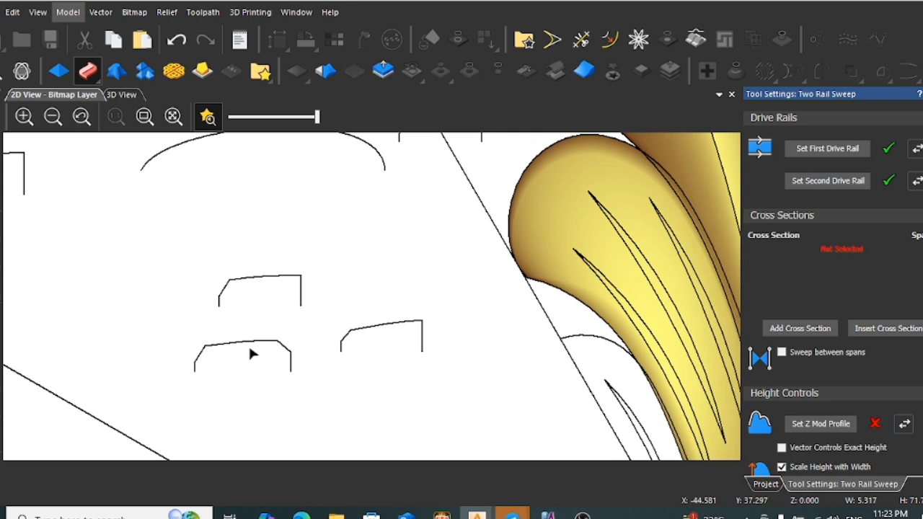
{"action": "scroll", "coordinate": [401, 325], "scroll_direction": "down", "scroll_amount": 2}
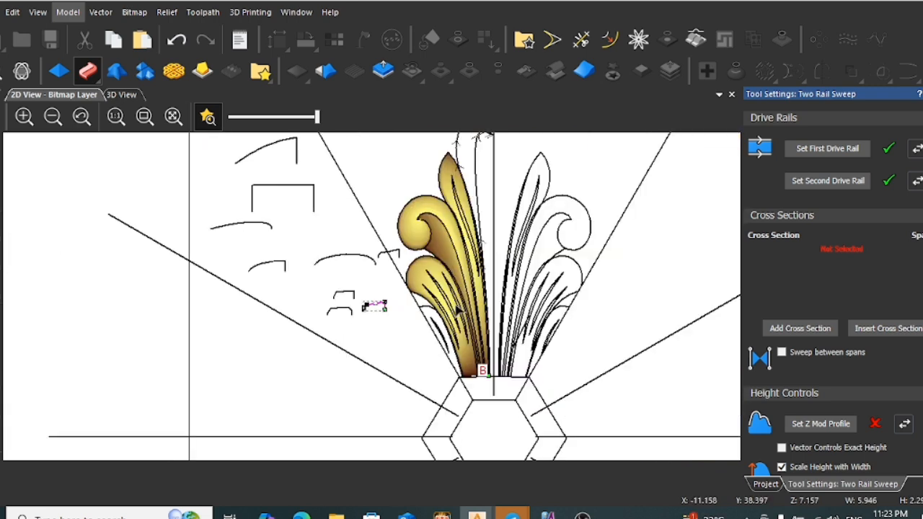
{"action": "scroll", "coordinate": [483, 178], "scroll_direction": "down", "scroll_amount": 1}
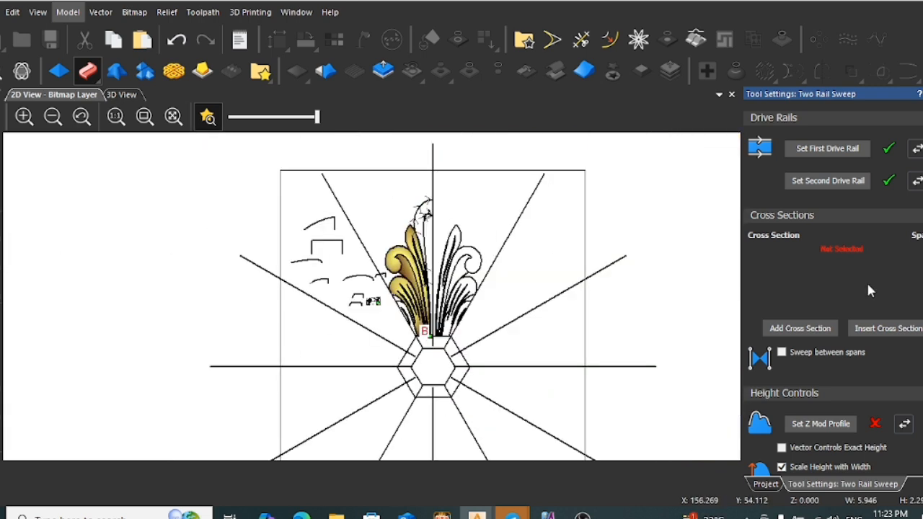
{"action": "left_click", "coordinate": [805, 329]}
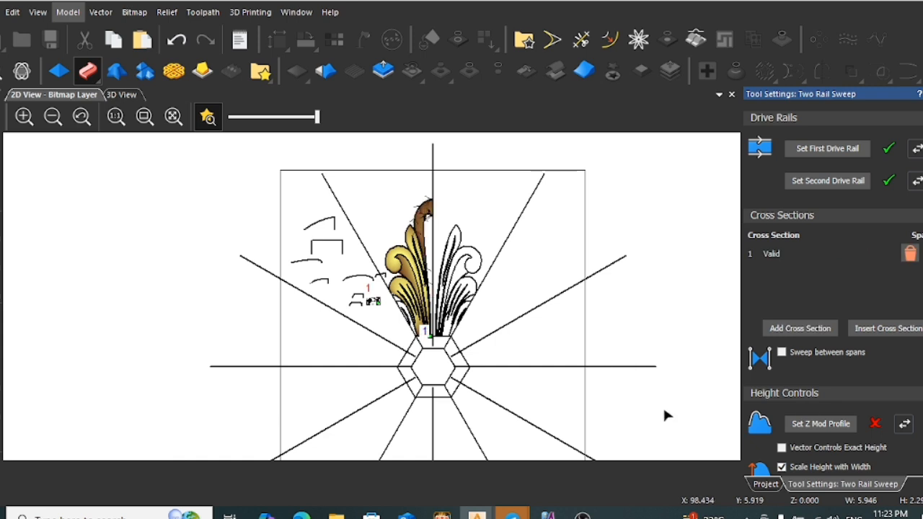
Set the open arched profile with a vertical right end as the sweep's Z modulation profile
{"action": "scroll", "coordinate": [386, 295], "scroll_direction": "up", "scroll_amount": 1}
{"action": "scroll", "coordinate": [365, 290], "scroll_direction": "up", "scroll_amount": 1}
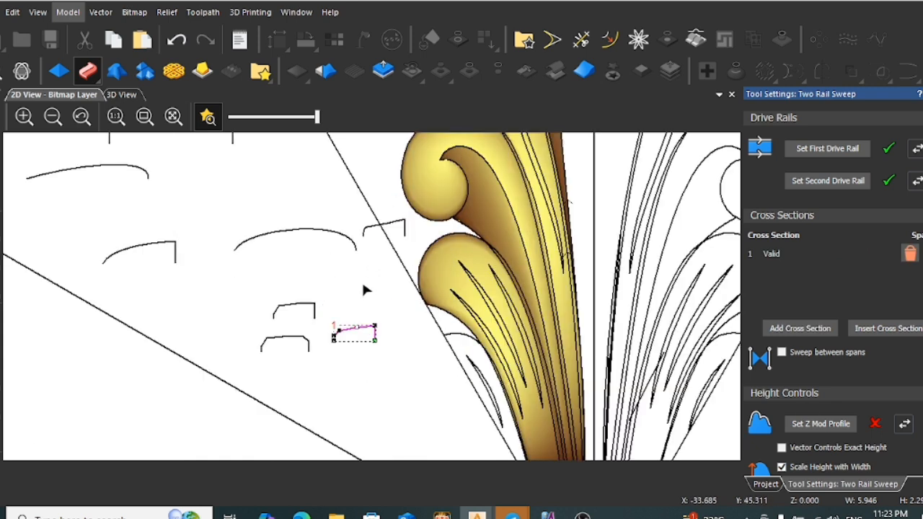
{"action": "left_click", "coordinate": [144, 247]}
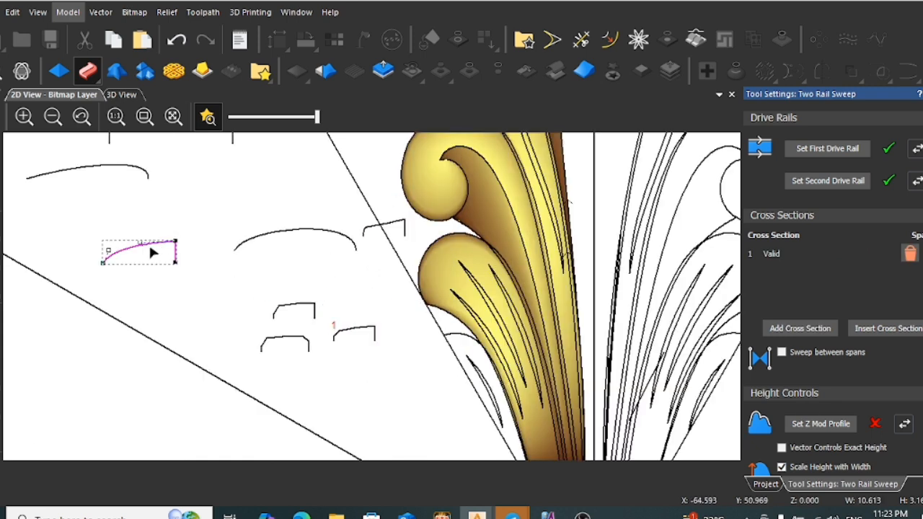
{"action": "scroll", "coordinate": [412, 251], "scroll_direction": "down", "scroll_amount": 1}
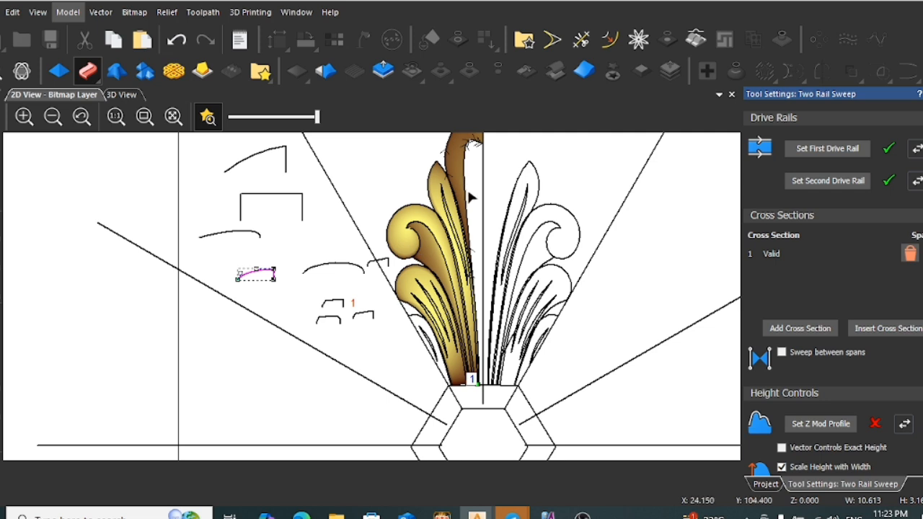
{"action": "middle_click_drag", "start_coordinate": [490, 135], "coordinate": [421, 218]}
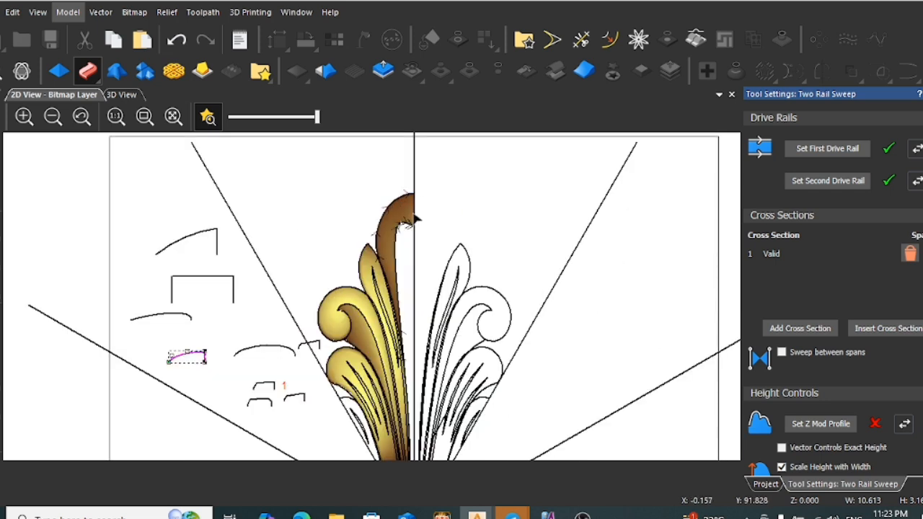
{"action": "scroll", "coordinate": [828, 382], "scroll_direction": "down", "scroll_amount": 3}
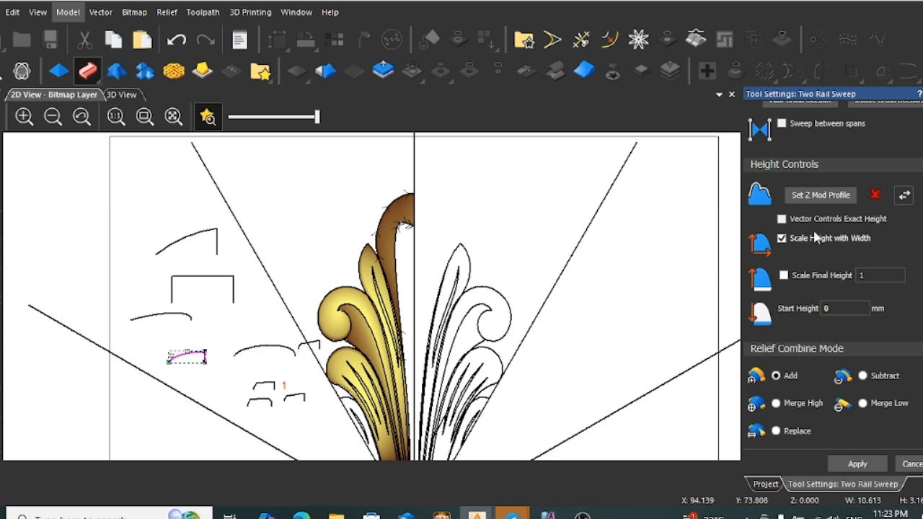
{"action": "left_click", "coordinate": [821, 197]}
Set the sweep to Merge High, turn off Scale Height with Width, and scale the final height to 8
{"action": "left_click", "coordinate": [777, 404]}
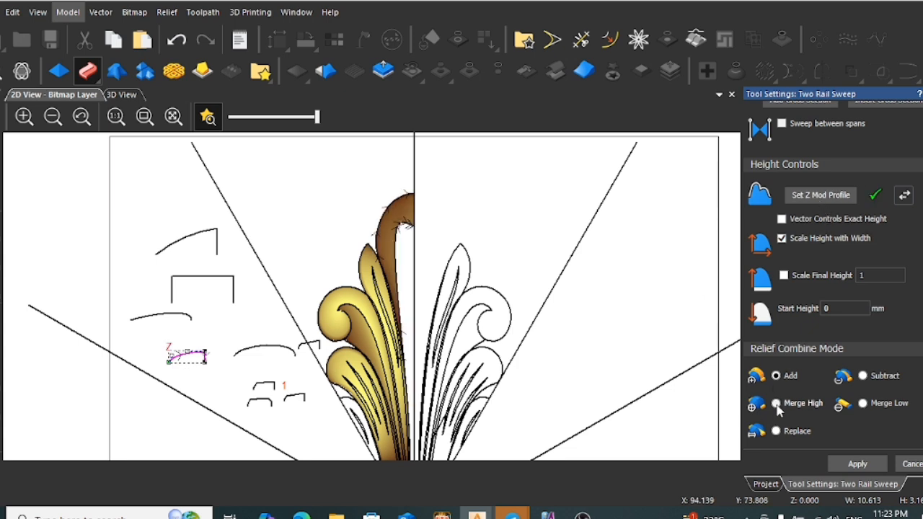
{"action": "left_click", "coordinate": [782, 238]}
{"action": "left_click", "coordinate": [784, 275]}
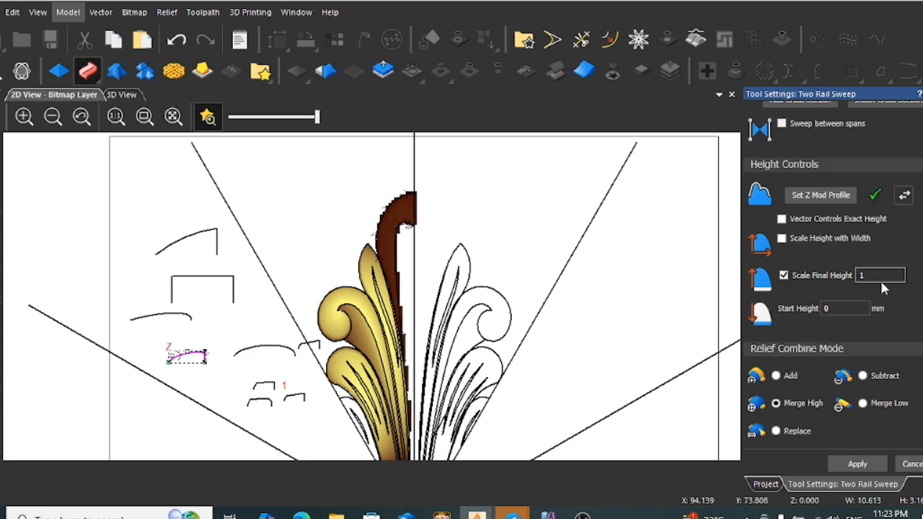
{"action": "type", "text": "8"}
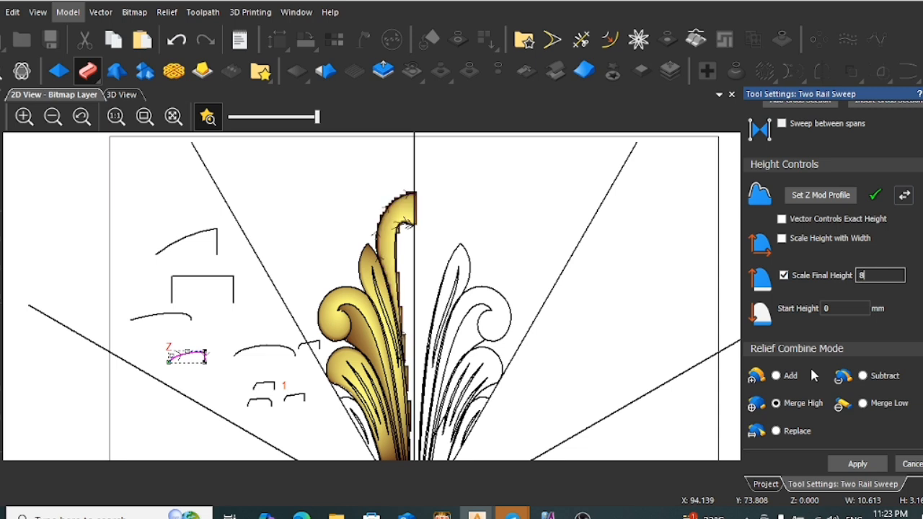
Examine where the petal's inner outline meets the centre line and try to join its short end segment during the sweep
{"action": "scroll", "coordinate": [413, 218], "scroll_direction": "up", "scroll_amount": 5}
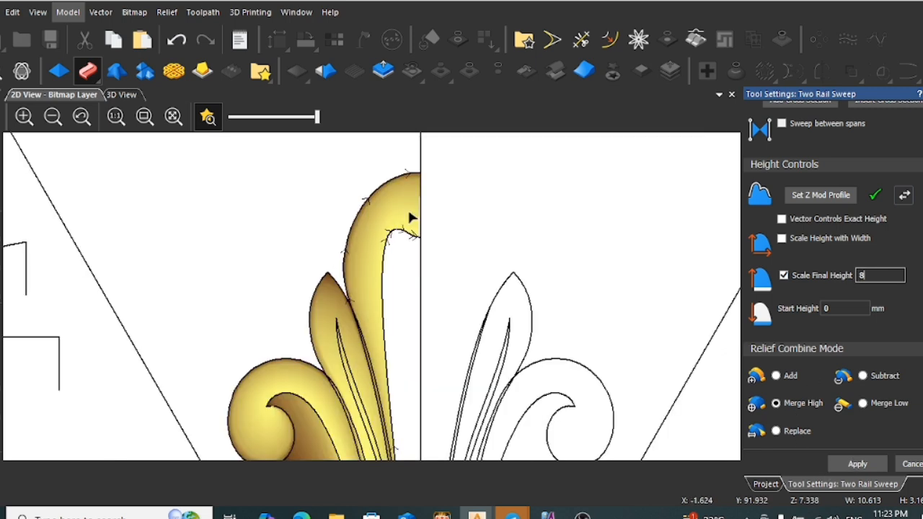
{"action": "scroll", "coordinate": [428, 260], "scroll_direction": "up", "scroll_amount": 3}
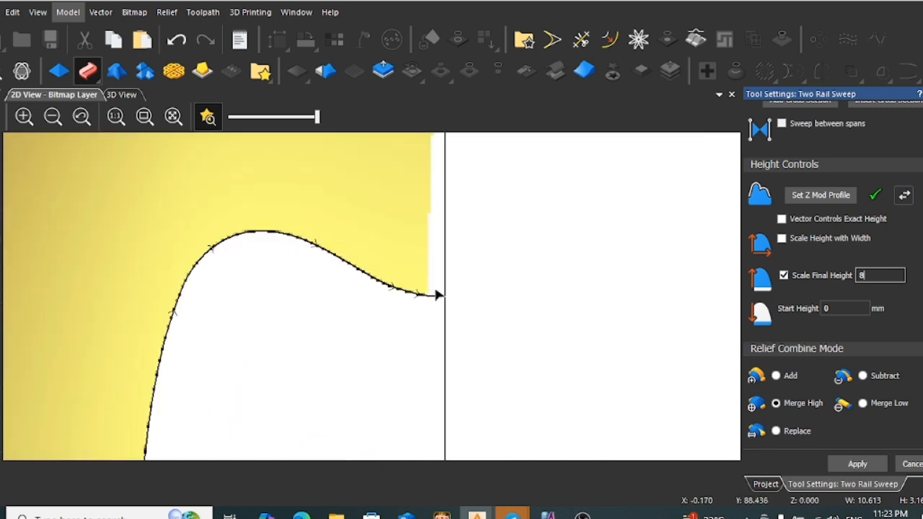
{"action": "scroll", "coordinate": [438, 303], "scroll_direction": "up", "scroll_amount": 2}
{"action": "scroll", "coordinate": [440, 309], "scroll_direction": "down", "scroll_amount": 2}
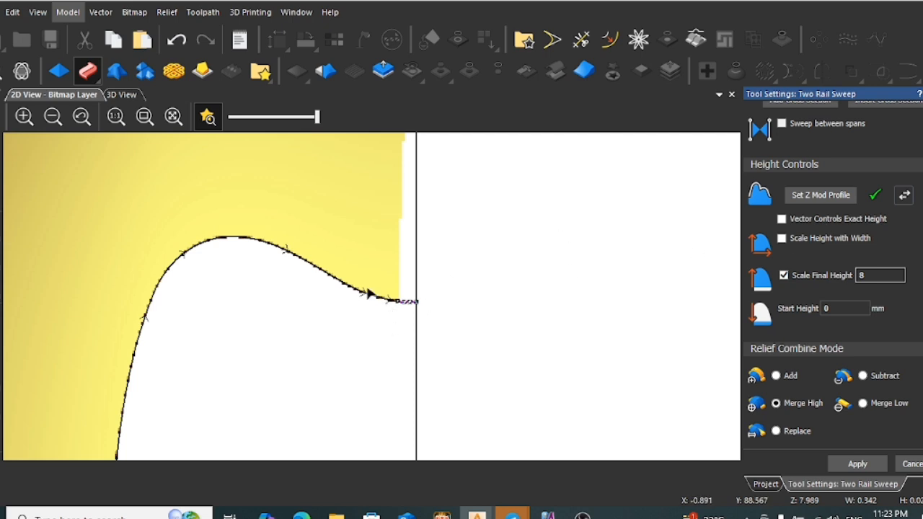
{"action": "left_click", "coordinate": [364, 297]}
{"action": "right_click", "coordinate": [419, 303]}
{"action": "mouse_move", "coordinate": [493, 252]}
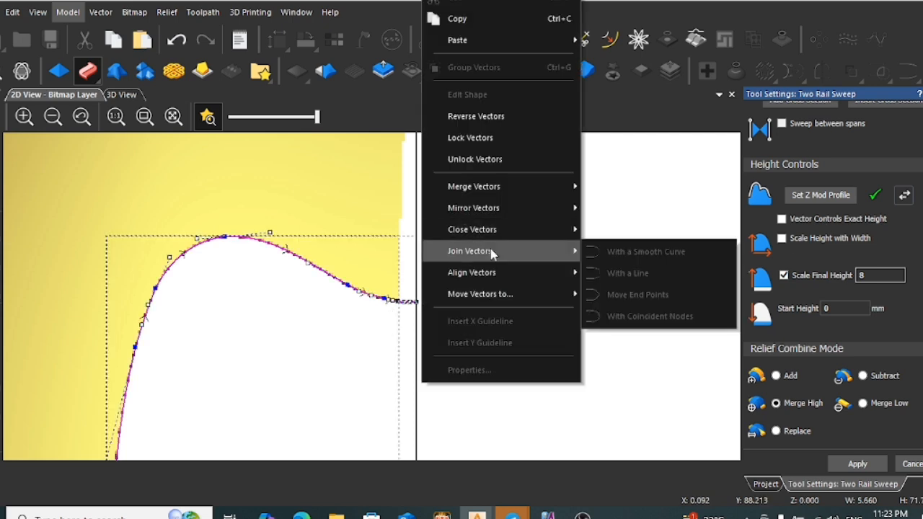
{"action": "left_click", "coordinate": [592, 412]}
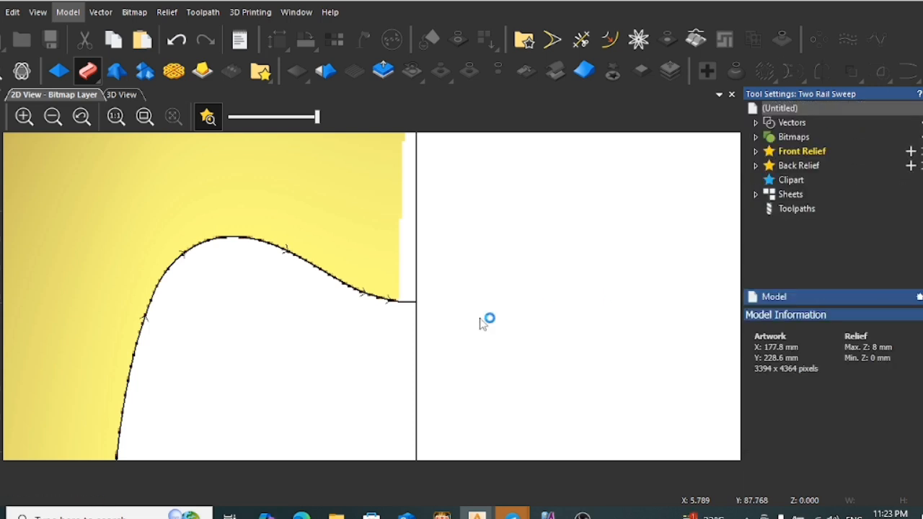
Join the short segment at the centre line with the central petal's inner outline into one vector
{"action": "left_click", "coordinate": [410, 302]}
{"action": "left_click", "coordinate": [382, 299], "text": "shift"}
{"action": "right_click", "coordinate": [527, 342]}
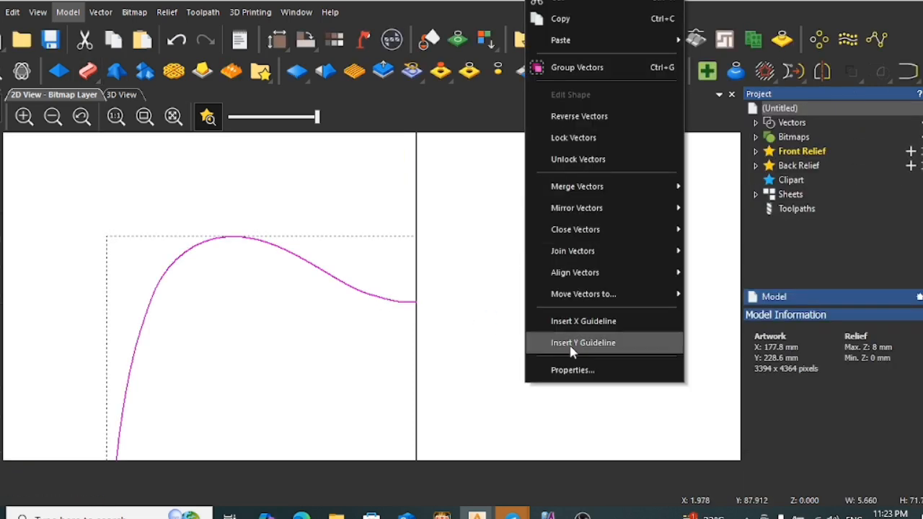
{"action": "mouse_move", "coordinate": [577, 249]}
{"action": "left_click", "coordinate": [750, 251]}
{"action": "scroll", "coordinate": [616, 265], "scroll_direction": "down", "scroll_amount": 1}
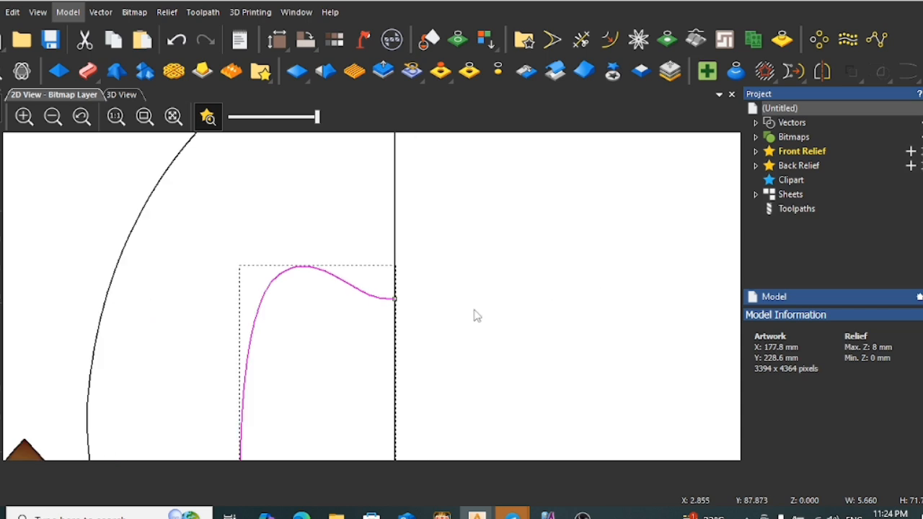
Restart the two-rail sweep with the petal's outer outline as first drive rail and the joined inner outline as second
{"action": "left_click", "coordinate": [477, 316]}
{"action": "scroll", "coordinate": [433, 300], "scroll_direction": "down", "scroll_amount": 2}
{"action": "left_click", "coordinate": [338, 246]}
{"action": "scroll", "coordinate": [388, 252], "scroll_direction": "up", "scroll_amount": 1}
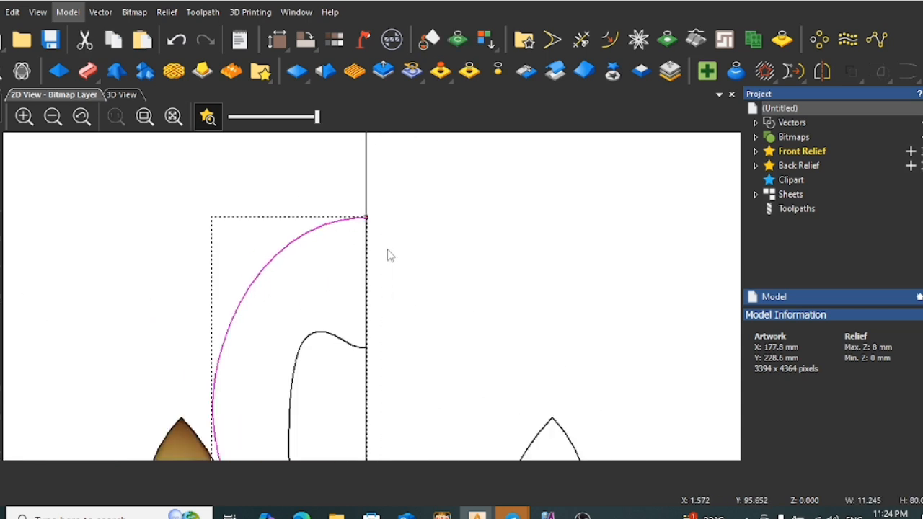
{"action": "left_click", "coordinate": [140, 210]}
{"action": "left_click", "coordinate": [87, 71]}
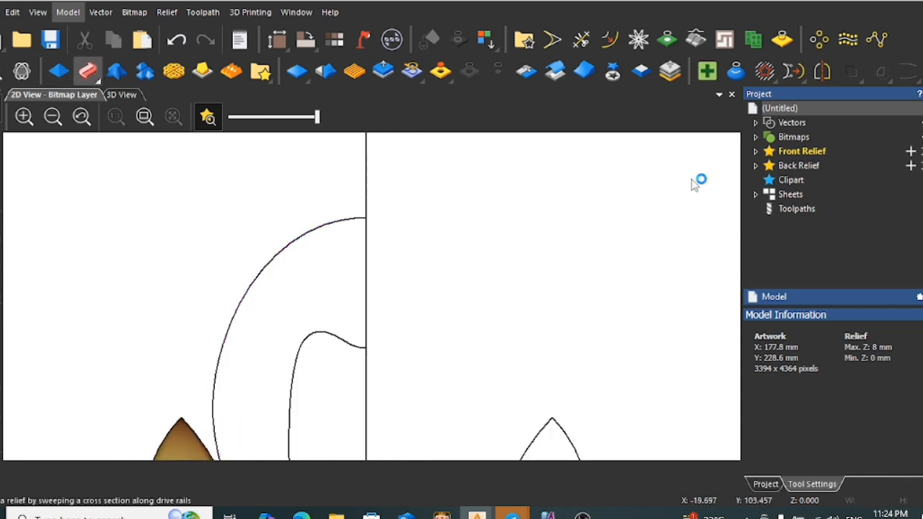
{"action": "left_click", "coordinate": [306, 266]}
{"action": "left_click", "coordinate": [827, 148]}
{"action": "left_click", "coordinate": [333, 321]}
{"action": "left_click", "coordinate": [828, 181]}
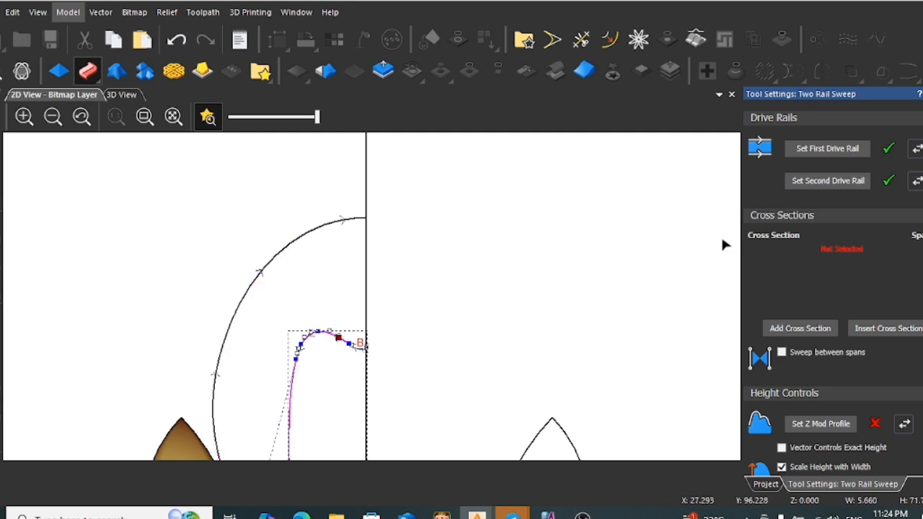
Add the small rising profile with one bevelled corner as the cross section of the new petal sweep
{"action": "scroll", "coordinate": [442, 383], "scroll_direction": "down", "scroll_amount": 2}
{"action": "scroll", "coordinate": [391, 374], "scroll_direction": "down", "scroll_amount": 2}
{"action": "scroll", "coordinate": [386, 370], "scroll_direction": "up", "scroll_amount": 4}
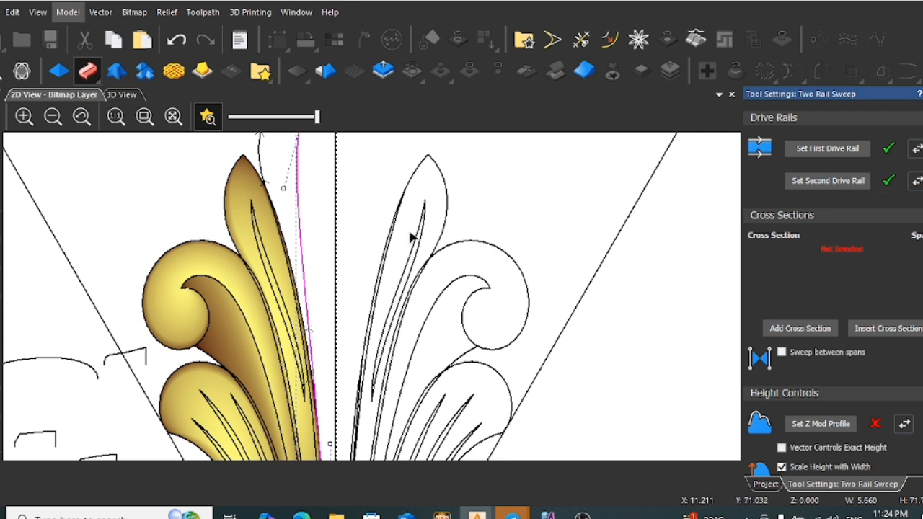
{"action": "scroll", "coordinate": [371, 299], "scroll_direction": "down", "scroll_amount": 2}
{"action": "scroll", "coordinate": [248, 381], "scroll_direction": "up", "scroll_amount": 4}
{"action": "left_click", "coordinate": [220, 355]}
{"action": "left_click", "coordinate": [800, 331]}
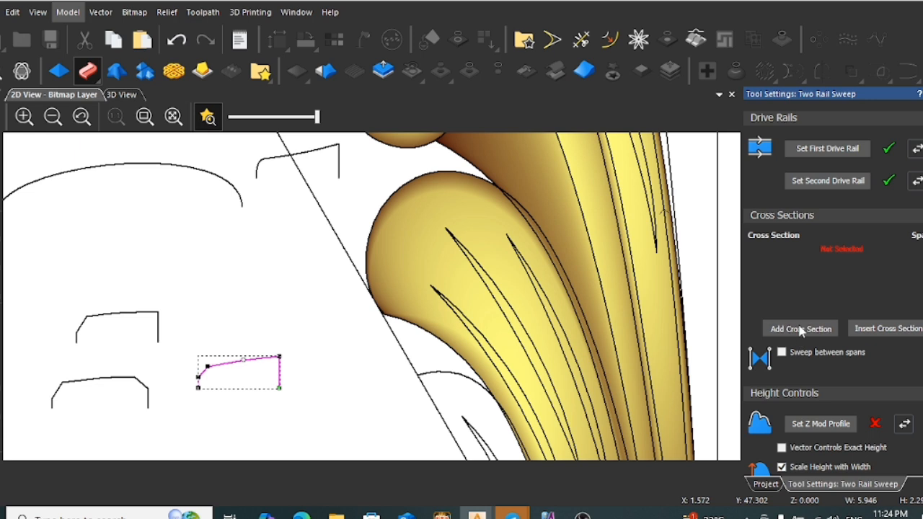
Set the small arched profile with a vertical right end as the new sweep's Z modulation profile
{"action": "scroll", "coordinate": [388, 289], "scroll_direction": "down", "scroll_amount": 2}
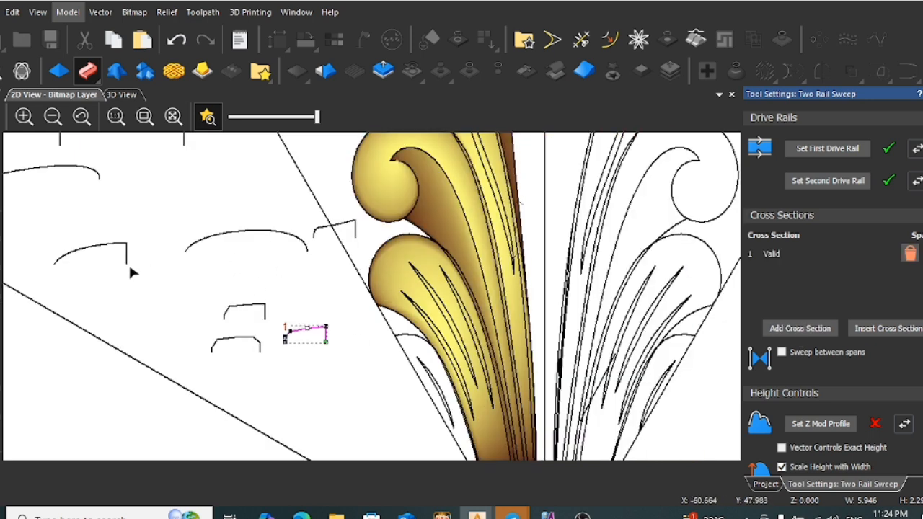
{"action": "left_click", "coordinate": [94, 247]}
{"action": "left_click", "coordinate": [826, 423]}
Turn off Scale Height with Width, scale the final height to 8, and set the combine mode to Merge High
{"action": "scroll", "coordinate": [812, 425], "scroll_direction": "down", "scroll_amount": 2}
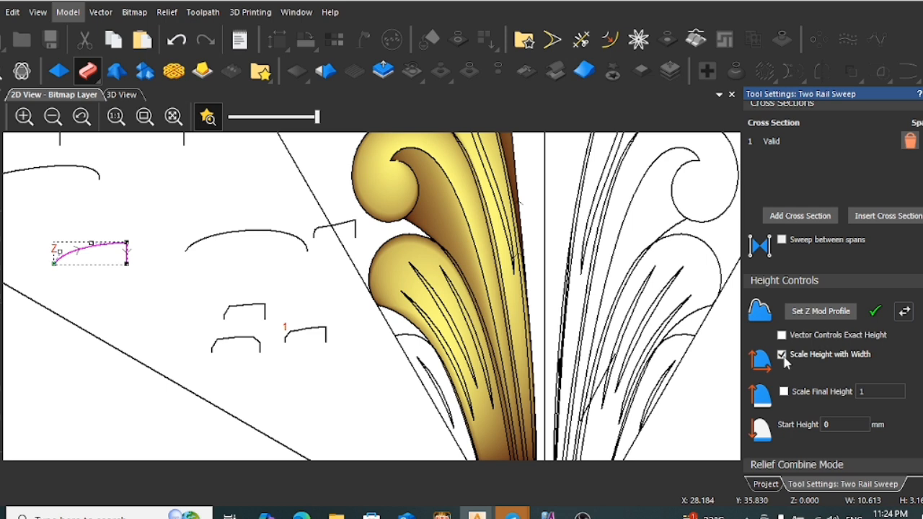
{"action": "left_click", "coordinate": [782, 355]}
{"action": "left_click", "coordinate": [784, 391]}
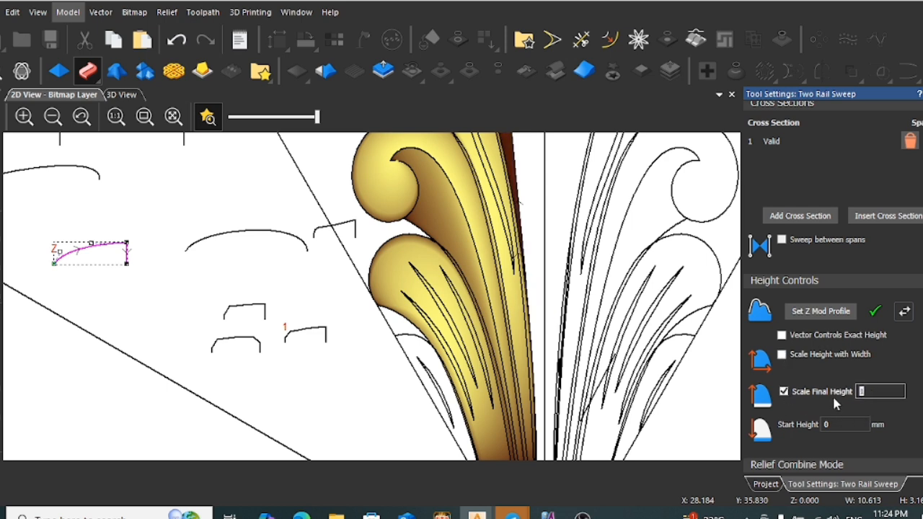
{"action": "type", "text": "8"}
{"action": "scroll", "coordinate": [837, 403], "scroll_direction": "down", "scroll_amount": 2}
{"action": "left_click", "coordinate": [776, 403]}
{"action": "scroll", "coordinate": [611, 305], "scroll_direction": "down", "scroll_amount": 3}
Apply the central petal sweep, check the relief up to the centre line, and close the sweep settings
{"action": "scroll", "coordinate": [425, 249], "scroll_direction": "up", "scroll_amount": 3}
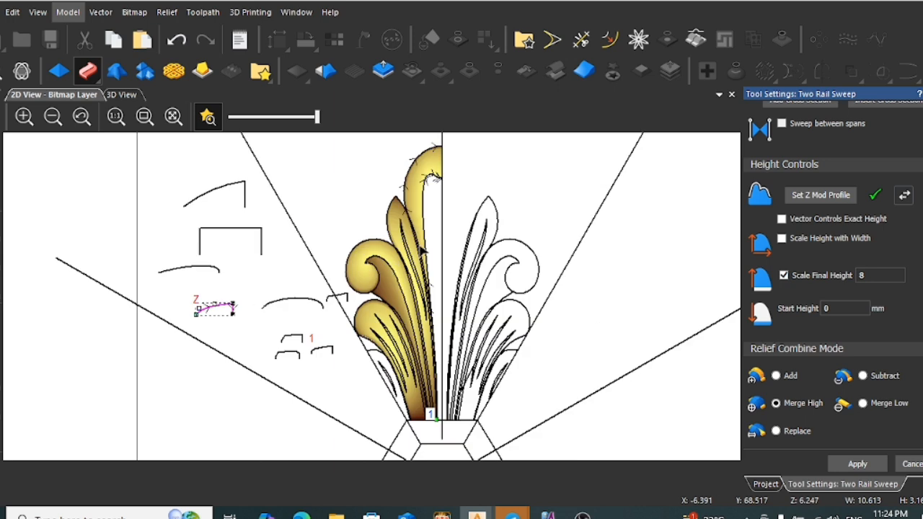
{"action": "scroll", "coordinate": [430, 180], "scroll_direction": "up", "scroll_amount": 4}
{"action": "left_click", "coordinate": [857, 465]}
{"action": "scroll", "coordinate": [492, 275], "scroll_direction": "down", "scroll_amount": 2}
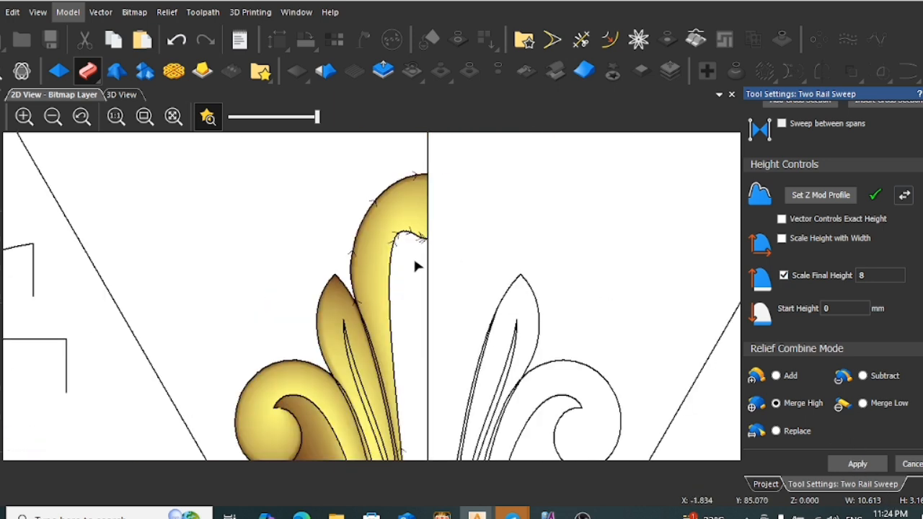
{"action": "scroll", "coordinate": [415, 266], "scroll_direction": "down", "scroll_amount": 3}
{"action": "scroll", "coordinate": [396, 350], "scroll_direction": "up", "scroll_amount": 2}
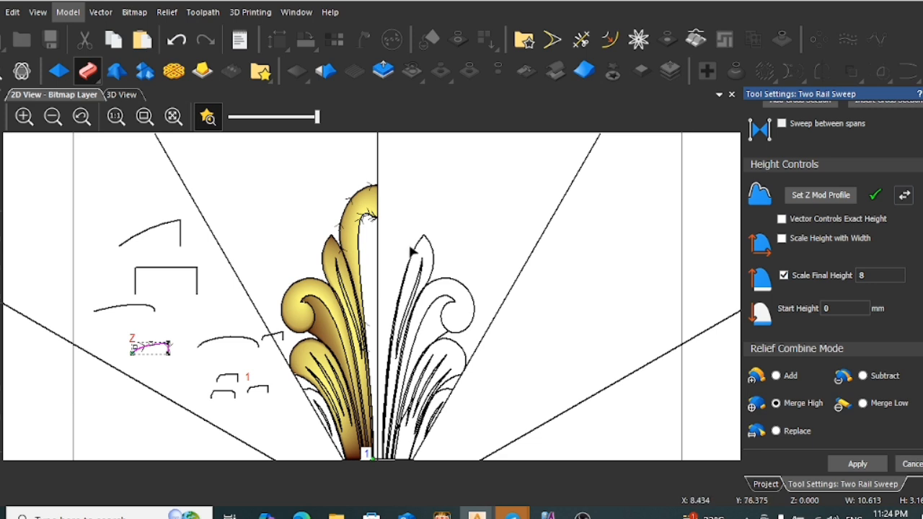
{"action": "scroll", "coordinate": [389, 310], "scroll_direction": "up", "scroll_amount": 1}
{"action": "scroll", "coordinate": [440, 216], "scroll_direction": "down", "scroll_amount": 1}
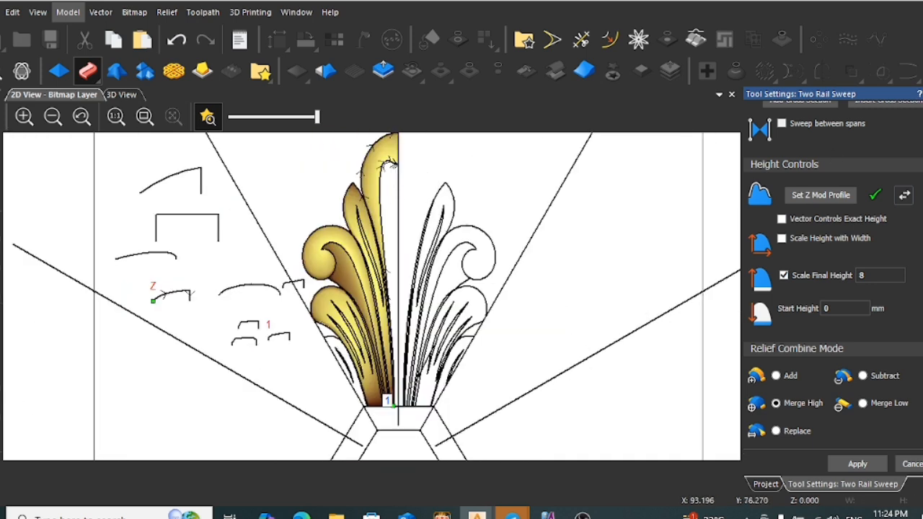
{"action": "left_click", "coordinate": [914, 464]}
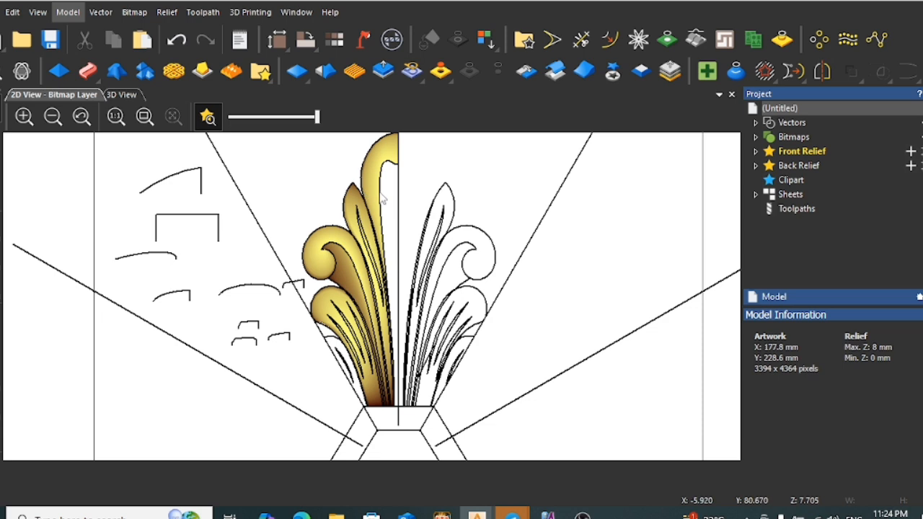
Mirror a copy of the central petal's inner outline horizontally to the right, across the centre line
{"action": "left_click", "coordinate": [396, 200]}
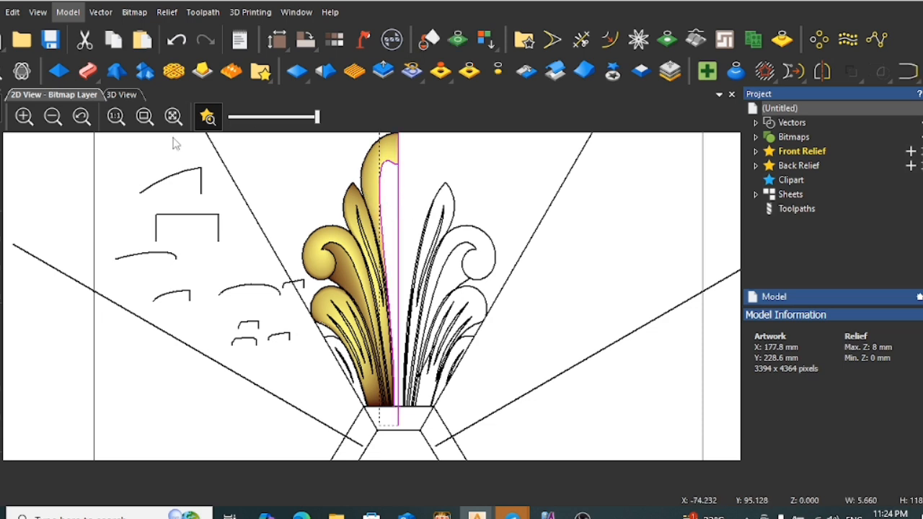
{"action": "left_click", "coordinate": [423, 176]}
{"action": "scroll", "coordinate": [399, 176], "scroll_direction": "up", "scroll_amount": 2}
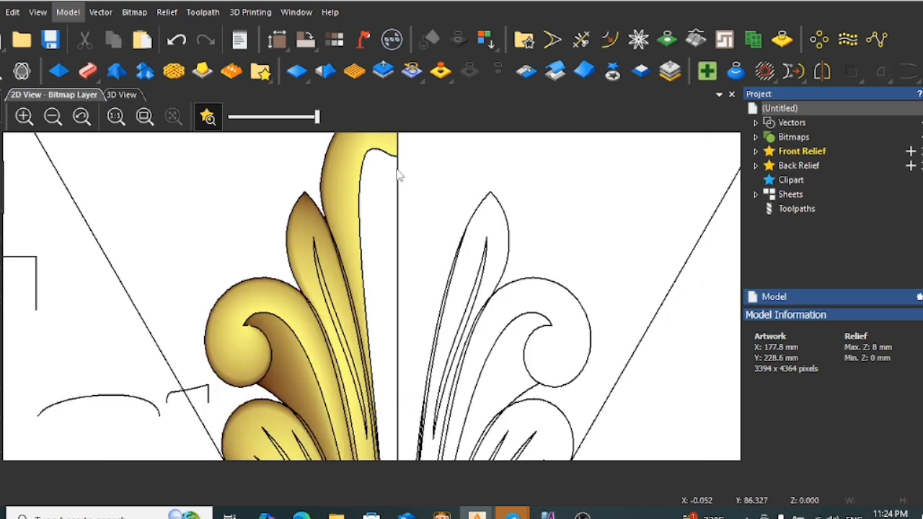
{"action": "left_click", "coordinate": [397, 175]}
{"action": "scroll", "coordinate": [406, 164], "scroll_direction": "up", "scroll_amount": 2}
{"action": "scroll", "coordinate": [410, 194], "scroll_direction": "down", "scroll_amount": 2}
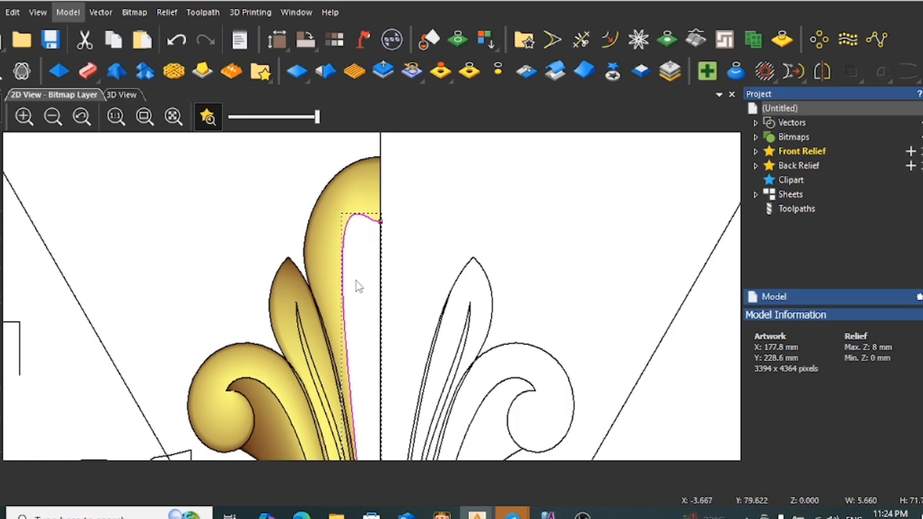
{"action": "scroll", "coordinate": [361, 258], "scroll_direction": "up", "scroll_amount": 8}
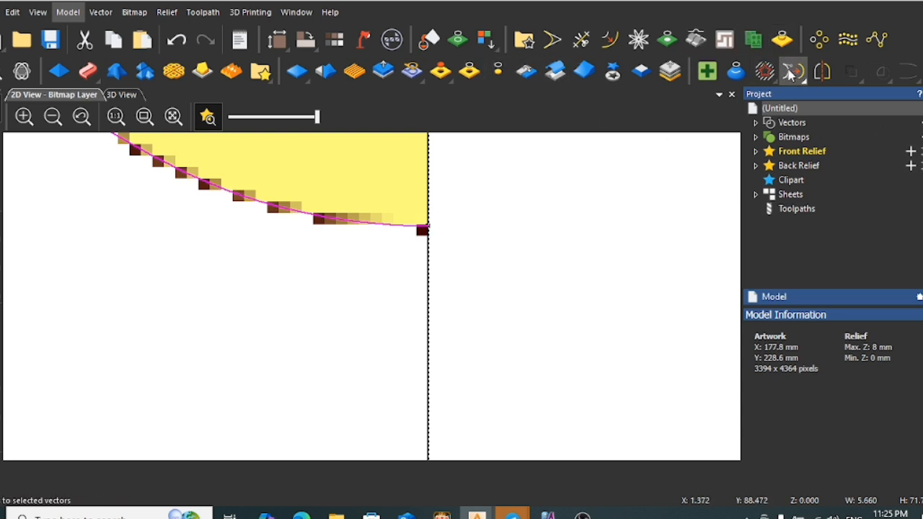
{"action": "left_click", "coordinate": [822, 70]}
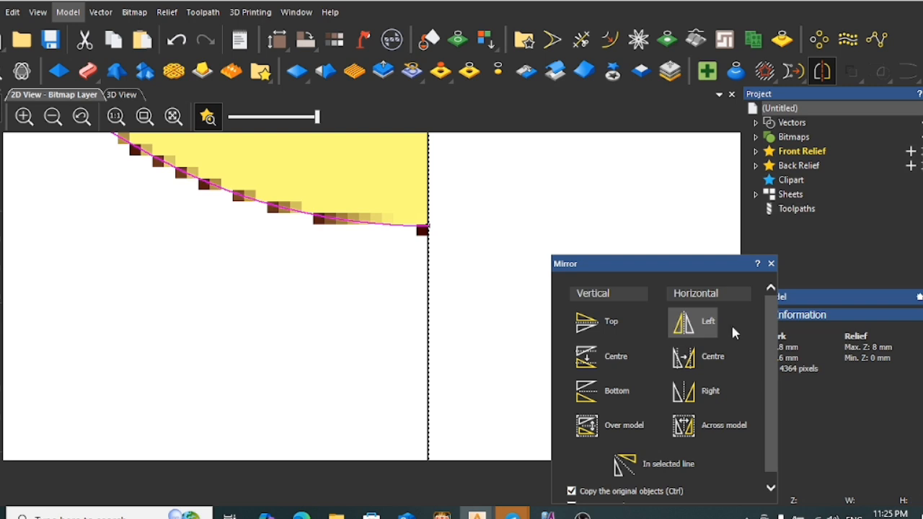
{"action": "left_click", "coordinate": [698, 391]}
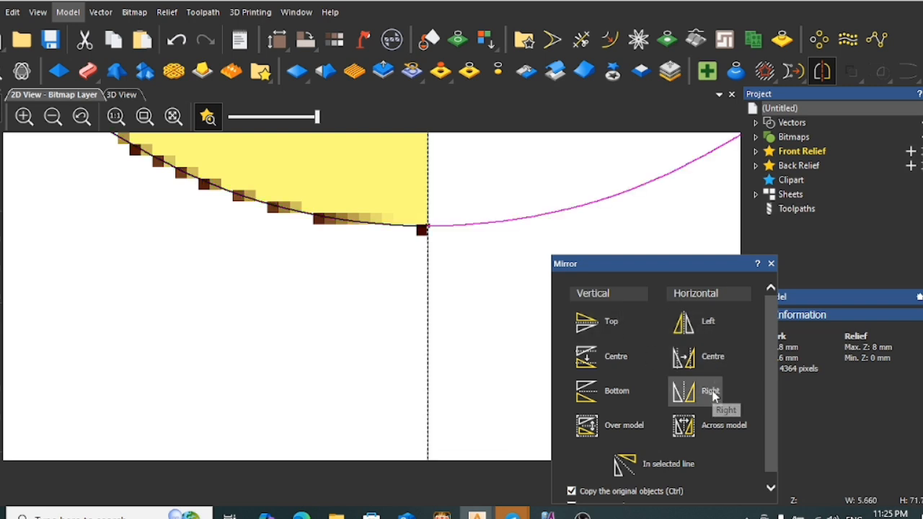
{"action": "left_click", "coordinate": [771, 264]}
{"action": "scroll", "coordinate": [596, 278], "scroll_direction": "down", "scroll_amount": 4}
{"action": "left_click", "coordinate": [417, 337]}
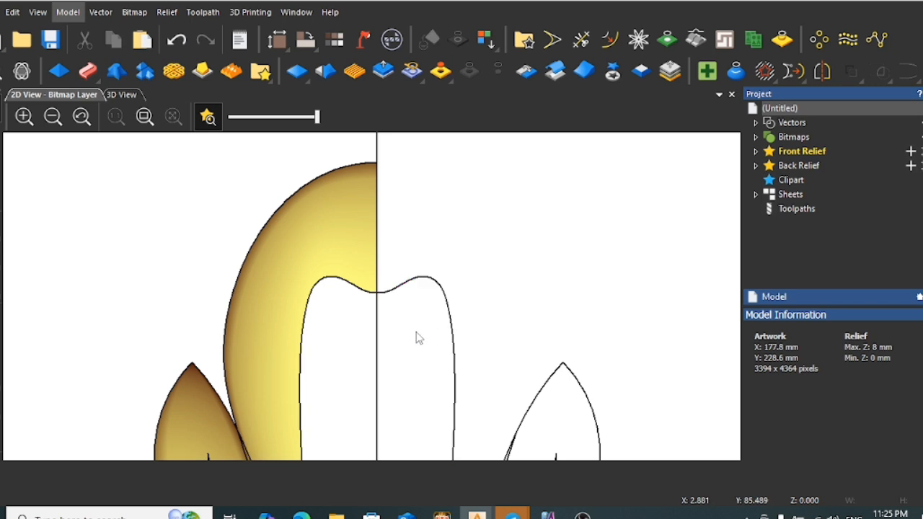
Cut the central petal's inner outline at its upper crests on both sides of the centre line using node editing
{"action": "scroll", "coordinate": [462, 352], "scroll_direction": "down", "scroll_amount": 2}
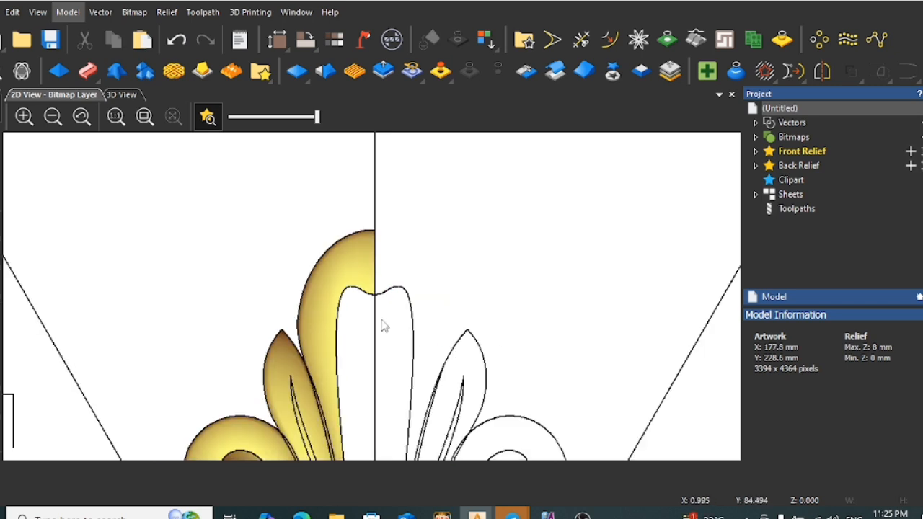
{"action": "scroll", "coordinate": [359, 304], "scroll_direction": "up", "scroll_amount": 2}
{"action": "left_click", "coordinate": [346, 284]}
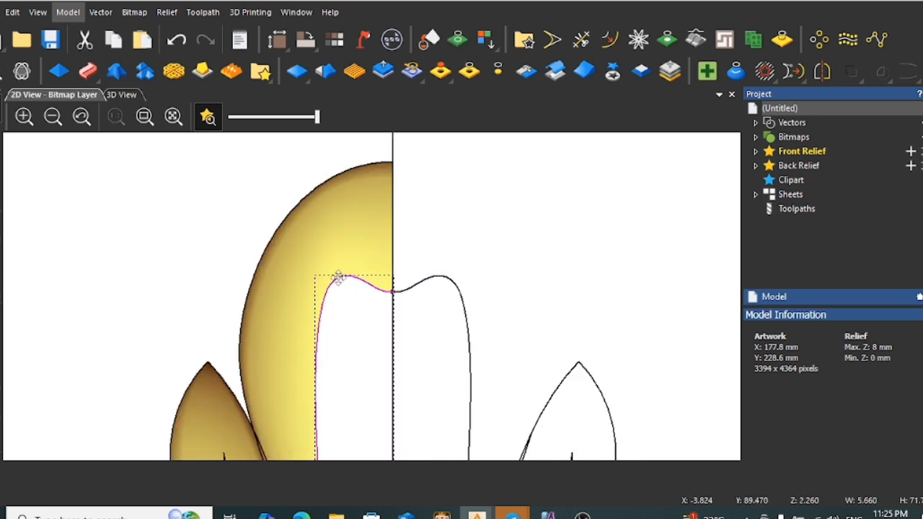
{"action": "scroll", "coordinate": [339, 285], "scroll_direction": "up", "scroll_amount": 4}
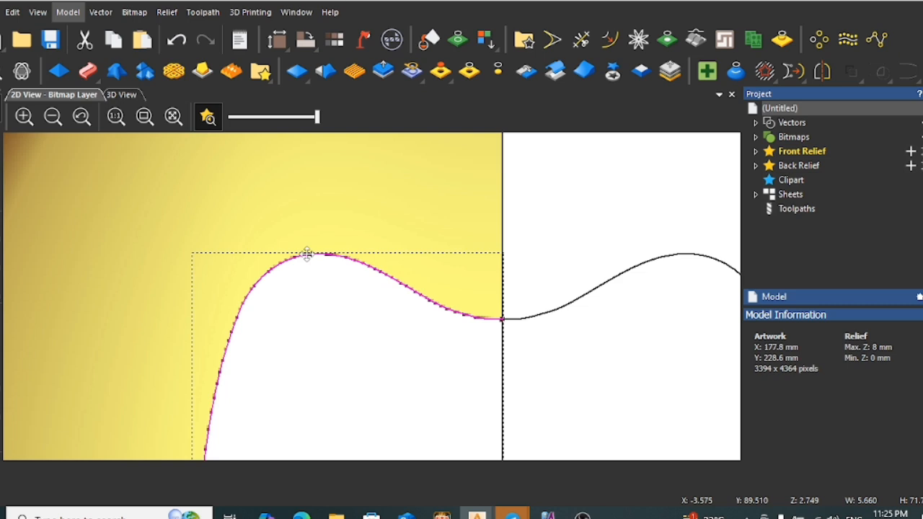
{"action": "double_click", "coordinate": [307, 254]}
{"action": "left_click_drag", "start_coordinate": [309, 257], "coordinate": [496, 320]}
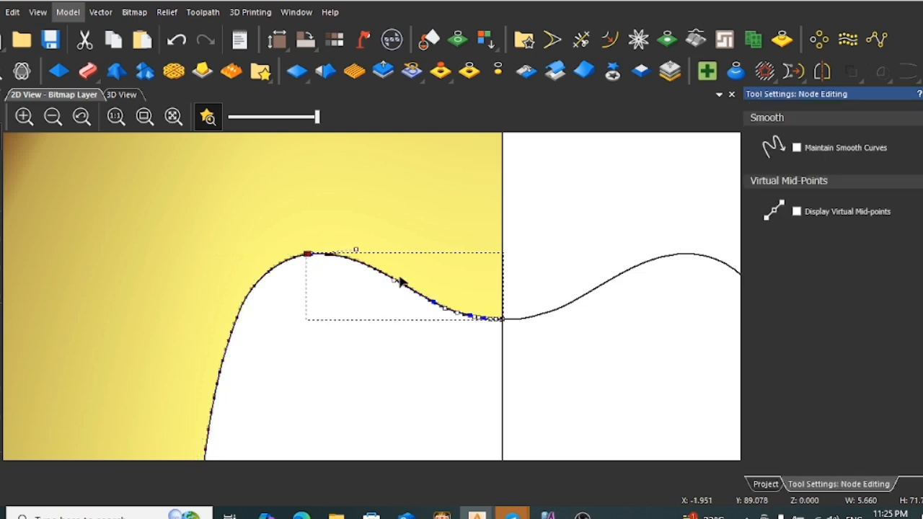
{"action": "scroll", "coordinate": [379, 293], "scroll_direction": "down", "scroll_amount": 2}
{"action": "left_click", "coordinate": [535, 275]}
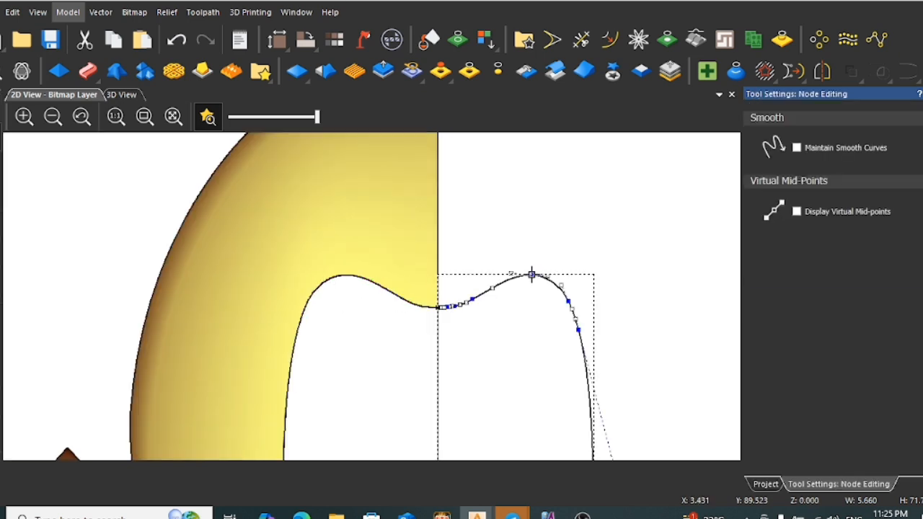
{"action": "left_click", "coordinate": [419, 339]}
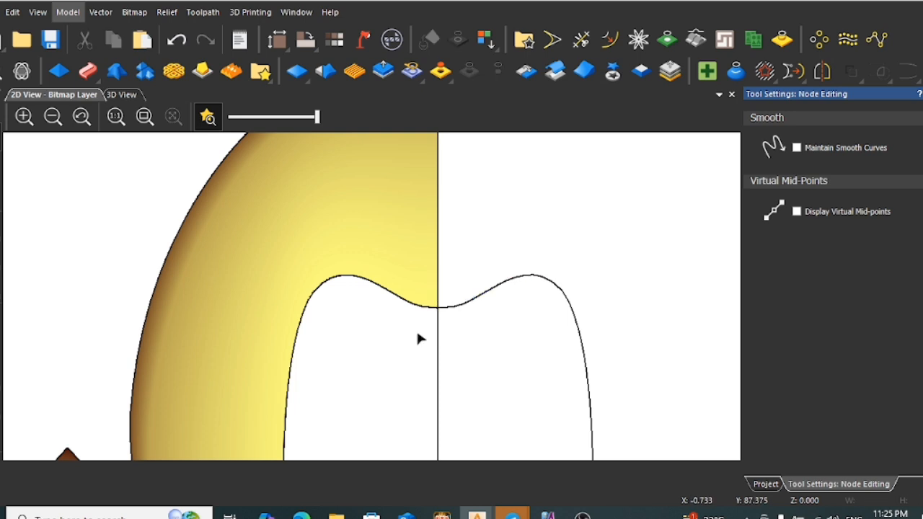
{"action": "key", "text": "Escape"}
{"action": "scroll", "coordinate": [489, 343], "scroll_direction": "down", "scroll_amount": 3}
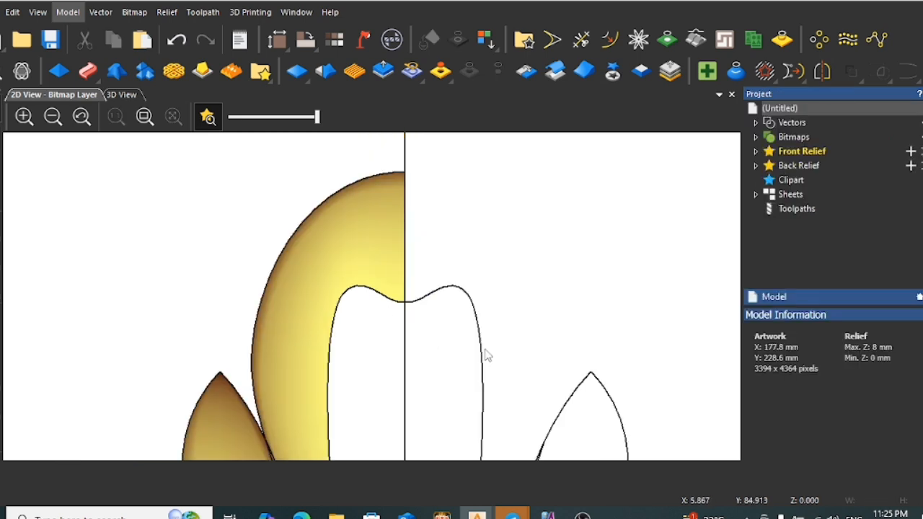
{"action": "scroll", "coordinate": [354, 365], "scroll_direction": "up", "scroll_amount": 1}
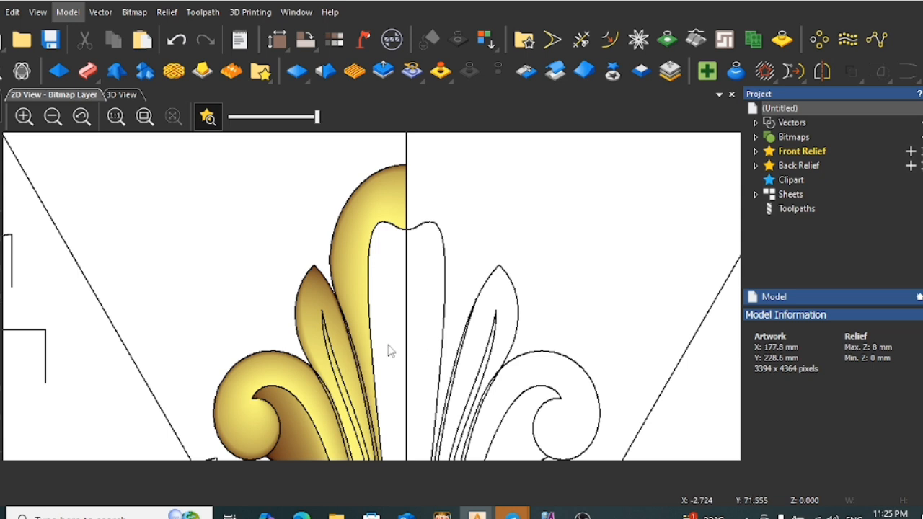
Place a copy of the small cross-section profile among the lower profiles in the blank area beside the central petal
{"action": "scroll", "coordinate": [389, 352], "scroll_direction": "down", "scroll_amount": 2}
{"action": "scroll", "coordinate": [325, 378], "scroll_direction": "up", "scroll_amount": 2}
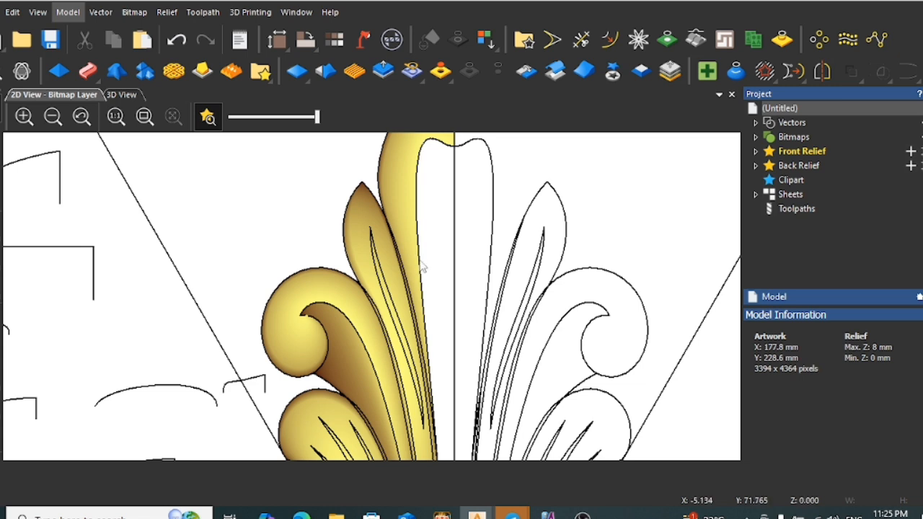
{"action": "scroll", "coordinate": [305, 350], "scroll_direction": "down", "scroll_amount": 2}
{"action": "scroll", "coordinate": [301, 354], "scroll_direction": "up", "scroll_amount": 2}
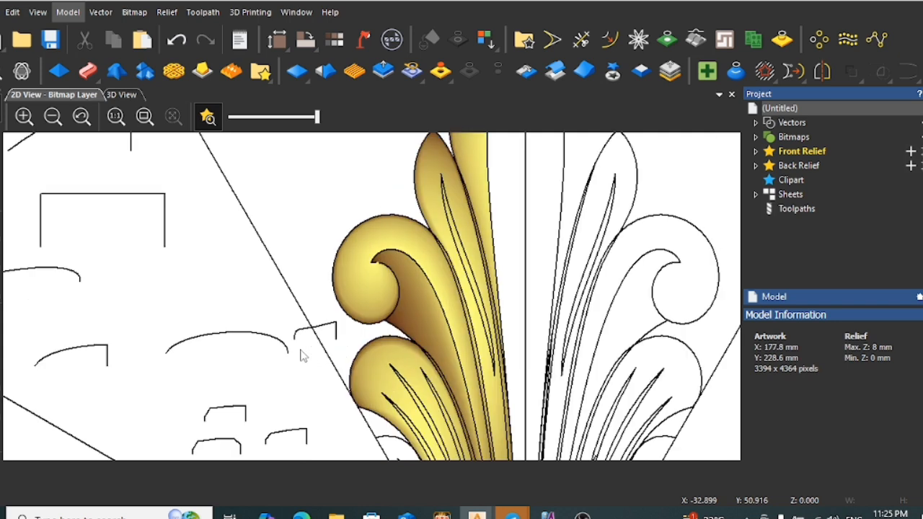
{"action": "scroll", "coordinate": [334, 333], "scroll_direction": "up", "scroll_amount": 2}
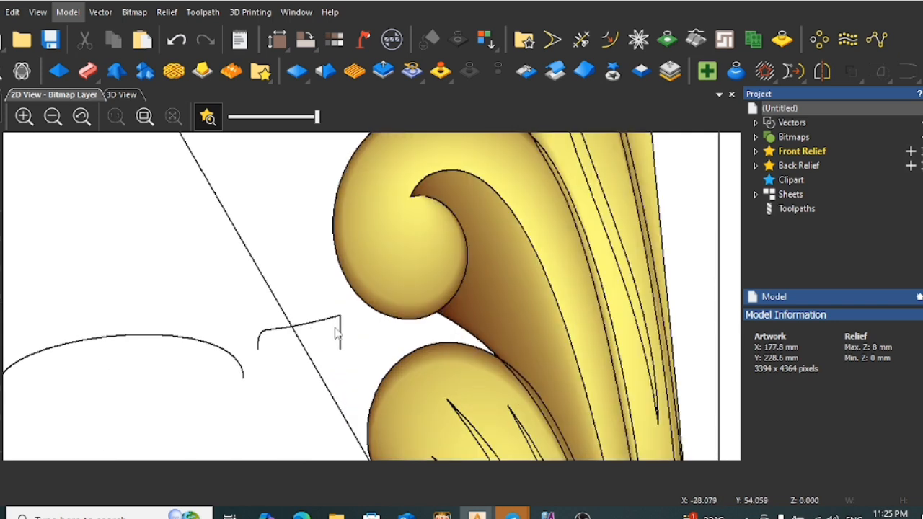
{"action": "left_click", "coordinate": [335, 325]}
{"action": "scroll", "coordinate": [365, 339], "scroll_direction": "down", "scroll_amount": 2}
{"action": "left_click", "coordinate": [326, 423]}
{"action": "scroll", "coordinate": [401, 353], "scroll_direction": "down", "scroll_amount": 2}
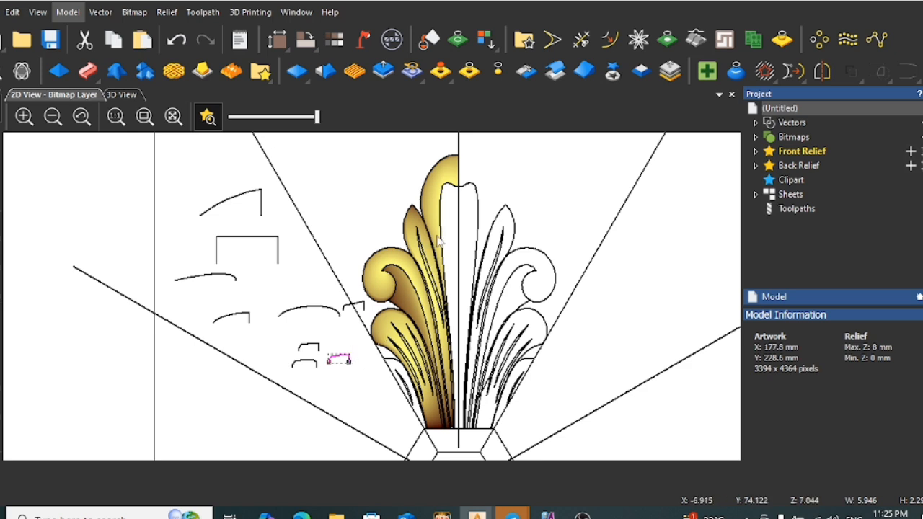
{"action": "left_click_drag", "start_coordinate": [345, 360], "coordinate": [360, 205]}
Cut the copied profile at its upper corner and delete the curved part, keeping only the vertical line
{"action": "scroll", "coordinate": [361, 203], "scroll_direction": "up", "scroll_amount": 5}
{"action": "scroll", "coordinate": [400, 233], "scroll_direction": "down", "scroll_amount": 3}
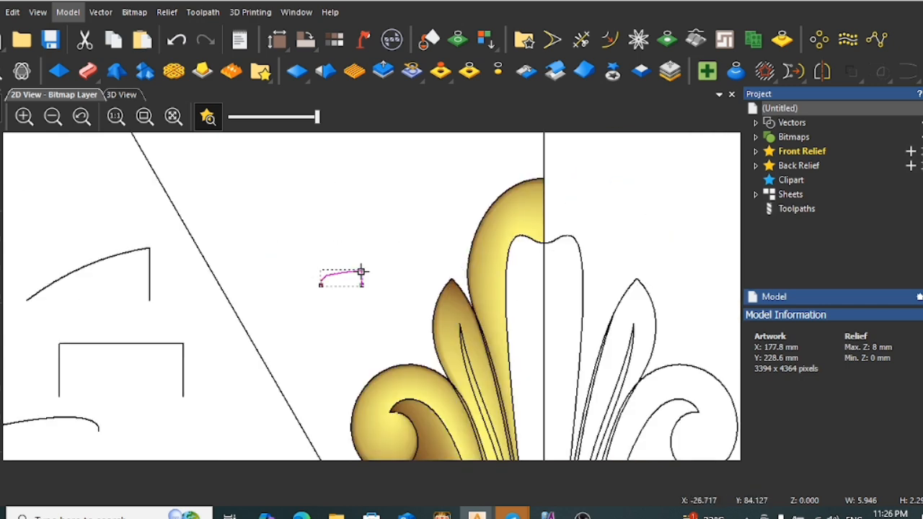
{"action": "scroll", "coordinate": [363, 277], "scroll_direction": "up", "scroll_amount": 2}
{"action": "key", "text": "n"}
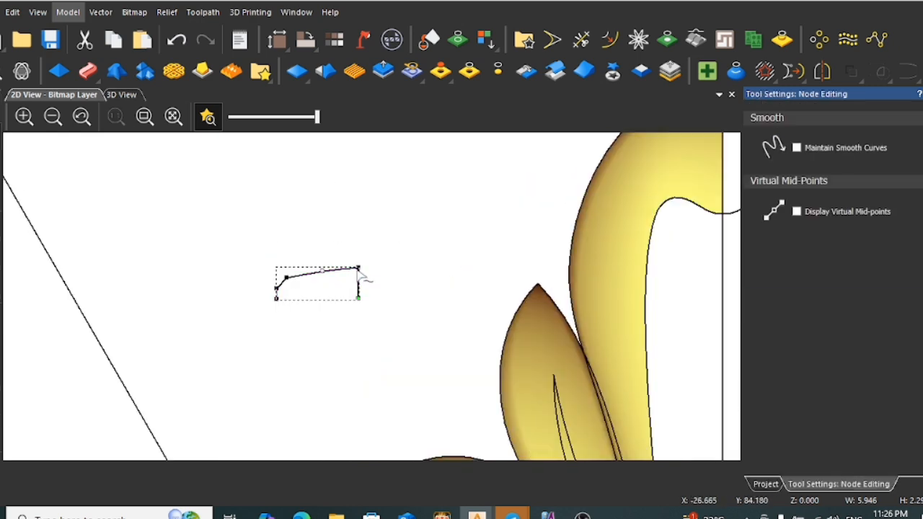
{"action": "right_click", "coordinate": [315, 287]}
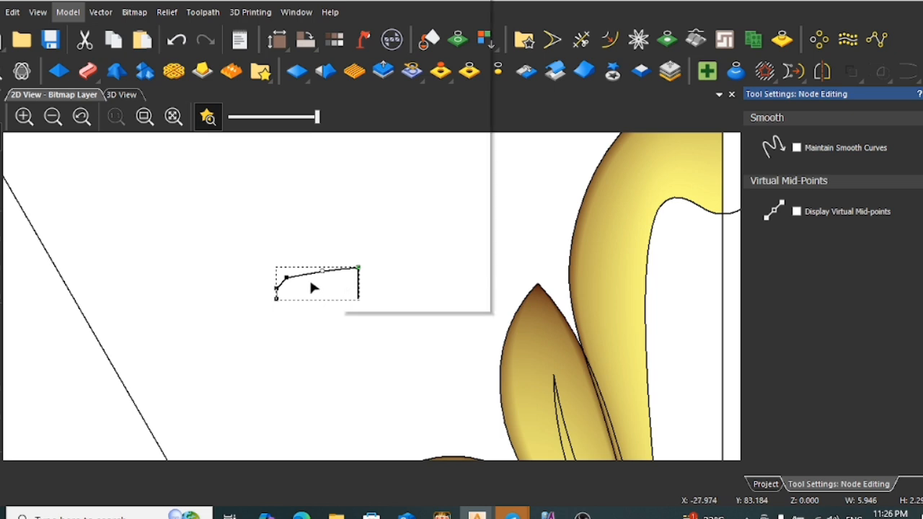
{"action": "left_click", "coordinate": [397, 8]}
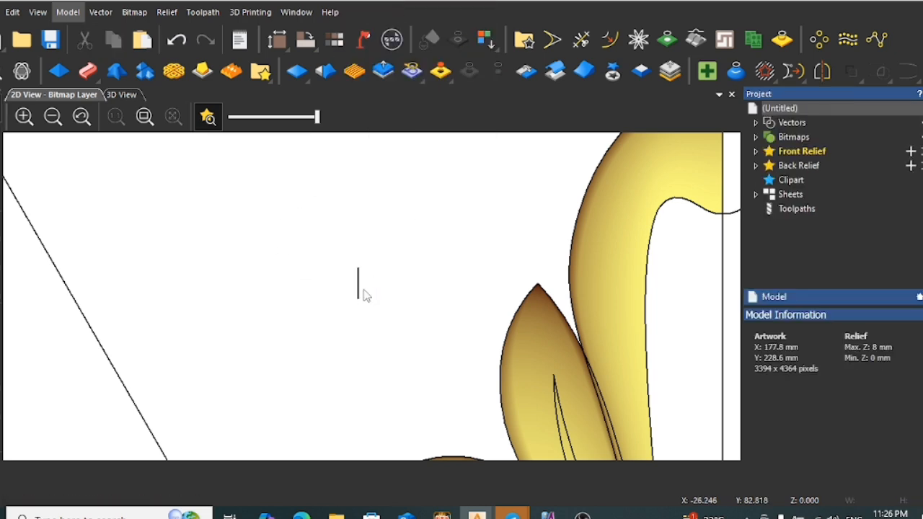
Draw two connected start-end-point arcs from the vertical line's upper end, about 4.6 mm and 3.3 mm wide, the second bulging upwards
{"action": "left_click", "coordinate": [0, 436]}
{"action": "left_click", "coordinate": [359, 269]}
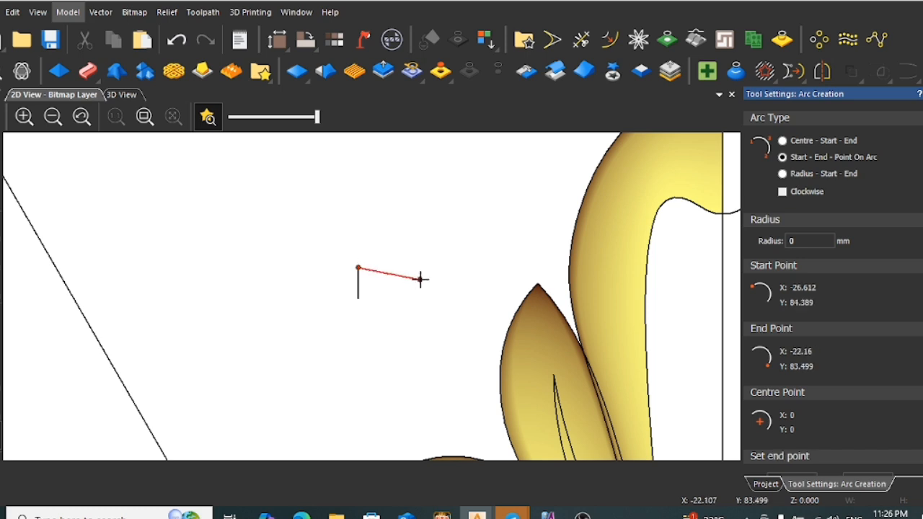
{"action": "left_click", "coordinate": [422, 279]}
{"action": "left_click", "coordinate": [423, 281]}
{"action": "left_click", "coordinate": [423, 279]}
{"action": "left_click", "coordinate": [467, 276]}
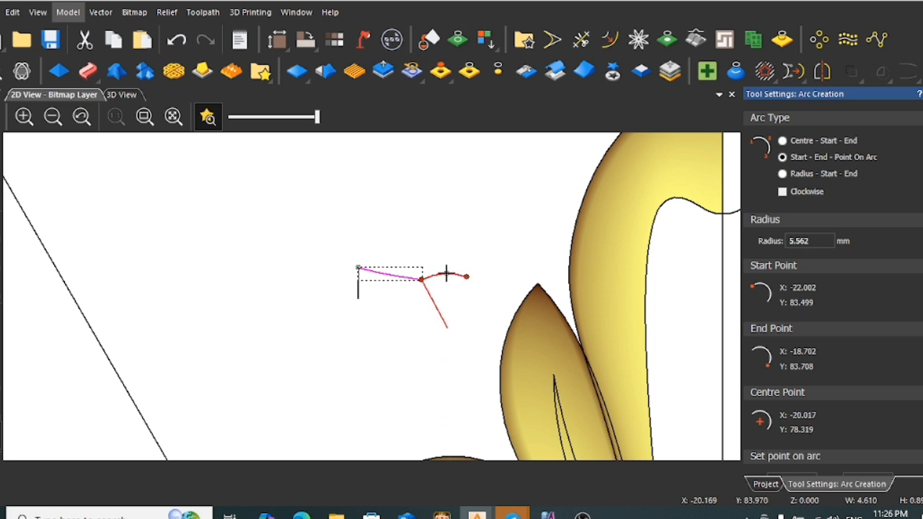
{"action": "left_click", "coordinate": [443, 271]}
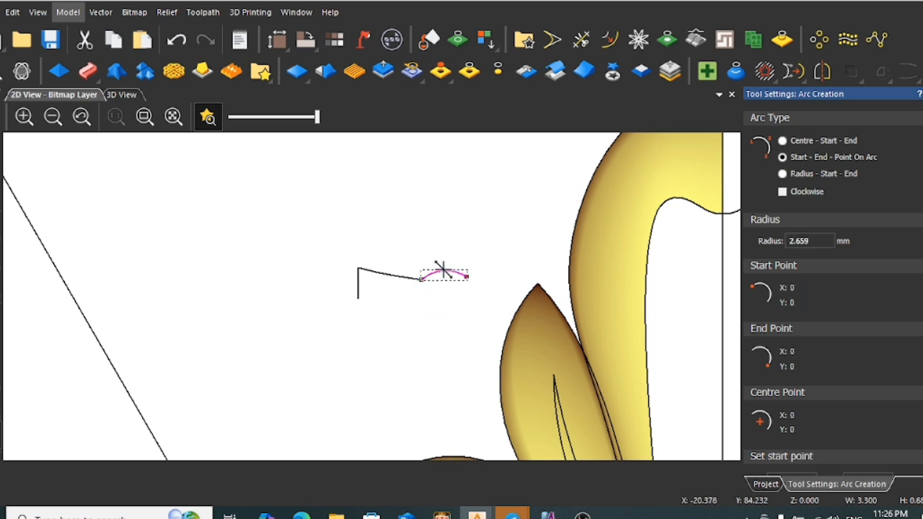
{"action": "key", "text": "Escape"}
Reshape the first arc beside the vertical line with its control handles so that it bulges gently upwards
{"action": "left_click", "coordinate": [395, 276]}
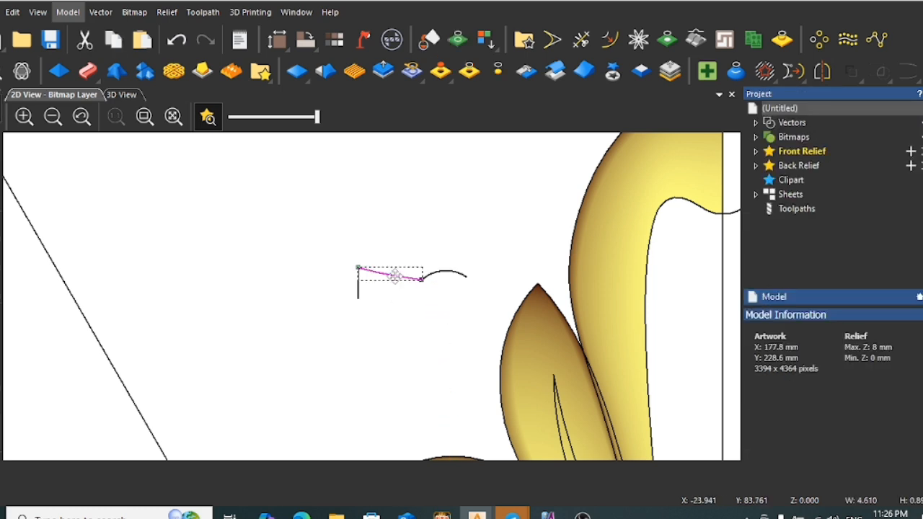
{"action": "double_click", "coordinate": [394, 276]}
{"action": "scroll", "coordinate": [430, 290], "scroll_direction": "up", "scroll_amount": 4}
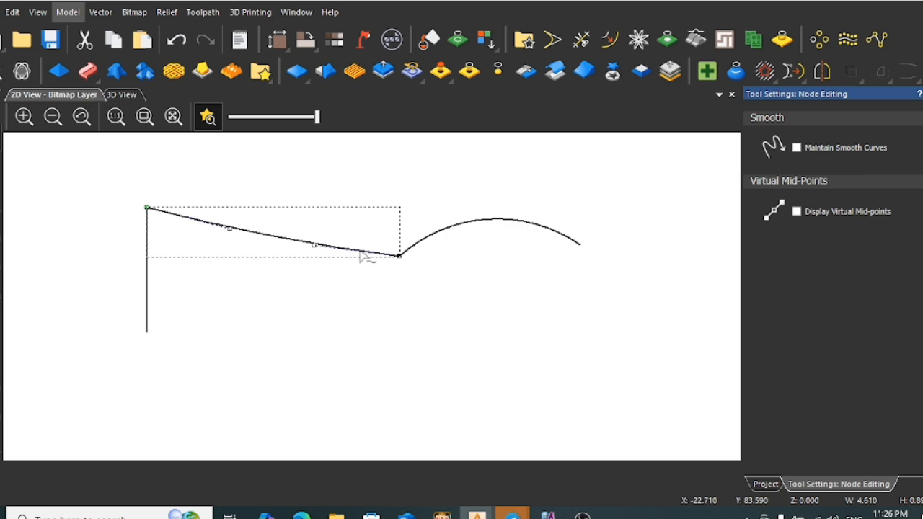
{"action": "scroll", "coordinate": [391, 257], "scroll_direction": "down", "scroll_amount": 2}
{"action": "scroll", "coordinate": [334, 275], "scroll_direction": "up", "scroll_amount": 2}
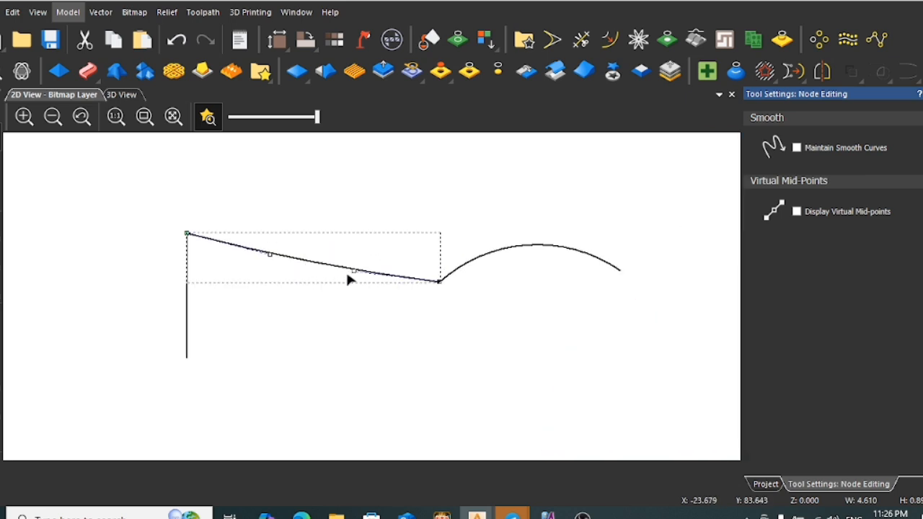
{"action": "left_click_drag", "start_coordinate": [353, 270], "coordinate": [361, 265]}
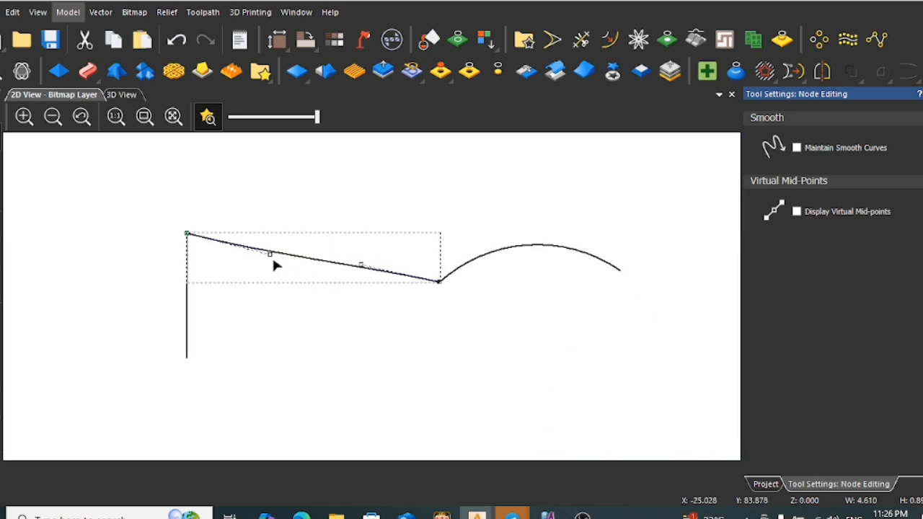
{"action": "left_click_drag", "start_coordinate": [270, 253], "coordinate": [284, 239]}
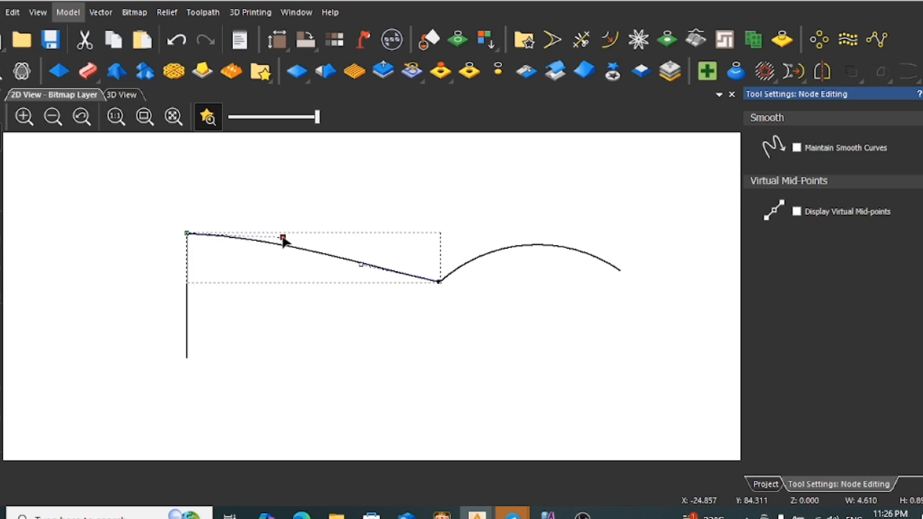
Raise the joint between the two arcs and the second arc's far end, leaving the first arc about 0.4 mm high
{"action": "left_click_drag", "start_coordinate": [439, 282], "coordinate": [443, 256]}
{"action": "left_click_drag", "start_coordinate": [366, 240], "coordinate": [367, 254]}
{"action": "left_click", "coordinate": [439, 282]}
{"action": "left_click_drag", "start_coordinate": [438, 279], "coordinate": [443, 256]}
{"action": "left_click_drag", "start_coordinate": [619, 271], "coordinate": [614, 255]}
{"action": "left_click", "coordinate": [538, 289]}
{"action": "scroll", "coordinate": [471, 280], "scroll_direction": "down", "scroll_amount": 5}
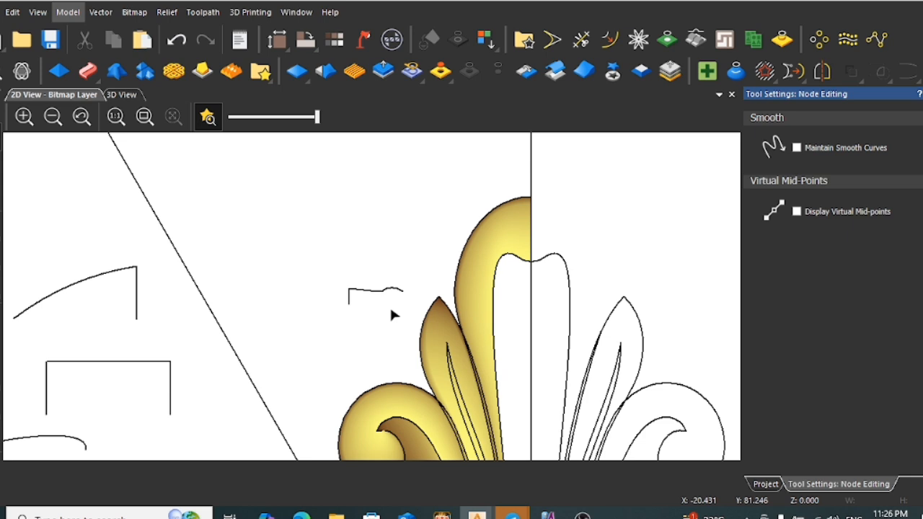
Bend the first arc into a shallow S-wave, dipping near the vertical line and rising towards the second arc
{"action": "scroll", "coordinate": [363, 307], "scroll_direction": "up", "scroll_amount": 4}
{"action": "left_click", "coordinate": [393, 256]}
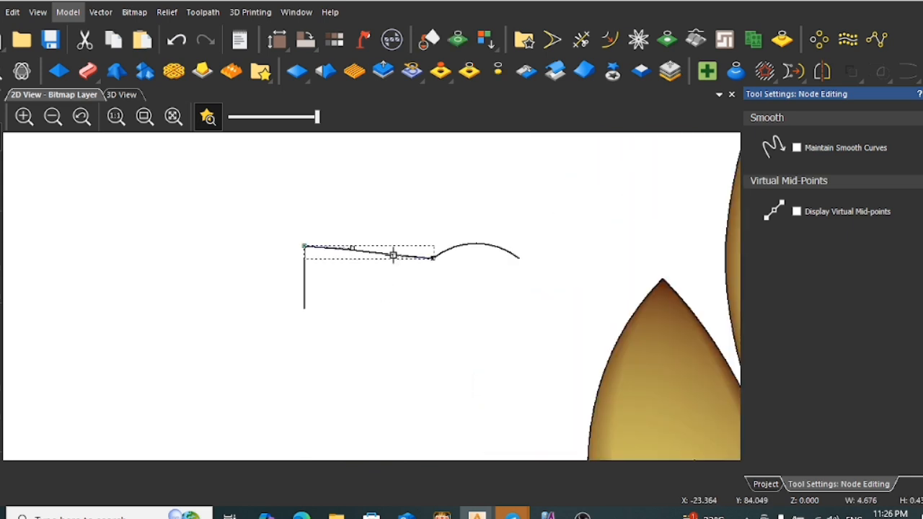
{"action": "scroll", "coordinate": [393, 255], "scroll_direction": "up", "scroll_amount": 2}
{"action": "left_click_drag", "start_coordinate": [397, 261], "coordinate": [418, 242]}
{"action": "left_click_drag", "start_coordinate": [312, 245], "coordinate": [310, 274]}
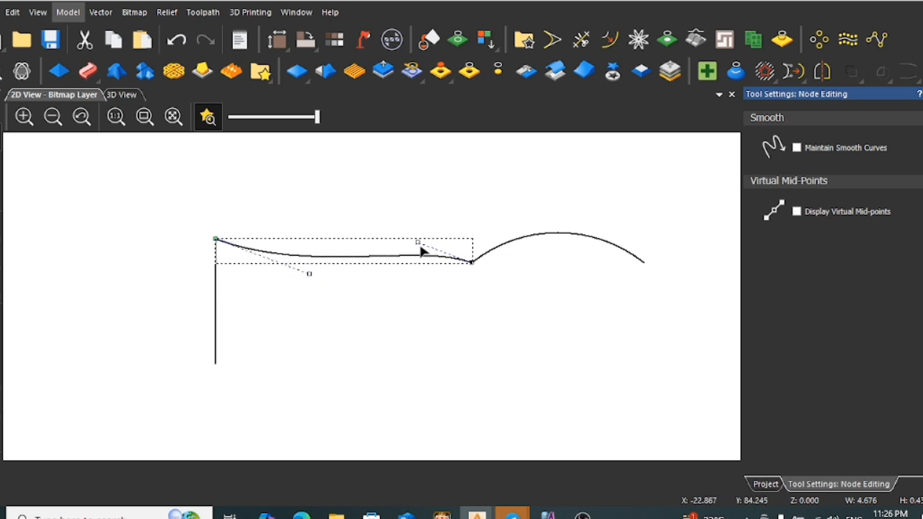
{"action": "left_click_drag", "start_coordinate": [418, 243], "coordinate": [403, 233]}
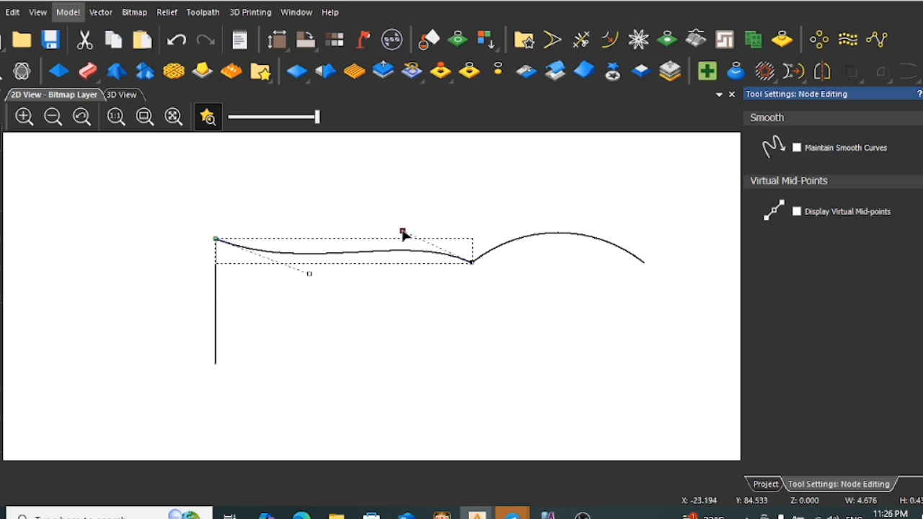
Shorten the second arc by moving its free end node inwards, and finish node editing
{"action": "left_click", "coordinate": [583, 242]}
{"action": "left_click", "coordinate": [643, 261]}
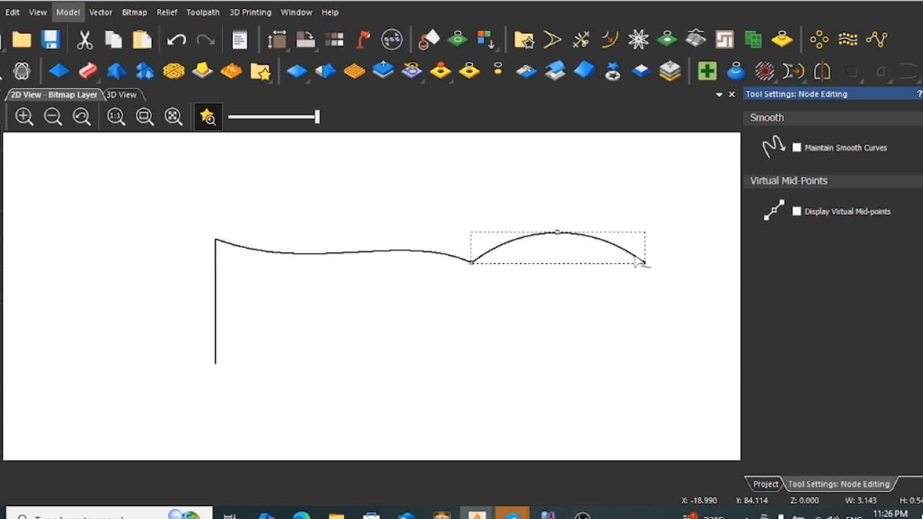
{"action": "left_click_drag", "start_coordinate": [641, 262], "coordinate": [588, 261]}
{"action": "left_click", "coordinate": [432, 331]}
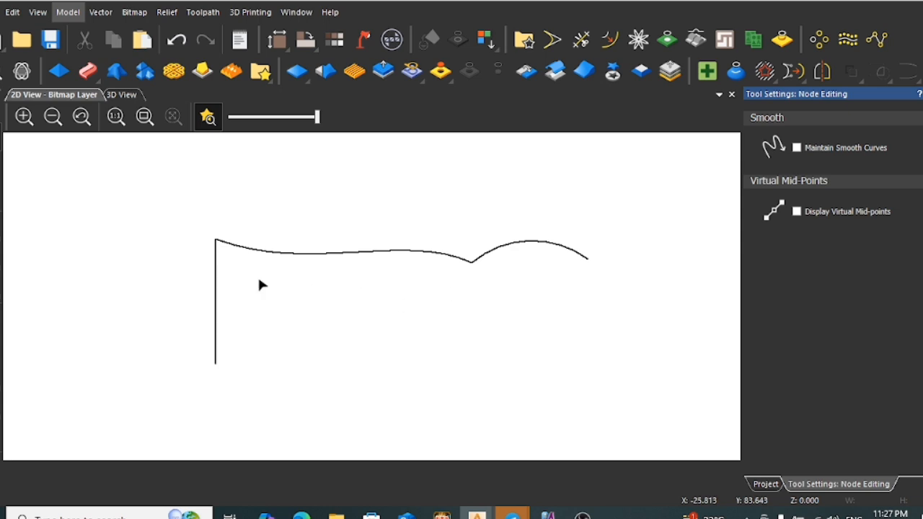
{"action": "key", "text": "Escape"}
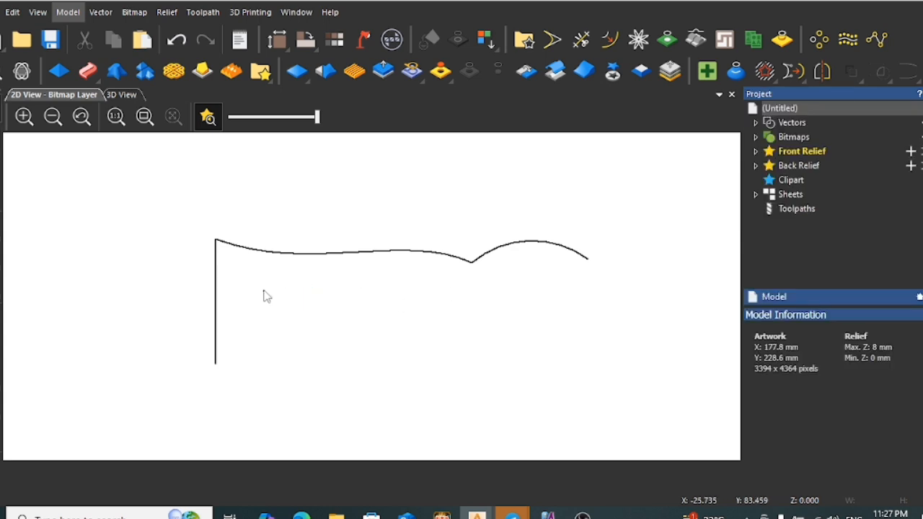
Join the vertical line, the wavy curve and the end arc into one open profile
{"action": "left_click", "coordinate": [237, 246]}
{"action": "left_click_drag", "start_coordinate": [261, 305], "coordinate": [170, 207]}
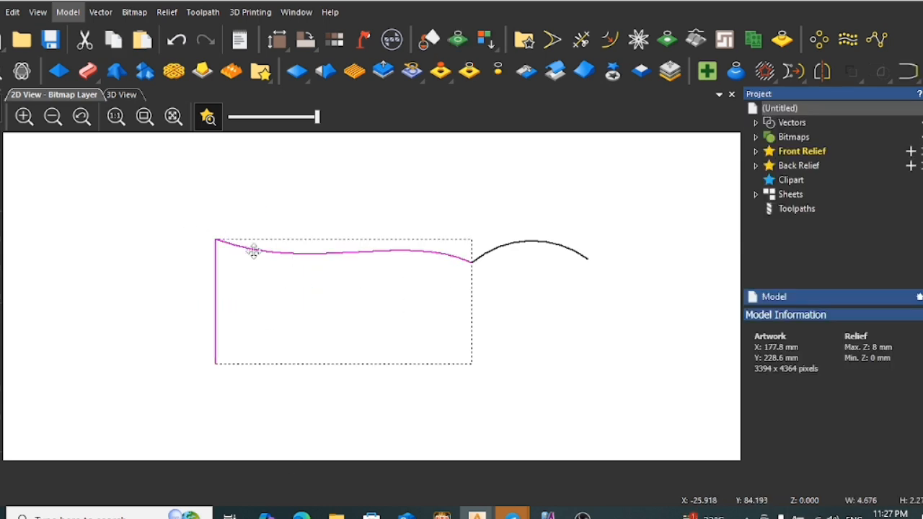
{"action": "right_click", "coordinate": [253, 250]}
{"action": "mouse_move", "coordinate": [314, 251]}
{"action": "left_click", "coordinate": [454, 251]}
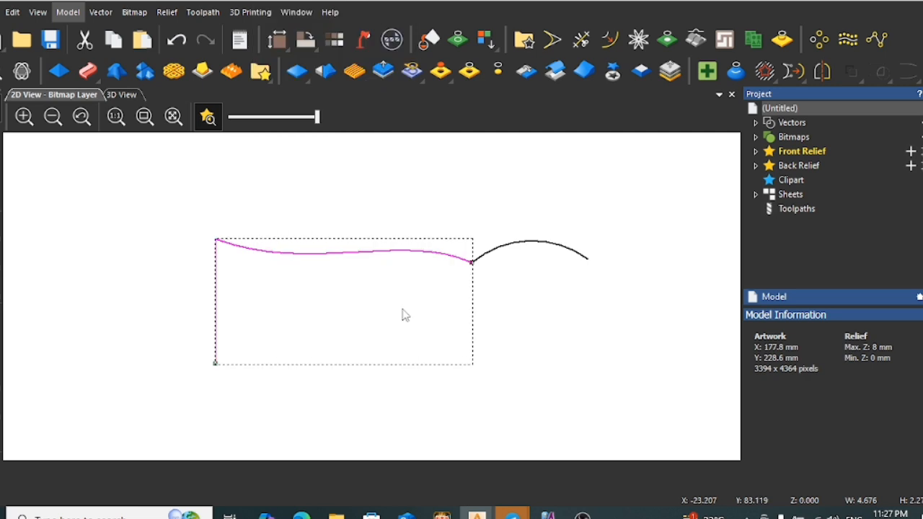
{"action": "left_click", "coordinate": [491, 257], "text": "shift"}
{"action": "right_click", "coordinate": [446, 333]}
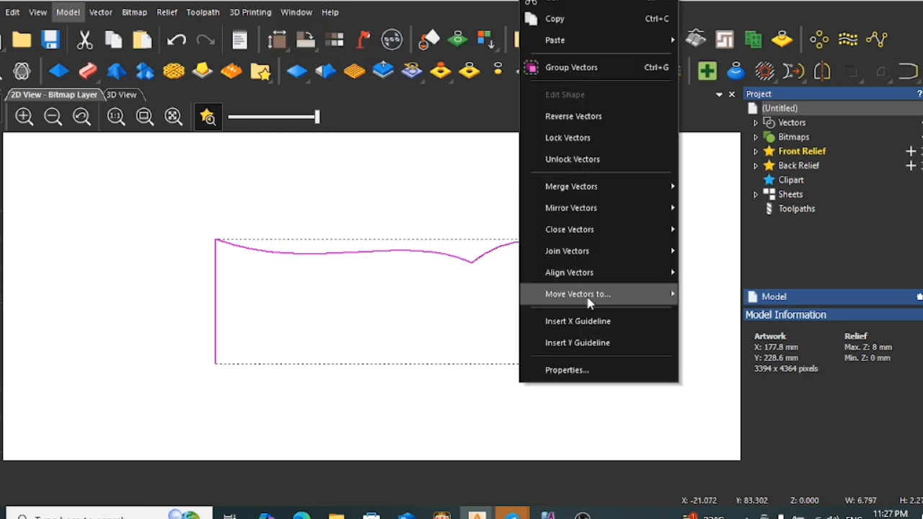
{"action": "mouse_move", "coordinate": [579, 250]}
{"action": "left_click", "coordinate": [710, 252]}
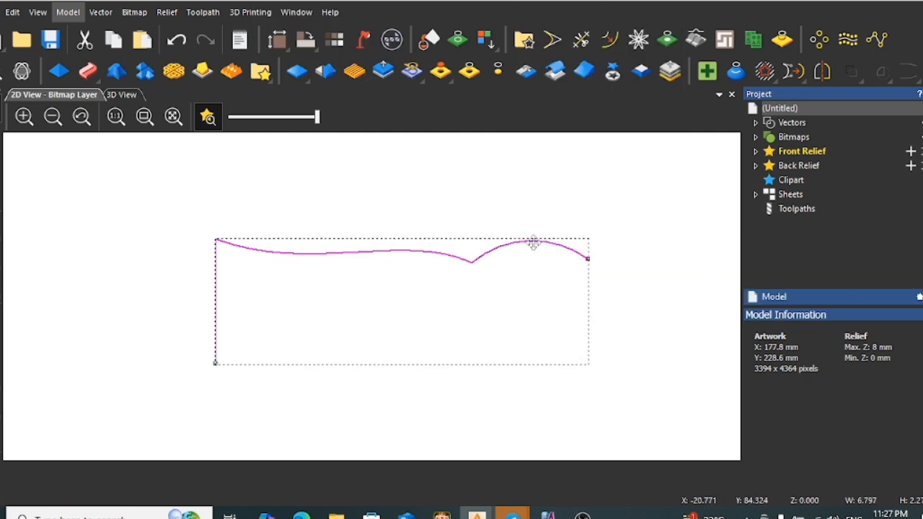
Split the joined profile at the crest of its end arc and remove the outer half of that arc
{"action": "double_click", "coordinate": [528, 243]}
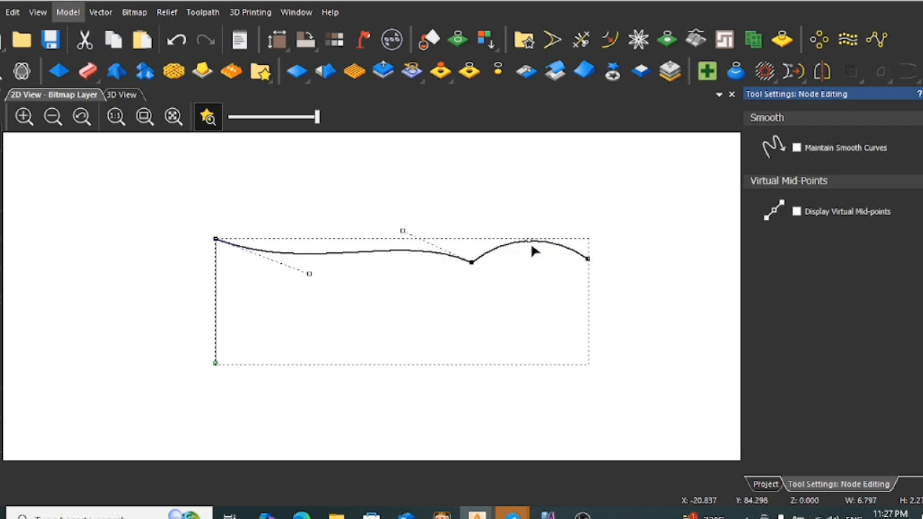
{"action": "left_click", "coordinate": [534, 248]}
{"action": "right_click", "coordinate": [553, 259]}
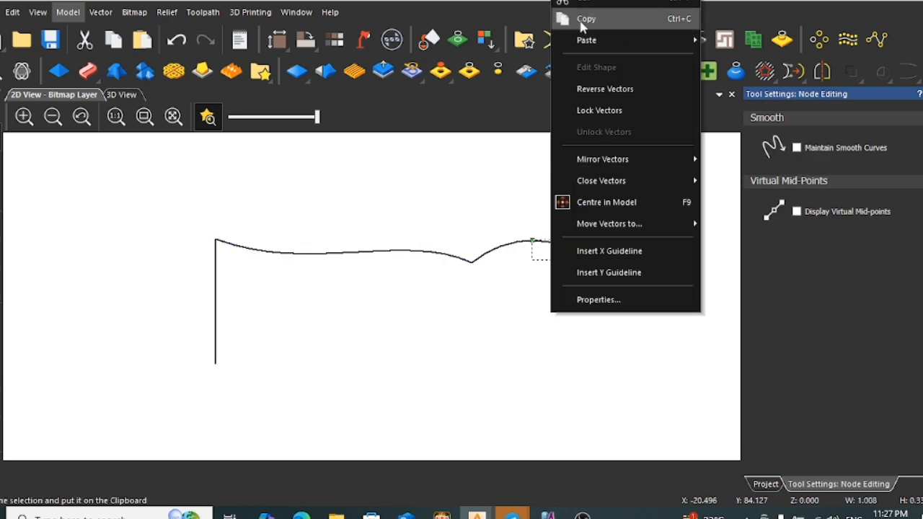
{"action": "left_click", "coordinate": [559, 20]}
{"action": "key", "text": "Escape"}
Mirror a copy of the half profile horizontally to the right, starting from the arc's crest
{"action": "left_click_drag", "start_coordinate": [513, 273], "coordinate": [469, 232]}
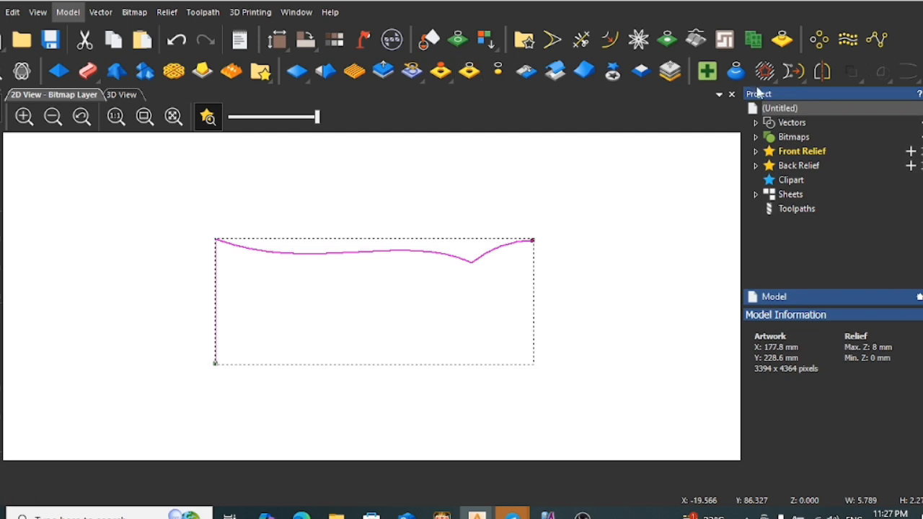
{"action": "left_click", "coordinate": [823, 71]}
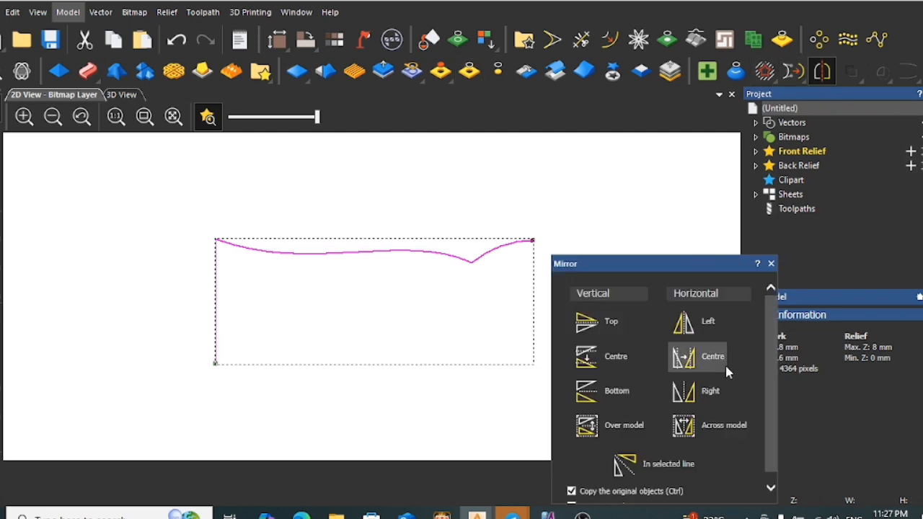
{"action": "left_click", "coordinate": [714, 394]}
{"action": "left_click", "coordinate": [771, 264]}
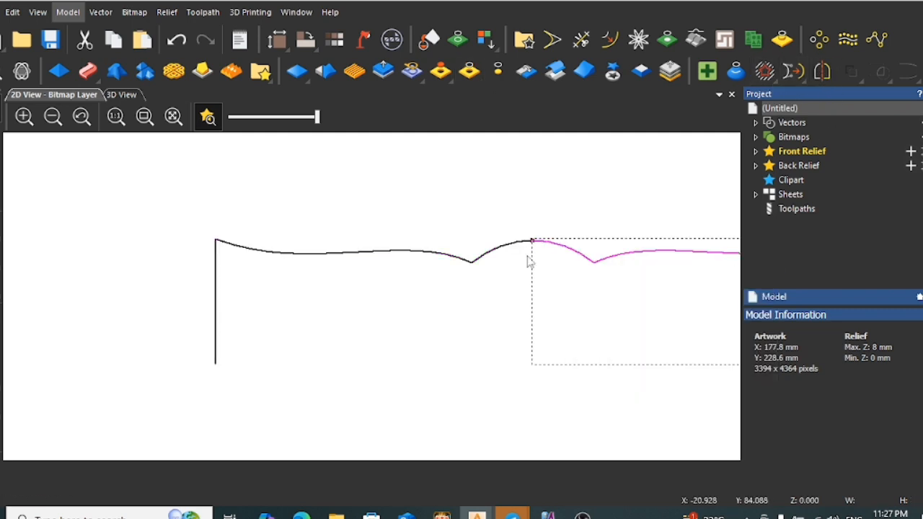
Join the half profile and its mirrored copy into one symmetrical cross-section
{"action": "scroll", "coordinate": [380, 290], "scroll_direction": "down", "scroll_amount": 2}
{"action": "left_click_drag", "start_coordinate": [388, 290], "coordinate": [359, 255]}
{"action": "right_click", "coordinate": [420, 253]}
{"action": "mouse_move", "coordinate": [486, 253]}
{"action": "left_click", "coordinate": [602, 253]}
{"action": "scroll", "coordinate": [468, 303], "scroll_direction": "down", "scroll_amount": 3}
{"action": "left_click", "coordinate": [448, 294]}
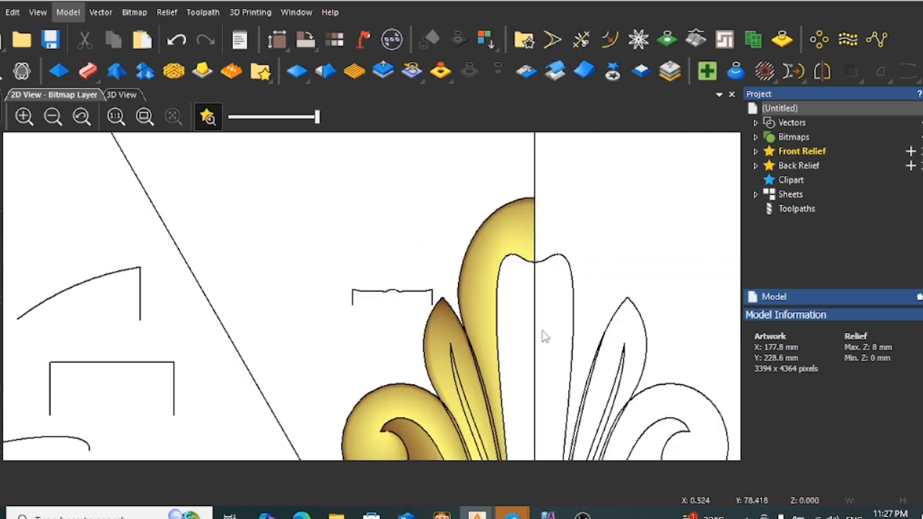
Set up a Two Rail Sweep along both sides of the central petal's inner outline, using the symmetrical wavy profile as cross-section
{"action": "left_click", "coordinate": [502, 330]}
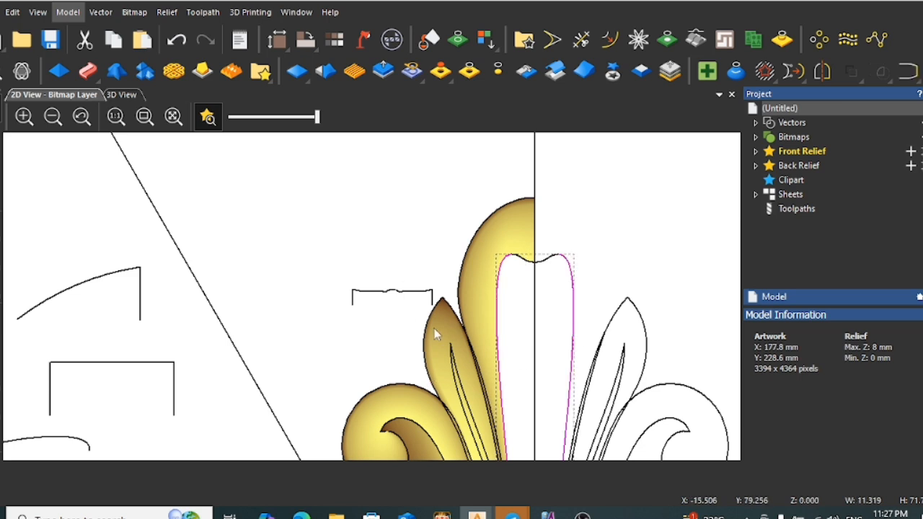
{"action": "scroll", "coordinate": [455, 346], "scroll_direction": "down", "scroll_amount": 2}
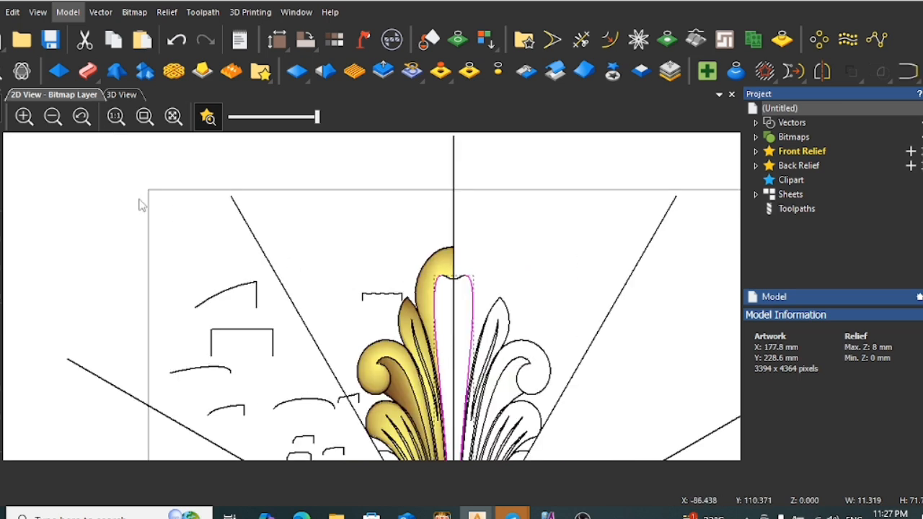
{"action": "left_click", "coordinate": [87, 70]}
{"action": "scroll", "coordinate": [443, 296], "scroll_direction": "up", "scroll_amount": 1}
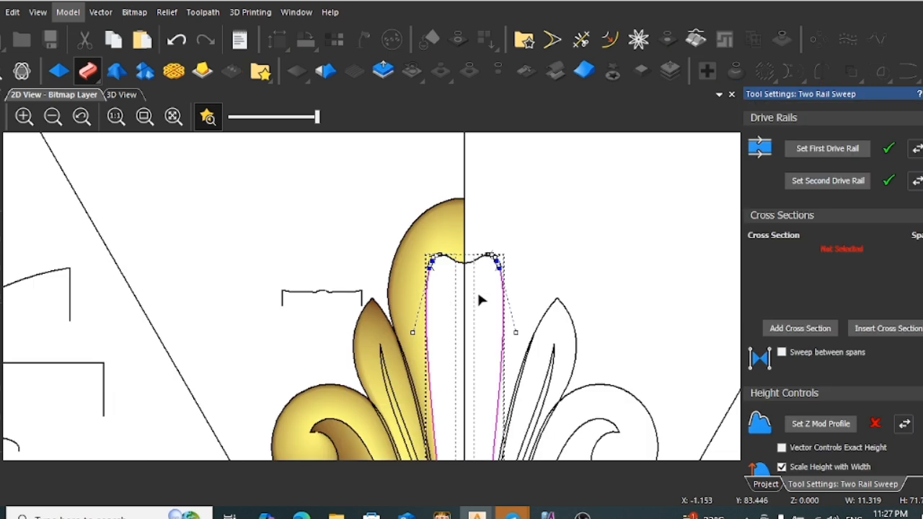
{"action": "left_click", "coordinate": [481, 344]}
{"action": "scroll", "coordinate": [482, 349], "scroll_direction": "down", "scroll_amount": 1}
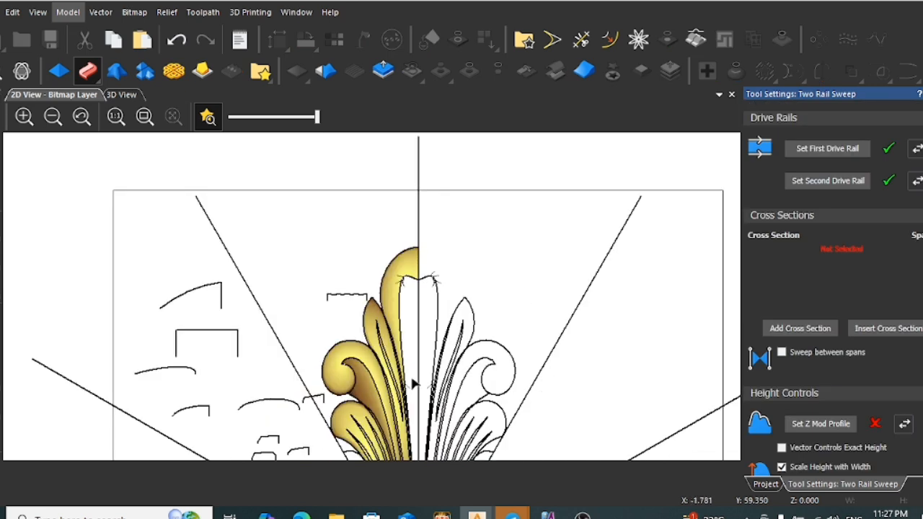
{"action": "scroll", "coordinate": [413, 311], "scroll_direction": "up", "scroll_amount": 1}
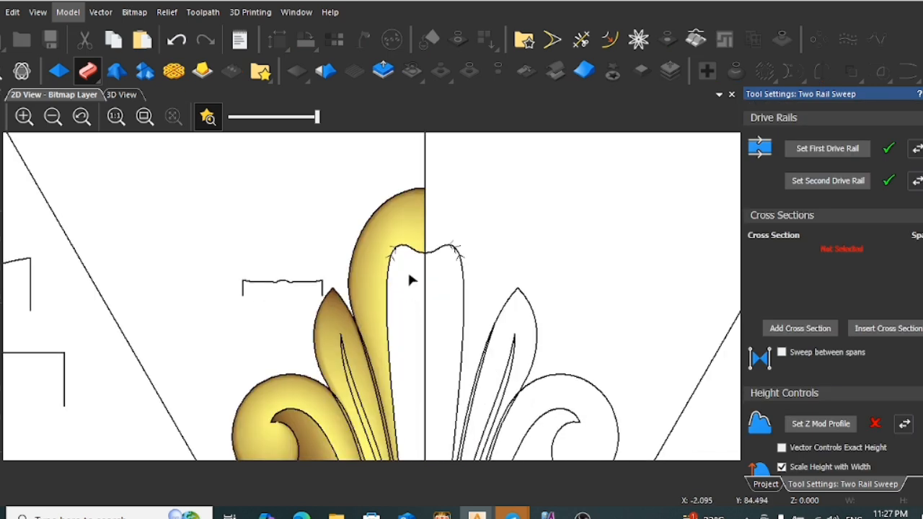
{"action": "scroll", "coordinate": [413, 262], "scroll_direction": "up", "scroll_amount": 2}
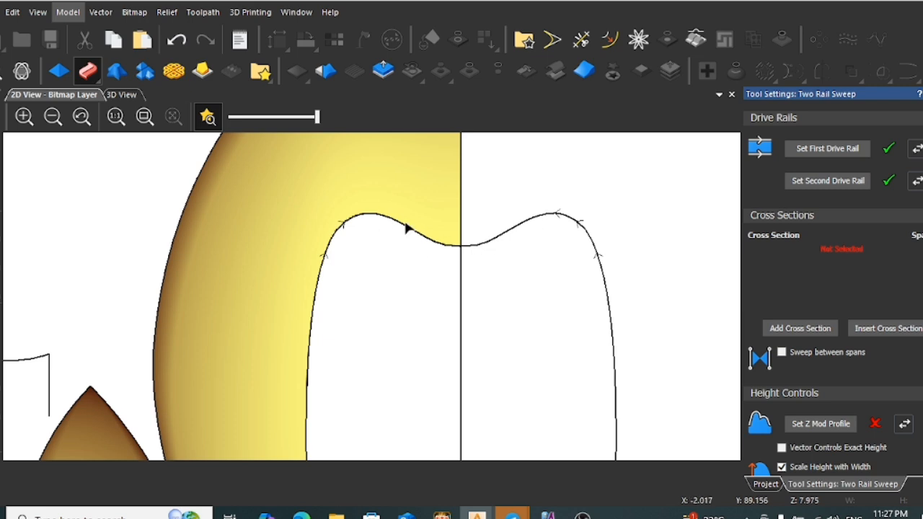
{"action": "scroll", "coordinate": [474, 254], "scroll_direction": "down", "scroll_amount": 1}
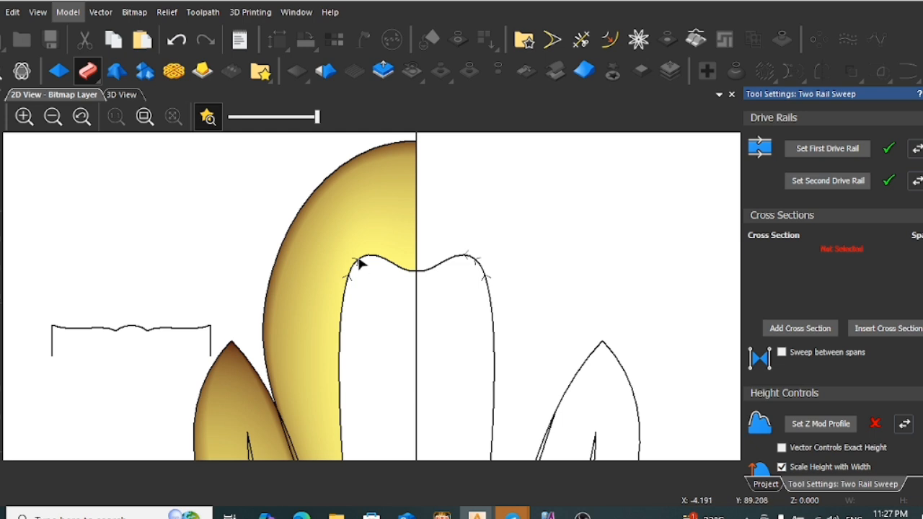
{"action": "left_click", "coordinate": [162, 335]}
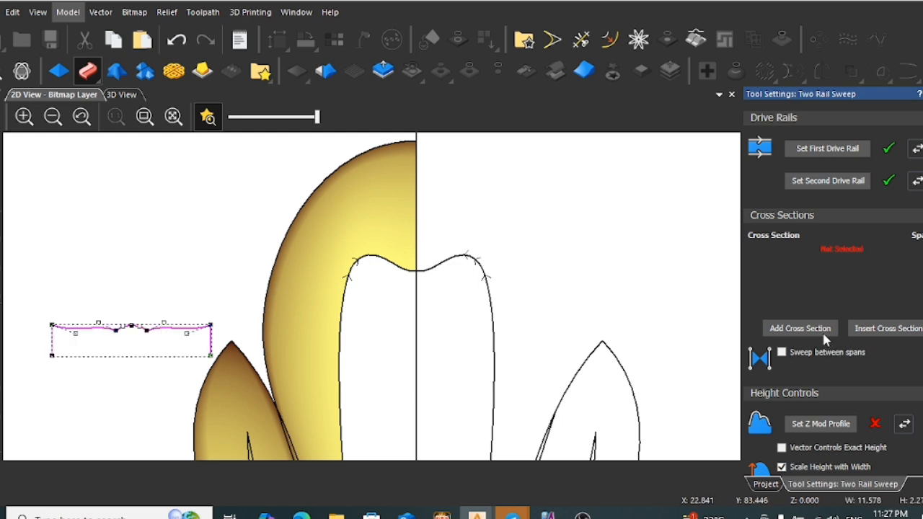
{"action": "left_click", "coordinate": [801, 328]}
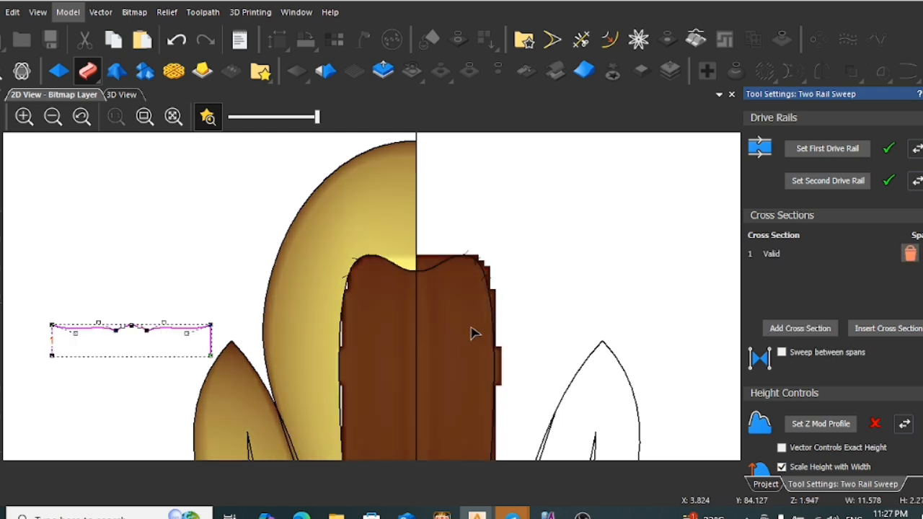
Assign the wide shallow arch curve beside the leaf as the sweep's Z modulation profile
{"action": "scroll", "coordinate": [476, 336], "scroll_direction": "down", "scroll_amount": 4}
{"action": "scroll", "coordinate": [301, 377], "scroll_direction": "up", "scroll_amount": 2}
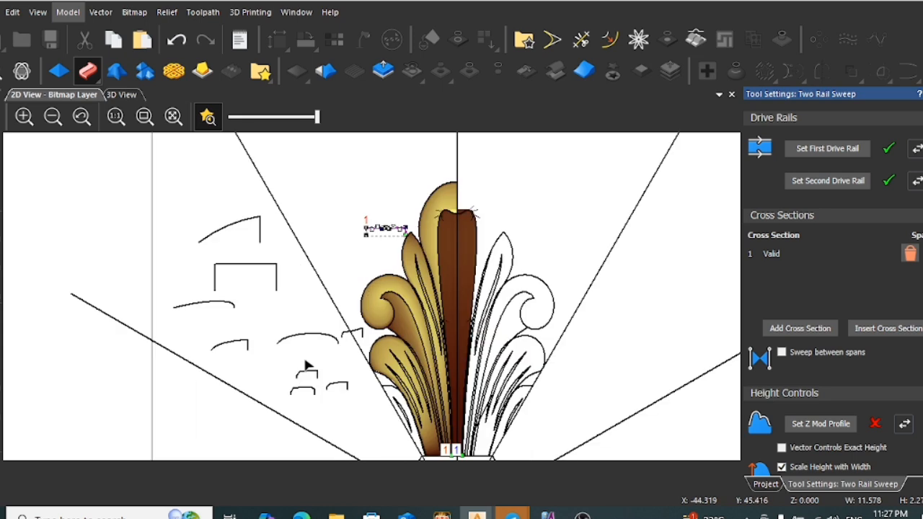
{"action": "left_click", "coordinate": [308, 338]}
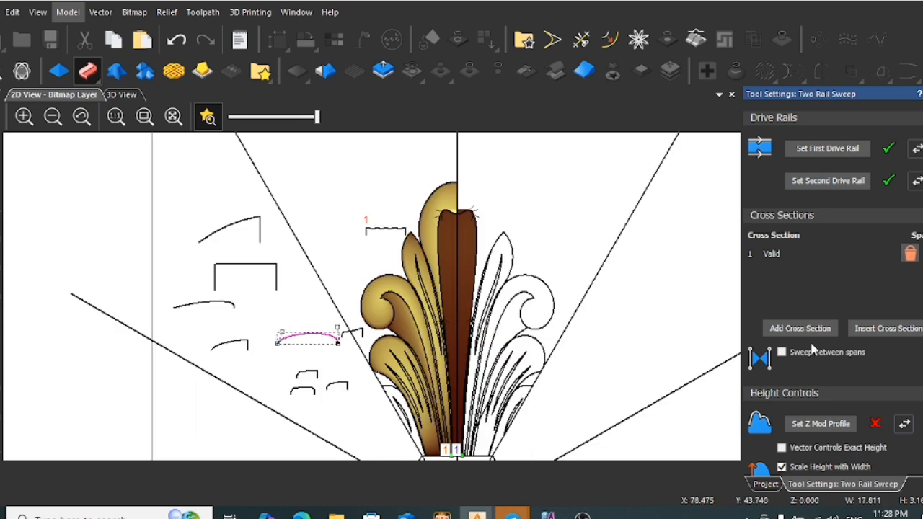
{"action": "scroll", "coordinate": [804, 375], "scroll_direction": "down", "scroll_amount": 3}
{"action": "left_click", "coordinate": [836, 317]}
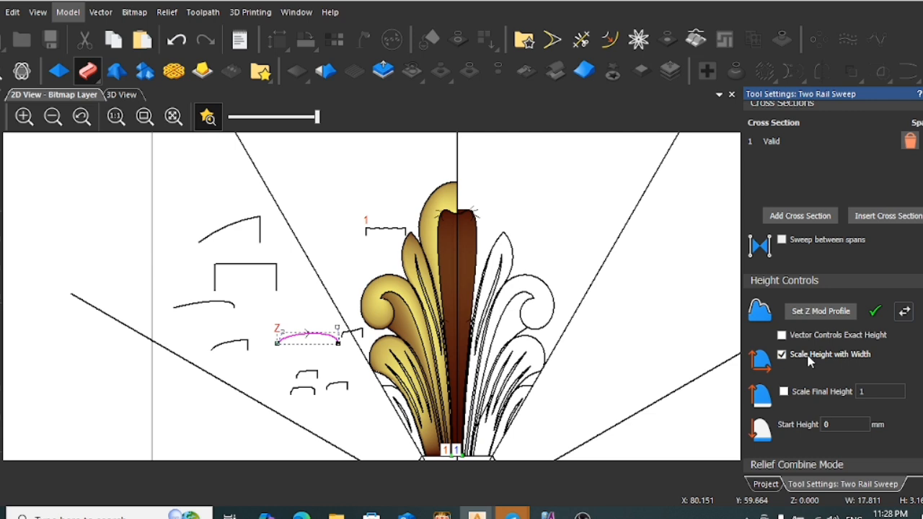
Turn off scaling height with width, scale the sweep's final height to 7 and combine it with the relief by Merge High
{"action": "left_click", "coordinate": [782, 354]}
{"action": "left_click", "coordinate": [784, 391]}
{"action": "left_click", "coordinate": [863, 392]}
{"action": "left_click_drag", "start_coordinate": [865, 391], "coordinate": [833, 392]}
{"action": "type", "text": "7"}
{"action": "scroll", "coordinate": [834, 397], "scroll_direction": "down", "scroll_amount": 3}
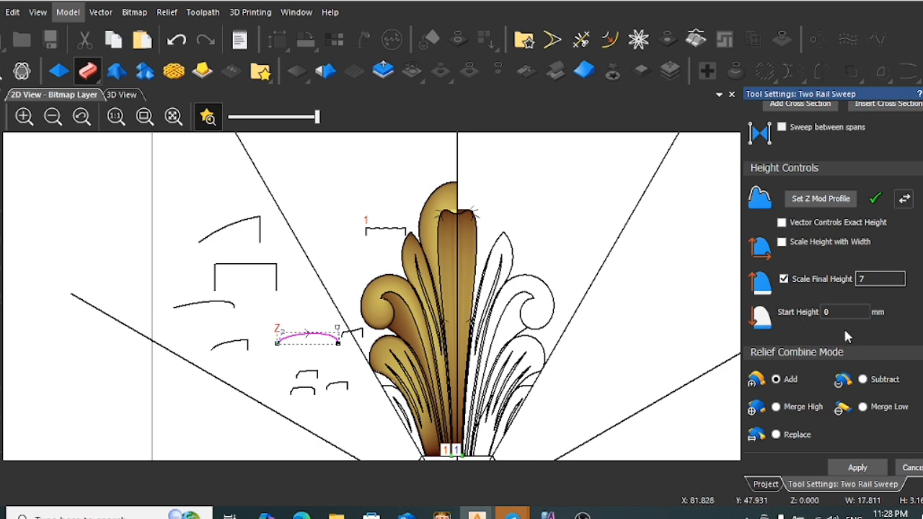
{"action": "left_click", "coordinate": [778, 407]}
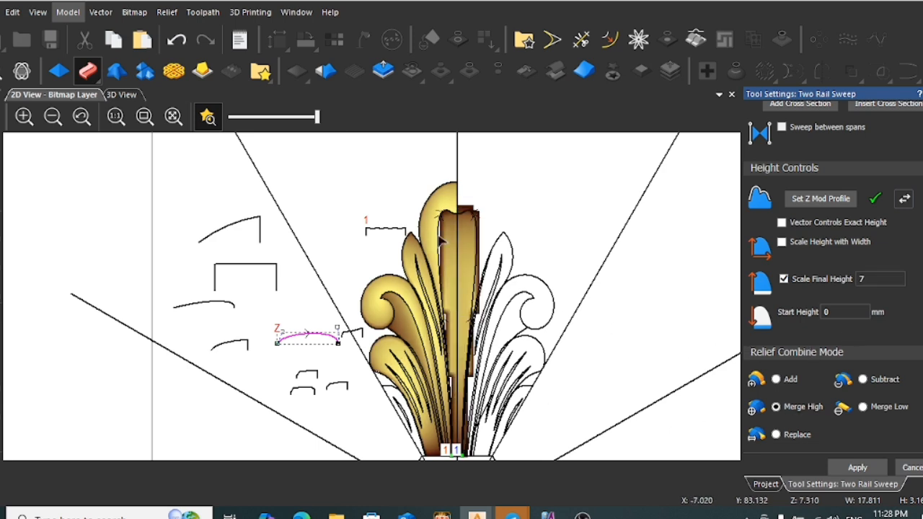
Examine the sweep preview on the central petal's inner area from its tip down to the leaf's base
{"action": "scroll", "coordinate": [443, 242], "scroll_direction": "up", "scroll_amount": 2}
{"action": "scroll", "coordinate": [475, 216], "scroll_direction": "up", "scroll_amount": 2}
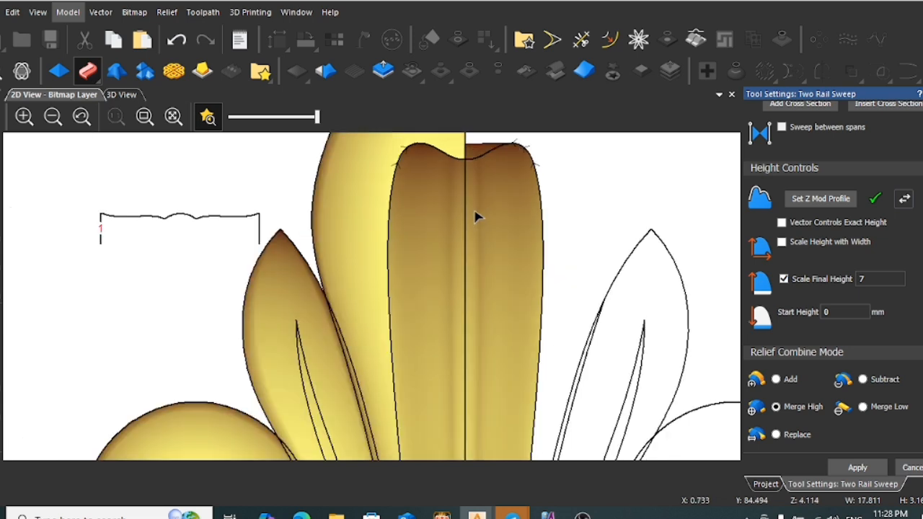
{"action": "scroll", "coordinate": [476, 217], "scroll_direction": "down", "scroll_amount": 4}
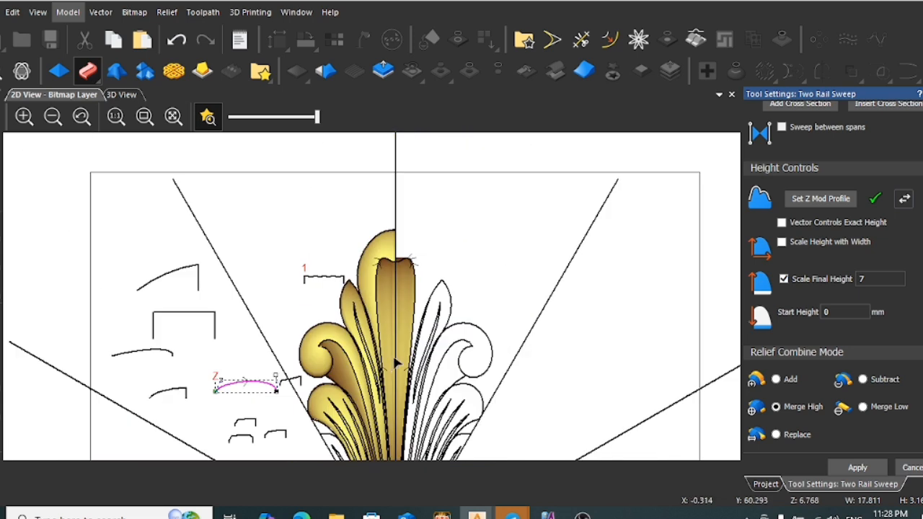
{"action": "scroll", "coordinate": [378, 242], "scroll_direction": "up", "scroll_amount": 2}
{"action": "scroll", "coordinate": [375, 155], "scroll_direction": "down", "scroll_amount": 2}
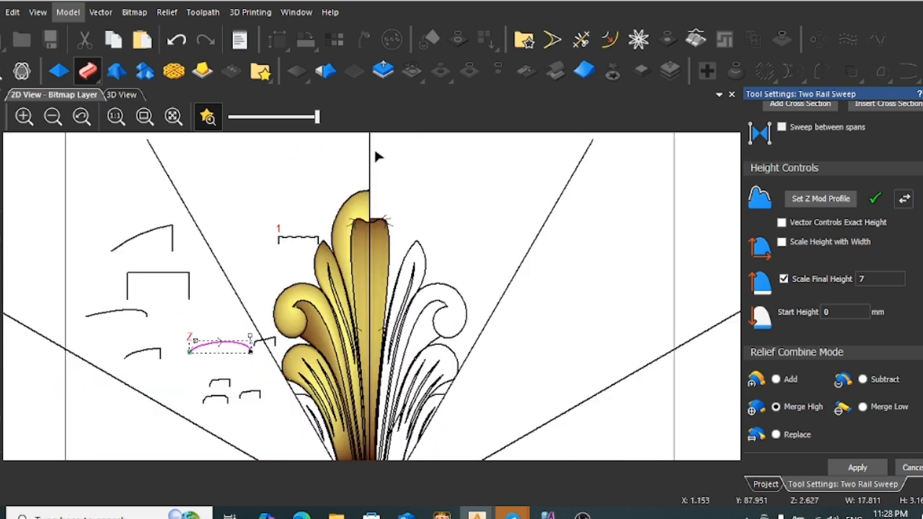
{"action": "scroll", "coordinate": [373, 206], "scroll_direction": "up", "scroll_amount": 4}
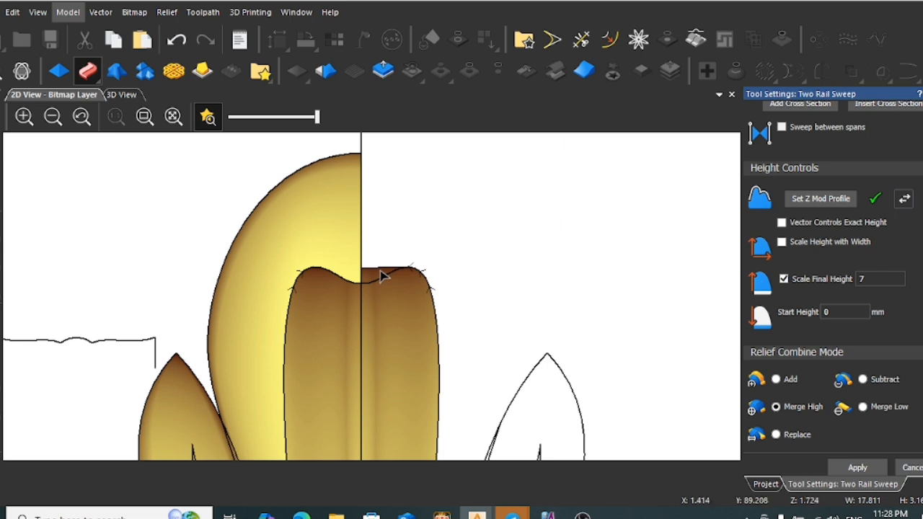
{"action": "scroll", "coordinate": [374, 303], "scroll_direction": "down", "scroll_amount": 2}
{"action": "scroll", "coordinate": [370, 402], "scroll_direction": "down", "scroll_amount": 2}
{"action": "scroll", "coordinate": [371, 402], "scroll_direction": "up", "scroll_amount": 4}
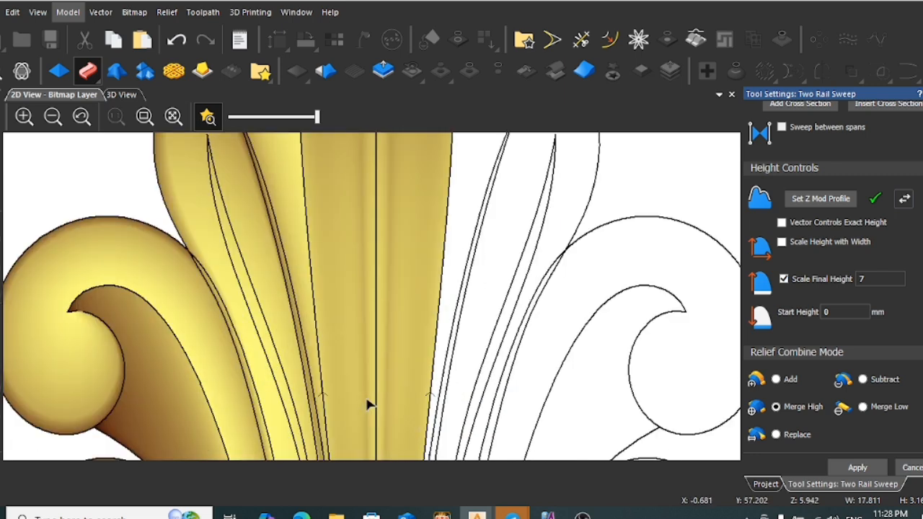
{"action": "scroll", "coordinate": [371, 404], "scroll_direction": "down", "scroll_amount": 2}
{"action": "scroll", "coordinate": [368, 402], "scroll_direction": "down", "scroll_amount": 3}
{"action": "scroll", "coordinate": [366, 394], "scroll_direction": "up", "scroll_amount": 3}
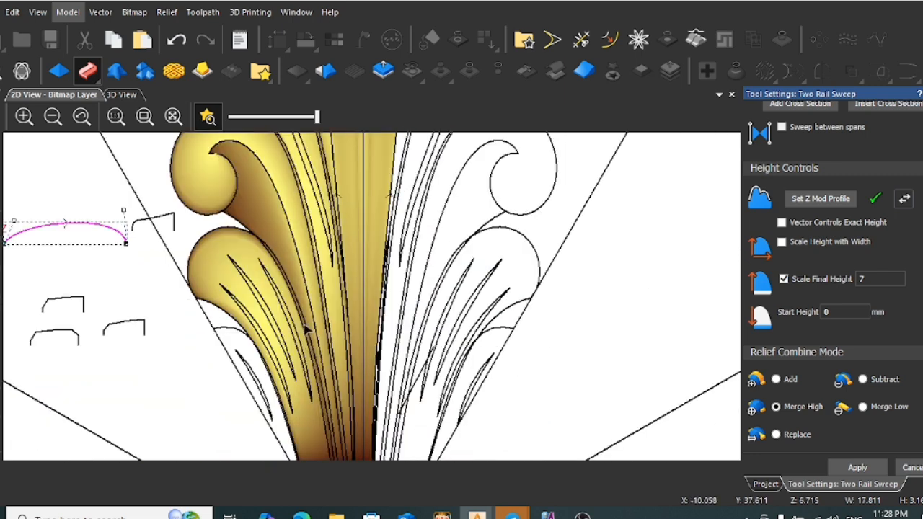
Apply the two rail sweep to the central petal, close its settings and clear the selection
{"action": "scroll", "coordinate": [816, 419], "scroll_direction": "down", "scroll_amount": 1}
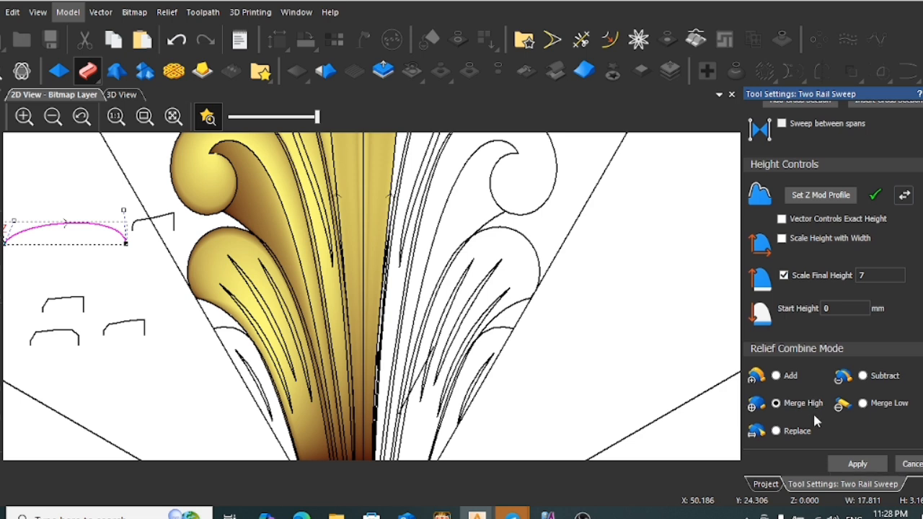
{"action": "left_click", "coordinate": [858, 464]}
{"action": "left_click", "coordinate": [922, 94]}
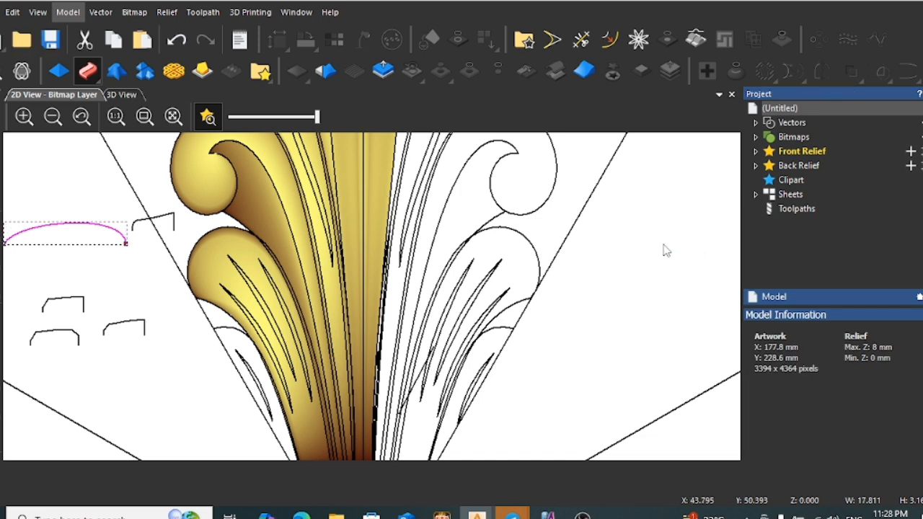
{"action": "left_click", "coordinate": [663, 250]}
Mirror-merge the relief left over right to complete the leaf's other half
{"action": "scroll", "coordinate": [577, 273], "scroll_direction": "down", "scroll_amount": 2}
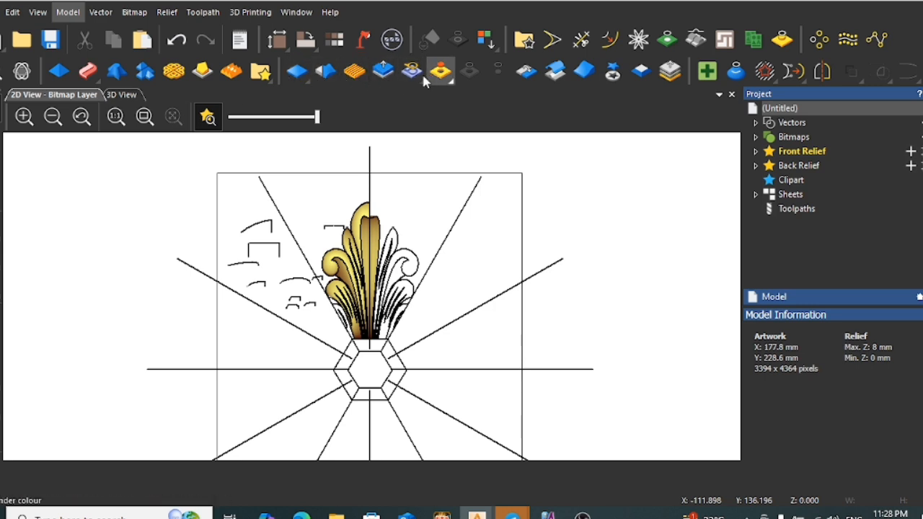
{"action": "left_click", "coordinate": [531, 75]}
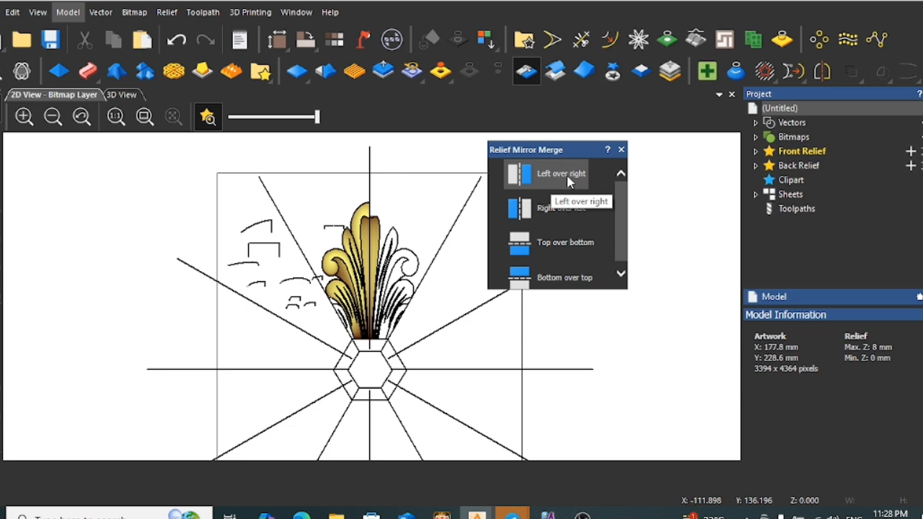
{"action": "left_click", "coordinate": [568, 176]}
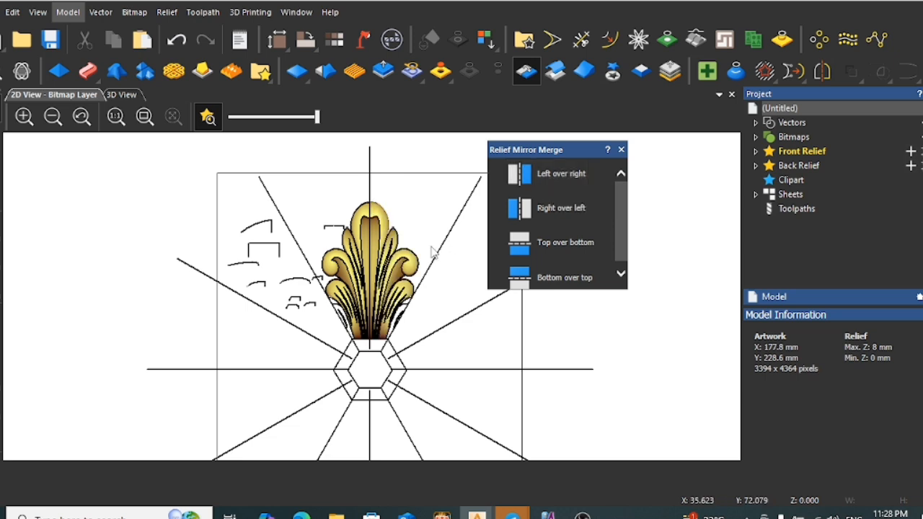
{"action": "scroll", "coordinate": [378, 265], "scroll_direction": "up", "scroll_amount": 1}
{"action": "scroll", "coordinate": [384, 247], "scroll_direction": "down", "scroll_amount": 1}
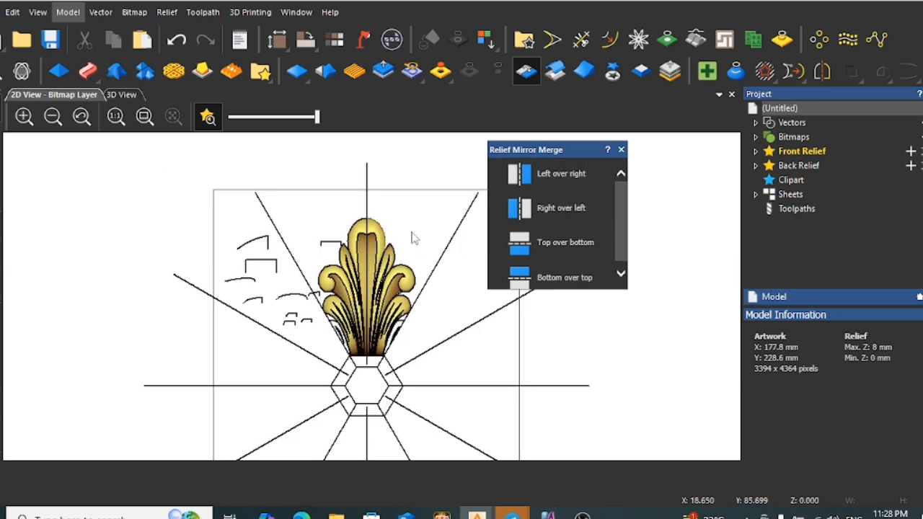
{"action": "left_click", "coordinate": [621, 149]}
{"action": "scroll", "coordinate": [364, 206], "scroll_direction": "up", "scroll_amount": 1}
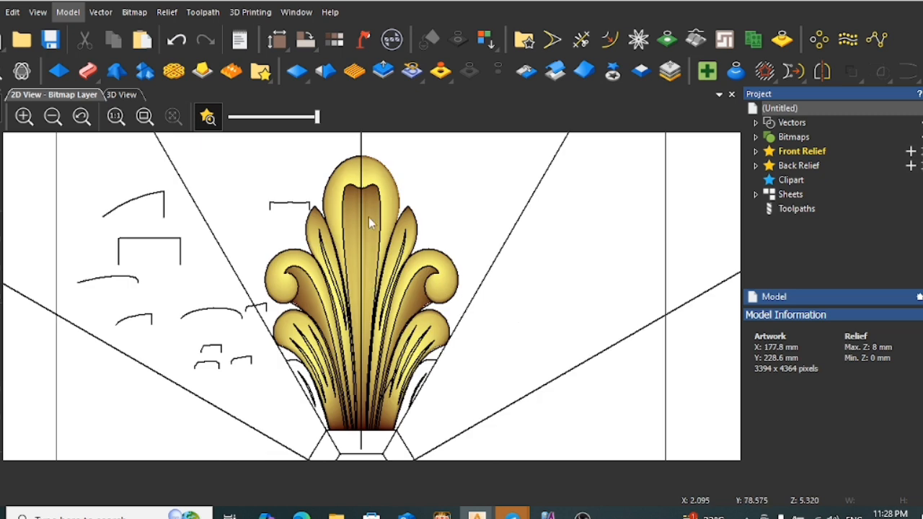
Try moving the vertical centre line to the right, and undo both the move and the relief mirror merge
{"action": "left_click", "coordinate": [362, 177]}
{"action": "scroll", "coordinate": [361, 177], "scroll_direction": "down", "scroll_amount": 1}
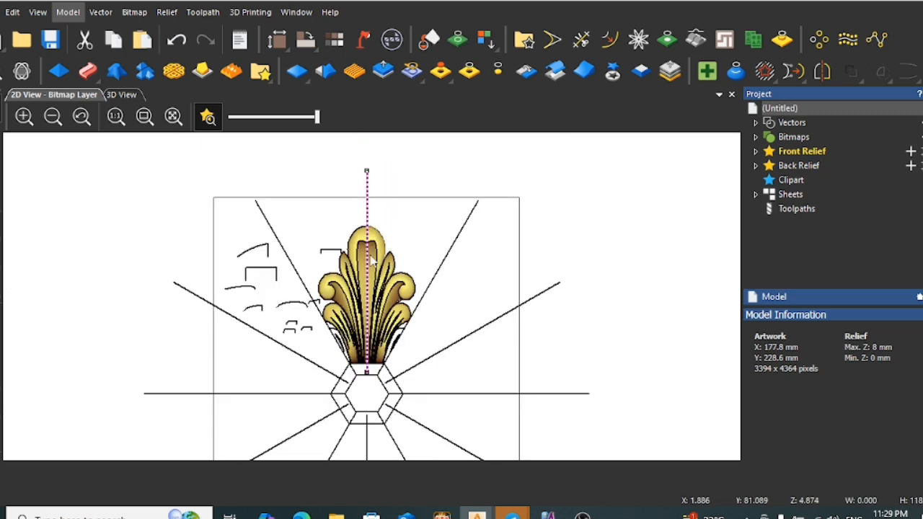
{"action": "scroll", "coordinate": [363, 250], "scroll_direction": "up", "scroll_amount": 1}
{"action": "left_click_drag", "start_coordinate": [369, 233], "coordinate": [439, 231]}
{"action": "key", "text": "ctrl+z"}
{"action": "key", "text": "ctrl+z"}
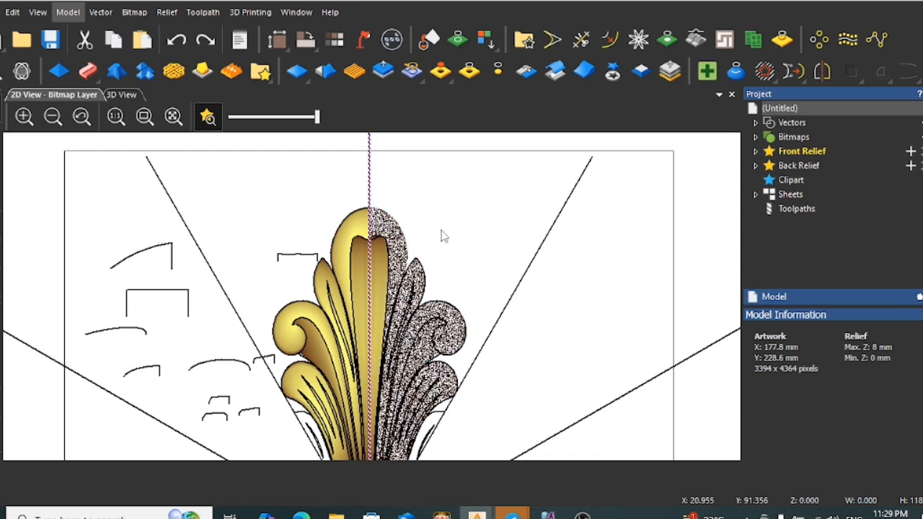
{"action": "left_click", "coordinate": [448, 237]}
{"action": "scroll", "coordinate": [453, 296], "scroll_direction": "down", "scroll_amount": 2}
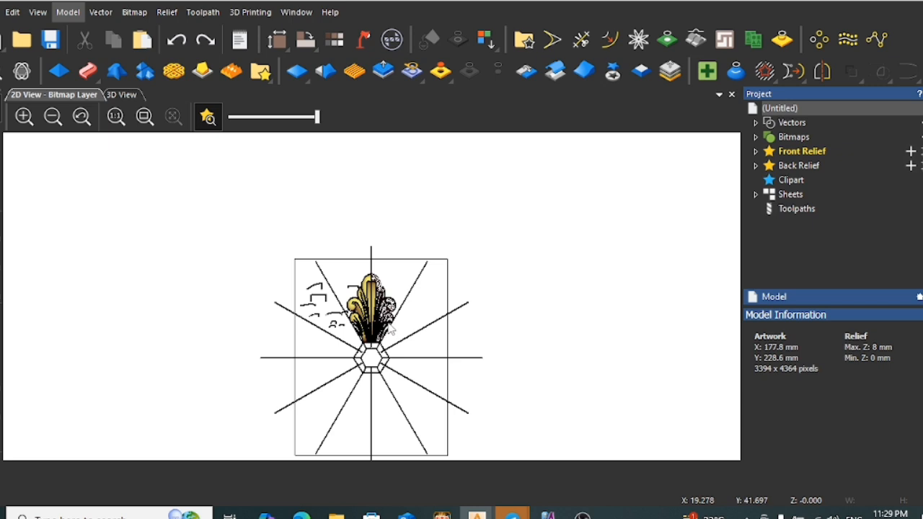
{"action": "scroll", "coordinate": [392, 328], "scroll_direction": "up", "scroll_amount": 1}
{"action": "scroll", "coordinate": [377, 285], "scroll_direction": "up", "scroll_amount": 1}
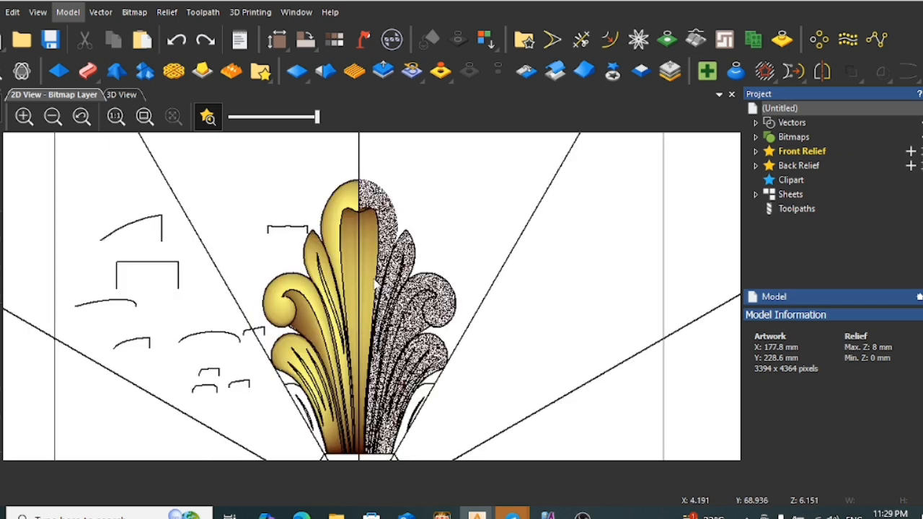
Shift the vertical centre line to the right of the central petal and mirror-merge the relief left over right
{"action": "left_click_drag", "start_coordinate": [358, 180], "coordinate": [412, 249]}
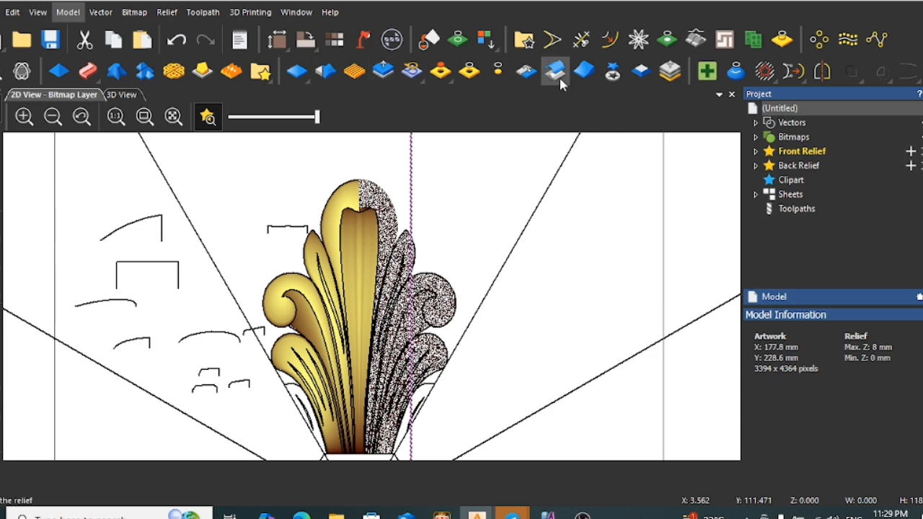
{"action": "left_click", "coordinate": [527, 72]}
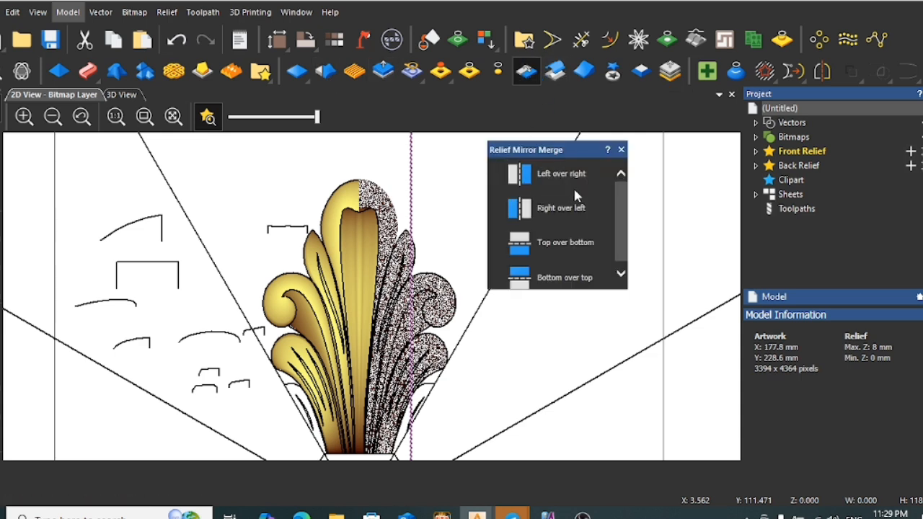
{"action": "left_click", "coordinate": [556, 209]}
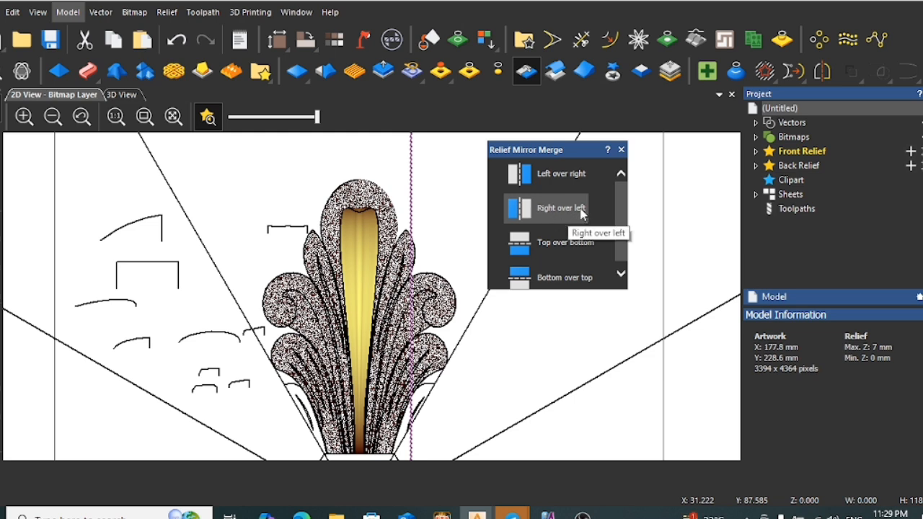
{"action": "left_click", "coordinate": [561, 208]}
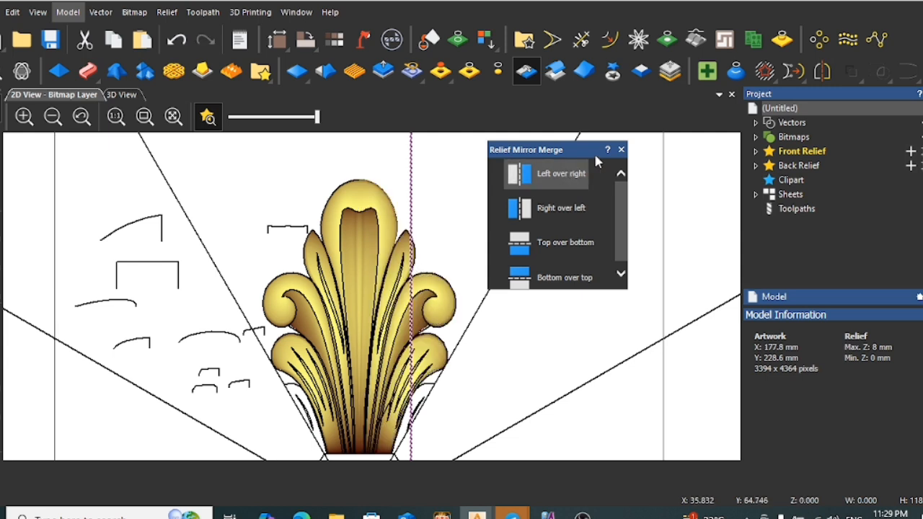
Close the relief mirror merge settings and centre the vertical line to the right of the central petal on the page
{"action": "left_click", "coordinate": [621, 149]}
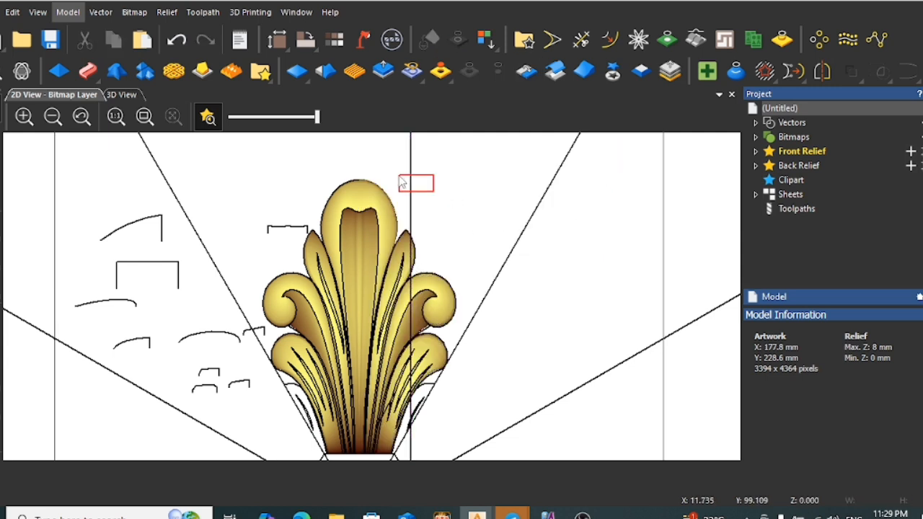
{"action": "left_click_drag", "start_coordinate": [434, 191], "coordinate": [399, 175]}
{"action": "key", "text": "F9"}
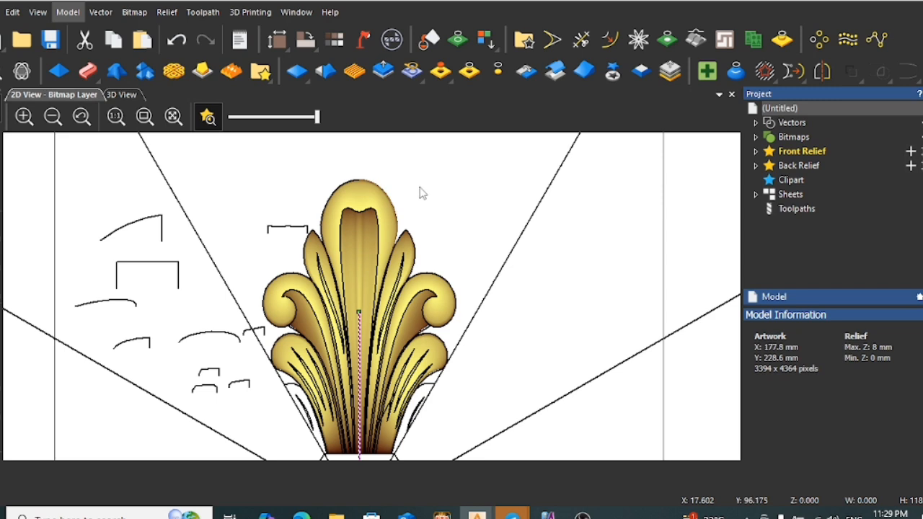
{"action": "scroll", "coordinate": [420, 187], "scroll_direction": "down", "scroll_amount": 2}
{"action": "scroll", "coordinate": [359, 326], "scroll_direction": "up", "scroll_amount": 1}
{"action": "left_click", "coordinate": [412, 198]}
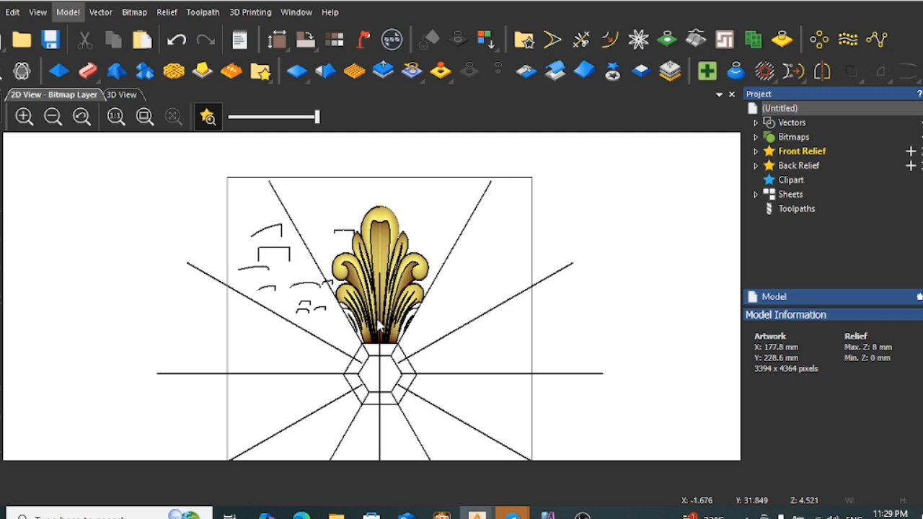
Undo both the vertical line's centring and the relief mirror merge
{"action": "scroll", "coordinate": [377, 317], "scroll_direction": "up", "scroll_amount": 2}
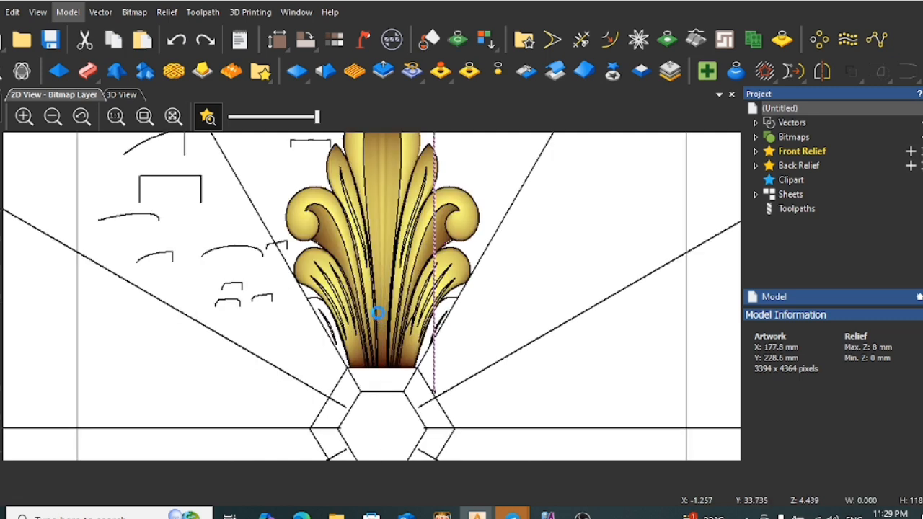
{"action": "scroll", "coordinate": [318, 314], "scroll_direction": "up", "scroll_amount": 1}
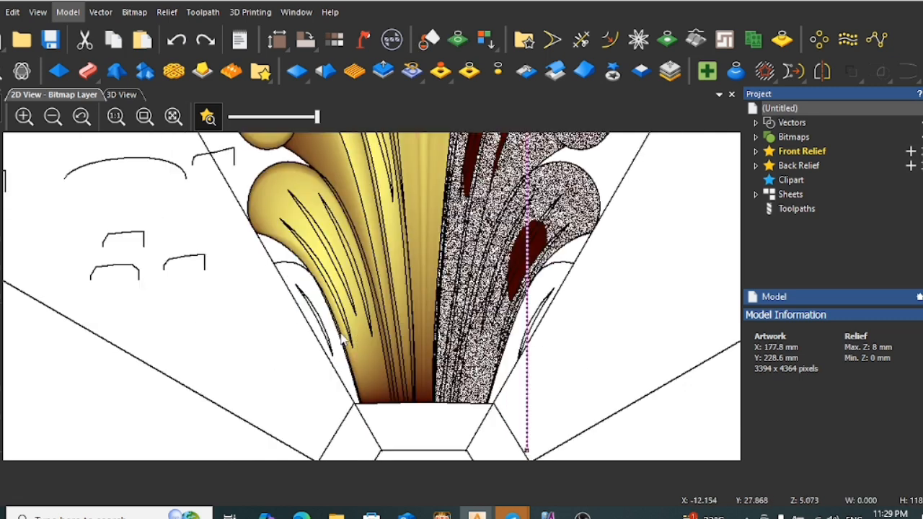
{"action": "scroll", "coordinate": [306, 303], "scroll_direction": "up", "scroll_amount": 2}
Mirror a copy of the lowest left lobe's curved edge across the adjacent radial line using In selected line, and clear the selection
{"action": "left_click", "coordinate": [275, 229]}
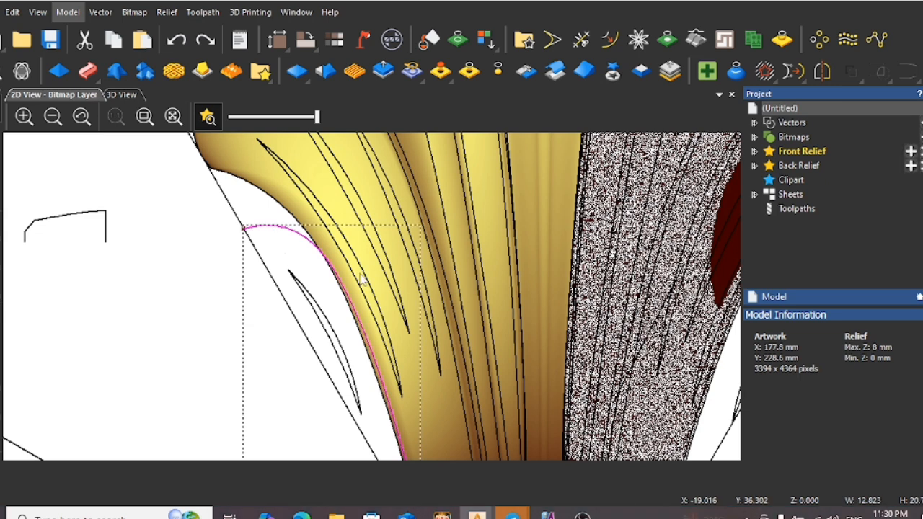
{"action": "scroll", "coordinate": [368, 272], "scroll_direction": "down", "scroll_amount": 4}
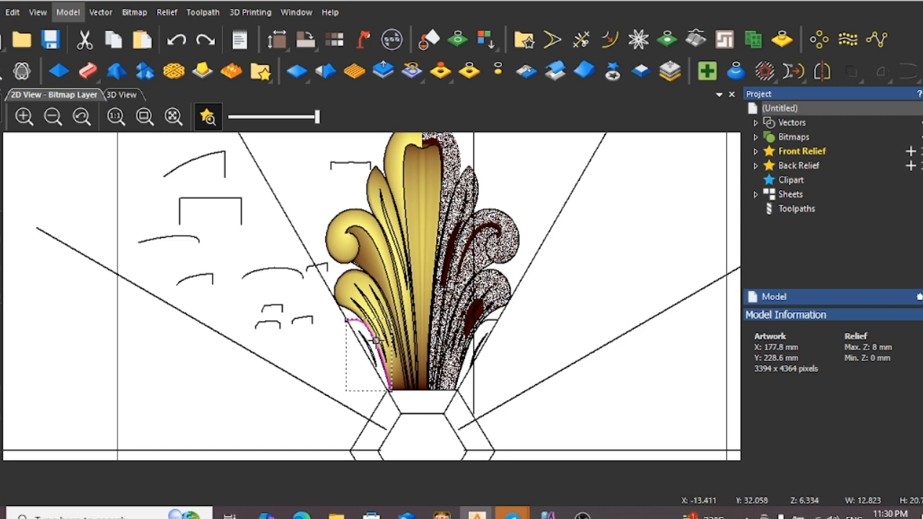
{"action": "scroll", "coordinate": [374, 341], "scroll_direction": "up", "scroll_amount": 2}
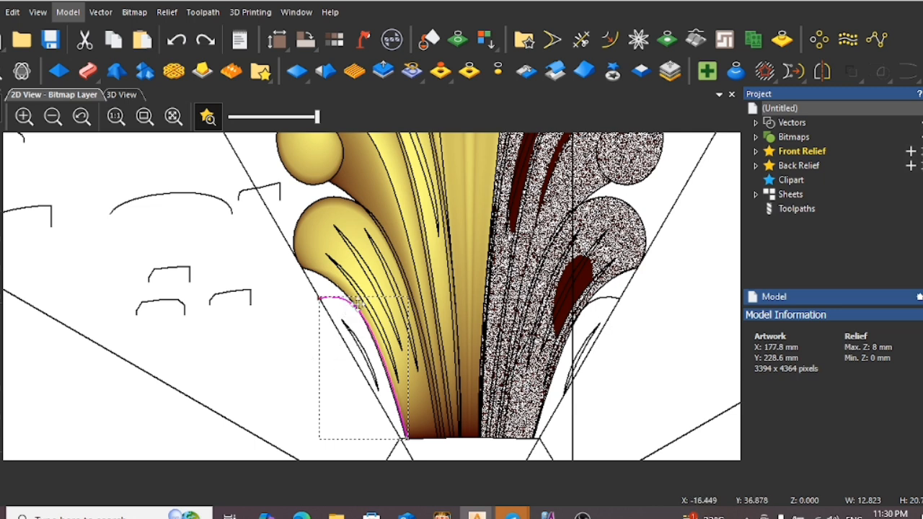
{"action": "left_click", "coordinate": [333, 324]}
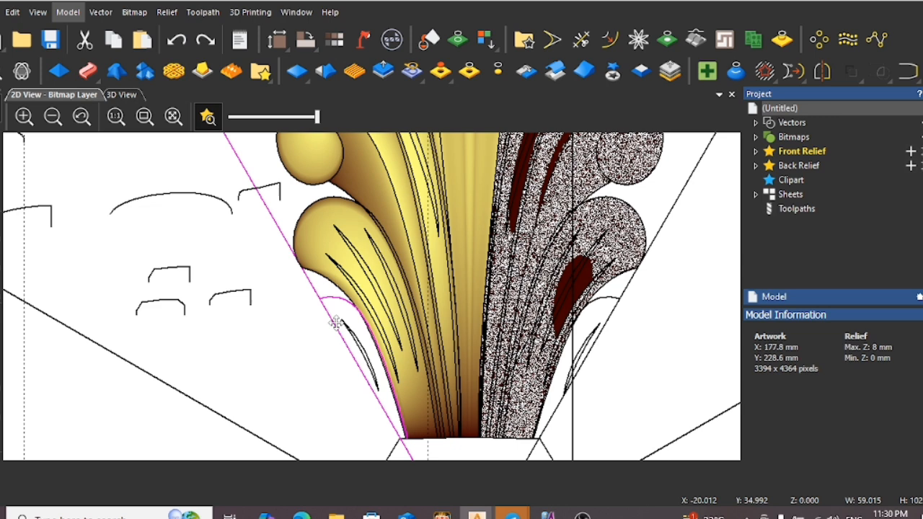
{"action": "left_click", "coordinate": [824, 72]}
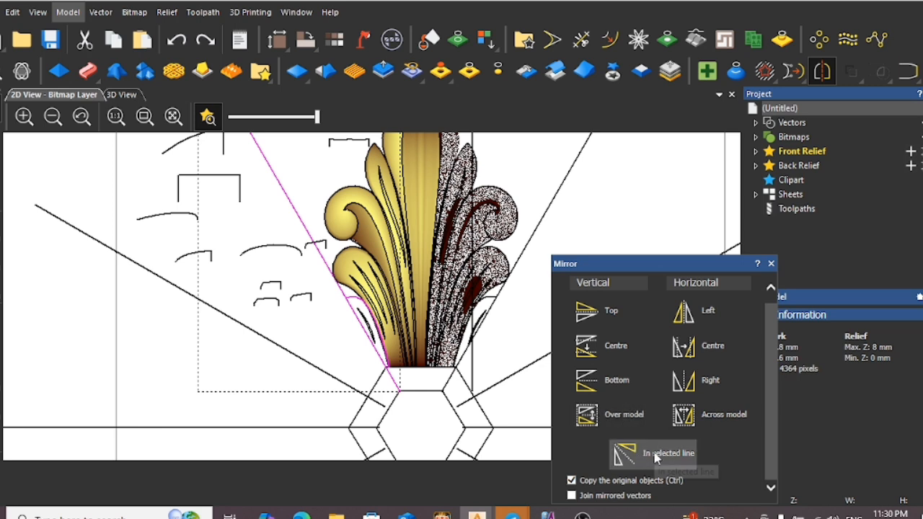
{"action": "left_click", "coordinate": [635, 453]}
{"action": "left_click", "coordinate": [771, 263]}
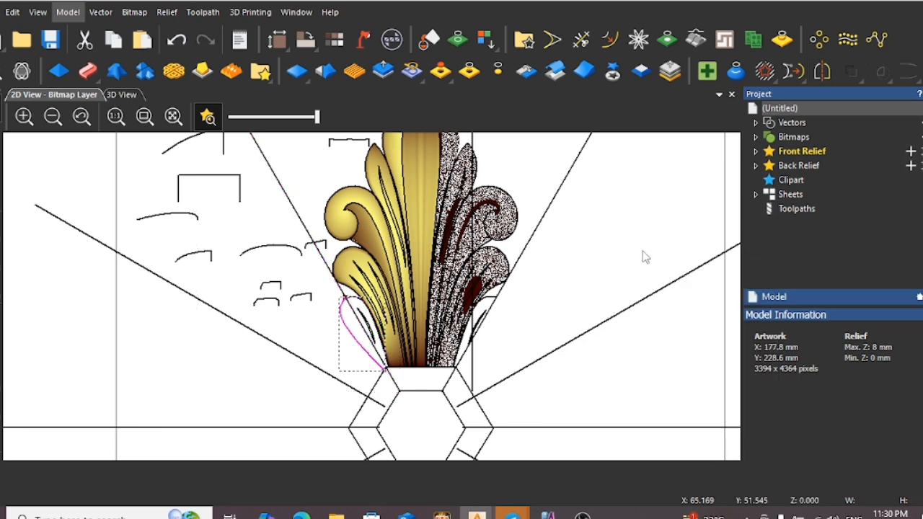
{"action": "scroll", "coordinate": [385, 324], "scroll_direction": "up", "scroll_amount": 2}
{"action": "left_click", "coordinate": [321, 345]}
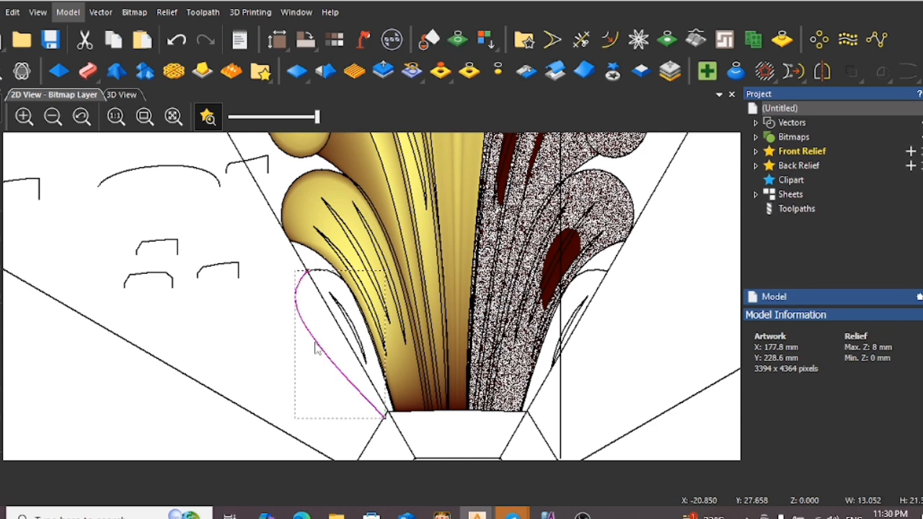
{"action": "scroll", "coordinate": [335, 305], "scroll_direction": "down", "scroll_amount": 2}
{"action": "scroll", "coordinate": [339, 282], "scroll_direction": "up", "scroll_amount": 2}
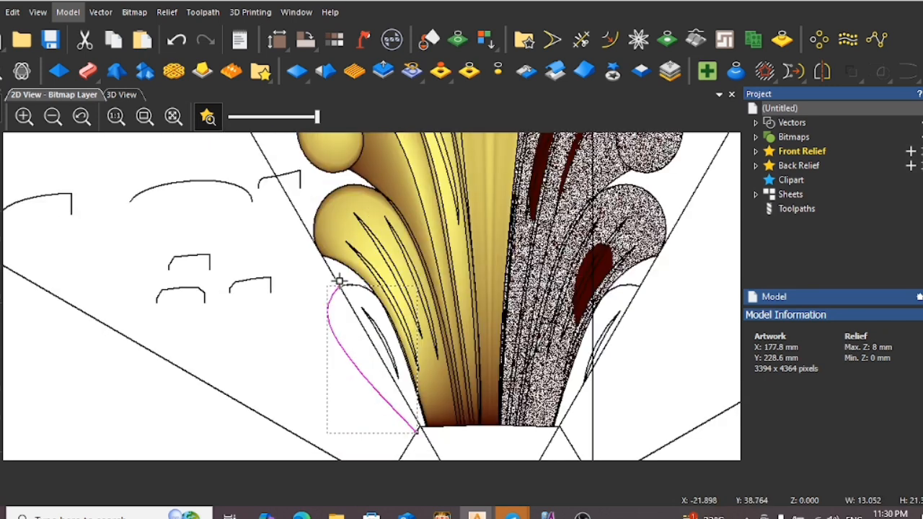
{"action": "left_click", "coordinate": [263, 332]}
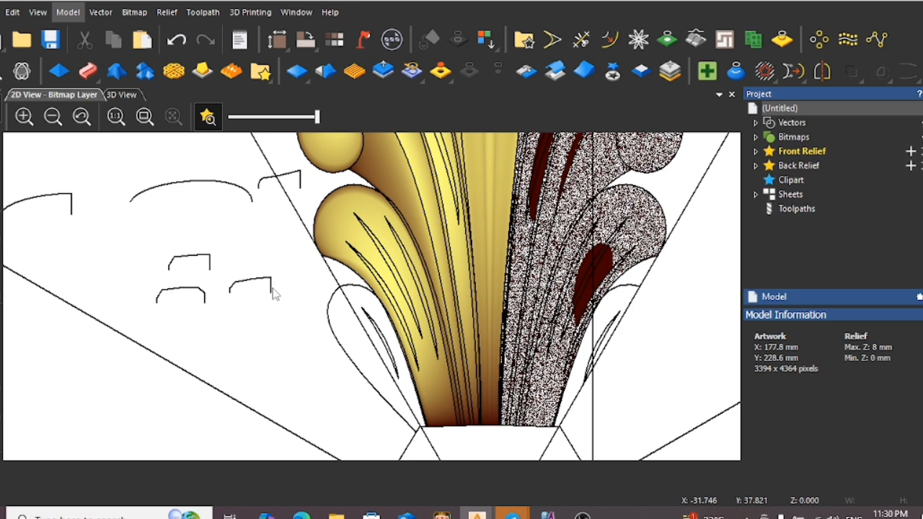
Copy the small sloped cross-section profile nearest the lowest left lobe to the empty space just below it
{"action": "scroll", "coordinate": [274, 293], "scroll_direction": "up", "scroll_amount": 2}
{"action": "left_click", "coordinate": [228, 274]}
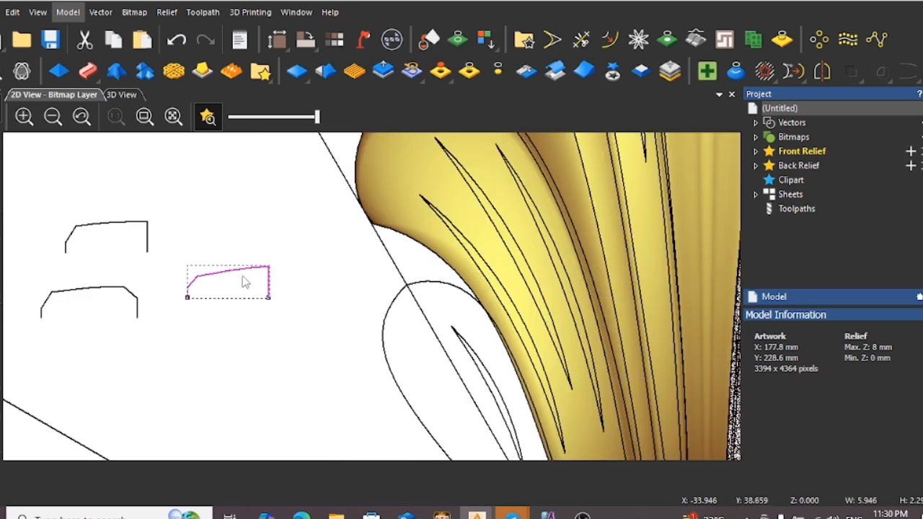
{"action": "left_click_drag", "start_coordinate": [239, 268], "coordinate": [259, 373], "text": "ctrl"}
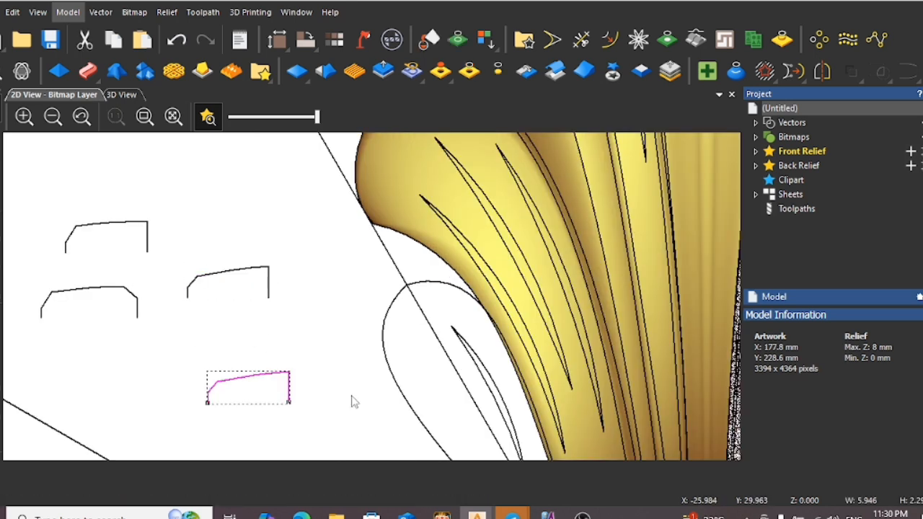
Try separating the vertical end of the copied profile from its curved part by node editing, and undo the split
{"action": "double_click", "coordinate": [287, 376]}
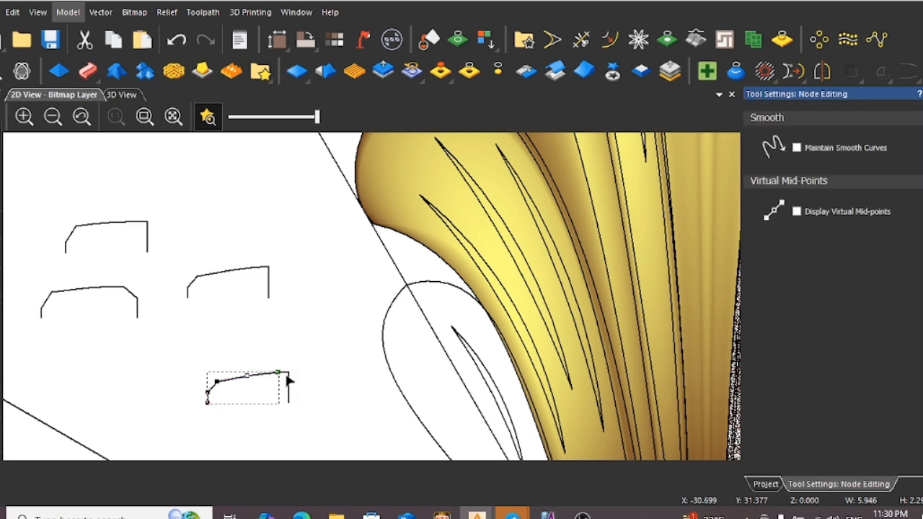
{"action": "right_click", "coordinate": [310, 393]}
{"action": "left_click", "coordinate": [294, 397]}
{"action": "left_click", "coordinate": [289, 392]}
{"action": "right_click", "coordinate": [319, 388]}
{"action": "left_click", "coordinate": [370, 67]}
{"action": "left_click", "coordinate": [268, 375]}
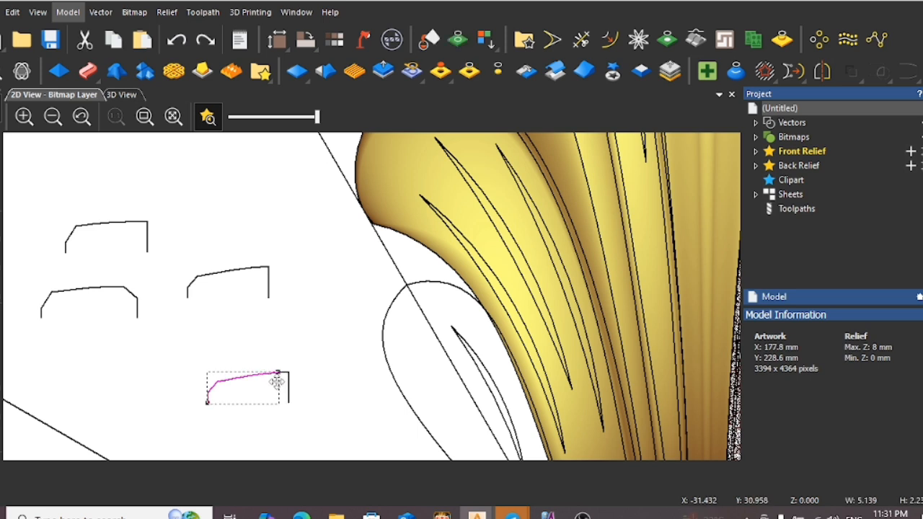
{"action": "key", "text": "ctrl+z"}
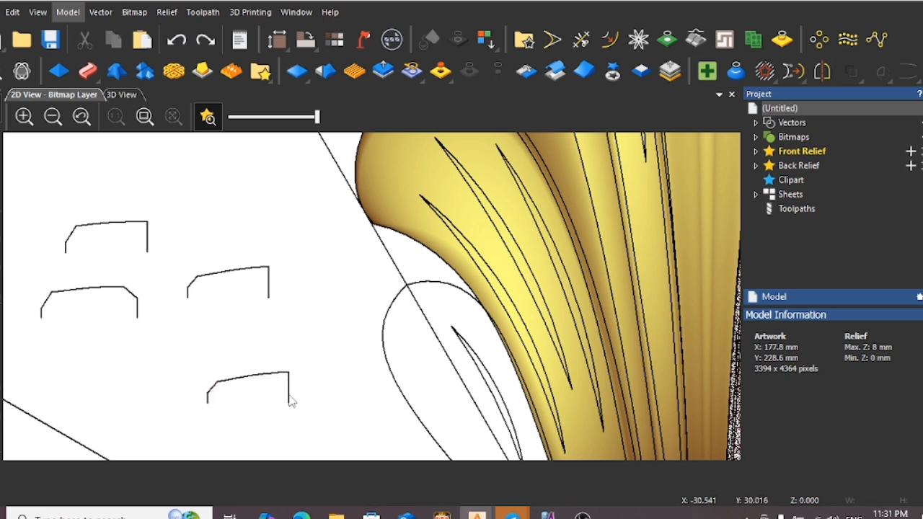
Remove the extra node near the copied profile's upper right corner and convert its top span to a single arc
{"action": "left_click", "coordinate": [290, 398]}
{"action": "left_click", "coordinate": [276, 388]}
{"action": "left_click", "coordinate": [270, 374]}
{"action": "scroll", "coordinate": [293, 381], "scroll_direction": "up", "scroll_amount": 2}
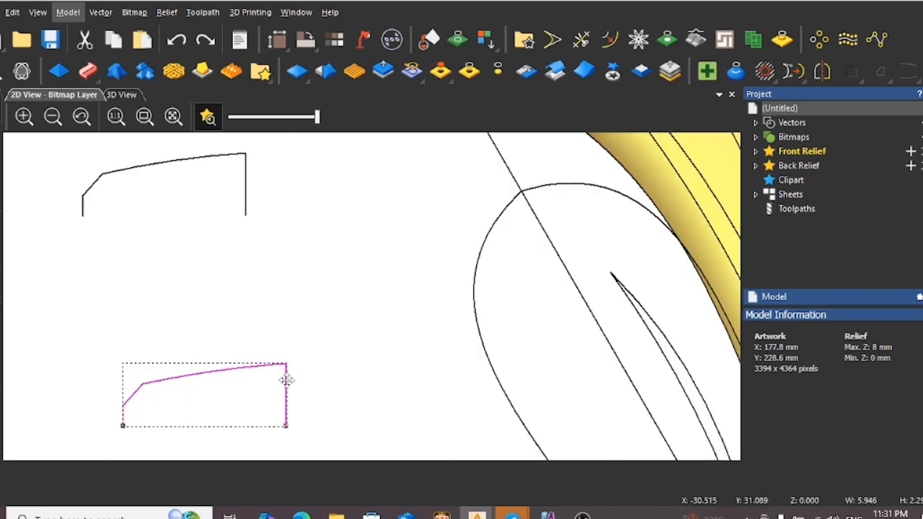
{"action": "key", "text": "n"}
{"action": "scroll", "coordinate": [274, 380], "scroll_direction": "up", "scroll_amount": 1}
{"action": "scroll", "coordinate": [297, 366], "scroll_direction": "down", "scroll_amount": 3}
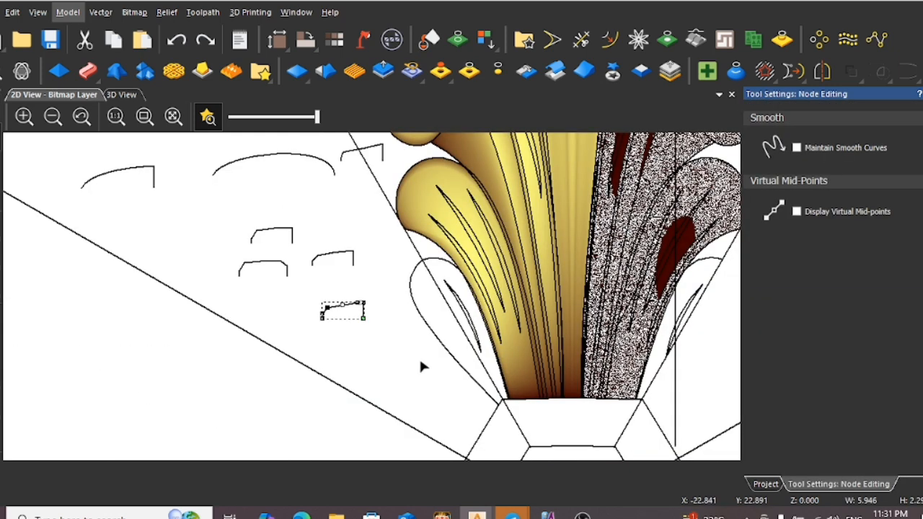
{"action": "scroll", "coordinate": [453, 295], "scroll_direction": "up", "scroll_amount": 1}
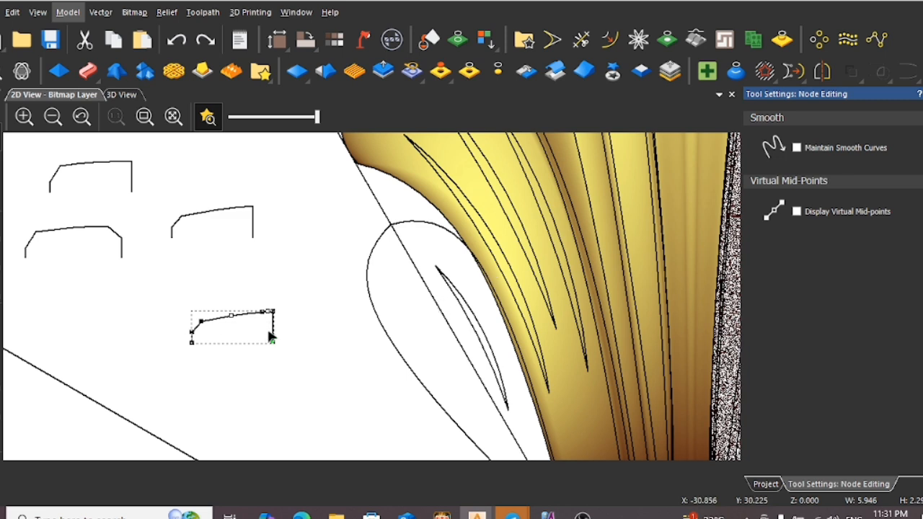
{"action": "scroll", "coordinate": [247, 325], "scroll_direction": "up", "scroll_amount": 2}
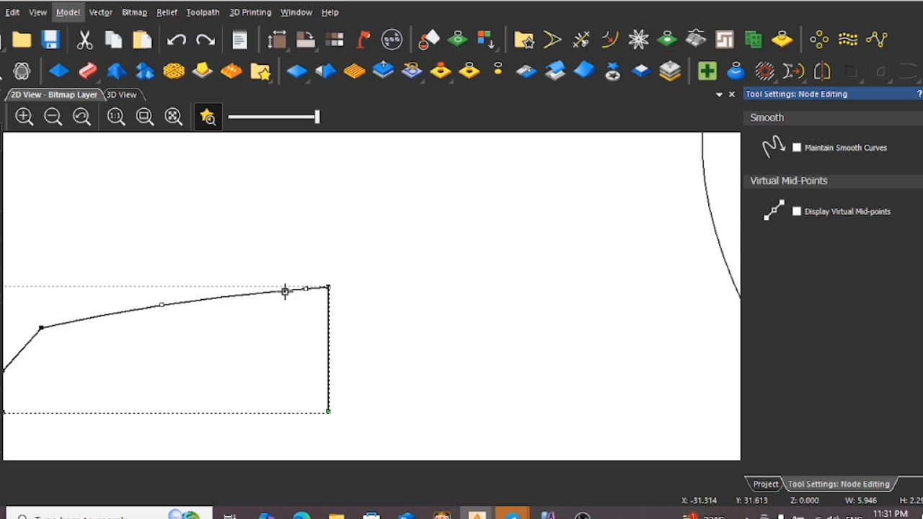
{"action": "left_click", "coordinate": [285, 291]}
{"action": "key", "text": "a"}
Adjust the midpoint of the copied profile's top arc into a gentle curve and finish node editing
{"action": "left_click_drag", "start_coordinate": [169, 205], "coordinate": [184, 300]}
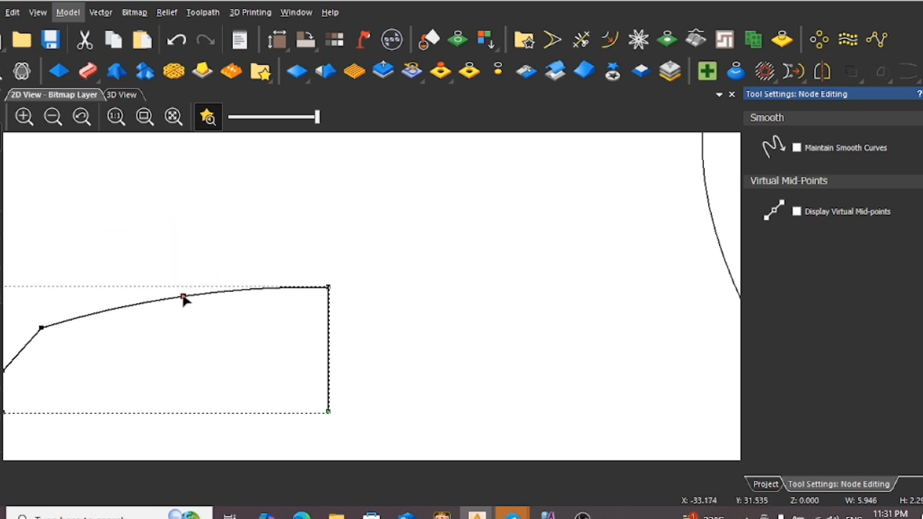
{"action": "scroll", "coordinate": [373, 347], "scroll_direction": "down", "scroll_amount": 2}
{"action": "scroll", "coordinate": [402, 325], "scroll_direction": "down", "scroll_amount": 1}
{"action": "scroll", "coordinate": [402, 325], "scroll_direction": "up", "scroll_amount": 1}
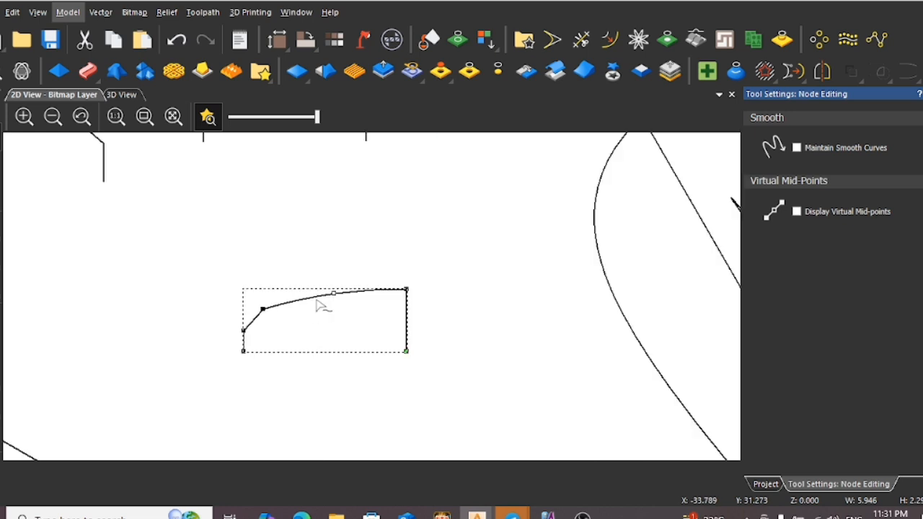
{"action": "scroll", "coordinate": [322, 305], "scroll_direction": "up", "scroll_amount": 2}
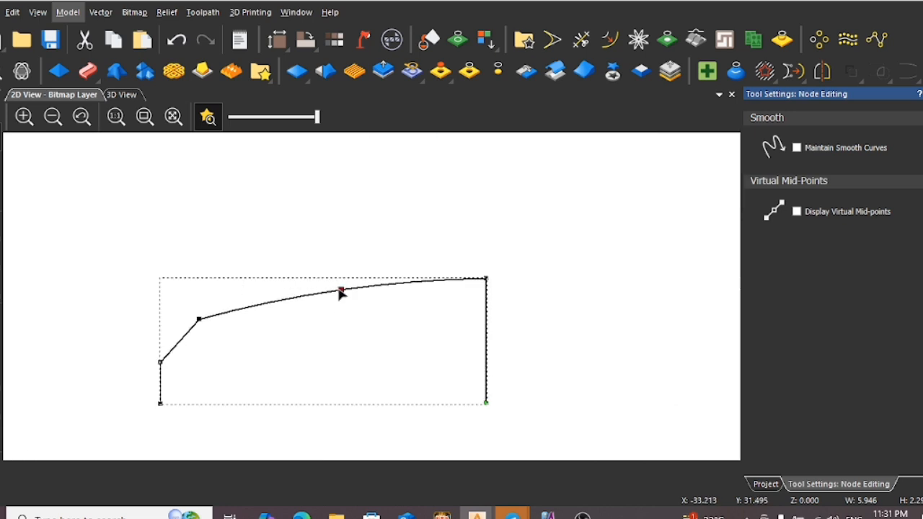
{"action": "left_click", "coordinate": [367, 324]}
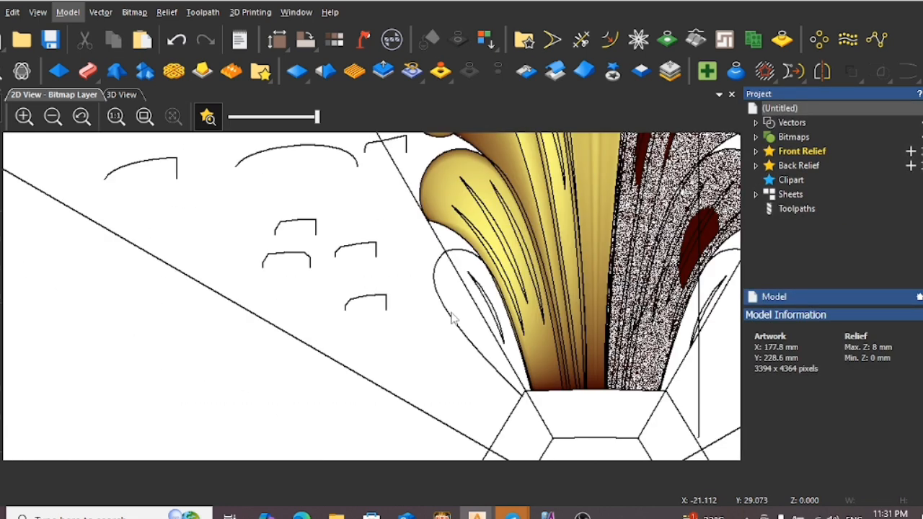
Draw a straight polyline along the radial line from X -21.945, Y 38.01 mm to the lobe's base at X -9.947, Y 17.229 mm
{"action": "scroll", "coordinate": [453, 318], "scroll_direction": "up", "scroll_amount": 2}
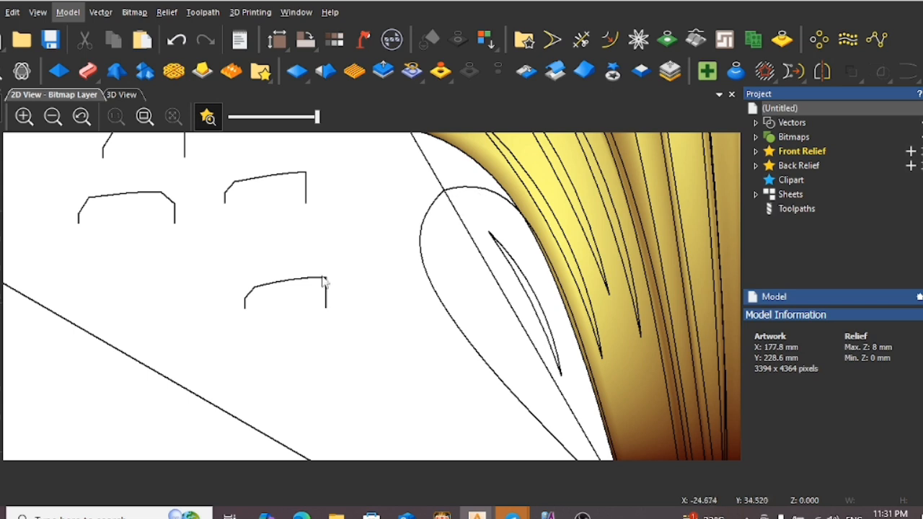
{"action": "left_click", "coordinate": [1, 321]}
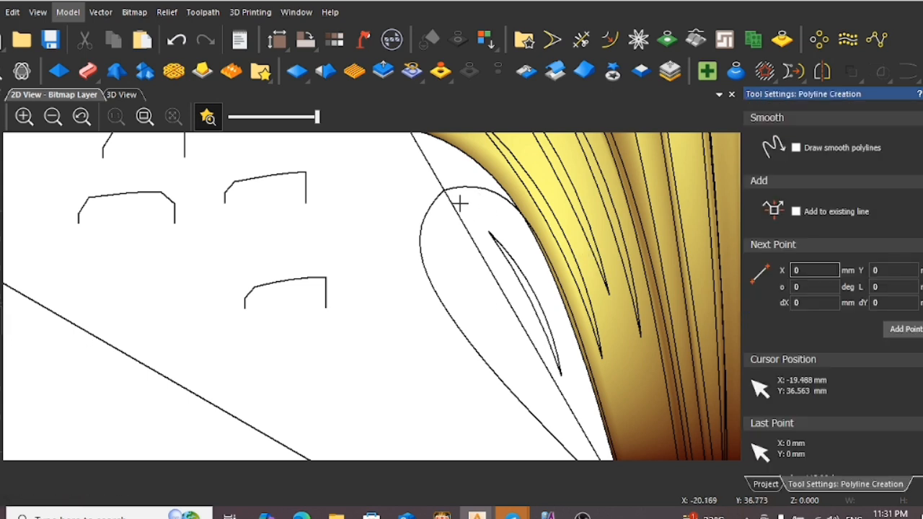
{"action": "left_click", "coordinate": [443, 194]}
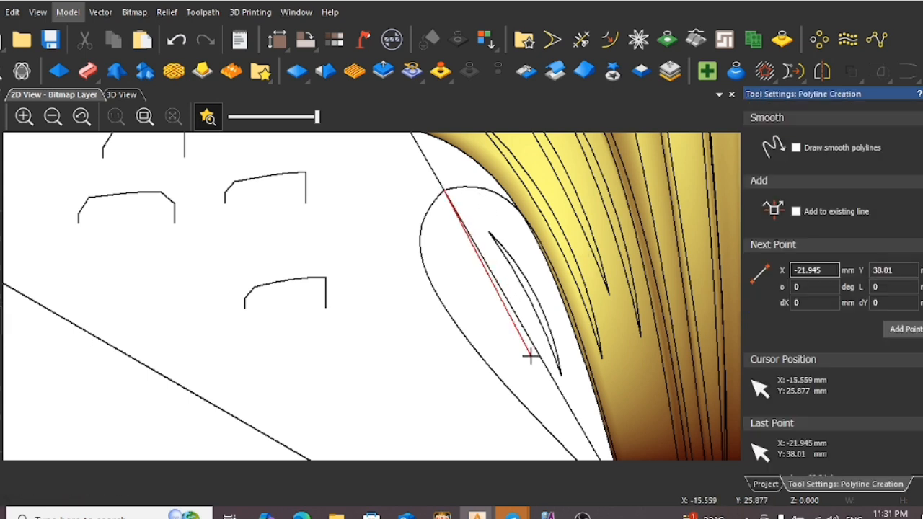
{"action": "scroll", "coordinate": [505, 360], "scroll_direction": "down", "scroll_amount": 2}
{"action": "scroll", "coordinate": [494, 371], "scroll_direction": "up", "scroll_amount": 2}
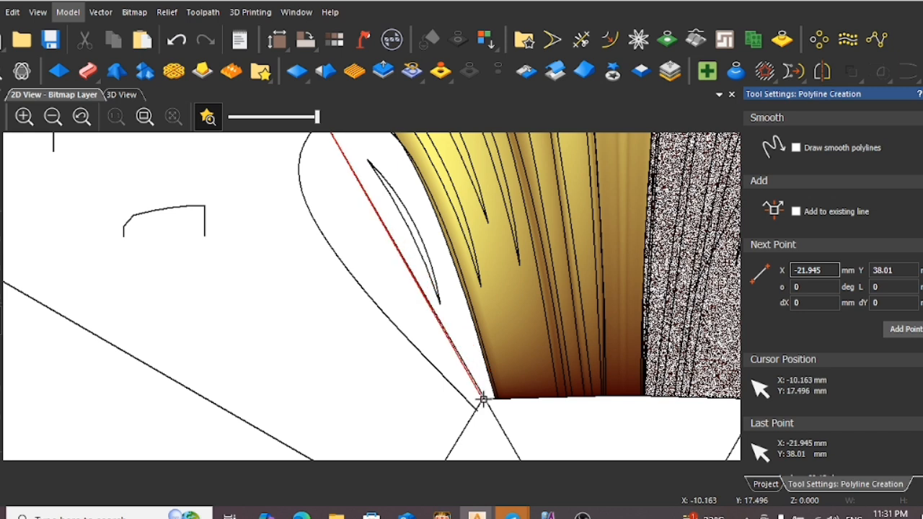
{"action": "left_click", "coordinate": [487, 402]}
{"action": "key", "text": "Escape"}
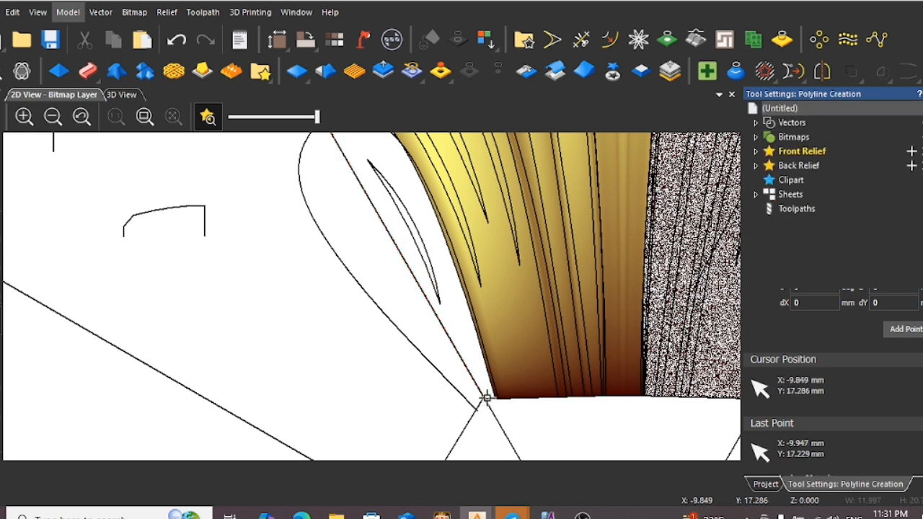
Start a Two Rail Sweep with the lowest left lobe's inner curve as first rail and the straight radial line, reversed, as second
{"action": "scroll", "coordinate": [468, 324], "scroll_direction": "down", "scroll_amount": 2}
{"action": "scroll", "coordinate": [366, 230], "scroll_direction": "up", "scroll_amount": 2}
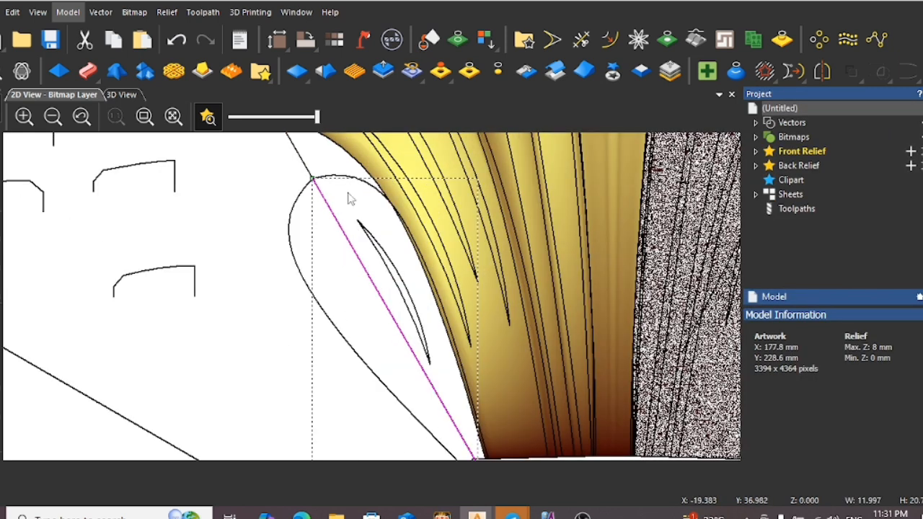
{"action": "left_click", "coordinate": [351, 178]}
{"action": "left_click", "coordinate": [94, 78]}
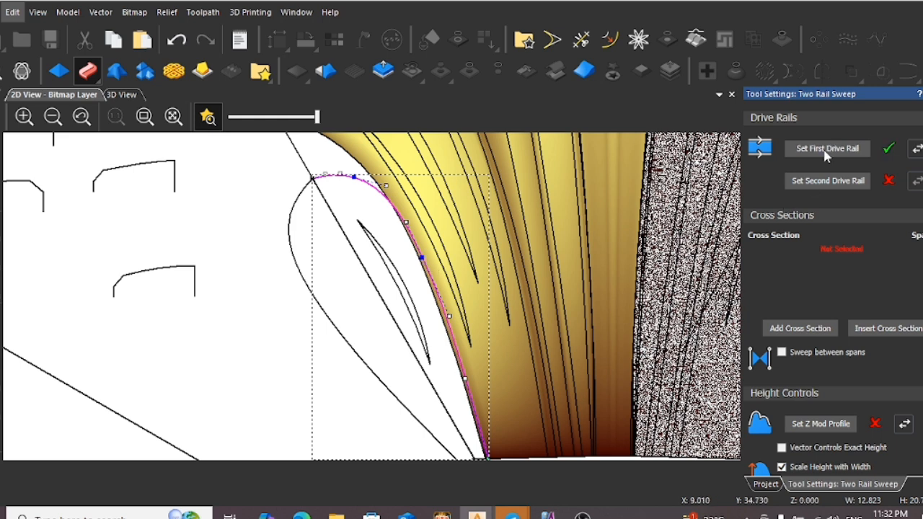
{"action": "left_click", "coordinate": [362, 269]}
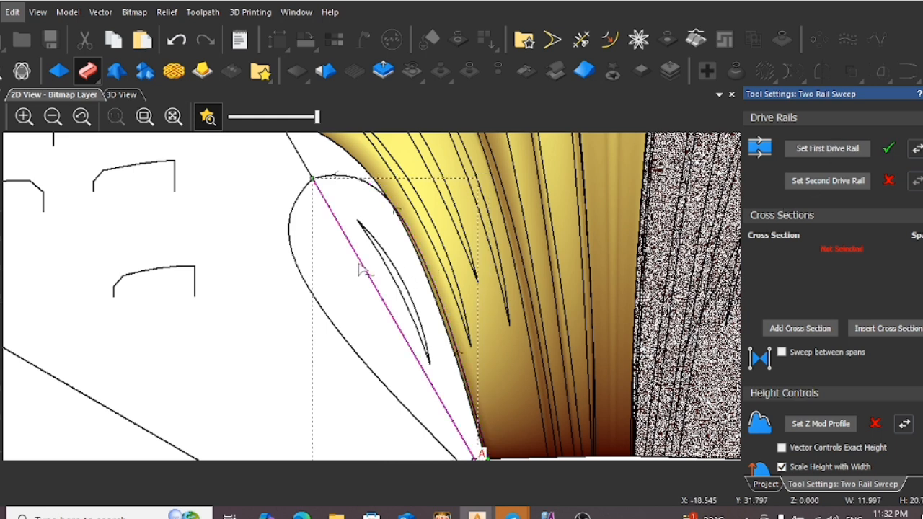
{"action": "scroll", "coordinate": [364, 272], "scroll_direction": "down", "scroll_amount": 2}
{"action": "left_click", "coordinate": [851, 185]}
{"action": "scroll", "coordinate": [361, 281], "scroll_direction": "up", "scroll_amount": 2}
{"action": "left_click", "coordinate": [404, 350]}
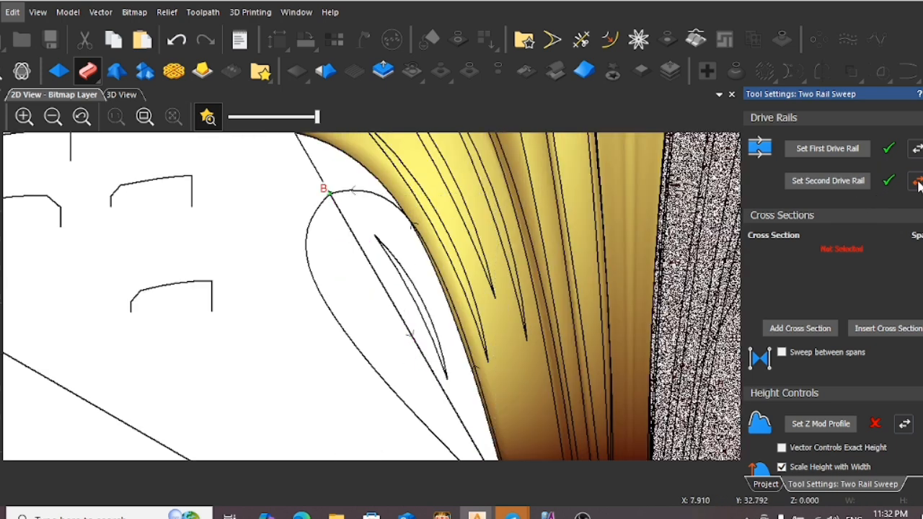
{"action": "scroll", "coordinate": [505, 288], "scroll_direction": "down", "scroll_amount": 2}
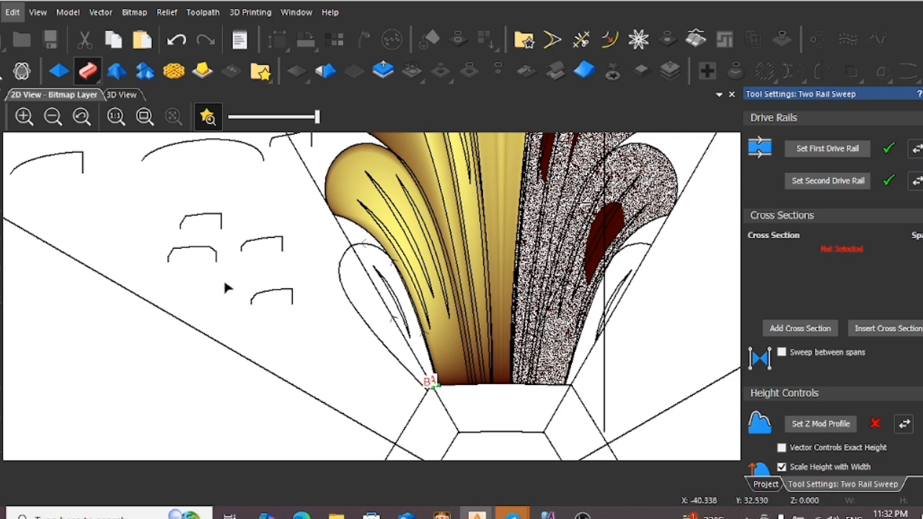
Set the wide shallow arch among the loose profiles as the sweep's Z modulation profile
{"action": "left_click", "coordinate": [235, 145]}
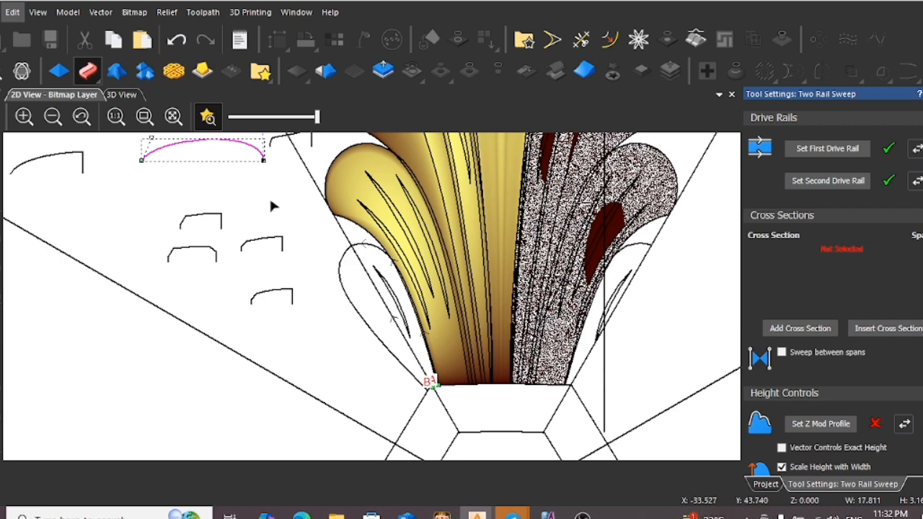
{"action": "scroll", "coordinate": [828, 346], "scroll_direction": "down", "scroll_amount": 3}
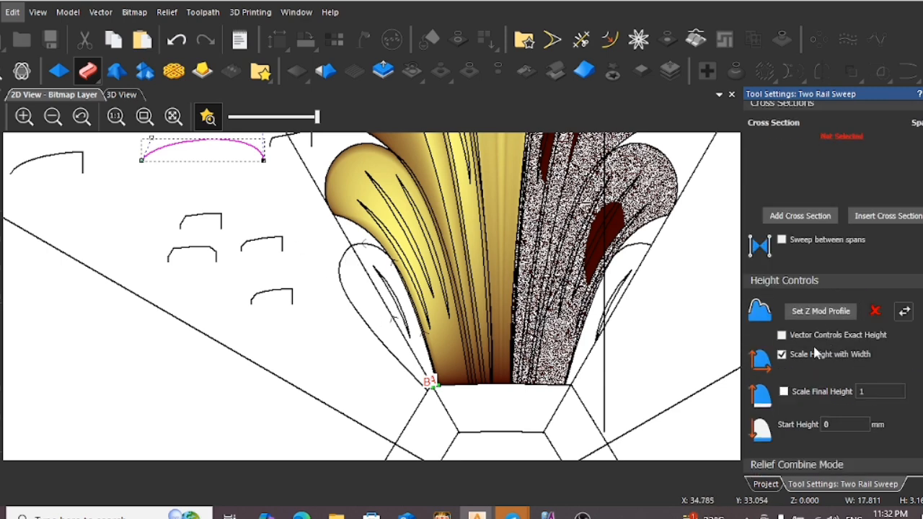
{"action": "left_click", "coordinate": [822, 311]}
{"action": "scroll", "coordinate": [466, 281], "scroll_direction": "down", "scroll_amount": 2}
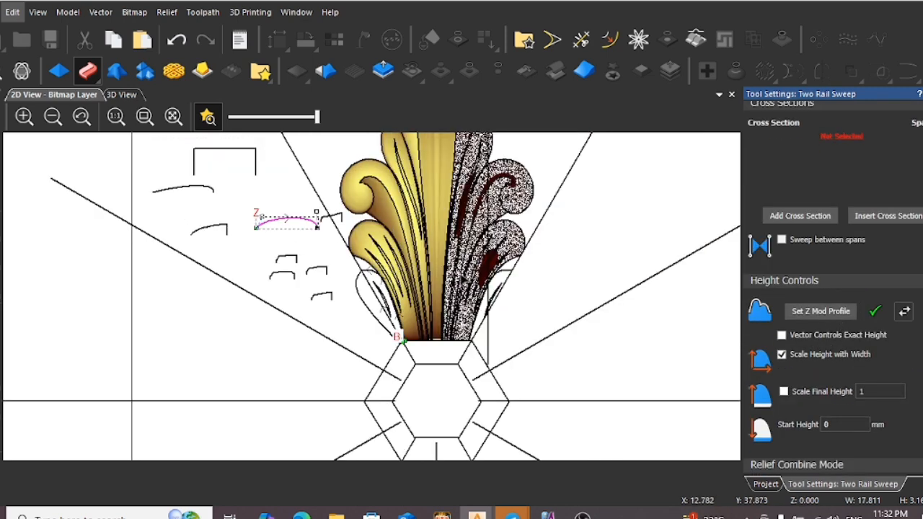
{"action": "scroll", "coordinate": [339, 281], "scroll_direction": "up", "scroll_amount": 2}
{"action": "scroll", "coordinate": [337, 294], "scroll_direction": "up", "scroll_amount": 2}
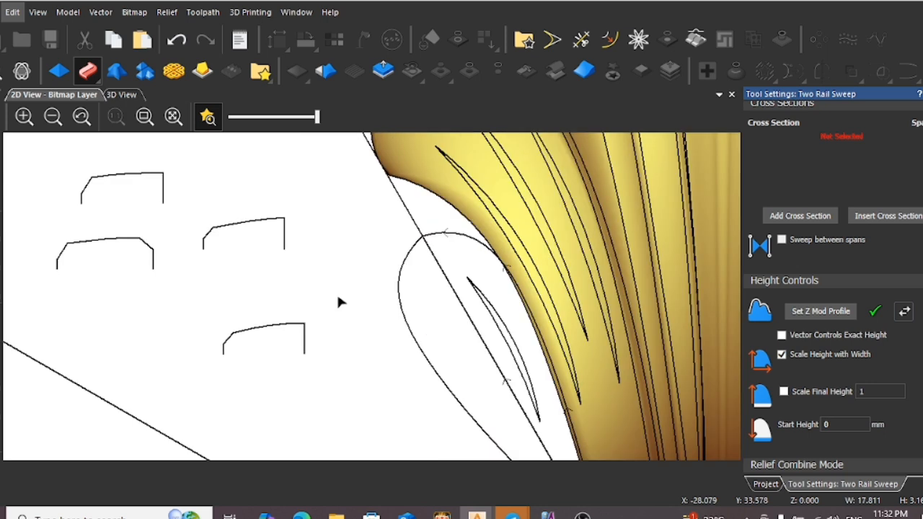
Add the lowest of the small open profiles, left of the bottom leaf, as the two-rail sweep's cross section
{"action": "left_click", "coordinate": [281, 330]}
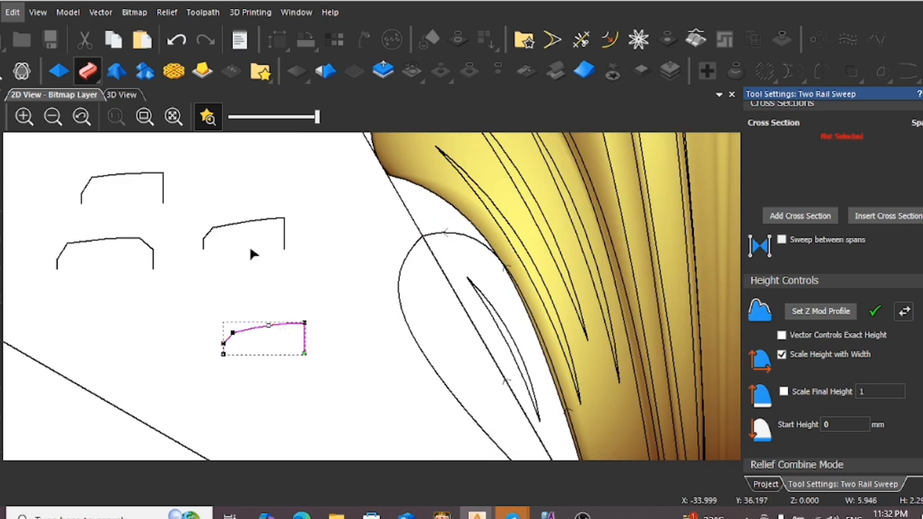
{"action": "left_click", "coordinate": [249, 222]}
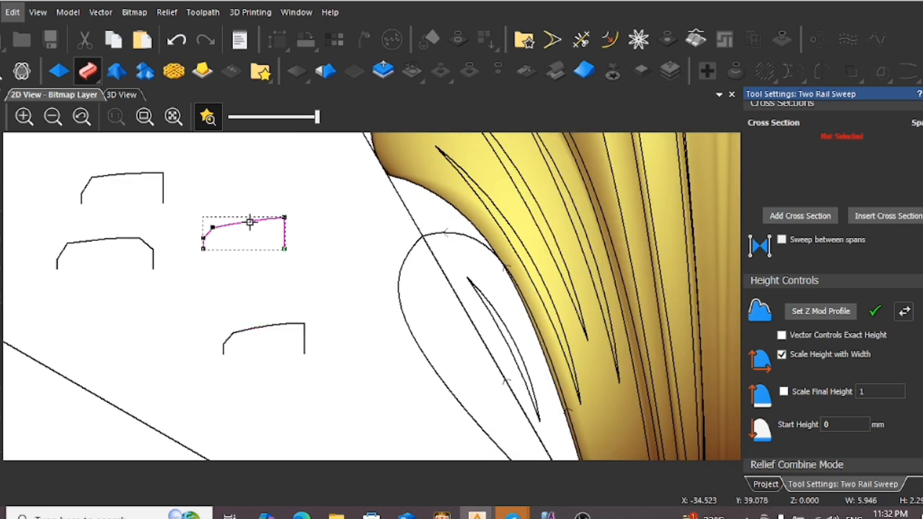
{"action": "left_click", "coordinate": [266, 331]}
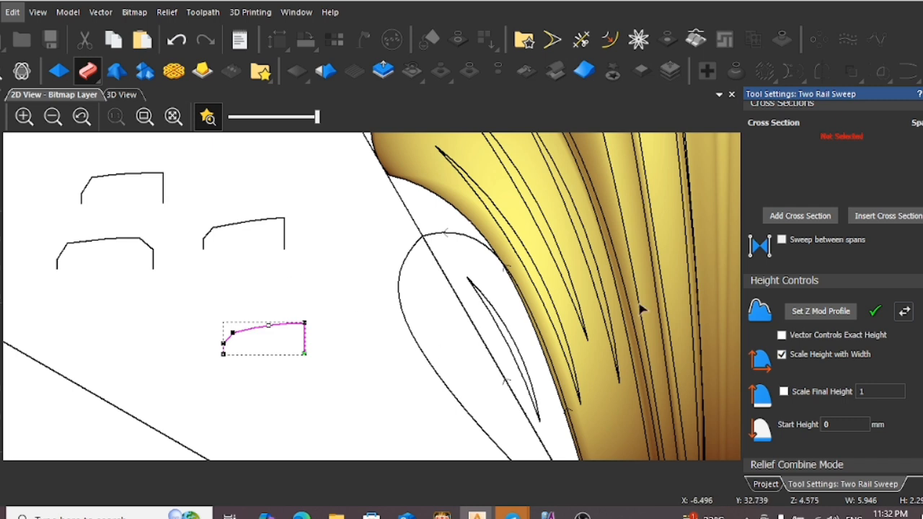
{"action": "scroll", "coordinate": [869, 357], "scroll_direction": "down", "scroll_amount": 3}
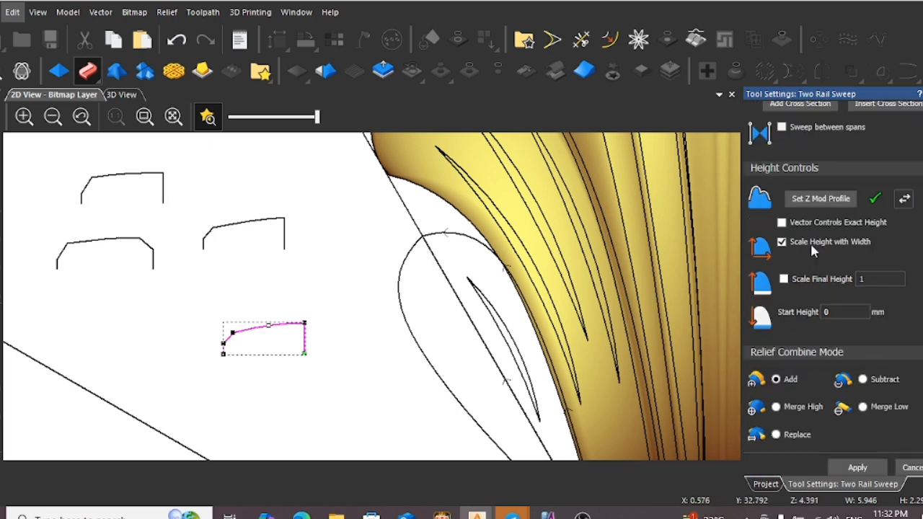
{"action": "scroll", "coordinate": [822, 230], "scroll_direction": "up", "scroll_amount": 5}
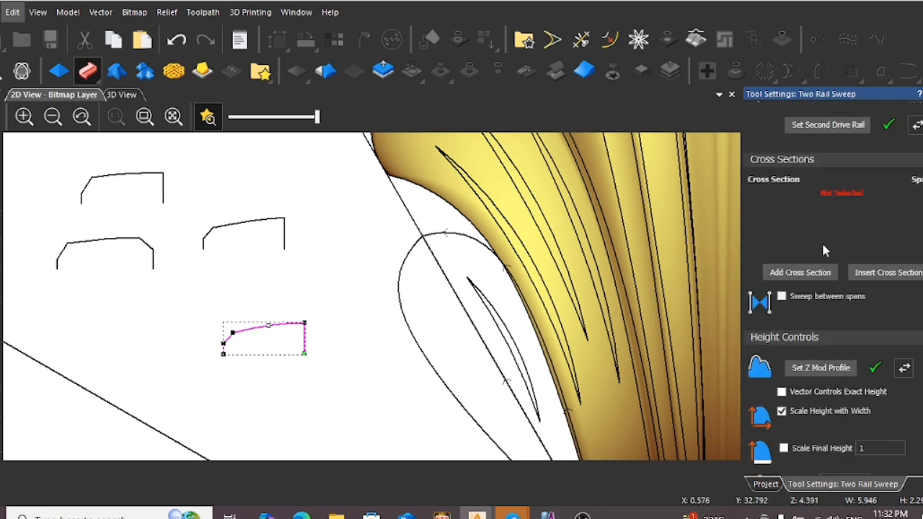
{"action": "left_click", "coordinate": [802, 274]}
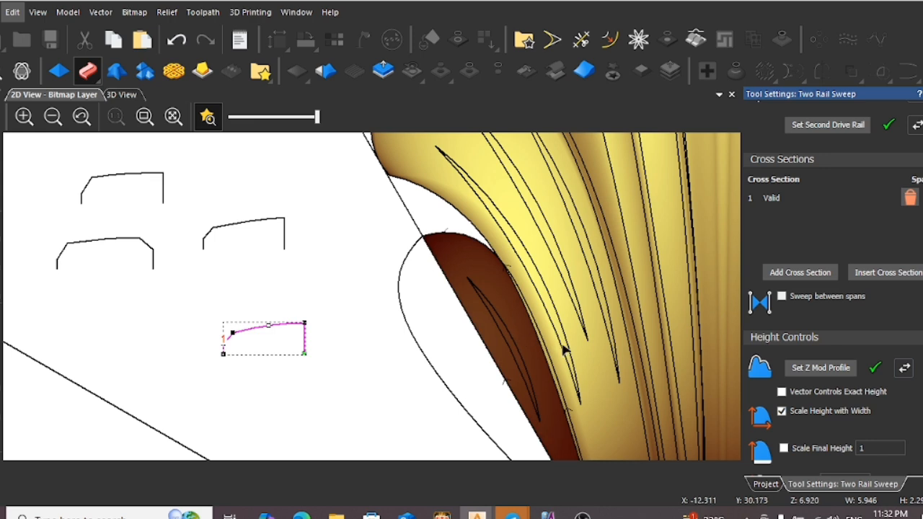
Turn off Scale Height with Width and enable Scale Final Height at 6 for the sweep
{"action": "scroll", "coordinate": [836, 321], "scroll_direction": "down", "scroll_amount": 2}
{"action": "scroll", "coordinate": [837, 321], "scroll_direction": "down", "scroll_amount": 2}
{"action": "left_click", "coordinate": [785, 241]}
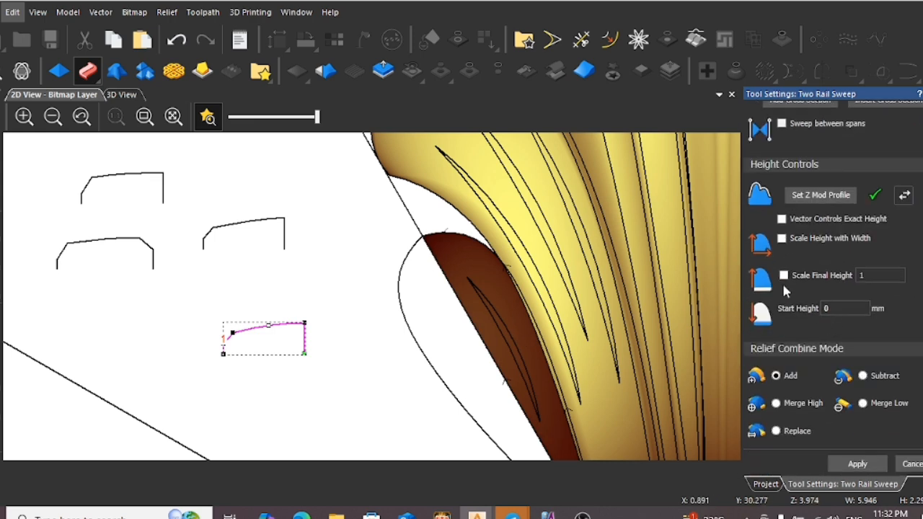
{"action": "left_click", "coordinate": [784, 277]}
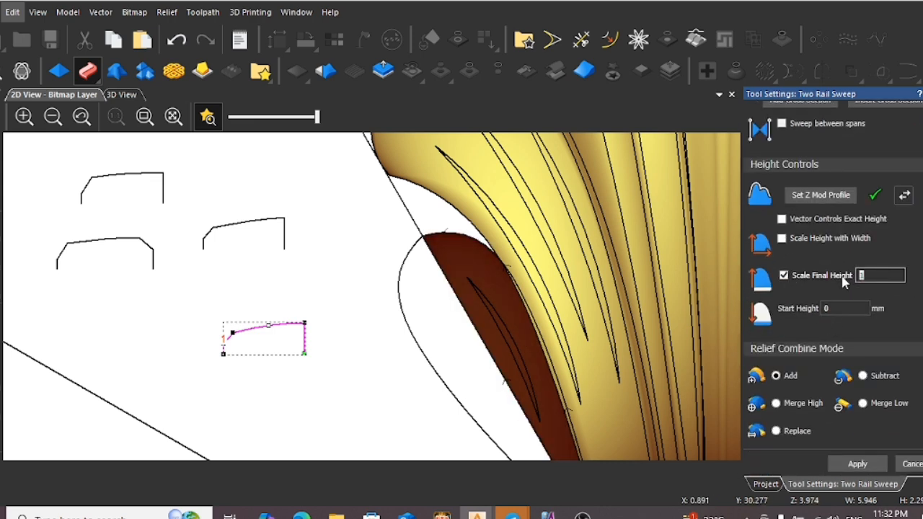
{"action": "type", "text": "6"}
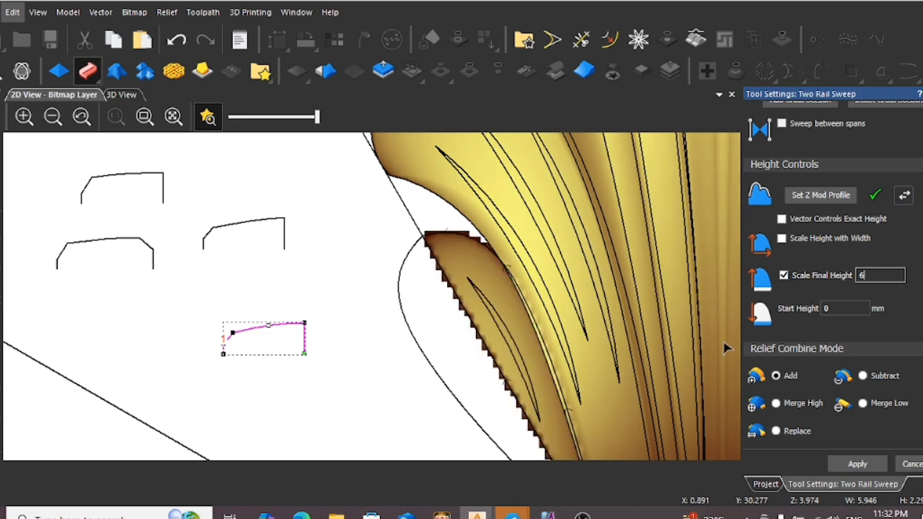
Apply the two-rail sweep to the bottom left leaf in Merge High mode and close the tool
{"action": "left_click", "coordinate": [777, 404]}
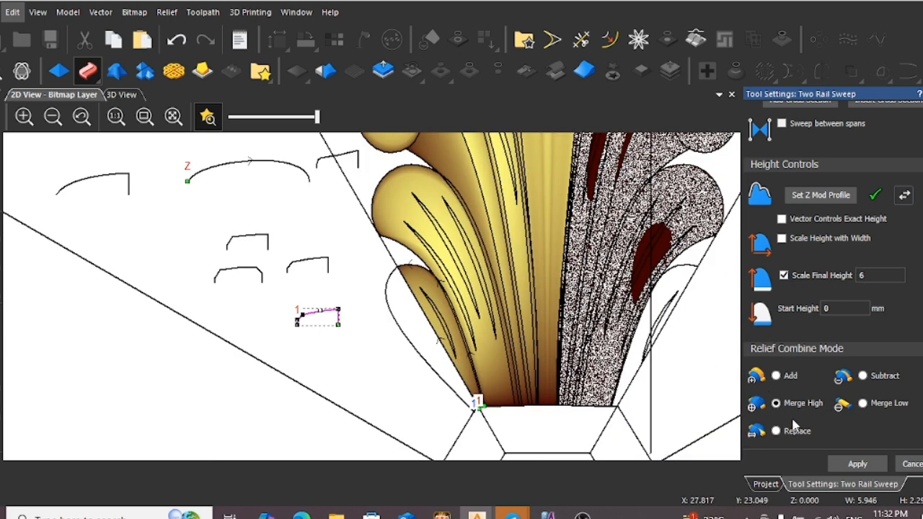
{"action": "left_click", "coordinate": [856, 464]}
{"action": "scroll", "coordinate": [491, 300], "scroll_direction": "down", "scroll_amount": 1}
{"action": "scroll", "coordinate": [373, 296], "scroll_direction": "down", "scroll_amount": 1}
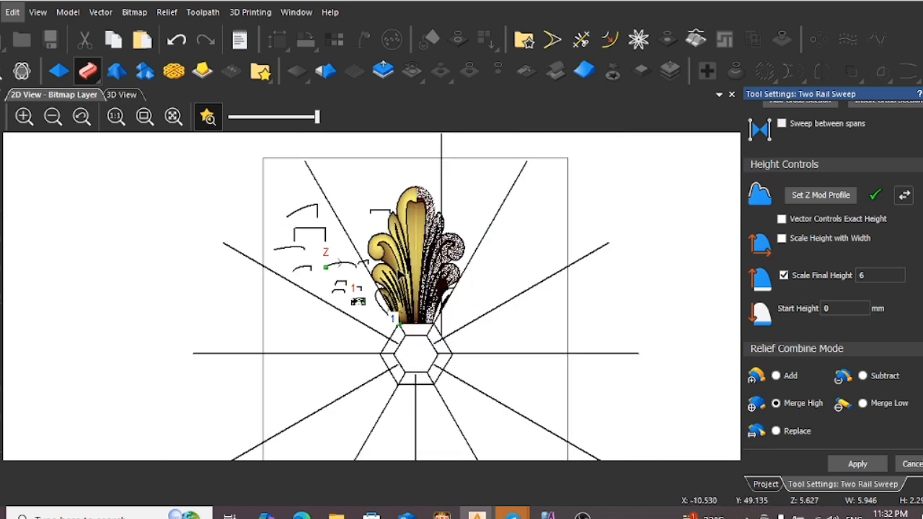
{"action": "left_click", "coordinate": [916, 463]}
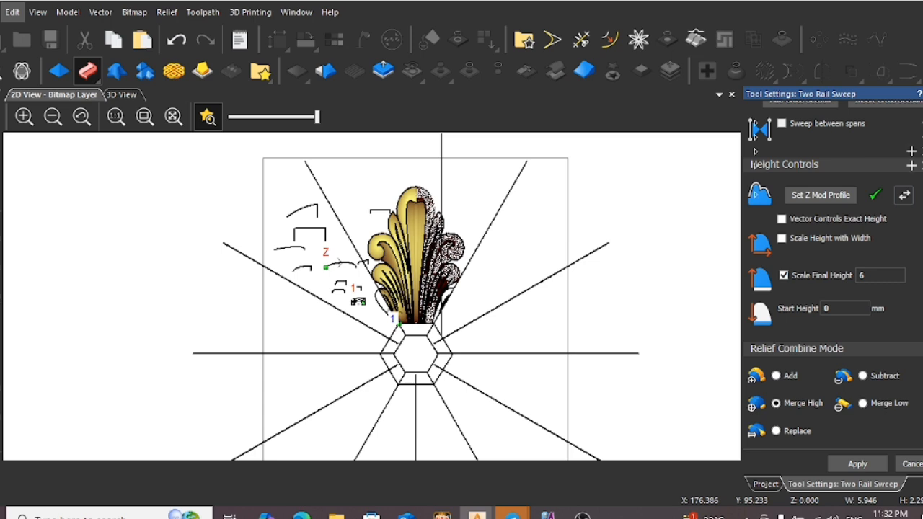
Reshape the outermost vein on the leaf above the bottom left one by moving its two upper curve handles inward
{"action": "scroll", "coordinate": [433, 275], "scroll_direction": "up", "scroll_amount": 1}
{"action": "scroll", "coordinate": [365, 303], "scroll_direction": "up", "scroll_amount": 1}
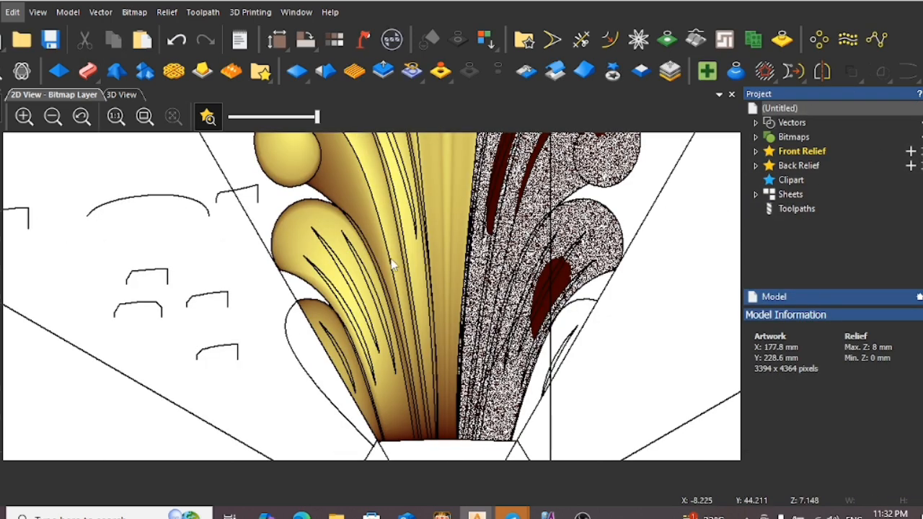
{"action": "scroll", "coordinate": [394, 264], "scroll_direction": "down", "scroll_amount": 1}
{"action": "scroll", "coordinate": [367, 306], "scroll_direction": "up", "scroll_amount": 1}
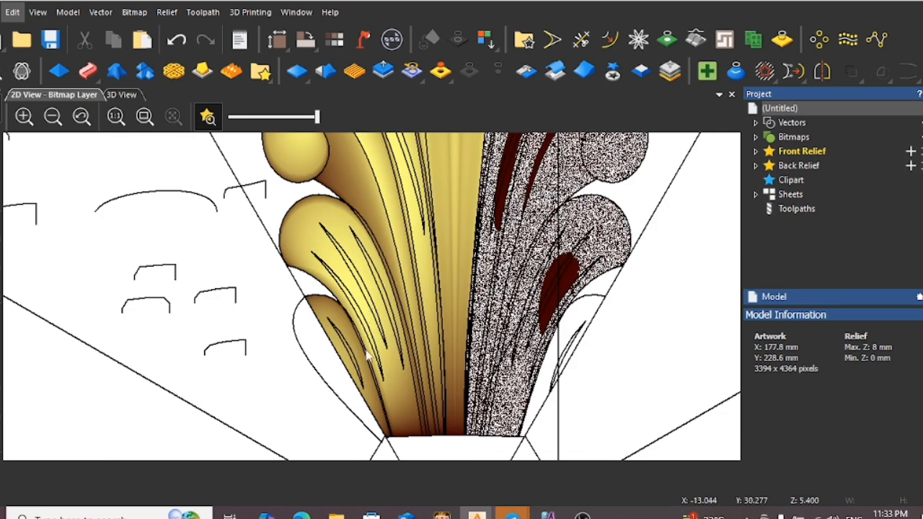
{"action": "scroll", "coordinate": [358, 351], "scroll_direction": "up", "scroll_amount": 1}
{"action": "left_click", "coordinate": [347, 356]}
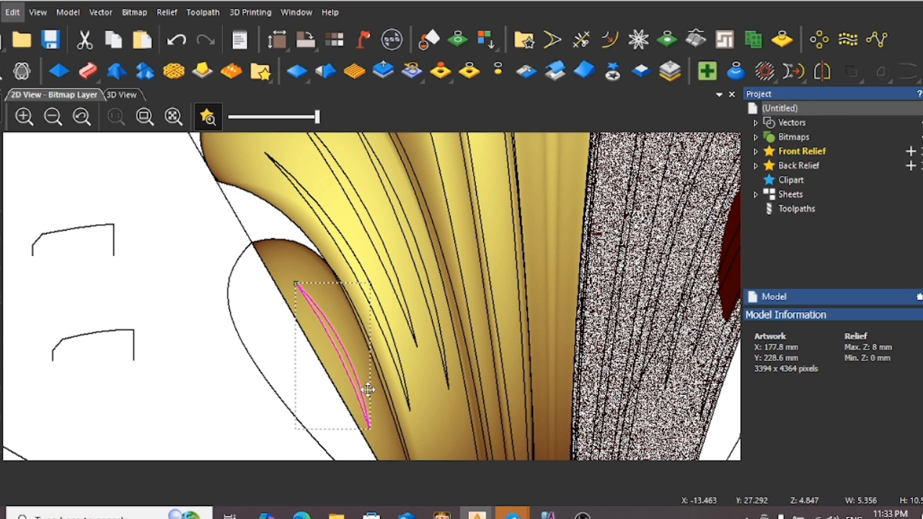
{"action": "scroll", "coordinate": [331, 264], "scroll_direction": "up", "scroll_amount": 2}
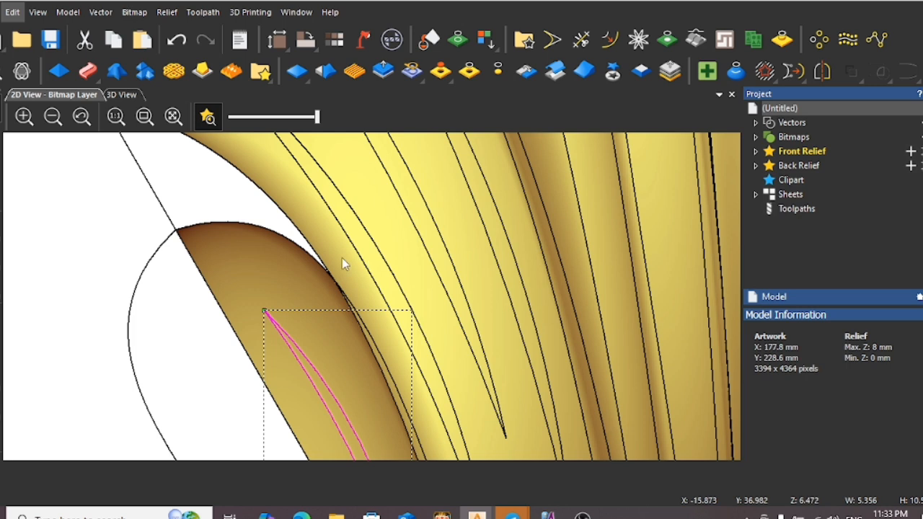
{"action": "left_click", "coordinate": [343, 257]}
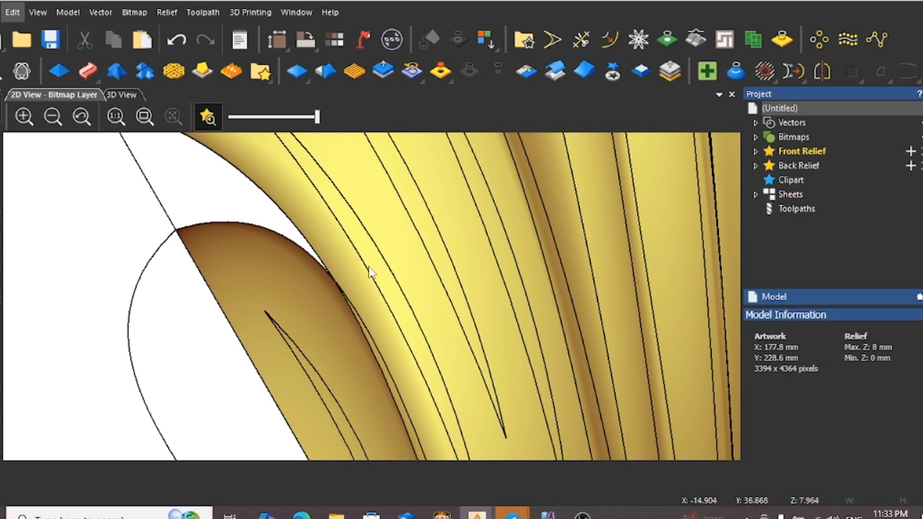
{"action": "left_click", "coordinate": [387, 269]}
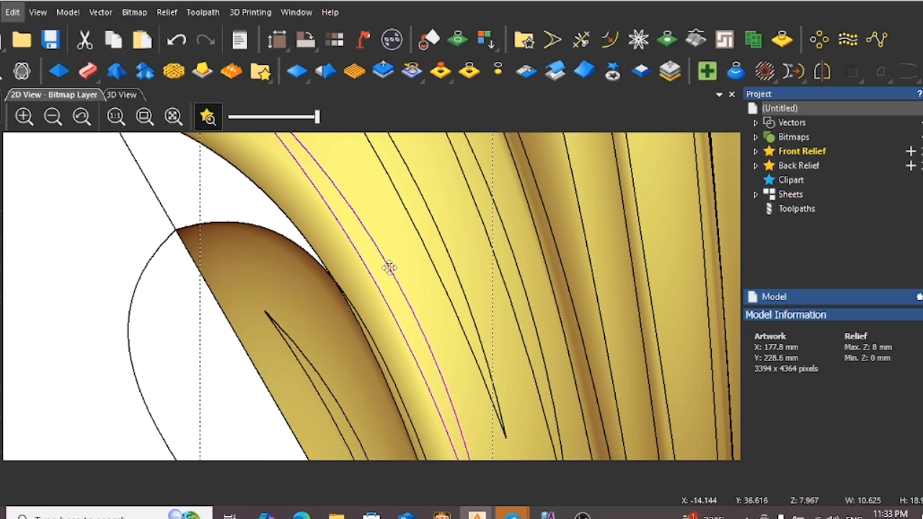
{"action": "double_click", "coordinate": [390, 266]}
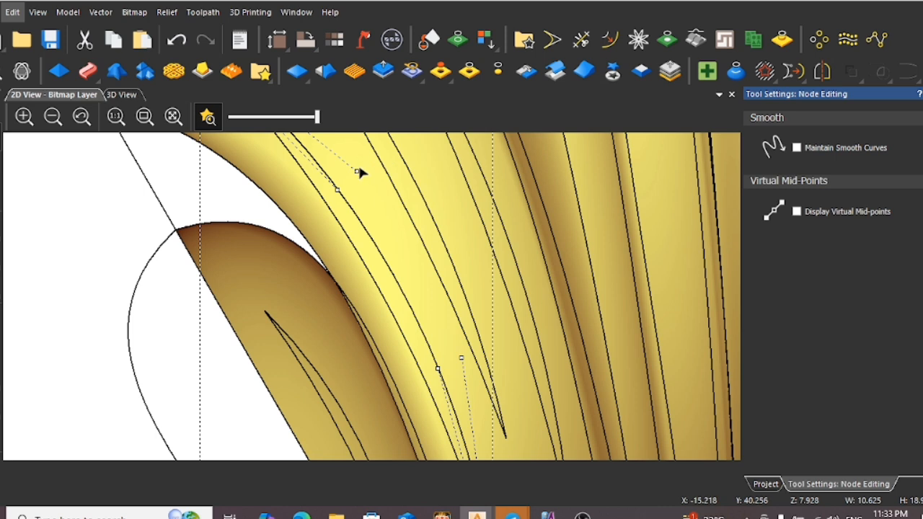
{"action": "left_click_drag", "start_coordinate": [357, 170], "coordinate": [367, 161]}
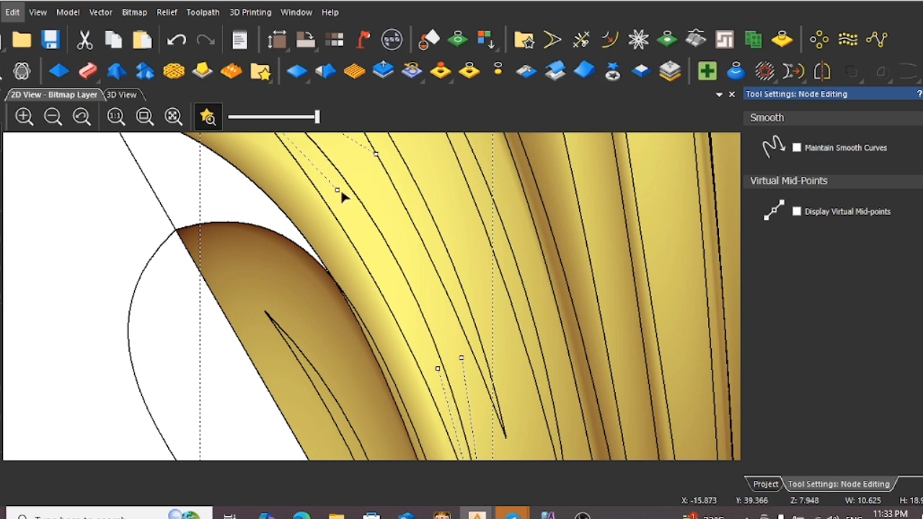
{"action": "left_click_drag", "start_coordinate": [337, 189], "coordinate": [358, 190]}
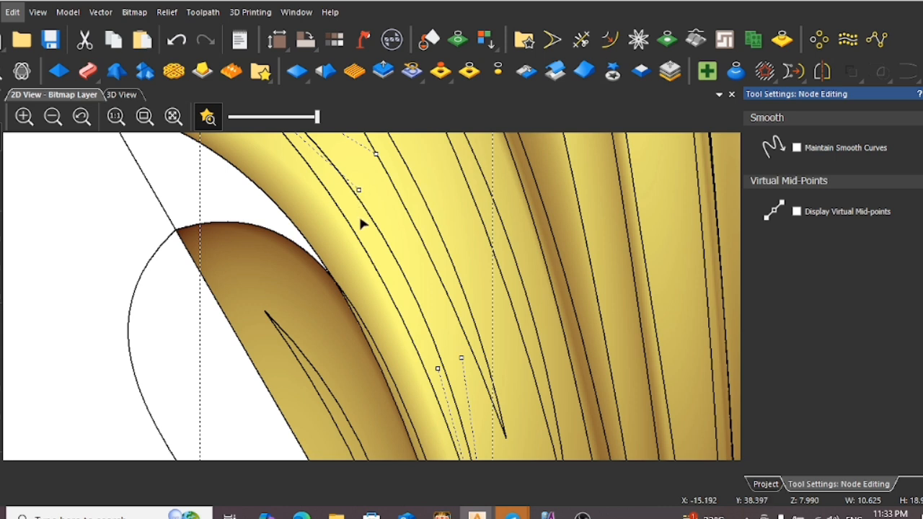
{"action": "scroll", "coordinate": [360, 219], "scroll_direction": "down", "scroll_amount": 1}
{"action": "left_click", "coordinate": [239, 253]}
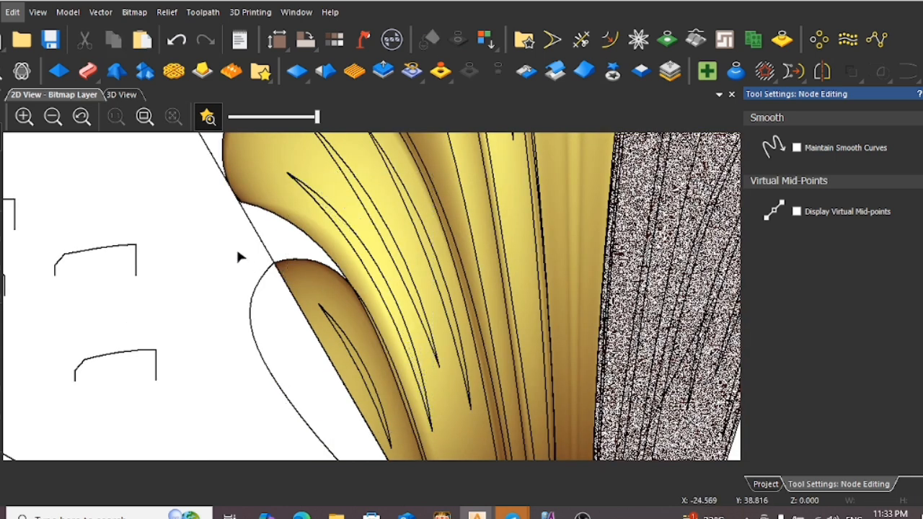
Group the left side's five slender vein vectors: three on the second leaf, one on the bottom leaf and one on the narrow upper leaf
{"action": "left_click", "coordinate": [396, 303]}
{"action": "left_click", "coordinate": [409, 292], "text": "shift"}
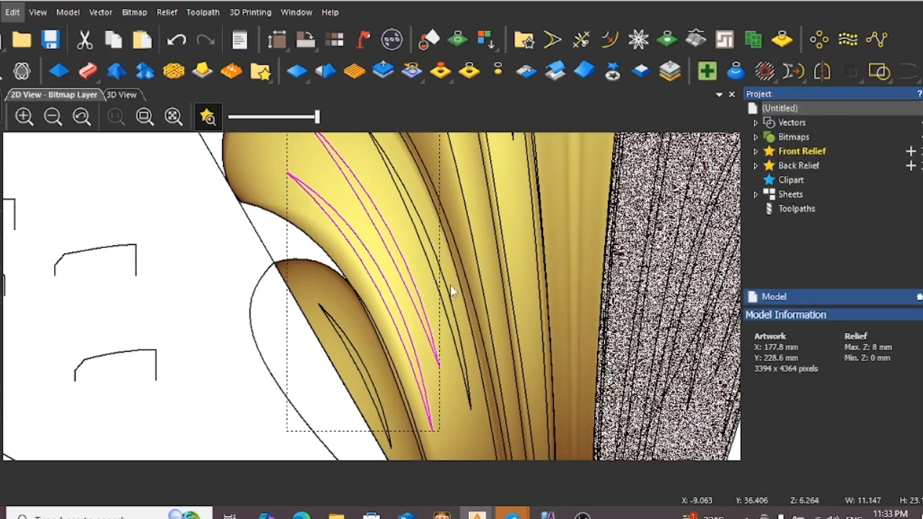
{"action": "left_click", "coordinate": [445, 287], "text": "shift"}
{"action": "left_click", "coordinate": [360, 361], "text": "shift"}
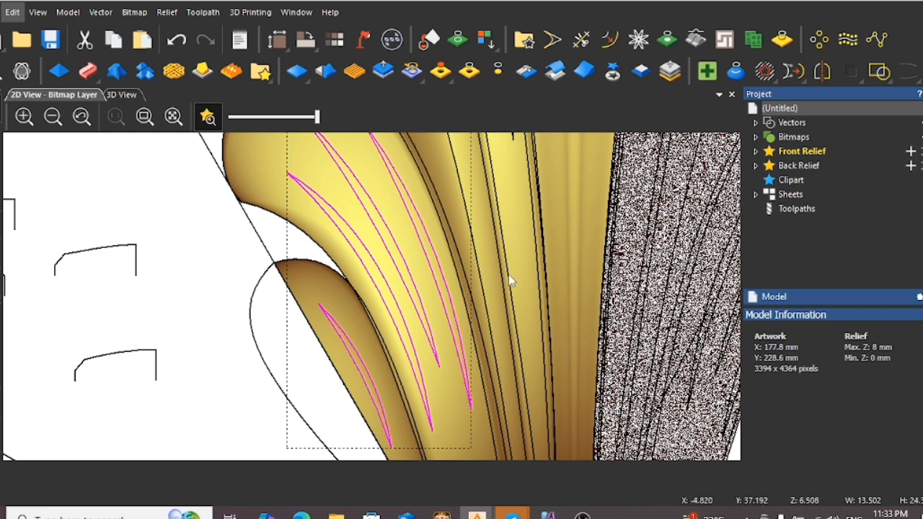
{"action": "scroll", "coordinate": [509, 274], "scroll_direction": "down", "scroll_amount": 1}
{"action": "scroll", "coordinate": [453, 197], "scroll_direction": "down", "scroll_amount": 1}
{"action": "scroll", "coordinate": [436, 218], "scroll_direction": "up", "scroll_amount": 2}
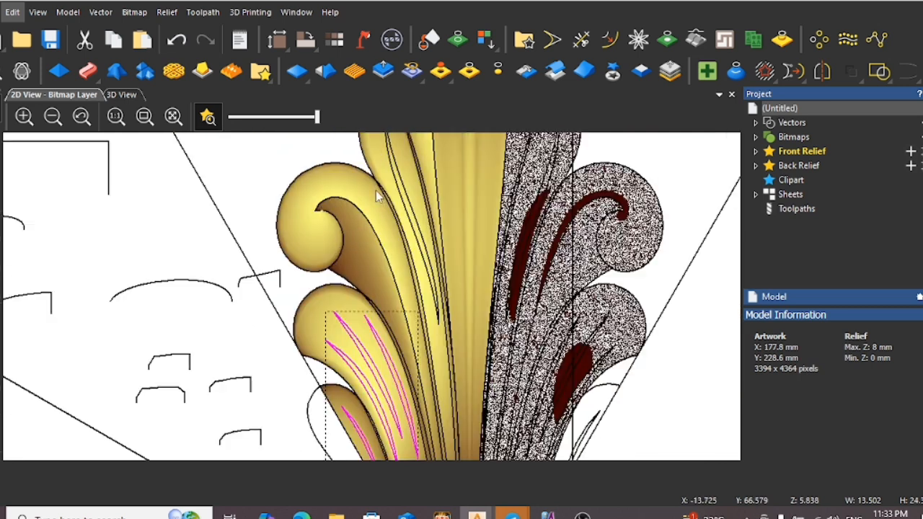
{"action": "left_click", "coordinate": [409, 218], "text": "shift"}
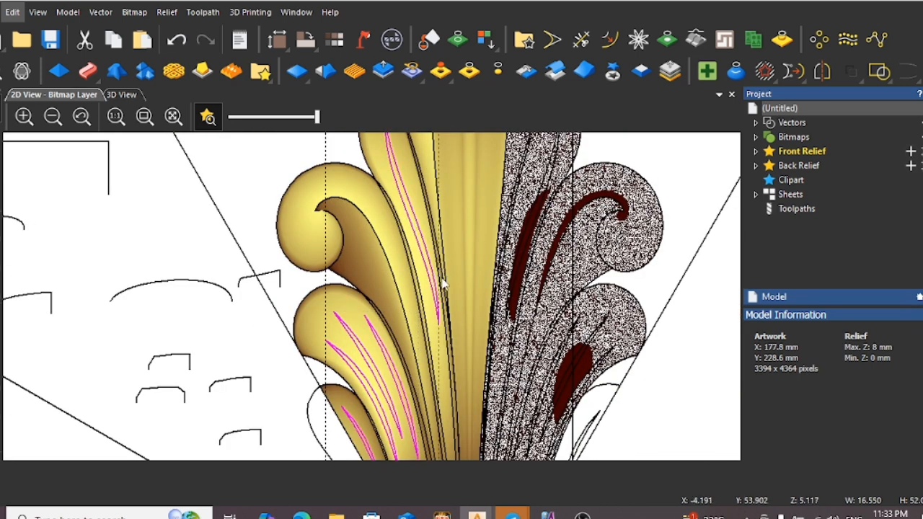
{"action": "scroll", "coordinate": [441, 285], "scroll_direction": "down", "scroll_amount": 1}
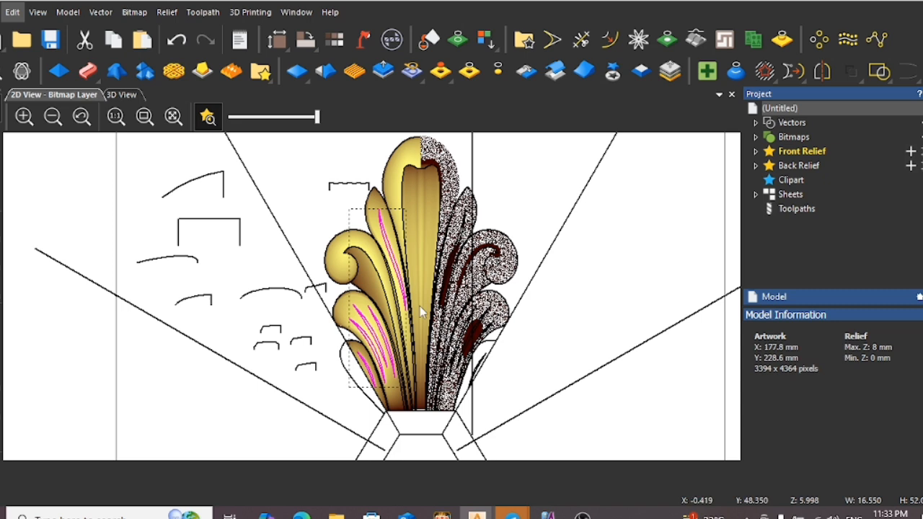
{"action": "key", "text": "ctrl+g"}
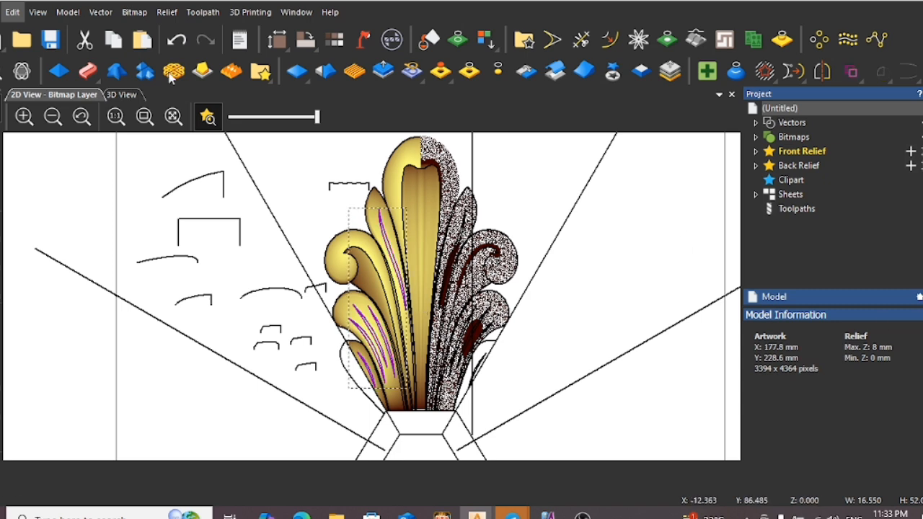
Start the Shape Editor on the grouped veins and choose the Square profile
{"action": "left_click", "coordinate": [60, 72]}
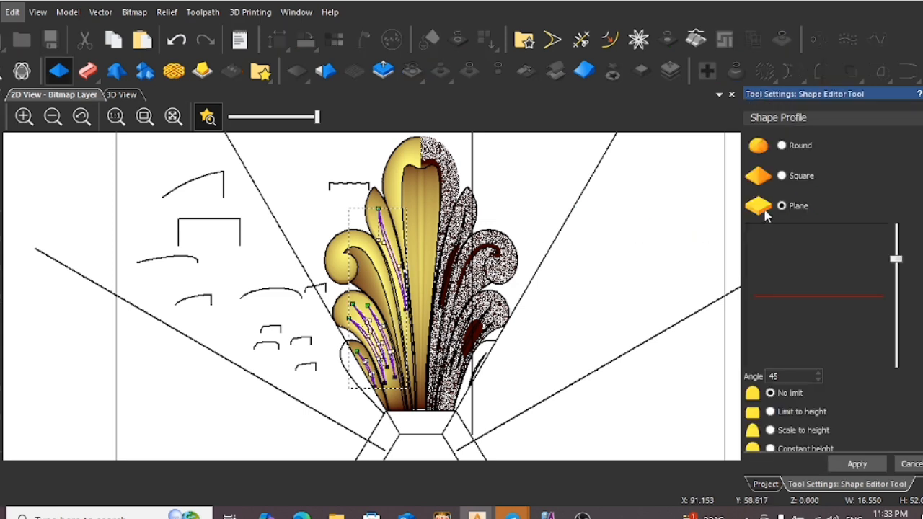
{"action": "left_click", "coordinate": [782, 176]}
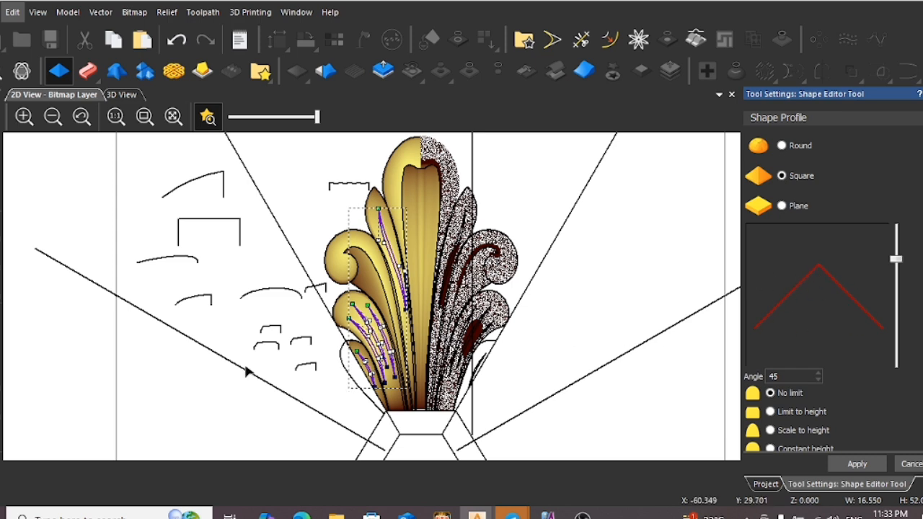
Try the veins' square profile at angles of -29 and 32
{"action": "left_click_drag", "start_coordinate": [898, 265], "coordinate": [897, 319]}
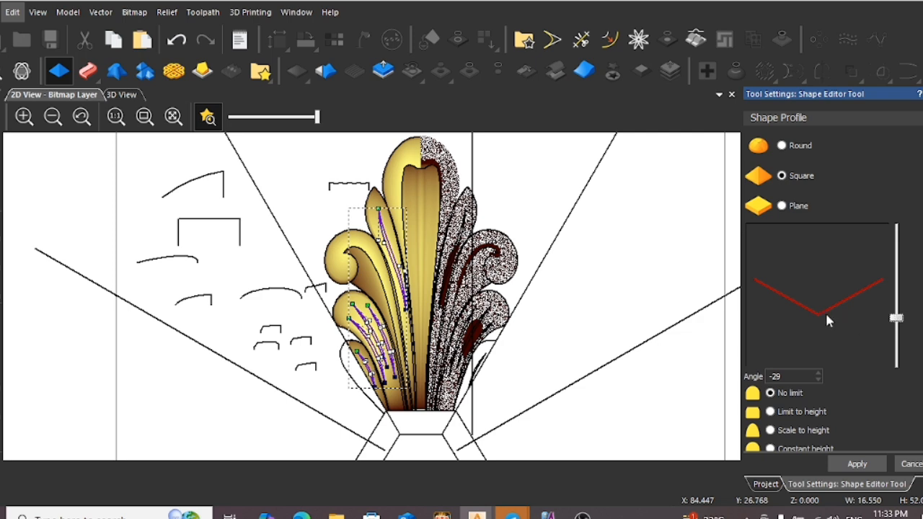
{"action": "left_click_drag", "start_coordinate": [897, 318], "coordinate": [897, 271]}
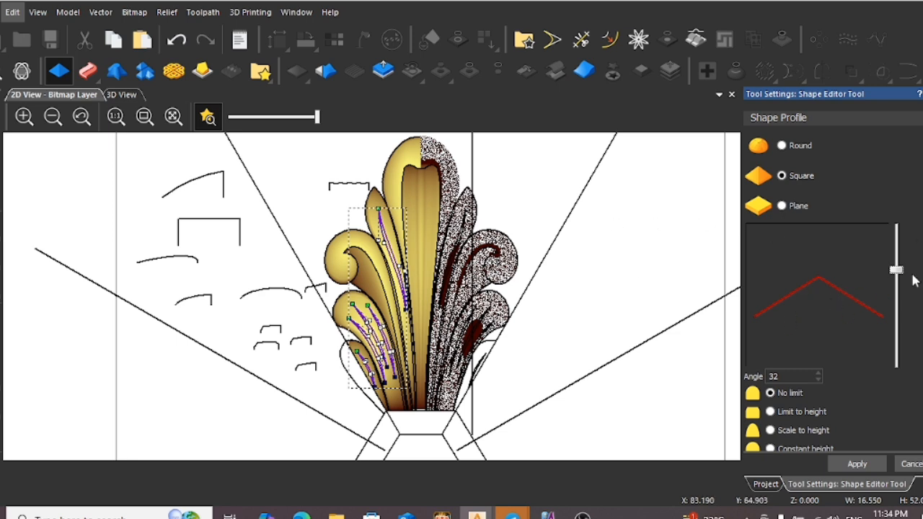
{"action": "mouse_move", "coordinate": [898, 271]}
{"action": "left_mouse_down"}
{"action": "mouse_move", "coordinate": [896, 338]}
{"action": "mouse_move", "coordinate": [897, 270]}
{"action": "left_mouse_up"}
Set the veins' square profile to an angle of 45, scaled to a height of 3 mm
{"action": "double_click", "coordinate": [795, 377]}
{"action": "type", "text": "45"}
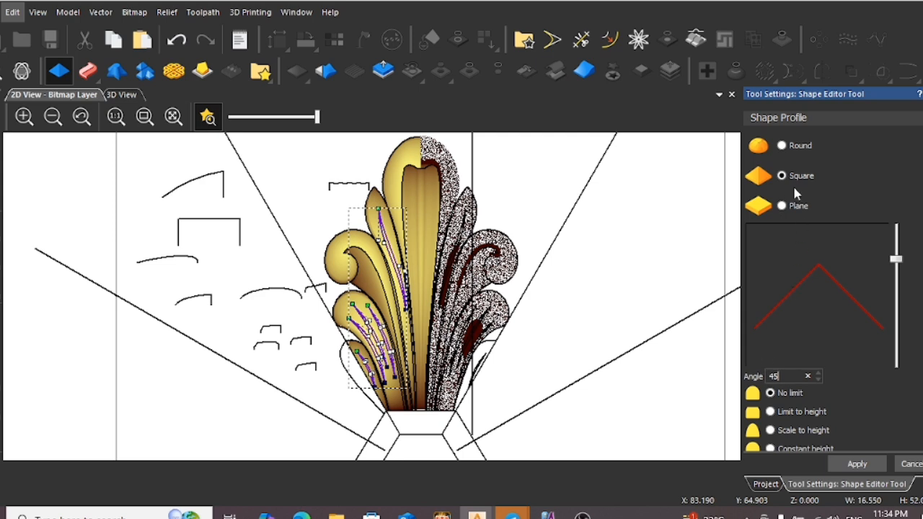
{"action": "scroll", "coordinate": [798, 400], "scroll_direction": "down", "scroll_amount": 2}
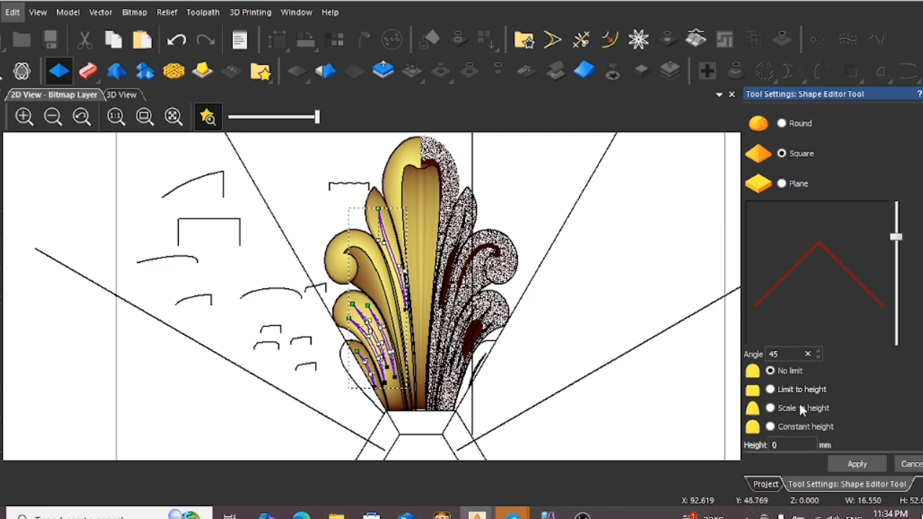
{"action": "left_click", "coordinate": [770, 376]}
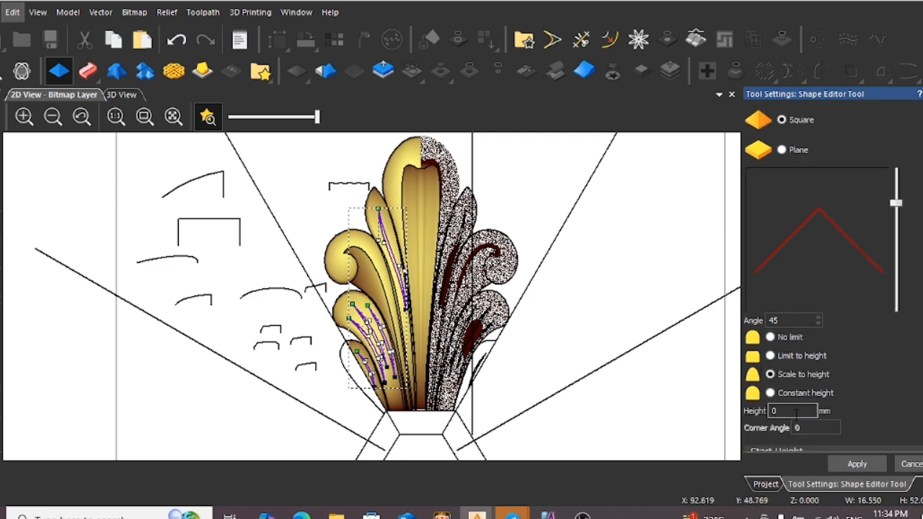
{"action": "scroll", "coordinate": [773, 409], "scroll_direction": "down", "scroll_amount": 4}
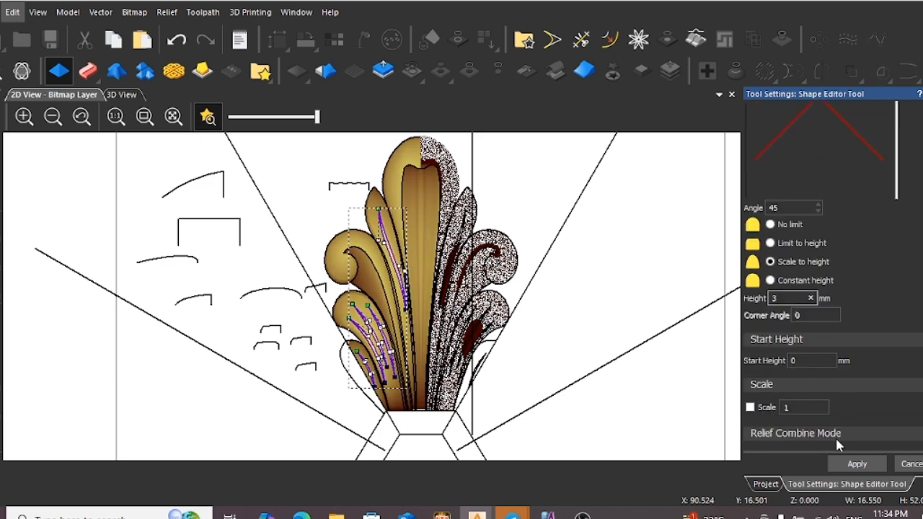
Subtract the vein profile from the leaf relief and close the Shape Editor
{"action": "scroll", "coordinate": [823, 440], "scroll_direction": "down", "scroll_amount": 6}
{"action": "left_click", "coordinate": [863, 292]}
{"action": "scroll", "coordinate": [376, 354], "scroll_direction": "up", "scroll_amount": 3}
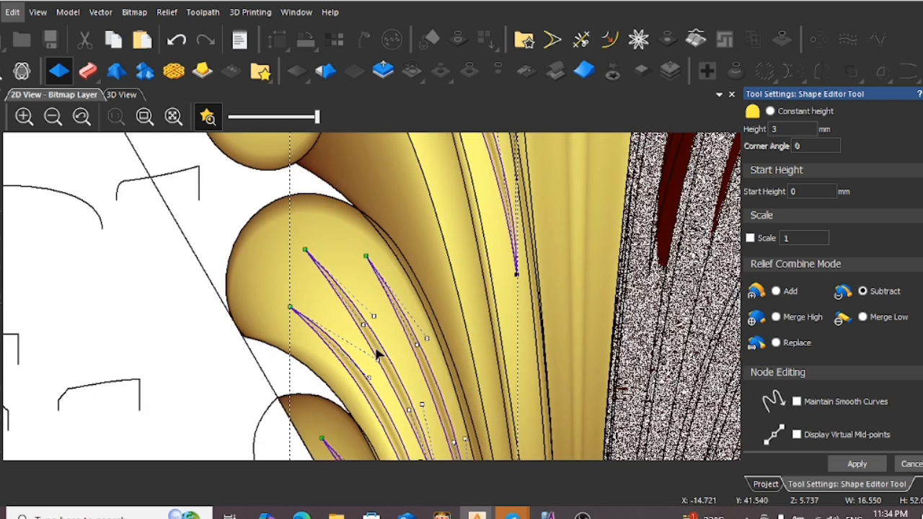
{"action": "scroll", "coordinate": [377, 353], "scroll_direction": "up", "scroll_amount": 3}
{"action": "scroll", "coordinate": [458, 361], "scroll_direction": "down", "scroll_amount": 3}
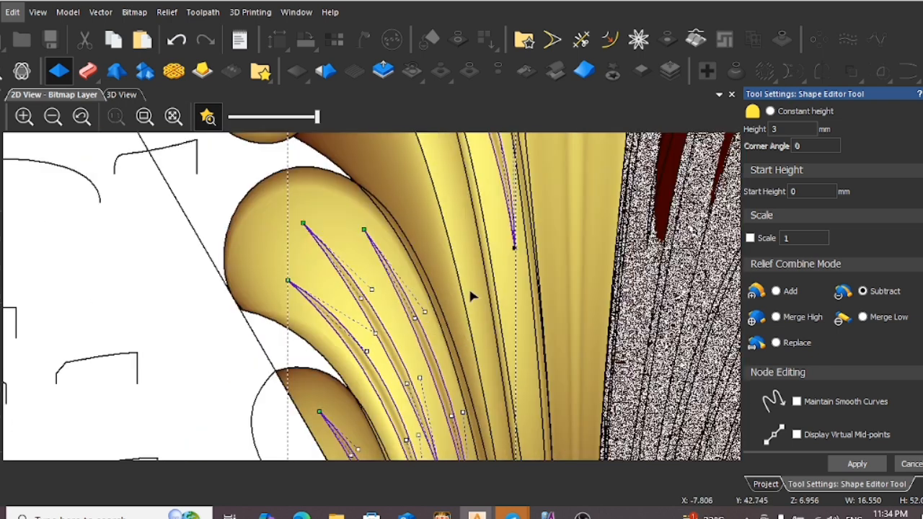
{"action": "scroll", "coordinate": [793, 364], "scroll_direction": "down", "scroll_amount": 1}
{"action": "left_click", "coordinate": [857, 464]}
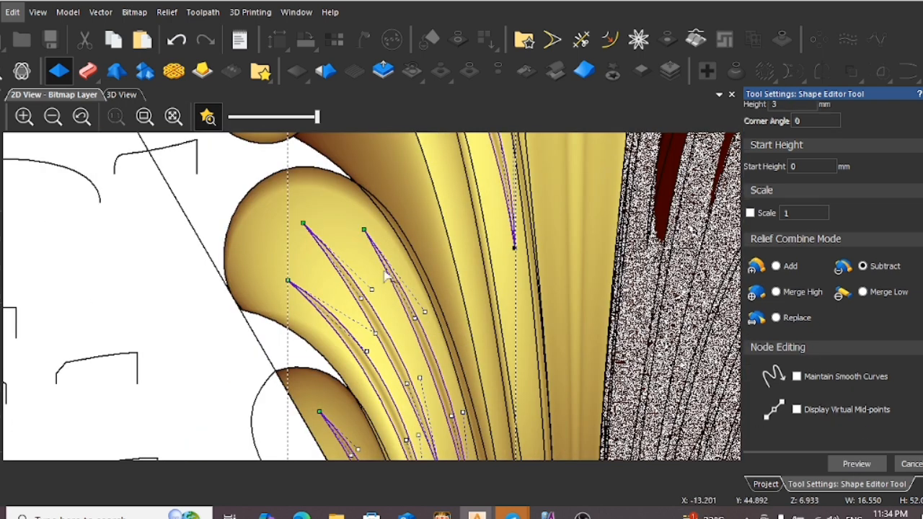
{"action": "key", "text": "Escape"}
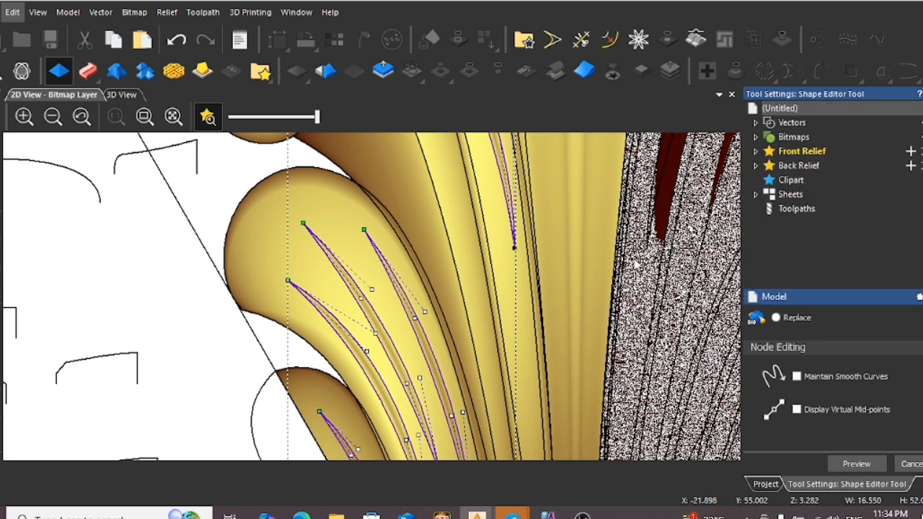
Mirror-merge the relief with the Right over left option so the leaf's finished left half is mirrored onto its right half
{"action": "scroll", "coordinate": [402, 257], "scroll_direction": "down", "scroll_amount": 5}
{"action": "scroll", "coordinate": [425, 242], "scroll_direction": "up", "scroll_amount": 3}
{"action": "scroll", "coordinate": [277, 277], "scroll_direction": "down", "scroll_amount": 2}
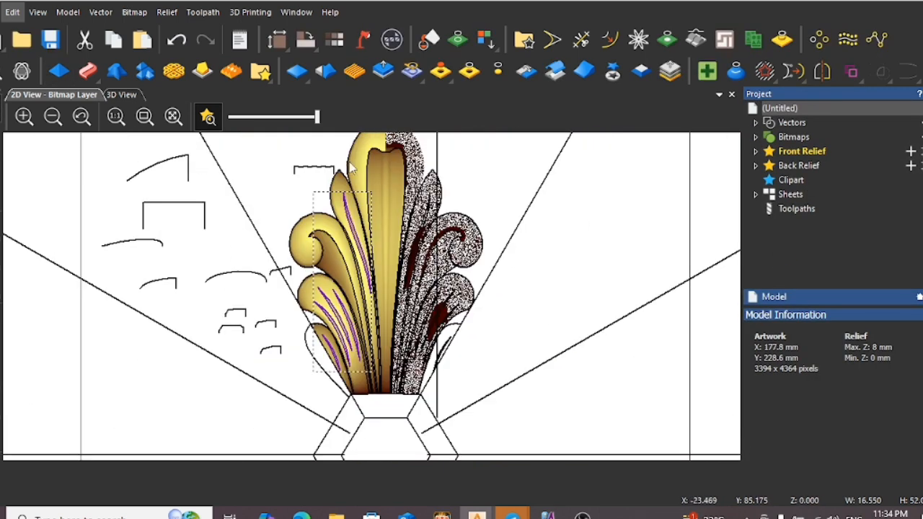
{"action": "left_click", "coordinate": [526, 72]}
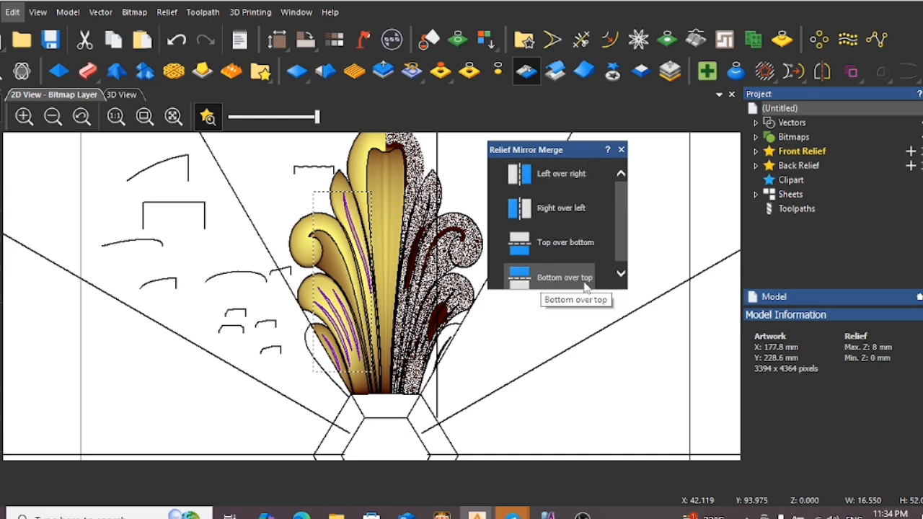
{"action": "left_click", "coordinate": [518, 221]}
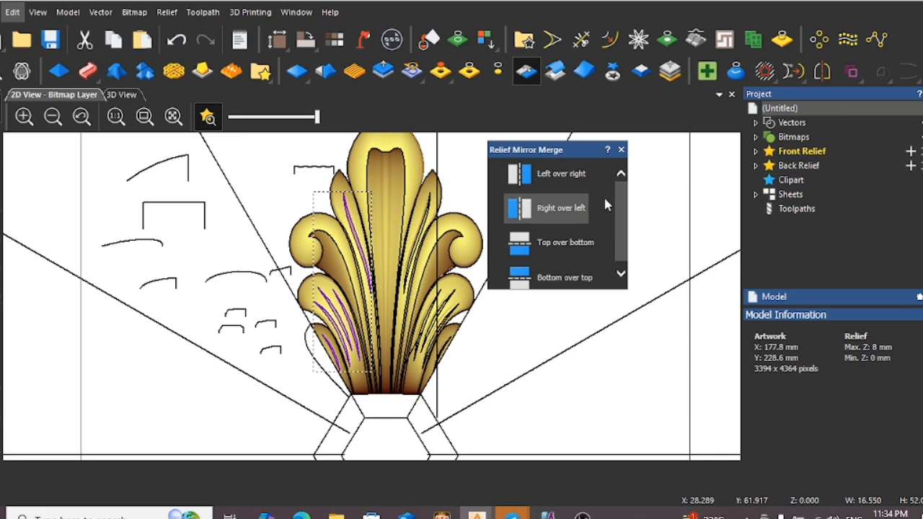
{"action": "left_click", "coordinate": [621, 150]}
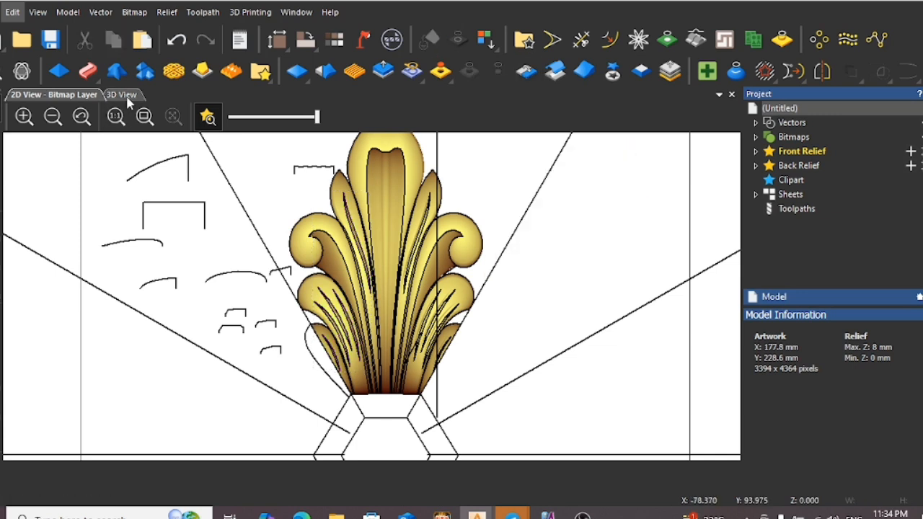
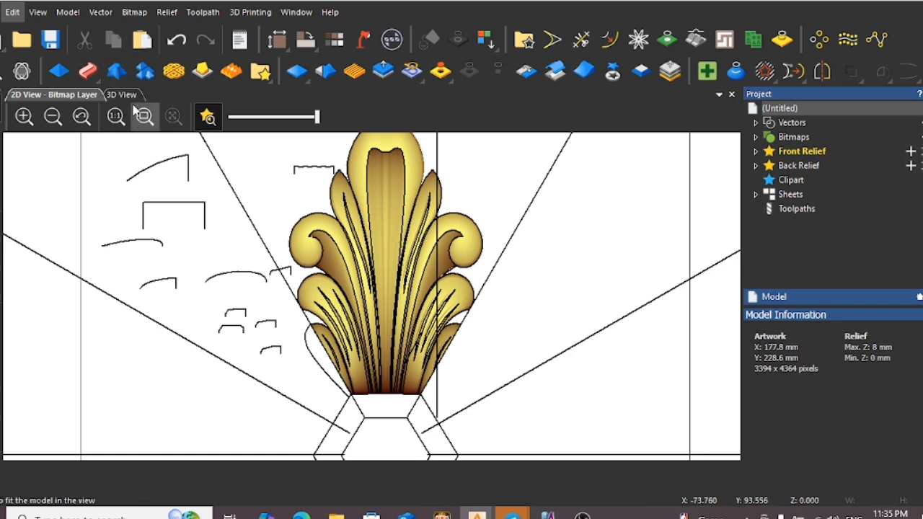
Show the leaf in 3D with the vectors and zero plane hidden, and examine its surface from several angles
{"action": "key", "text": "F3"}
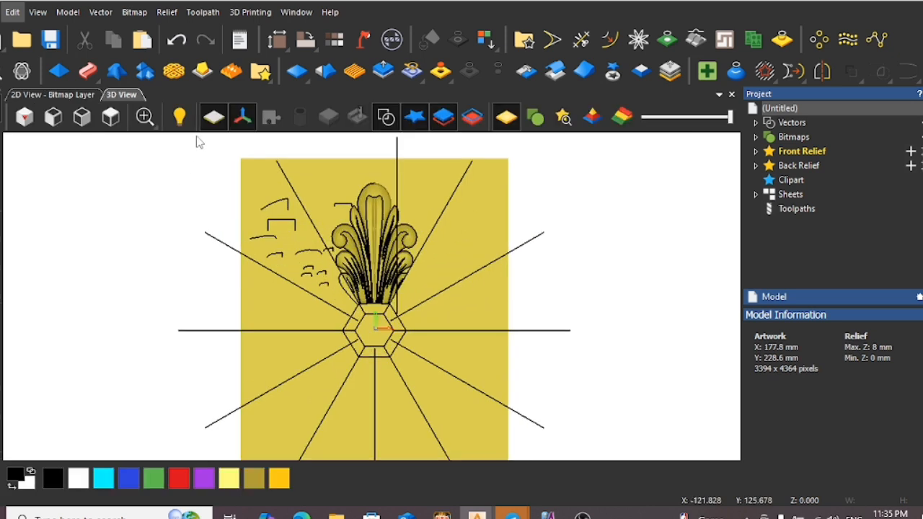
{"action": "left_click", "coordinate": [387, 117]}
{"action": "scroll", "coordinate": [377, 241], "scroll_direction": "up", "scroll_amount": 2}
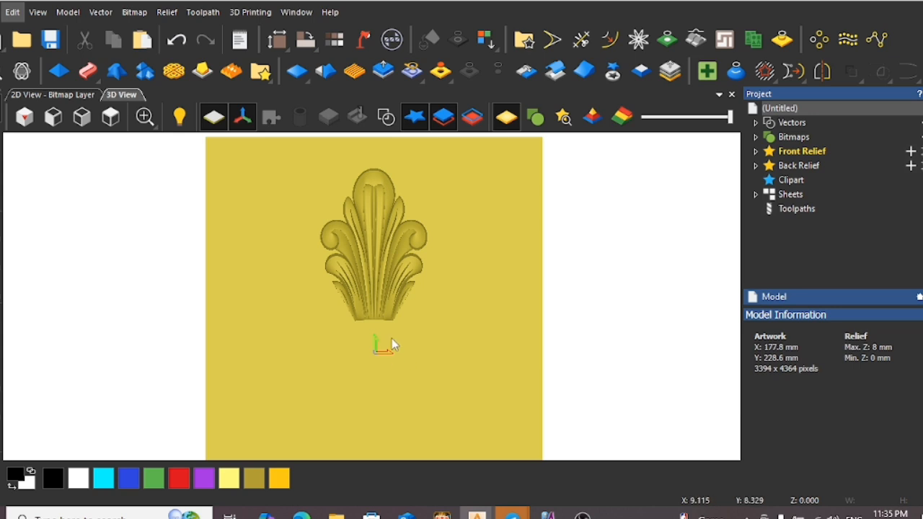
{"action": "left_click", "coordinate": [214, 117]}
{"action": "scroll", "coordinate": [371, 246], "scroll_direction": "up", "scroll_amount": 5}
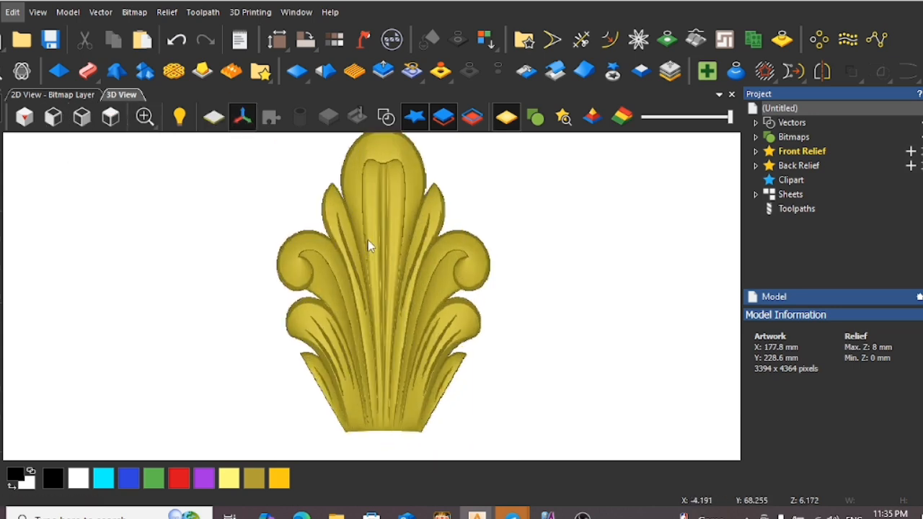
{"action": "left_click_drag", "start_coordinate": [398, 308], "coordinate": [400, 212]}
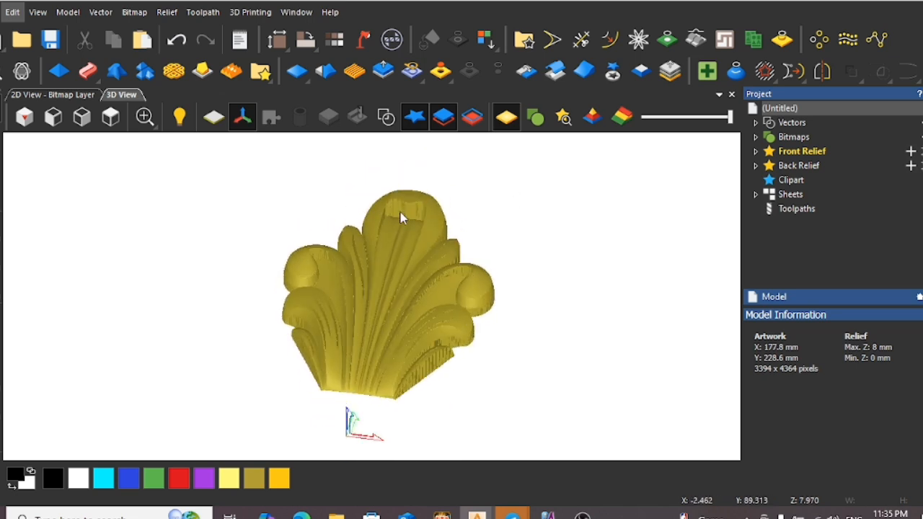
{"action": "left_click_drag", "start_coordinate": [433, 295], "coordinate": [356, 330]}
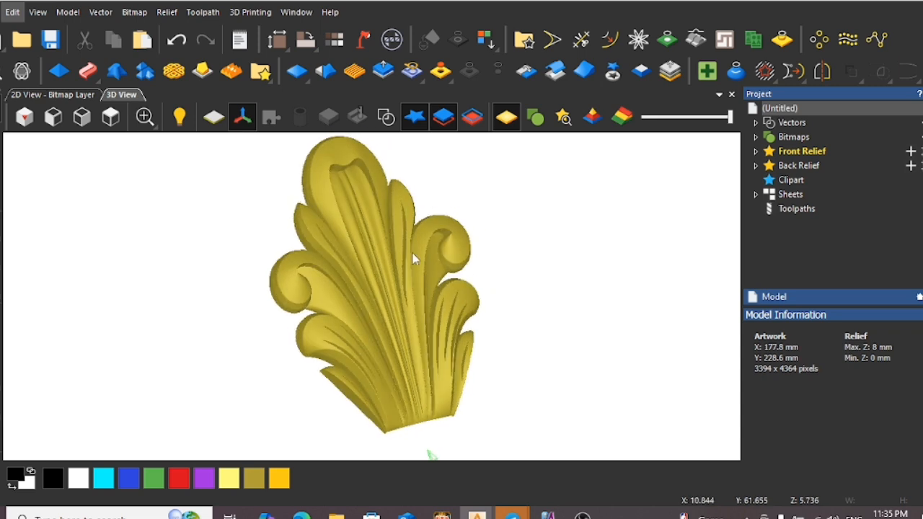
{"action": "left_click_drag", "start_coordinate": [445, 325], "coordinate": [326, 237]}
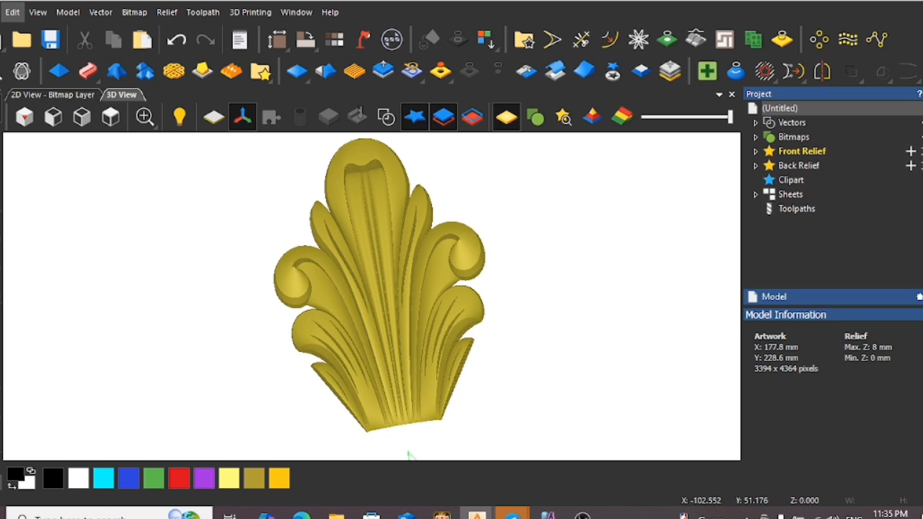
Start the Smooth sculpting tool with a round brush of 253 pixels radius and 27% strength
{"action": "left_click", "coordinate": [1, 476]}
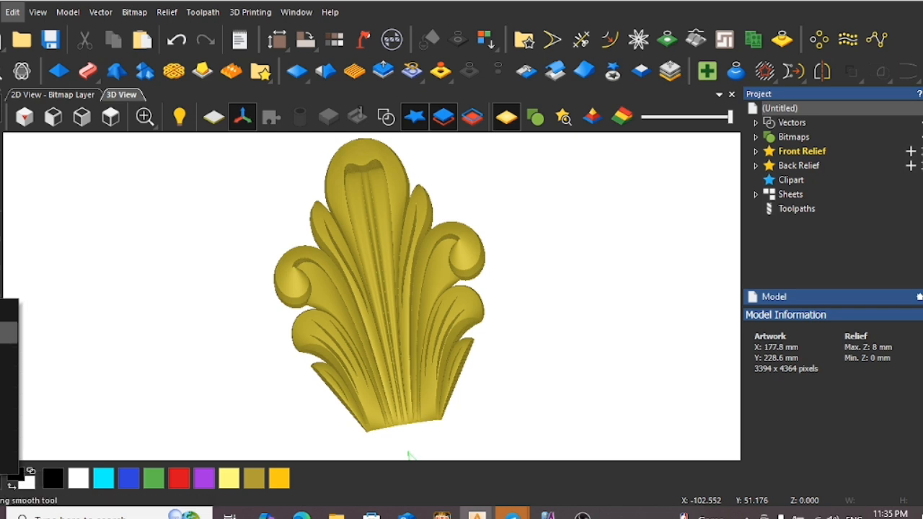
{"action": "left_click", "coordinate": [9, 331]}
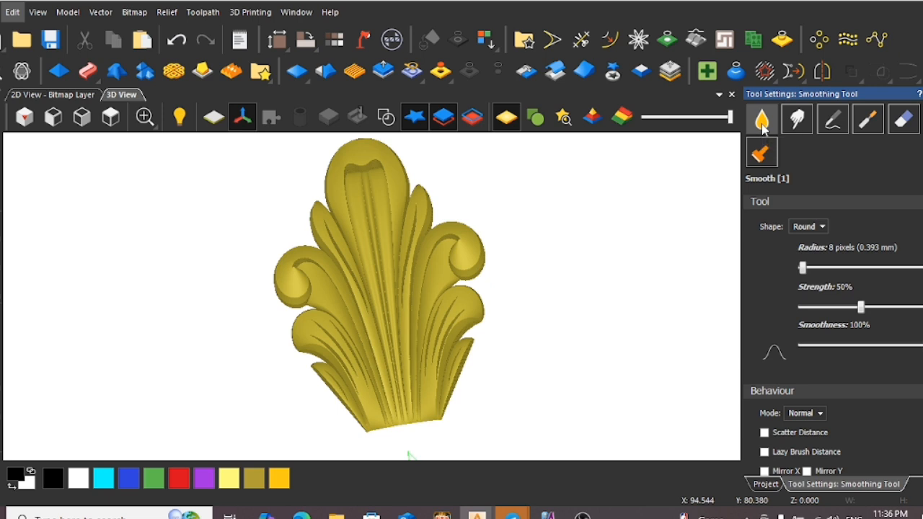
{"action": "mouse_move", "coordinate": [804, 269]}
{"action": "left_mouse_down"}
{"action": "mouse_move", "coordinate": [896, 269]}
{"action": "mouse_move", "coordinate": [842, 269]}
{"action": "left_mouse_up"}
{"action": "left_click_drag", "start_coordinate": [862, 309], "coordinate": [837, 308]}
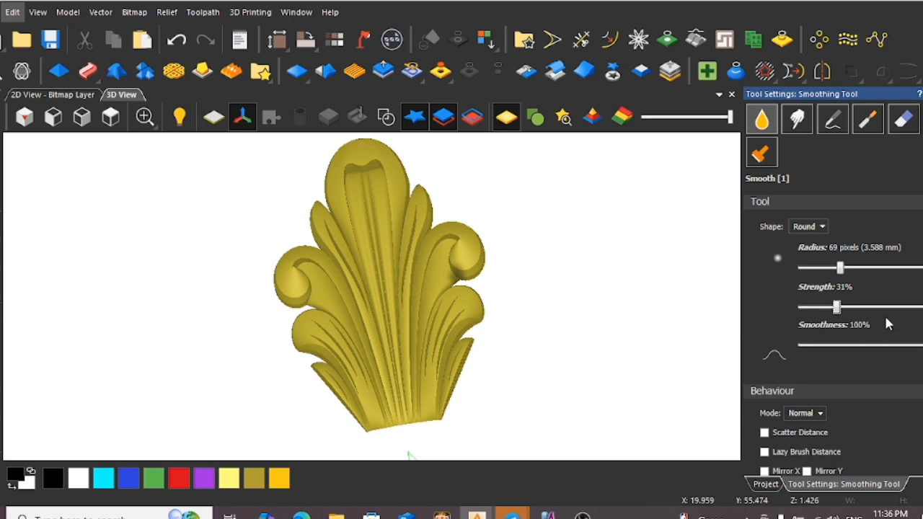
{"action": "left_click_drag", "start_coordinate": [838, 309], "coordinate": [831, 309]}
{"action": "left_click_drag", "start_coordinate": [840, 268], "coordinate": [894, 268]}
Smooth the scrolled leaf on the relief's right side, raising the brush strength to 43%
{"action": "mouse_move", "coordinate": [440, 258]}
{"action": "left_mouse_down"}
{"action": "mouse_move", "coordinate": [437, 244]}
{"action": "mouse_move", "coordinate": [457, 241]}
{"action": "mouse_move", "coordinate": [451, 250]}
{"action": "mouse_move", "coordinate": [461, 231]}
{"action": "left_mouse_up"}
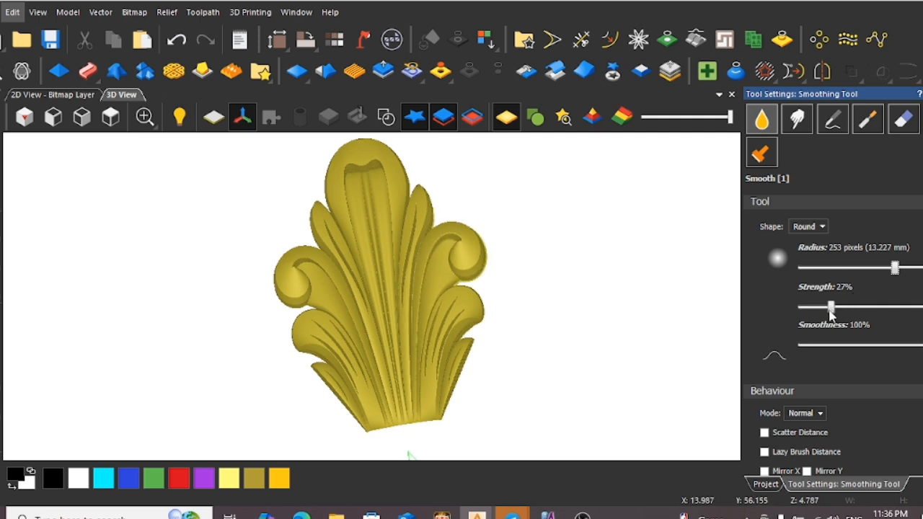
{"action": "left_click_drag", "start_coordinate": [830, 308], "coordinate": [853, 308]}
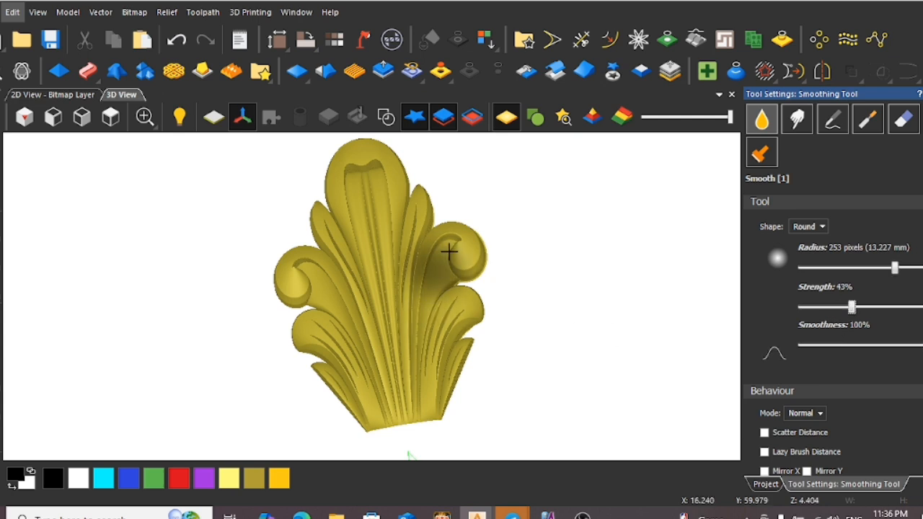
{"action": "mouse_move", "coordinate": [455, 243]}
{"action": "left_mouse_down"}
{"action": "mouse_move", "coordinate": [461, 264]}
{"action": "mouse_move", "coordinate": [473, 264]}
{"action": "left_mouse_up"}
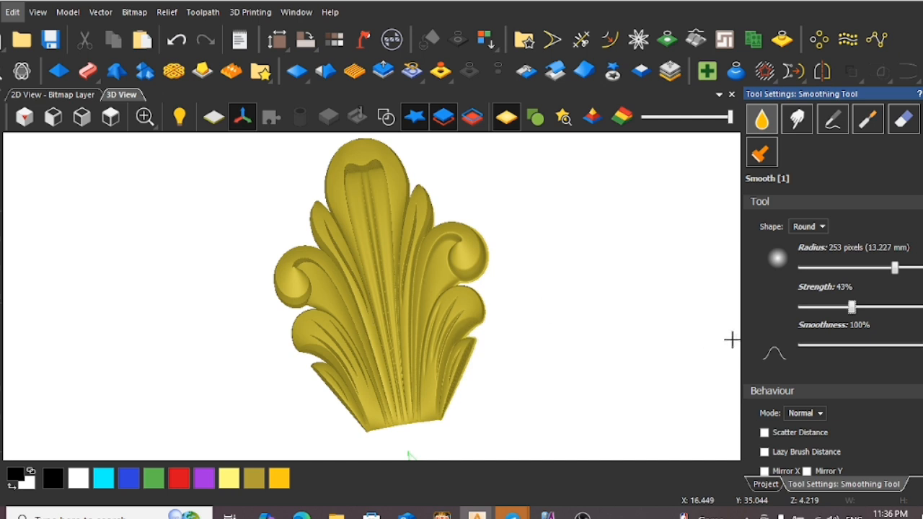
Raise the smoothing strength to 58% and smooth the narrow upper leaf to the right of the central leaf
{"action": "left_click_drag", "start_coordinate": [853, 309], "coordinate": [873, 309]}
{"action": "left_click_drag", "start_coordinate": [402, 255], "coordinate": [416, 205]}
{"action": "left_click", "coordinate": [415, 196]}
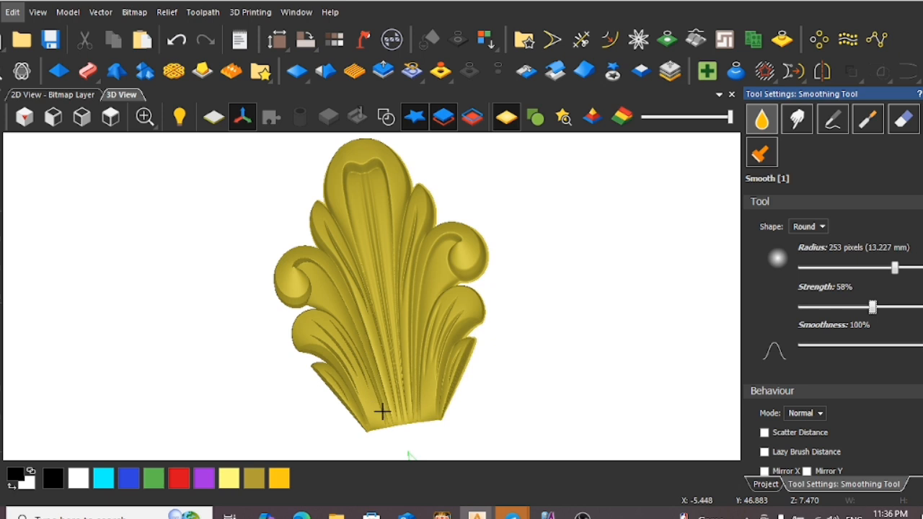
Smooth the veins and edges along the base of the leaf, working from the centre out to both sides
{"action": "left_click_drag", "start_coordinate": [382, 404], "coordinate": [393, 412]}
{"action": "left_click_drag", "start_coordinate": [383, 353], "coordinate": [402, 411]}
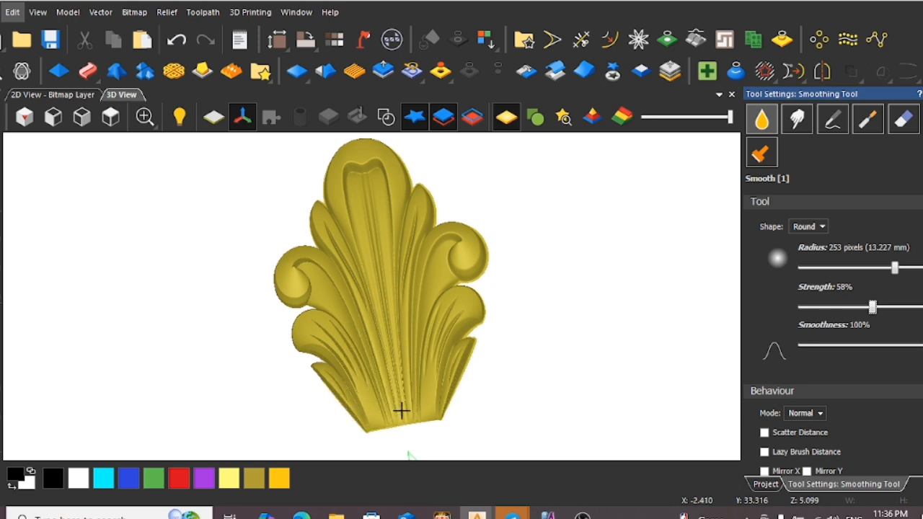
{"action": "mouse_move", "coordinate": [402, 371]}
{"action": "left_mouse_down"}
{"action": "mouse_move", "coordinate": [412, 405]}
{"action": "mouse_move", "coordinate": [421, 405]}
{"action": "left_mouse_up"}
{"action": "mouse_move", "coordinate": [426, 353]}
{"action": "left_mouse_down"}
{"action": "mouse_move", "coordinate": [424, 400]}
{"action": "mouse_move", "coordinate": [436, 419]}
{"action": "left_mouse_up"}
{"action": "left_click_drag", "start_coordinate": [449, 384], "coordinate": [437, 419]}
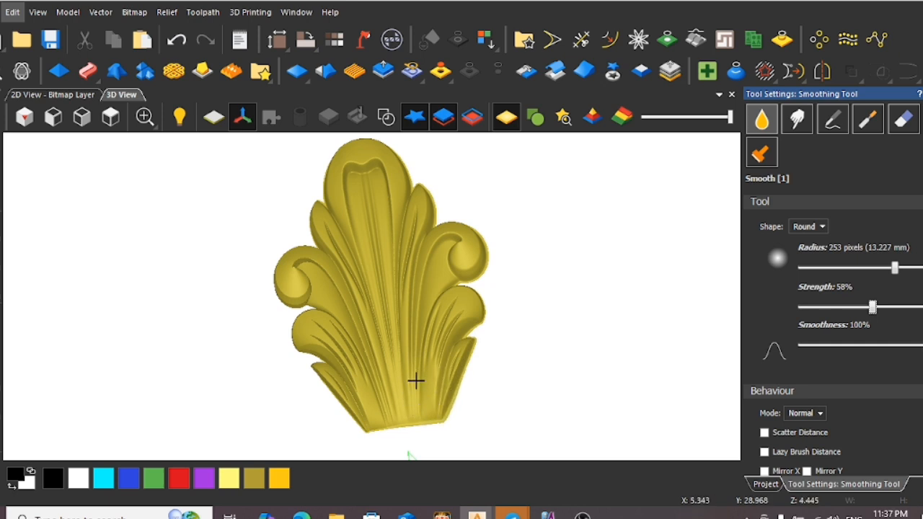
{"action": "middle_click_drag", "start_coordinate": [376, 435], "coordinate": [375, 426]}
{"action": "mouse_move", "coordinate": [390, 412]}
{"action": "left_mouse_down"}
{"action": "mouse_move", "coordinate": [364, 392]}
{"action": "mouse_move", "coordinate": [379, 415]}
{"action": "mouse_move", "coordinate": [364, 415]}
{"action": "mouse_move", "coordinate": [373, 425]}
{"action": "left_mouse_up"}
{"action": "mouse_move", "coordinate": [357, 394]}
{"action": "left_mouse_down"}
{"action": "mouse_move", "coordinate": [365, 415]}
{"action": "mouse_move", "coordinate": [375, 417]}
{"action": "mouse_move", "coordinate": [366, 400]}
{"action": "mouse_move", "coordinate": [390, 399]}
{"action": "mouse_move", "coordinate": [382, 404]}
{"action": "left_mouse_up"}
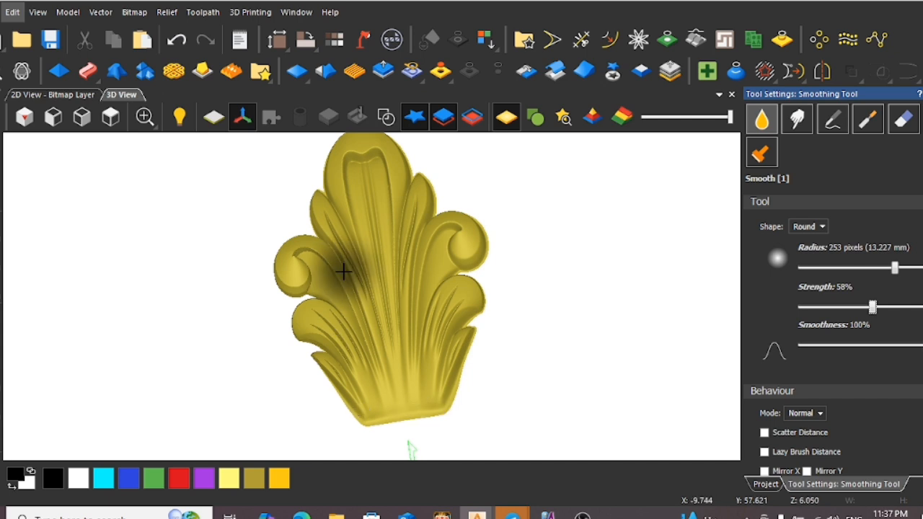
Smooth the leaves on the relief's left side and the left edge of the central leaf
{"action": "mouse_move", "coordinate": [318, 191]}
{"action": "left_mouse_down"}
{"action": "mouse_move", "coordinate": [351, 228]}
{"action": "mouse_move", "coordinate": [360, 269]}
{"action": "left_mouse_up"}
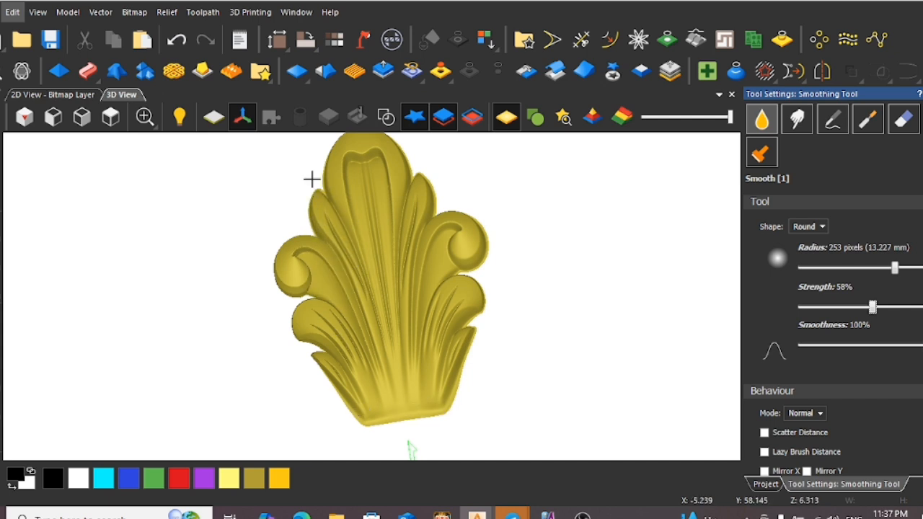
{"action": "left_click_drag", "start_coordinate": [342, 151], "coordinate": [351, 237]}
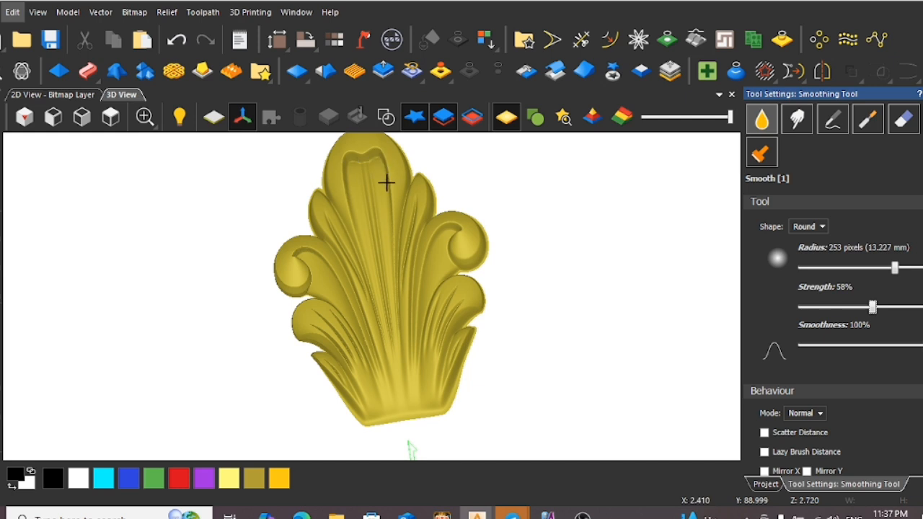
{"action": "mouse_move", "coordinate": [278, 276]}
{"action": "left_mouse_down"}
{"action": "mouse_move", "coordinate": [320, 272]}
{"action": "mouse_move", "coordinate": [295, 262]}
{"action": "mouse_move", "coordinate": [306, 245]}
{"action": "left_mouse_up"}
{"action": "mouse_move", "coordinate": [320, 302]}
{"action": "left_mouse_down"}
{"action": "mouse_move", "coordinate": [330, 354]}
{"action": "mouse_move", "coordinate": [316, 348]}
{"action": "mouse_move", "coordinate": [348, 397]}
{"action": "mouse_move", "coordinate": [307, 354]}
{"action": "mouse_move", "coordinate": [353, 382]}
{"action": "mouse_move", "coordinate": [295, 324]}
{"action": "mouse_move", "coordinate": [358, 328]}
{"action": "mouse_move", "coordinate": [323, 328]}
{"action": "mouse_move", "coordinate": [347, 365]}
{"action": "mouse_move", "coordinate": [329, 321]}
{"action": "mouse_move", "coordinate": [365, 375]}
{"action": "mouse_move", "coordinate": [306, 314]}
{"action": "mouse_move", "coordinate": [374, 363]}
{"action": "left_mouse_up"}
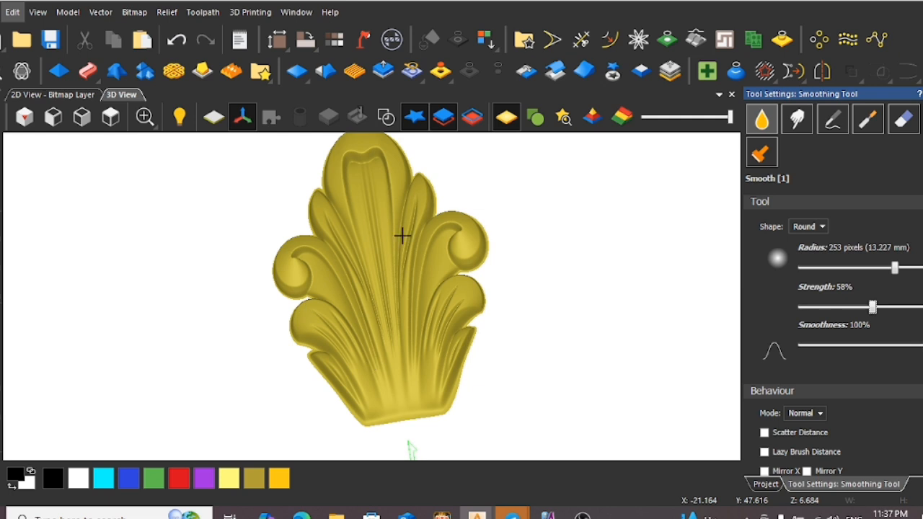
Smooth the veins between the right-side leaves and the central leaf, and end the sculpting session
{"action": "mouse_move", "coordinate": [415, 200]}
{"action": "left_mouse_down"}
{"action": "mouse_move", "coordinate": [417, 287]}
{"action": "mouse_move", "coordinate": [448, 309]}
{"action": "mouse_move", "coordinate": [460, 279]}
{"action": "left_mouse_up"}
{"action": "mouse_move", "coordinate": [428, 376]}
{"action": "left_mouse_down"}
{"action": "mouse_move", "coordinate": [446, 381]}
{"action": "mouse_move", "coordinate": [404, 355]}
{"action": "mouse_move", "coordinate": [411, 213]}
{"action": "mouse_move", "coordinate": [393, 252]}
{"action": "left_mouse_up"}
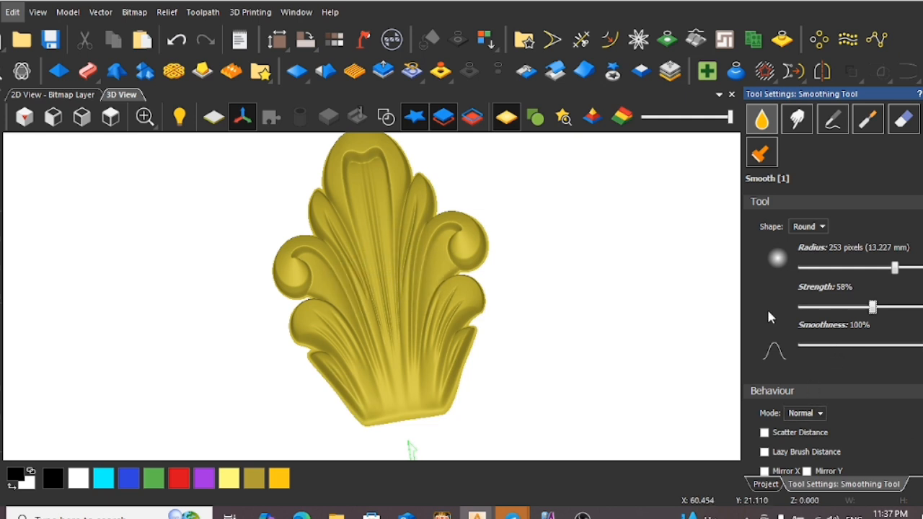
{"action": "scroll", "coordinate": [849, 404], "scroll_direction": "down", "scroll_amount": 3}
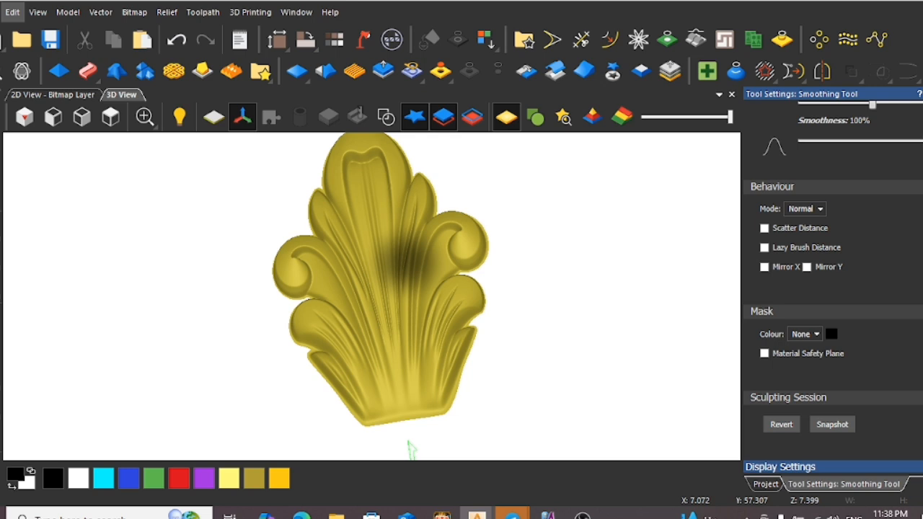
{"action": "key", "text": "Escape"}
{"action": "scroll", "coordinate": [401, 247], "scroll_direction": "down", "scroll_amount": 2}
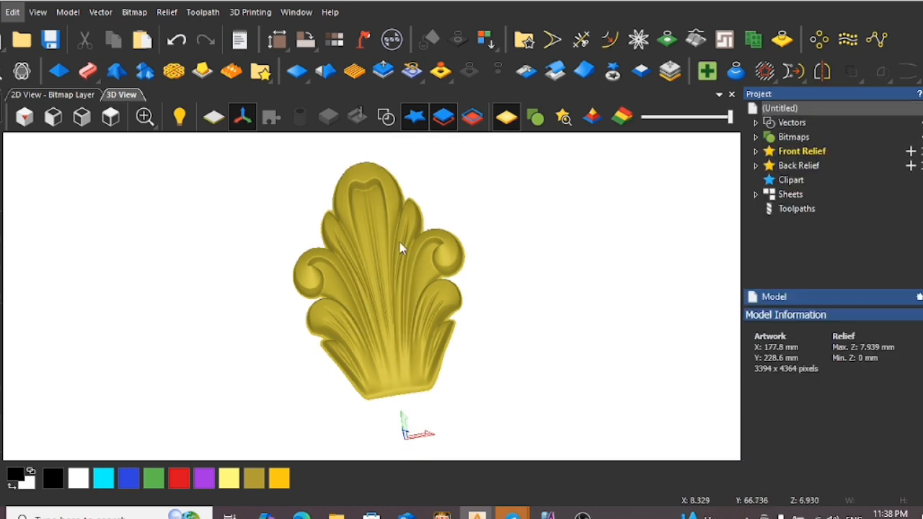
Draw a rectangle about 88 mm wide and 97 mm high around the leaf relief in the 2D view
{"action": "scroll", "coordinate": [408, 302], "scroll_direction": "up", "scroll_amount": 3}
{"action": "left_click_drag", "start_coordinate": [412, 305], "coordinate": [387, 201]}
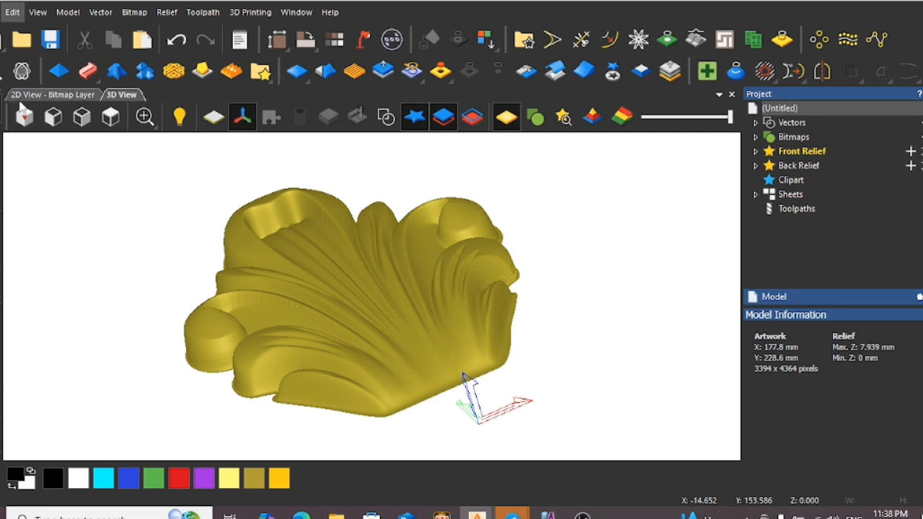
{"action": "left_click", "coordinate": [65, 96]}
{"action": "scroll", "coordinate": [572, 321], "scroll_direction": "down", "scroll_amount": 2}
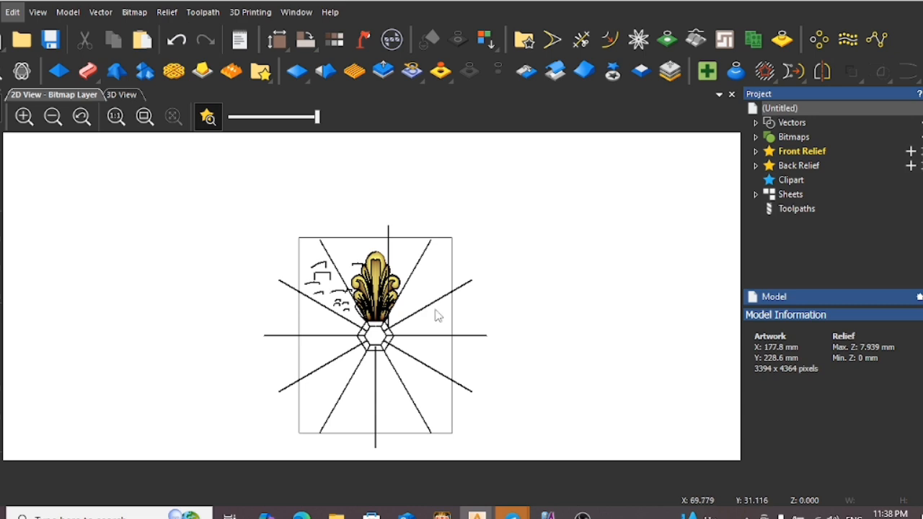
{"action": "scroll", "coordinate": [412, 292], "scroll_direction": "up", "scroll_amount": 2}
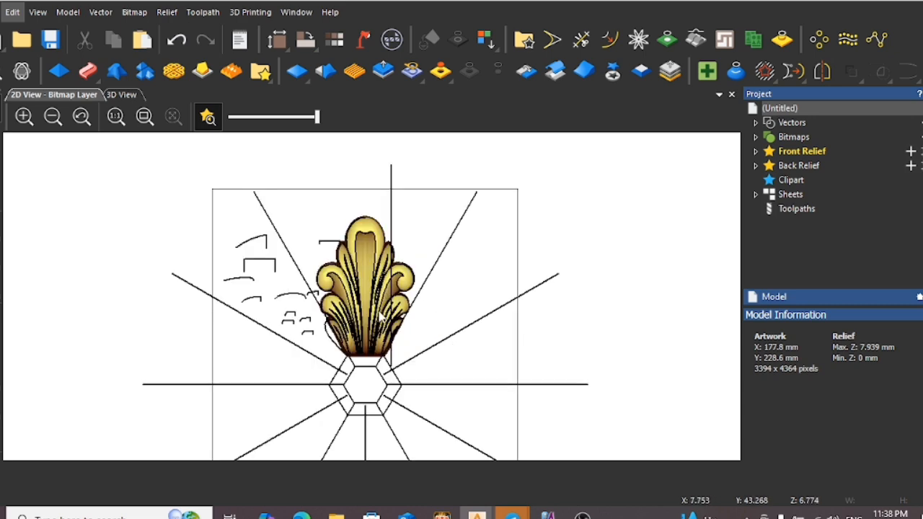
{"action": "scroll", "coordinate": [395, 318], "scroll_direction": "down", "scroll_amount": 2}
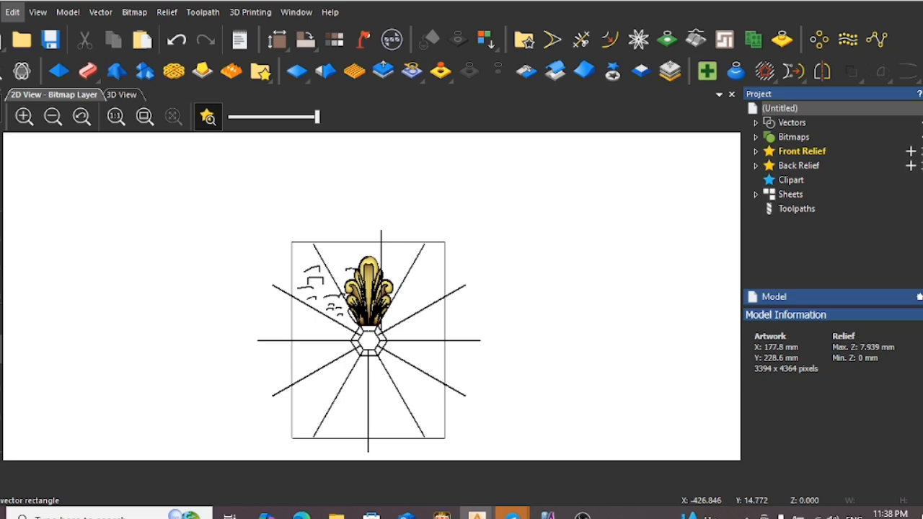
{"action": "left_click", "coordinate": [0, 349]}
{"action": "scroll", "coordinate": [350, 298], "scroll_direction": "up", "scroll_amount": 1}
{"action": "left_click_drag", "start_coordinate": [315, 201], "coordinate": [468, 366]}
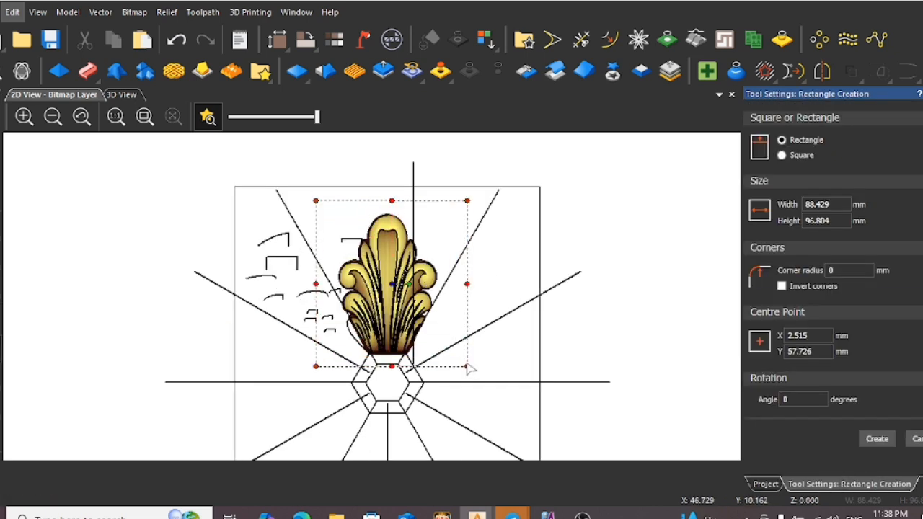
{"action": "key", "text": "Return"}
{"action": "scroll", "coordinate": [439, 276], "scroll_direction": "down", "scroll_amount": 1}
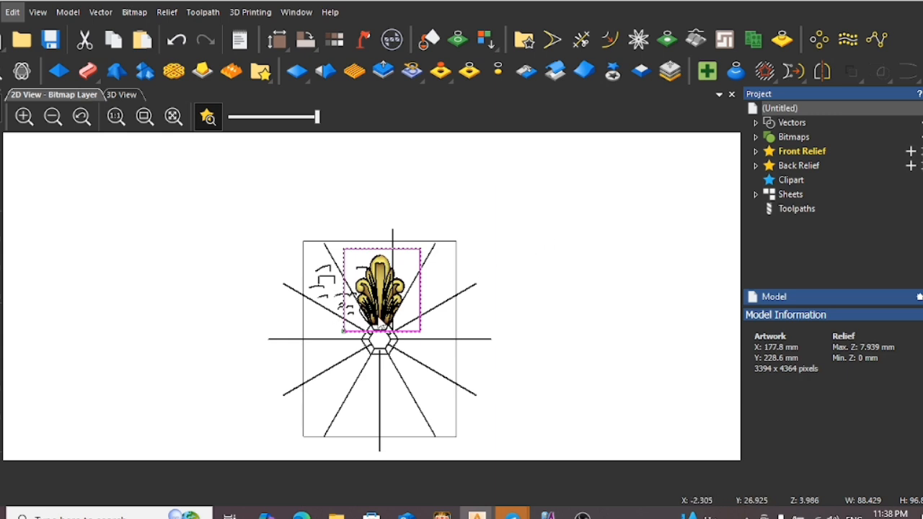
Reposition the rectangle so that it encloses the whole leaf, with its lower edge just below the leaf's base
{"action": "scroll", "coordinate": [381, 323], "scroll_direction": "up", "scroll_amount": 1}
{"action": "left_click_drag", "start_coordinate": [436, 348], "coordinate": [427, 303]}
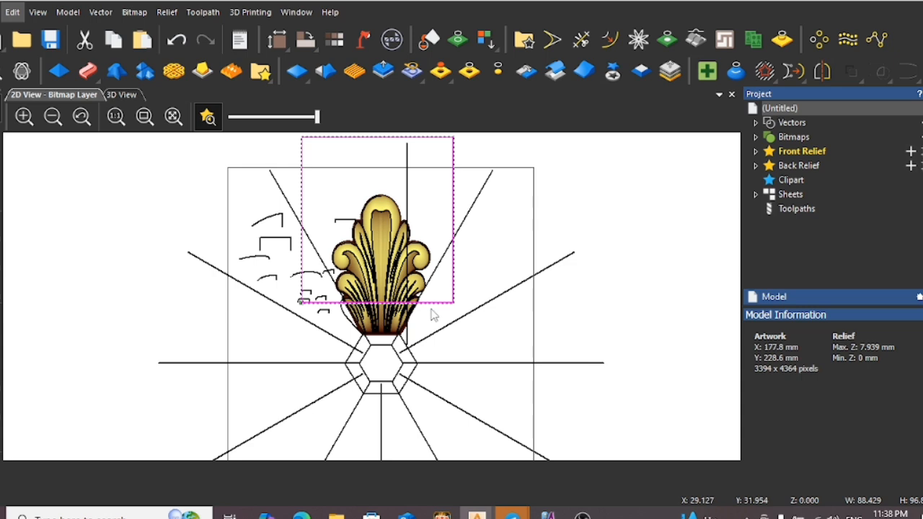
{"action": "left_click_drag", "start_coordinate": [433, 316], "coordinate": [433, 359]}
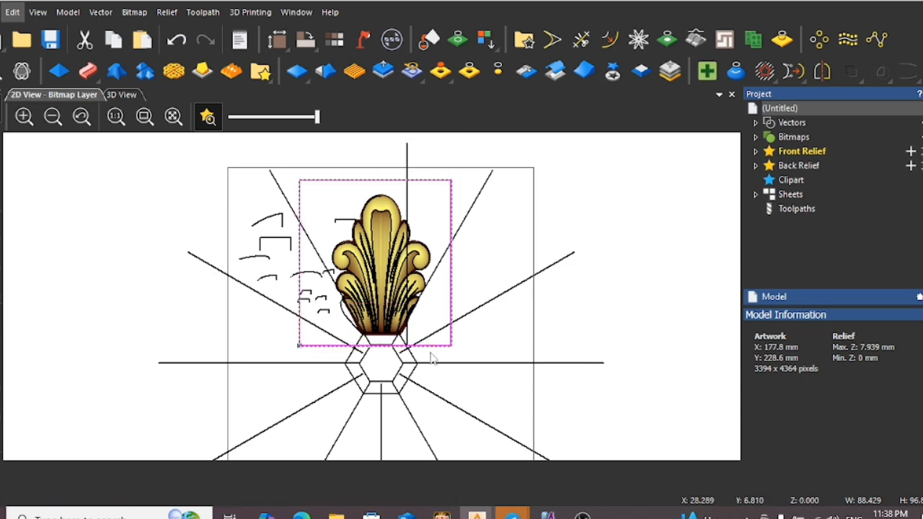
{"action": "scroll", "coordinate": [491, 346], "scroll_direction": "down", "scroll_amount": 2}
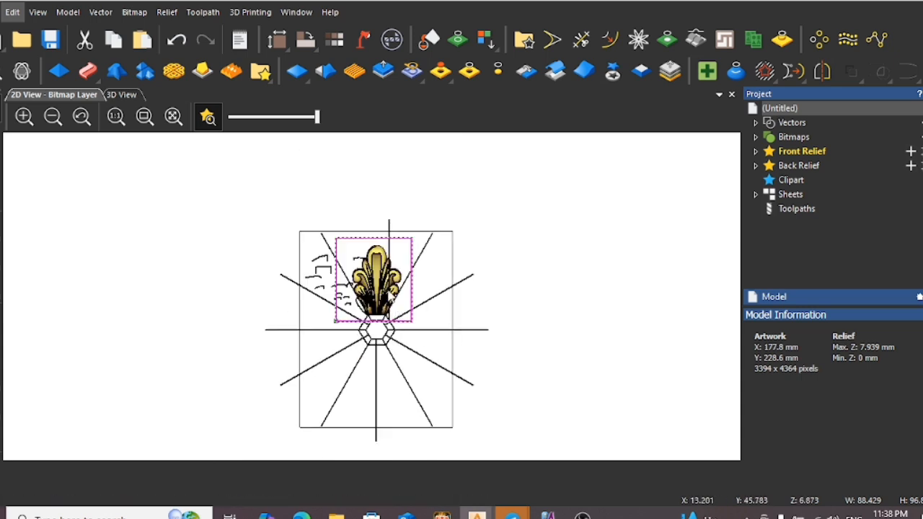
{"action": "scroll", "coordinate": [389, 296], "scroll_direction": "up", "scroll_amount": 2}
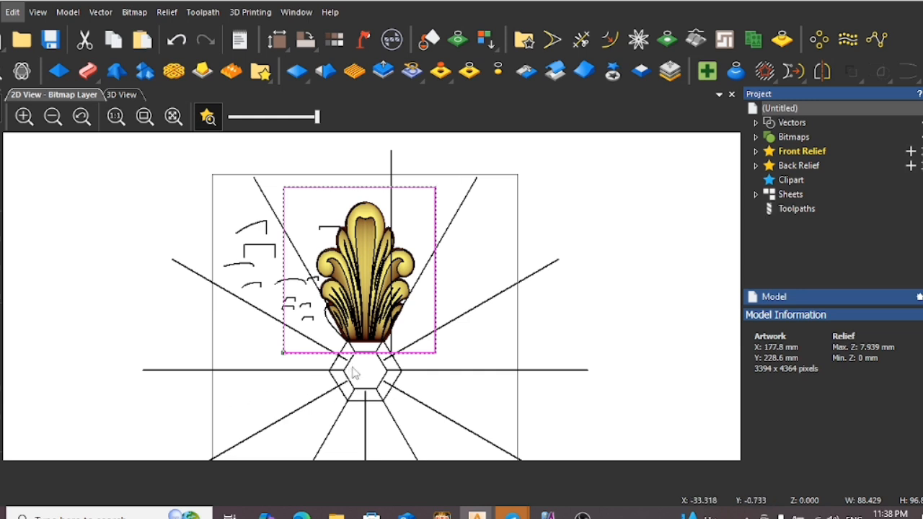
Pick up the leaf relief inside the rectangle as a relief clipart object and keep it selected
{"action": "left_click", "coordinate": [353, 300]}
{"action": "scroll", "coordinate": [368, 296], "scroll_direction": "down", "scroll_amount": 2}
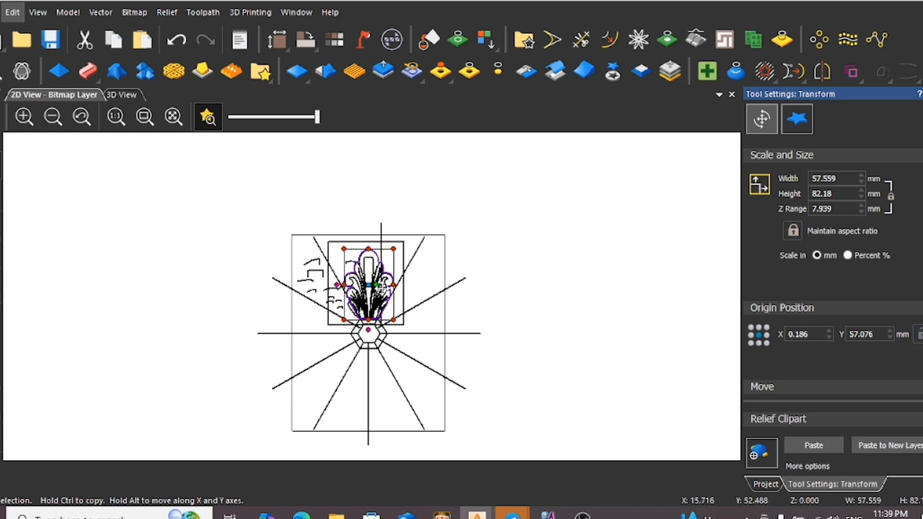
{"action": "scroll", "coordinate": [381, 286], "scroll_direction": "up", "scroll_amount": 2}
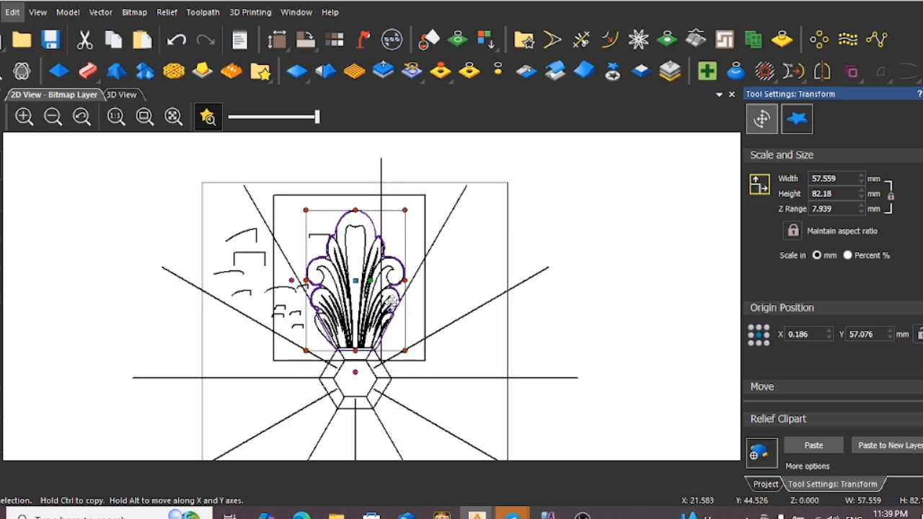
{"action": "scroll", "coordinate": [391, 299], "scroll_direction": "down", "scroll_amount": 2}
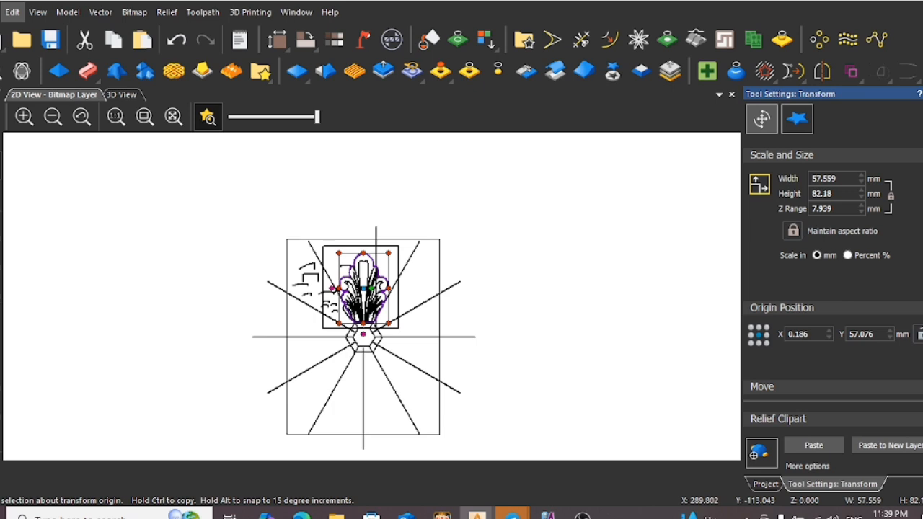
{"action": "key", "text": "Escape"}
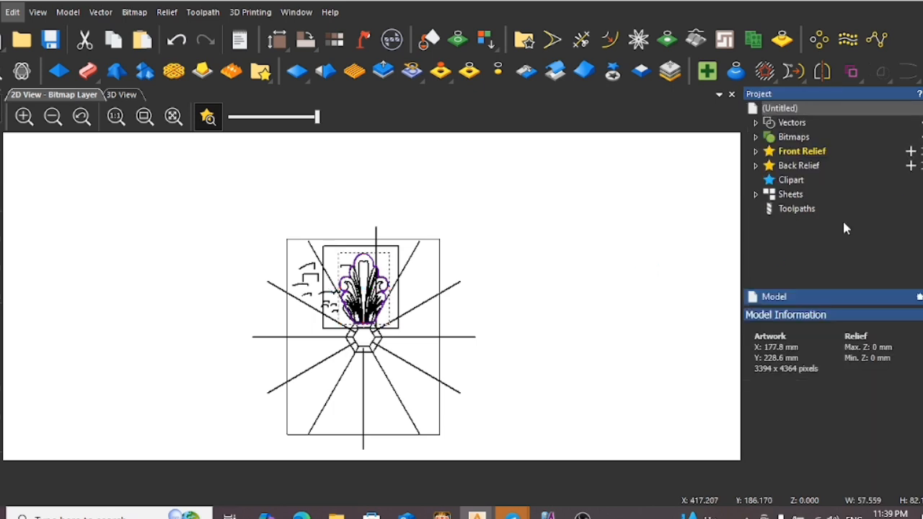
Rotate-copy the leaf clipart to 6 objects over a total of 360 degrees around the hexagon's centre at X 0, Y 0
{"action": "scroll", "coordinate": [398, 303], "scroll_direction": "up", "scroll_amount": 2}
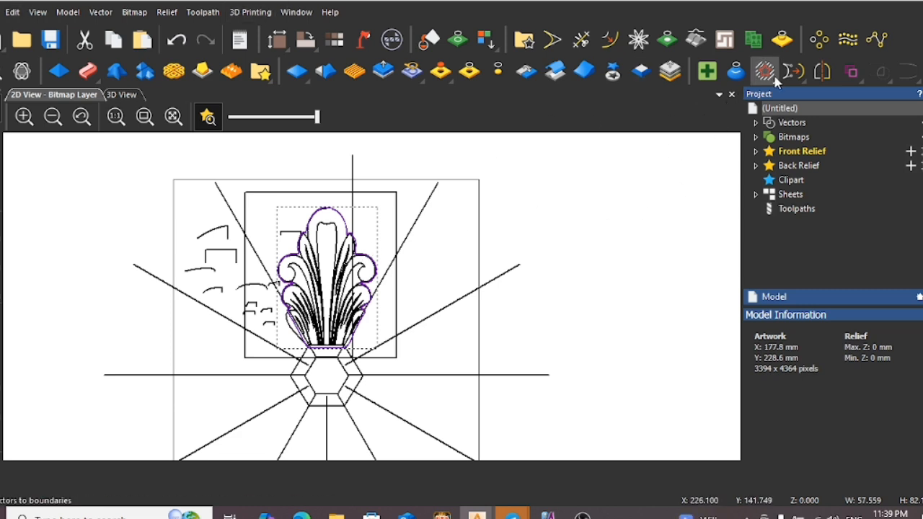
{"action": "left_click", "coordinate": [820, 41]}
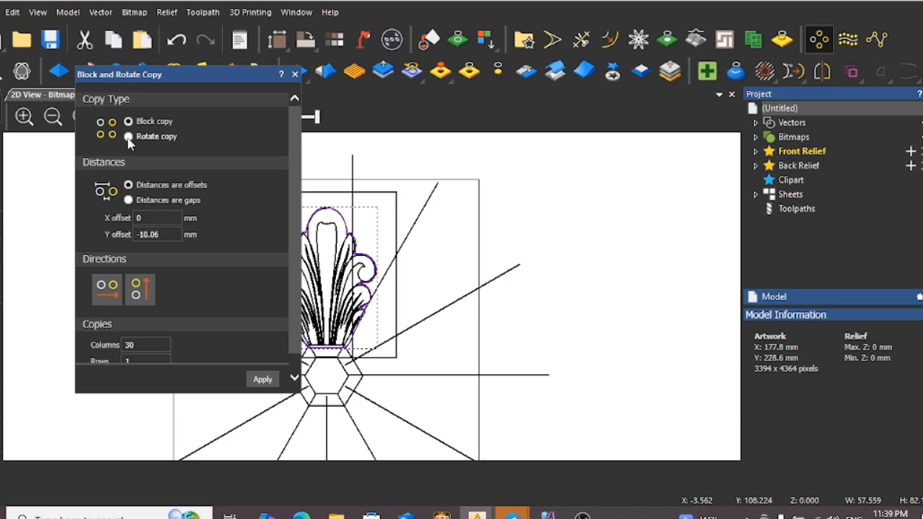
{"action": "left_click", "coordinate": [128, 137]}
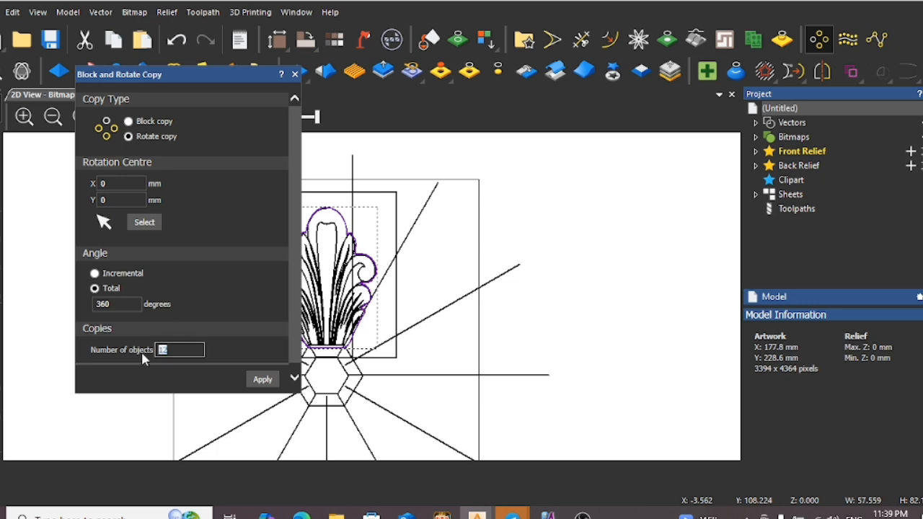
{"action": "type", "text": "6"}
{"action": "left_click", "coordinate": [144, 223]}
{"action": "scroll", "coordinate": [328, 389], "scroll_direction": "up", "scroll_amount": 2}
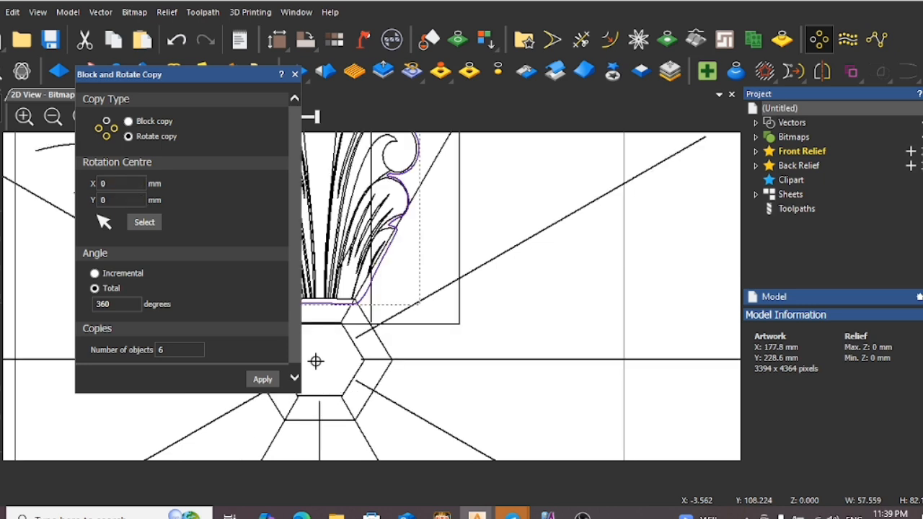
{"action": "left_click", "coordinate": [316, 361]}
{"action": "left_click", "coordinate": [263, 380]}
{"action": "scroll", "coordinate": [382, 357], "scroll_direction": "down", "scroll_amount": 2}
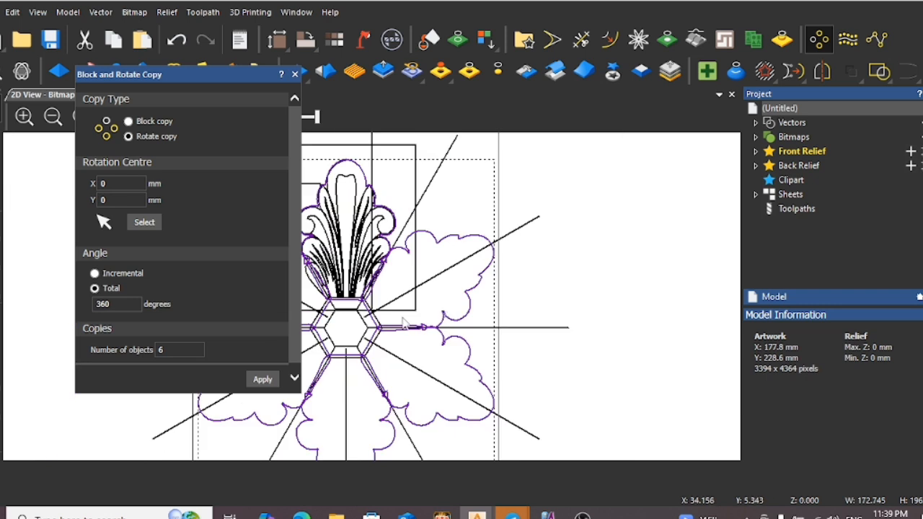
Examine how the outlines of neighbouring leaf copies meet around the hexagon, and close the copy dialog
{"action": "scroll", "coordinate": [382, 357], "scroll_direction": "up", "scroll_amount": 2}
{"action": "scroll", "coordinate": [385, 358], "scroll_direction": "up", "scroll_amount": 1}
{"action": "scroll", "coordinate": [428, 349], "scroll_direction": "up", "scroll_amount": 1}
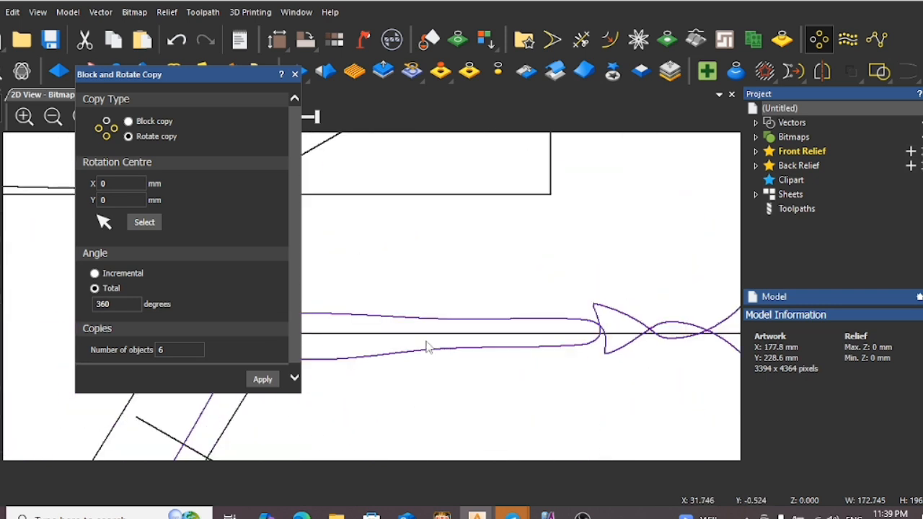
{"action": "scroll", "coordinate": [469, 292], "scroll_direction": "down", "scroll_amount": 2}
{"action": "scroll", "coordinate": [382, 244], "scroll_direction": "up", "scroll_amount": 1}
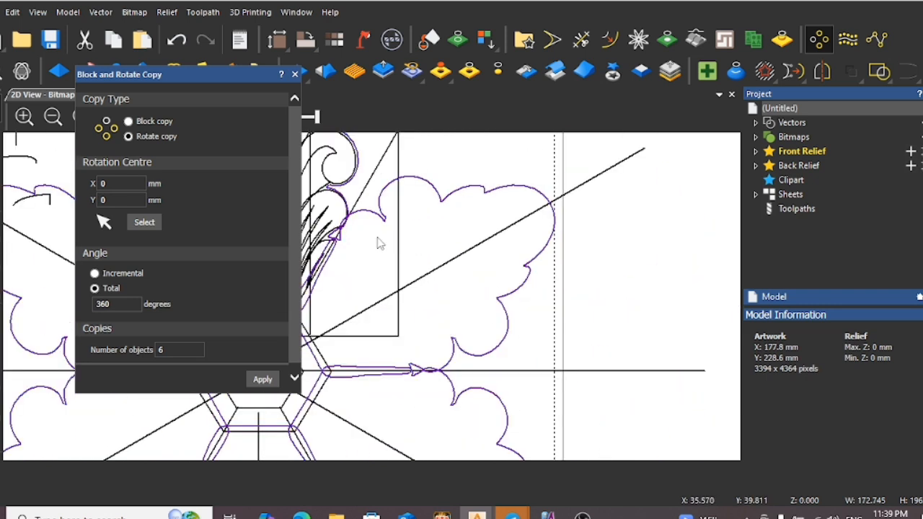
{"action": "scroll", "coordinate": [336, 266], "scroll_direction": "up", "scroll_amount": 1}
{"action": "scroll", "coordinate": [339, 266], "scroll_direction": "down", "scroll_amount": 2}
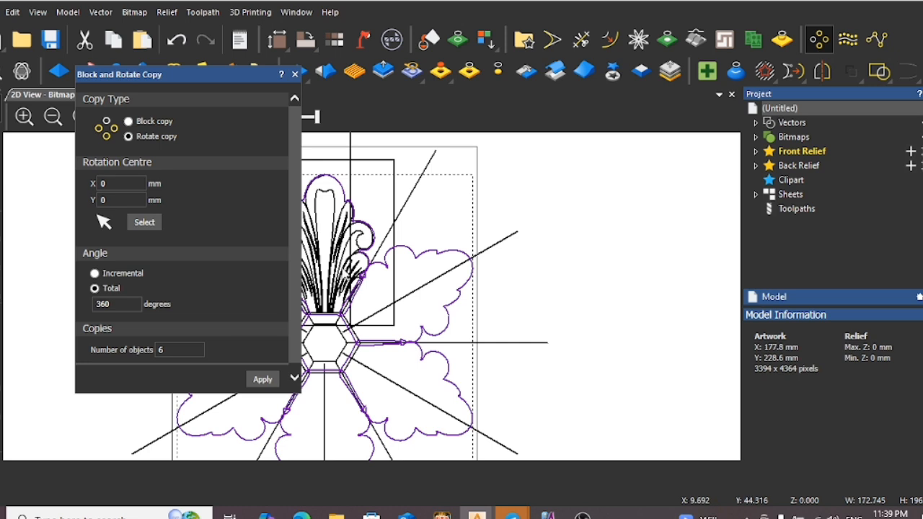
{"action": "left_click_drag", "start_coordinate": [233, 85], "coordinate": [107, 89]}
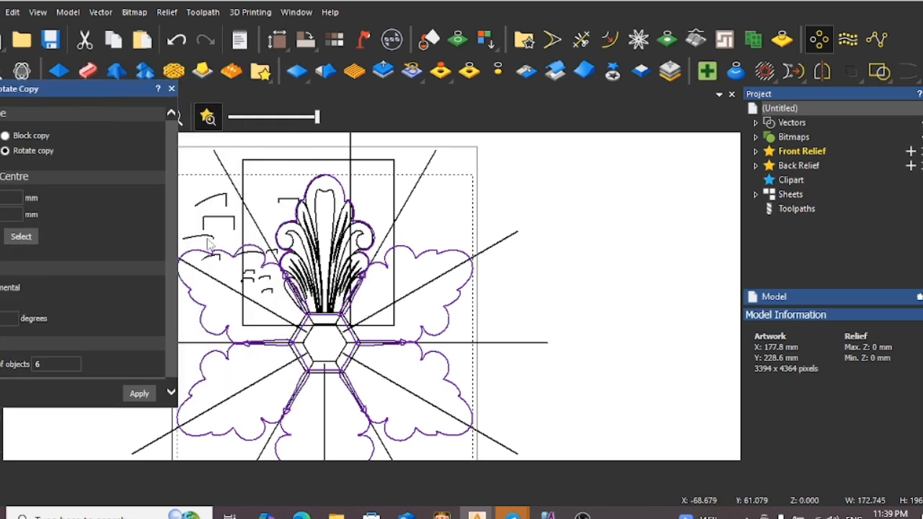
{"action": "scroll", "coordinate": [243, 351], "scroll_direction": "up", "scroll_amount": 2}
{"action": "scroll", "coordinate": [265, 409], "scroll_direction": "down", "scroll_amount": 3}
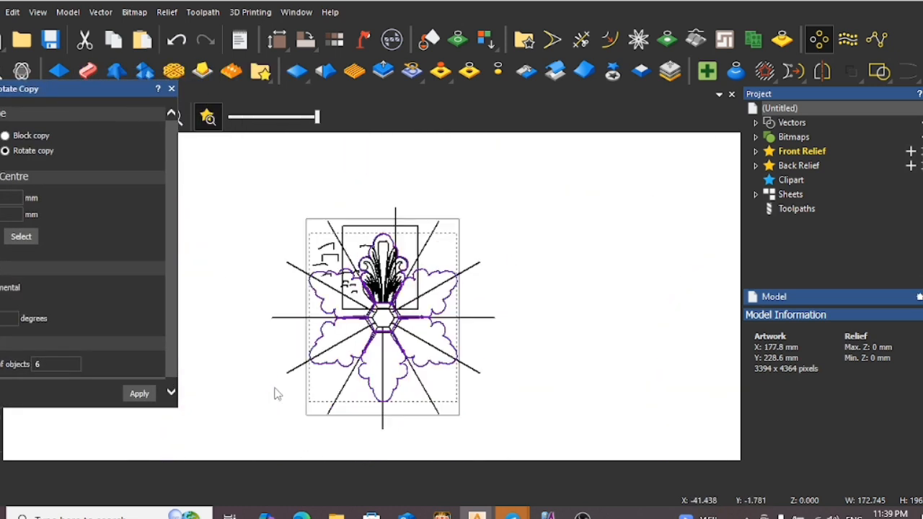
{"action": "scroll", "coordinate": [365, 357], "scroll_direction": "up", "scroll_amount": 2}
{"action": "left_click_drag", "start_coordinate": [87, 92], "coordinate": [205, 107]}
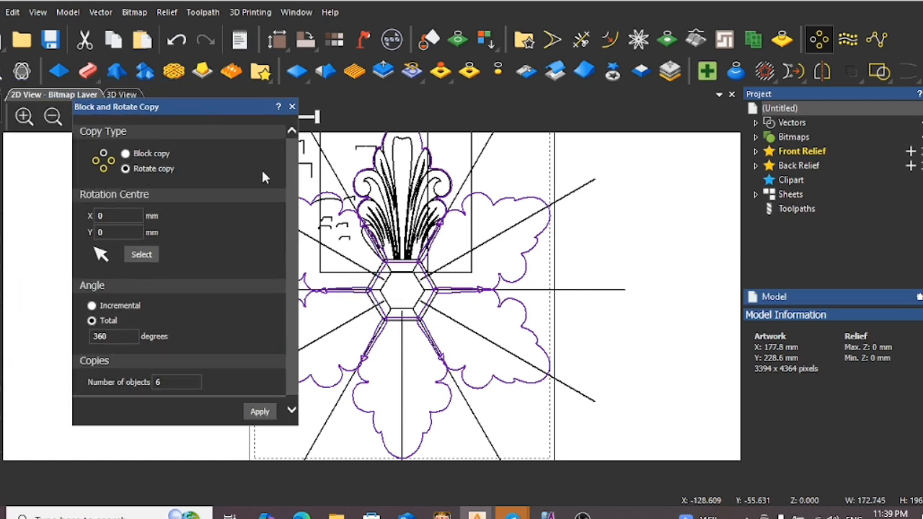
{"action": "left_click", "coordinate": [291, 106]}
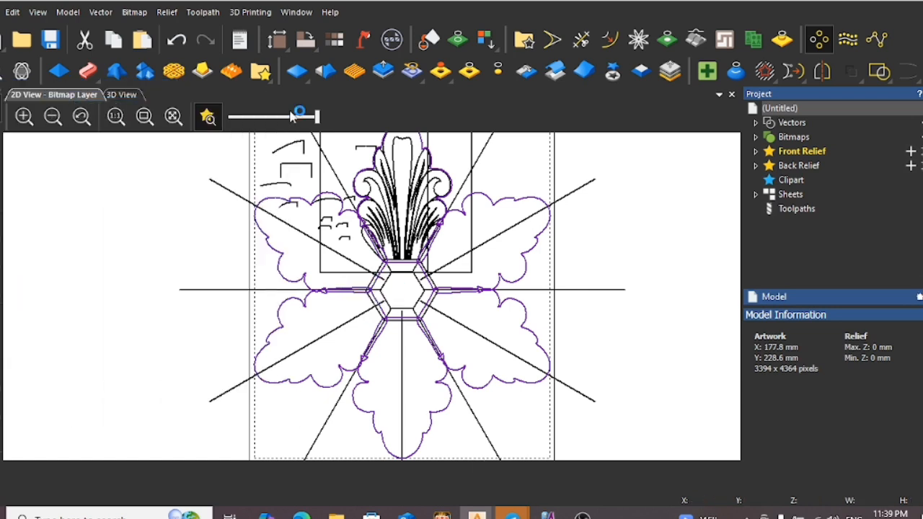
Paste the six leaf clipart copies into the front relief with the Merge High combine mode
{"action": "left_click", "coordinate": [443, 291]}
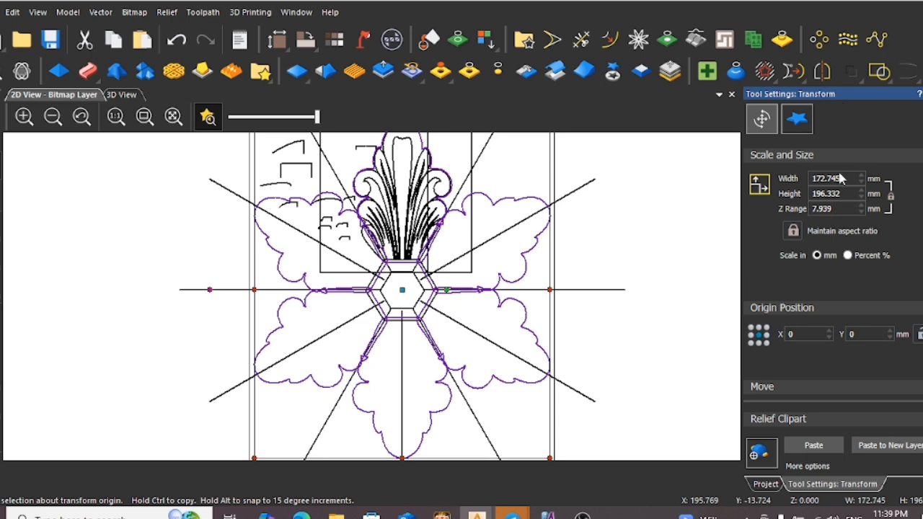
{"action": "scroll", "coordinate": [834, 290], "scroll_direction": "down", "scroll_amount": 5}
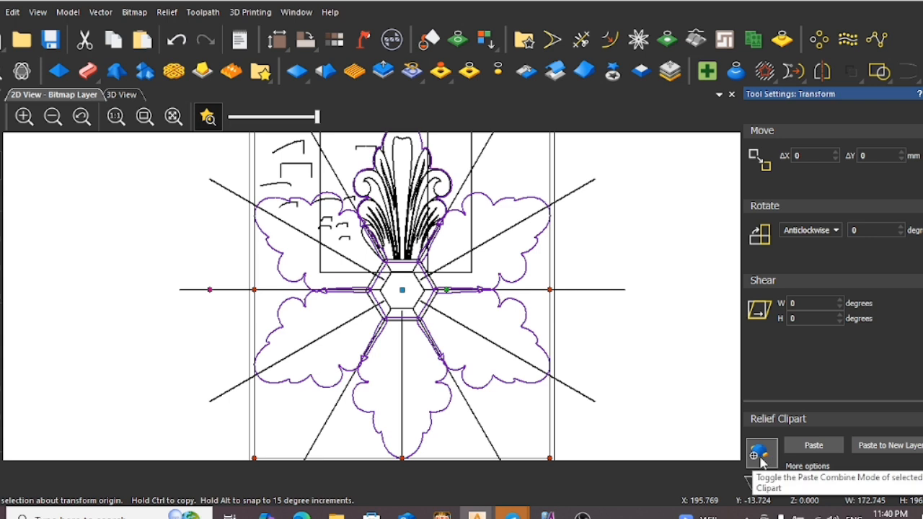
{"action": "left_click", "coordinate": [805, 467]}
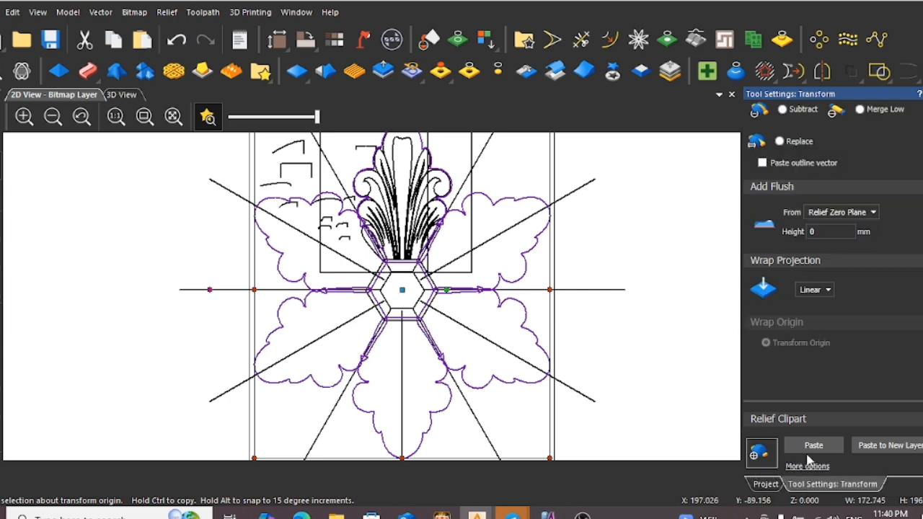
{"action": "scroll", "coordinate": [800, 155], "scroll_direction": "up", "scroll_amount": 2}
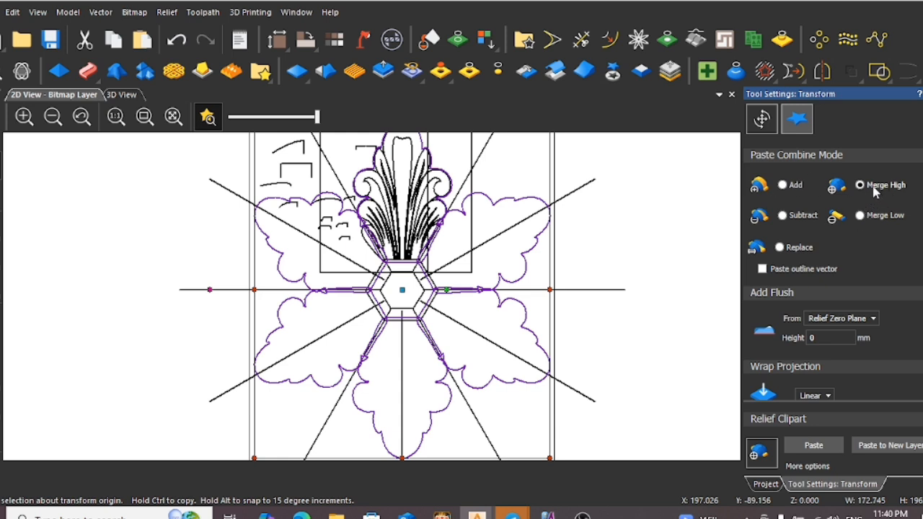
{"action": "scroll", "coordinate": [818, 319], "scroll_direction": "down", "scroll_amount": 2}
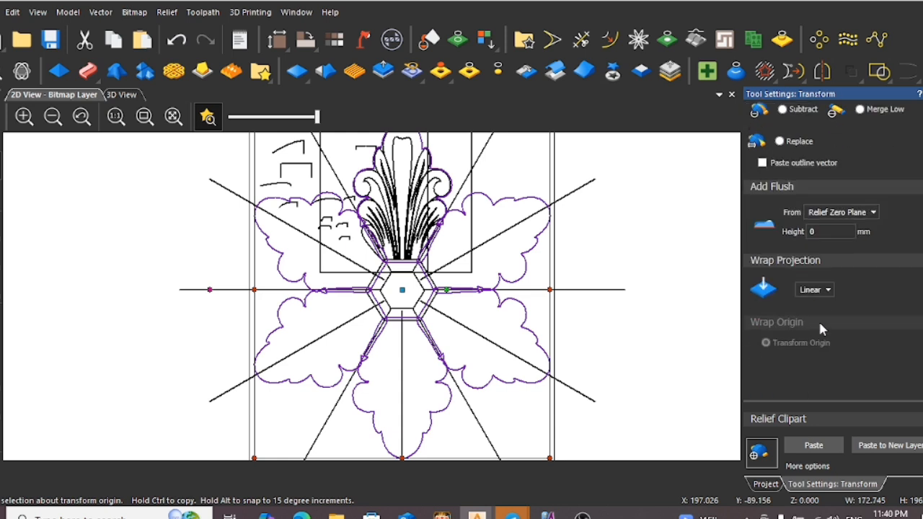
{"action": "left_click", "coordinate": [816, 447]}
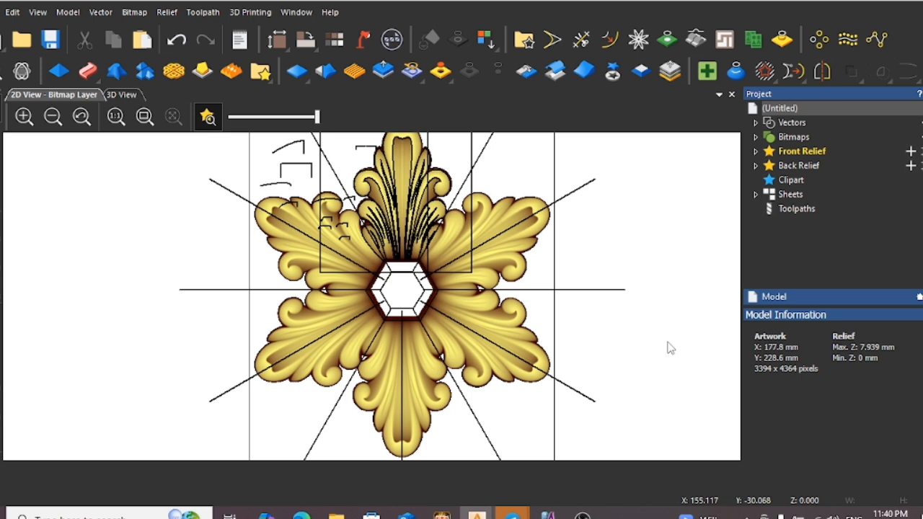
{"action": "scroll", "coordinate": [472, 357], "scroll_direction": "down", "scroll_amount": 2}
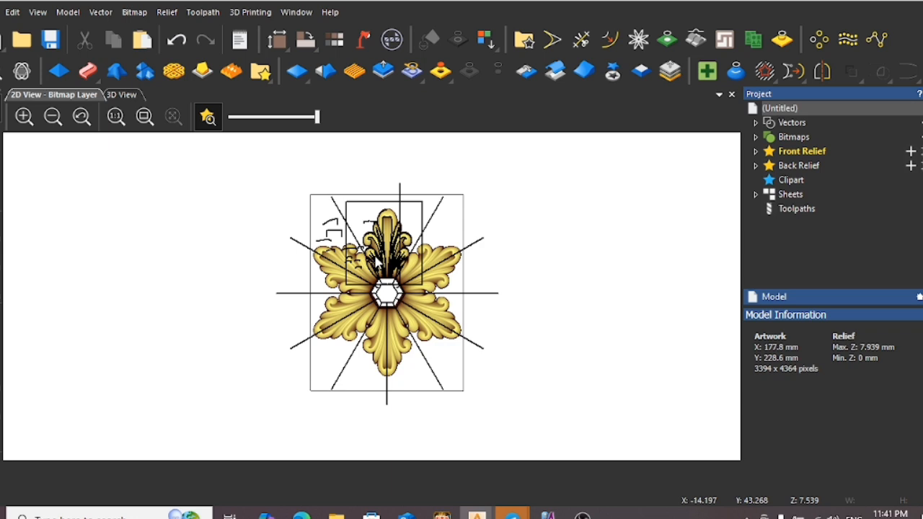
{"action": "scroll", "coordinate": [417, 267], "scroll_direction": "up", "scroll_amount": 2}
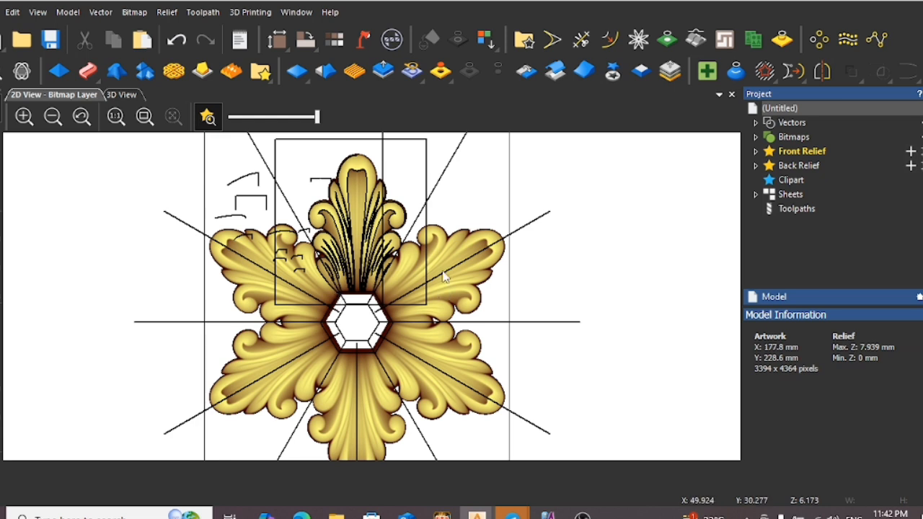
{"action": "scroll", "coordinate": [426, 277], "scroll_direction": "up", "scroll_amount": 2}
{"action": "scroll", "coordinate": [426, 279], "scroll_direction": "down", "scroll_amount": 2}
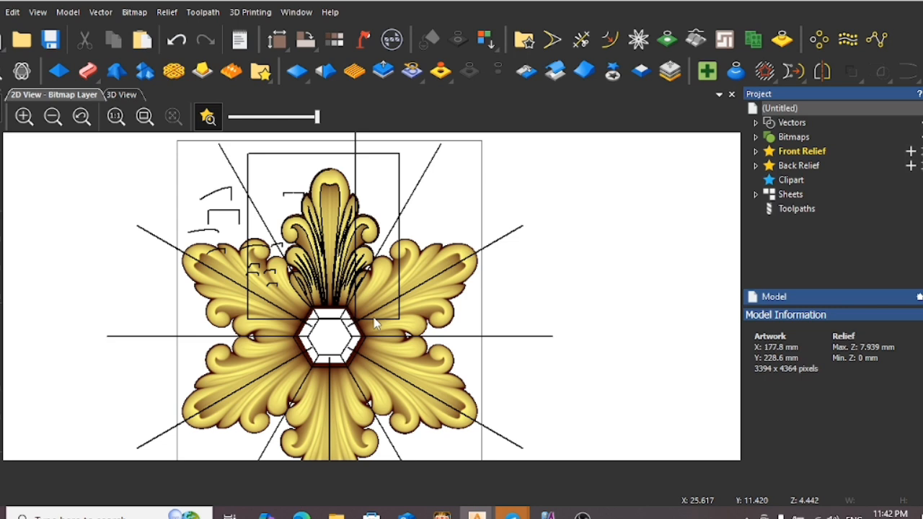
Examine the merged six-leaf rosette in 2D and 3D, checking how the leaves blend around the hexagonal opening
{"action": "scroll", "coordinate": [374, 323], "scroll_direction": "down", "scroll_amount": 2}
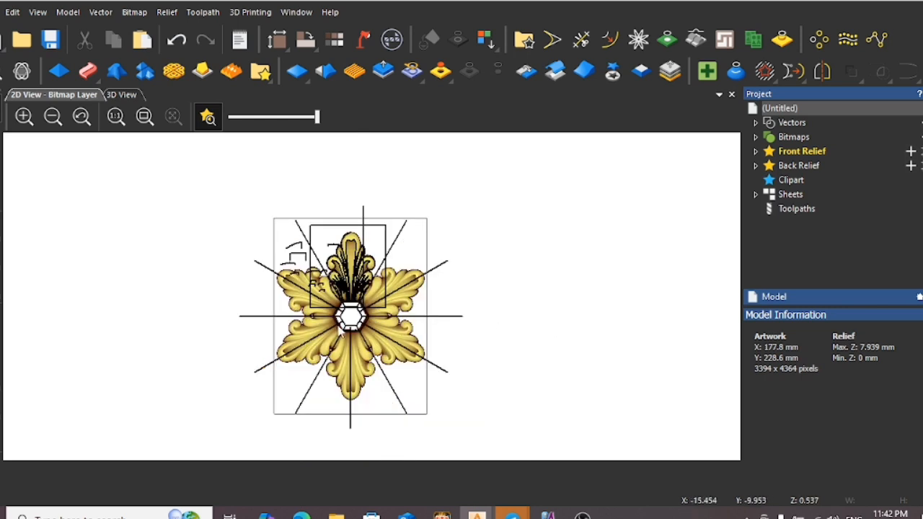
{"action": "scroll", "coordinate": [339, 307], "scroll_direction": "up", "scroll_amount": 2}
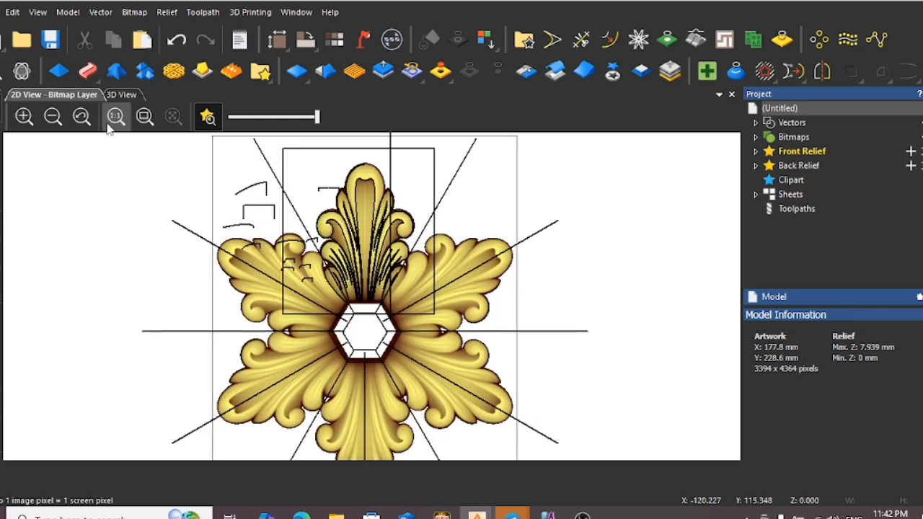
{"action": "left_click", "coordinate": [124, 94]}
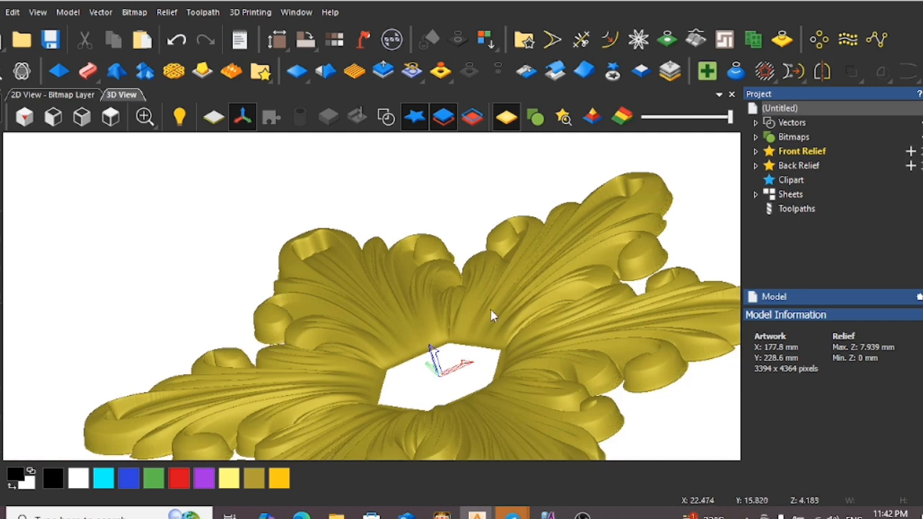
{"action": "scroll", "coordinate": [503, 294], "scroll_direction": "down", "scroll_amount": 2}
{"action": "left_click_drag", "start_coordinate": [462, 415], "coordinate": [471, 469]}
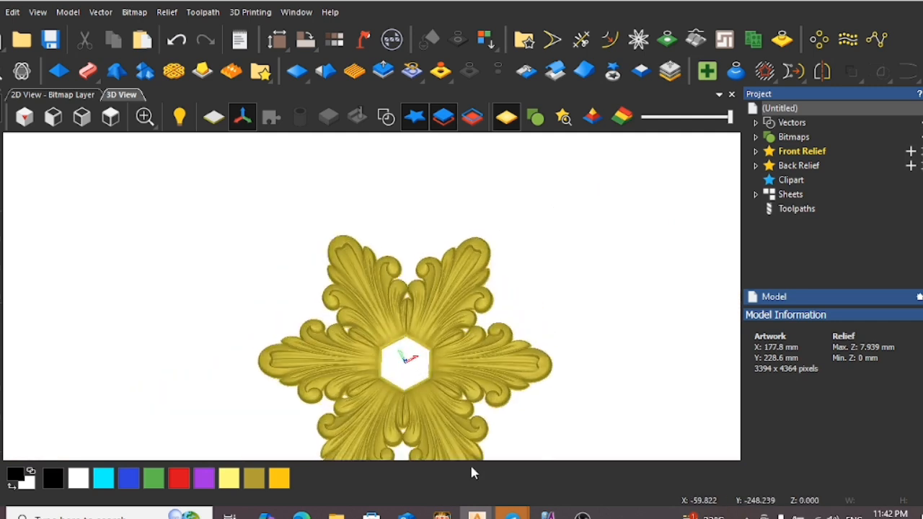
{"action": "scroll", "coordinate": [442, 317], "scroll_direction": "up", "scroll_amount": 4}
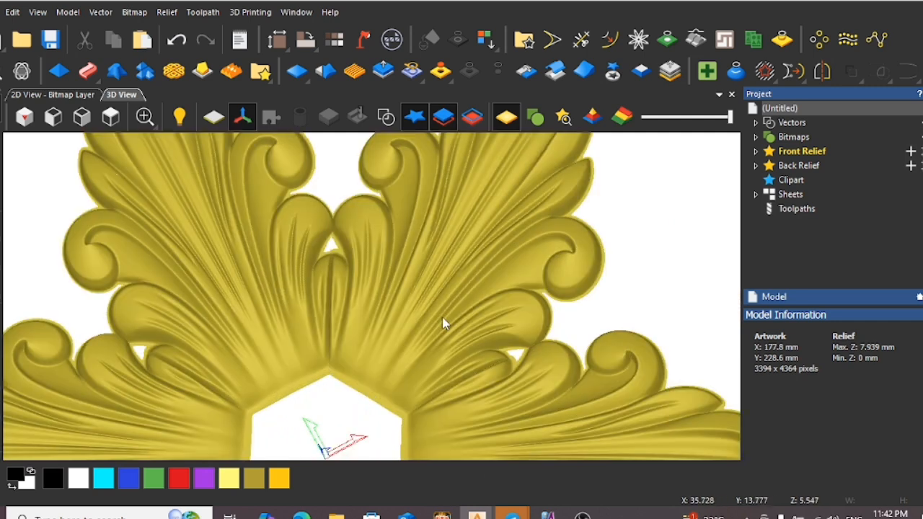
{"action": "scroll", "coordinate": [442, 317], "scroll_direction": "down", "scroll_amount": 4}
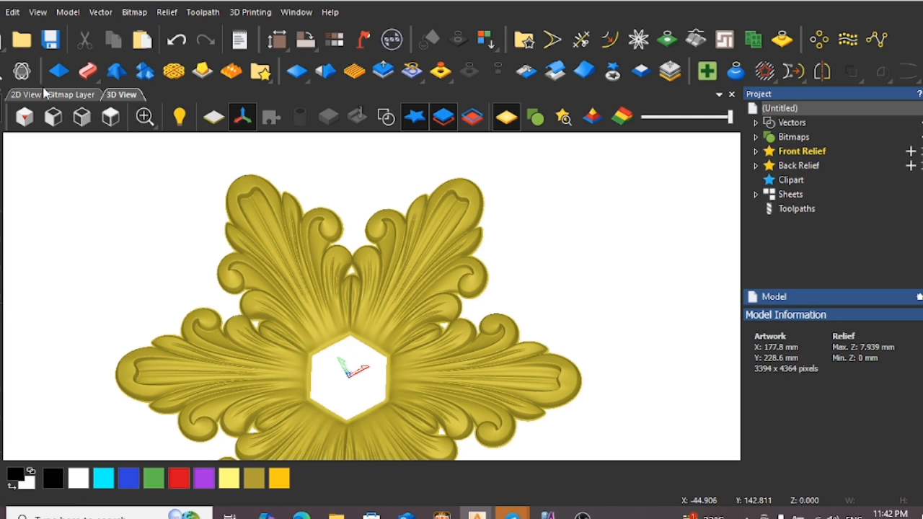
{"action": "left_click", "coordinate": [26, 96]}
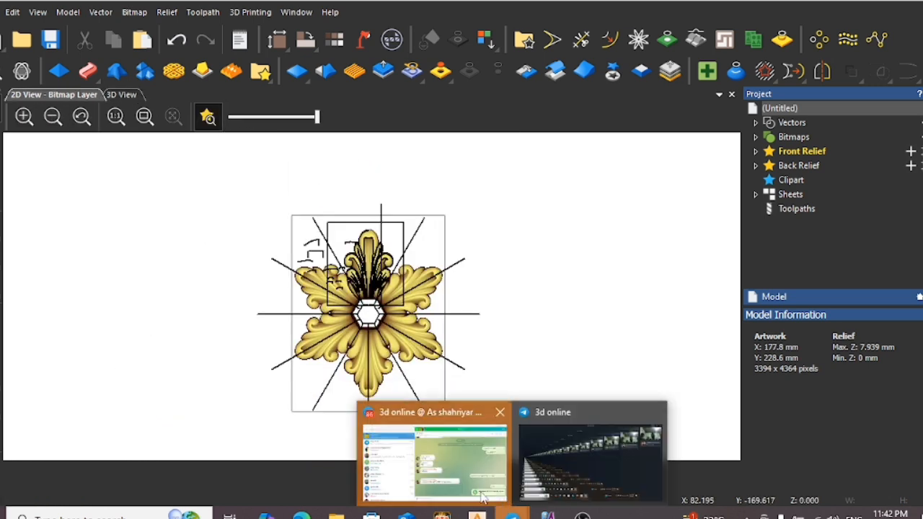
{"action": "left_click", "coordinate": [478, 488]}
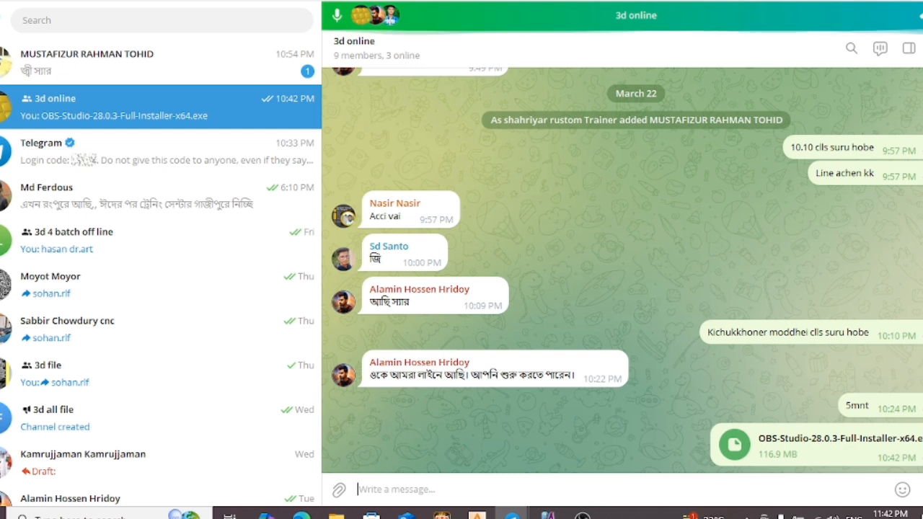
{"action": "left_click", "coordinate": [918, 6]}
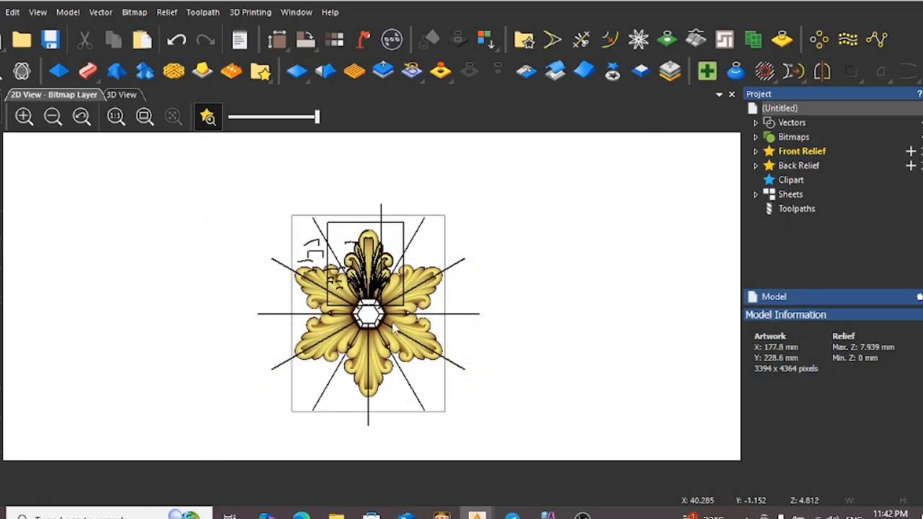
{"action": "scroll", "coordinate": [366, 307], "scroll_direction": "up", "scroll_amount": 2}
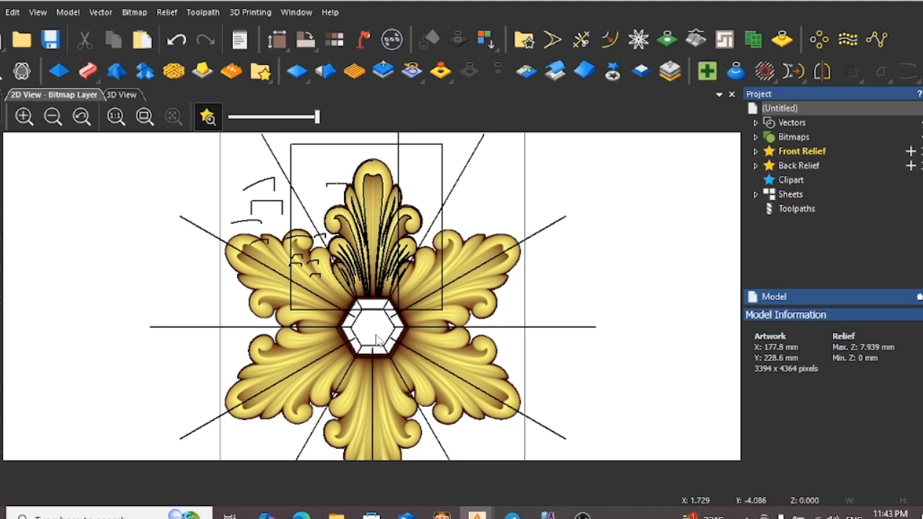
{"action": "scroll", "coordinate": [376, 337], "scroll_direction": "down", "scroll_amount": 2}
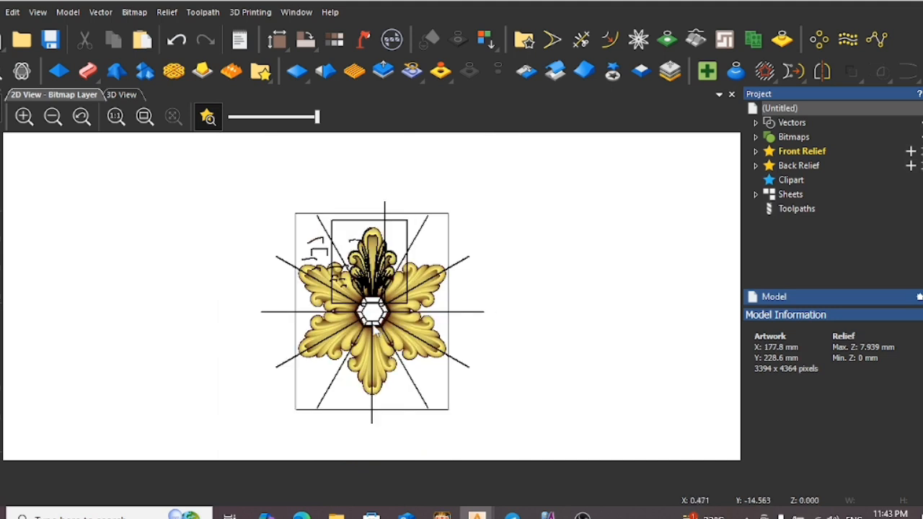
{"action": "scroll", "coordinate": [373, 328], "scroll_direction": "up", "scroll_amount": 2}
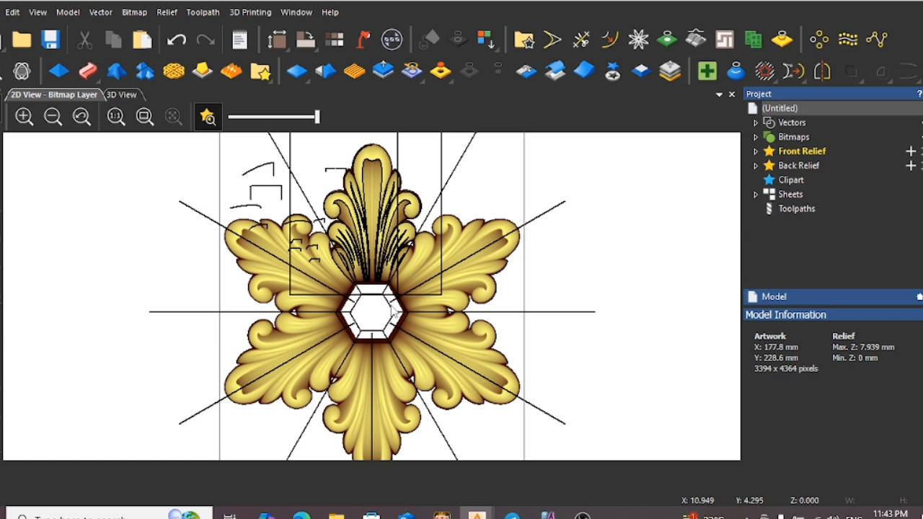
{"action": "scroll", "coordinate": [519, 346], "scroll_direction": "down", "scroll_amount": 2}
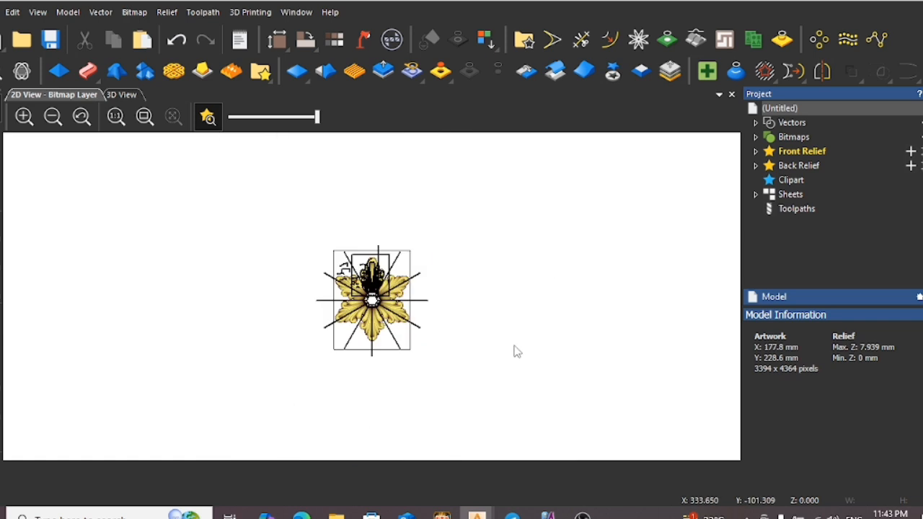
Switch to the open khat model and examine the headboard's vector line work, including its flowers, leaves and crest
{"action": "mouse_move", "coordinate": [477, 515]}
{"action": "left_click", "coordinate": [424, 465]}
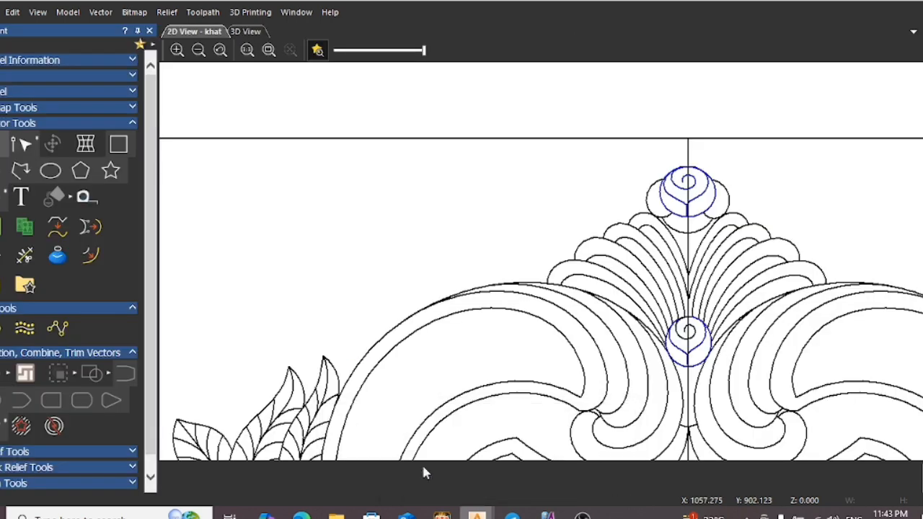
{"action": "scroll", "coordinate": [373, 401], "scroll_direction": "up", "scroll_amount": 4}
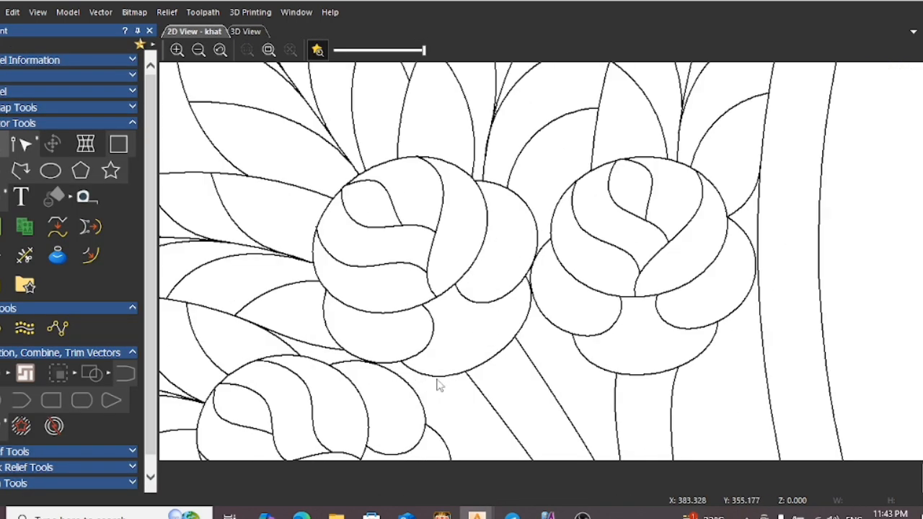
{"action": "scroll", "coordinate": [445, 230], "scroll_direction": "down", "scroll_amount": 4}
{"action": "scroll", "coordinate": [435, 190], "scroll_direction": "up", "scroll_amount": 3}
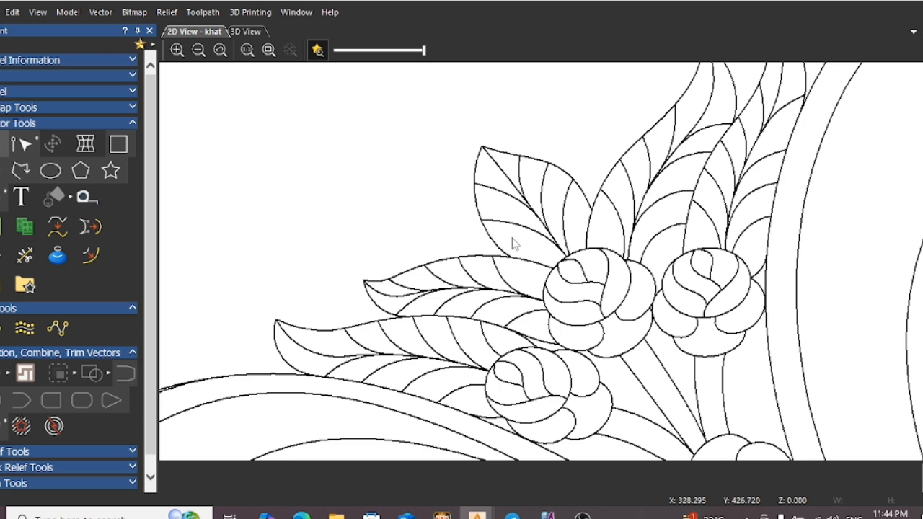
{"action": "scroll", "coordinate": [515, 244], "scroll_direction": "down", "scroll_amount": 3}
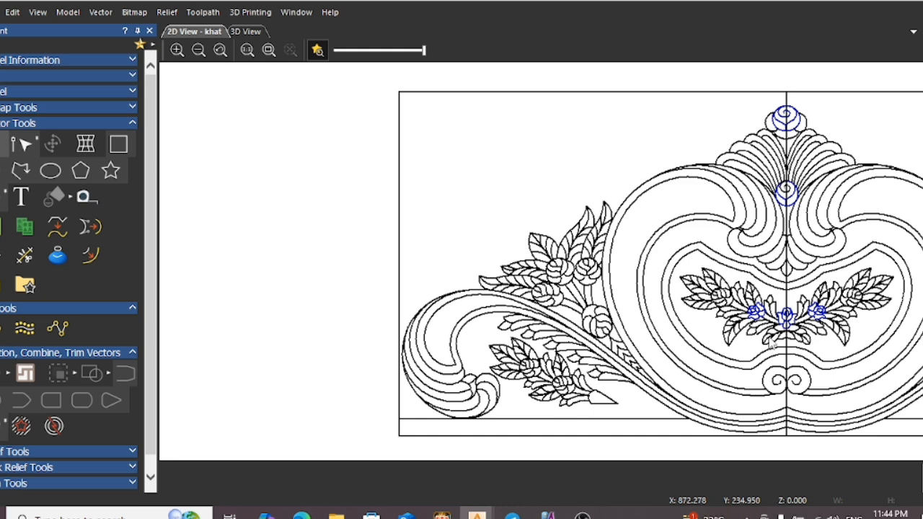
{"action": "scroll", "coordinate": [770, 339], "scroll_direction": "up", "scroll_amount": 2}
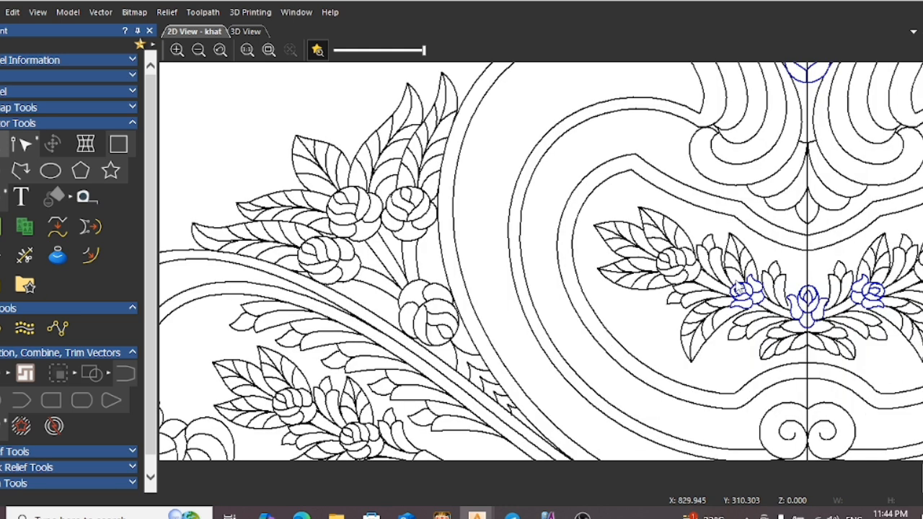
{"action": "scroll", "coordinate": [738, 288], "scroll_direction": "up", "scroll_amount": 2}
{"action": "scroll", "coordinate": [737, 287], "scroll_direction": "down", "scroll_amount": 4}
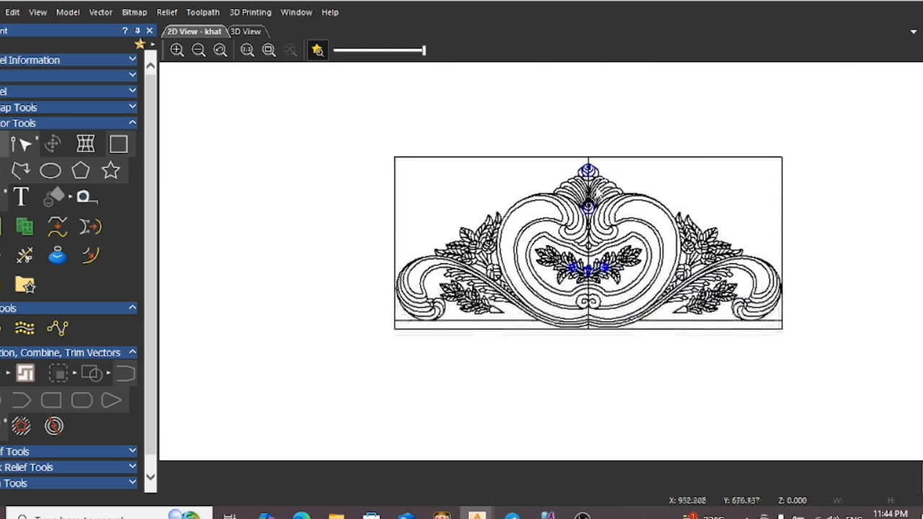
{"action": "scroll", "coordinate": [592, 187], "scroll_direction": "up", "scroll_amount": 4}
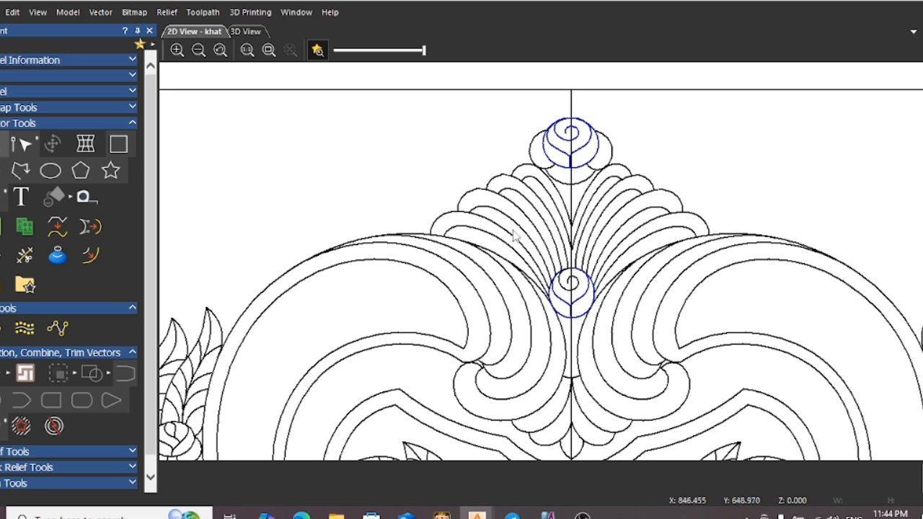
Inspect the lowest inner petal curve of the crest's fan and where its end meets the scroll outline
{"action": "scroll", "coordinate": [480, 249], "scroll_direction": "up", "scroll_amount": 2}
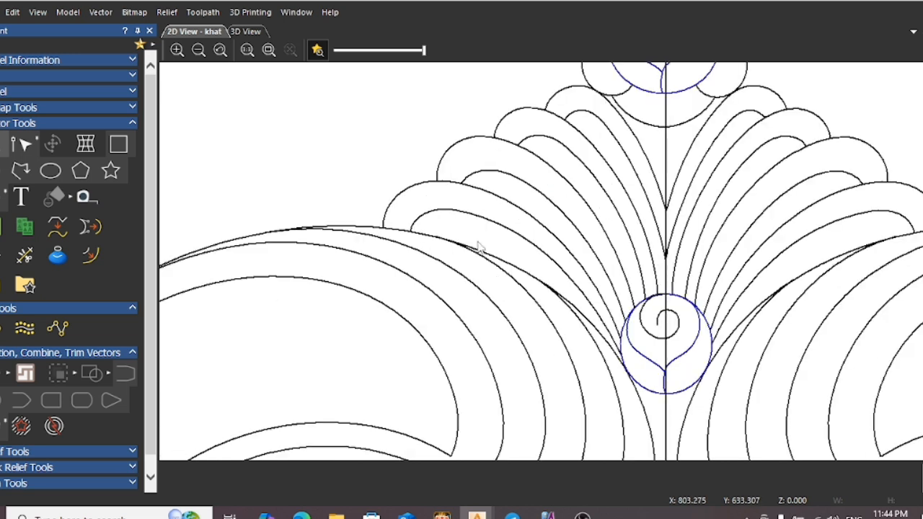
{"action": "scroll", "coordinate": [430, 242], "scroll_direction": "up", "scroll_amount": 2}
{"action": "left_click", "coordinate": [426, 240]}
{"action": "left_click", "coordinate": [412, 211]}
{"action": "scroll", "coordinate": [436, 212], "scroll_direction": "down", "scroll_amount": 2}
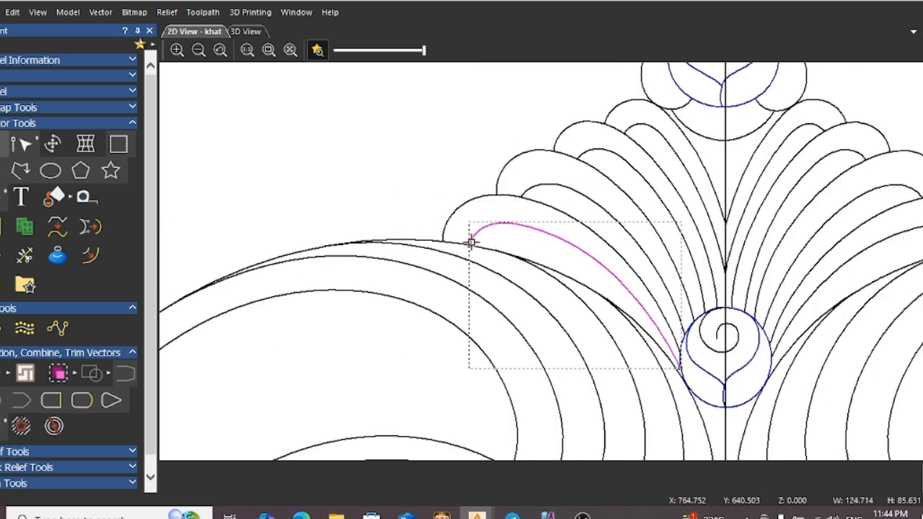
{"action": "scroll", "coordinate": [471, 243], "scroll_direction": "up", "scroll_amount": 2}
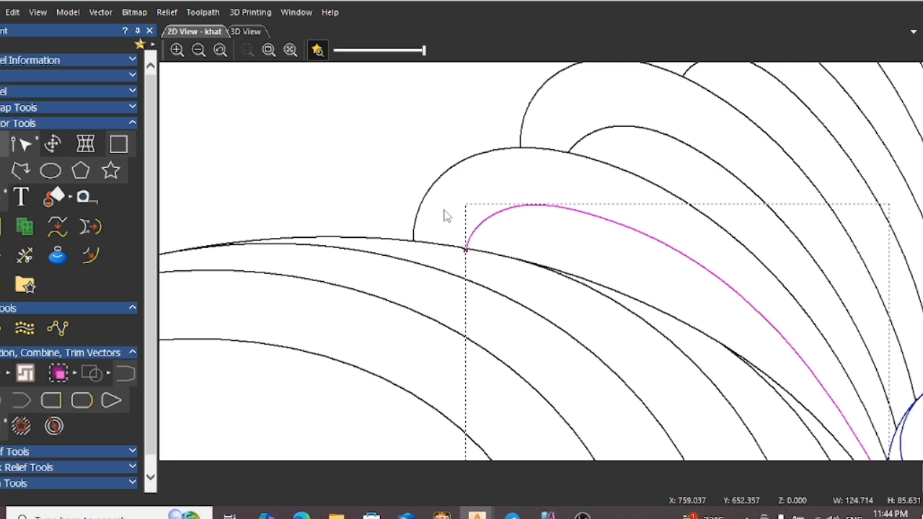
{"action": "left_click", "coordinate": [261, 161]}
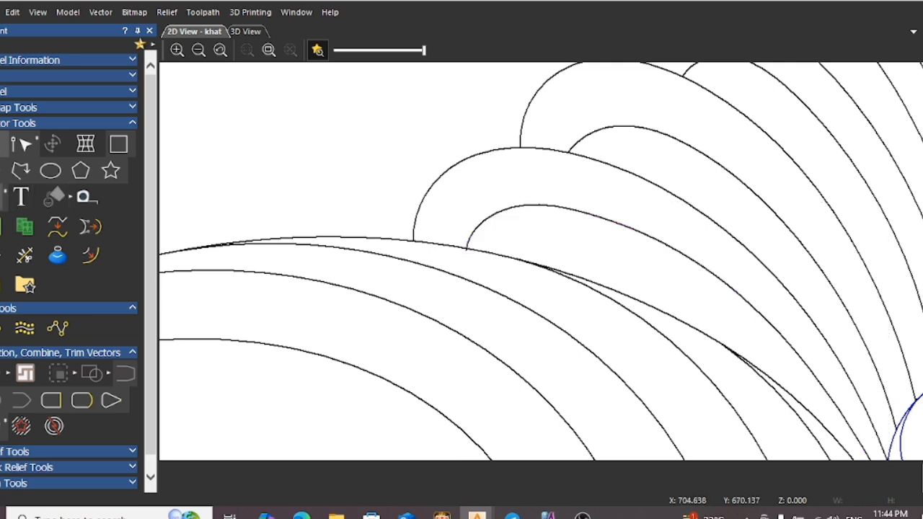
Try a three-point arc, about 22 by 31 mm, from the lowest inner petal curve's end to the next petal's base, and cut it
{"action": "left_click", "coordinate": [4, 202]}
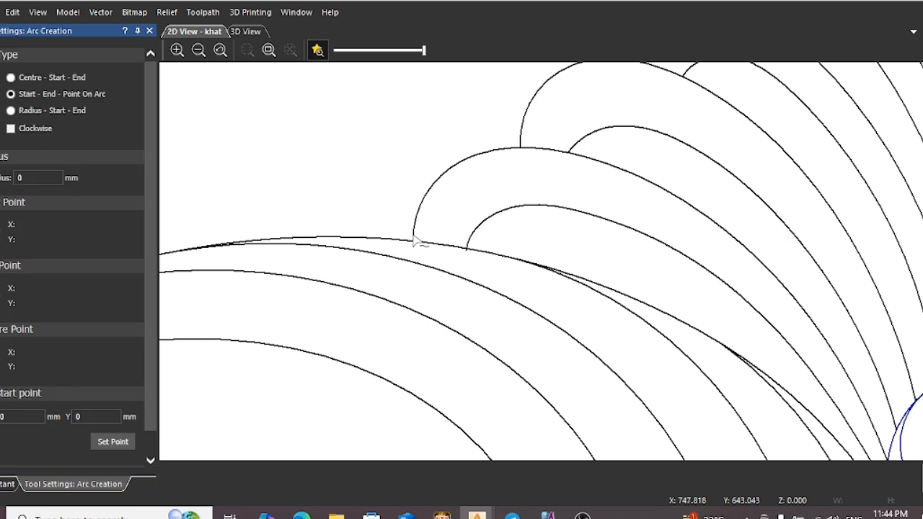
{"action": "left_click", "coordinate": [467, 247]}
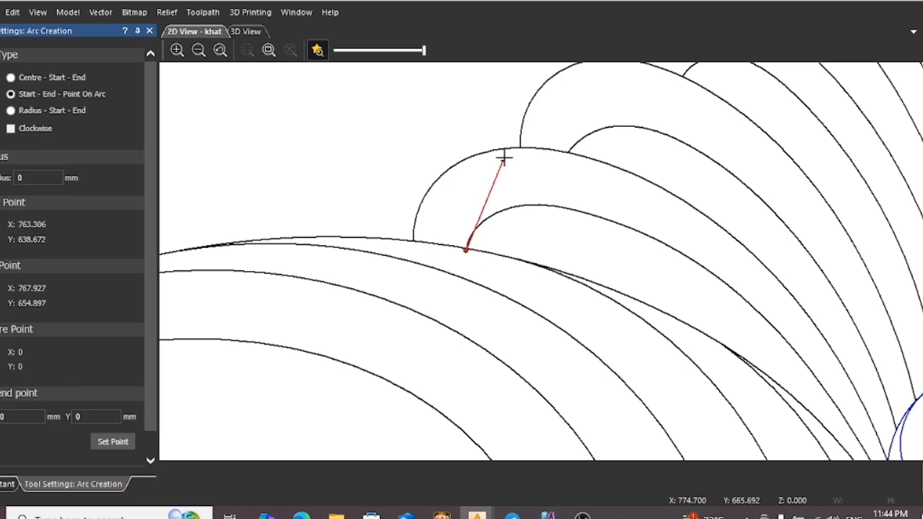
{"action": "left_click", "coordinate": [520, 148]}
{"action": "left_click", "coordinate": [447, 190]}
{"action": "key", "text": "Escape"}
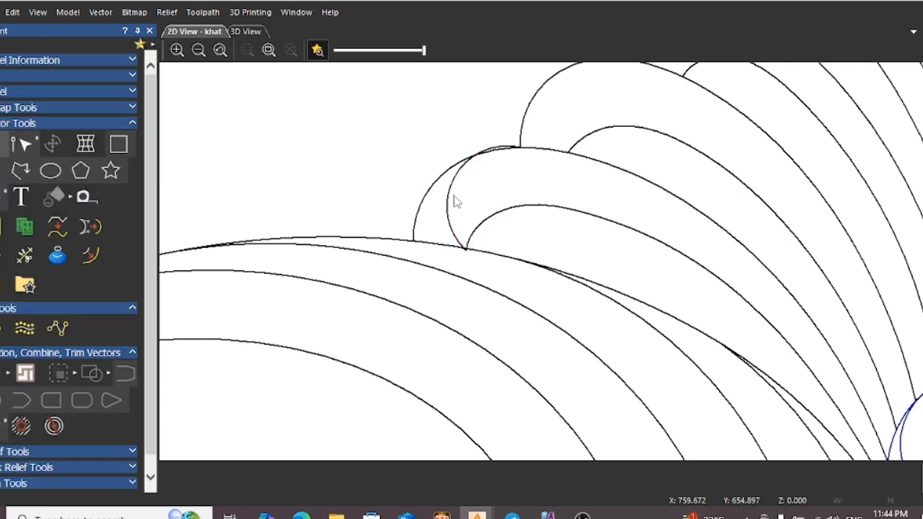
{"action": "left_click", "coordinate": [451, 192]}
{"action": "right_click", "coordinate": [471, 200]}
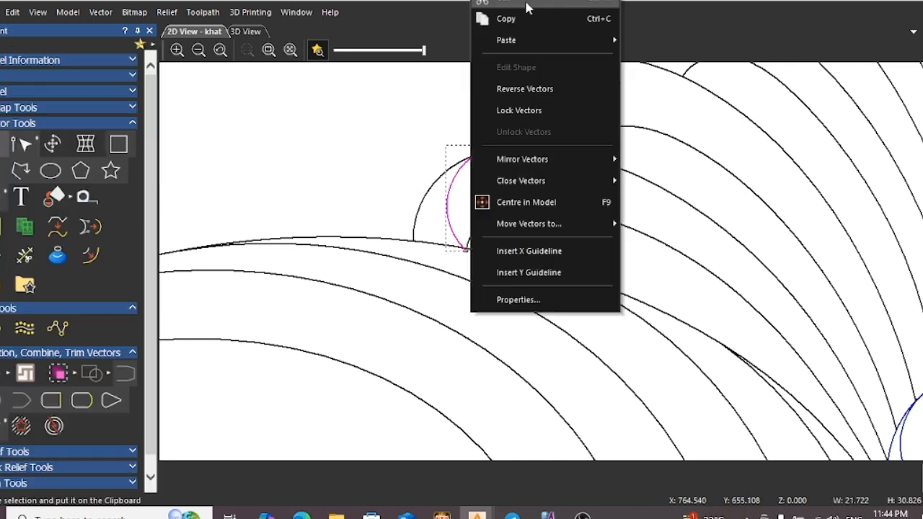
{"action": "left_click", "coordinate": [476, 3]}
{"action": "scroll", "coordinate": [518, 195], "scroll_direction": "down", "scroll_amount": 2}
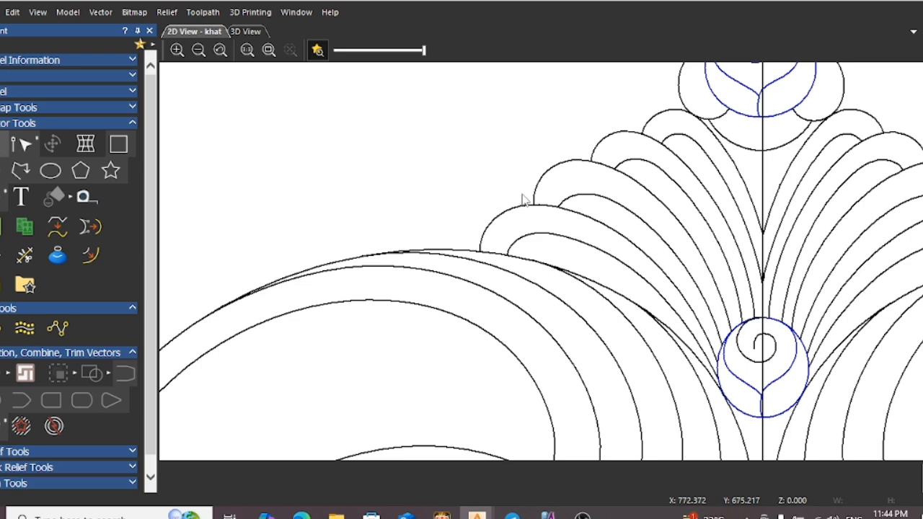
Try a three-point arc of about 17 mm radius from the inner petal curve's end to the outer petal's edge, and remove it
{"action": "scroll", "coordinate": [523, 228], "scroll_direction": "up", "scroll_amount": 2}
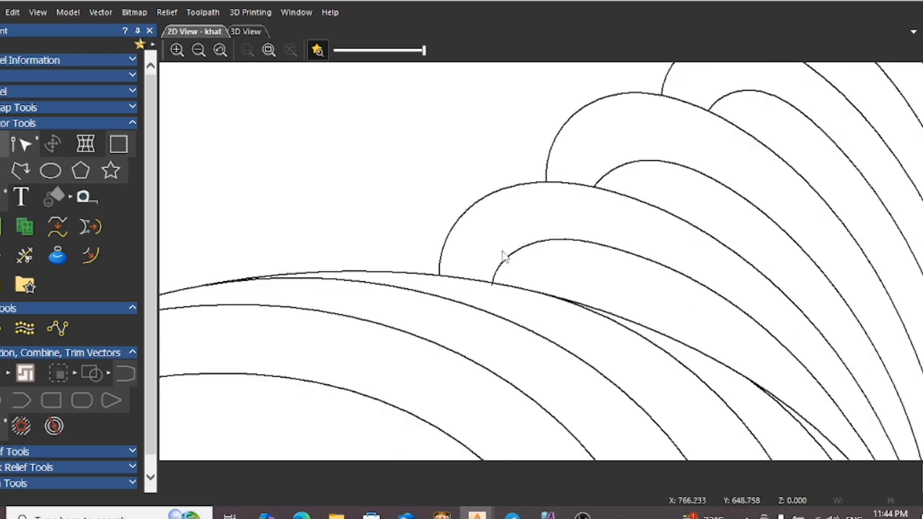
{"action": "left_click", "coordinate": [1, 196]}
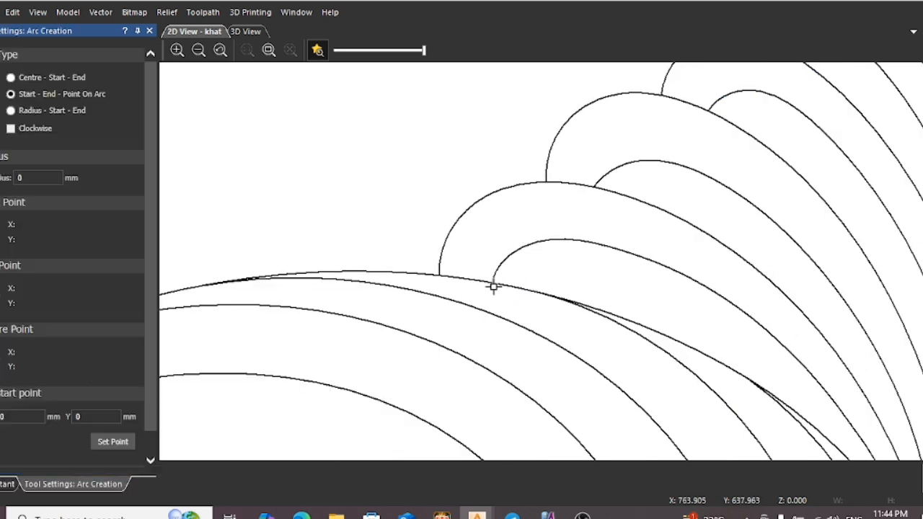
{"action": "left_click", "coordinate": [492, 283]}
{"action": "left_click", "coordinate": [513, 186]}
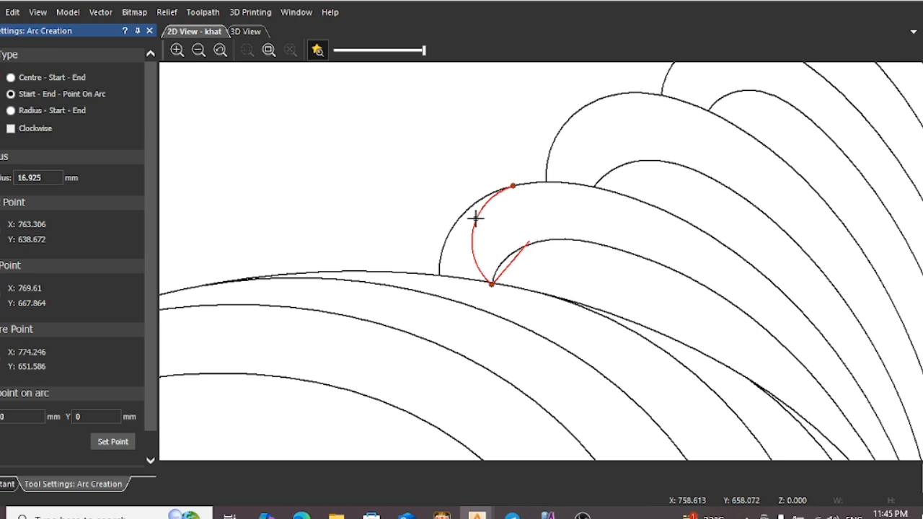
{"action": "left_click", "coordinate": [476, 217]}
{"action": "key", "text": "Escape"}
{"action": "left_click", "coordinate": [450, 253]}
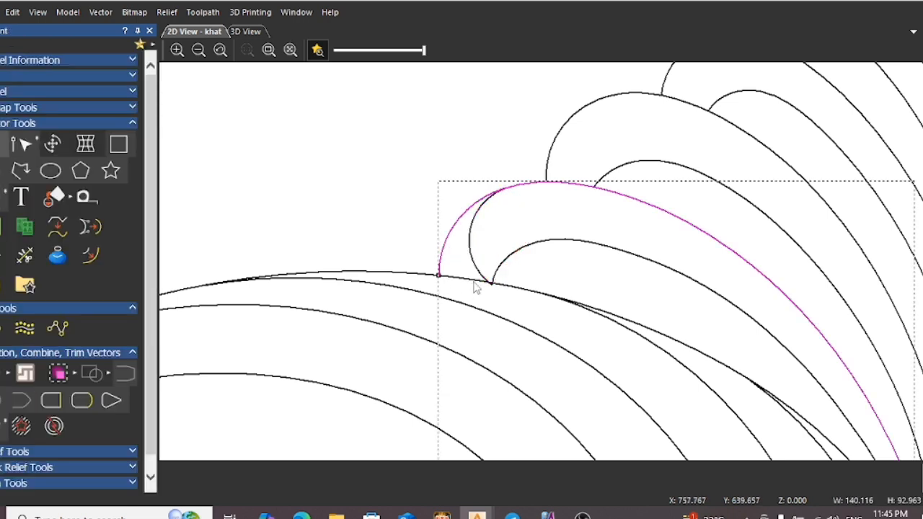
{"action": "left_click", "coordinate": [478, 273]}
{"action": "right_click", "coordinate": [557, 214]}
{"action": "left_click", "coordinate": [631, 2]}
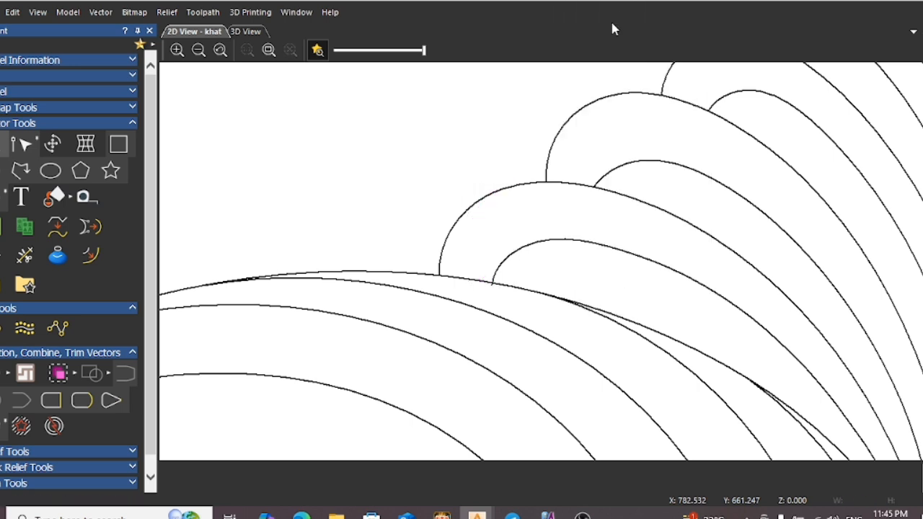
{"action": "scroll", "coordinate": [578, 234], "scroll_direction": "down", "scroll_amount": 6}
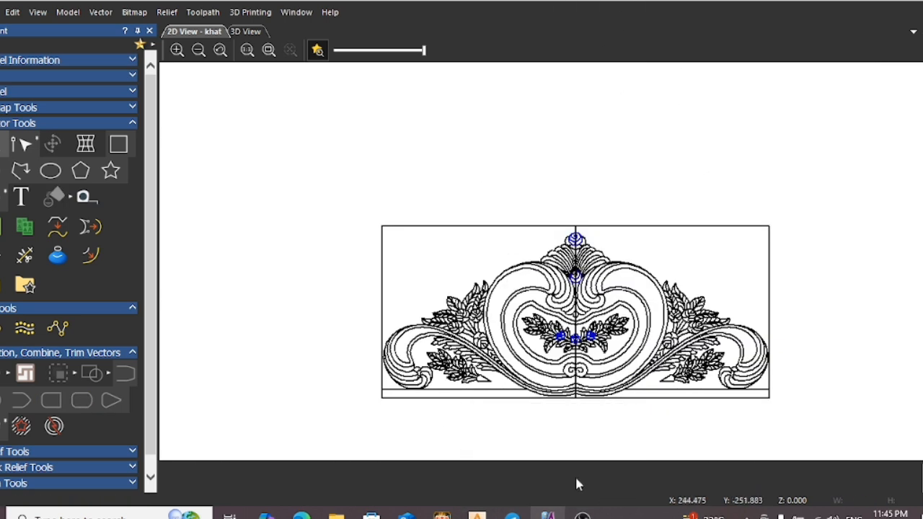
Switch to the untitled ArtCAM model containing the six-leaf rosette relief
{"action": "left_click", "coordinate": [479, 513]}
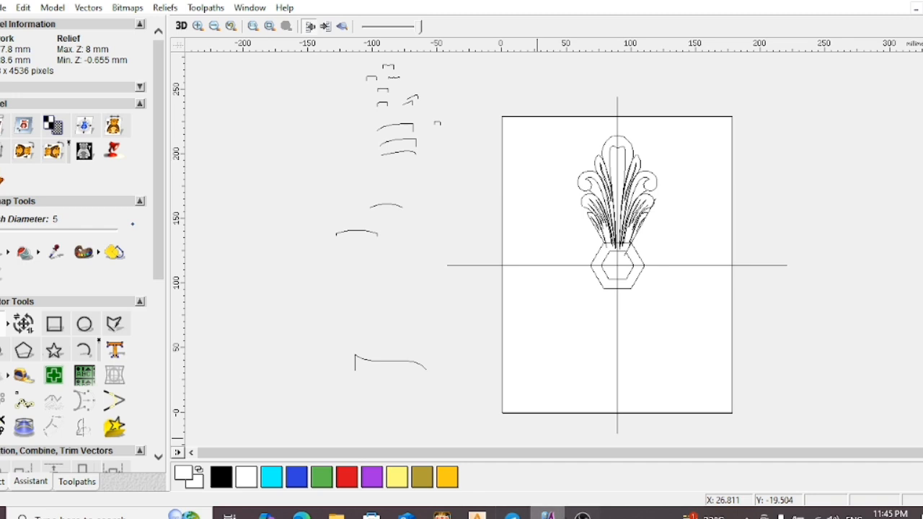
{"action": "mouse_move", "coordinate": [479, 512]}
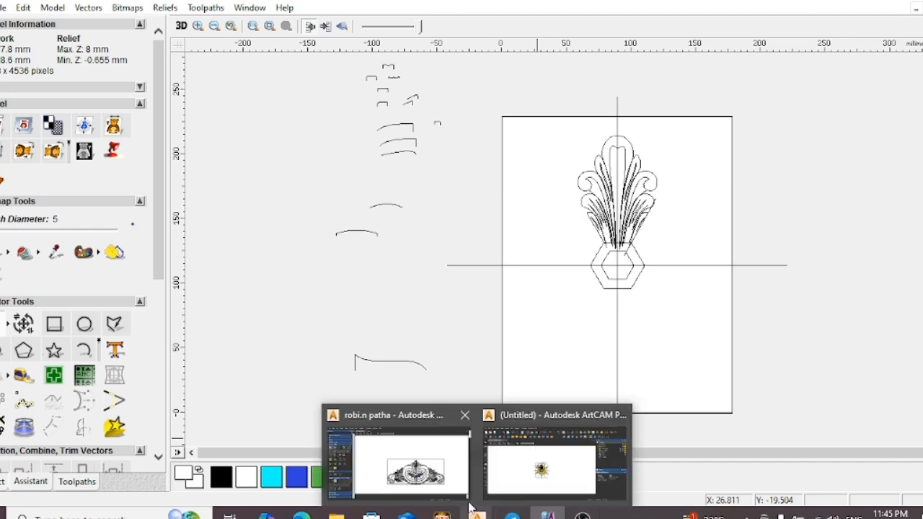
{"action": "left_click", "coordinate": [555, 447]}
{"action": "scroll", "coordinate": [345, 277], "scroll_direction": "up", "scroll_amount": 2}
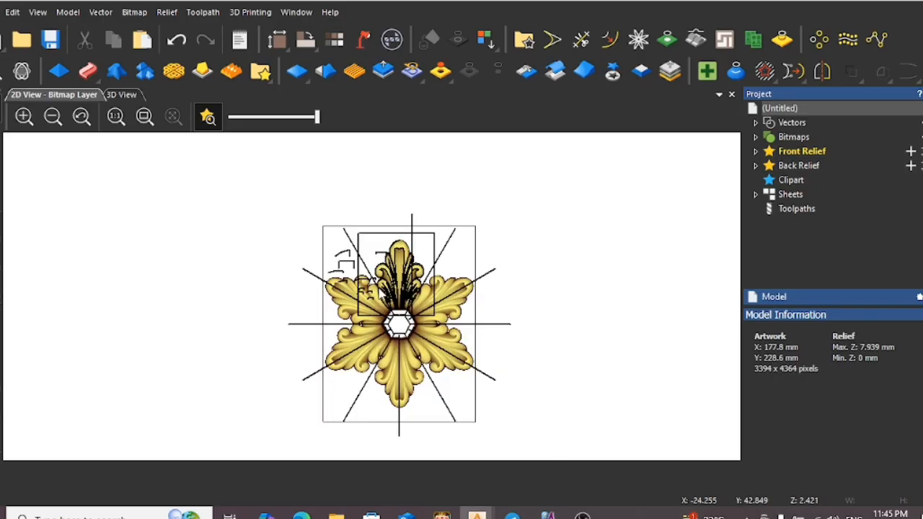
Cut the rectangle framing the rosette's uppermost leaf, then undo and redo the cut
{"action": "left_click", "coordinate": [430, 234]}
{"action": "right_click", "coordinate": [446, 243]}
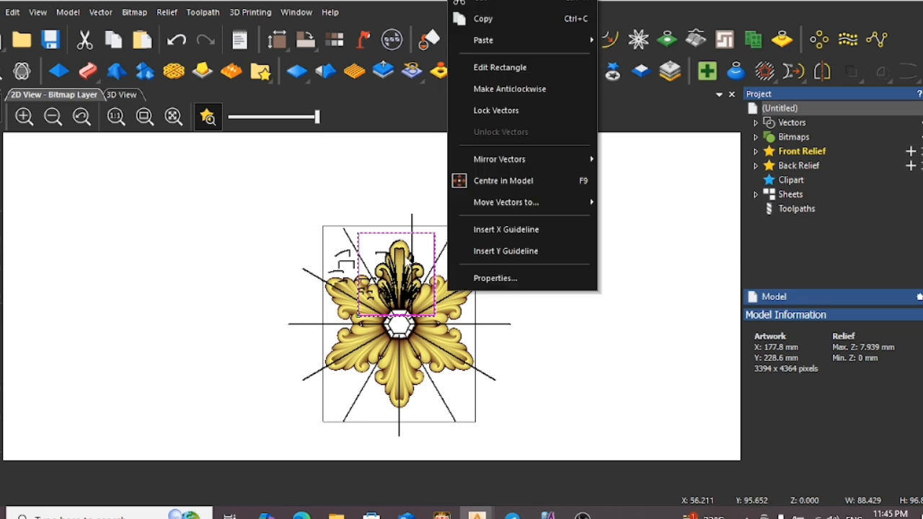
{"action": "left_click", "coordinate": [483, 4]}
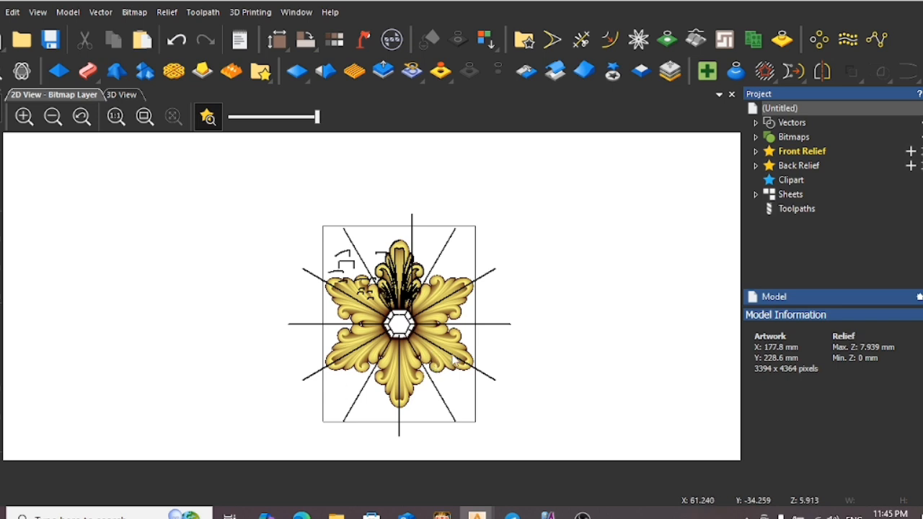
{"action": "key", "text": "ctrl+z"}
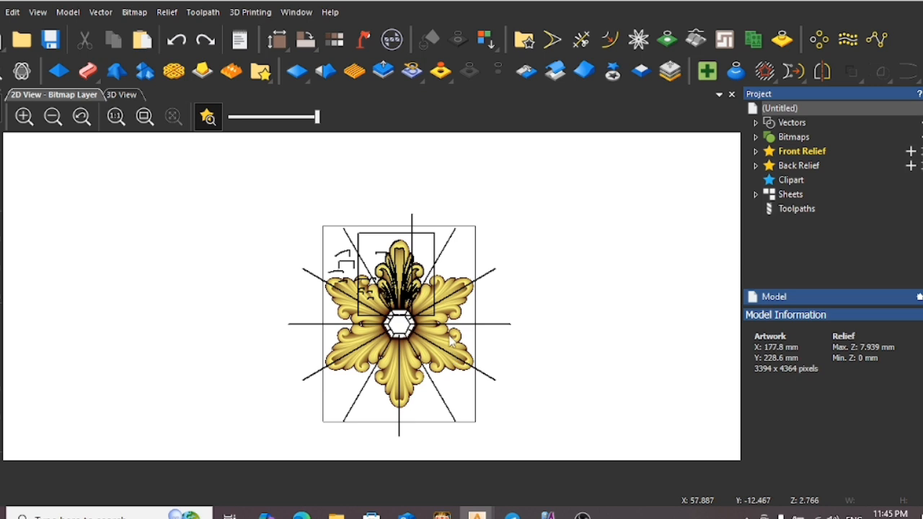
{"action": "key", "text": "ctrl+y"}
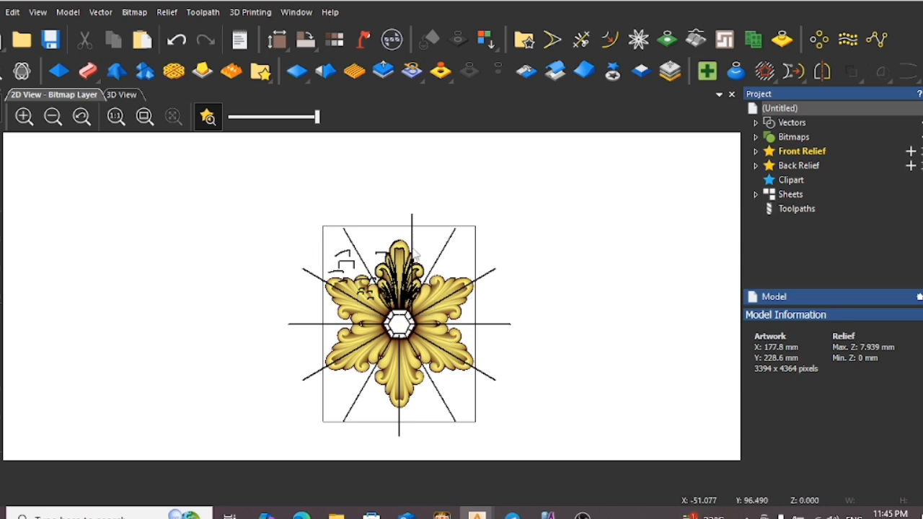
Draw a rectangle around the whole rosette model and turn its relief into a movable relief clipart
{"action": "left_click", "coordinate": [1, 349]}
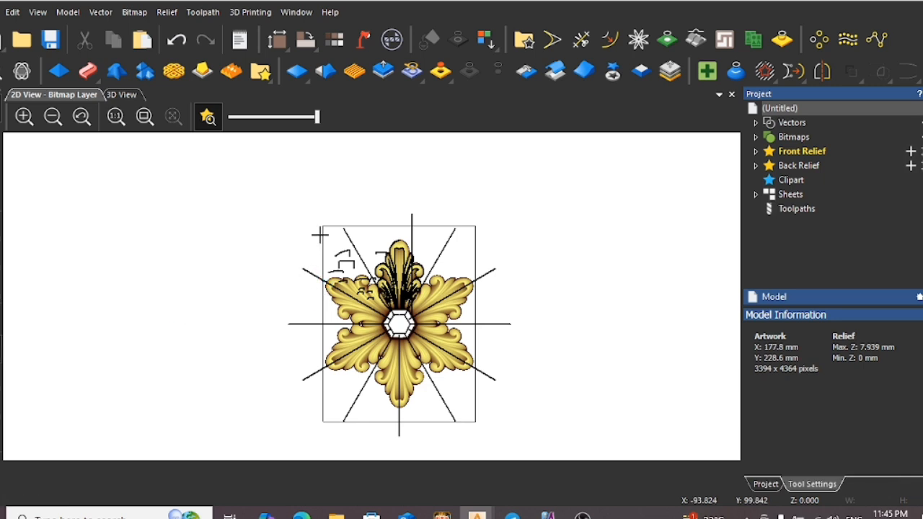
{"action": "left_click_drag", "start_coordinate": [301, 213], "coordinate": [502, 432]}
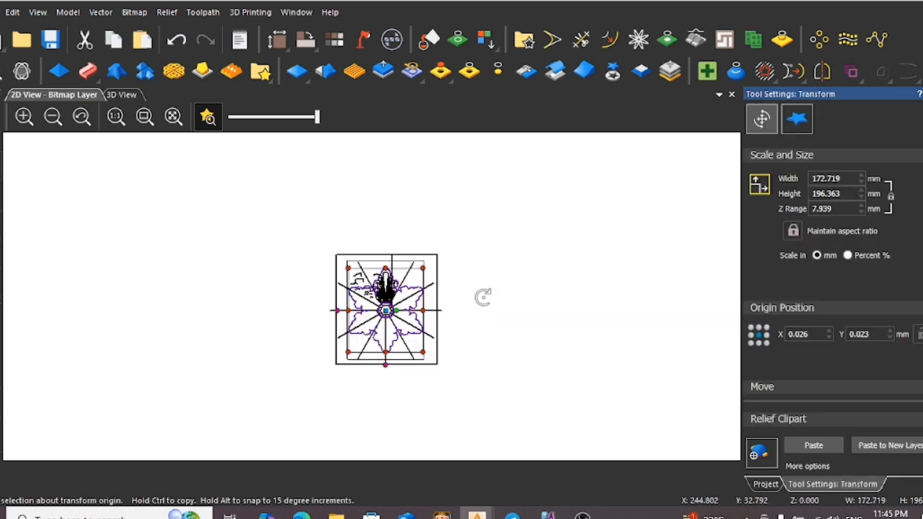
{"action": "scroll", "coordinate": [385, 322], "scroll_direction": "up", "scroll_amount": 2}
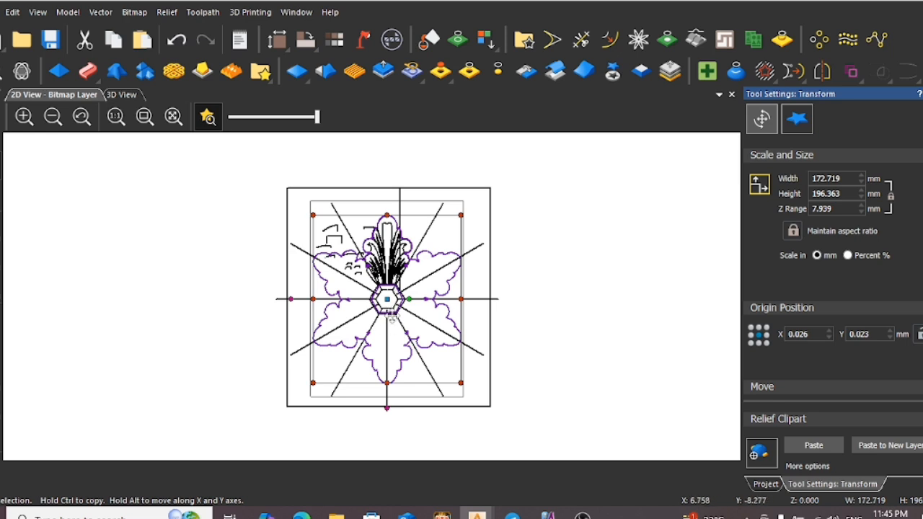
{"action": "scroll", "coordinate": [367, 329], "scroll_direction": "down", "scroll_amount": 2}
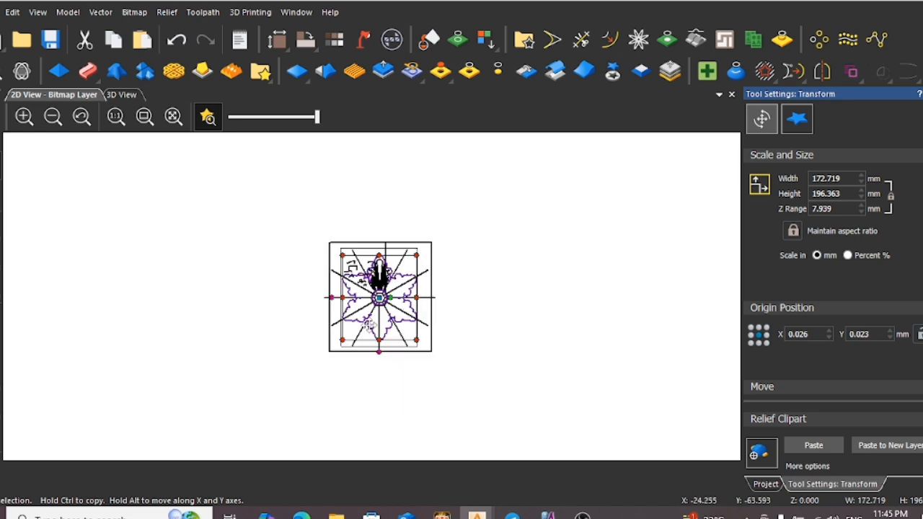
{"action": "scroll", "coordinate": [390, 324], "scroll_direction": "up", "scroll_amount": 3}
{"action": "scroll", "coordinate": [382, 286], "scroll_direction": "up", "scroll_amount": 2}
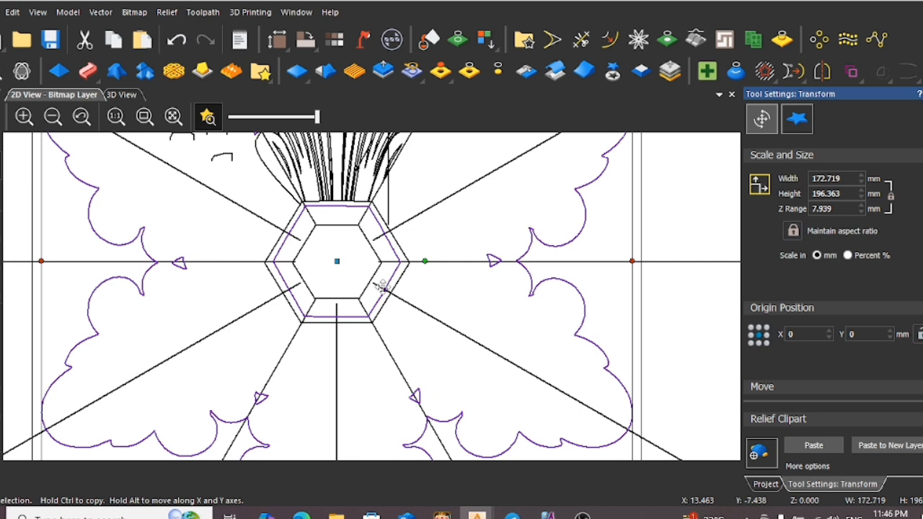
{"action": "scroll", "coordinate": [382, 286], "scroll_direction": "down", "scroll_amount": 3}
{"action": "scroll", "coordinate": [424, 297], "scroll_direction": "up", "scroll_amount": 2}
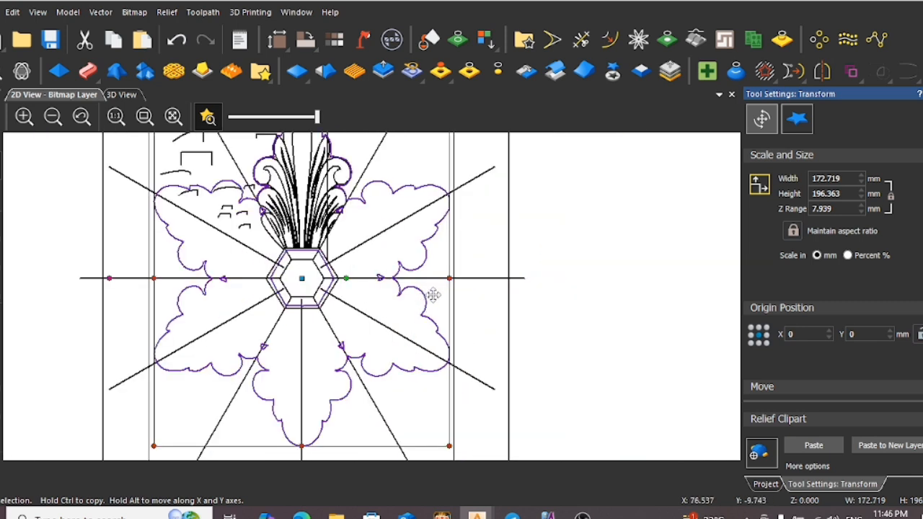
{"action": "key", "text": "Escape"}
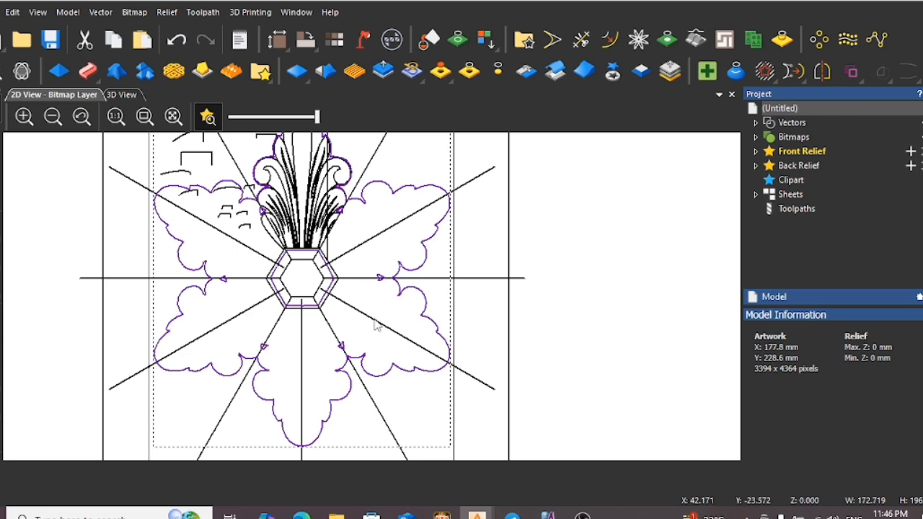
Move the rosette relief clipart out of the model area, into the empty space to the right of the leaf vectors
{"action": "scroll", "coordinate": [314, 275], "scroll_direction": "up", "scroll_amount": 2}
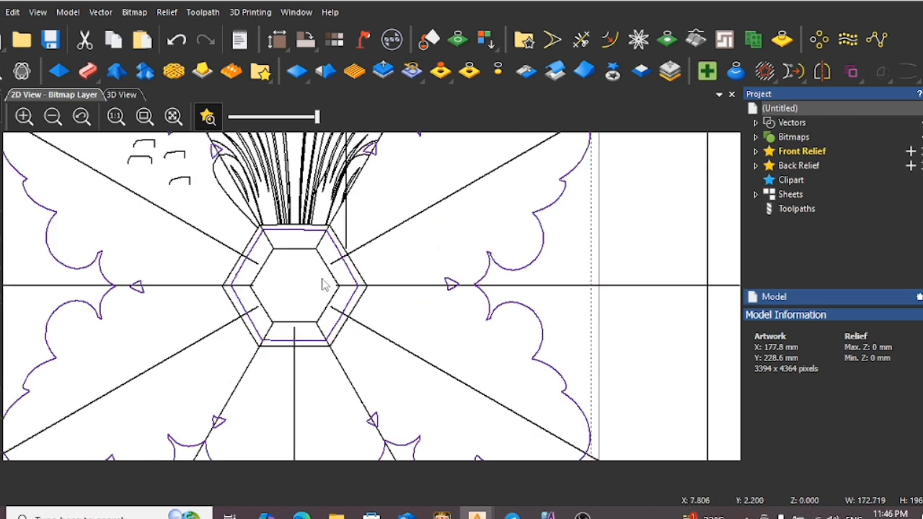
{"action": "scroll", "coordinate": [380, 285], "scroll_direction": "down", "scroll_amount": 3}
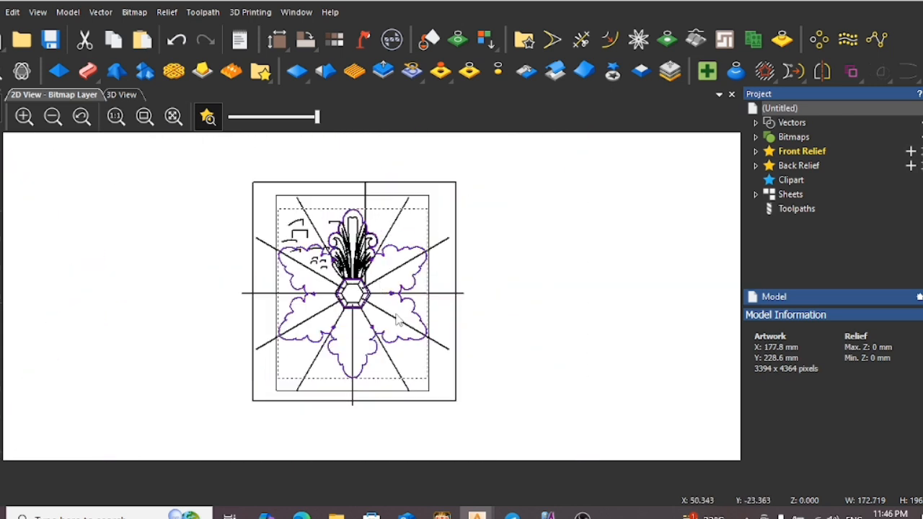
{"action": "scroll", "coordinate": [401, 318], "scroll_direction": "down", "scroll_amount": 2}
{"action": "left_click_drag", "start_coordinate": [401, 315], "coordinate": [587, 284]}
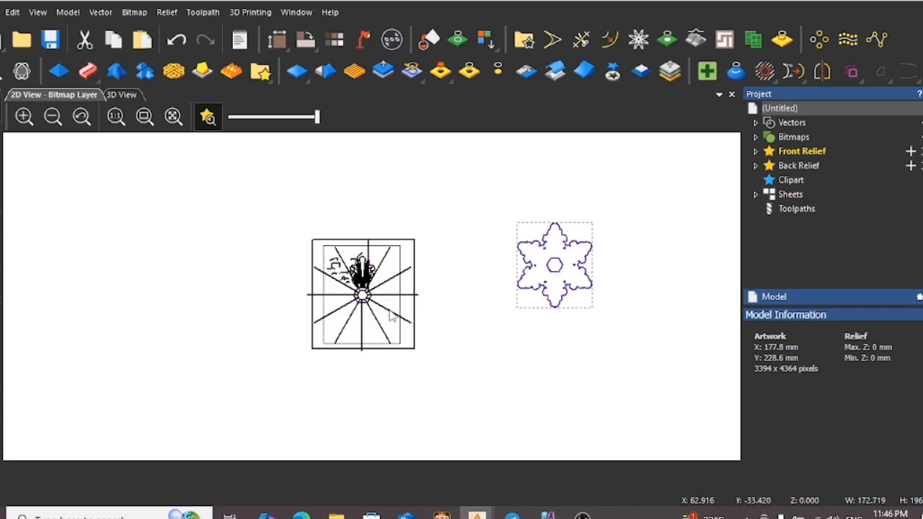
Draw a vertical line about 502 mm long and centre it through the middle of the hexagon
{"action": "scroll", "coordinate": [377, 277], "scroll_direction": "up", "scroll_amount": 2}
{"action": "scroll", "coordinate": [376, 277], "scroll_direction": "up", "scroll_amount": 2}
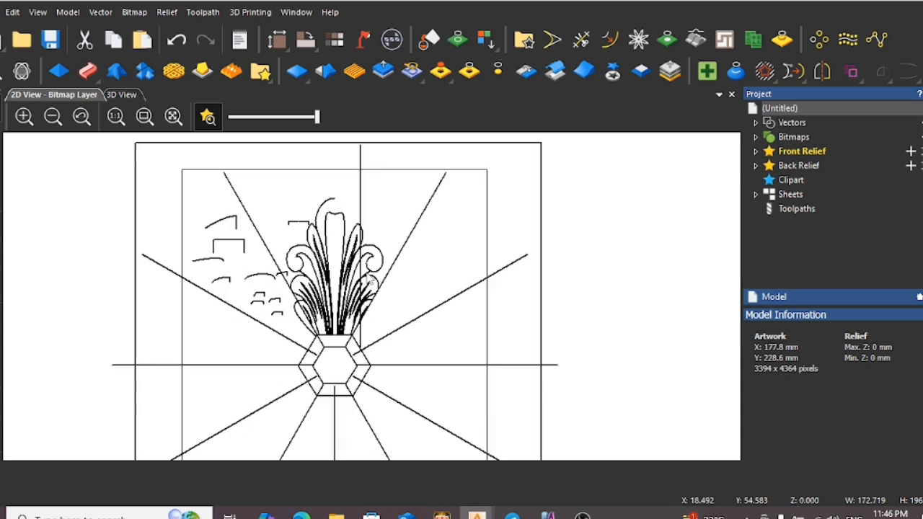
{"action": "left_click", "coordinate": [360, 209]}
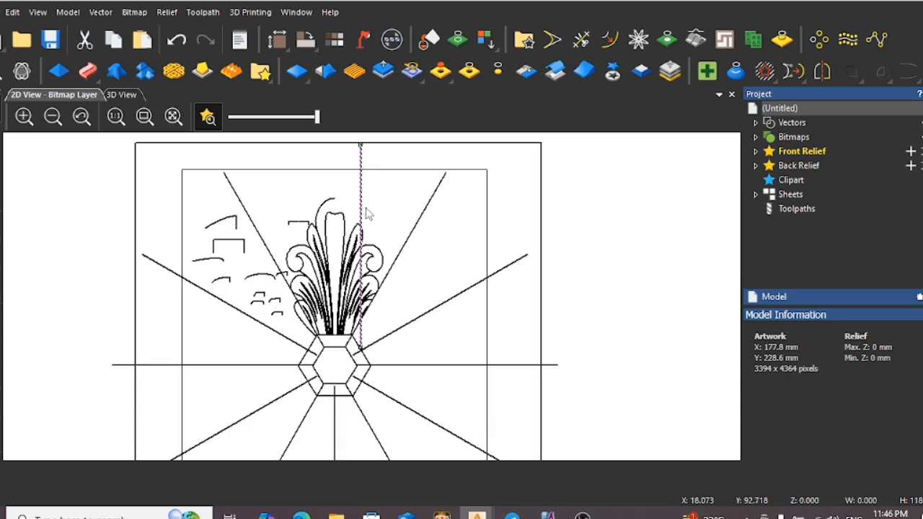
{"action": "scroll", "coordinate": [366, 212], "scroll_direction": "down", "scroll_amount": 4}
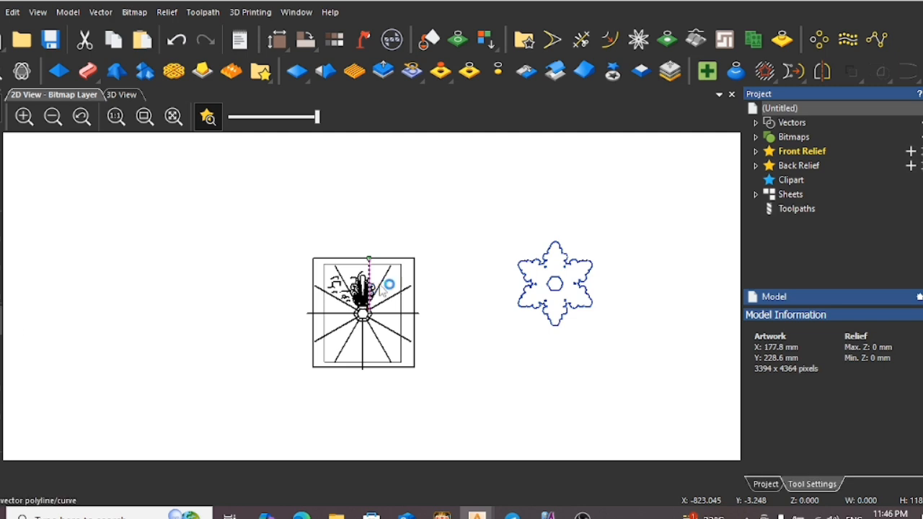
{"action": "left_click", "coordinate": [362, 205]}
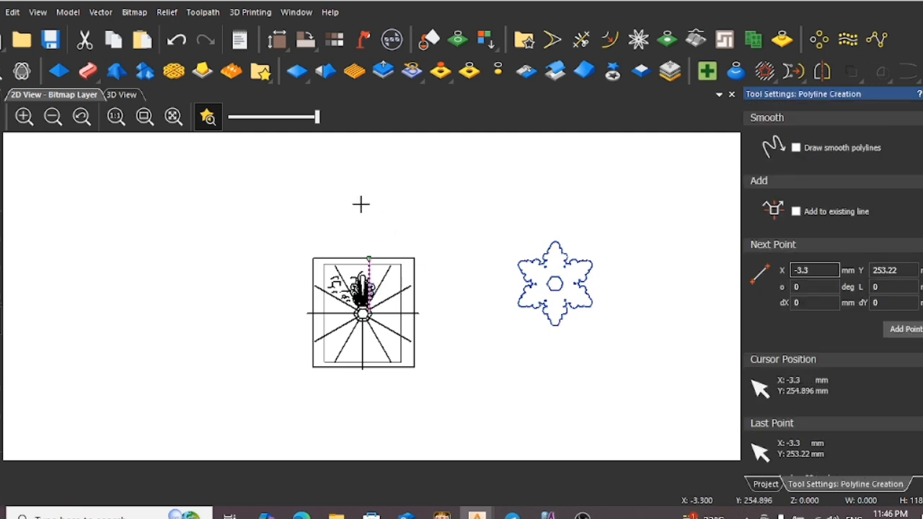
{"action": "double_click", "coordinate": [362, 421]}
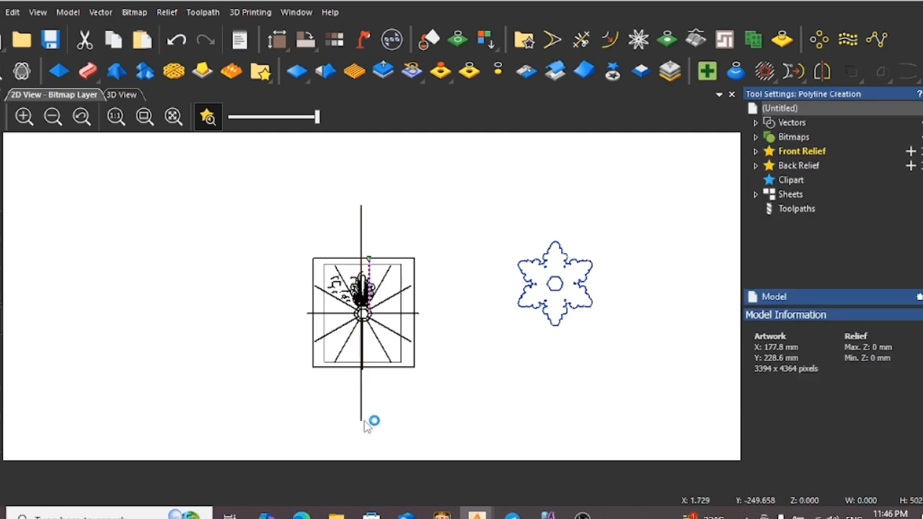
{"action": "left_click", "coordinate": [433, 401]}
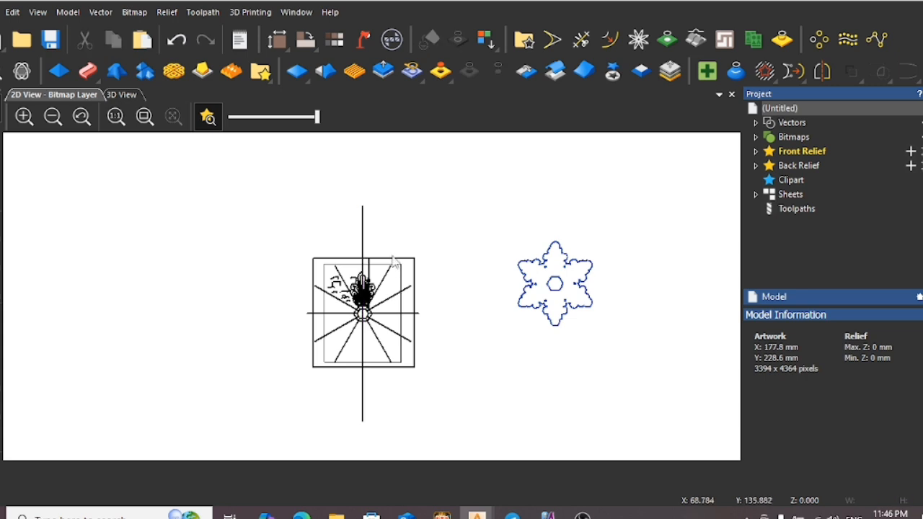
Cut the short straight line running across the lowest left petal down to the hexagon's corner
{"action": "scroll", "coordinate": [371, 274], "scroll_direction": "up", "scroll_amount": 5}
{"action": "scroll", "coordinate": [350, 289], "scroll_direction": "up", "scroll_amount": 4}
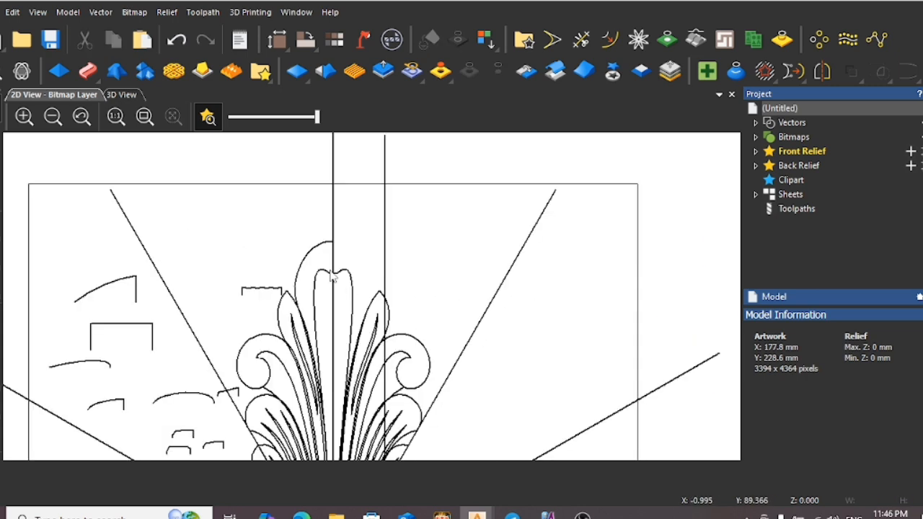
{"action": "scroll", "coordinate": [331, 303], "scroll_direction": "down", "scroll_amount": 5}
{"action": "scroll", "coordinate": [318, 341], "scroll_direction": "up", "scroll_amount": 1}
{"action": "scroll", "coordinate": [317, 343], "scroll_direction": "up", "scroll_amount": 1}
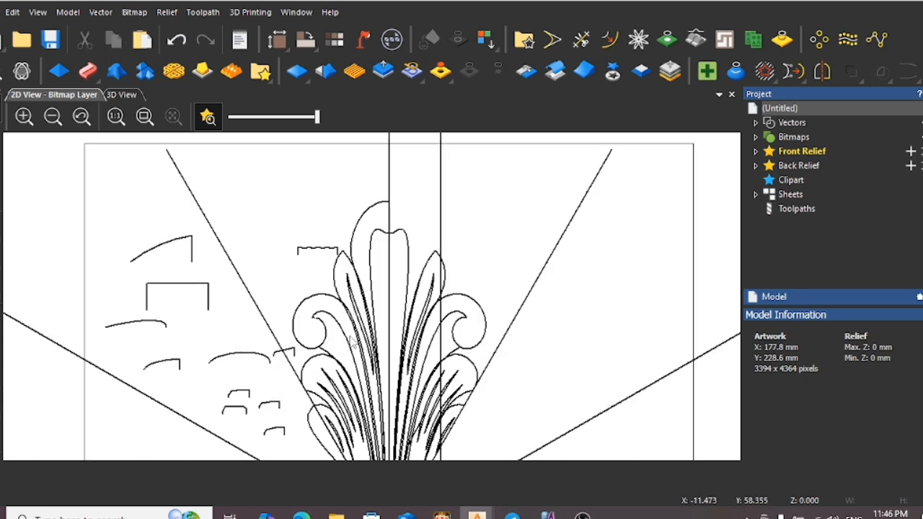
{"action": "scroll", "coordinate": [355, 345], "scroll_direction": "down", "scroll_amount": 3}
{"action": "scroll", "coordinate": [360, 371], "scroll_direction": "up", "scroll_amount": 3}
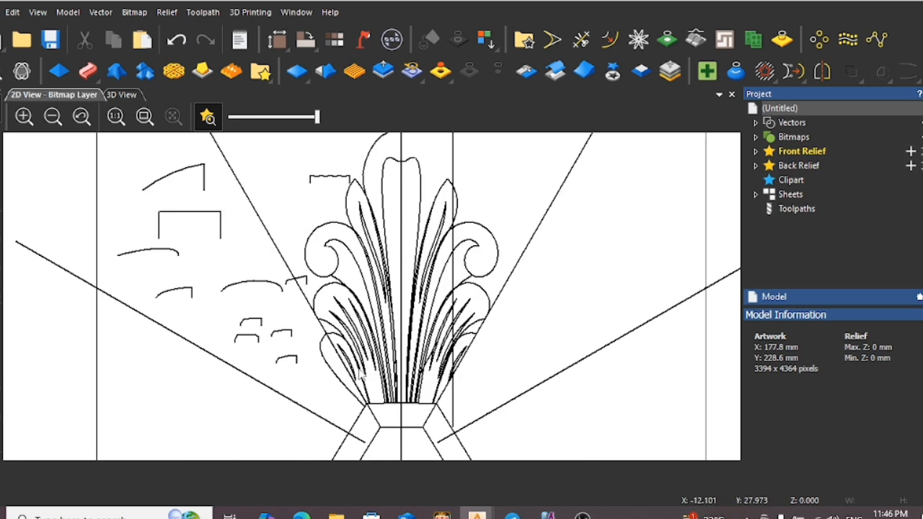
{"action": "left_click", "coordinate": [342, 366]}
{"action": "right_click", "coordinate": [361, 389]}
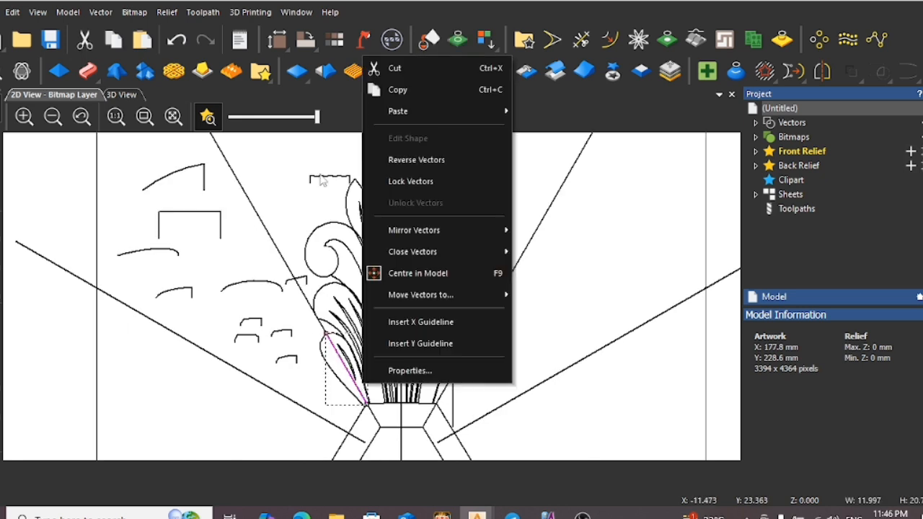
{"action": "left_click", "coordinate": [395, 68]}
Open the upper-left diagonal guide line for node editing where it crosses the outer hexagon's corner
{"action": "left_click", "coordinate": [286, 267]}
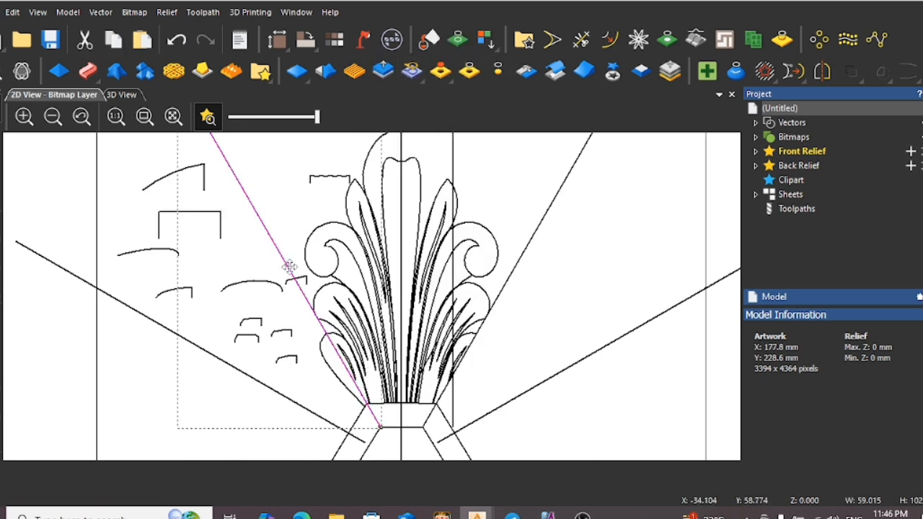
{"action": "scroll", "coordinate": [289, 268], "scroll_direction": "down", "scroll_amount": 3}
{"action": "scroll", "coordinate": [368, 375], "scroll_direction": "up", "scroll_amount": 5}
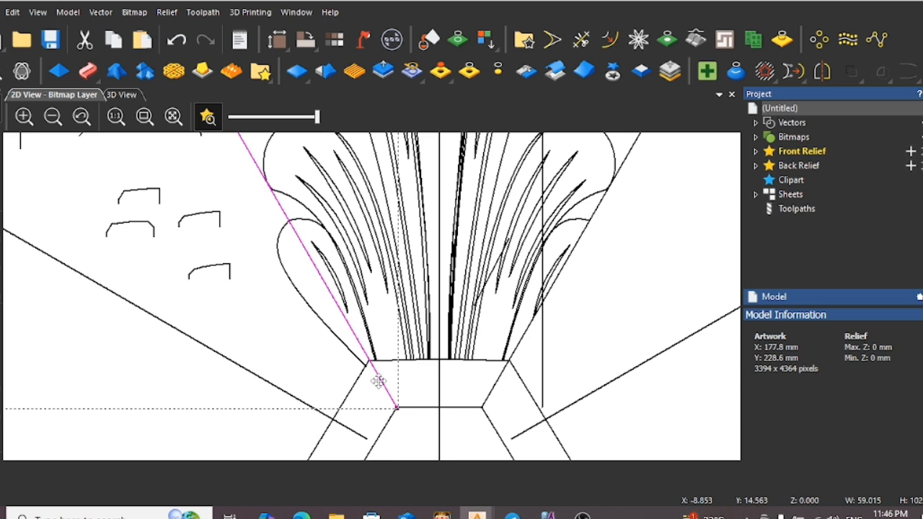
{"action": "scroll", "coordinate": [377, 377], "scroll_direction": "up", "scroll_amount": 2}
{"action": "double_click", "coordinate": [368, 352]}
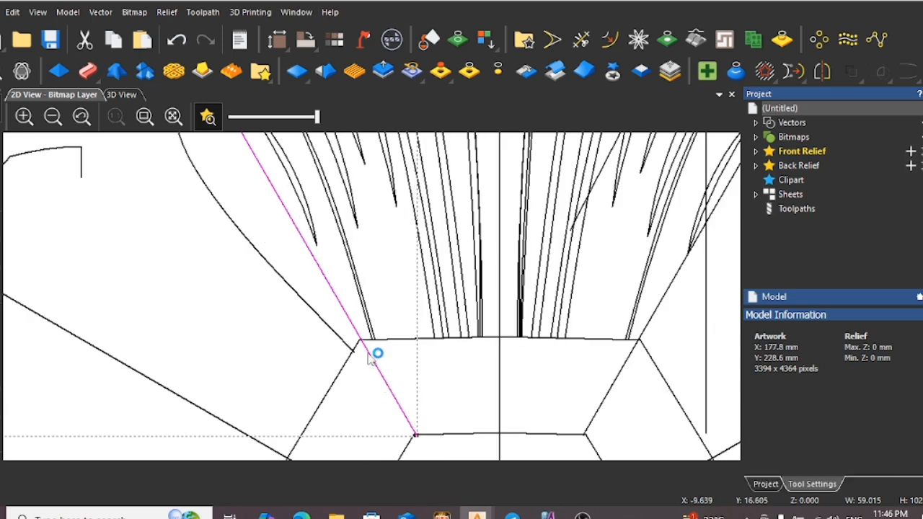
{"action": "right_click", "coordinate": [368, 353]}
{"action": "left_click", "coordinate": [407, 46]}
{"action": "scroll", "coordinate": [499, 233], "scroll_direction": "down", "scroll_amount": 5}
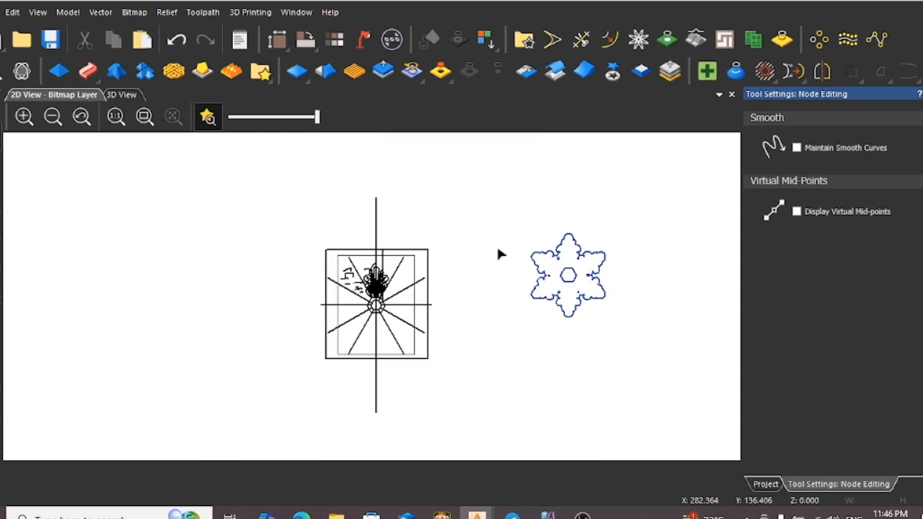
{"action": "key", "text": "Escape"}
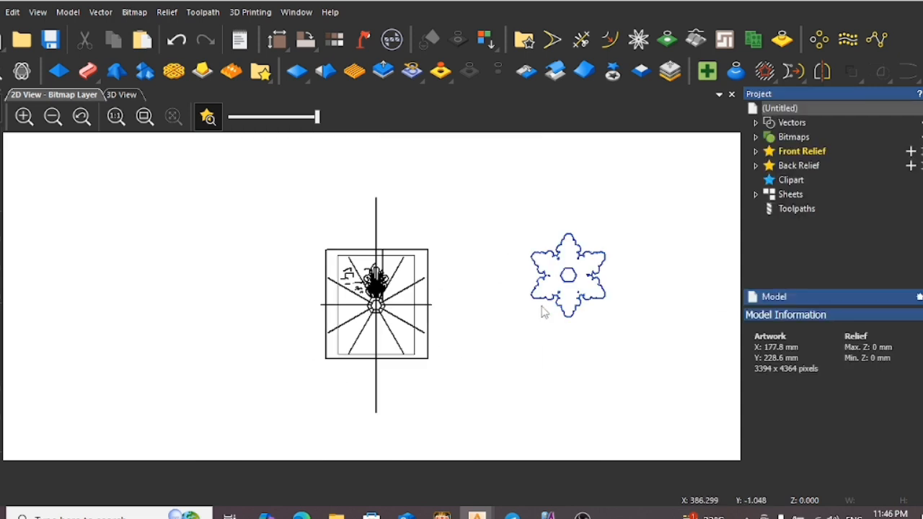
Mirror a copy of the central petal's left outline to its right side, completing the petal around the vertical centre line
{"action": "left_click", "coordinate": [546, 300]}
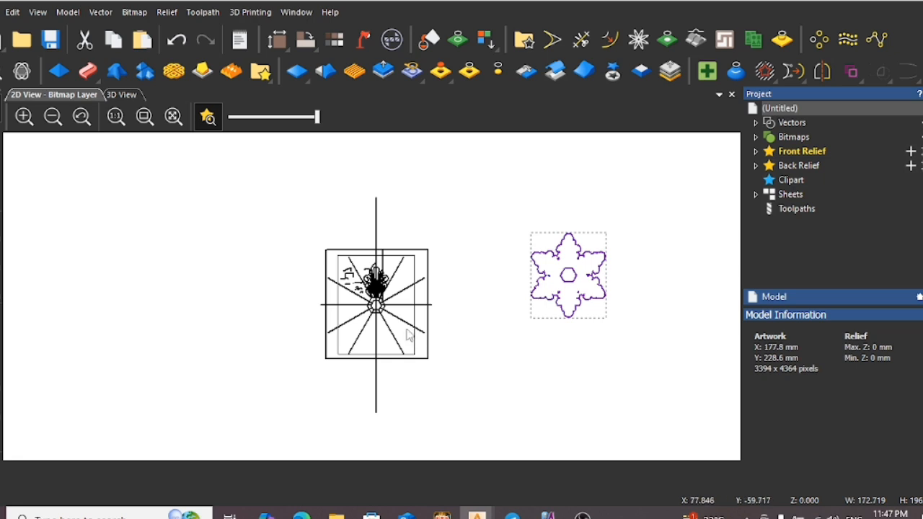
{"action": "scroll", "coordinate": [342, 308], "scroll_direction": "up", "scroll_amount": 2}
{"action": "scroll", "coordinate": [382, 303], "scroll_direction": "up", "scroll_amount": 2}
{"action": "scroll", "coordinate": [431, 265], "scroll_direction": "down", "scroll_amount": 2}
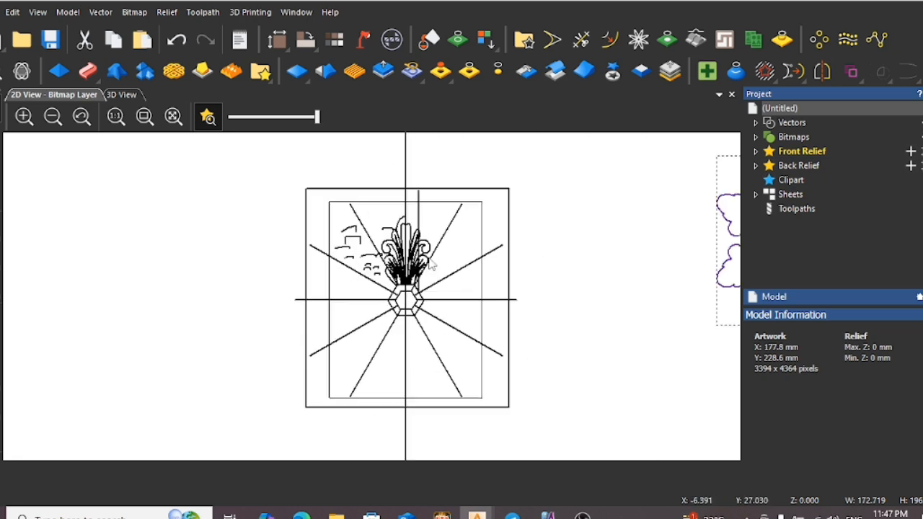
{"action": "scroll", "coordinate": [432, 264], "scroll_direction": "up", "scroll_amount": 2}
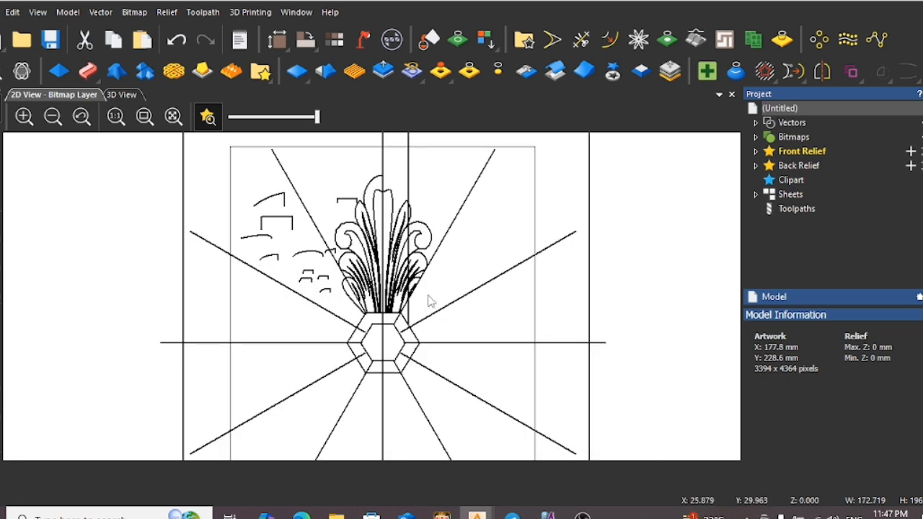
{"action": "scroll", "coordinate": [441, 342], "scroll_direction": "down", "scroll_amount": 2}
{"action": "scroll", "coordinate": [400, 310], "scroll_direction": "up", "scroll_amount": 4}
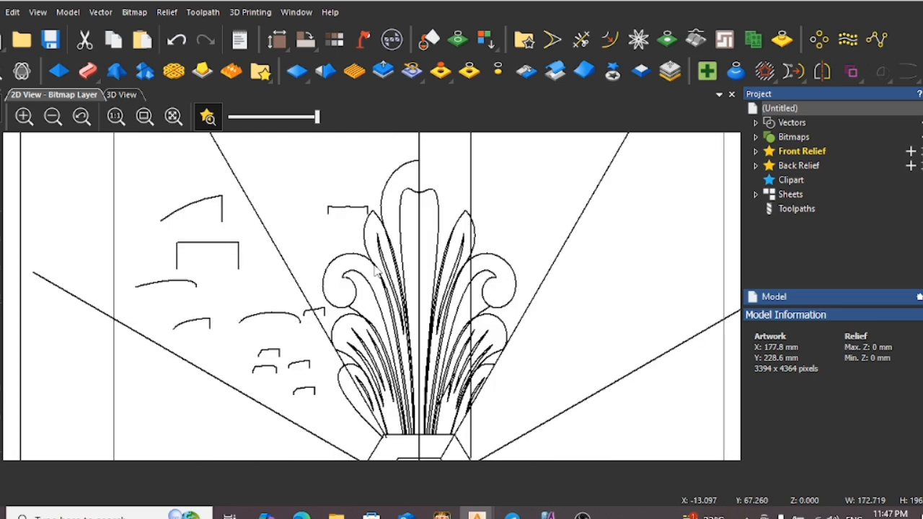
{"action": "left_click", "coordinate": [408, 169]}
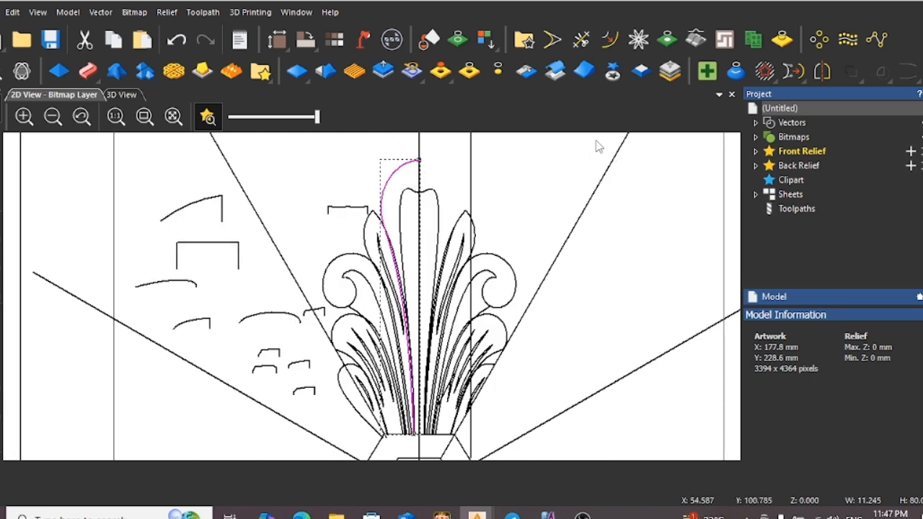
{"action": "left_click", "coordinate": [822, 71]}
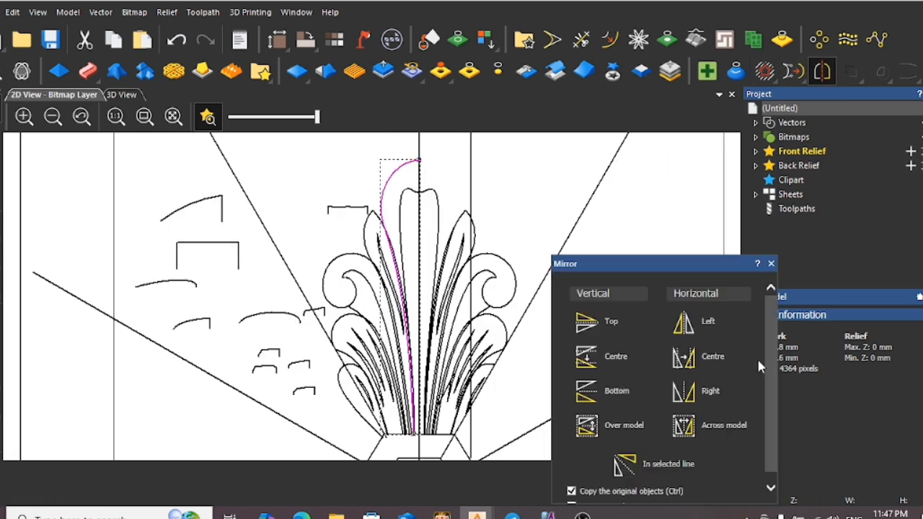
{"action": "left_click", "coordinate": [684, 356]}
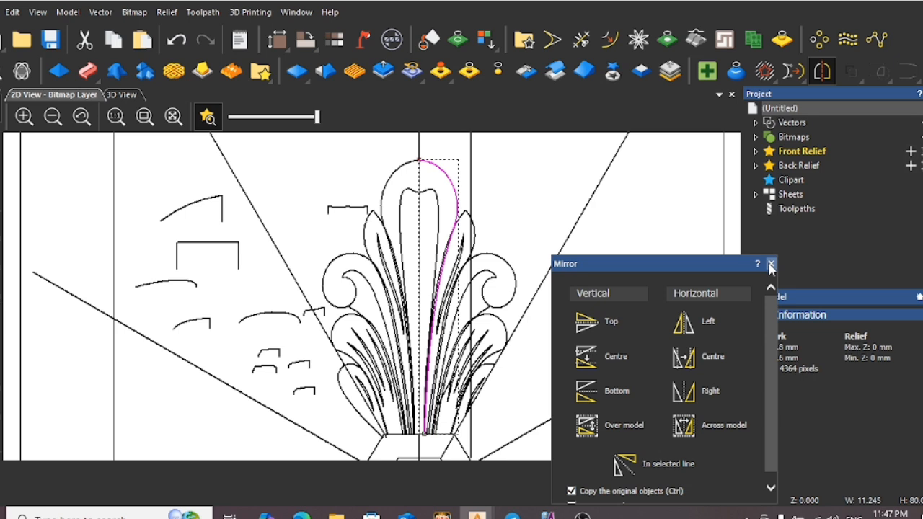
{"action": "left_click", "coordinate": [771, 263]}
{"action": "left_click", "coordinate": [648, 227]}
Cut the vertical centre line at the central petal's tip and at the outer hexagon's upper edge
{"action": "scroll", "coordinate": [481, 296], "scroll_direction": "down", "scroll_amount": 1}
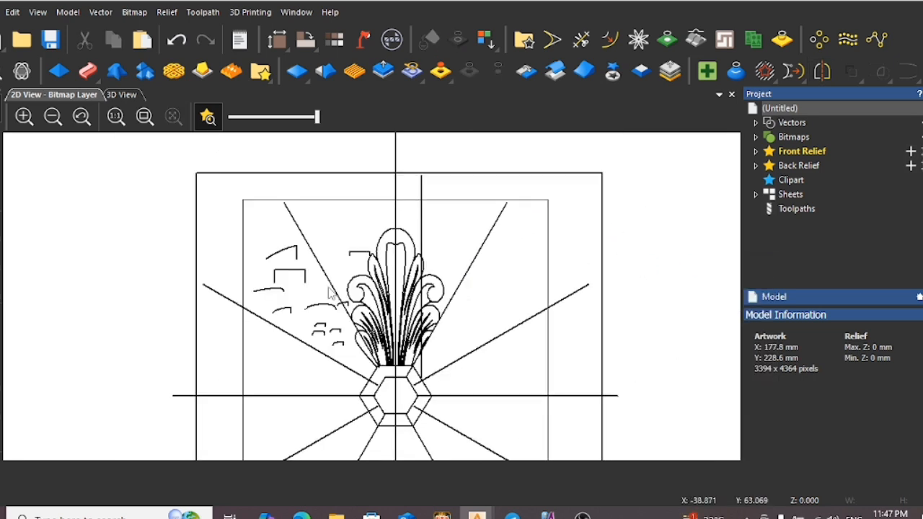
{"action": "left_click", "coordinate": [329, 286]}
{"action": "left_click", "coordinate": [468, 268]}
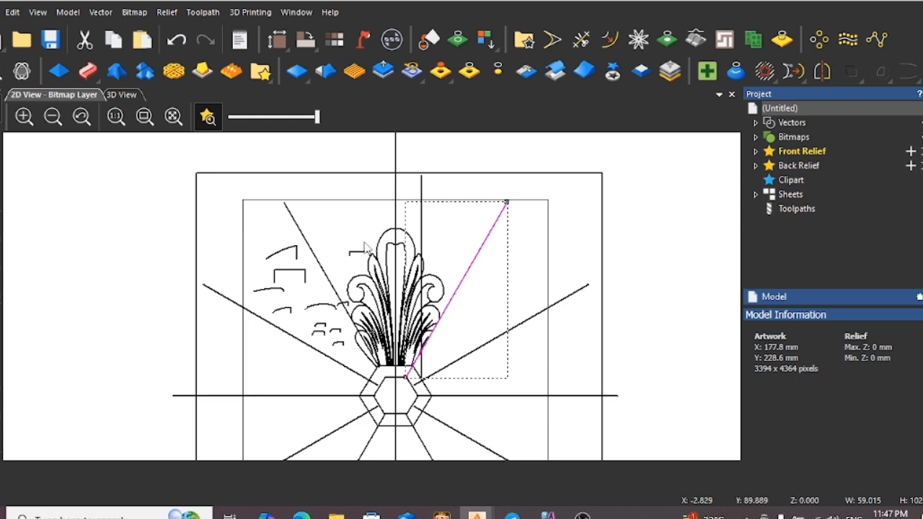
{"action": "scroll", "coordinate": [395, 264], "scroll_direction": "up", "scroll_amount": 2}
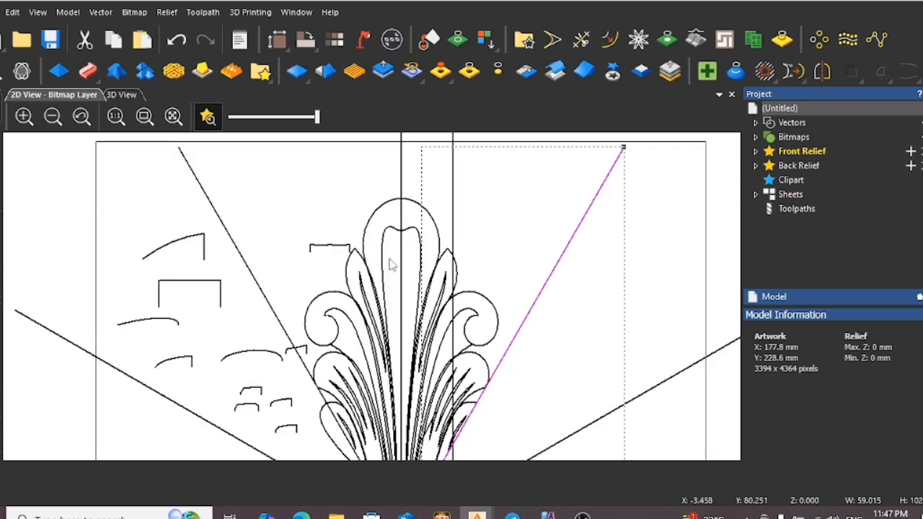
{"action": "left_click", "coordinate": [402, 186]}
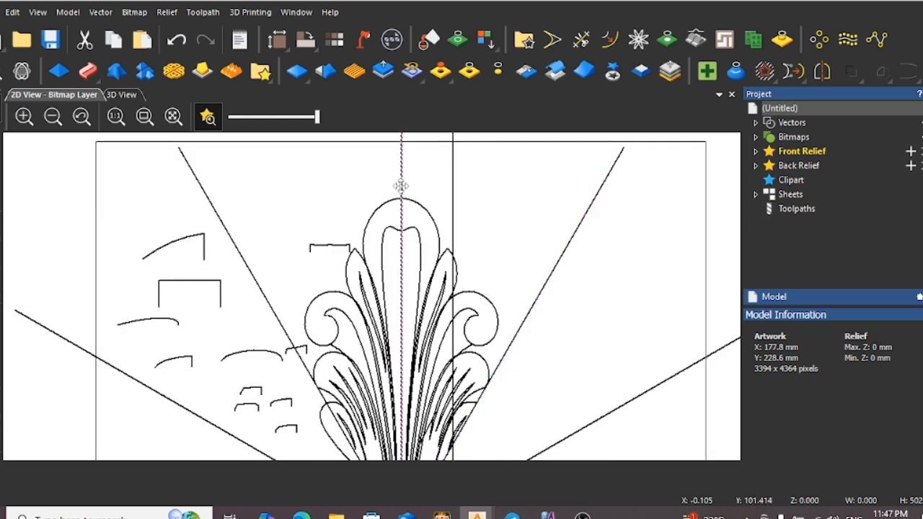
{"action": "scroll", "coordinate": [406, 184], "scroll_direction": "up", "scroll_amount": 2}
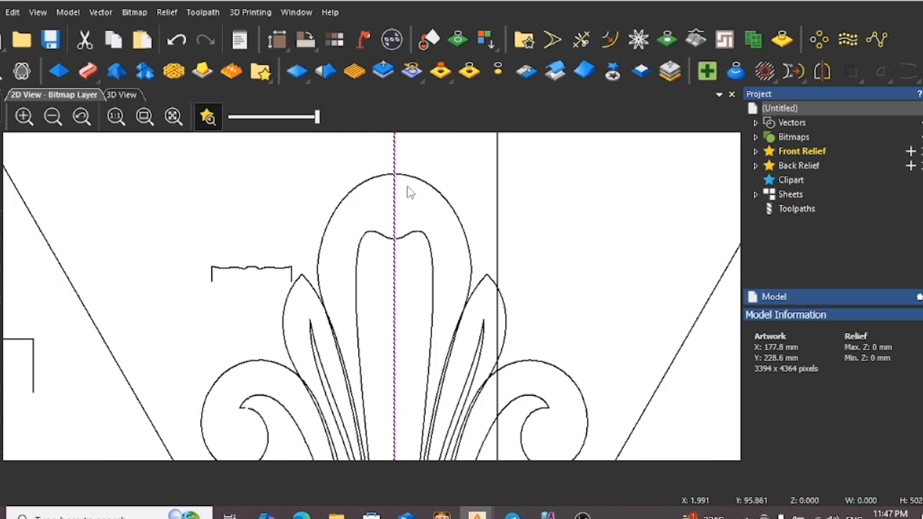
{"action": "left_click", "coordinate": [394, 173]}
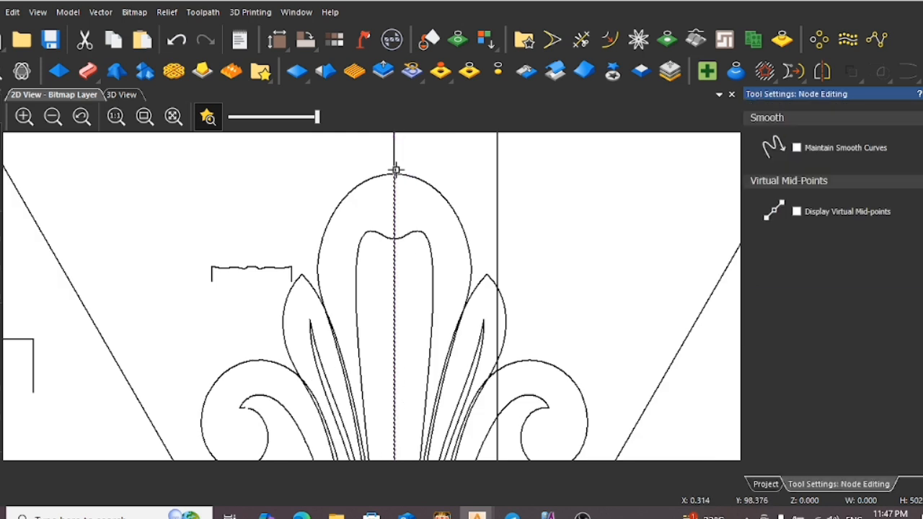
{"action": "scroll", "coordinate": [404, 209], "scroll_direction": "down", "scroll_amount": 3}
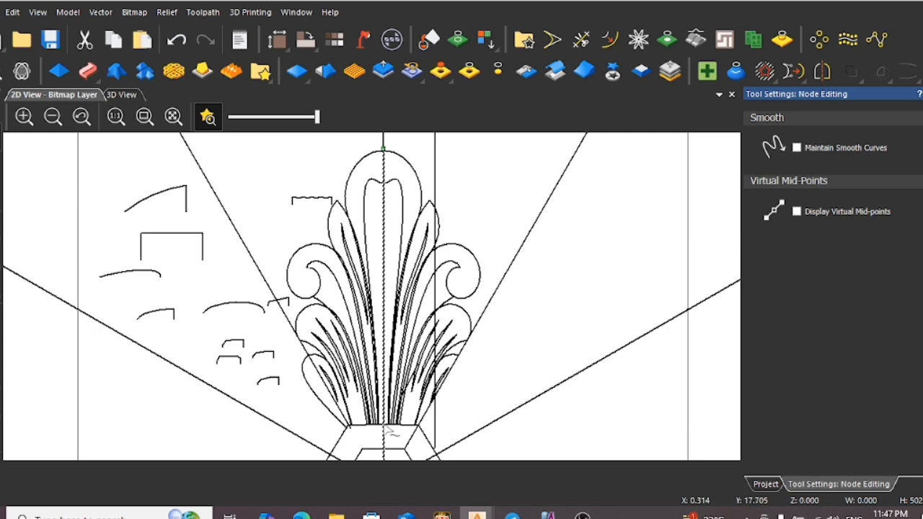
{"action": "left_click", "coordinate": [386, 433]}
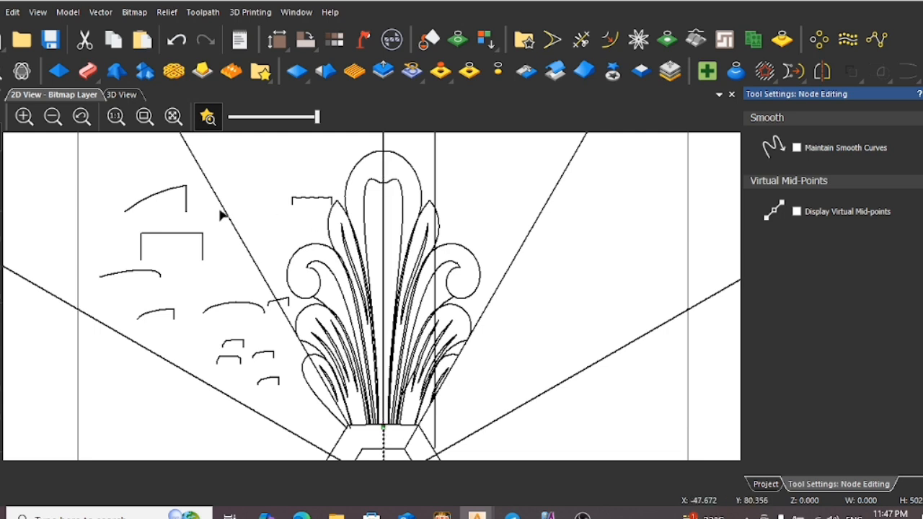
Cut the upper-left diagonal guide line a short way below its outer end, roughly level with the central petal's tip
{"action": "left_click_drag", "start_coordinate": [223, 204], "coordinate": [194, 158]}
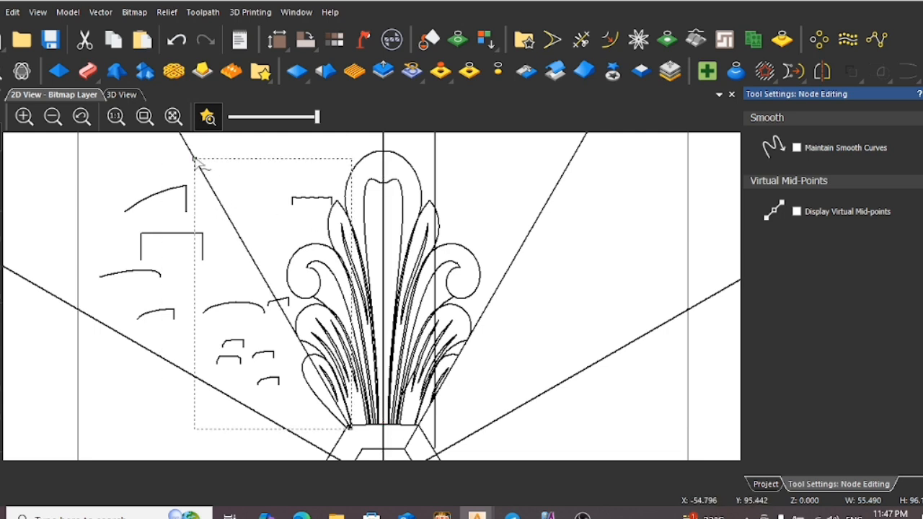
{"action": "left_click", "coordinate": [241, 178]}
{"action": "key", "text": "n"}
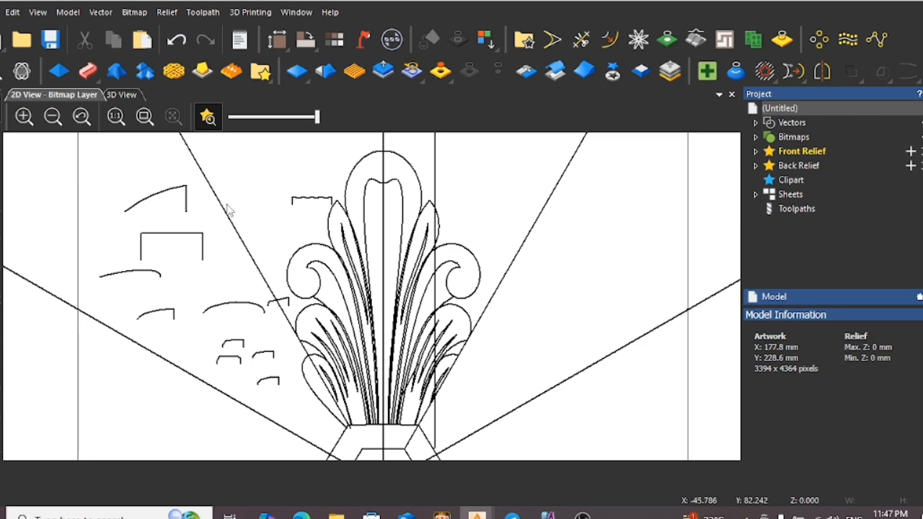
Select the cut diagonal and vertical centre segments together and examine how they frame the left half of the leaf
{"action": "left_click", "coordinate": [222, 208]}
{"action": "left_click", "coordinate": [384, 225], "text": "shift"}
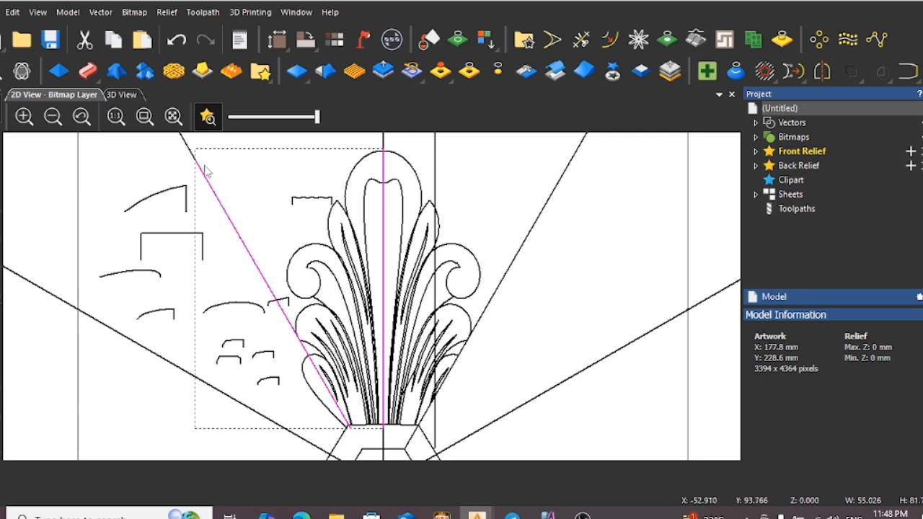
{"action": "scroll", "coordinate": [210, 159], "scroll_direction": "up", "scroll_amount": 2}
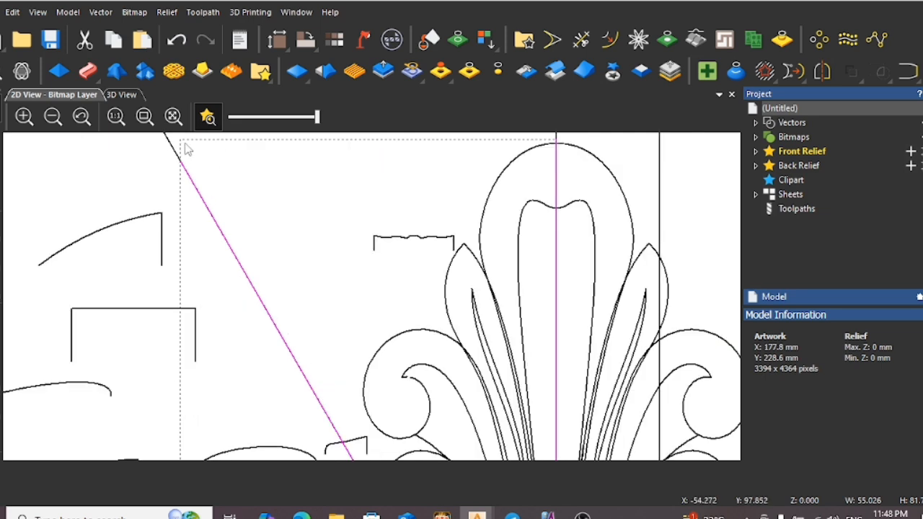
{"action": "left_click", "coordinate": [280, 202]}
{"action": "scroll", "coordinate": [452, 226], "scroll_direction": "down", "scroll_amount": 1}
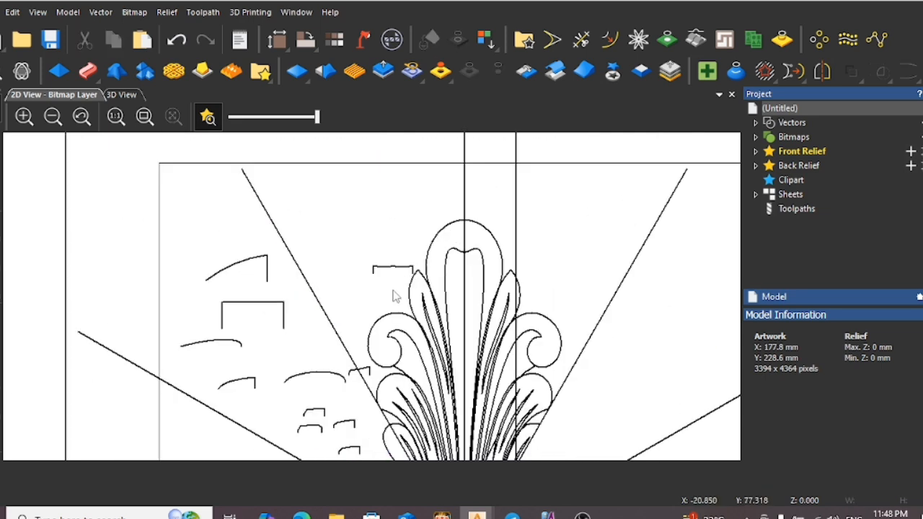
{"action": "scroll", "coordinate": [397, 336], "scroll_direction": "down", "scroll_amount": 1}
{"action": "scroll", "coordinate": [382, 321], "scroll_direction": "up", "scroll_amount": 1}
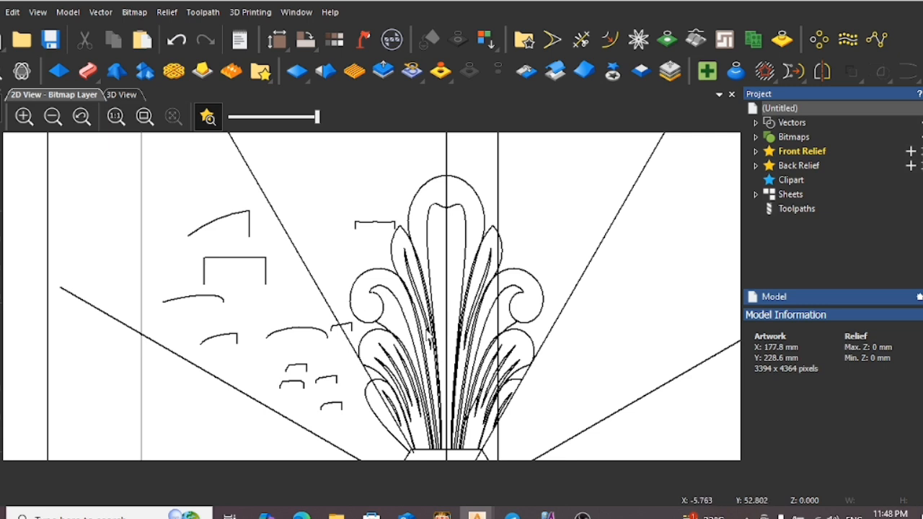
{"action": "scroll", "coordinate": [447, 322], "scroll_direction": "down", "scroll_amount": 1}
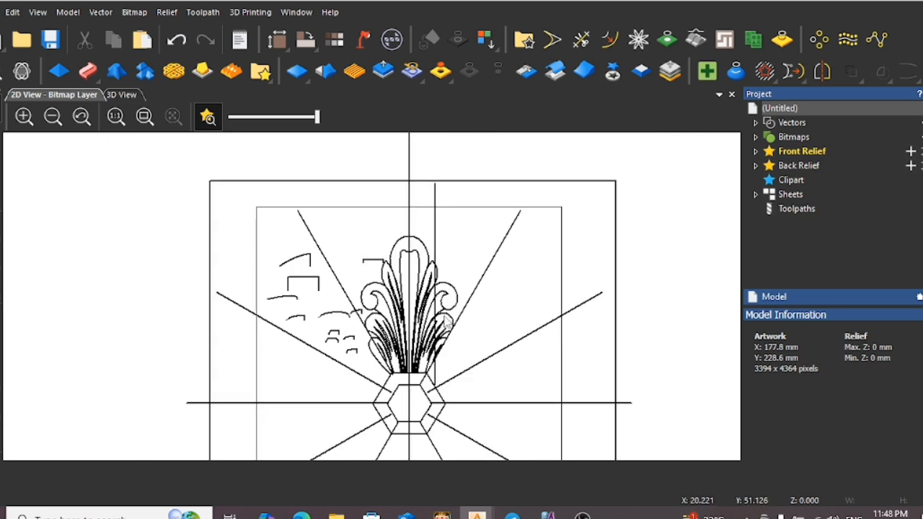
{"action": "scroll", "coordinate": [395, 320], "scroll_direction": "up", "scroll_amount": 1}
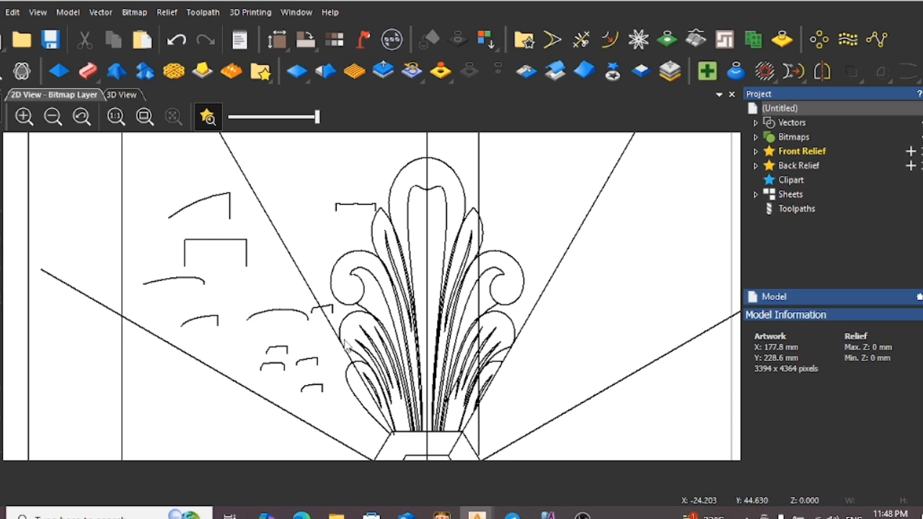
Copy the three-sided rectangular profile to the empty area right of the leaf and bend its upper edge into a shallow downward arc
{"action": "left_click", "coordinate": [207, 240]}
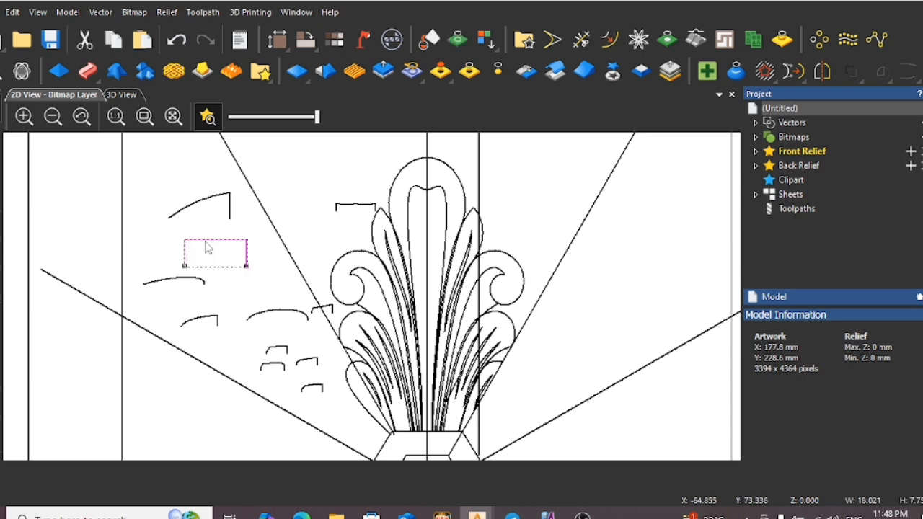
{"action": "scroll", "coordinate": [363, 270], "scroll_direction": "down", "scroll_amount": 2}
{"action": "left_click_drag", "start_coordinate": [315, 270], "coordinate": [513, 269], "text": "ctrl"}
{"action": "scroll", "coordinate": [541, 261], "scroll_direction": "up", "scroll_amount": 2}
{"action": "left_click", "coordinate": [508, 269]}
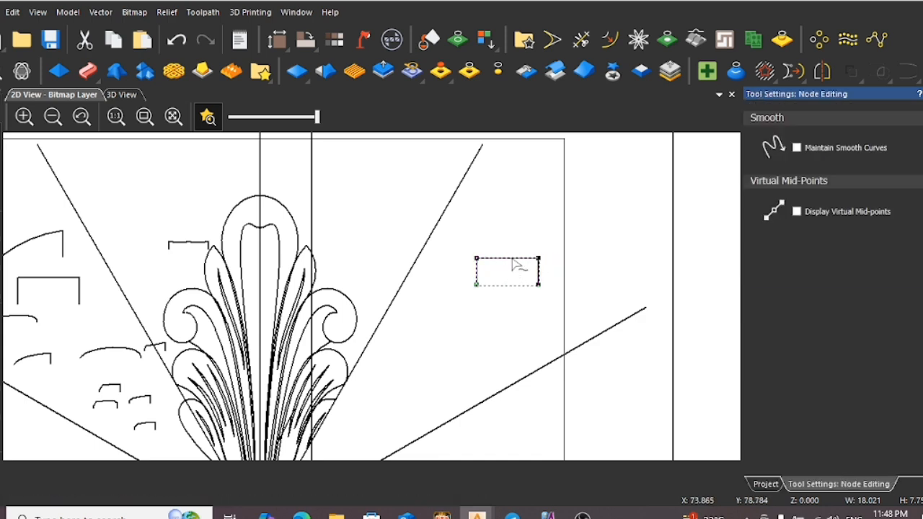
{"action": "key", "text": "a"}
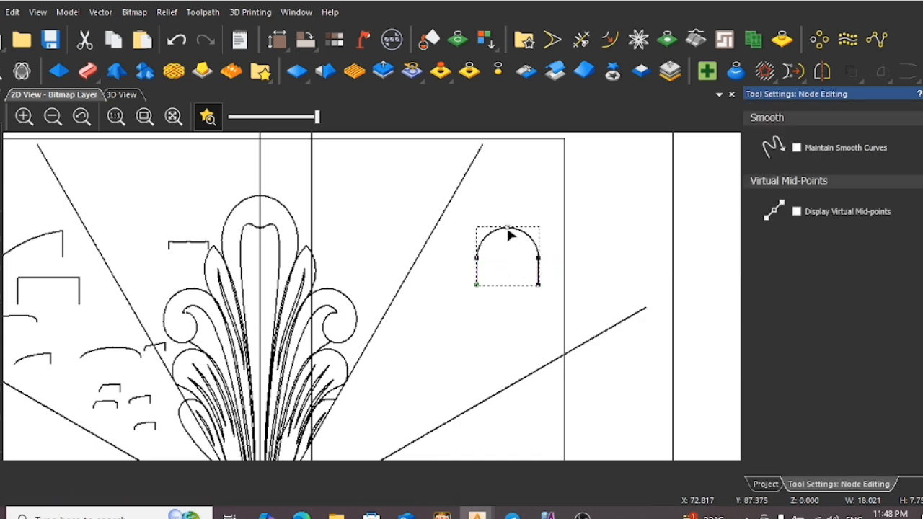
{"action": "left_click_drag", "start_coordinate": [500, 229], "coordinate": [507, 261]}
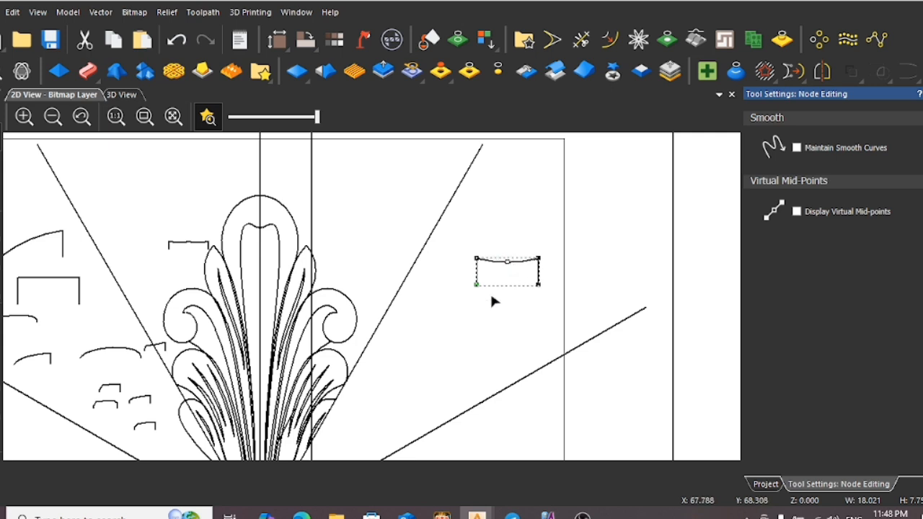
{"action": "left_click", "coordinate": [491, 296]}
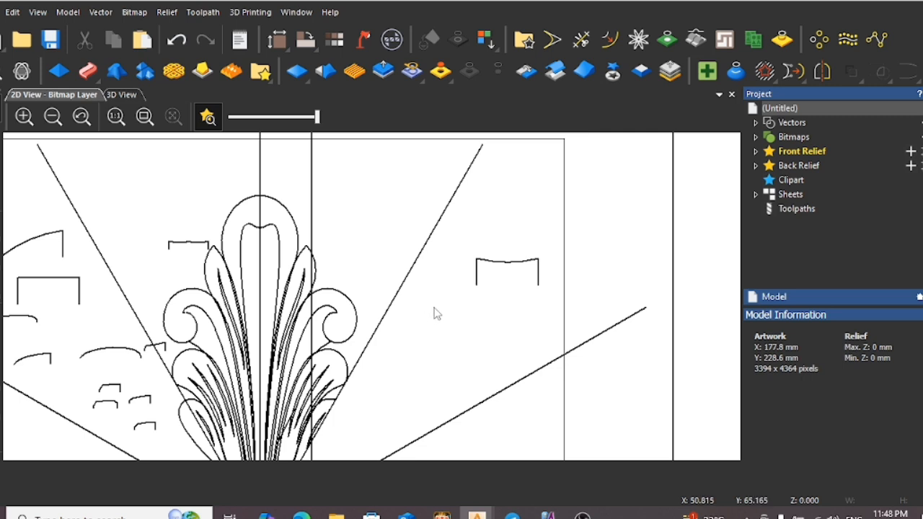
Raise both lower end nodes of the concave profile copy to shorten its legs, making it about 4 mm high overall
{"action": "left_click", "coordinate": [520, 261]}
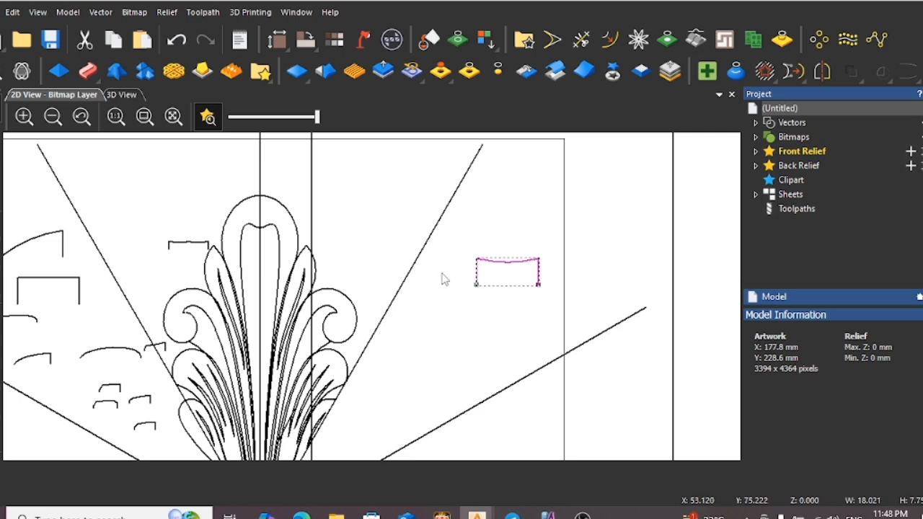
{"action": "key", "text": "n"}
{"action": "left_click_drag", "start_coordinate": [462, 279], "coordinate": [612, 321]}
{"action": "key", "text": "Up"}
{"action": "key", "text": "Up"}
{"action": "key", "text": "Up"}
{"action": "key", "text": "Up"}
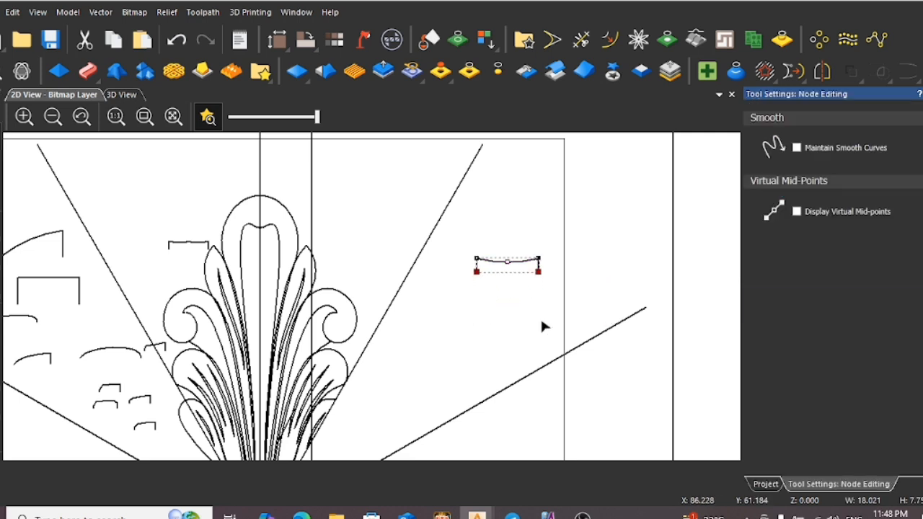
{"action": "left_click", "coordinate": [466, 310]}
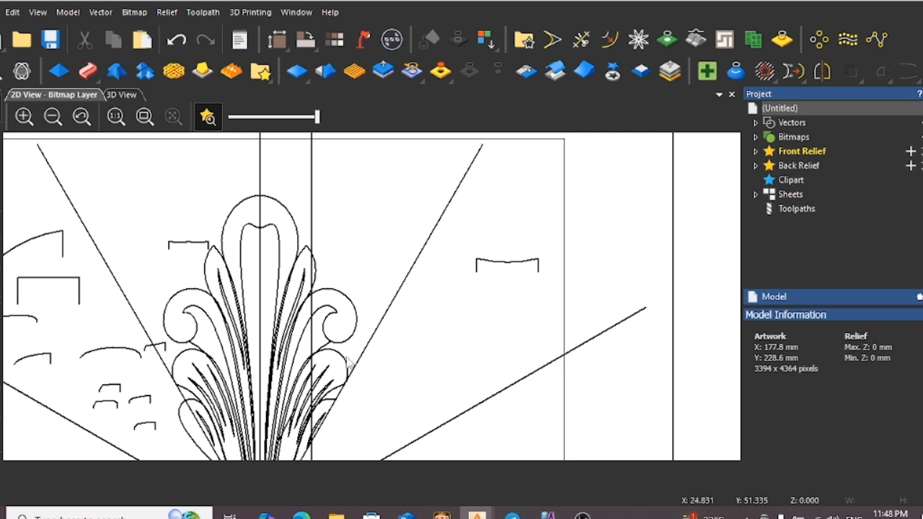
Remove the middle node from the concave profile's upper edge and bend the edge into a shallow S-shaped wave
{"action": "scroll", "coordinate": [339, 370], "scroll_direction": "down", "scroll_amount": 3}
{"action": "scroll", "coordinate": [335, 317], "scroll_direction": "up", "scroll_amount": 3}
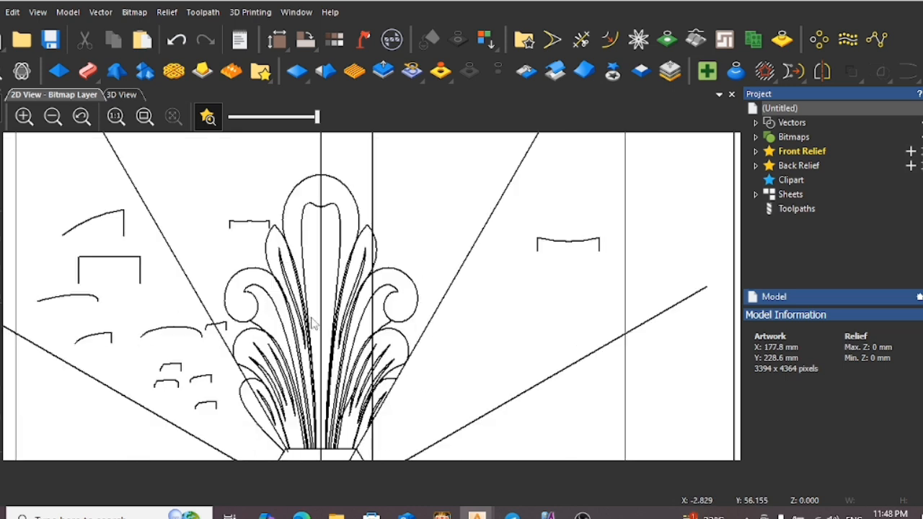
{"action": "left_click", "coordinate": [554, 245]}
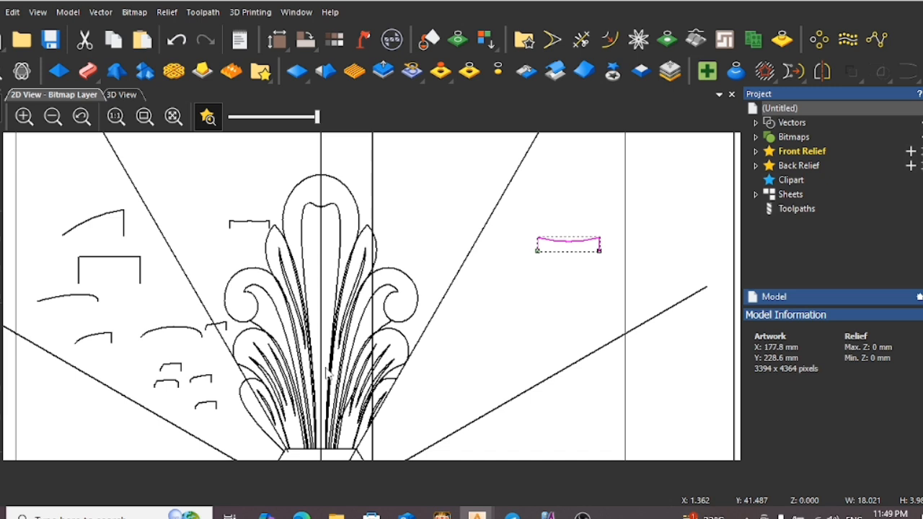
{"action": "scroll", "coordinate": [570, 245], "scroll_direction": "up", "scroll_amount": 2}
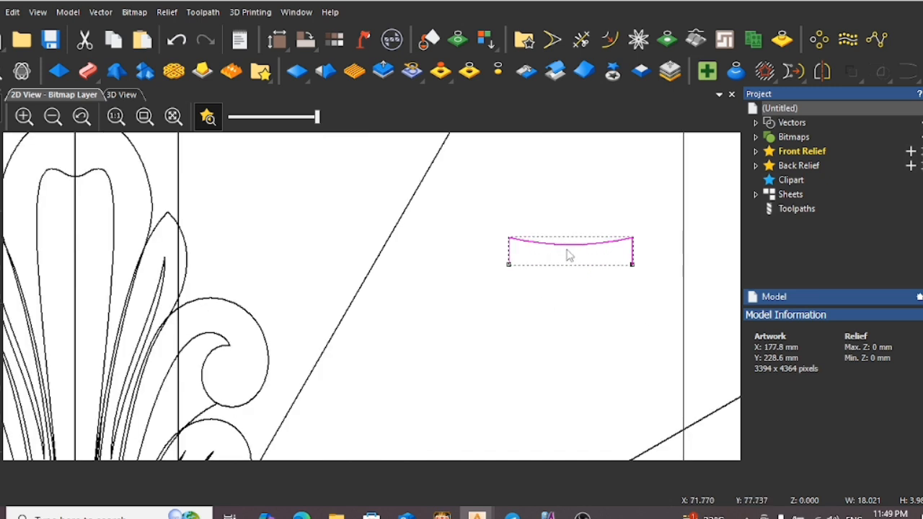
{"action": "double_click", "coordinate": [570, 245]}
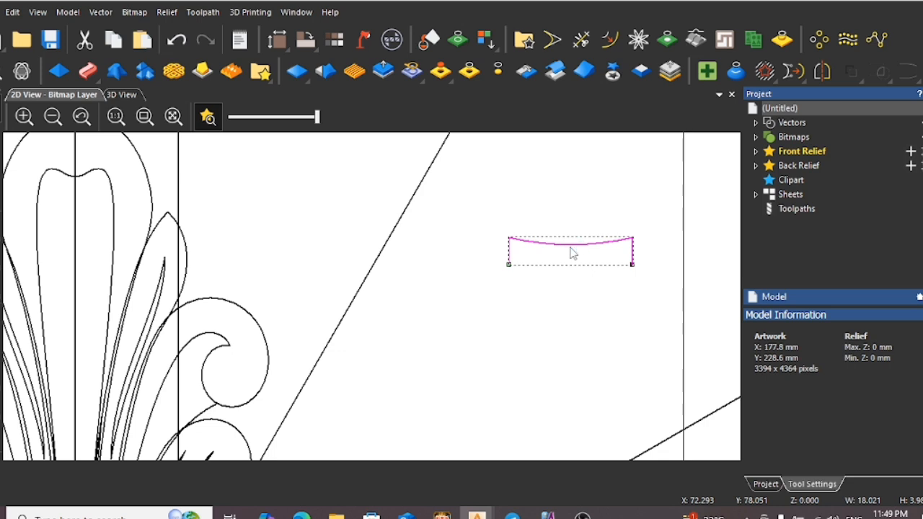
{"action": "scroll", "coordinate": [575, 249], "scroll_direction": "up", "scroll_amount": 2}
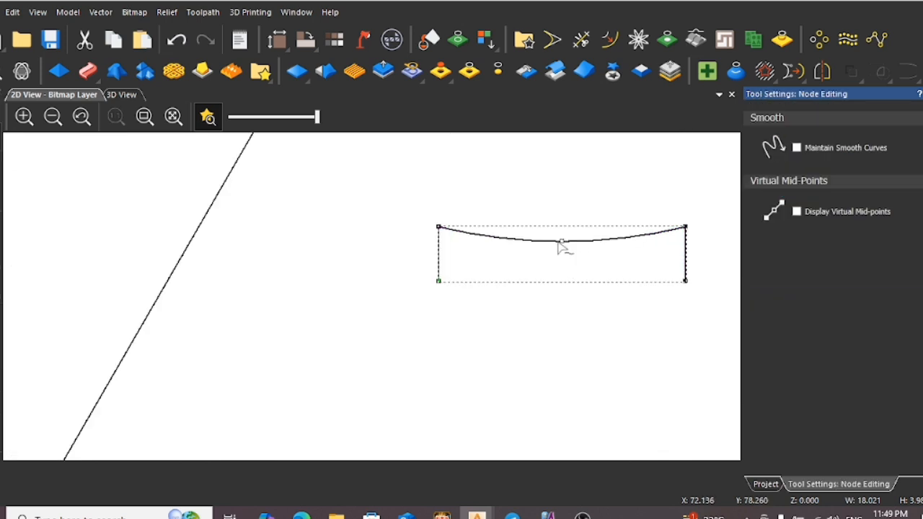
{"action": "left_click", "coordinate": [562, 242]}
{"action": "key", "text": "Delete"}
{"action": "left_click_drag", "start_coordinate": [520, 246], "coordinate": [521, 199]}
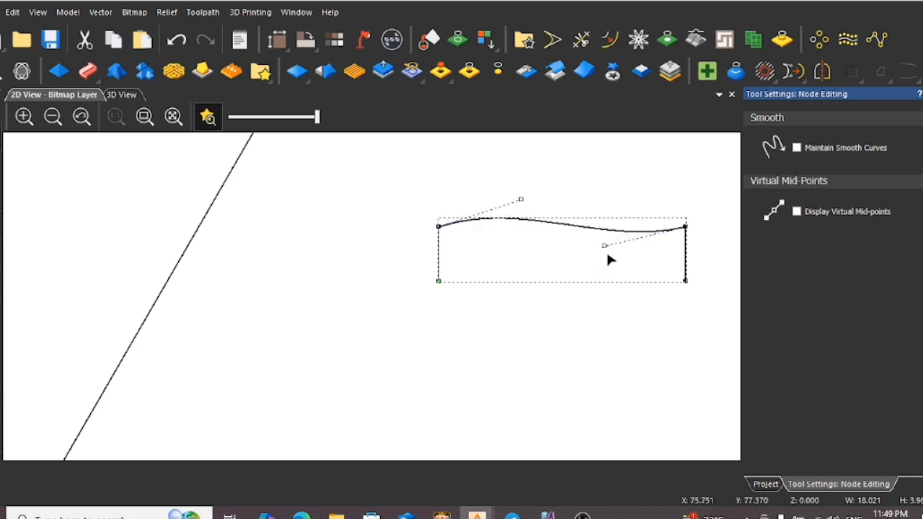
{"action": "left_click_drag", "start_coordinate": [604, 246], "coordinate": [595, 258]}
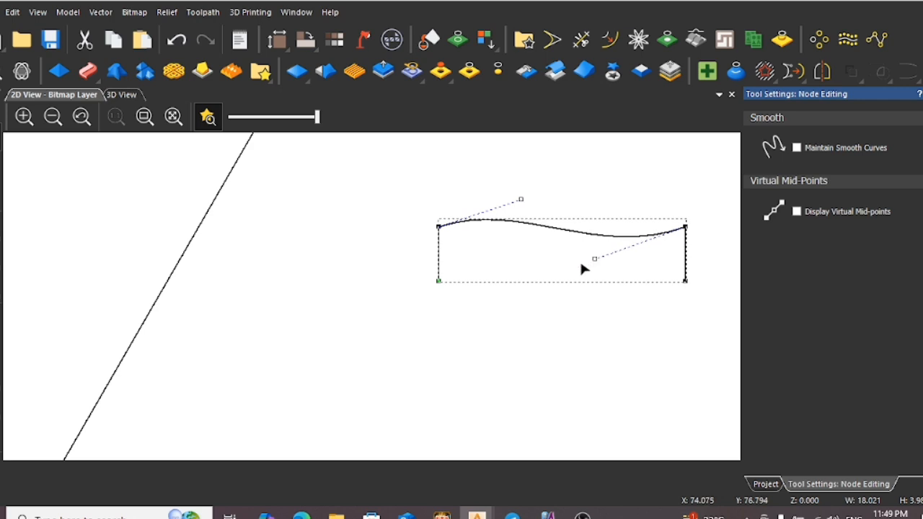
{"action": "left_click_drag", "start_coordinate": [521, 199], "coordinate": [541, 193]}
{"action": "left_click_drag", "start_coordinate": [595, 260], "coordinate": [594, 256]}
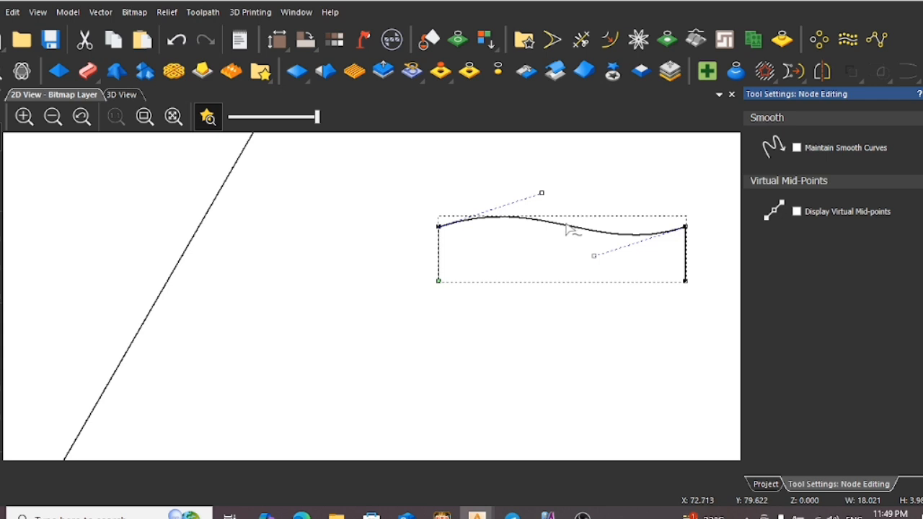
Cut the wavy profile at the middle of its upper edge and remove its left half
{"action": "key", "text": "c"}
{"action": "left_click", "coordinate": [562, 225]}
{"action": "right_click", "coordinate": [568, 260]}
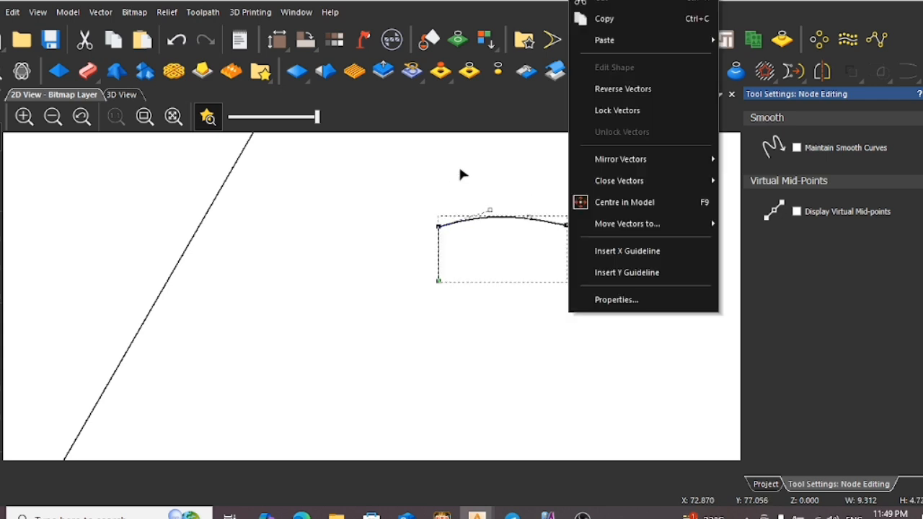
{"action": "left_click", "coordinate": [617, 3]}
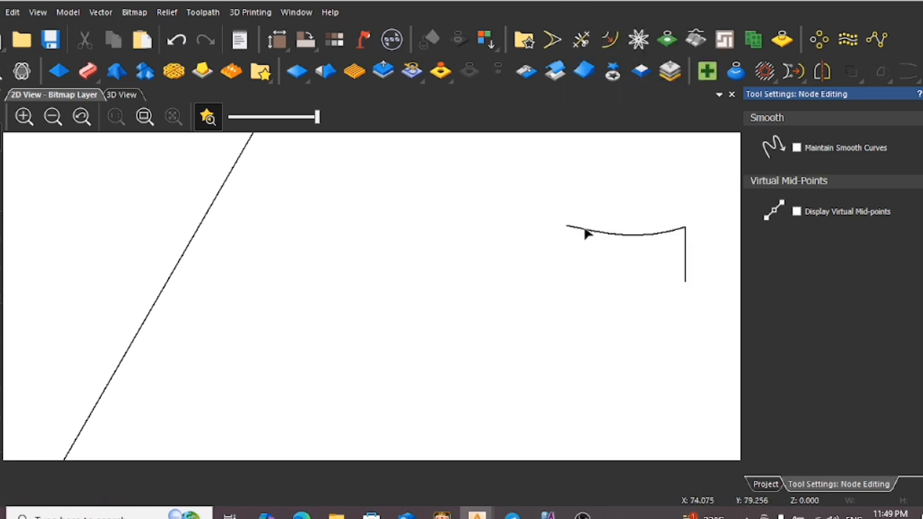
Reshape the remaining half's upper edge so it descends gently from the free end and dips before the leg
{"action": "left_click", "coordinate": [586, 234]}
{"action": "scroll", "coordinate": [602, 234], "scroll_direction": "up", "scroll_amount": 3}
{"action": "left_click_drag", "start_coordinate": [610, 241], "coordinate": [610, 228]}
{"action": "scroll", "coordinate": [610, 229], "scroll_direction": "down", "scroll_amount": 2}
{"action": "left_click_drag", "start_coordinate": [564, 286], "coordinate": [572, 285]}
{"action": "left_click", "coordinate": [495, 265]}
{"action": "left_click", "coordinate": [497, 266]}
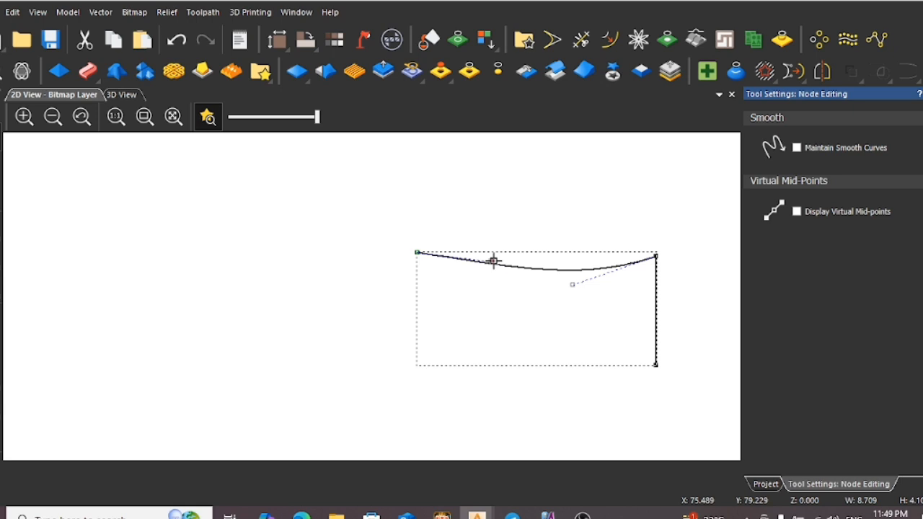
{"action": "left_click", "coordinate": [505, 296]}
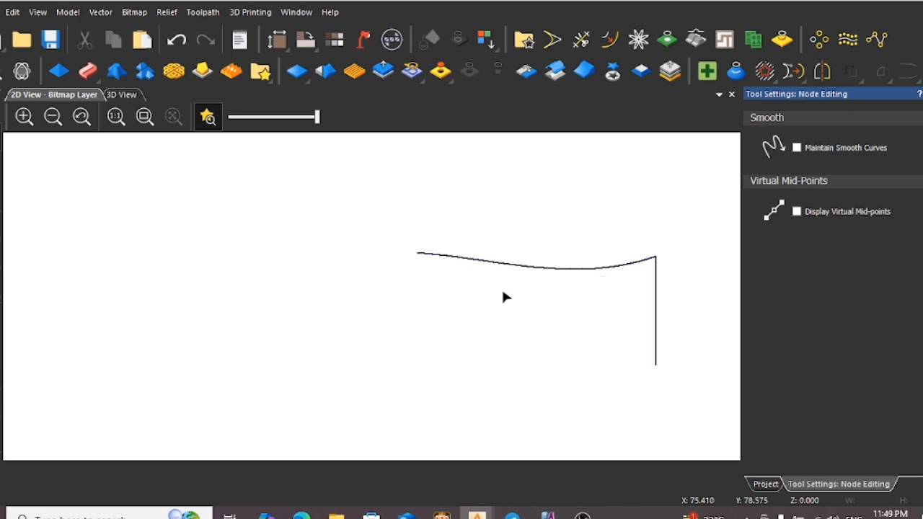
{"action": "key", "text": "Escape"}
Make the dip beside the half-profile's vertical leg slightly shallower
{"action": "left_click", "coordinate": [655, 326]}
{"action": "scroll", "coordinate": [628, 332], "scroll_direction": "down", "scroll_amount": 1}
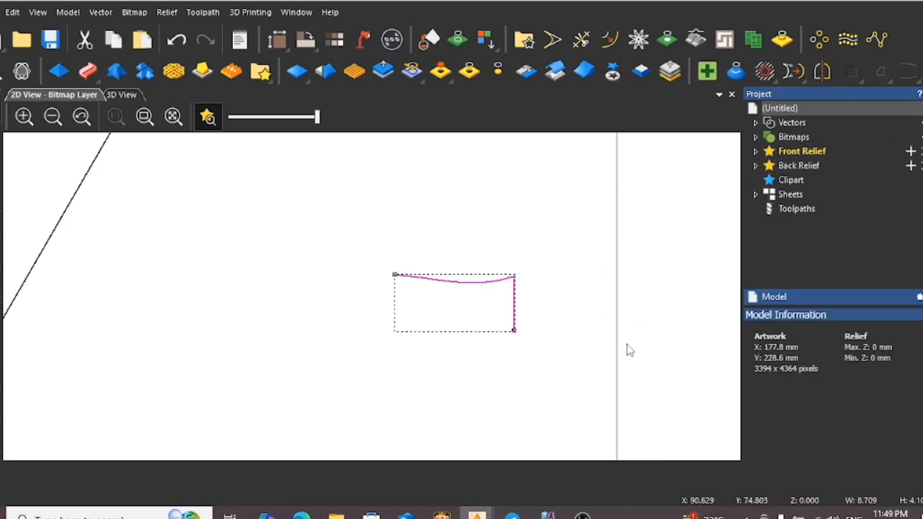
{"action": "scroll", "coordinate": [490, 322], "scroll_direction": "up", "scroll_amount": 1}
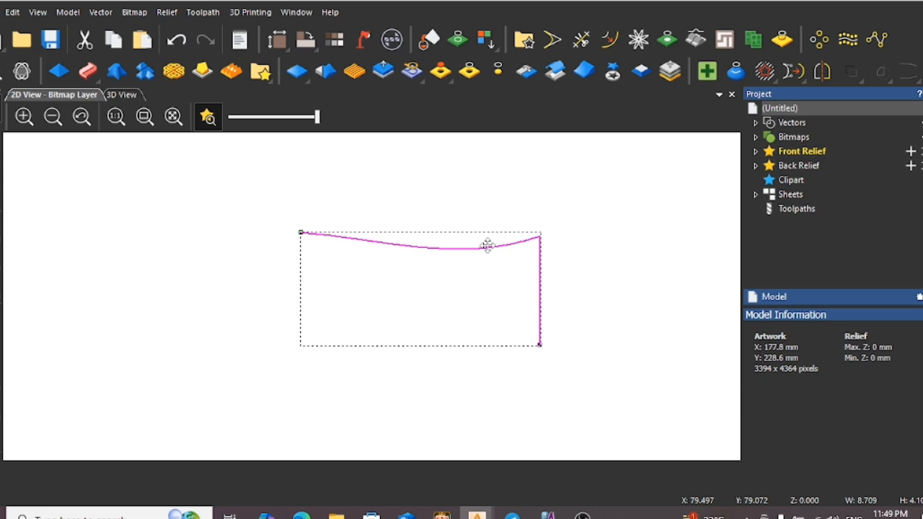
{"action": "double_click", "coordinate": [488, 246]}
{"action": "left_click_drag", "start_coordinate": [457, 265], "coordinate": [456, 257]}
{"action": "left_click", "coordinate": [487, 283]}
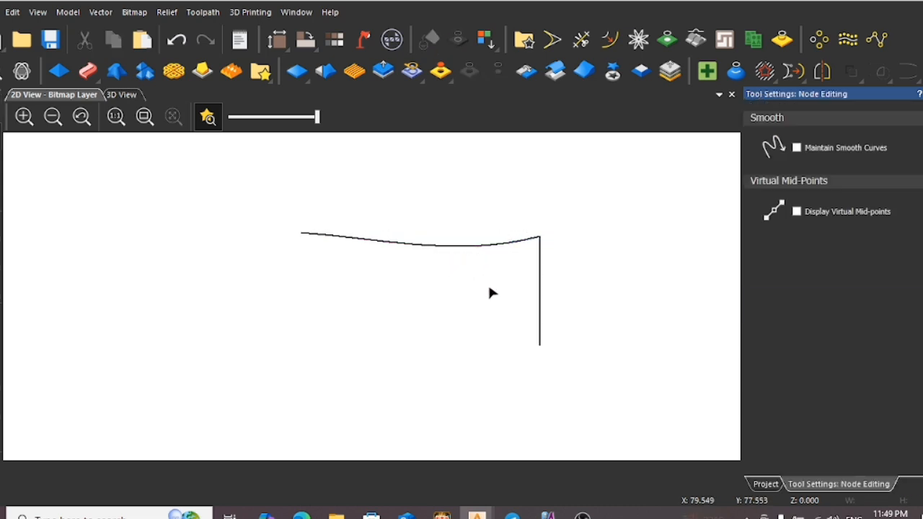
Mirror the half-profile horizontally to the left, keeping the original
{"action": "left_click", "coordinate": [541, 301]}
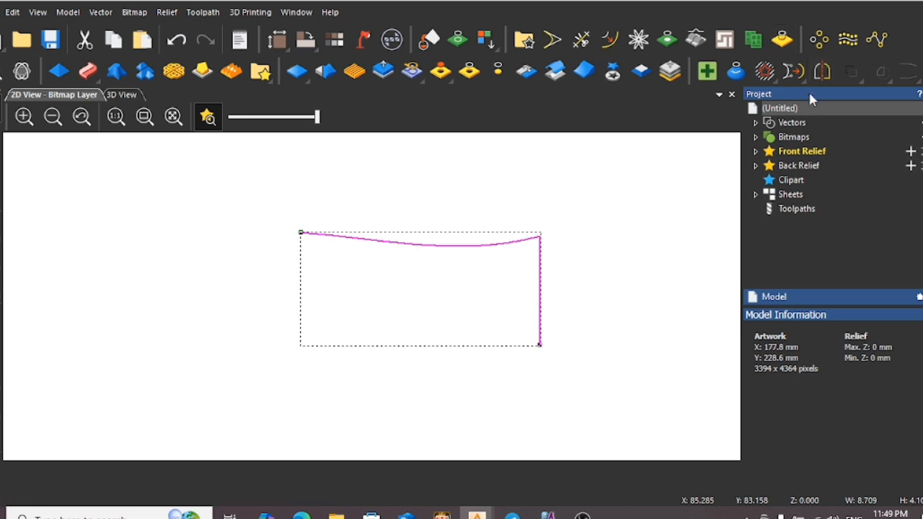
{"action": "left_click", "coordinate": [823, 70]}
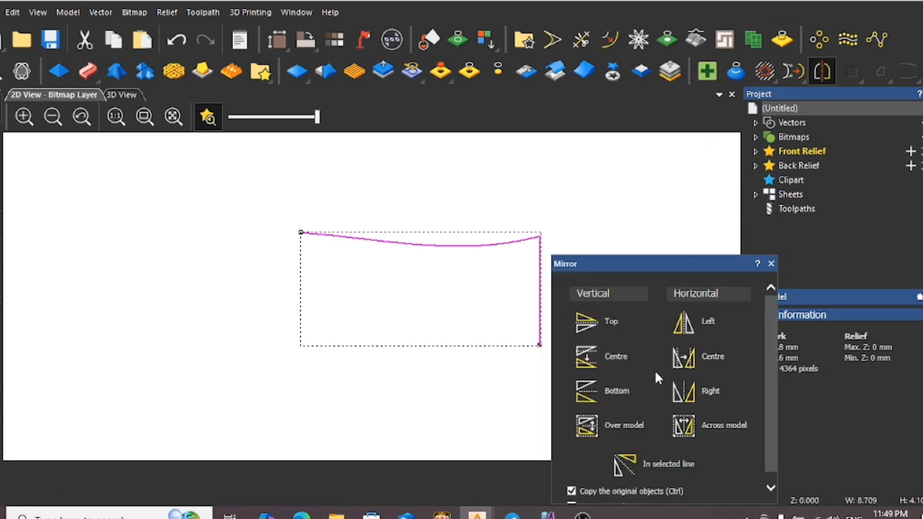
{"action": "left_click", "coordinate": [708, 321]}
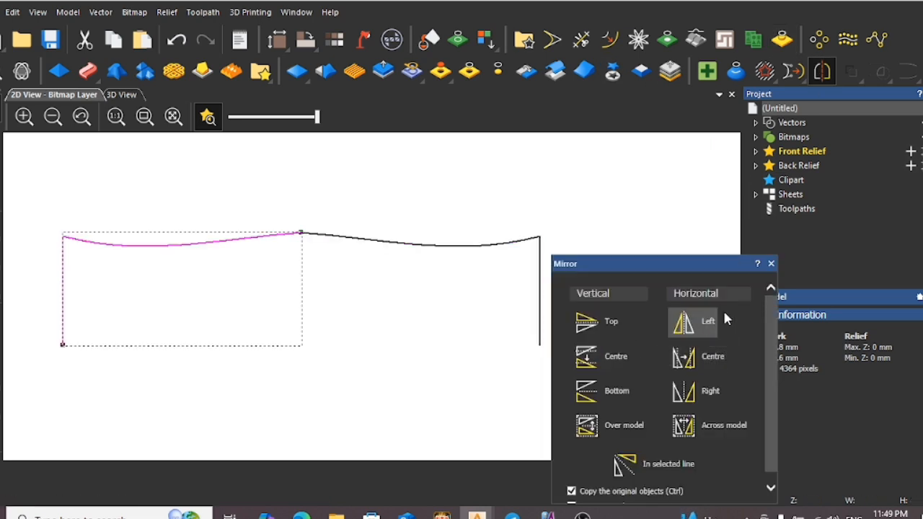
{"action": "left_click", "coordinate": [771, 263]}
Join the two mirrored halves with a smooth curve into one double-dipped profile
{"action": "left_click", "coordinate": [297, 236]}
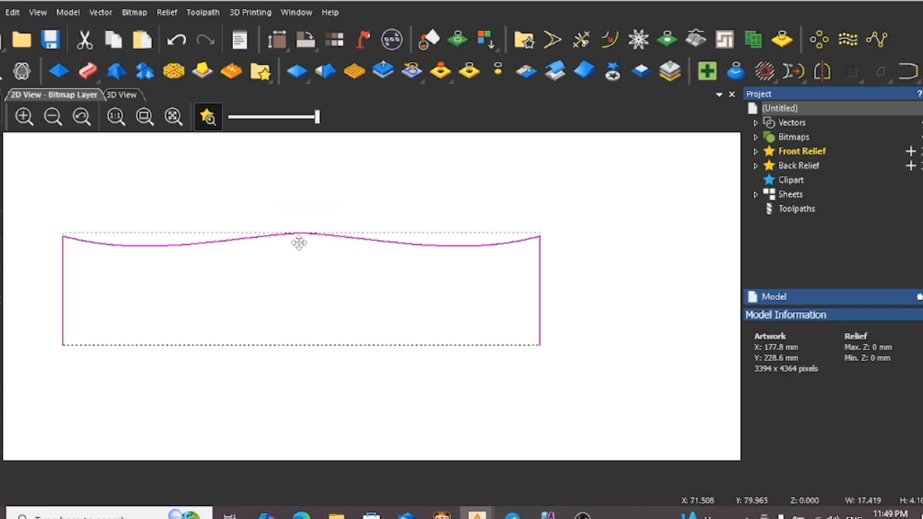
{"action": "right_click", "coordinate": [349, 275]}
{"action": "mouse_move", "coordinate": [408, 254]}
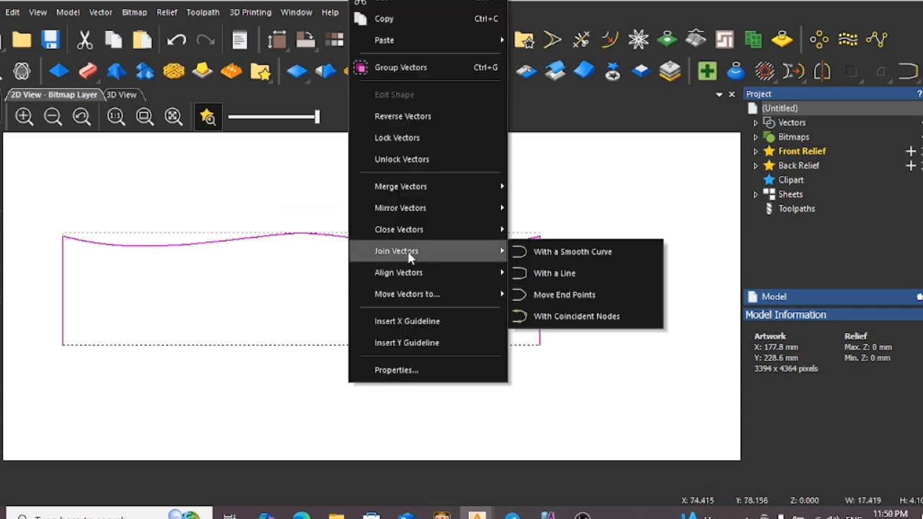
{"action": "left_click", "coordinate": [538, 251]}
Raise both lower end nodes of the joined profile to shorten its legs to about half their length
{"action": "key", "text": "n"}
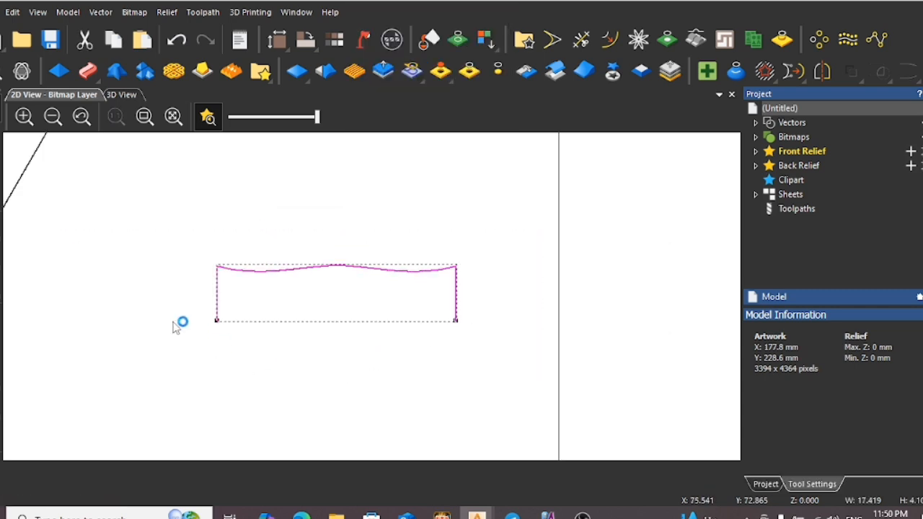
{"action": "left_click_drag", "start_coordinate": [178, 310], "coordinate": [575, 372]}
{"action": "key", "text": "Up"}
{"action": "key", "text": "Up"}
{"action": "key", "text": "Up"}
{"action": "key", "text": "Up"}
{"action": "key", "text": "Up"}
{"action": "key", "text": "Up"}
{"action": "key", "text": "Up"}
{"action": "key", "text": "Up"}
{"action": "key", "text": "Up"}
{"action": "key", "text": "Up"}
{"action": "key", "text": "Up"}
{"action": "key", "text": "Up"}
{"action": "key", "text": "Up"}
{"action": "key", "text": "Up"}
{"action": "key", "text": "Up"}
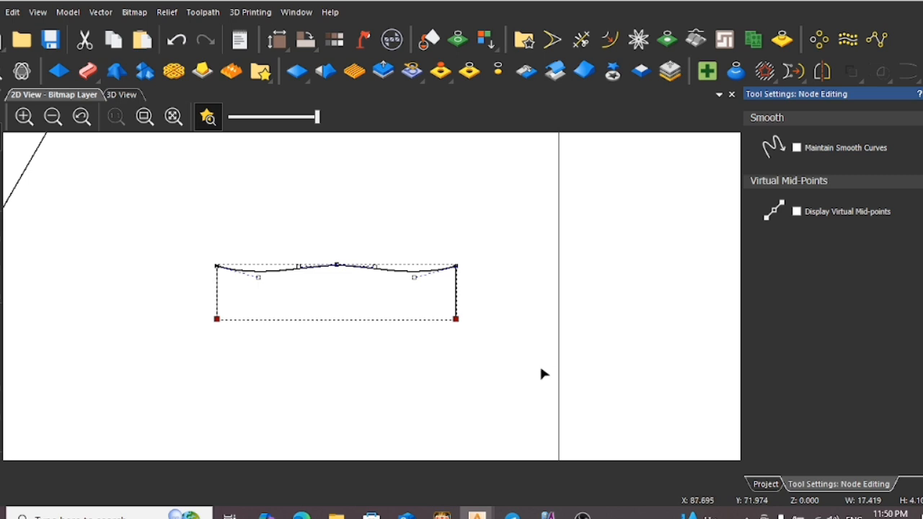
{"action": "key", "text": "Up"}
{"action": "key", "text": "Up"}
{"action": "key", "text": "Up"}
{"action": "key", "text": "Up"}
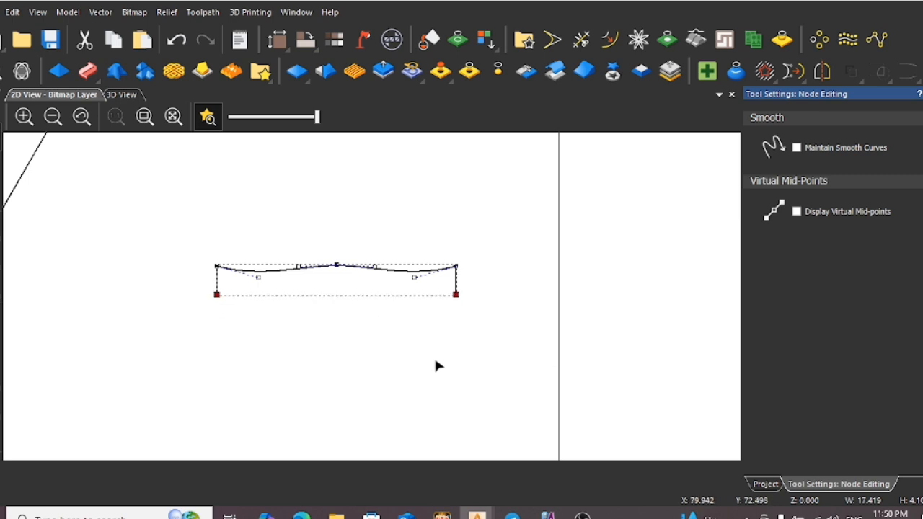
{"action": "left_click", "coordinate": [432, 347]}
{"action": "scroll", "coordinate": [428, 327], "scroll_direction": "down", "scroll_amount": 2}
{"action": "key", "text": "n"}
Examine the leaf outlines together with the cross-section profiles placed around them
{"action": "scroll", "coordinate": [192, 390], "scroll_direction": "down", "scroll_amount": 1}
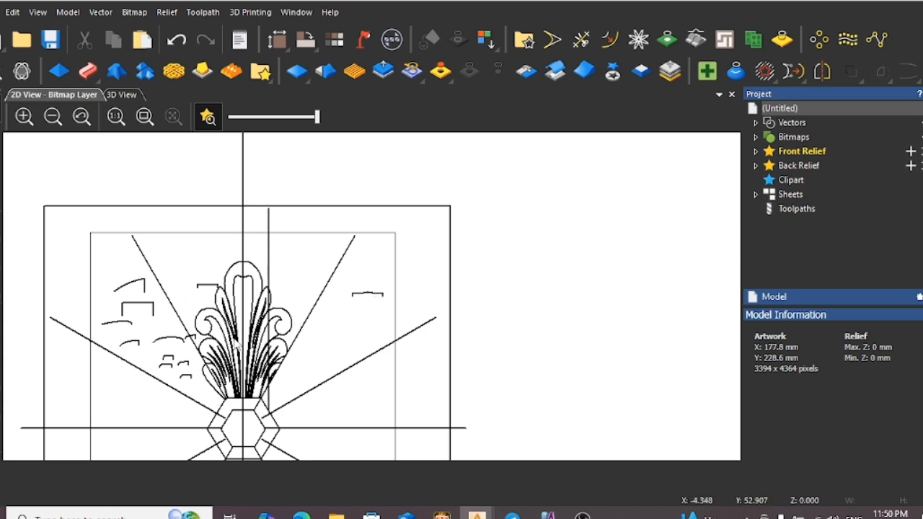
{"action": "scroll", "coordinate": [369, 299], "scroll_direction": "up", "scroll_amount": 1}
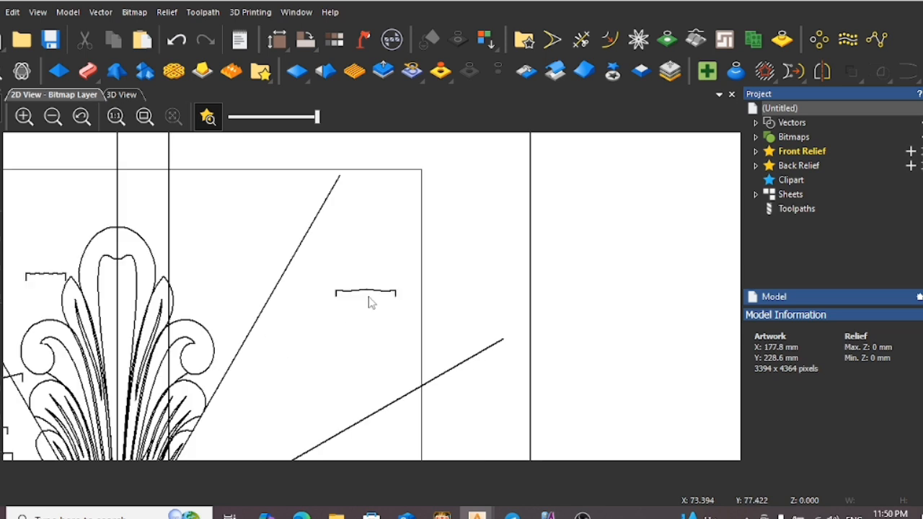
{"action": "scroll", "coordinate": [288, 334], "scroll_direction": "down", "scroll_amount": 1}
{"action": "scroll", "coordinate": [254, 354], "scroll_direction": "up", "scroll_amount": 1}
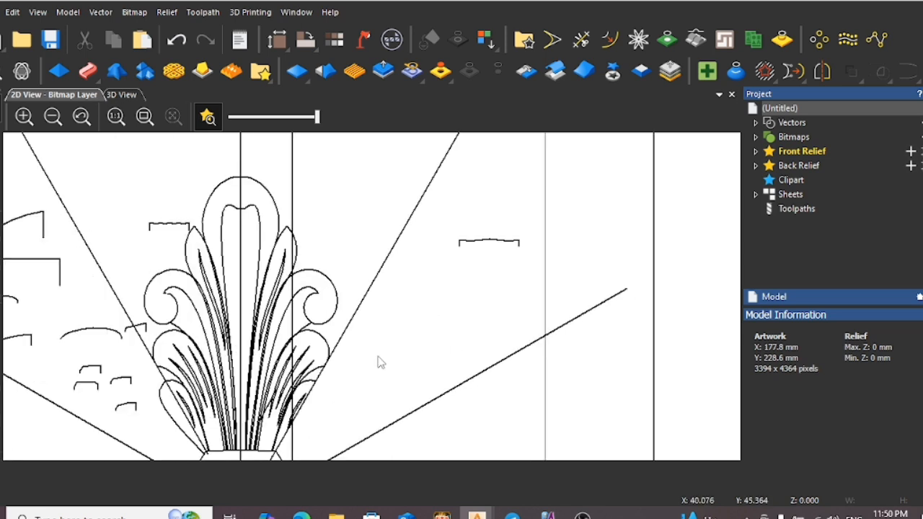
{"action": "scroll", "coordinate": [278, 378], "scroll_direction": "down", "scroll_amount": 1}
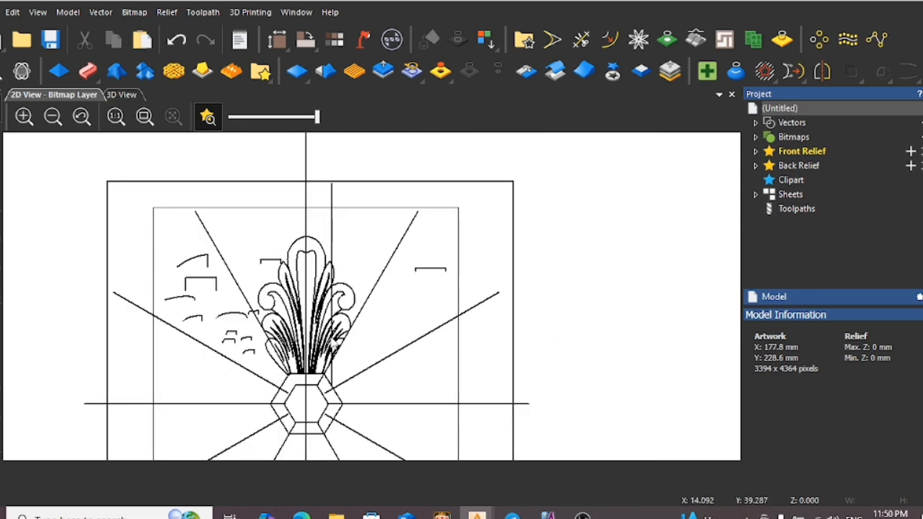
{"action": "scroll", "coordinate": [311, 354], "scroll_direction": "up", "scroll_amount": 1}
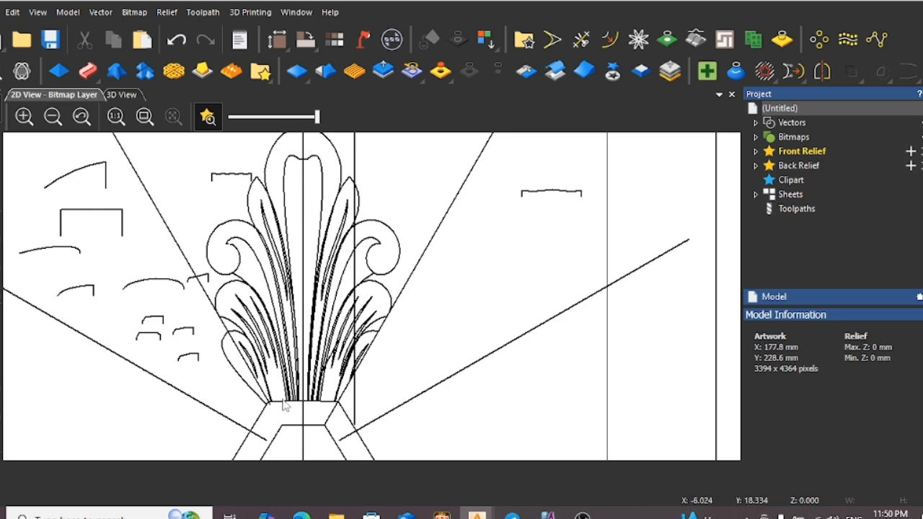
{"action": "scroll", "coordinate": [189, 353], "scroll_direction": "up", "scroll_amount": 1}
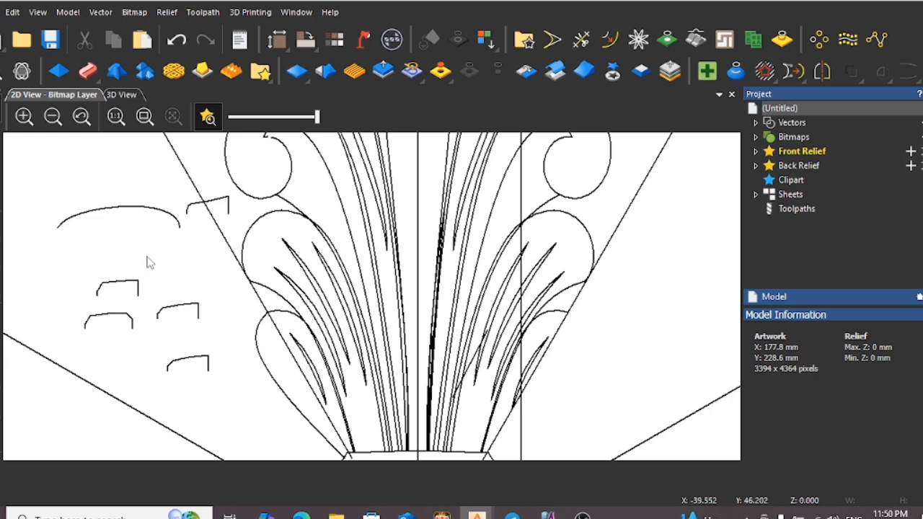
{"action": "scroll", "coordinate": [150, 263], "scroll_direction": "down", "scroll_amount": 1}
{"action": "scroll", "coordinate": [238, 268], "scroll_direction": "up", "scroll_amount": 1}
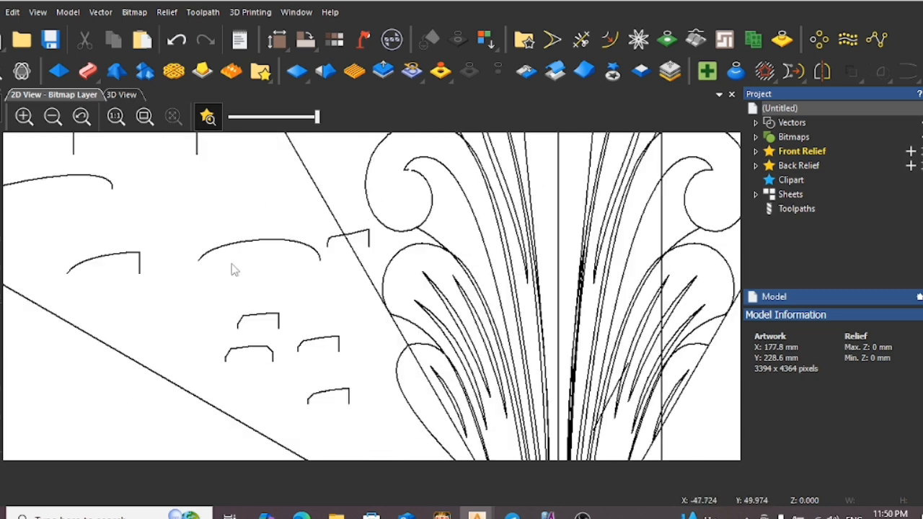
Copy the wide arched profile to the empty area below the left diagonal guide line
{"action": "left_click", "coordinate": [258, 243]}
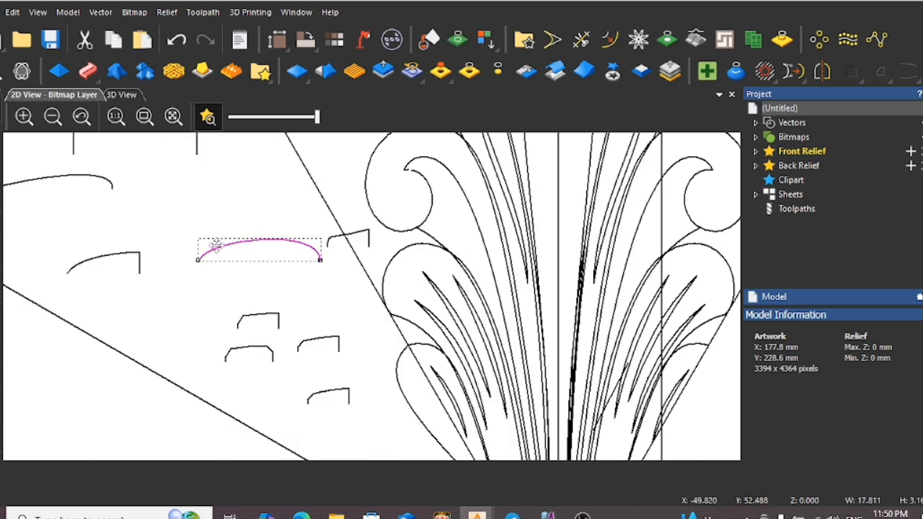
{"action": "scroll", "coordinate": [312, 268], "scroll_direction": "down", "scroll_amount": 2}
{"action": "left_click_drag", "start_coordinate": [318, 269], "coordinate": [268, 371]}
Insert a node on the copied arch's curve just above its right end
{"action": "scroll", "coordinate": [267, 373], "scroll_direction": "up", "scroll_amount": 1}
{"action": "double_click", "coordinate": [273, 374]}
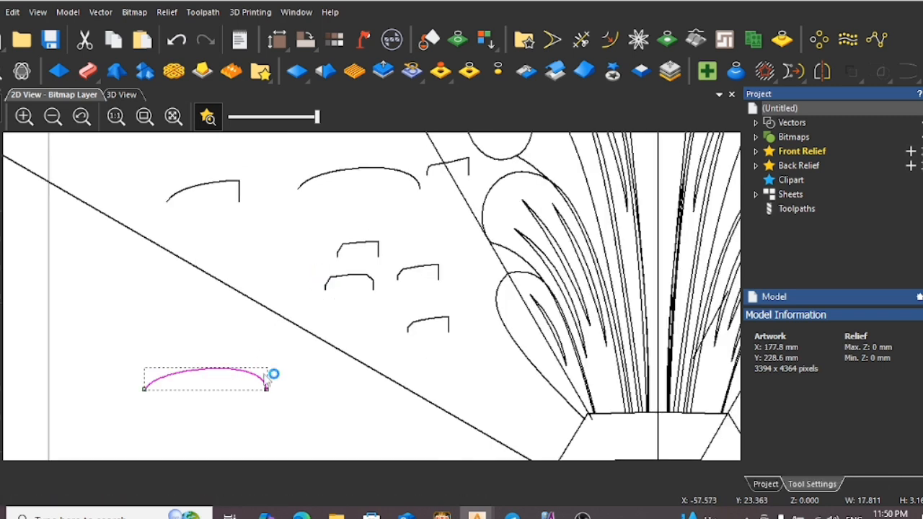
{"action": "scroll", "coordinate": [257, 380], "scroll_direction": "up", "scroll_amount": 1}
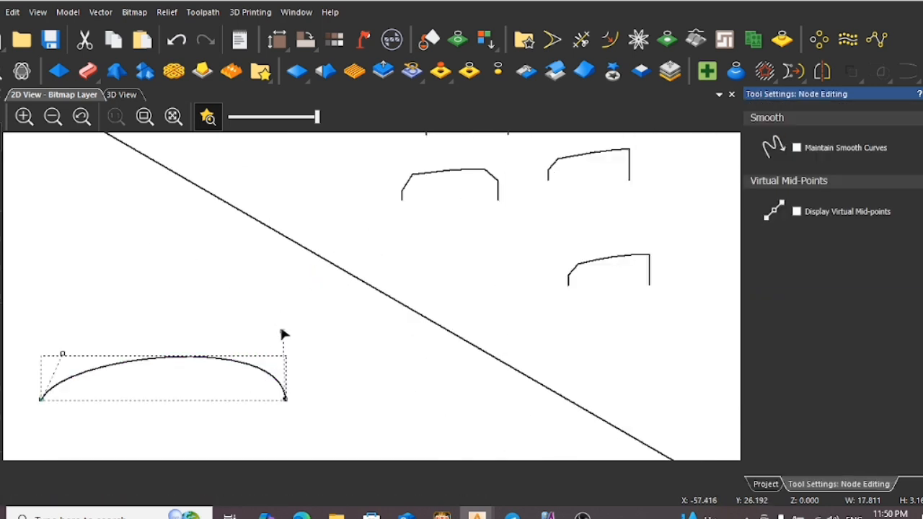
{"action": "scroll", "coordinate": [282, 396], "scroll_direction": "up", "scroll_amount": 2}
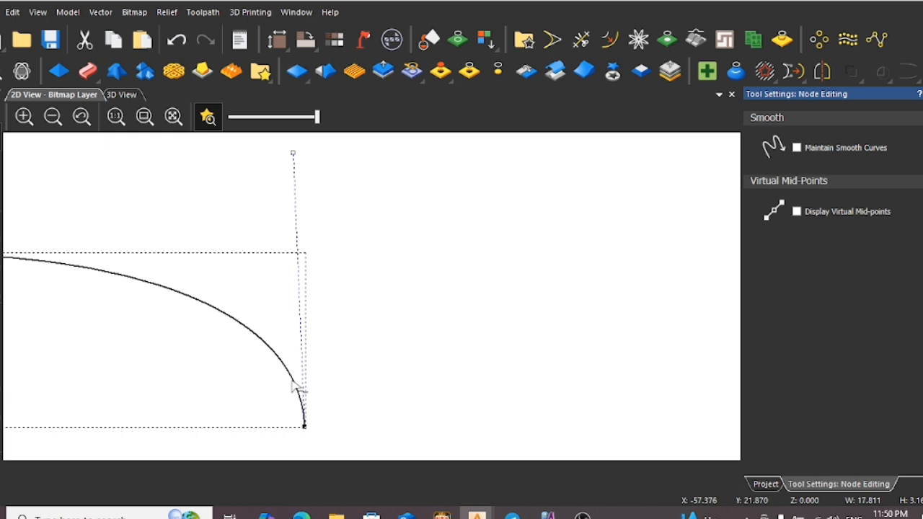
{"action": "left_click", "coordinate": [295, 383]}
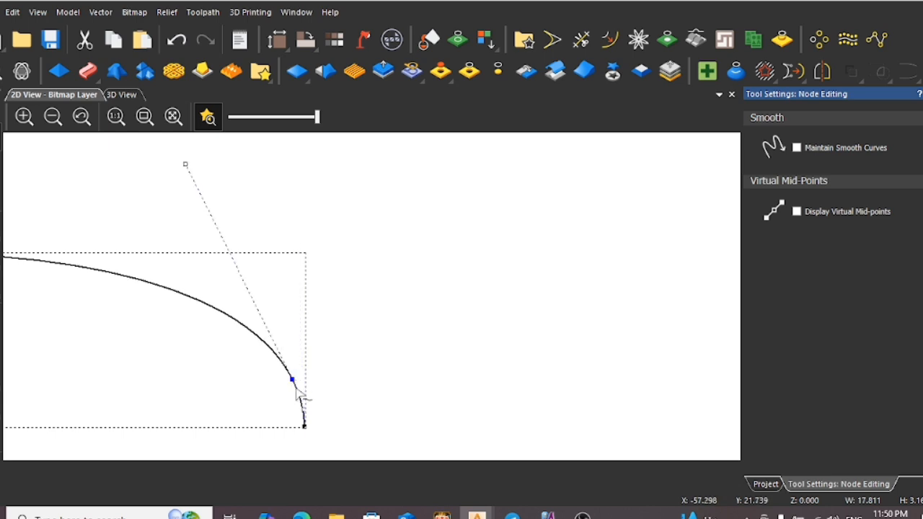
{"action": "scroll", "coordinate": [299, 396], "scroll_direction": "up", "scroll_amount": 1}
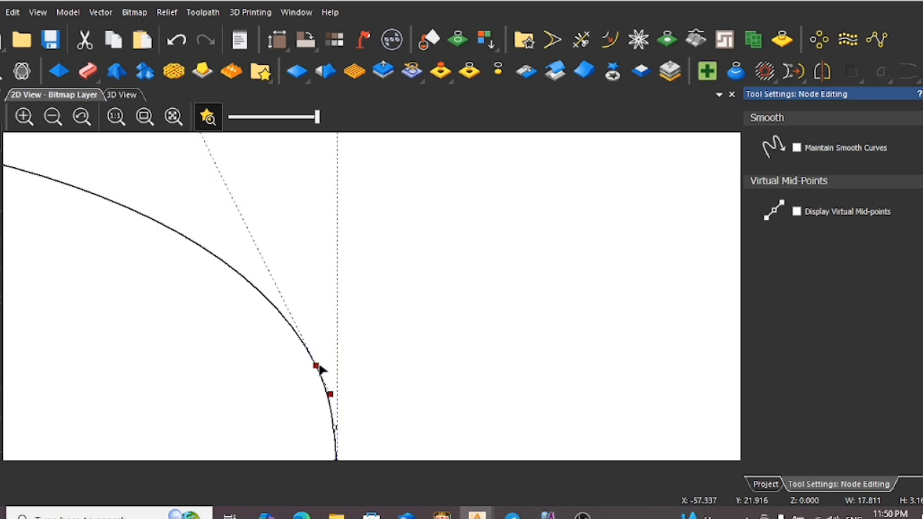
Reshape the copied arch into a shallow S-shaped wave, bulging up at its left part and dipping before the new node
{"action": "scroll", "coordinate": [331, 397], "scroll_direction": "down", "scroll_amount": 2}
{"action": "scroll", "coordinate": [320, 314], "scroll_direction": "down", "scroll_amount": 2}
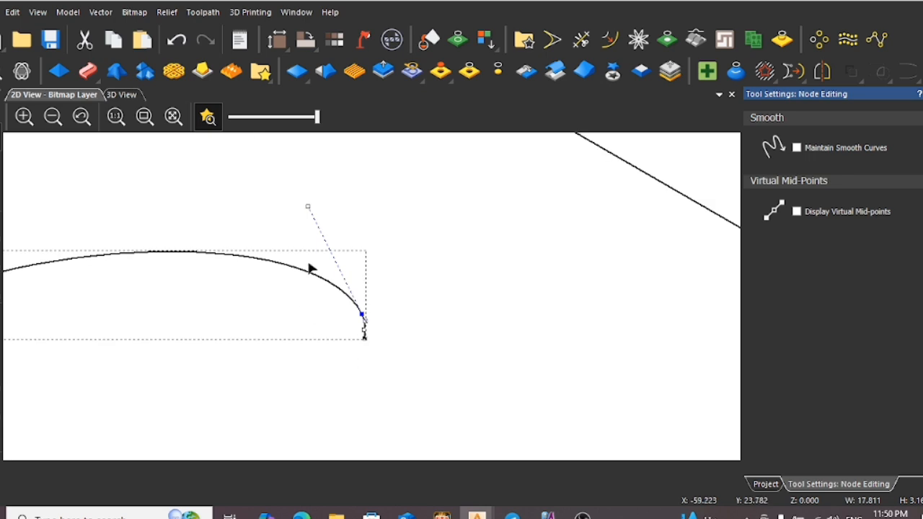
{"action": "left_click_drag", "start_coordinate": [342, 254], "coordinate": [313, 328]}
{"action": "scroll", "coordinate": [208, 296], "scroll_direction": "up", "scroll_amount": 1}
{"action": "left_click_drag", "start_coordinate": [84, 257], "coordinate": [113, 270]}
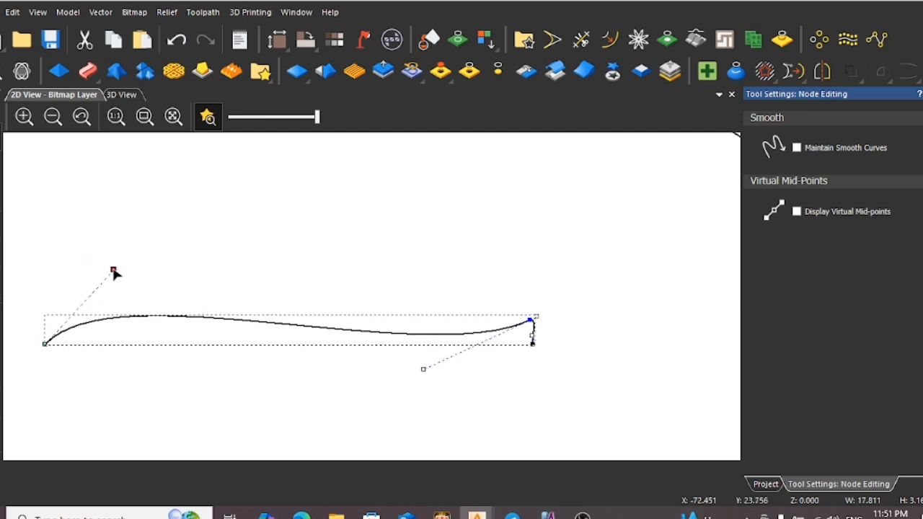
{"action": "left_click_drag", "start_coordinate": [422, 370], "coordinate": [414, 378]}
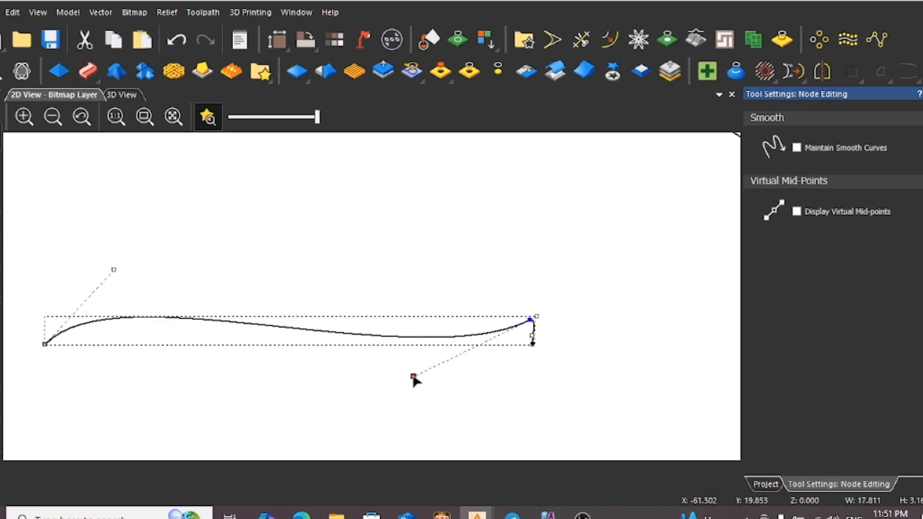
Shift the wave profile's right end node and its handle slightly outward to form a straight vertical leg, and finish node editing
{"action": "scroll", "coordinate": [537, 328], "scroll_direction": "up", "scroll_amount": 3}
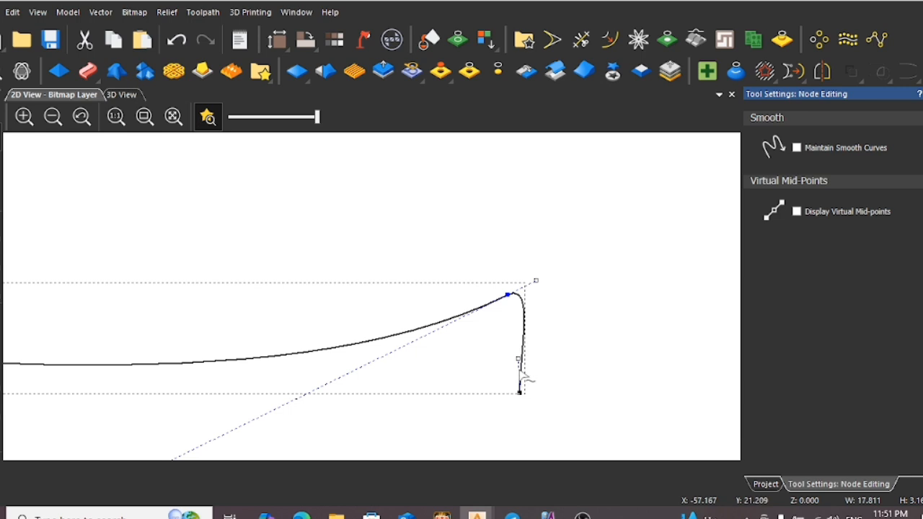
{"action": "left_click_drag", "start_coordinate": [518, 359], "coordinate": [521, 360]}
{"action": "left_click_drag", "start_coordinate": [519, 394], "coordinate": [525, 395]}
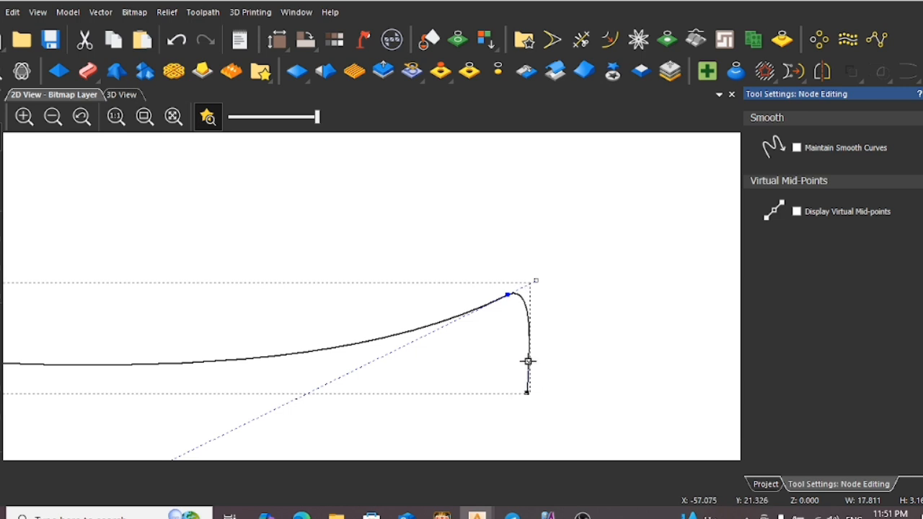
{"action": "key", "text": "Escape"}
{"action": "scroll", "coordinate": [534, 346], "scroll_direction": "down", "scroll_amount": 5}
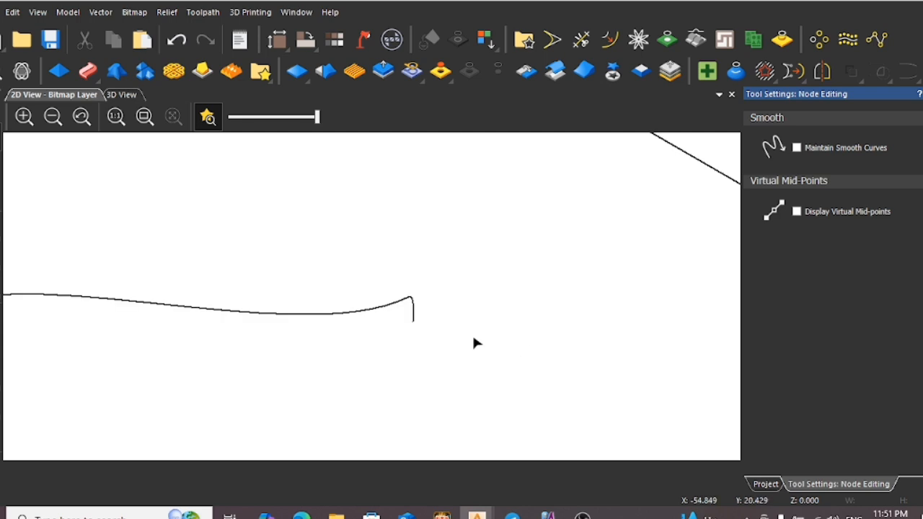
{"action": "scroll", "coordinate": [465, 343], "scroll_direction": "down", "scroll_amount": 2}
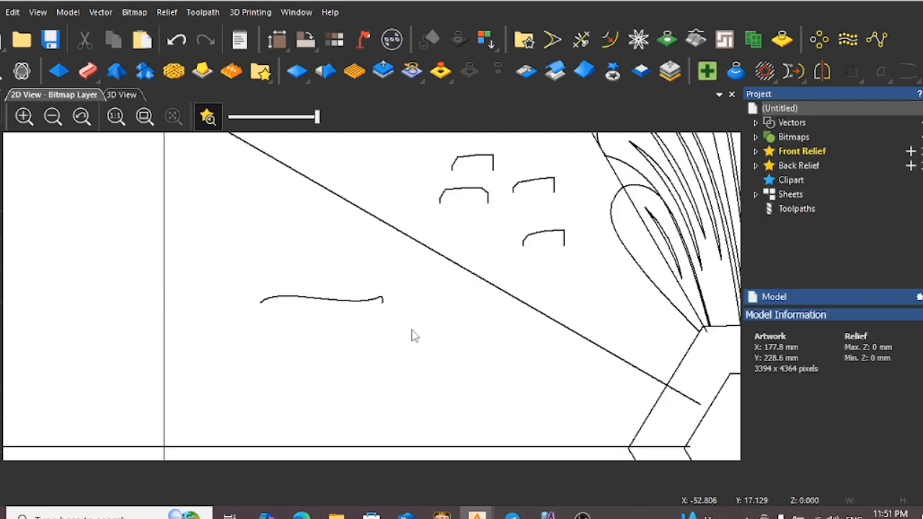
{"action": "left_click", "coordinate": [374, 304]}
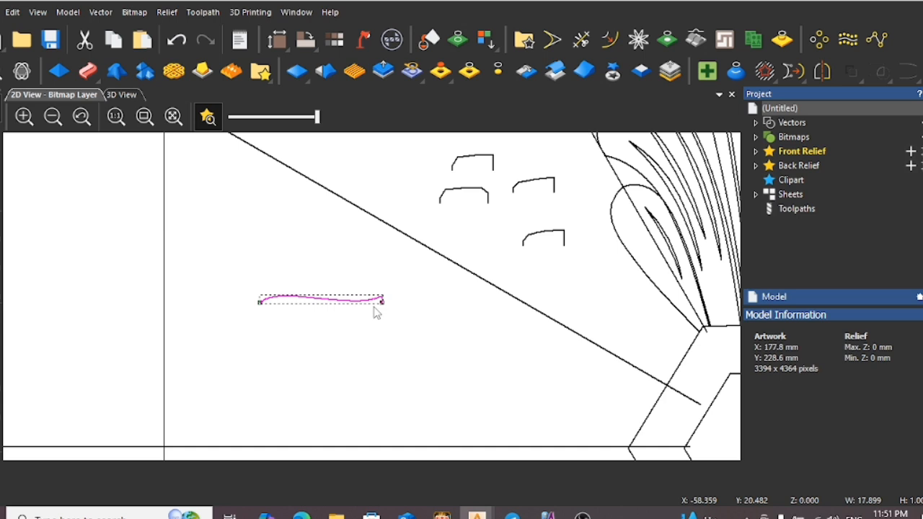
Examine the new wave profile in relation to the leaf outlines and the other cross-section profiles
{"action": "scroll", "coordinate": [369, 316], "scroll_direction": "down", "scroll_amount": 3}
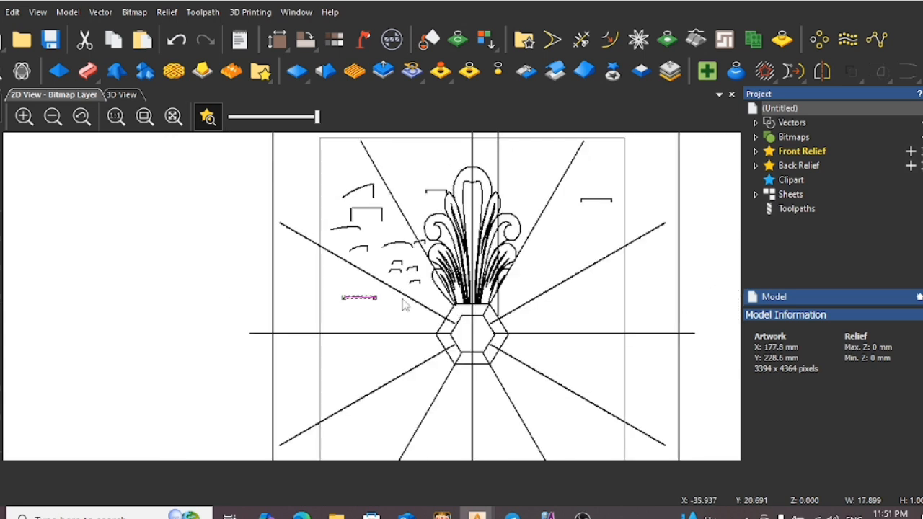
{"action": "scroll", "coordinate": [383, 294], "scroll_direction": "up", "scroll_amount": 1}
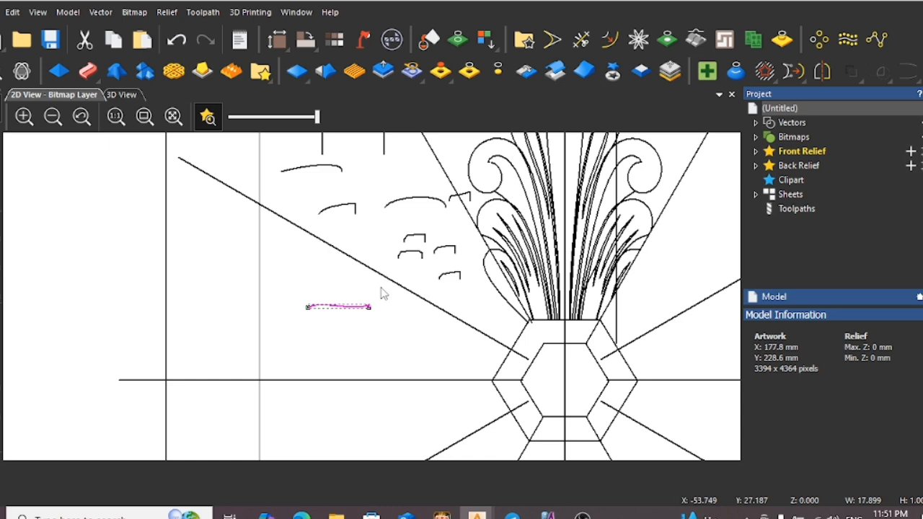
{"action": "scroll", "coordinate": [361, 306], "scroll_direction": "up", "scroll_amount": 3}
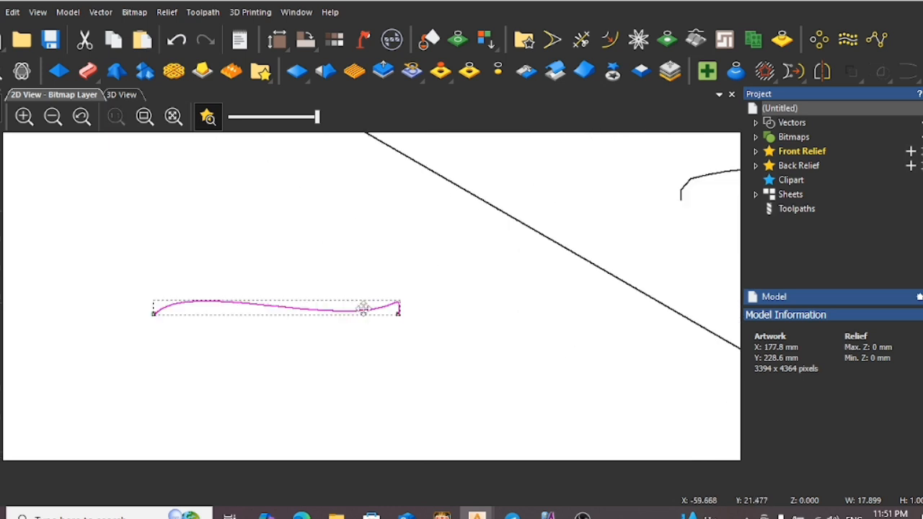
{"action": "scroll", "coordinate": [432, 241], "scroll_direction": "down", "scroll_amount": 4}
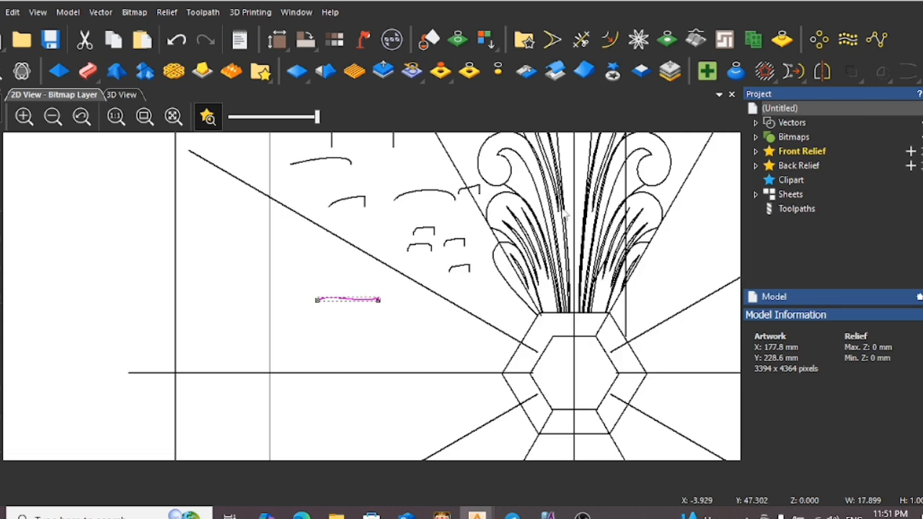
{"action": "scroll", "coordinate": [367, 312], "scroll_direction": "up", "scroll_amount": 2}
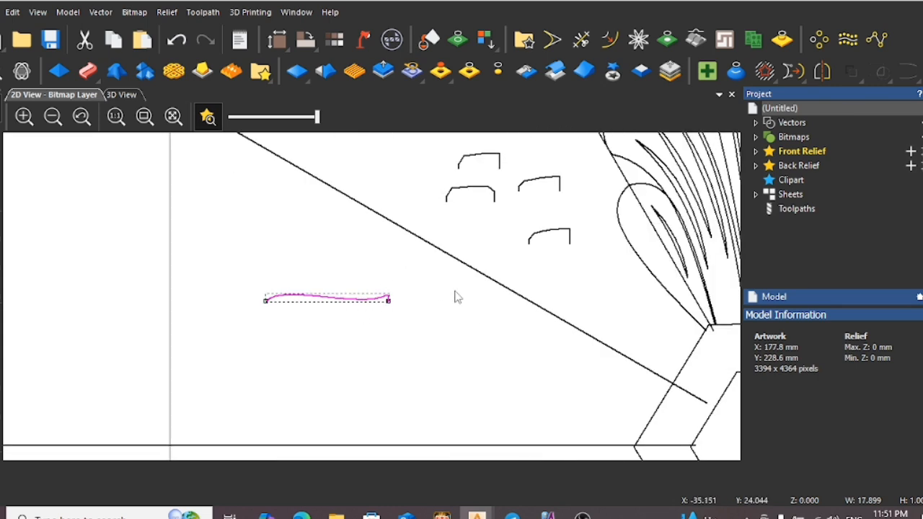
{"action": "scroll", "coordinate": [456, 296], "scroll_direction": "down", "scroll_amount": 4}
{"action": "scroll", "coordinate": [600, 217], "scroll_direction": "up", "scroll_amount": 2}
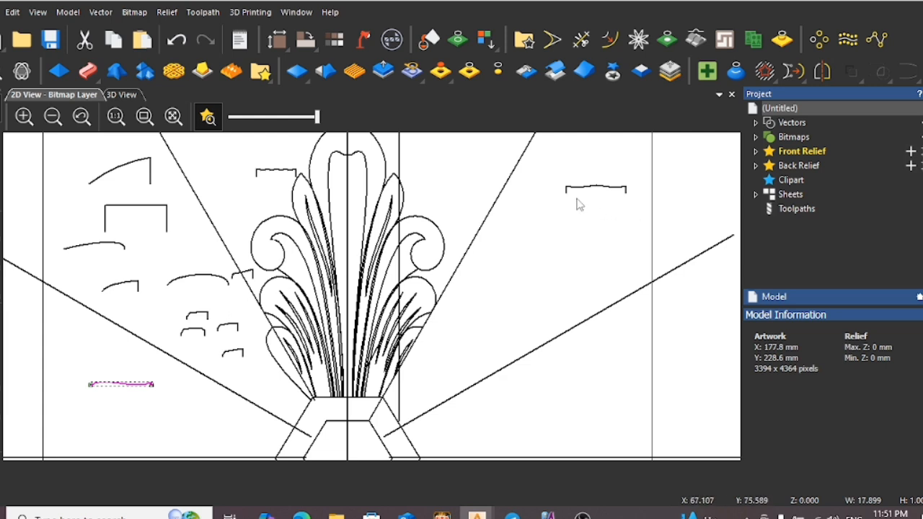
{"action": "scroll", "coordinate": [367, 295], "scroll_direction": "down", "scroll_amount": 2}
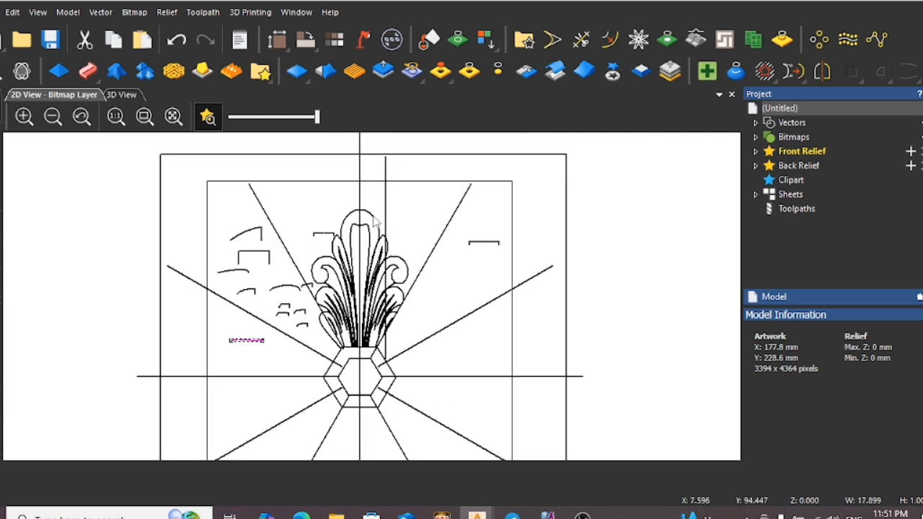
{"action": "scroll", "coordinate": [374, 222], "scroll_direction": "up", "scroll_amount": 1}
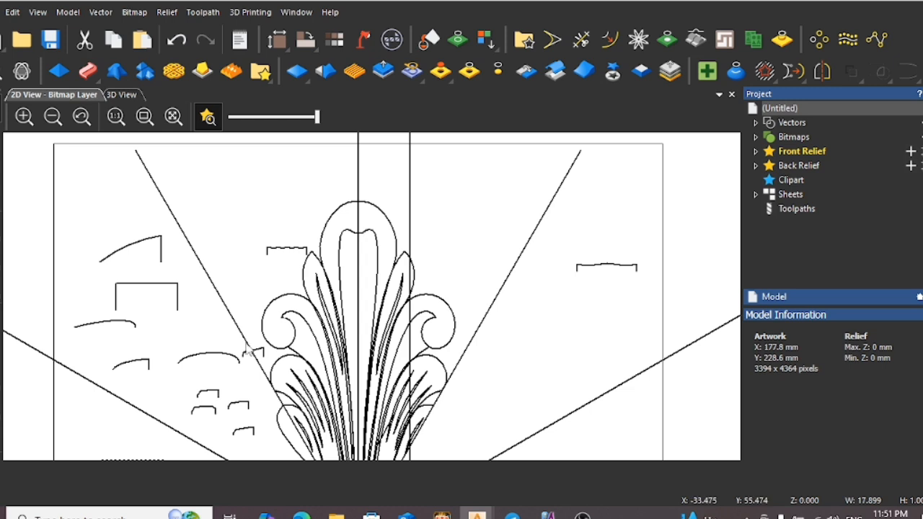
{"action": "scroll", "coordinate": [247, 344], "scroll_direction": "down", "scroll_amount": 1}
{"action": "scroll", "coordinate": [255, 369], "scroll_direction": "up", "scroll_amount": 1}
{"action": "scroll", "coordinate": [260, 393], "scroll_direction": "up", "scroll_amount": 2}
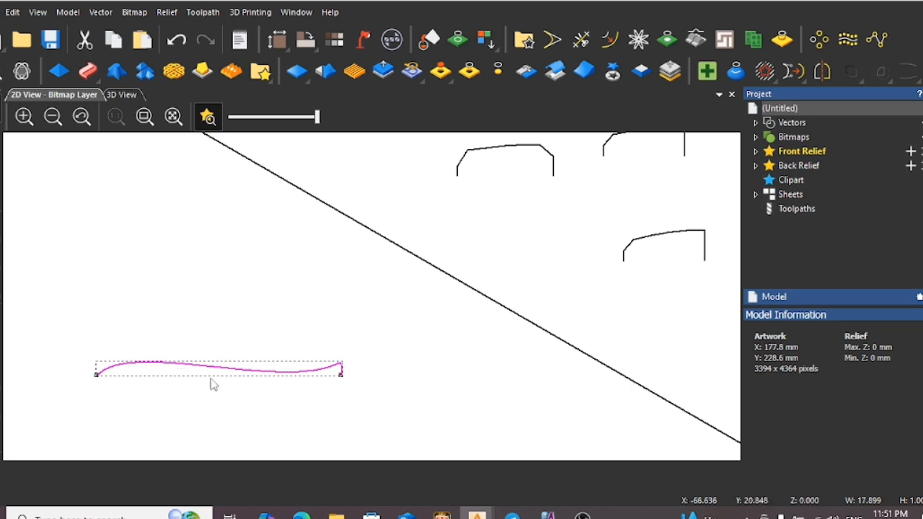
{"action": "scroll", "coordinate": [364, 373], "scroll_direction": "down", "scroll_amount": 2}
Draw a start-end-point arc about 25 mm wide and 3.6 mm high below the wave profile
{"action": "left_click", "coordinate": [36, 412]}
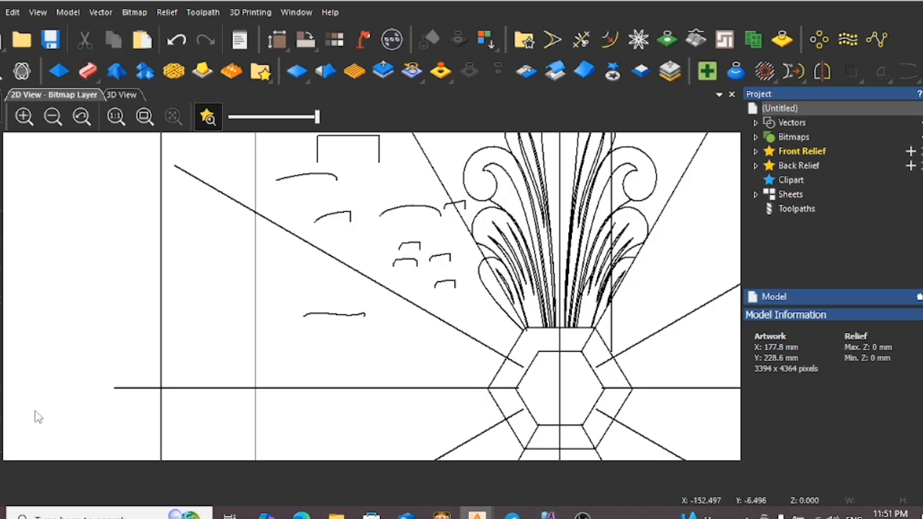
{"action": "left_click", "coordinate": [2, 435]}
{"action": "left_click", "coordinate": [327, 349]}
{"action": "left_click", "coordinate": [428, 353]}
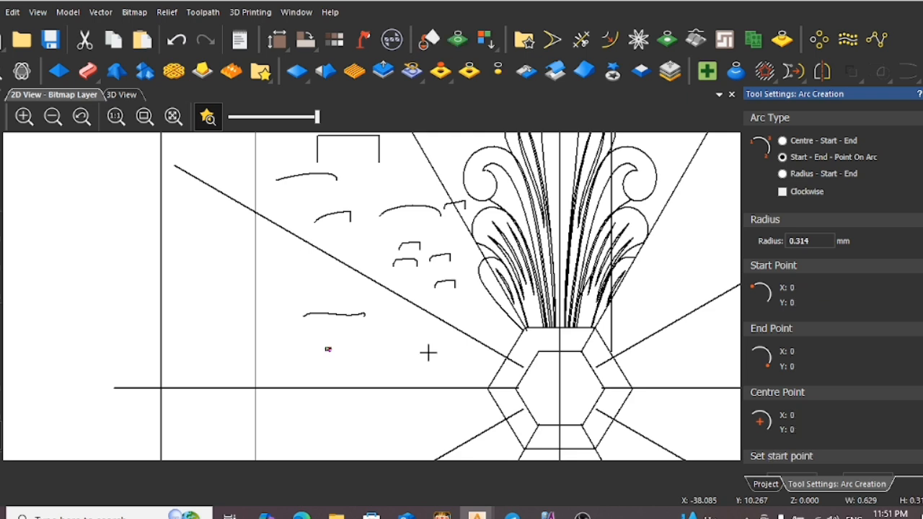
{"action": "left_click", "coordinate": [1, 436]}
{"action": "left_click", "coordinate": [318, 370]}
{"action": "left_click", "coordinate": [404, 370]}
{"action": "left_click", "coordinate": [365, 359]}
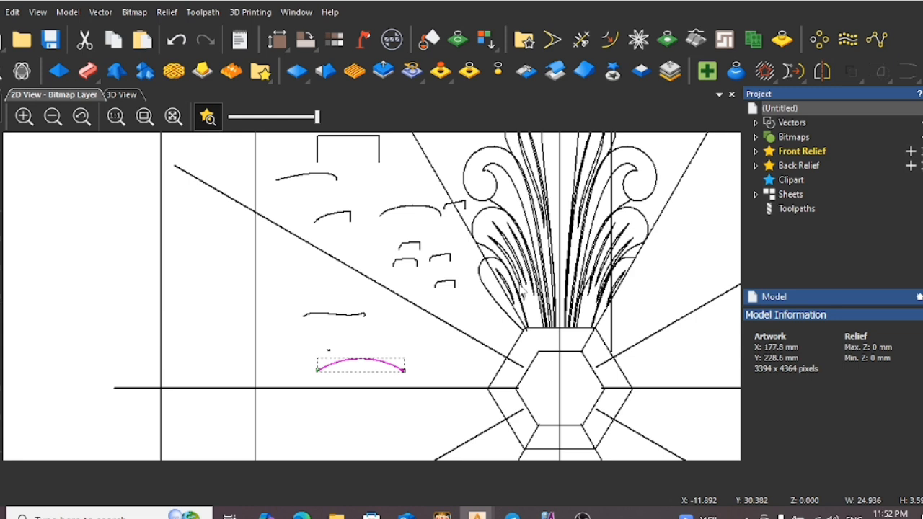
Delete the trial arc and the tiny stray arc below the wave profile
{"action": "left_click_drag", "start_coordinate": [292, 335], "coordinate": [418, 381]}
{"action": "right_click", "coordinate": [396, 353]}
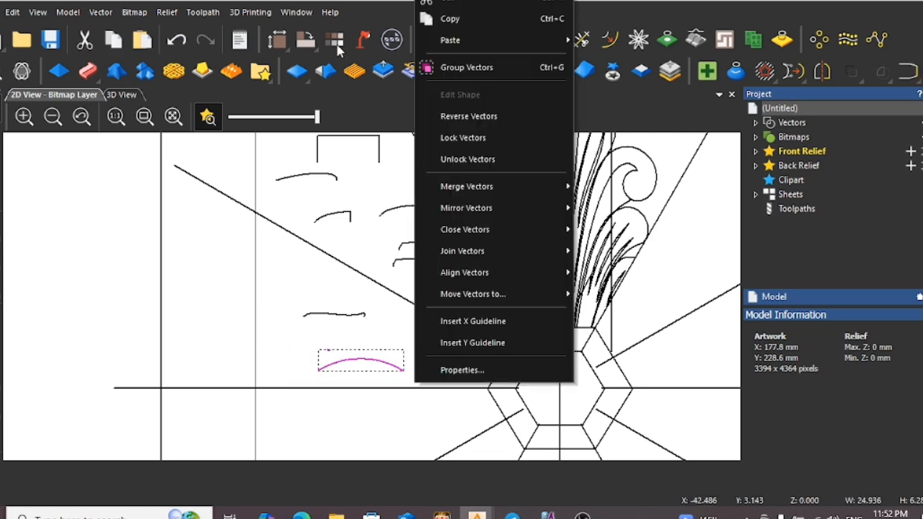
{"action": "left_click", "coordinate": [425, 12]}
{"action": "scroll", "coordinate": [464, 175], "scroll_direction": "down", "scroll_amount": 3}
{"action": "scroll", "coordinate": [428, 300], "scroll_direction": "up", "scroll_amount": 3}
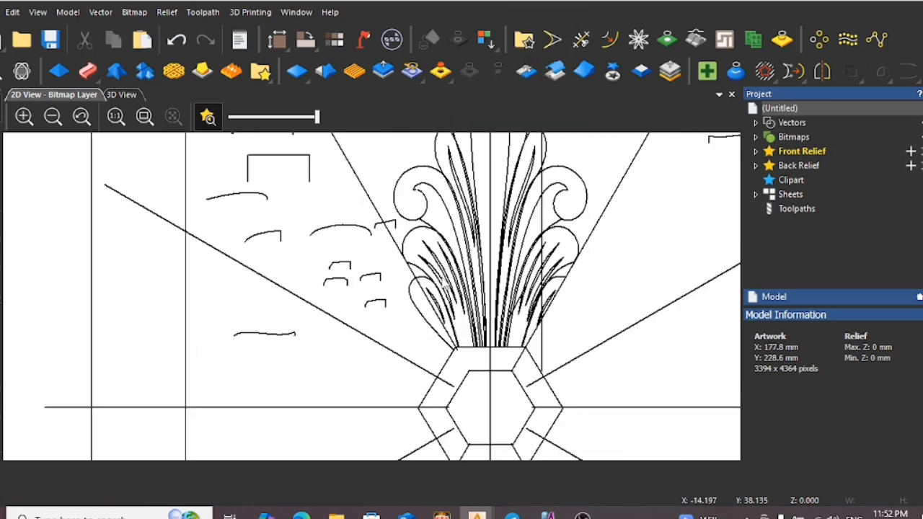
{"action": "scroll", "coordinate": [511, 267], "scroll_direction": "down", "scroll_amount": 3}
{"action": "scroll", "coordinate": [474, 267], "scroll_direction": "up", "scroll_amount": 3}
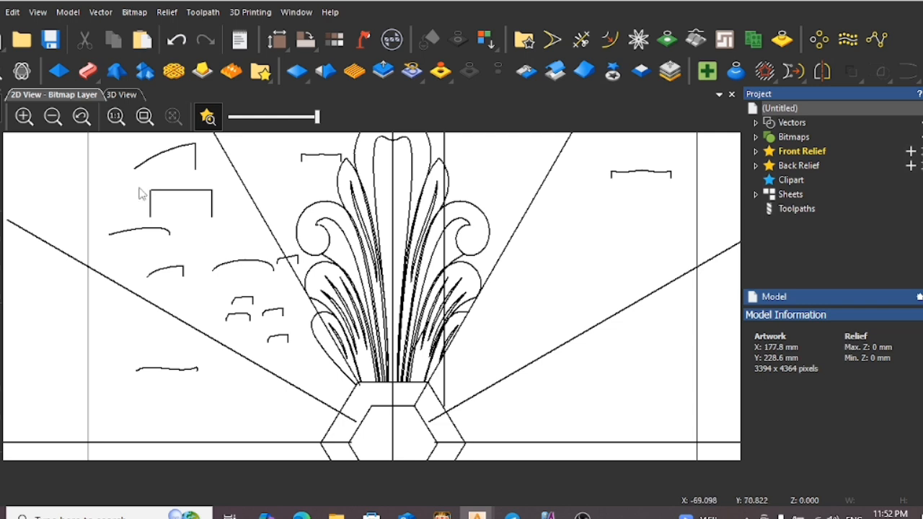
{"action": "left_click", "coordinate": [87, 71]}
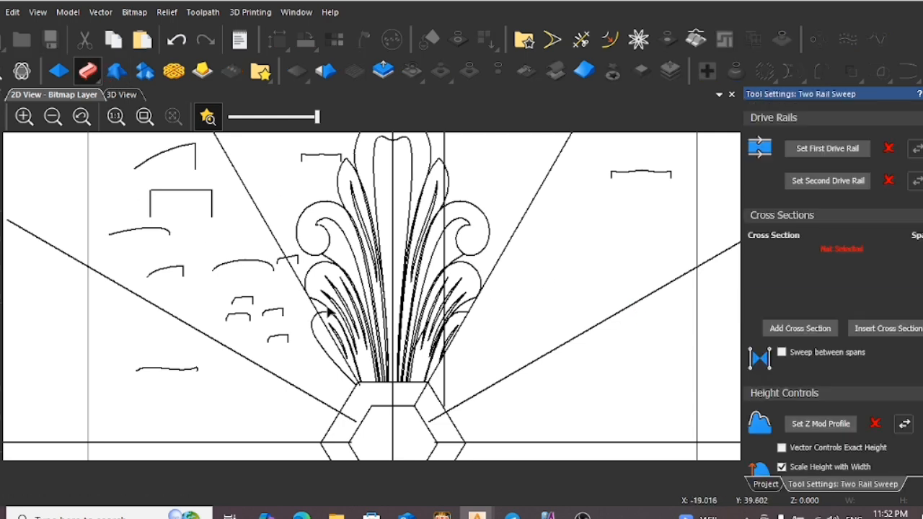
{"action": "left_click", "coordinate": [296, 280]}
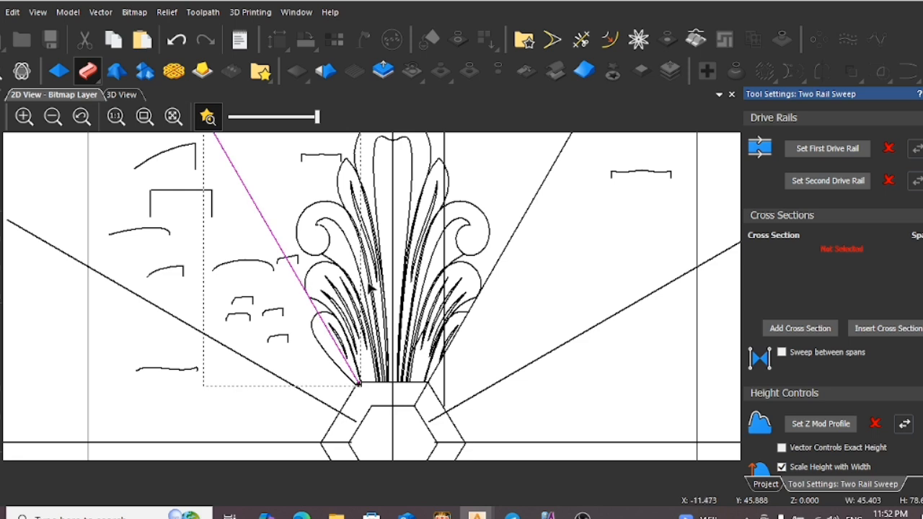
{"action": "scroll", "coordinate": [369, 288], "scroll_direction": "down", "scroll_amount": 2}
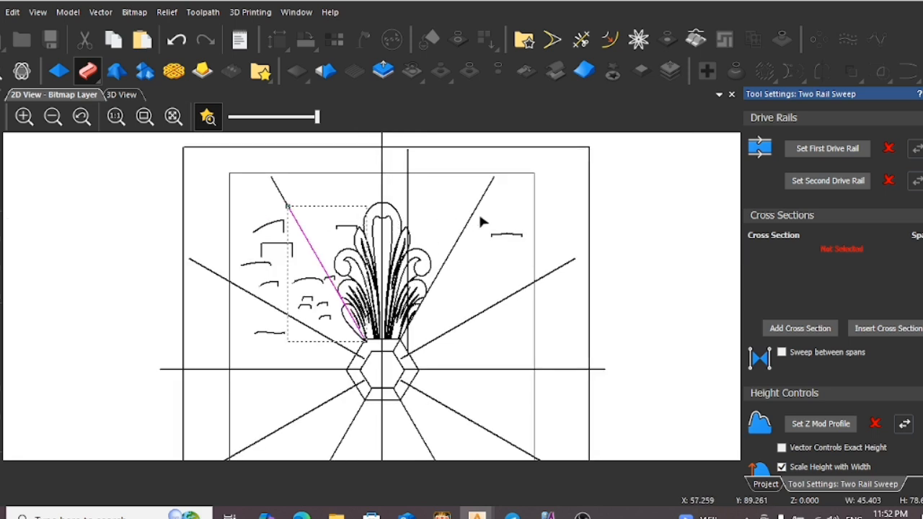
{"action": "left_click", "coordinate": [465, 230]}
{"action": "left_click", "coordinate": [312, 241]}
{"action": "left_click", "coordinate": [309, 244]}
{"action": "left_click", "coordinate": [383, 217]}
{"action": "left_click", "coordinate": [385, 216]}
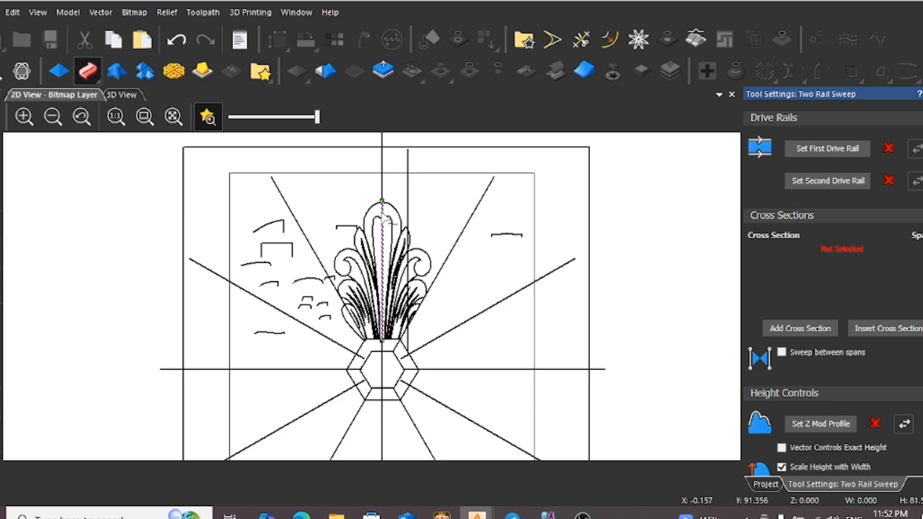
{"action": "left_click", "coordinate": [538, 269]}
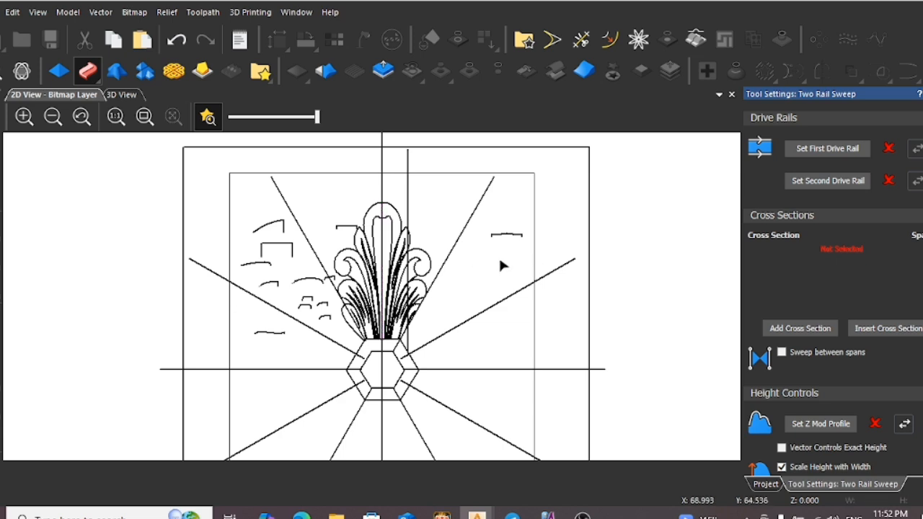
{"action": "left_click", "coordinate": [922, 94]}
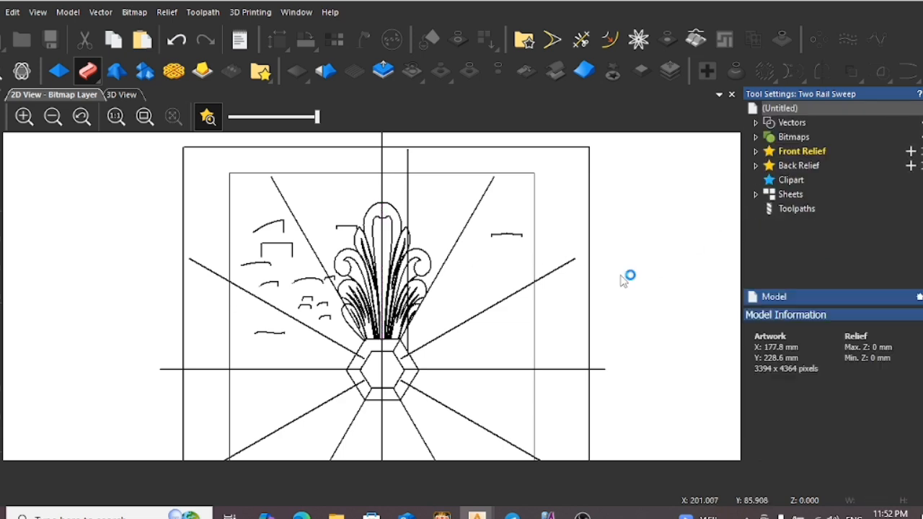
{"action": "scroll", "coordinate": [525, 253], "scroll_direction": "up", "scroll_amount": 2}
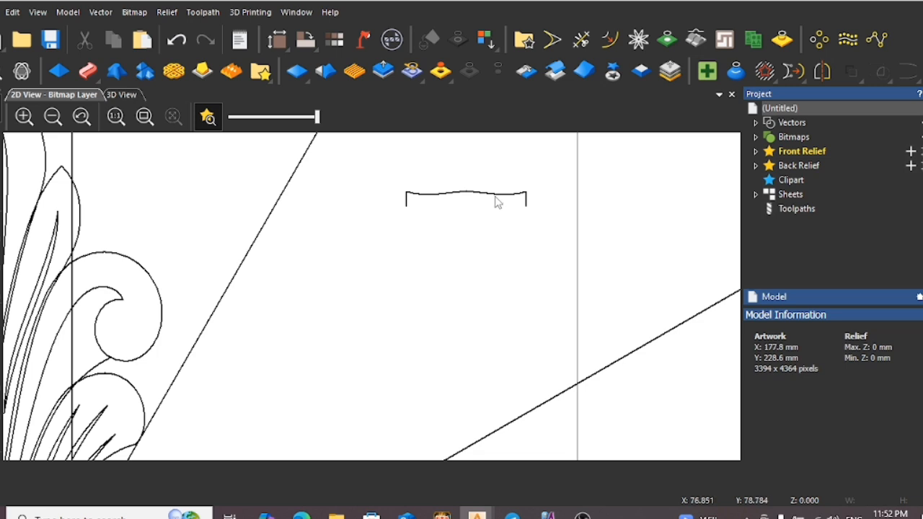
Duplicate the wave profile and place the copy a short distance below the original
{"action": "left_click", "coordinate": [493, 194]}
{"action": "left_click_drag", "start_coordinate": [493, 194], "coordinate": [482, 279], "text": "ctrl"}
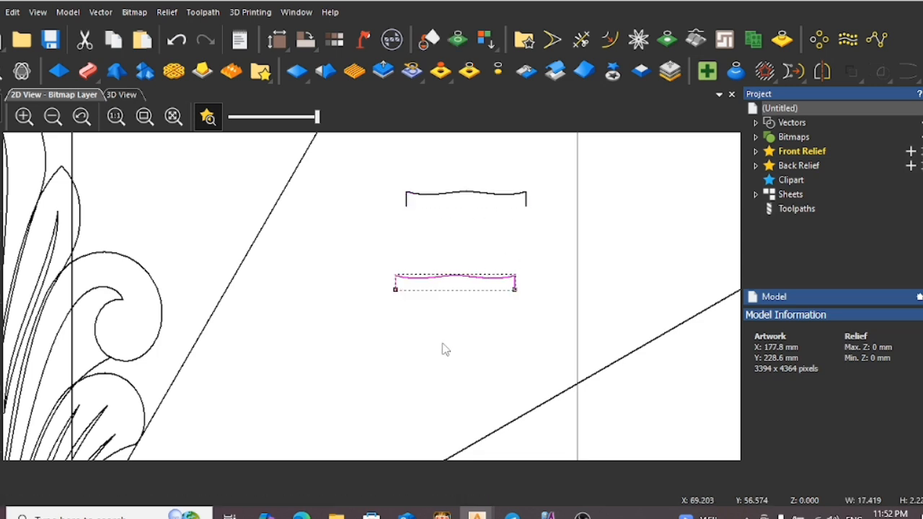
{"action": "left_click", "coordinate": [443, 351]}
{"action": "left_click", "coordinate": [1, 321]}
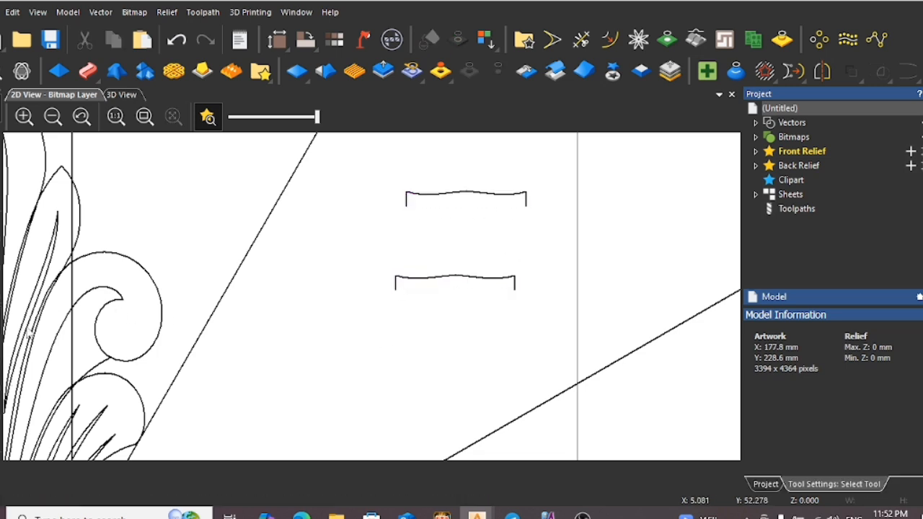
Draw a vertical line about 6 mm long through the copied wave profile's middle and align both by their horizontal centres
{"action": "left_click", "coordinate": [456, 262]}
{"action": "left_click", "coordinate": [456, 303]}
{"action": "key", "text": "Escape"}
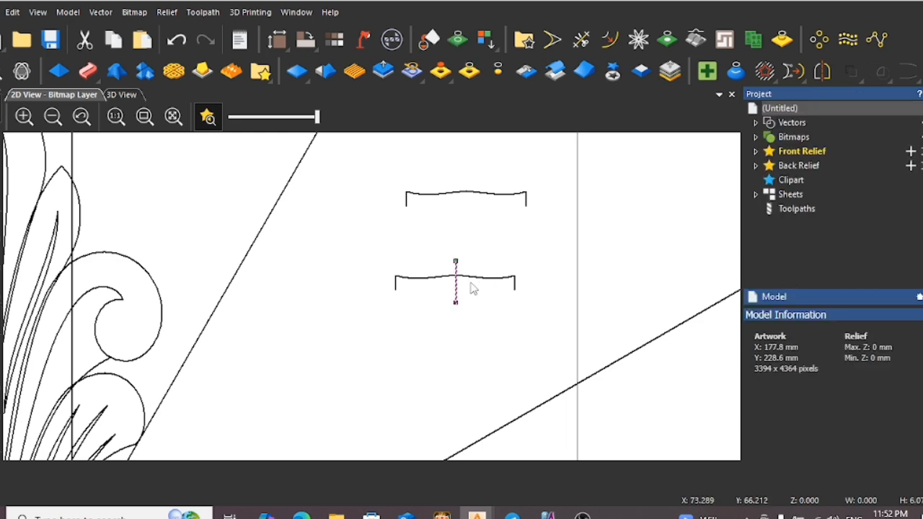
{"action": "left_click", "coordinate": [476, 278], "text": "shift"}
{"action": "right_click", "coordinate": [488, 301]}
{"action": "mouse_move", "coordinate": [509, 280]}
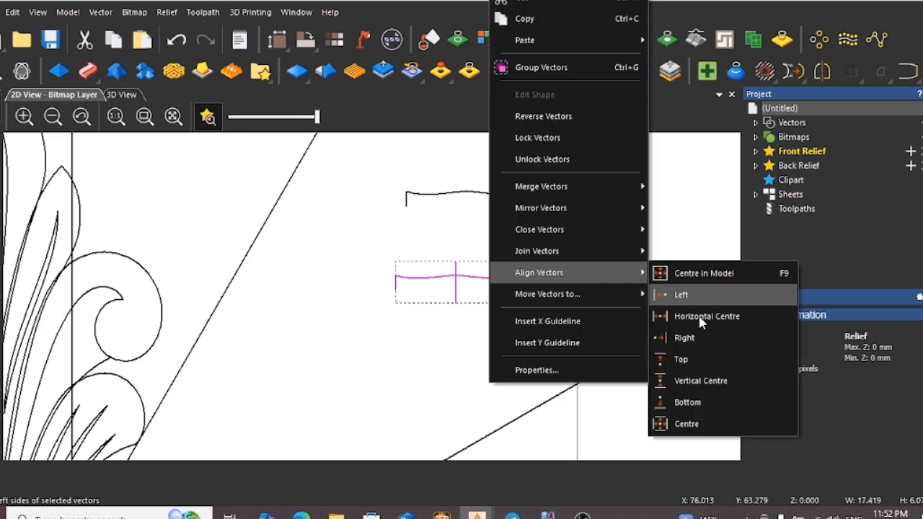
{"action": "left_click", "coordinate": [661, 323]}
{"action": "left_click", "coordinate": [496, 328]}
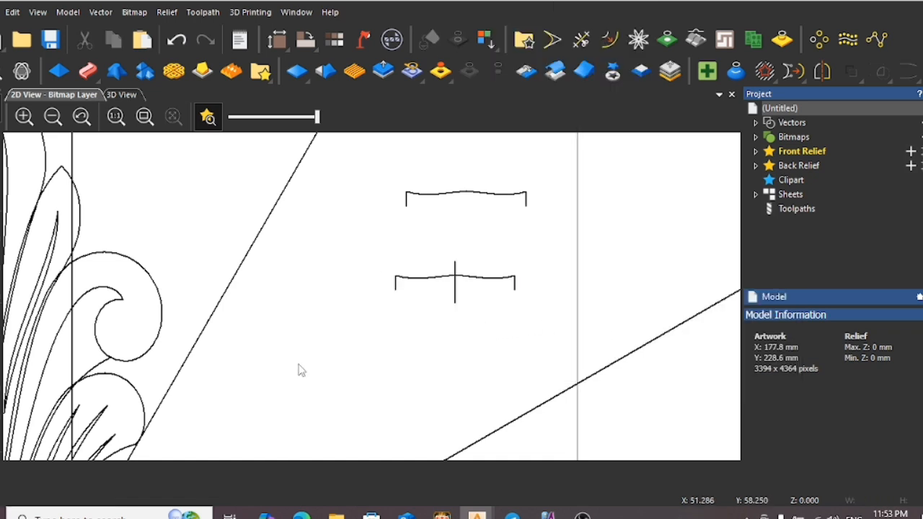
Trim off the copied profile's right half and the part of the vertical line above the curve
{"action": "left_click", "coordinate": [581, 39]}
{"action": "left_click", "coordinate": [454, 268]}
{"action": "left_click", "coordinate": [465, 278]}
{"action": "left_click", "coordinate": [917, 176]}
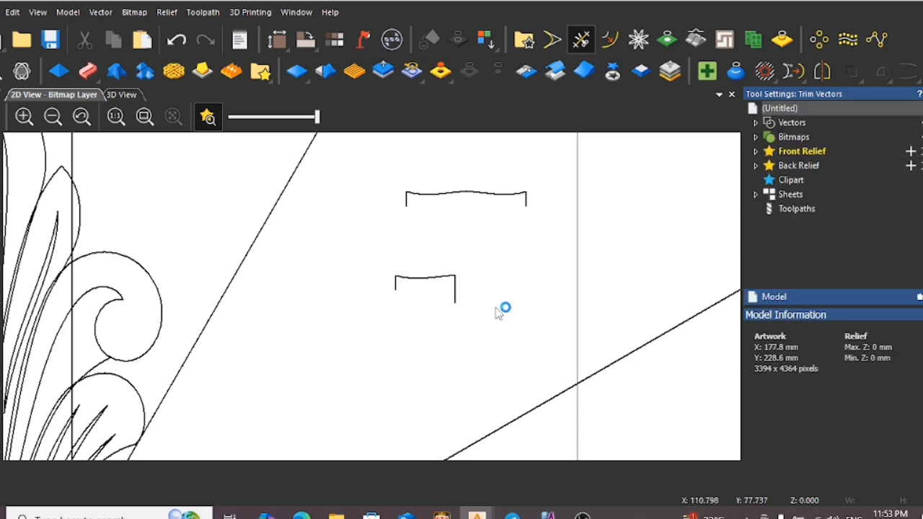
Join the remaining half wave and the vertical line into one open profile
{"action": "left_click", "coordinate": [454, 281]}
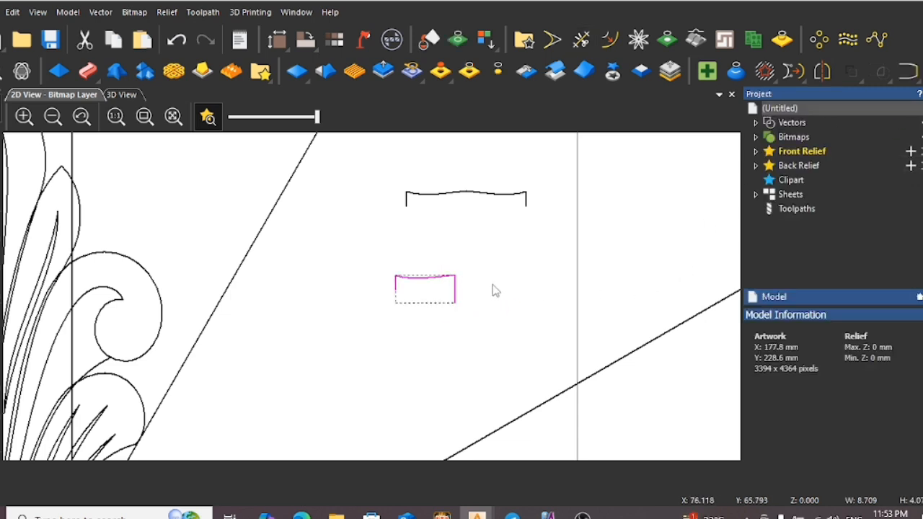
{"action": "right_click", "coordinate": [496, 289]}
{"action": "mouse_move", "coordinate": [570, 252]}
{"action": "left_click", "coordinate": [711, 251]}
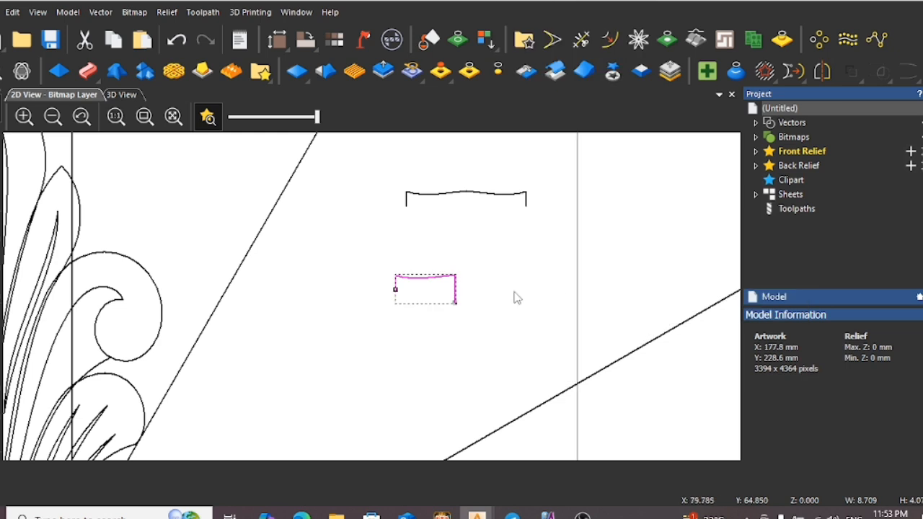
Shorten the half profile's right leg by raising its end node close to the left leg's end, making the profile about 2.2 mm high
{"action": "key", "text": "n"}
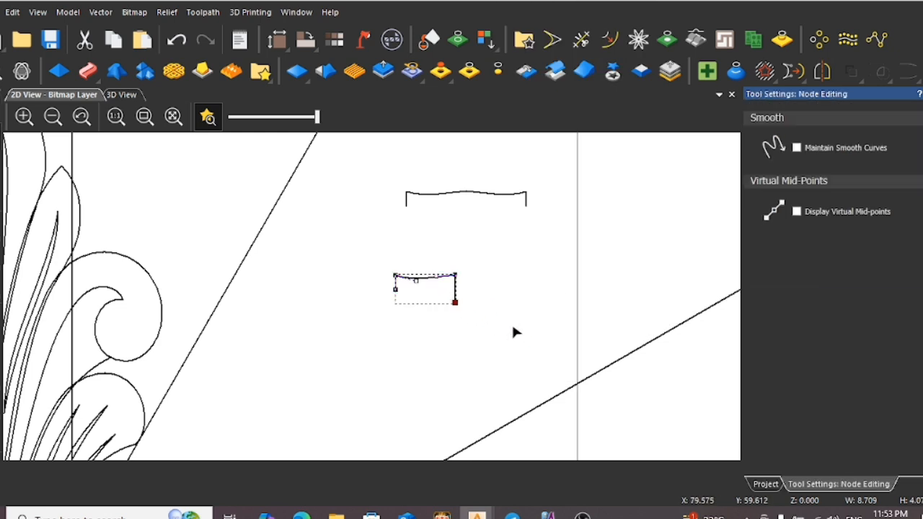
{"action": "scroll", "coordinate": [379, 318], "scroll_direction": "up", "scroll_amount": 3}
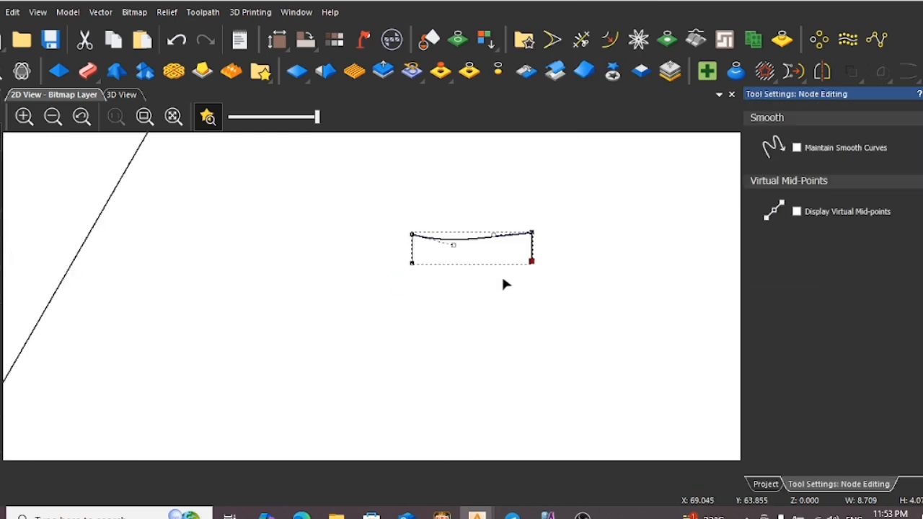
{"action": "left_click", "coordinate": [490, 297]}
{"action": "left_click", "coordinate": [531, 260]}
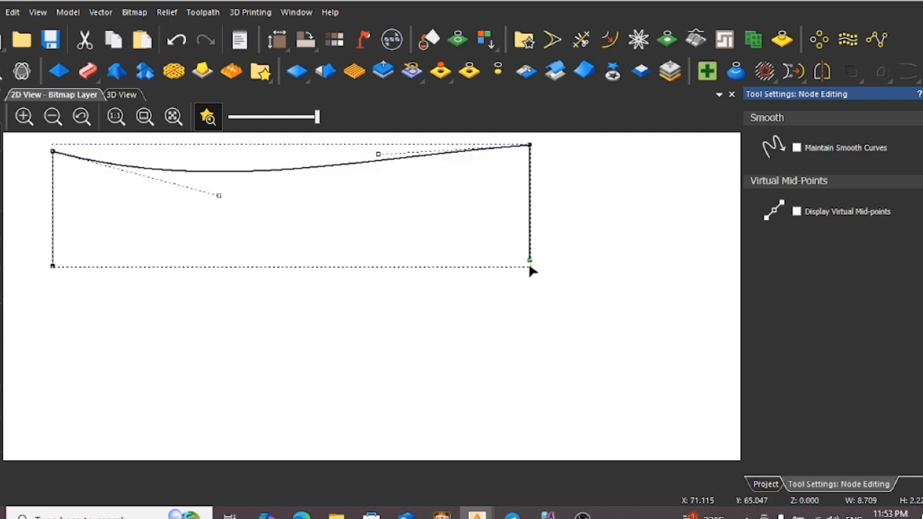
{"action": "left_click", "coordinate": [527, 307]}
Move the half profile next to the leaf's upper-left tip, beside the small notched profile
{"action": "scroll", "coordinate": [369, 289], "scroll_direction": "down", "scroll_amount": 2}
{"action": "scroll", "coordinate": [412, 266], "scroll_direction": "down", "scroll_amount": 3}
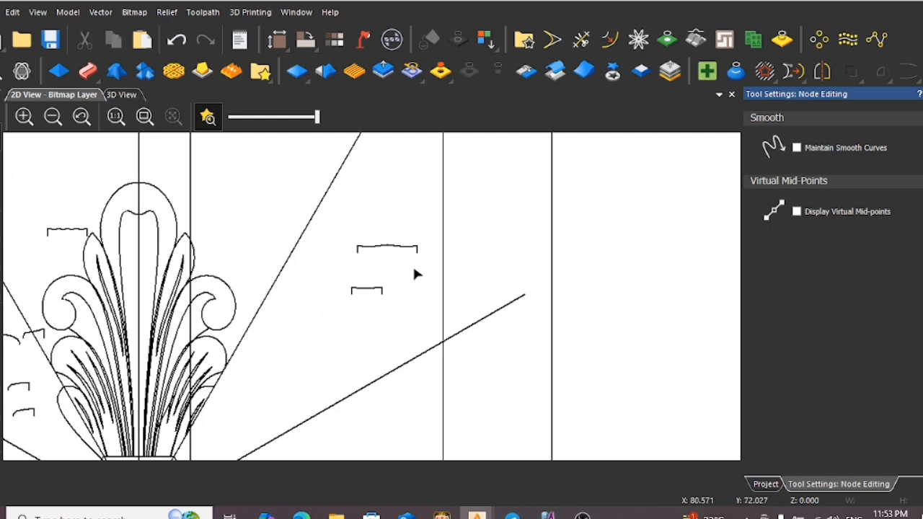
{"action": "scroll", "coordinate": [379, 299], "scroll_direction": "up", "scroll_amount": 2}
{"action": "scroll", "coordinate": [375, 299], "scroll_direction": "down", "scroll_amount": 2}
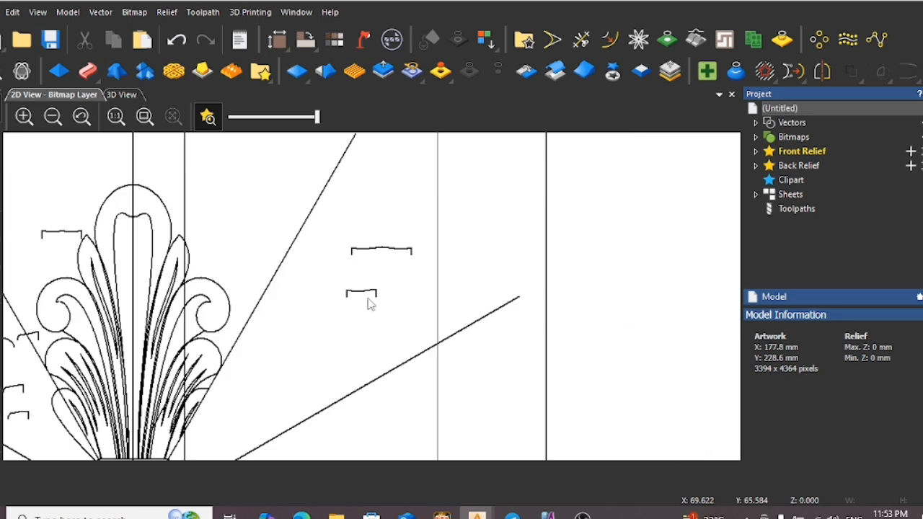
{"action": "left_click_drag", "start_coordinate": [363, 296], "coordinate": [91, 261]}
{"action": "scroll", "coordinate": [119, 268], "scroll_direction": "down", "scroll_amount": 2}
{"action": "scroll", "coordinate": [209, 285], "scroll_direction": "up", "scroll_amount": 2}
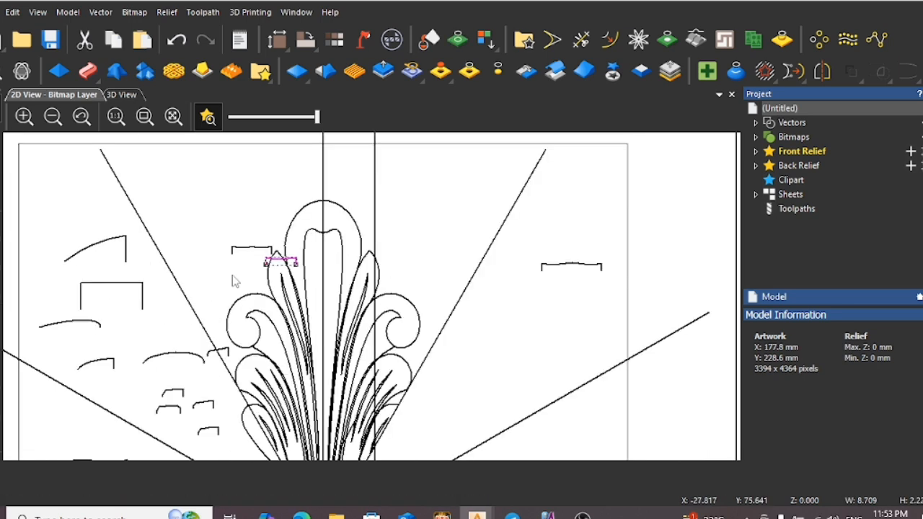
{"action": "left_click", "coordinate": [279, 261]}
{"action": "left_click", "coordinate": [229, 258]}
{"action": "left_click", "coordinate": [267, 261]}
{"action": "scroll", "coordinate": [277, 263], "scroll_direction": "up", "scroll_amount": 1}
{"action": "scroll", "coordinate": [282, 266], "scroll_direction": "down", "scroll_amount": 1}
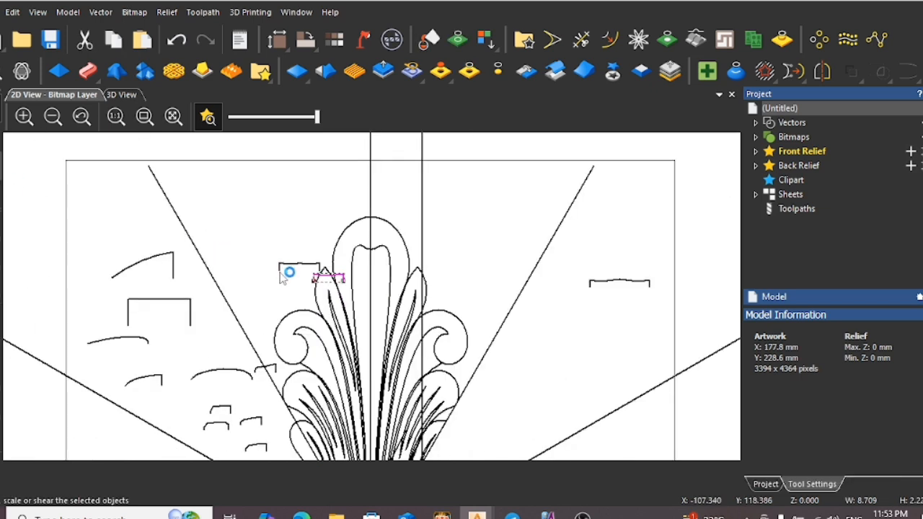
Scale the half profile to about 47.4 mm wide and 8.6 mm high, spanning from the left diagonal guide to the leaf's centre line
{"action": "left_click", "coordinate": [312, 287]}
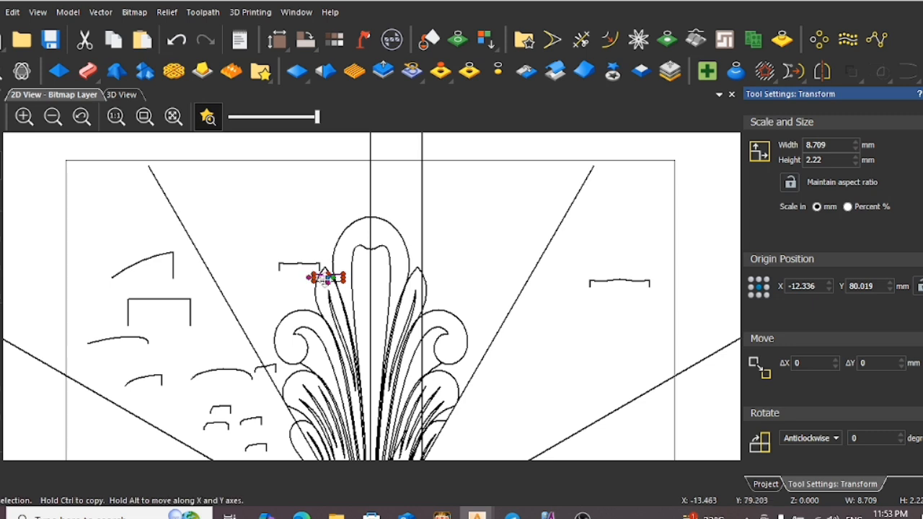
{"action": "scroll", "coordinate": [321, 278], "scroll_direction": "up", "scroll_amount": 1}
{"action": "scroll", "coordinate": [327, 279], "scroll_direction": "up", "scroll_amount": 1}
{"action": "left_click_drag", "start_coordinate": [336, 258], "coordinate": [334, 166]}
{"action": "scroll", "coordinate": [327, 266], "scroll_direction": "down", "scroll_amount": 1}
{"action": "scroll", "coordinate": [330, 267], "scroll_direction": "down", "scroll_amount": 1}
{"action": "left_click_drag", "start_coordinate": [347, 280], "coordinate": [242, 279]}
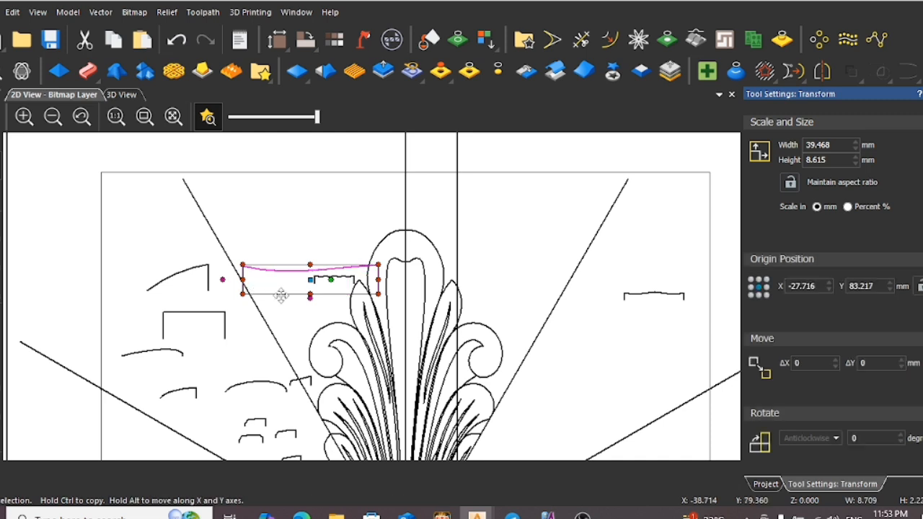
{"action": "scroll", "coordinate": [378, 291], "scroll_direction": "up", "scroll_amount": 1}
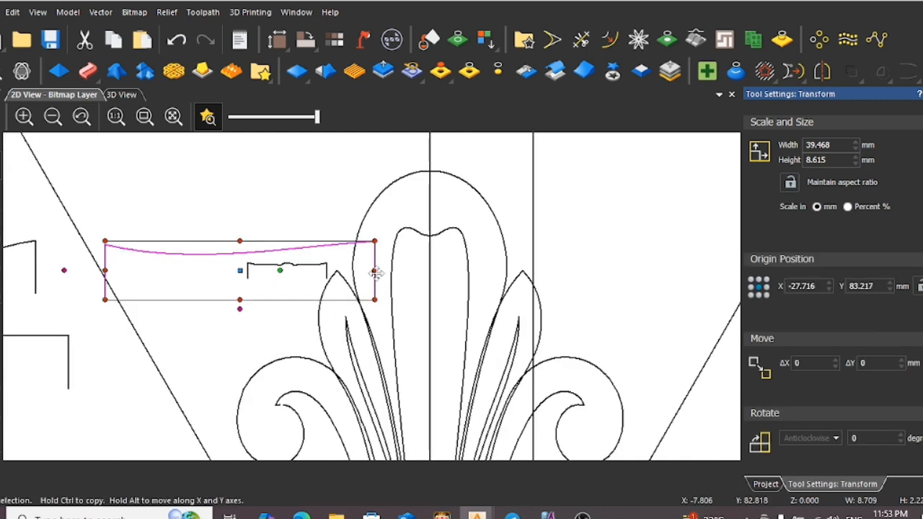
{"action": "left_click_drag", "start_coordinate": [375, 272], "coordinate": [429, 271]}
{"action": "left_click", "coordinate": [283, 187]}
Lower the enlarged profile's upper-left corner node and its curve handle slightly to deepen the slope toward the outer end
{"action": "scroll", "coordinate": [308, 229], "scroll_direction": "down", "scroll_amount": 1}
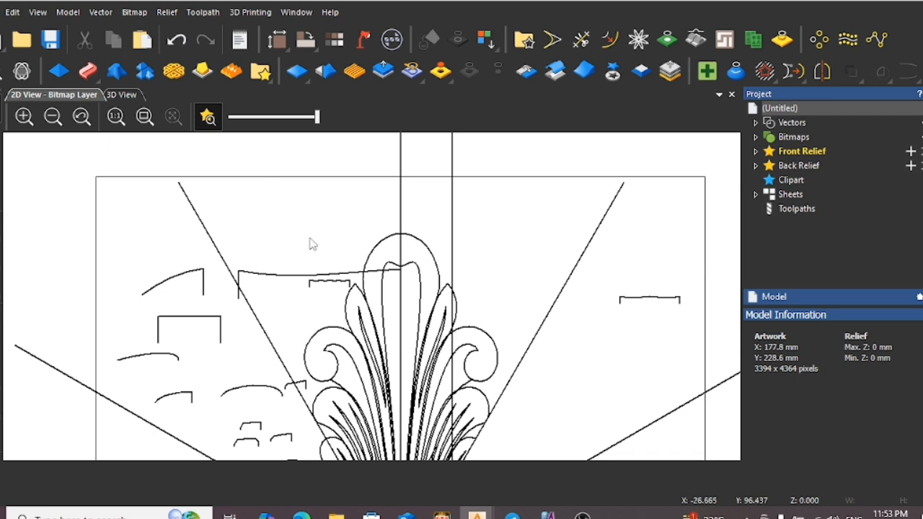
{"action": "scroll", "coordinate": [326, 299], "scroll_direction": "up", "scroll_amount": 1}
{"action": "left_click", "coordinate": [404, 247]}
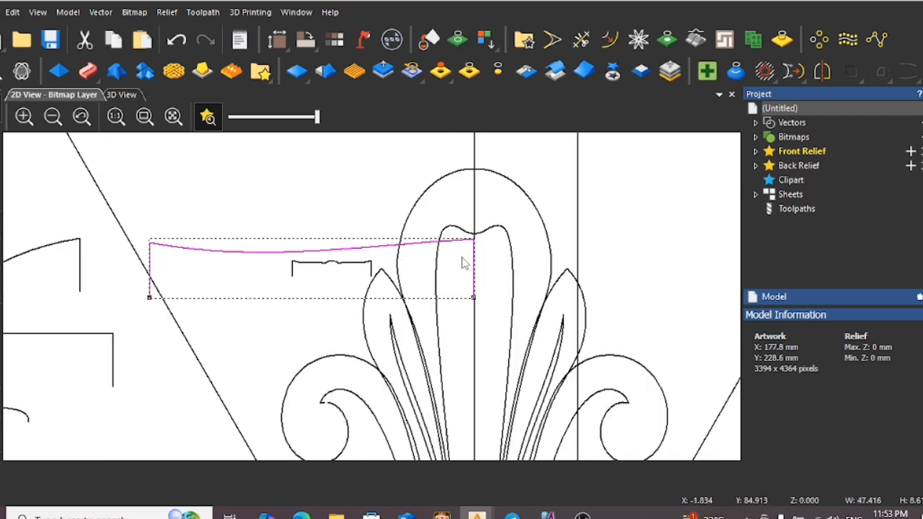
{"action": "double_click", "coordinate": [154, 257]}
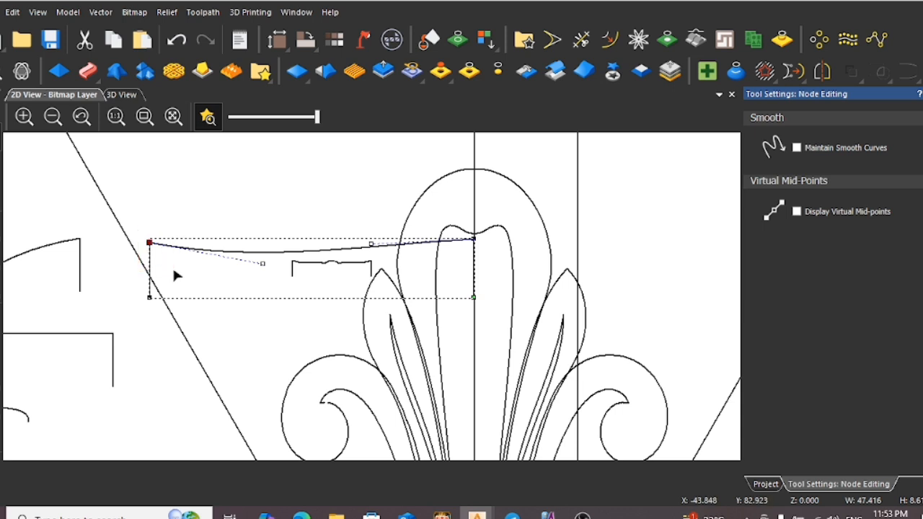
{"action": "key", "text": "Down"}
{"action": "key", "text": "Down"}
{"action": "key", "text": "Down"}
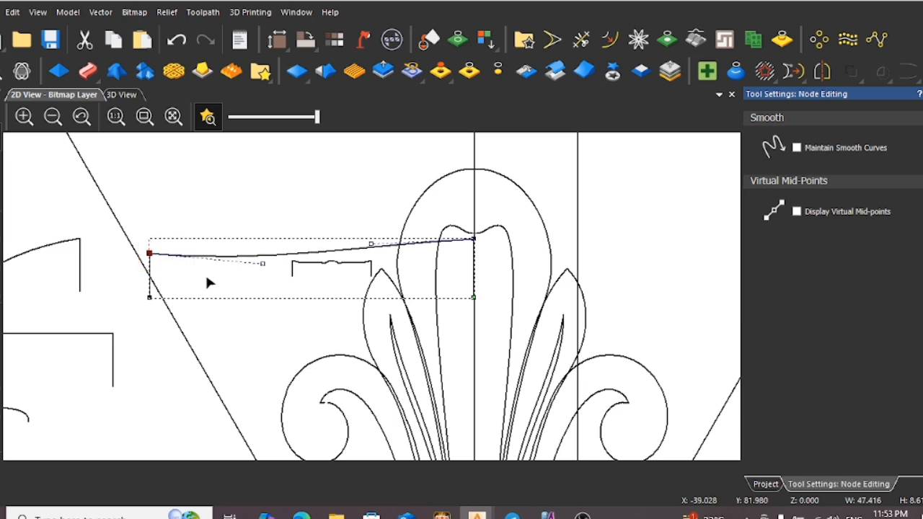
{"action": "left_click_drag", "start_coordinate": [263, 264], "coordinate": [265, 270]}
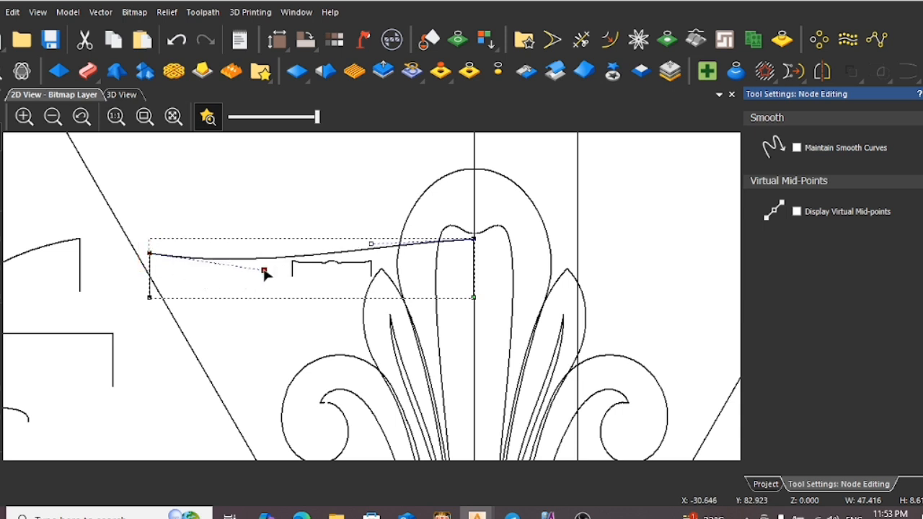
{"action": "left_click", "coordinate": [279, 221]}
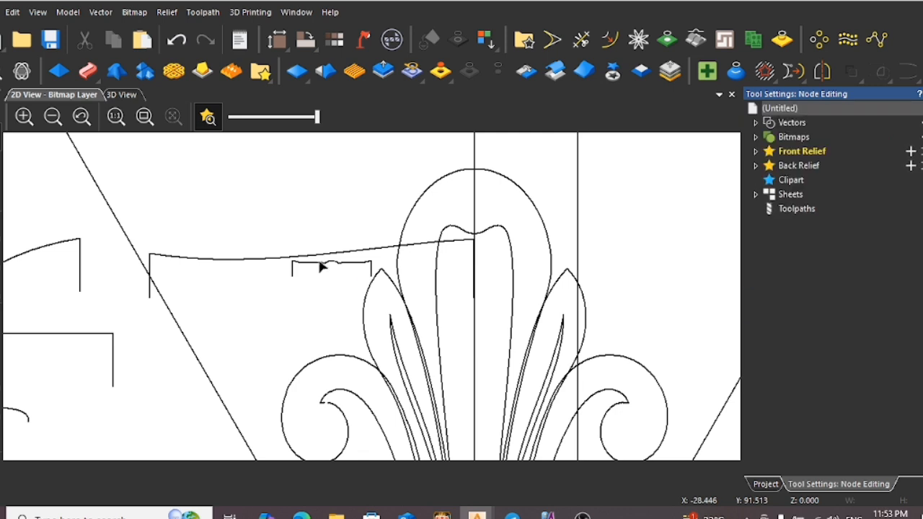
Start a Two Rail Sweep with the diagonal guide line left of the leaf as the first drive rail
{"action": "scroll", "coordinate": [320, 264], "scroll_direction": "down", "scroll_amount": 5}
{"action": "left_click", "coordinate": [324, 318]}
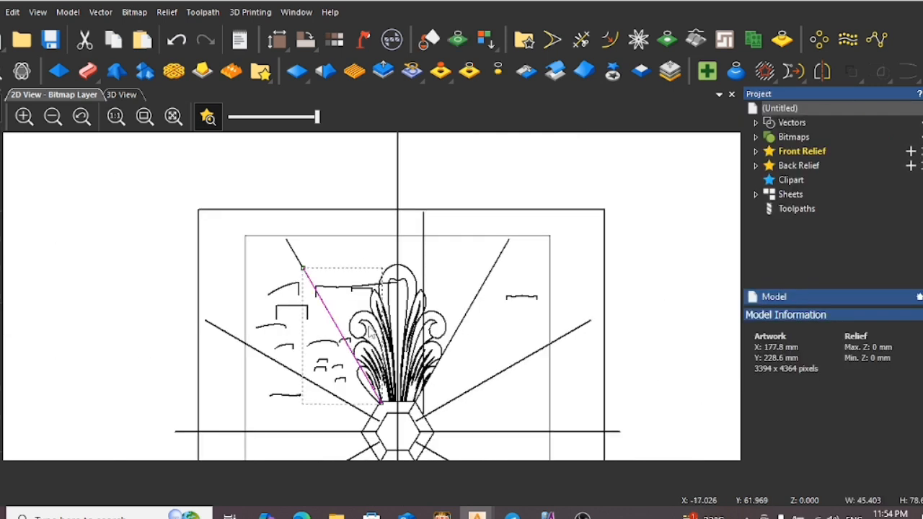
{"action": "scroll", "coordinate": [369, 332], "scroll_direction": "up", "scroll_amount": 3}
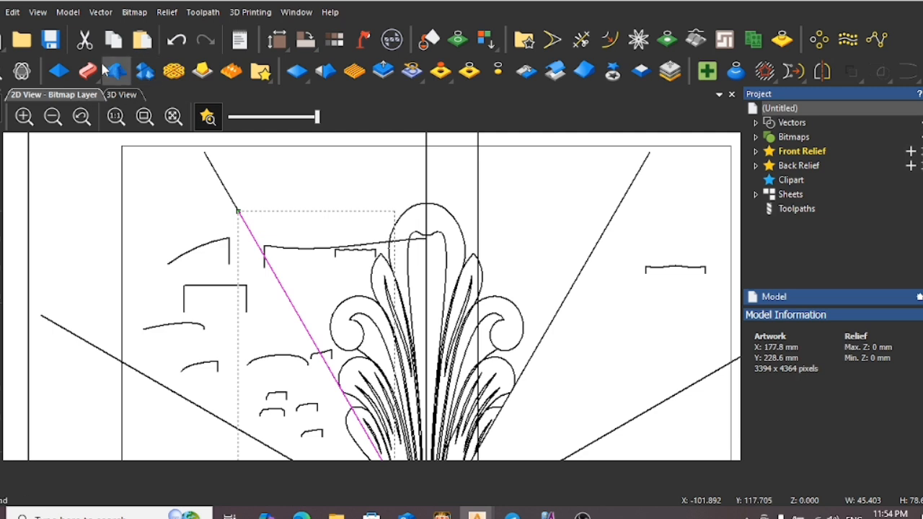
{"action": "left_click", "coordinate": [87, 70]}
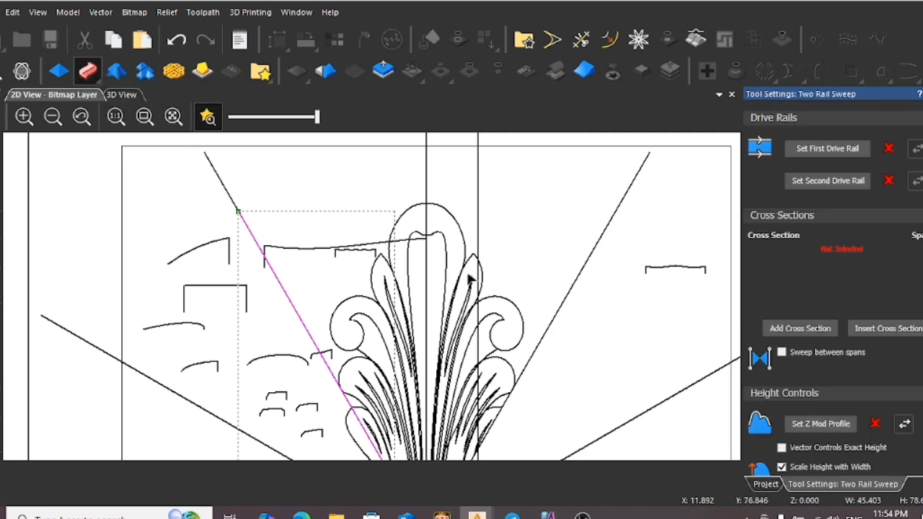
{"action": "left_click", "coordinate": [847, 148]}
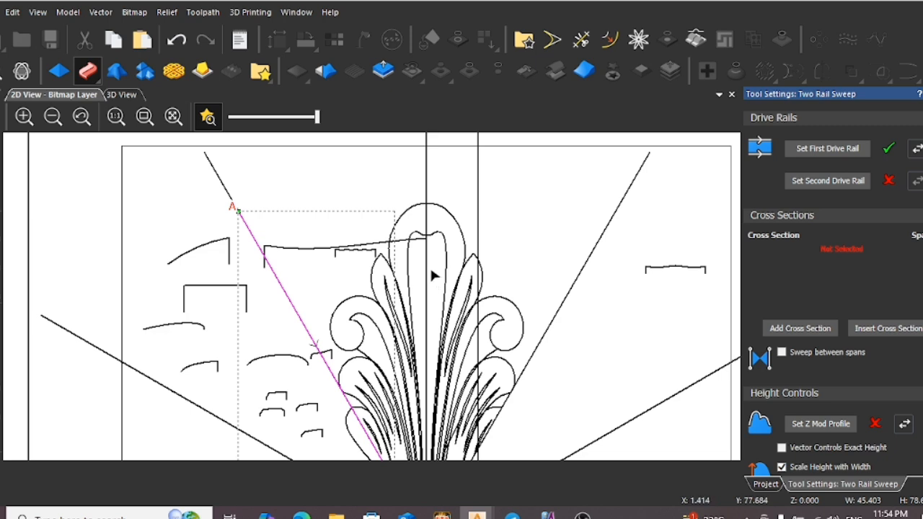
Set the leaf's vertical centre line as the second drive rail, with both rails starting at the leaf's base
{"action": "left_click", "coordinate": [426, 240]}
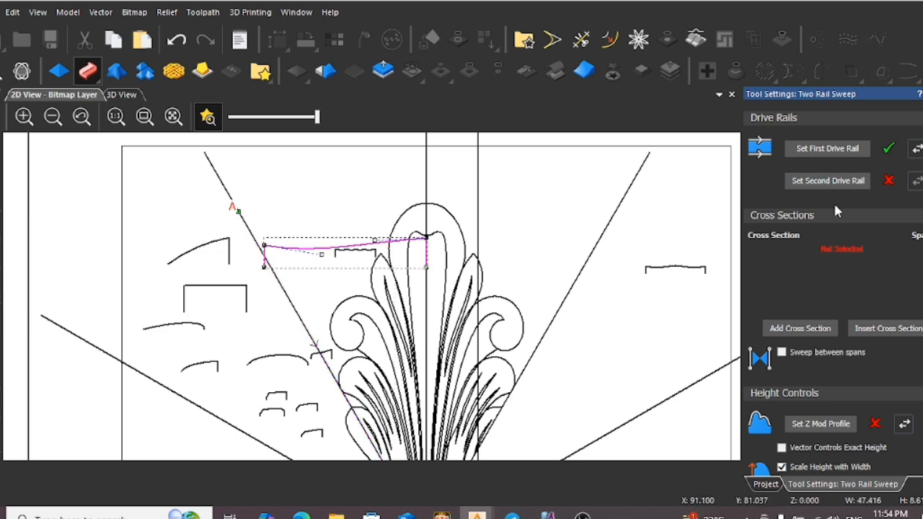
{"action": "left_click", "coordinate": [429, 327]}
{"action": "left_click", "coordinate": [427, 328]}
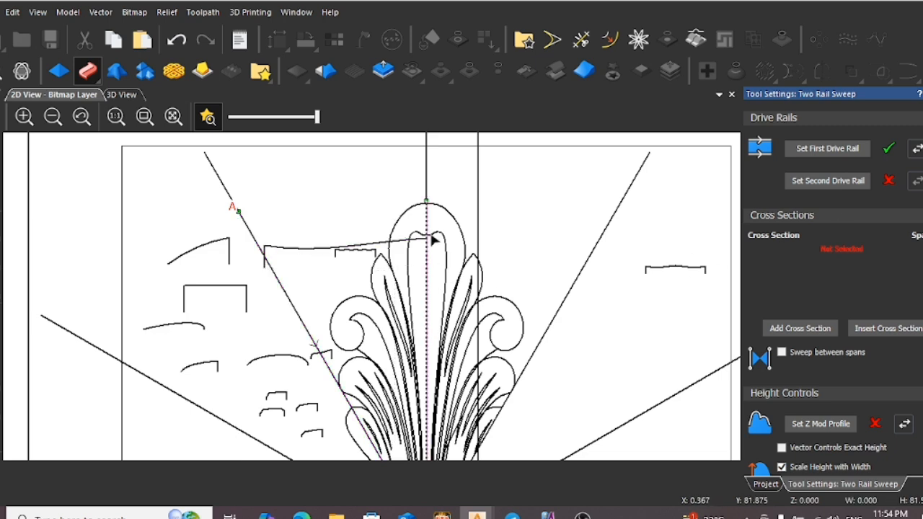
{"action": "left_click", "coordinate": [842, 186]}
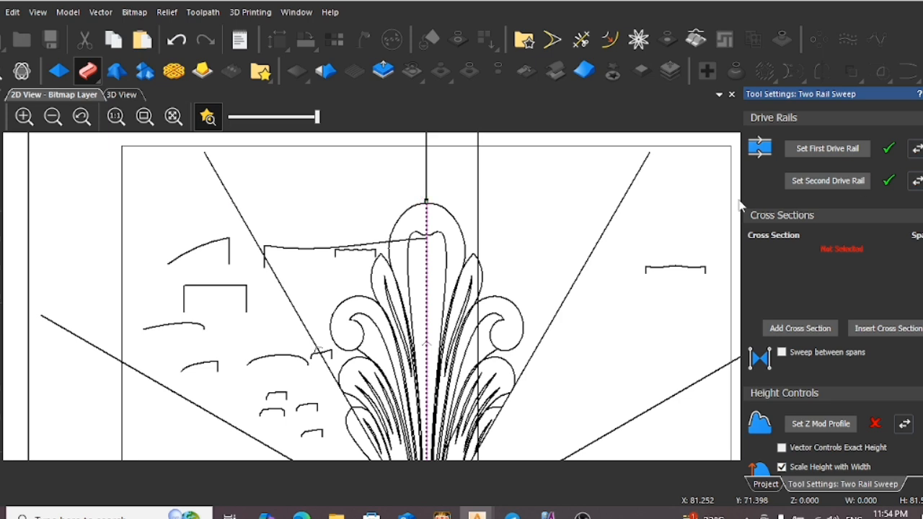
Add the wide half profile spanning from the left diagonal guide to the leaf's centre line as the sweep's cross section
{"action": "scroll", "coordinate": [364, 321], "scroll_direction": "down", "scroll_amount": 3}
{"action": "scroll", "coordinate": [371, 330], "scroll_direction": "up", "scroll_amount": 3}
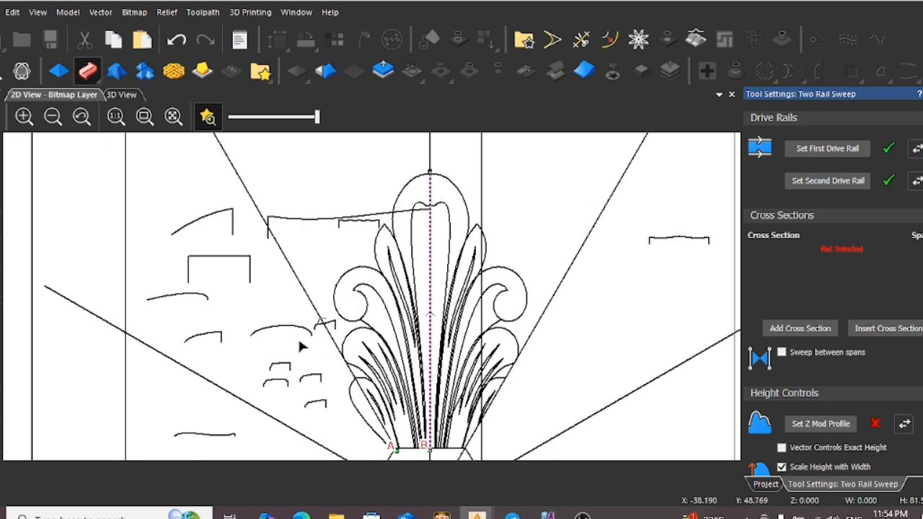
{"action": "scroll", "coordinate": [323, 342], "scroll_direction": "down", "scroll_amount": 3}
{"action": "scroll", "coordinate": [397, 310], "scroll_direction": "up", "scroll_amount": 3}
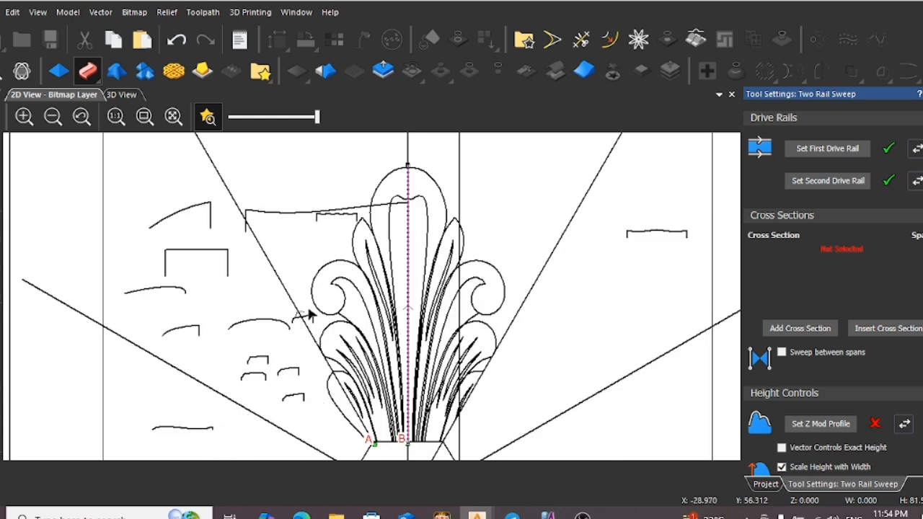
{"action": "scroll", "coordinate": [313, 319], "scroll_direction": "up", "scroll_amount": 3}
{"action": "left_click", "coordinate": [306, 310]}
{"action": "scroll", "coordinate": [306, 311], "scroll_direction": "up", "scroll_amount": 2}
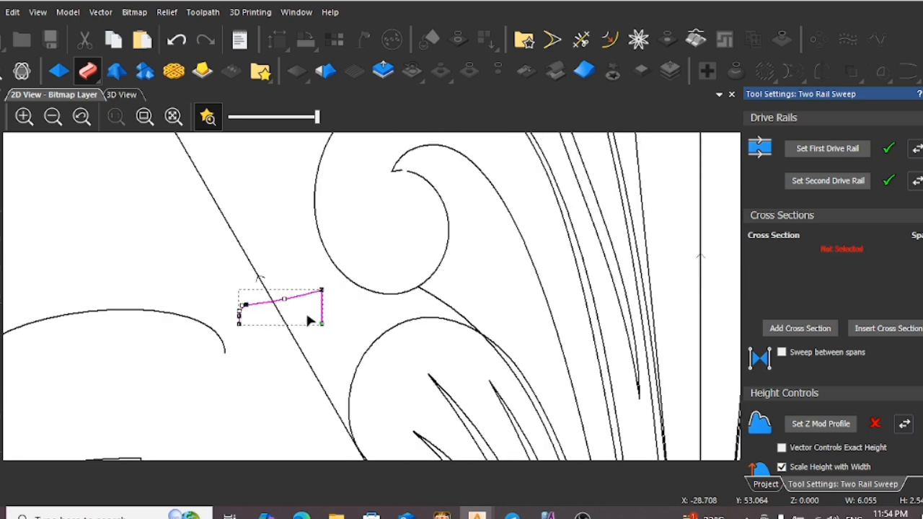
{"action": "scroll", "coordinate": [306, 311], "scroll_direction": "down", "scroll_amount": 4}
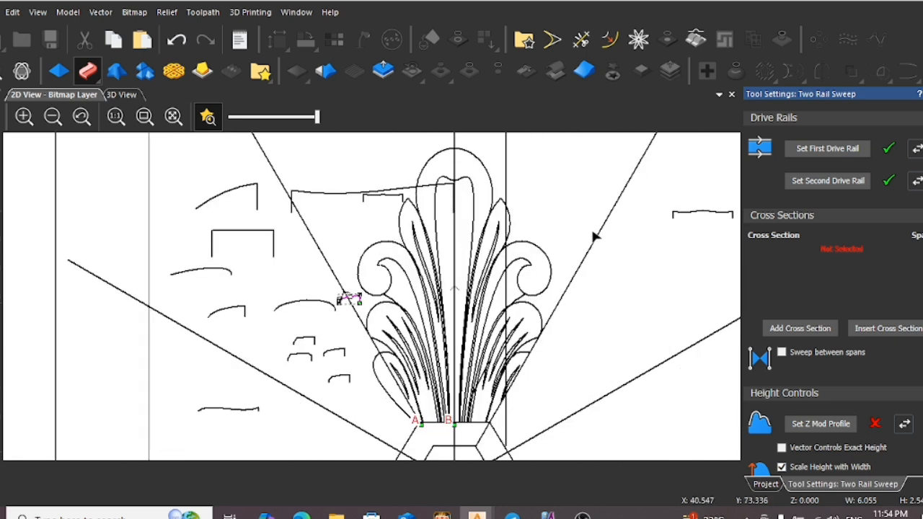
{"action": "scroll", "coordinate": [577, 247], "scroll_direction": "down", "scroll_amount": 2}
{"action": "scroll", "coordinate": [315, 325], "scroll_direction": "up", "scroll_amount": 2}
{"action": "scroll", "coordinate": [237, 295], "scroll_direction": "up", "scroll_amount": 2}
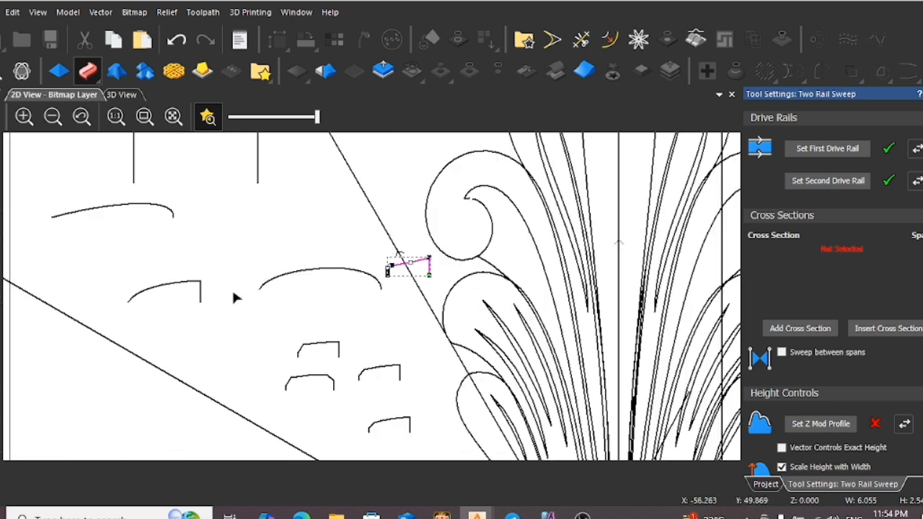
{"action": "scroll", "coordinate": [257, 295], "scroll_direction": "down", "scroll_amount": 1}
{"action": "scroll", "coordinate": [384, 181], "scroll_direction": "up", "scroll_amount": 2}
{"action": "left_click", "coordinate": [399, 177]}
{"action": "scroll", "coordinate": [399, 180], "scroll_direction": "down", "scroll_amount": 2}
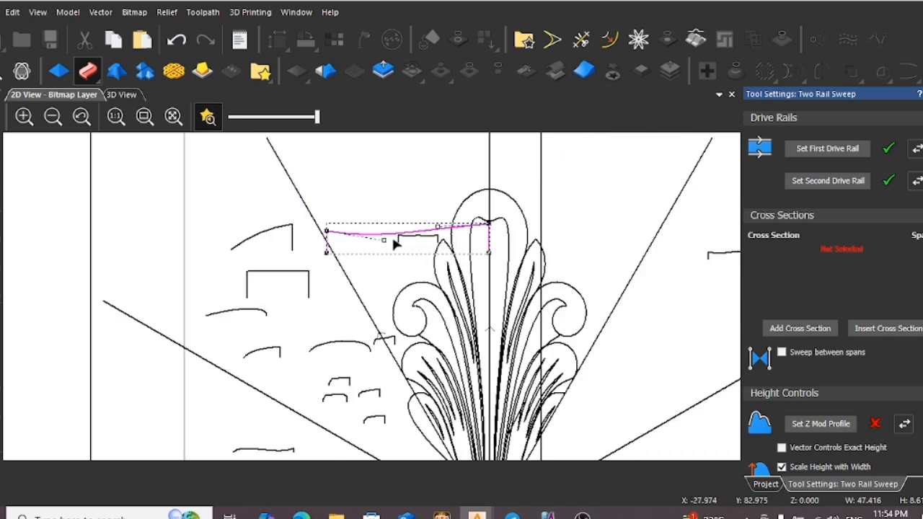
{"action": "left_click", "coordinate": [812, 331]}
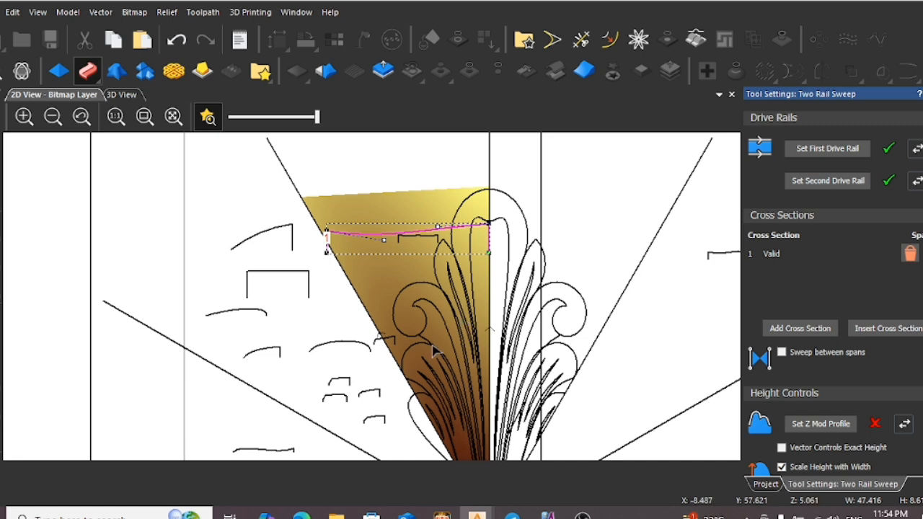
Reshape the cross-section curve by shifting its inner handle toward the leaf's centre line and lowering its outer handle to deepen the dip
{"action": "scroll", "coordinate": [414, 354], "scroll_direction": "down", "scroll_amount": 2}
{"action": "scroll", "coordinate": [384, 314], "scroll_direction": "up", "scroll_amount": 2}
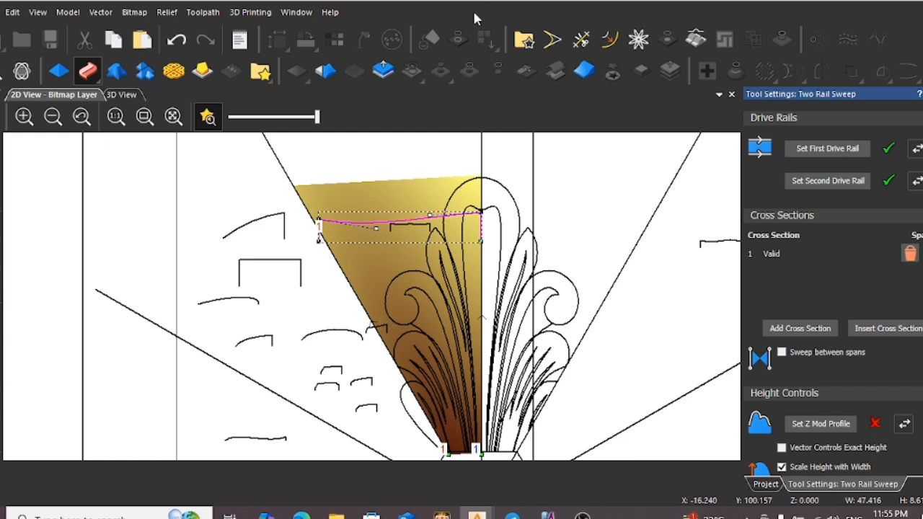
{"action": "scroll", "coordinate": [476, 302], "scroll_direction": "down", "scroll_amount": 2}
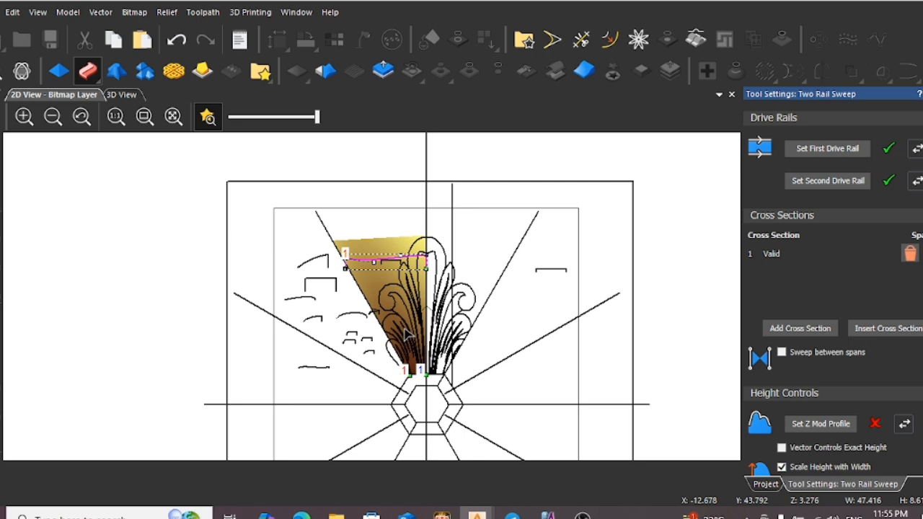
{"action": "scroll", "coordinate": [420, 283], "scroll_direction": "up", "scroll_amount": 2}
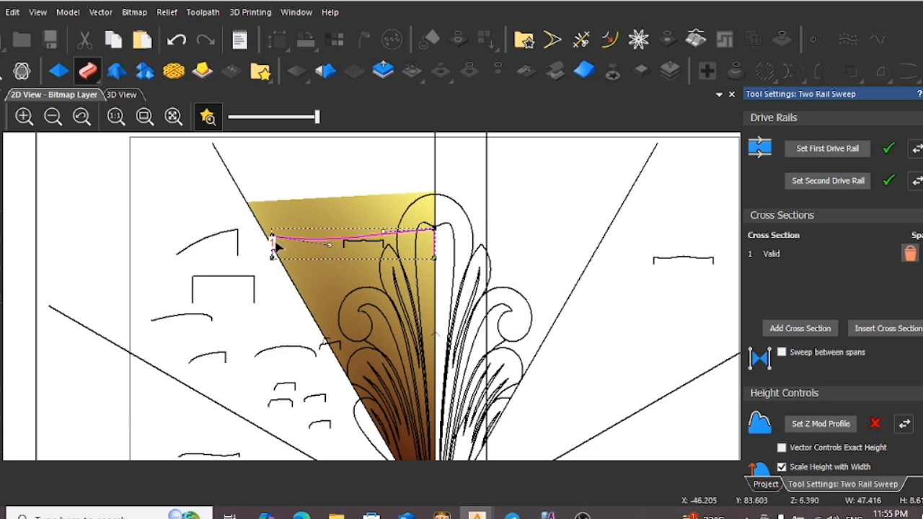
{"action": "scroll", "coordinate": [398, 246], "scroll_direction": "up", "scroll_amount": 2}
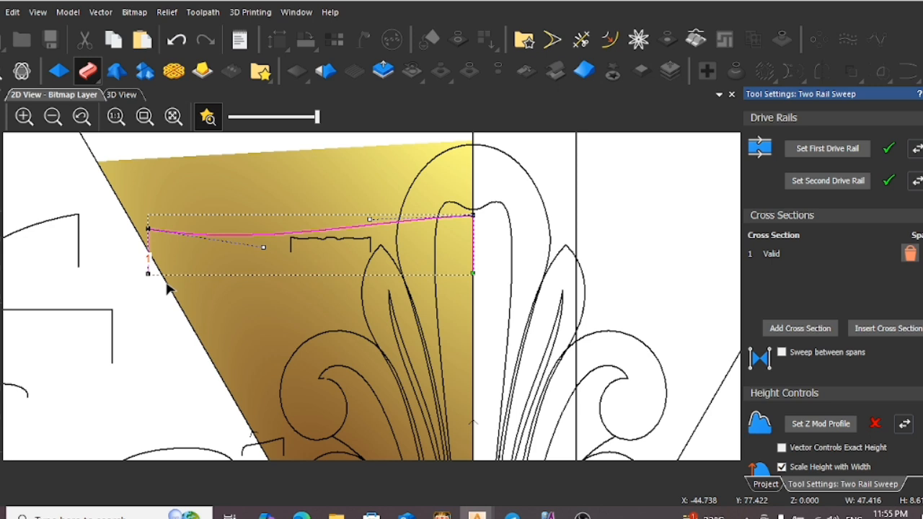
{"action": "scroll", "coordinate": [189, 292], "scroll_direction": "down", "scroll_amount": 2}
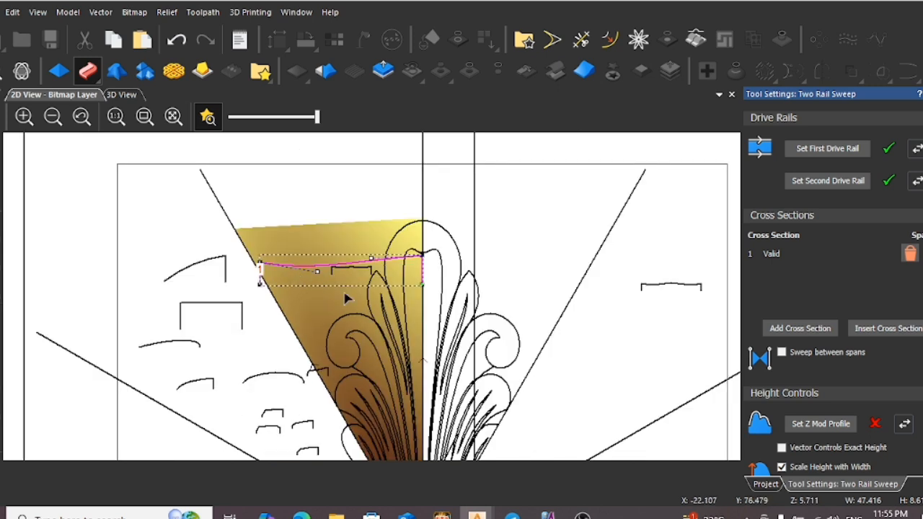
{"action": "scroll", "coordinate": [383, 289], "scroll_direction": "up", "scroll_amount": 2}
{"action": "left_click_drag", "start_coordinate": [379, 246], "coordinate": [398, 243]}
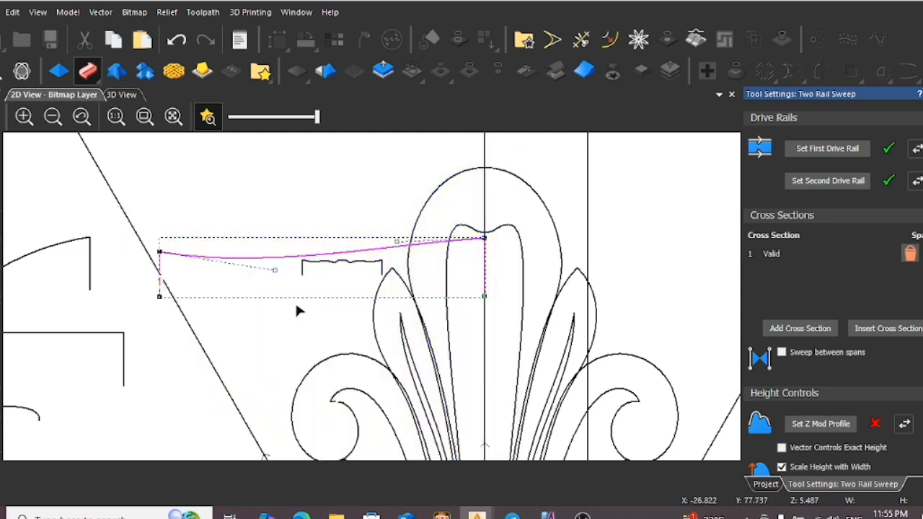
{"action": "left_click_drag", "start_coordinate": [274, 269], "coordinate": [276, 280]}
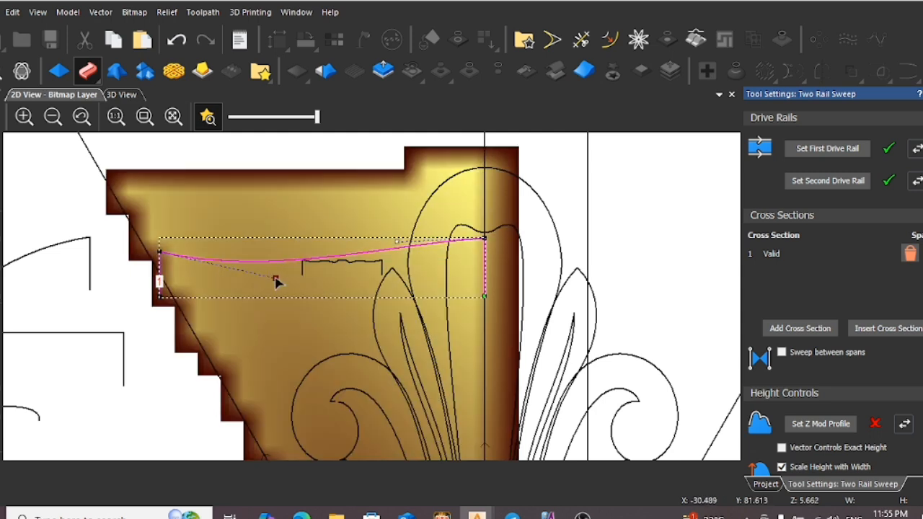
{"action": "left_click", "coordinate": [290, 329]}
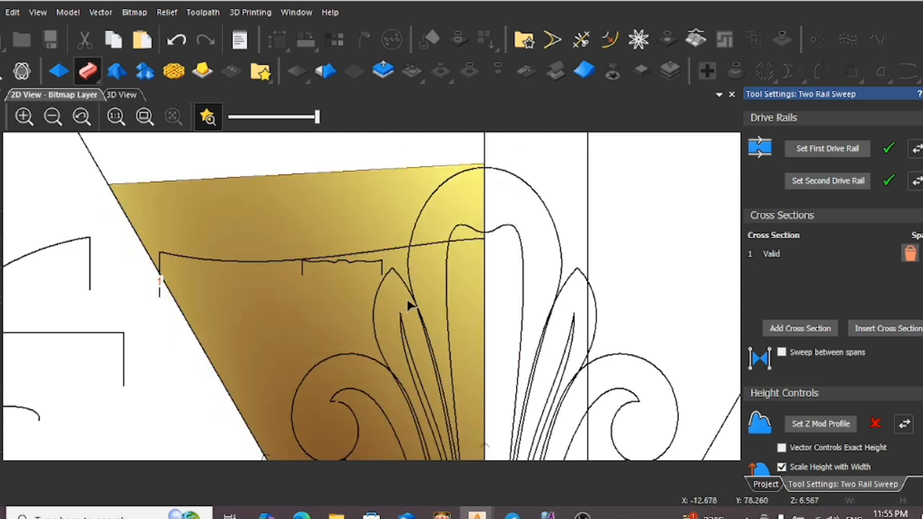
Set the shallow S-shaped curve below the left diagonal guide as the sweep's Z Mod Profile
{"action": "scroll", "coordinate": [326, 338], "scroll_direction": "down", "scroll_amount": 2}
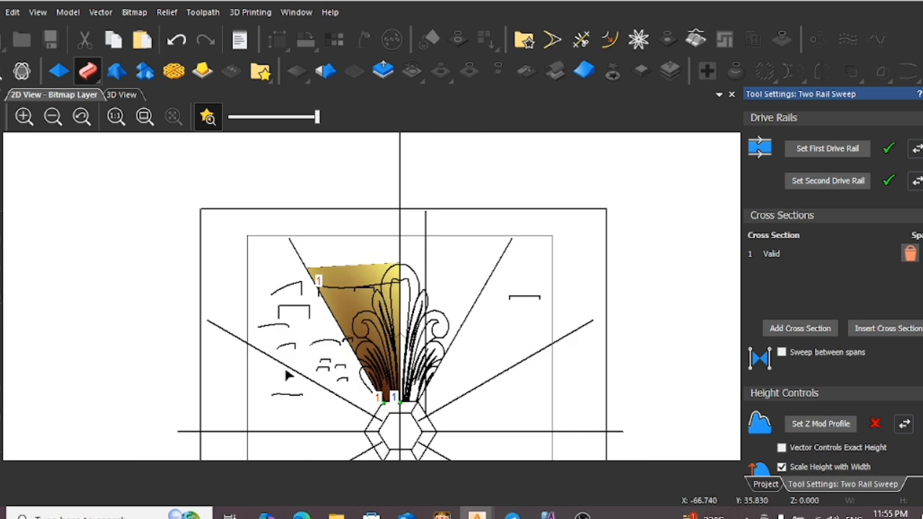
{"action": "scroll", "coordinate": [290, 376], "scroll_direction": "up", "scroll_amount": 1}
{"action": "scroll", "coordinate": [344, 386], "scroll_direction": "up", "scroll_amount": 3}
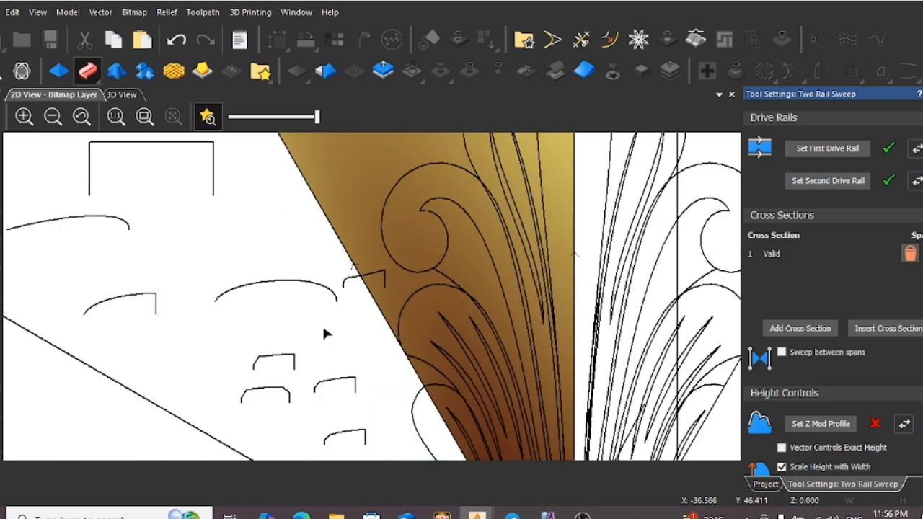
{"action": "scroll", "coordinate": [321, 323], "scroll_direction": "down", "scroll_amount": 3}
{"action": "left_click", "coordinate": [249, 399]}
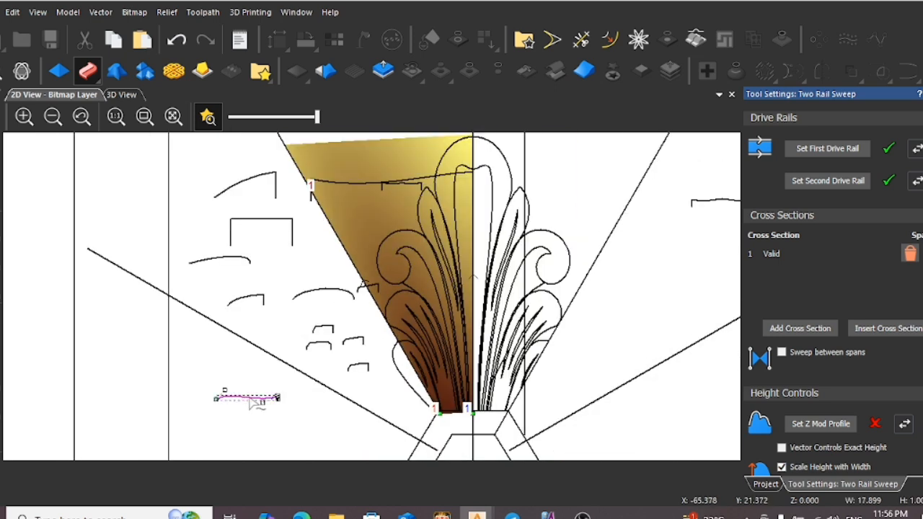
{"action": "left_click", "coordinate": [820, 425]}
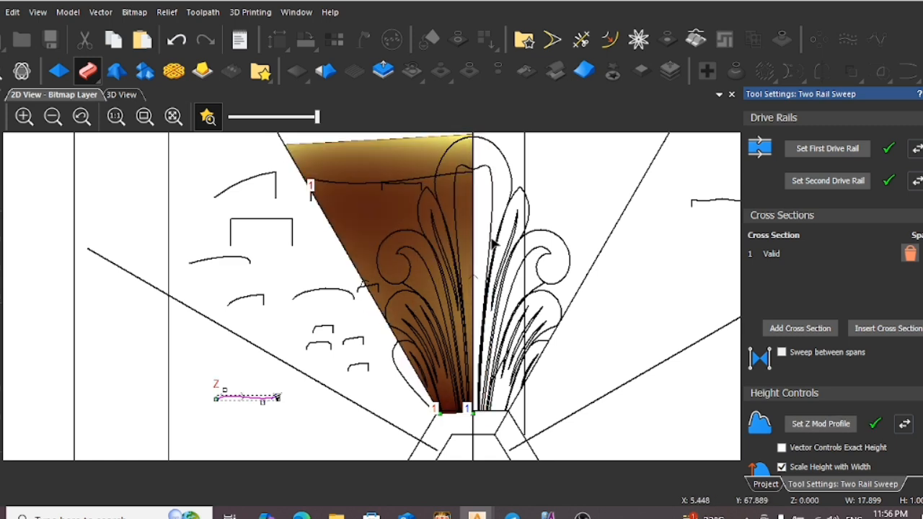
Set the sweep to Merge High, enable Scale Final Height with a value of 8, and disable Scale Height with Width
{"action": "scroll", "coordinate": [465, 223], "scroll_direction": "down", "scroll_amount": 3}
{"action": "scroll", "coordinate": [418, 238], "scroll_direction": "up", "scroll_amount": 4}
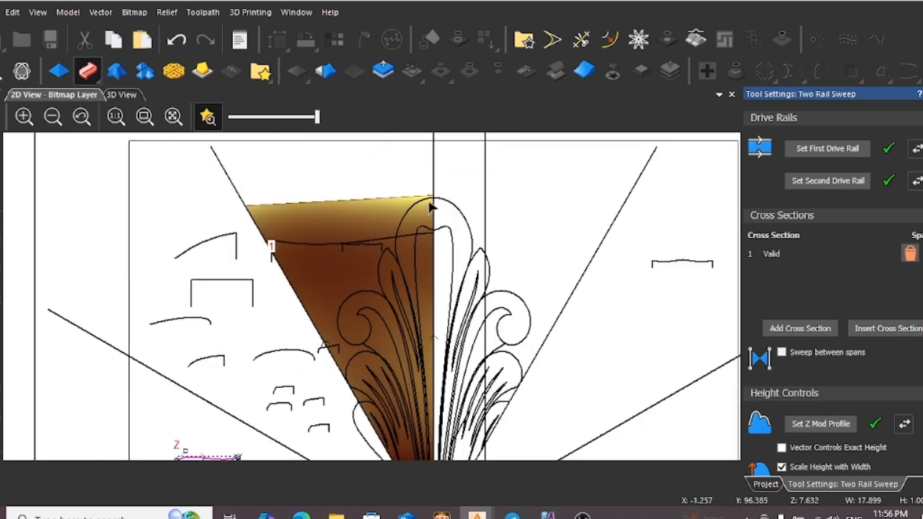
{"action": "scroll", "coordinate": [431, 208], "scroll_direction": "up", "scroll_amount": 2}
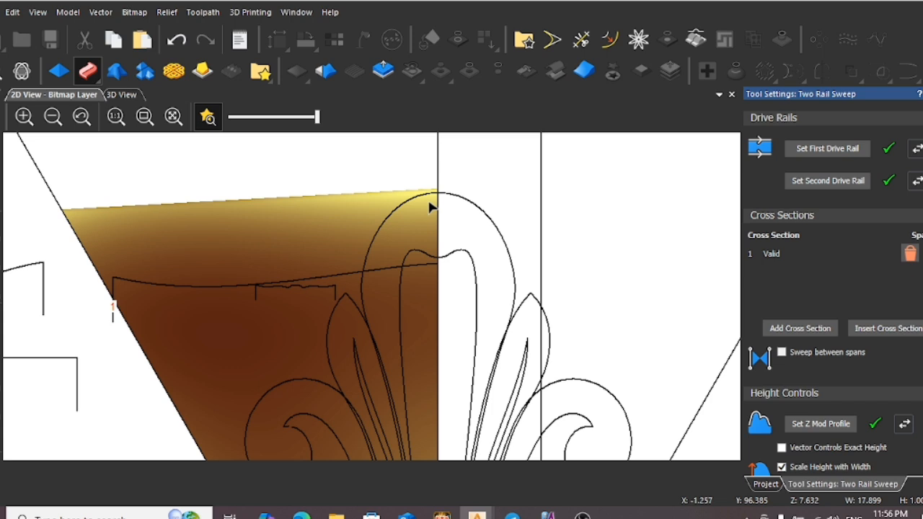
{"action": "scroll", "coordinate": [429, 217], "scroll_direction": "down", "scroll_amount": 3}
{"action": "scroll", "coordinate": [426, 270], "scroll_direction": "up", "scroll_amount": 3}
{"action": "scroll", "coordinate": [378, 396], "scroll_direction": "down", "scroll_amount": 3}
{"action": "scroll", "coordinate": [375, 404], "scroll_direction": "up", "scroll_amount": 3}
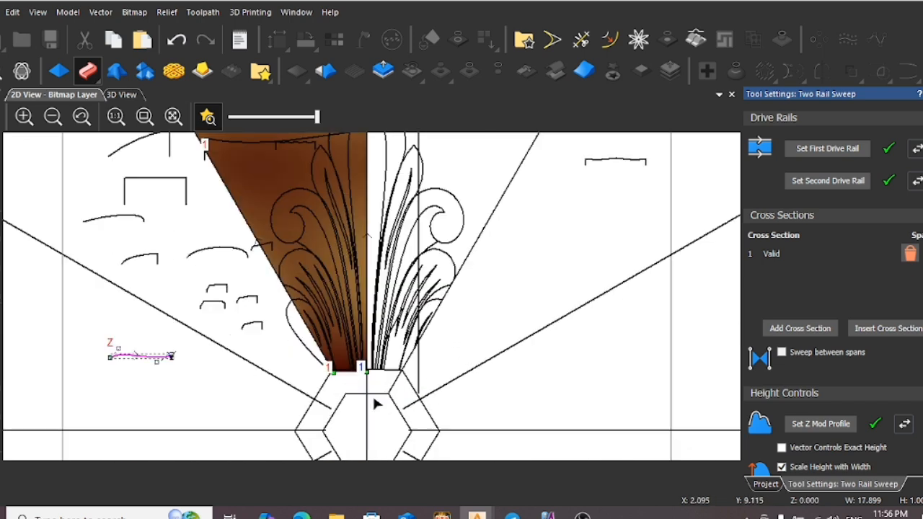
{"action": "scroll", "coordinate": [837, 332], "scroll_direction": "down", "scroll_amount": 3}
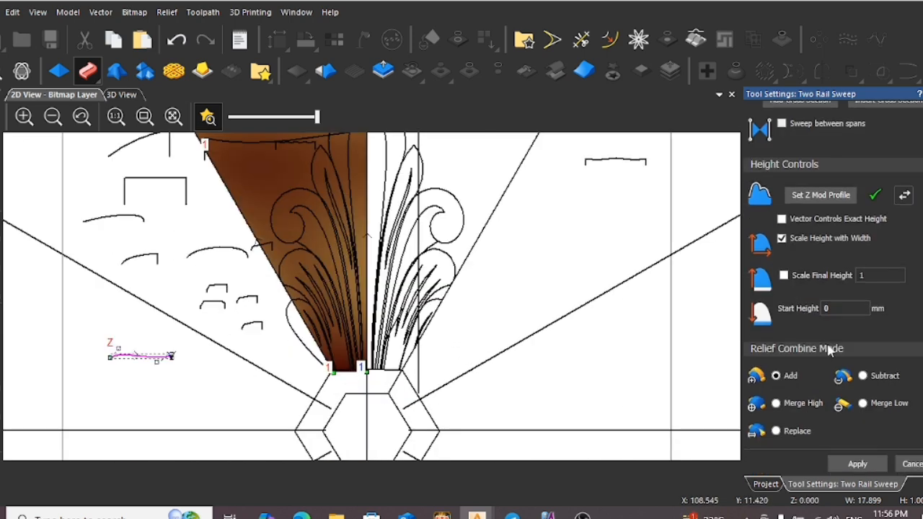
{"action": "left_click", "coordinate": [776, 403]}
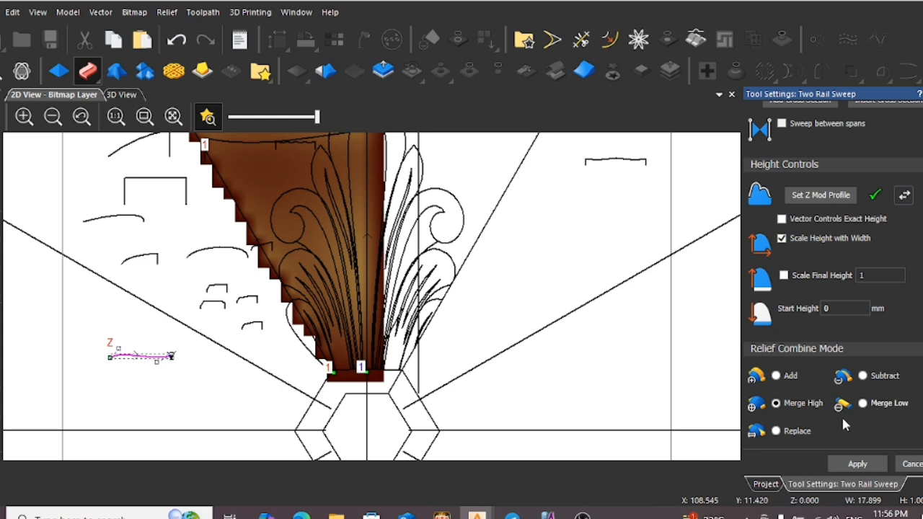
{"action": "left_click", "coordinate": [784, 275]}
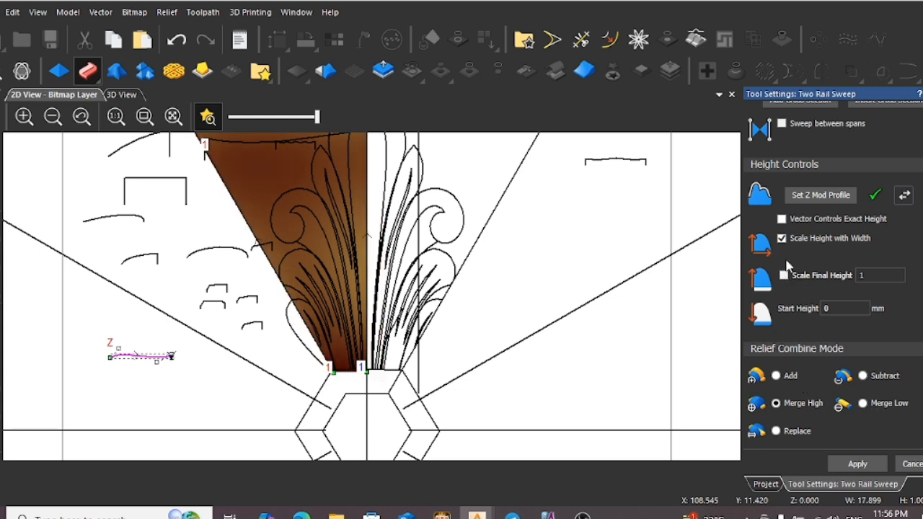
{"action": "left_click", "coordinate": [782, 238]}
{"action": "double_click", "coordinate": [861, 277]}
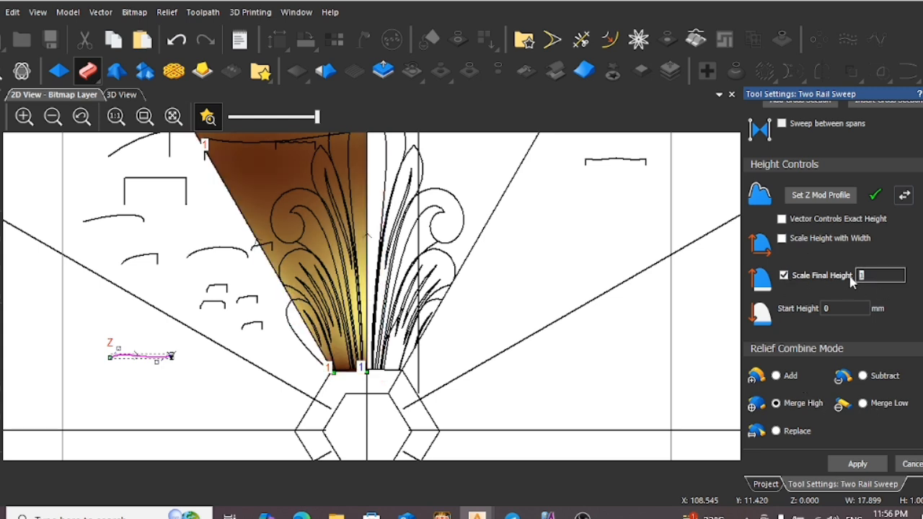
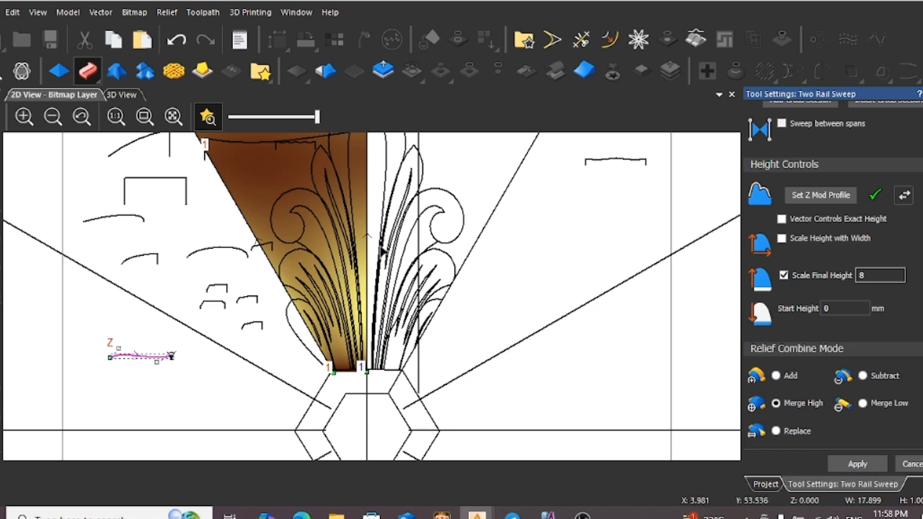
Examine the sweep preview, the separate six-leaf rosette outline and the shape of the Z modulation profile
{"action": "scroll", "coordinate": [372, 295], "scroll_direction": "down", "scroll_amount": 2}
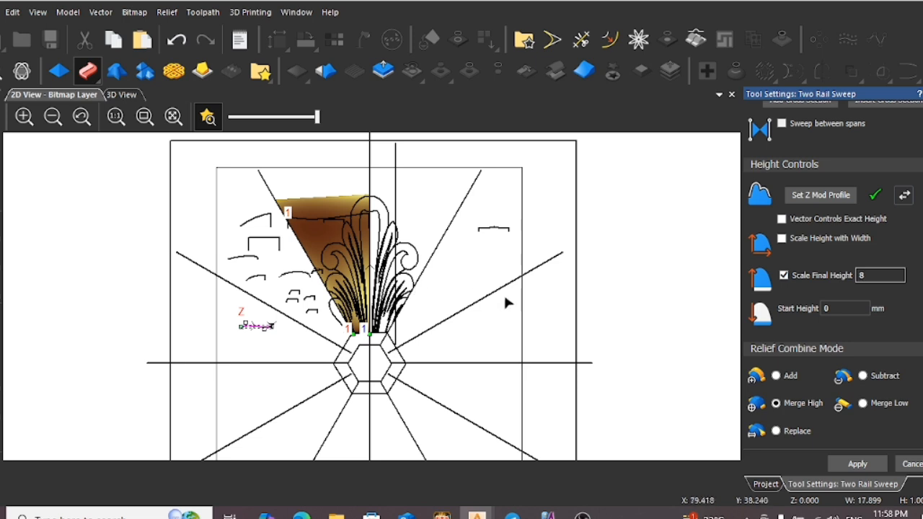
{"action": "scroll", "coordinate": [507, 303], "scroll_direction": "down", "scroll_amount": 2}
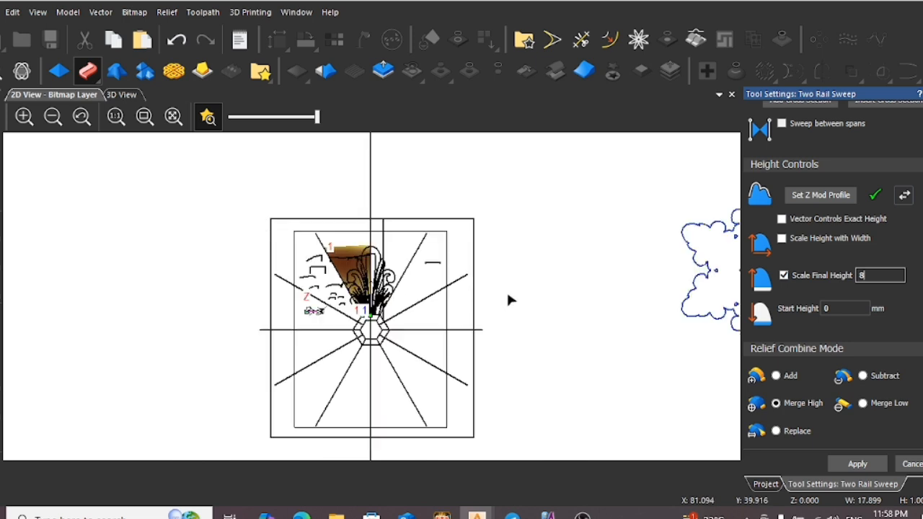
{"action": "scroll", "coordinate": [508, 300], "scroll_direction": "down", "scroll_amount": 3}
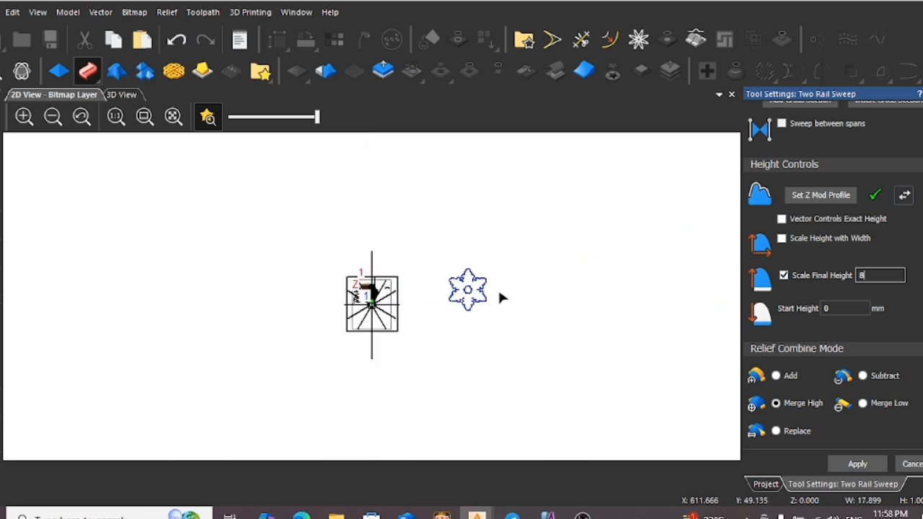
{"action": "scroll", "coordinate": [453, 306], "scroll_direction": "up", "scroll_amount": 1}
{"action": "scroll", "coordinate": [453, 307], "scroll_direction": "up", "scroll_amount": 1}
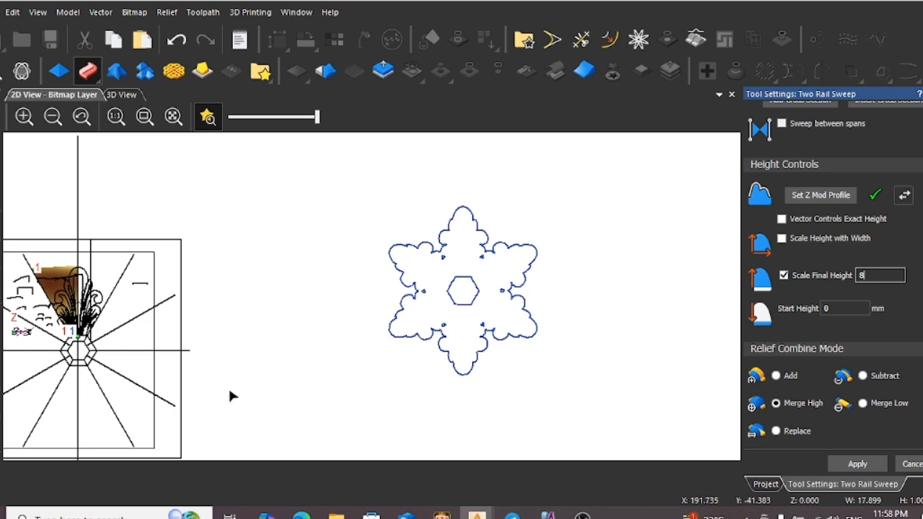
{"action": "scroll", "coordinate": [260, 370], "scroll_direction": "down", "scroll_amount": 1}
{"action": "scroll", "coordinate": [201, 312], "scroll_direction": "up", "scroll_amount": 2}
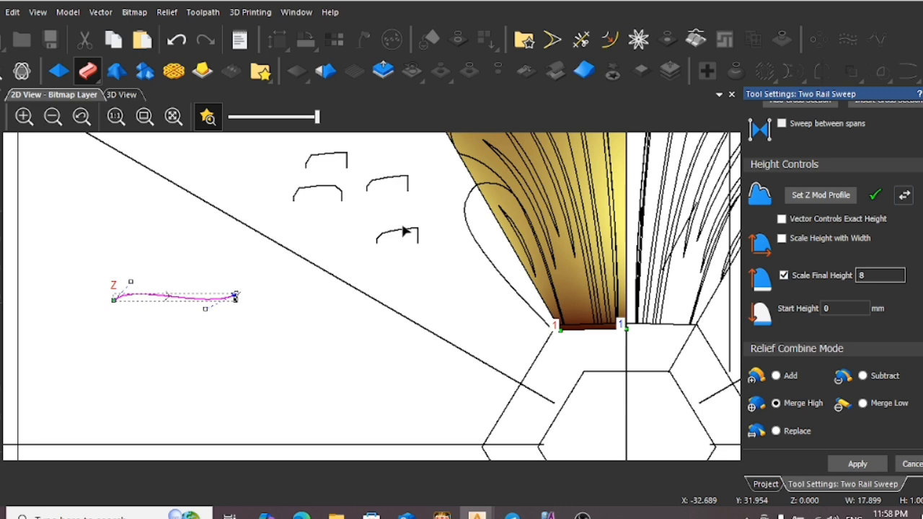
{"action": "scroll", "coordinate": [417, 229], "scroll_direction": "down", "scroll_amount": 1}
{"action": "scroll", "coordinate": [488, 292], "scroll_direction": "down", "scroll_amount": 2}
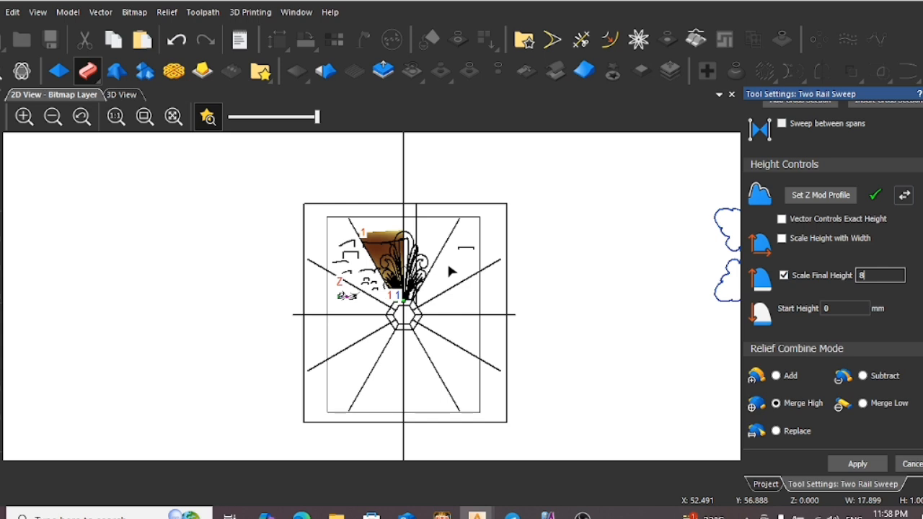
{"action": "scroll", "coordinate": [368, 312], "scroll_direction": "up", "scroll_amount": 1}
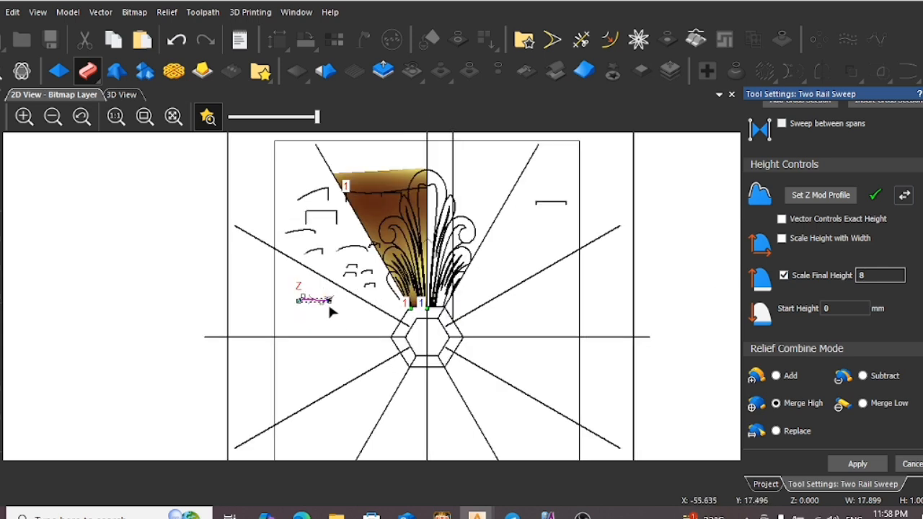
{"action": "scroll", "coordinate": [328, 312], "scroll_direction": "up", "scroll_amount": 2}
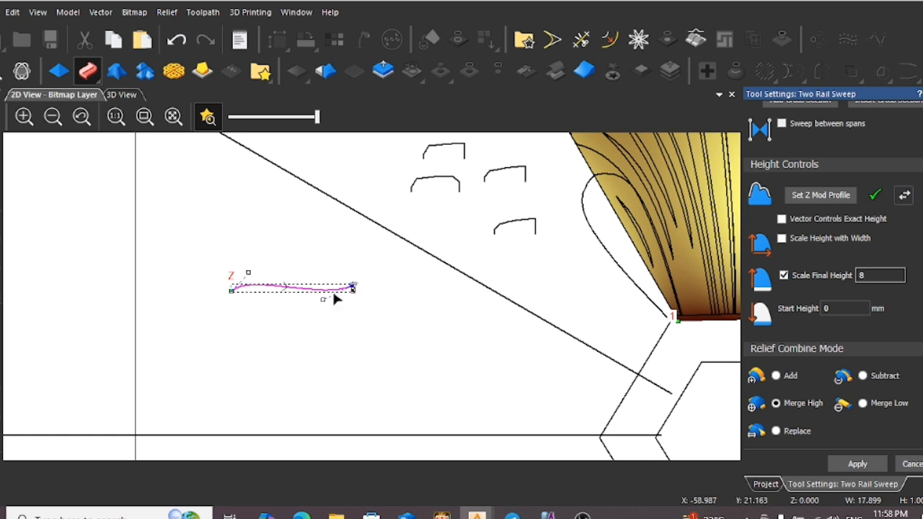
Apply the two-rail sweep to build the base relief on the leaf's left half
{"action": "scroll", "coordinate": [376, 303], "scroll_direction": "down", "scroll_amount": 2}
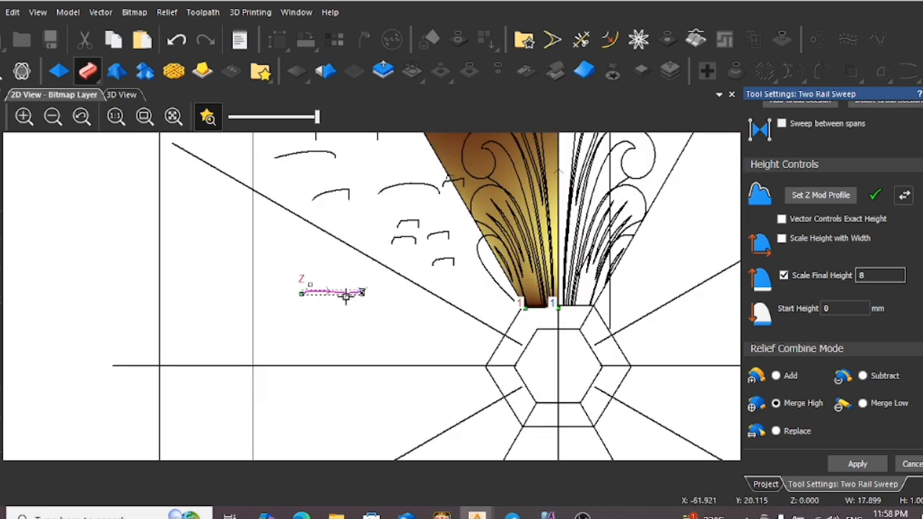
{"action": "scroll", "coordinate": [435, 273], "scroll_direction": "down", "scroll_amount": 3}
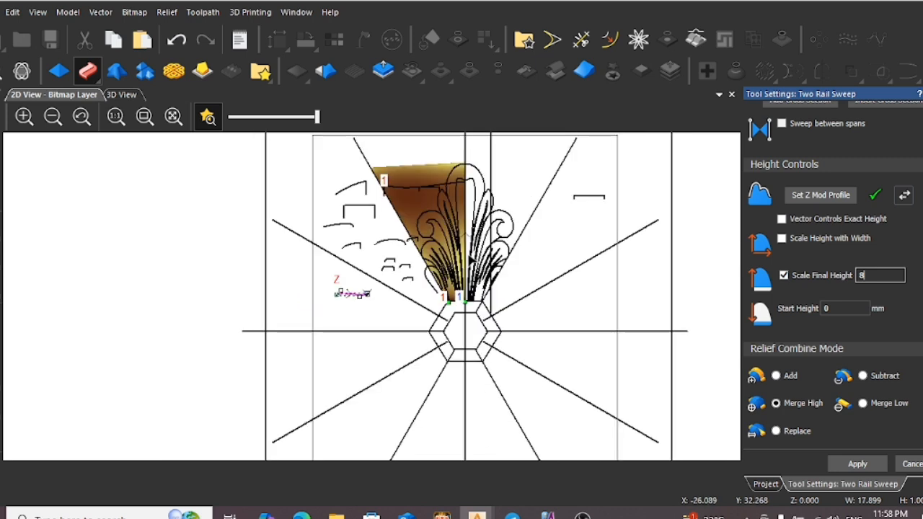
{"action": "scroll", "coordinate": [437, 264], "scroll_direction": "up", "scroll_amount": 3}
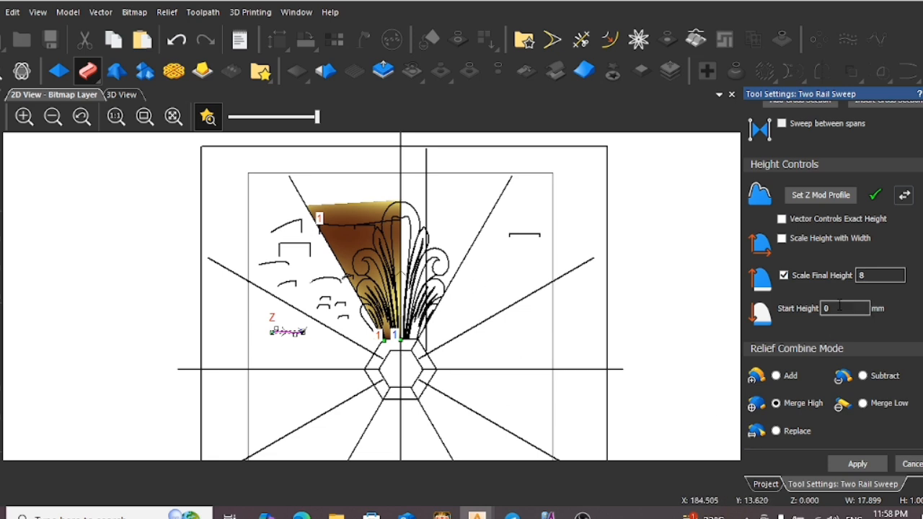
{"action": "scroll", "coordinate": [806, 304], "scroll_direction": "up", "scroll_amount": 2}
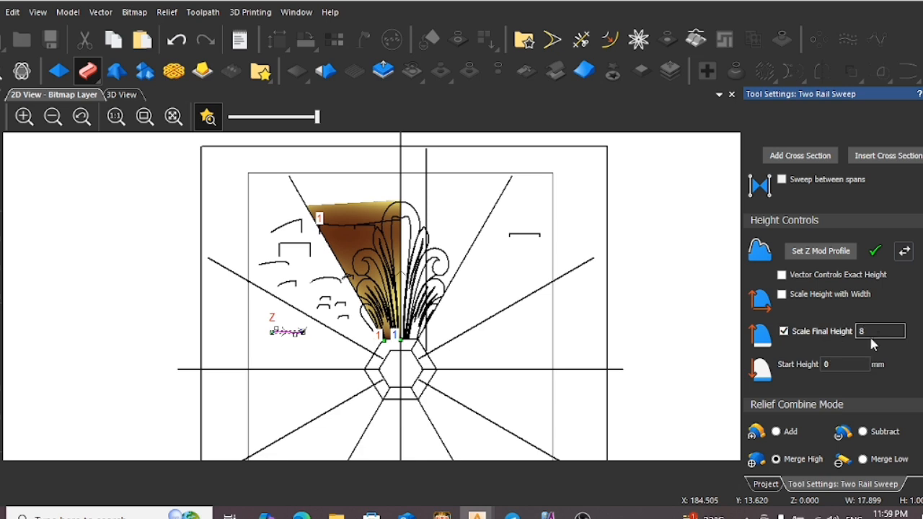
{"action": "scroll", "coordinate": [813, 207], "scroll_direction": "up", "scroll_amount": 6}
{"action": "scroll", "coordinate": [811, 324], "scroll_direction": "down", "scroll_amount": 8}
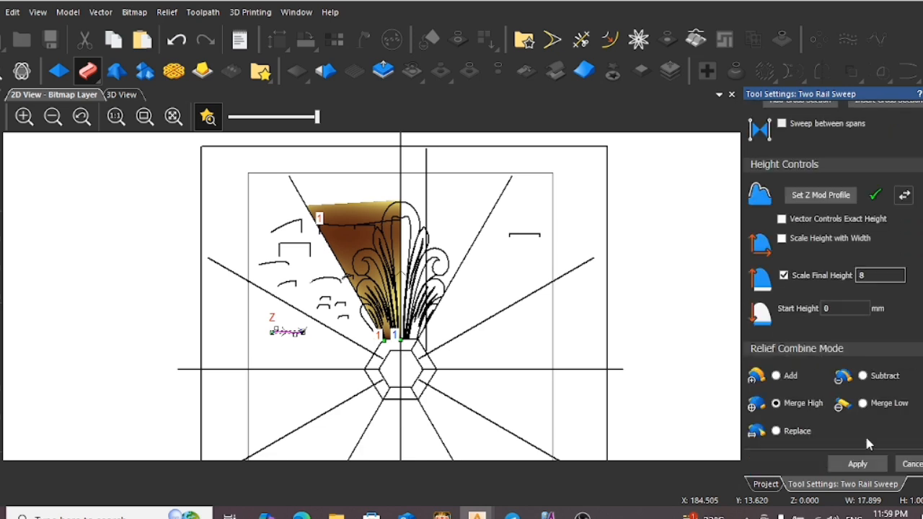
{"action": "left_click", "coordinate": [862, 465]}
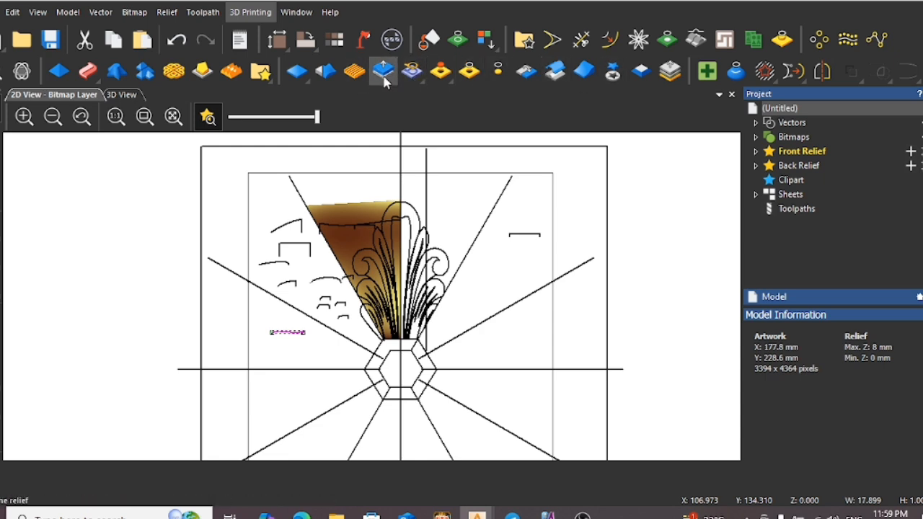
Mirror-merge the relief left over right to complete both halves of the leaf's base
{"action": "left_click", "coordinate": [530, 75]}
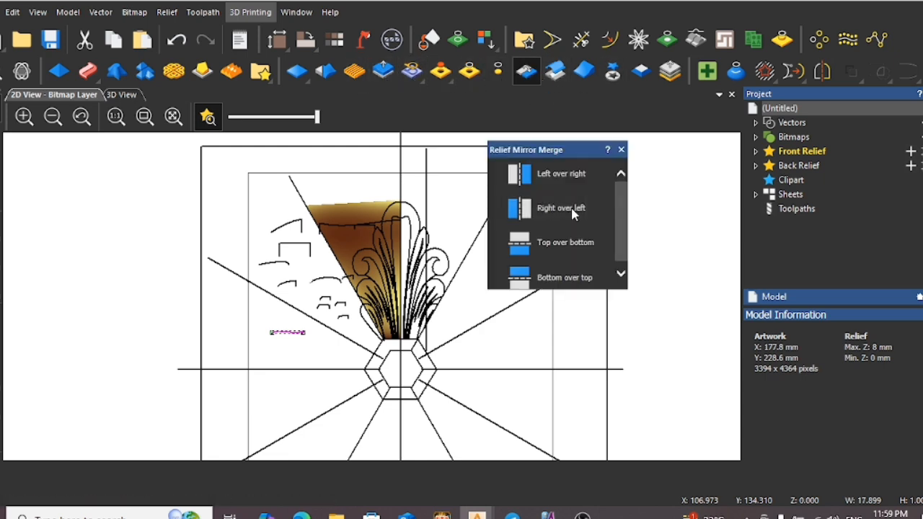
{"action": "left_click", "coordinate": [621, 149]}
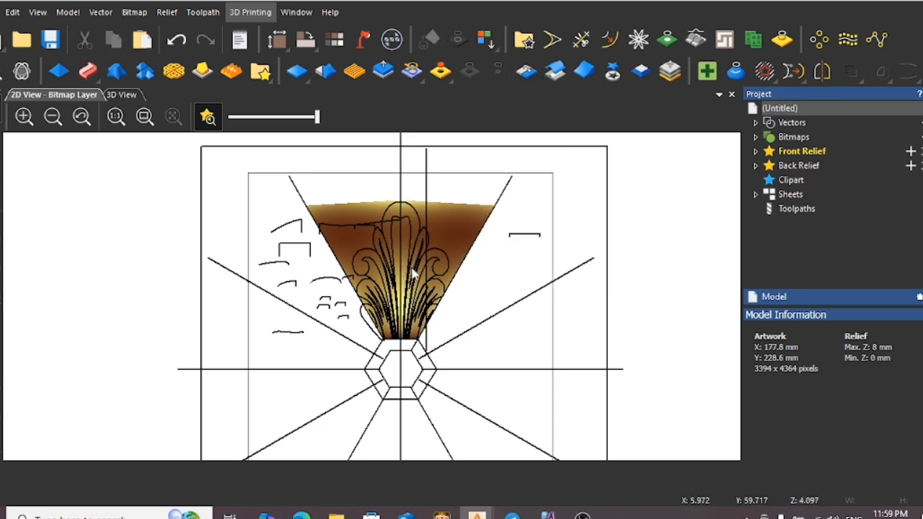
{"action": "scroll", "coordinate": [423, 258], "scroll_direction": "up", "scroll_amount": 2}
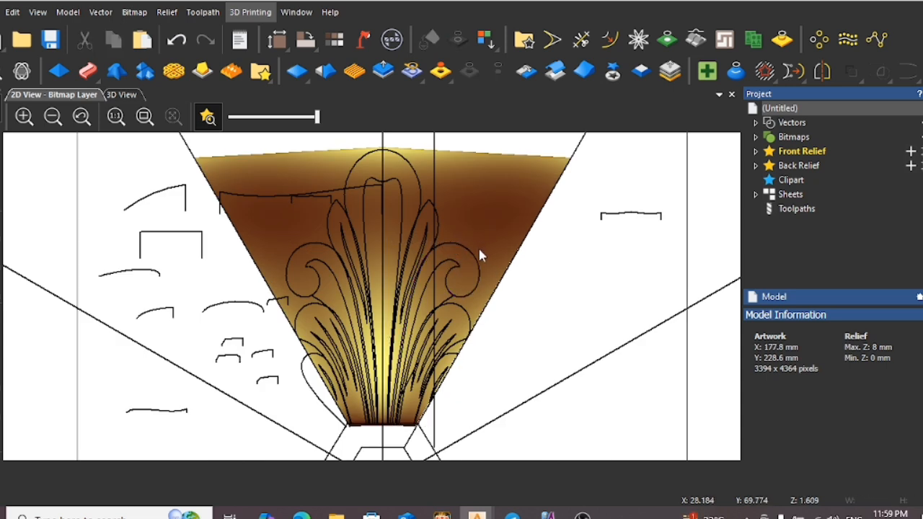
Examine the mirrored base relief, the leaf vectors and the separate six-leaf rosette outline
{"action": "scroll", "coordinate": [365, 303], "scroll_direction": "down", "scroll_amount": 2}
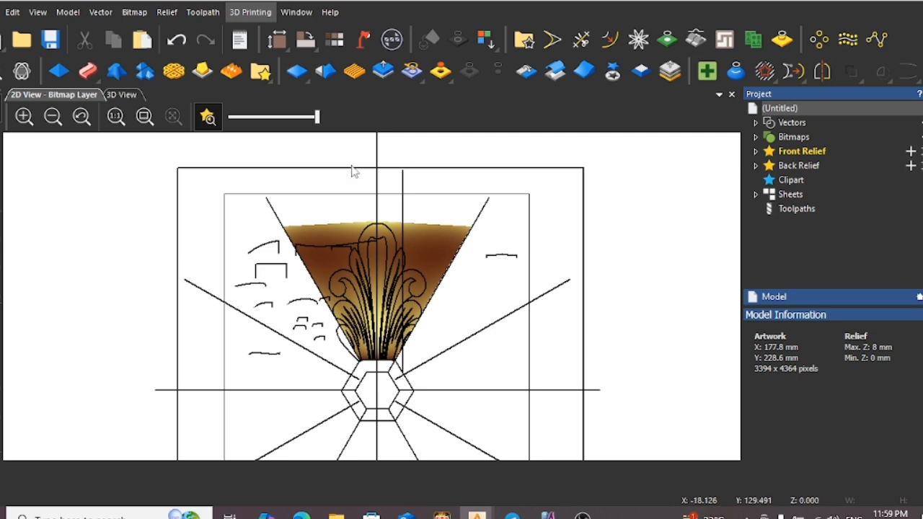
{"action": "scroll", "coordinate": [317, 274], "scroll_direction": "up", "scroll_amount": 2}
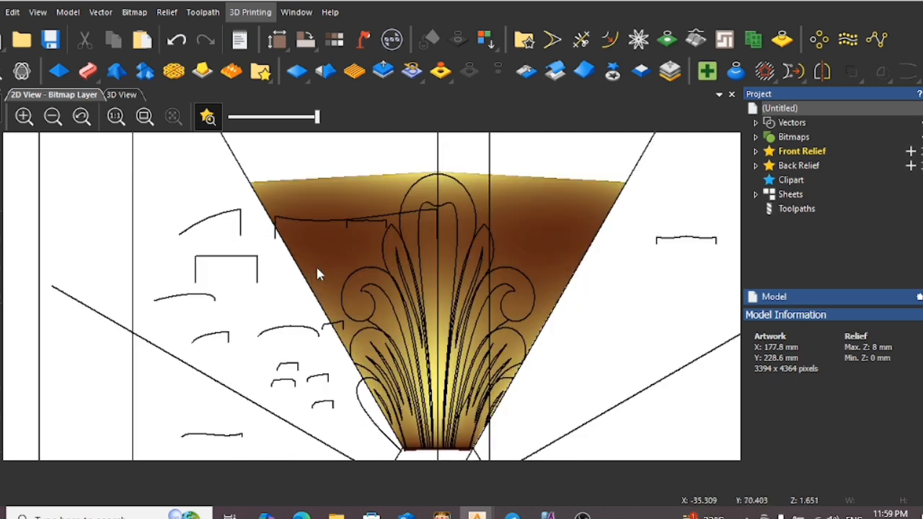
{"action": "left_click", "coordinate": [361, 229]}
{"action": "scroll", "coordinate": [368, 298], "scroll_direction": "down", "scroll_amount": 5}
{"action": "left_click", "coordinate": [559, 283]}
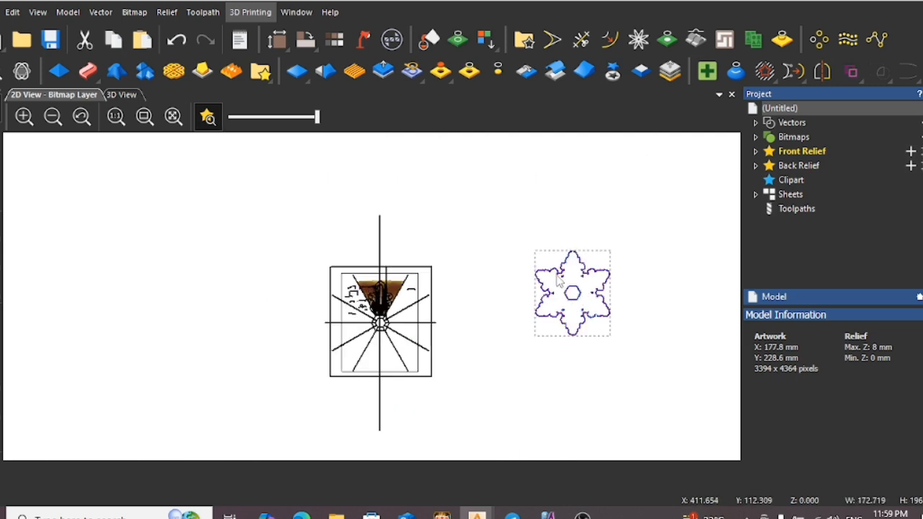
{"action": "scroll", "coordinate": [383, 326], "scroll_direction": "up", "scroll_amount": 2}
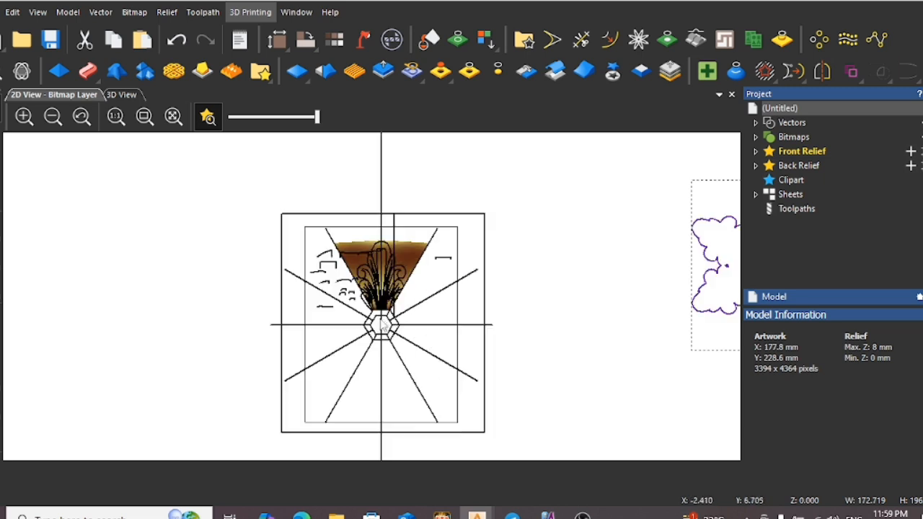
{"action": "scroll", "coordinate": [346, 267], "scroll_direction": "up", "scroll_amount": 2}
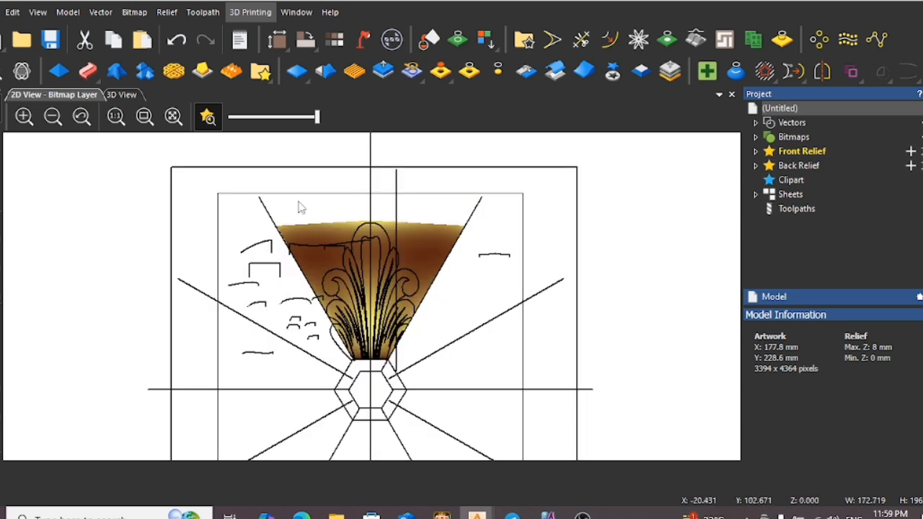
Draw a rectangle about 145 mm wide around the upper leaf's relief, reaching down past the hexagonal centre
{"action": "left_click", "coordinate": [1, 353]}
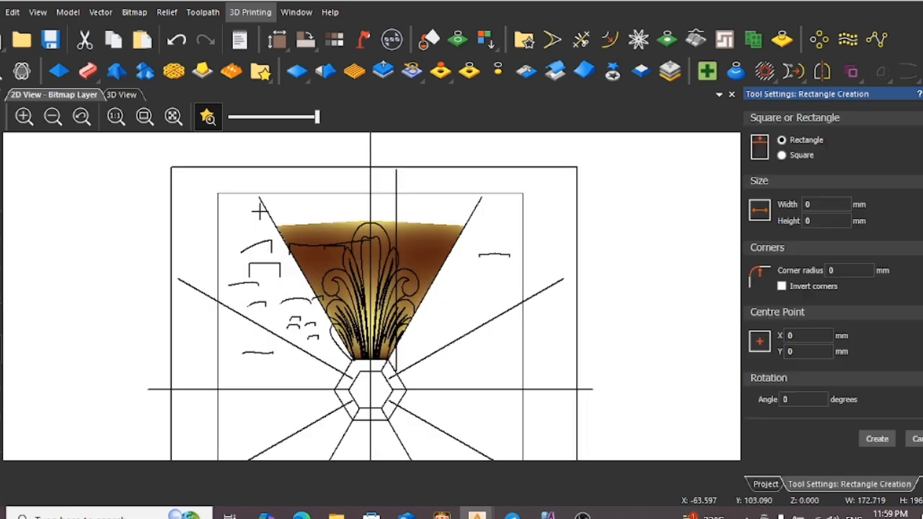
{"action": "left_click_drag", "start_coordinate": [252, 185], "coordinate": [501, 402]}
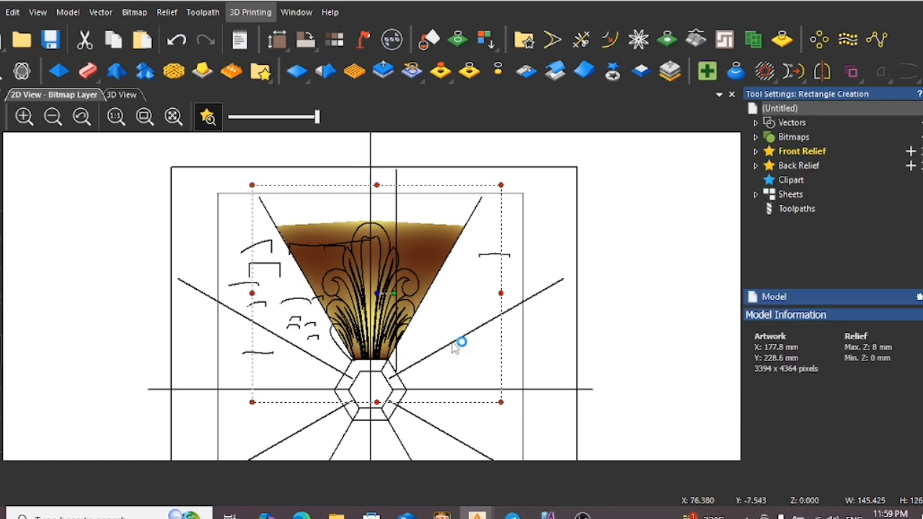
{"action": "scroll", "coordinate": [453, 328], "scroll_direction": "down", "scroll_amount": 2}
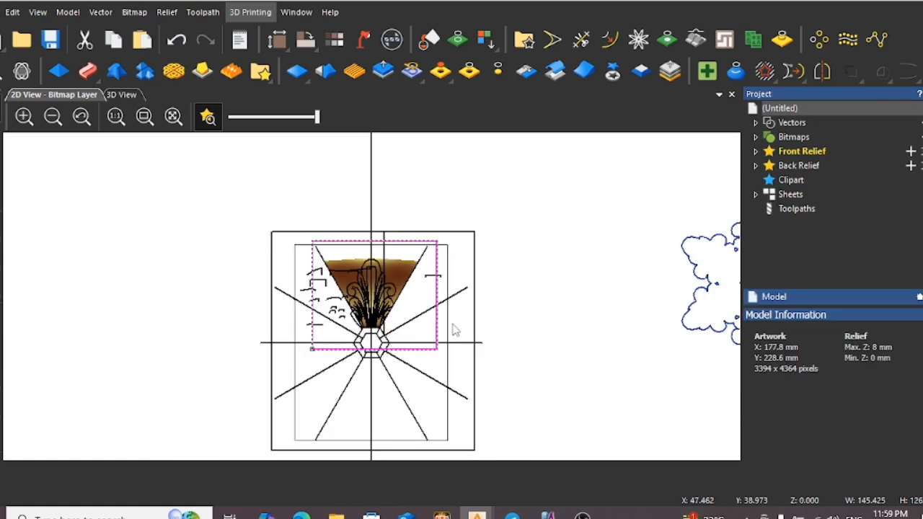
Paste the wedge-shaped relief clipart over the leaf above the central hexagon
{"action": "key", "text": "ctrl+v"}
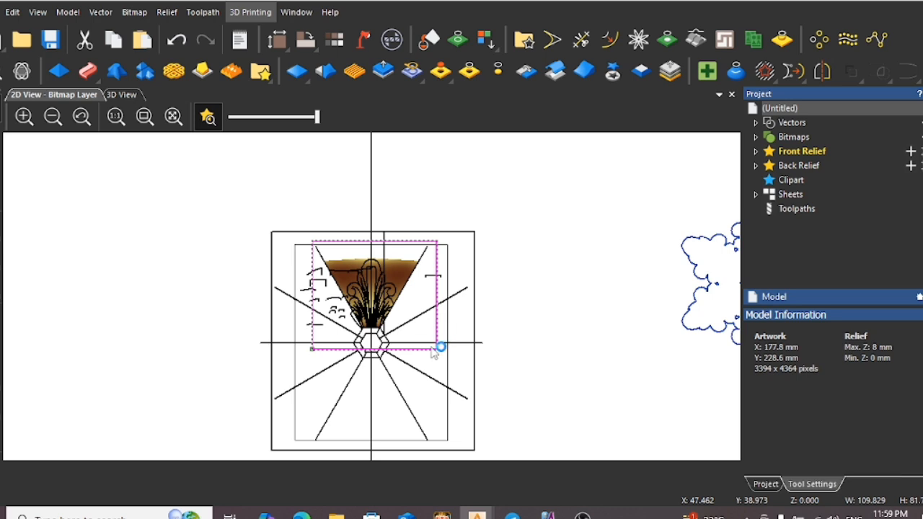
{"action": "scroll", "coordinate": [424, 327], "scroll_direction": "down", "scroll_amount": 2}
{"action": "scroll", "coordinate": [391, 313], "scroll_direction": "up", "scroll_amount": 1}
{"action": "scroll", "coordinate": [389, 315], "scroll_direction": "up", "scroll_amount": 1}
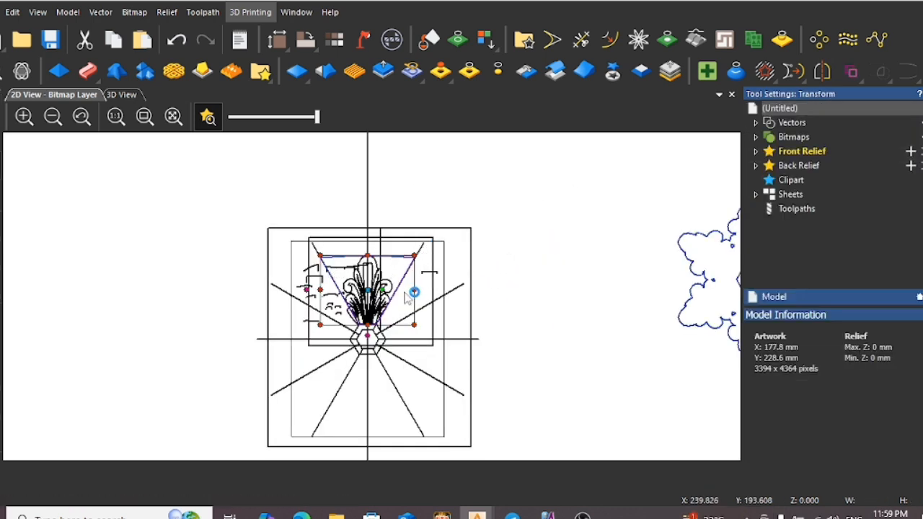
{"action": "scroll", "coordinate": [407, 288], "scroll_direction": "up", "scroll_amount": 2}
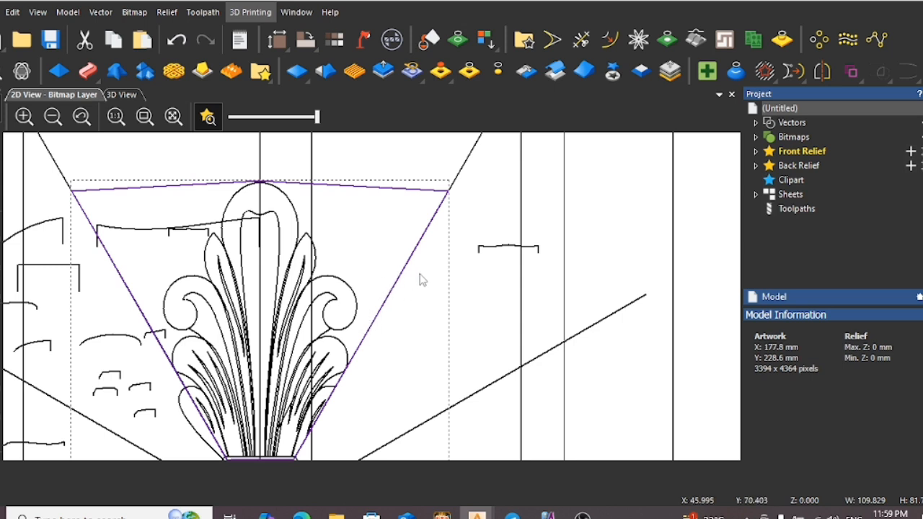
{"action": "scroll", "coordinate": [433, 276], "scroll_direction": "down", "scroll_amount": 2}
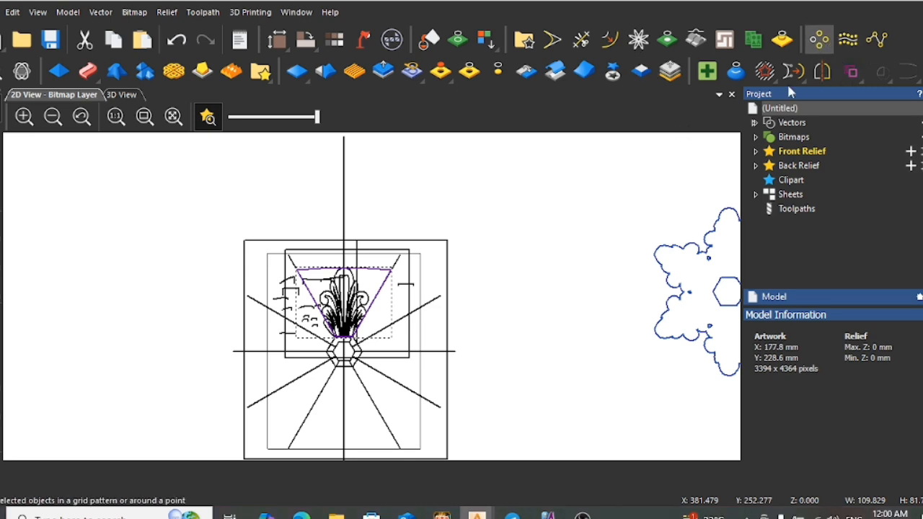
Rotate-copy the wedge clipart around the hexagon's centre as 6 objects over a total angle of 360 degrees
{"action": "left_click", "coordinate": [819, 41]}
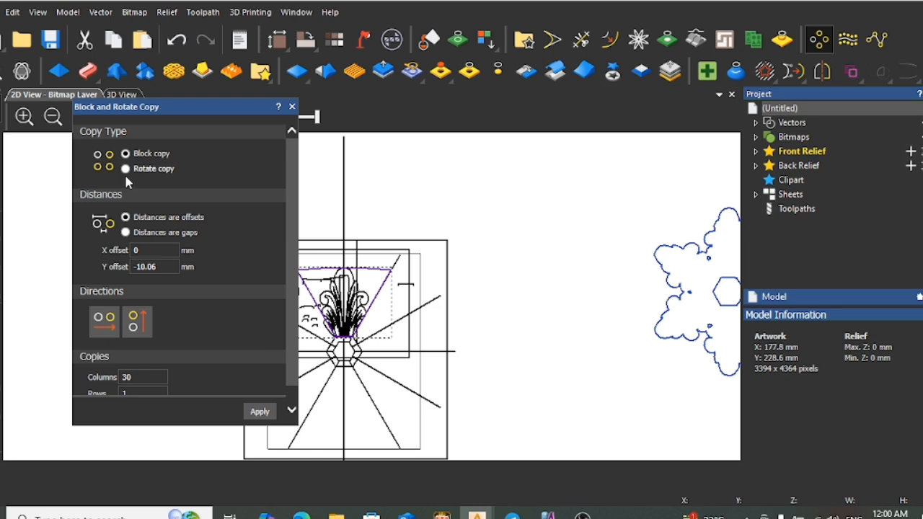
{"action": "left_click", "coordinate": [126, 168]}
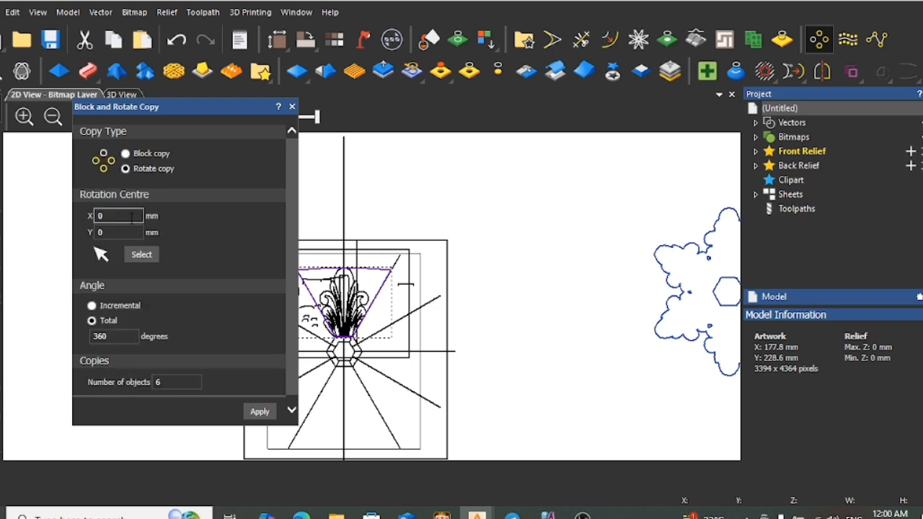
{"action": "left_click", "coordinate": [142, 254]}
{"action": "scroll", "coordinate": [347, 364], "scroll_direction": "up", "scroll_amount": 2}
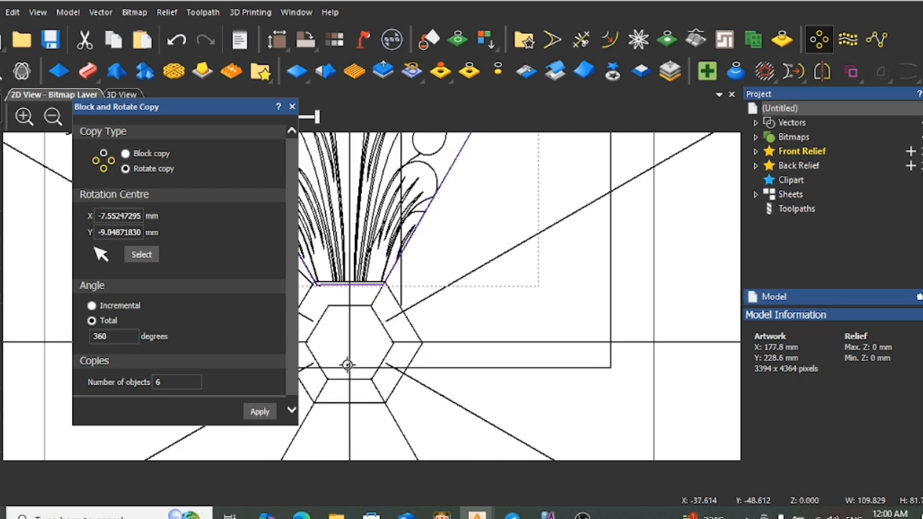
{"action": "left_click", "coordinate": [349, 346]}
{"action": "left_click", "coordinate": [260, 412]}
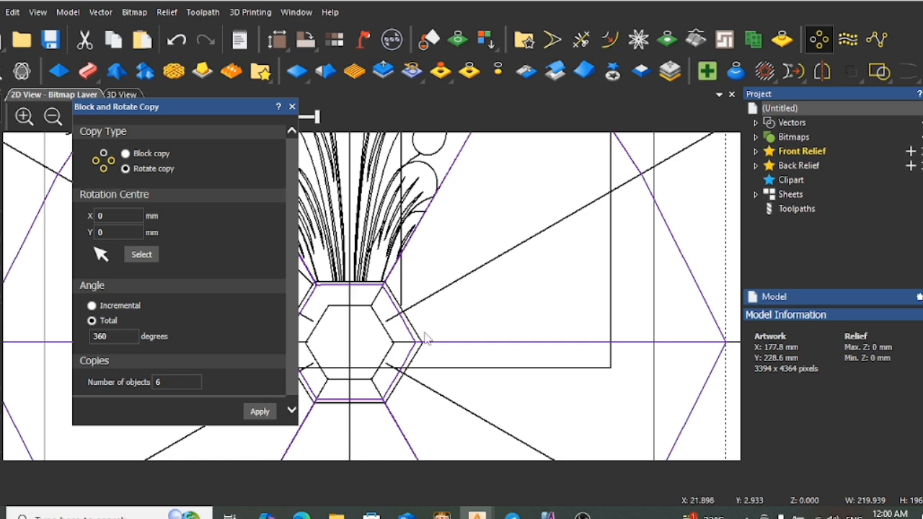
{"action": "scroll", "coordinate": [425, 337], "scroll_direction": "down", "scroll_amount": 2}
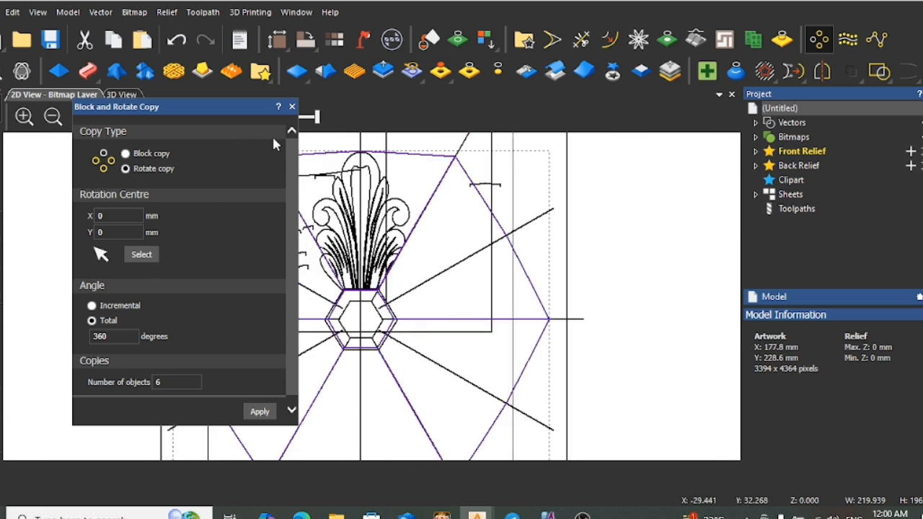
{"action": "left_click", "coordinate": [292, 106]}
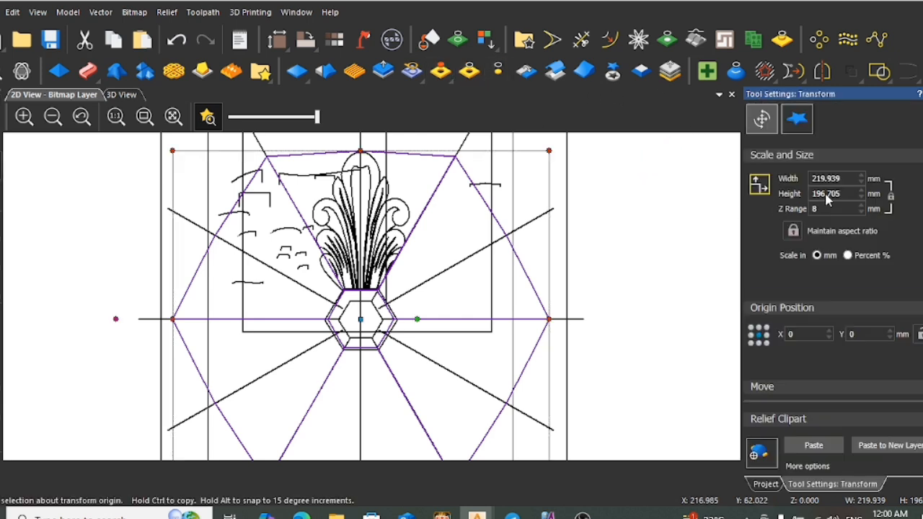
Paste the six wedge cliparts into the front relief with the Merge High combine mode
{"action": "scroll", "coordinate": [832, 284], "scroll_direction": "down", "scroll_amount": 2}
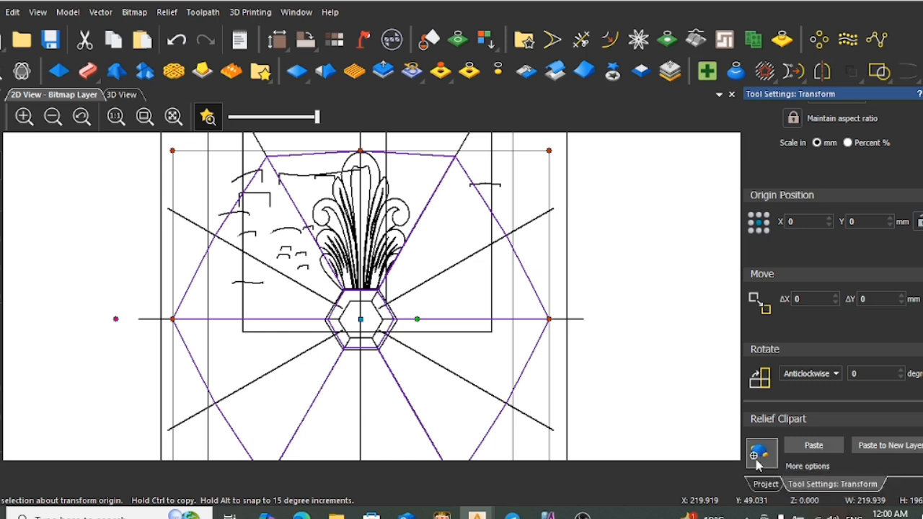
{"action": "scroll", "coordinate": [844, 473], "scroll_direction": "down", "scroll_amount": 10}
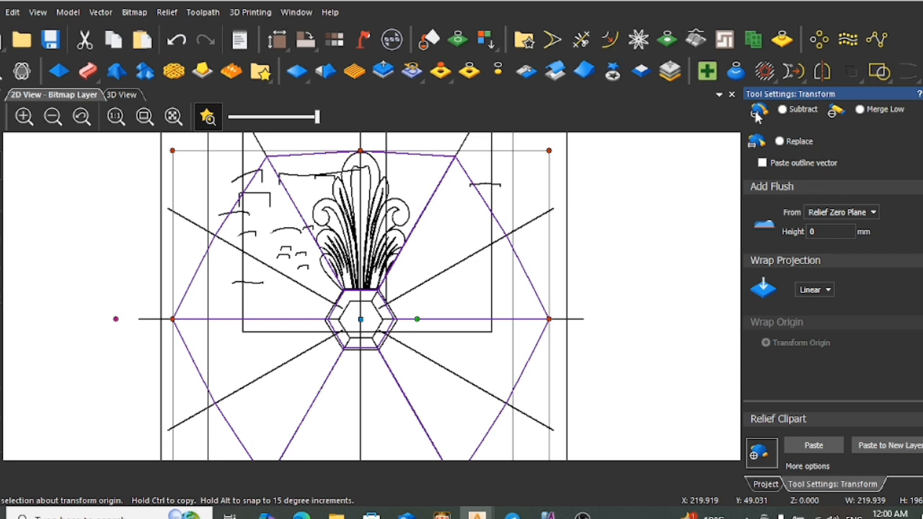
{"action": "scroll", "coordinate": [805, 136], "scroll_direction": "up", "scroll_amount": 3}
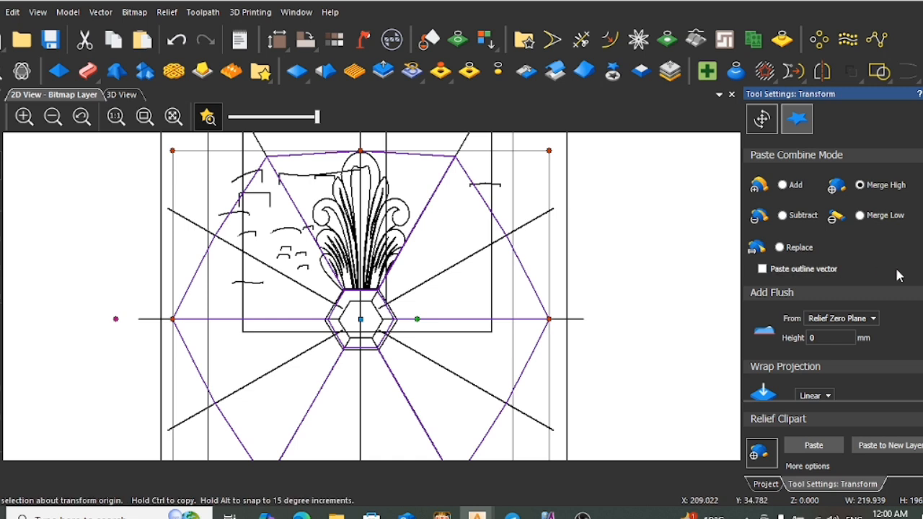
{"action": "left_click", "coordinate": [859, 189]}
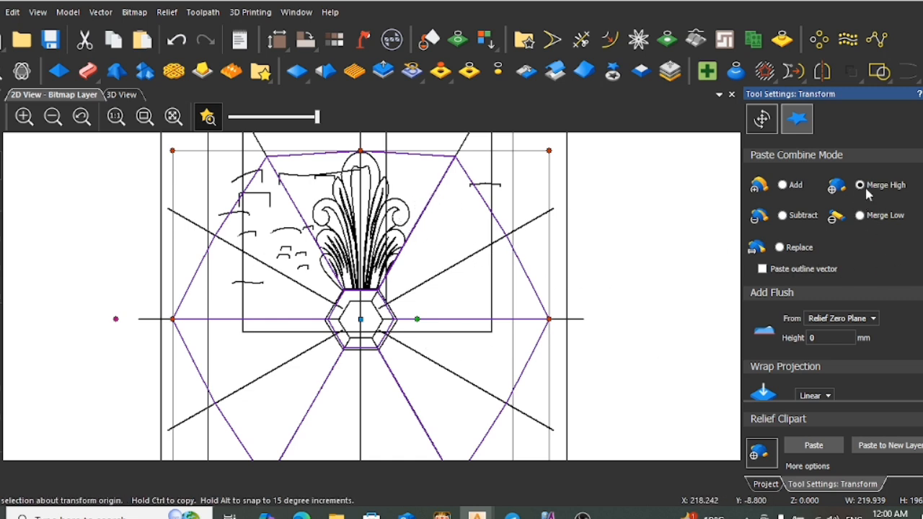
{"action": "scroll", "coordinate": [825, 349], "scroll_direction": "down", "scroll_amount": 3}
{"action": "left_click", "coordinate": [816, 450]}
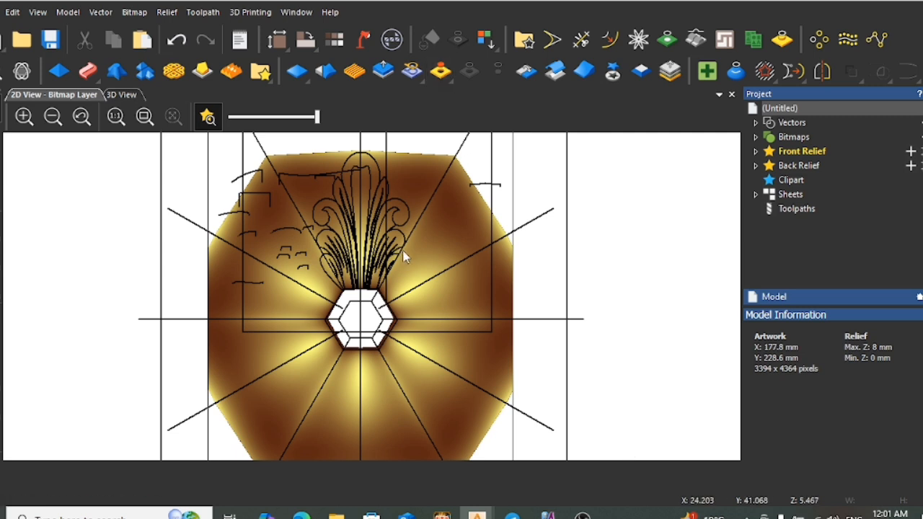
Centre the leaf rosette clipart lying beside the artwork in the model, over the wedge relief
{"action": "scroll", "coordinate": [413, 282], "scroll_direction": "down", "scroll_amount": 3}
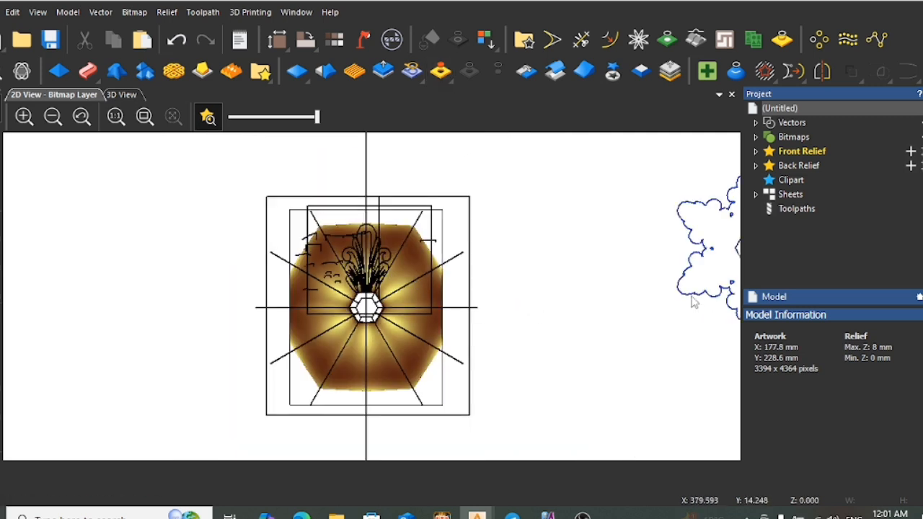
{"action": "left_click", "coordinate": [697, 297]}
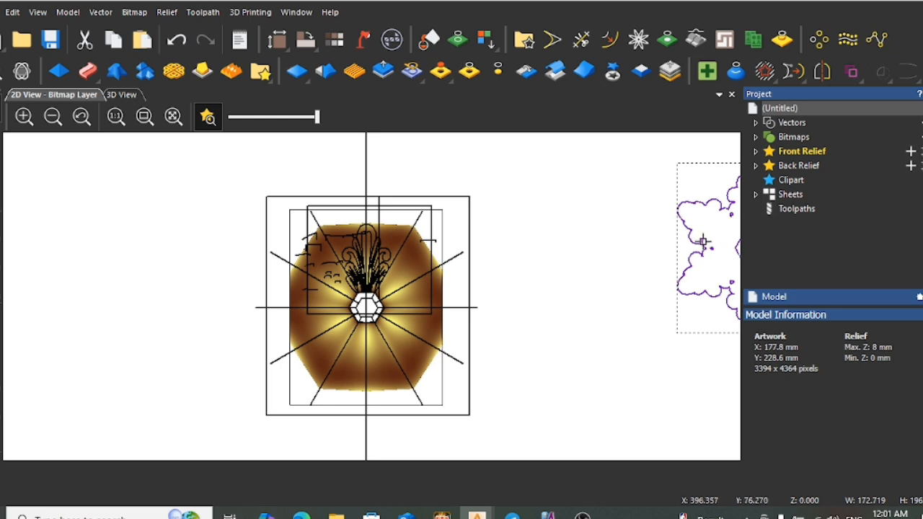
{"action": "key", "text": "F9"}
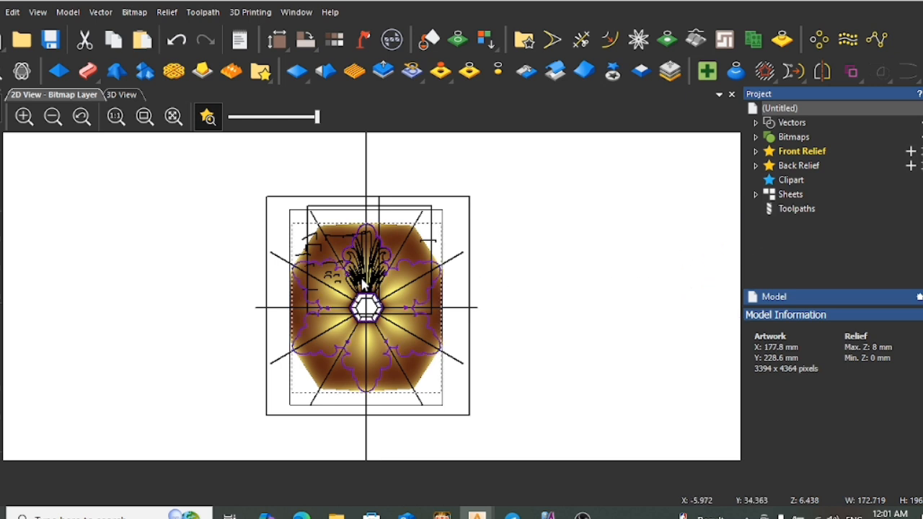
{"action": "scroll", "coordinate": [361, 281], "scroll_direction": "up", "scroll_amount": 3}
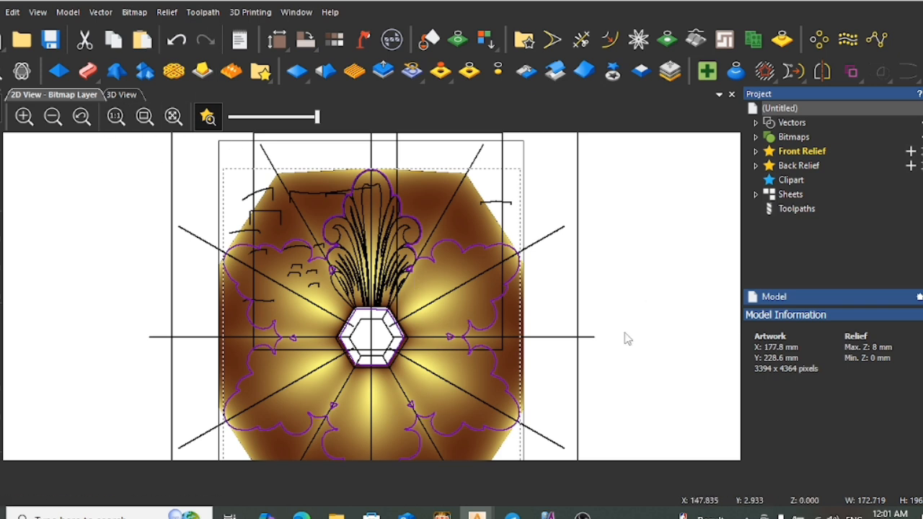
Paste the leaf rosette clipart onto the wedge relief with the Add combine mode
{"action": "key", "text": "t"}
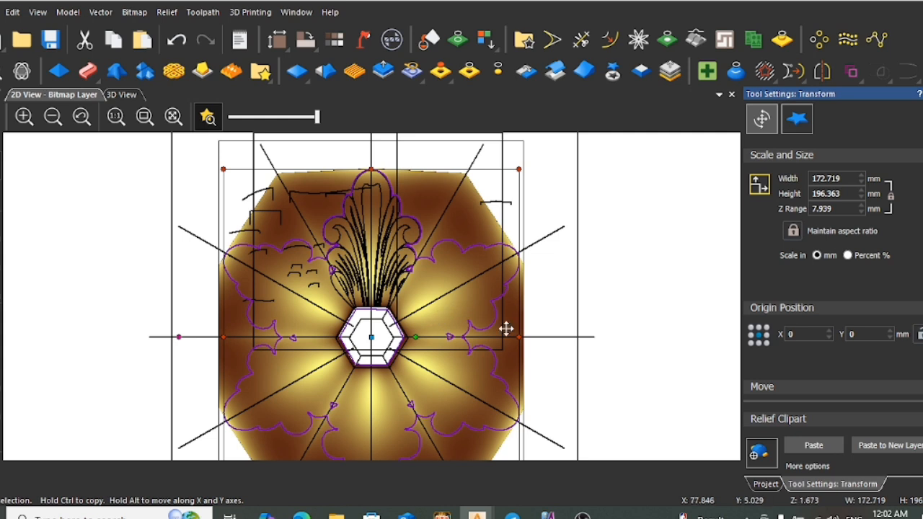
{"action": "scroll", "coordinate": [841, 311], "scroll_direction": "down", "scroll_amount": 5}
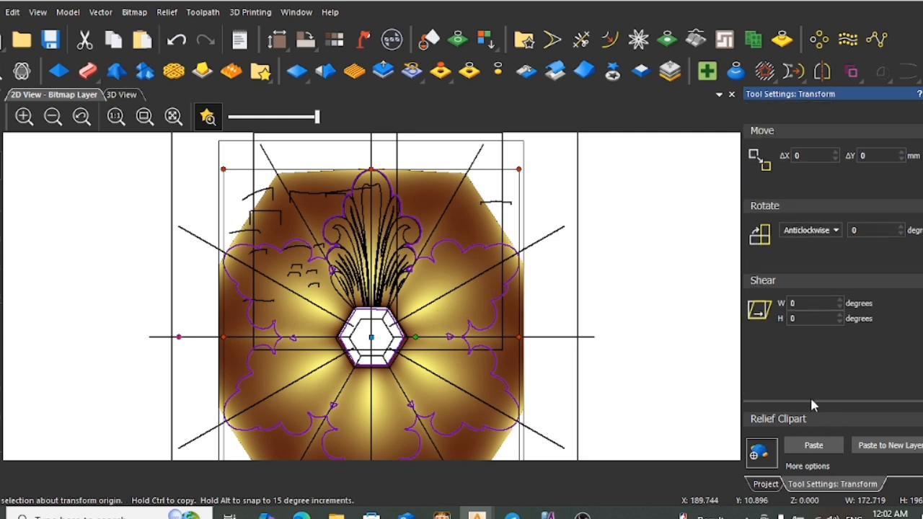
{"action": "left_click", "coordinate": [761, 453]}
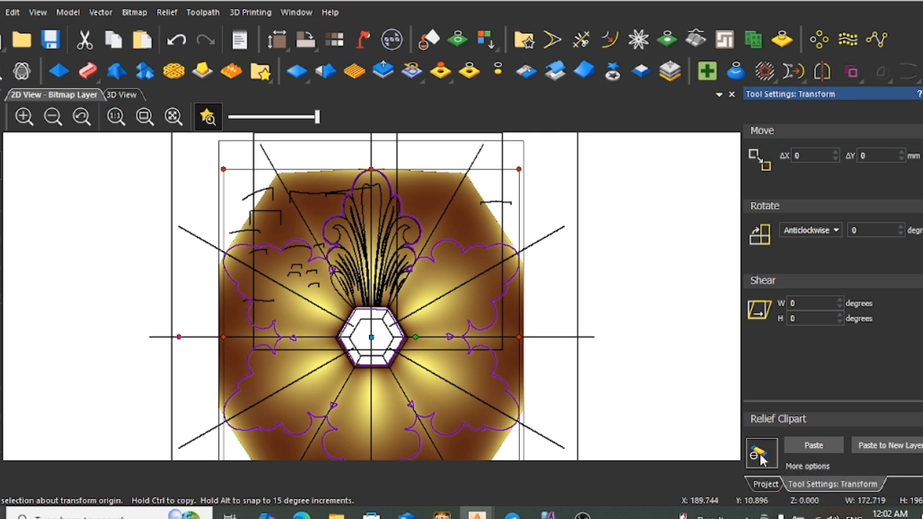
{"action": "left_click", "coordinate": [807, 467]}
{"action": "scroll", "coordinate": [826, 173], "scroll_direction": "up", "scroll_amount": 3}
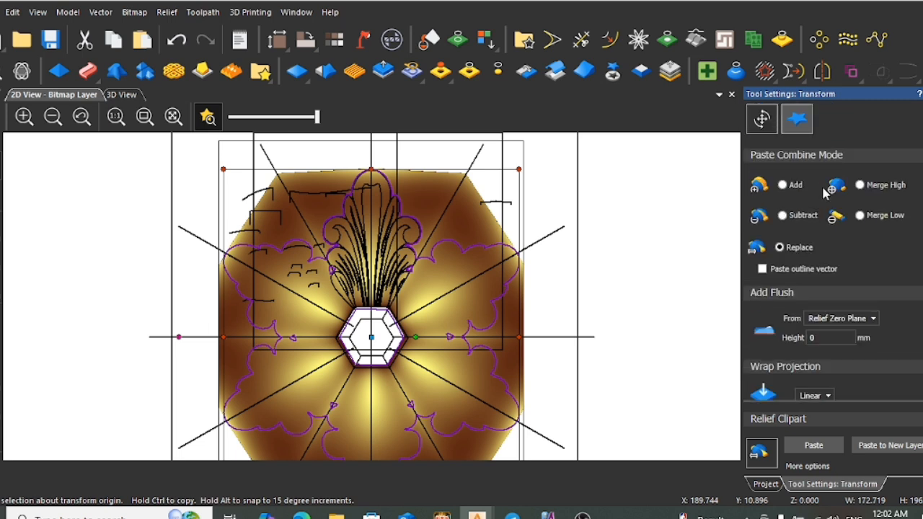
{"action": "left_click", "coordinate": [783, 185]}
{"action": "scroll", "coordinate": [815, 448], "scroll_direction": "down", "scroll_amount": 3}
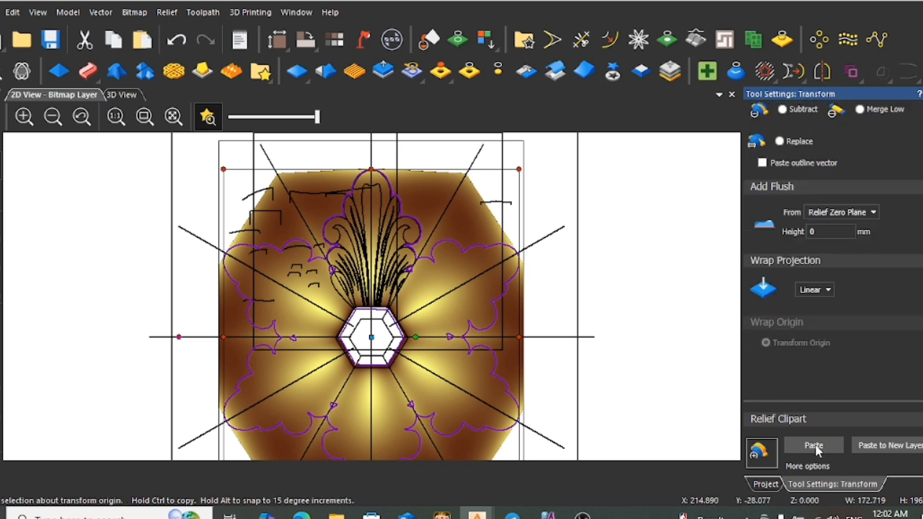
{"action": "left_click", "coordinate": [814, 446]}
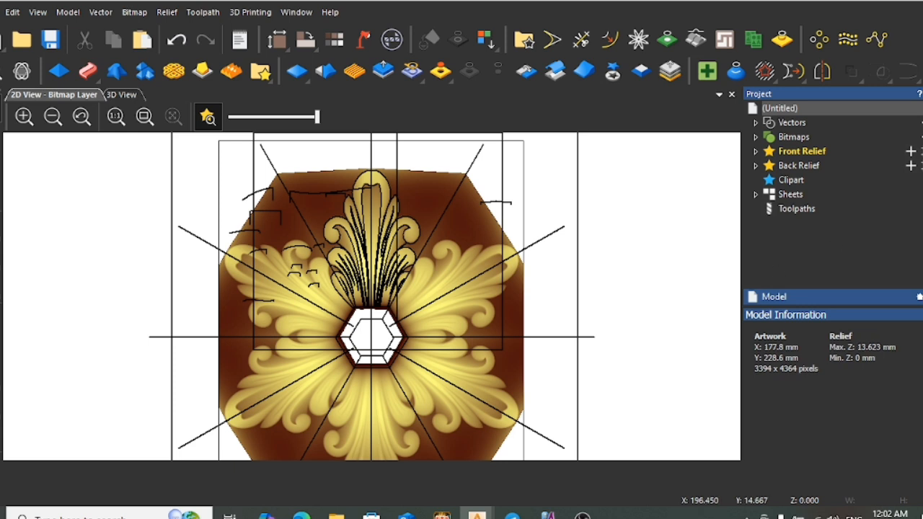
Examine the combined leaf relief around the hexagon and along the petal joints
{"action": "scroll", "coordinate": [565, 260], "scroll_direction": "up", "scroll_amount": 2}
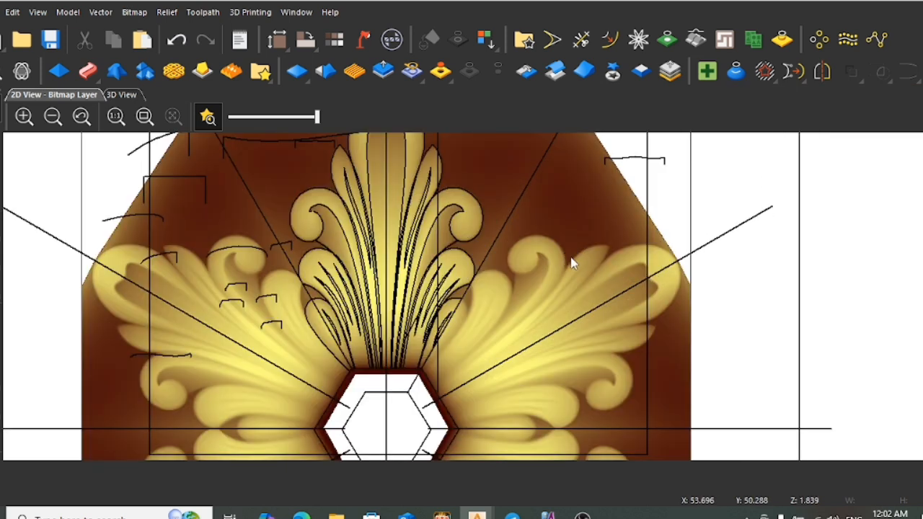
{"action": "scroll", "coordinate": [573, 263], "scroll_direction": "down", "scroll_amount": 2}
{"action": "scroll", "coordinate": [534, 385], "scroll_direction": "up", "scroll_amount": 3}
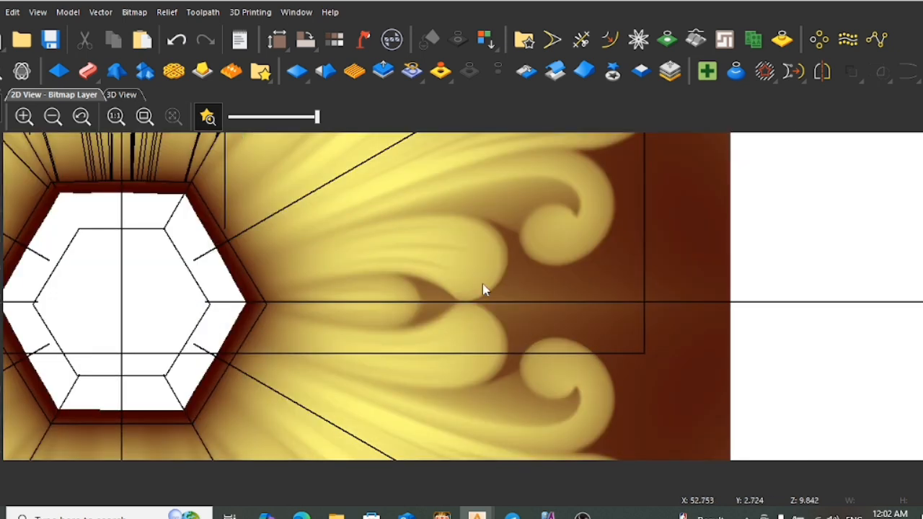
{"action": "scroll", "coordinate": [482, 287], "scroll_direction": "down", "scroll_amount": 3}
{"action": "scroll", "coordinate": [375, 173], "scroll_direction": "up", "scroll_amount": 2}
{"action": "scroll", "coordinate": [369, 208], "scroll_direction": "down", "scroll_amount": 2}
{"action": "scroll", "coordinate": [369, 208], "scroll_direction": "up", "scroll_amount": 2}
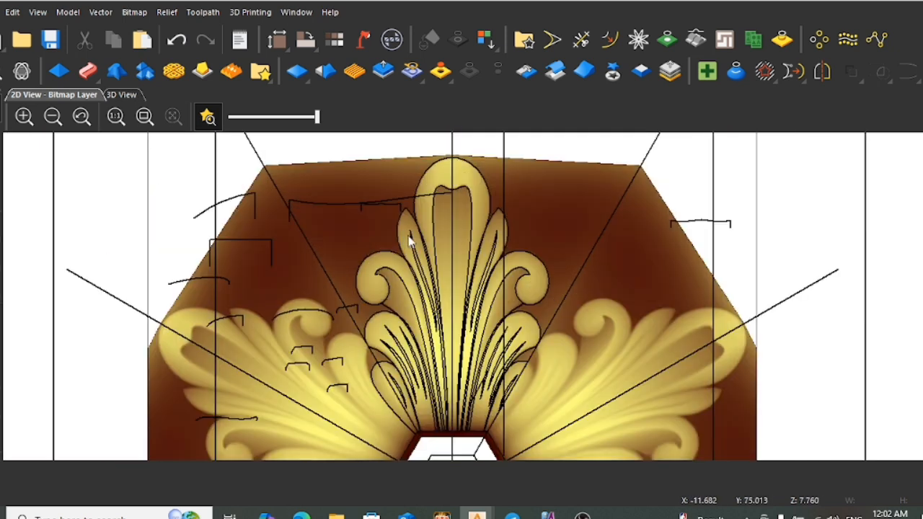
Move the two open profile curves beside the leaf tip out of the artwork, beyond its upper left corner
{"action": "left_click", "coordinate": [381, 207]}
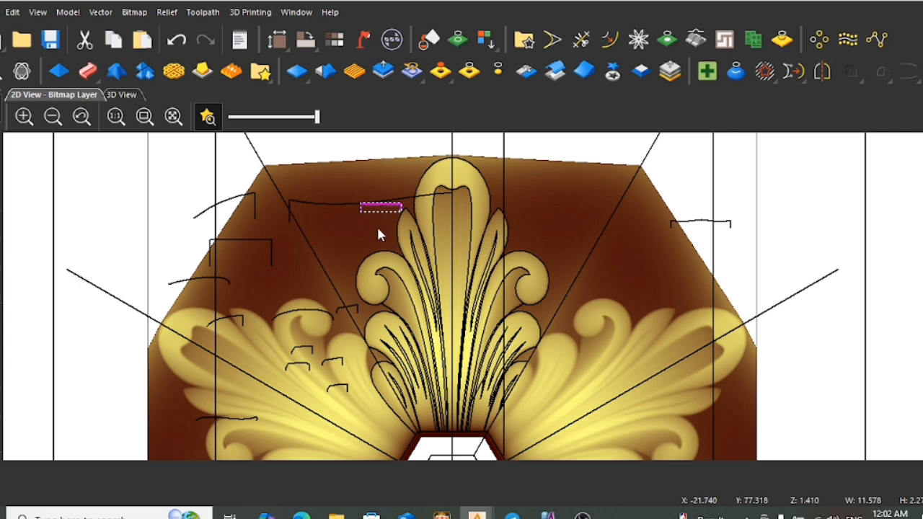
{"action": "left_click", "coordinate": [335, 204]}
{"action": "scroll", "coordinate": [336, 207], "scroll_direction": "down", "scroll_amount": 2}
{"action": "left_click_drag", "start_coordinate": [416, 248], "coordinate": [208, 175]}
Cut the rectangle that encloses the upper leaf out of the drawing
{"action": "left_click", "coordinate": [394, 206]}
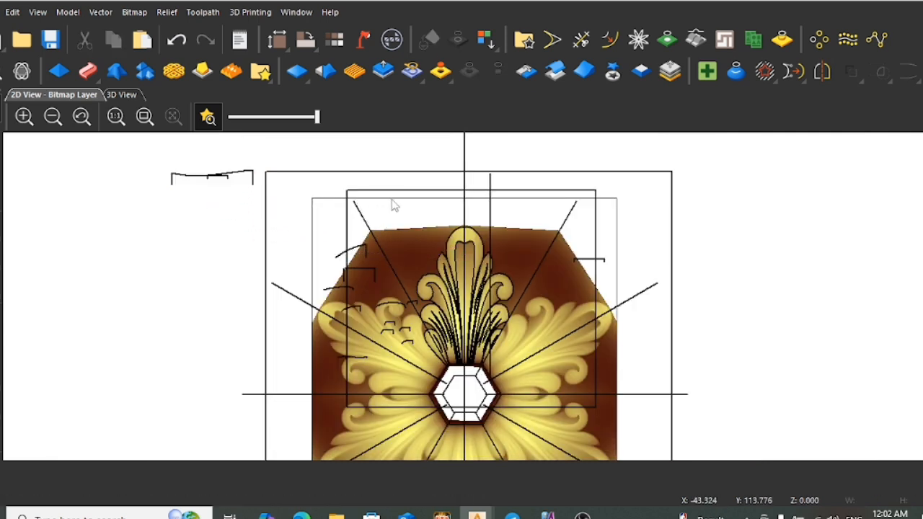
{"action": "left_click", "coordinate": [389, 192]}
{"action": "right_click", "coordinate": [417, 212]}
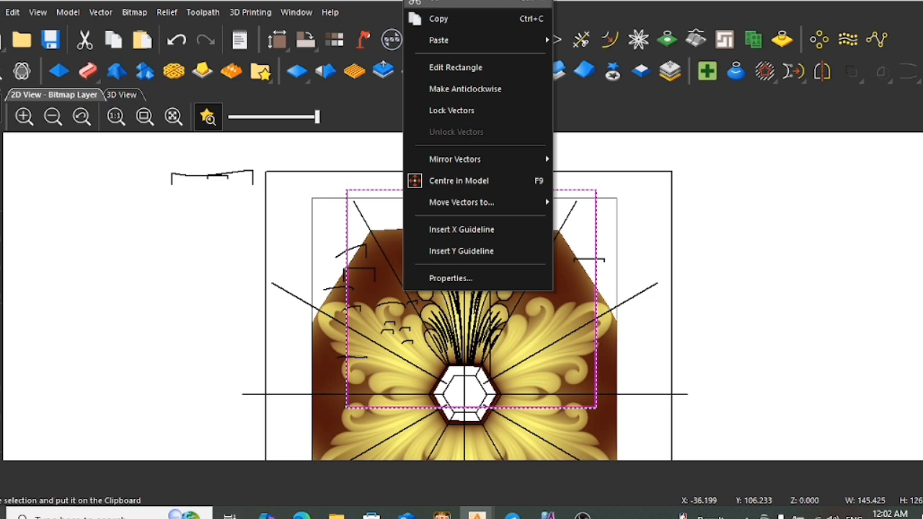
{"action": "left_click", "coordinate": [437, 2]}
Hide the relief preview and move the group of small profile curves left of the leaf outside the artwork
{"action": "scroll", "coordinate": [418, 260], "scroll_direction": "down", "scroll_amount": 2}
{"action": "scroll", "coordinate": [395, 303], "scroll_direction": "up", "scroll_amount": 4}
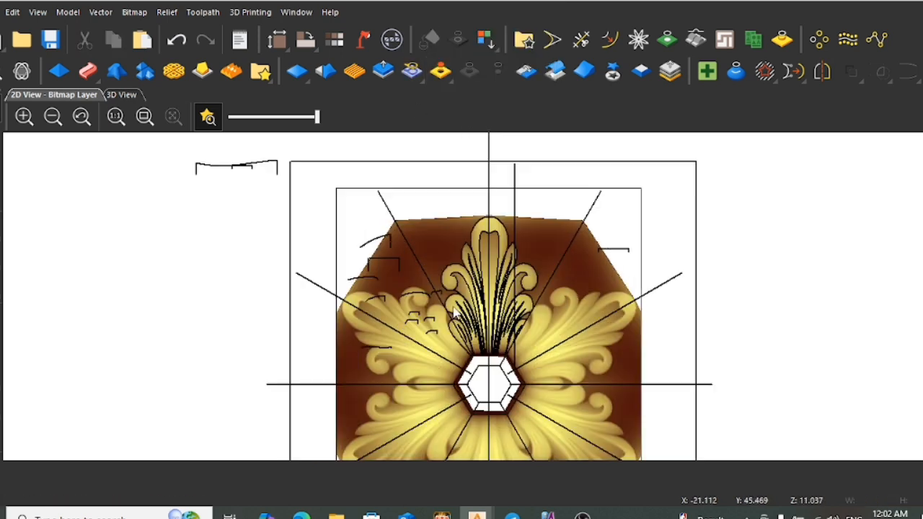
{"action": "left_click", "coordinate": [208, 117]}
{"action": "scroll", "coordinate": [386, 281], "scroll_direction": "down", "scroll_amount": 2}
{"action": "scroll", "coordinate": [386, 281], "scroll_direction": "up", "scroll_amount": 2}
{"action": "left_click_drag", "start_coordinate": [343, 171], "coordinate": [531, 430]}
{"action": "scroll", "coordinate": [531, 430], "scroll_direction": "down", "scroll_amount": 2}
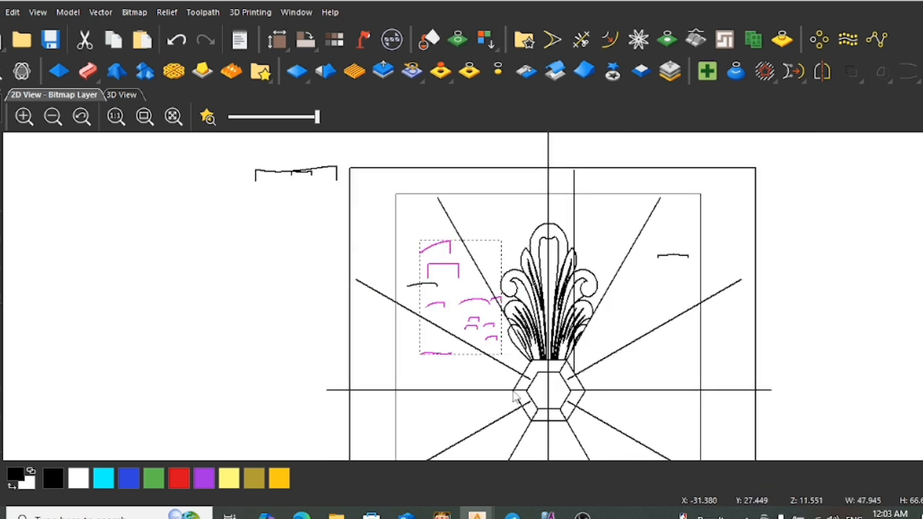
{"action": "left_click_drag", "start_coordinate": [482, 330], "coordinate": [204, 258]}
{"action": "left_click", "coordinate": [422, 286]}
{"action": "left_click_drag", "start_coordinate": [281, 231], "coordinate": [280, 232]}
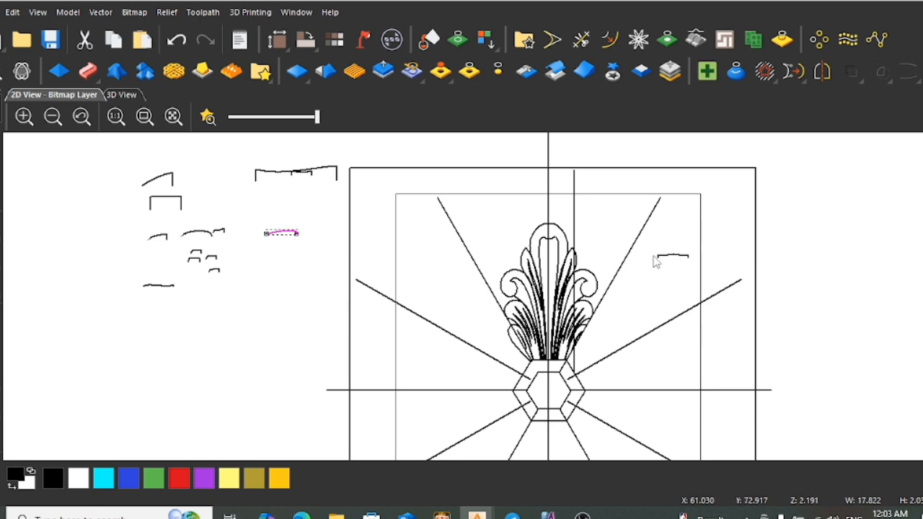
{"action": "scroll", "coordinate": [612, 283], "scroll_direction": "up", "scroll_amount": 2}
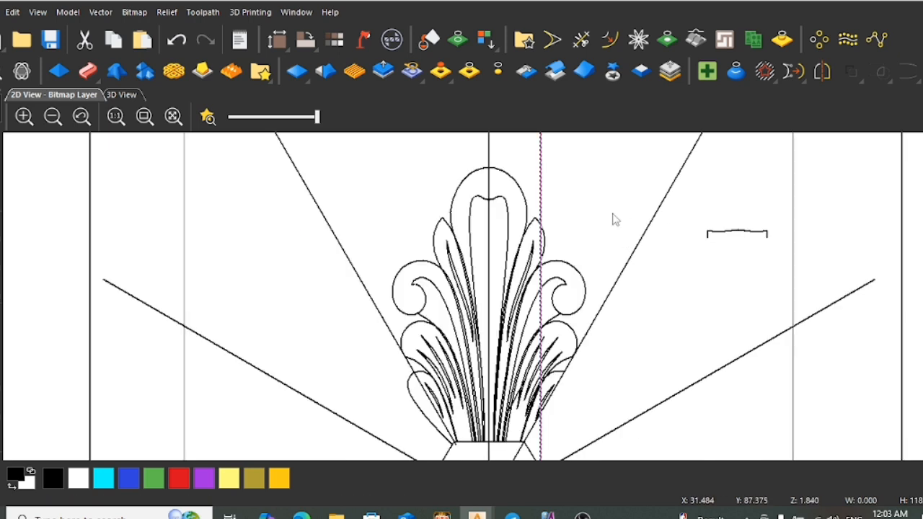
Cut the vertical line that crosses the right half of the leaf out of the drawing
{"action": "right_click", "coordinate": [603, 222]}
{"action": "left_click", "coordinate": [624, 6]}
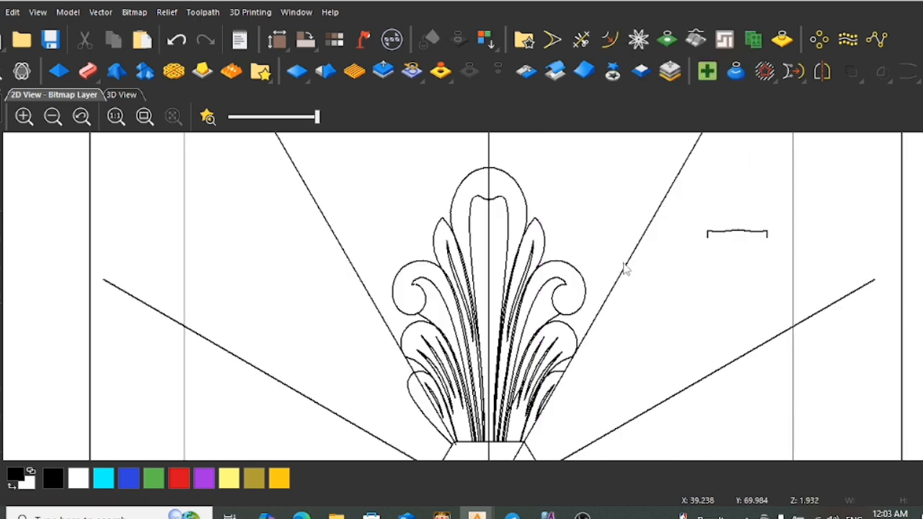
{"action": "left_click", "coordinate": [627, 265]}
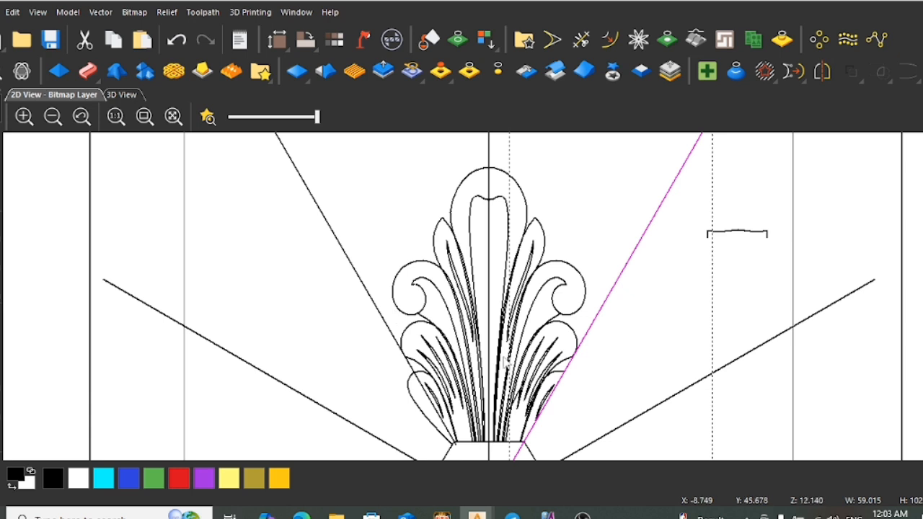
{"action": "left_click", "coordinate": [598, 380]}
Cut the curve that bulges past the diagonal line at the leaf's lower left edge
{"action": "scroll", "coordinate": [483, 317], "scroll_direction": "down", "scroll_amount": 2}
{"action": "scroll", "coordinate": [483, 317], "scroll_direction": "up", "scroll_amount": 1}
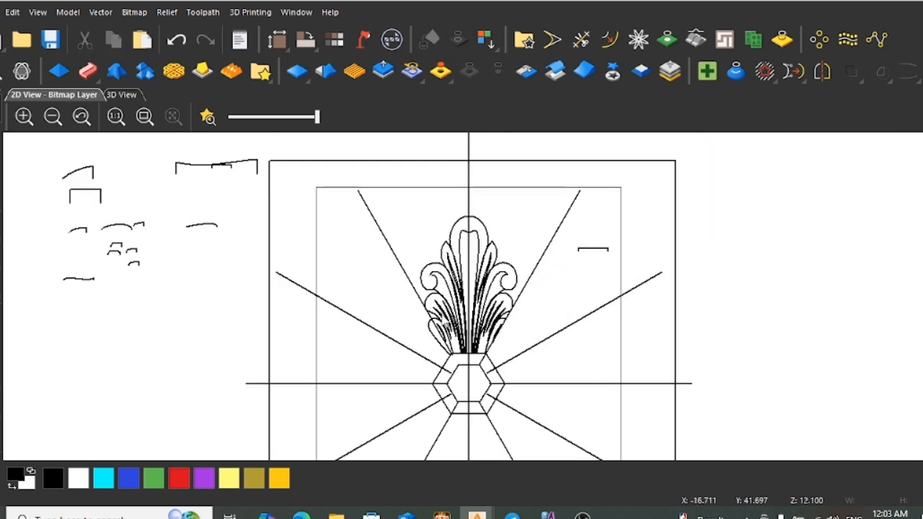
{"action": "scroll", "coordinate": [457, 344], "scroll_direction": "up", "scroll_amount": 2}
{"action": "left_click", "coordinate": [422, 345]}
{"action": "right_click", "coordinate": [437, 346]}
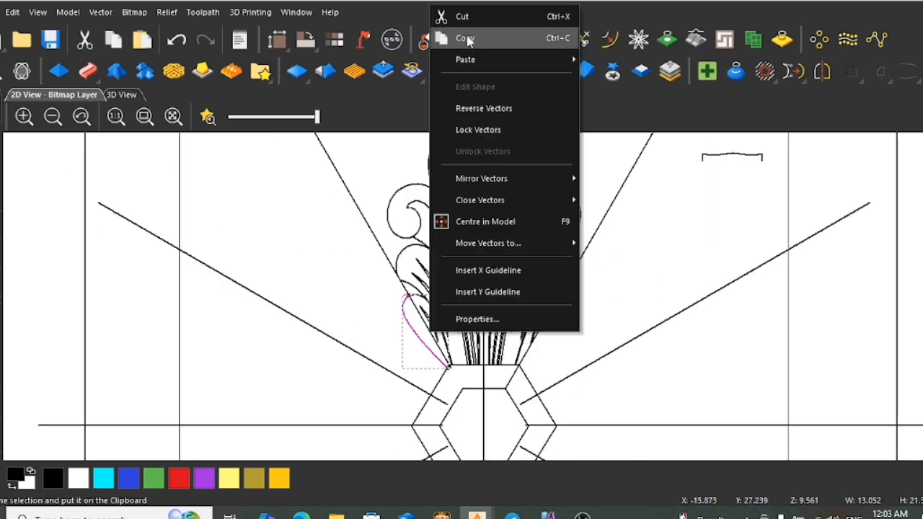
{"action": "left_click", "coordinate": [462, 17]}
{"action": "scroll", "coordinate": [433, 274], "scroll_direction": "down", "scroll_amount": 2}
{"action": "left_click_drag", "start_coordinate": [368, 186], "coordinate": [545, 339]}
{"action": "scroll", "coordinate": [498, 306], "scroll_direction": "up", "scroll_amount": 2}
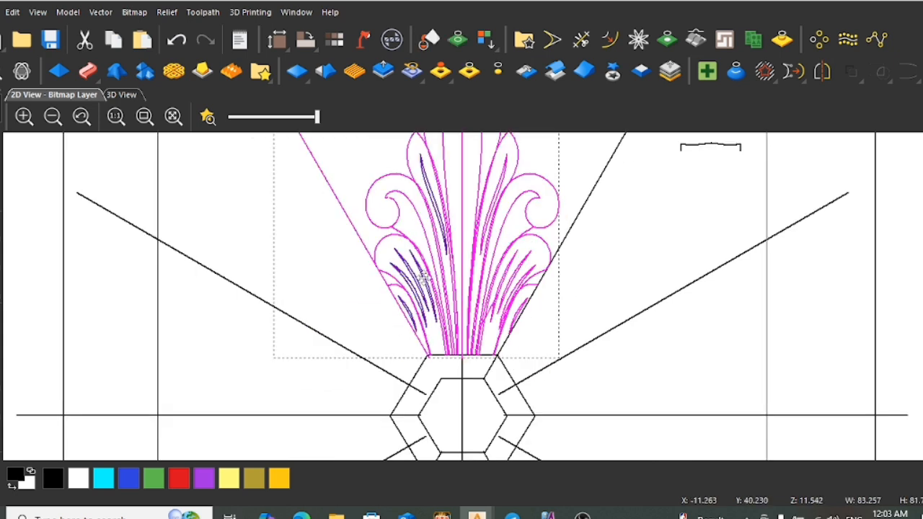
{"action": "scroll", "coordinate": [424, 278], "scroll_direction": "up", "scroll_amount": 2}
{"action": "scroll", "coordinate": [447, 293], "scroll_direction": "down", "scroll_amount": 4}
{"action": "scroll", "coordinate": [478, 295], "scroll_direction": "down", "scroll_amount": 4}
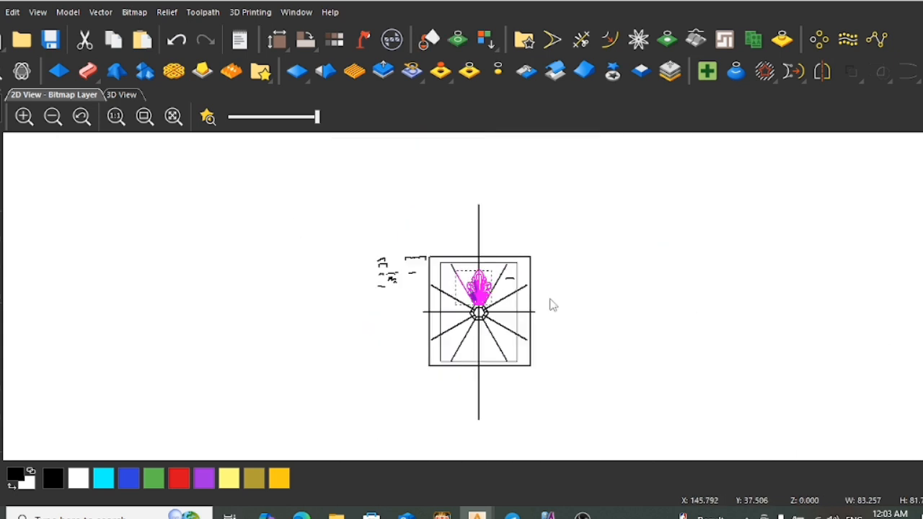
{"action": "left_click", "coordinate": [436, 297]}
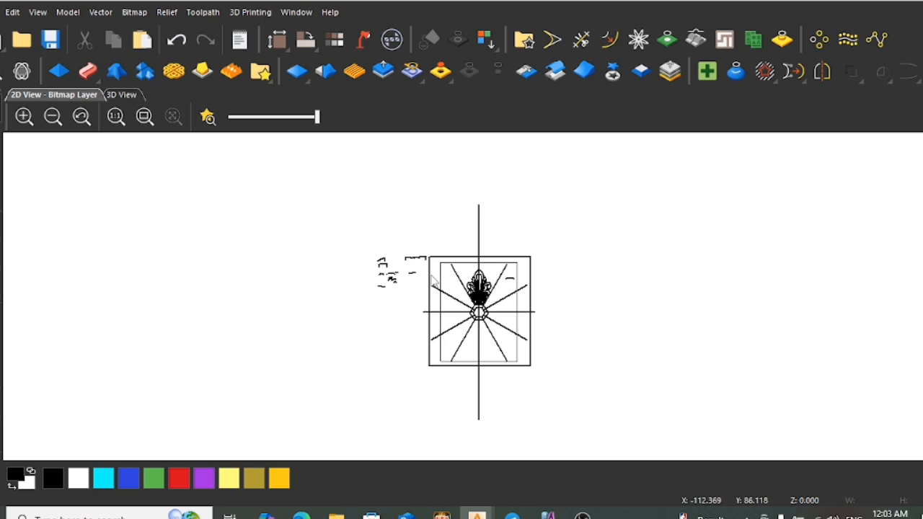
Centre the outer rectangle around the radial lines in the model and cut it out of the drawing
{"action": "left_click", "coordinate": [433, 283]}
{"action": "key", "text": "F9"}
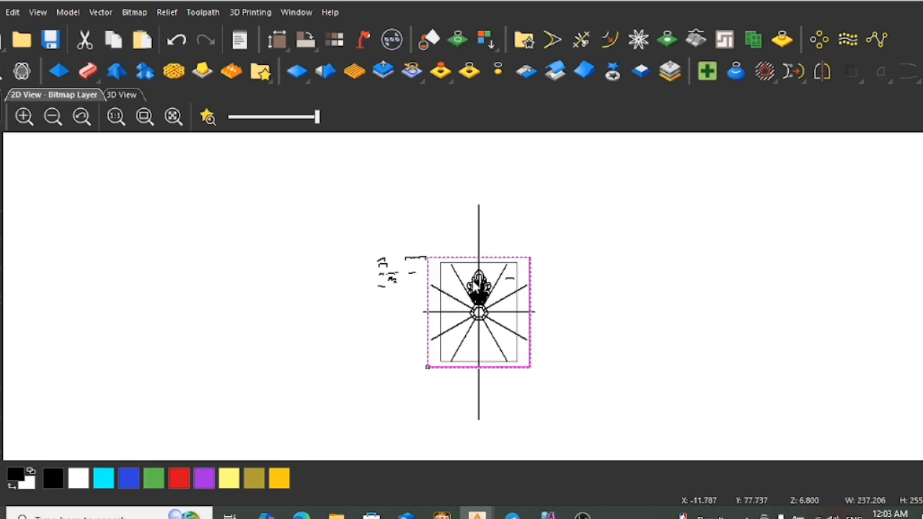
{"action": "scroll", "coordinate": [477, 283], "scroll_direction": "up", "scroll_amount": 2}
{"action": "right_click", "coordinate": [602, 283]}
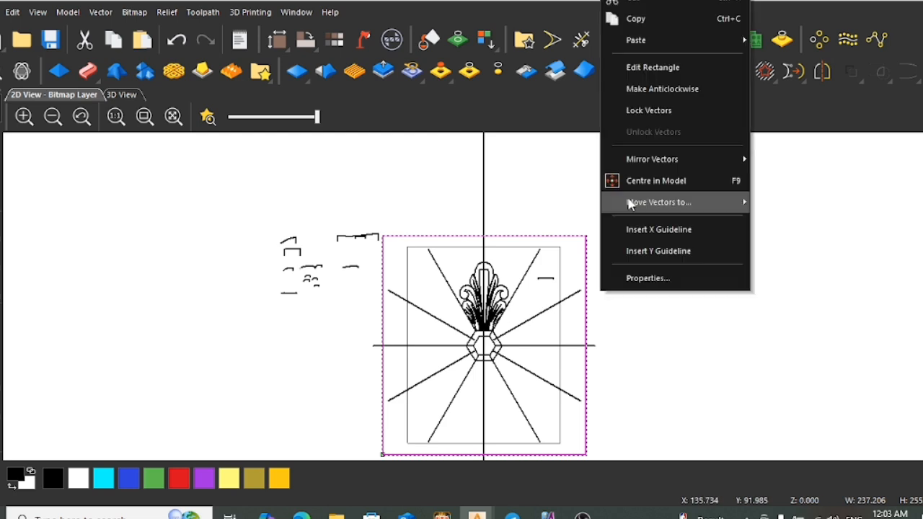
{"action": "left_click", "coordinate": [640, 3]}
Draw a rectangle about 1033 mm wide and 948 mm high around the whole artwork and centre it in the model
{"action": "scroll", "coordinate": [611, 311], "scroll_direction": "down", "scroll_amount": 1}
{"action": "left_click", "coordinate": [1, 349]}
{"action": "scroll", "coordinate": [375, 271], "scroll_direction": "down", "scroll_amount": 1}
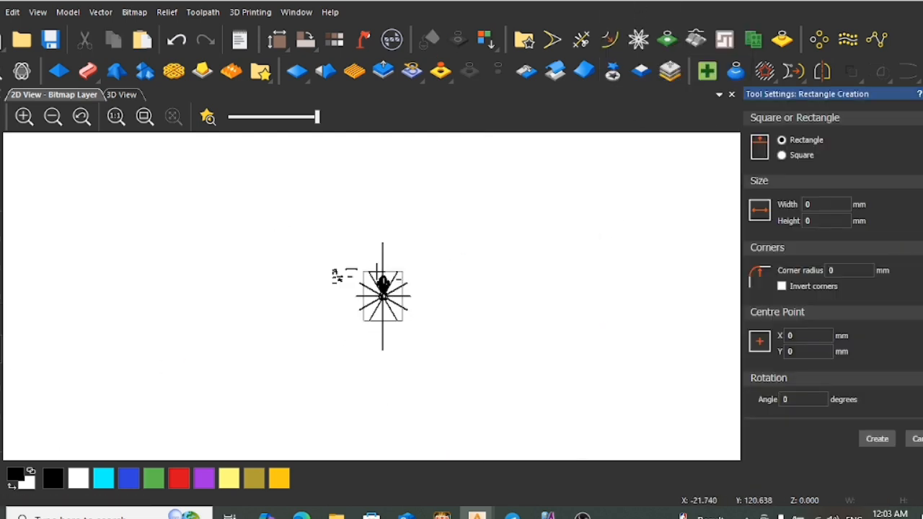
{"action": "left_click_drag", "start_coordinate": [265, 202], "coordinate": [486, 414]}
{"action": "key", "text": "Escape"}
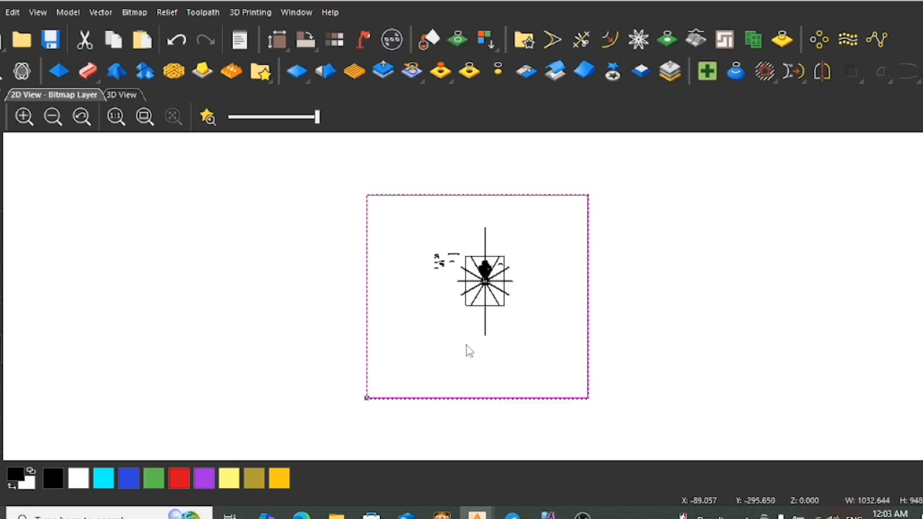
{"action": "key", "text": "F9"}
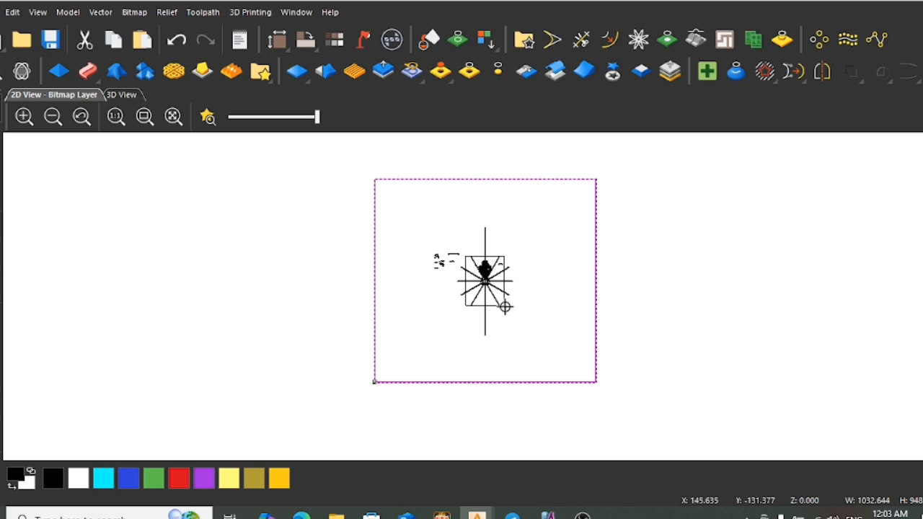
Place a copy of all the vectors, including the large enclosing rectangle, to the right of the original artwork
{"action": "scroll", "coordinate": [479, 280], "scroll_direction": "up", "scroll_amount": 5}
{"action": "scroll", "coordinate": [479, 283], "scroll_direction": "down", "scroll_amount": 5}
{"action": "left_click_drag", "start_coordinate": [315, 181], "coordinate": [721, 475]}
{"action": "scroll", "coordinate": [505, 273], "scroll_direction": "up", "scroll_amount": 6}
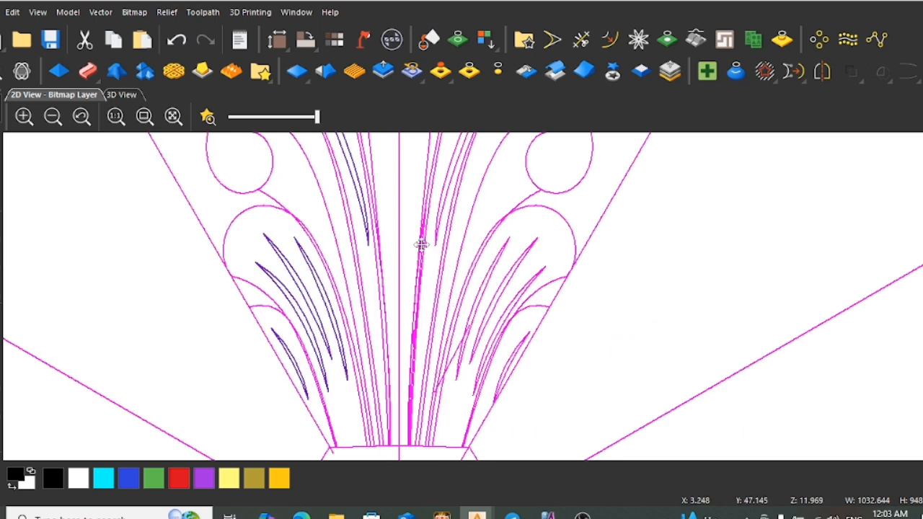
{"action": "scroll", "coordinate": [448, 246], "scroll_direction": "down", "scroll_amount": 5}
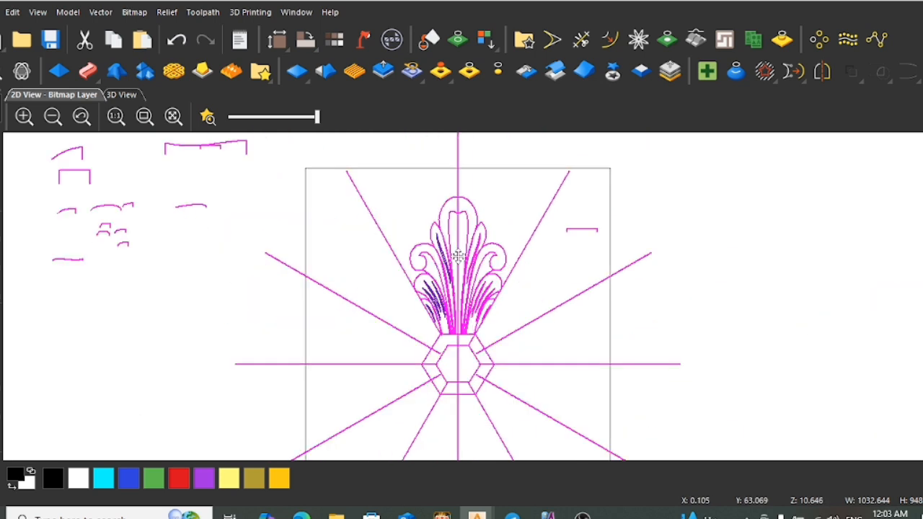
{"action": "scroll", "coordinate": [474, 272], "scroll_direction": "down", "scroll_amount": 3}
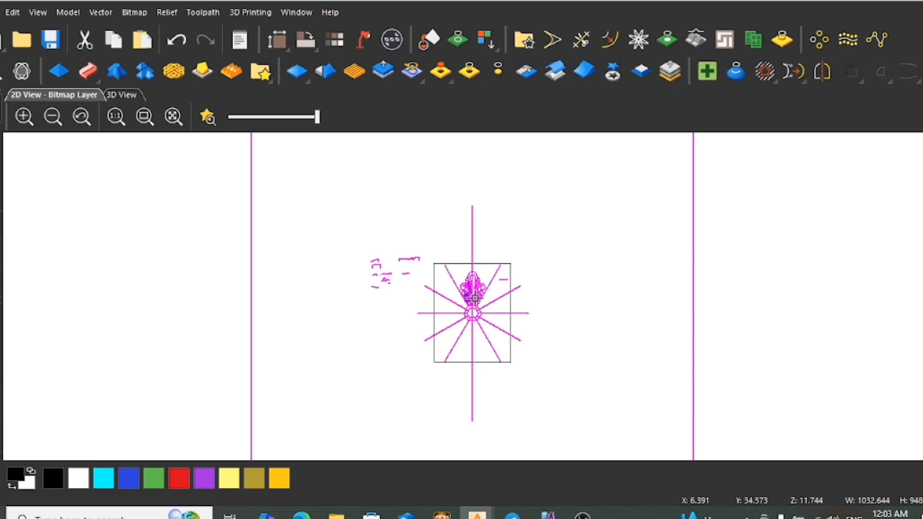
{"action": "scroll", "coordinate": [473, 295], "scroll_direction": "down", "scroll_amount": 2}
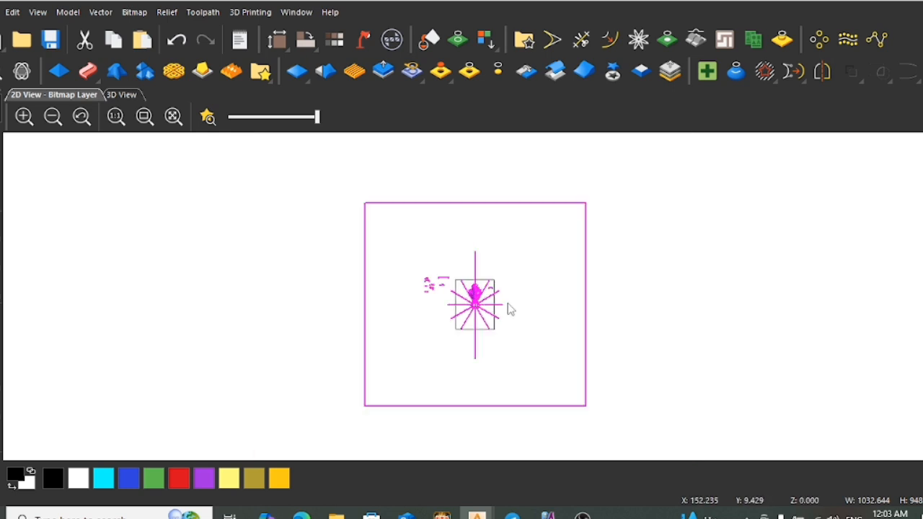
{"action": "left_click_drag", "start_coordinate": [475, 307], "coordinate": [829, 309]}
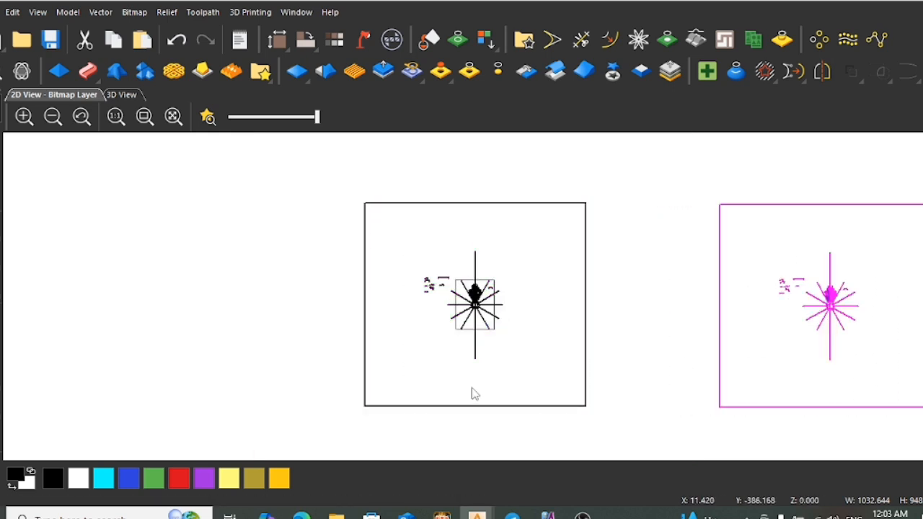
{"action": "left_click", "coordinate": [642, 347]}
Cut the vertical centre line above the leaf and its segment across the hexagon
{"action": "scroll", "coordinate": [463, 300], "scroll_direction": "up", "scroll_amount": 5}
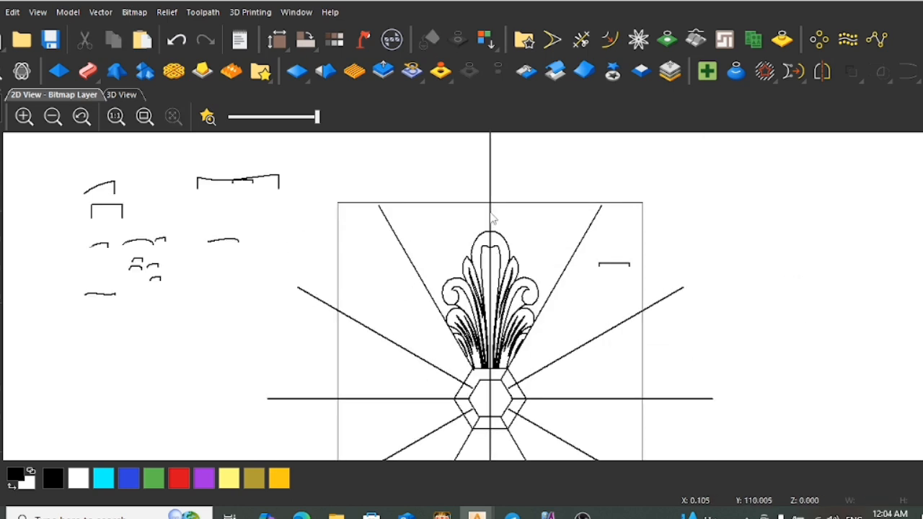
{"action": "left_click", "coordinate": [491, 213]}
{"action": "right_click", "coordinate": [543, 228]}
{"action": "left_click", "coordinate": [581, 3]}
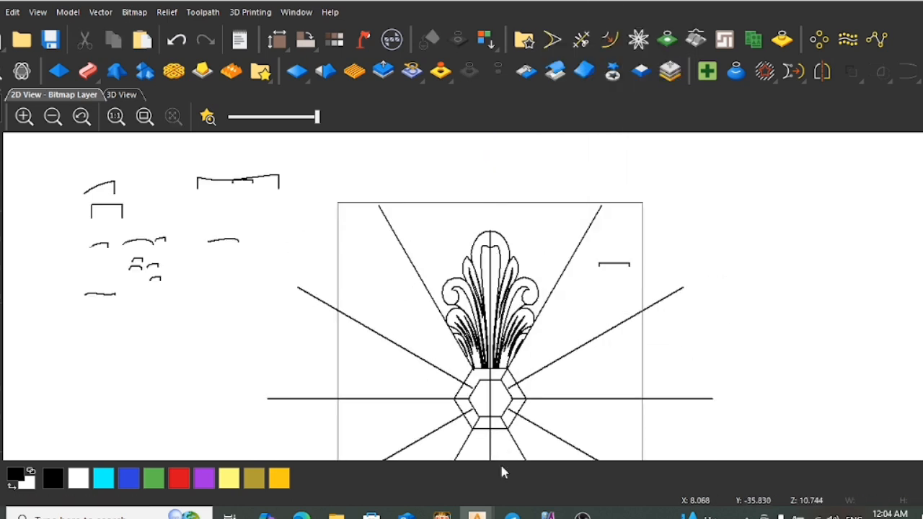
{"action": "left_click", "coordinate": [491, 397]}
{"action": "right_click", "coordinate": [506, 388]}
{"action": "left_click", "coordinate": [535, 63]}
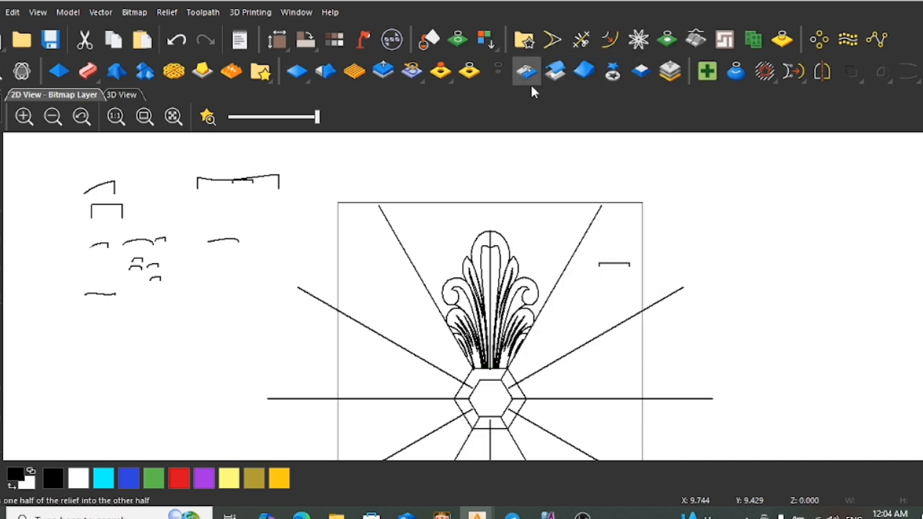
Cut the remaining vertical centre line that runs through the middle of the leaf
{"action": "scroll", "coordinate": [493, 266], "scroll_direction": "up", "scroll_amount": 2}
{"action": "left_click", "coordinate": [492, 272]}
{"action": "right_click", "coordinate": [495, 275]}
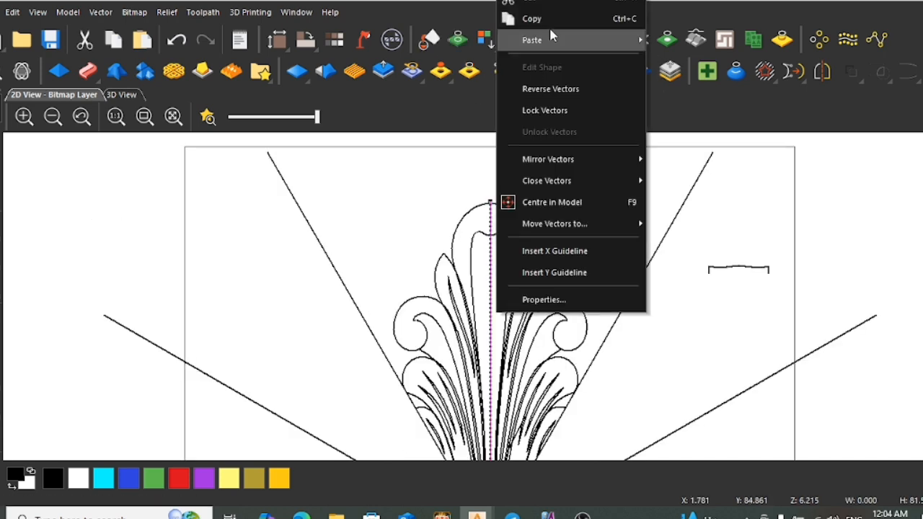
{"action": "left_click", "coordinate": [570, 4]}
{"action": "scroll", "coordinate": [491, 303], "scroll_direction": "down", "scroll_amount": 2}
{"action": "scroll", "coordinate": [498, 324], "scroll_direction": "up", "scroll_amount": 2}
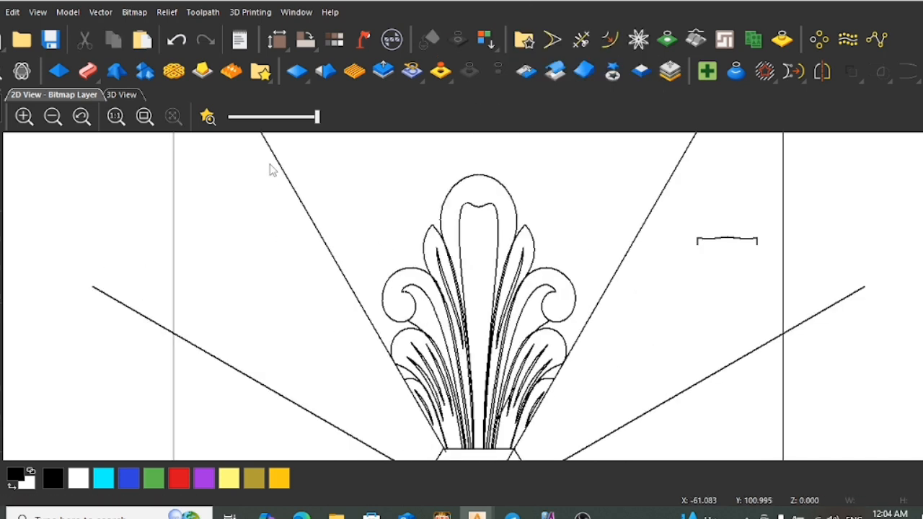
Offset all the leaf curves, without the radial lines and hexagons, by 0.1 mm on both sides with sharp corners, keeping the originals
{"action": "left_click_drag", "start_coordinate": [236, 152], "coordinate": [619, 456]}
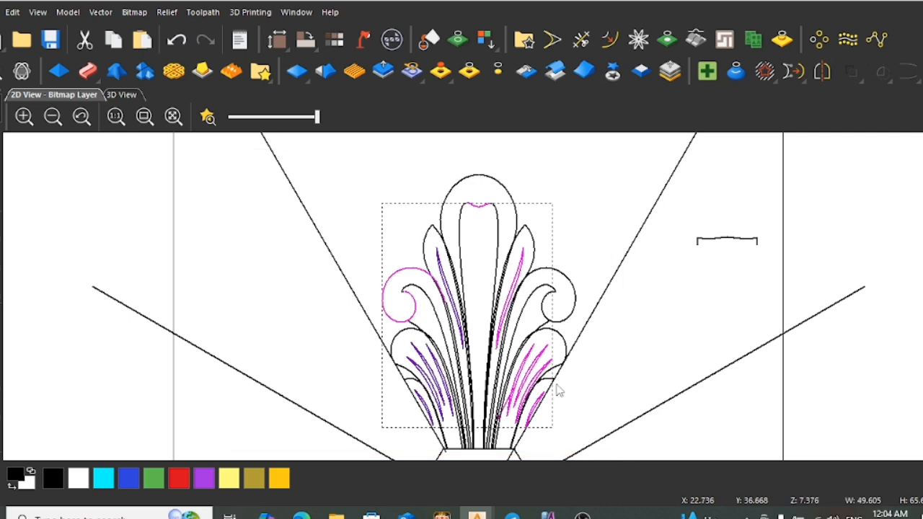
{"action": "scroll", "coordinate": [534, 386], "scroll_direction": "up", "scroll_amount": 2}
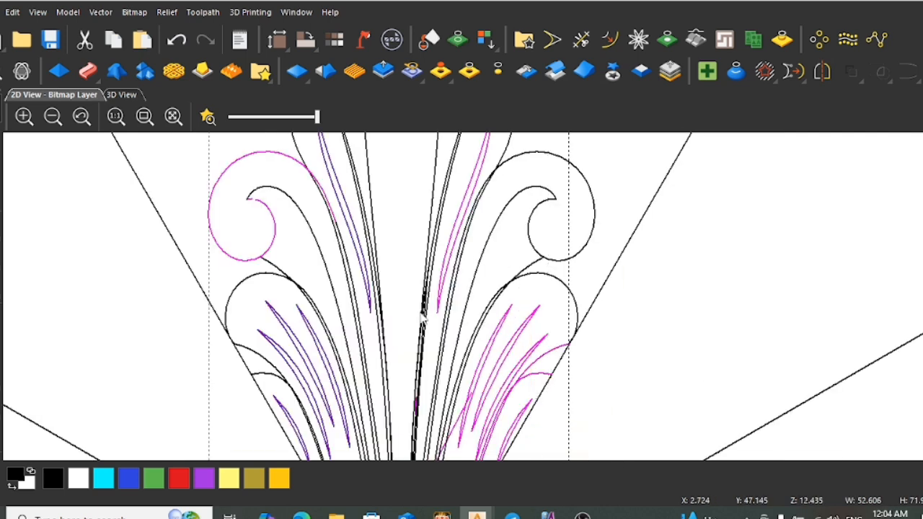
{"action": "left_click", "coordinate": [534, 261], "text": "shift"}
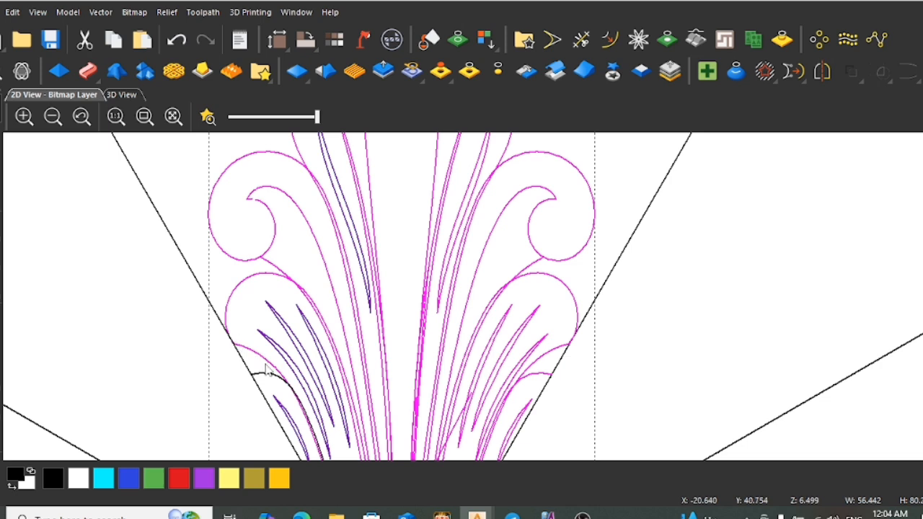
{"action": "scroll", "coordinate": [311, 364], "scroll_direction": "down", "scroll_amount": 2}
{"action": "scroll", "coordinate": [375, 339], "scroll_direction": "up", "scroll_amount": 2}
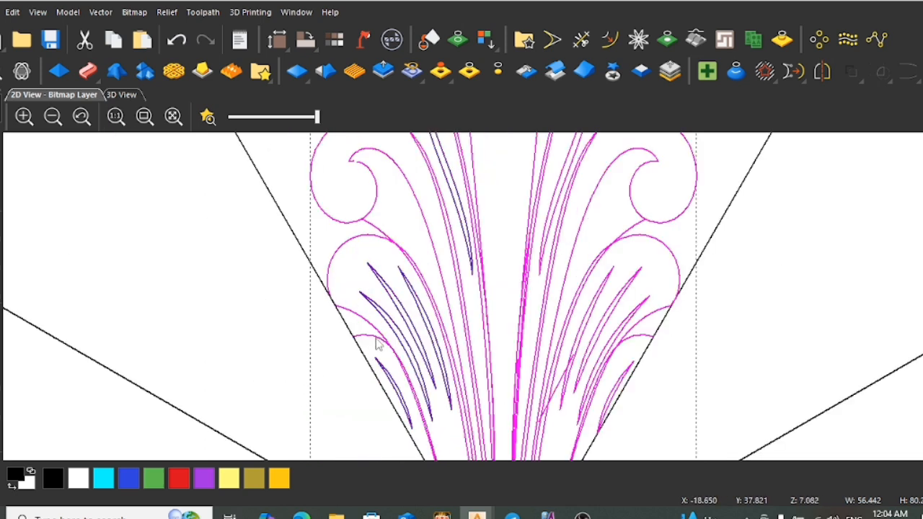
{"action": "scroll", "coordinate": [479, 330], "scroll_direction": "down", "scroll_amount": 2}
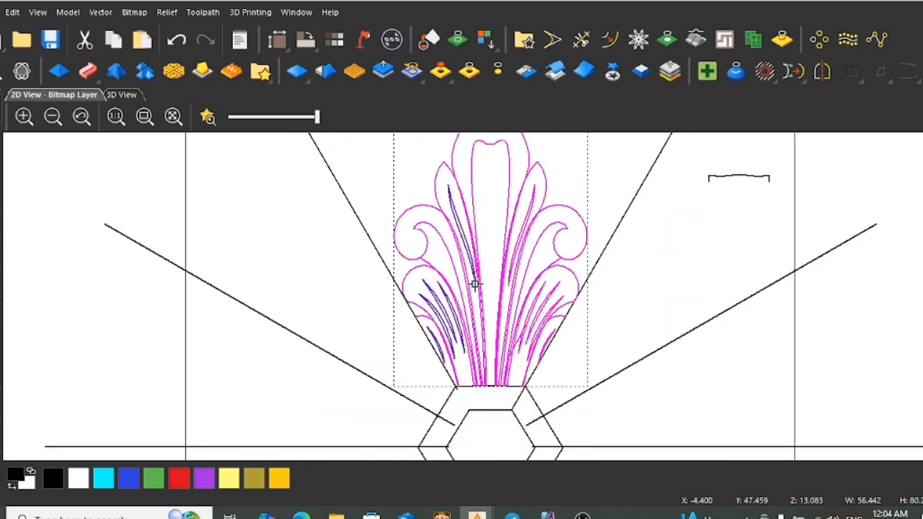
{"action": "scroll", "coordinate": [468, 294], "scroll_direction": "down", "scroll_amount": 2}
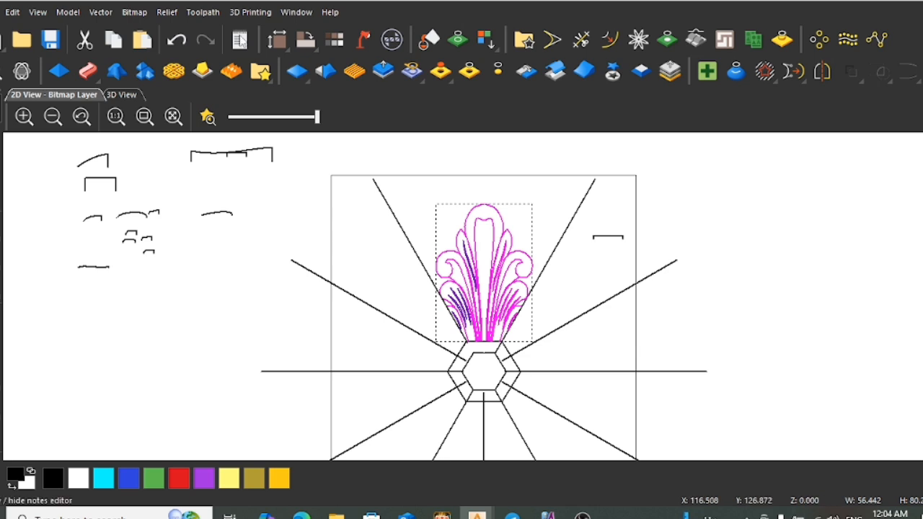
{"action": "left_click", "coordinate": [610, 42]}
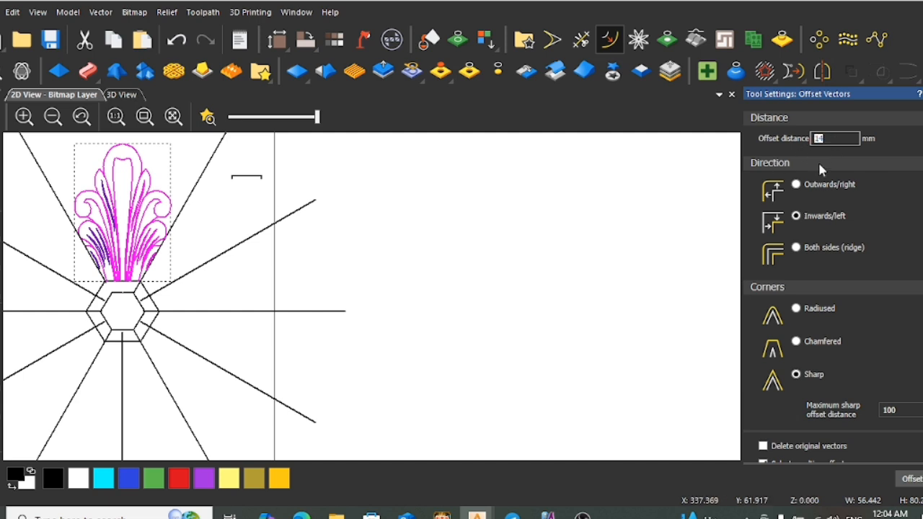
{"action": "type", "text": ".1"}
{"action": "left_click", "coordinate": [826, 247]}
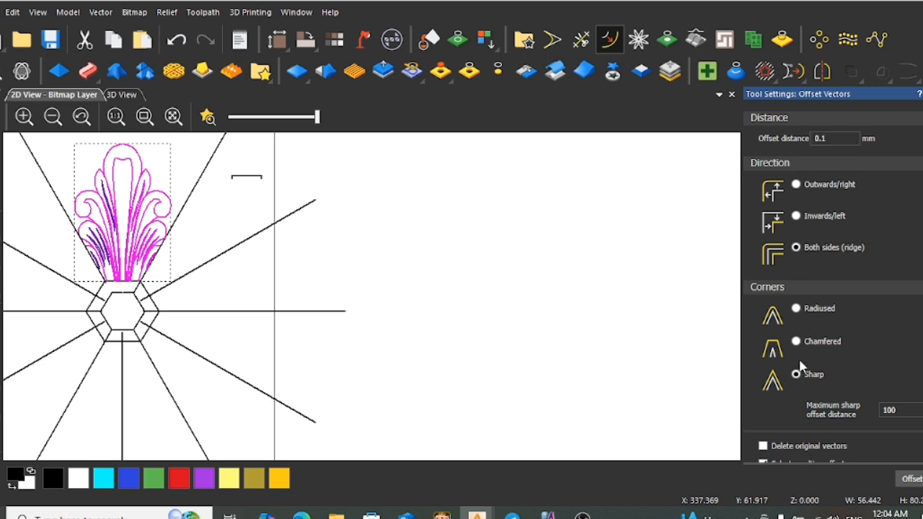
{"action": "scroll", "coordinate": [837, 386], "scroll_direction": "down", "scroll_amount": 1}
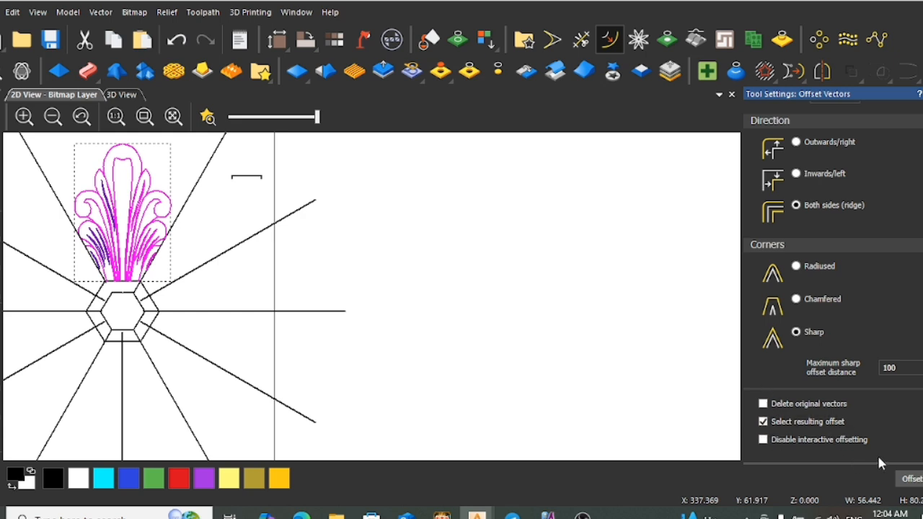
{"action": "left_click", "coordinate": [910, 481]}
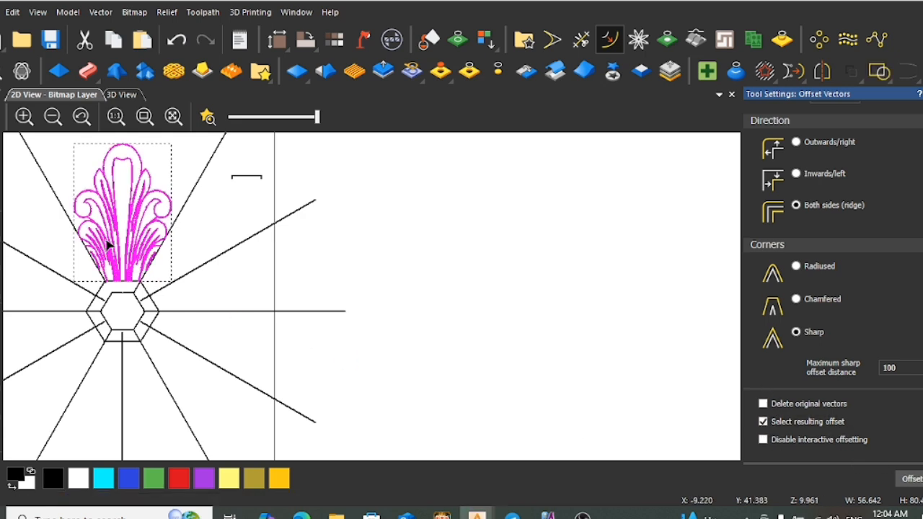
Weld the overlapping offset curves of the leaf into joined outlines and select the connected main outline
{"action": "scroll", "coordinate": [107, 241], "scroll_direction": "up", "scroll_amount": 3}
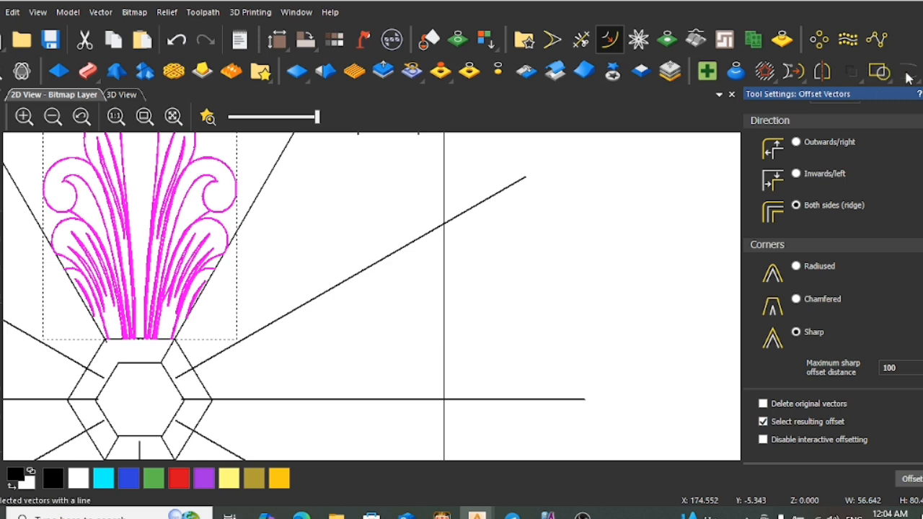
{"action": "left_click", "coordinate": [922, 94]}
{"action": "scroll", "coordinate": [146, 215], "scroll_direction": "down", "scroll_amount": 1}
{"action": "scroll", "coordinate": [283, 250], "scroll_direction": "up", "scroll_amount": 2}
{"action": "scroll", "coordinate": [291, 202], "scroll_direction": "down", "scroll_amount": 1}
{"action": "scroll", "coordinate": [363, 216], "scroll_direction": "up", "scroll_amount": 4}
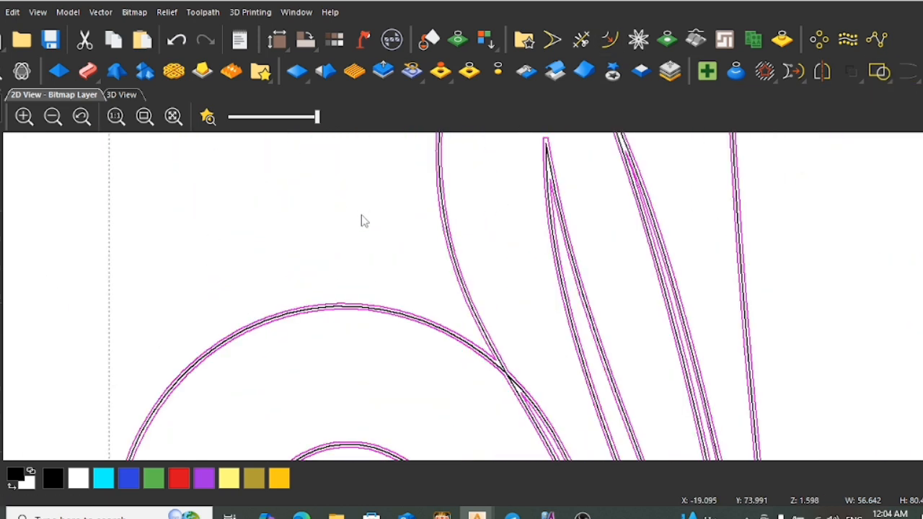
{"action": "key", "text": "Escape"}
{"action": "left_click", "coordinate": [392, 316]}
{"action": "scroll", "coordinate": [391, 310], "scroll_direction": "down", "scroll_amount": 4}
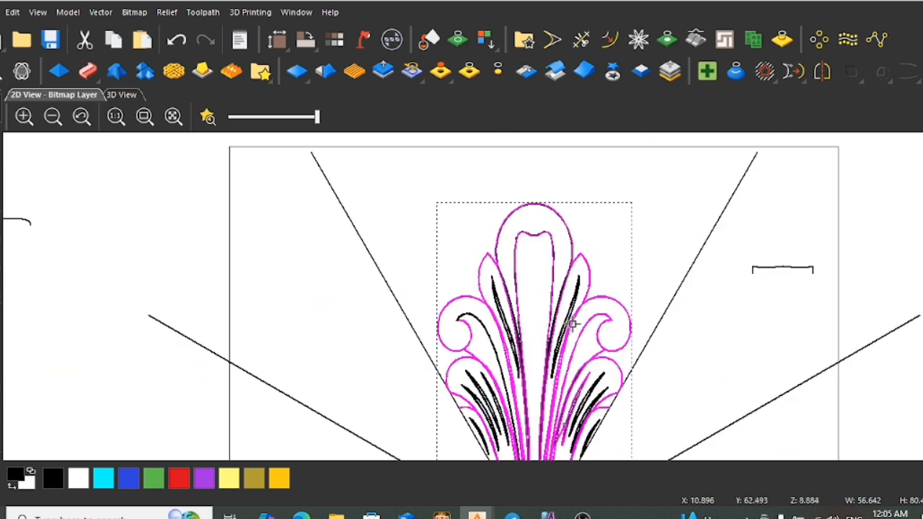
Cut the leaf's main offset outline at the tip of the right lower curl, beside the radial line
{"action": "scroll", "coordinate": [612, 386], "scroll_direction": "up", "scroll_amount": 2}
{"action": "scroll", "coordinate": [612, 386], "scroll_direction": "up", "scroll_amount": 5}
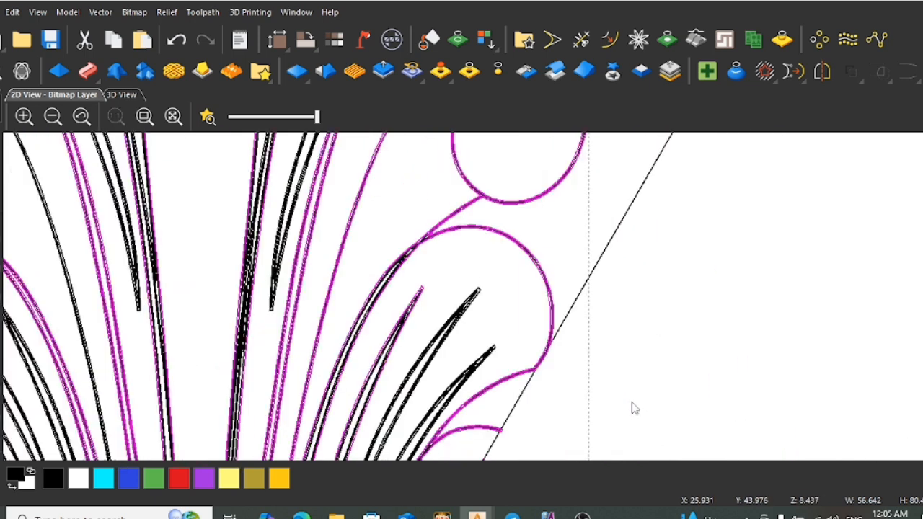
{"action": "scroll", "coordinate": [493, 366], "scroll_direction": "up", "scroll_amount": 2}
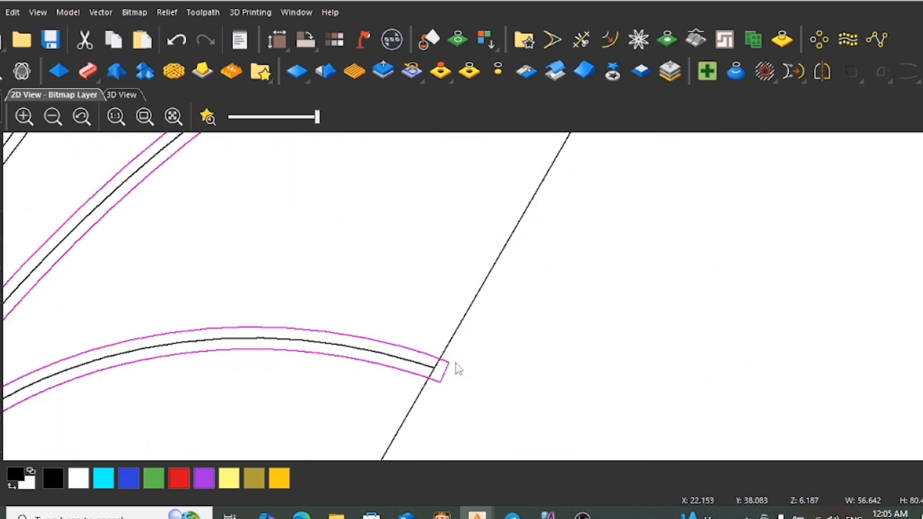
{"action": "left_click", "coordinate": [448, 360]}
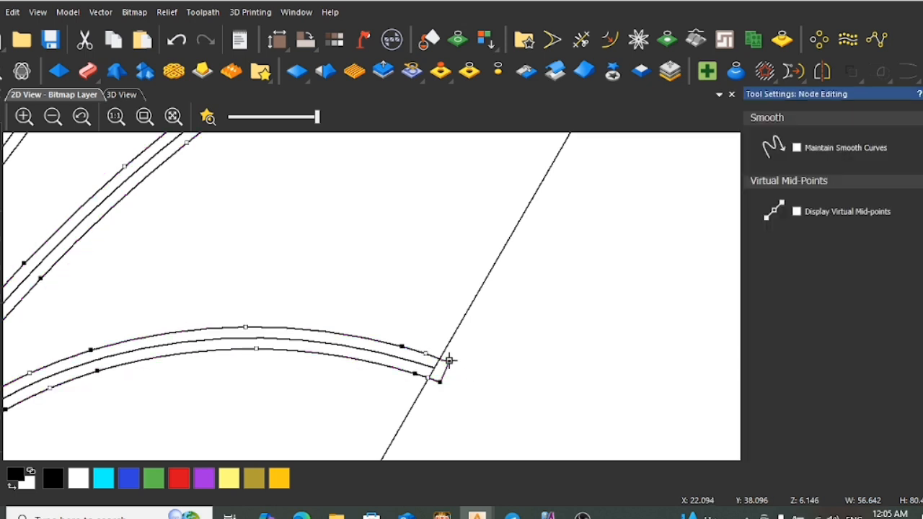
Cut the main offset outline at the matching tip of the left lower curl and select the separated outer contour
{"action": "scroll", "coordinate": [405, 359], "scroll_direction": "down", "scroll_amount": 4}
{"action": "scroll", "coordinate": [216, 296], "scroll_direction": "up", "scroll_amount": 4}
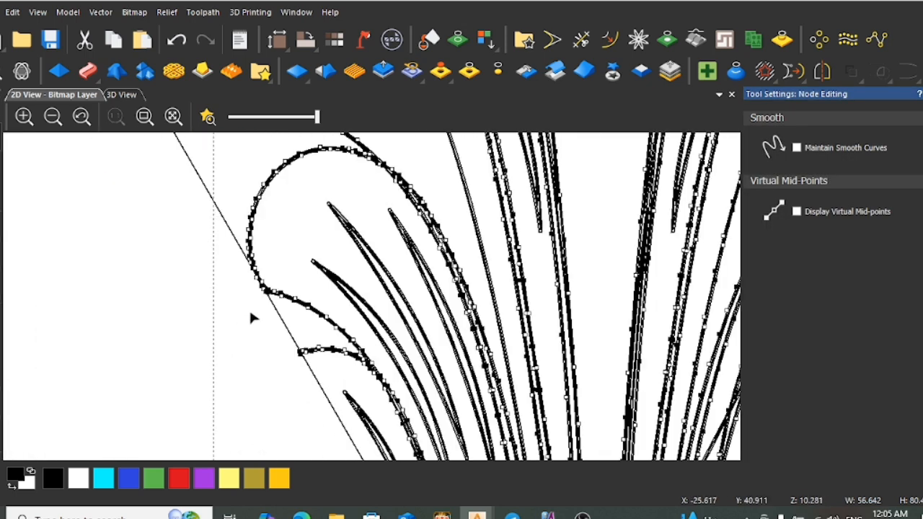
{"action": "scroll", "coordinate": [309, 347], "scroll_direction": "up", "scroll_amount": 2}
{"action": "scroll", "coordinate": [334, 399], "scroll_direction": "down", "scroll_amount": 2}
{"action": "scroll", "coordinate": [334, 399], "scroll_direction": "up", "scroll_amount": 1}
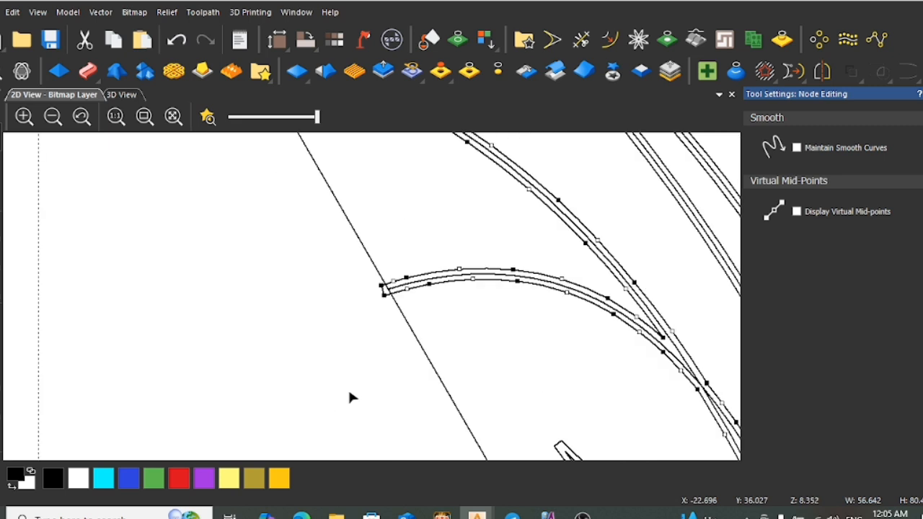
{"action": "left_click", "coordinate": [317, 299]}
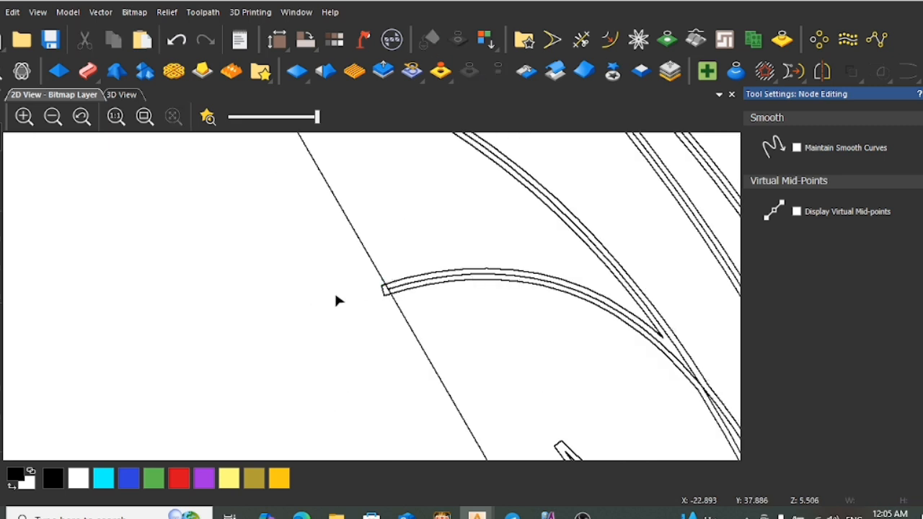
{"action": "left_click", "coordinate": [411, 283]}
{"action": "scroll", "coordinate": [433, 253], "scroll_direction": "down", "scroll_amount": 4}
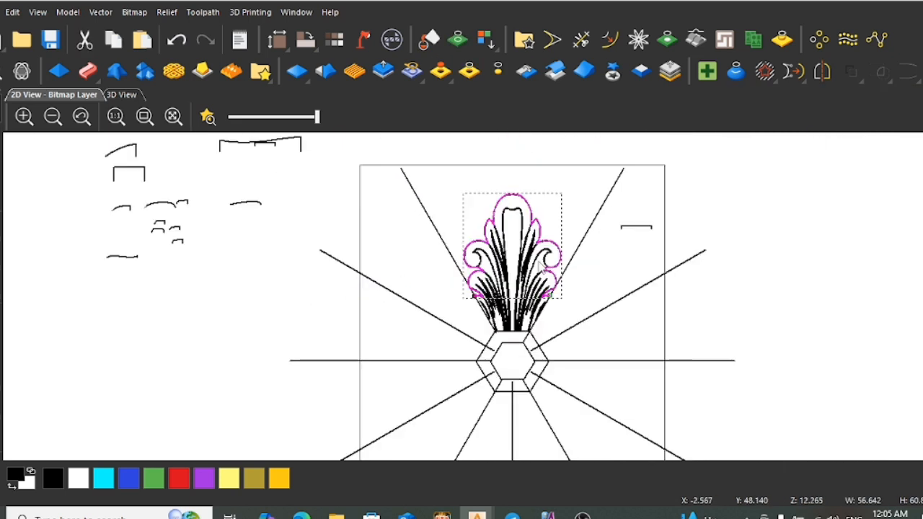
Show the relief preview behind the vectors and cut the outer contour where the right lower lobe meets the radial line
{"action": "left_click", "coordinate": [207, 116]}
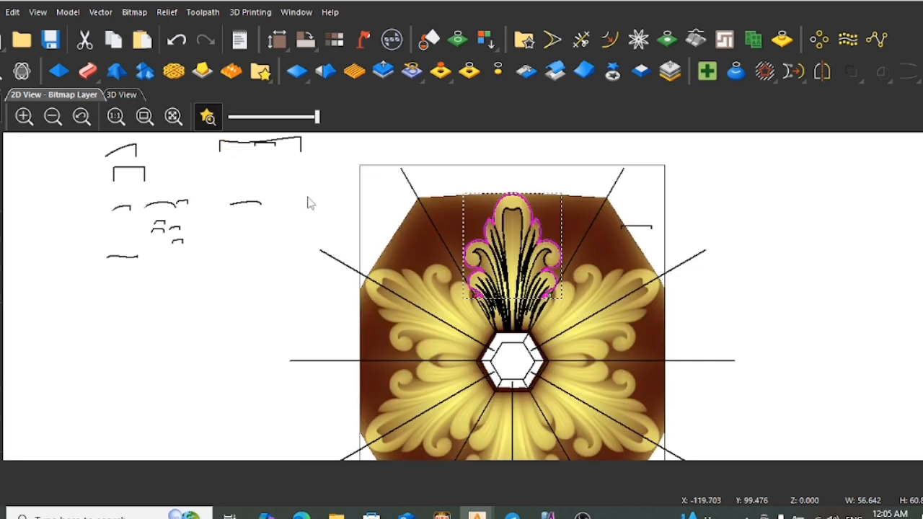
{"action": "scroll", "coordinate": [548, 289], "scroll_direction": "up", "scroll_amount": 5}
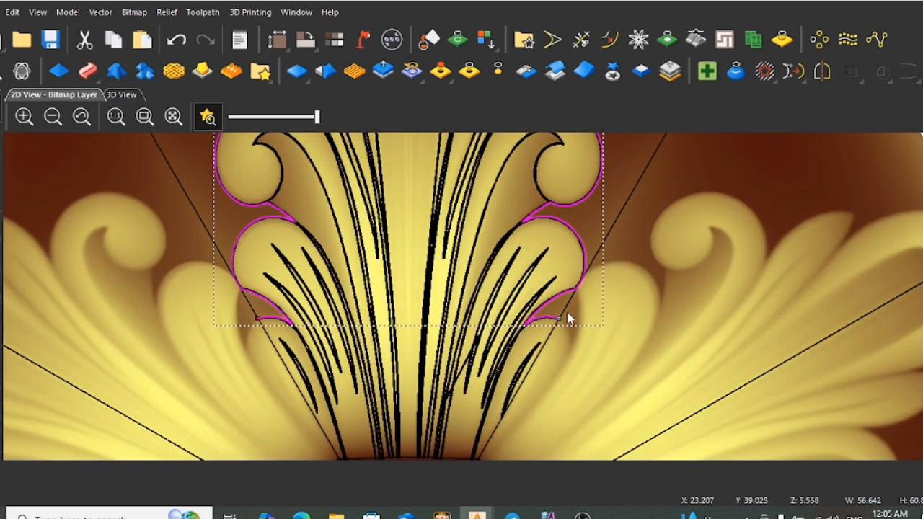
{"action": "scroll", "coordinate": [561, 315], "scroll_direction": "up", "scroll_amount": 2}
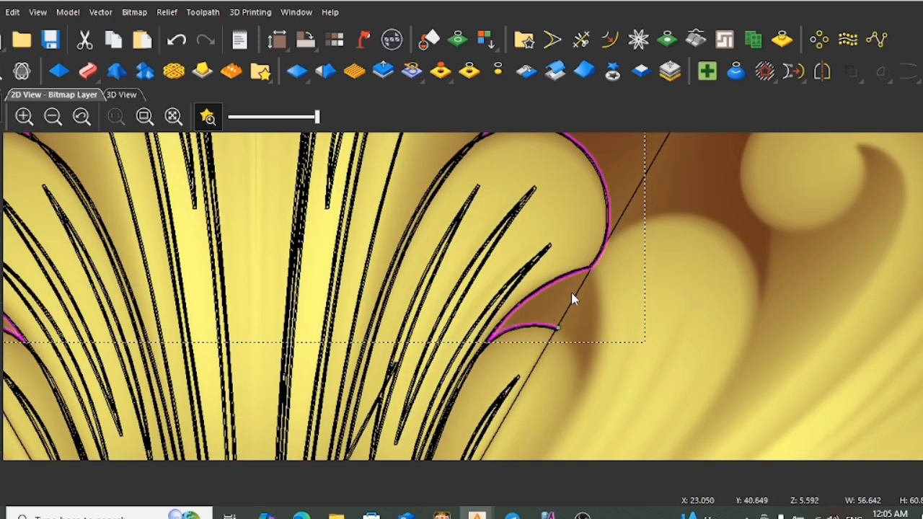
{"action": "scroll", "coordinate": [613, 225], "scroll_direction": "up", "scroll_amount": 3}
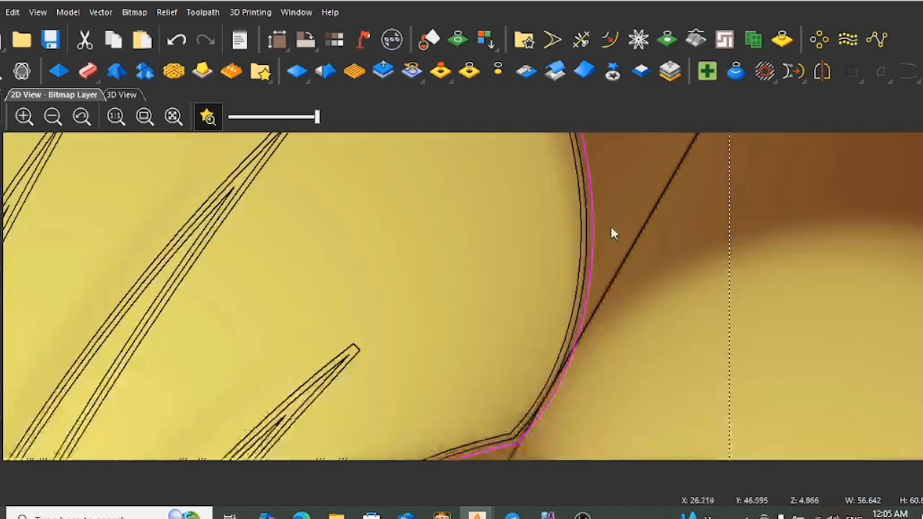
{"action": "double_click", "coordinate": [580, 329]}
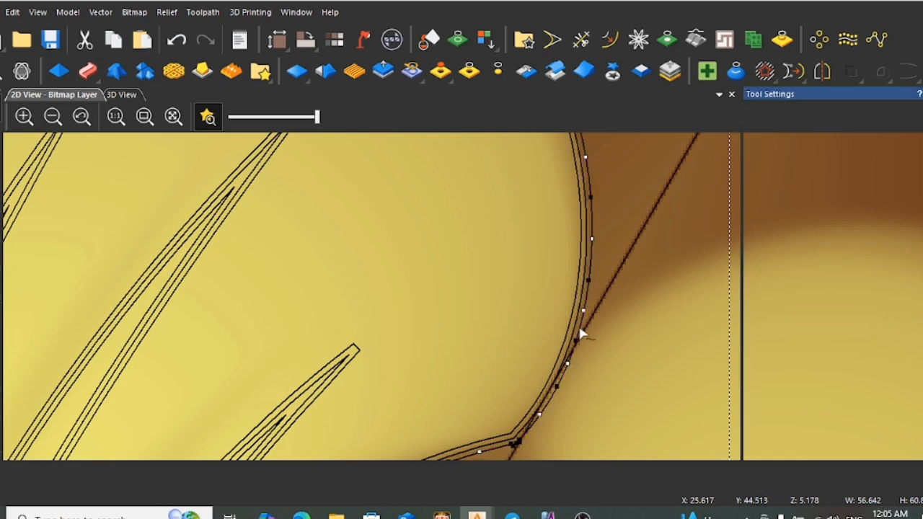
Cut the outer contour where the left lower lobe meets the radial line and select the remaining upper contour
{"action": "scroll", "coordinate": [465, 249], "scroll_direction": "down", "scroll_amount": 4}
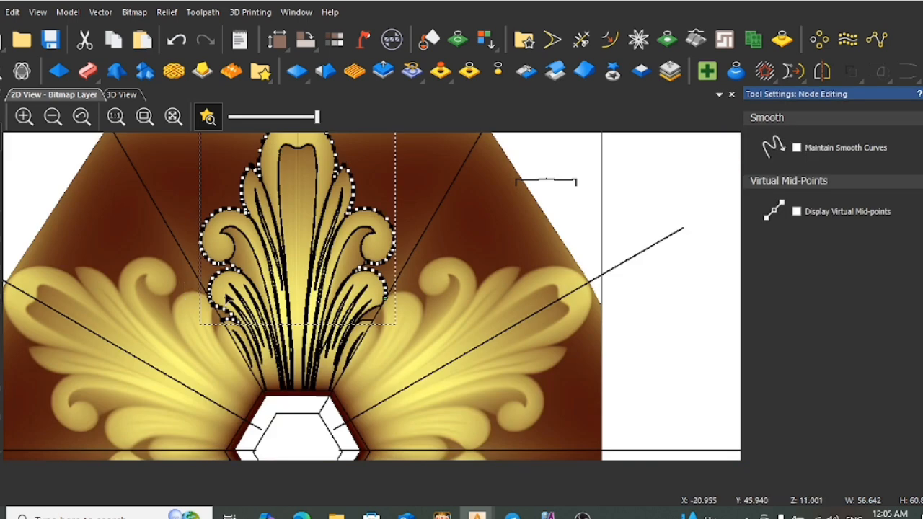
{"action": "scroll", "coordinate": [226, 300], "scroll_direction": "up", "scroll_amount": 5}
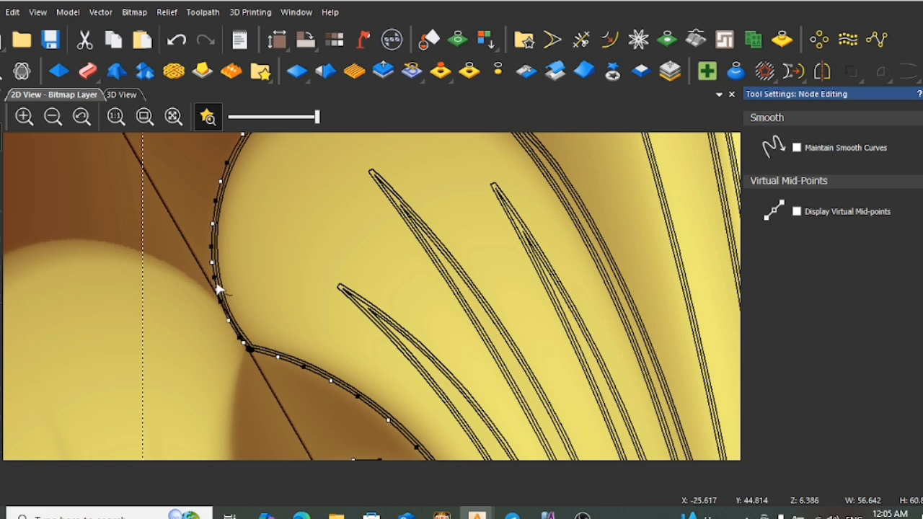
{"action": "left_click", "coordinate": [185, 284]}
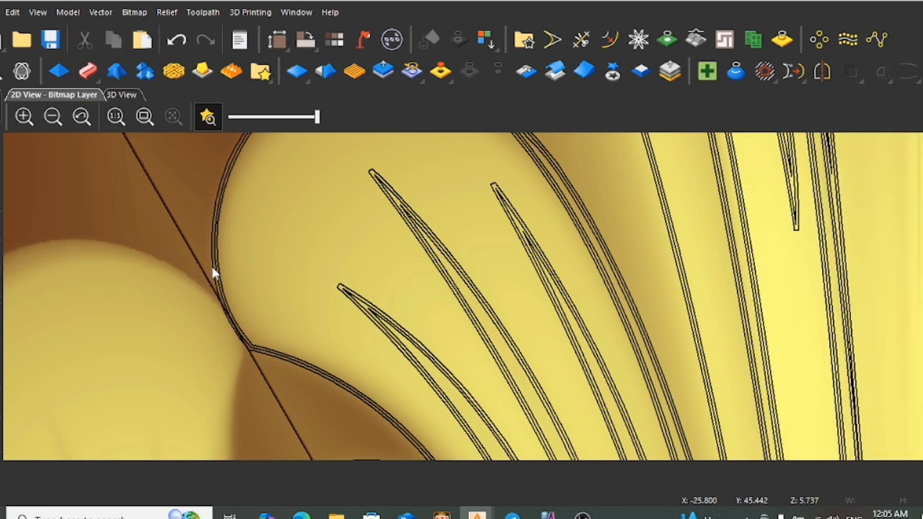
{"action": "left_click", "coordinate": [213, 273]}
Rotate-copy the petal contour around X 0, Y 0 as 6 objects over a total angle of 360 degrees
{"action": "scroll", "coordinate": [576, 250], "scroll_direction": "down", "scroll_amount": 5}
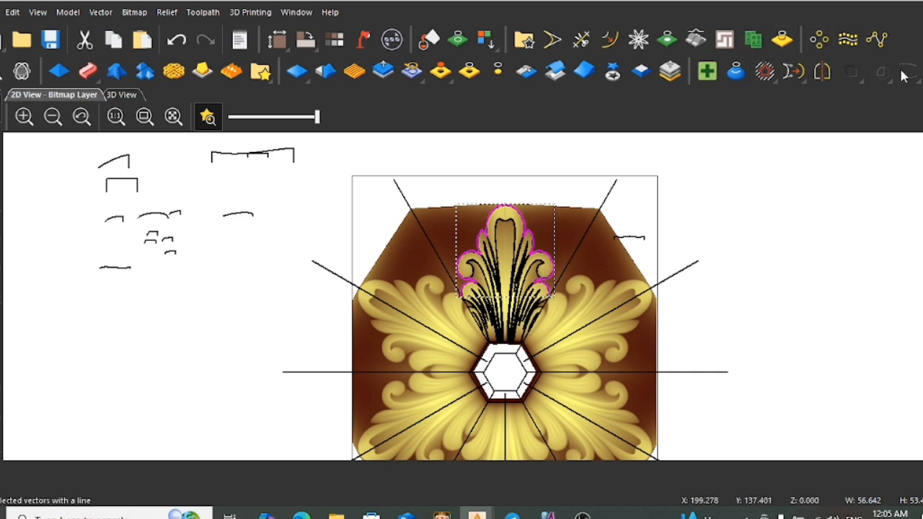
{"action": "left_click", "coordinate": [818, 42]}
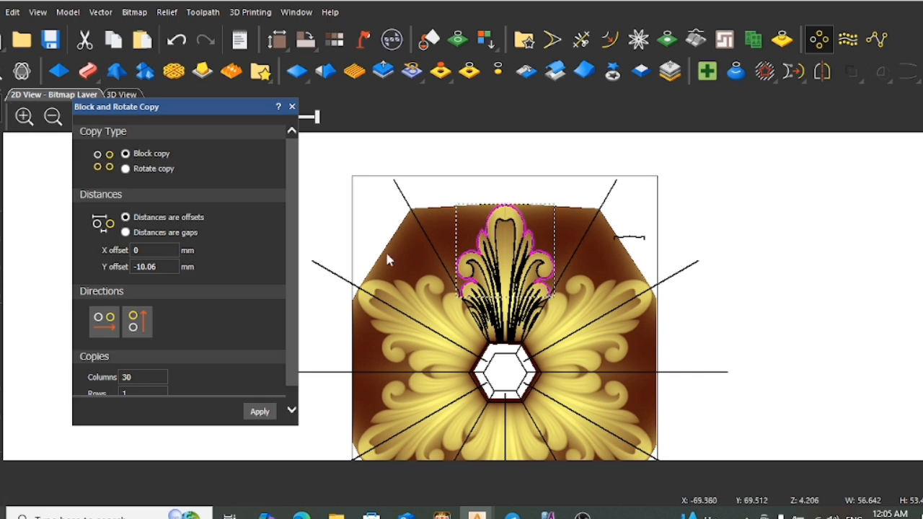
{"action": "left_click", "coordinate": [126, 168]}
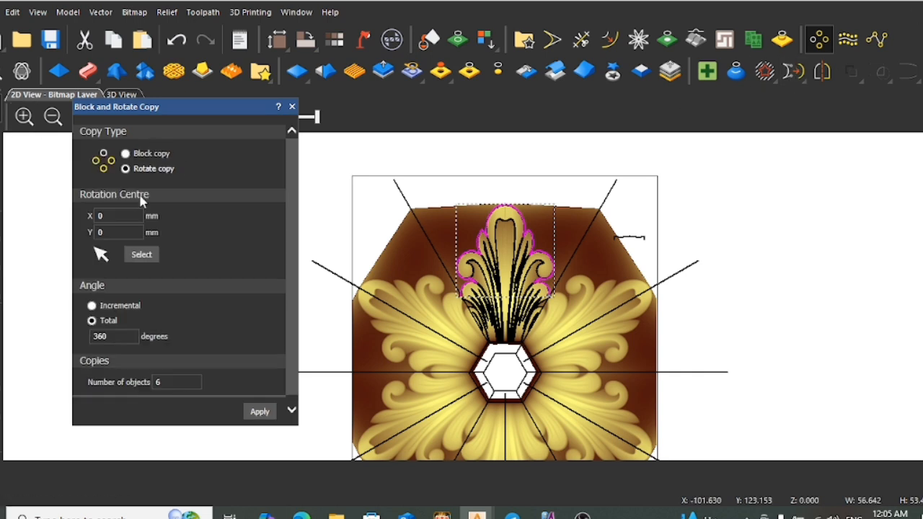
{"action": "scroll", "coordinate": [151, 282], "scroll_direction": "down", "scroll_amount": 1}
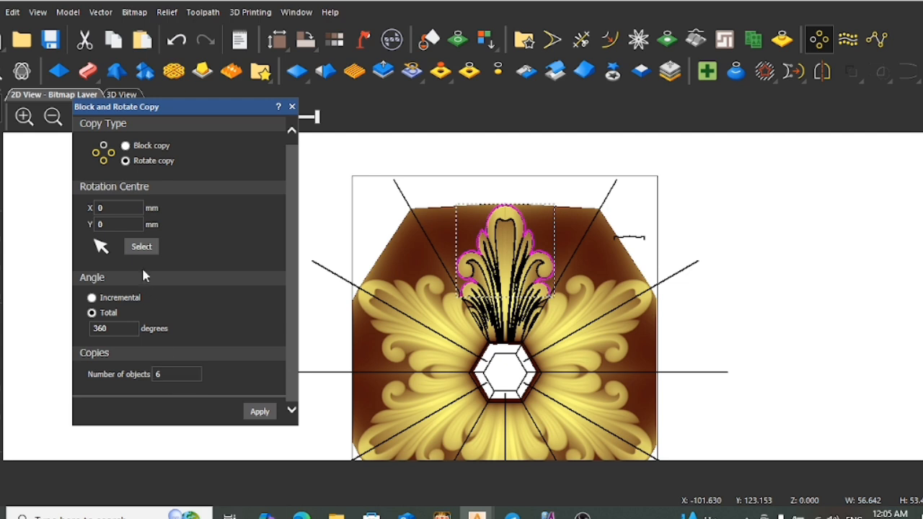
{"action": "left_click", "coordinate": [141, 246]}
{"action": "scroll", "coordinate": [505, 378], "scroll_direction": "up", "scroll_amount": 2}
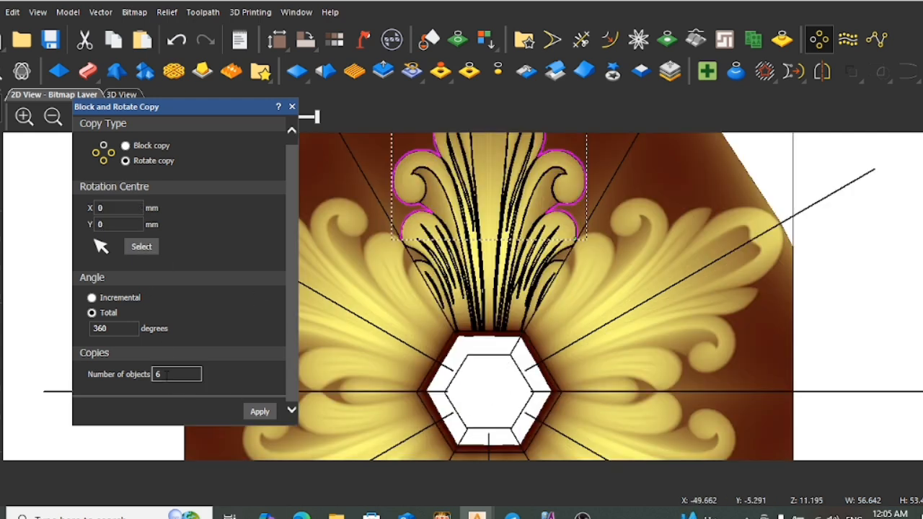
{"action": "left_click", "coordinate": [259, 412]}
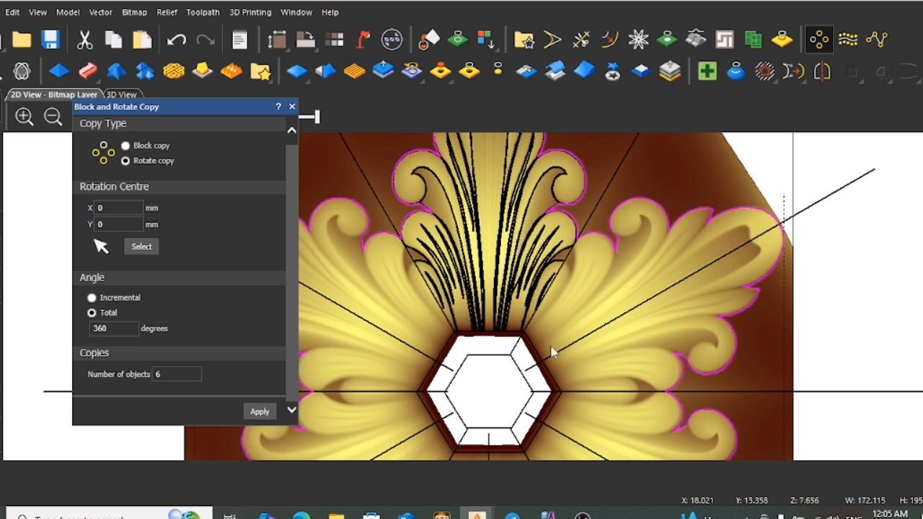
{"action": "left_click", "coordinate": [292, 107]}
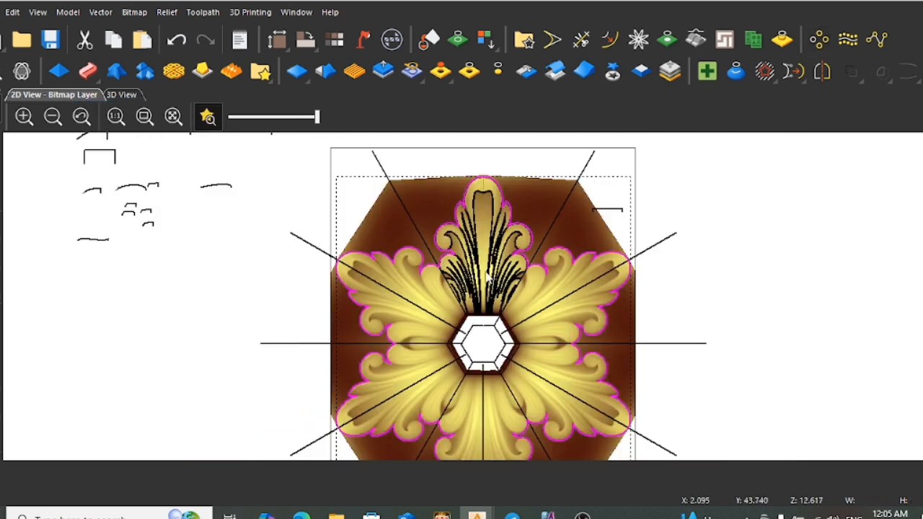
Join the six petal contours at their coincident nodes with a tolerance of 1 mm
{"action": "scroll", "coordinate": [445, 276], "scroll_direction": "up", "scroll_amount": 2}
{"action": "scroll", "coordinate": [445, 276], "scroll_direction": "down", "scroll_amount": 2}
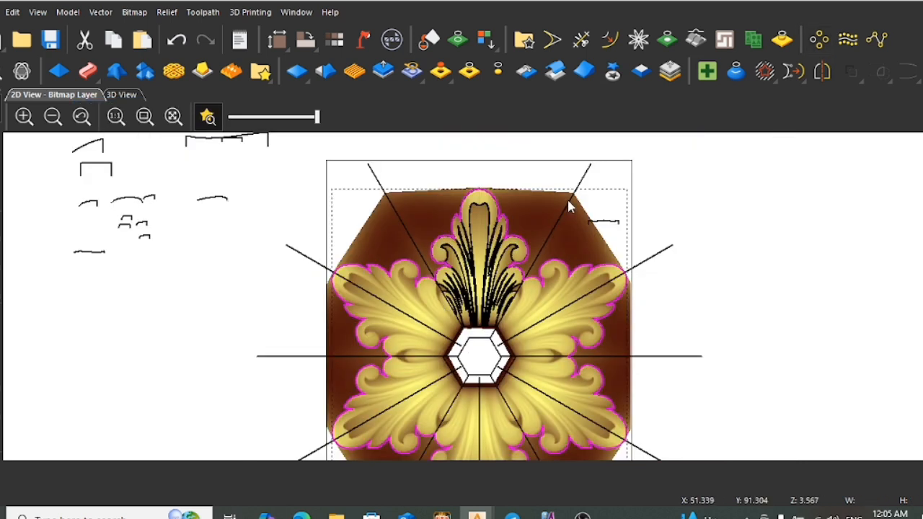
{"action": "scroll", "coordinate": [583, 268], "scroll_direction": "up", "scroll_amount": 2}
{"action": "right_click", "coordinate": [586, 271]}
{"action": "mouse_move", "coordinate": [637, 249]}
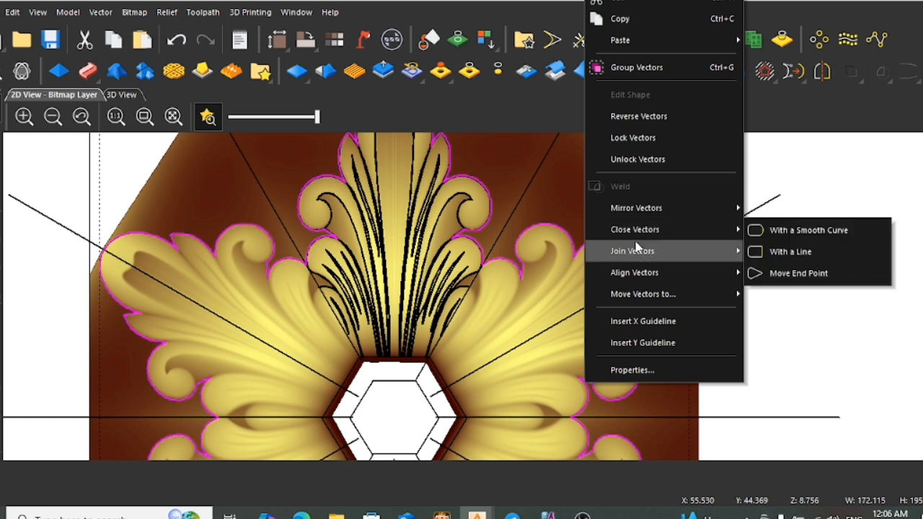
{"action": "left_click", "coordinate": [851, 178]}
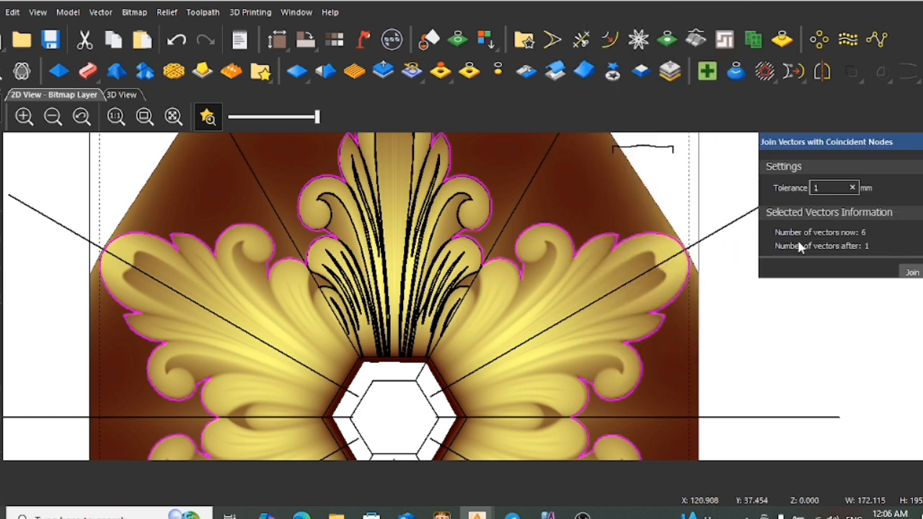
{"action": "left_click", "coordinate": [912, 273]}
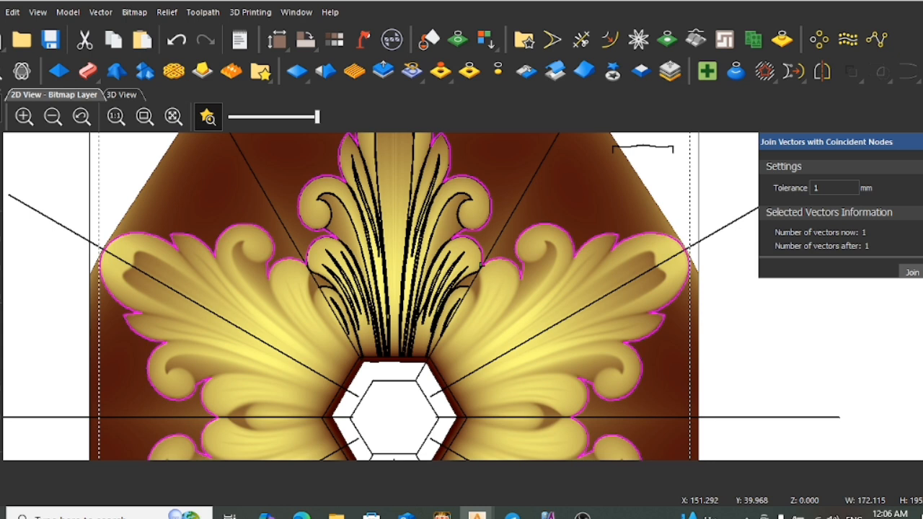
{"action": "left_click", "coordinate": [902, 233]}
{"action": "left_click", "coordinate": [657, 326]}
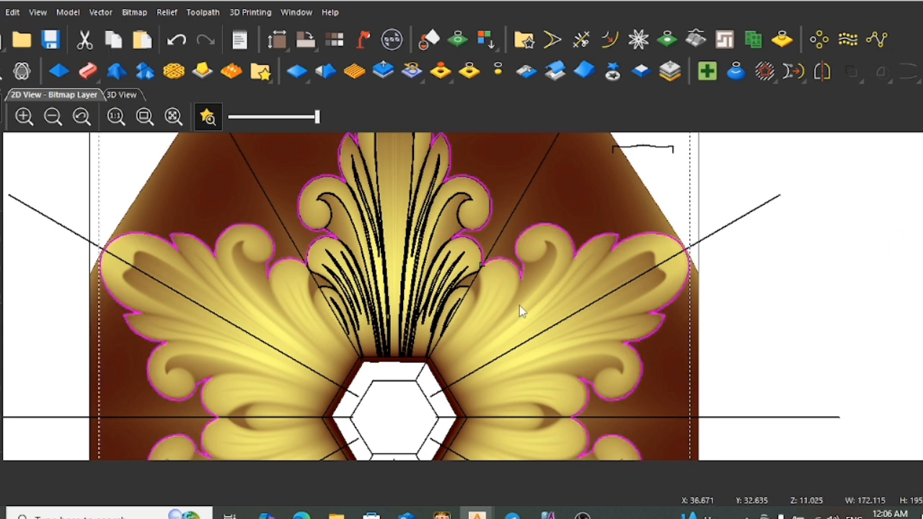
Close the joined rosette contour at the gap between the top petal and its right neighbour
{"action": "scroll", "coordinate": [484, 277], "scroll_direction": "up", "scroll_amount": 4}
{"action": "scroll", "coordinate": [486, 248], "scroll_direction": "up", "scroll_amount": 2}
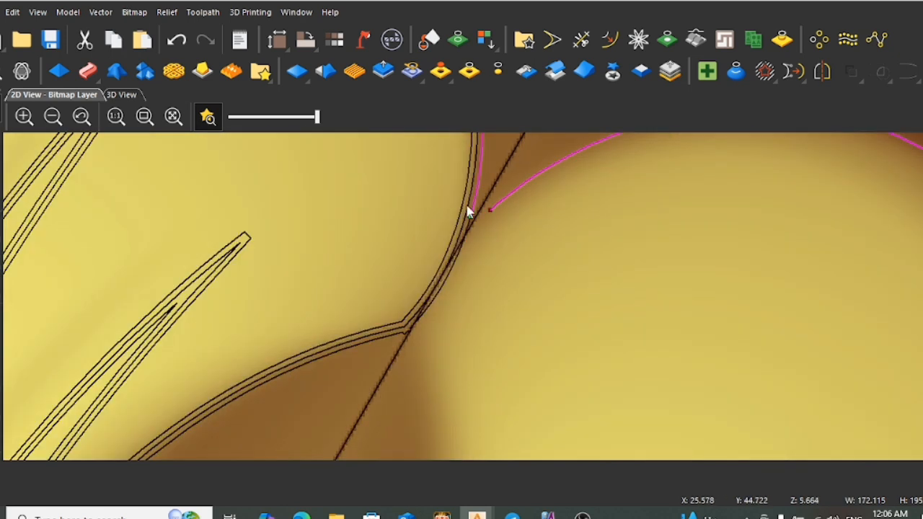
{"action": "right_click", "coordinate": [532, 249]}
{"action": "mouse_move", "coordinate": [583, 184]}
{"action": "left_click", "coordinate": [725, 184]}
{"action": "scroll", "coordinate": [662, 257], "scroll_direction": "down", "scroll_amount": 6}
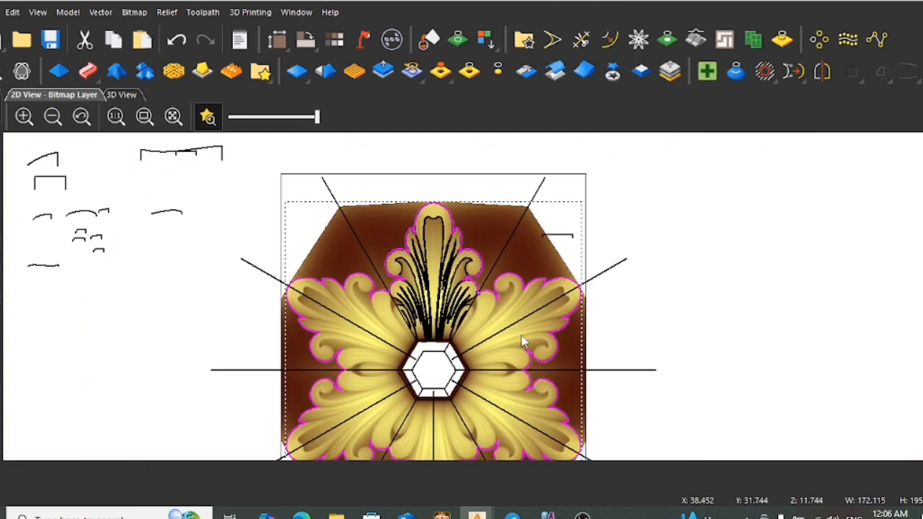
Examine the closed contour around all six petals against the relief preview
{"action": "scroll", "coordinate": [330, 387], "scroll_direction": "up", "scroll_amount": 5}
{"action": "scroll", "coordinate": [498, 381], "scroll_direction": "down", "scroll_amount": 5}
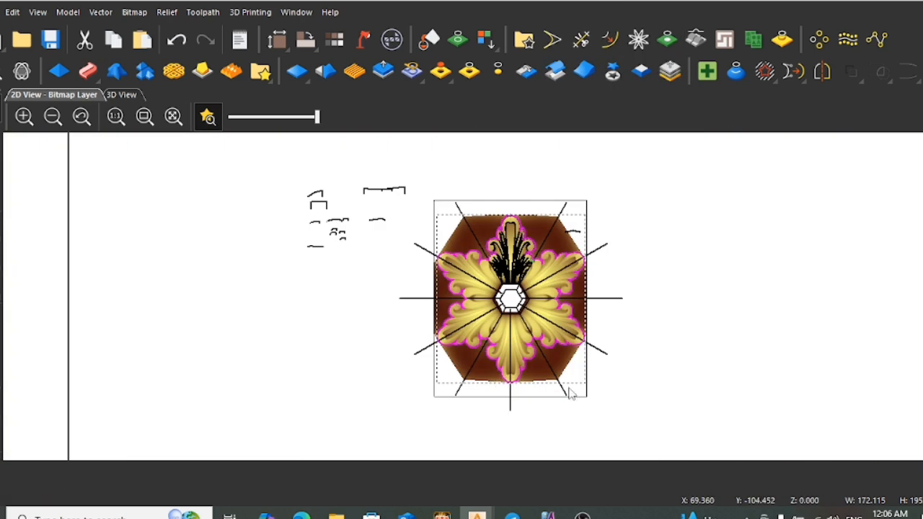
{"action": "scroll", "coordinate": [553, 298], "scroll_direction": "up", "scroll_amount": 4}
{"action": "scroll", "coordinate": [429, 304], "scroll_direction": "up", "scroll_amount": 2}
{"action": "scroll", "coordinate": [401, 269], "scroll_direction": "down", "scroll_amount": 5}
{"action": "scroll", "coordinate": [516, 289], "scroll_direction": "up", "scroll_amount": 3}
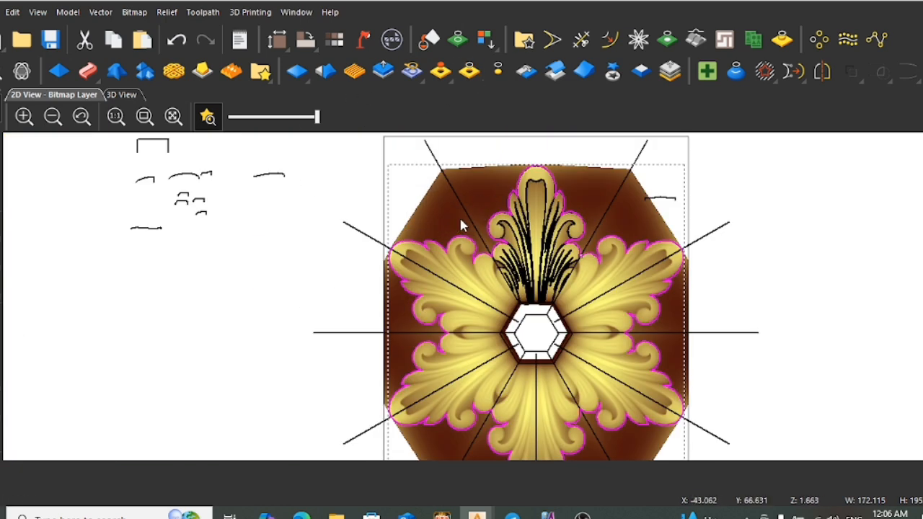
{"action": "scroll", "coordinate": [694, 245], "scroll_direction": "down", "scroll_amount": 3}
{"action": "scroll", "coordinate": [557, 318], "scroll_direction": "up", "scroll_amount": 1}
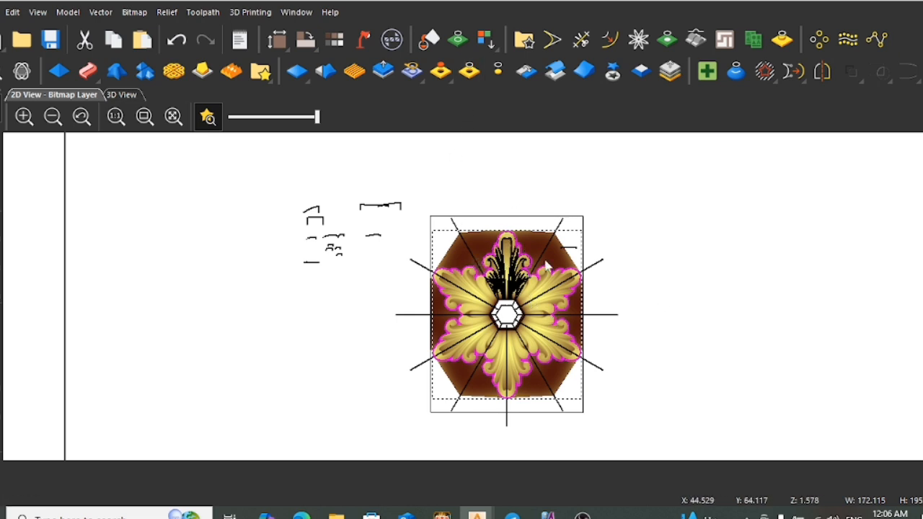
{"action": "scroll", "coordinate": [546, 266], "scroll_direction": "down", "scroll_amount": 3}
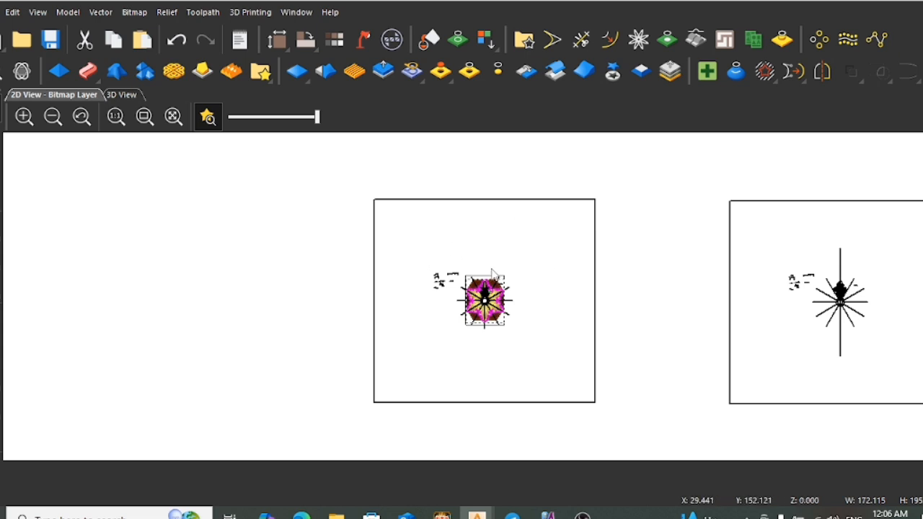
Remove the relief outside the closed rosette contour and deselect the contour
{"action": "left_click", "coordinate": [499, 71]}
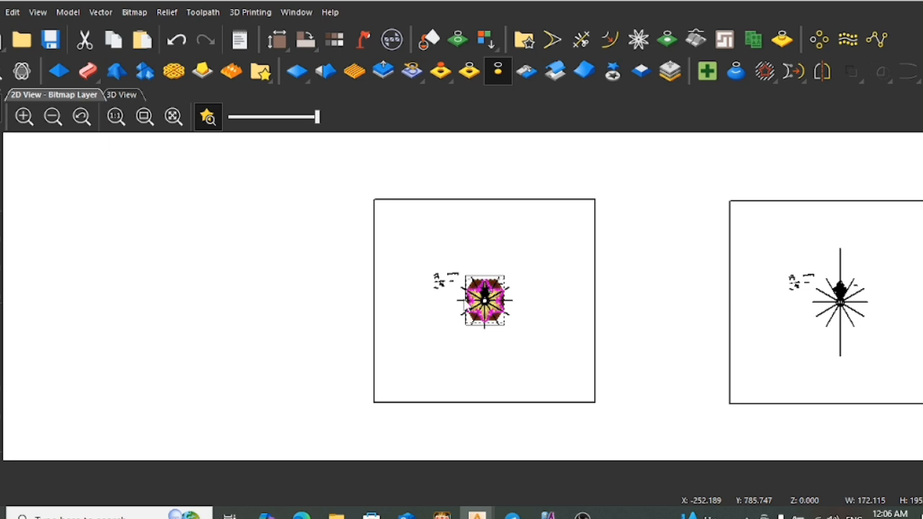
{"action": "left_click", "coordinate": [474, 328]}
{"action": "scroll", "coordinate": [466, 318], "scroll_direction": "up", "scroll_amount": 2}
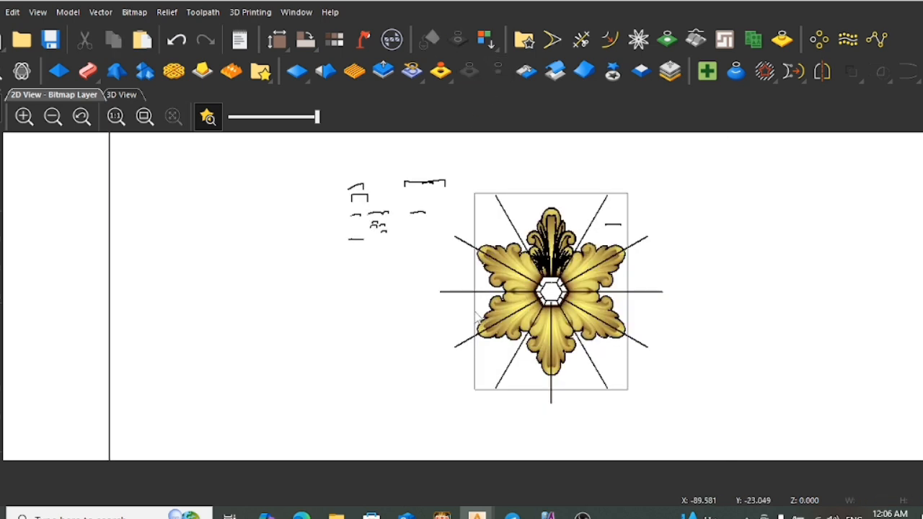
Undo the removal of the relief outside the rosette contour
{"action": "scroll", "coordinate": [476, 313], "scroll_direction": "down", "scroll_amount": 2}
{"action": "scroll", "coordinate": [424, 339], "scroll_direction": "up", "scroll_amount": 1}
{"action": "scroll", "coordinate": [586, 280], "scroll_direction": "up", "scroll_amount": 4}
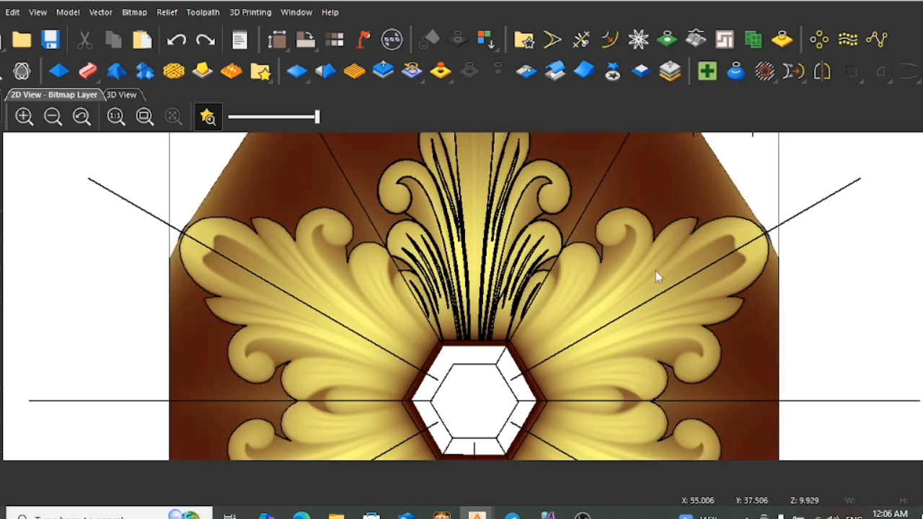
{"action": "scroll", "coordinate": [649, 238], "scroll_direction": "down", "scroll_amount": 5}
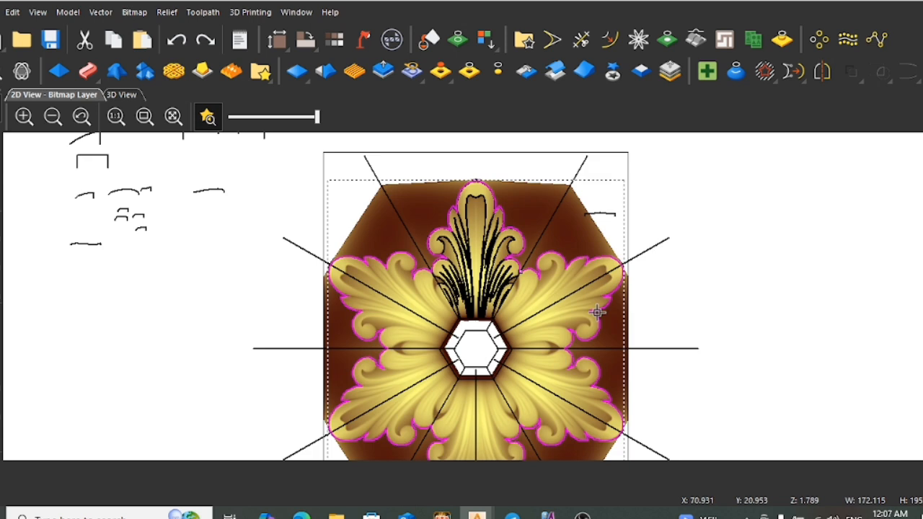
Draw a rectangle about 232 by 251 mm enclosing the whole rosette relief
{"action": "left_click", "coordinate": [0, 349]}
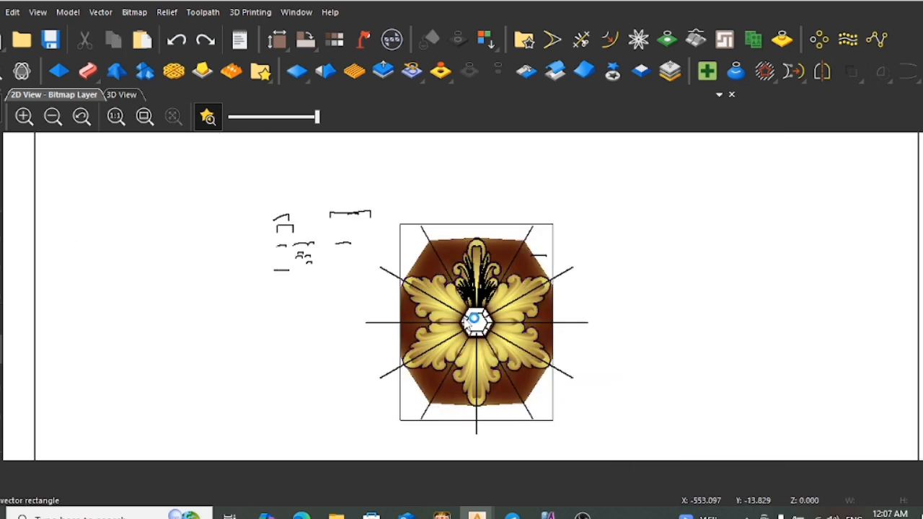
{"action": "left_click_drag", "start_coordinate": [368, 211], "coordinate": [571, 426]}
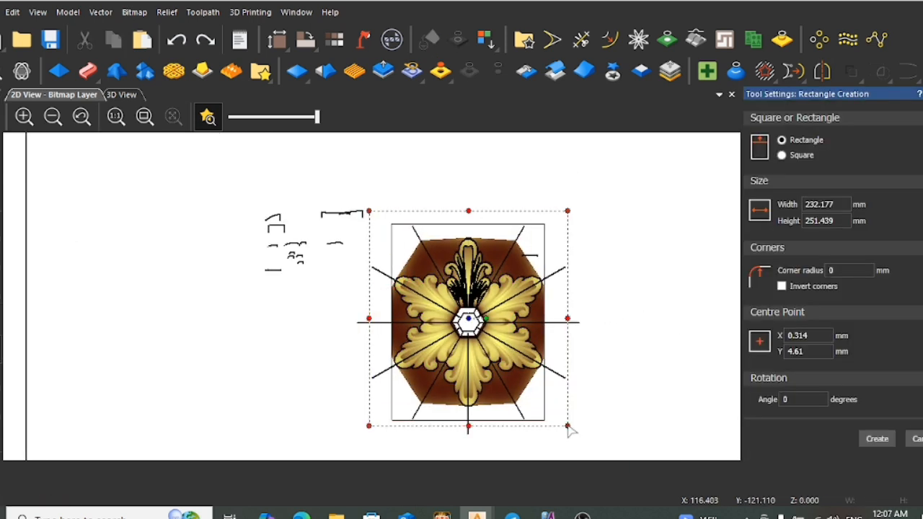
{"action": "key", "text": "Escape"}
Clear the relief between the closed rosette contour and the enclosing rectangle, and deselect both vectors
{"action": "scroll", "coordinate": [512, 373], "scroll_direction": "up", "scroll_amount": 4}
{"action": "left_click", "coordinate": [498, 390], "text": "shift"}
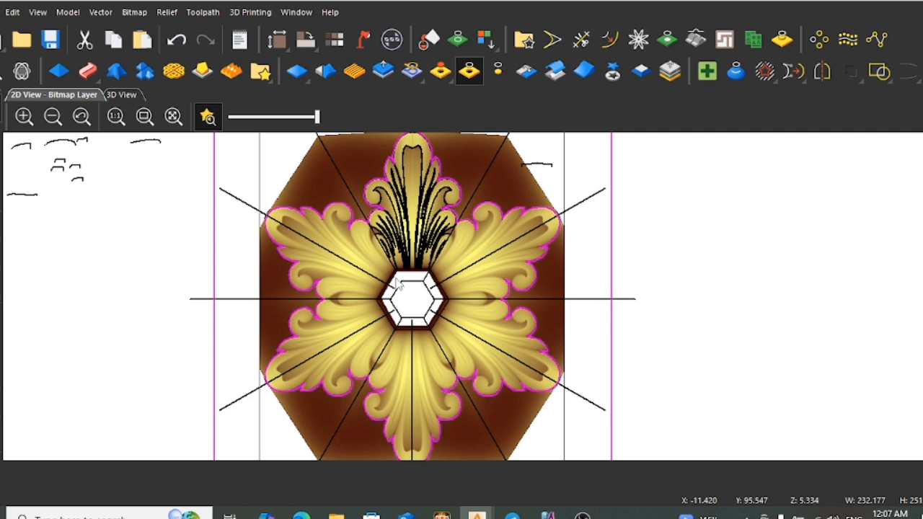
{"action": "scroll", "coordinate": [437, 296], "scroll_direction": "down", "scroll_amount": 1}
{"action": "scroll", "coordinate": [451, 304], "scroll_direction": "up", "scroll_amount": 1}
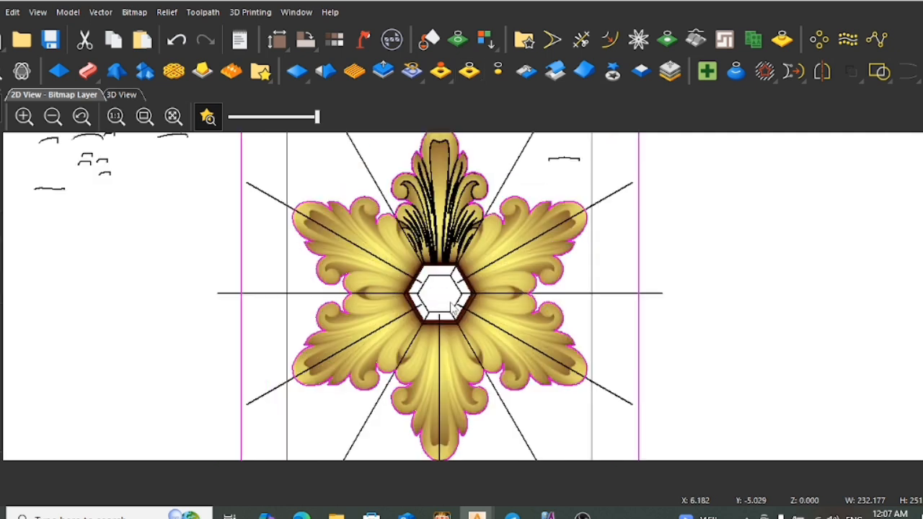
{"action": "left_click", "coordinate": [719, 270]}
Join the two halves of the inner central hexagon into one vector
{"action": "scroll", "coordinate": [462, 326], "scroll_direction": "up", "scroll_amount": 3}
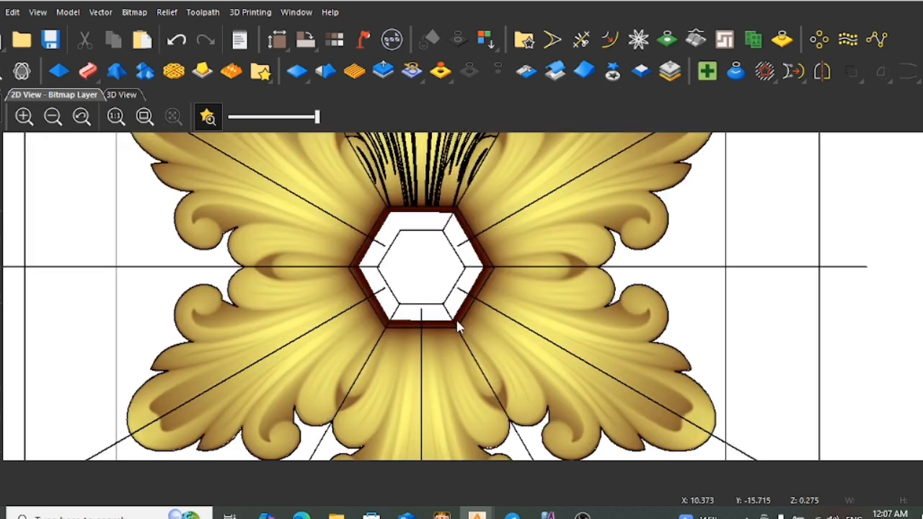
{"action": "left_click", "coordinate": [427, 290]}
{"action": "left_click", "coordinate": [376, 289]}
{"action": "left_click", "coordinate": [407, 293], "text": "shift"}
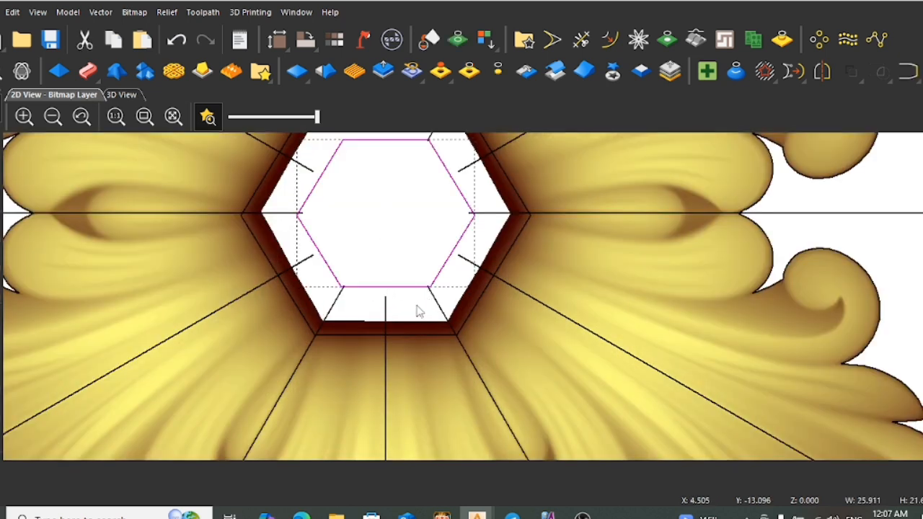
{"action": "right_click", "coordinate": [417, 309]}
{"action": "mouse_move", "coordinate": [504, 251]}
{"action": "left_click", "coordinate": [618, 252]}
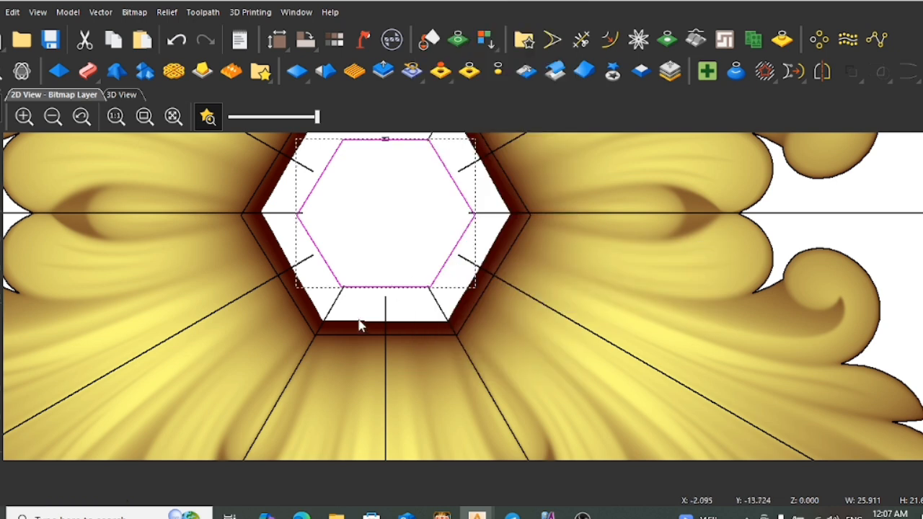
Join the two halves of the outer central hexagon into one vector
{"action": "left_click", "coordinate": [368, 335]}
{"action": "left_click", "coordinate": [436, 336], "text": "shift"}
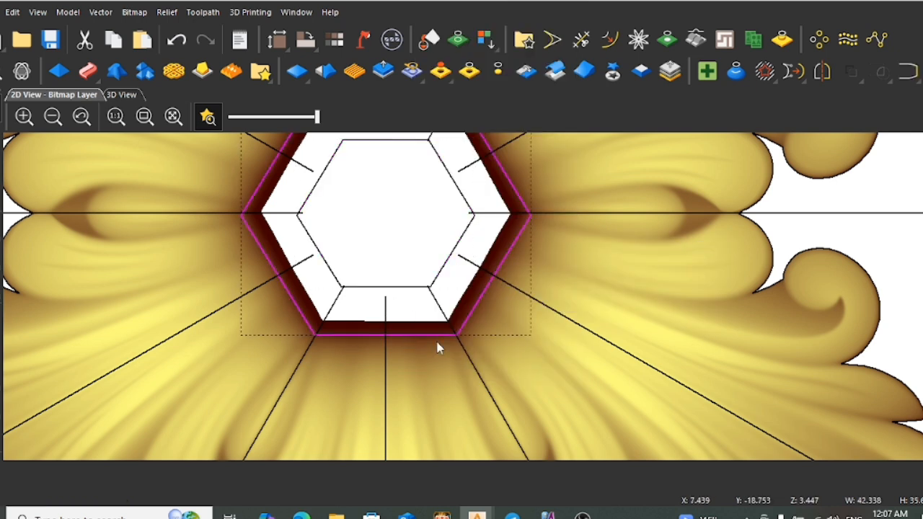
{"action": "right_click", "coordinate": [437, 339]}
{"action": "left_click", "coordinate": [602, 253]}
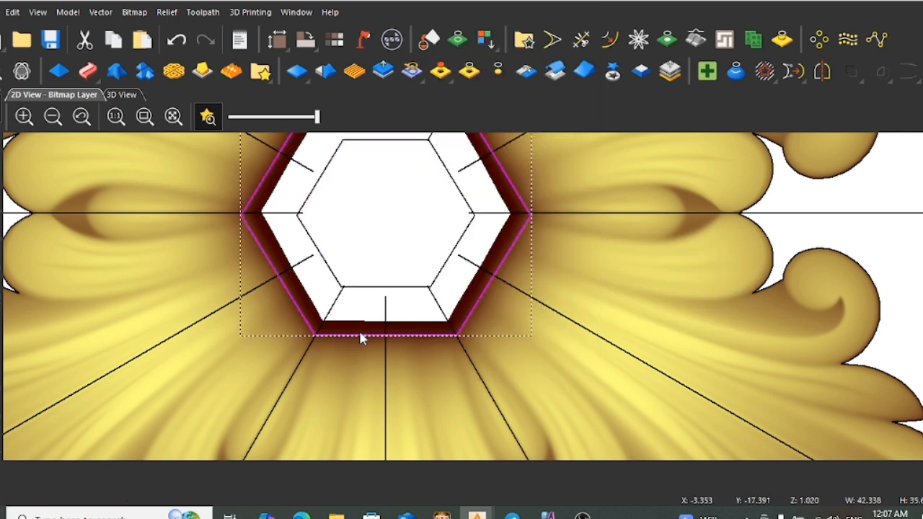
Cut the outer hexagon at its upper-left, left and lower-left corner nodes
{"action": "scroll", "coordinate": [345, 332], "scroll_direction": "up", "scroll_amount": 2}
{"action": "scroll", "coordinate": [283, 343], "scroll_direction": "down", "scroll_amount": 3}
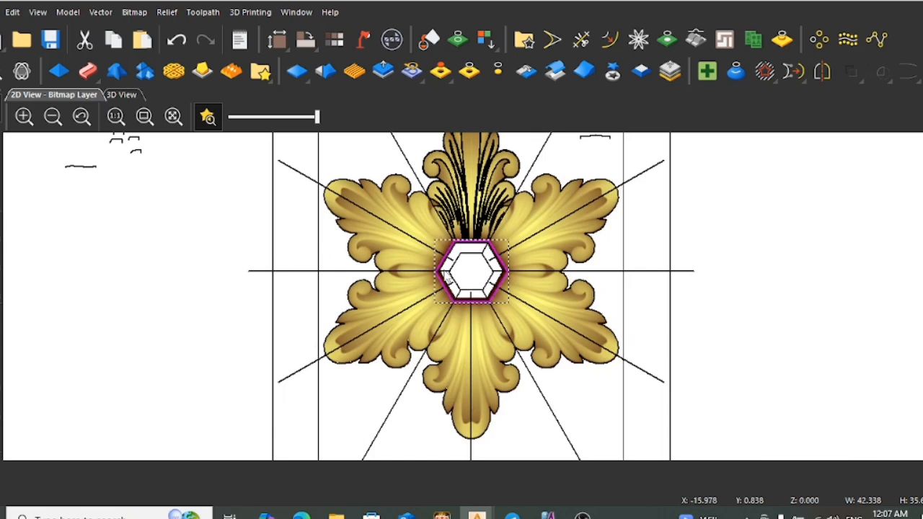
{"action": "scroll", "coordinate": [447, 278], "scroll_direction": "up", "scroll_amount": 2}
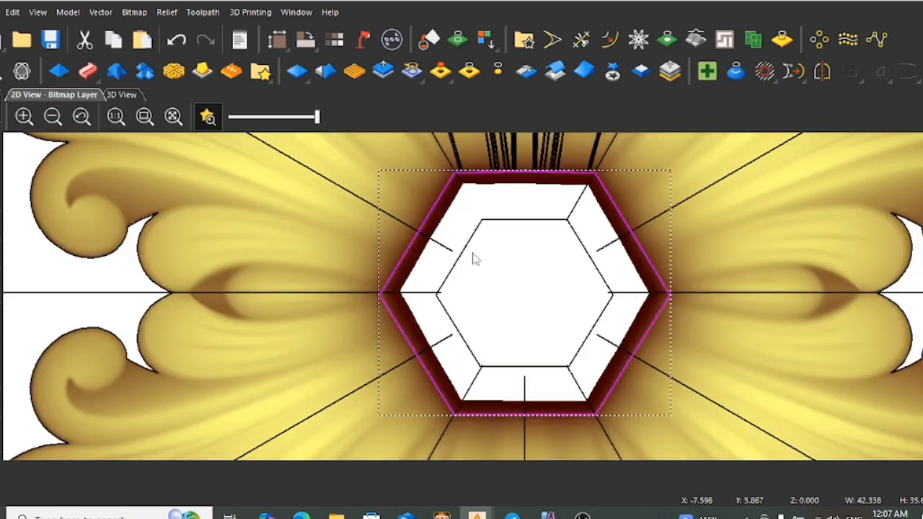
{"action": "double_click", "coordinate": [455, 173]}
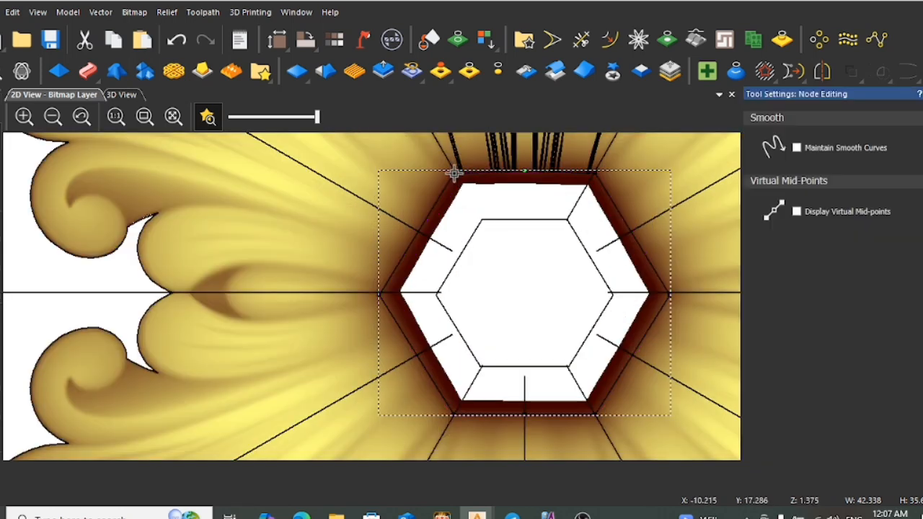
{"action": "left_click", "coordinate": [379, 295]}
{"action": "left_click", "coordinate": [454, 414]}
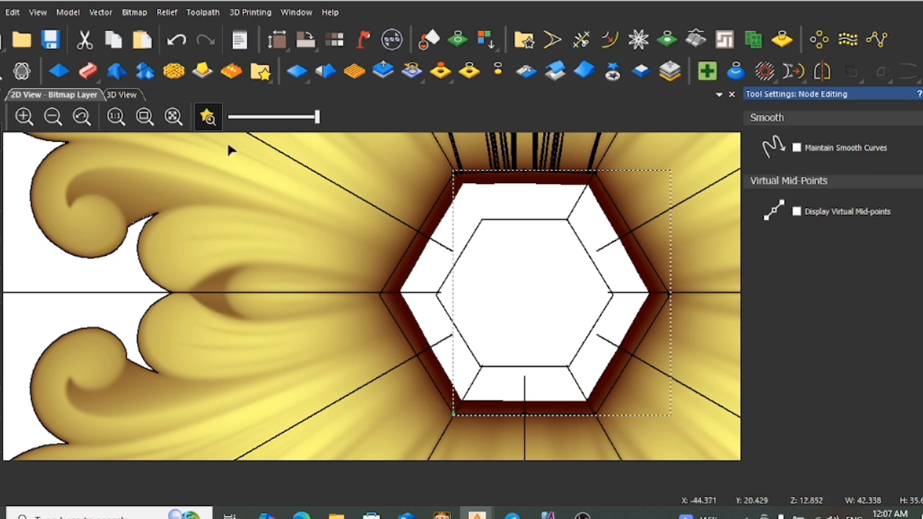
Hide the relief preview and cut the outer hexagon at its remaining corners into six separate sides
{"action": "left_click", "coordinate": [207, 119]}
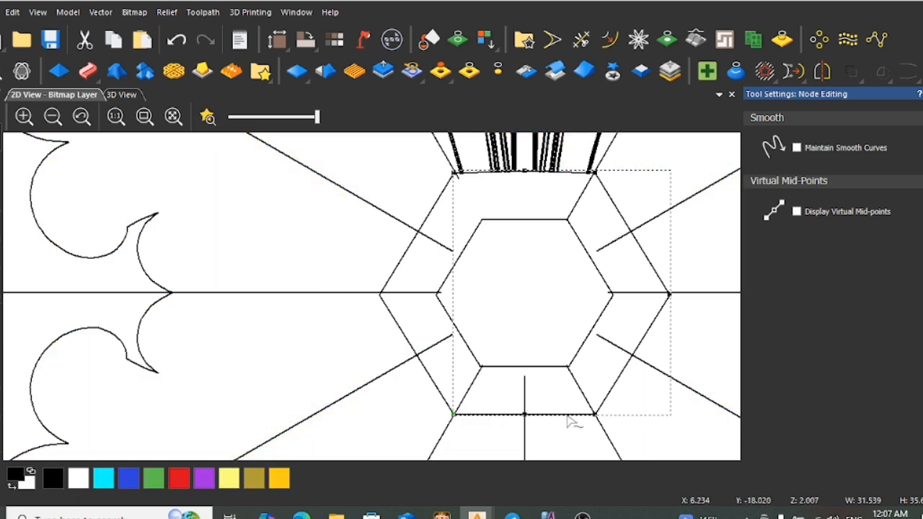
{"action": "left_click", "coordinate": [596, 414]}
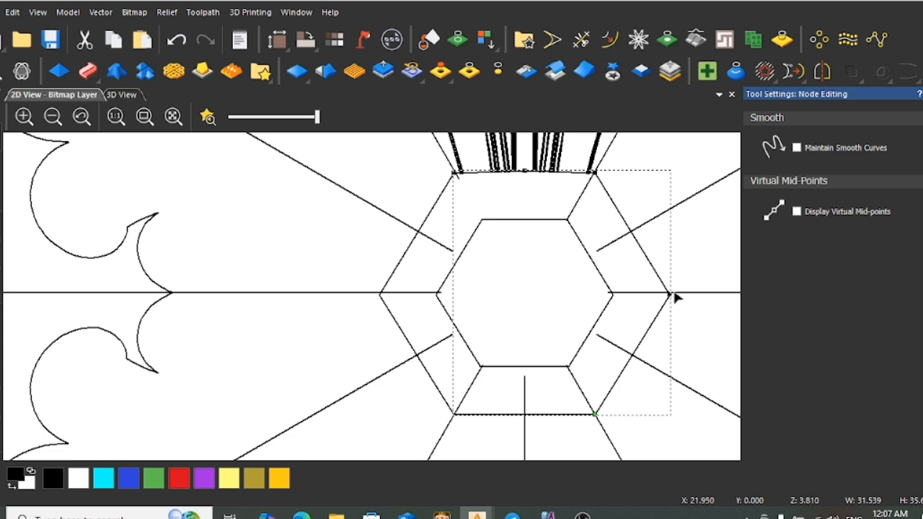
{"action": "left_click", "coordinate": [669, 296]}
{"action": "left_click", "coordinate": [652, 325]}
{"action": "left_click", "coordinate": [570, 416]}
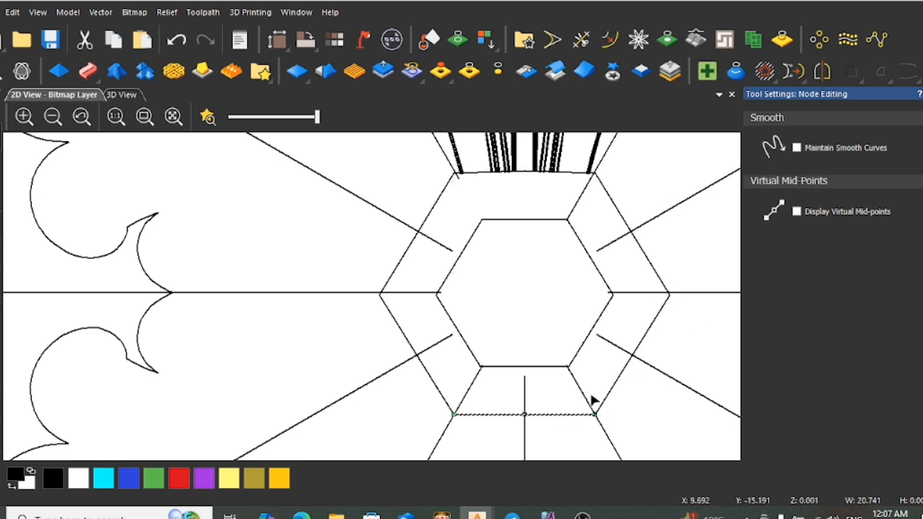
{"action": "left_click", "coordinate": [629, 228]}
{"action": "left_click", "coordinate": [596, 177]}
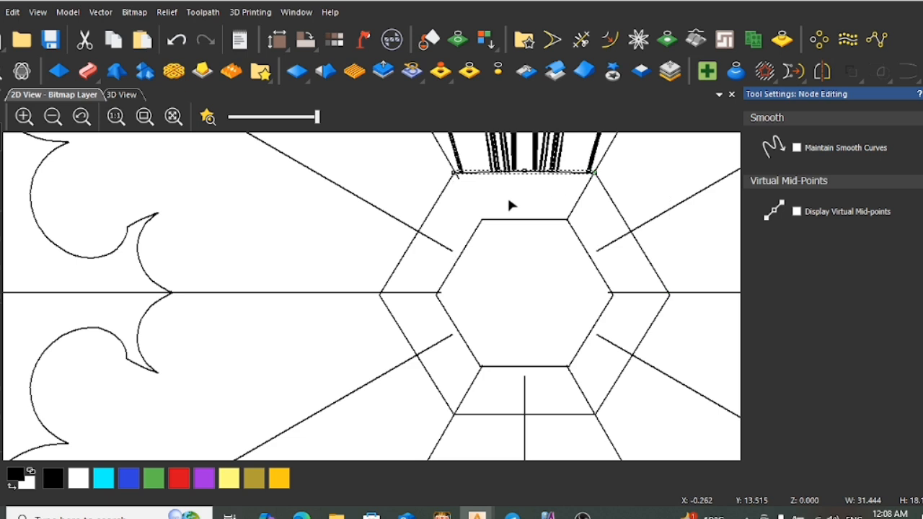
{"action": "left_click", "coordinate": [447, 190]}
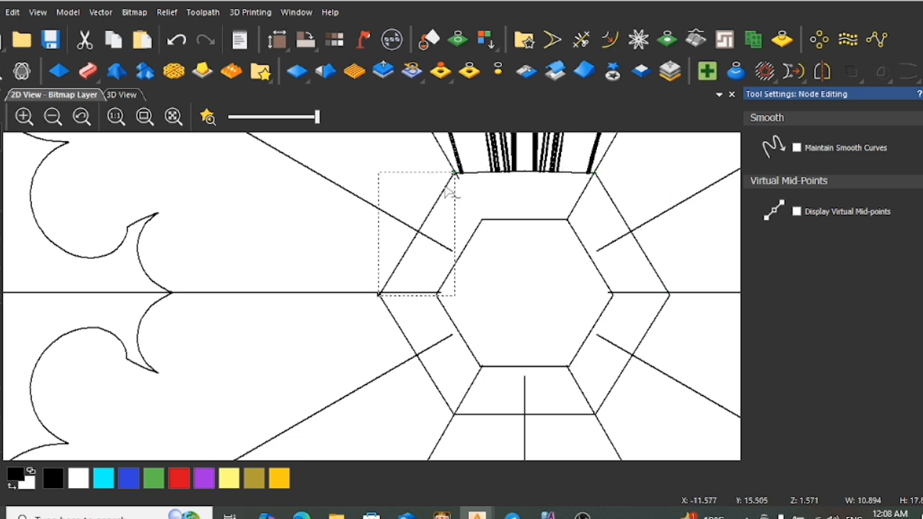
Cut the inner hexagon at its corner nodes into separate sides and leave node editing
{"action": "left_click", "coordinate": [471, 245]}
{"action": "left_click", "coordinate": [481, 220]}
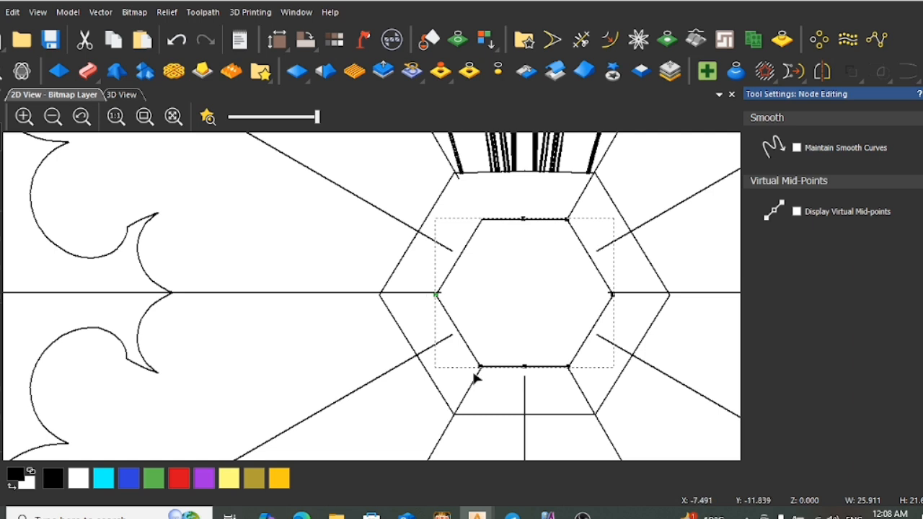
{"action": "key", "text": "c"}
{"action": "key", "text": "c"}
{"action": "key", "text": "c"}
{"action": "key", "text": "c"}
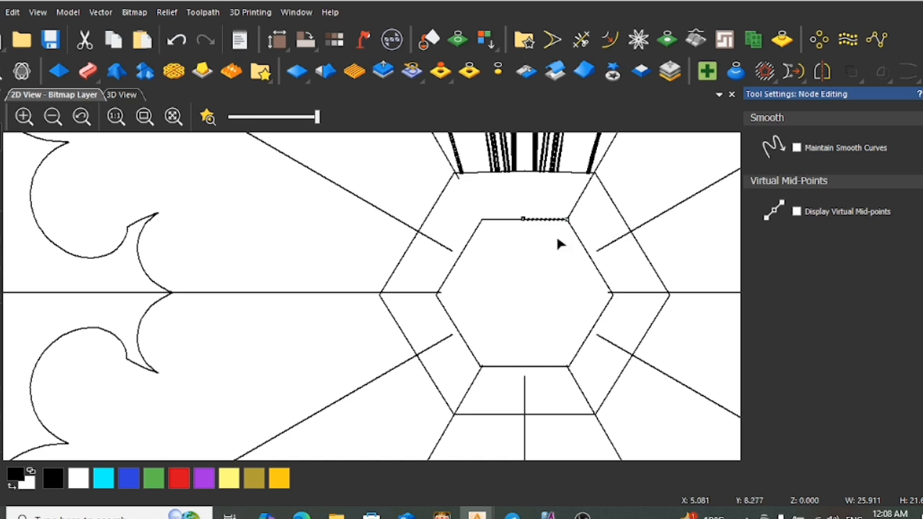
{"action": "left_click", "coordinate": [543, 260]}
{"action": "key", "text": "n"}
Join the two halves of the inner hexagon's top side into one line and deselect it
{"action": "left_click", "coordinate": [533, 219]}
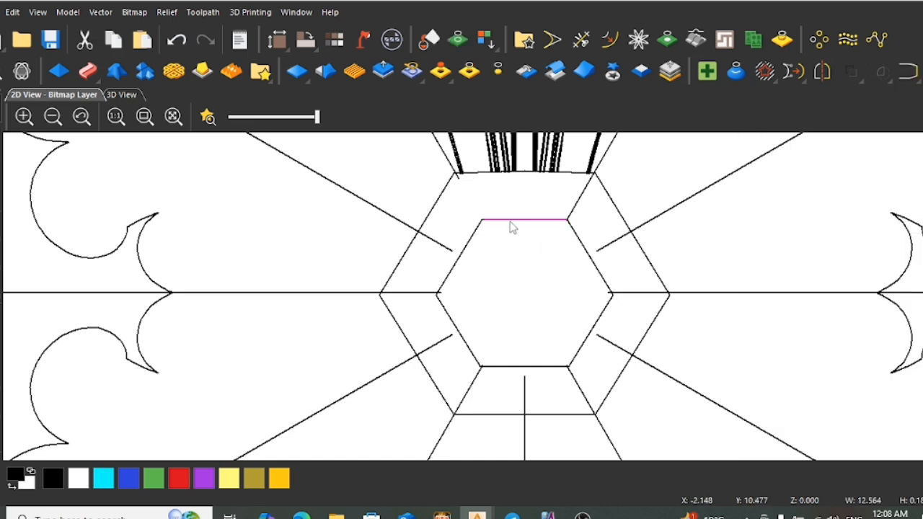
{"action": "right_click", "coordinate": [512, 225]}
{"action": "left_click", "coordinate": [689, 257]}
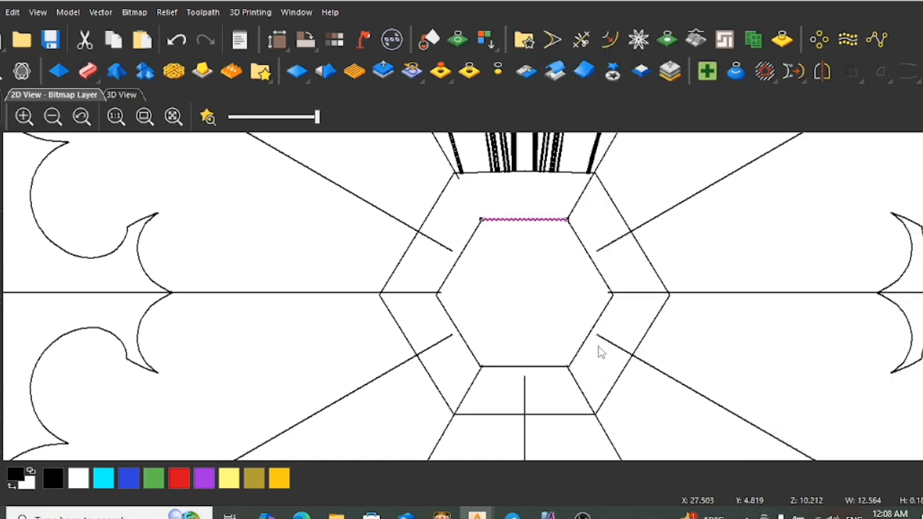
{"action": "left_click", "coordinate": [537, 367]}
{"action": "left_click", "coordinate": [539, 317]}
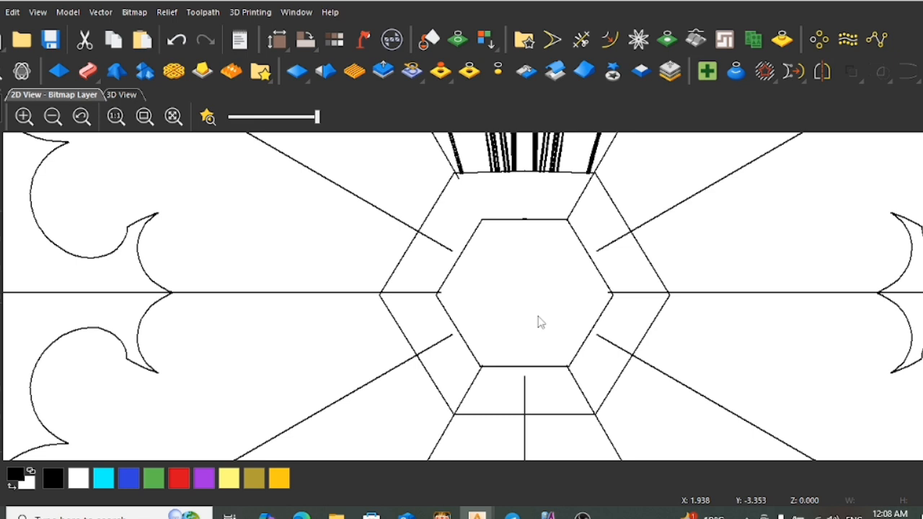
Check individual sides of the inner and outer hexagons by selecting them one by one and together
{"action": "left_click", "coordinate": [597, 274]}
{"action": "left_click", "coordinate": [633, 264]}
{"action": "left_click", "coordinate": [658, 285]}
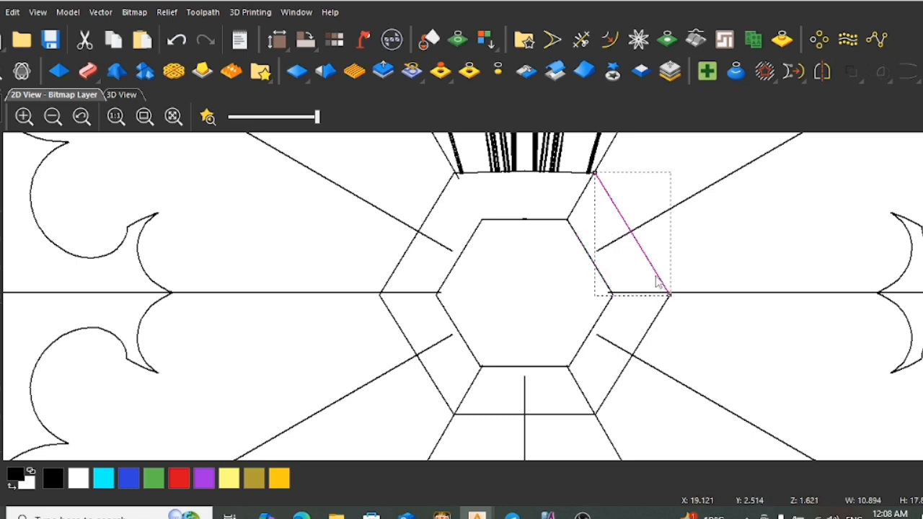
{"action": "left_click", "coordinate": [607, 290], "text": "shift"}
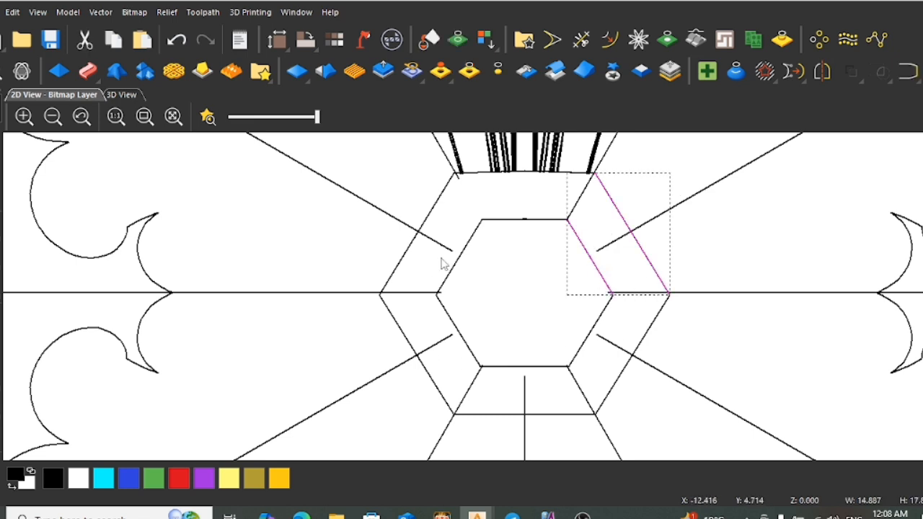
{"action": "left_click", "coordinate": [617, 224]}
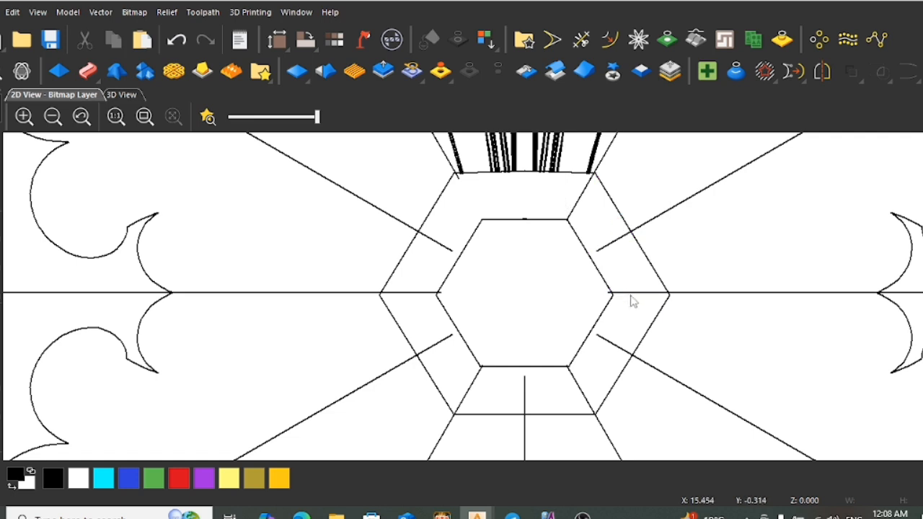
{"action": "left_click", "coordinate": [603, 322]}
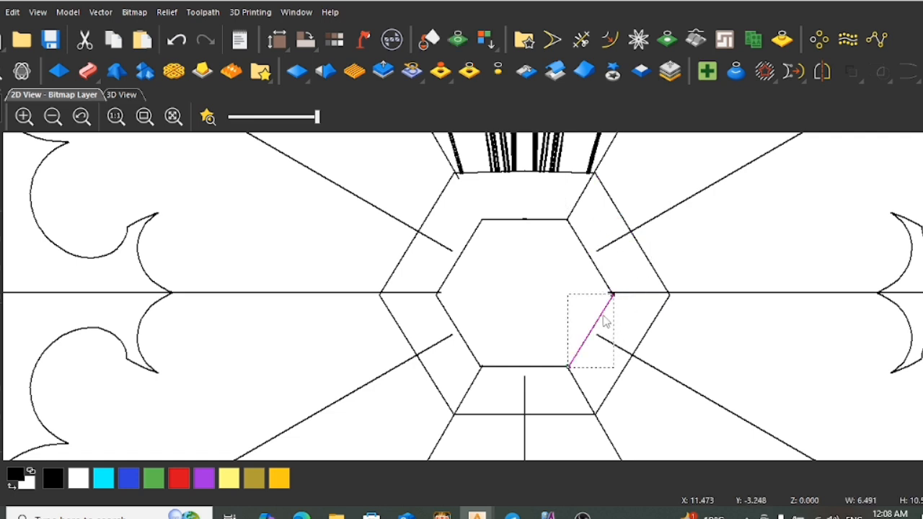
{"action": "left_click", "coordinate": [647, 331], "text": "shift"}
{"action": "left_click", "coordinate": [600, 297]}
{"action": "left_click", "coordinate": [606, 305]}
{"action": "left_click", "coordinate": [605, 279], "text": "shift"}
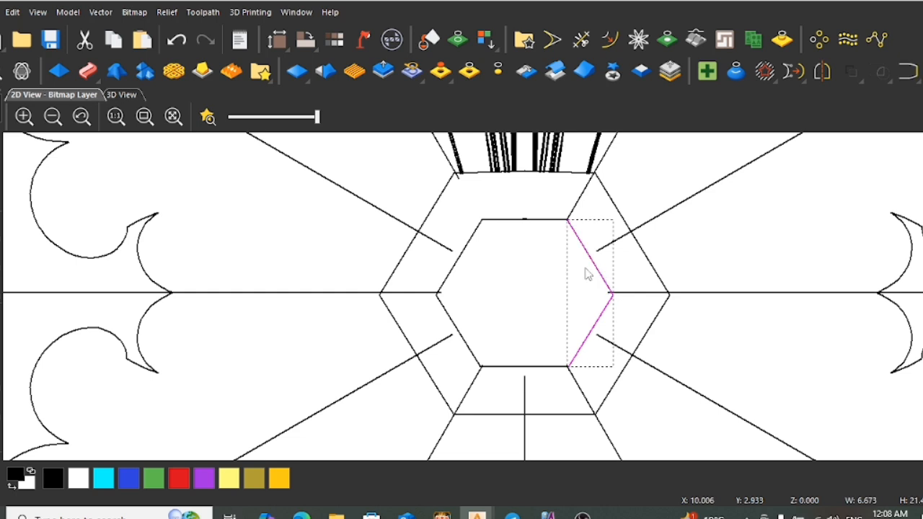
{"action": "left_click", "coordinate": [550, 221], "text": "shift"}
{"action": "left_click", "coordinate": [628, 225], "text": "shift"}
{"action": "left_click", "coordinate": [649, 330], "text": "shift"}
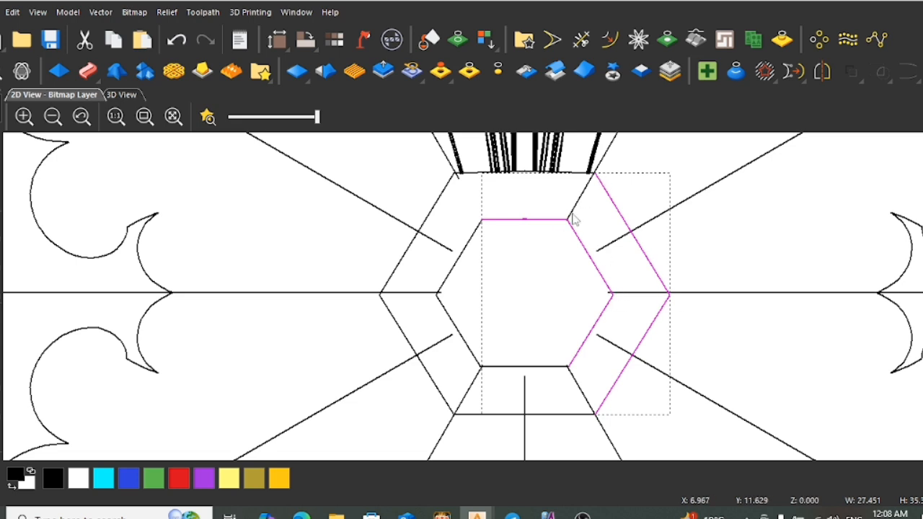
{"action": "scroll", "coordinate": [575, 220], "scroll_direction": "down", "scroll_amount": 2}
{"action": "left_click", "coordinate": [507, 302]}
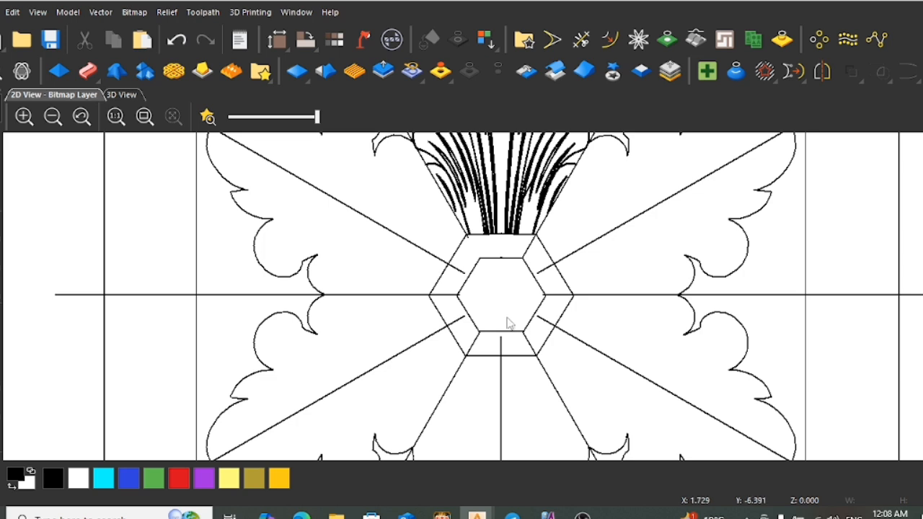
Select the profile chamfered at both ends from the spare profiles and compare it with the gap between the hexagons
{"action": "scroll", "coordinate": [506, 324], "scroll_direction": "up", "scroll_amount": 2}
{"action": "scroll", "coordinate": [487, 380], "scroll_direction": "down", "scroll_amount": 2}
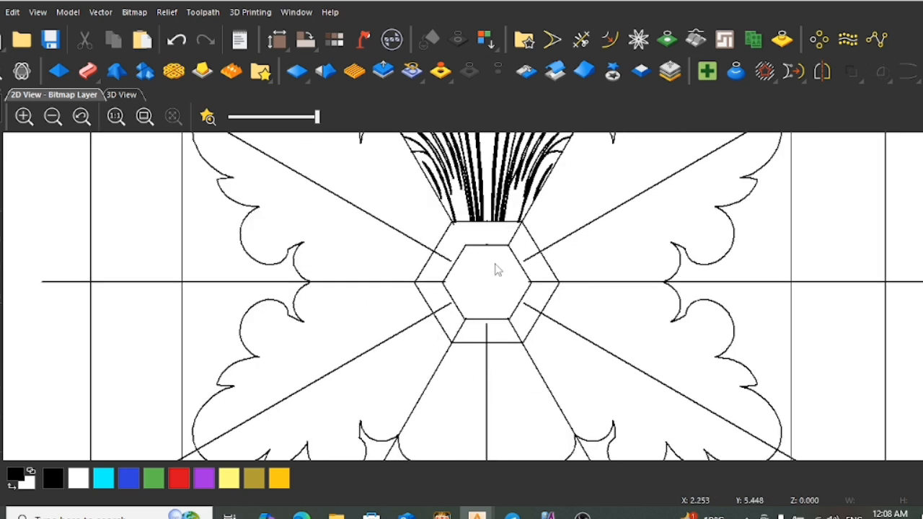
{"action": "scroll", "coordinate": [497, 269], "scroll_direction": "down", "scroll_amount": 3}
{"action": "scroll", "coordinate": [335, 282], "scroll_direction": "up", "scroll_amount": 5}
{"action": "scroll", "coordinate": [258, 189], "scroll_direction": "up", "scroll_amount": 3}
{"action": "scroll", "coordinate": [290, 214], "scroll_direction": "down", "scroll_amount": 3}
{"action": "scroll", "coordinate": [340, 238], "scroll_direction": "up", "scroll_amount": 3}
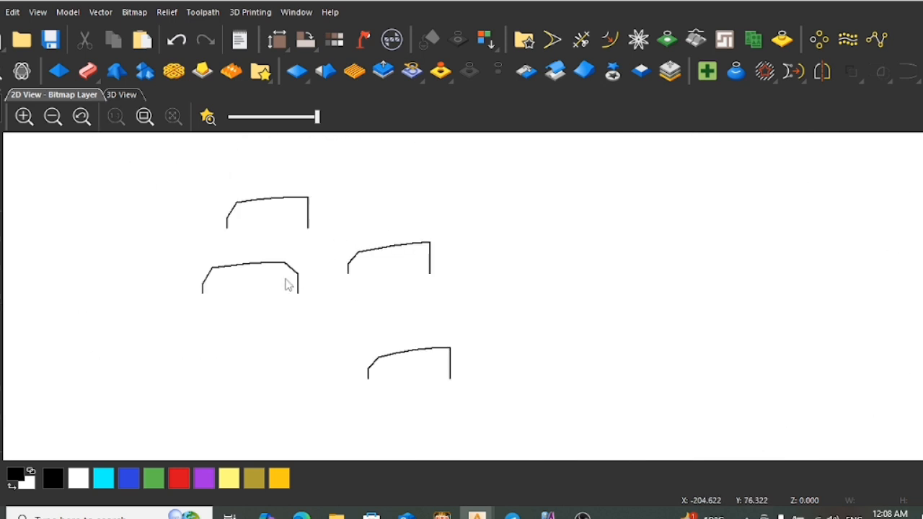
{"action": "left_click", "coordinate": [278, 269]}
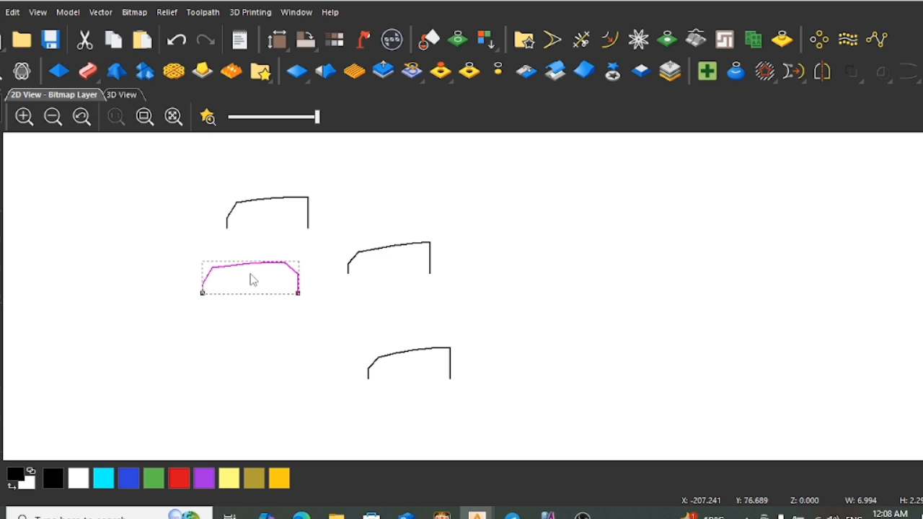
{"action": "scroll", "coordinate": [569, 317], "scroll_direction": "down", "scroll_amount": 5}
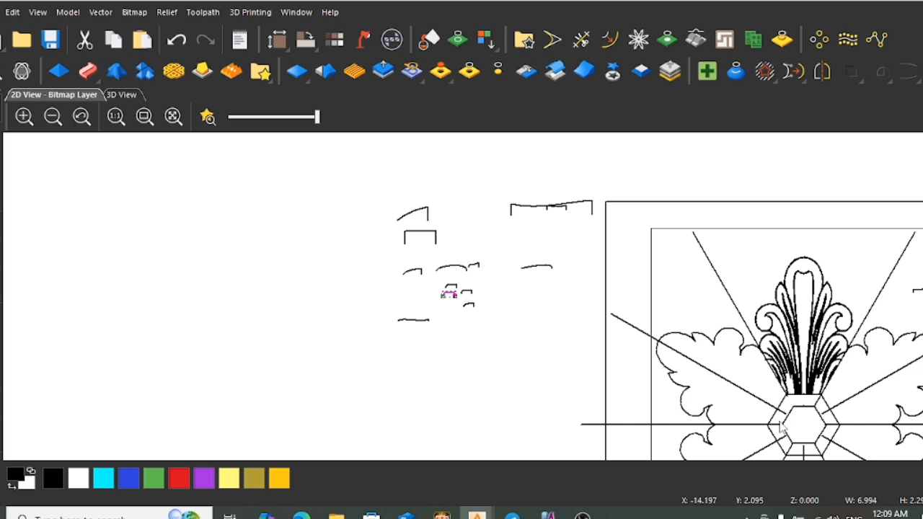
{"action": "scroll", "coordinate": [436, 304], "scroll_direction": "up", "scroll_amount": 4}
{"action": "scroll", "coordinate": [472, 306], "scroll_direction": "up", "scroll_amount": 6}
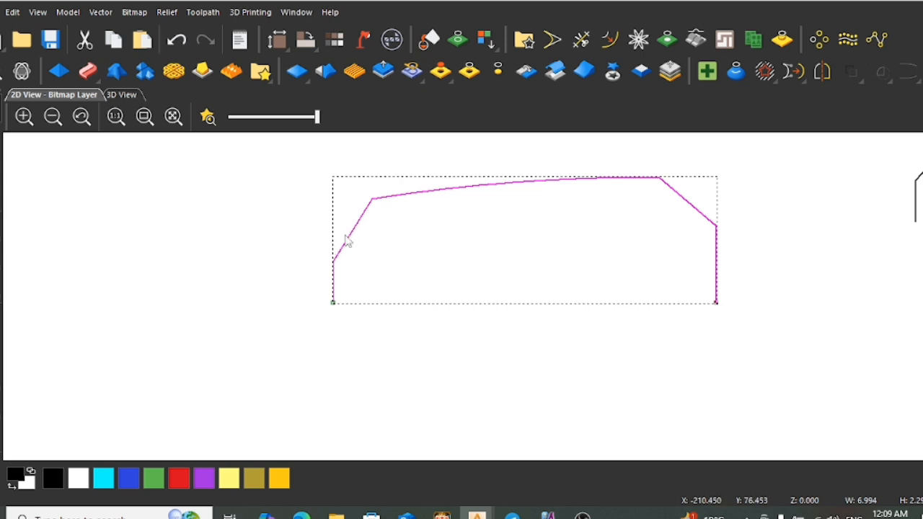
{"action": "scroll", "coordinate": [643, 425], "scroll_direction": "down", "scroll_amount": 5}
{"action": "scroll", "coordinate": [652, 406], "scroll_direction": "down", "scroll_amount": 2}
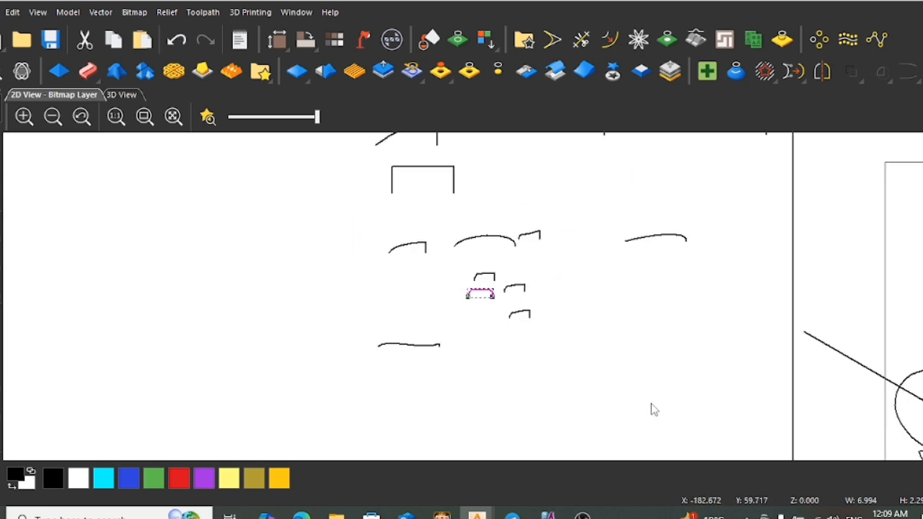
{"action": "scroll", "coordinate": [730, 387], "scroll_direction": "up", "scroll_amount": 2}
{"action": "scroll", "coordinate": [811, 411], "scroll_direction": "up", "scroll_amount": 2}
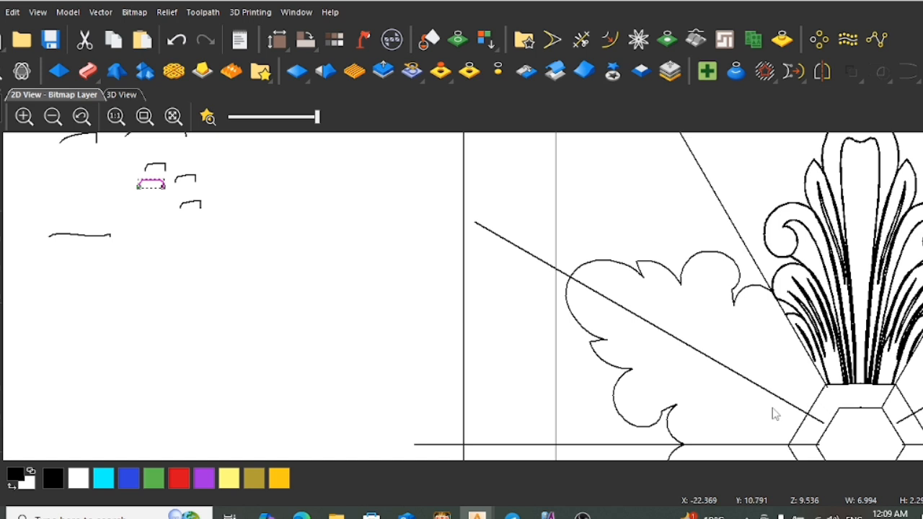
{"action": "scroll", "coordinate": [139, 182], "scroll_direction": "up", "scroll_amount": 3}
{"action": "scroll", "coordinate": [205, 167], "scroll_direction": "up", "scroll_amount": 3}
{"action": "scroll", "coordinate": [192, 160], "scroll_direction": "down", "scroll_amount": 3}
{"action": "scroll", "coordinate": [359, 225], "scroll_direction": "up", "scroll_amount": 2}
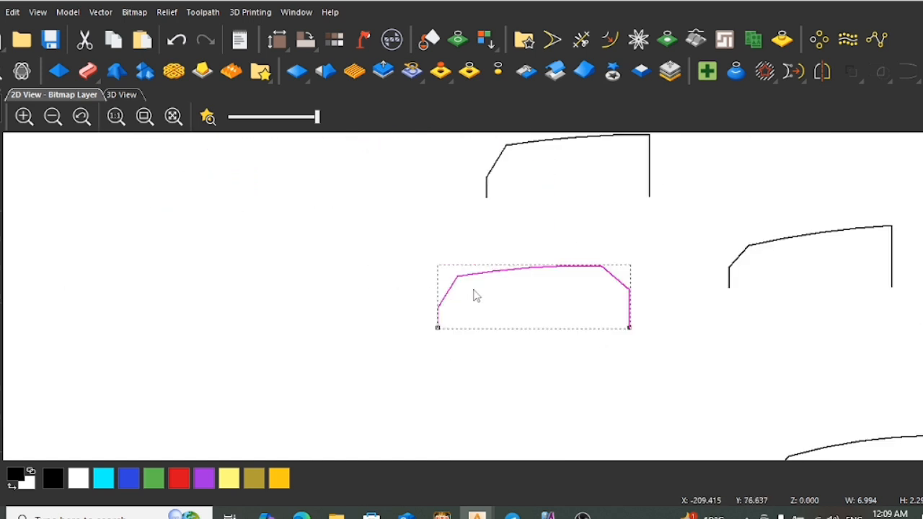
Line up the two nodes of the profile's left chamfer vertically and lower both of them slightly
{"action": "scroll", "coordinate": [472, 287], "scroll_direction": "up", "scroll_amount": 1}
{"action": "key", "text": "n"}
{"action": "left_click_drag", "start_coordinate": [442, 267], "coordinate": [408, 326]}
{"action": "scroll", "coordinate": [449, 311], "scroll_direction": "down", "scroll_amount": 1}
{"action": "key", "text": "Down"}
{"action": "key", "text": "Down"}
{"action": "key", "text": "Down"}
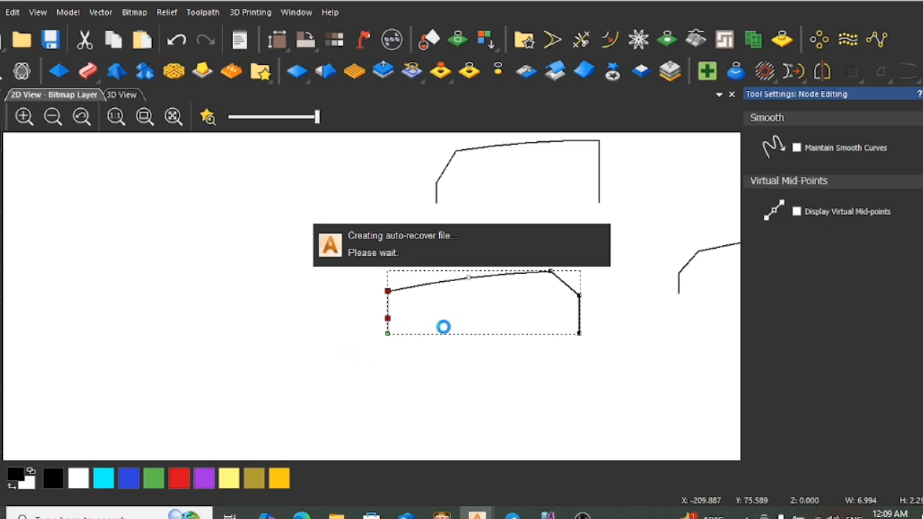
{"action": "scroll", "coordinate": [447, 319], "scroll_direction": "down", "scroll_amount": 1}
{"action": "key", "text": "Down"}
{"action": "key", "text": "Down"}
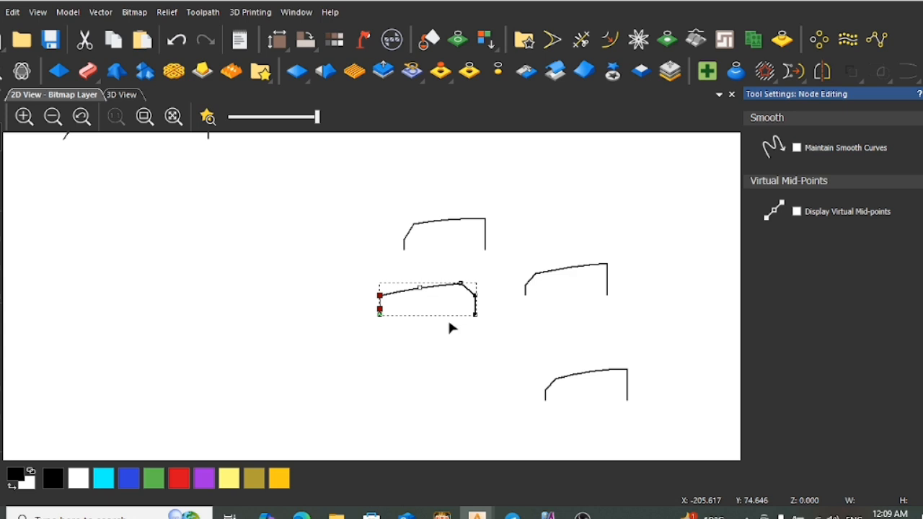
Lower only the profile's upper-left corner node so that its curved top slopes down towards that end
{"action": "scroll", "coordinate": [387, 319], "scroll_direction": "up", "scroll_amount": 4}
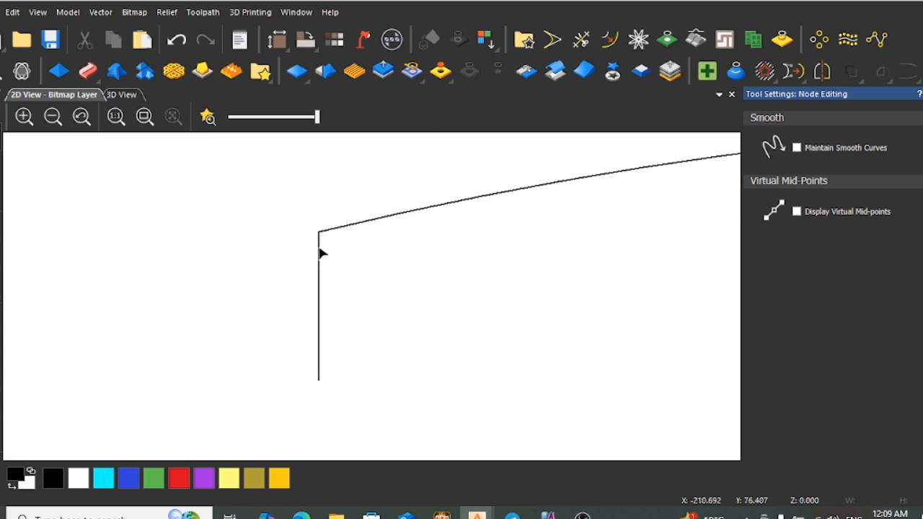
{"action": "key", "text": "Down"}
{"action": "key", "text": "Down"}
{"action": "key", "text": "Down"}
{"action": "key", "text": "Down"}
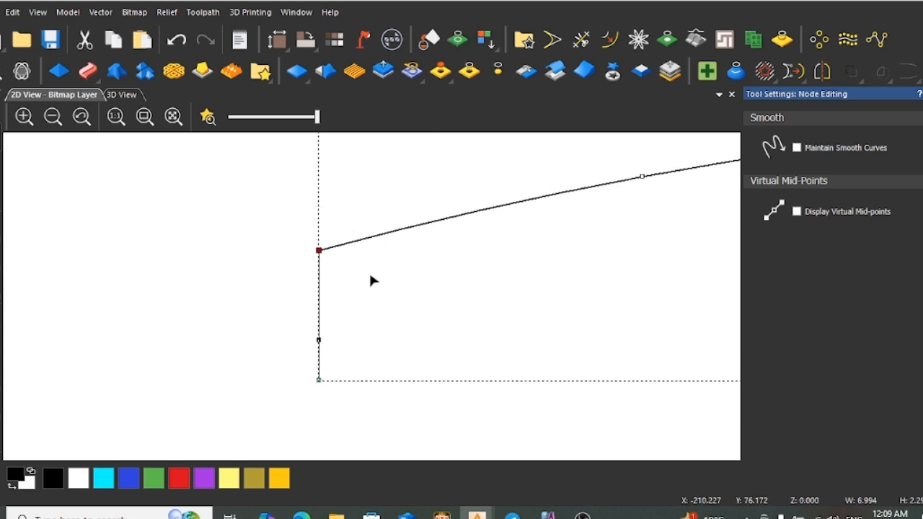
{"action": "scroll", "coordinate": [382, 297], "scroll_direction": "down", "scroll_amount": 3}
{"action": "key", "text": "Down"}
{"action": "key", "text": "Down"}
{"action": "scroll", "coordinate": [424, 310], "scroll_direction": "down", "scroll_amount": 2}
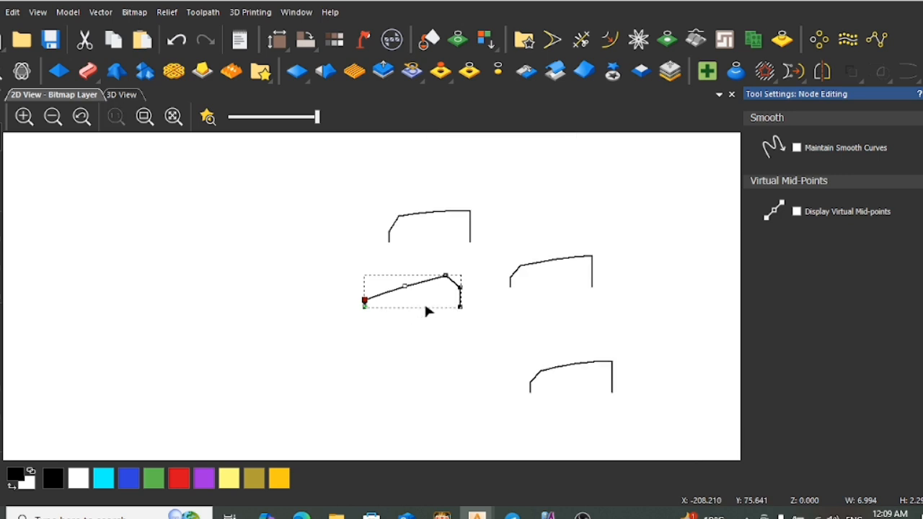
{"action": "scroll", "coordinate": [465, 321], "scroll_direction": "down", "scroll_amount": 3}
{"action": "scroll", "coordinate": [393, 321], "scroll_direction": "up", "scroll_amount": 6}
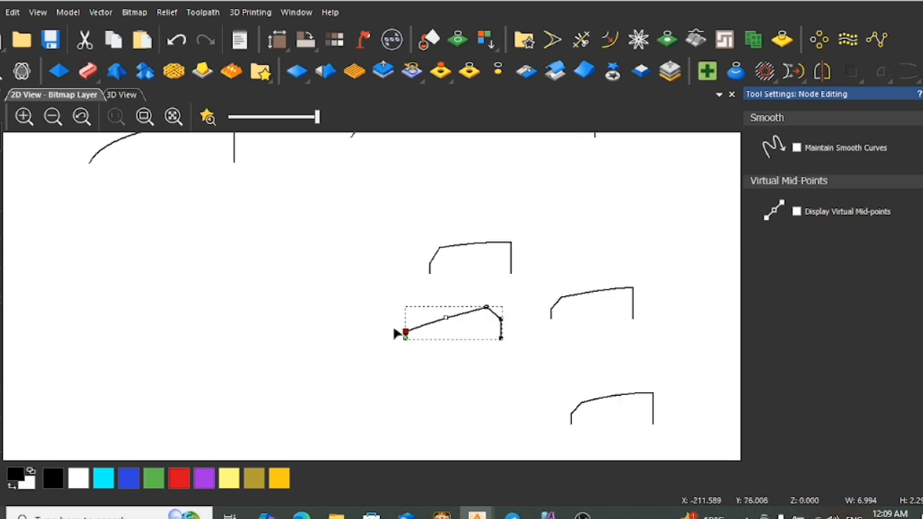
Lower the profile's left corner node further, to just above the baseline, and compare the profile with the hexagon frame
{"action": "scroll", "coordinate": [422, 350], "scroll_direction": "up", "scroll_amount": 2}
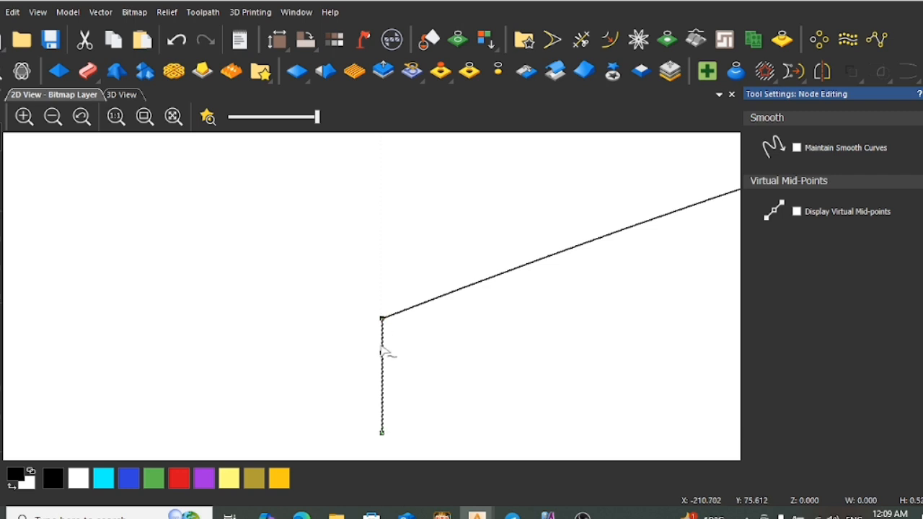
{"action": "right_click", "coordinate": [423, 354]}
{"action": "left_click", "coordinate": [461, 37]}
{"action": "left_click_drag", "start_coordinate": [432, 319], "coordinate": [401, 279]}
{"action": "left_click_drag", "start_coordinate": [351, 299], "coordinate": [452, 340]}
{"action": "scroll", "coordinate": [452, 340], "scroll_direction": "down", "scroll_amount": 3}
{"action": "key", "text": "Down"}
{"action": "key", "text": "Down"}
{"action": "key", "text": "Down"}
{"action": "key", "text": "Down"}
{"action": "key", "text": "Down"}
{"action": "key", "text": "Down"}
{"action": "key", "text": "Down"}
{"action": "key", "text": "Down"}
{"action": "key", "text": "Down"}
{"action": "key", "text": "Down"}
{"action": "key", "text": "Down"}
{"action": "key", "text": "Down"}
{"action": "key", "text": "Down"}
{"action": "key", "text": "Down"}
{"action": "key", "text": "Down"}
{"action": "scroll", "coordinate": [498, 324], "scroll_direction": "down", "scroll_amount": 6}
{"action": "scroll", "coordinate": [607, 365], "scroll_direction": "up", "scroll_amount": 5}
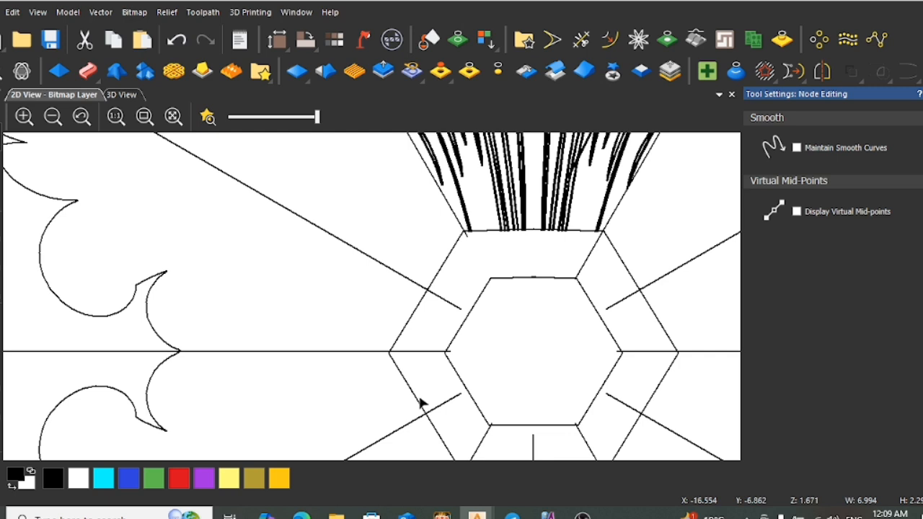
{"action": "scroll", "coordinate": [254, 306], "scroll_direction": "down", "scroll_amount": 4}
{"action": "scroll", "coordinate": [189, 267], "scroll_direction": "up", "scroll_amount": 5}
{"action": "scroll", "coordinate": [283, 202], "scroll_direction": "up", "scroll_amount": 5}
{"action": "scroll", "coordinate": [267, 244], "scroll_direction": "up", "scroll_amount": 1}
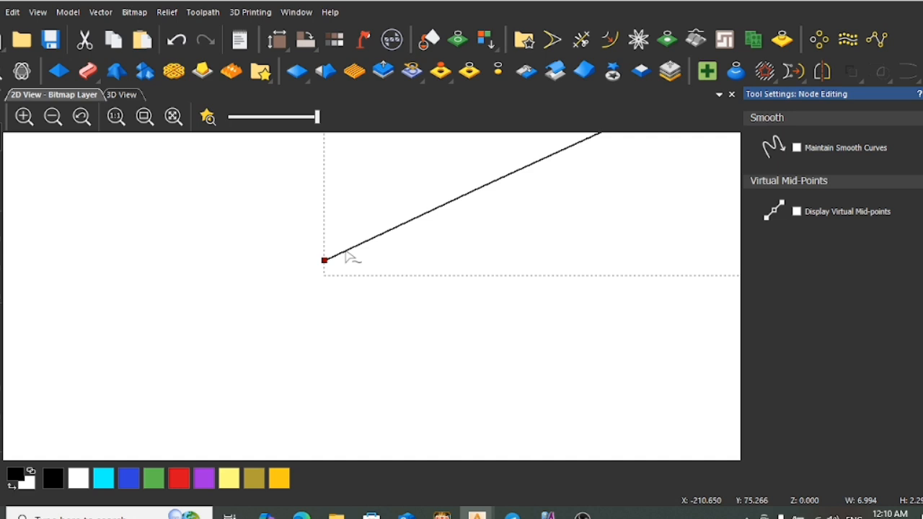
Insert a node near the profile's low left end, remove the short stub beyond it, and leave node editing
{"action": "key", "text": "i"}
{"action": "scroll", "coordinate": [349, 261], "scroll_direction": "up", "scroll_amount": 1}
{"action": "left_click_drag", "start_coordinate": [325, 300], "coordinate": [369, 325]}
{"action": "scroll", "coordinate": [389, 332], "scroll_direction": "down", "scroll_amount": 2}
{"action": "left_click", "coordinate": [380, 341]}
{"action": "scroll", "coordinate": [453, 332], "scroll_direction": "down", "scroll_amount": 1}
{"action": "key", "text": "Escape"}
Show the relief preview again and select the upper-left side of the outer hexagon
{"action": "scroll", "coordinate": [546, 328], "scroll_direction": "down", "scroll_amount": 3}
{"action": "left_click", "coordinate": [208, 119]}
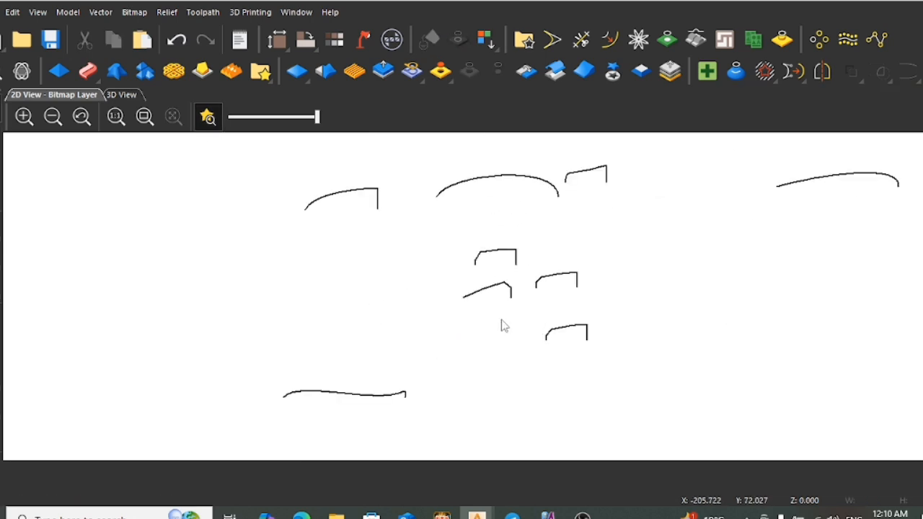
{"action": "scroll", "coordinate": [548, 347], "scroll_direction": "down", "scroll_amount": 3}
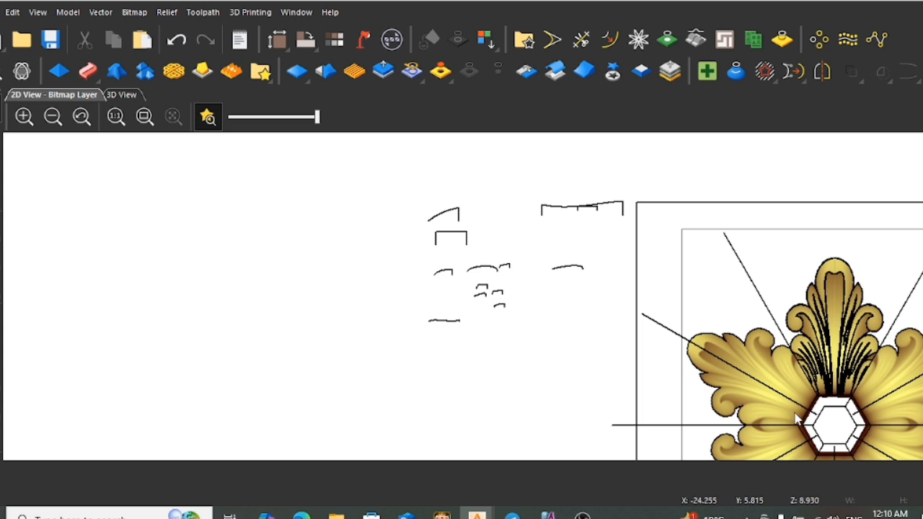
{"action": "scroll", "coordinate": [794, 417], "scroll_direction": "up", "scroll_amount": 4}
{"action": "left_click", "coordinate": [835, 432]}
{"action": "scroll", "coordinate": [836, 431], "scroll_direction": "down", "scroll_amount": 2}
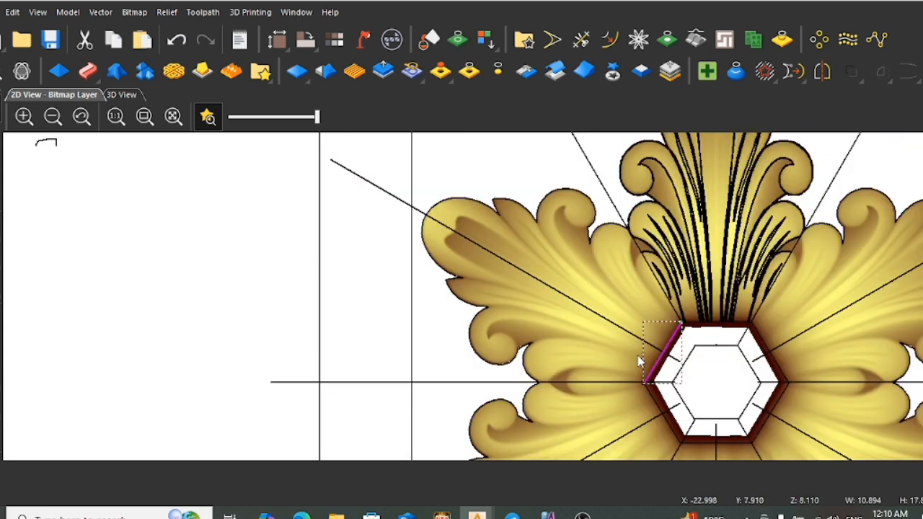
Move the edited profile from the spare profiles to the empty area beside the rosette's left petals
{"action": "scroll", "coordinate": [450, 295], "scroll_direction": "down", "scroll_amount": 3}
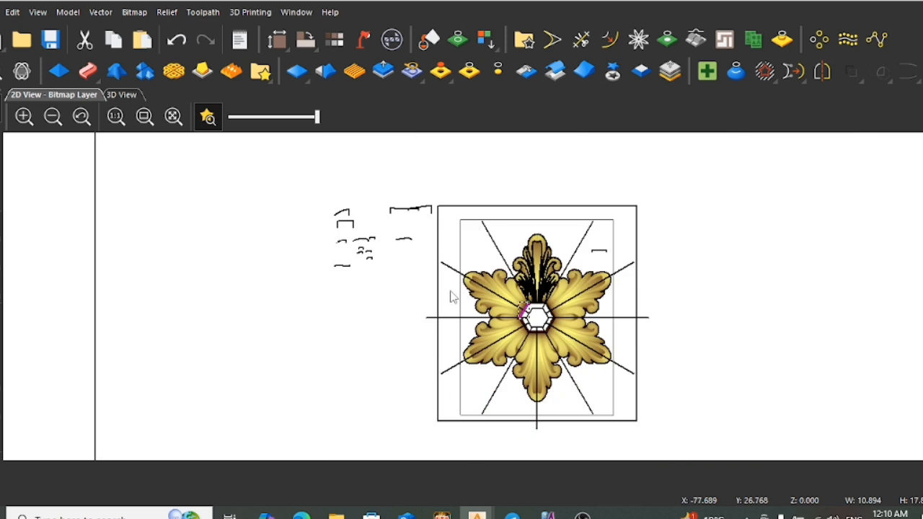
{"action": "scroll", "coordinate": [292, 259], "scroll_direction": "up", "scroll_amount": 2}
{"action": "scroll", "coordinate": [365, 260], "scroll_direction": "up", "scroll_amount": 2}
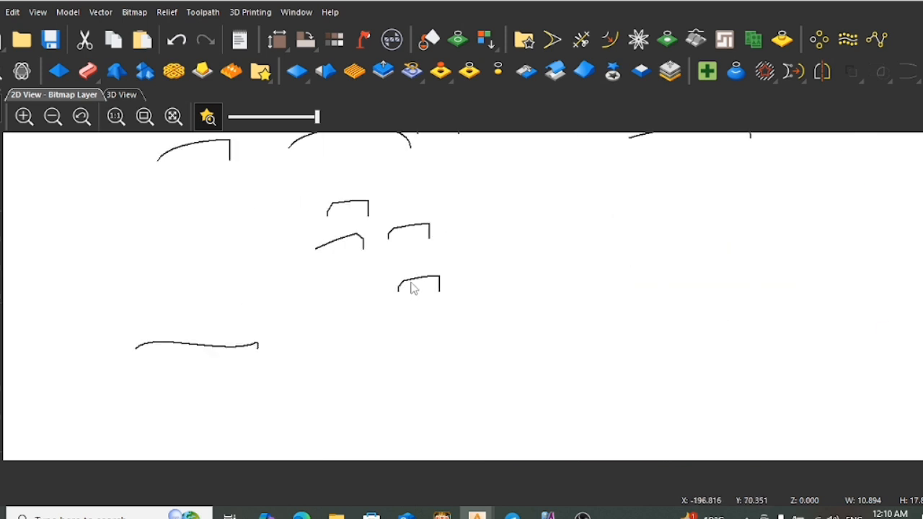
{"action": "left_click", "coordinate": [334, 247]}
{"action": "scroll", "coordinate": [490, 303], "scroll_direction": "down", "scroll_amount": 2}
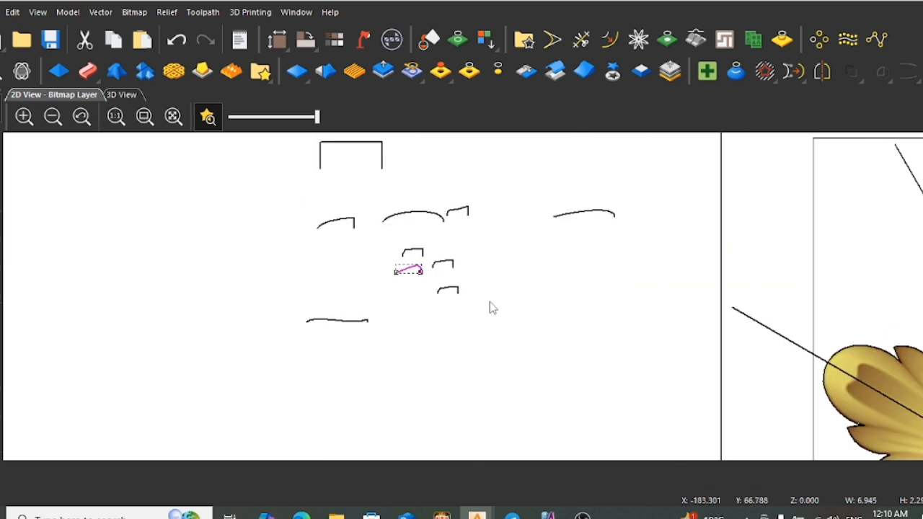
{"action": "left_click_drag", "start_coordinate": [401, 278], "coordinate": [789, 402]}
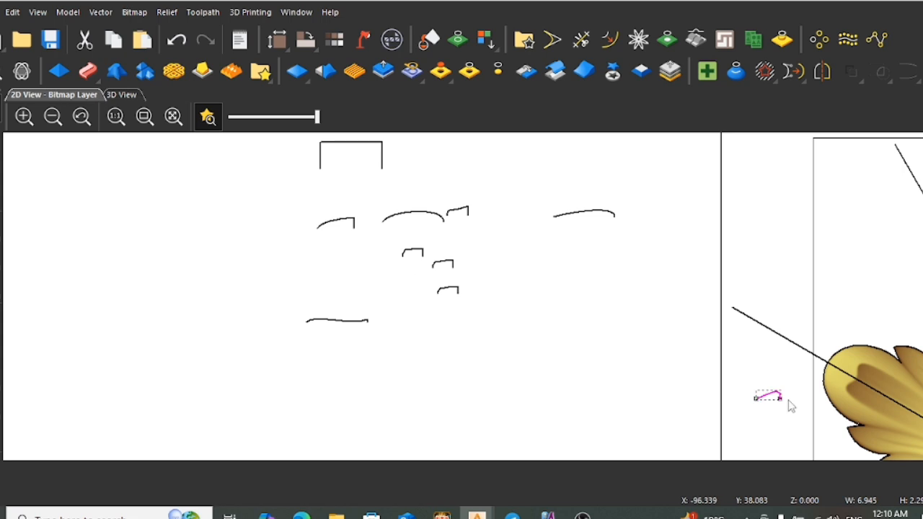
{"action": "scroll", "coordinate": [790, 406], "scroll_direction": "down", "scroll_amount": 2}
{"action": "scroll", "coordinate": [652, 347], "scroll_direction": "up", "scroll_amount": 2}
{"action": "scroll", "coordinate": [580, 349], "scroll_direction": "up", "scroll_amount": 2}
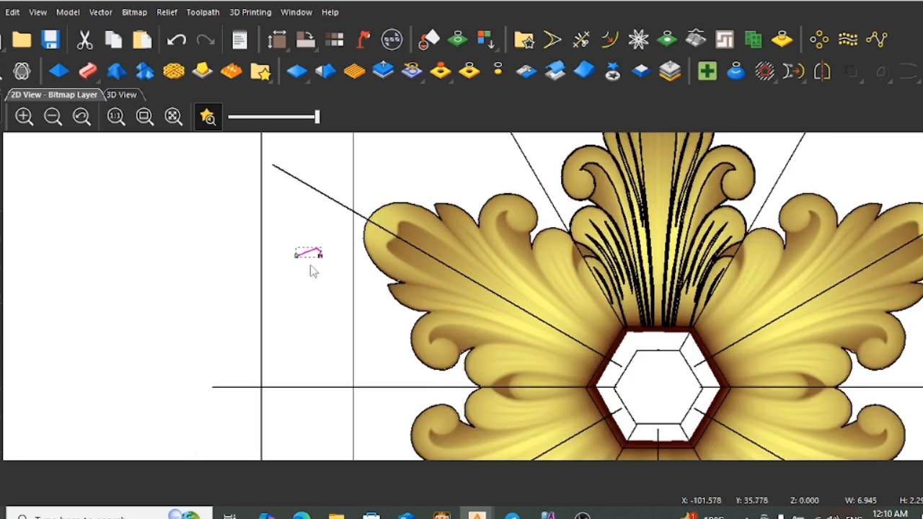
{"action": "left_click_drag", "start_coordinate": [309, 254], "coordinate": [332, 344]}
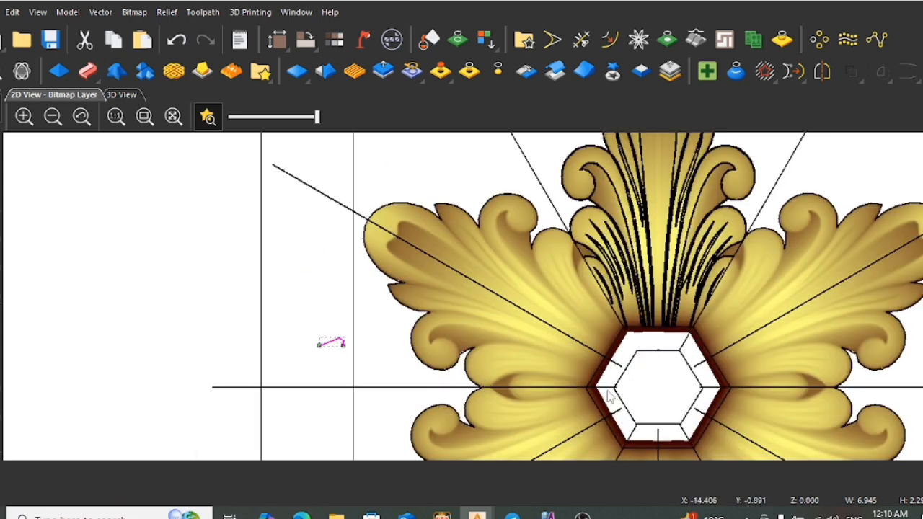
Start a Two Rail Sweep with the lower-left side of the outer hexagon as the first drive rail
{"action": "scroll", "coordinate": [609, 396], "scroll_direction": "up", "scroll_amount": 2}
{"action": "left_click", "coordinate": [592, 414]}
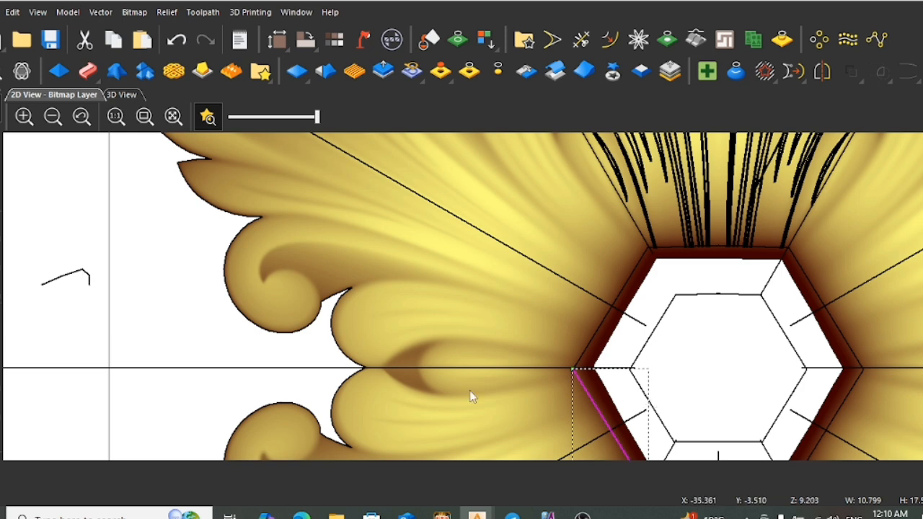
{"action": "left_click", "coordinate": [87, 70]}
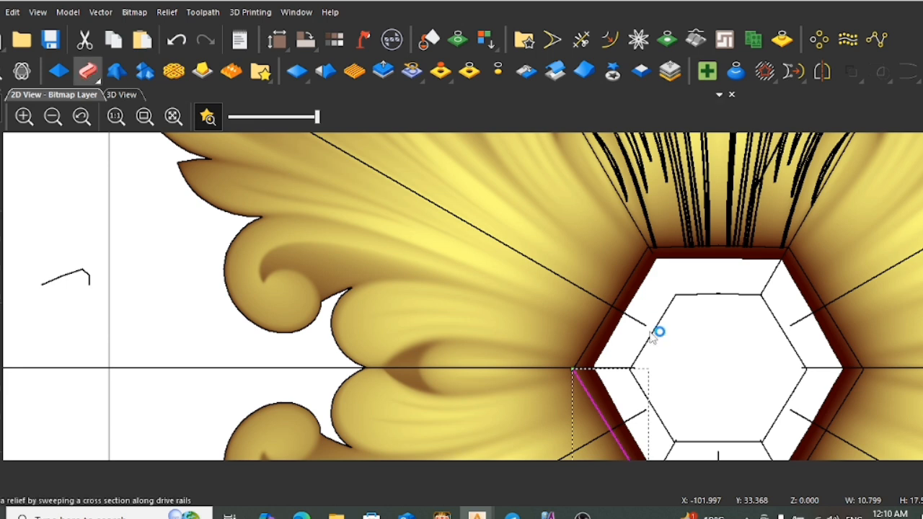
{"action": "scroll", "coordinate": [660, 385], "scroll_direction": "down", "scroll_amount": 1}
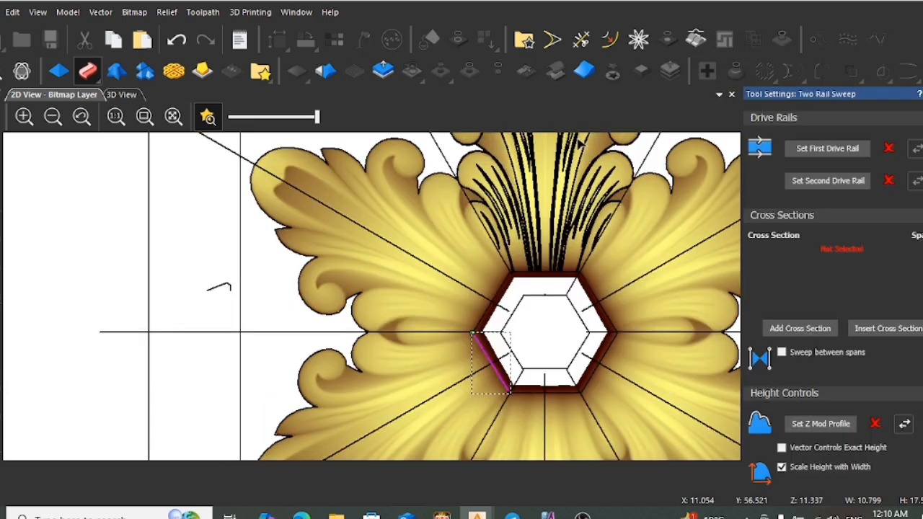
{"action": "left_click", "coordinate": [831, 148]}
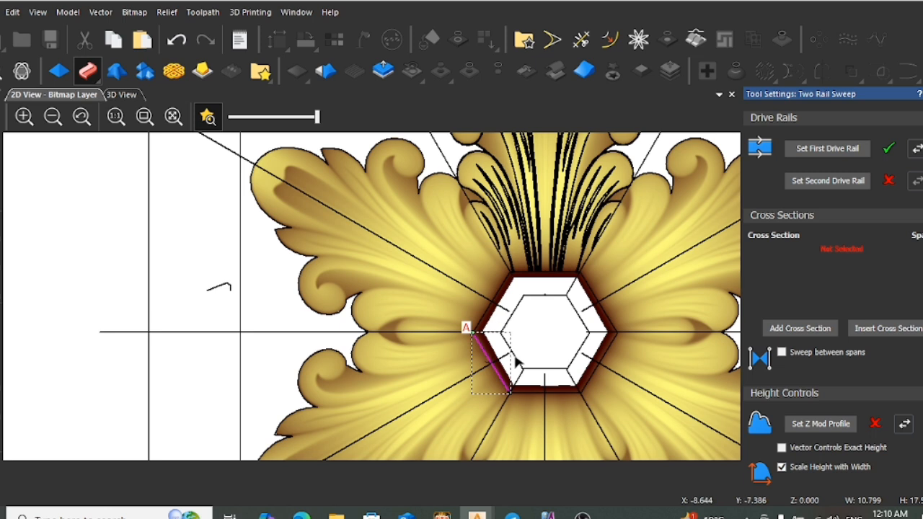
Set the inner hexagon's lower-left side as the second drive rail and add the edited profile as the cross section
{"action": "left_click", "coordinate": [512, 352]}
{"action": "left_click", "coordinate": [855, 184]}
{"action": "left_click", "coordinate": [217, 288]}
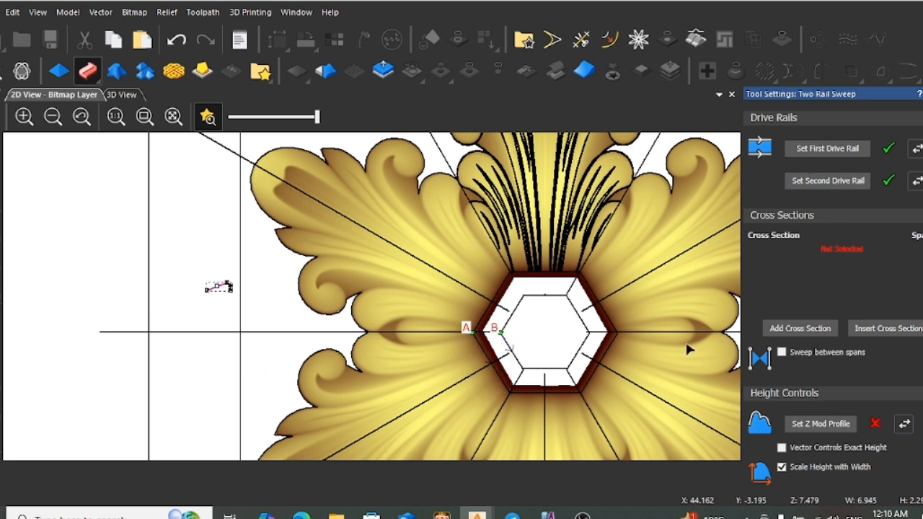
{"action": "left_click", "coordinate": [801, 328]}
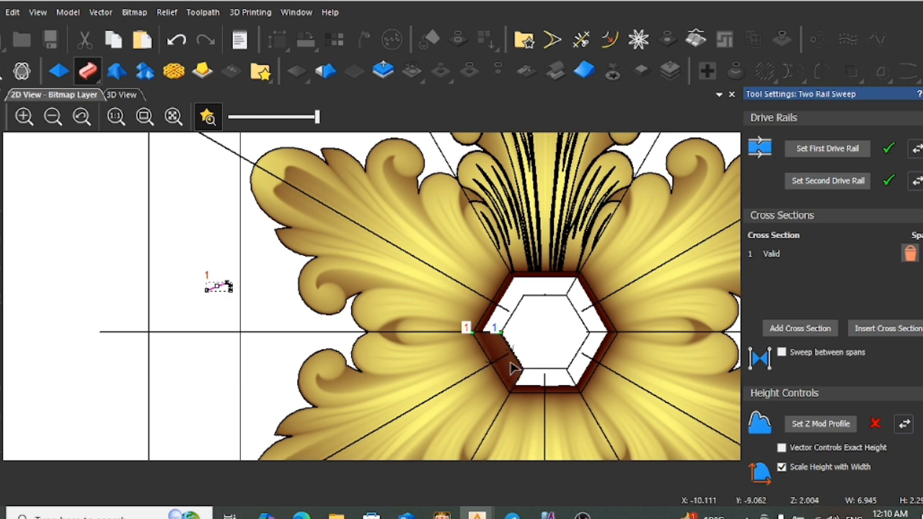
Set the sweep's relief combine mode to Merge High, turn off Scale Height with Width and enable Scale Final Height
{"action": "scroll", "coordinate": [511, 364], "scroll_direction": "up", "scroll_amount": 4}
{"action": "scroll", "coordinate": [882, 354], "scroll_direction": "down", "scroll_amount": 3}
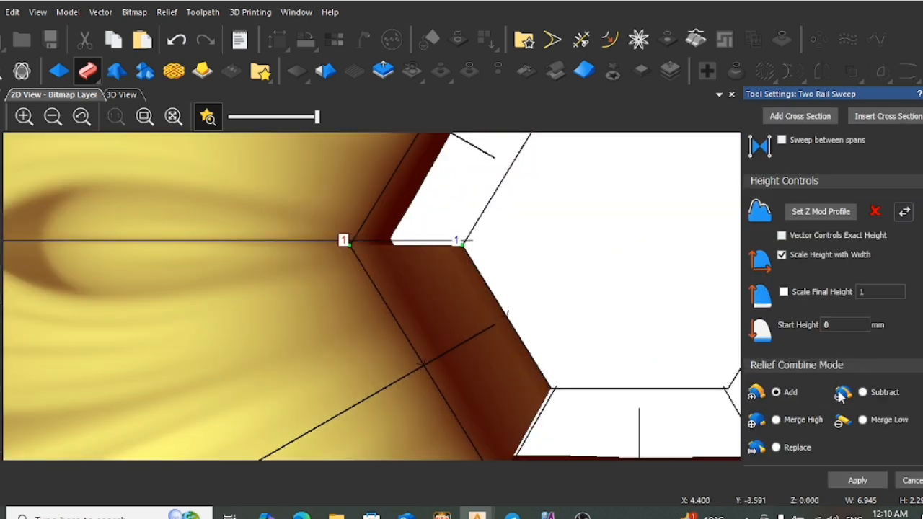
{"action": "left_click", "coordinate": [776, 419]}
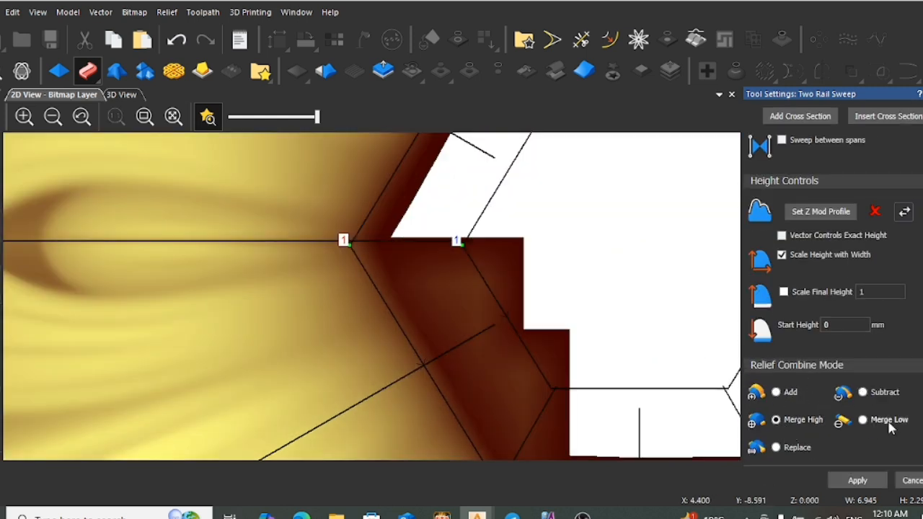
{"action": "left_click", "coordinate": [784, 292]}
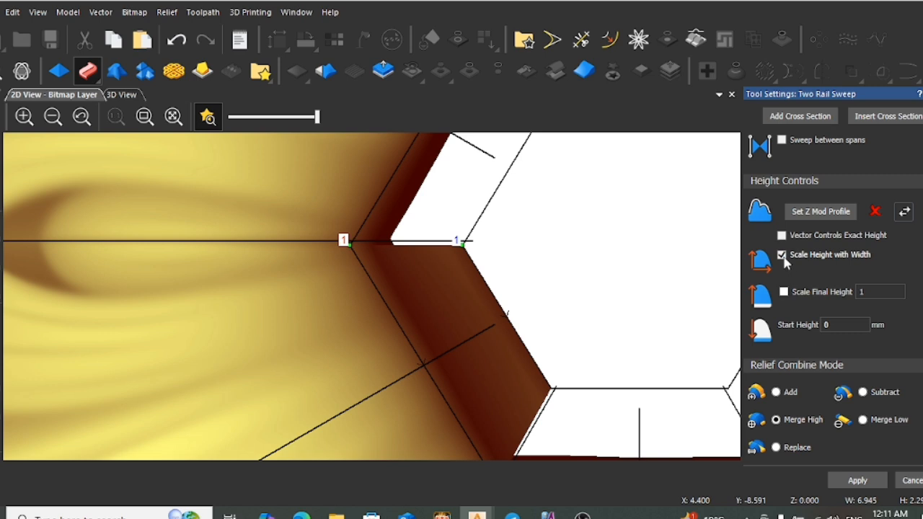
{"action": "left_click", "coordinate": [870, 293]}
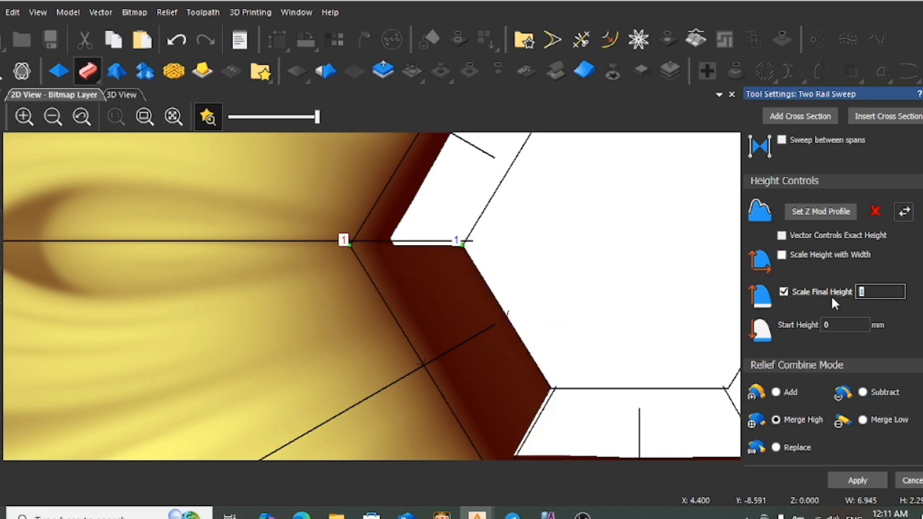
Set the final height scale to 12 and apply the sweep along the hexagon frame's lower-left side
{"action": "scroll", "coordinate": [546, 355], "scroll_direction": "down", "scroll_amount": 5}
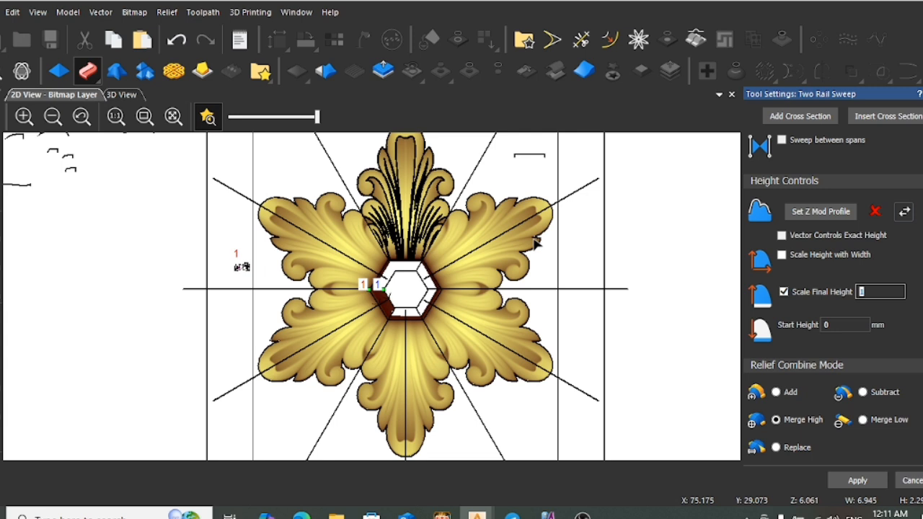
{"action": "type", "text": "12"}
{"action": "scroll", "coordinate": [390, 310], "scroll_direction": "up", "scroll_amount": 2}
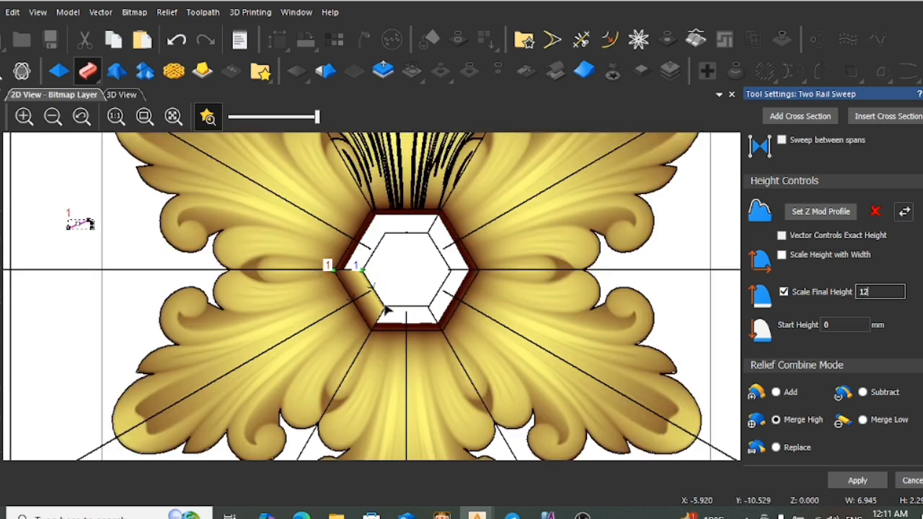
{"action": "scroll", "coordinate": [386, 309], "scroll_direction": "up", "scroll_amount": 1}
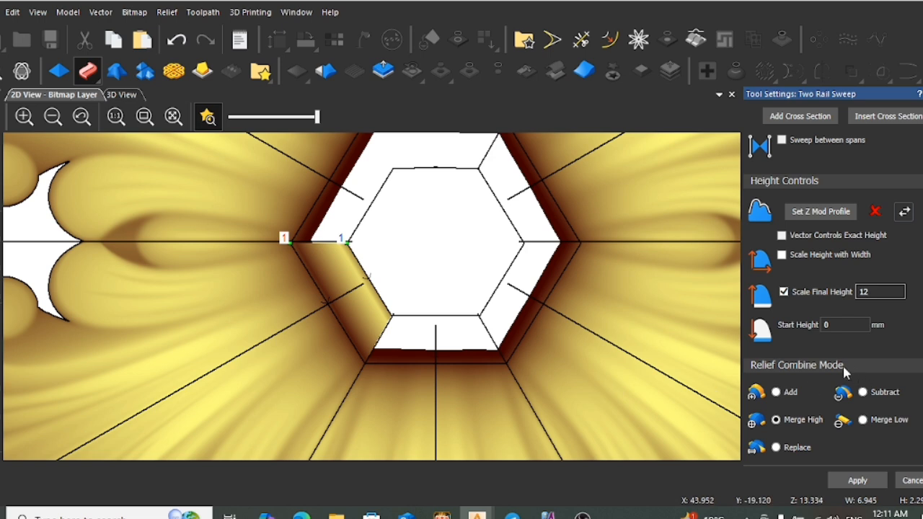
{"action": "left_click", "coordinate": [858, 481]}
Use the bottom sides of the outer and inner hexagons as first and second drive rails and apply the sweep
{"action": "scroll", "coordinate": [375, 277], "scroll_direction": "down", "scroll_amount": 2}
{"action": "scroll", "coordinate": [364, 297], "scroll_direction": "up", "scroll_amount": 3}
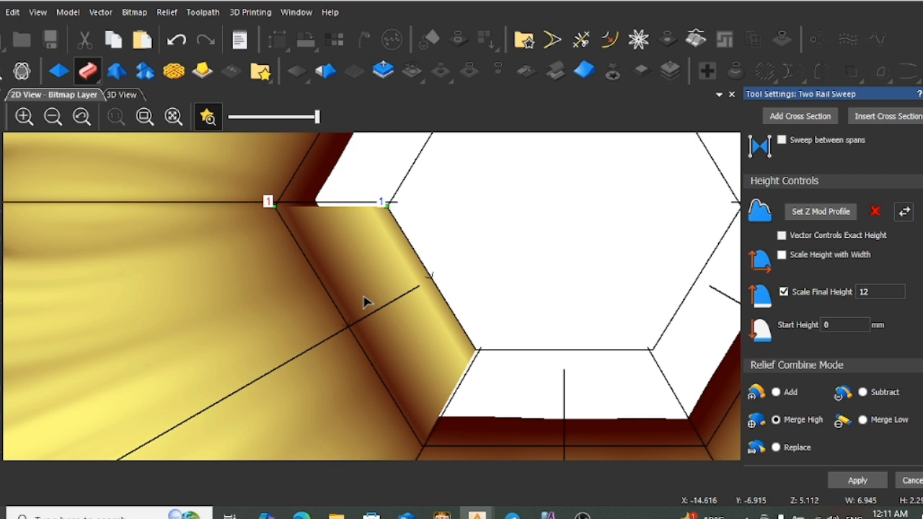
{"action": "scroll", "coordinate": [470, 346], "scroll_direction": "down", "scroll_amount": 2}
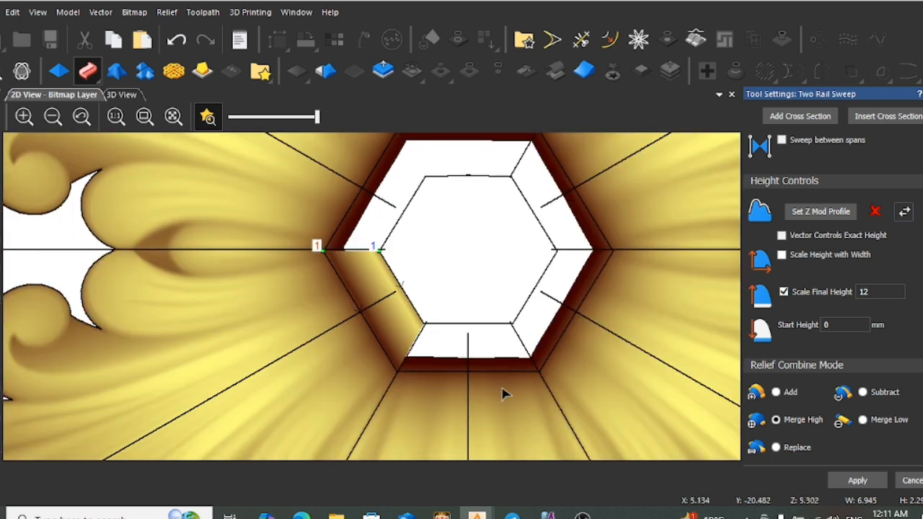
{"action": "scroll", "coordinate": [503, 391], "scroll_direction": "up", "scroll_amount": 2}
{"action": "scroll", "coordinate": [822, 144], "scroll_direction": "up", "scroll_amount": 3}
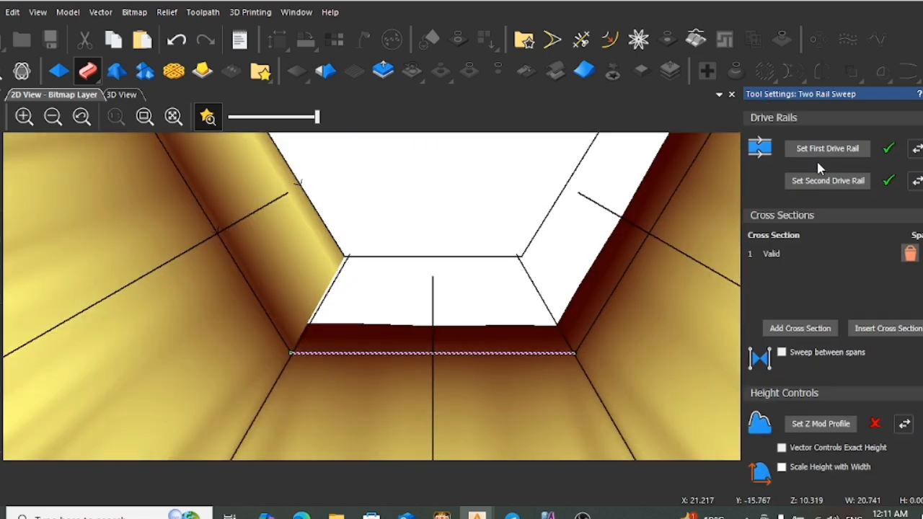
{"action": "left_click", "coordinate": [497, 257]}
{"action": "left_click", "coordinate": [842, 185]}
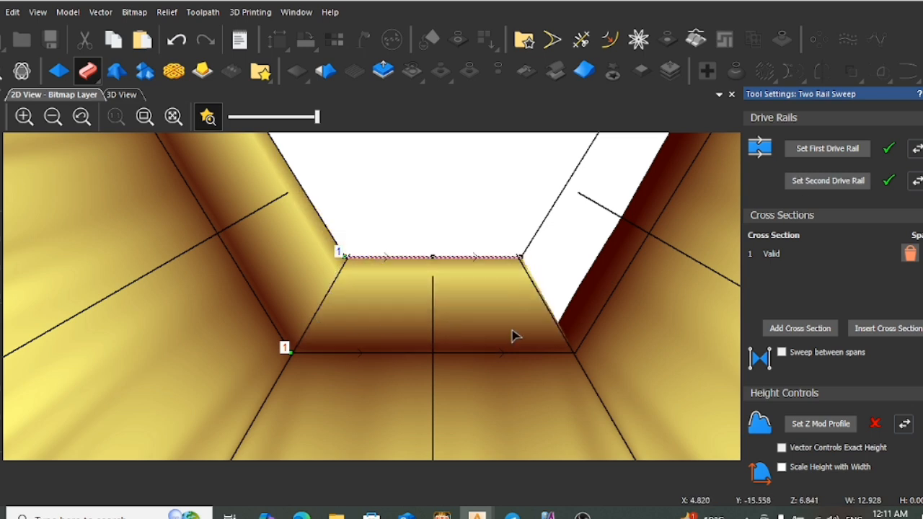
{"action": "scroll", "coordinate": [789, 339], "scroll_direction": "down", "scroll_amount": 3}
{"action": "left_click", "coordinate": [859, 481]}
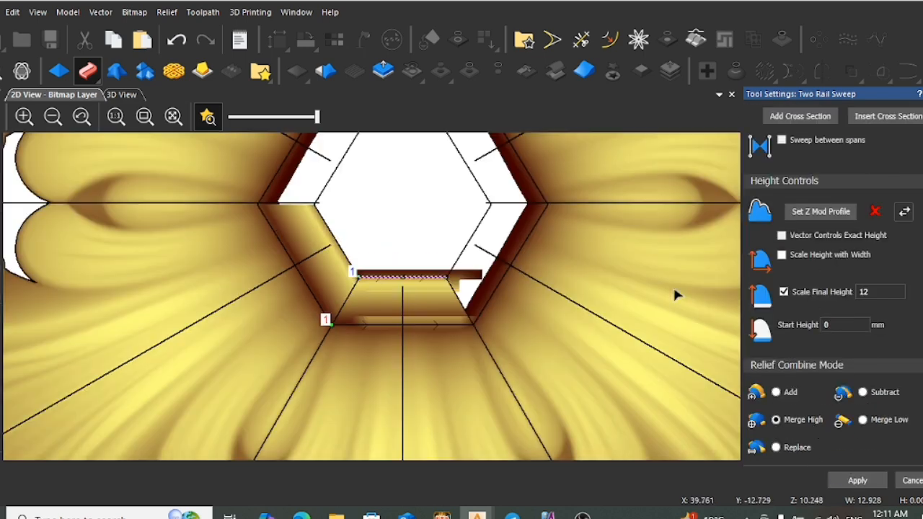
Select the outer hexagon's lower-right side and clear all cross sections from the sweep
{"action": "scroll", "coordinate": [527, 258], "scroll_direction": "up", "scroll_amount": 1}
{"action": "left_click", "coordinate": [525, 264]}
{"action": "left_click", "coordinate": [819, 121]}
{"action": "scroll", "coordinate": [822, 136], "scroll_direction": "up", "scroll_amount": 2}
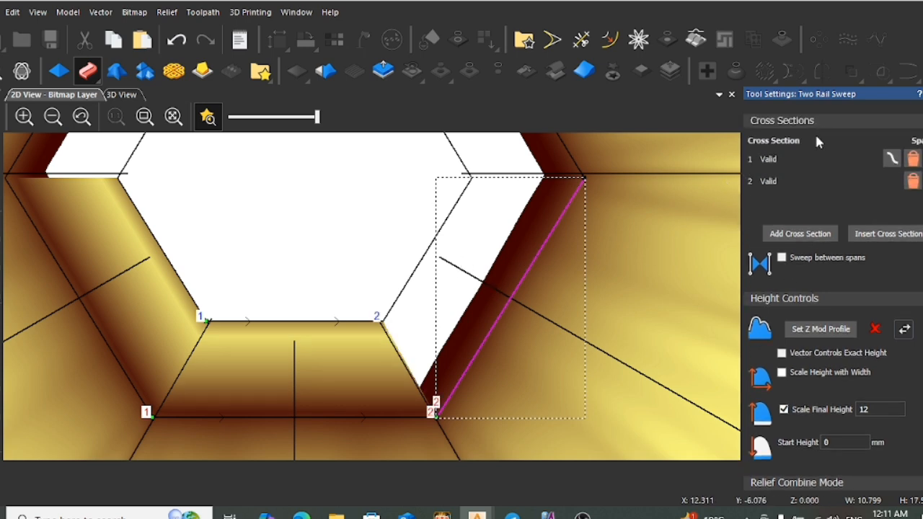
{"action": "scroll", "coordinate": [833, 189], "scroll_direction": "up", "scroll_amount": 2}
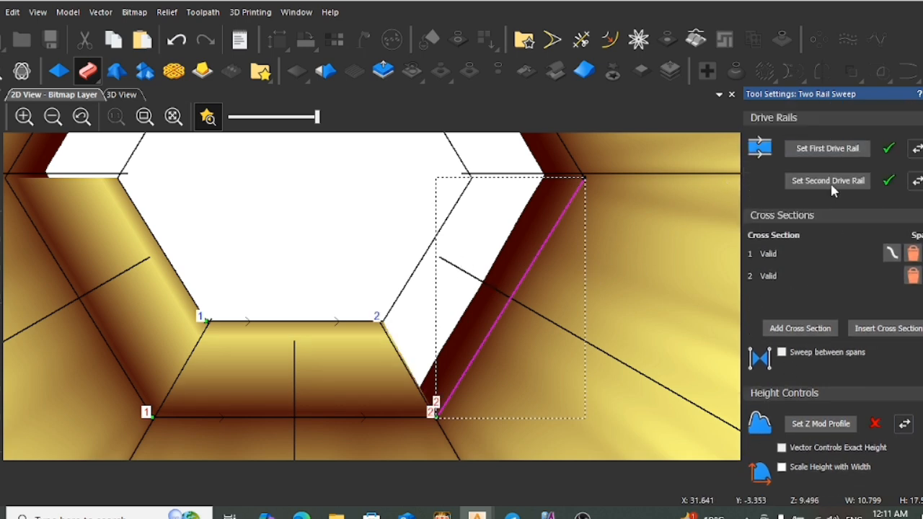
{"action": "left_click", "coordinate": [914, 277]}
{"action": "left_click", "coordinate": [913, 253]}
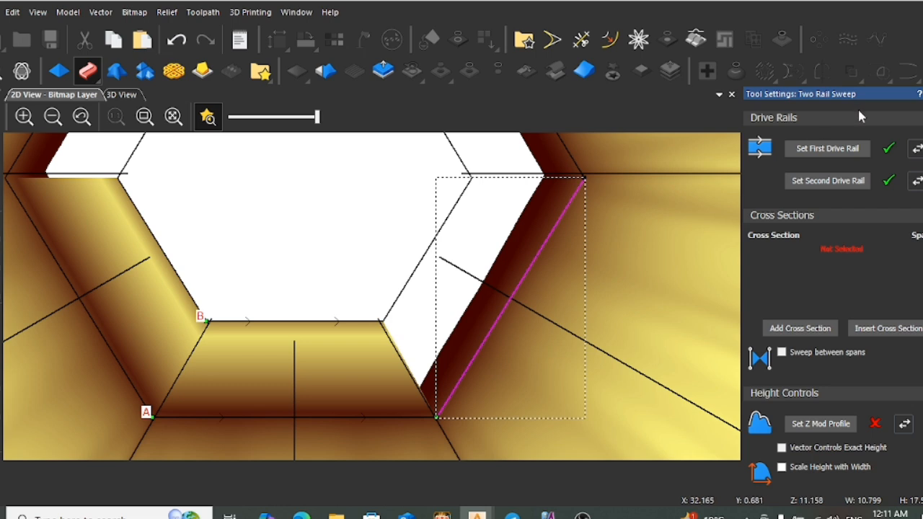
Set the outer hexagon's lower-right side as first drive rail and the inner hexagon's lower-right side as second
{"action": "left_click", "coordinate": [836, 149]}
{"action": "left_click", "coordinate": [435, 208]}
{"action": "left_click", "coordinate": [839, 189]}
{"action": "scroll", "coordinate": [487, 251], "scroll_direction": "down", "scroll_amount": 3}
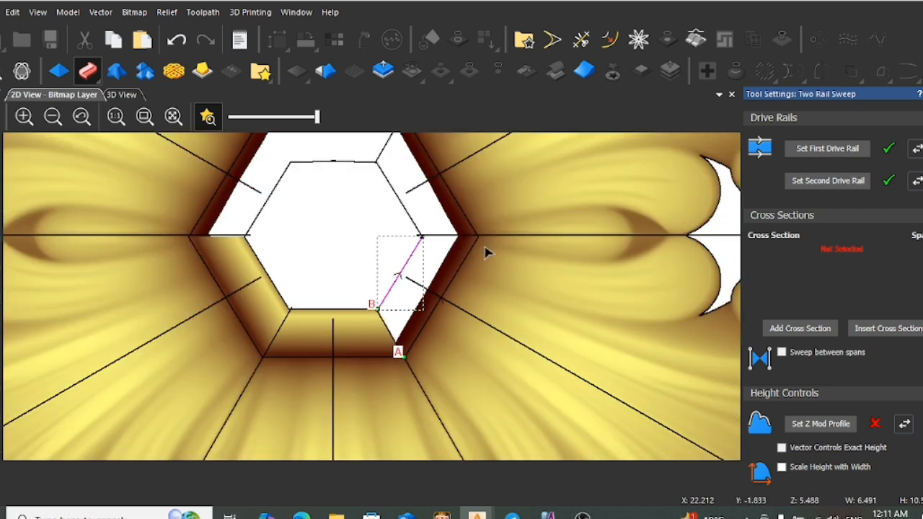
Add the edited profile beside the left petals as the cross section again and apply the lower-right sweep
{"action": "scroll", "coordinate": [184, 266], "scroll_direction": "up", "scroll_amount": 2}
{"action": "left_click", "coordinate": [214, 258]}
{"action": "left_click", "coordinate": [800, 329]}
{"action": "scroll", "coordinate": [581, 309], "scroll_direction": "up", "scroll_amount": 4}
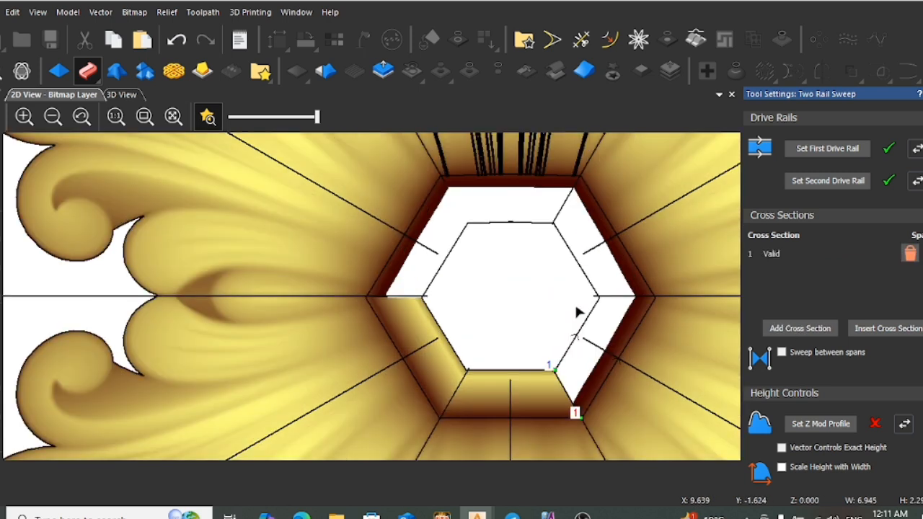
{"action": "scroll", "coordinate": [839, 433], "scroll_direction": "down", "scroll_amount": 3}
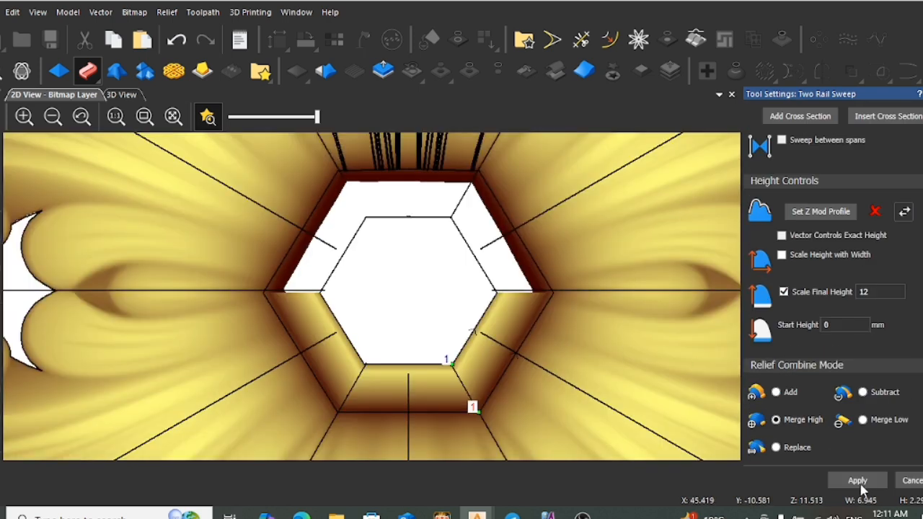
{"action": "scroll", "coordinate": [537, 263], "scroll_direction": "down", "scroll_amount": 2}
Set the outer hexagon's upper-right side as first drive rail and the inner hexagon's upper-right side as second
{"action": "scroll", "coordinate": [450, 270], "scroll_direction": "up", "scroll_amount": 5}
{"action": "left_click", "coordinate": [387, 215]}
{"action": "scroll", "coordinate": [851, 199], "scroll_direction": "up", "scroll_amount": 3}
{"action": "left_click", "coordinate": [834, 147]}
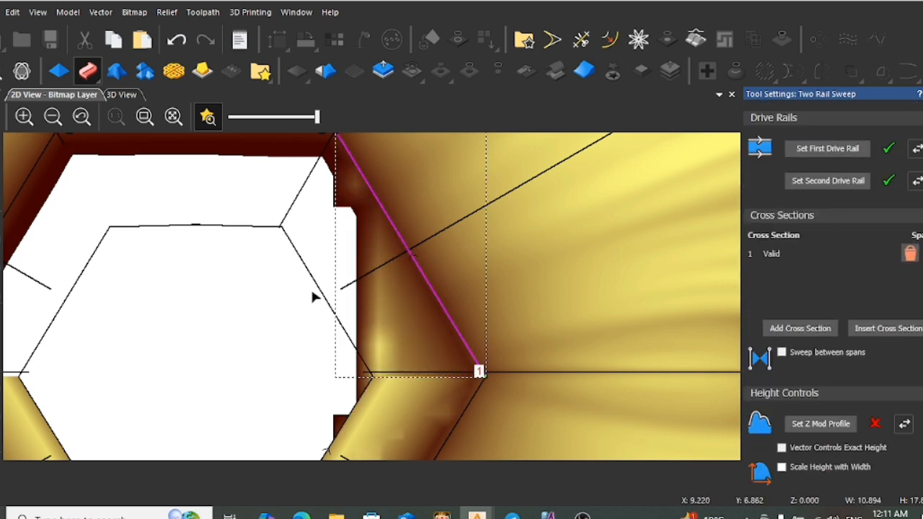
{"action": "left_click", "coordinate": [319, 289]}
{"action": "left_click", "coordinate": [841, 186]}
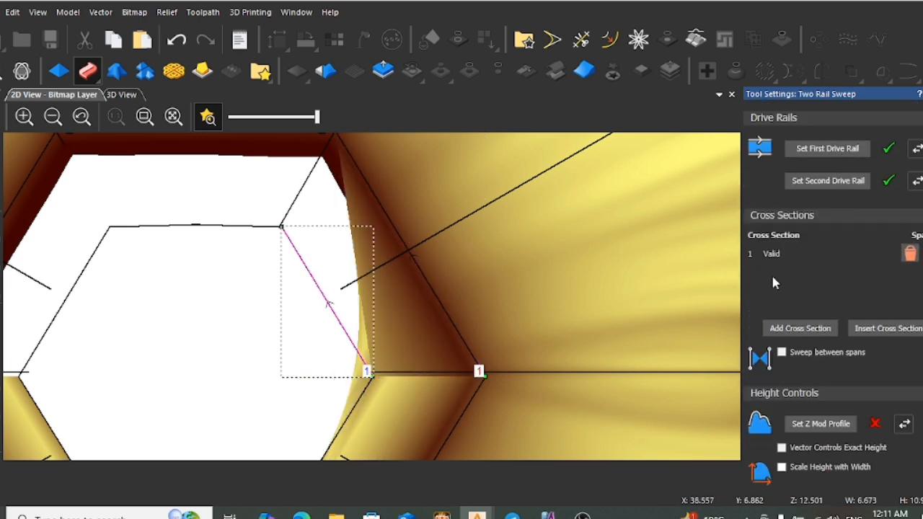
Inspect the joint at the frame's right corner and apply the upper-right sweep
{"action": "scroll", "coordinate": [402, 345], "scroll_direction": "down", "scroll_amount": 5}
{"action": "scroll", "coordinate": [358, 384], "scroll_direction": "up", "scroll_amount": 2}
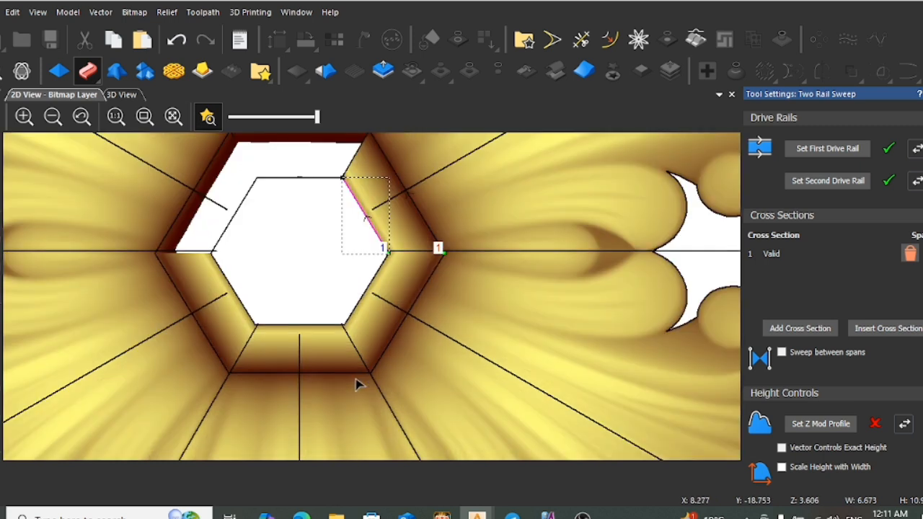
{"action": "scroll", "coordinate": [409, 248], "scroll_direction": "up", "scroll_amount": 2}
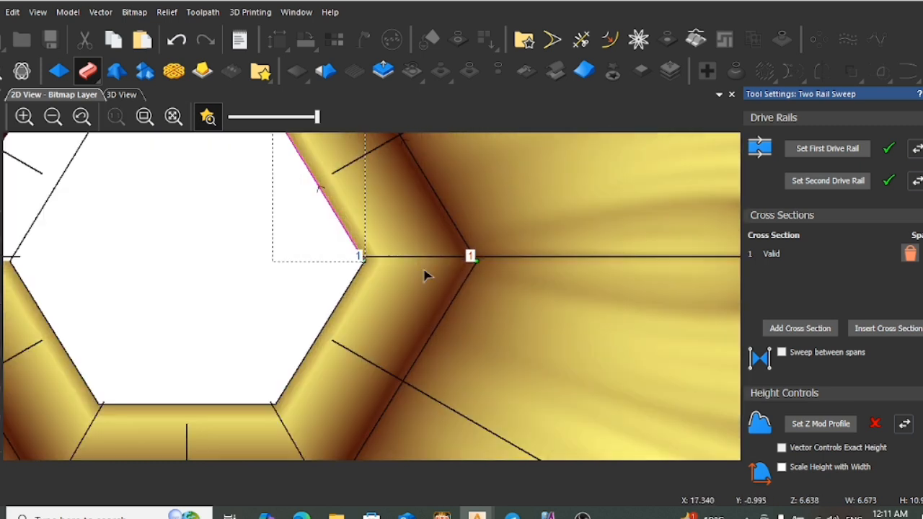
{"action": "scroll", "coordinate": [426, 275], "scroll_direction": "up", "scroll_amount": 4}
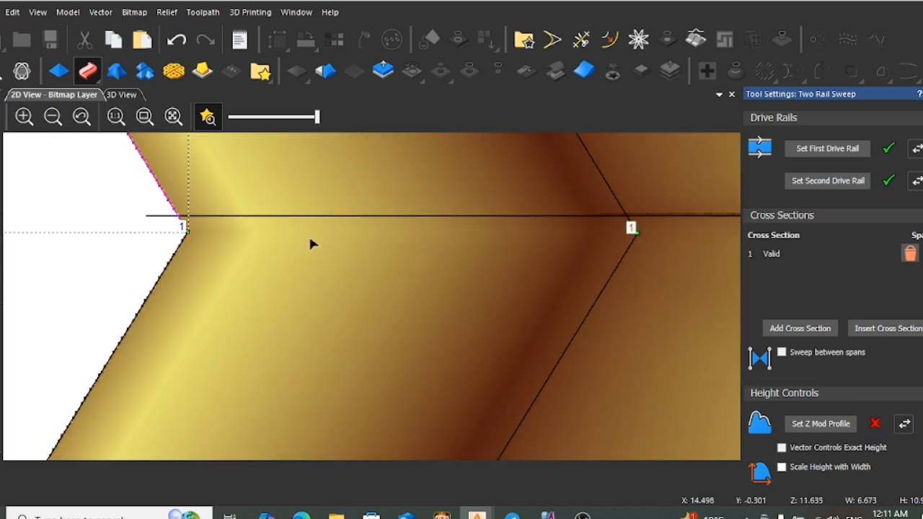
{"action": "scroll", "coordinate": [411, 277], "scroll_direction": "down", "scroll_amount": 4}
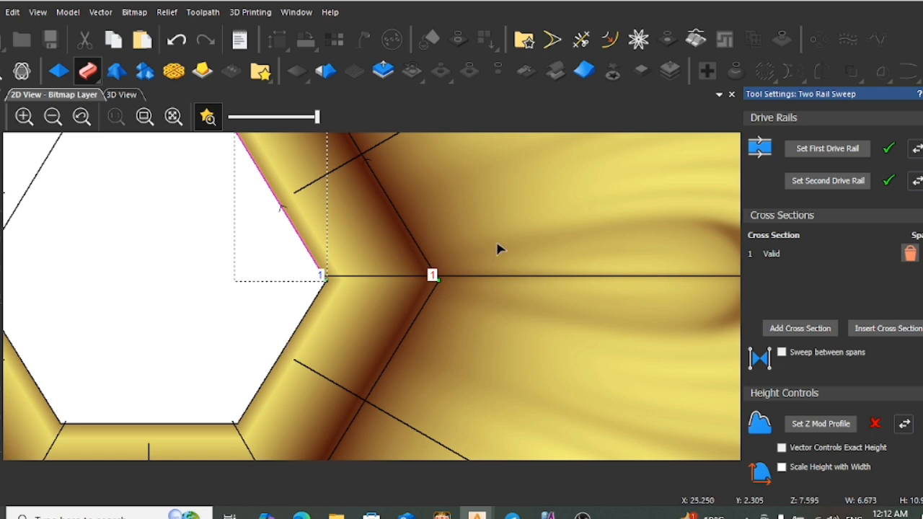
{"action": "scroll", "coordinate": [360, 288], "scroll_direction": "down", "scroll_amount": 5}
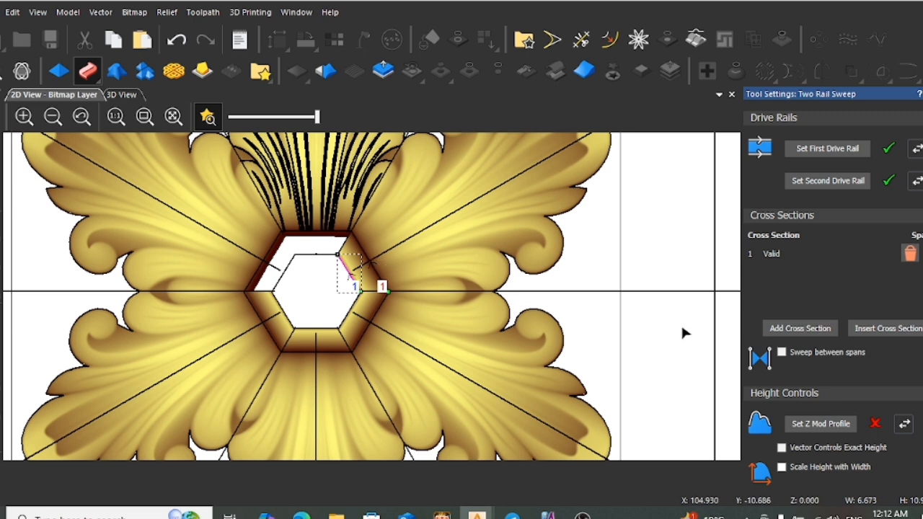
{"action": "scroll", "coordinate": [837, 443], "scroll_direction": "down", "scroll_amount": 4}
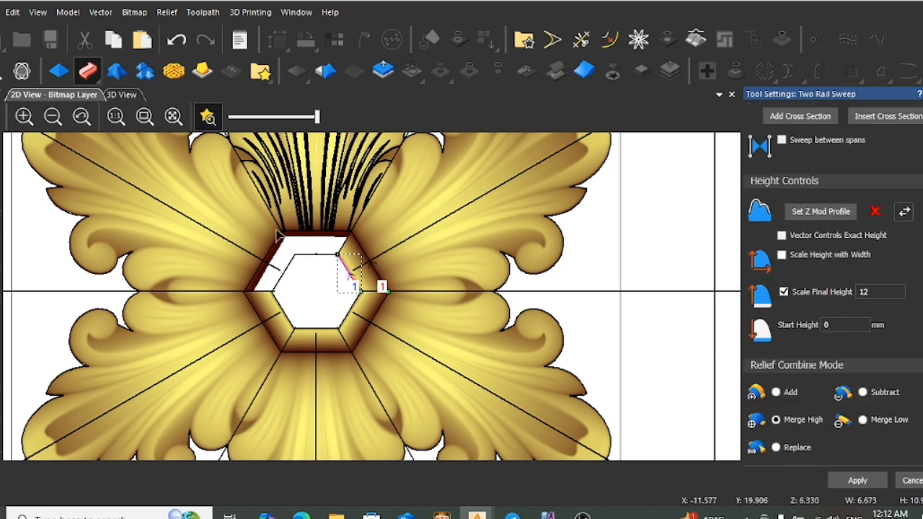
Use the top sides of the outer and inner hexagons as first and second drive rails and apply the sweep
{"action": "scroll", "coordinate": [311, 241], "scroll_direction": "up", "scroll_amount": 5}
{"action": "left_click", "coordinate": [329, 226]}
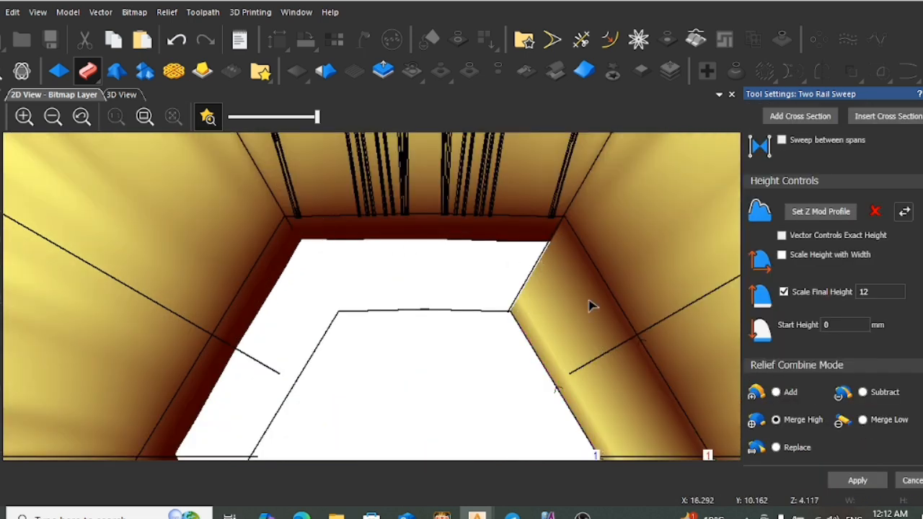
{"action": "left_click", "coordinate": [346, 218]}
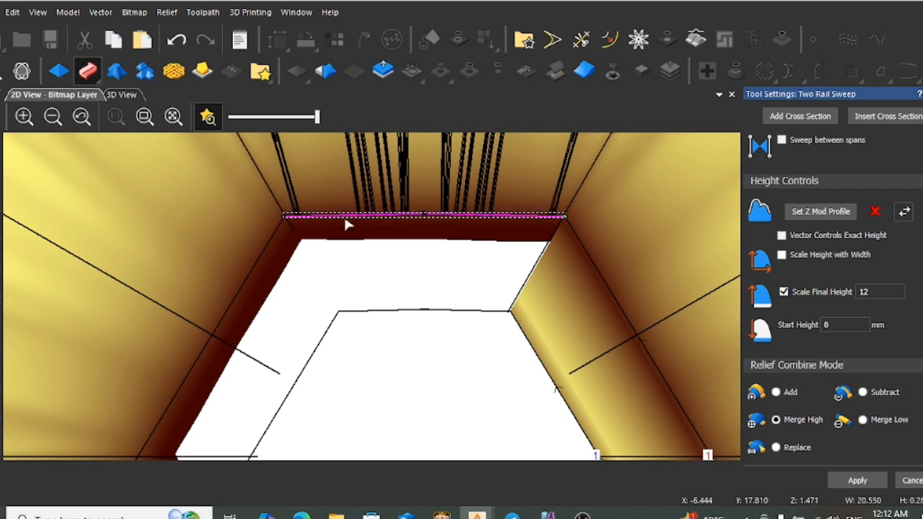
{"action": "scroll", "coordinate": [835, 209], "scroll_direction": "up", "scroll_amount": 3}
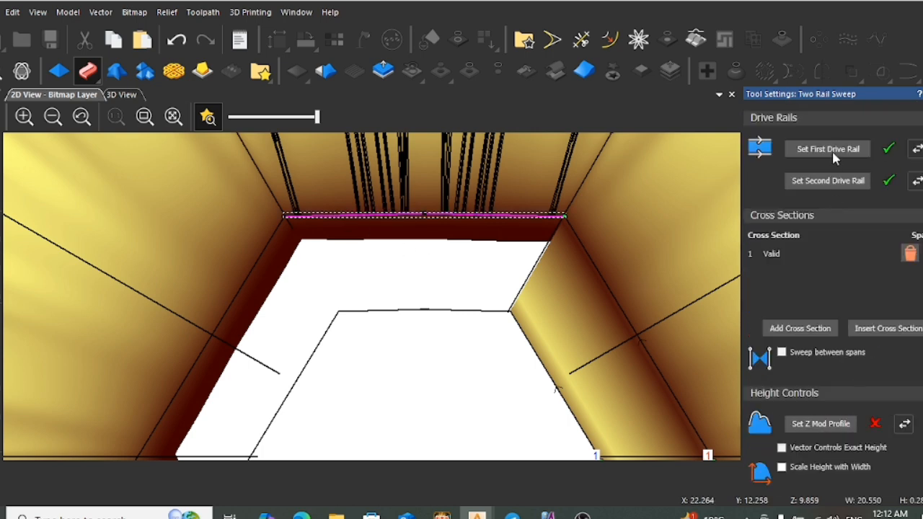
{"action": "left_click", "coordinate": [833, 155]}
{"action": "left_click", "coordinate": [426, 310]}
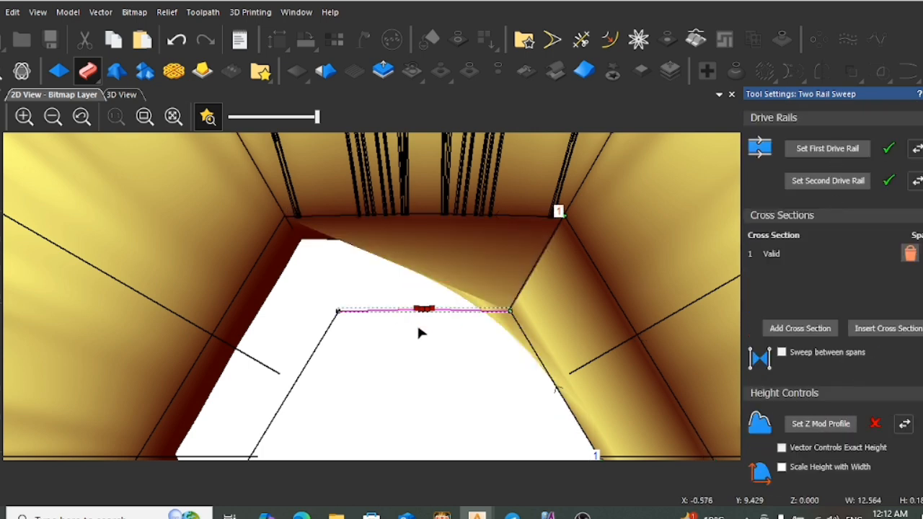
{"action": "left_click", "coordinate": [830, 183]}
{"action": "scroll", "coordinate": [816, 390], "scroll_direction": "down", "scroll_amount": 3}
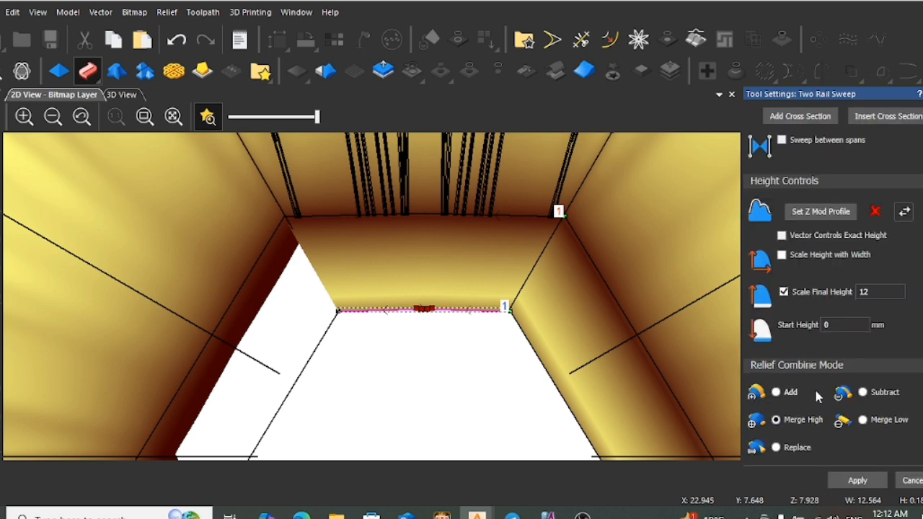
{"action": "left_click", "coordinate": [841, 480]}
Set the outer hexagon's upper-left side as first drive rail and the inner hexagon's upper-left side as second
{"action": "scroll", "coordinate": [375, 383], "scroll_direction": "down", "scroll_amount": 2}
{"action": "scroll", "coordinate": [340, 323], "scroll_direction": "up", "scroll_amount": 2}
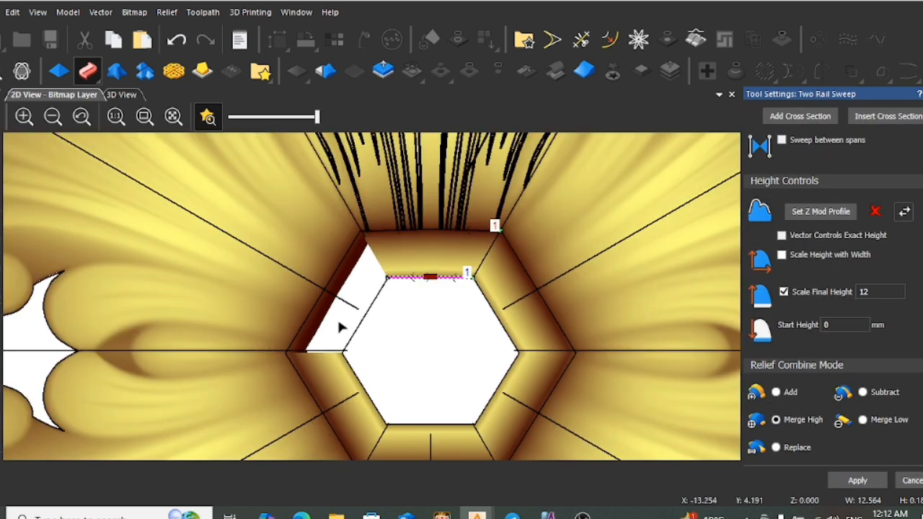
{"action": "left_click", "coordinate": [287, 299]}
{"action": "scroll", "coordinate": [842, 144], "scroll_direction": "up", "scroll_amount": 3}
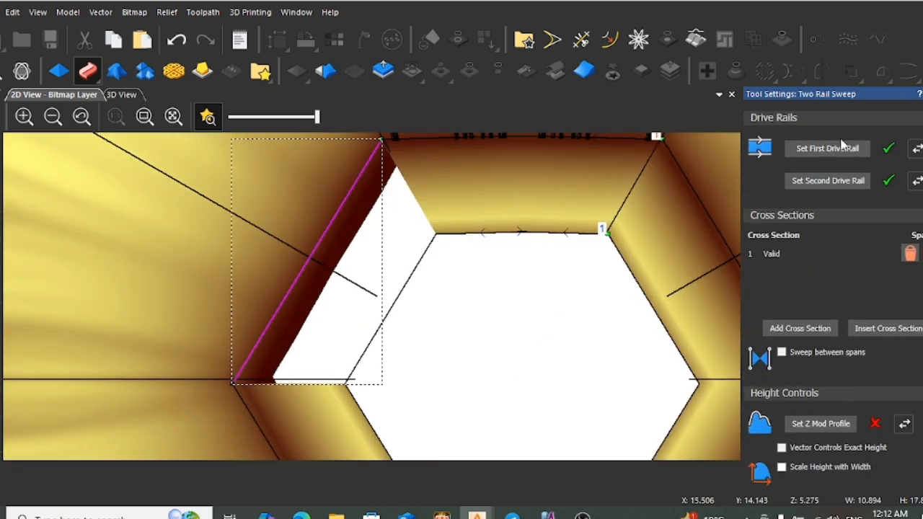
{"action": "left_click", "coordinate": [833, 152]}
{"action": "left_click", "coordinate": [376, 334]}
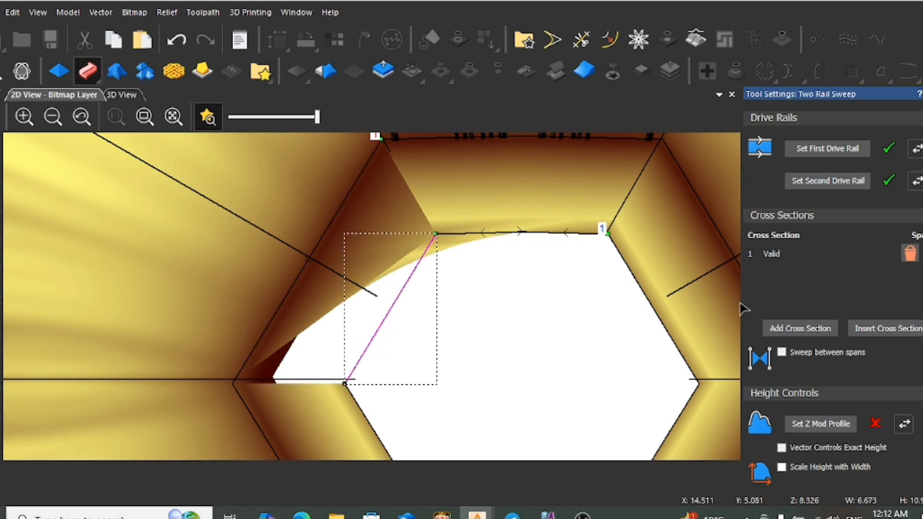
{"action": "left_click", "coordinate": [828, 180]}
{"action": "scroll", "coordinate": [435, 332], "scroll_direction": "down", "scroll_amount": 2}
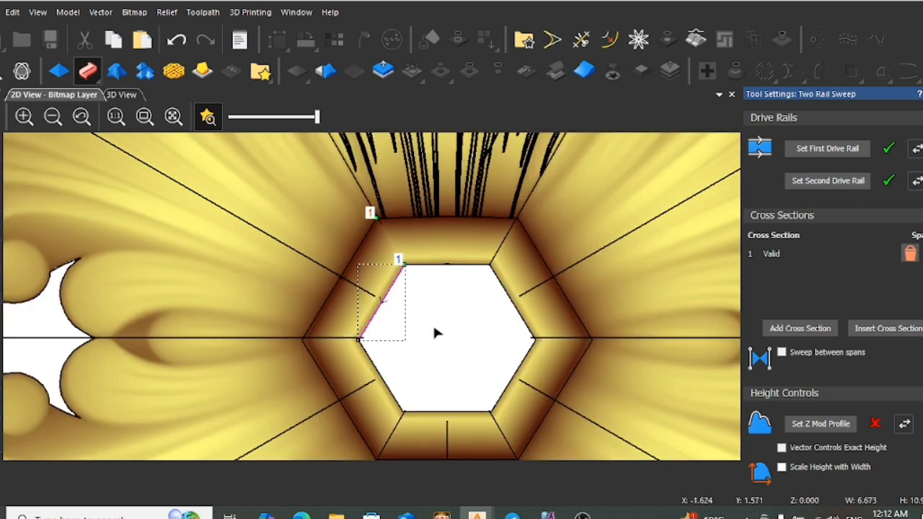
Apply the two-rail sweep along the hexagon's upper-left side
{"action": "scroll", "coordinate": [866, 390], "scroll_direction": "down", "scroll_amount": 3}
{"action": "left_click", "coordinate": [860, 485]}
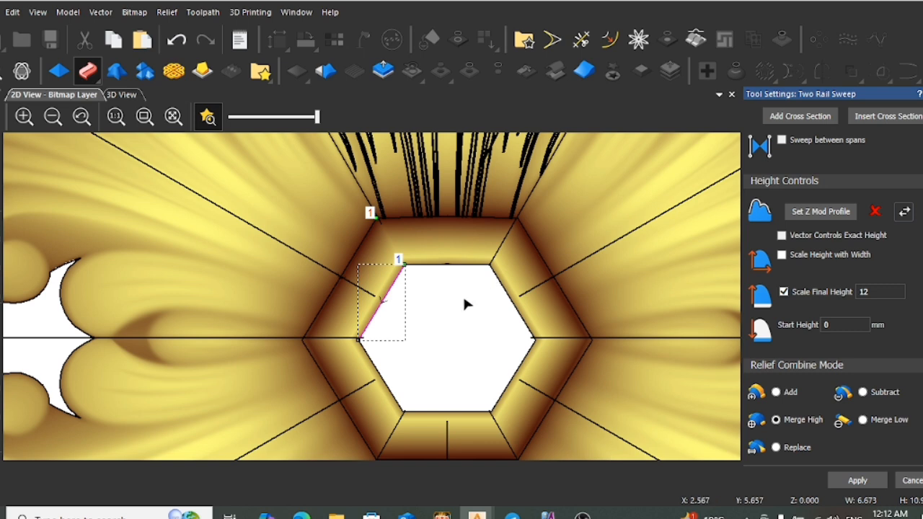
{"action": "scroll", "coordinate": [384, 296], "scroll_direction": "down", "scroll_amount": 5}
{"action": "scroll", "coordinate": [393, 304], "scroll_direction": "up", "scroll_amount": 3}
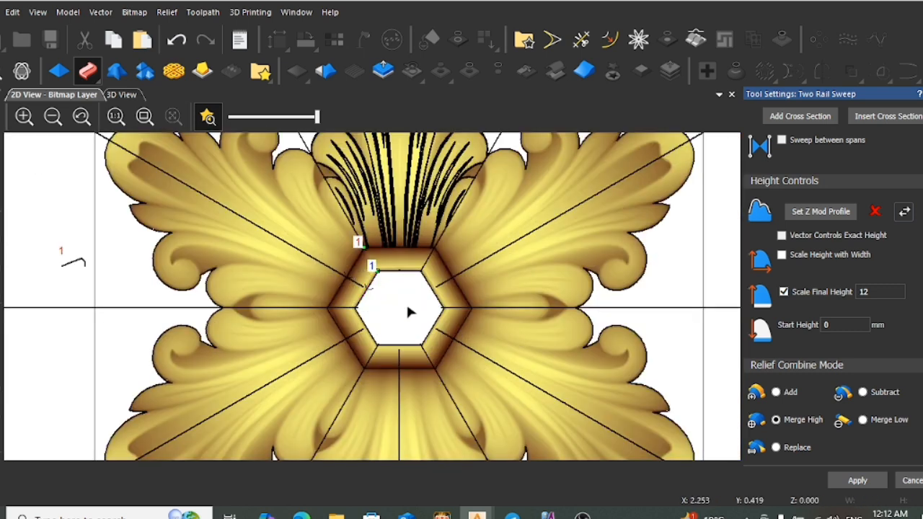
Inspect the hexagonal frame and its joints against the leaf petals in the 2D and 3D views
{"action": "scroll", "coordinate": [408, 312], "scroll_direction": "down", "scroll_amount": 2}
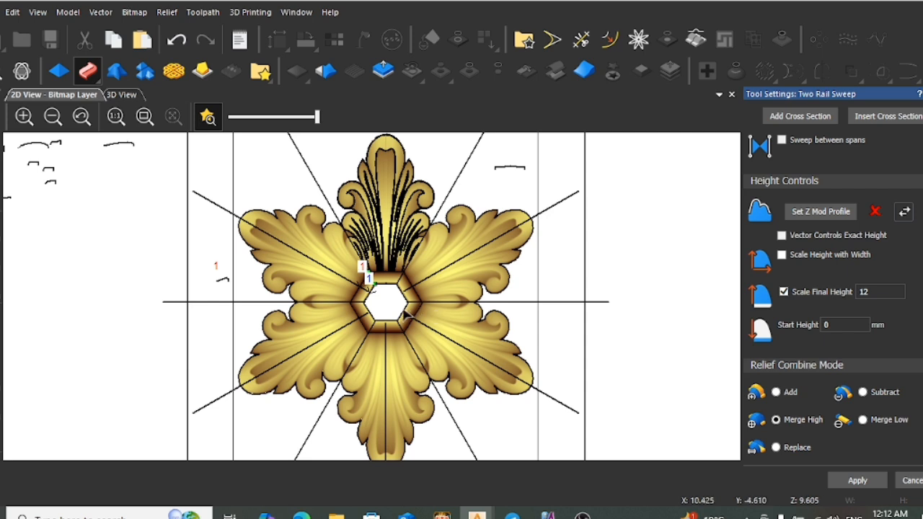
{"action": "scroll", "coordinate": [394, 315], "scroll_direction": "up", "scroll_amount": 2}
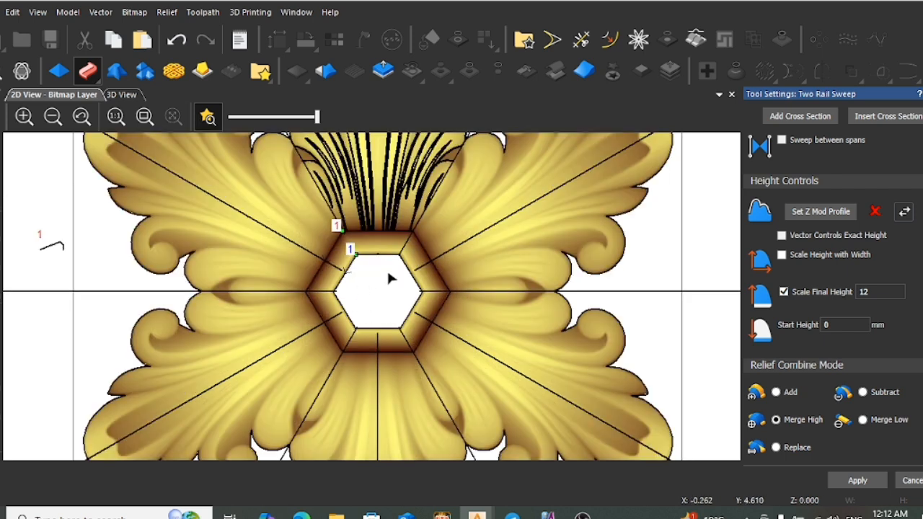
{"action": "scroll", "coordinate": [405, 399], "scroll_direction": "down", "scroll_amount": 4}
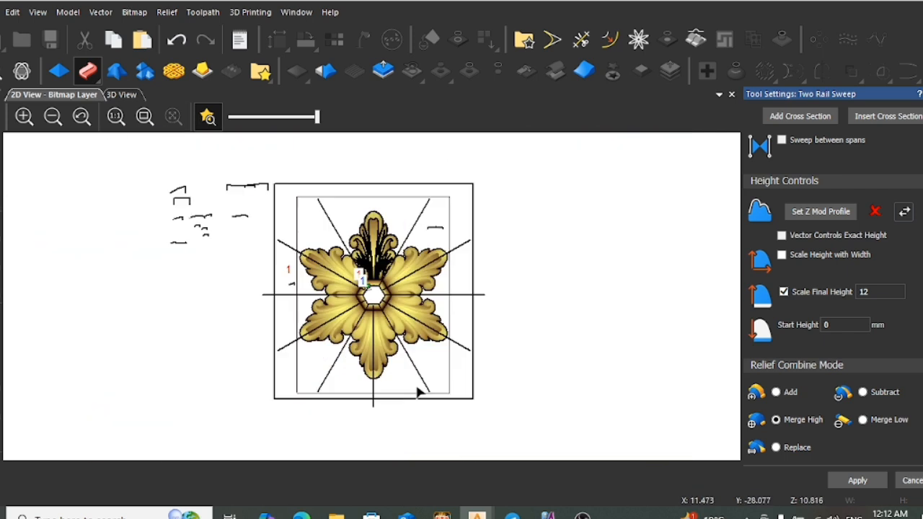
{"action": "scroll", "coordinate": [376, 307], "scroll_direction": "up", "scroll_amount": 2}
{"action": "scroll", "coordinate": [376, 303], "scroll_direction": "up", "scroll_amount": 2}
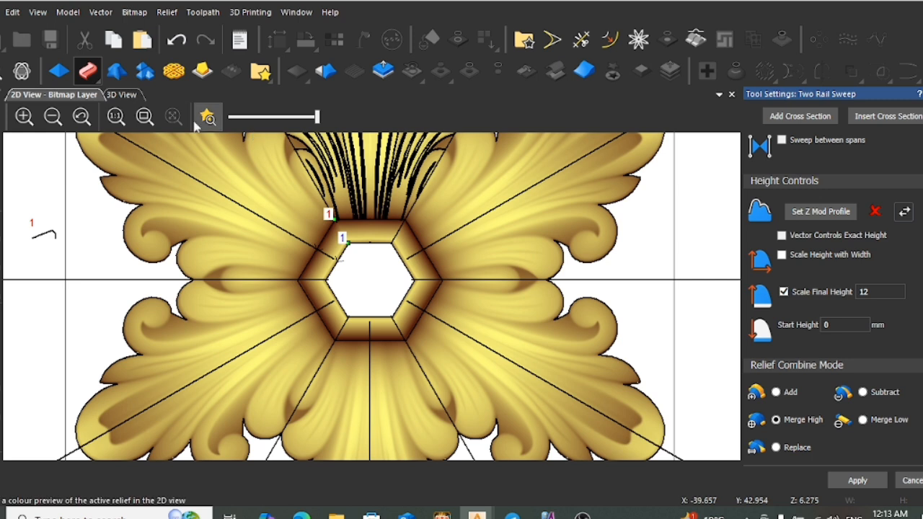
{"action": "left_click", "coordinate": [123, 95]}
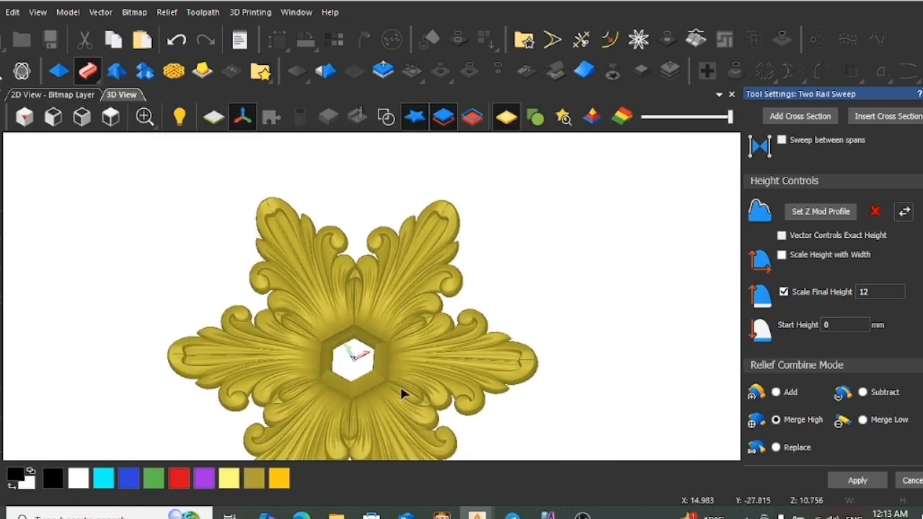
{"action": "scroll", "coordinate": [402, 395], "scroll_direction": "up", "scroll_amount": 2}
{"action": "left_click_drag", "start_coordinate": [423, 400], "coordinate": [481, 291]}
{"action": "scroll", "coordinate": [383, 339], "scroll_direction": "up", "scroll_amount": 1}
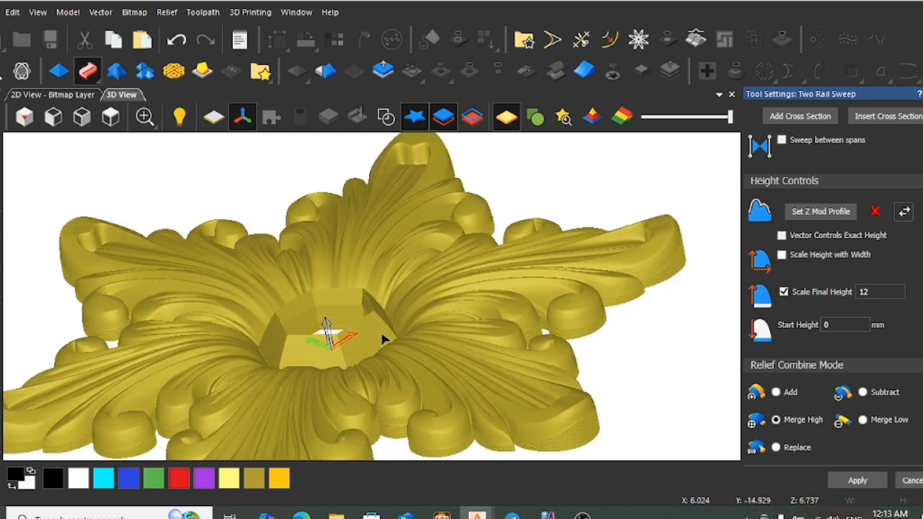
{"action": "scroll", "coordinate": [353, 343], "scroll_direction": "up", "scroll_amount": 1}
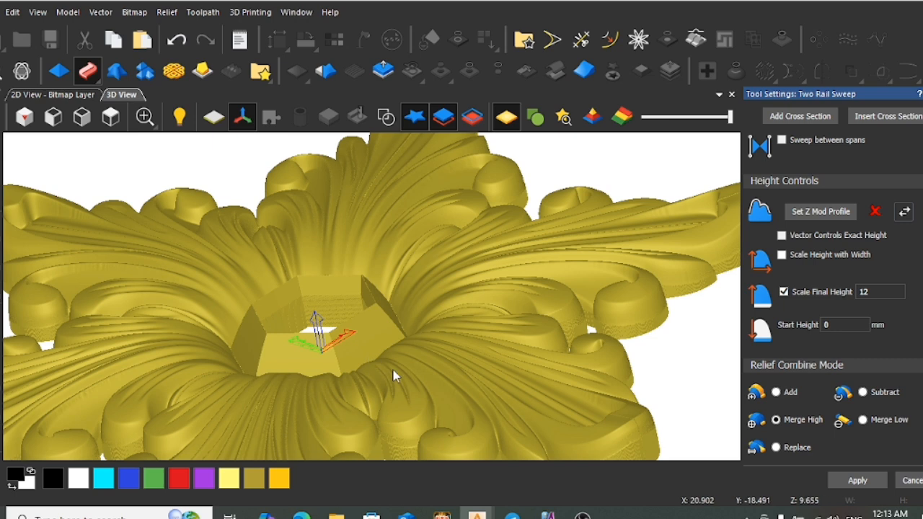
{"action": "scroll", "coordinate": [394, 375], "scroll_direction": "down", "scroll_amount": 2}
{"action": "left_click", "coordinate": [54, 94]}
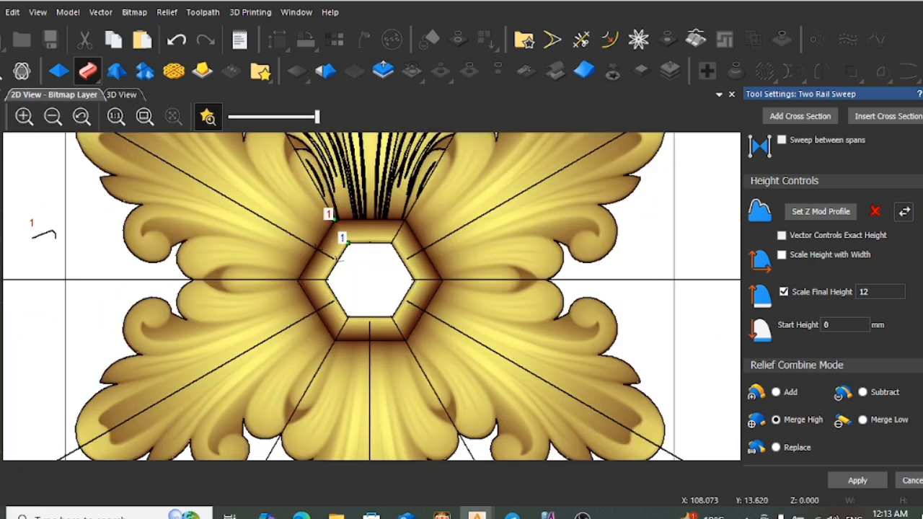
Close the sweep tool and draw a rectangle about 61.6 mm wide and 51.3 mm high around the hexagonal frame
{"action": "left_click", "coordinate": [922, 94]}
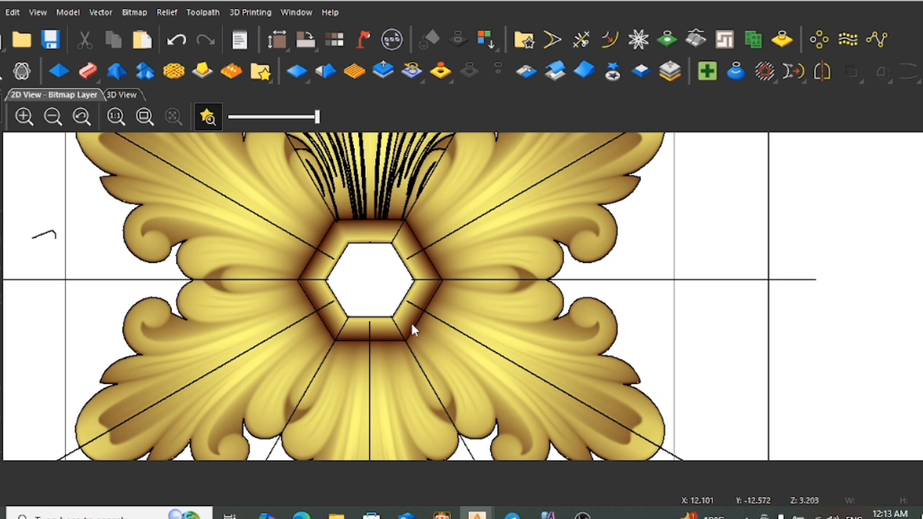
{"action": "left_click", "coordinate": [412, 330]}
{"action": "left_click", "coordinate": [329, 328], "text": "shift"}
{"action": "left_click", "coordinate": [328, 240], "text": "shift"}
{"action": "left_click", "coordinate": [365, 308]}
{"action": "left_click", "coordinate": [2, 347]}
{"action": "left_click_drag", "start_coordinate": [264, 198], "coordinate": [473, 372]}
{"action": "key", "text": "Escape"}
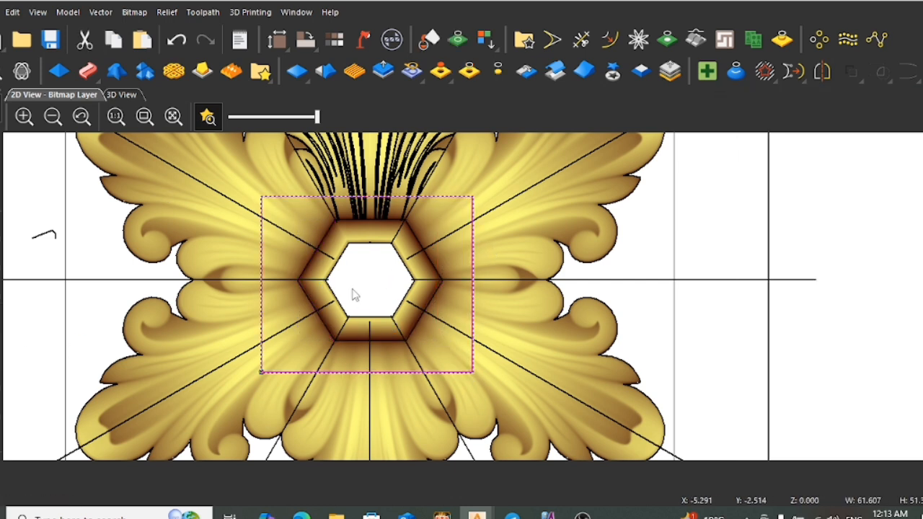
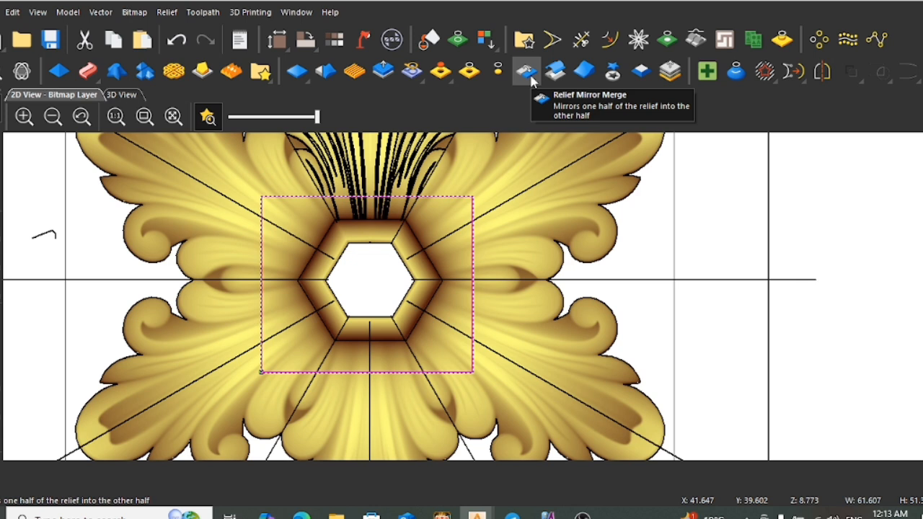
{"action": "left_click", "coordinate": [383, 71]}
{"action": "left_click", "coordinate": [819, 181]}
{"action": "left_click", "coordinate": [821, 181]}
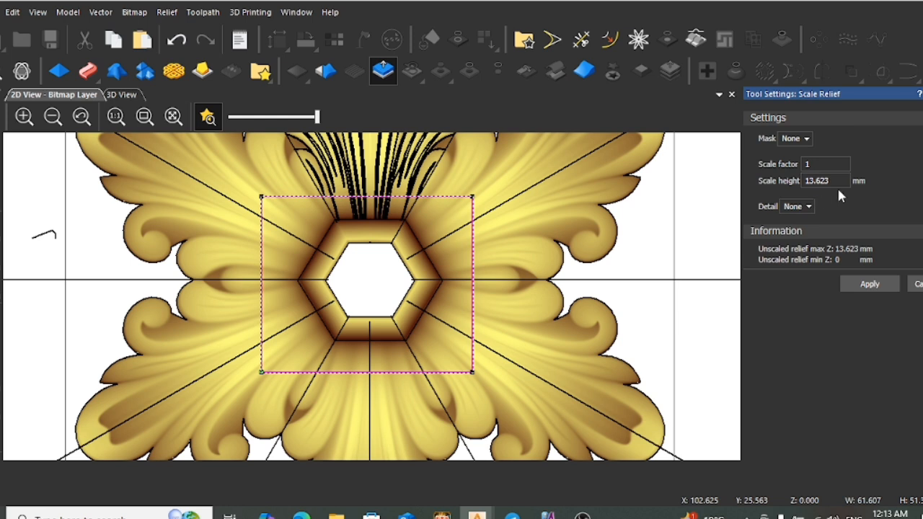
{"action": "left_click", "coordinate": [919, 285]}
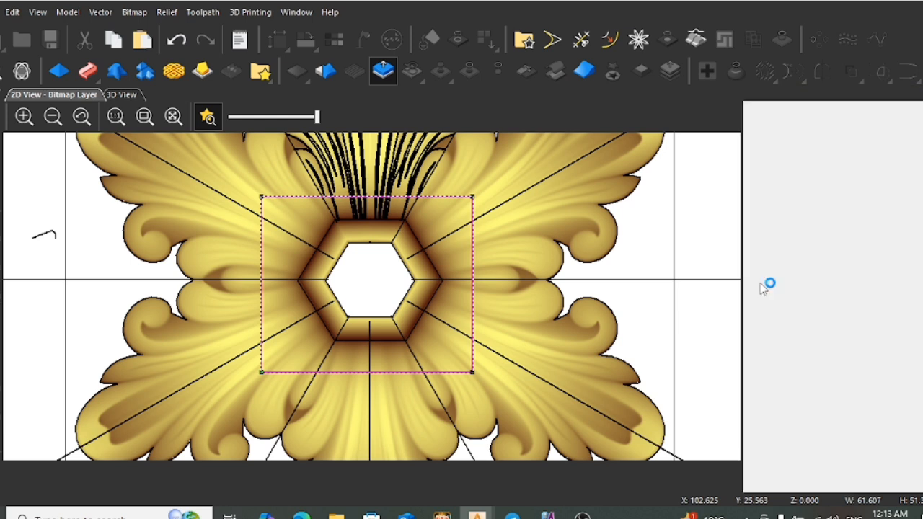
{"action": "left_click", "coordinate": [708, 298]}
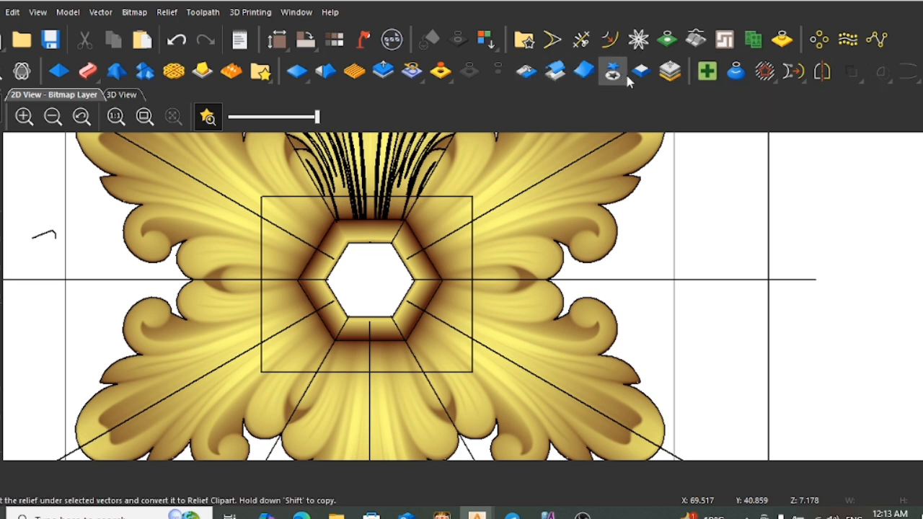
{"action": "left_click", "coordinate": [384, 71]}
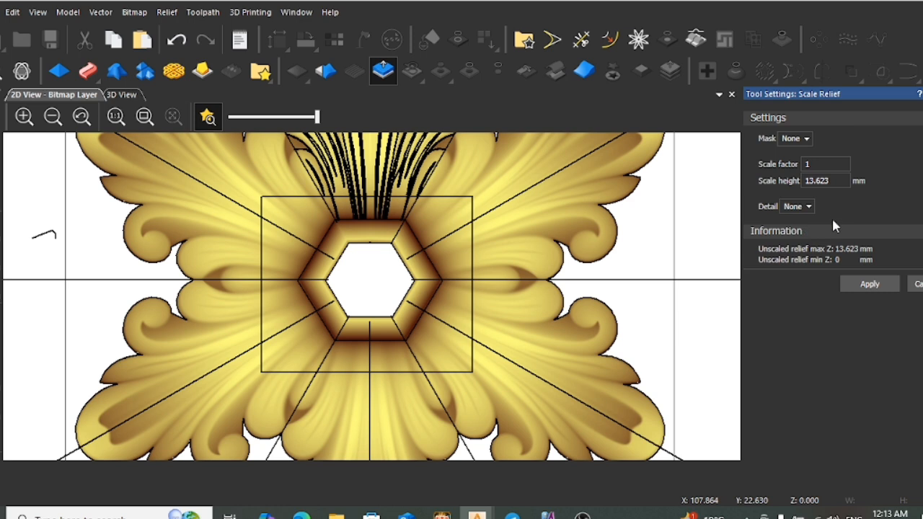
{"action": "left_click", "coordinate": [918, 284]}
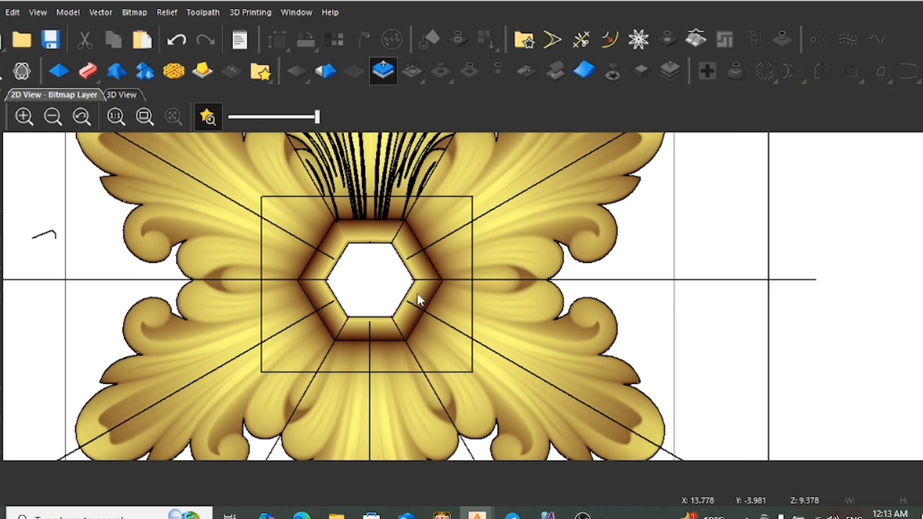
Select the rectangle around the frame and scale the relief to a height of 10 mm
{"action": "scroll", "coordinate": [411, 294], "scroll_direction": "up", "scroll_amount": 1}
{"action": "scroll", "coordinate": [422, 244], "scroll_direction": "down", "scroll_amount": 1}
{"action": "left_click", "coordinate": [487, 199]}
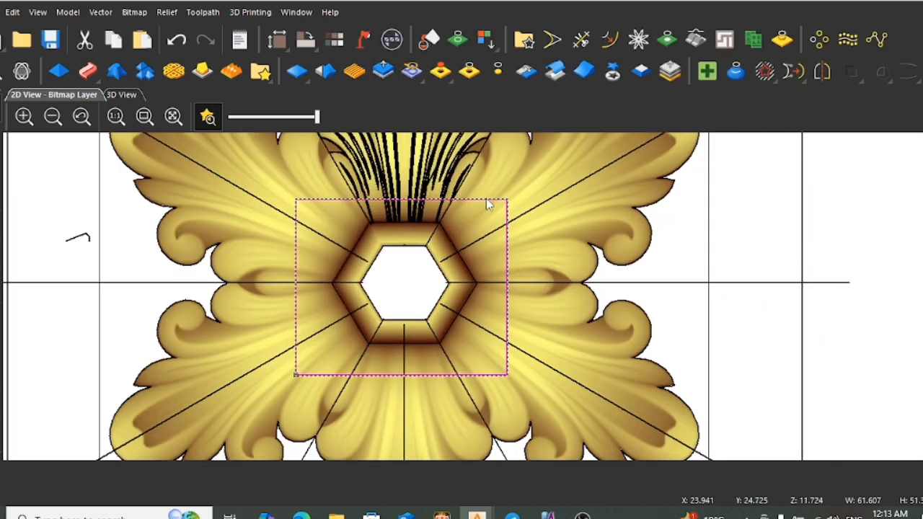
{"action": "left_click", "coordinate": [383, 71]}
{"action": "left_click", "coordinate": [830, 180]}
{"action": "left_click_drag", "start_coordinate": [837, 181], "coordinate": [755, 199]}
{"action": "type", "text": "10"}
{"action": "scroll", "coordinate": [445, 280], "scroll_direction": "down", "scroll_amount": 3}
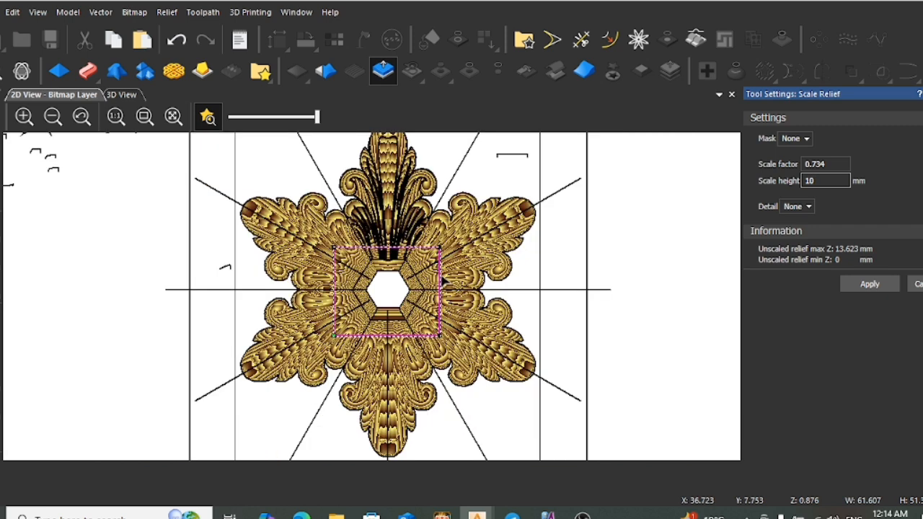
{"action": "scroll", "coordinate": [443, 277], "scroll_direction": "up", "scroll_amount": 5}
{"action": "scroll", "coordinate": [445, 278], "scroll_direction": "down", "scroll_amount": 4}
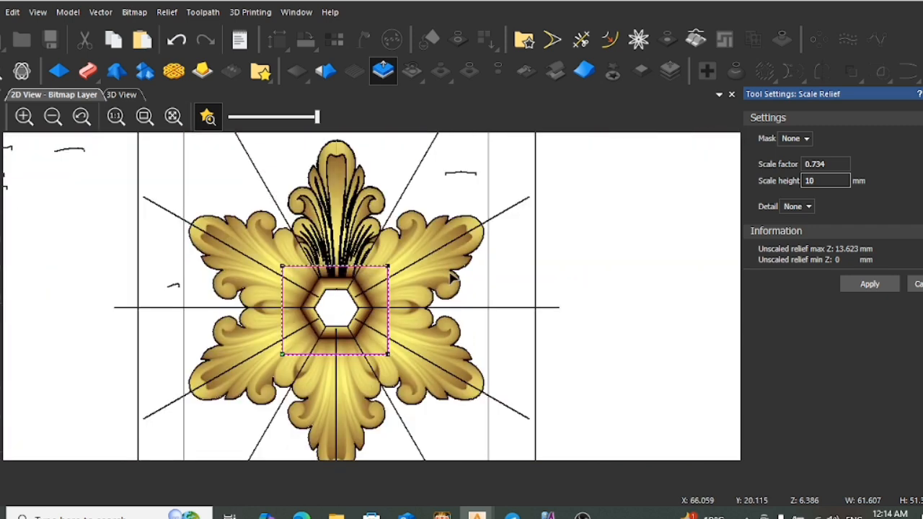
{"action": "type", "text": "0"}
{"action": "key", "text": "Return"}
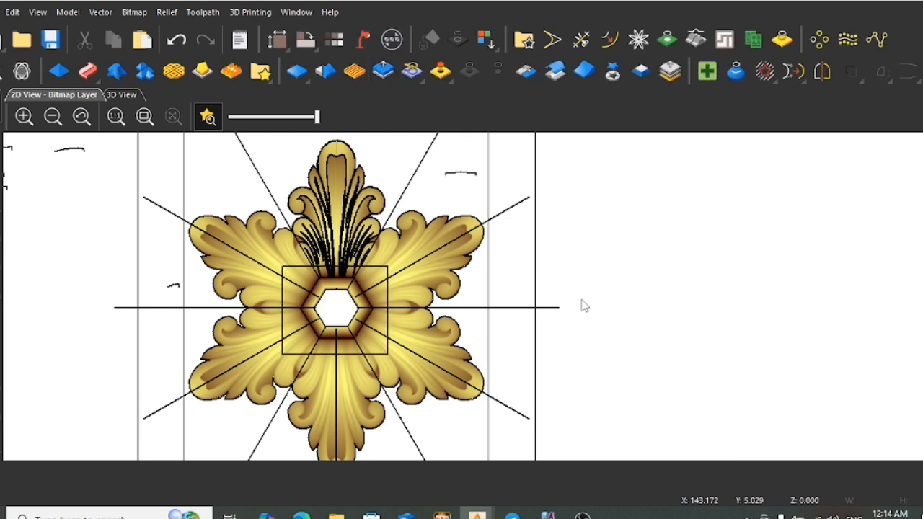
Undo the relief scaling
{"action": "key", "text": "ctrl+z"}
{"action": "scroll", "coordinate": [350, 314], "scroll_direction": "up", "scroll_amount": 3}
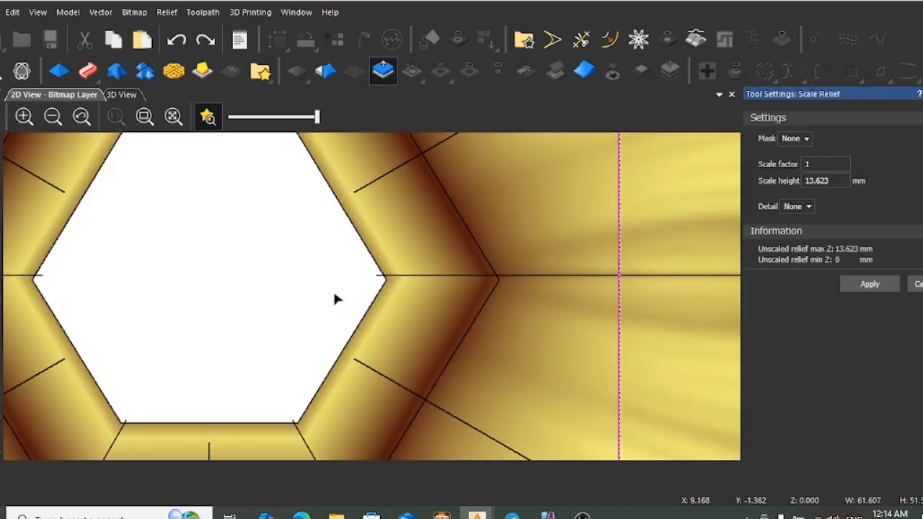
{"action": "scroll", "coordinate": [260, 246], "scroll_direction": "down", "scroll_amount": 3}
Undo the sweeps along the hexagon's upper-left and top sides, leaving the reopened sweep tool
{"action": "type", "text": "1"}
{"action": "key", "text": "Return"}
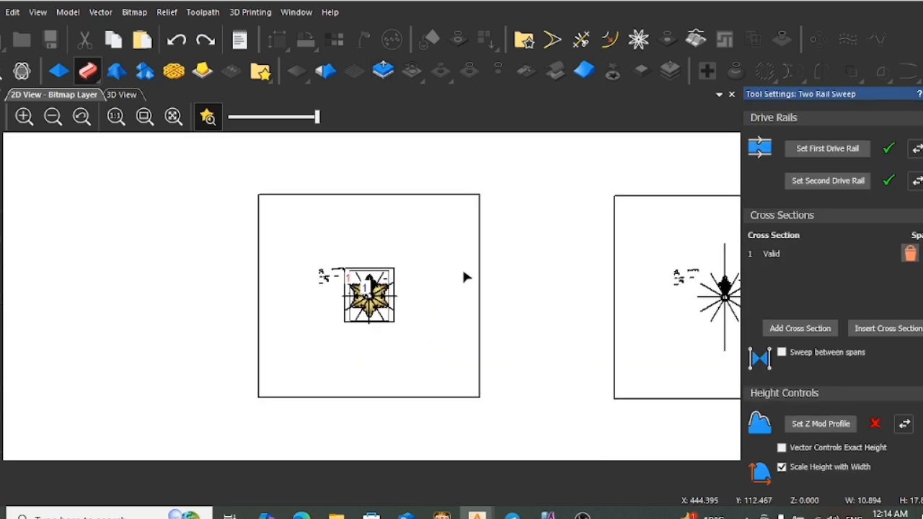
{"action": "scroll", "coordinate": [383, 301], "scroll_direction": "up", "scroll_amount": 6}
{"action": "scroll", "coordinate": [392, 286], "scroll_direction": "down", "scroll_amount": 6}
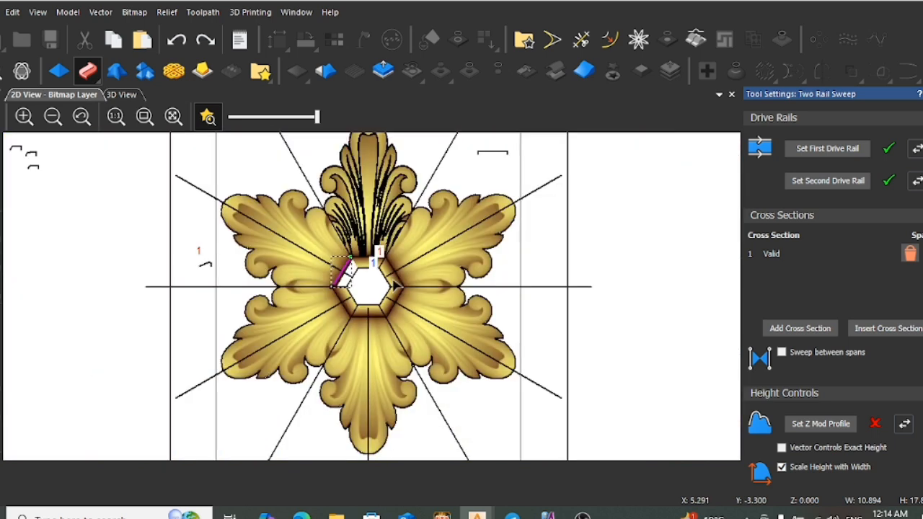
{"action": "key", "text": "Escape"}
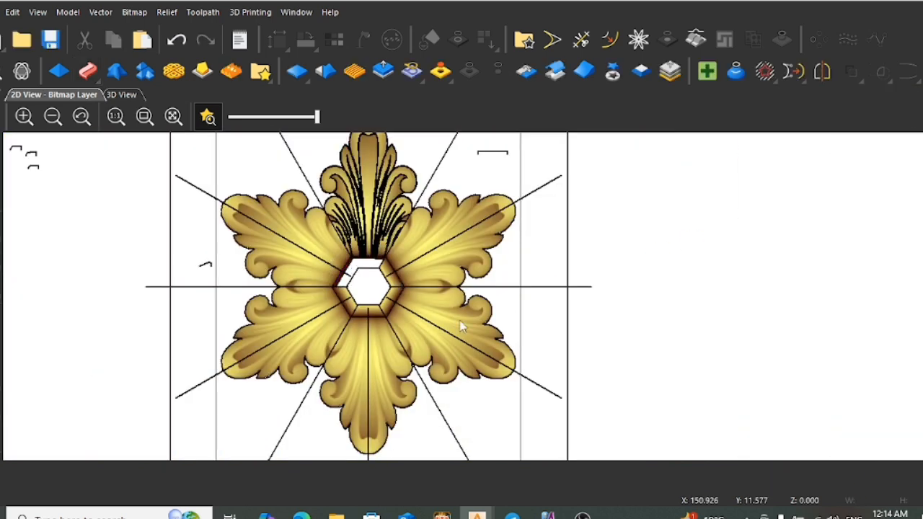
Undo the sweeps along the hexagon's upper-right and lower-right sides
{"action": "scroll", "coordinate": [414, 287], "scroll_direction": "up", "scroll_amount": 5}
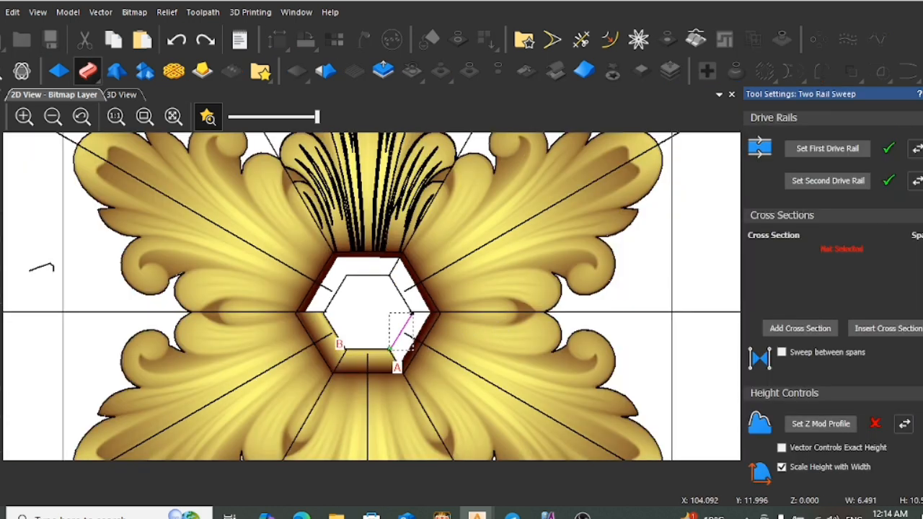
{"action": "left_click", "coordinate": [922, 94]}
{"action": "left_click", "coordinate": [336, 329]}
{"action": "scroll", "coordinate": [352, 335], "scroll_direction": "down", "scroll_amount": 1}
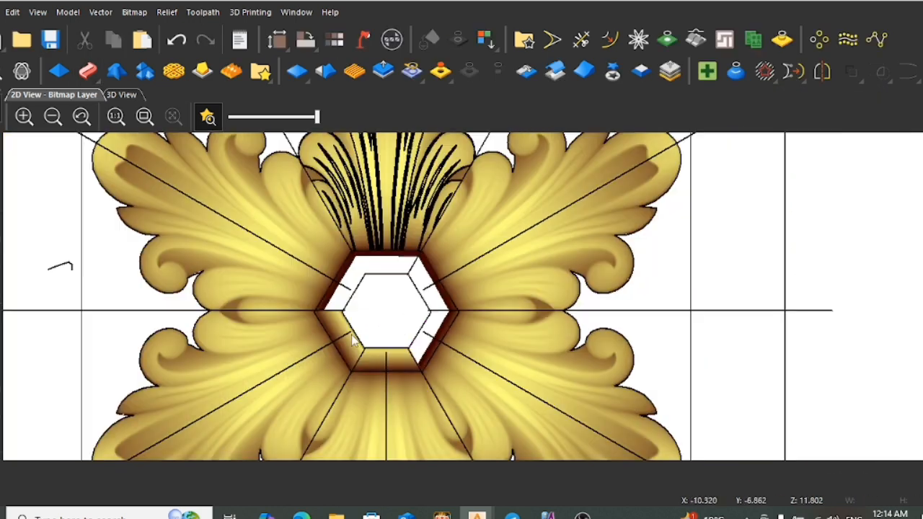
{"action": "key", "text": "n"}
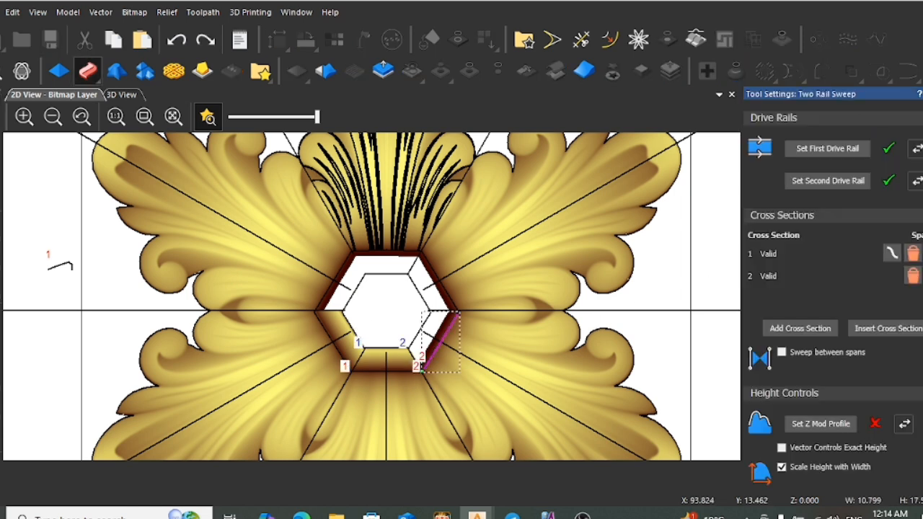
Step back through the lower-right sweep setup and undo the sweep along the hexagon's bottom side
{"action": "left_click", "coordinate": [922, 94]}
{"action": "left_click", "coordinate": [394, 336]}
{"action": "key", "text": "ctrl+z"}
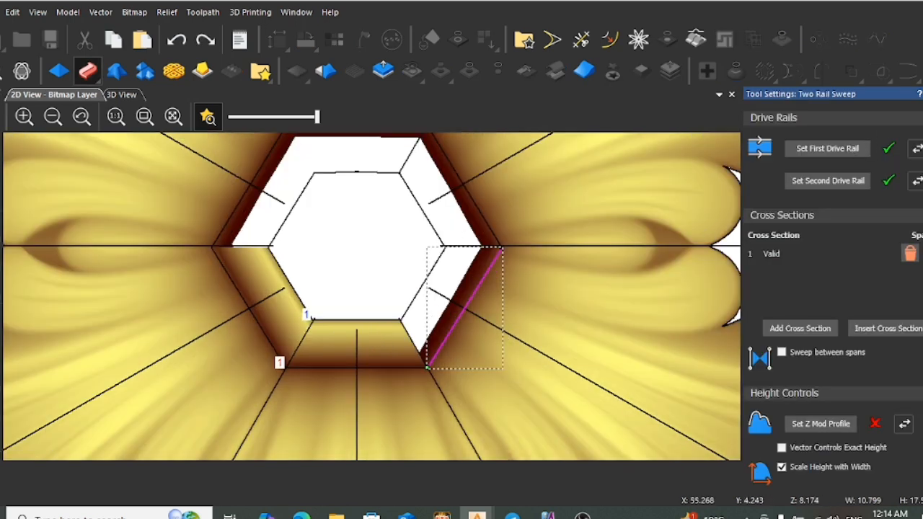
{"action": "left_click", "coordinate": [922, 94]}
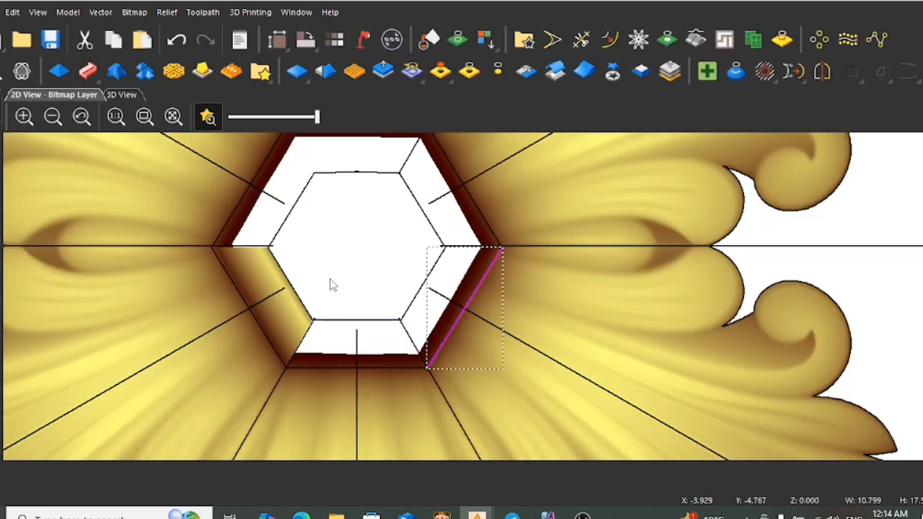
{"action": "left_click", "coordinate": [330, 278]}
Step back through the bottom-side rail setup and undo the sweep along the hexagon's lower-left side
{"action": "key", "text": "ctrl+z"}
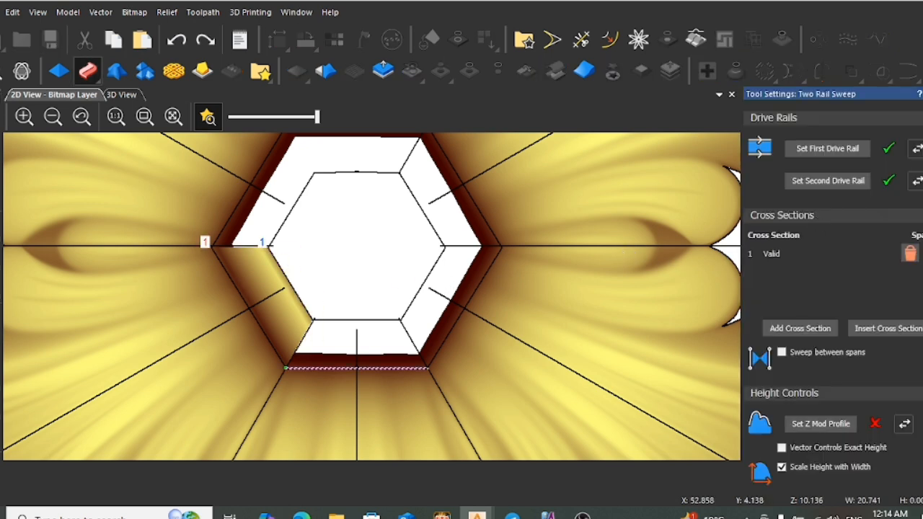
{"action": "left_click", "coordinate": [922, 94]}
{"action": "scroll", "coordinate": [416, 283], "scroll_direction": "up", "scroll_amount": 3}
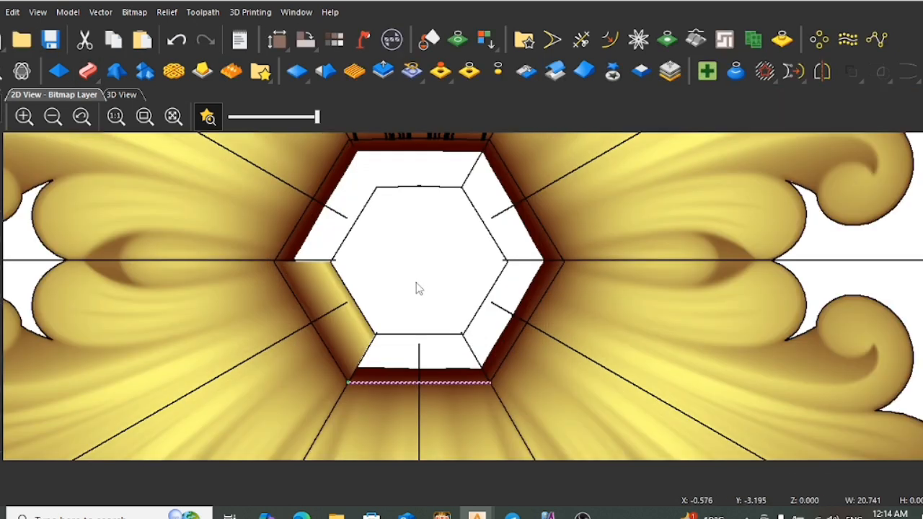
{"action": "left_click", "coordinate": [416, 288]}
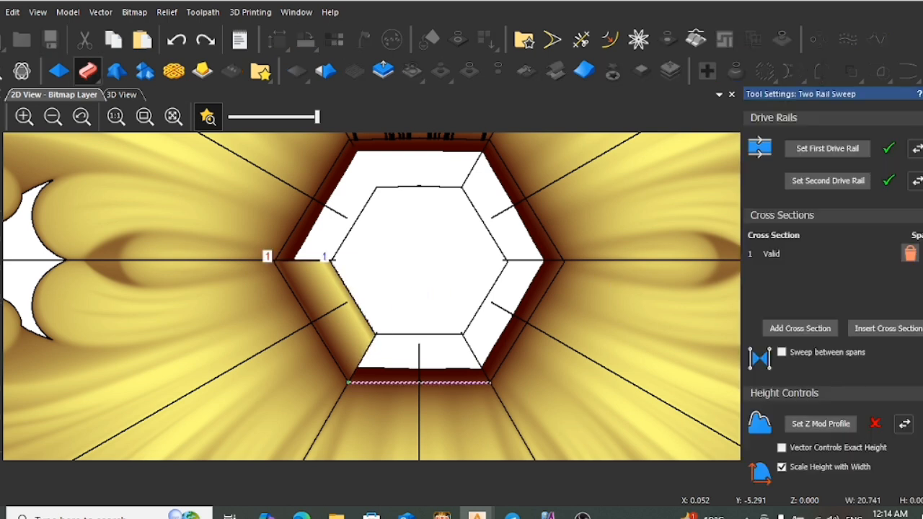
{"action": "key", "text": "Escape"}
{"action": "scroll", "coordinate": [394, 288], "scroll_direction": "down", "scroll_amount": 2}
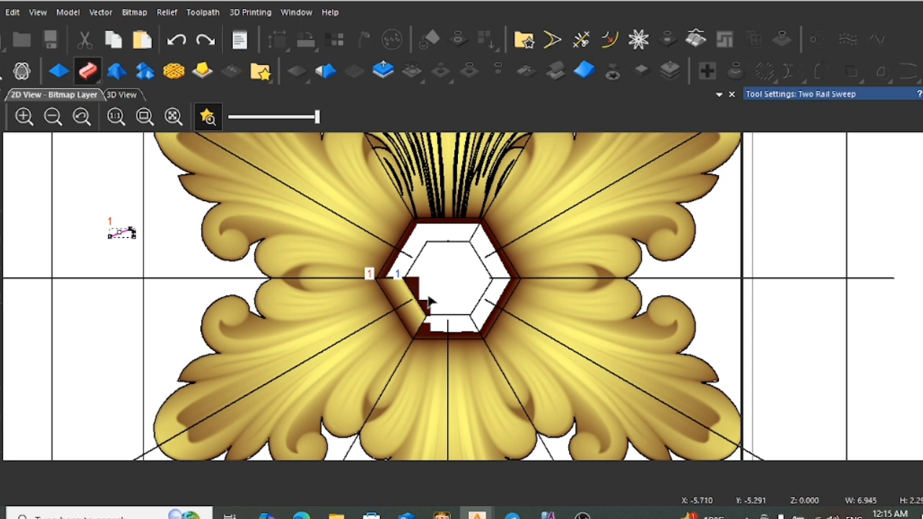
{"action": "scroll", "coordinate": [426, 301], "scroll_direction": "up", "scroll_amount": 3}
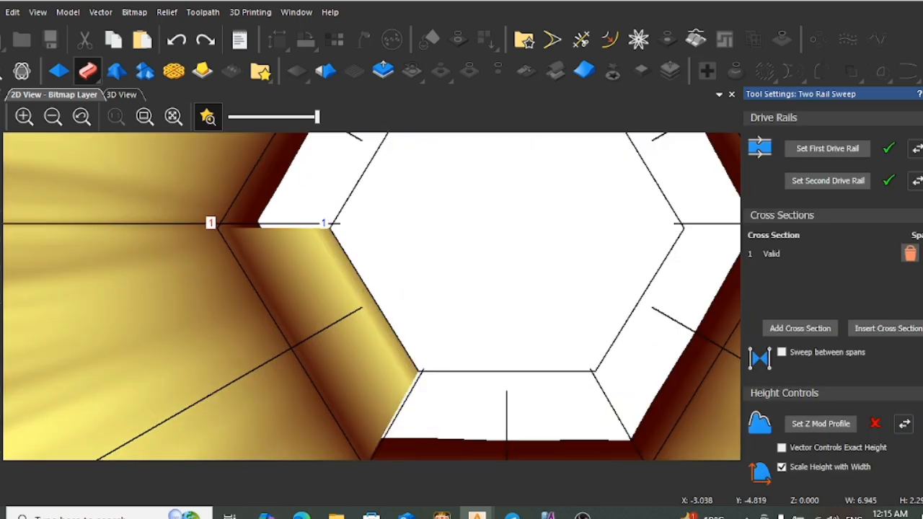
{"action": "key", "text": "Escape"}
{"action": "scroll", "coordinate": [436, 268], "scroll_direction": "down", "scroll_amount": 2}
{"action": "key", "text": "space"}
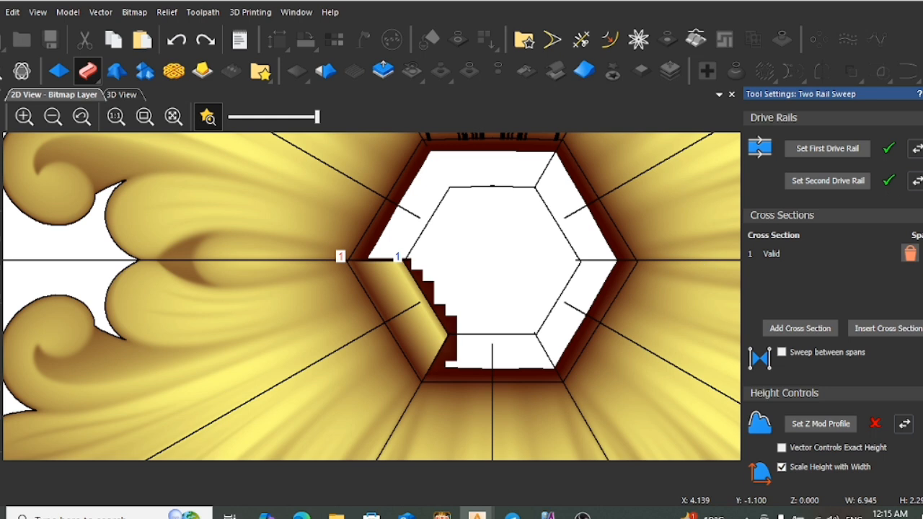
{"action": "key", "text": "Escape"}
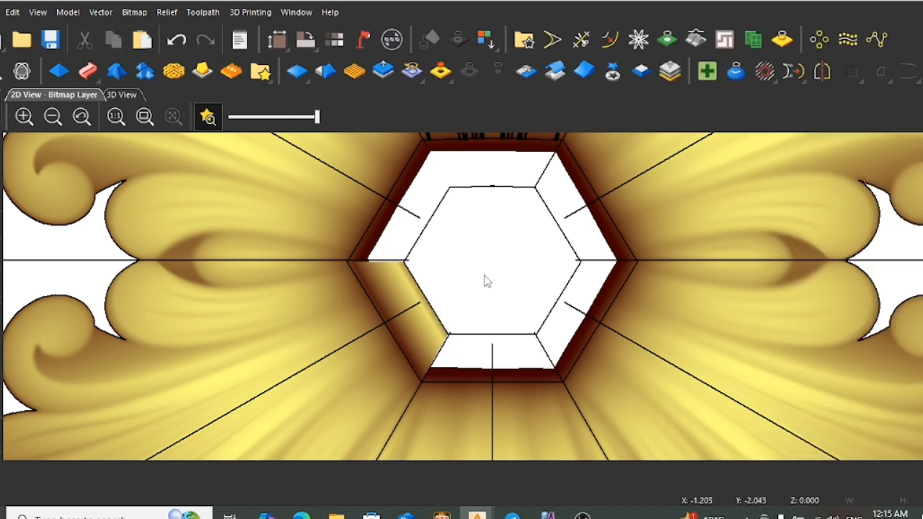
{"action": "key", "text": "space"}
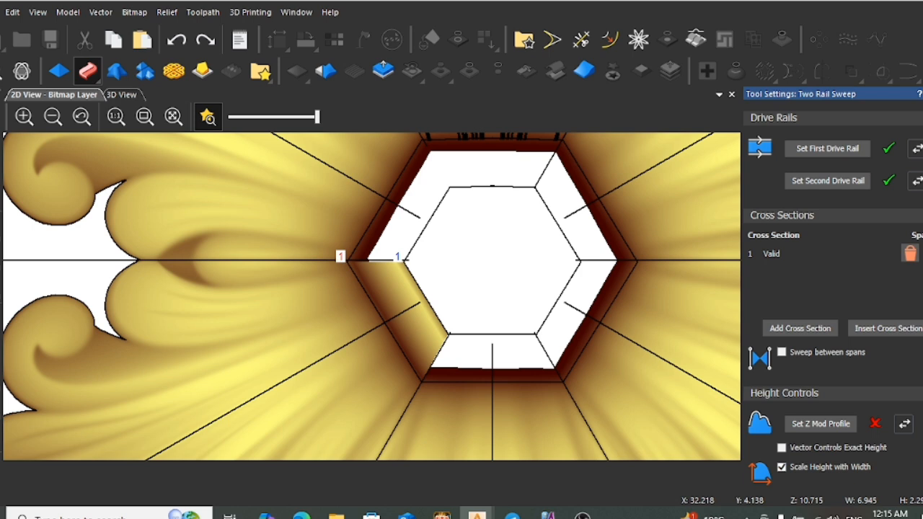
{"action": "key", "text": "Escape"}
{"action": "scroll", "coordinate": [554, 254], "scroll_direction": "down", "scroll_amount": 2}
{"action": "right_click", "coordinate": [553, 255]}
{"action": "left_click", "coordinate": [479, 279]}
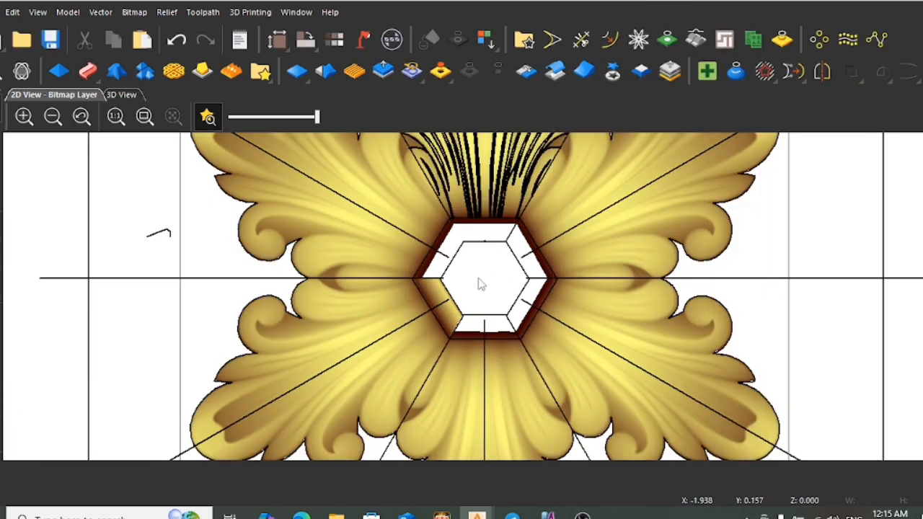
{"action": "key", "text": "space"}
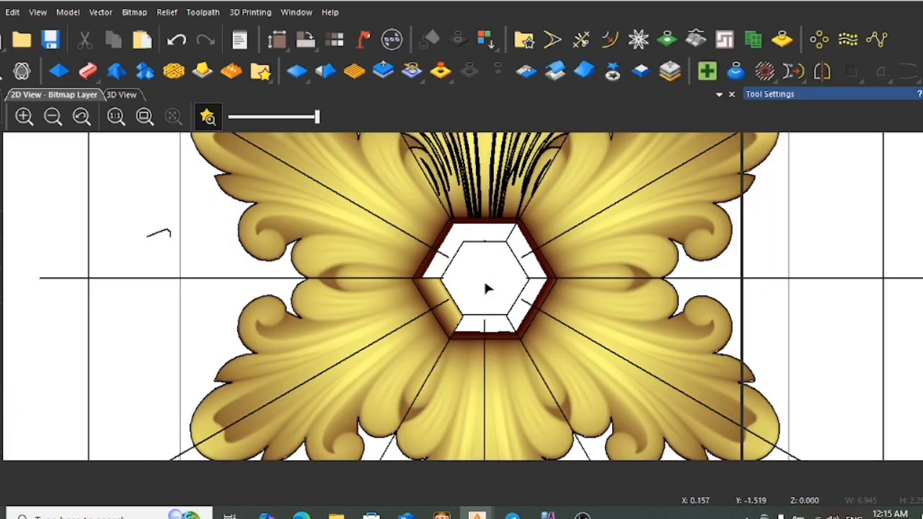
{"action": "scroll", "coordinate": [485, 289], "scroll_direction": "up", "scroll_amount": 2}
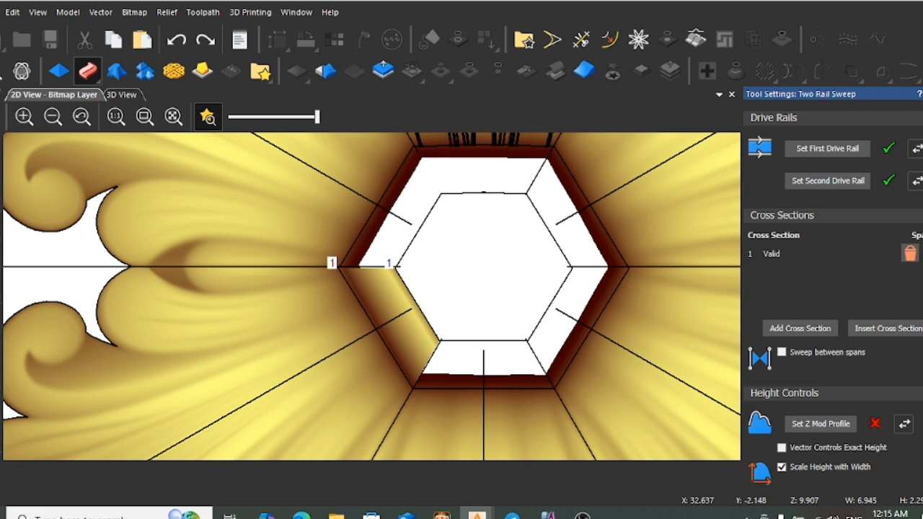
{"action": "left_click", "coordinate": [922, 94]}
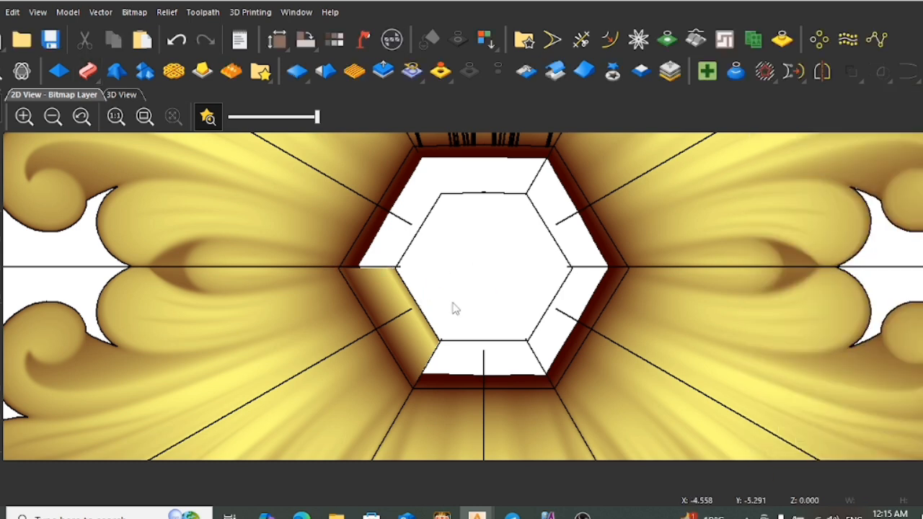
{"action": "key", "text": "space"}
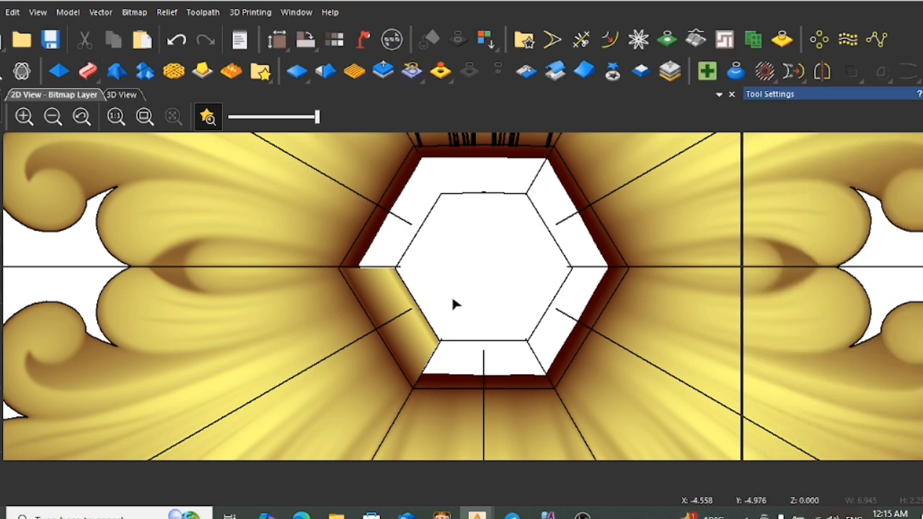
{"action": "left_click", "coordinate": [922, 94]}
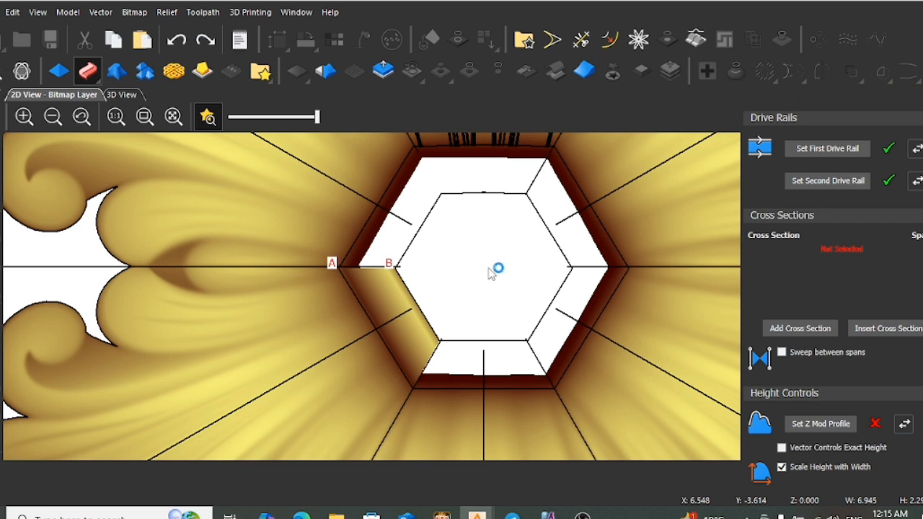
{"action": "left_click", "coordinate": [483, 282]}
{"action": "scroll", "coordinate": [482, 289], "scroll_direction": "down", "scroll_amount": 3}
{"action": "scroll", "coordinate": [480, 286], "scroll_direction": "up", "scroll_amount": 3}
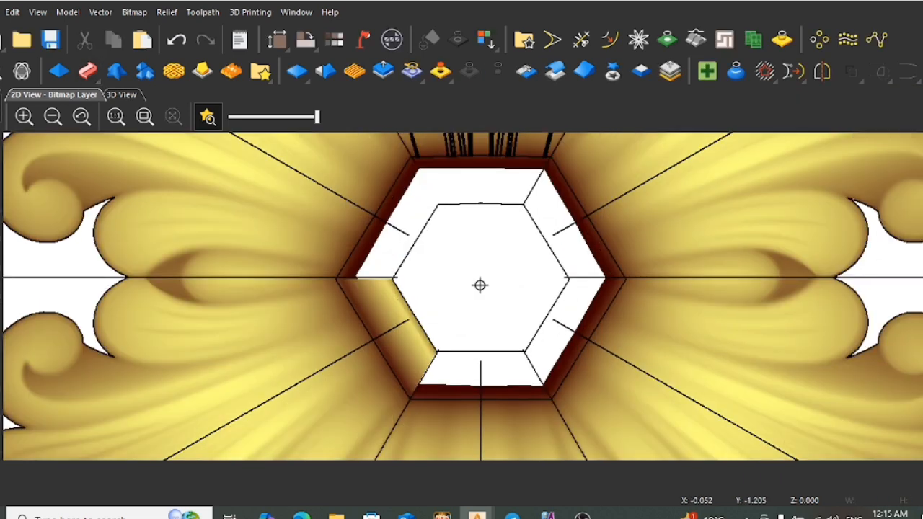
{"action": "key", "text": "ctrl+z"}
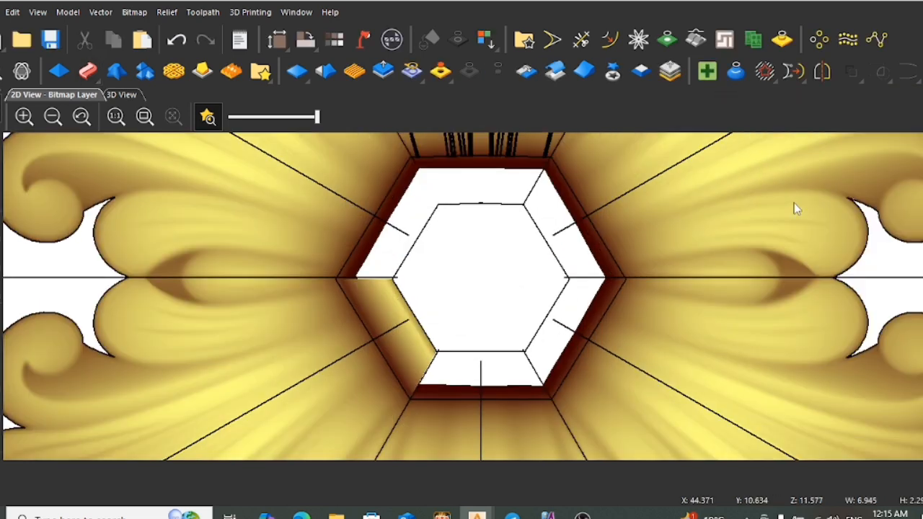
Inspect the remaining swept segment and select the outer rail line on the hexagon's lower-left side
{"action": "scroll", "coordinate": [587, 231], "scroll_direction": "down", "scroll_amount": 3}
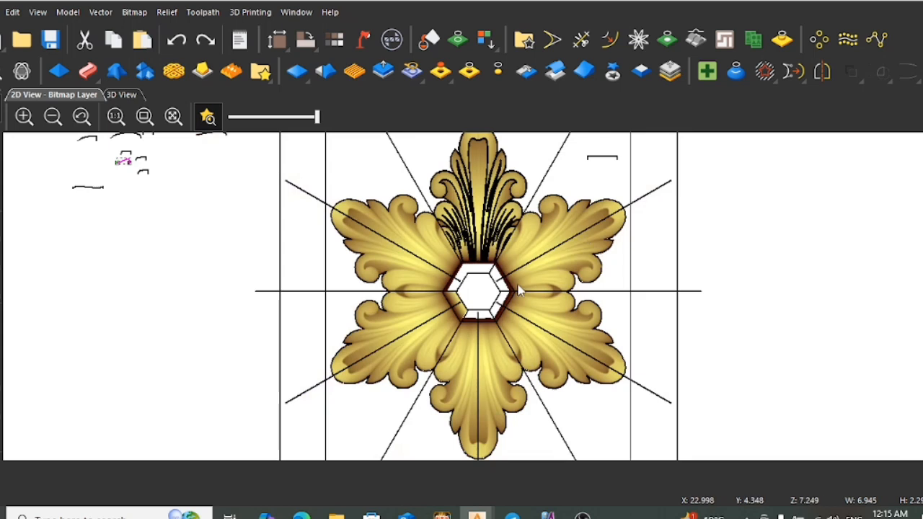
{"action": "scroll", "coordinate": [469, 282], "scroll_direction": "up", "scroll_amount": 3}
{"action": "left_click", "coordinate": [453, 360]}
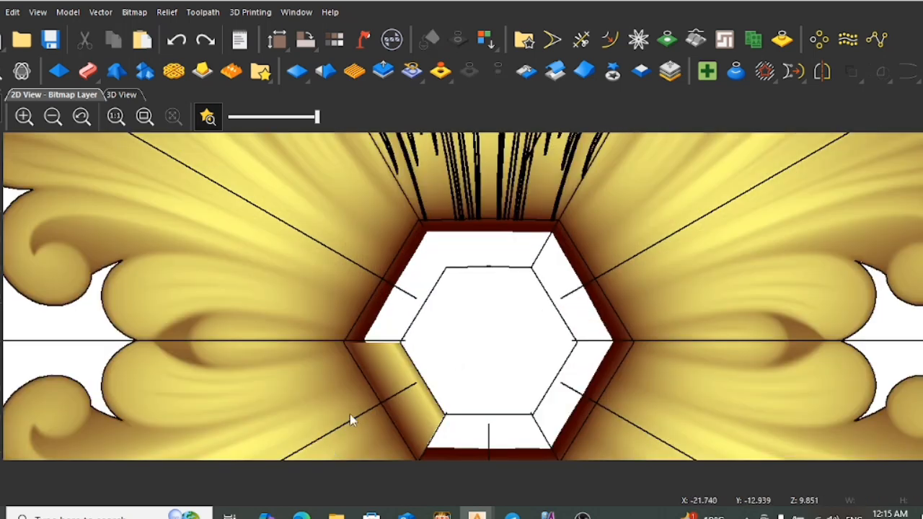
{"action": "left_click", "coordinate": [385, 418]}
{"action": "left_click", "coordinate": [361, 298]}
{"action": "scroll", "coordinate": [455, 315], "scroll_direction": "down", "scroll_amount": 2}
{"action": "scroll", "coordinate": [464, 339], "scroll_direction": "up", "scroll_amount": 2}
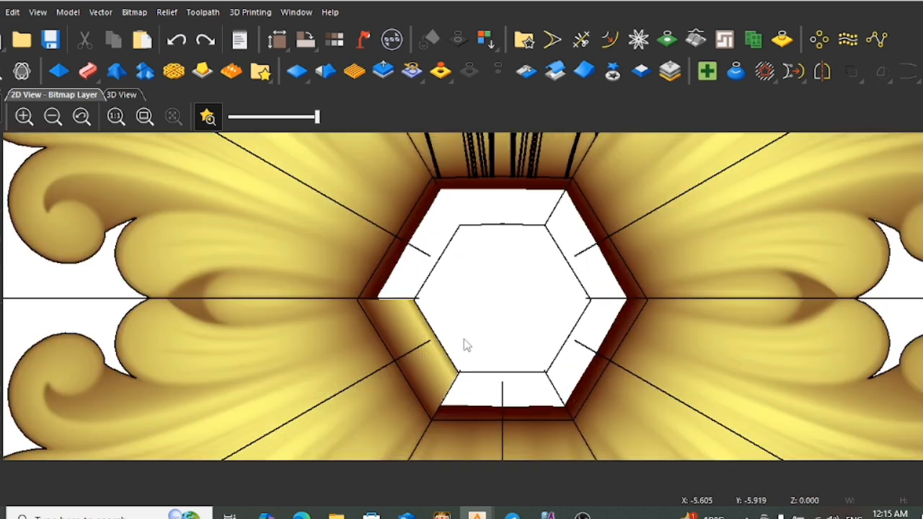
{"action": "left_click", "coordinate": [413, 383]}
{"action": "scroll", "coordinate": [439, 372], "scroll_direction": "up", "scroll_amount": 2}
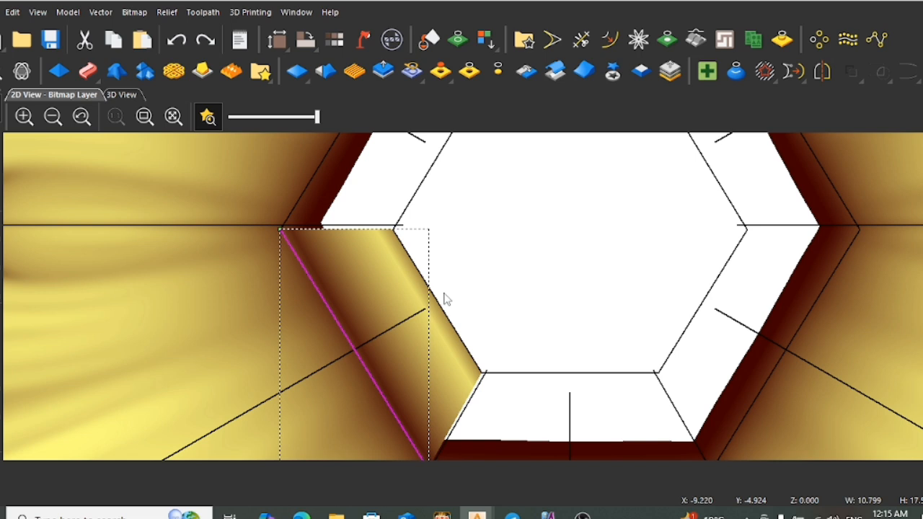
Draw an open polyline around the lower-left swept segment, running just inside its outer rail and returning through the hexagon's empty centre
{"action": "left_click", "coordinate": [2, 324]}
{"action": "scroll", "coordinate": [419, 331], "scroll_direction": "down", "scroll_amount": 1}
{"action": "scroll", "coordinate": [427, 332], "scroll_direction": "up", "scroll_amount": 1}
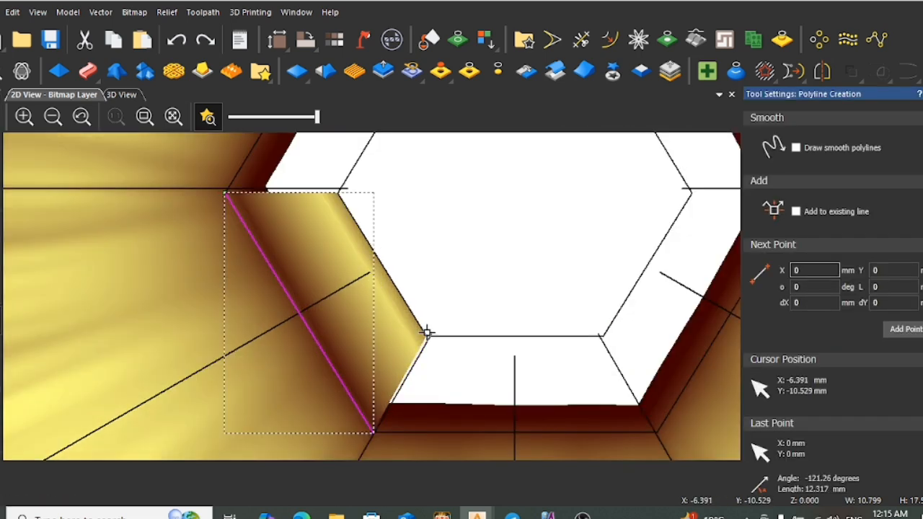
{"action": "left_click", "coordinate": [245, 190]}
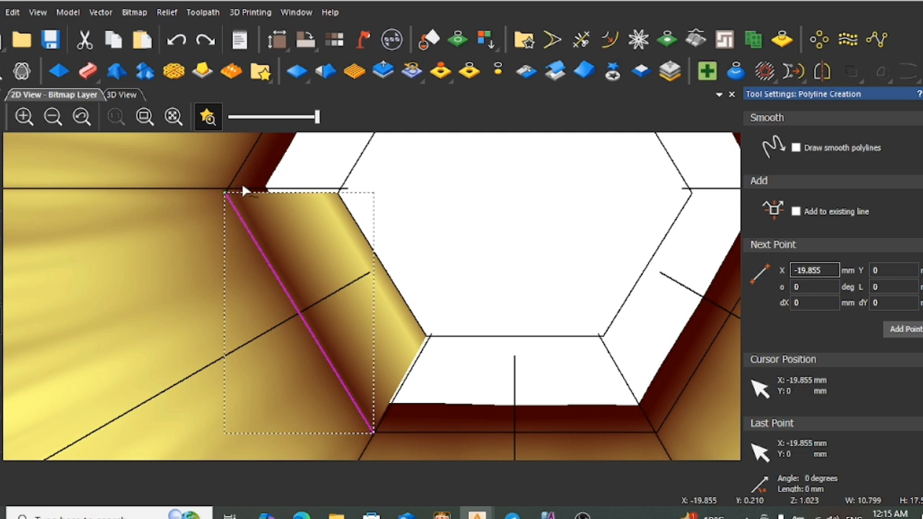
{"action": "left_click", "coordinate": [380, 420]}
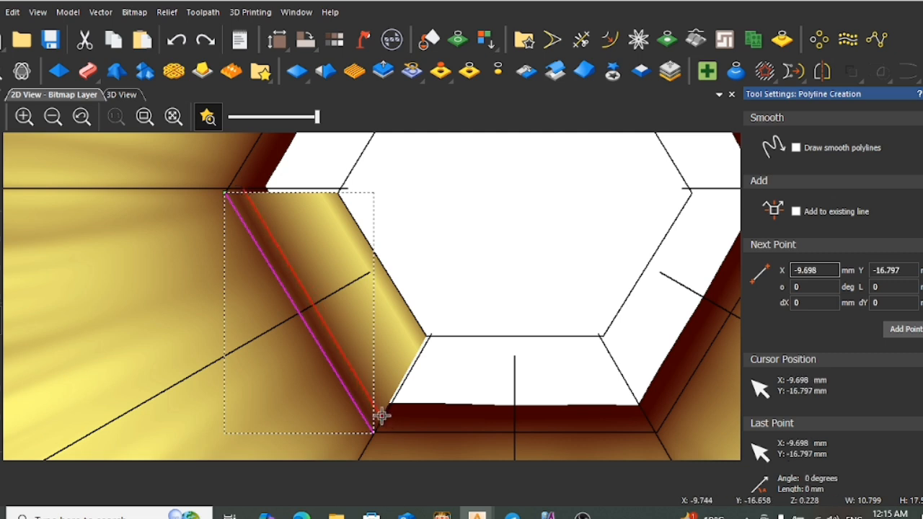
{"action": "left_click", "coordinate": [458, 386]}
{"action": "left_click", "coordinate": [449, 263]}
{"action": "left_click", "coordinate": [339, 168]}
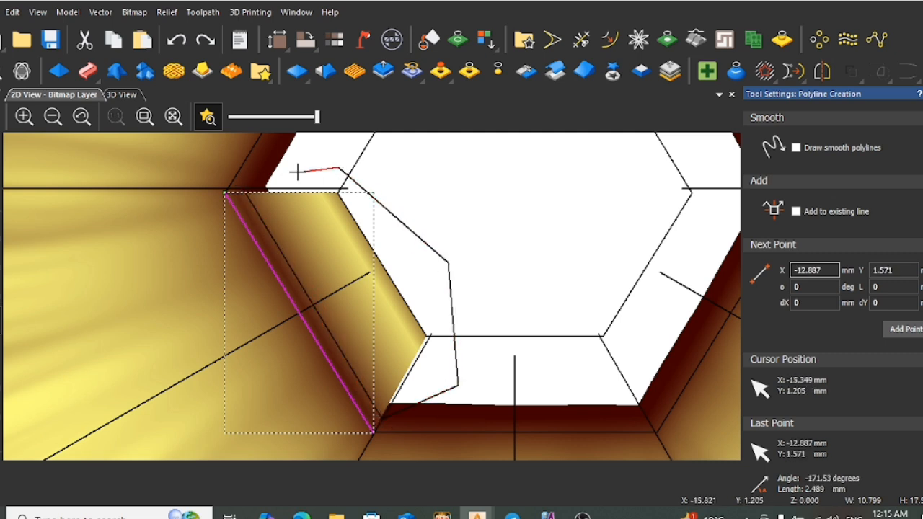
{"action": "left_click", "coordinate": [253, 176]}
{"action": "scroll", "coordinate": [255, 192], "scroll_direction": "up", "scroll_amount": 3}
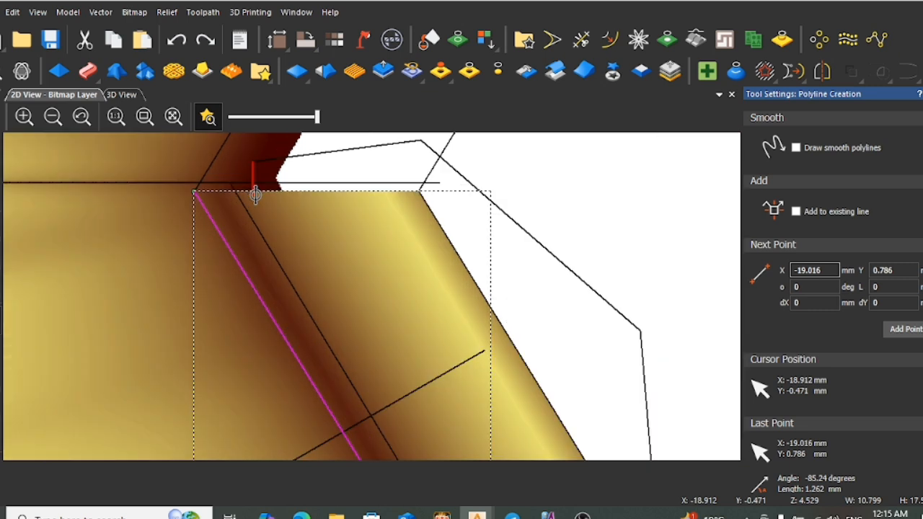
{"action": "scroll", "coordinate": [255, 194], "scroll_direction": "down", "scroll_amount": 3}
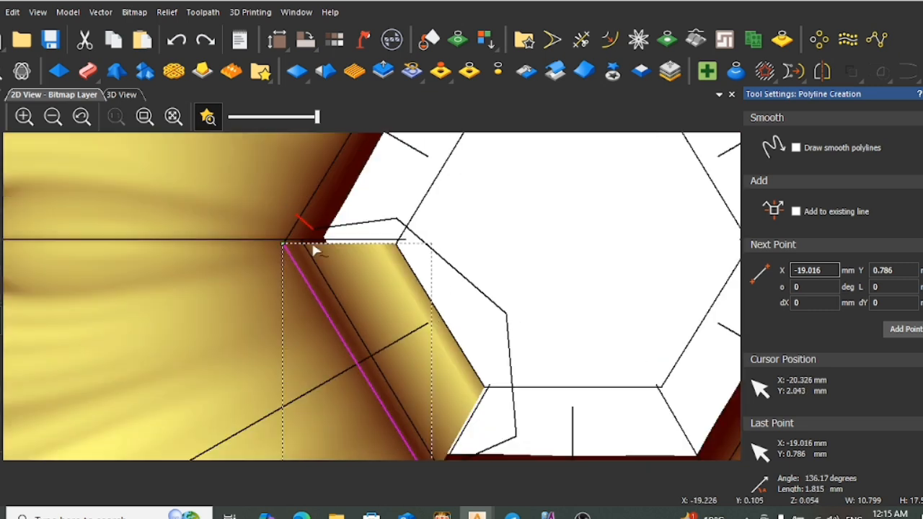
{"action": "scroll", "coordinate": [318, 250], "scroll_direction": "up", "scroll_amount": 3}
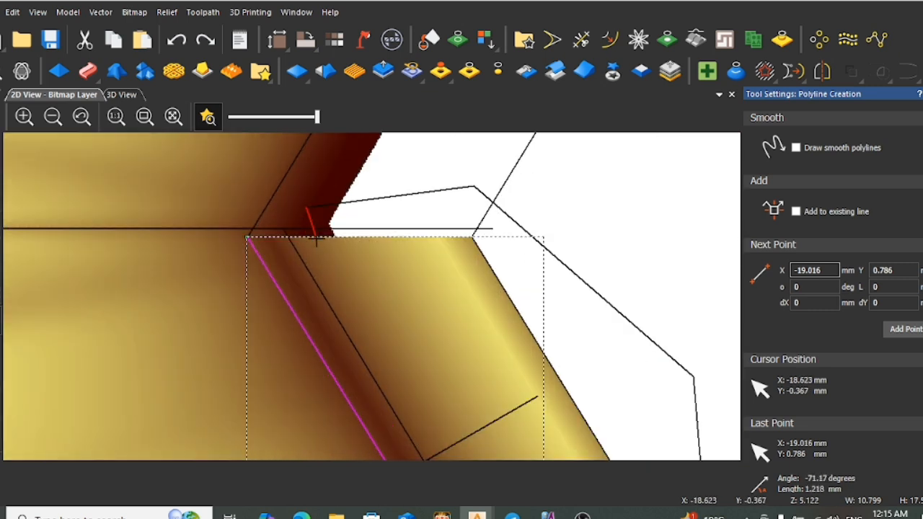
{"action": "key", "text": "Escape"}
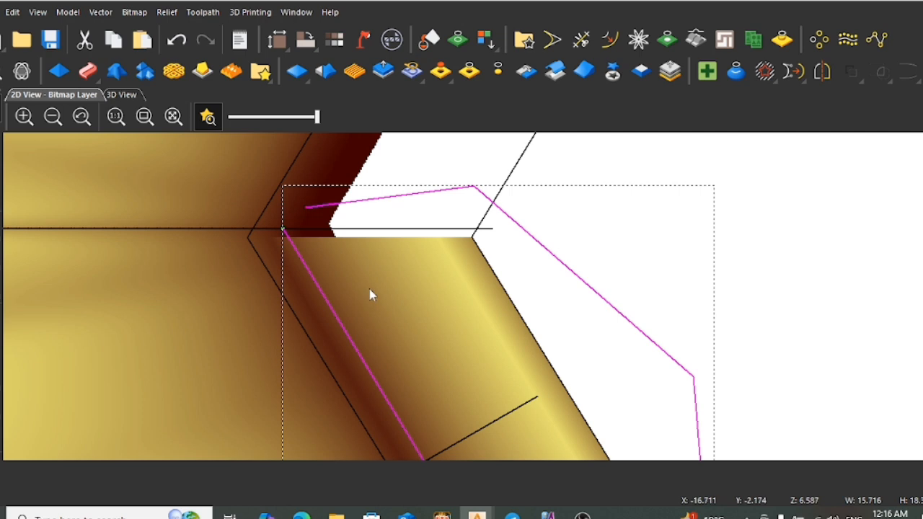
Close the polyline around the lower-left swept segment
{"action": "scroll", "coordinate": [375, 292], "scroll_direction": "down", "scroll_amount": 3}
{"action": "right_click", "coordinate": [456, 317]}
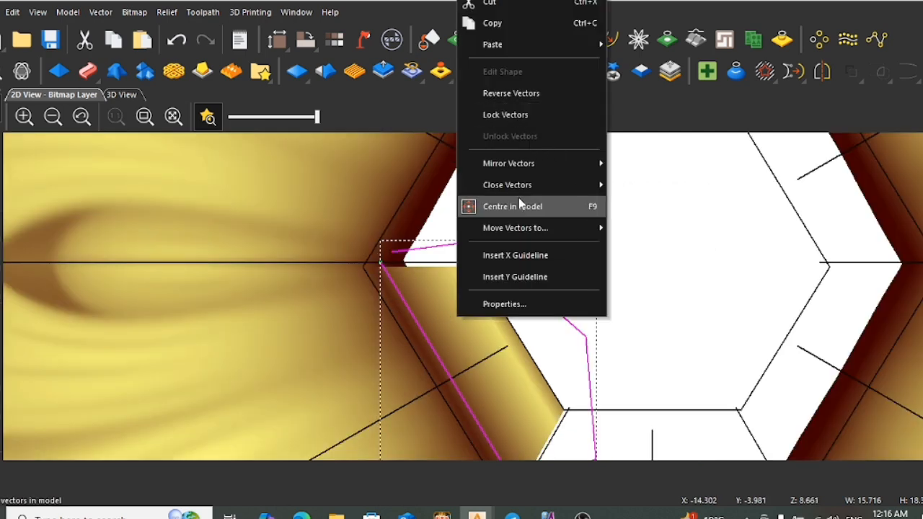
{"action": "mouse_move", "coordinate": [531, 185]}
{"action": "left_click", "coordinate": [725, 188]}
Clear the relief inside the closed outline on the hexagon's lower-left side and remove the outline
{"action": "scroll", "coordinate": [617, 237], "scroll_direction": "down", "scroll_amount": 3}
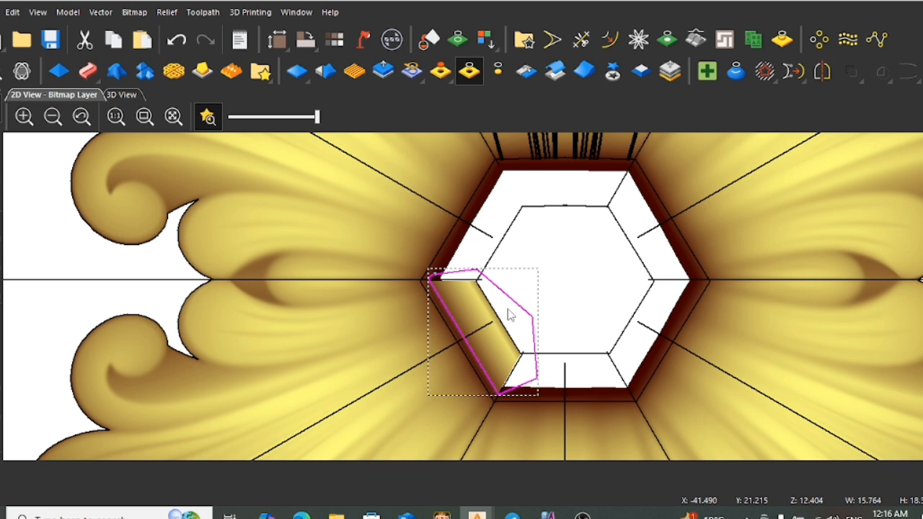
{"action": "right_click", "coordinate": [541, 278]}
{"action": "left_click", "coordinate": [570, 15]}
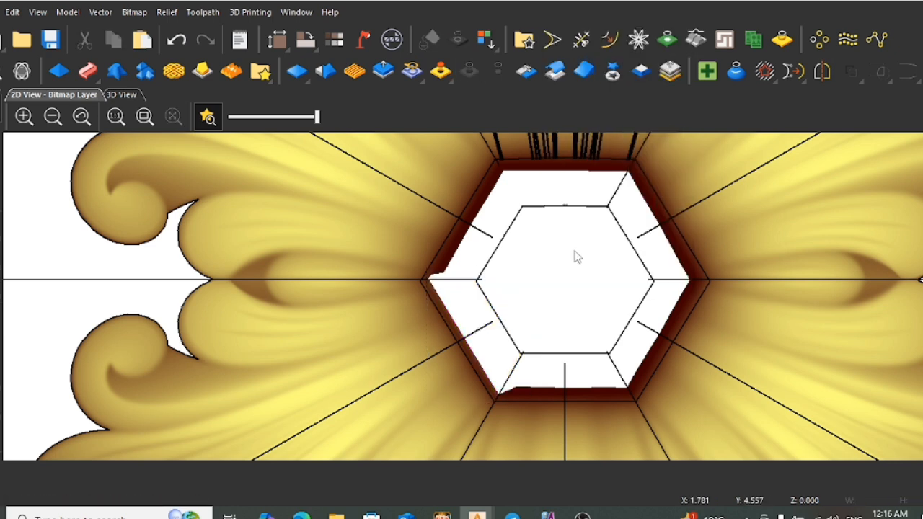
{"action": "key", "text": "ctrl+v"}
{"action": "scroll", "coordinate": [532, 367], "scroll_direction": "down", "scroll_amount": 3}
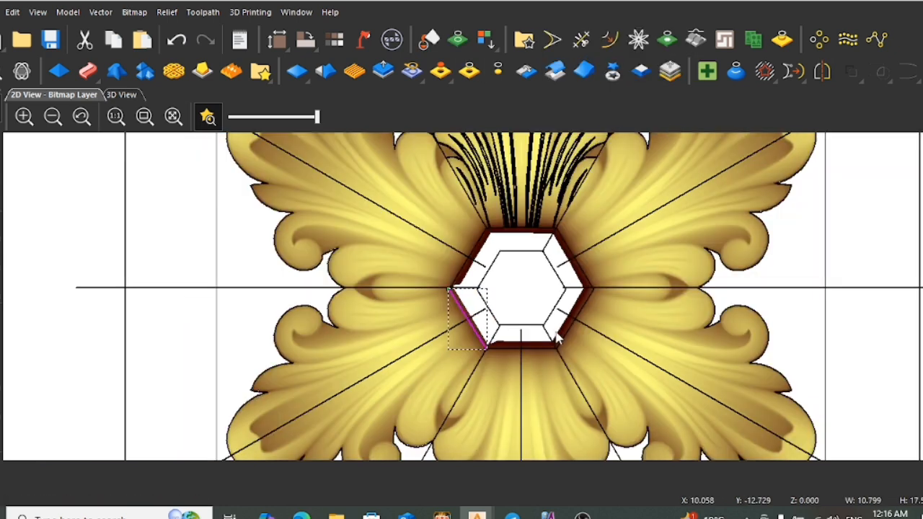
Examine the whole rosette and the cross-section profile curves beside it, especially the end of the lowest long profile
{"action": "scroll", "coordinate": [621, 352], "scroll_direction": "down", "scroll_amount": 3}
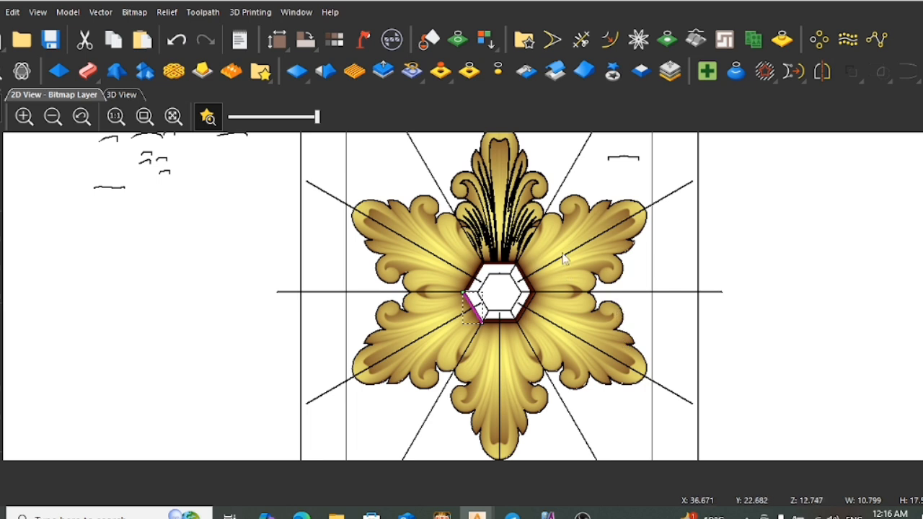
{"action": "scroll", "coordinate": [546, 234], "scroll_direction": "up", "scroll_amount": 3}
{"action": "scroll", "coordinate": [736, 226], "scroll_direction": "down", "scroll_amount": 3}
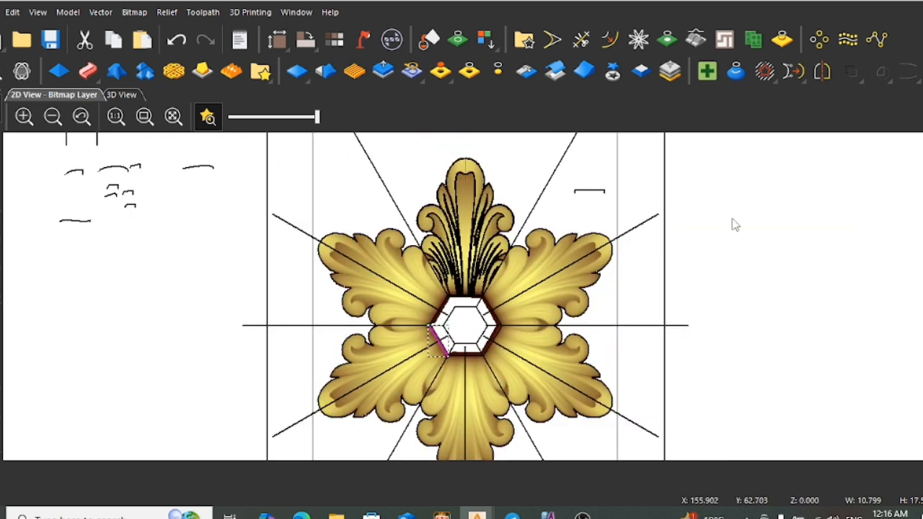
{"action": "scroll", "coordinate": [618, 248], "scroll_direction": "up", "scroll_amount": 3}
{"action": "scroll", "coordinate": [462, 254], "scroll_direction": "down", "scroll_amount": 3}
{"action": "scroll", "coordinate": [418, 202], "scroll_direction": "up", "scroll_amount": 5}
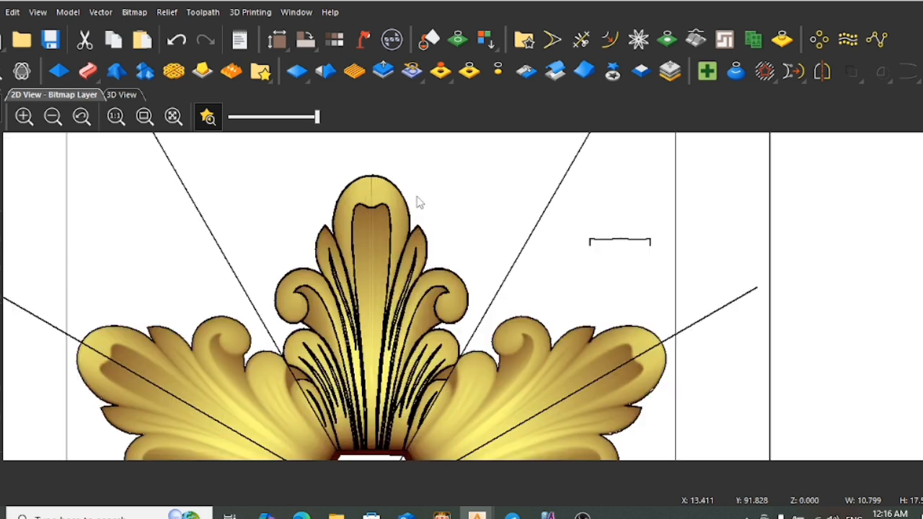
{"action": "scroll", "coordinate": [387, 192], "scroll_direction": "down", "scroll_amount": 3}
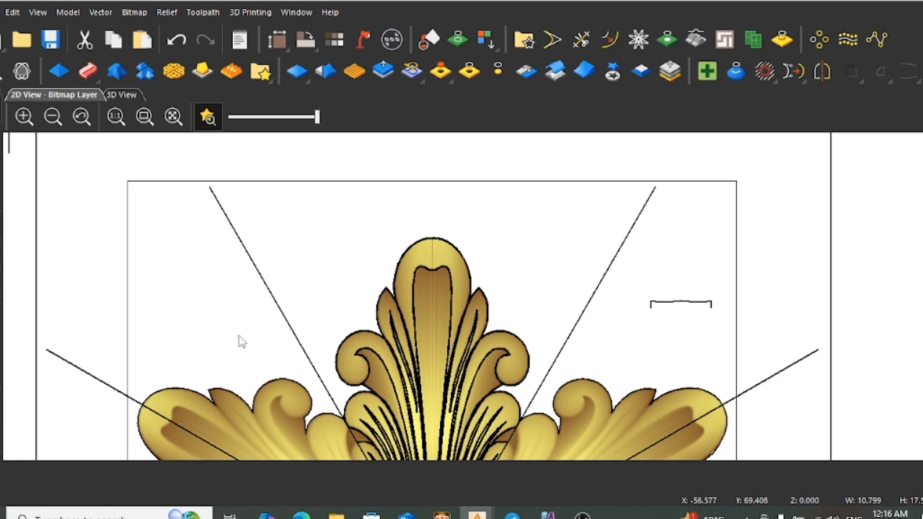
{"action": "scroll", "coordinate": [326, 354], "scroll_direction": "down", "scroll_amount": 5}
{"action": "scroll", "coordinate": [364, 368], "scroll_direction": "up", "scroll_amount": 2}
{"action": "scroll", "coordinate": [281, 267], "scroll_direction": "up", "scroll_amount": 2}
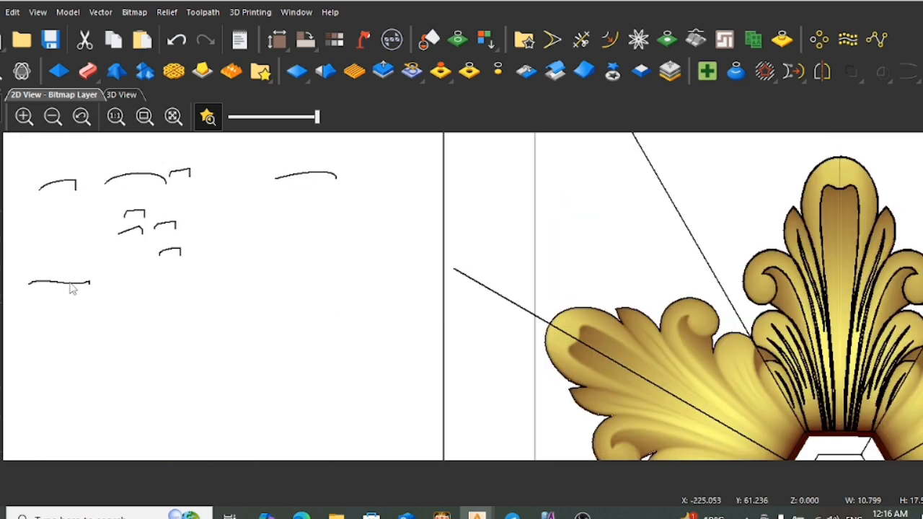
{"action": "scroll", "coordinate": [72, 289], "scroll_direction": "up", "scroll_amount": 3}
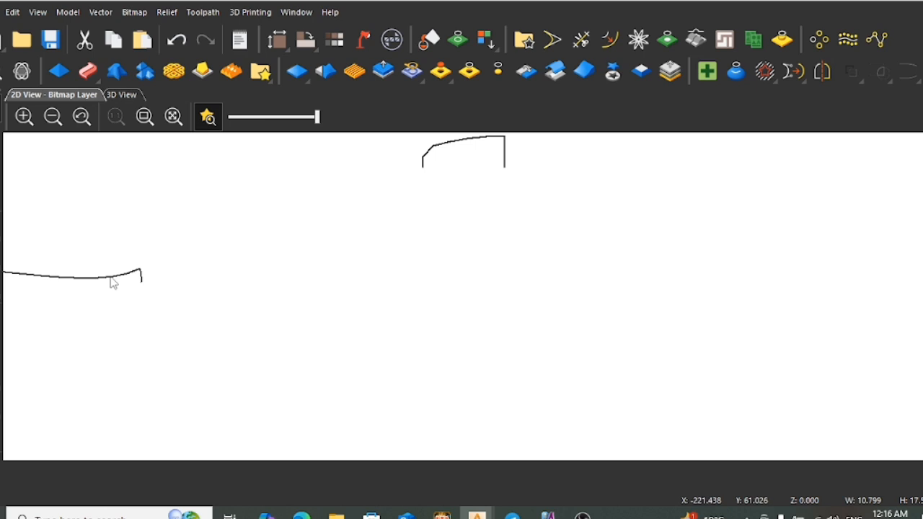
{"action": "scroll", "coordinate": [114, 282], "scroll_direction": "up", "scroll_amount": 1}
{"action": "scroll", "coordinate": [156, 274], "scroll_direction": "up", "scroll_amount": 1}
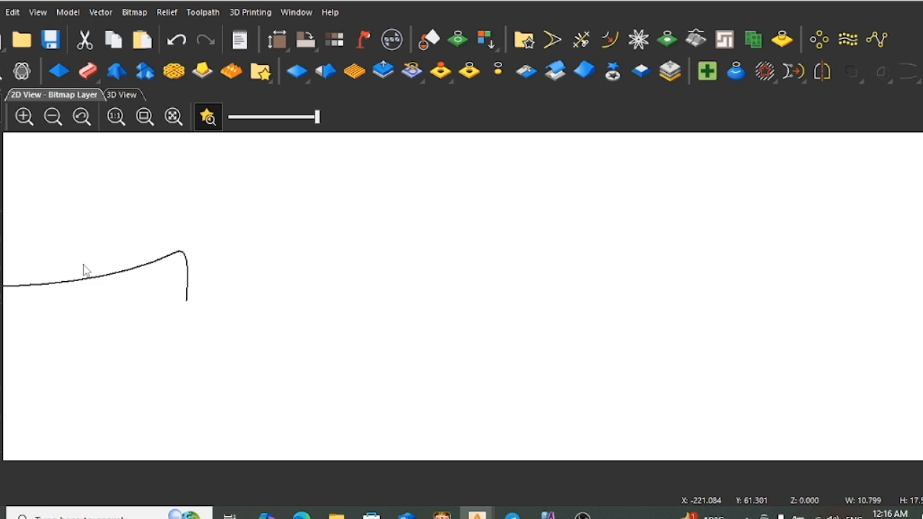
Start a Two Rail Sweep with the hexagon's lower-left outer side as first drive rail and the matching inner side as second
{"action": "scroll", "coordinate": [389, 264], "scroll_direction": "down", "scroll_amount": 3}
{"action": "scroll", "coordinate": [529, 336], "scroll_direction": "up", "scroll_amount": 5}
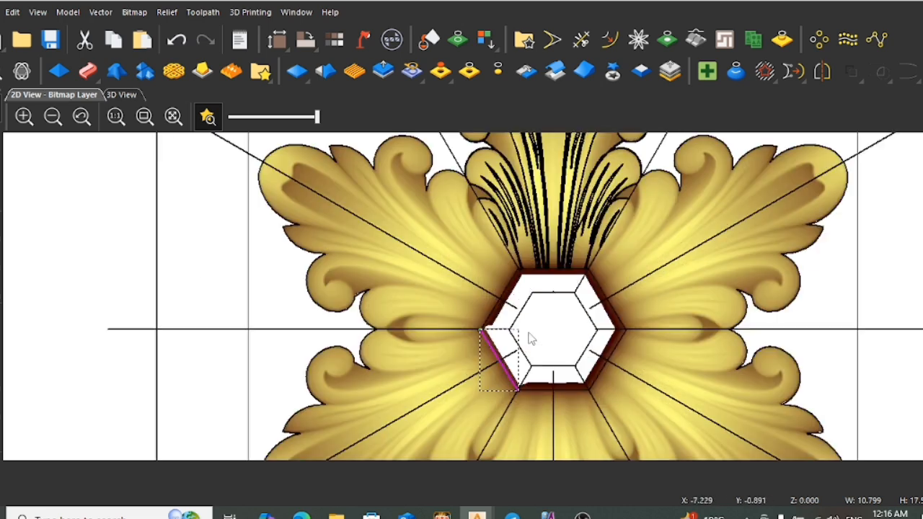
{"action": "scroll", "coordinate": [505, 310], "scroll_direction": "down", "scroll_amount": 4}
{"action": "scroll", "coordinate": [512, 330], "scroll_direction": "up", "scroll_amount": 3}
{"action": "scroll", "coordinate": [512, 331], "scroll_direction": "down", "scroll_amount": 3}
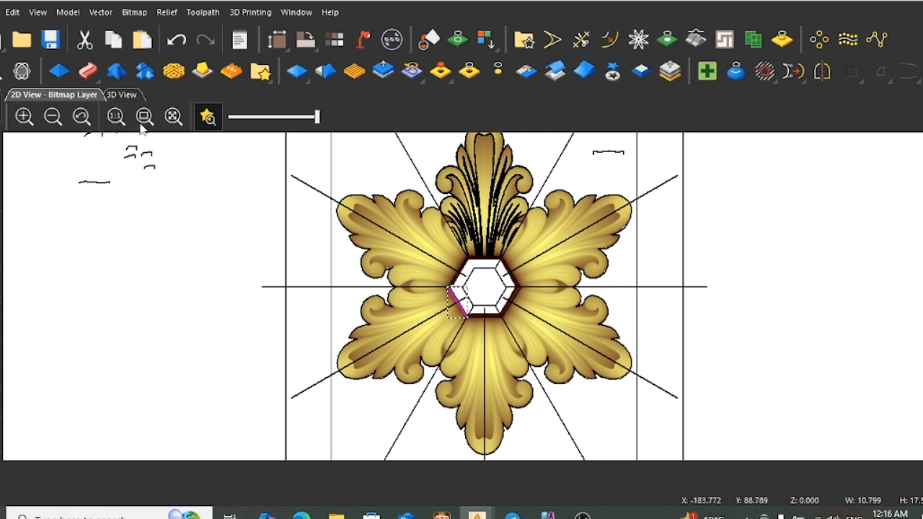
{"action": "left_click", "coordinate": [86, 80]}
{"action": "scroll", "coordinate": [479, 280], "scroll_direction": "up", "scroll_amount": 3}
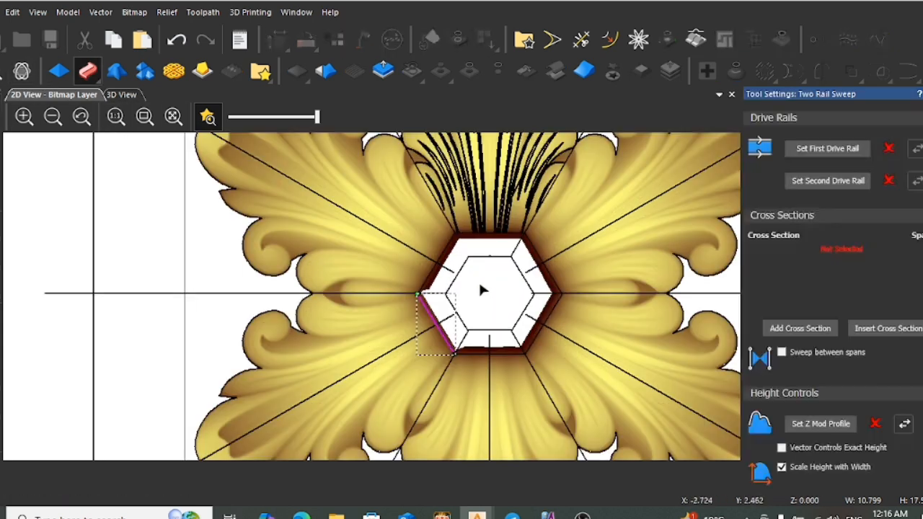
{"action": "left_click", "coordinate": [851, 152]}
{"action": "scroll", "coordinate": [508, 306], "scroll_direction": "up", "scroll_amount": 3}
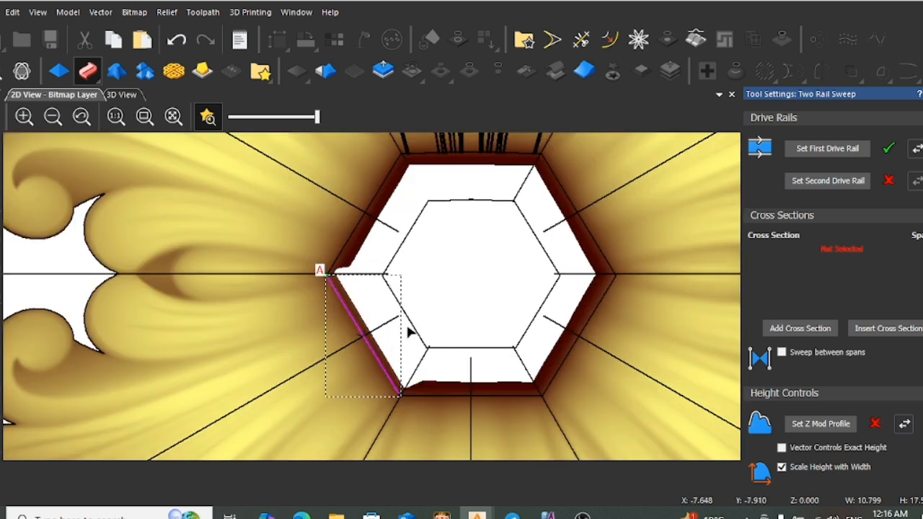
{"action": "left_click", "coordinate": [414, 316]}
{"action": "left_click", "coordinate": [841, 181]}
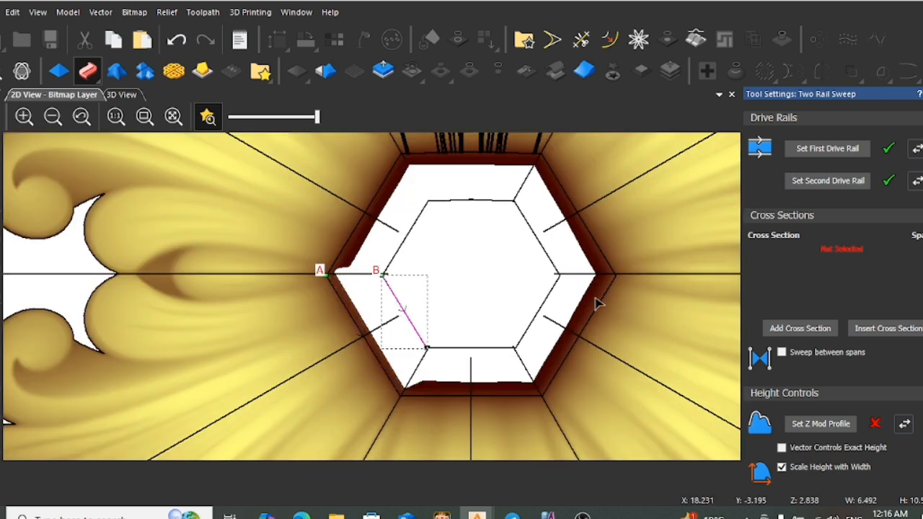
Add the short slanted profile with the dropped end, from the group beside the rosette, as the sweep's cross section
{"action": "scroll", "coordinate": [425, 358], "scroll_direction": "down", "scroll_amount": 3}
{"action": "scroll", "coordinate": [337, 344], "scroll_direction": "down", "scroll_amount": 3}
{"action": "scroll", "coordinate": [310, 349], "scroll_direction": "up", "scroll_amount": 1}
{"action": "scroll", "coordinate": [311, 348], "scroll_direction": "down", "scroll_amount": 1}
{"action": "scroll", "coordinate": [365, 301], "scroll_direction": "up", "scroll_amount": 3}
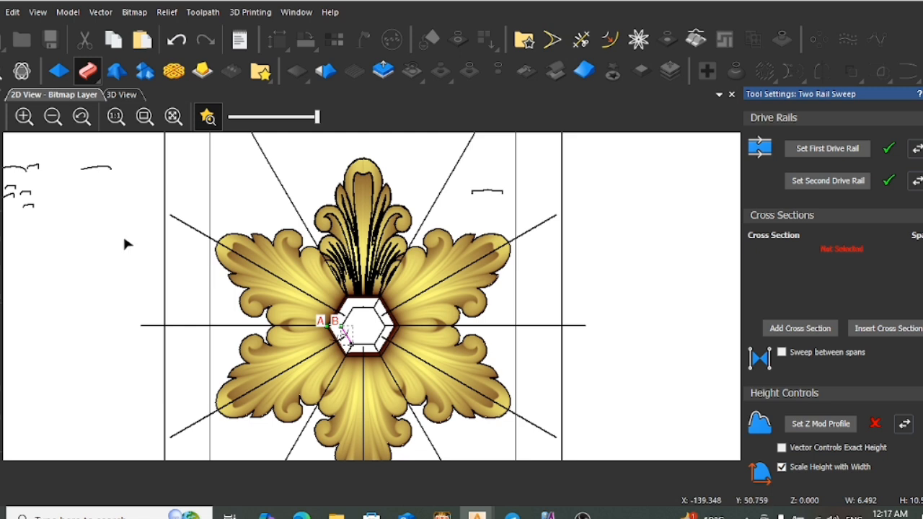
{"action": "scroll", "coordinate": [142, 248], "scroll_direction": "down", "scroll_amount": 3}
{"action": "scroll", "coordinate": [190, 253], "scroll_direction": "up", "scroll_amount": 3}
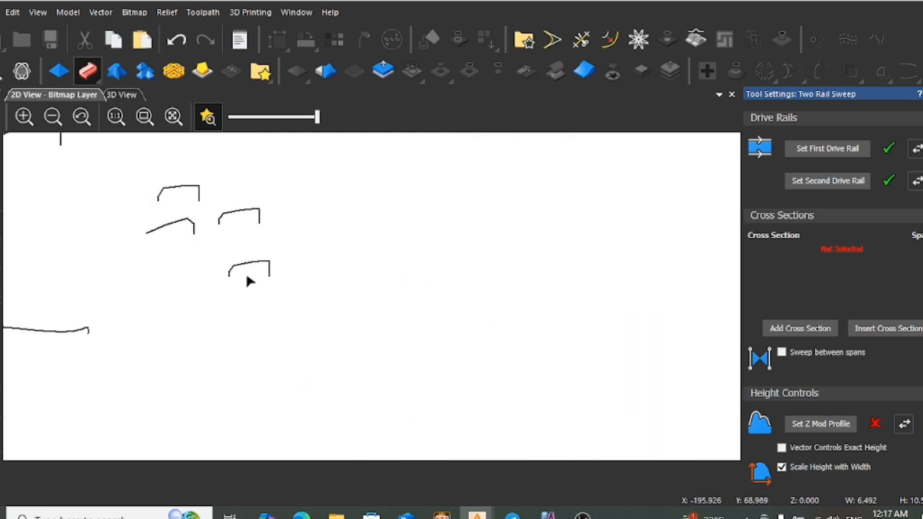
{"action": "scroll", "coordinate": [254, 274], "scroll_direction": "up", "scroll_amount": 2}
{"action": "scroll", "coordinate": [255, 272], "scroll_direction": "down", "scroll_amount": 2}
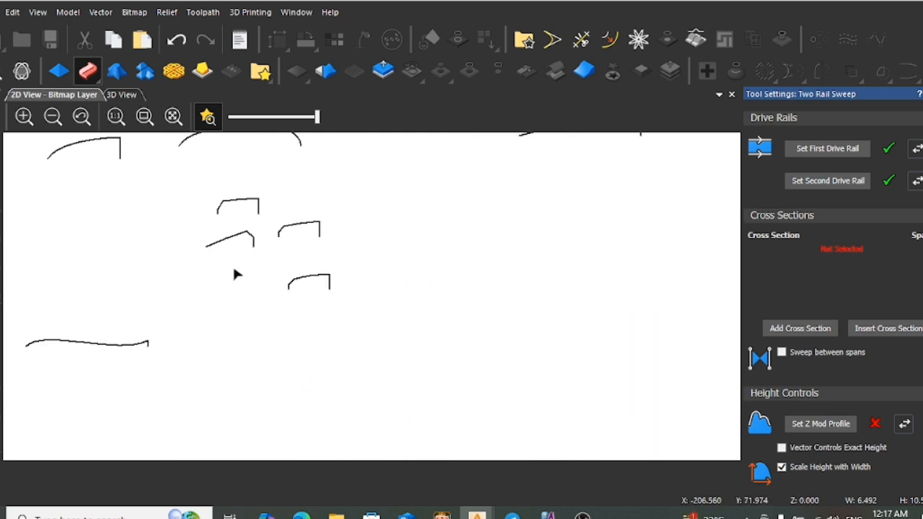
{"action": "left_click", "coordinate": [229, 239]}
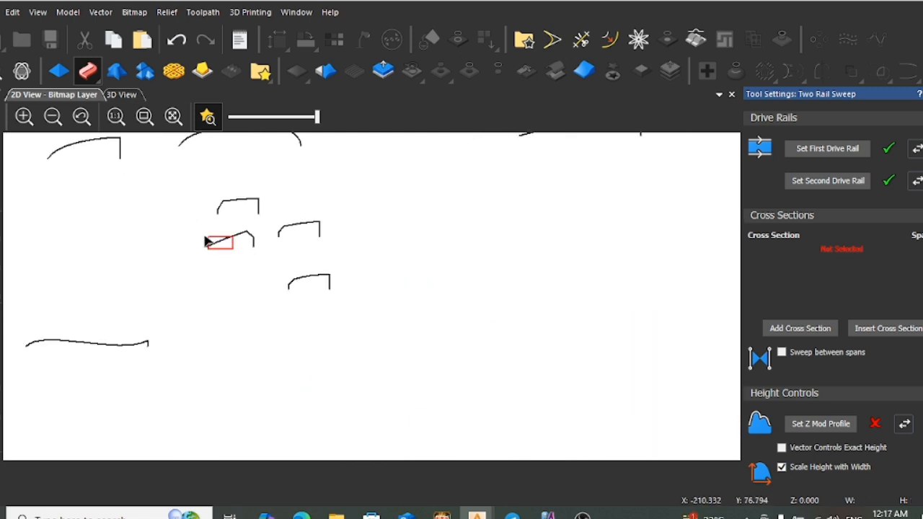
{"action": "left_click", "coordinate": [800, 328]}
Create the lower-left sweep with Merge High, height scaling with width off, and the final height scaled by 8
{"action": "scroll", "coordinate": [765, 357], "scroll_direction": "down", "scroll_amount": 4}
{"action": "left_click", "coordinate": [777, 420]}
{"action": "scroll", "coordinate": [802, 288], "scroll_direction": "up", "scroll_amount": 5}
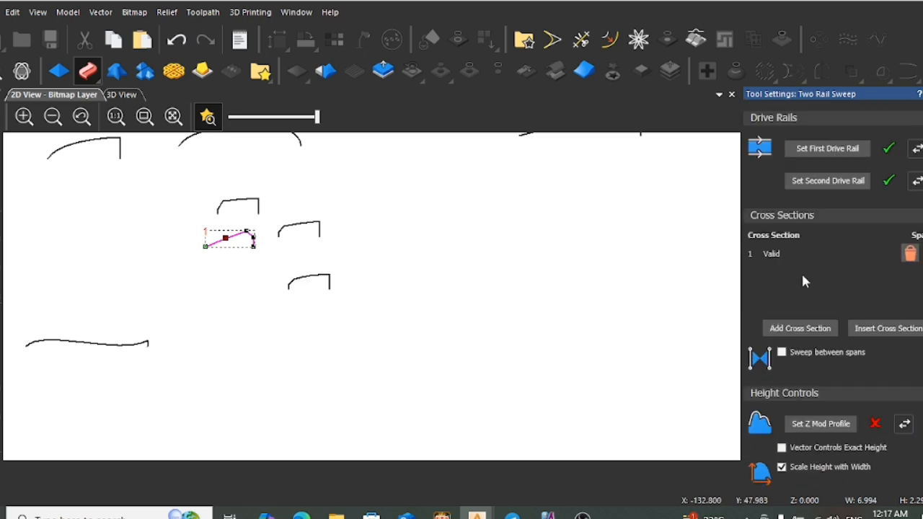
{"action": "scroll", "coordinate": [818, 355], "scroll_direction": "down", "scroll_amount": 3}
{"action": "left_click", "coordinate": [782, 350]}
{"action": "left_click", "coordinate": [784, 387]}
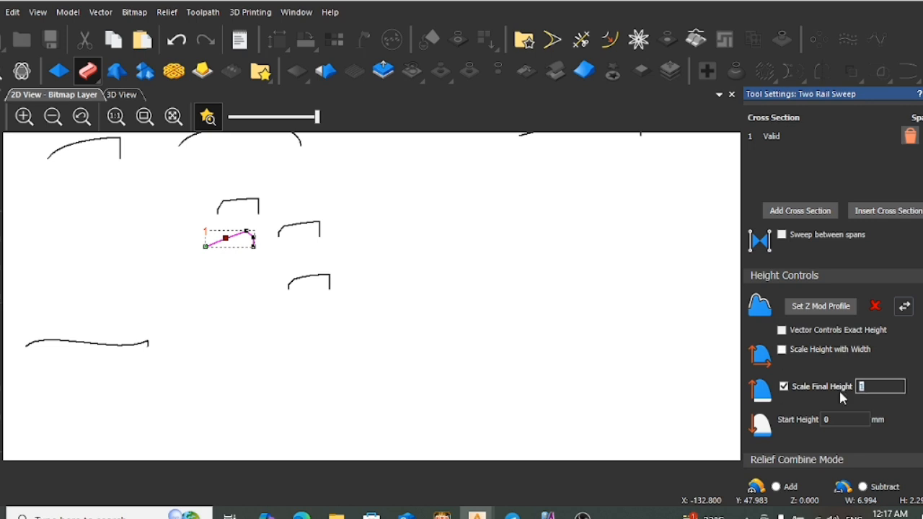
{"action": "type", "text": "8"}
{"action": "scroll", "coordinate": [851, 404], "scroll_direction": "down", "scroll_amount": 2}
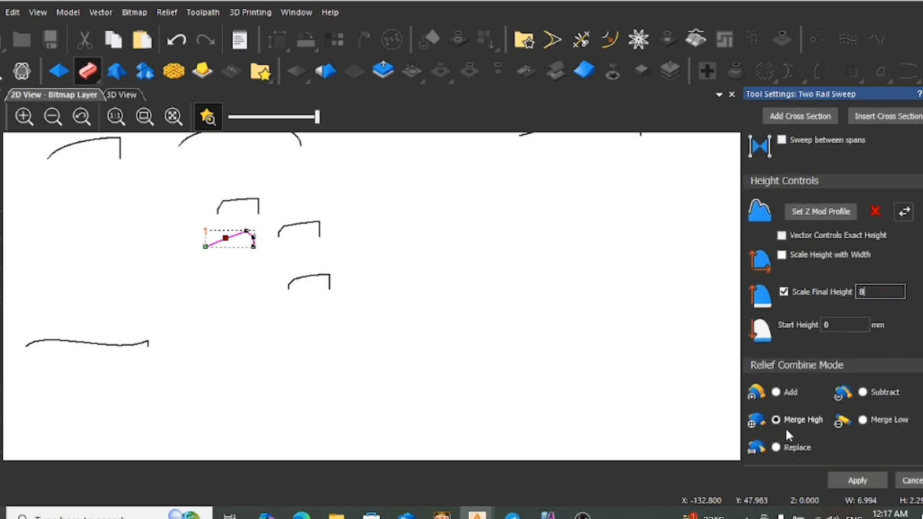
{"action": "left_click", "coordinate": [857, 485]}
Sweep the same cross section between the outer and inner rails of the hexagon's bottom side
{"action": "scroll", "coordinate": [498, 281], "scroll_direction": "down", "scroll_amount": 2}
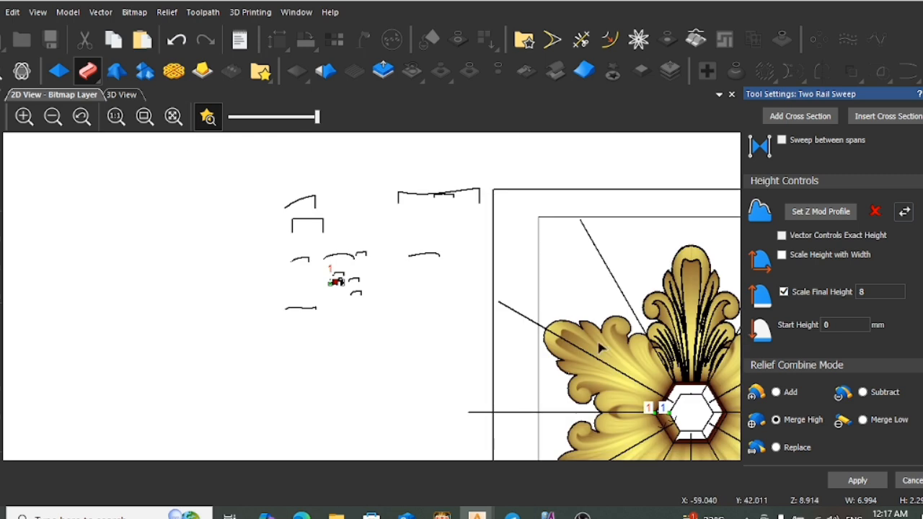
{"action": "scroll", "coordinate": [666, 393], "scroll_direction": "up", "scroll_amount": 1}
{"action": "scroll", "coordinate": [534, 372], "scroll_direction": "down", "scroll_amount": 2}
{"action": "scroll", "coordinate": [495, 381], "scroll_direction": "up", "scroll_amount": 4}
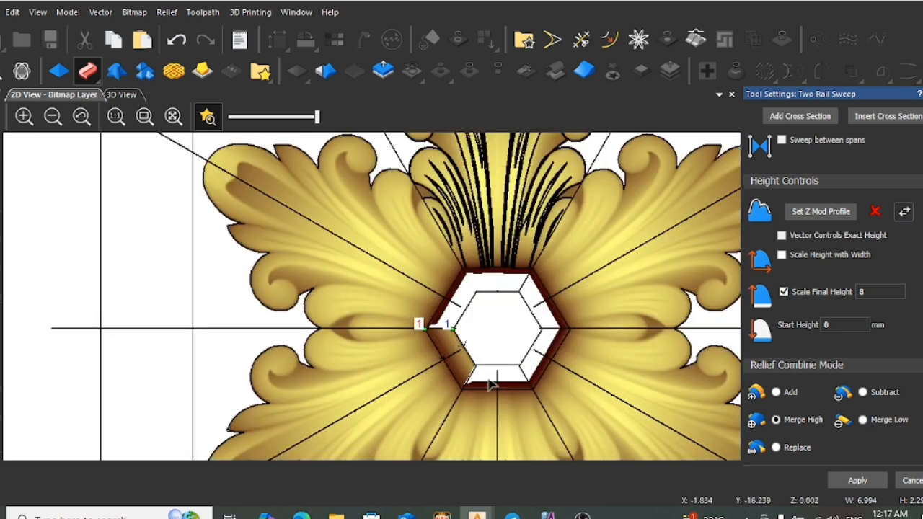
{"action": "scroll", "coordinate": [479, 383], "scroll_direction": "up", "scroll_amount": 2}
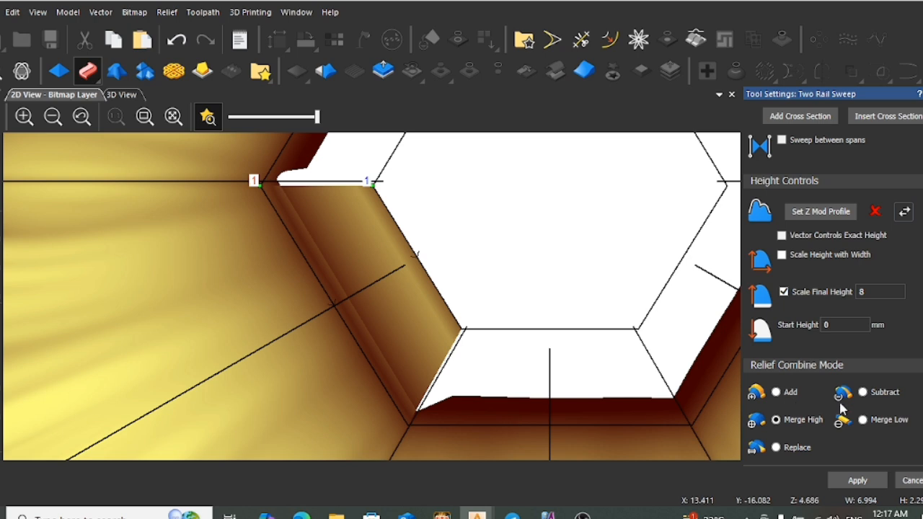
{"action": "left_click", "coordinate": [514, 426]}
{"action": "scroll", "coordinate": [855, 187], "scroll_direction": "up", "scroll_amount": 3}
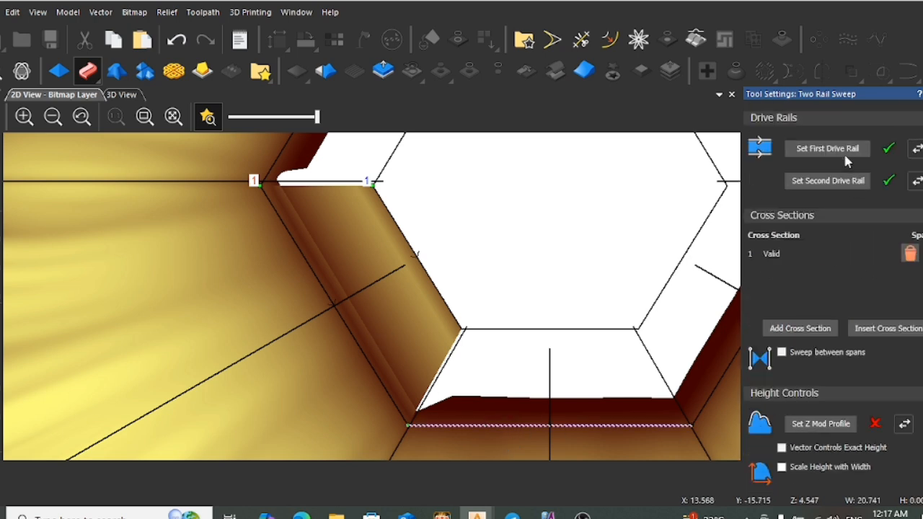
{"action": "left_click", "coordinate": [845, 153]}
{"action": "left_click", "coordinate": [593, 330]}
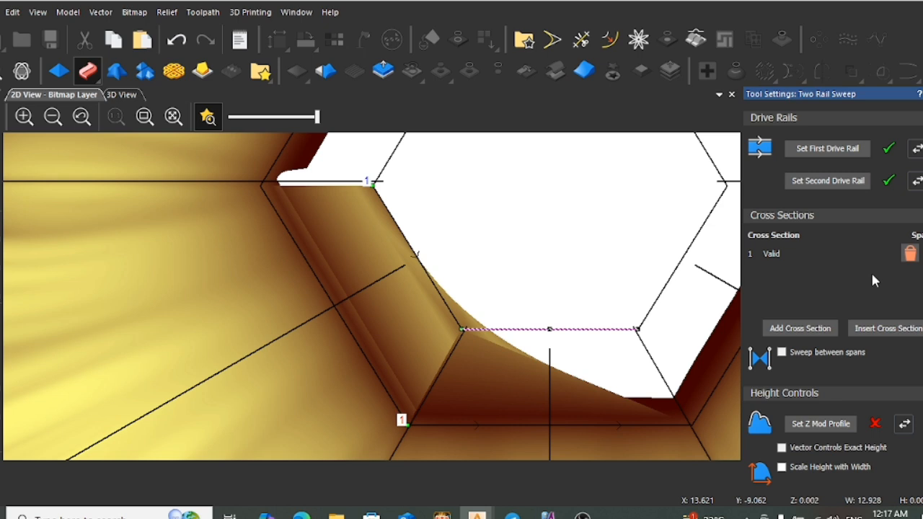
{"action": "left_click", "coordinate": [851, 182]}
{"action": "scroll", "coordinate": [829, 404], "scroll_direction": "down", "scroll_amount": 3}
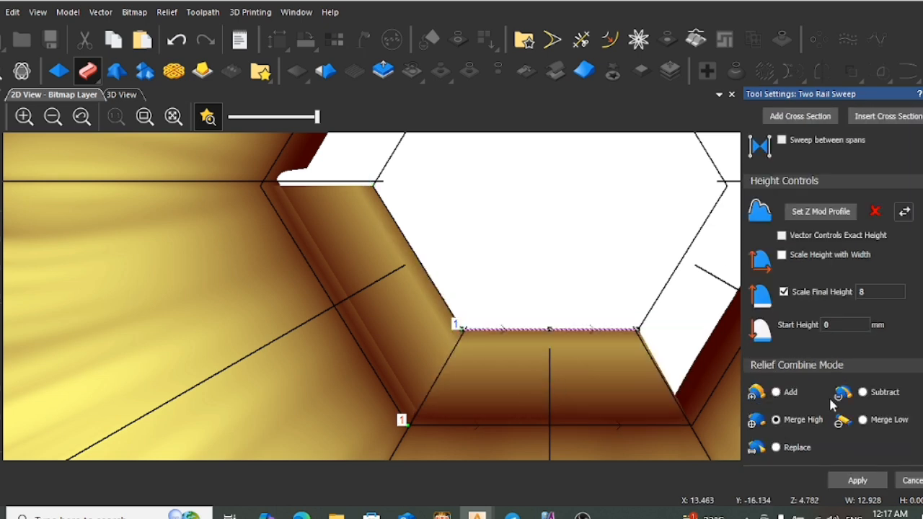
Sweep the same cross section between the outer and inner rails of the hexagon's lower-right side
{"action": "scroll", "coordinate": [648, 312], "scroll_direction": "down", "scroll_amount": 2}
{"action": "scroll", "coordinate": [576, 267], "scroll_direction": "up", "scroll_amount": 2}
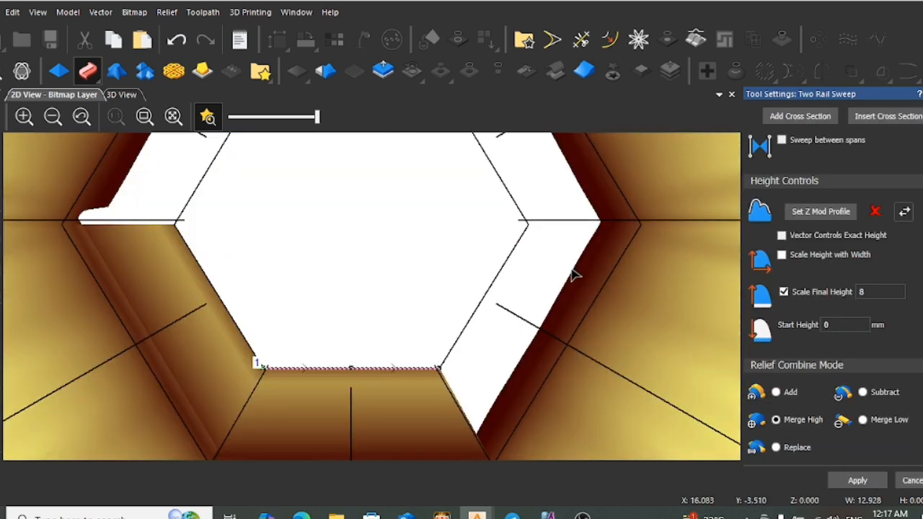
{"action": "left_click", "coordinate": [603, 305]}
{"action": "scroll", "coordinate": [808, 188], "scroll_direction": "up", "scroll_amount": 3}
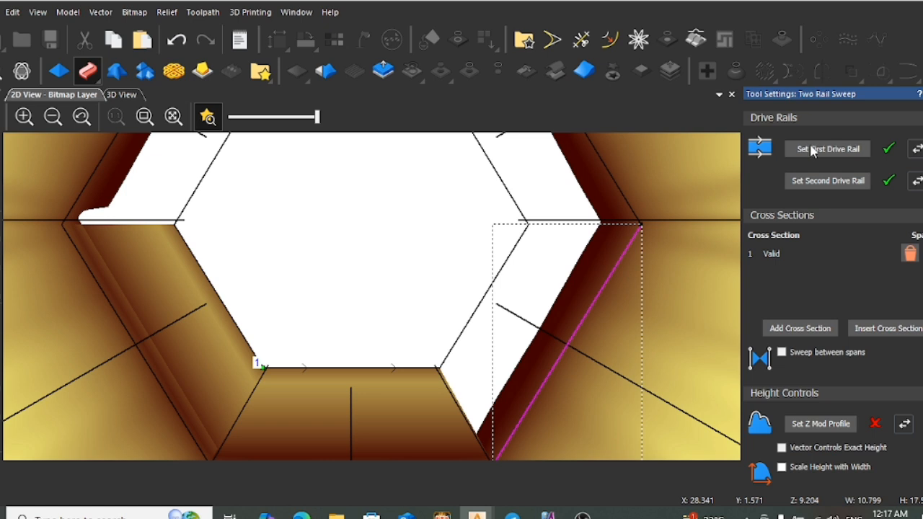
{"action": "left_click", "coordinate": [815, 148]}
{"action": "left_click", "coordinate": [509, 273]}
{"action": "left_click", "coordinate": [502, 268]}
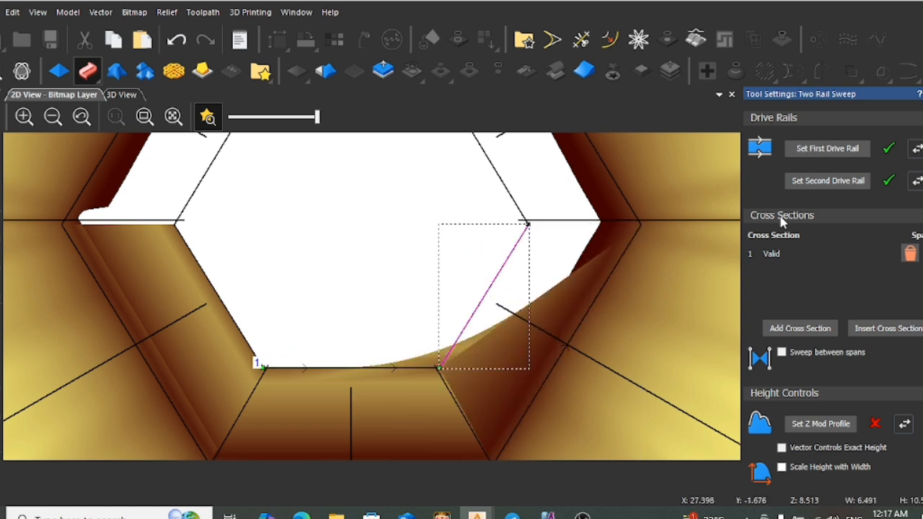
{"action": "left_click", "coordinate": [837, 184]}
{"action": "scroll", "coordinate": [812, 355], "scroll_direction": "down", "scroll_amount": 3}
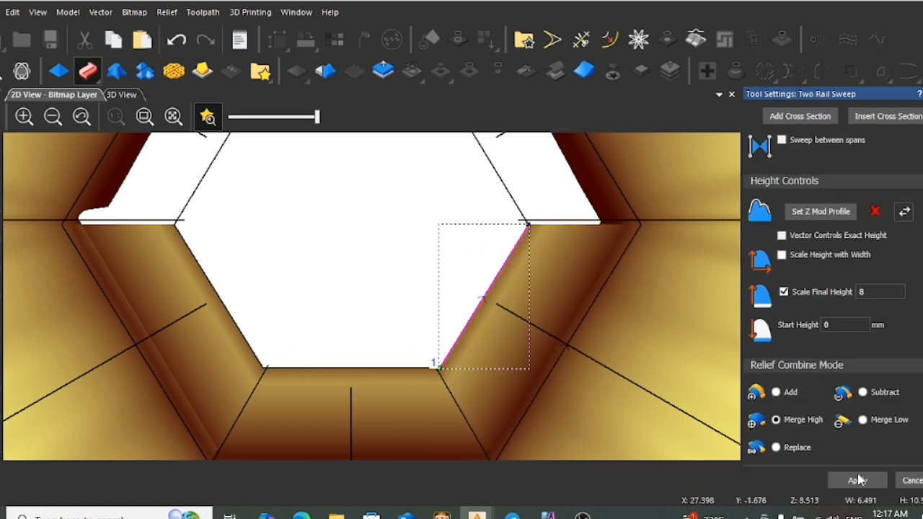
Sweep the same cross section between the outer and inner rails of the hexagon's upper-right side
{"action": "scroll", "coordinate": [548, 252], "scroll_direction": "down", "scroll_amount": 2}
{"action": "scroll", "coordinate": [462, 196], "scroll_direction": "up", "scroll_amount": 4}
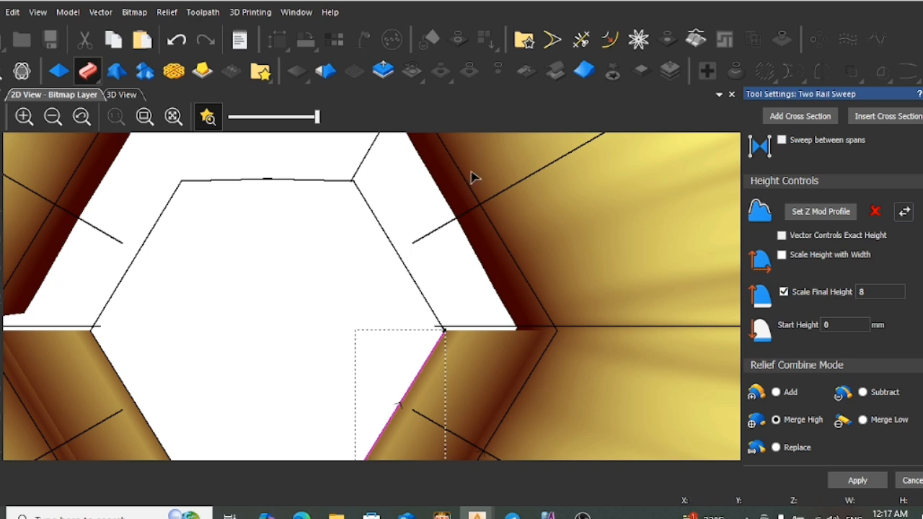
{"action": "scroll", "coordinate": [813, 173], "scroll_direction": "up", "scroll_amount": 3}
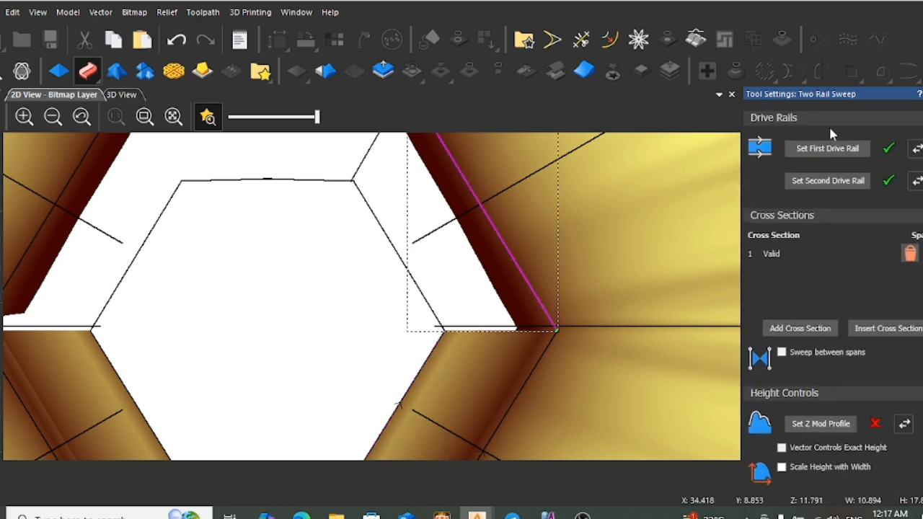
{"action": "left_click", "coordinate": [837, 150]}
{"action": "left_click", "coordinate": [415, 287]}
{"action": "scroll", "coordinate": [488, 295], "scroll_direction": "down", "scroll_amount": 3}
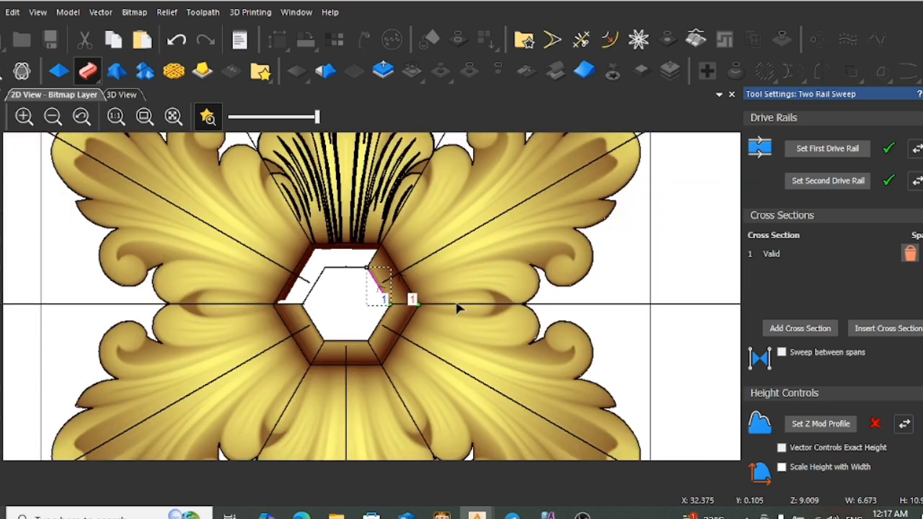
{"action": "scroll", "coordinate": [827, 461], "scroll_direction": "down", "scroll_amount": 5}
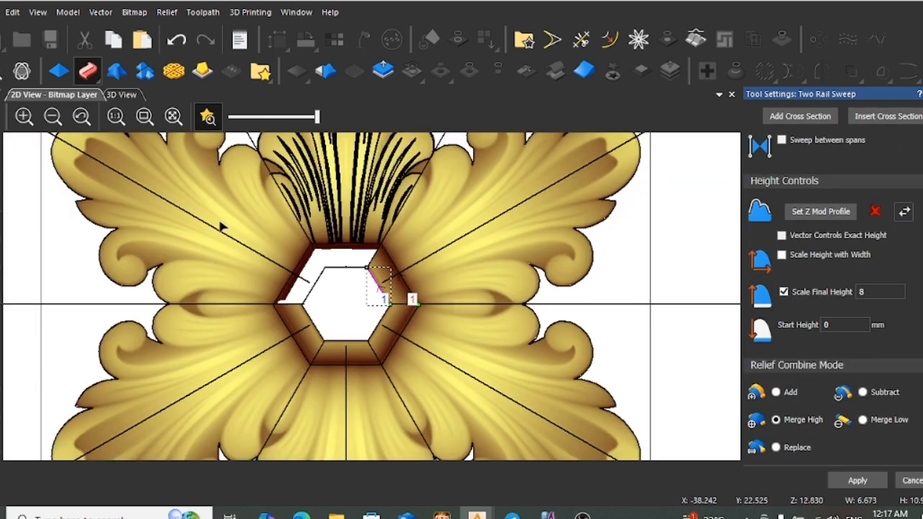
Sweep the same cross section between the outer and inner rails of the hexagon's top side
{"action": "scroll", "coordinate": [317, 254], "scroll_direction": "up", "scroll_amount": 5}
{"action": "left_click", "coordinate": [363, 231]}
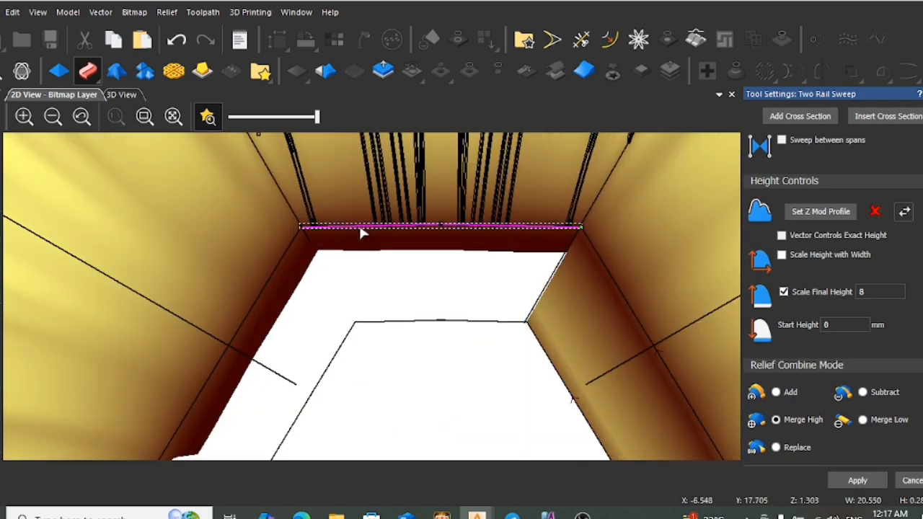
{"action": "scroll", "coordinate": [893, 233], "scroll_direction": "up", "scroll_amount": 5}
{"action": "left_click", "coordinate": [831, 150]}
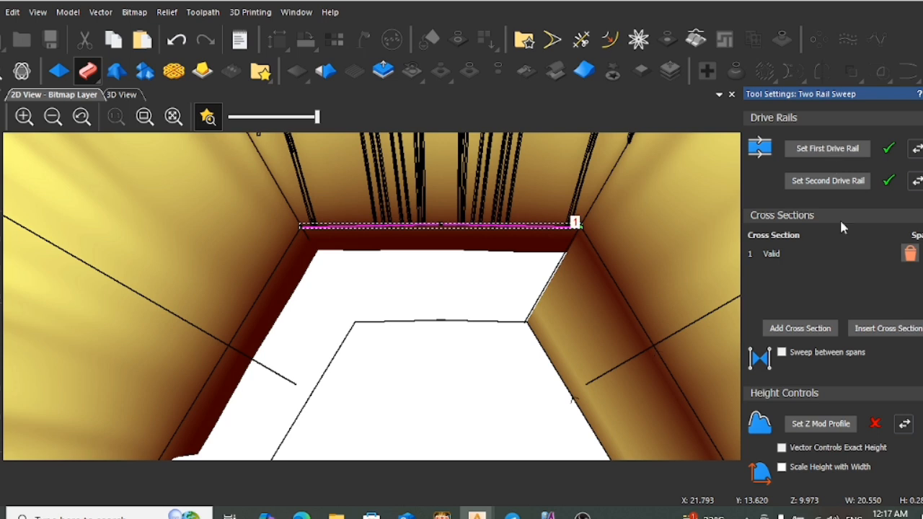
{"action": "left_click", "coordinate": [503, 323]}
{"action": "left_click", "coordinate": [833, 182]}
{"action": "scroll", "coordinate": [510, 339], "scroll_direction": "down", "scroll_amount": 5}
{"action": "scroll", "coordinate": [876, 453], "scroll_direction": "down", "scroll_amount": 5}
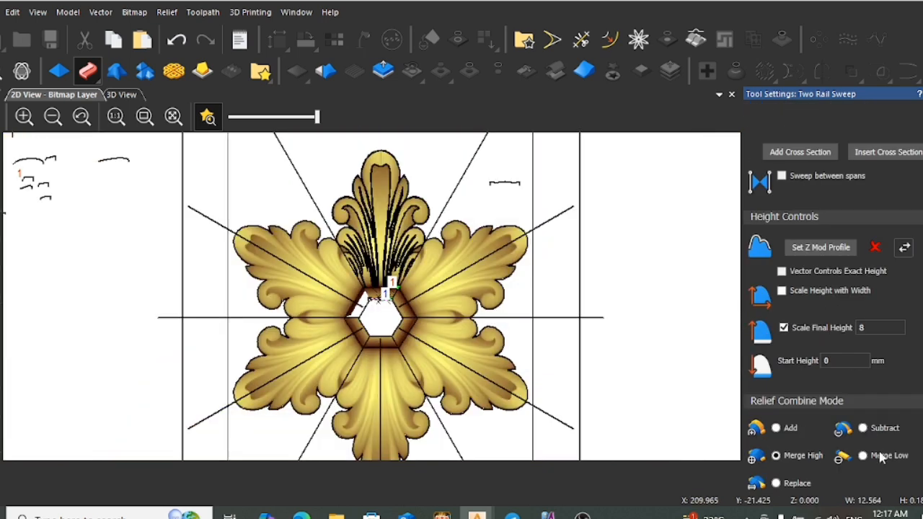
Sweep the same cross section between the outer and inner rails of the hexagon's upper-left side to close the frame
{"action": "scroll", "coordinate": [495, 330], "scroll_direction": "up", "scroll_amount": 6}
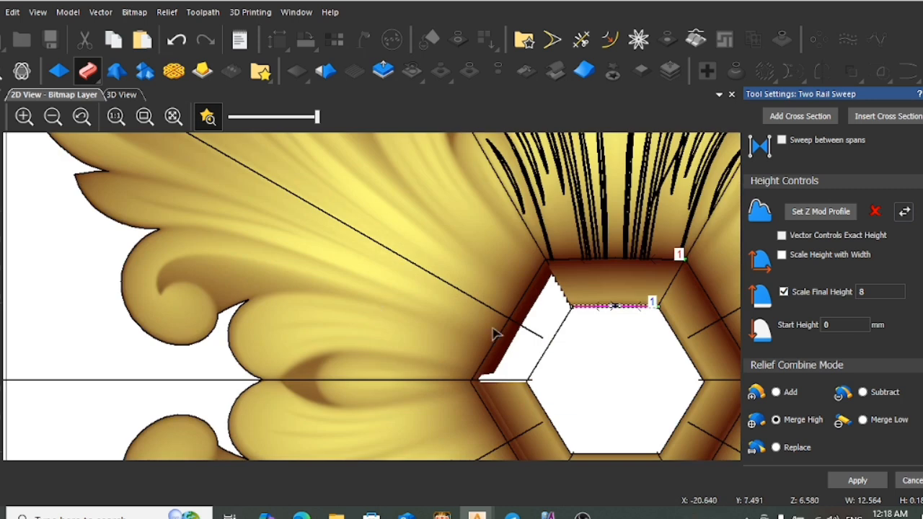
{"action": "left_click", "coordinate": [496, 267]}
{"action": "scroll", "coordinate": [872, 238], "scroll_direction": "up", "scroll_amount": 5}
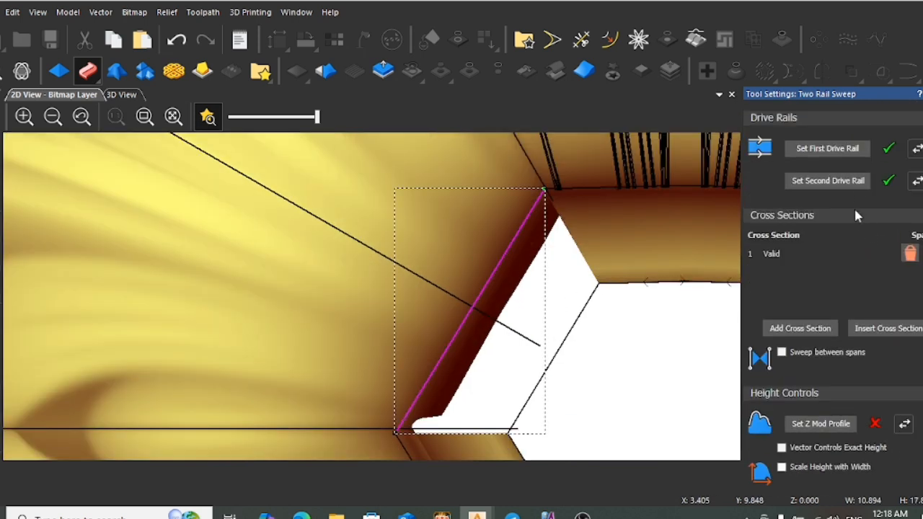
{"action": "left_click", "coordinate": [841, 154]}
{"action": "left_click", "coordinate": [559, 351]}
{"action": "scroll", "coordinate": [621, 291], "scroll_direction": "down", "scroll_amount": 5}
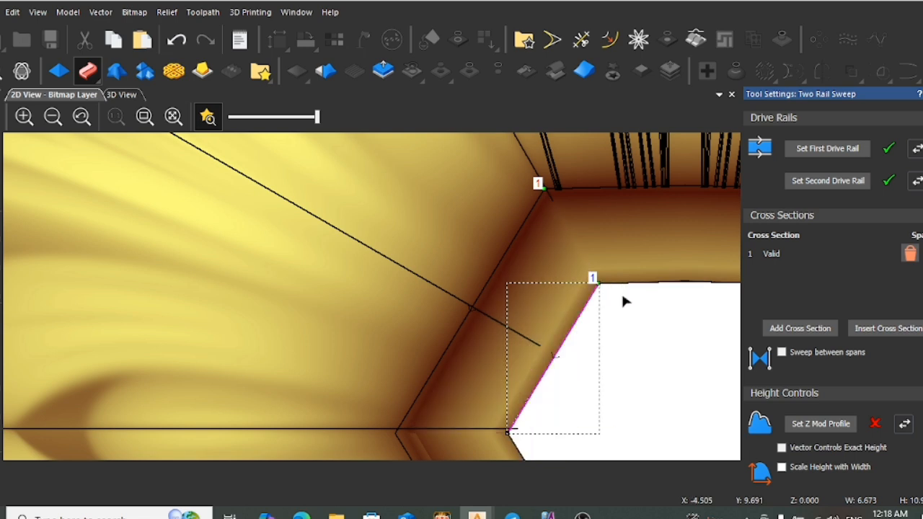
{"action": "scroll", "coordinate": [419, 320], "scroll_direction": "up", "scroll_amount": 2}
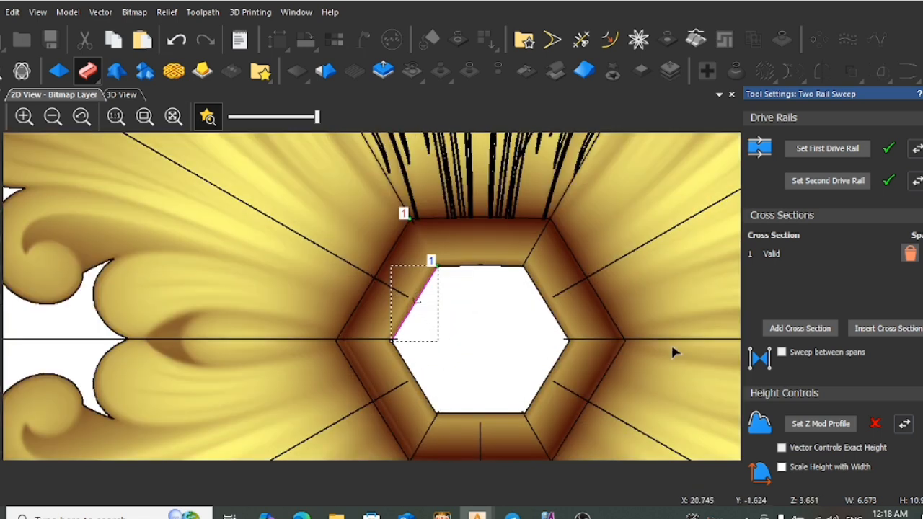
{"action": "scroll", "coordinate": [837, 387], "scroll_direction": "down", "scroll_amount": 5}
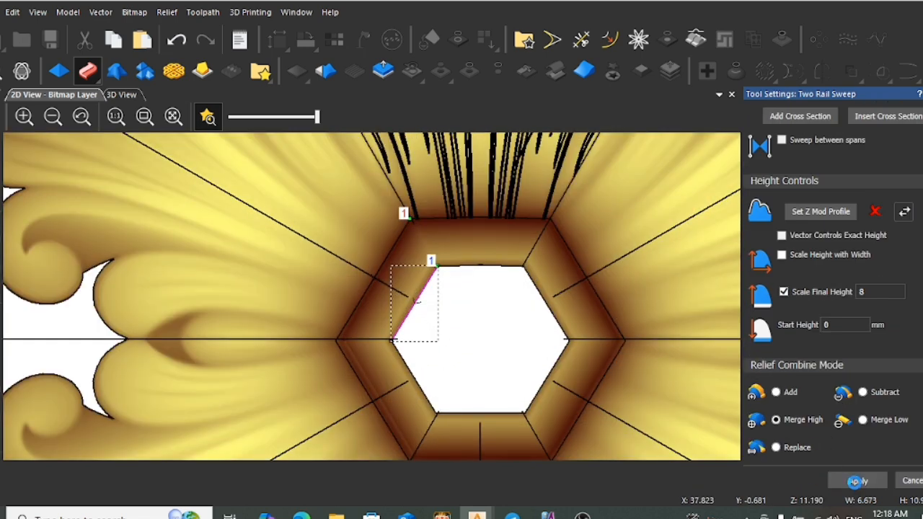
{"action": "scroll", "coordinate": [584, 323], "scroll_direction": "down", "scroll_amount": 2}
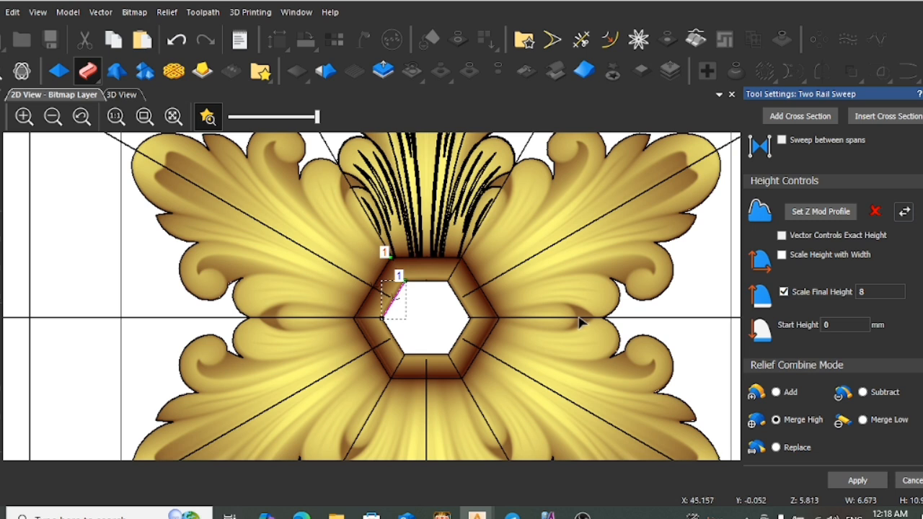
Leave the Two Rail Sweep tool and inspect the swept hexagonal frame in the 2D view
{"action": "scroll", "coordinate": [581, 323], "scroll_direction": "down", "scroll_amount": 2}
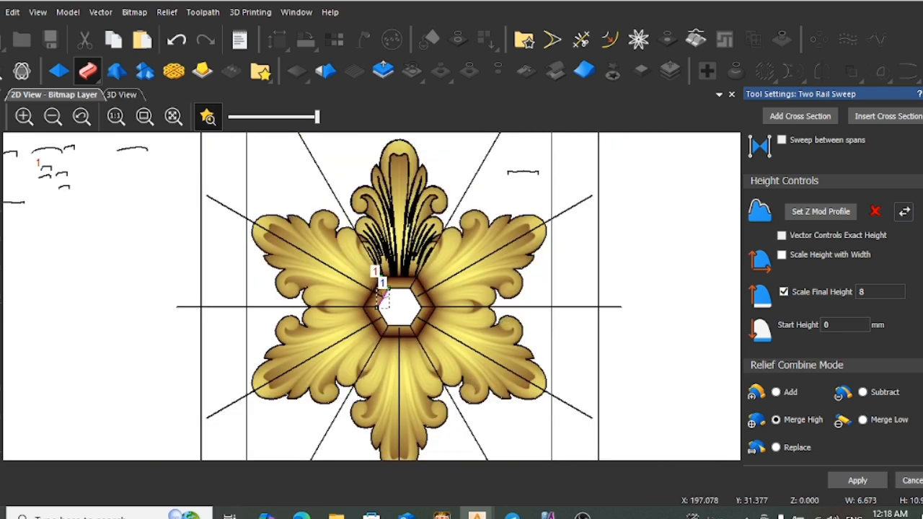
{"action": "left_click", "coordinate": [922, 95]}
{"action": "left_click", "coordinate": [665, 241]}
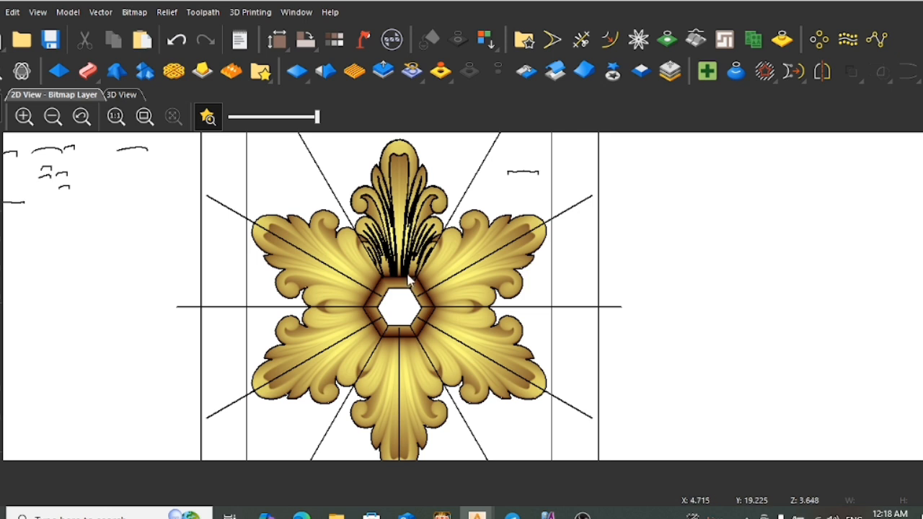
{"action": "scroll", "coordinate": [409, 280], "scroll_direction": "up", "scroll_amount": 2}
{"action": "scroll", "coordinate": [376, 286], "scroll_direction": "down", "scroll_amount": 2}
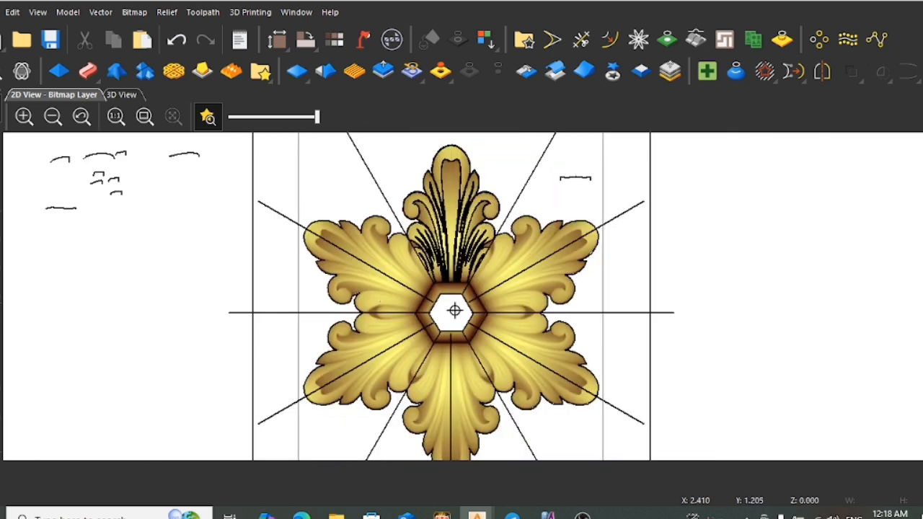
{"action": "scroll", "coordinate": [455, 311], "scroll_direction": "up", "scroll_amount": 2}
{"action": "scroll", "coordinate": [453, 377], "scroll_direction": "down", "scroll_amount": 3}
{"action": "scroll", "coordinate": [450, 387], "scroll_direction": "up", "scroll_amount": 2}
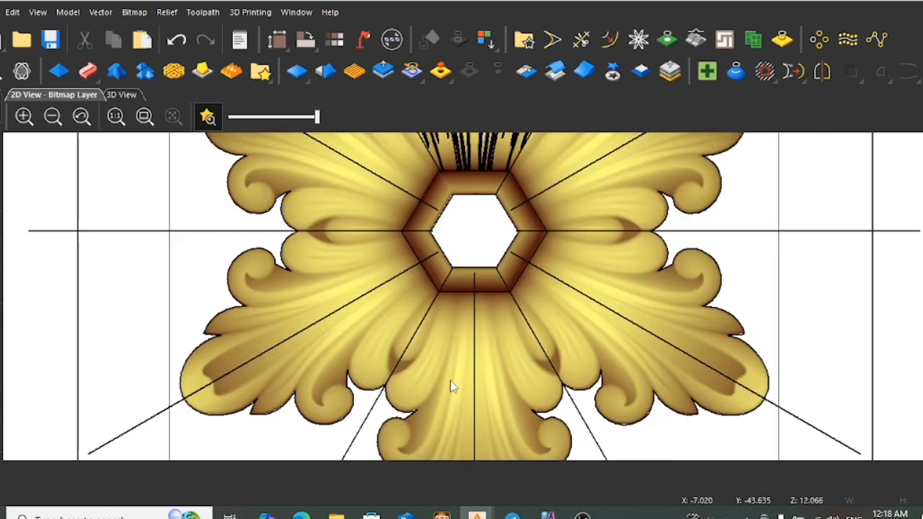
{"action": "scroll", "coordinate": [452, 387], "scroll_direction": "down", "scroll_amount": 2}
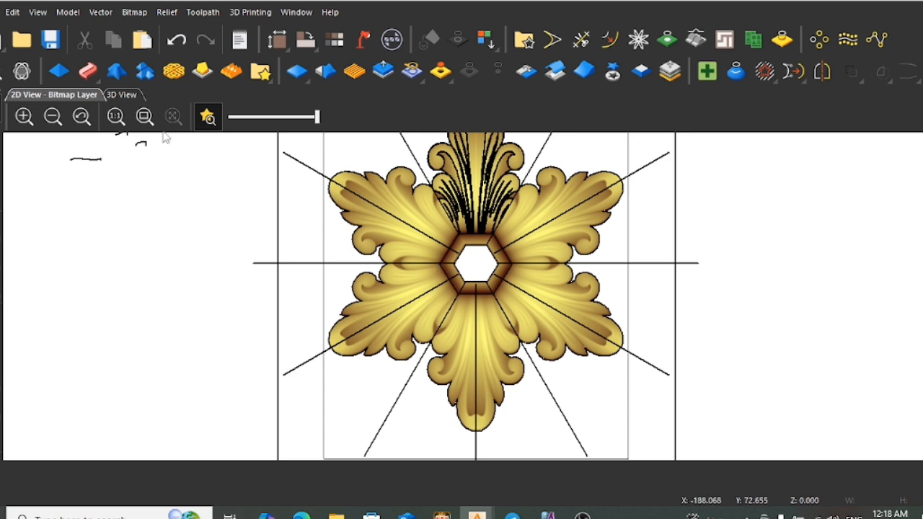
Examine the hexagonal frame's slanted sides in the 3D view from several angles and return to the 2D view
{"action": "key", "text": "F3"}
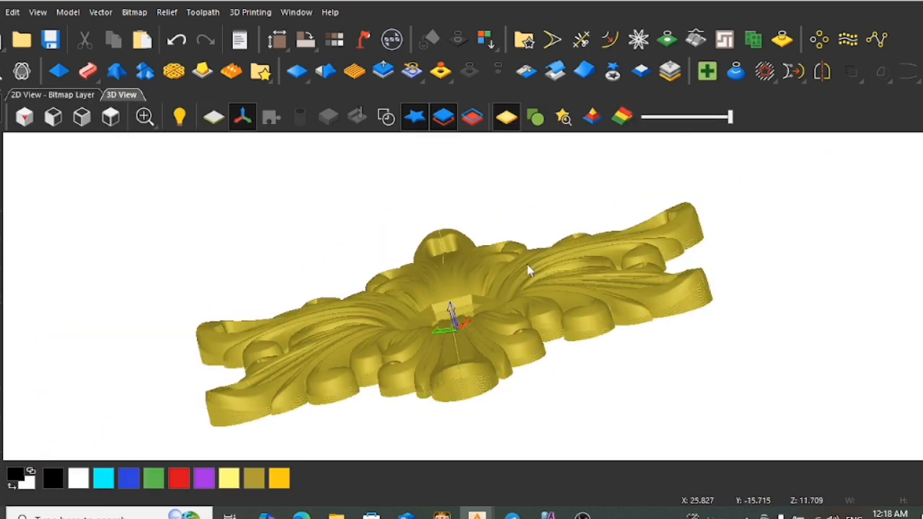
{"action": "left_click_drag", "start_coordinate": [567, 341], "coordinate": [678, 422]}
{"action": "left_click_drag", "start_coordinate": [645, 364], "coordinate": [638, 225]}
{"action": "scroll", "coordinate": [639, 225], "scroll_direction": "up", "scroll_amount": 2}
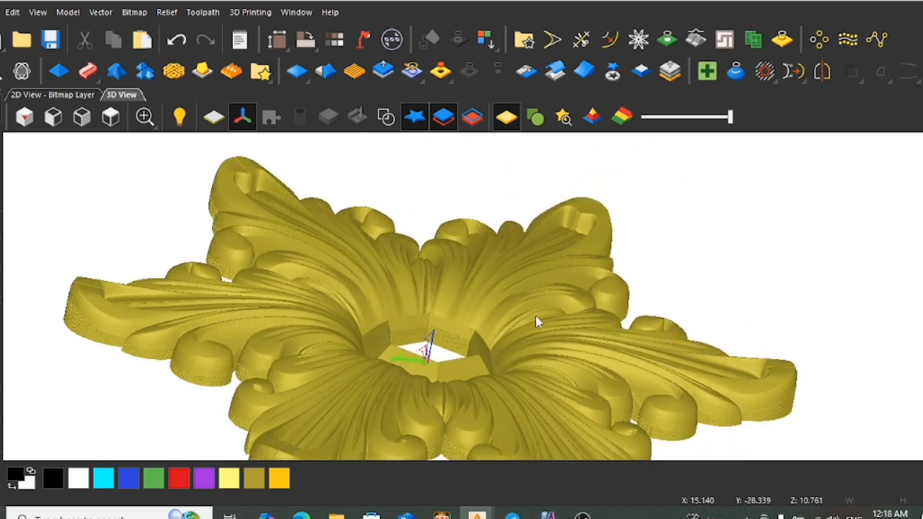
{"action": "scroll", "coordinate": [432, 362], "scroll_direction": "up", "scroll_amount": 4}
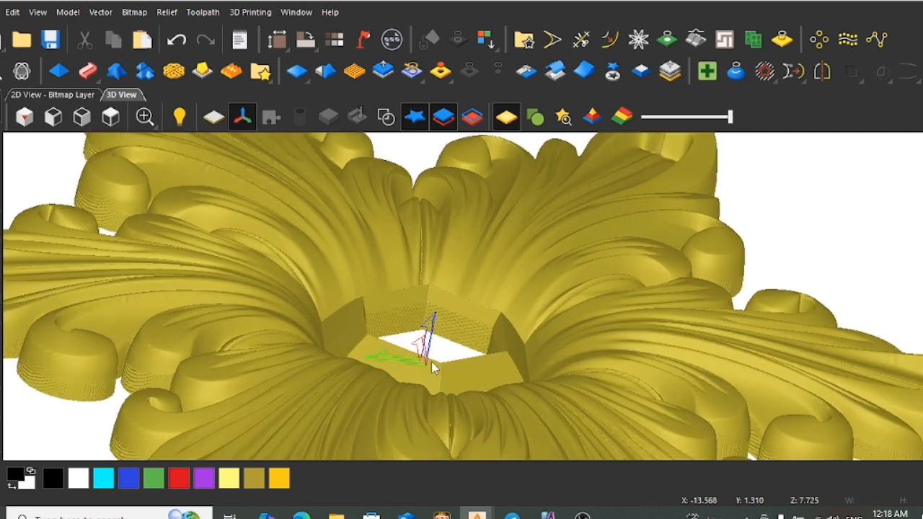
{"action": "scroll", "coordinate": [313, 323], "scroll_direction": "up", "scroll_amount": 2}
{"action": "left_click_drag", "start_coordinate": [313, 324], "coordinate": [311, 344]}
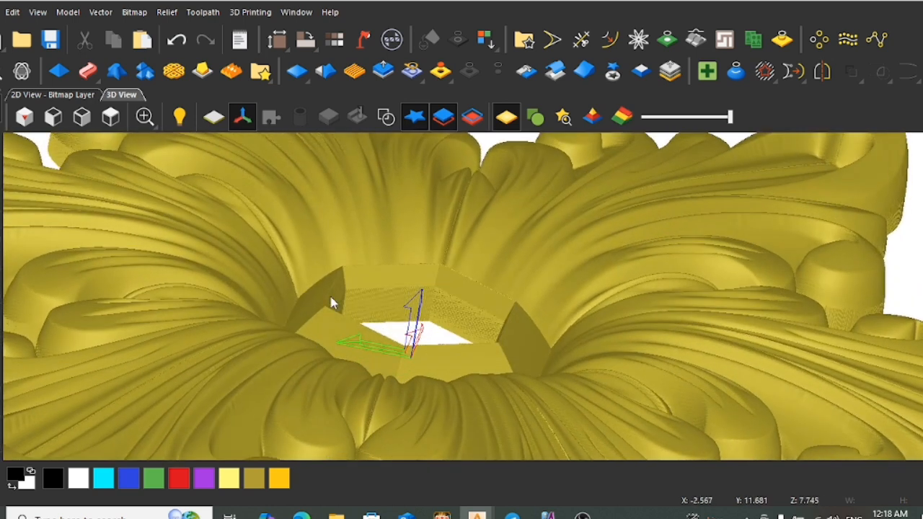
{"action": "left_click_drag", "start_coordinate": [331, 307], "coordinate": [353, 354]}
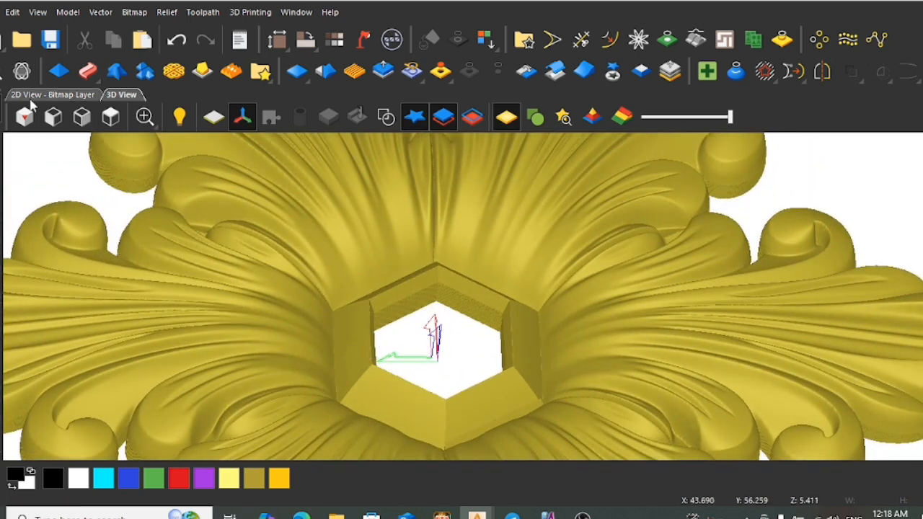
{"action": "left_click", "coordinate": [52, 94]}
{"action": "scroll", "coordinate": [484, 278], "scroll_direction": "up", "scroll_amount": 4}
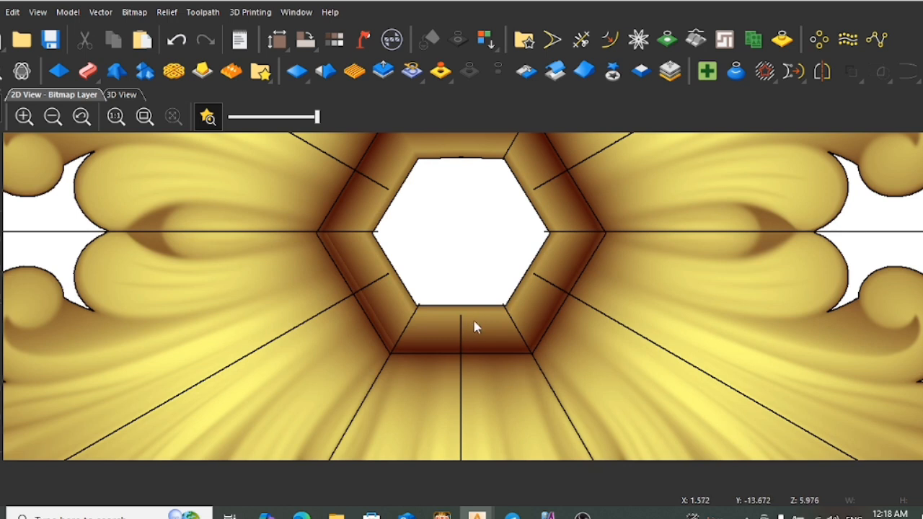
{"action": "scroll", "coordinate": [476, 332], "scroll_direction": "down", "scroll_amount": 4}
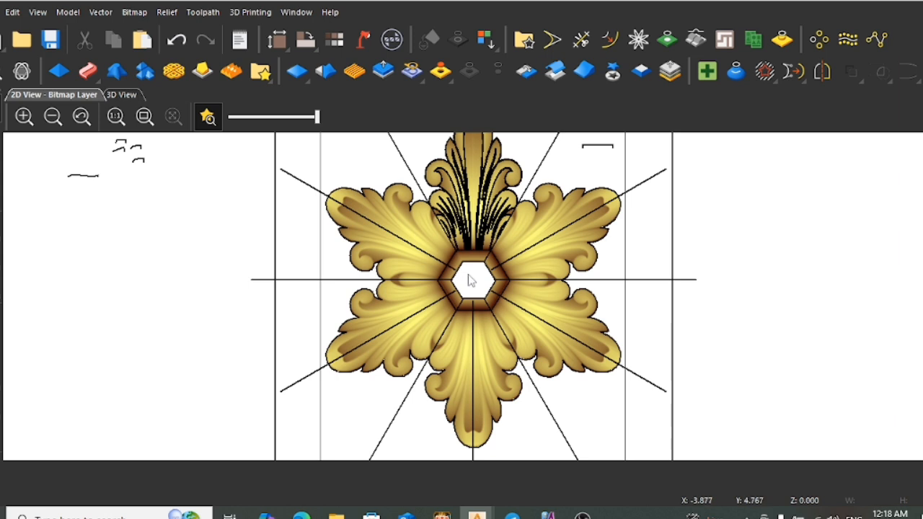
{"action": "scroll", "coordinate": [467, 287], "scroll_direction": "up", "scroll_amount": 3}
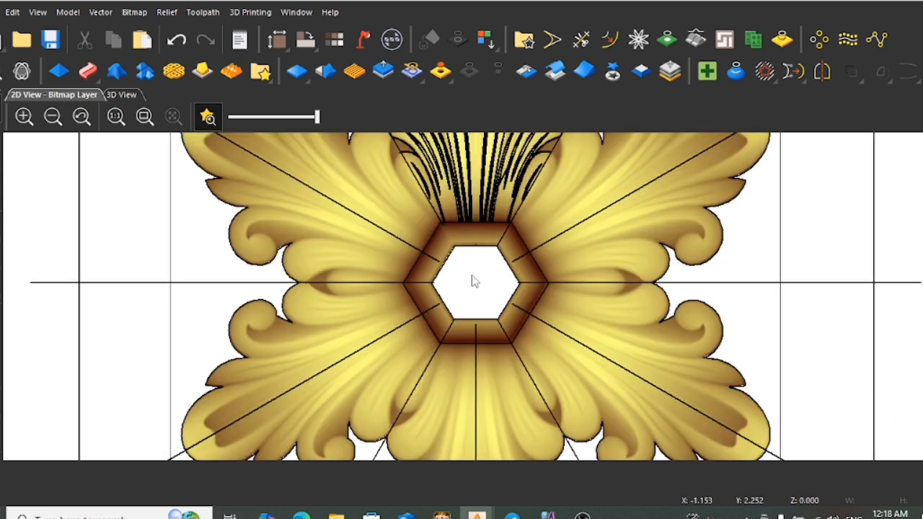
{"action": "scroll", "coordinate": [473, 281], "scroll_direction": "down", "scroll_amount": 3}
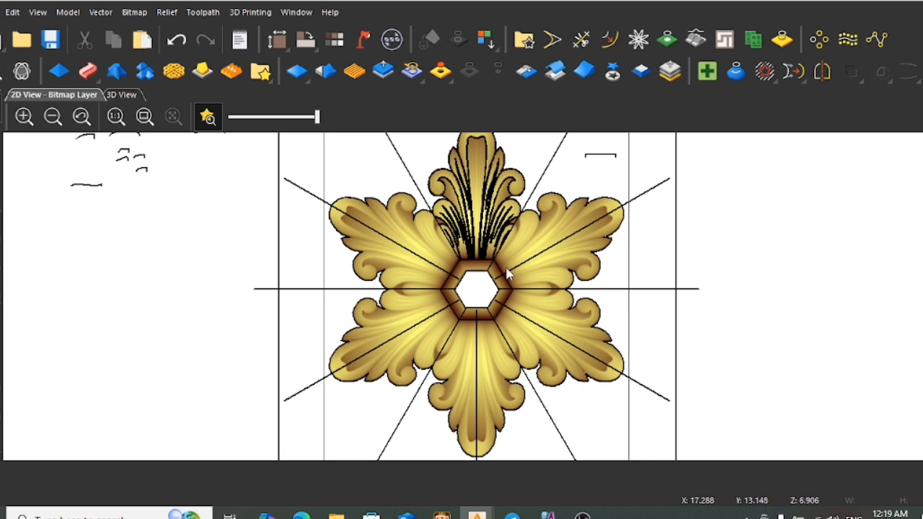
{"action": "scroll", "coordinate": [499, 285], "scroll_direction": "up", "scroll_amount": 4}
{"action": "scroll", "coordinate": [454, 289], "scroll_direction": "down", "scroll_amount": 4}
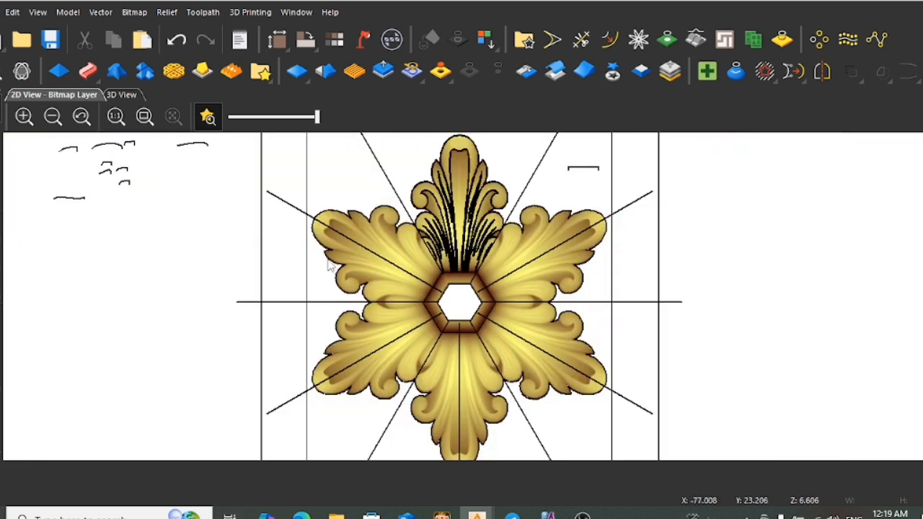
Duplicate the slanted cross section just below the original and flatten the copy to about 0.69 mm high, keeping its width
{"action": "scroll", "coordinate": [115, 202], "scroll_direction": "up", "scroll_amount": 5}
{"action": "scroll", "coordinate": [169, 208], "scroll_direction": "down", "scroll_amount": 2}
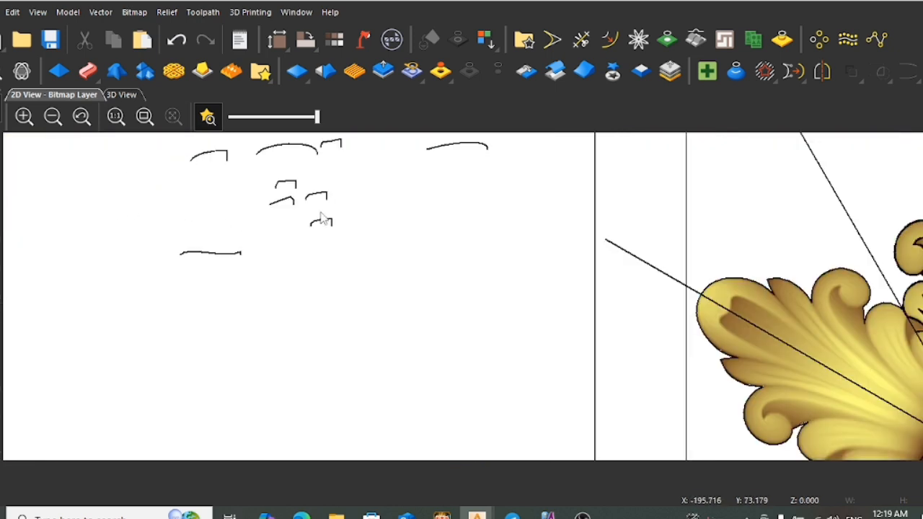
{"action": "scroll", "coordinate": [262, 208], "scroll_direction": "up", "scroll_amount": 5}
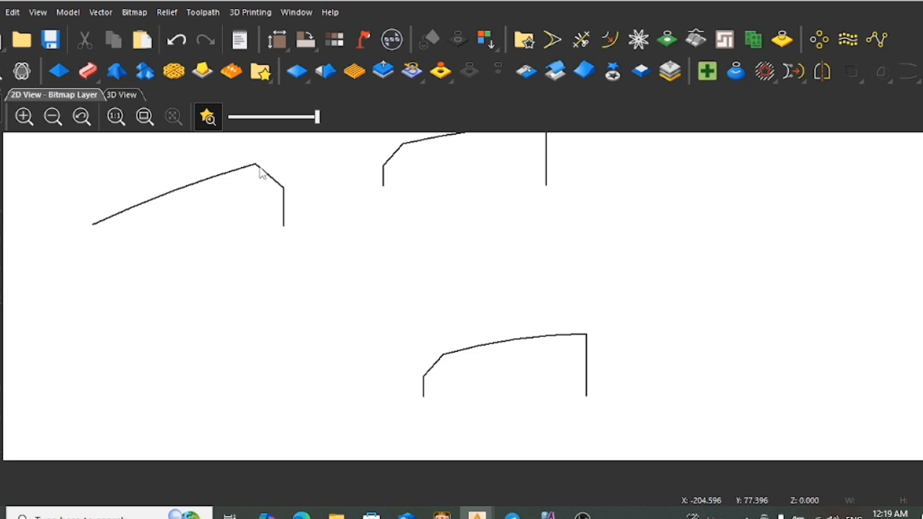
{"action": "left_click", "coordinate": [260, 170]}
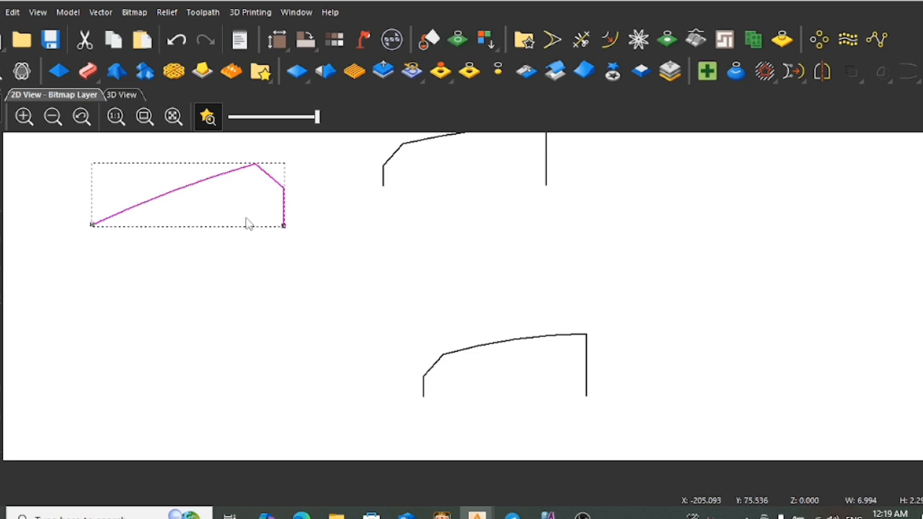
{"action": "left_click_drag", "start_coordinate": [280, 189], "coordinate": [298, 312], "text": "ctrl"}
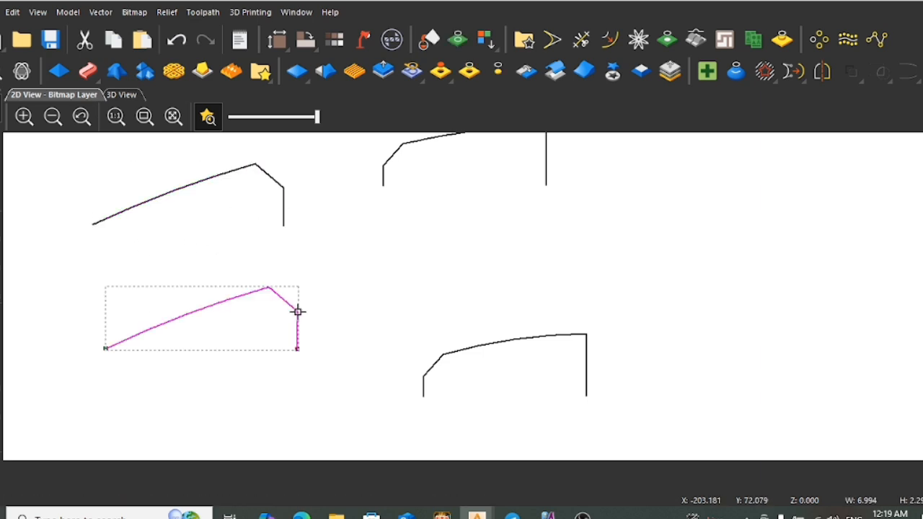
{"action": "left_click", "coordinate": [267, 293]}
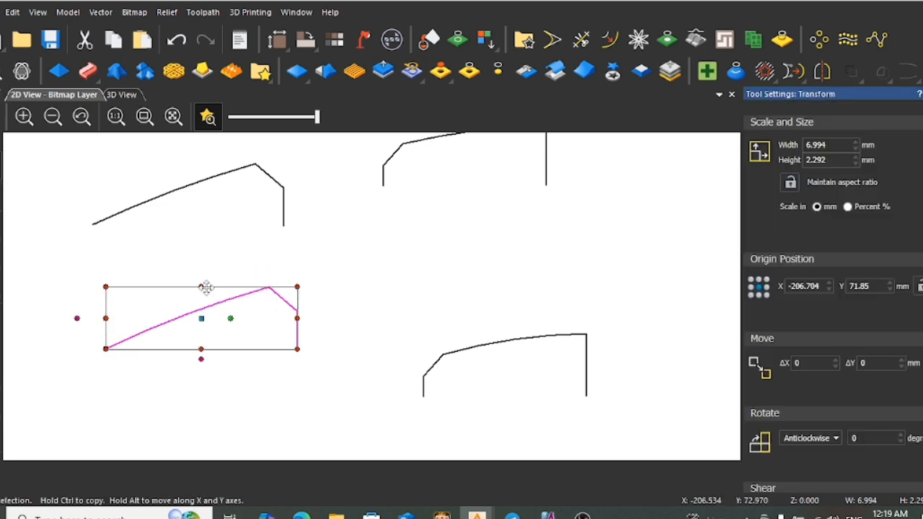
{"action": "left_click_drag", "start_coordinate": [201, 287], "coordinate": [203, 332]}
{"action": "left_click", "coordinate": [362, 401]}
{"action": "left_click", "coordinate": [288, 347]}
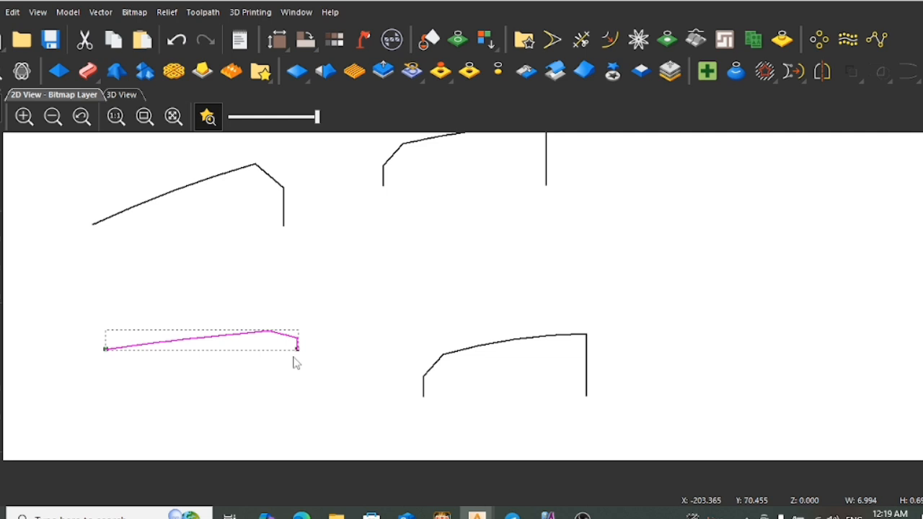
{"action": "scroll", "coordinate": [464, 358], "scroll_direction": "down", "scroll_amount": 5}
{"action": "scroll", "coordinate": [518, 358], "scroll_direction": "down", "scroll_amount": 3}
{"action": "scroll", "coordinate": [626, 352], "scroll_direction": "up", "scroll_amount": 2}
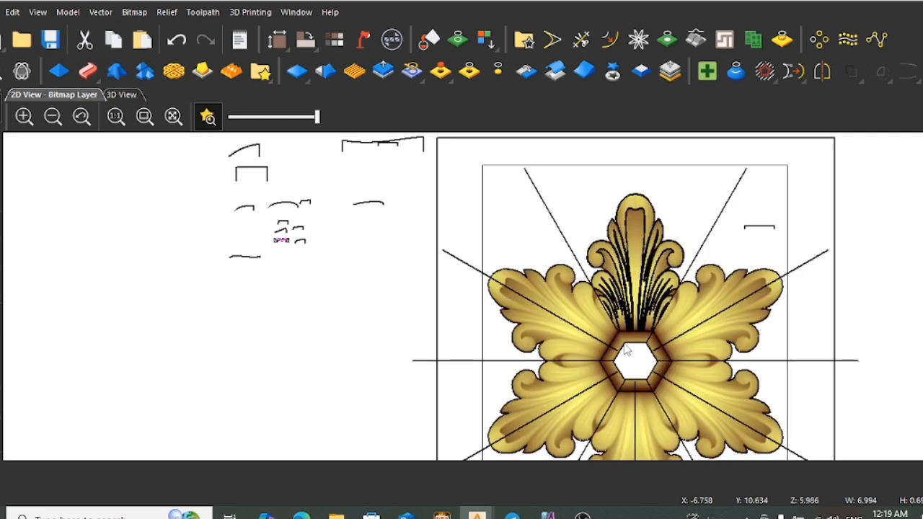
{"action": "scroll", "coordinate": [613, 328], "scroll_direction": "down", "scroll_amount": 3}
{"action": "scroll", "coordinate": [610, 330], "scroll_direction": "up", "scroll_amount": 3}
{"action": "scroll", "coordinate": [592, 329], "scroll_direction": "down", "scroll_amount": 2}
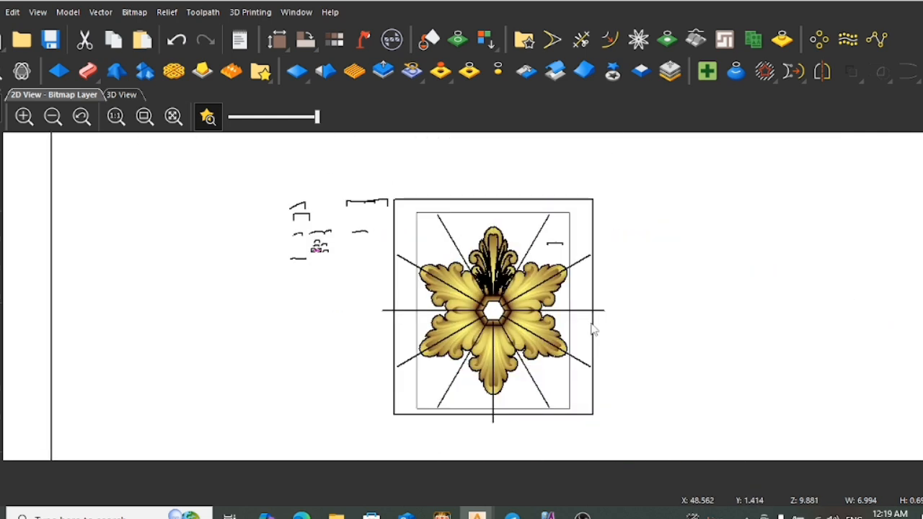
{"action": "scroll", "coordinate": [505, 327], "scroll_direction": "up", "scroll_amount": 2}
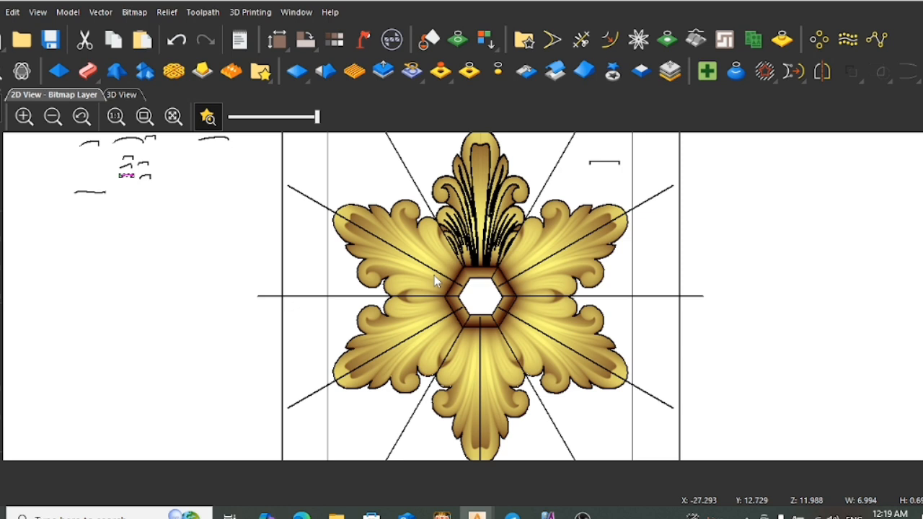
{"action": "scroll", "coordinate": [503, 295], "scroll_direction": "up", "scroll_amount": 3}
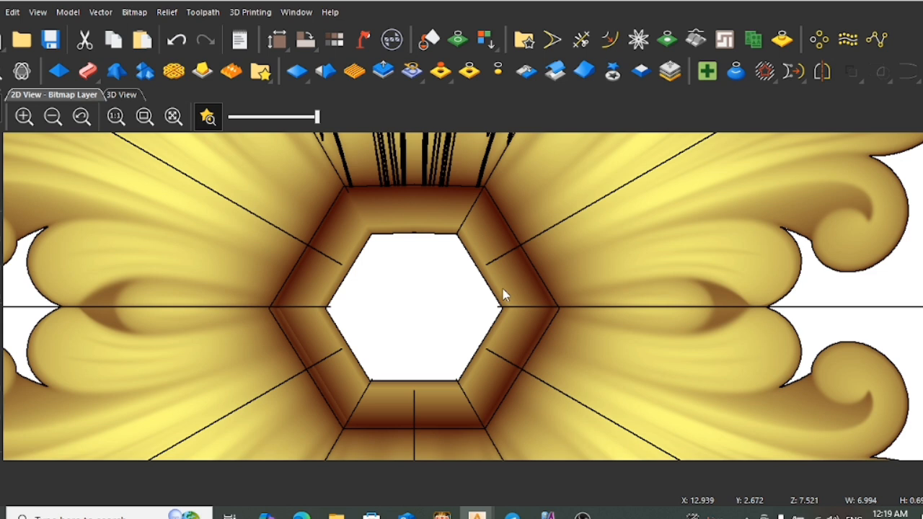
{"action": "scroll", "coordinate": [513, 267], "scroll_direction": "down", "scroll_amount": 3}
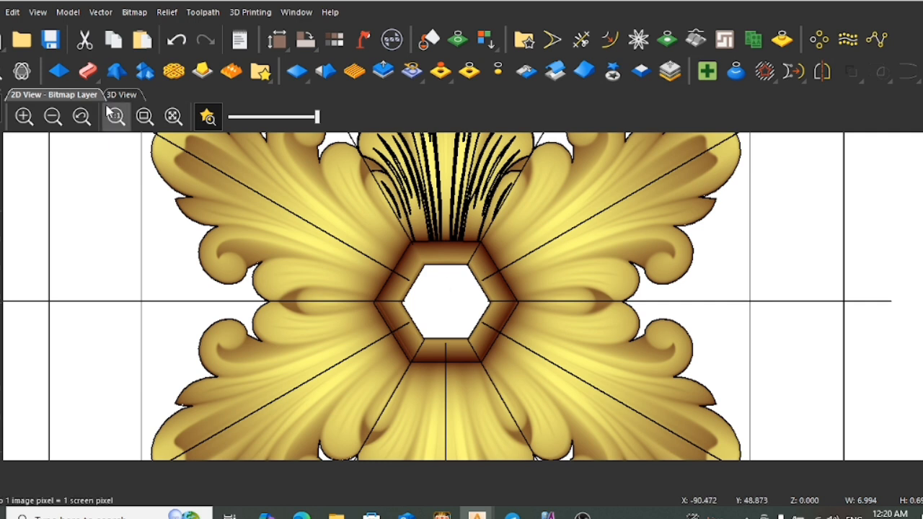
Inspect the whole rosette and its hexagonal opening in 3D, including from above, and return to the 2D view
{"action": "left_click", "coordinate": [127, 96]}
{"action": "scroll", "coordinate": [507, 318], "scroll_direction": "down", "scroll_amount": 4}
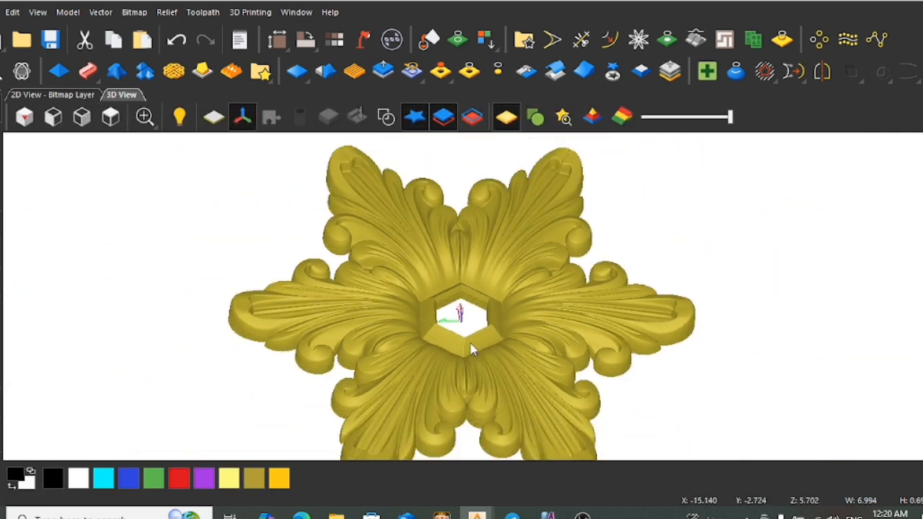
{"action": "scroll", "coordinate": [486, 325], "scroll_direction": "up", "scroll_amount": 5}
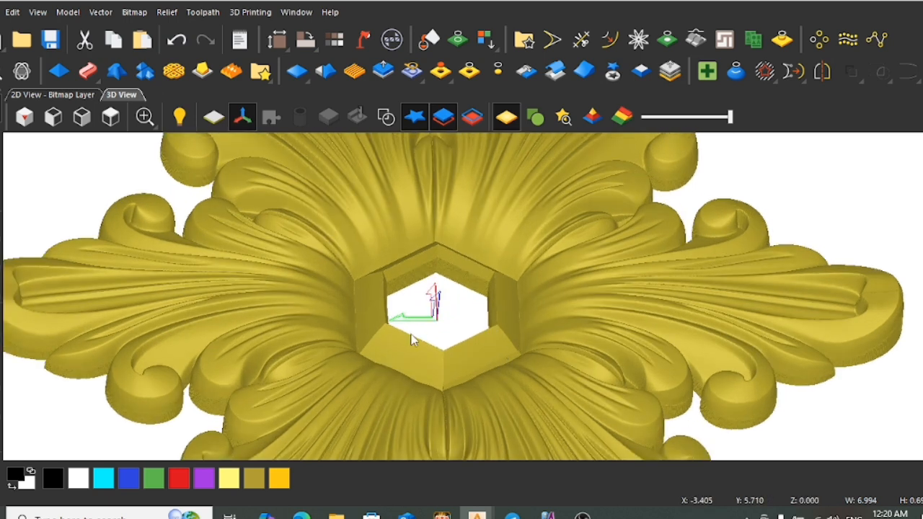
{"action": "scroll", "coordinate": [420, 334], "scroll_direction": "down", "scroll_amount": 3}
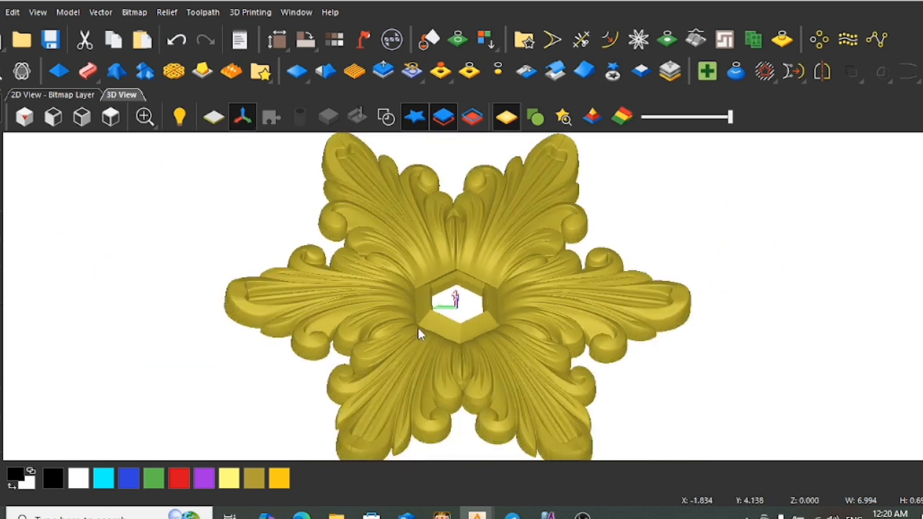
{"action": "left_click_drag", "start_coordinate": [503, 358], "coordinate": [511, 448]}
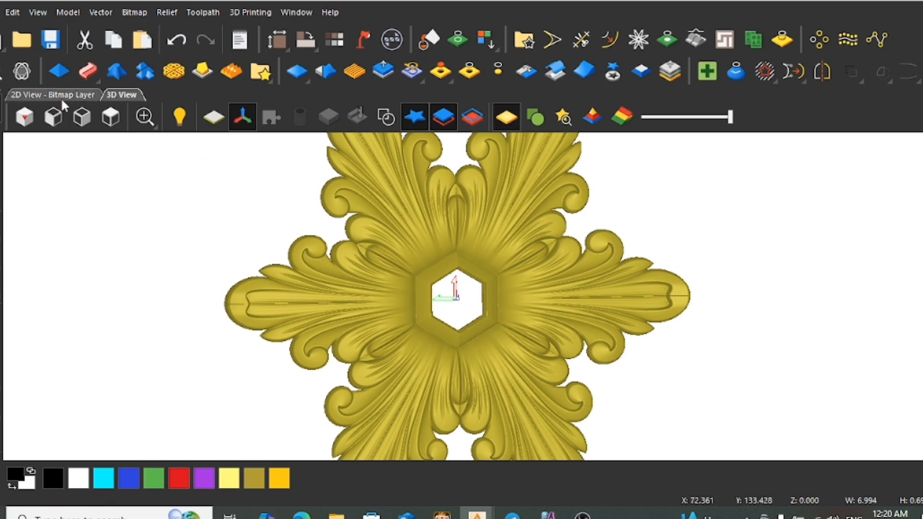
{"action": "left_click", "coordinate": [35, 95]}
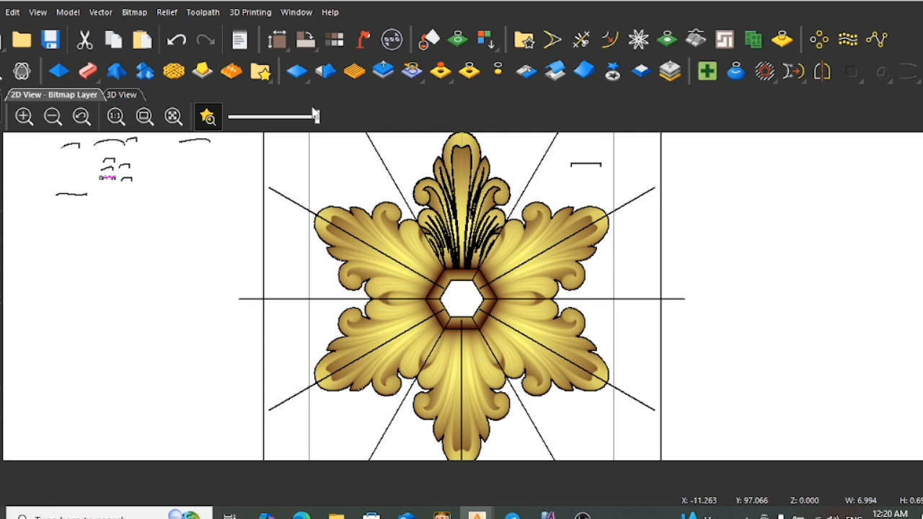
Start Smooth Relief on the whole layer with 38% strength and check the smoothed rosette in the 2D and 3D views
{"action": "left_click", "coordinate": [327, 72]}
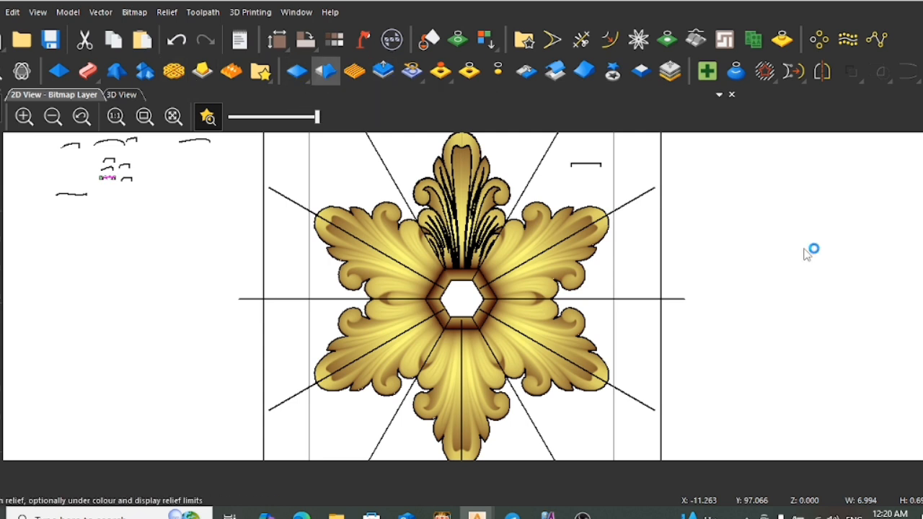
{"action": "left_click_drag", "start_coordinate": [759, 249], "coordinate": [806, 247]}
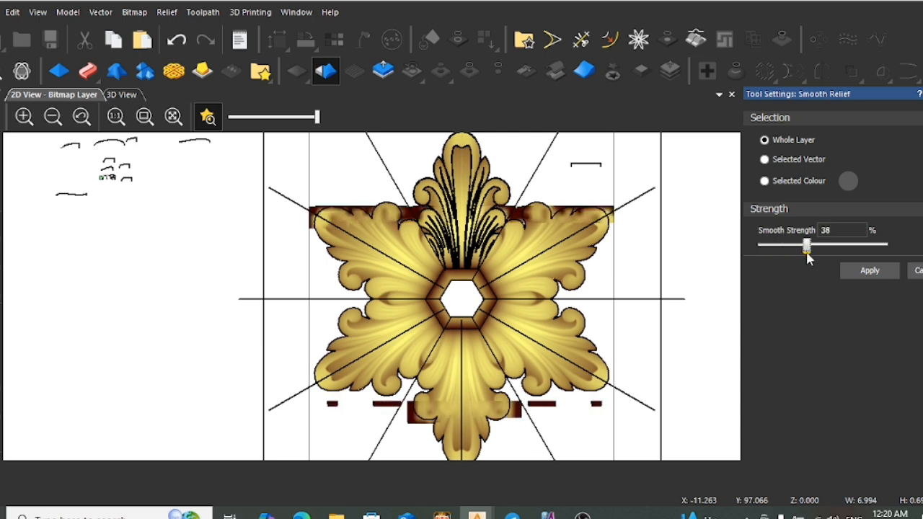
{"action": "scroll", "coordinate": [508, 289], "scroll_direction": "up", "scroll_amount": 2}
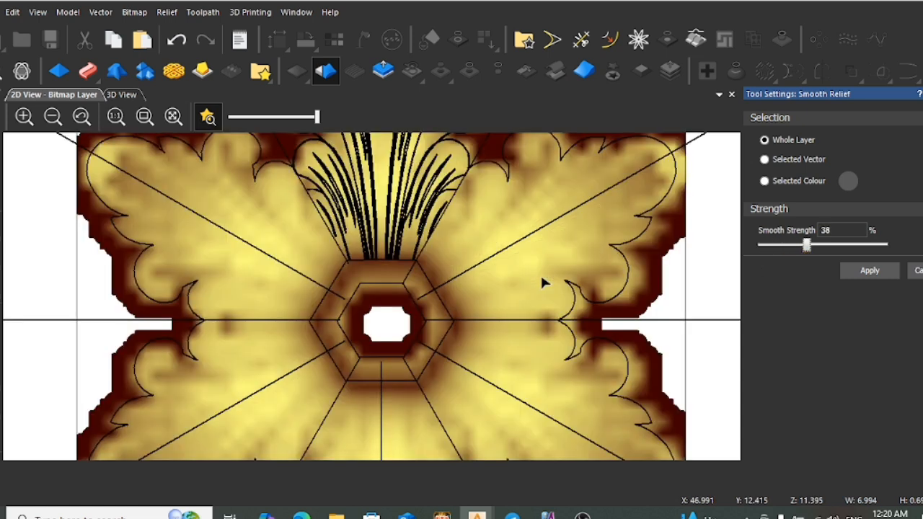
{"action": "scroll", "coordinate": [544, 283], "scroll_direction": "down", "scroll_amount": 2}
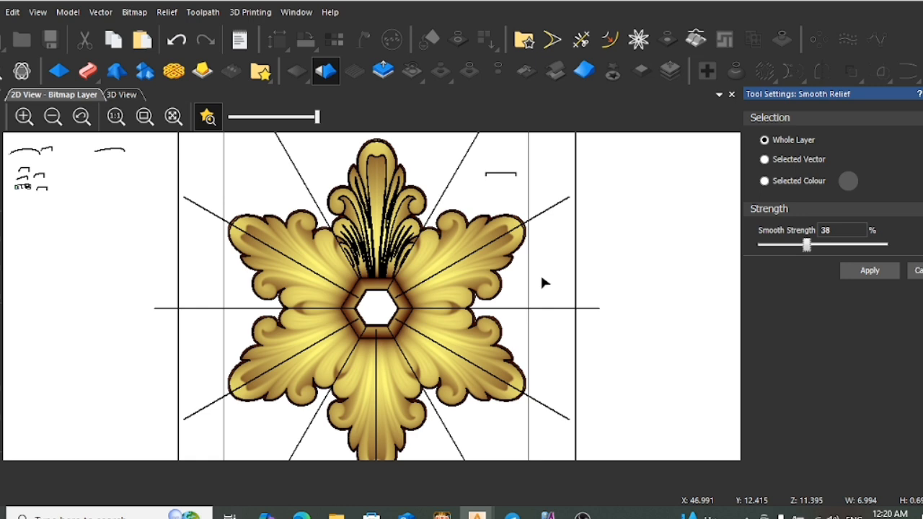
{"action": "left_click", "coordinate": [119, 95]}
{"action": "scroll", "coordinate": [442, 205], "scroll_direction": "down", "scroll_amount": 1}
{"action": "scroll", "coordinate": [435, 267], "scroll_direction": "up", "scroll_amount": 1}
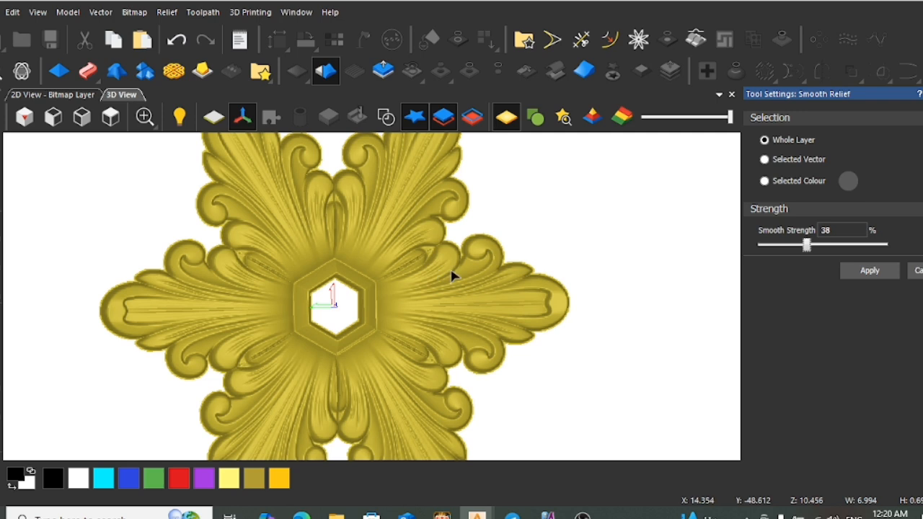
{"action": "scroll", "coordinate": [452, 277], "scroll_direction": "down", "scroll_amount": 1}
Raise the smooth strength to 84% and apply the smoothing to the whole relief layer
{"action": "left_click_drag", "start_coordinate": [807, 249], "coordinate": [840, 250]}
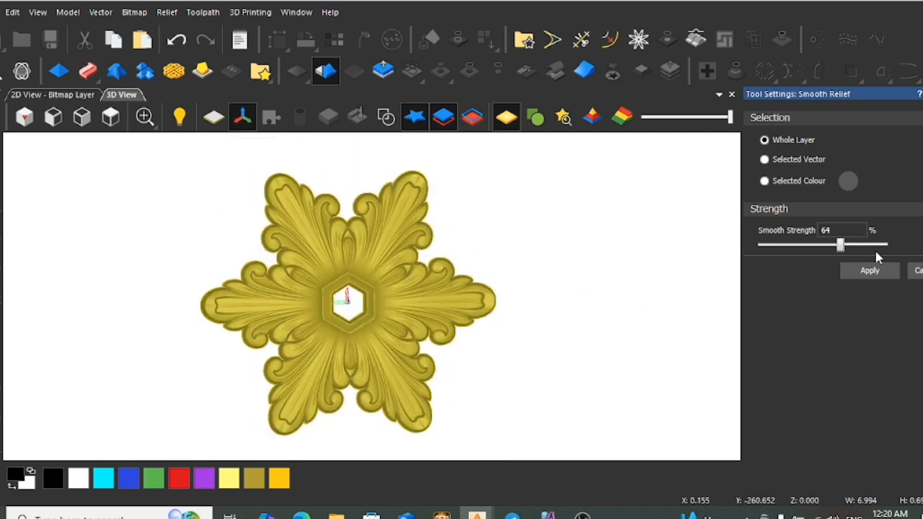
{"action": "left_click_drag", "start_coordinate": [845, 247], "coordinate": [868, 251]}
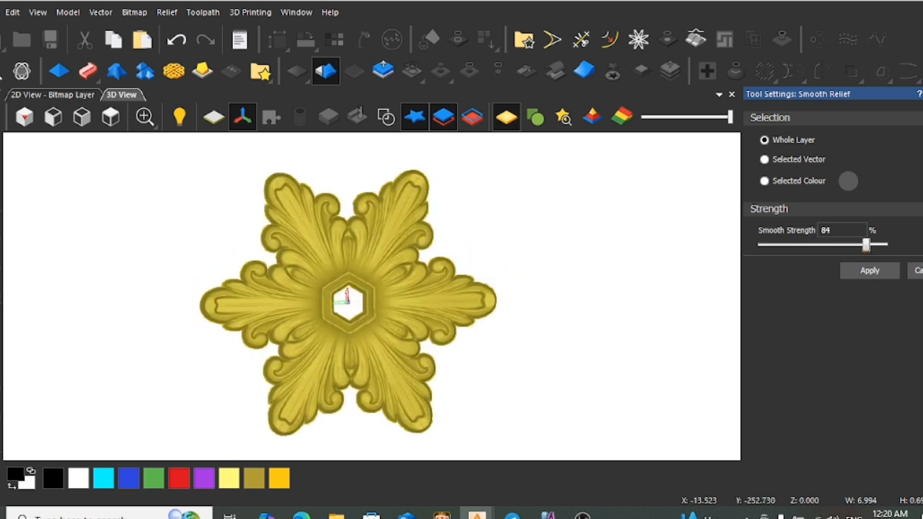
{"action": "left_click", "coordinate": [871, 270]}
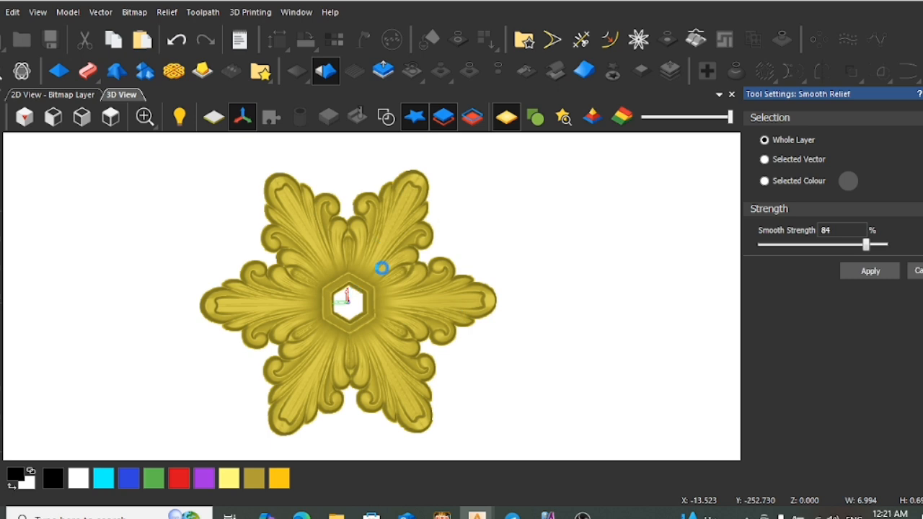